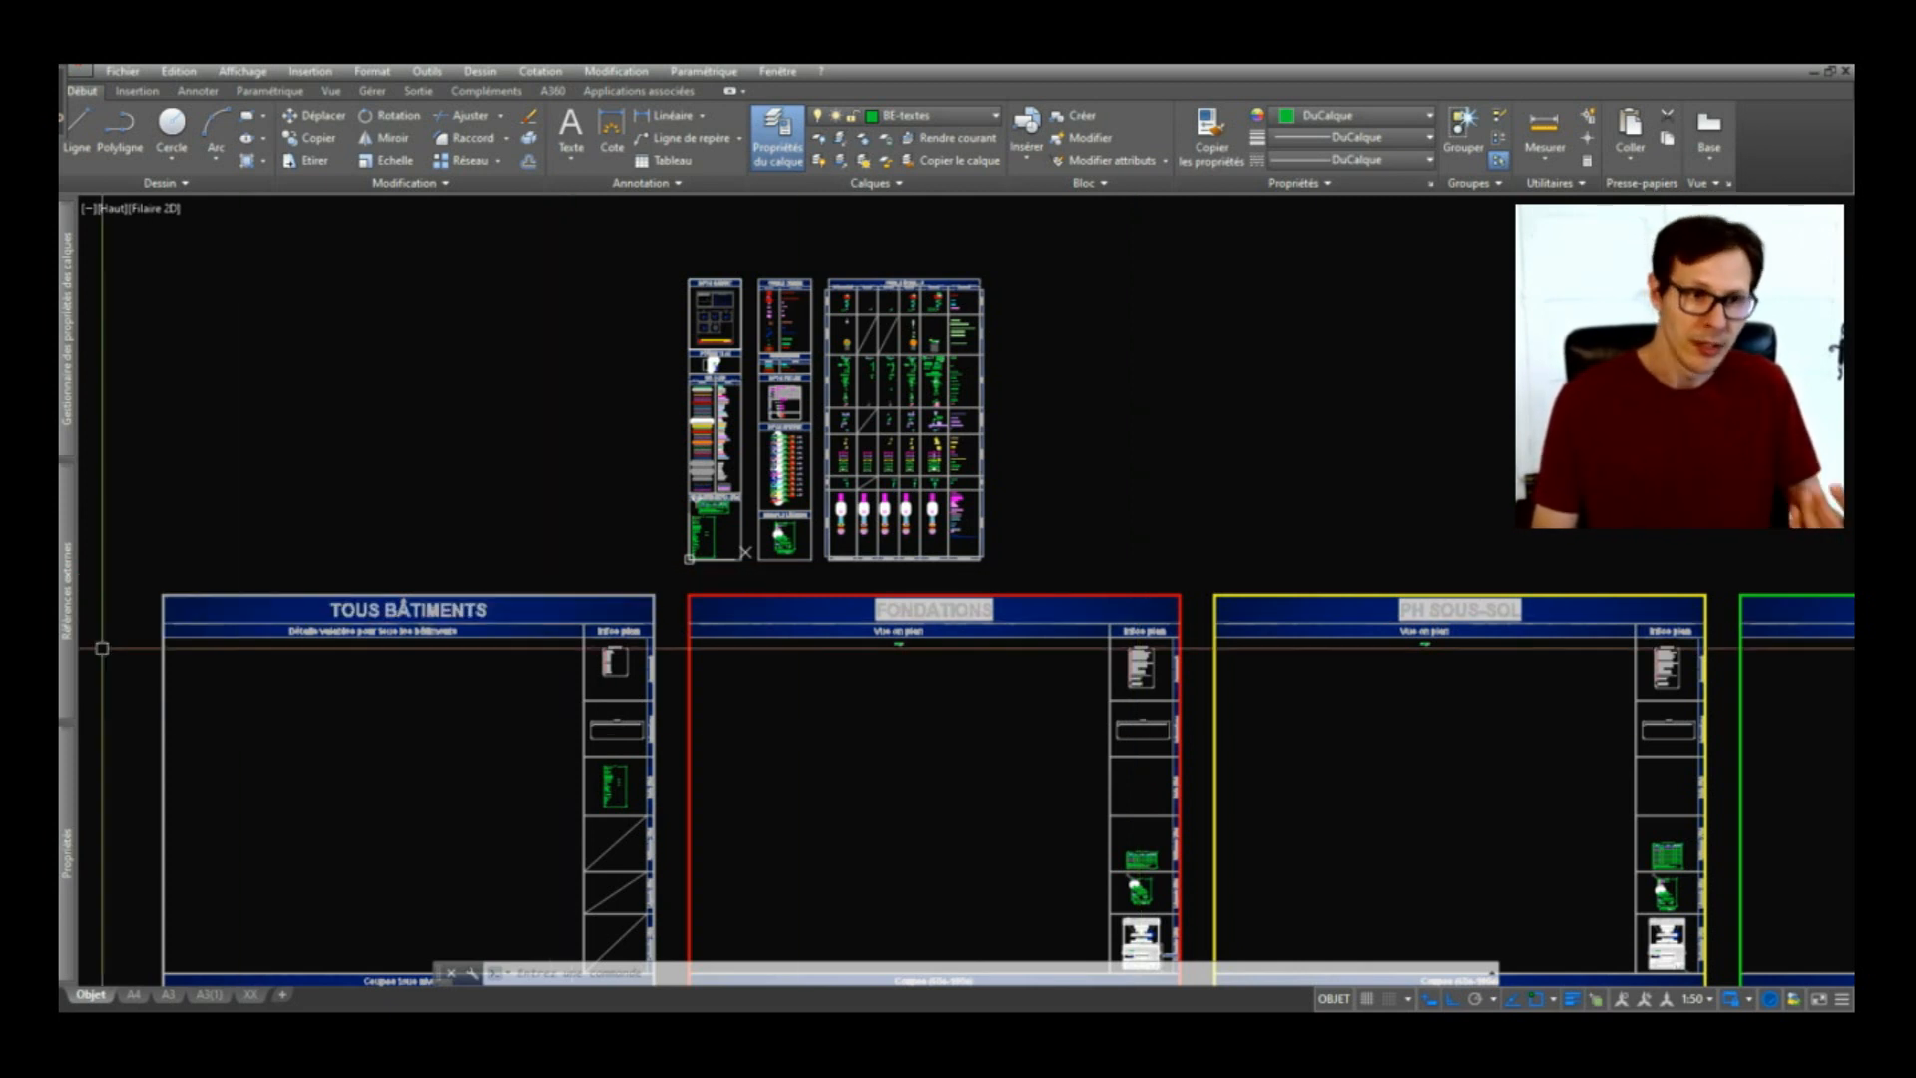
pyautogui.moveTo(72, 606)
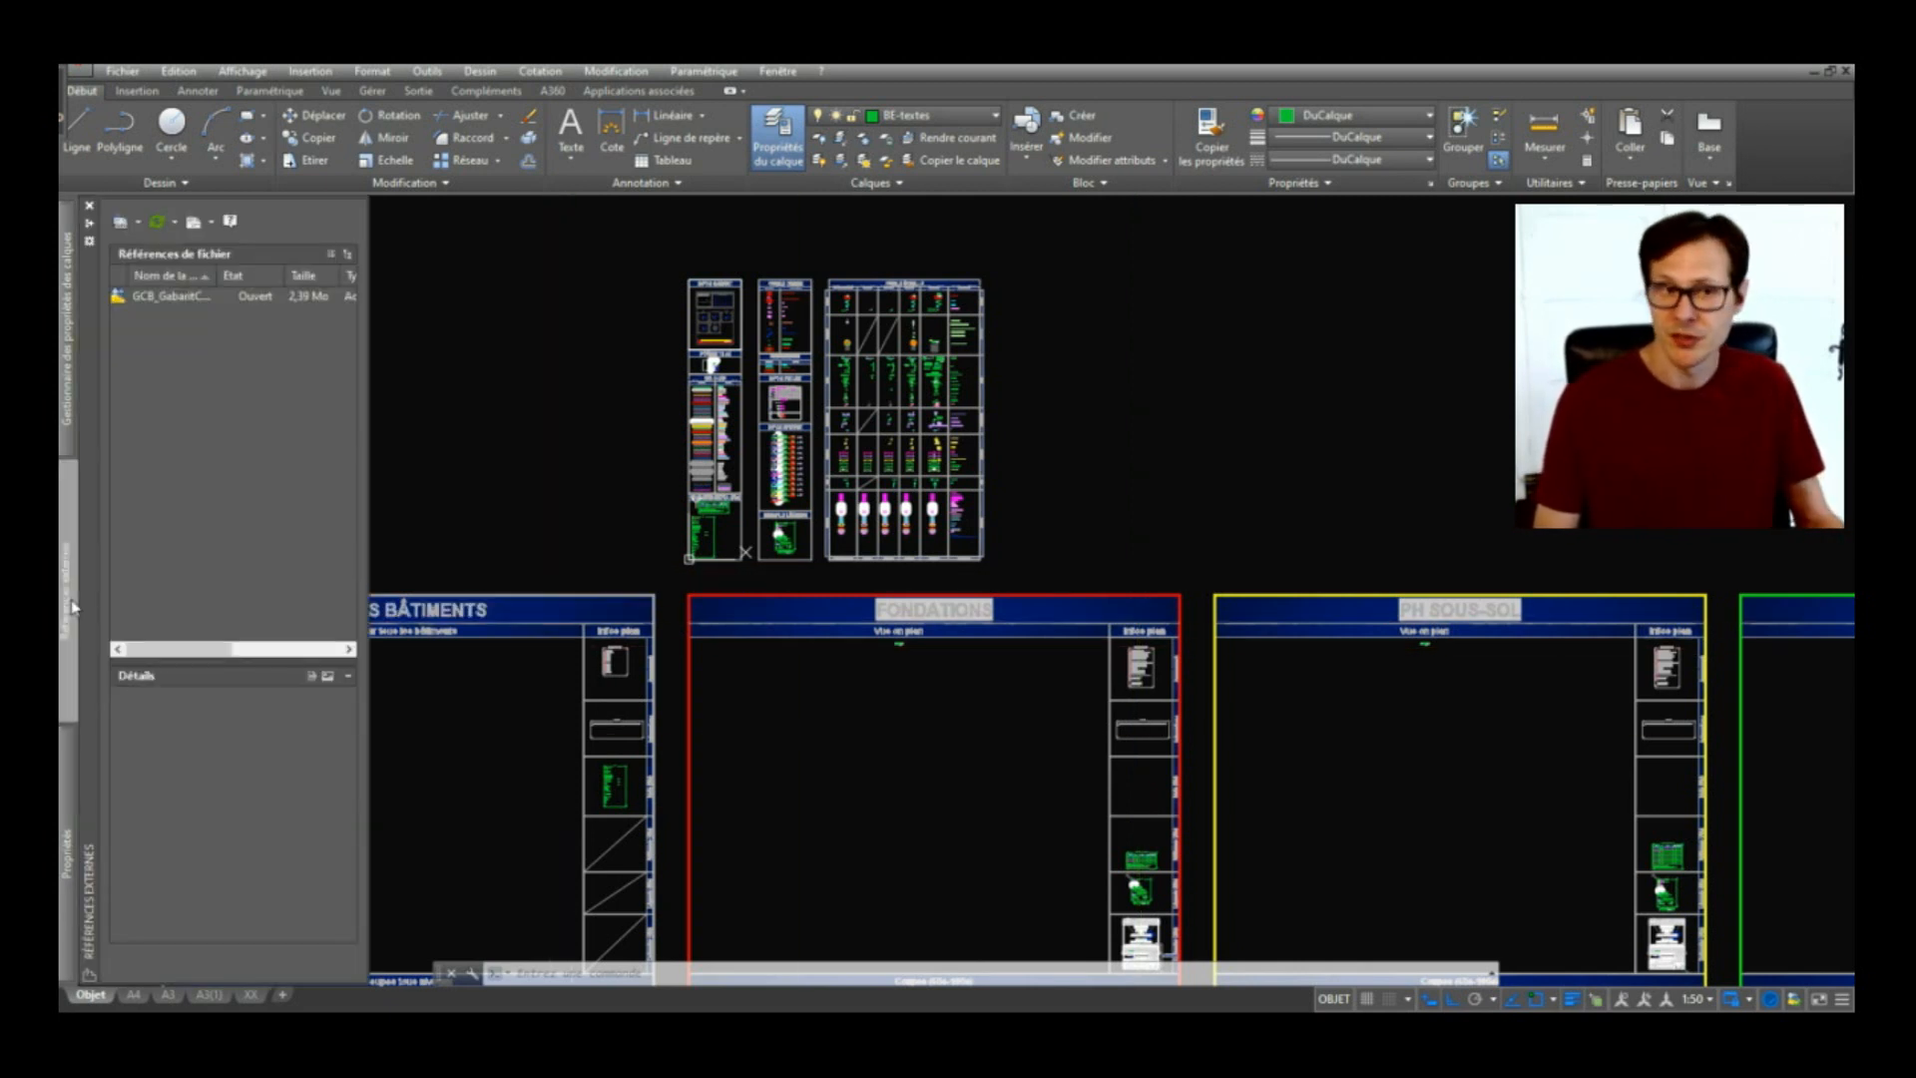
pyautogui.click(120, 222)
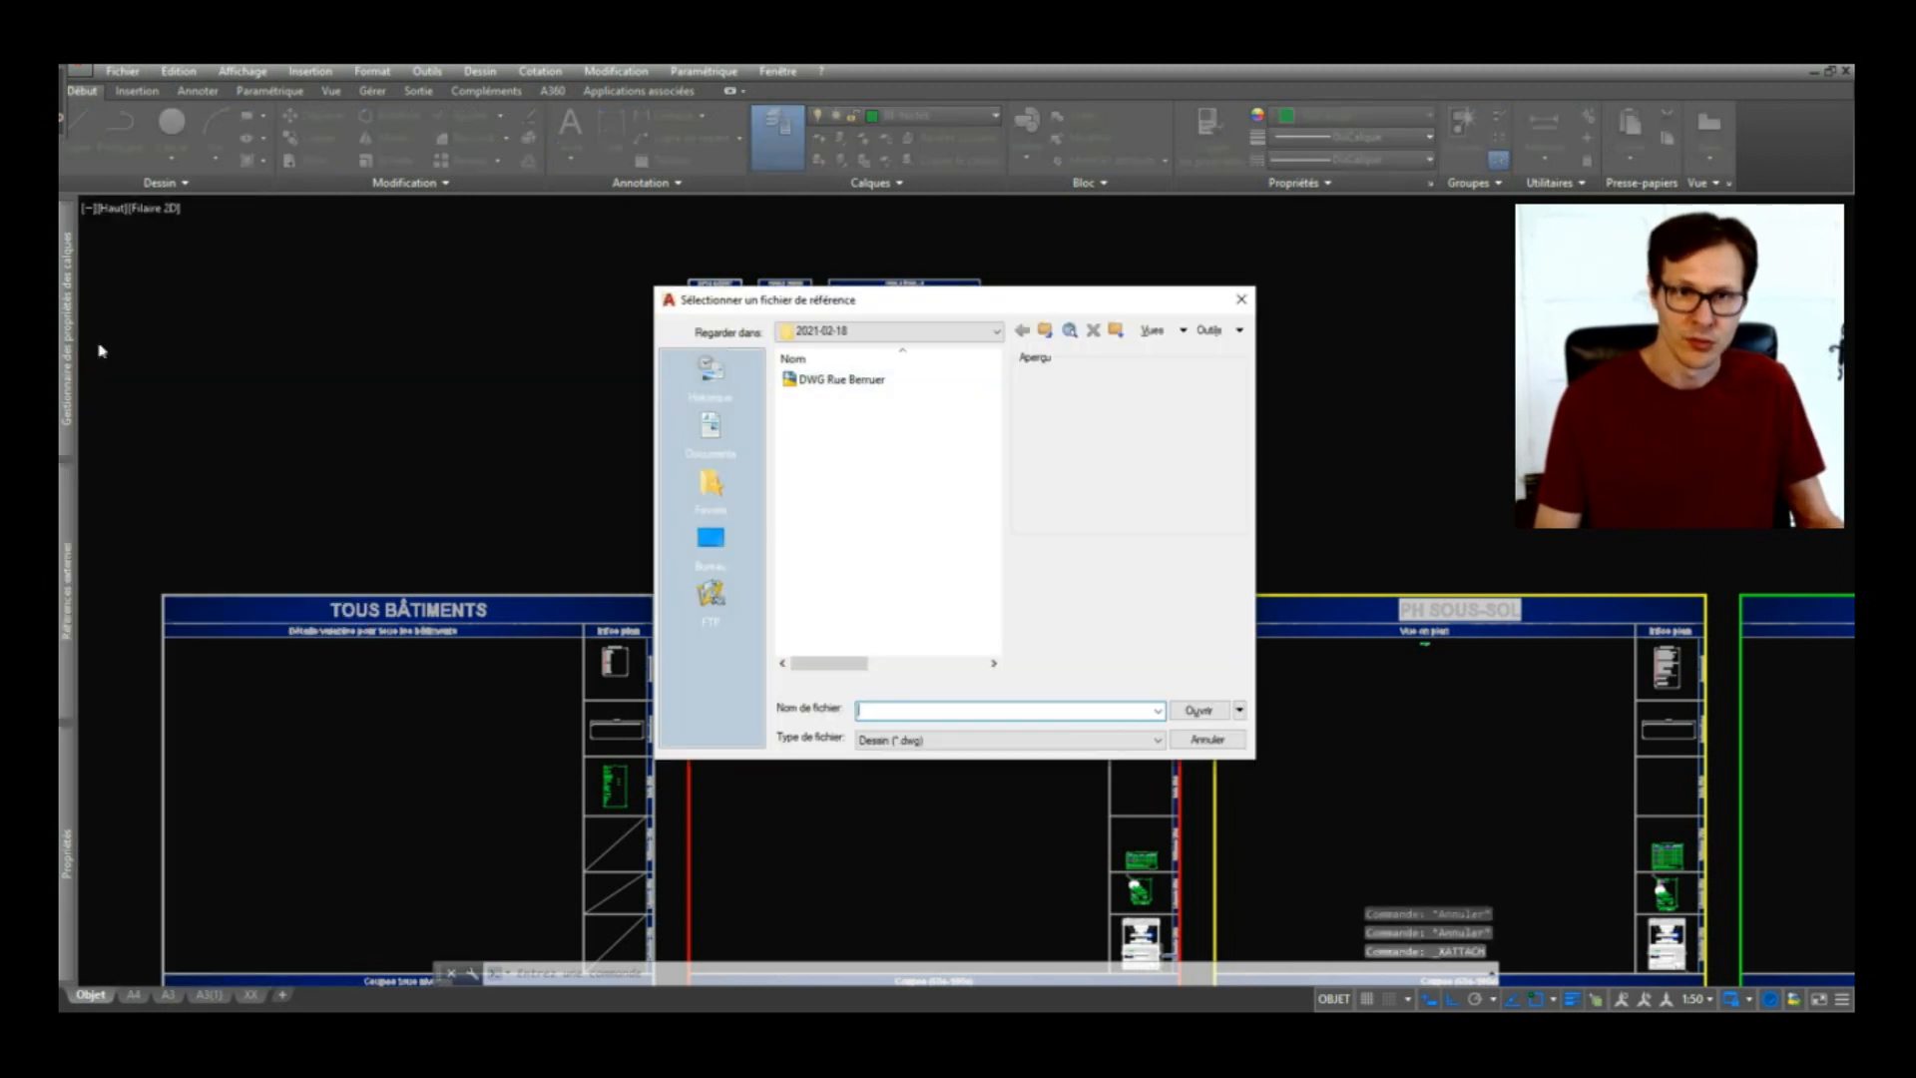
pyautogui.press('Escape')
# Step: Attach the DWG Rue Berruer drawing as an overlay reference with an X scale of 100 and place it in the FONDATIONS frame
pyautogui.moveTo(68, 597)
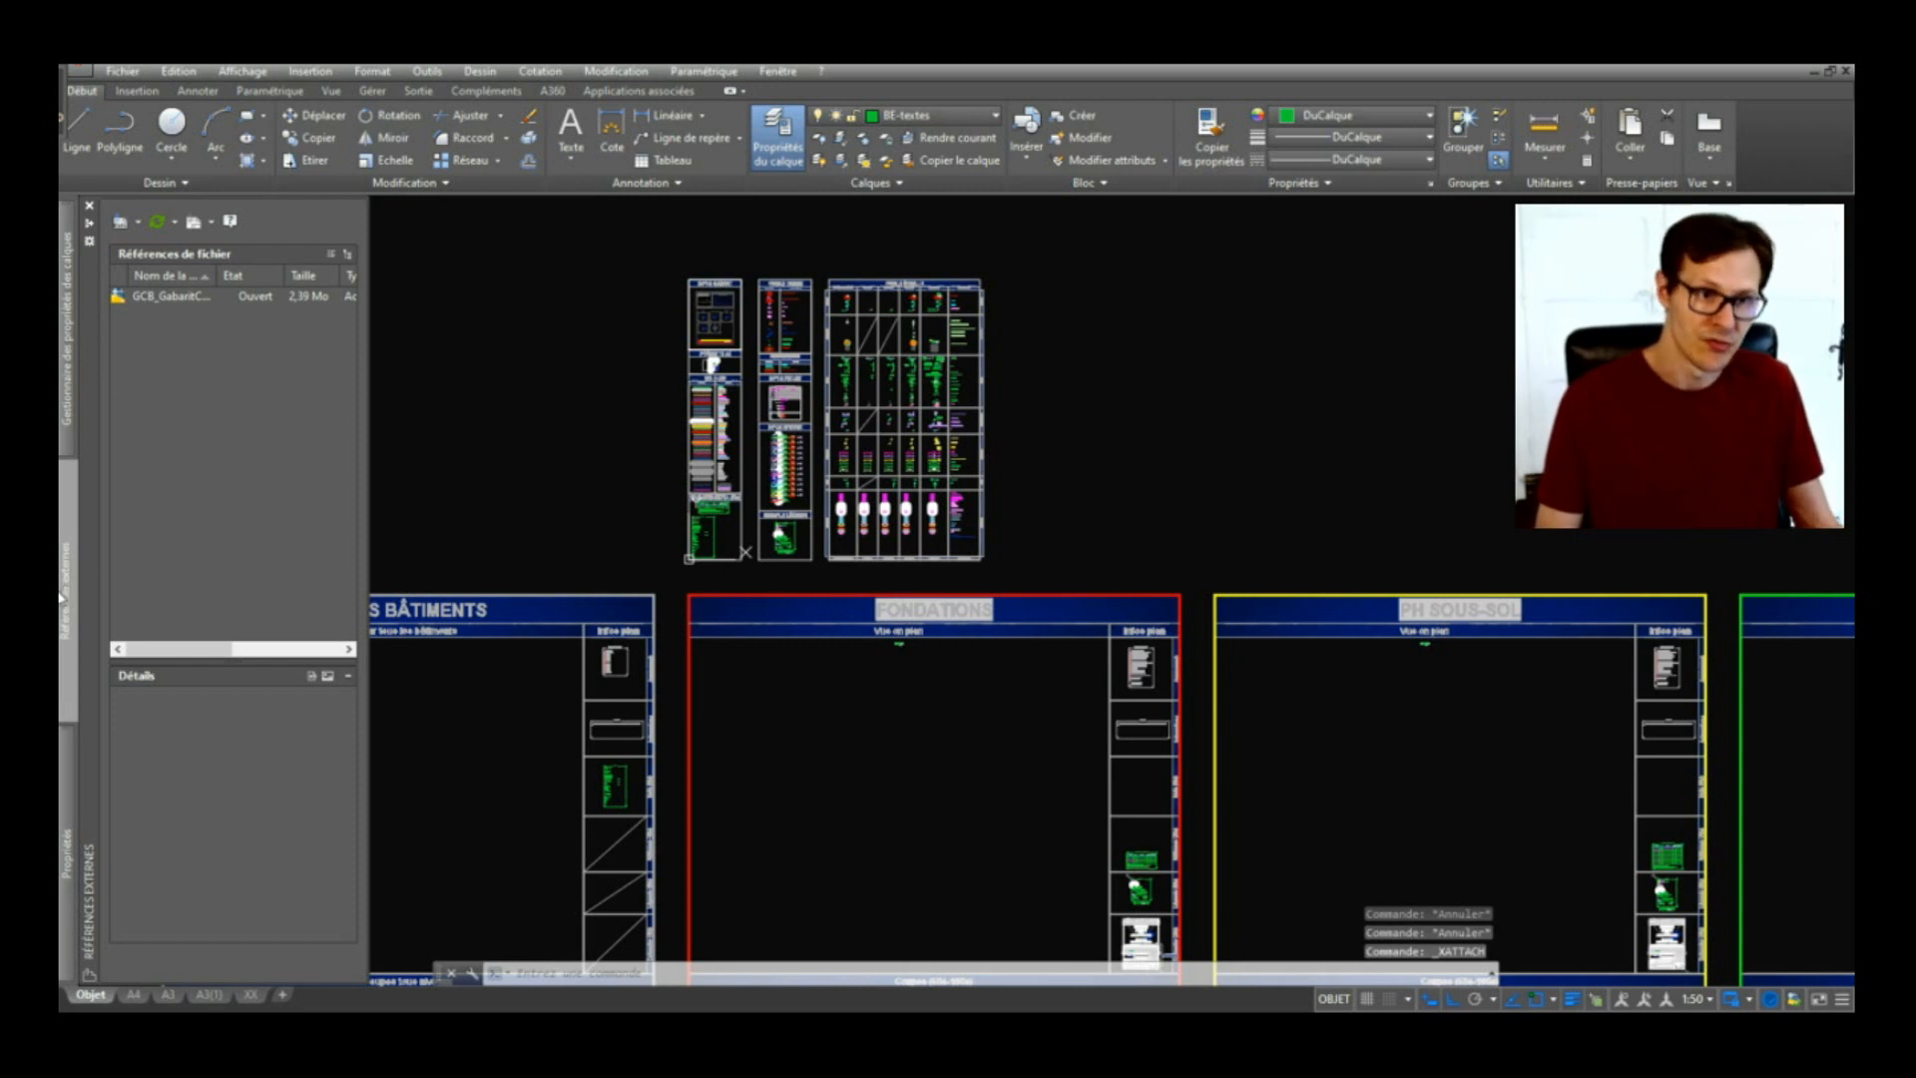
pyautogui.click(129, 223)
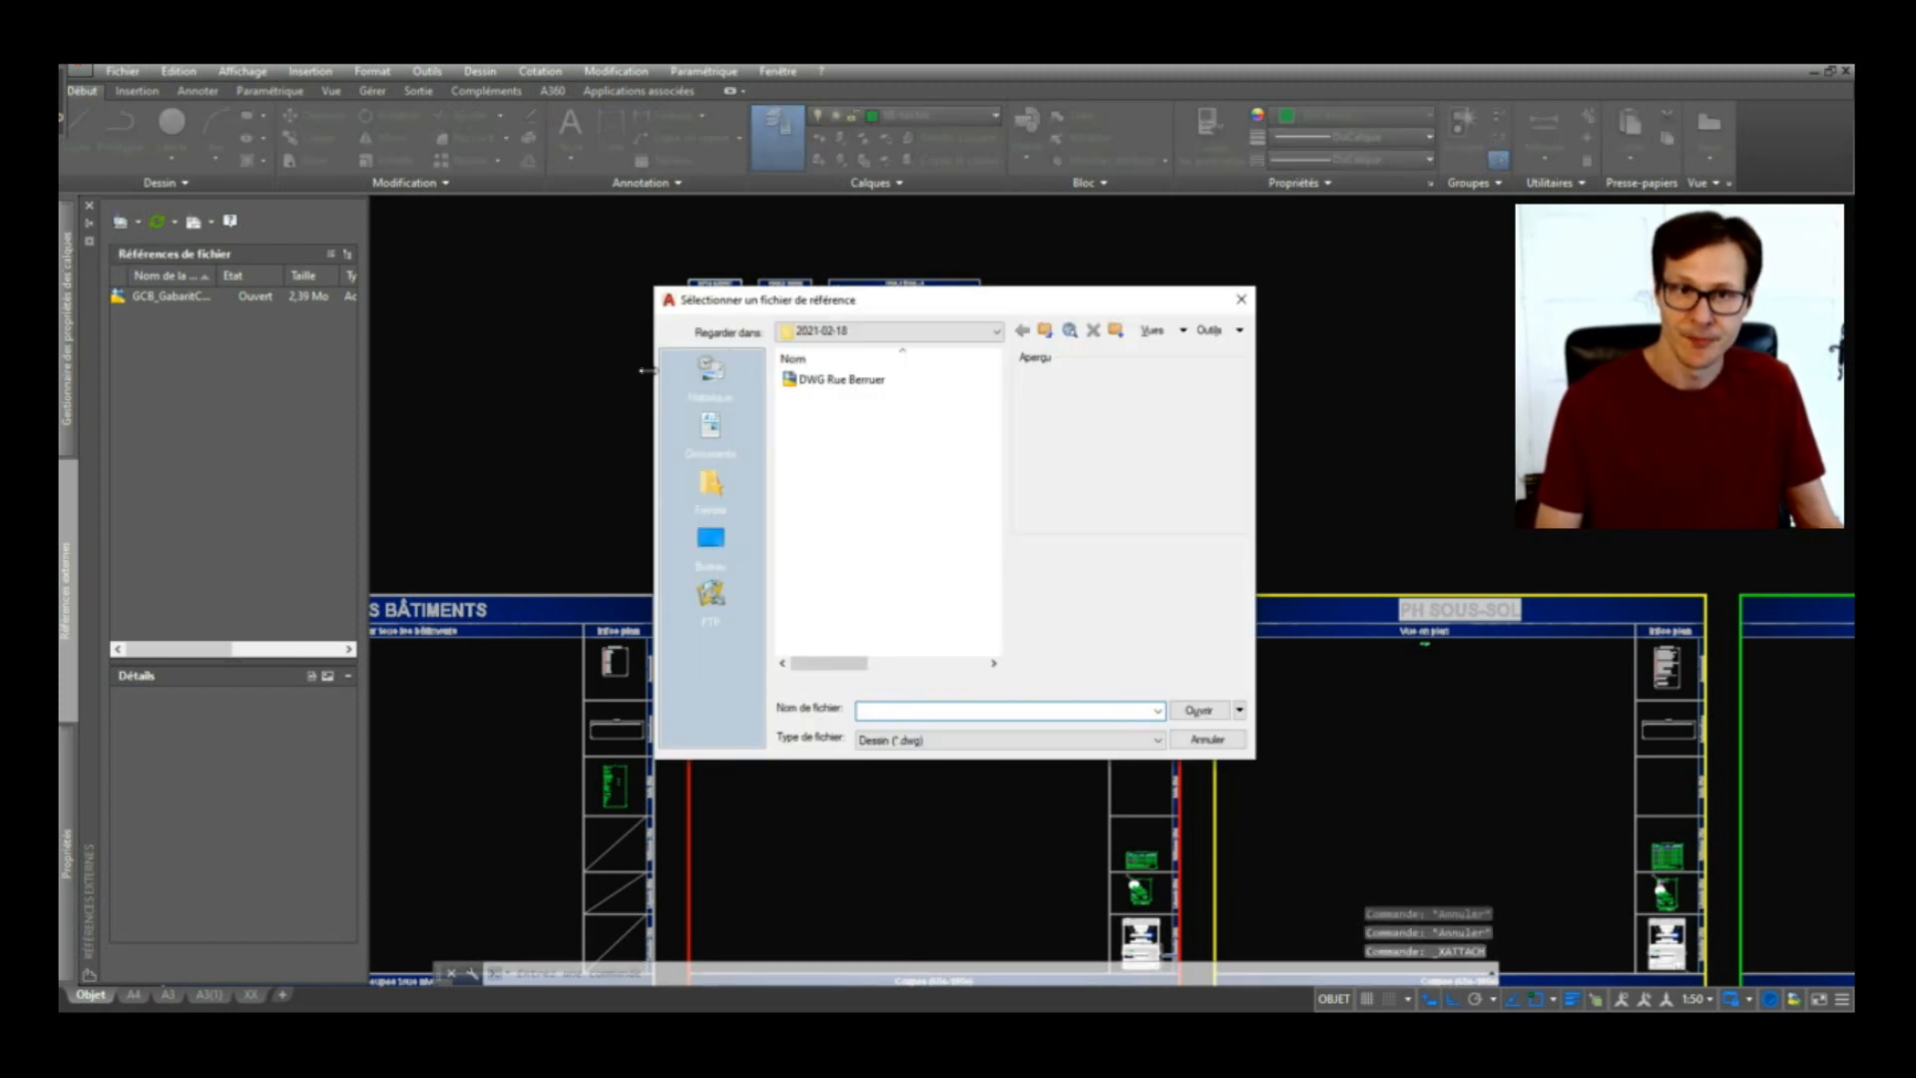
pyautogui.click(872, 384)
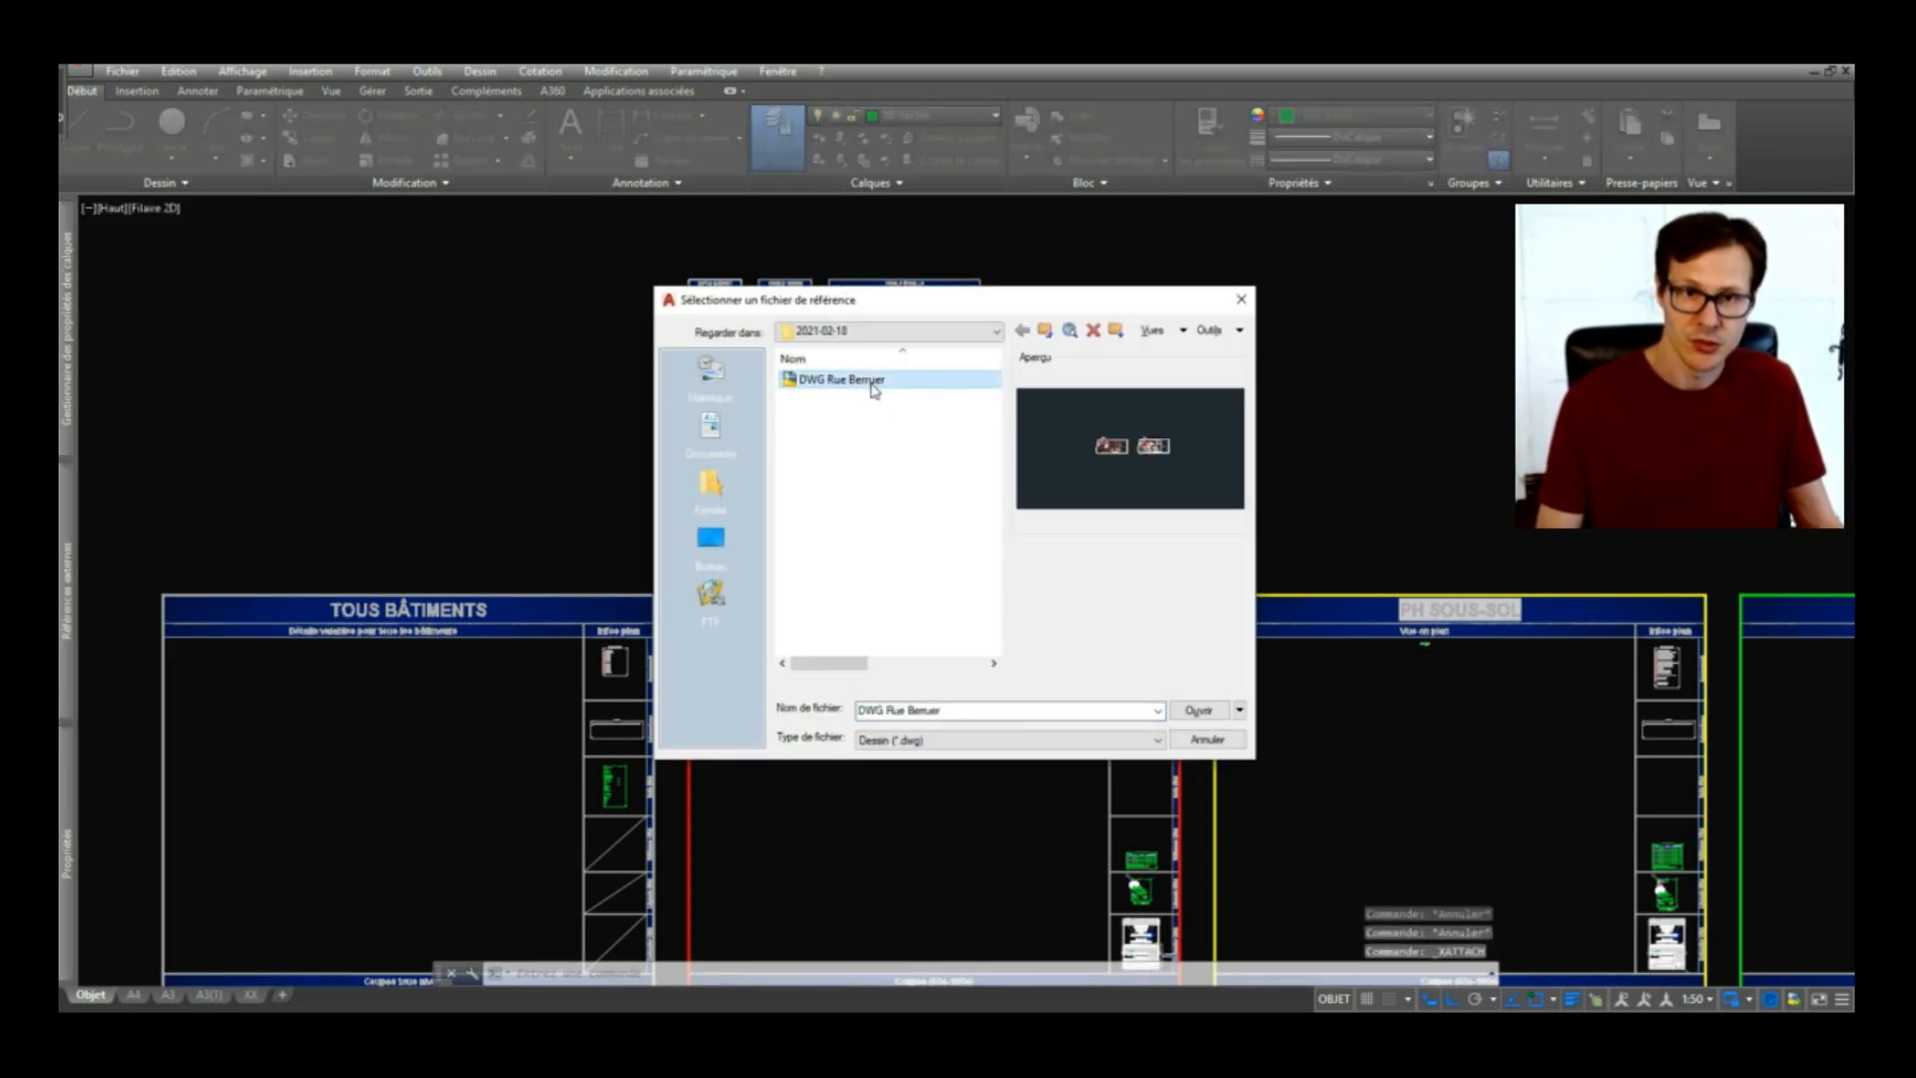
pyautogui.click(1209, 711)
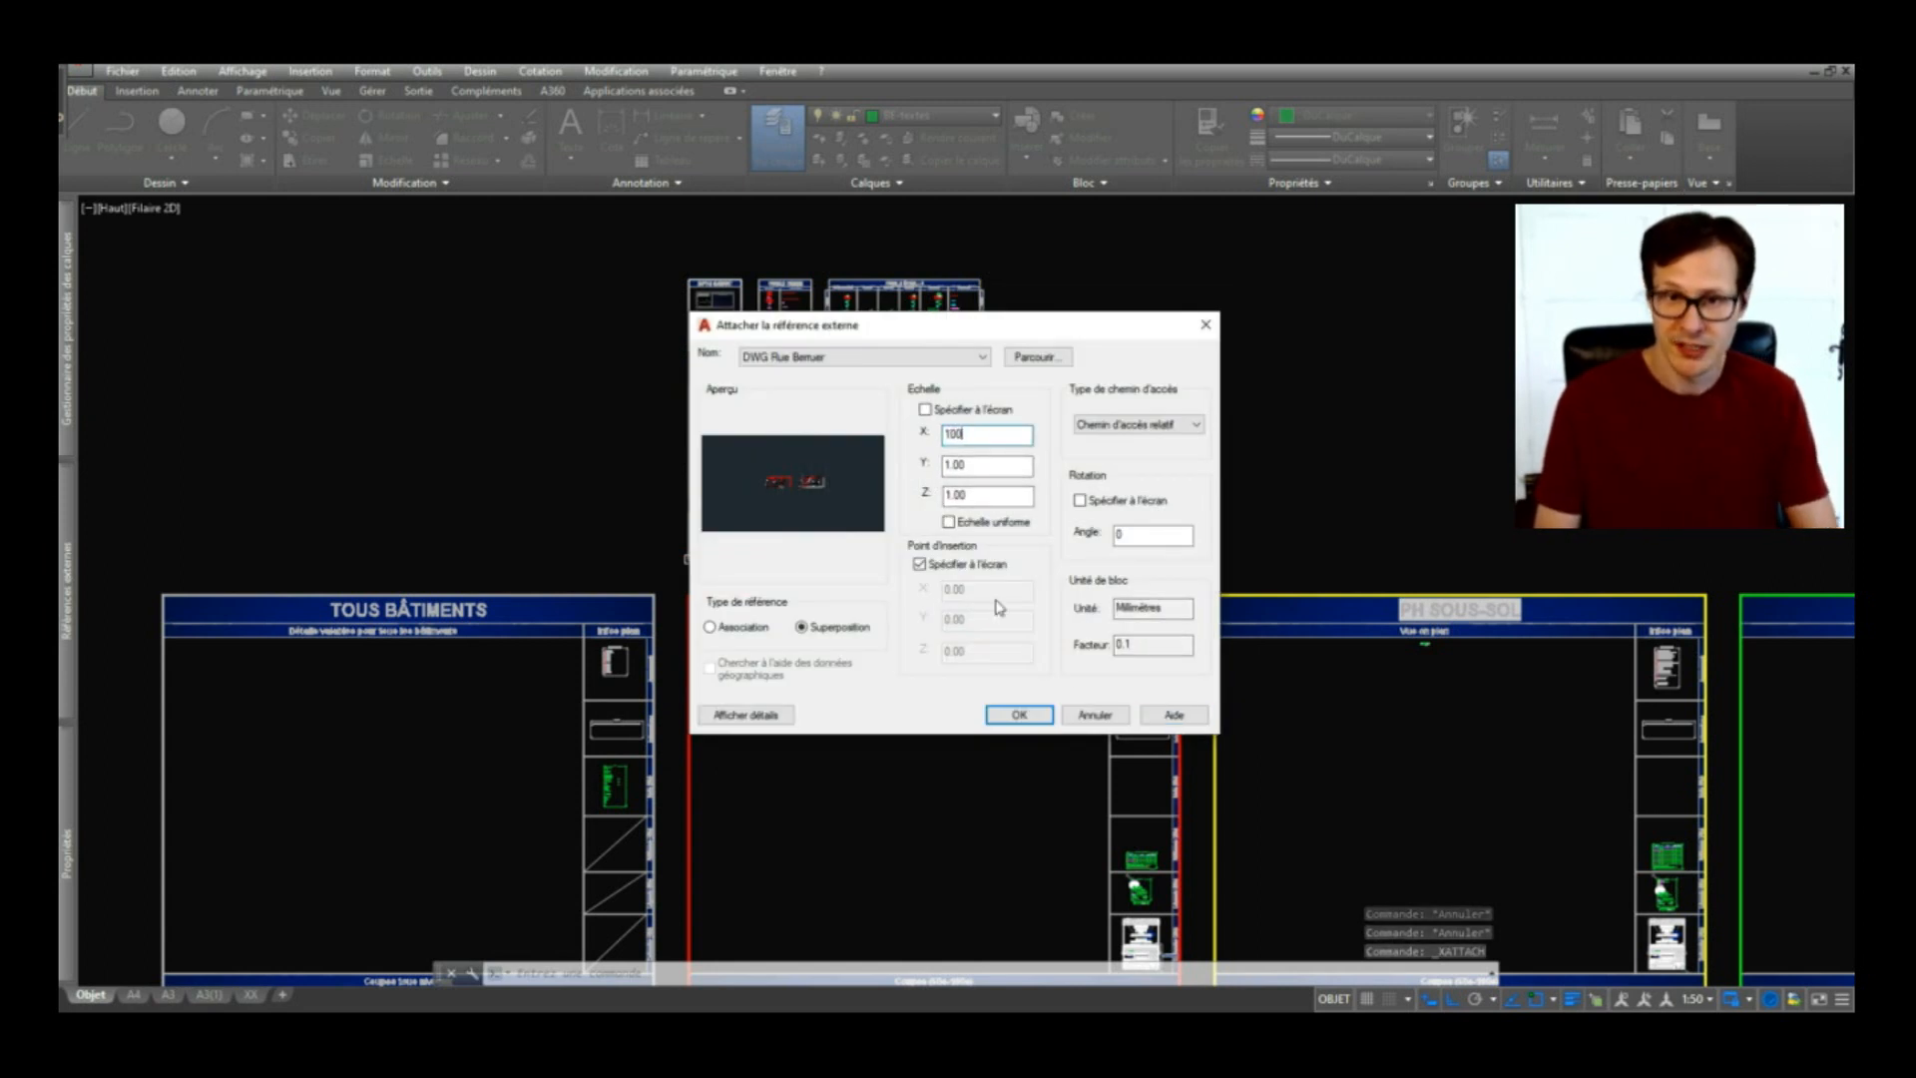
pyautogui.click(1022, 716)
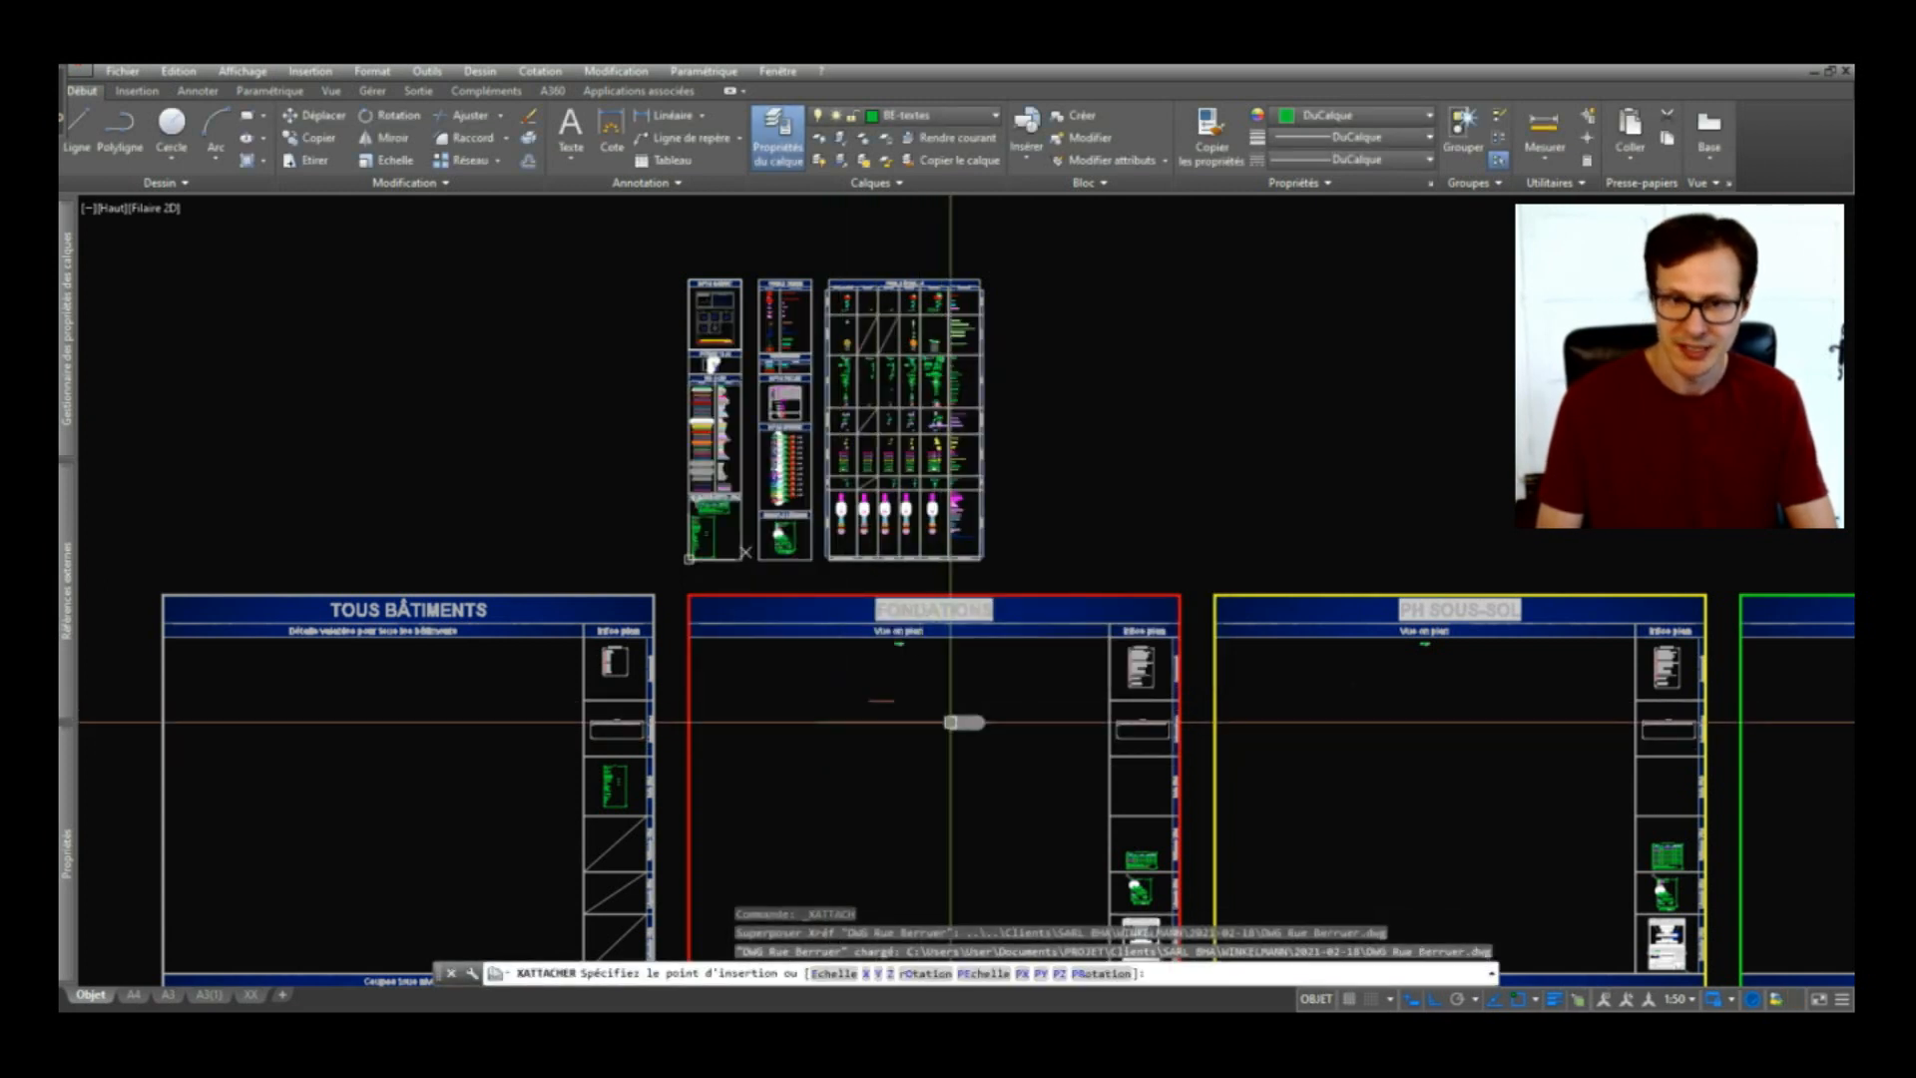
pyautogui.click(950, 721)
# Step: Examine where the attached reference's geometry lies, out to the full extents of the drawing
pyautogui.click(958, 698)
pyautogui.click(886, 762)
pyautogui.scroll(-8, 937, 710)
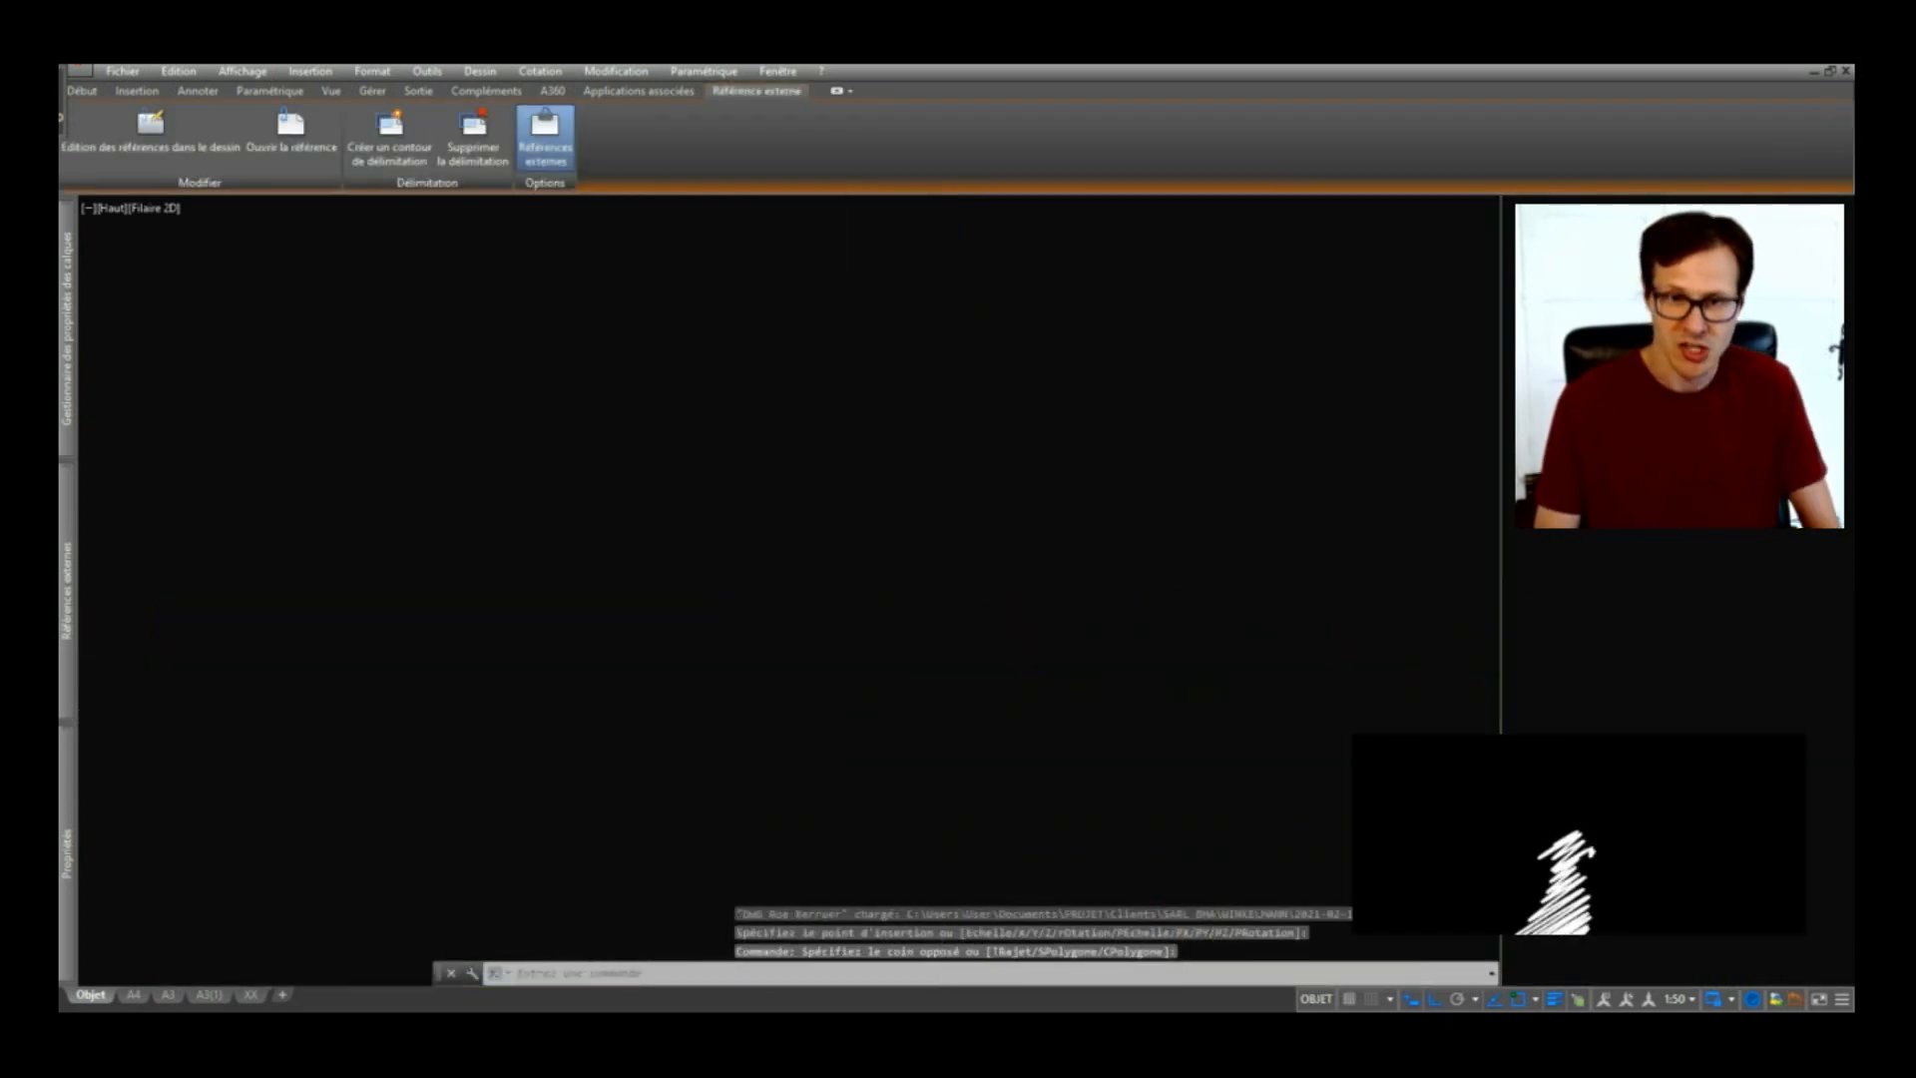
pyautogui.scroll(-4, 1019, 570)
pyautogui.scroll(-3, 1019, 574)
pyautogui.scroll(-3, 1072, 589)
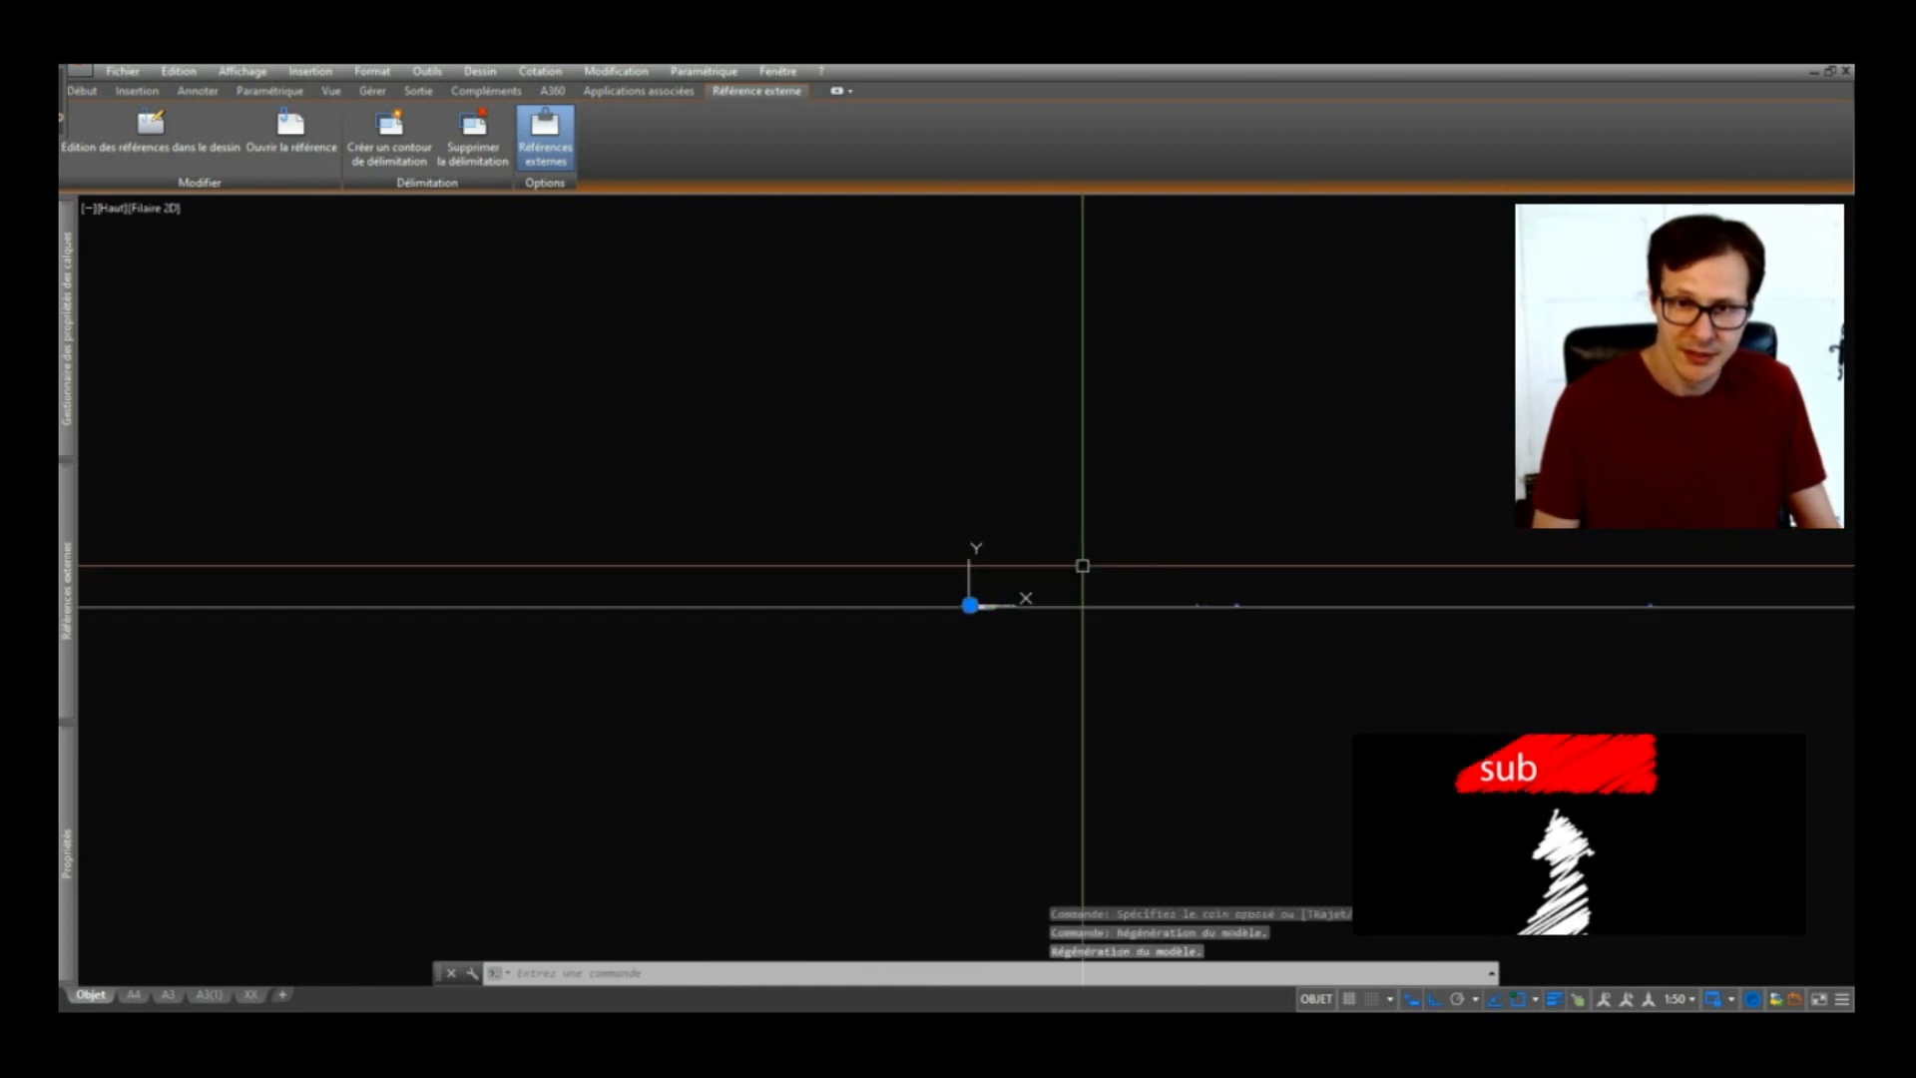
pyautogui.press('Escape')
pyautogui.middleClick(1067, 598)
pyautogui.middleClick(1066, 597)
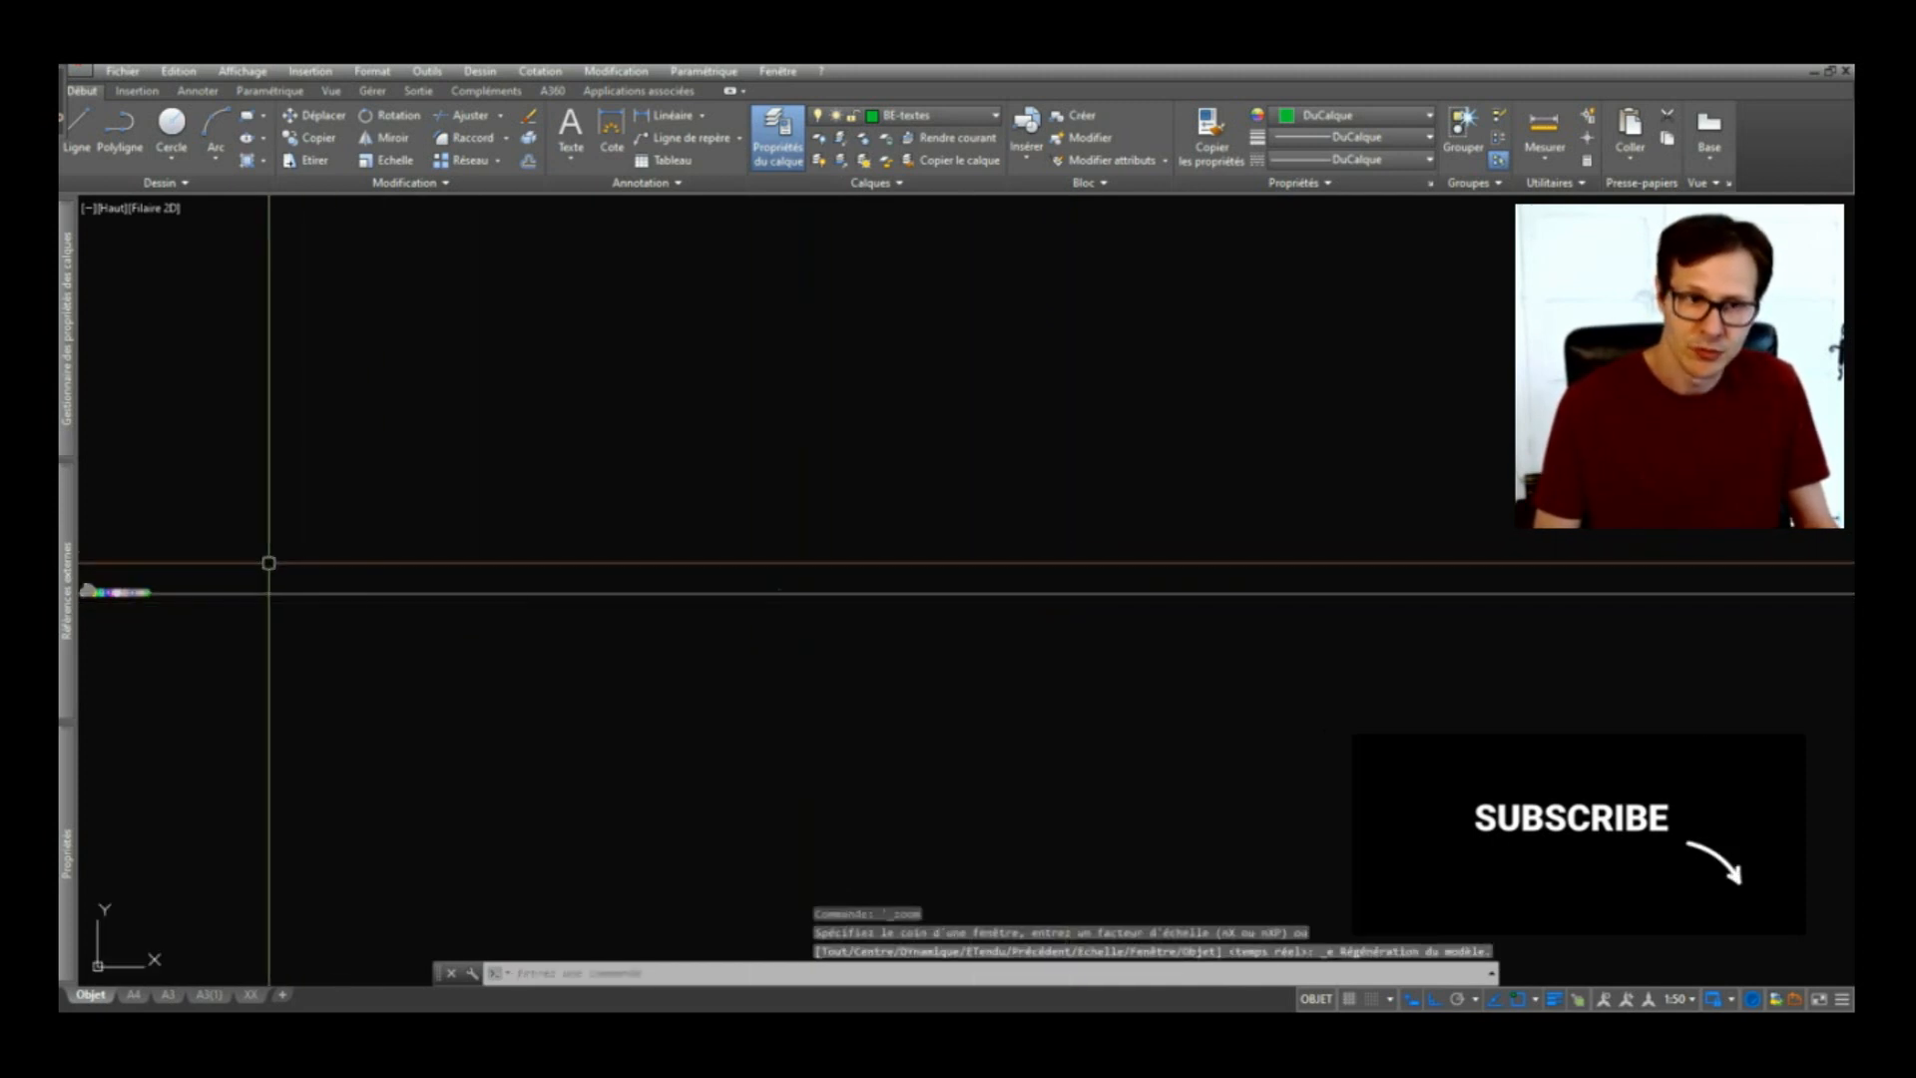
# Step: Remove the wrongly scaled DWG Rue Berruer reference from the drawing
pyautogui.click(797, 590)
pyautogui.scroll(13, 791, 591)
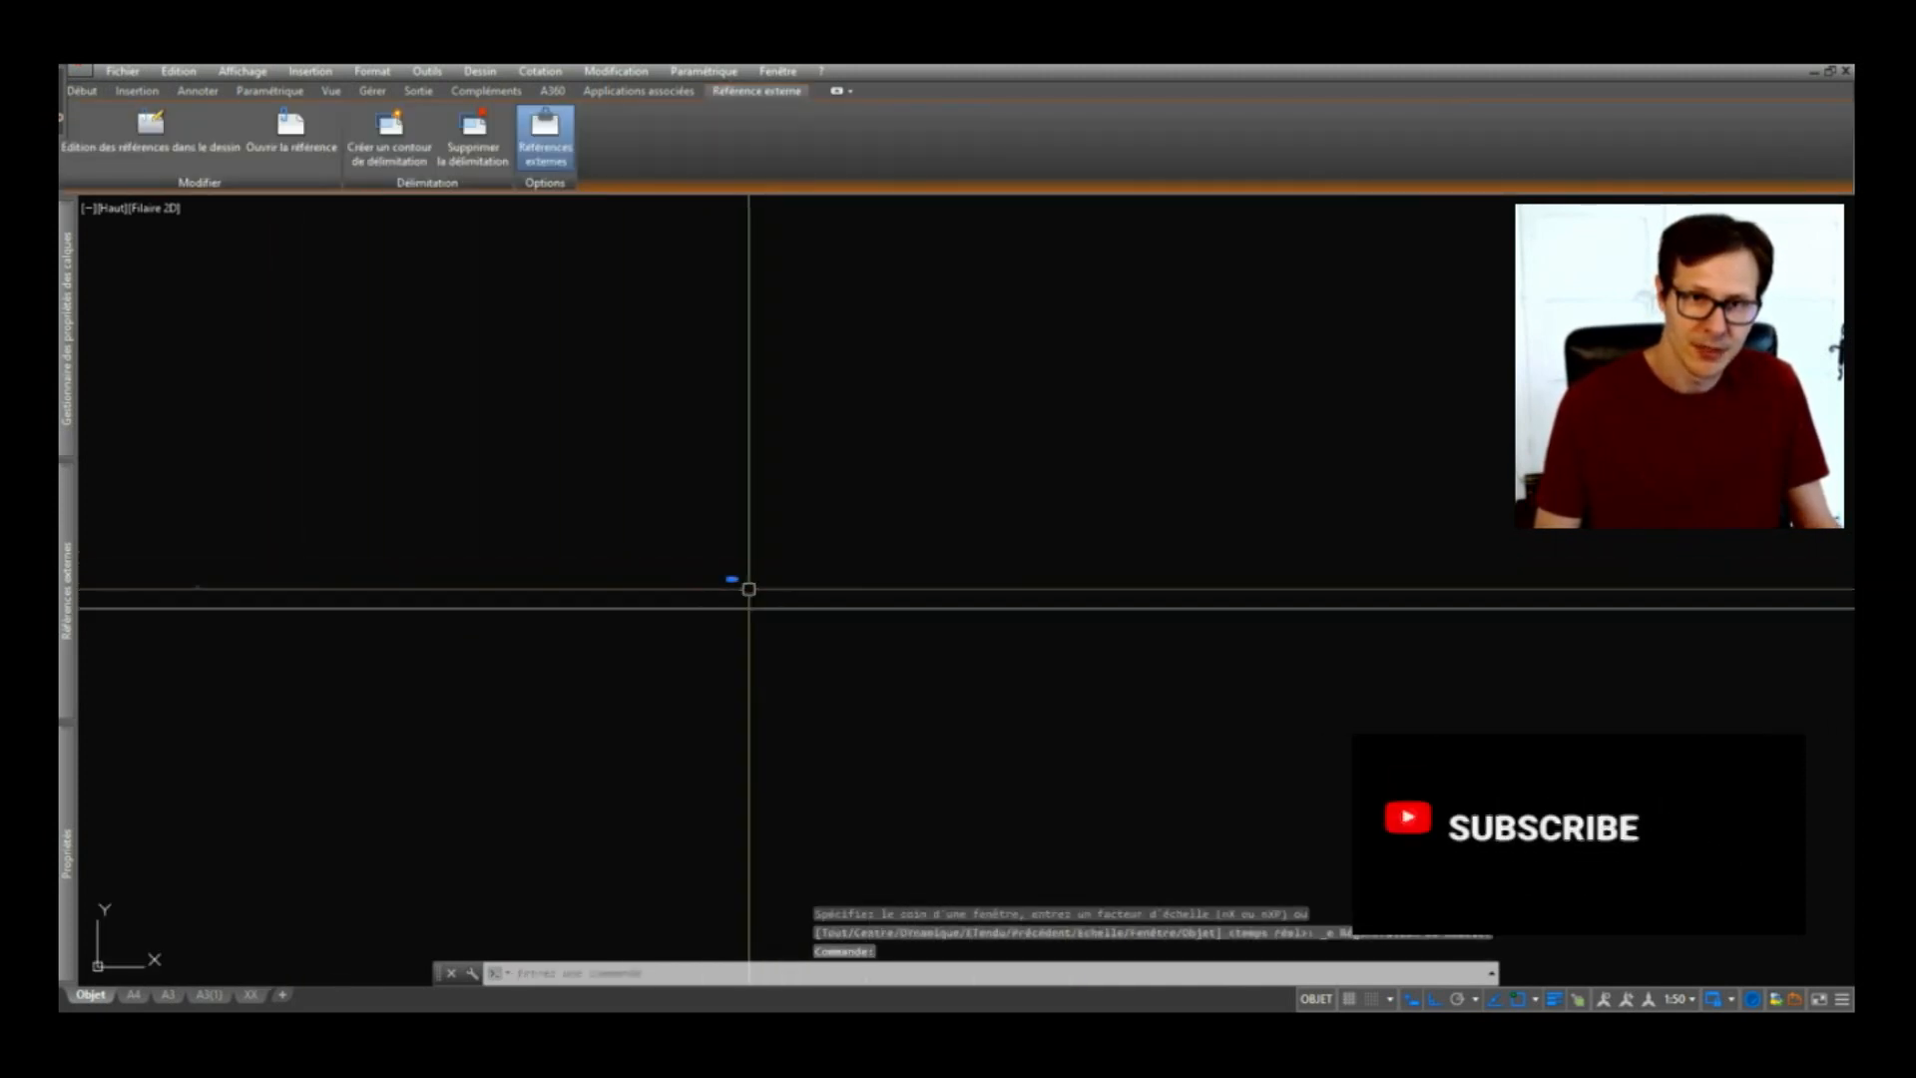
pyautogui.scroll(-9, 996, 661)
pyautogui.scroll(-5, 1001, 666)
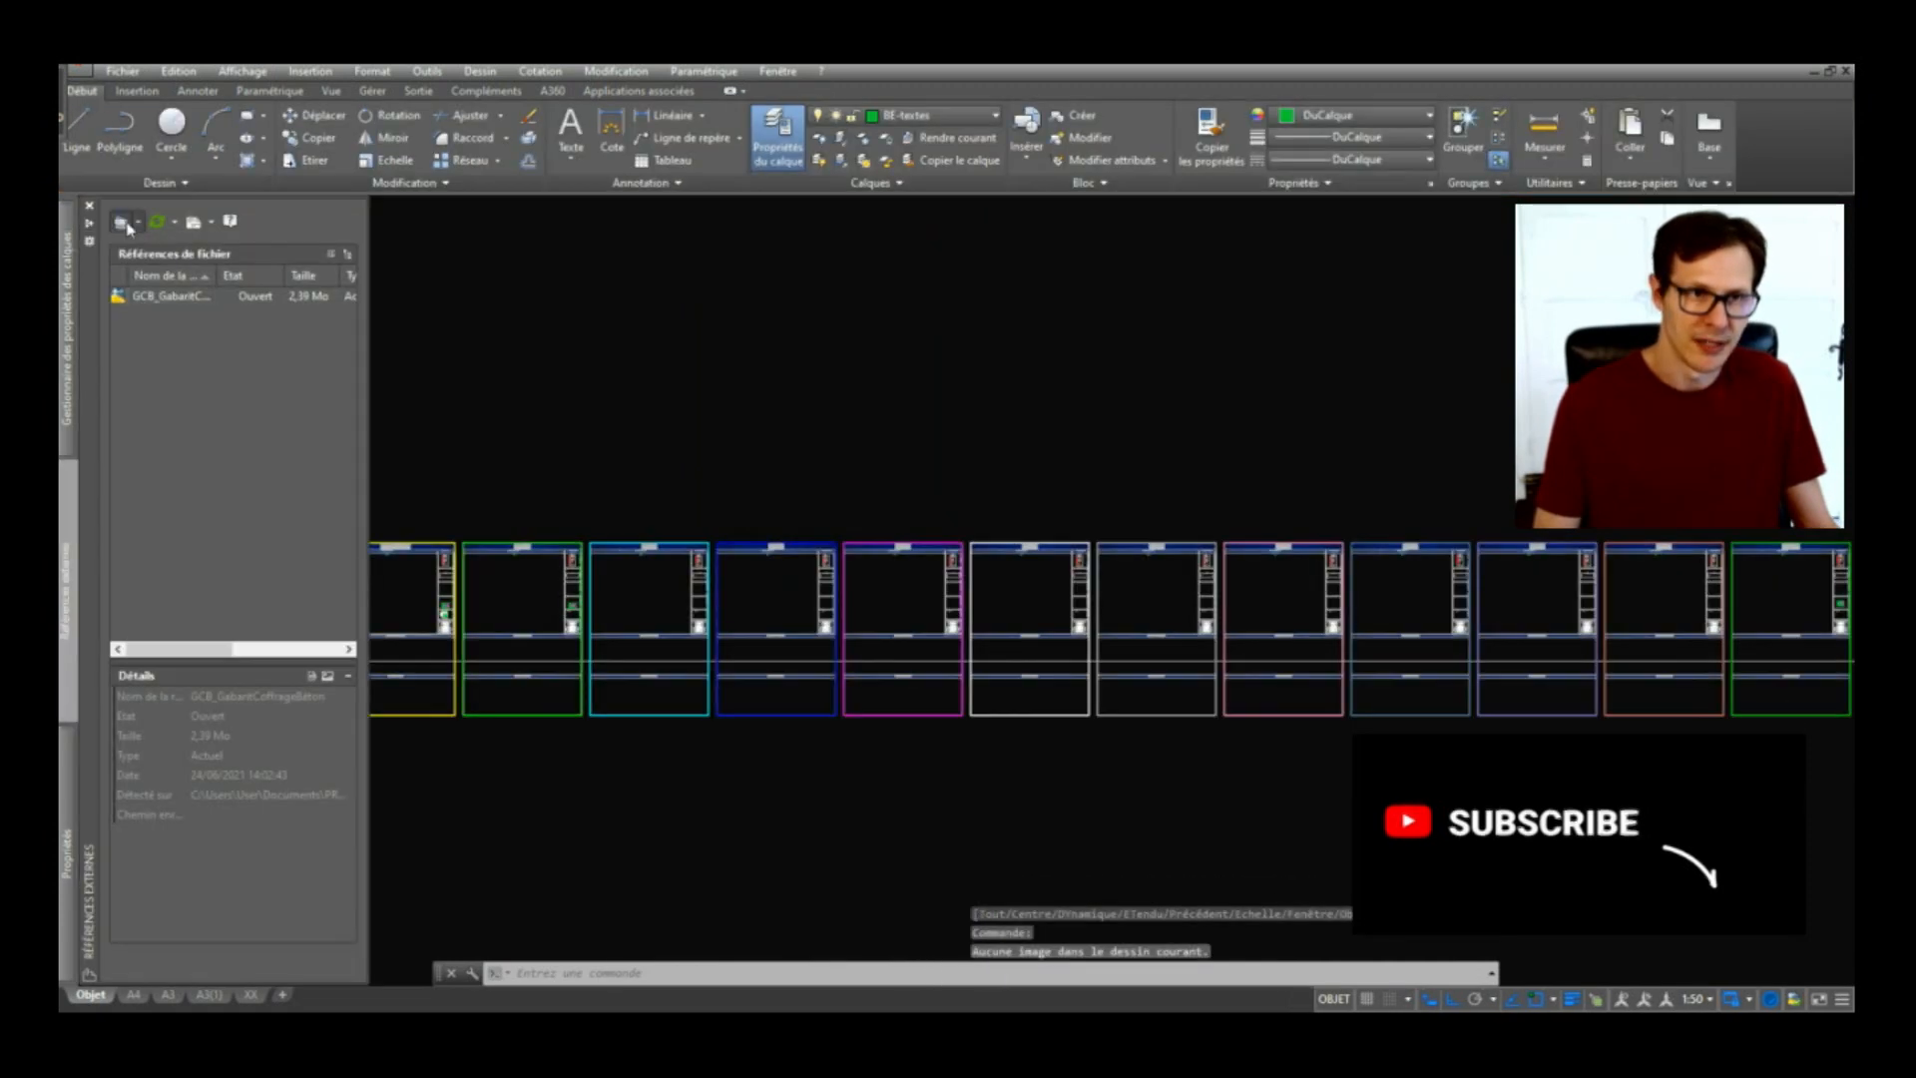
# Step: Attach DWG Rue Berruer as an overlay reference with a uniform scale of 10 and place it above the row of frames
pyautogui.click(125, 223)
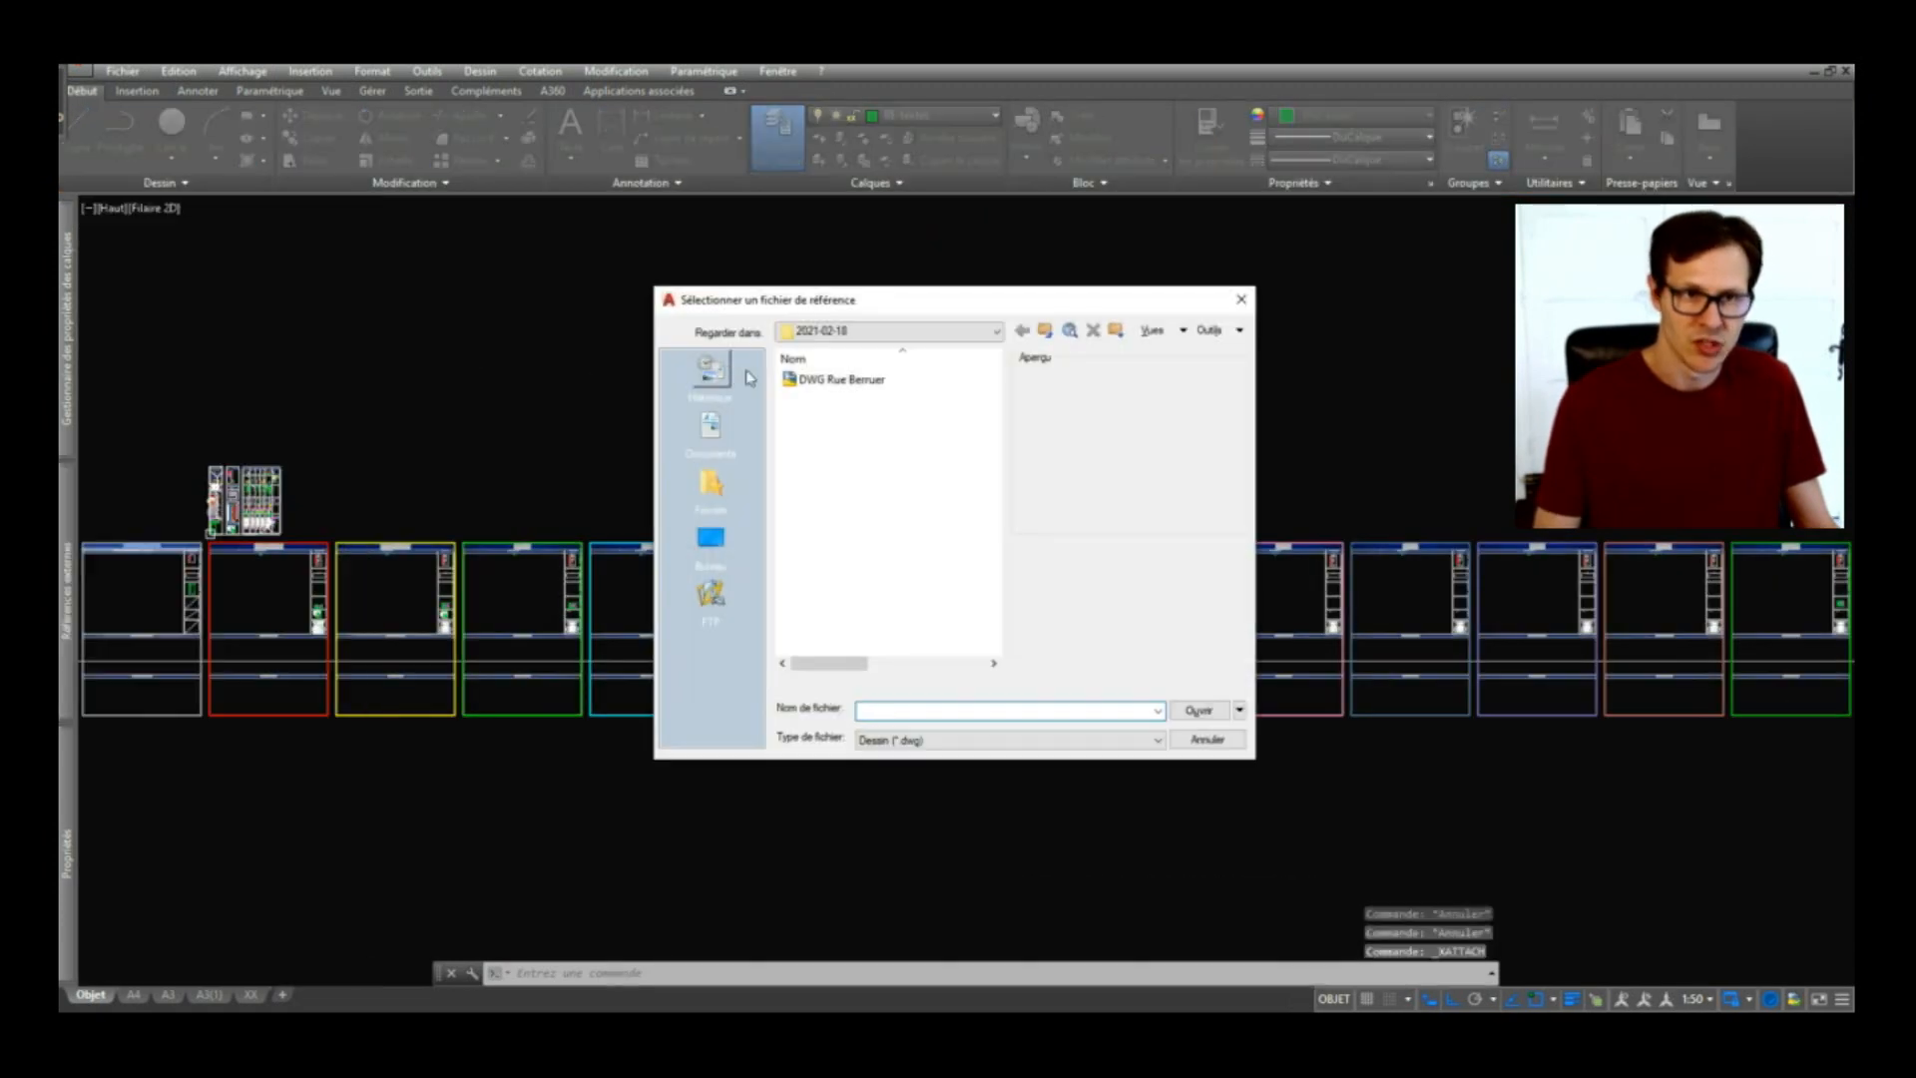
pyautogui.doubleClick(869, 386)
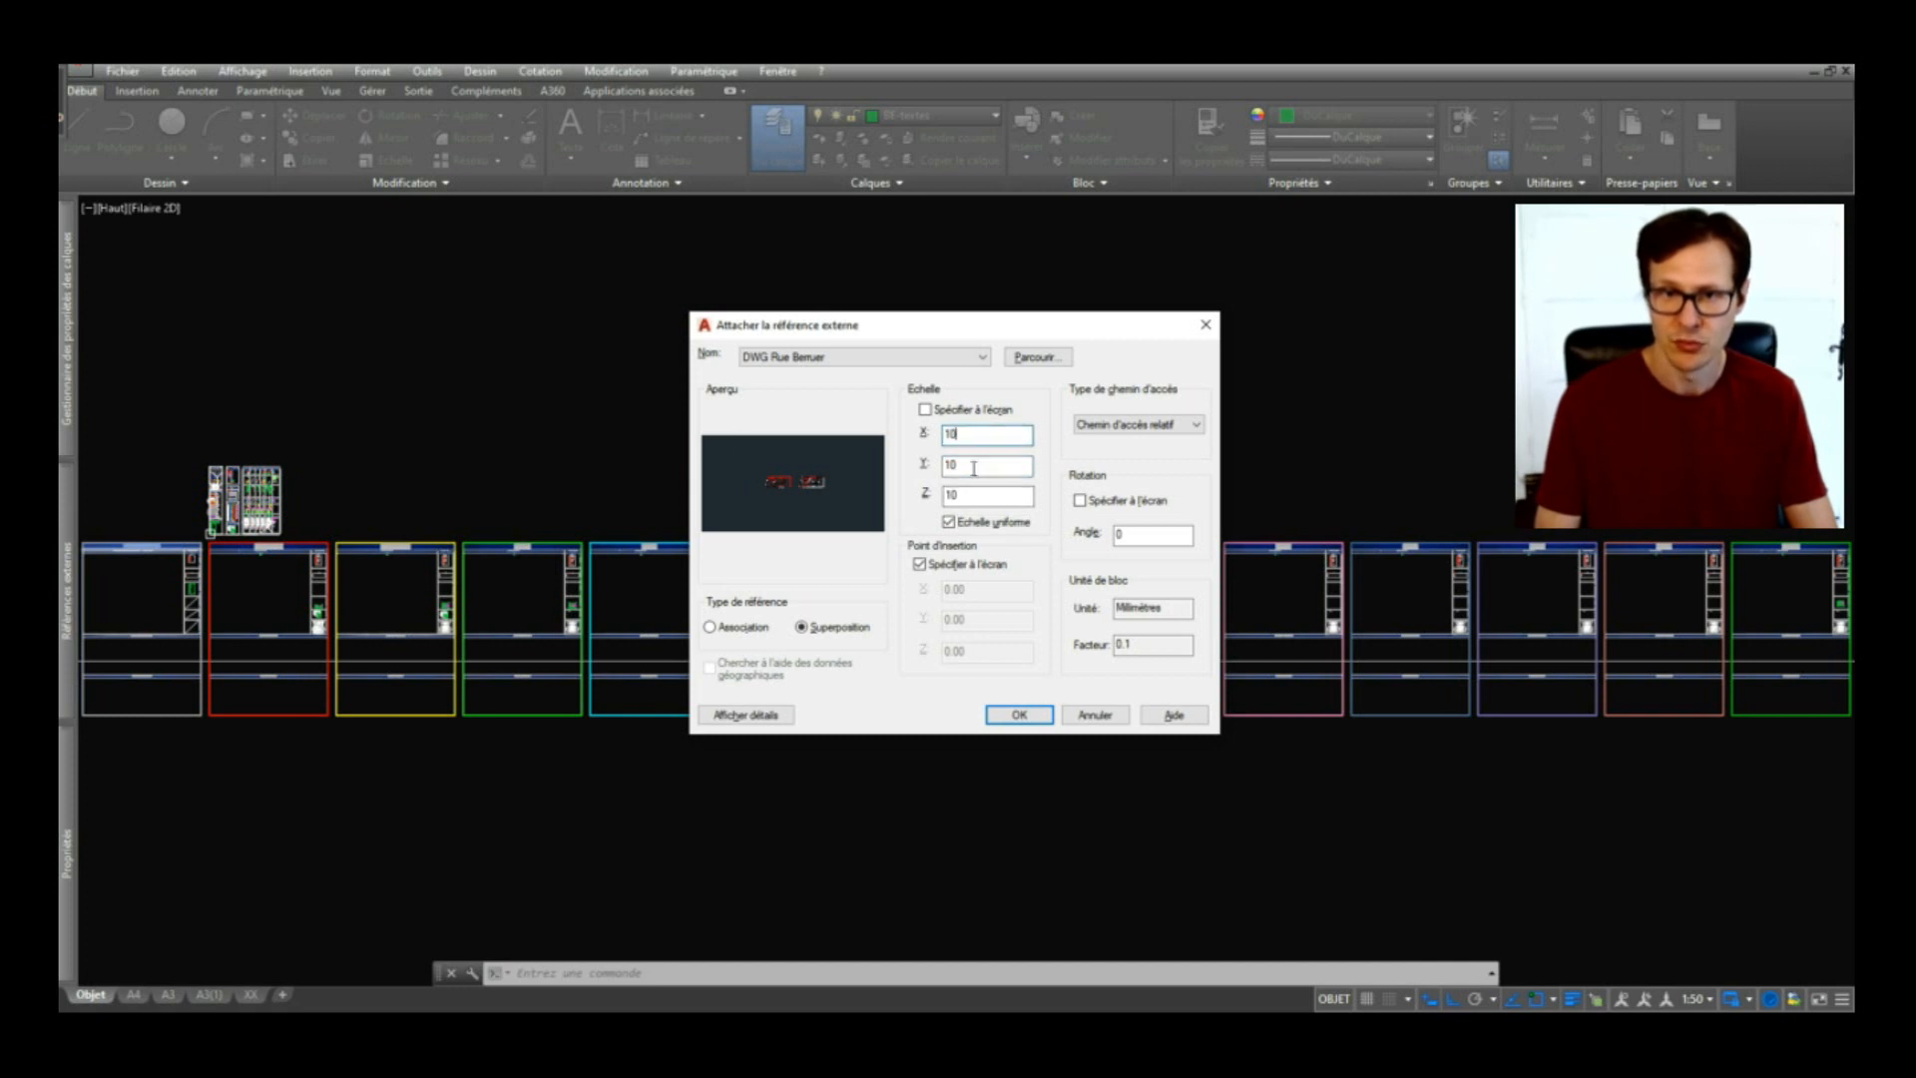
pyautogui.click(1019, 715)
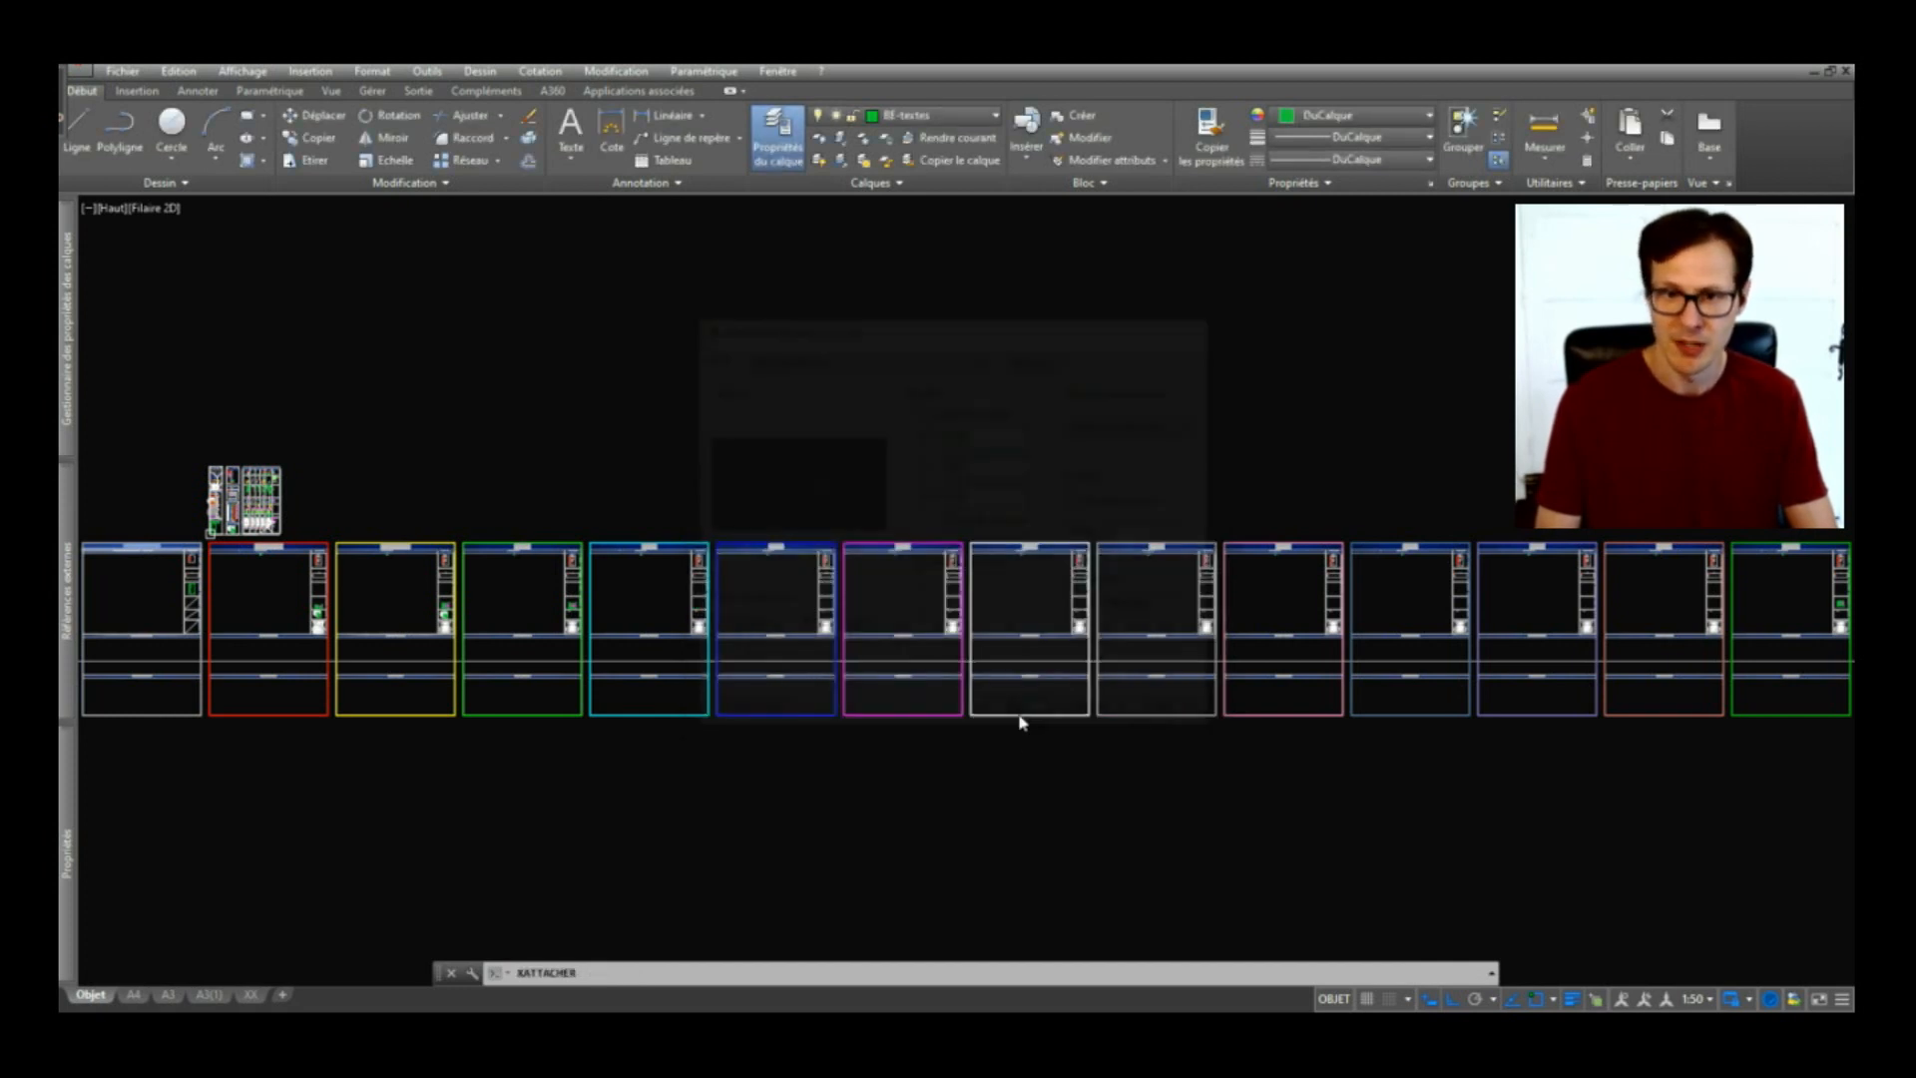
pyautogui.scroll(-4, 1164, 547)
pyautogui.scroll(3, 949, 544)
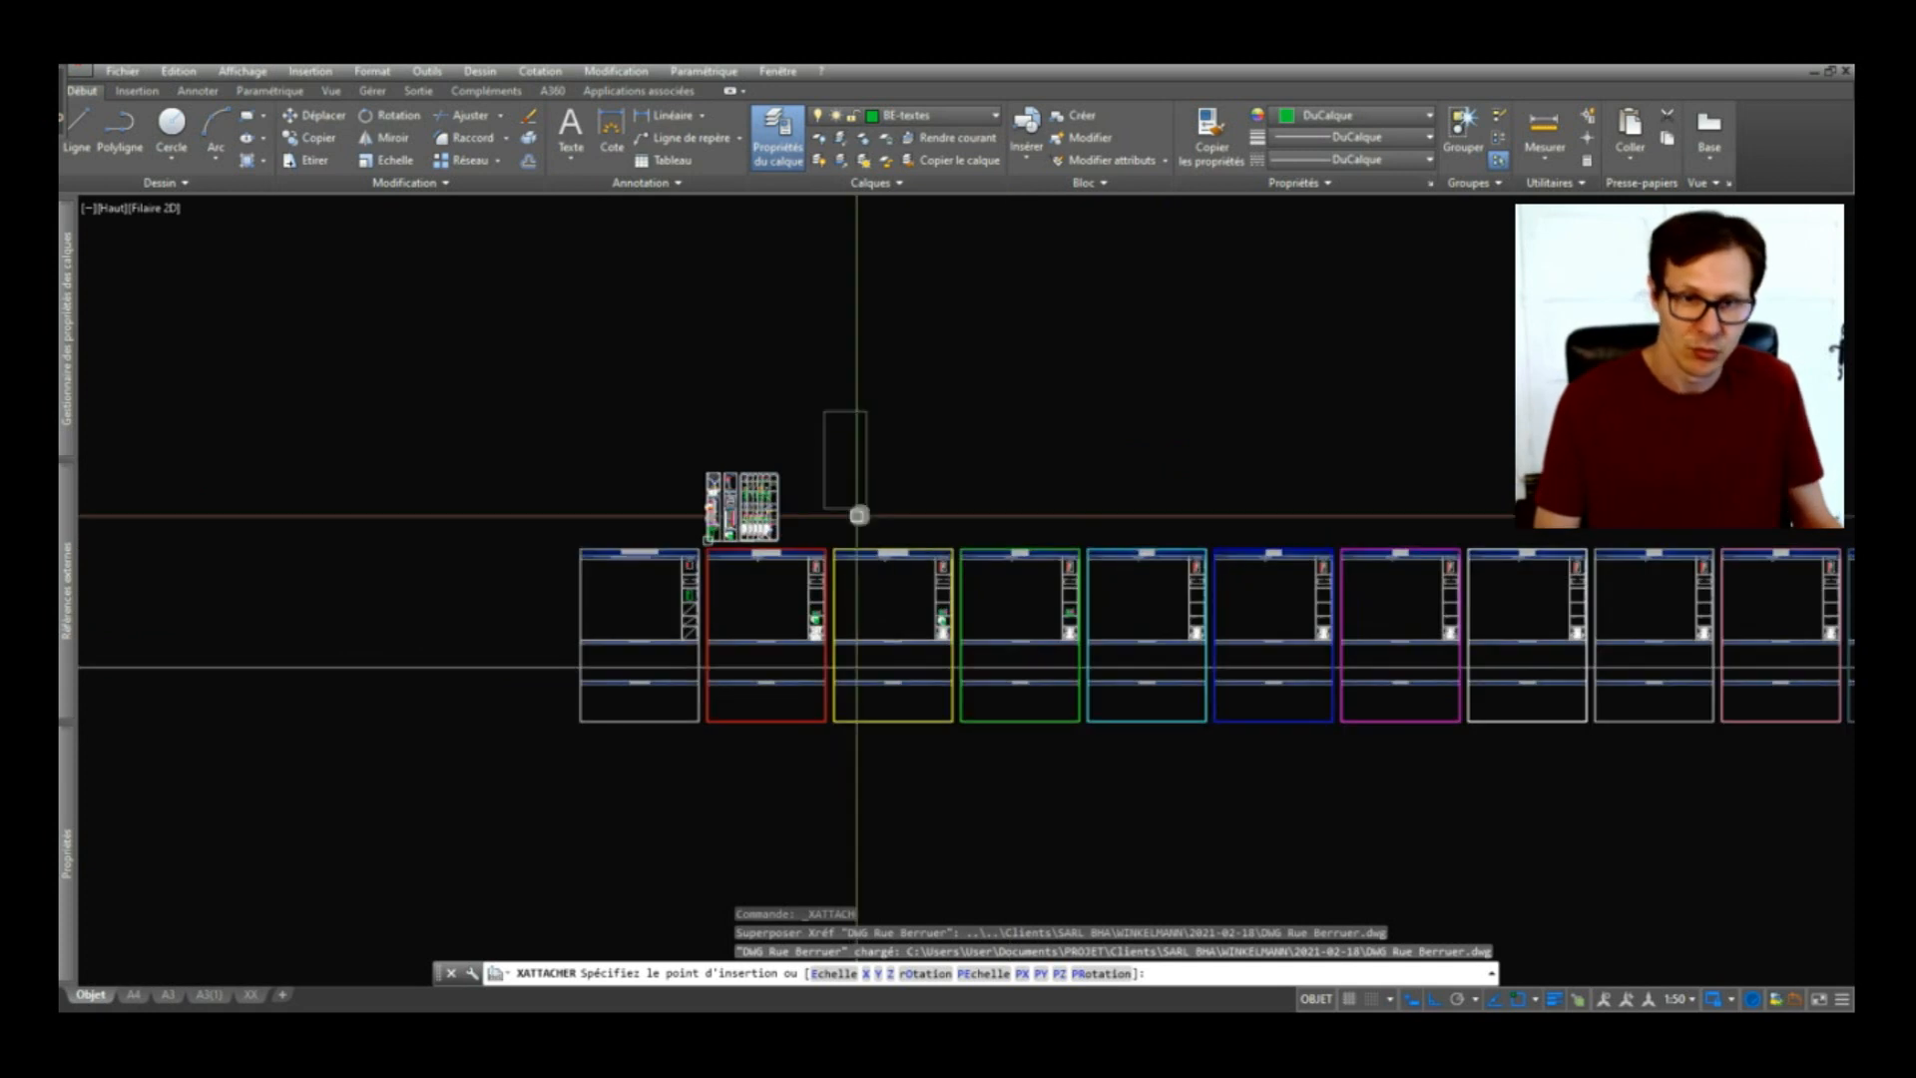
pyautogui.click(858, 517)
# Step: Move the attached reference from its far-off position so its Existant and Projet plans land in the PH RDC frame
pyautogui.scroll(8, 860, 542)
pyautogui.scroll(-8, 1021, 601)
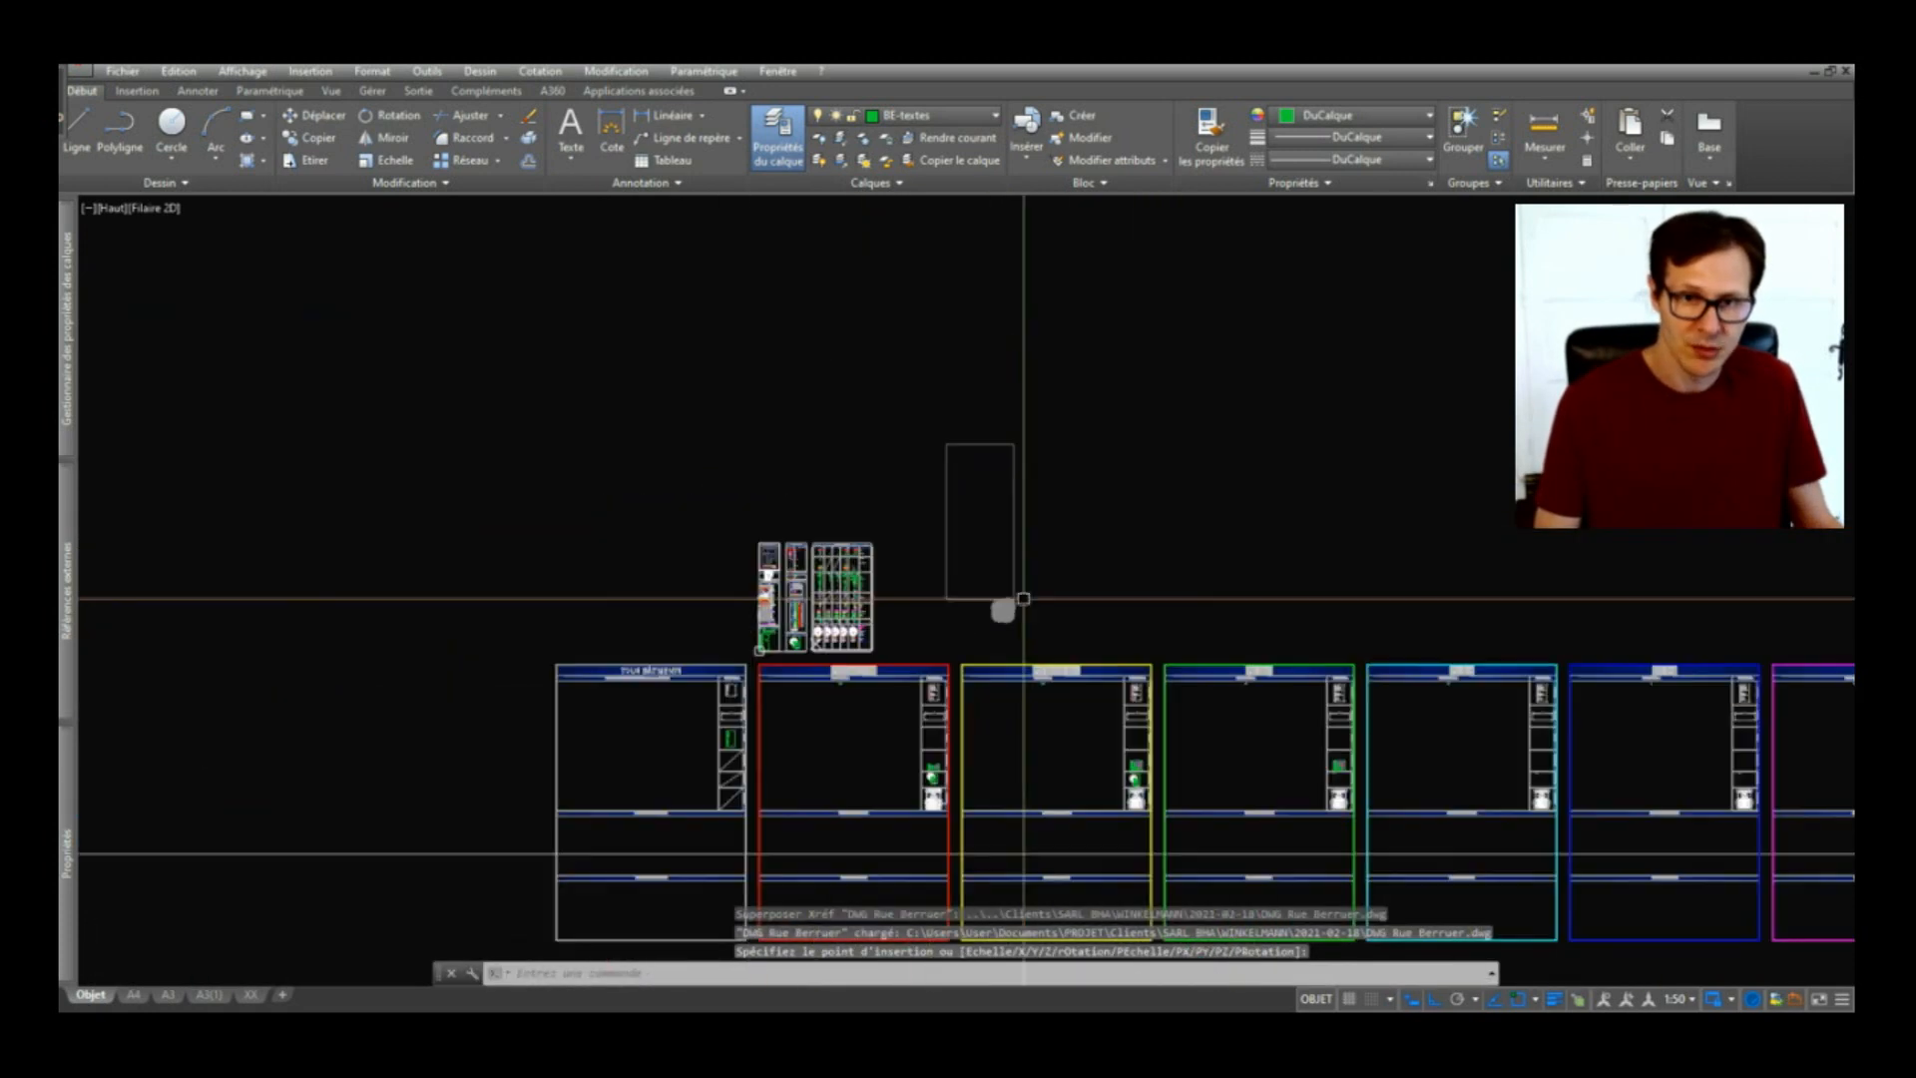
pyautogui.click(1043, 530)
pyautogui.click(1001, 581)
pyautogui.scroll(-3, 994, 656)
pyautogui.scroll(-4, 994, 656)
pyautogui.scroll(8, 1001, 453)
pyautogui.scroll(-6, 903, 640)
pyautogui.scroll(-6, 937, 646)
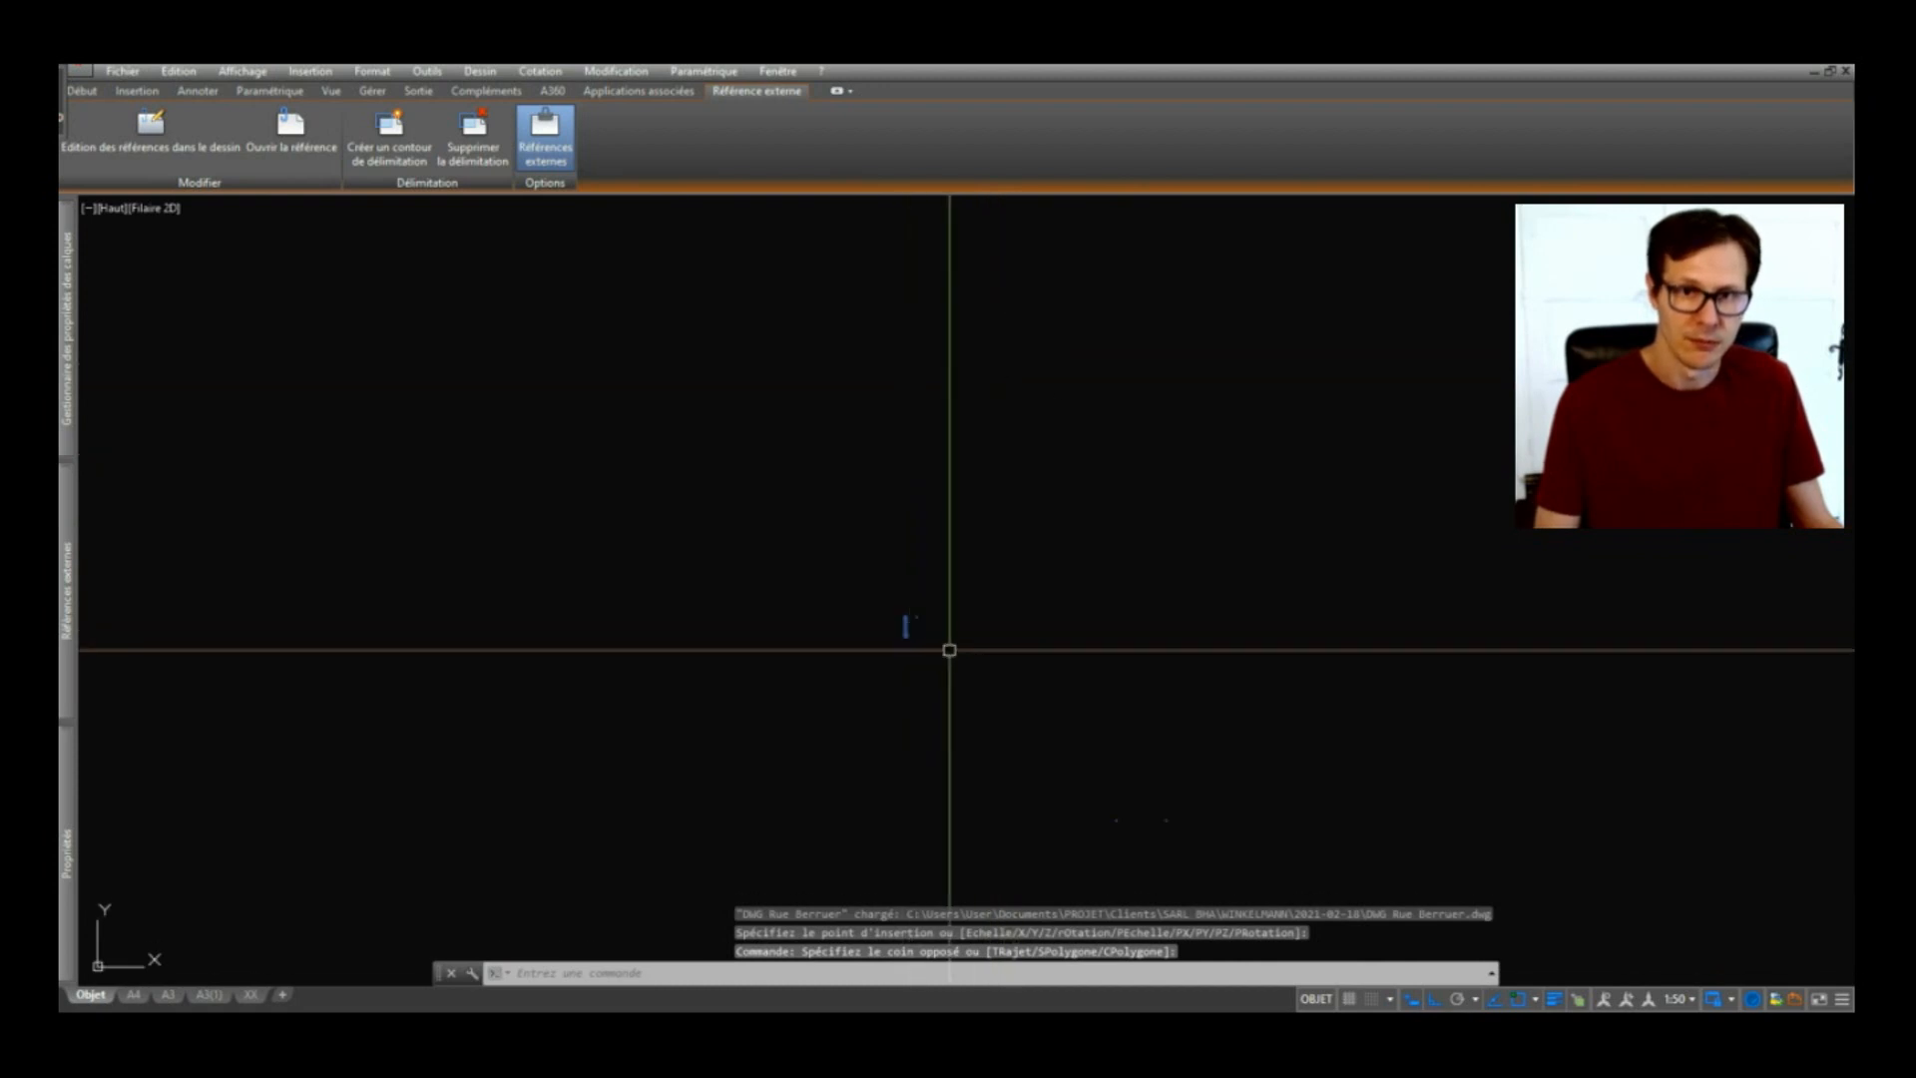
pyautogui.scroll(8, 973, 667)
pyautogui.scroll(-8, 1022, 741)
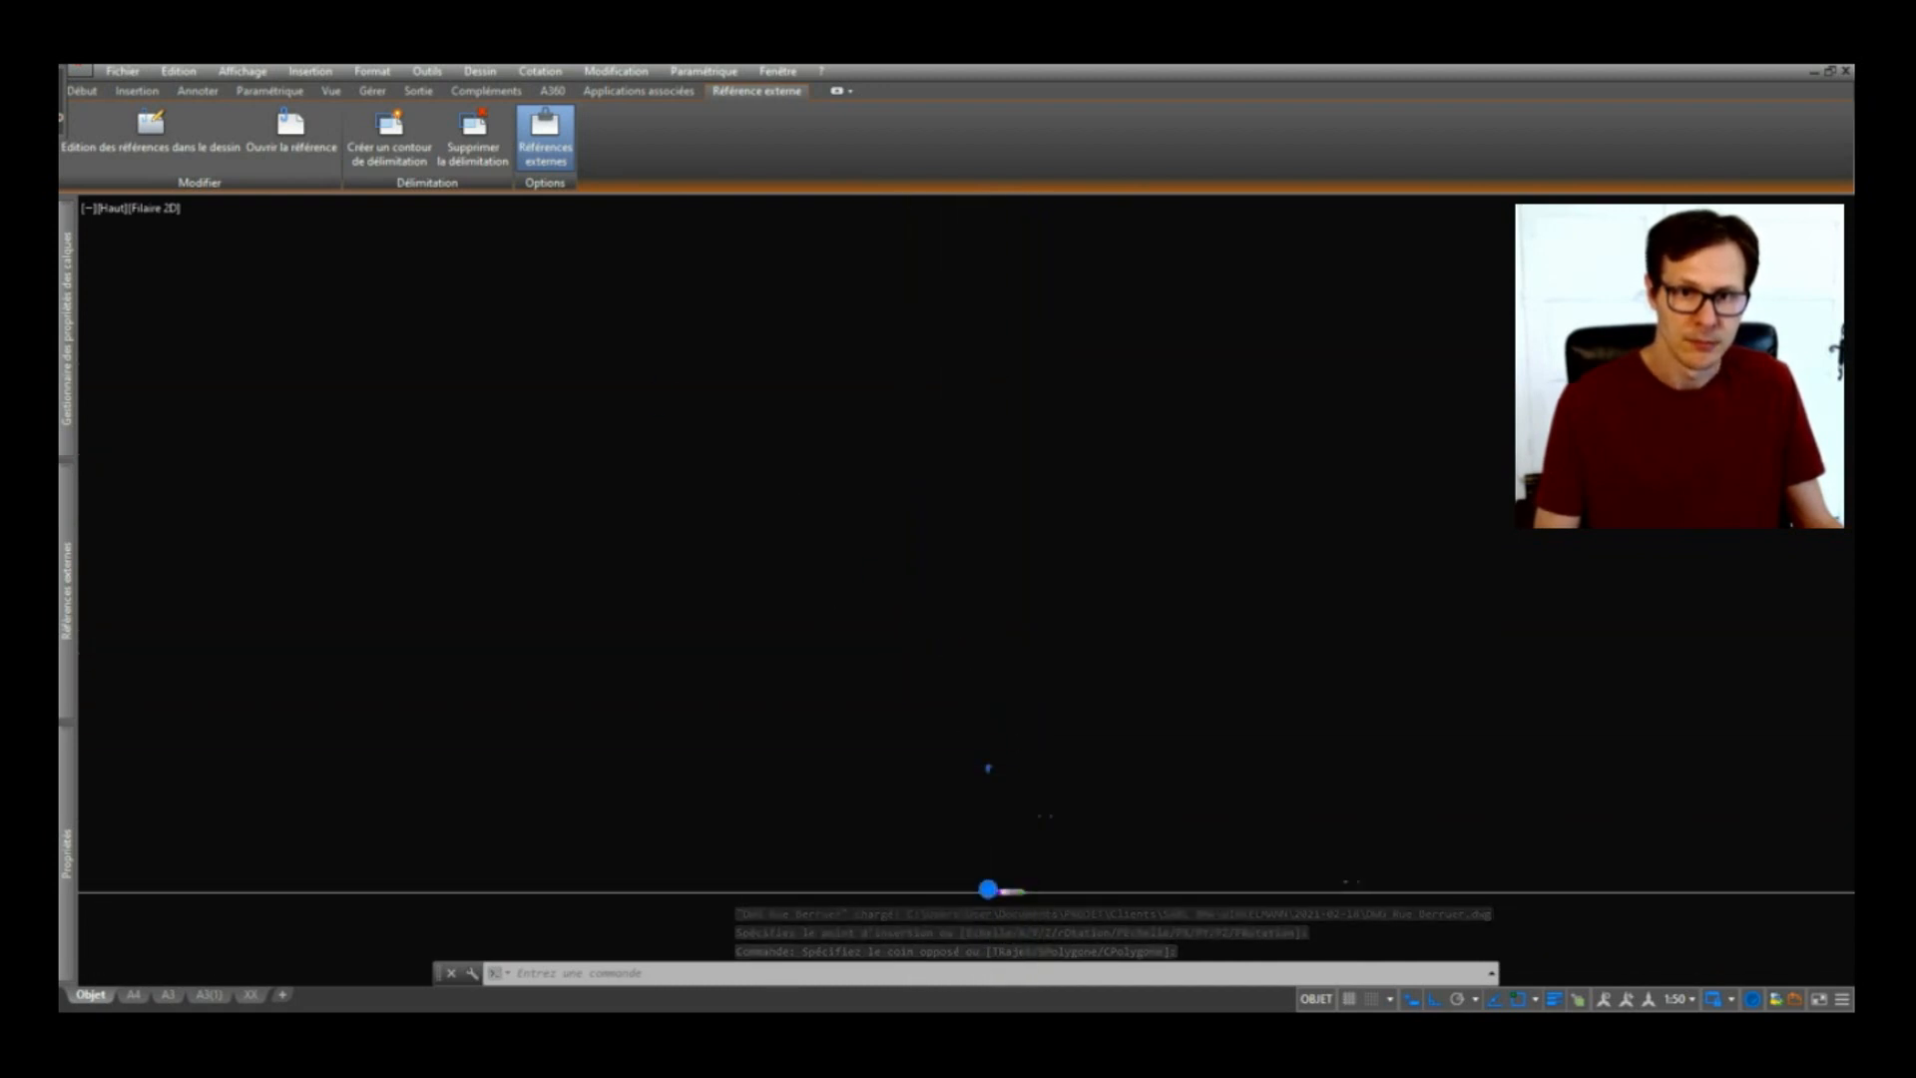
pyautogui.scroll(6, 1084, 666)
pyautogui.scroll(4, 1107, 454)
pyautogui.scroll(3, 1106, 454)
pyautogui.scroll(-8, 825, 749)
pyautogui.scroll(2, 655, 748)
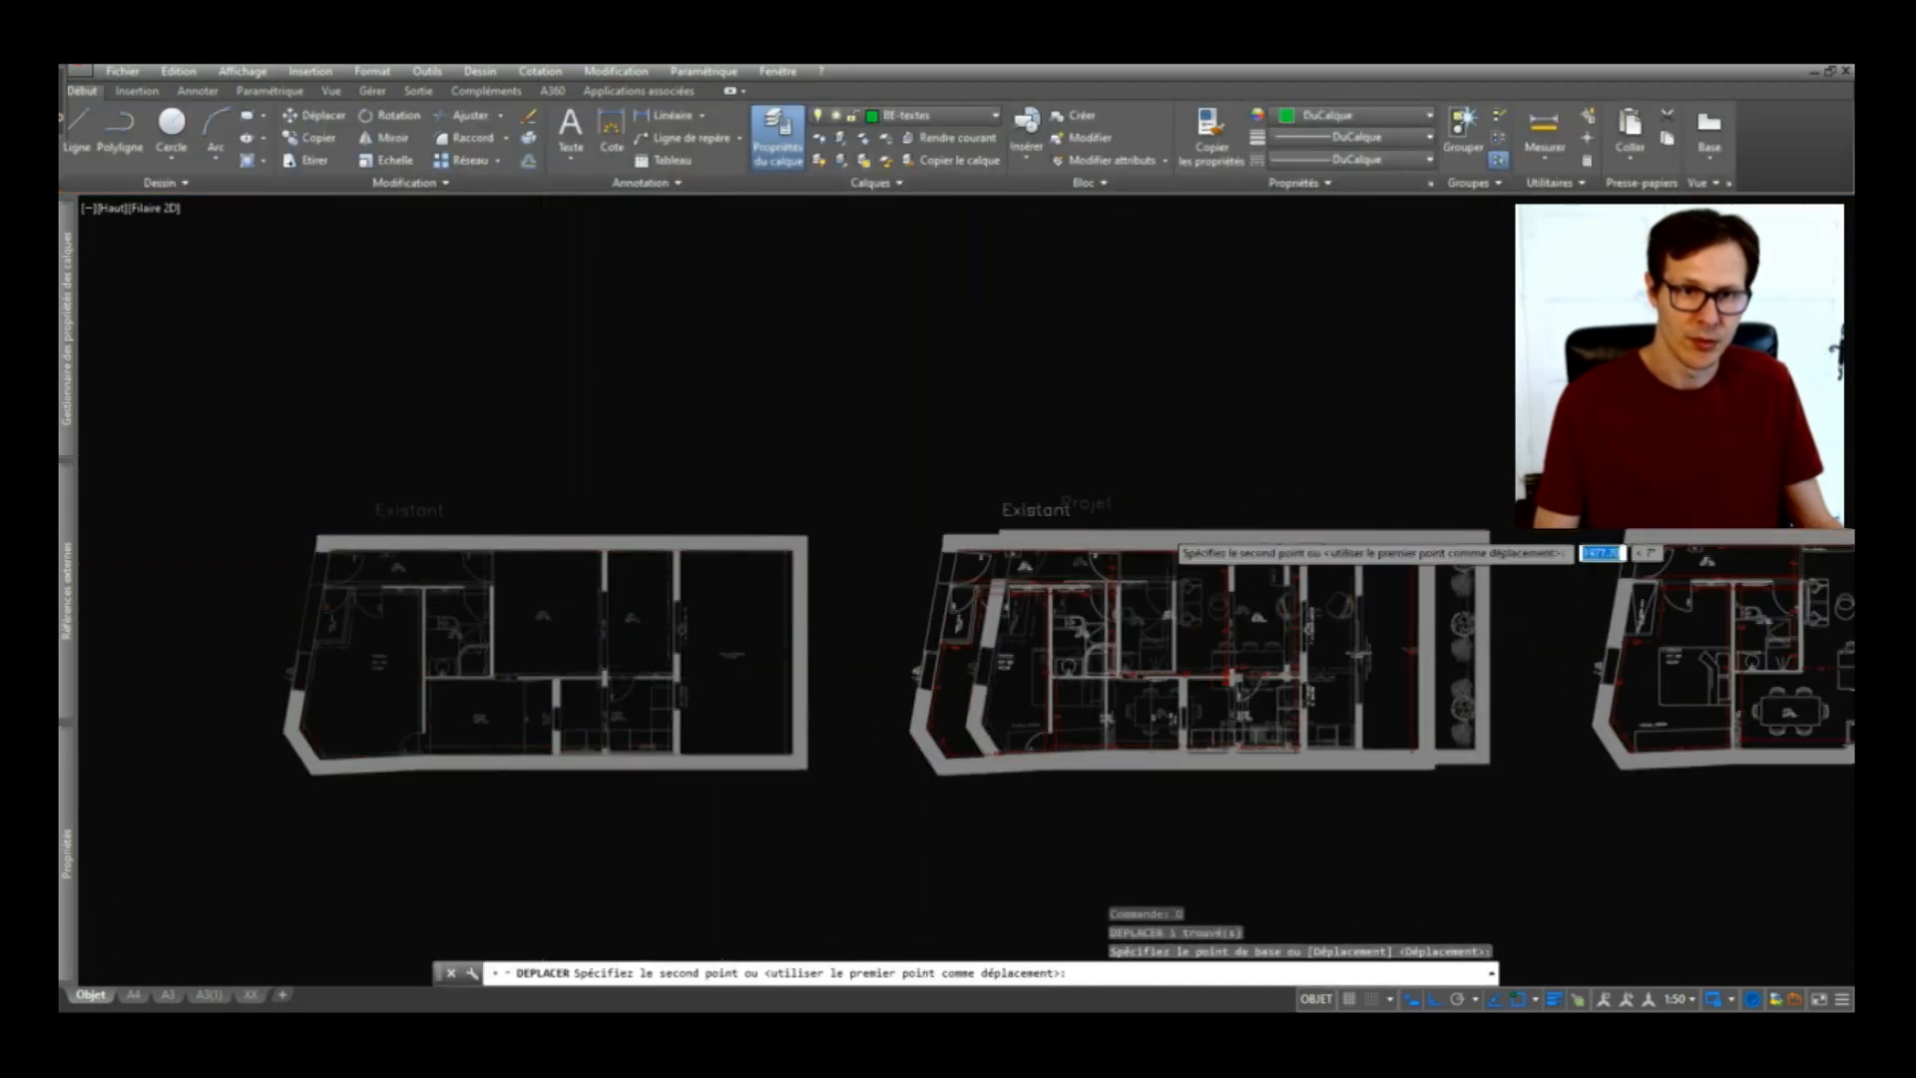
pyautogui.scroll(-10, 1142, 474)
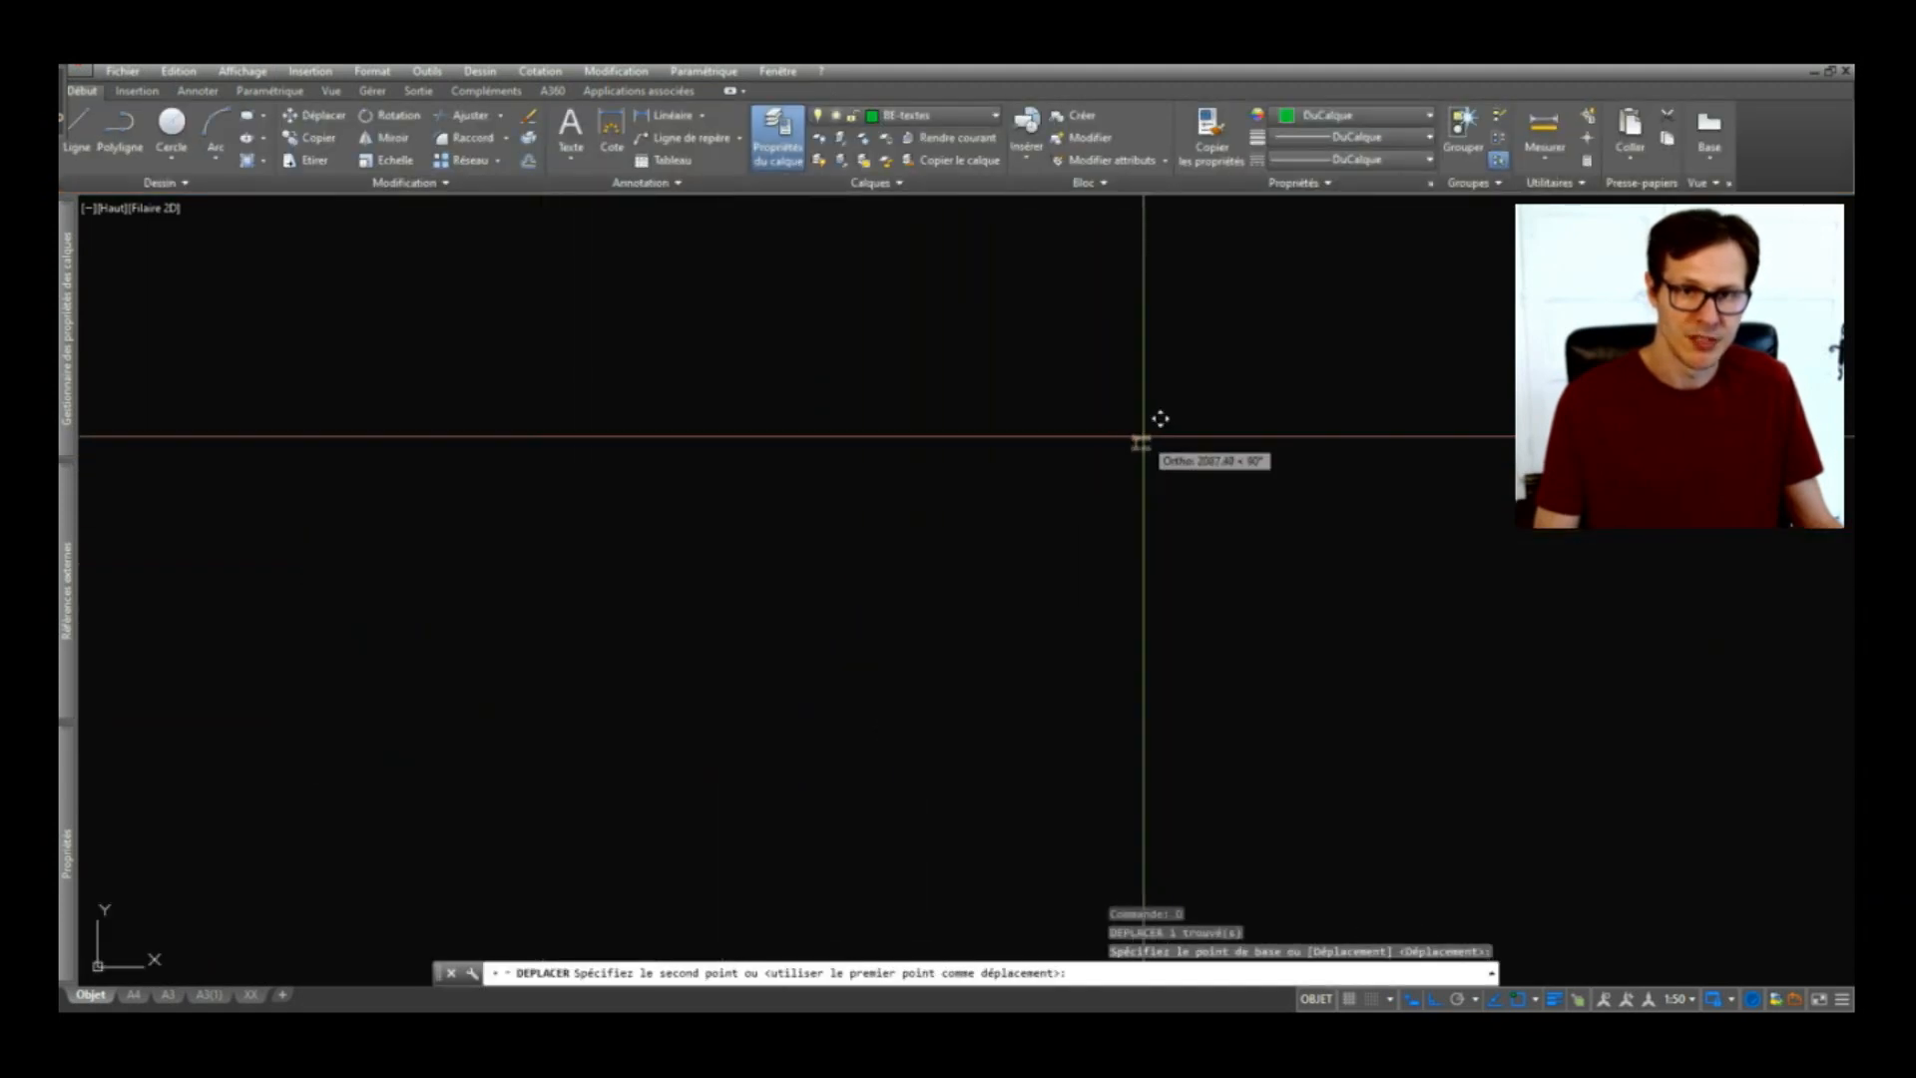
pyautogui.scroll(-5, 1112, 469)
pyautogui.scroll(10, 1045, 678)
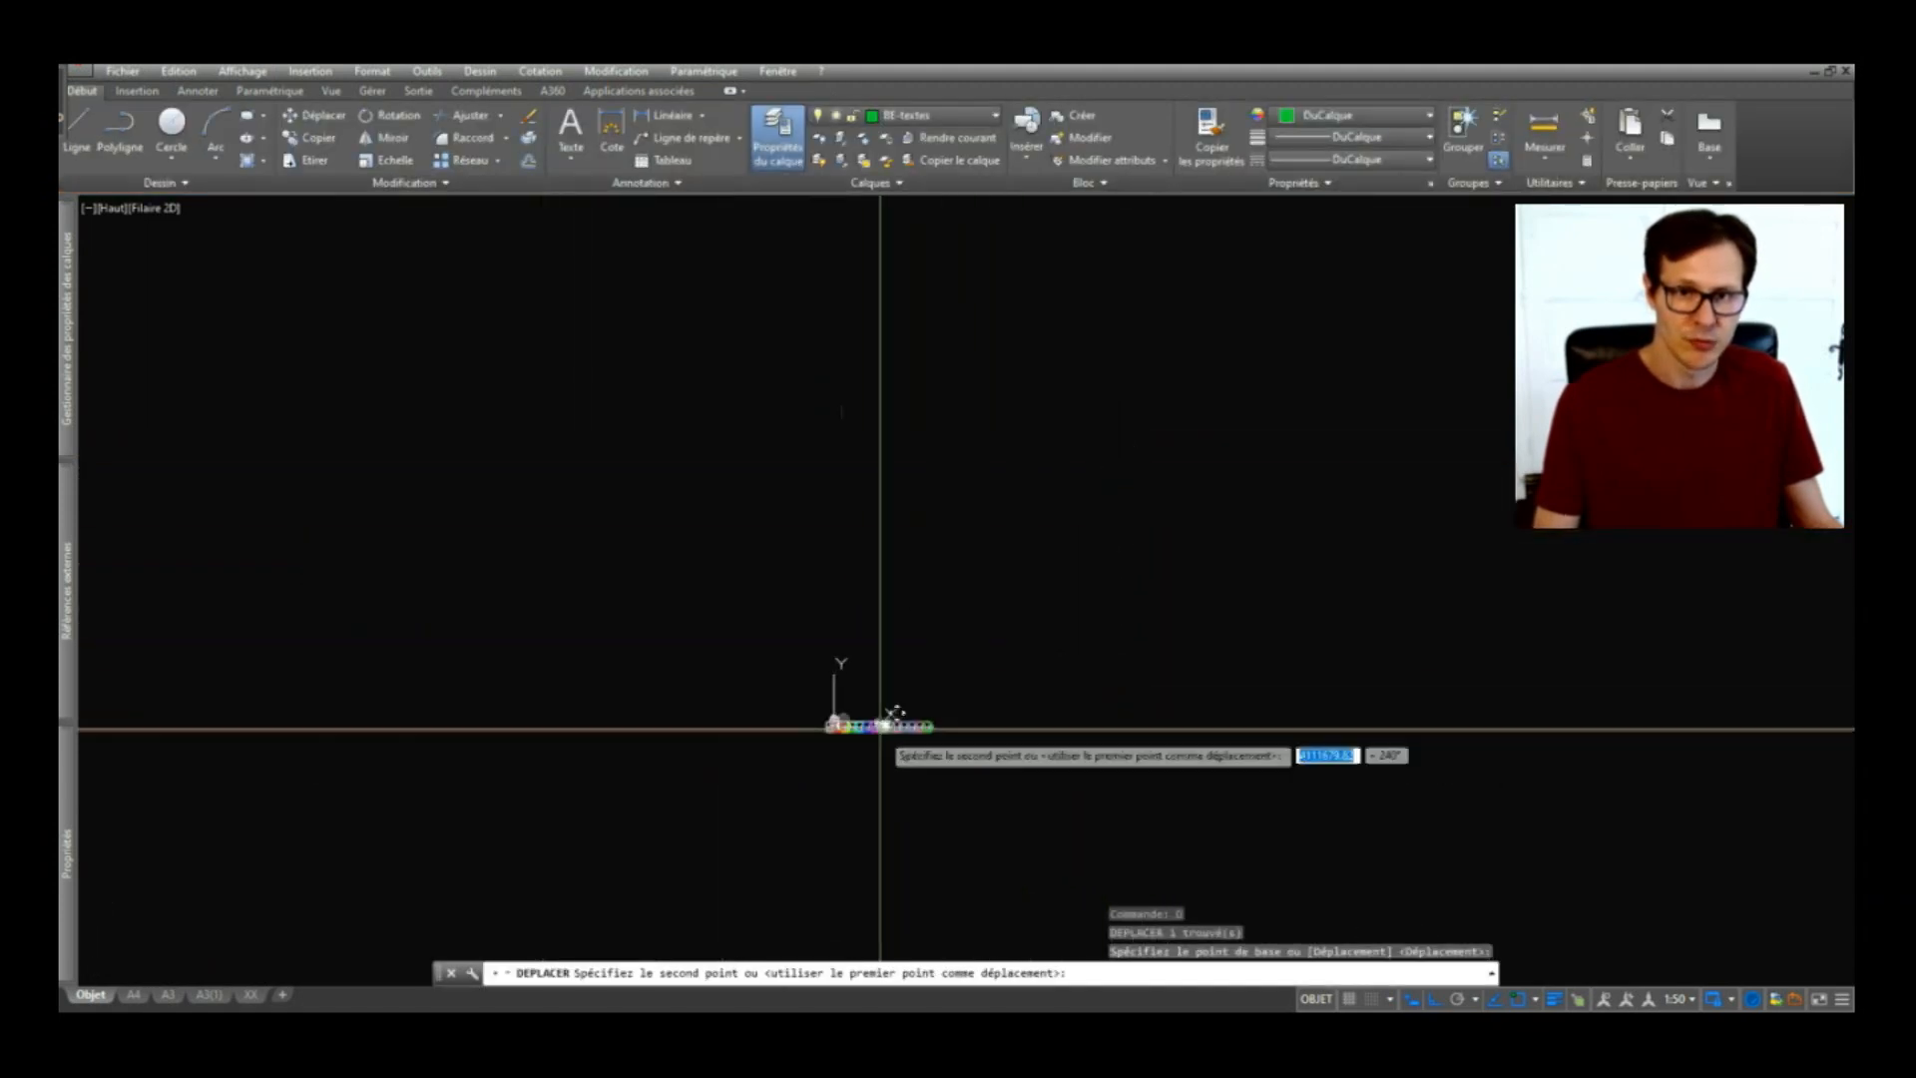
pyautogui.moveTo(1531, 582); pyautogui.dragTo(868, 599, button='middle')
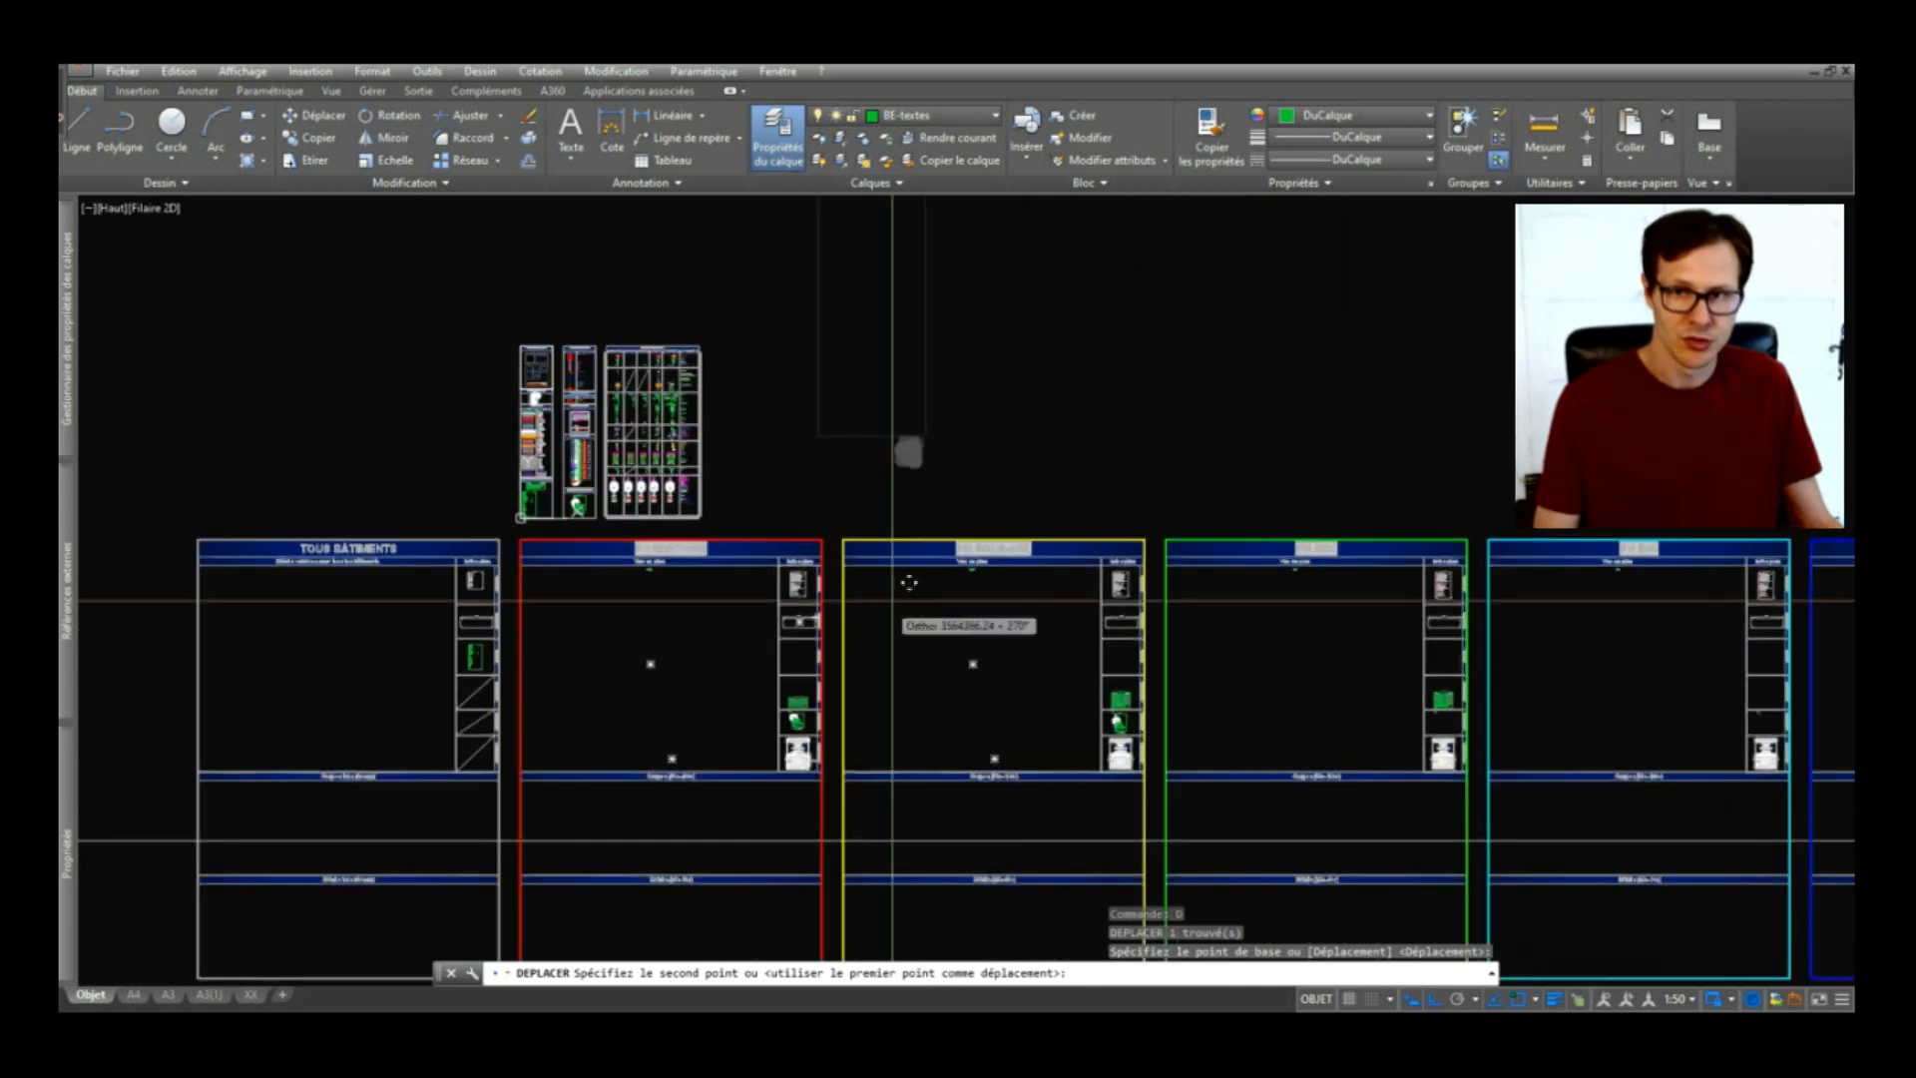
pyautogui.scroll(3, 1278, 559)
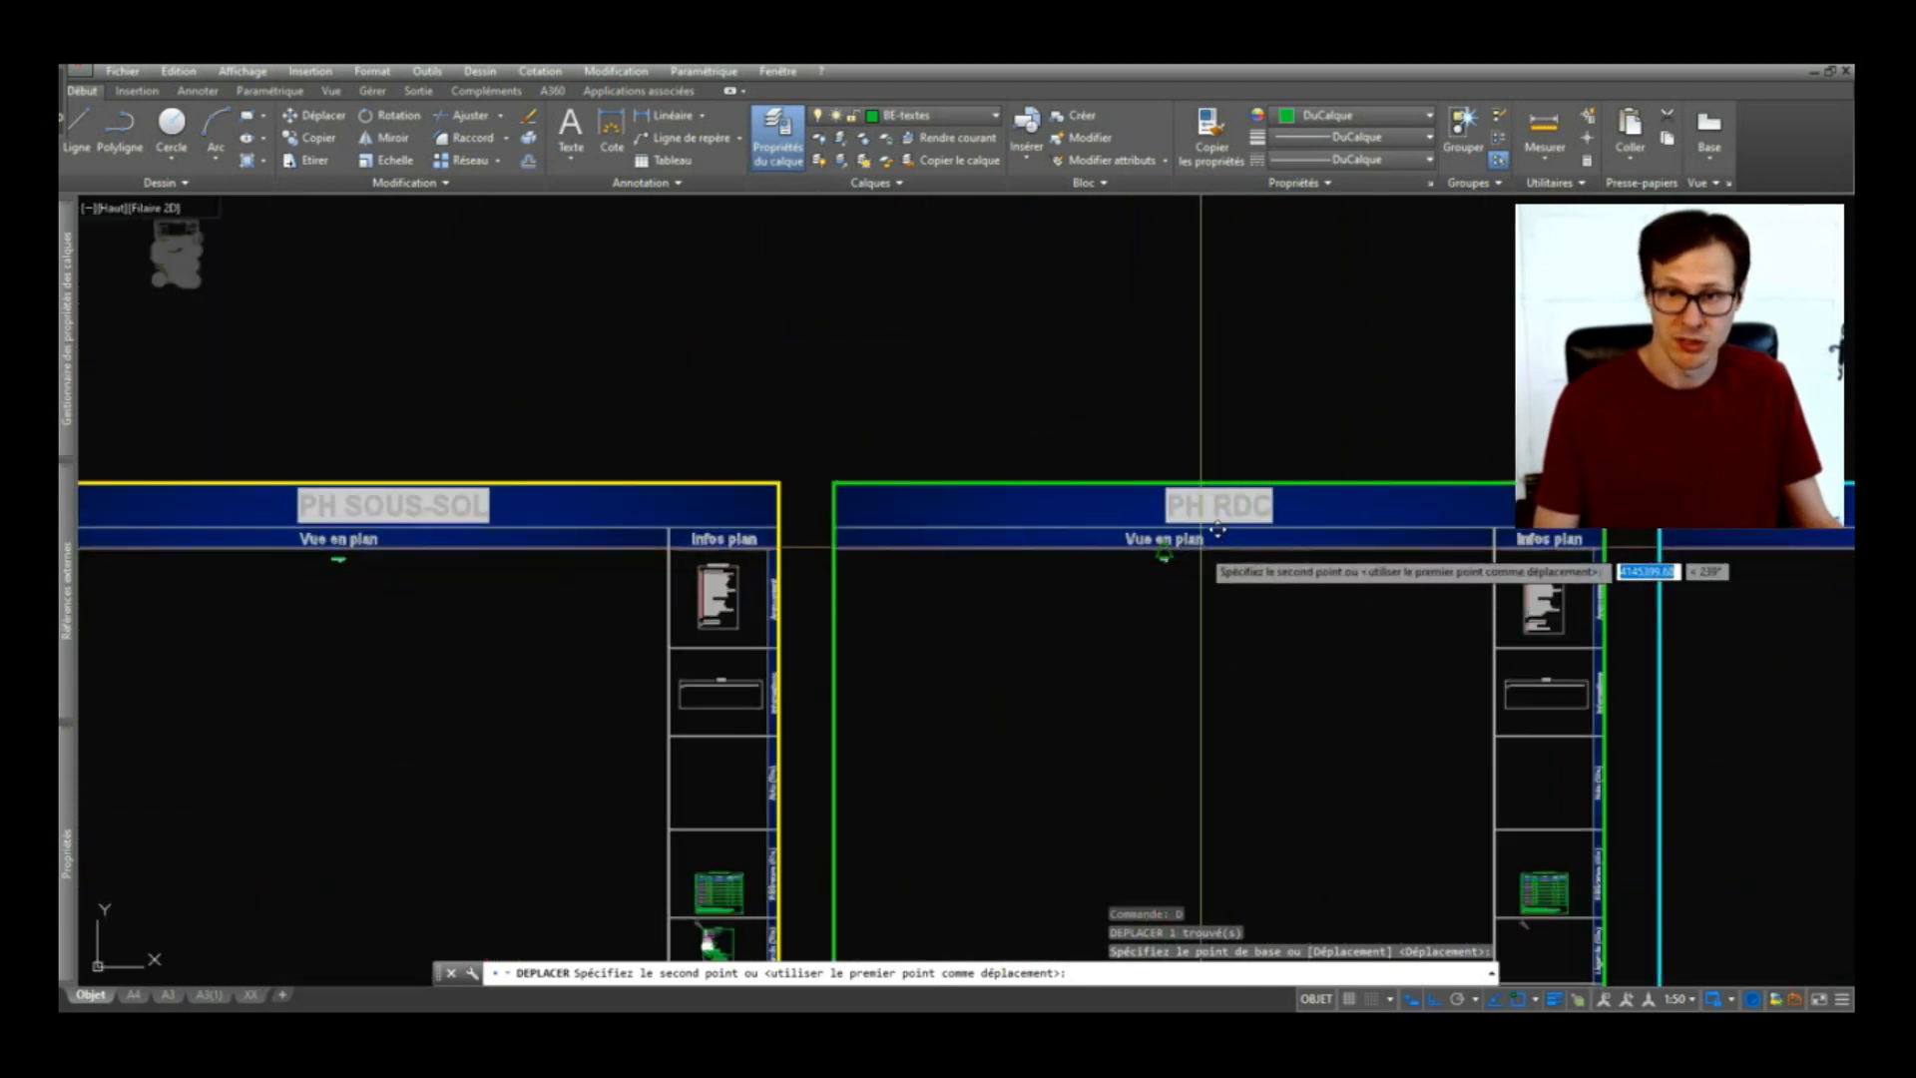
pyautogui.click(1203, 557)
# Step: Move the attached plans down inside the PH RDC frame, clear of the Vue en plan heading
pyautogui.scroll(4, 1211, 574)
pyautogui.click(1211, 587)
pyautogui.press('space')
pyautogui.click(1368, 621)
pyautogui.click(1364, 767)
pyautogui.scroll(8, 1157, 647)
pyautogui.moveTo(1368, 796); pyautogui.dragTo(1168, 483, button='middle')
pyautogui.scroll(-8, 1187, 504)
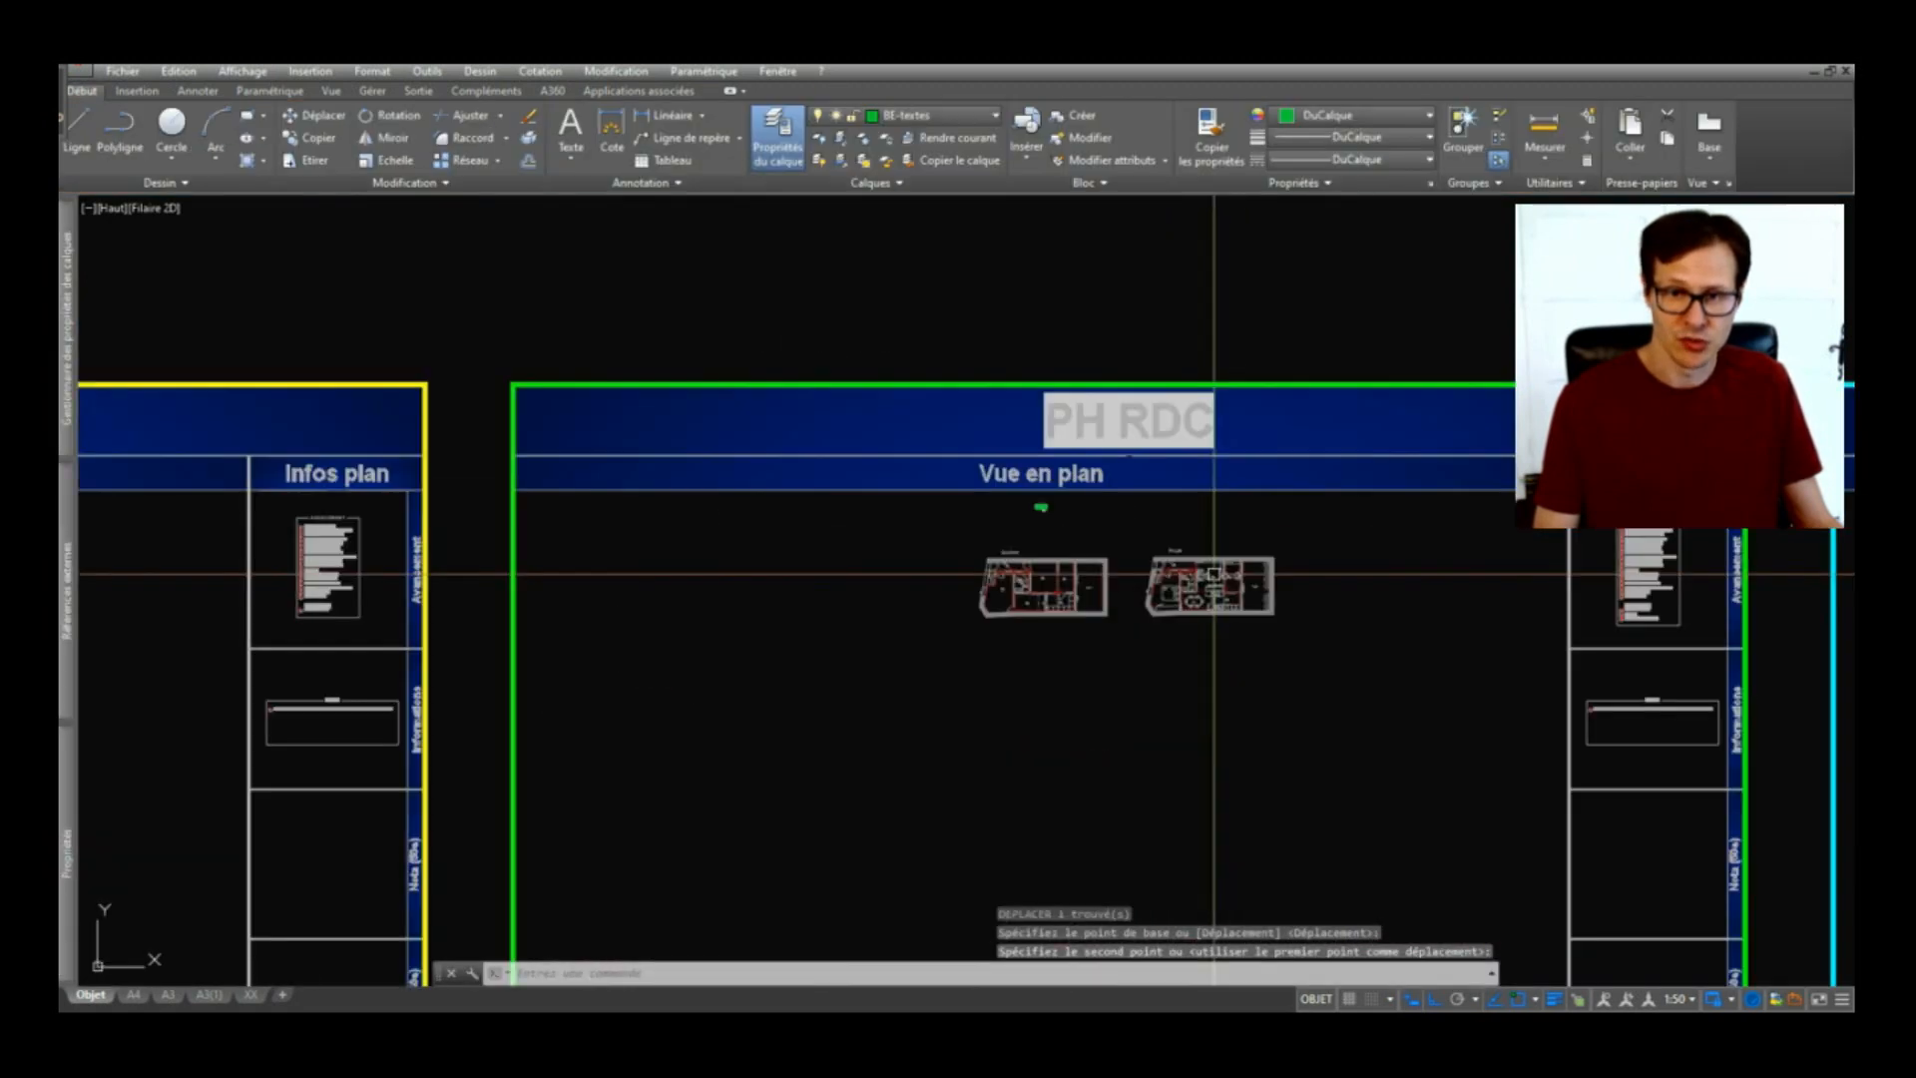
# Step: Shift the attached plans to the left so the Projet plan sits beneath the Vue en plan heading
pyautogui.scroll(2, 1038, 545)
pyautogui.scroll(3, 1043, 547)
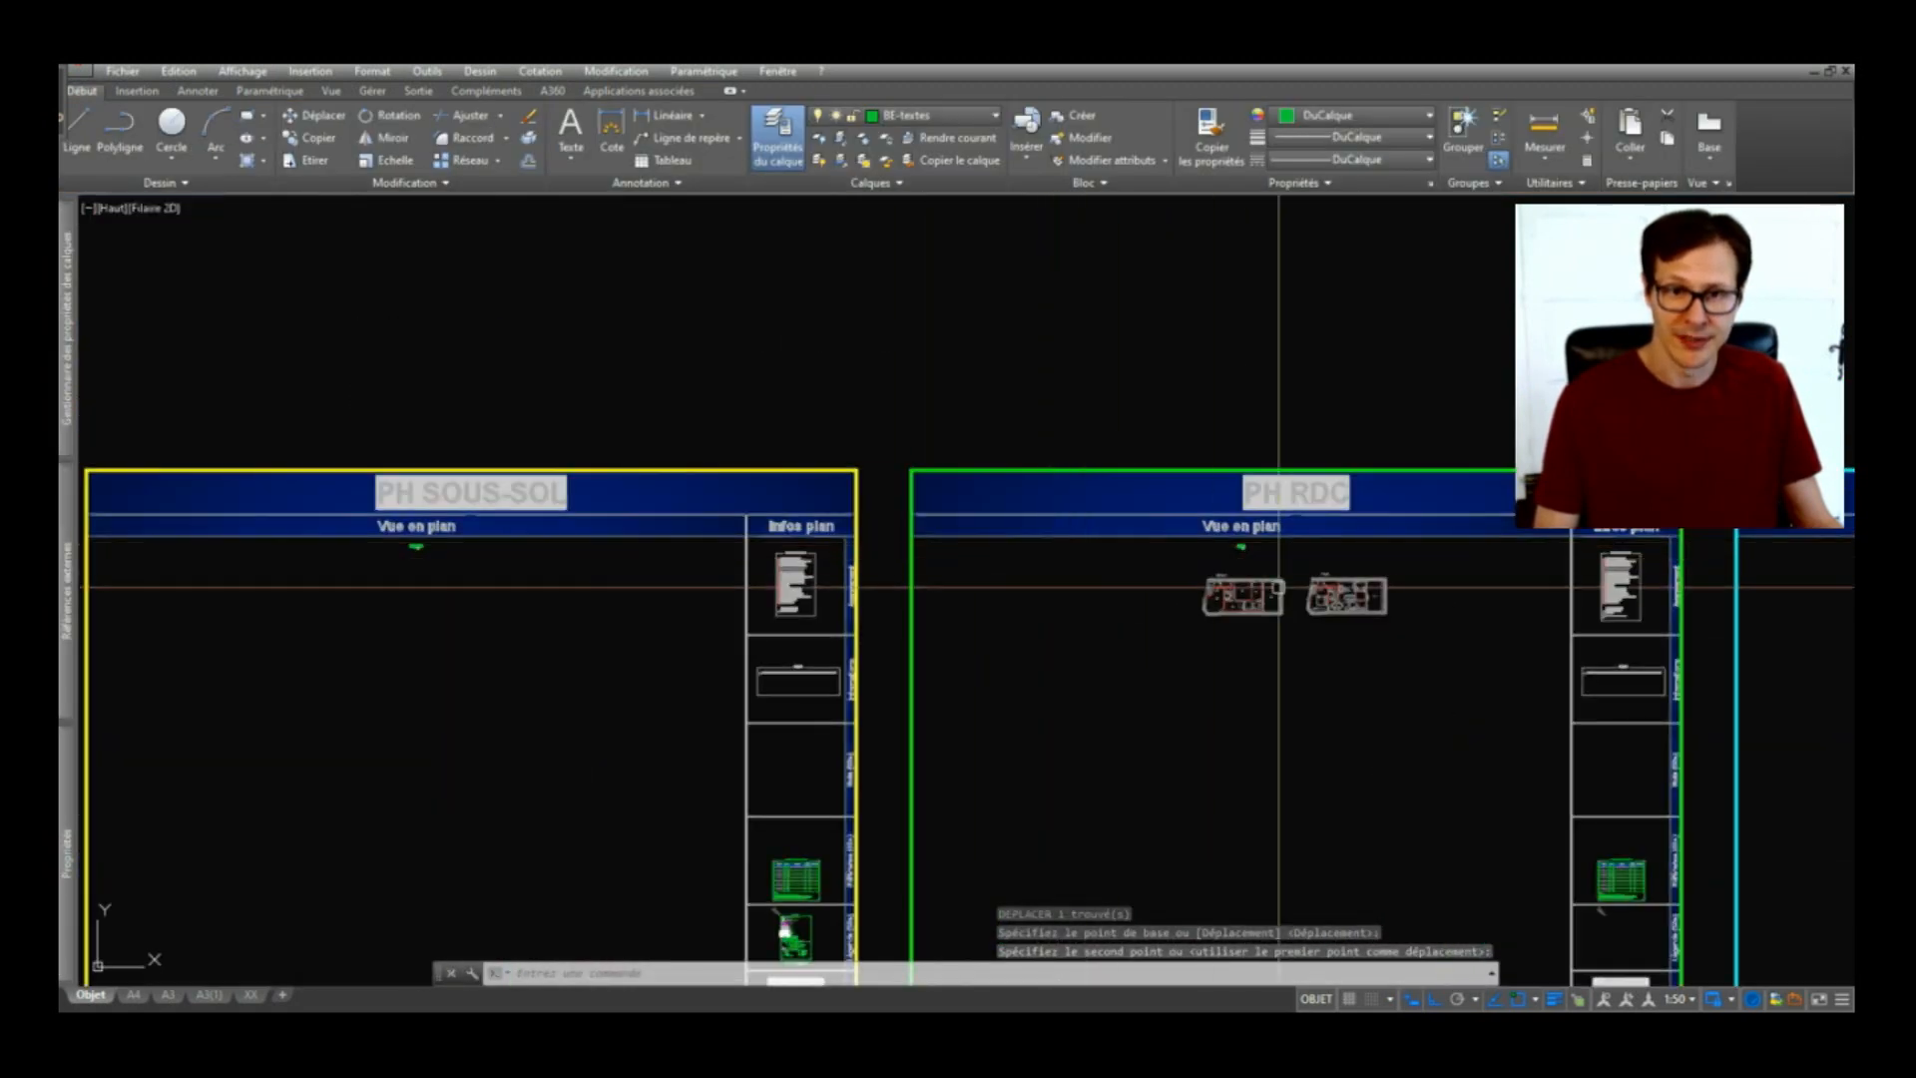
pyautogui.scroll(2, 1318, 599)
pyautogui.click(1301, 613)
pyautogui.write('d')
pyautogui.press('space')
pyautogui.click(1379, 734)
pyautogui.click(1205, 724)
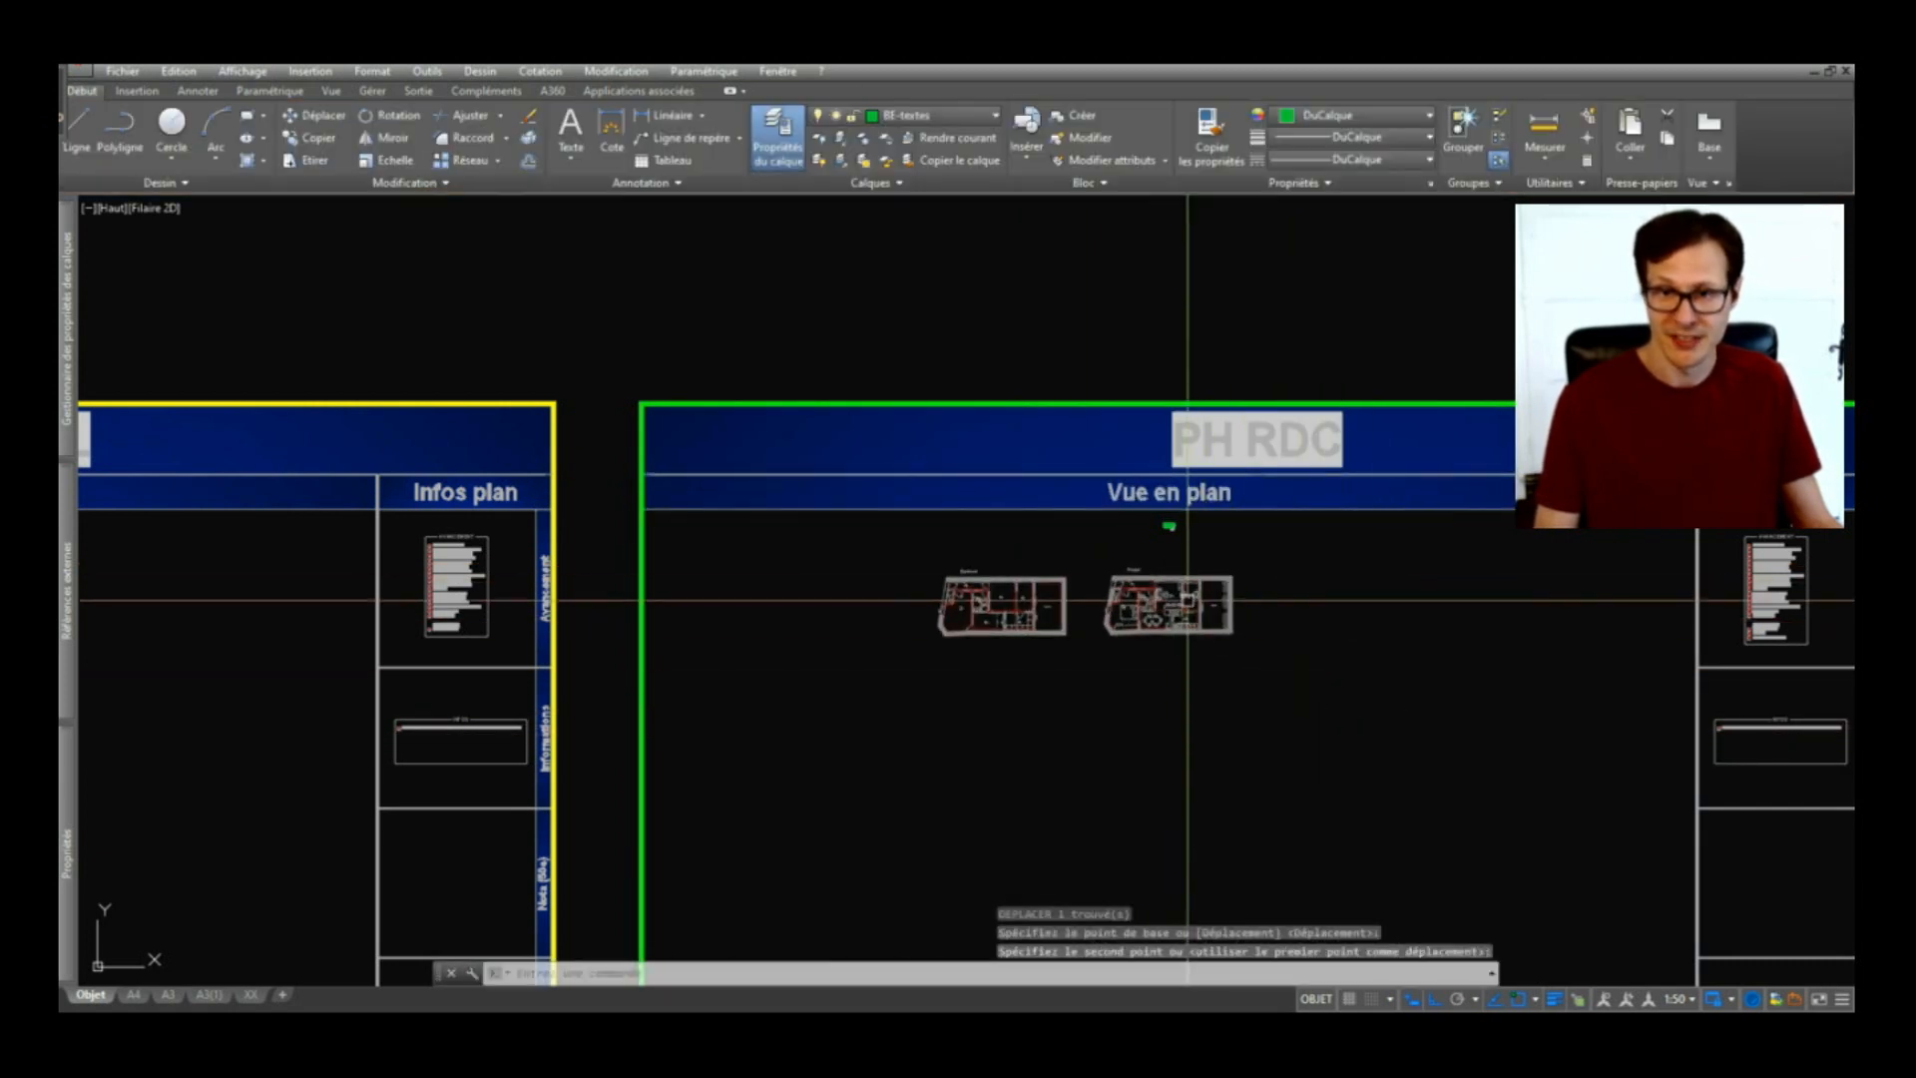
pyautogui.scroll(5, 1163, 542)
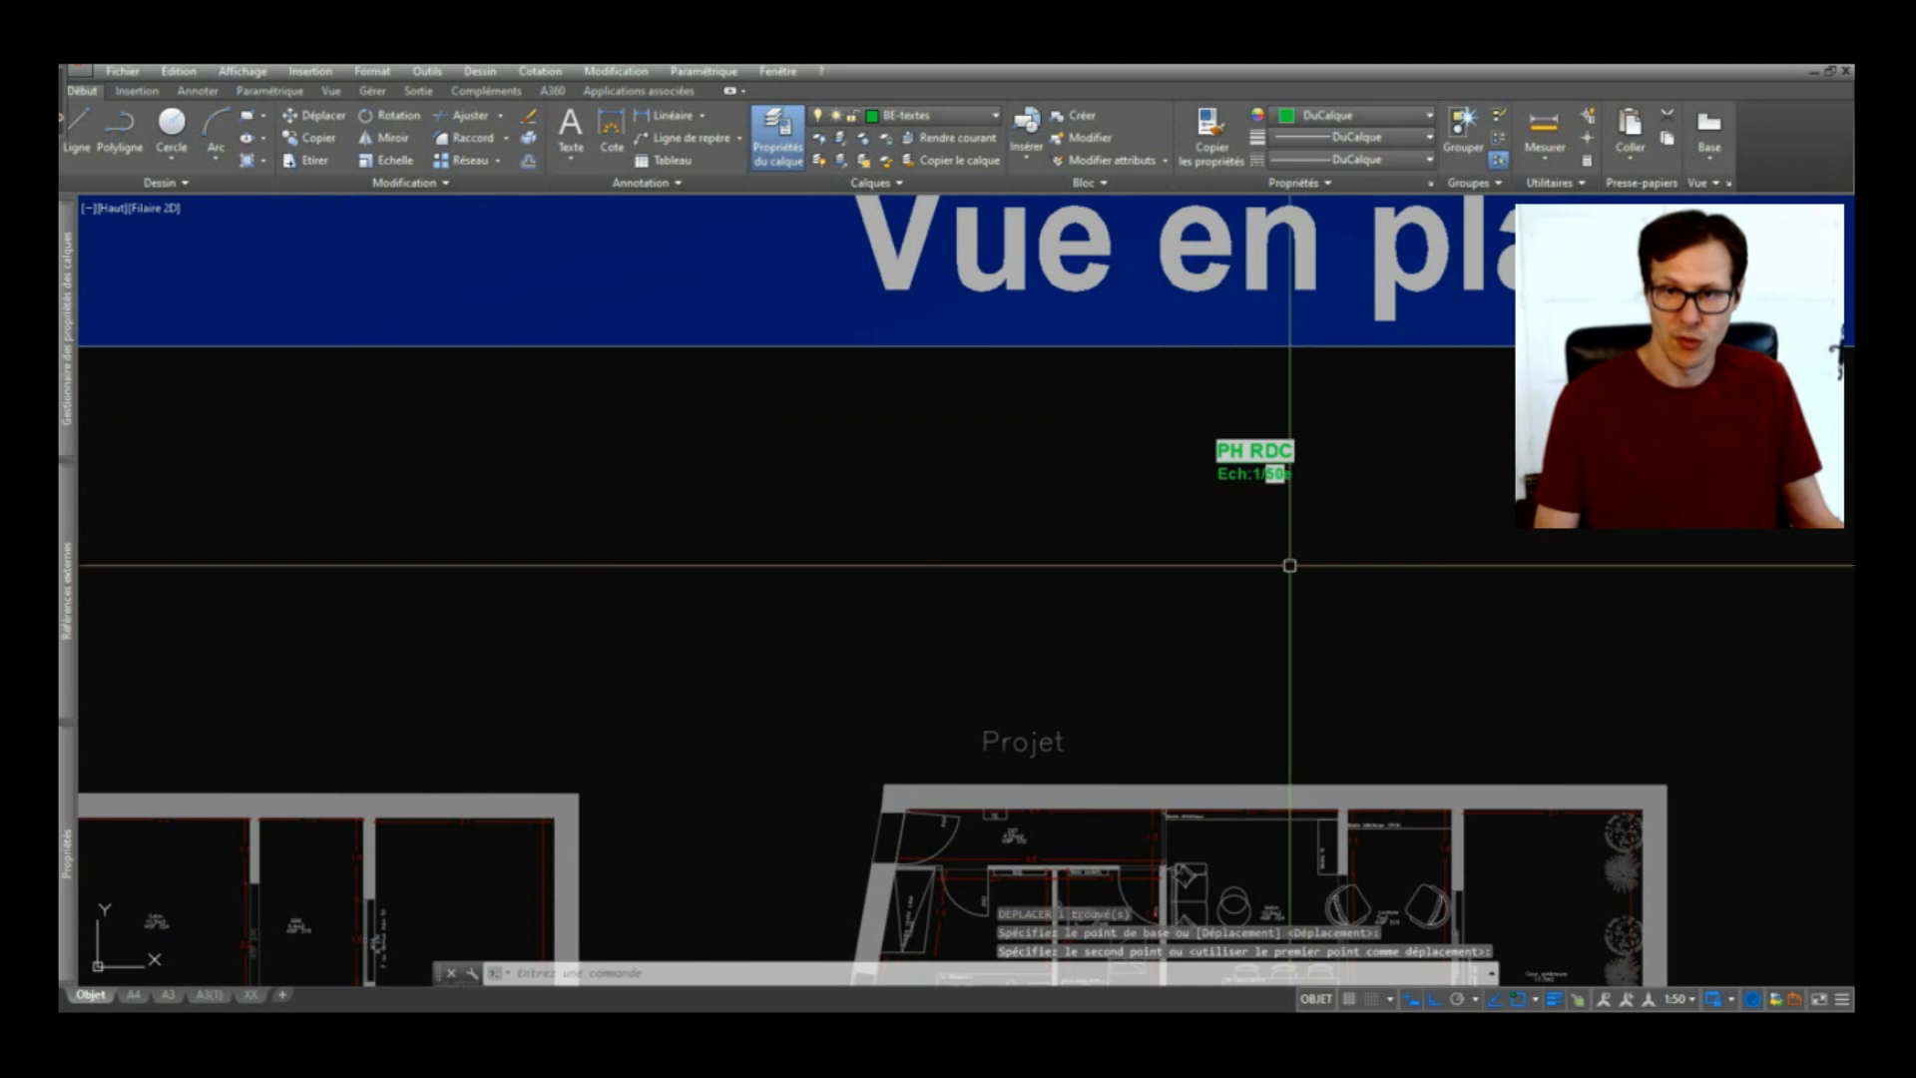
pyautogui.moveTo(1234, 756); pyautogui.dragTo(984, 442, button='middle')
pyautogui.scroll(-4, 855, 584)
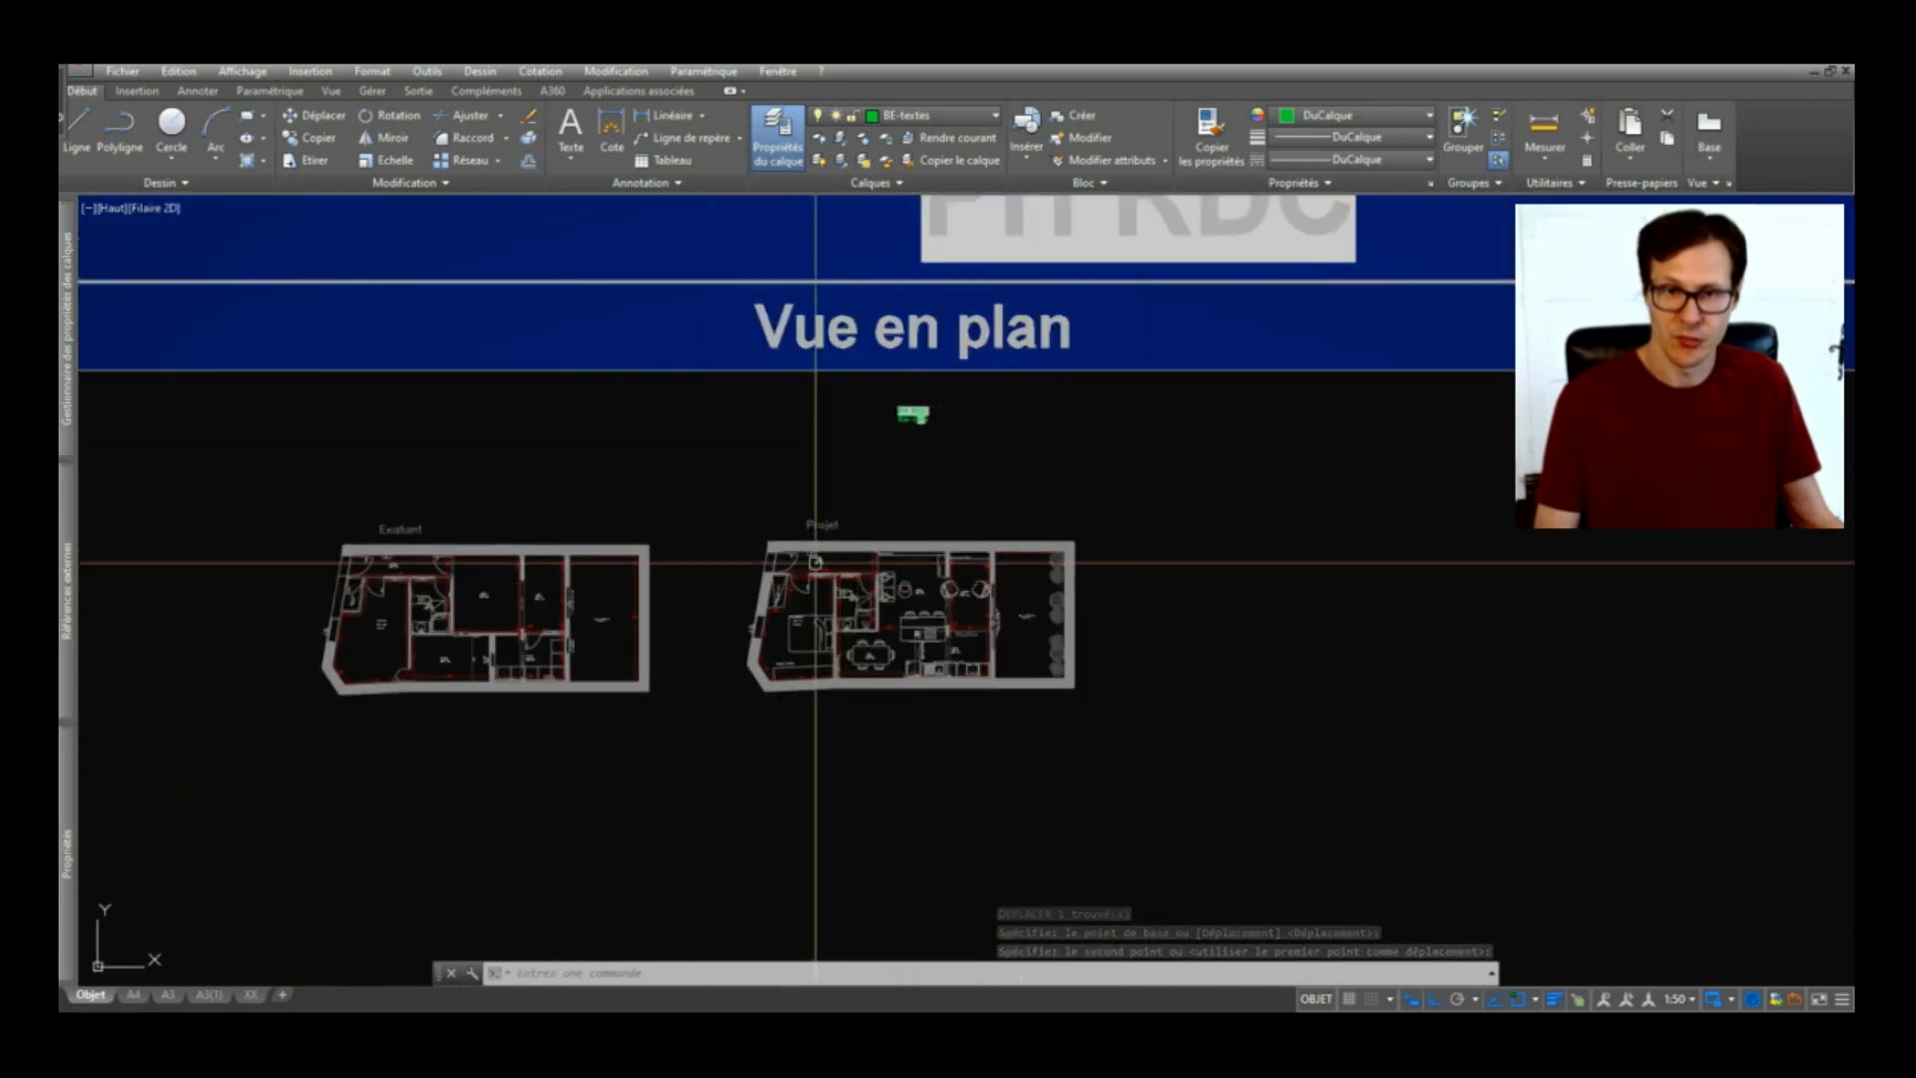
pyautogui.scroll(5, 843, 586)
pyautogui.write('di')
pyautogui.press('Return')
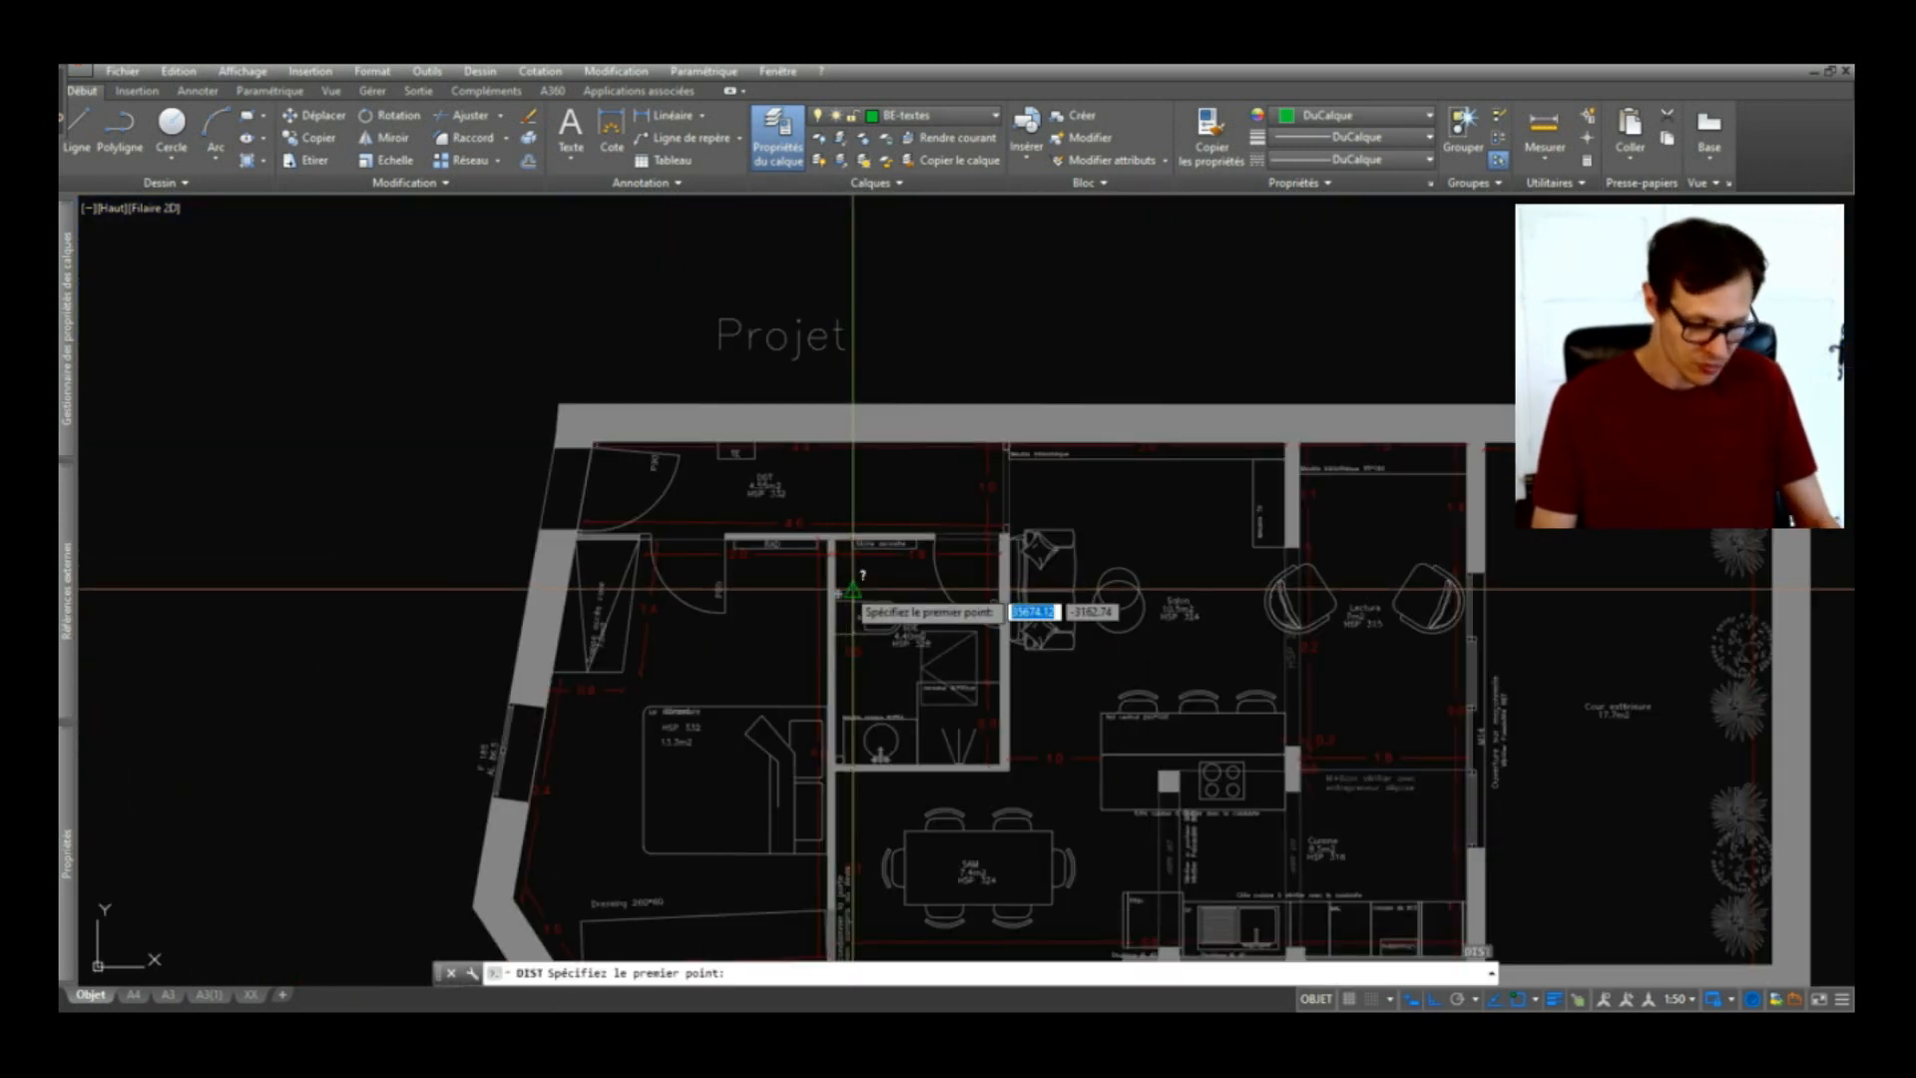
pyautogui.press('Escape')
# Step: Check the DGT hallway's width in the Projet plan with a temporary dimension placed over its existing 1.0 dimension, without keeping it
pyautogui.write('cot')
pyautogui.press('Return')
pyautogui.scroll(5, 987, 454)
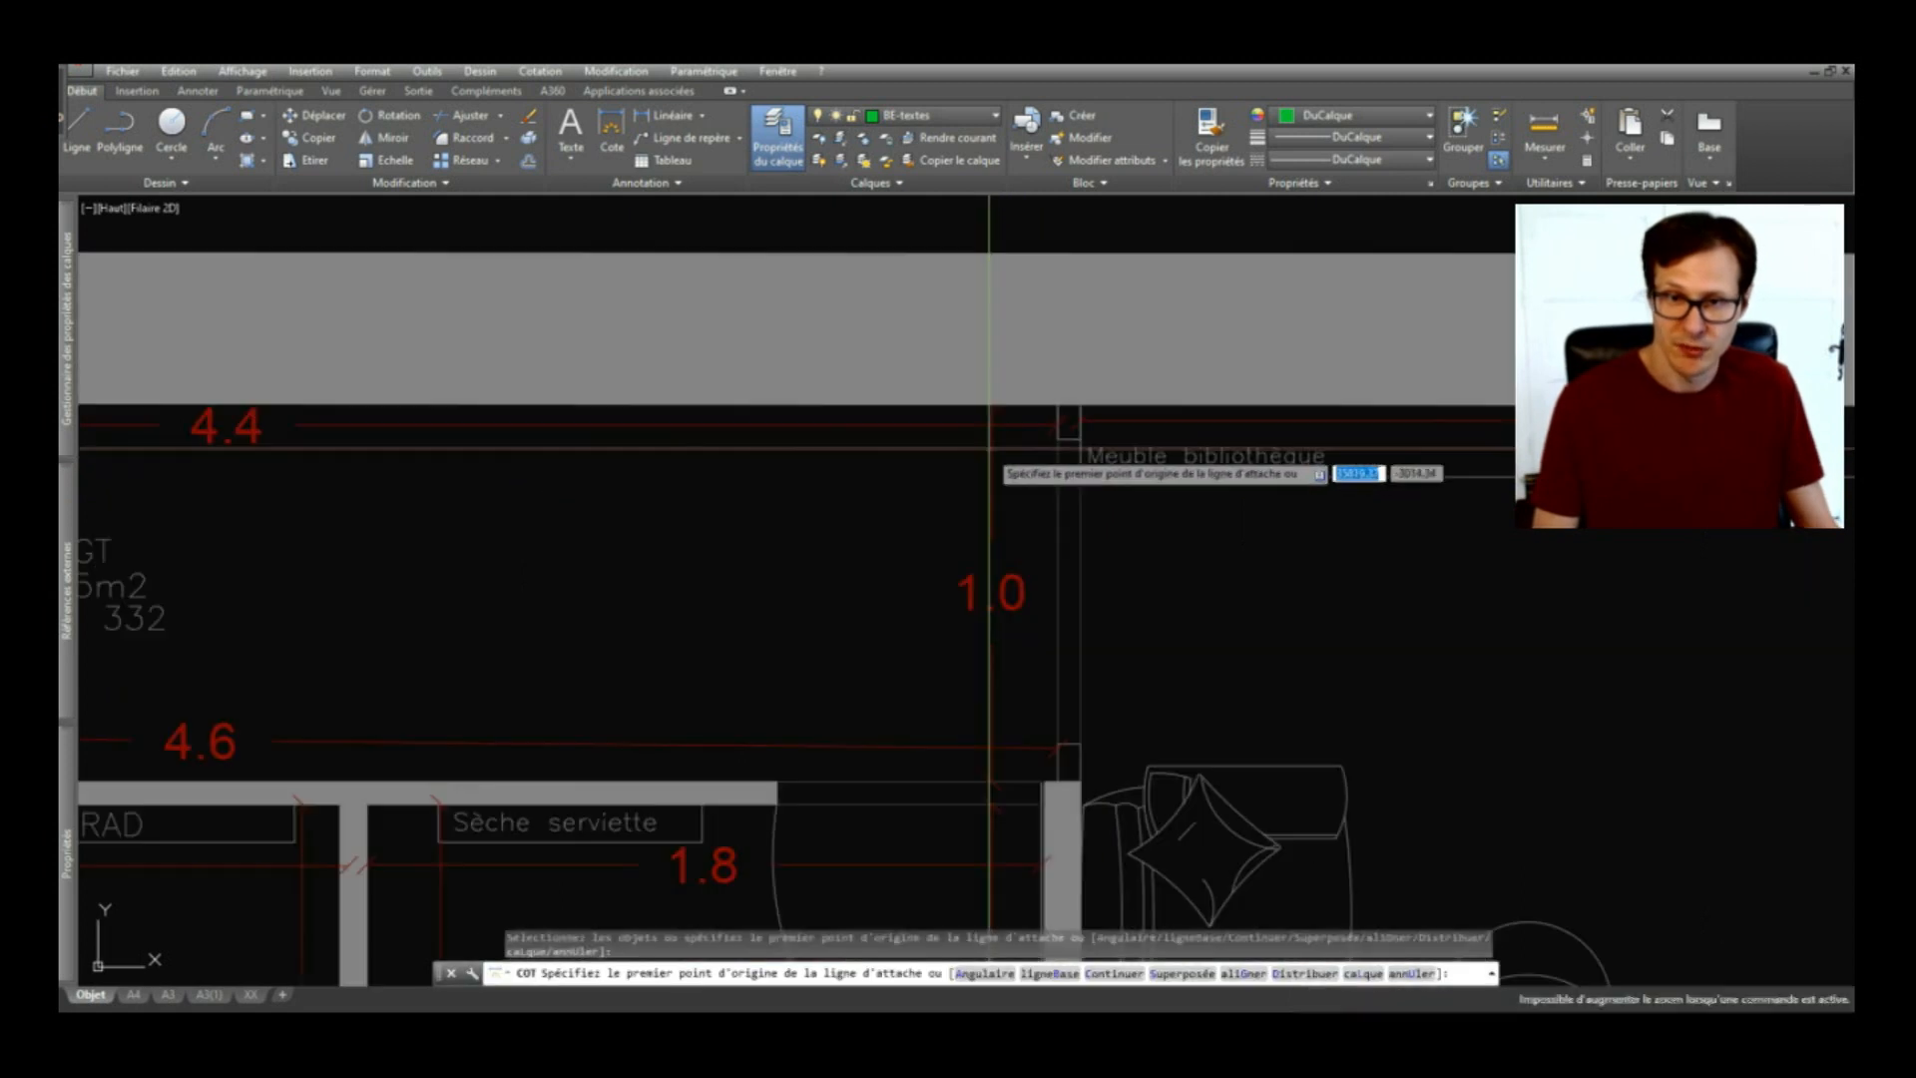
pyautogui.click(994, 402)
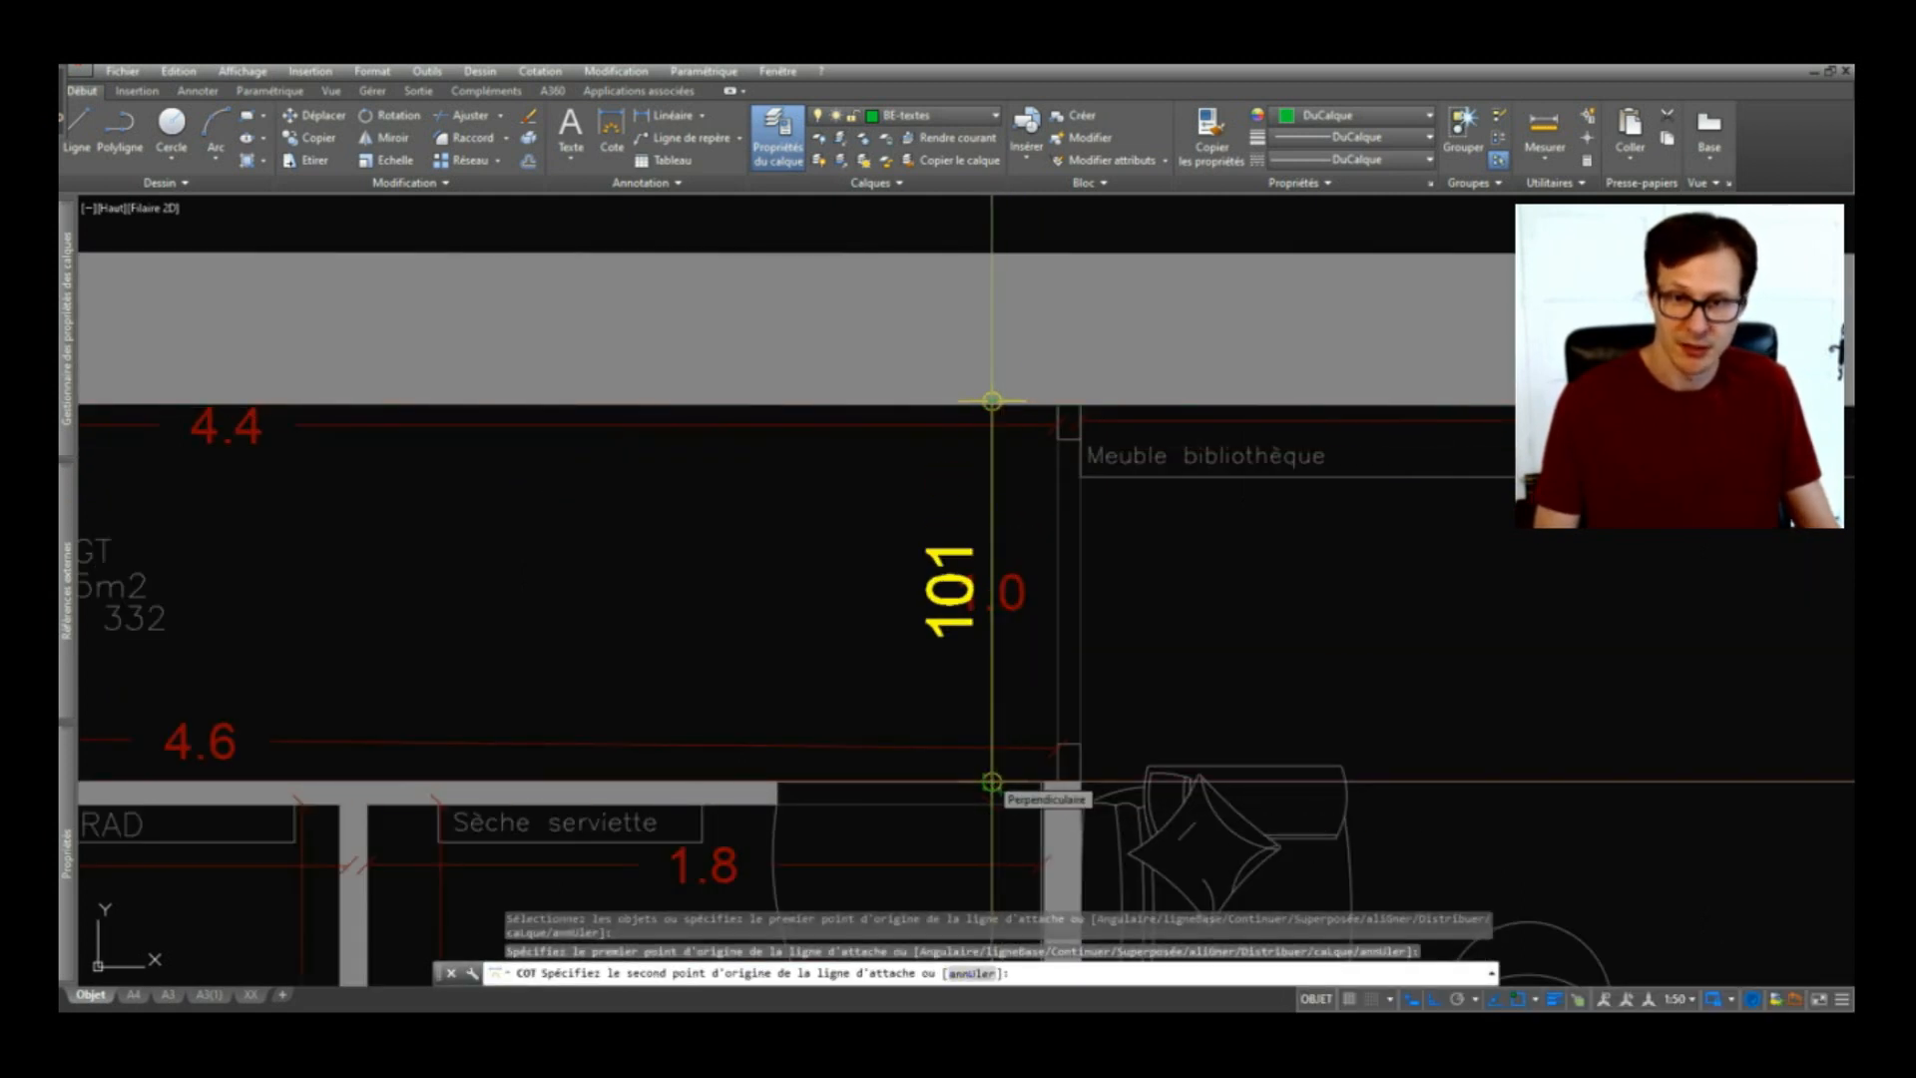
pyautogui.press('Escape')
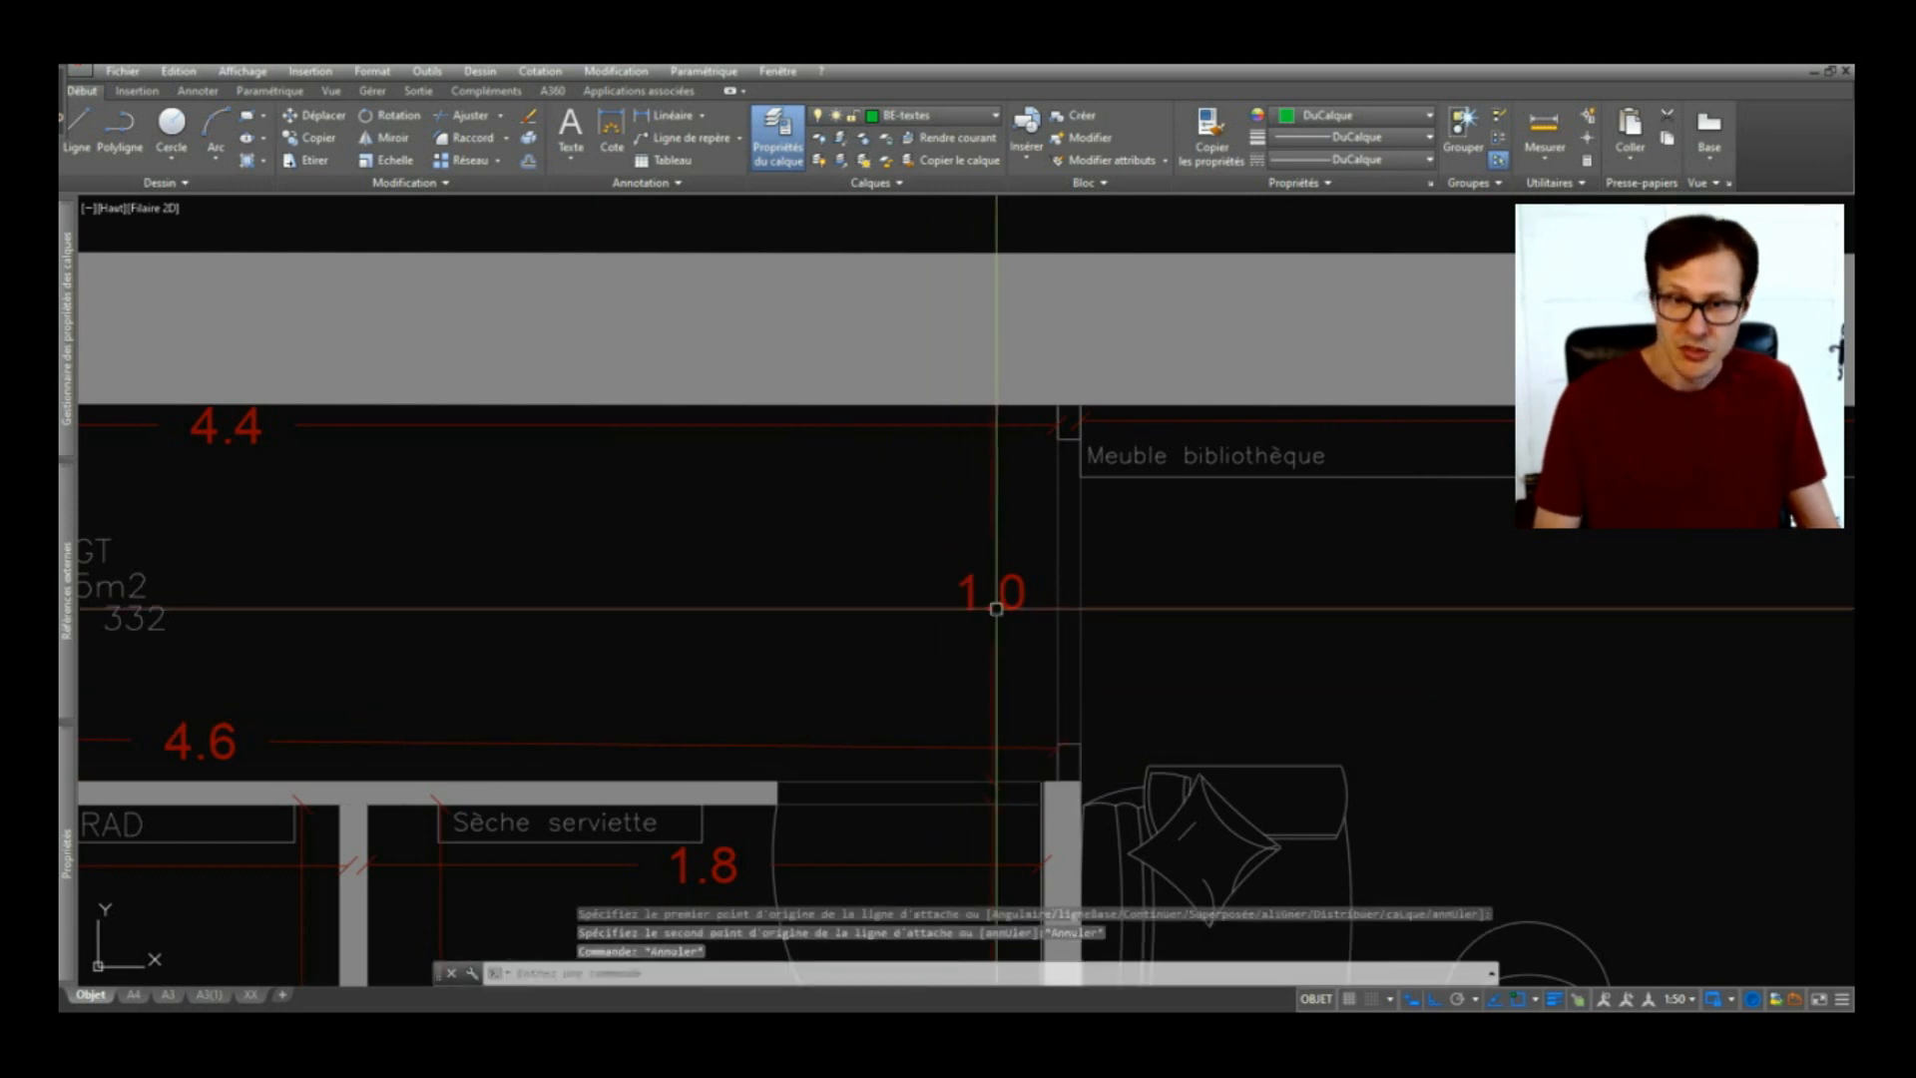
pyautogui.press('Escape')
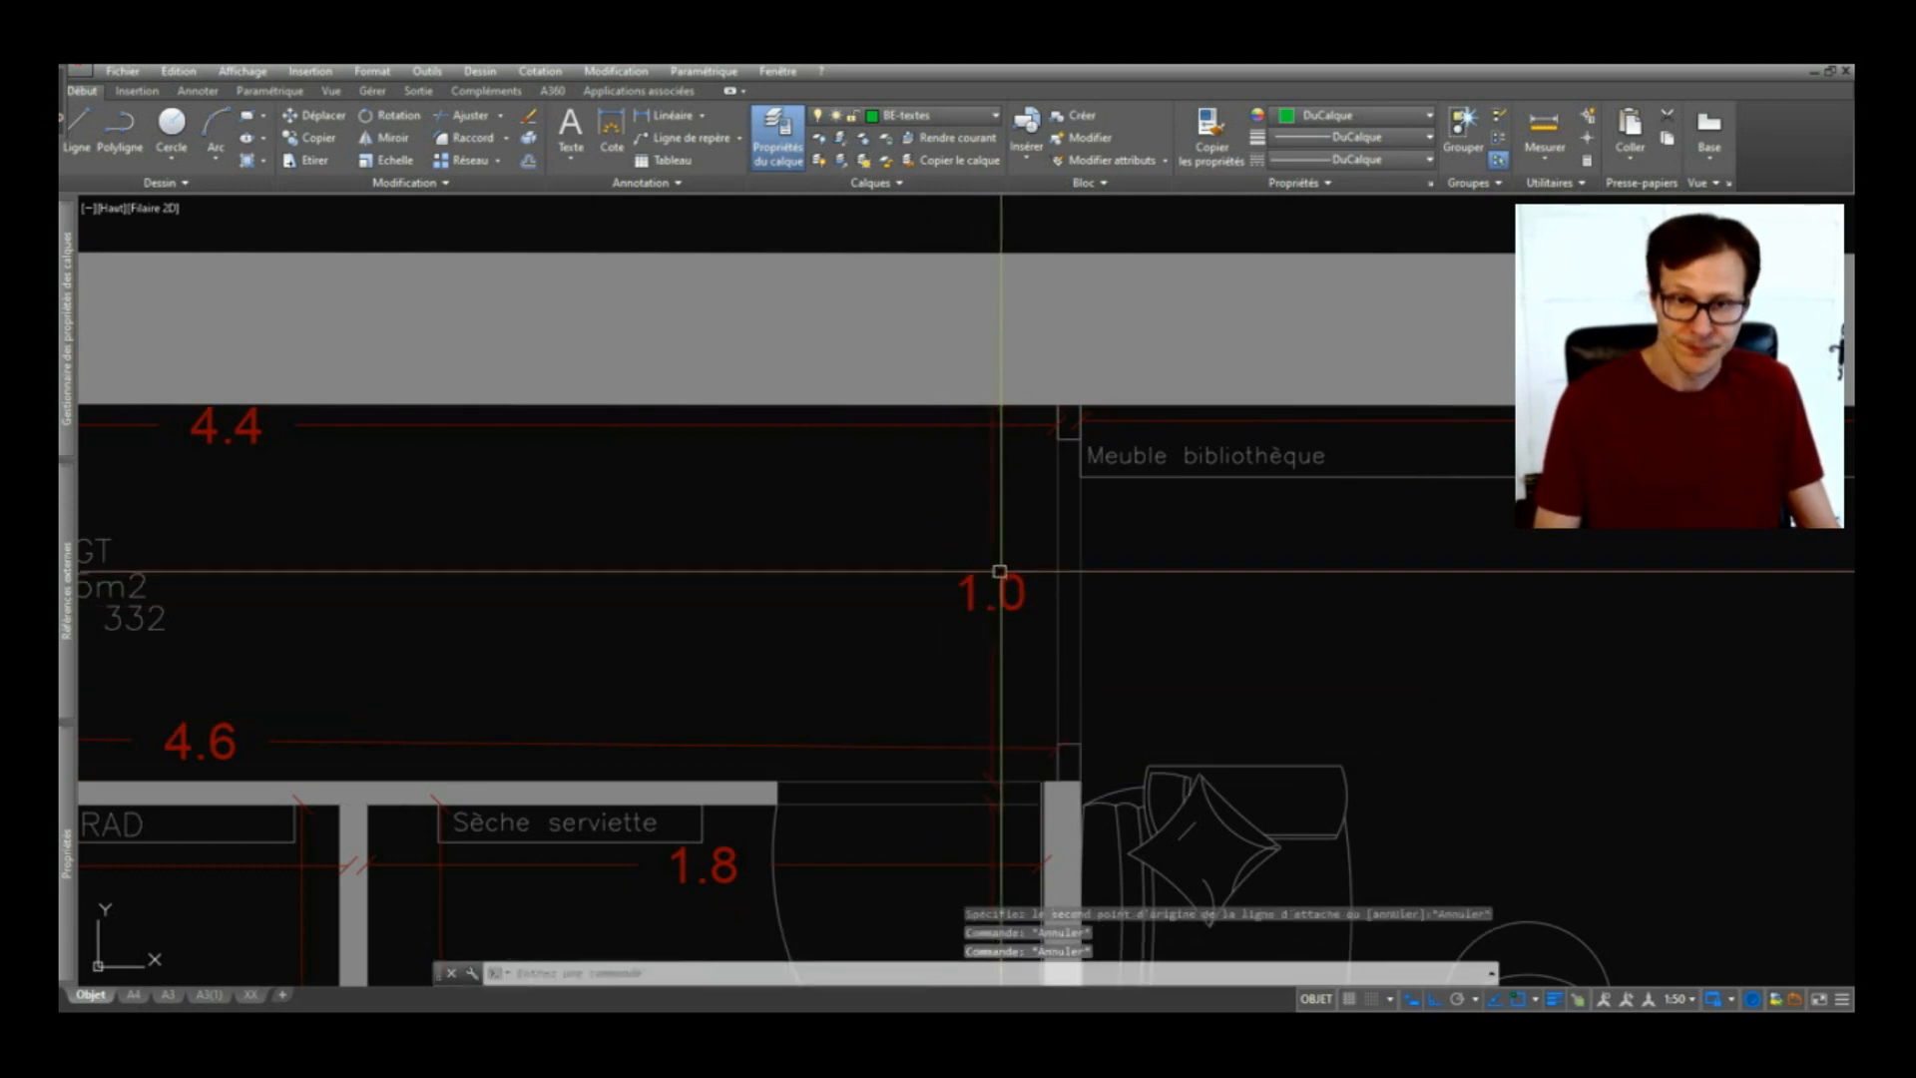
pyautogui.scroll(-4, 1010, 565)
pyautogui.scroll(2, 1010, 504)
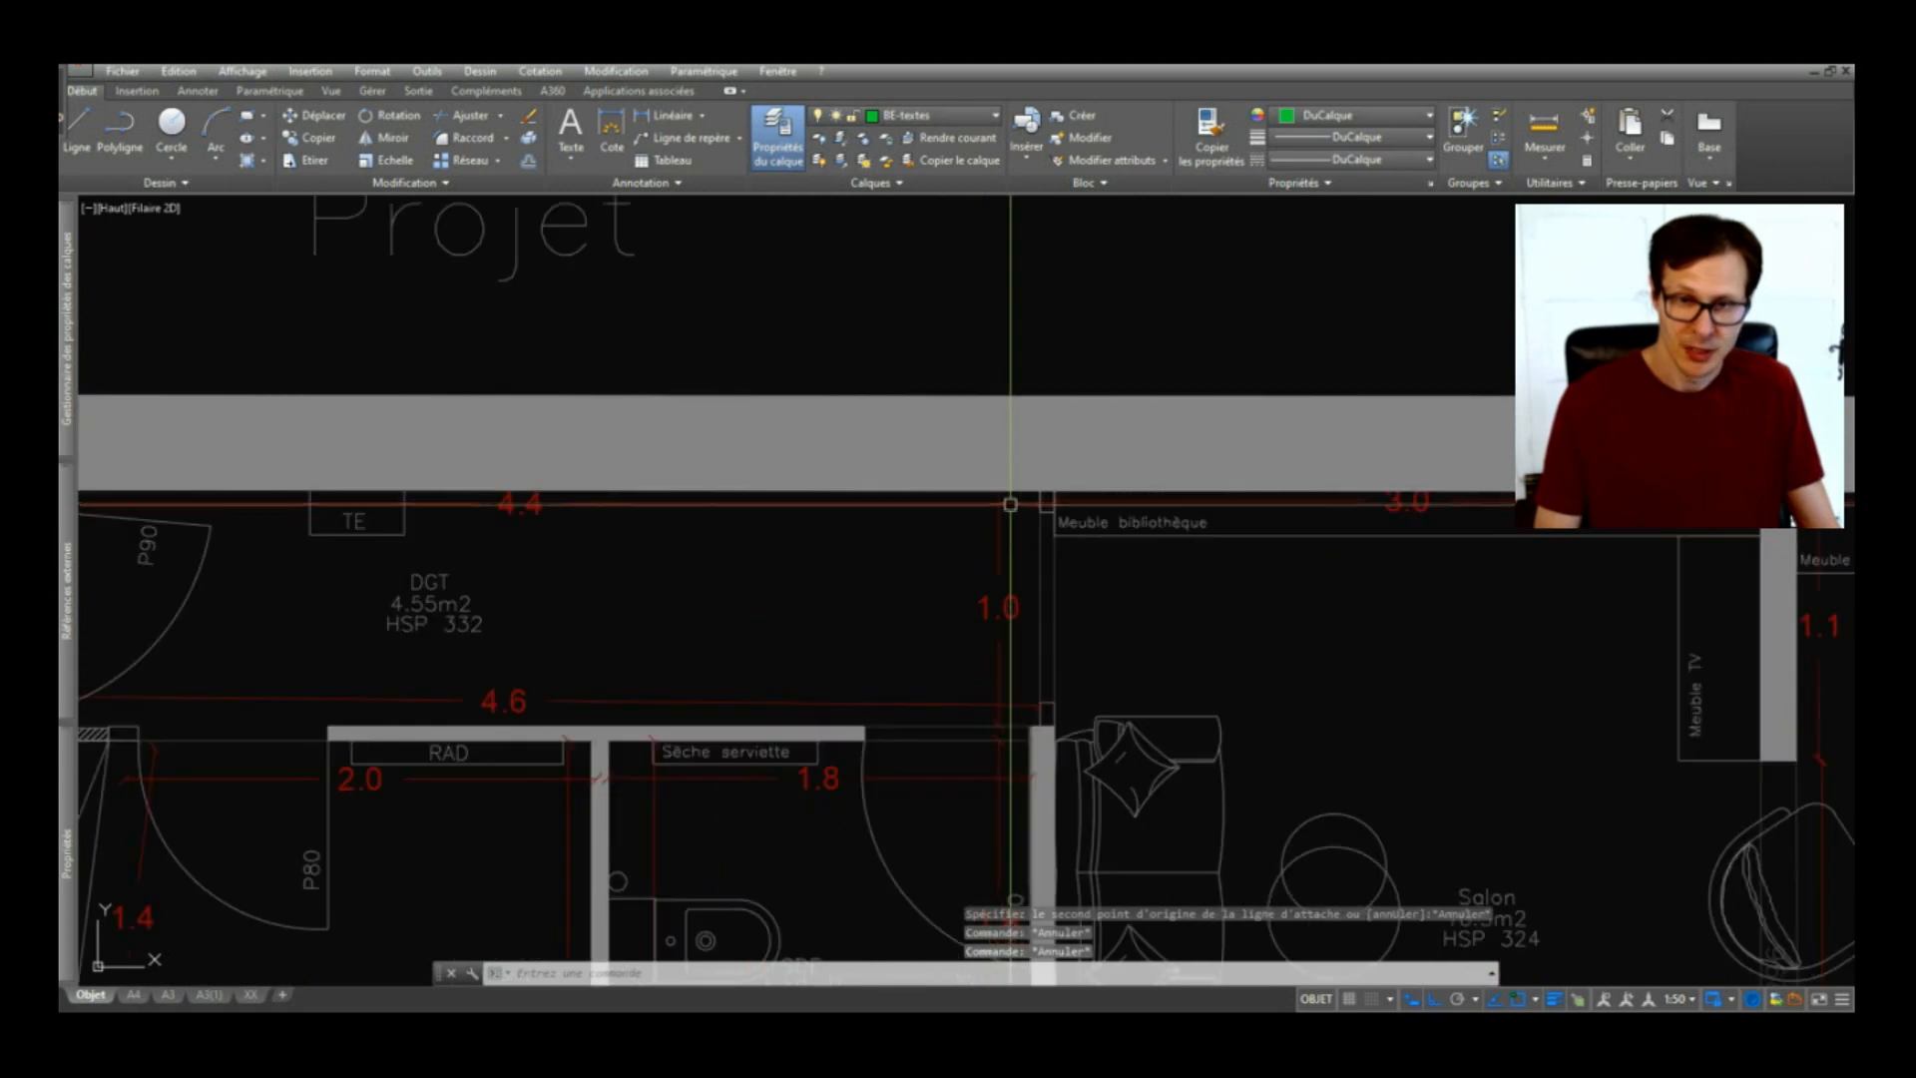
# Step: Measure the DGT hallway's width in the Projet plan between the thick upper wall and the lower partition
pyautogui.write('di')
pyautogui.press('Return')
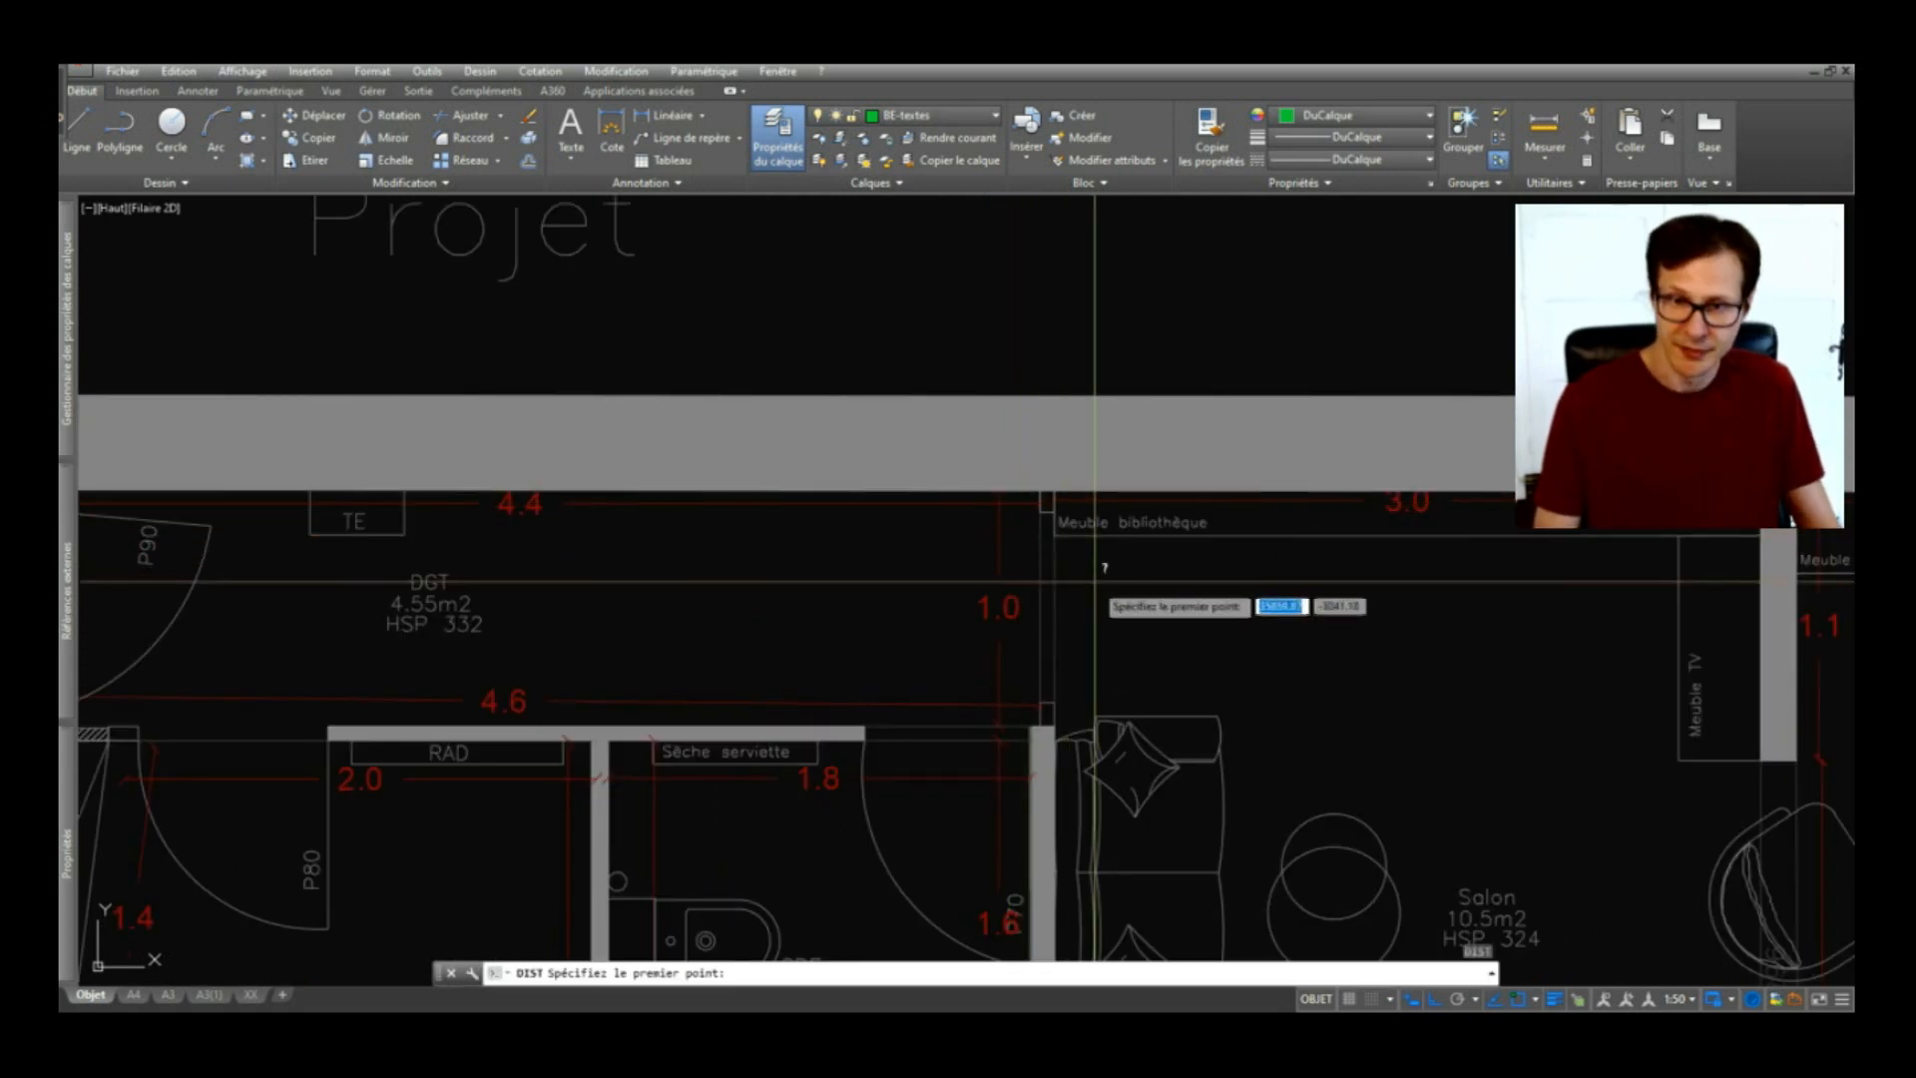
pyautogui.press('Escape')
pyautogui.write('di')
pyautogui.press('Return')
pyautogui.scroll(2, 998, 499)
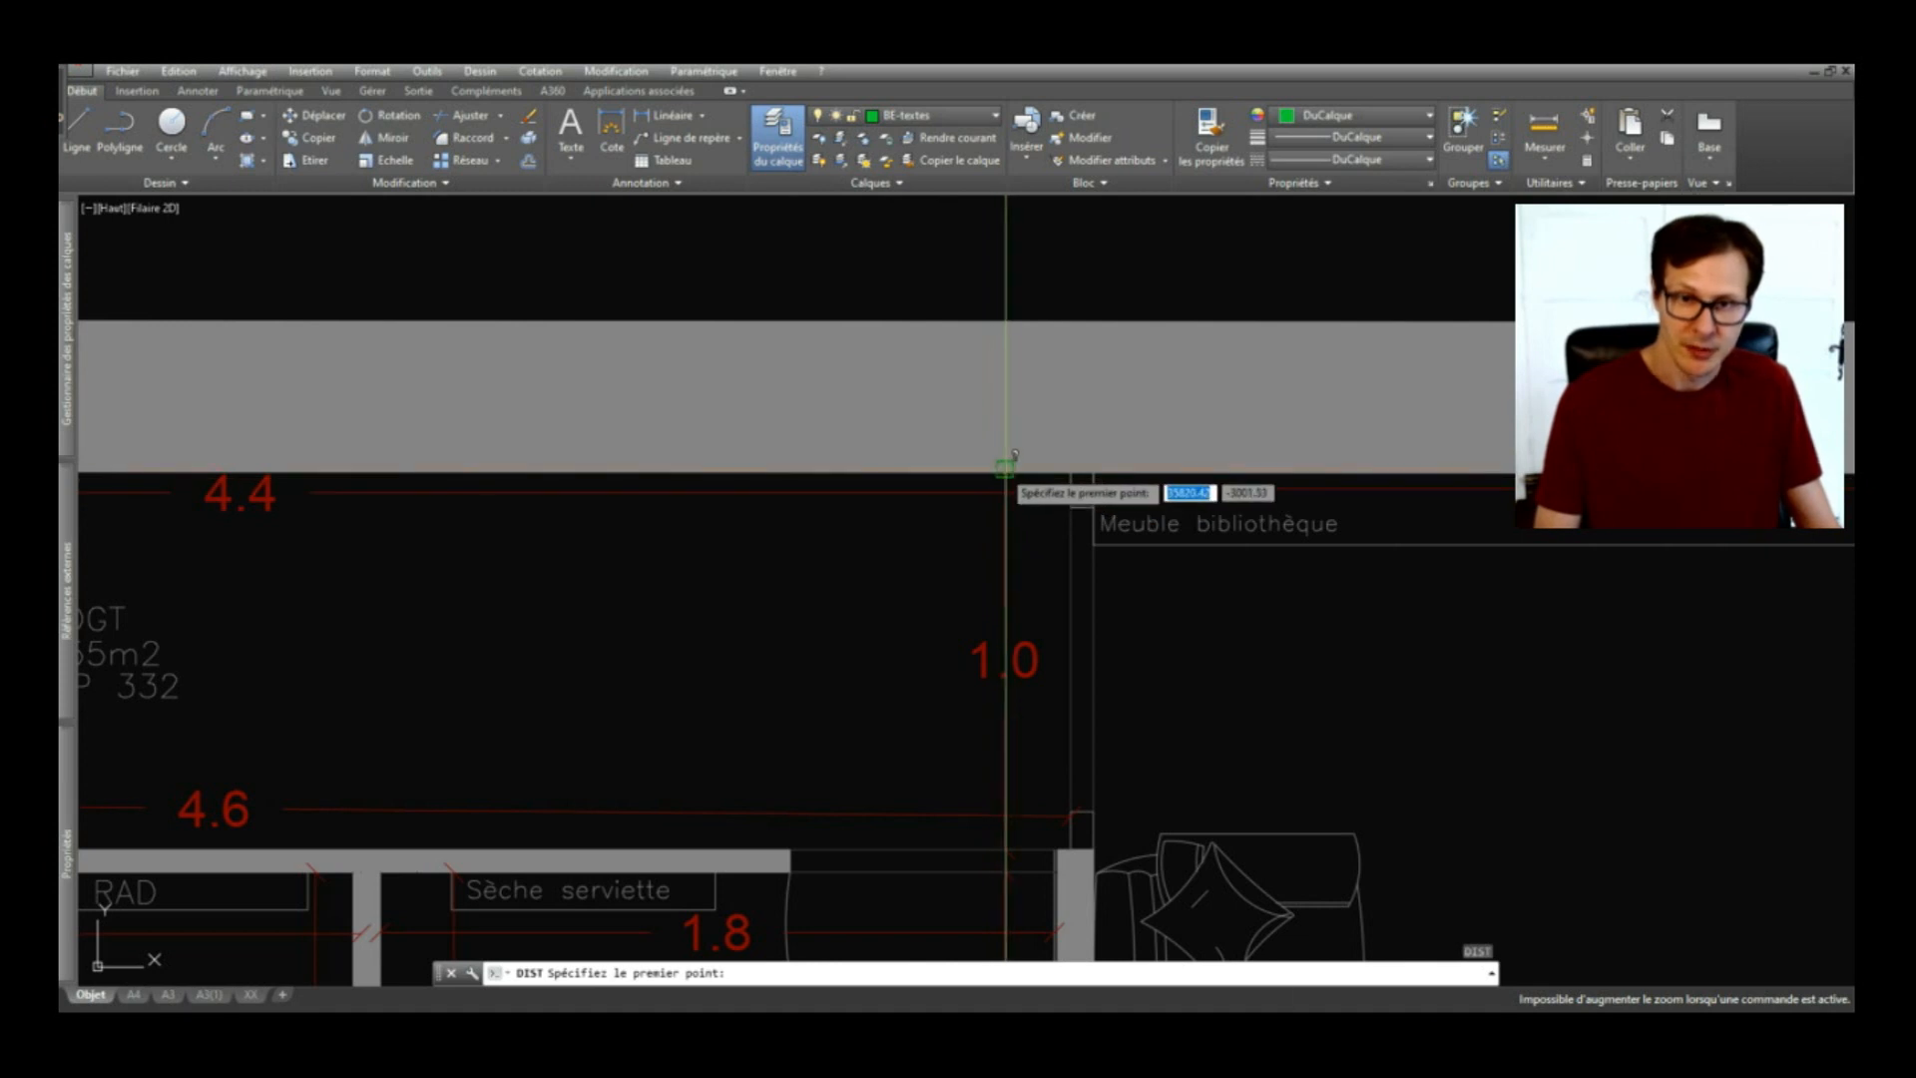
pyautogui.click(1005, 467)
pyautogui.scroll(-2, 1005, 474)
pyautogui.scroll(2, 998, 714)
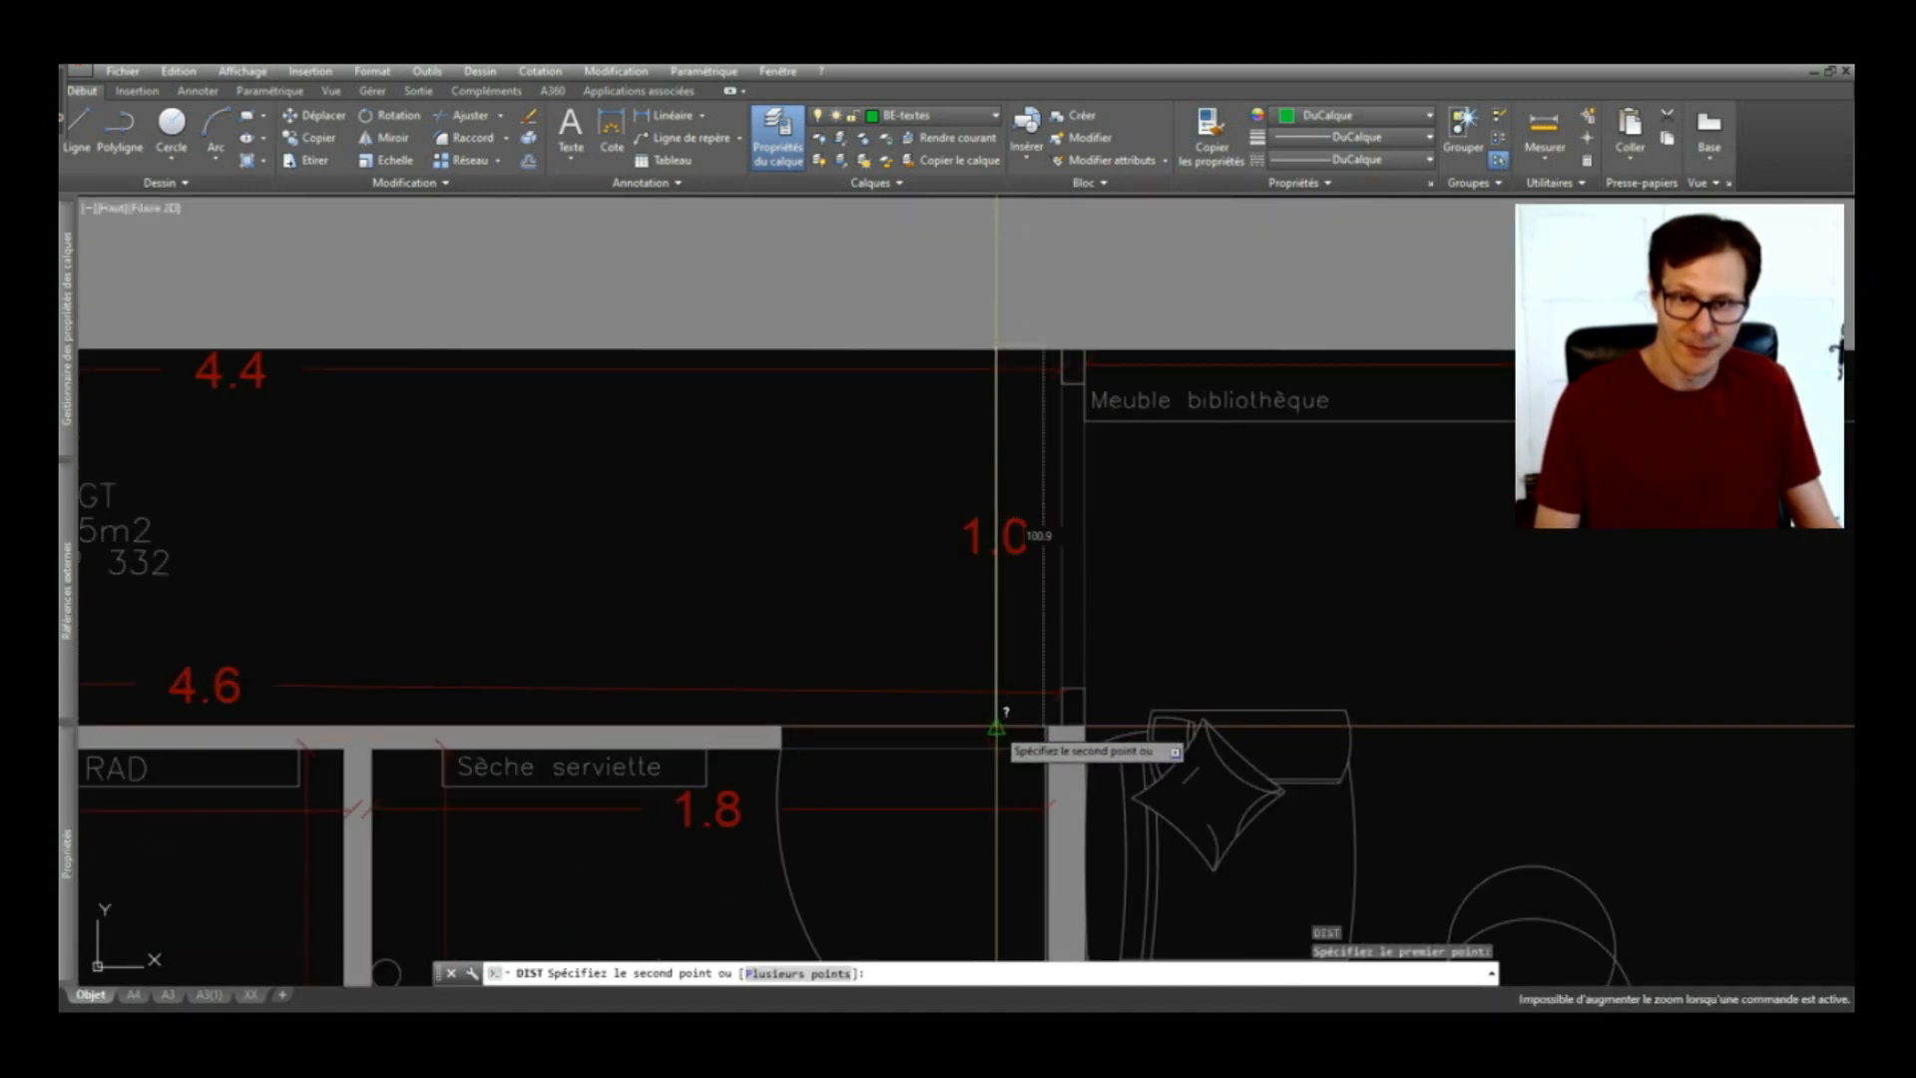
pyautogui.press('Escape')
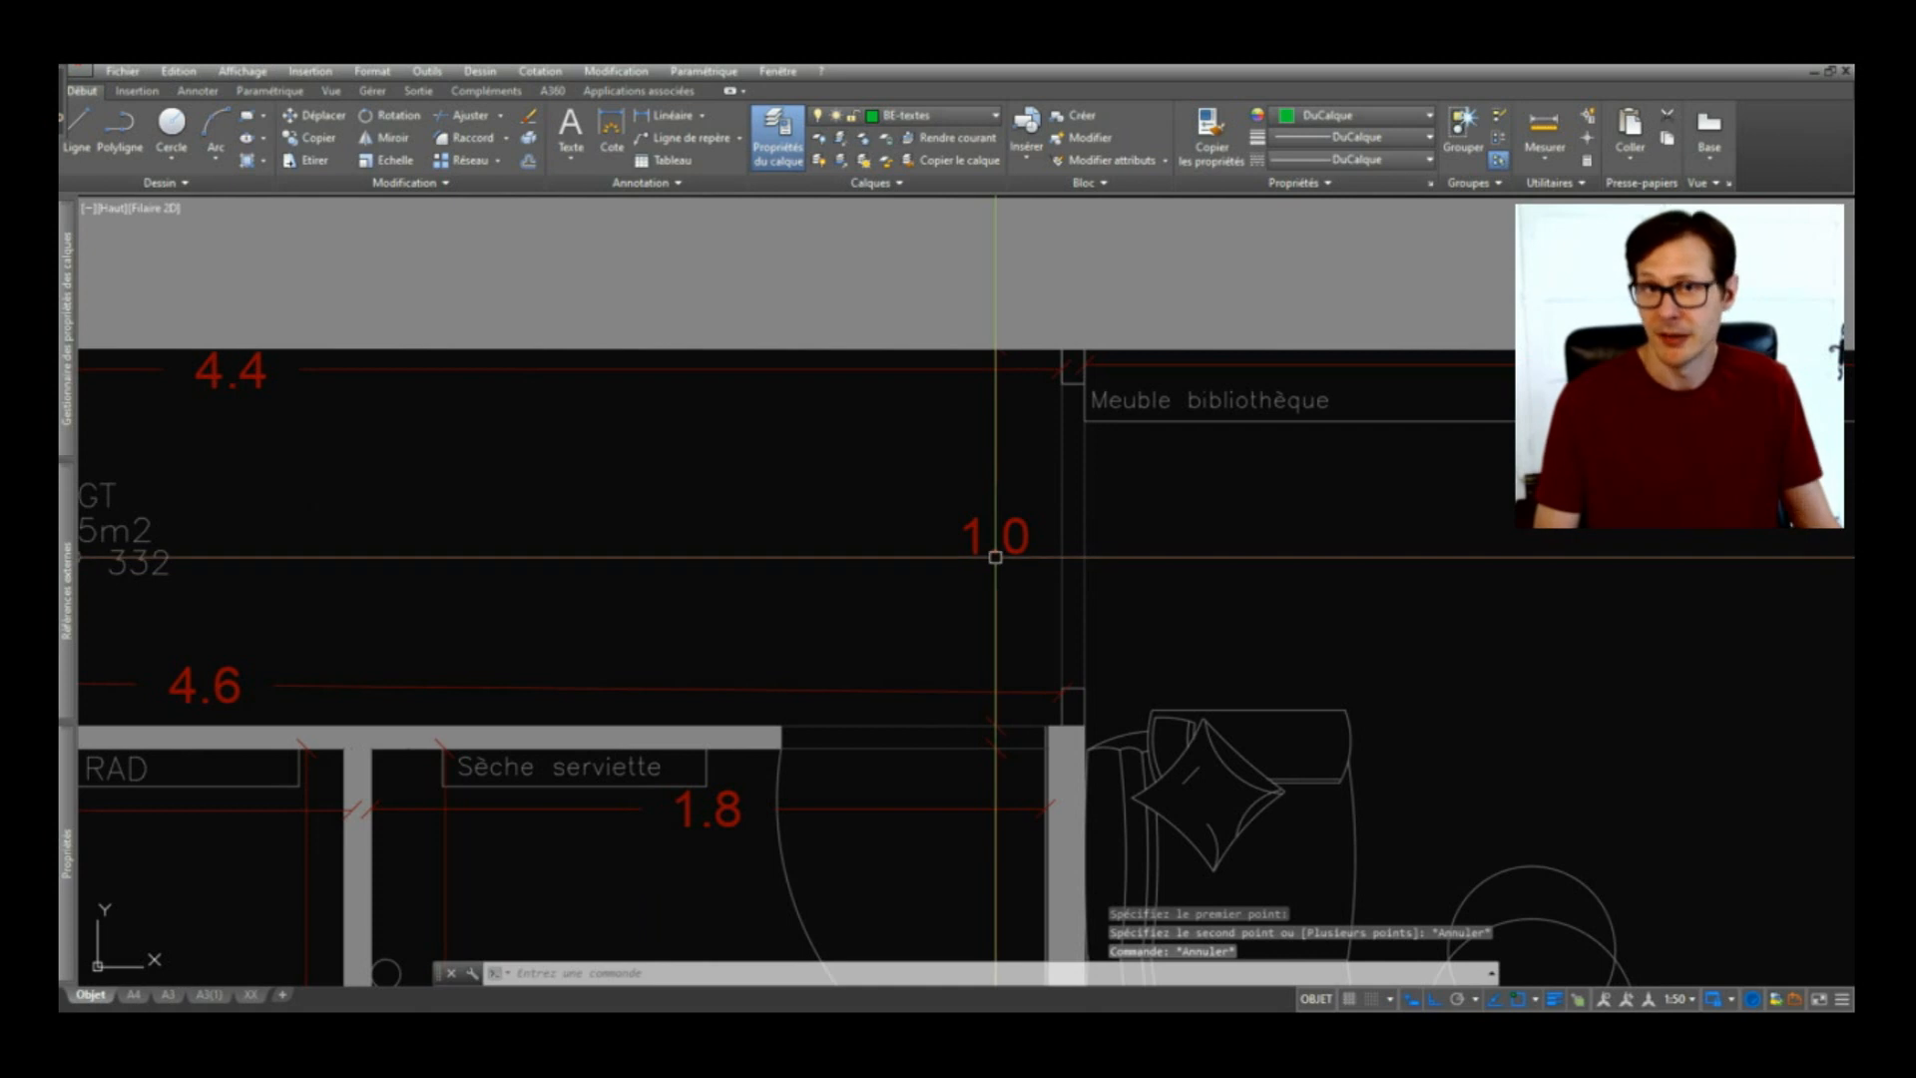
# Step: Draw a vertical helper line 100 long across the DGT hallway, upward from the lower partition beside the 1.0 dimension
pyautogui.scroll(-3, 993, 534)
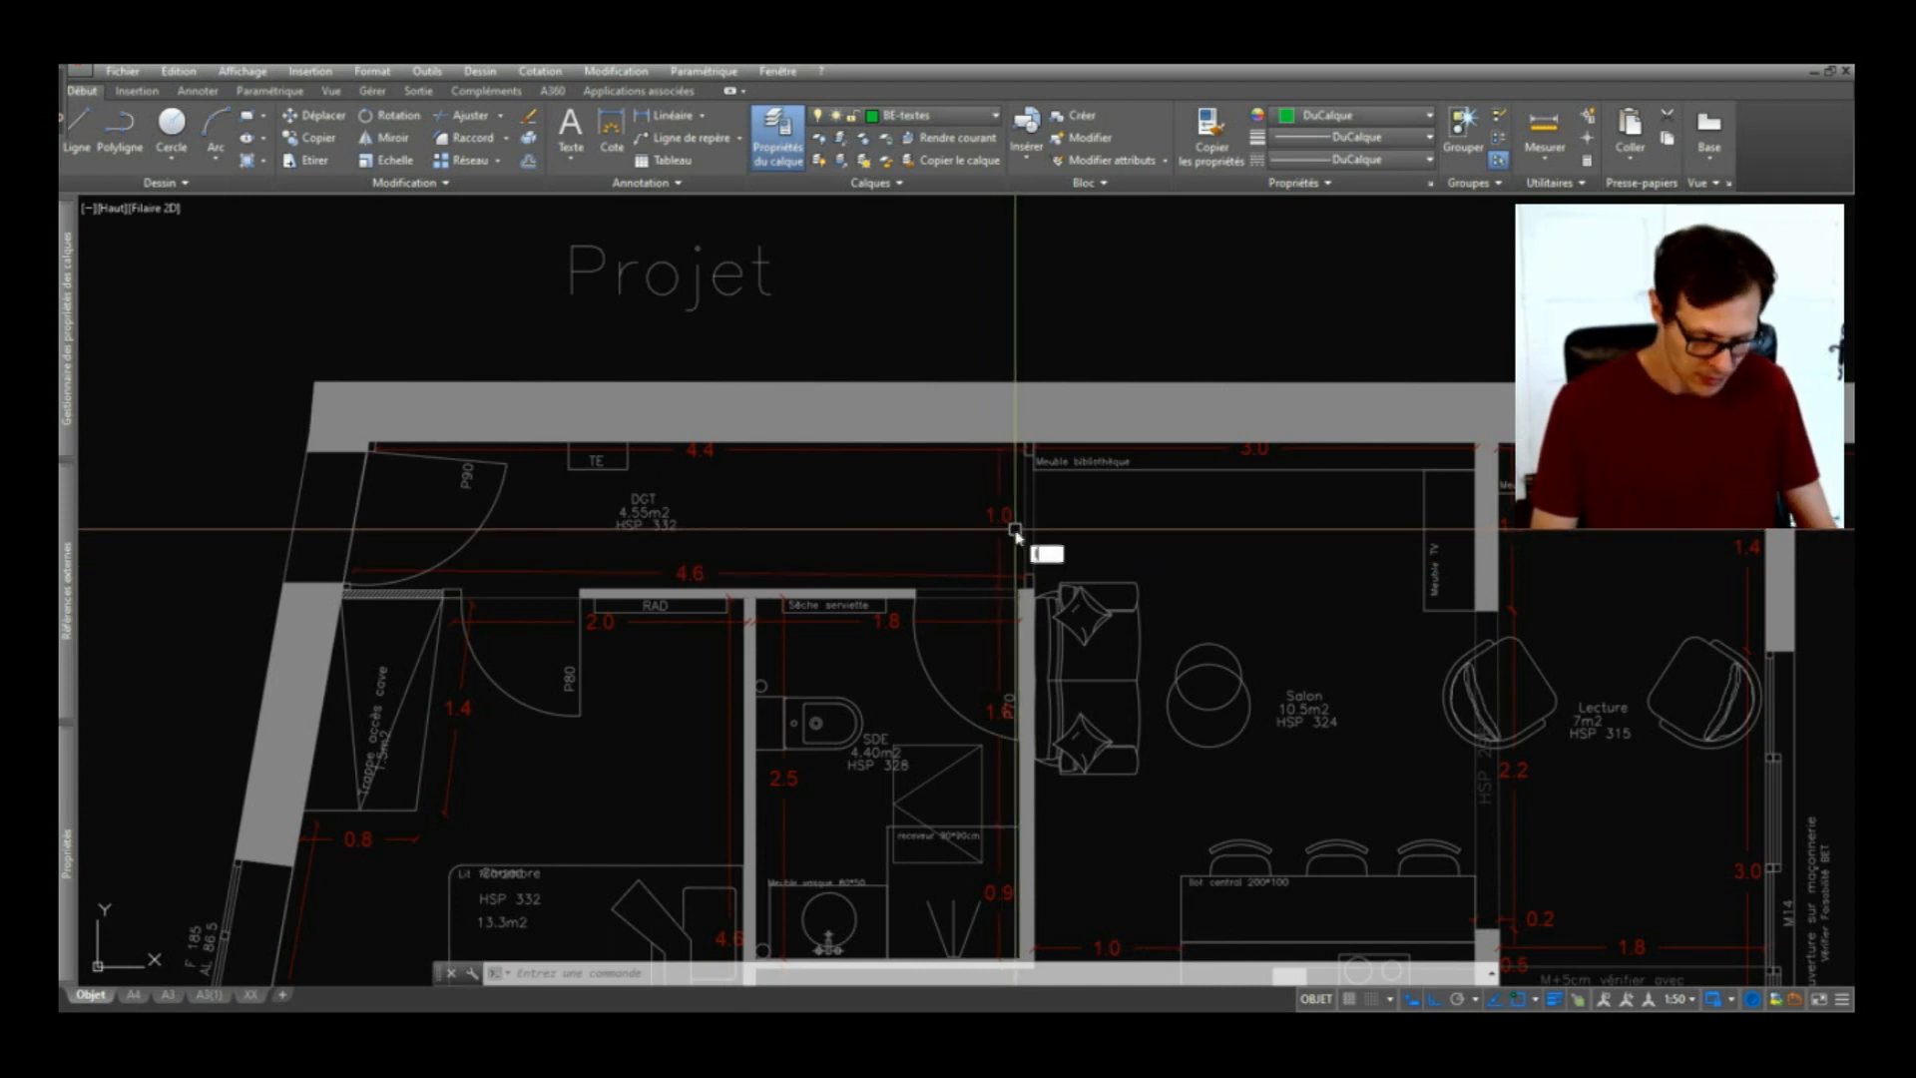
pyautogui.write('l')
pyautogui.press('space')
pyautogui.scroll(4, 1009, 555)
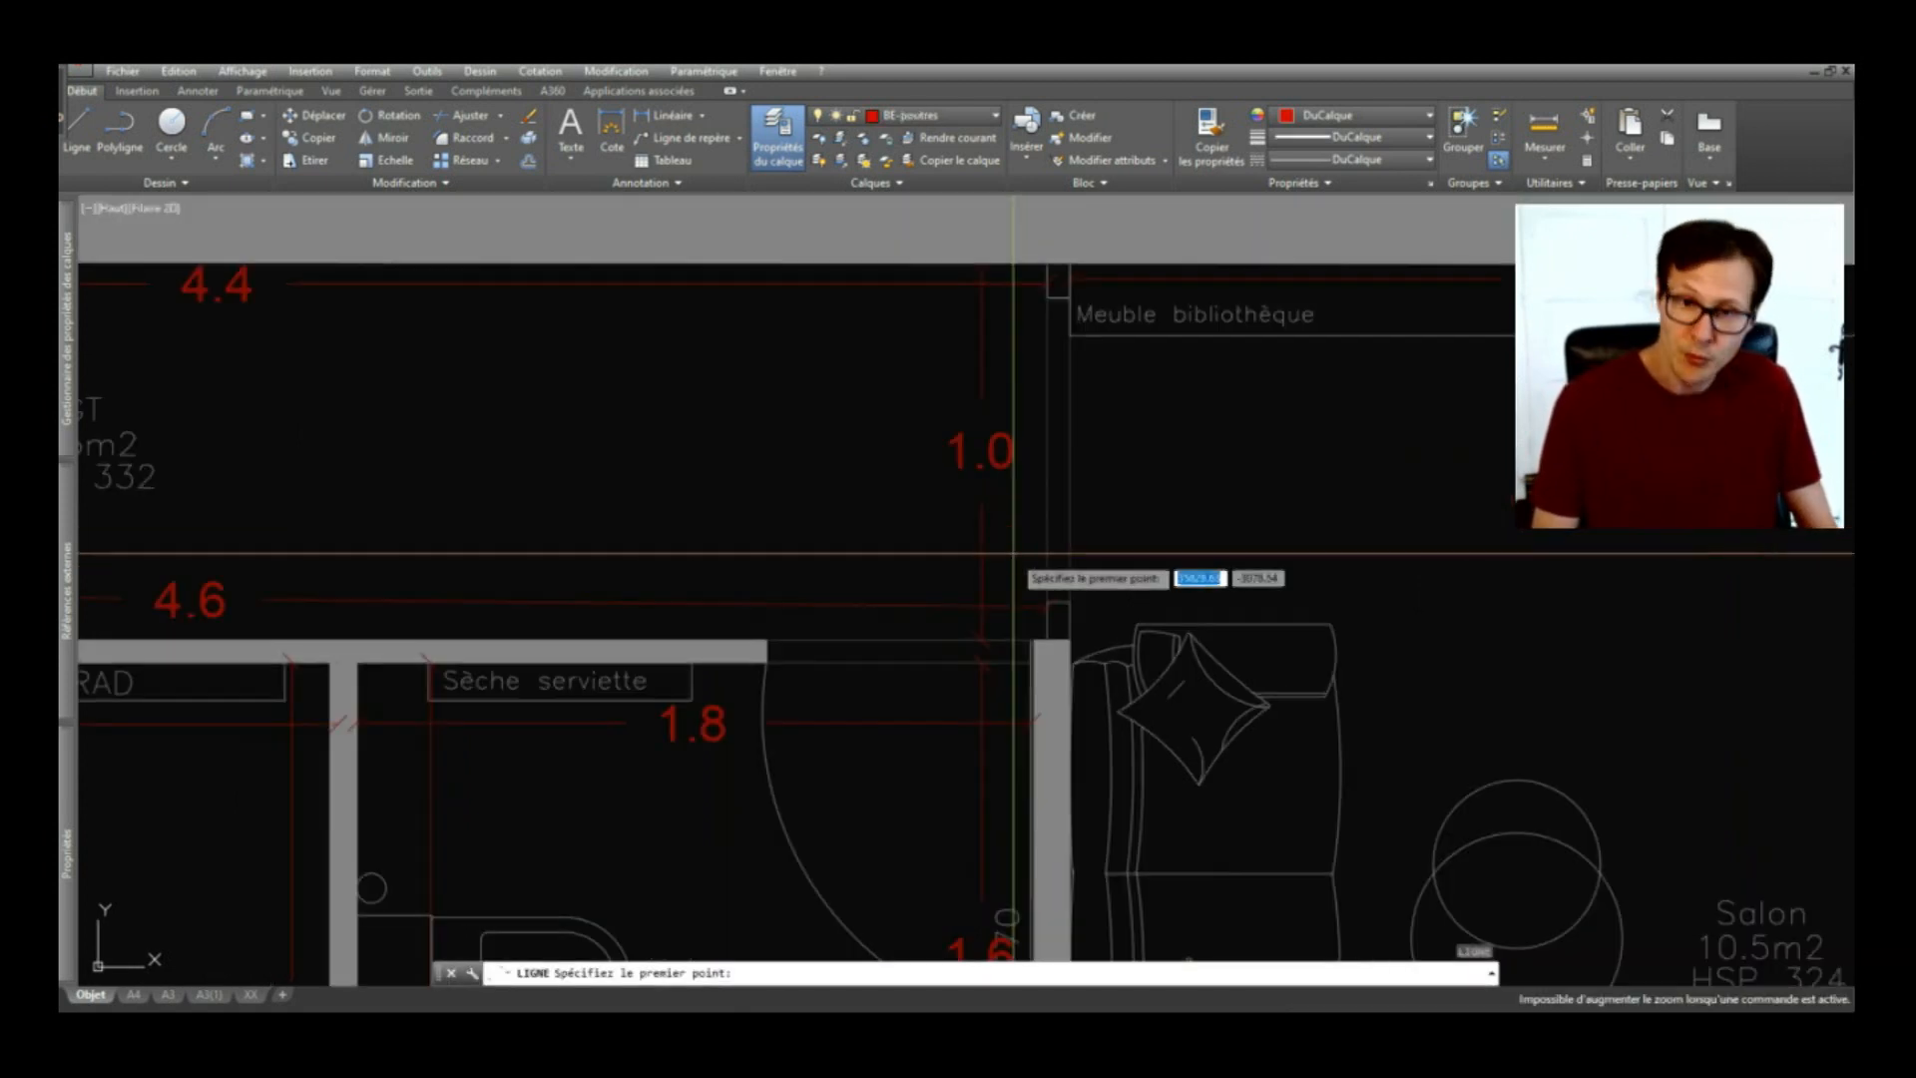
pyautogui.click(981, 640)
pyautogui.scroll(-2, 1001, 562)
pyautogui.write('100')
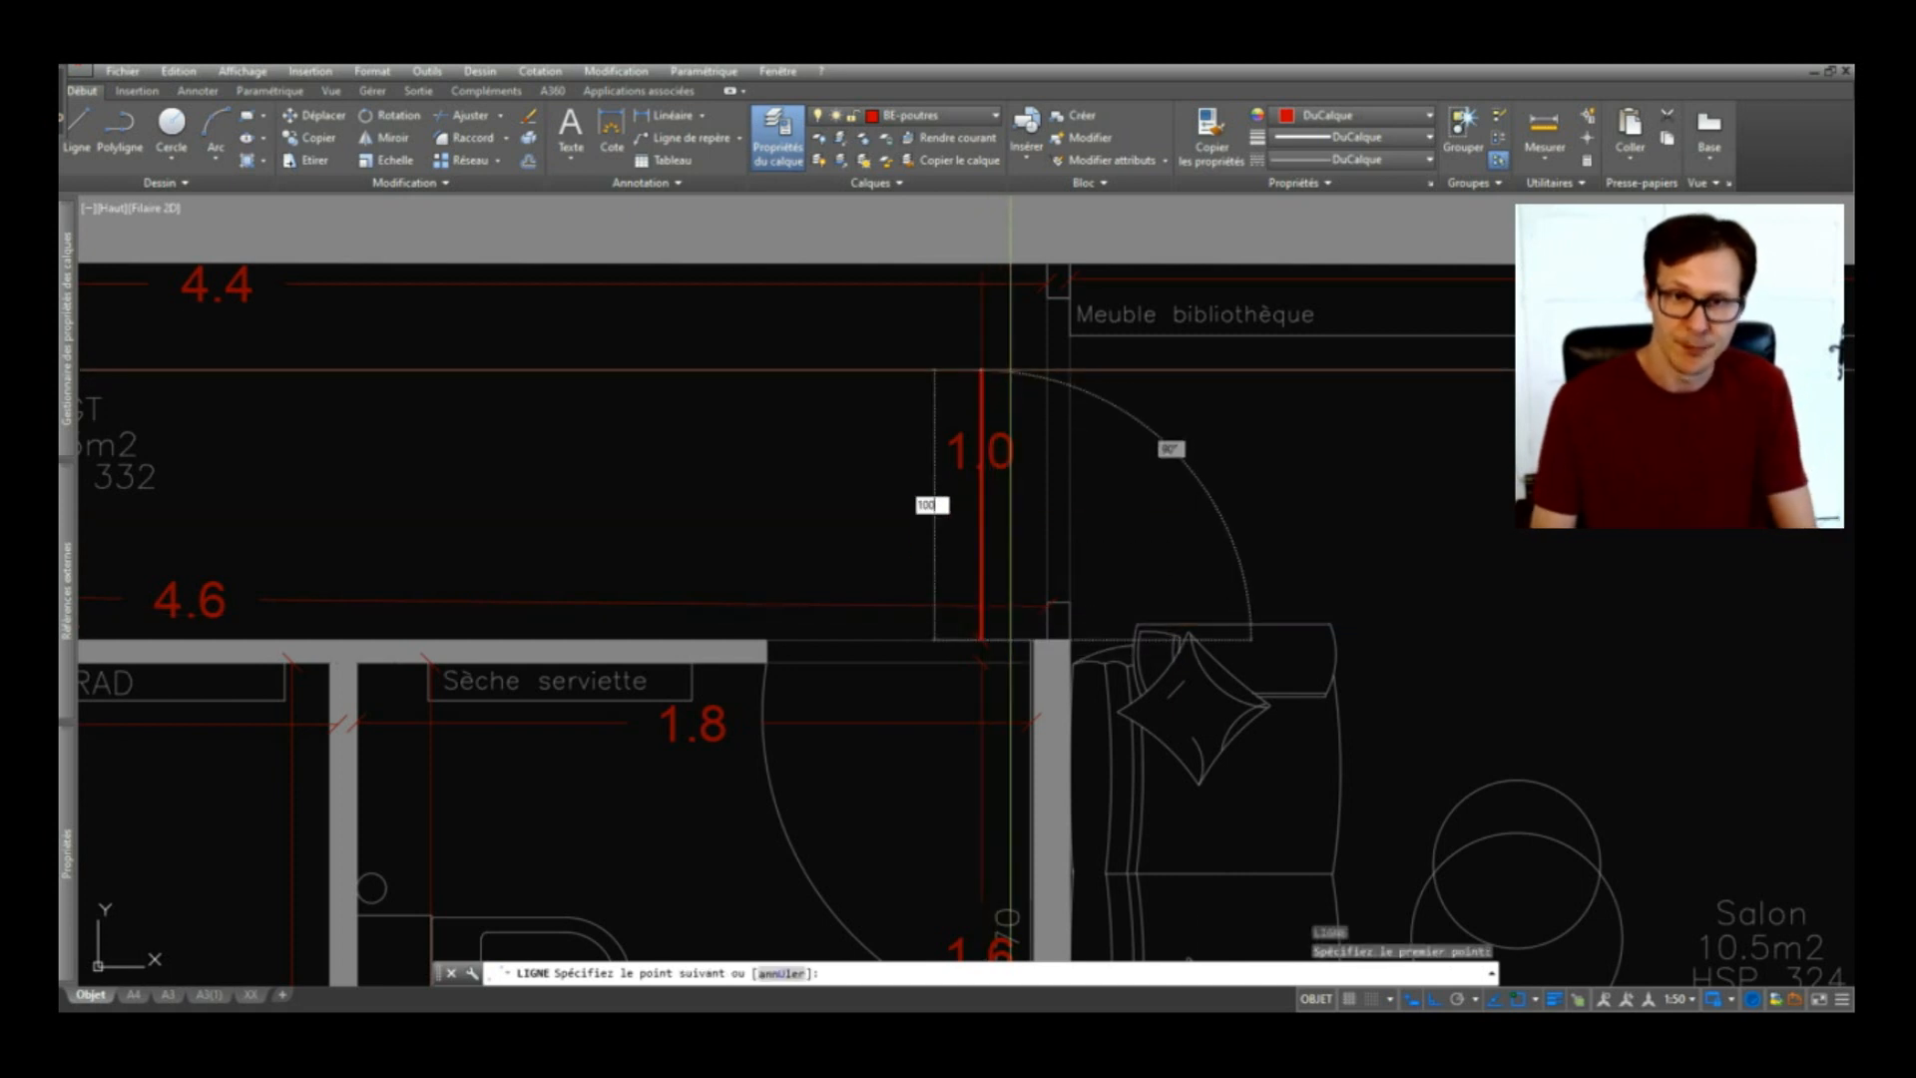
pyautogui.press('Return')
pyautogui.press('Return')
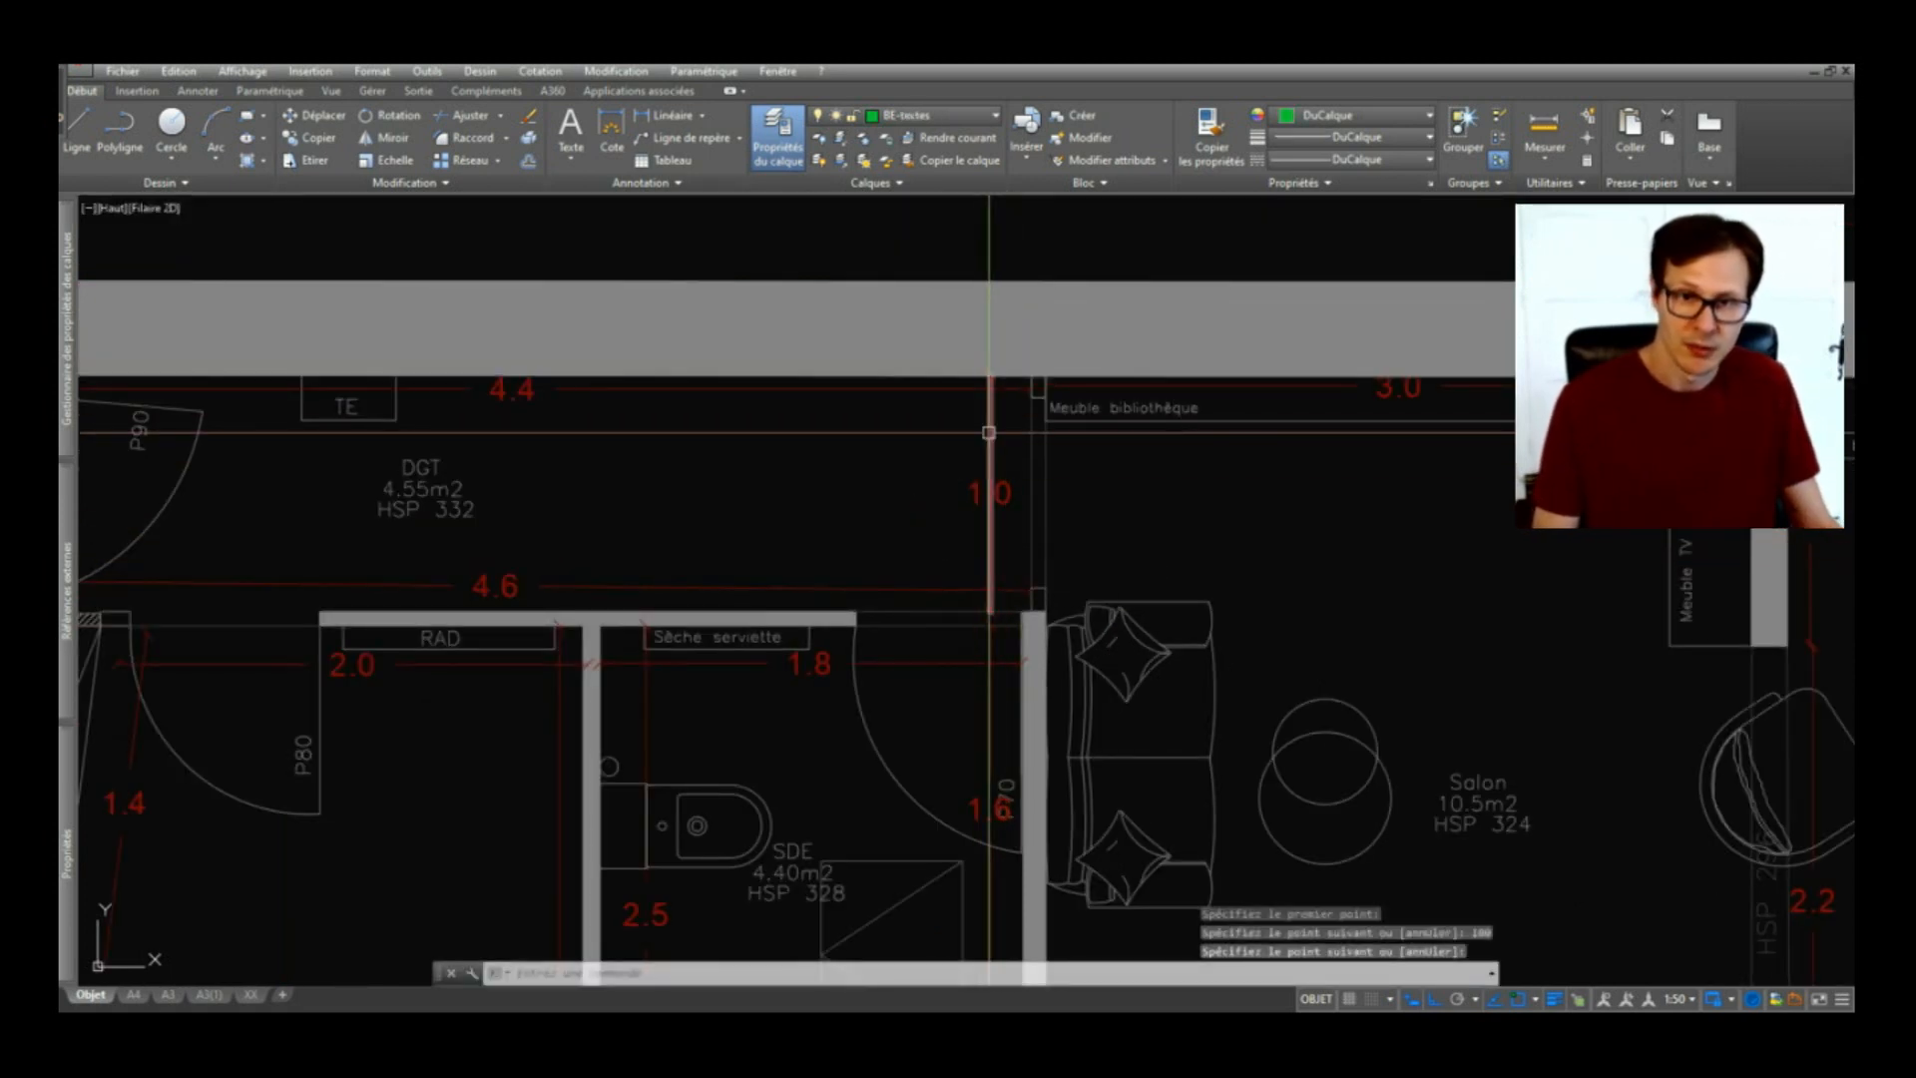
# Step: Scale the attached plans by reference from the helper line's lower end, matching the hallway's wall-to-wall width to the line's length
pyautogui.click(1008, 496)
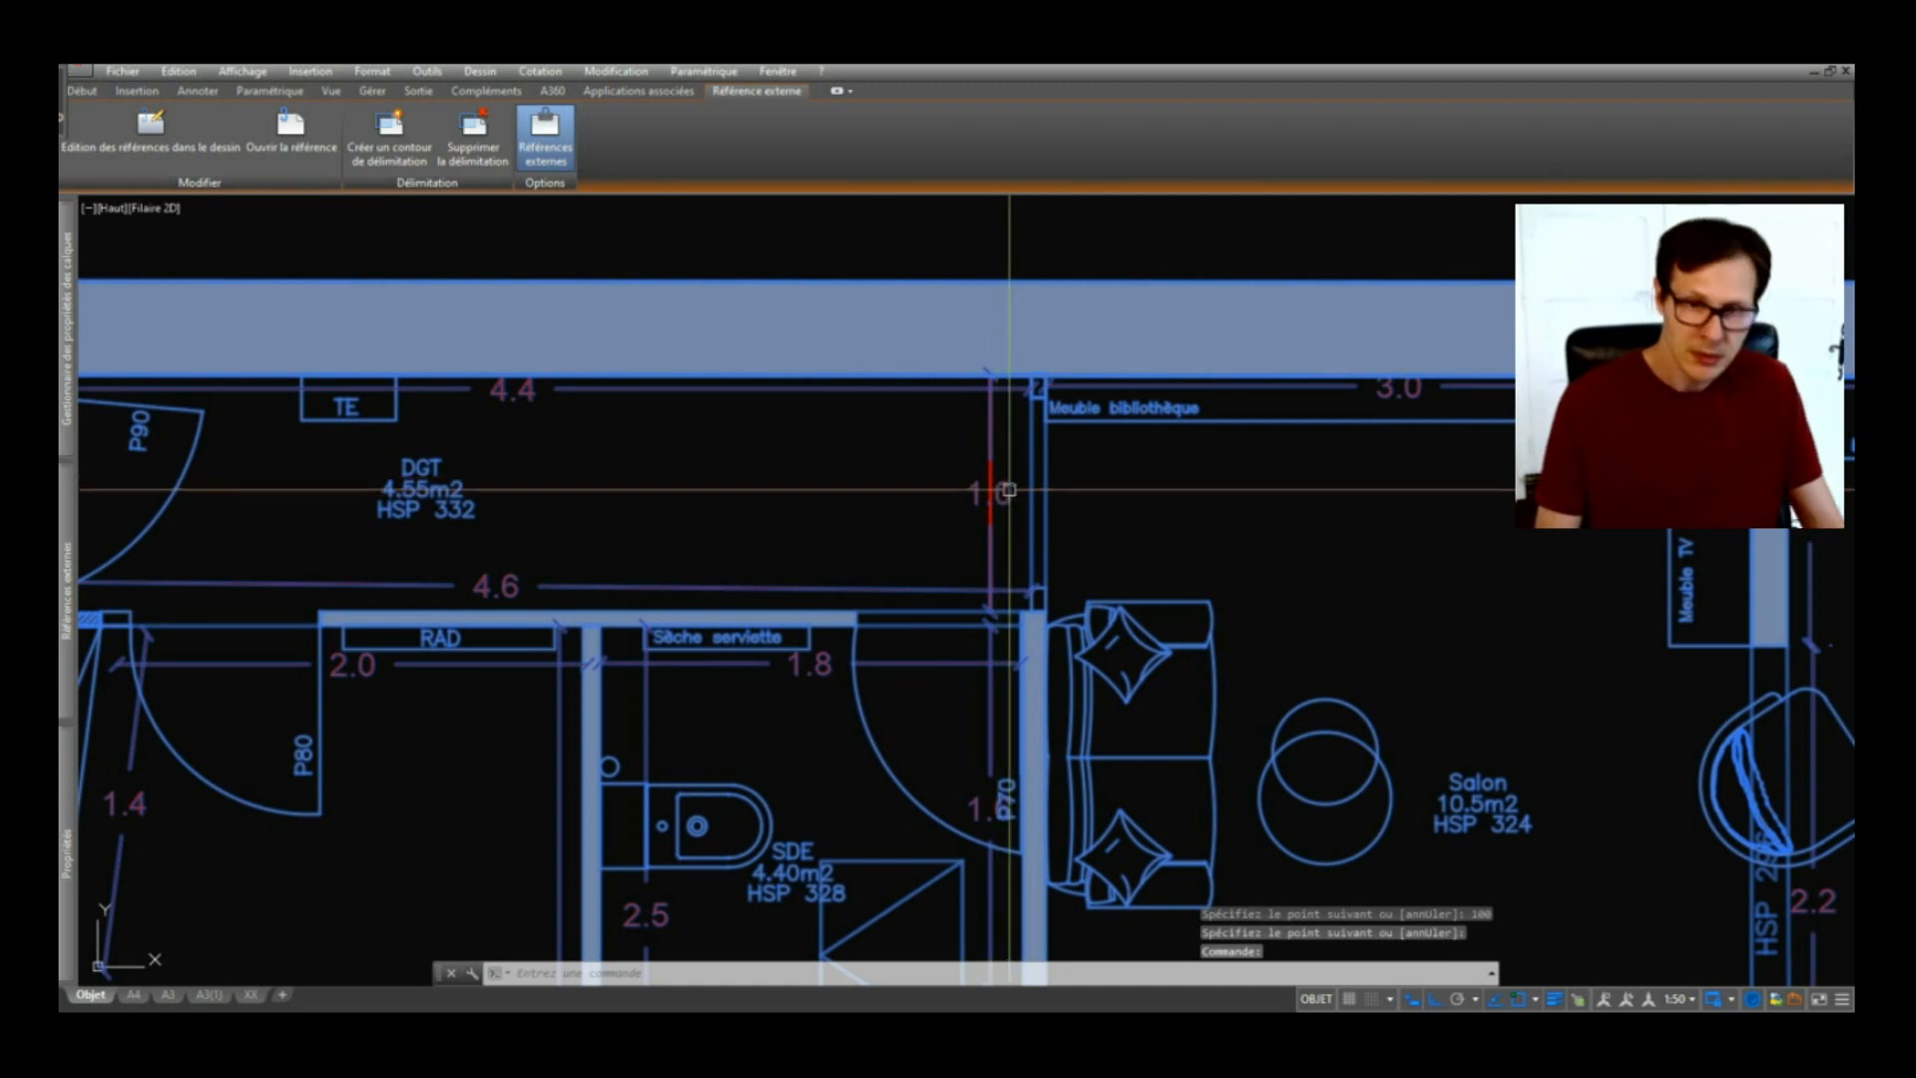
pyautogui.press('Return')
pyautogui.scroll(2, 991, 592)
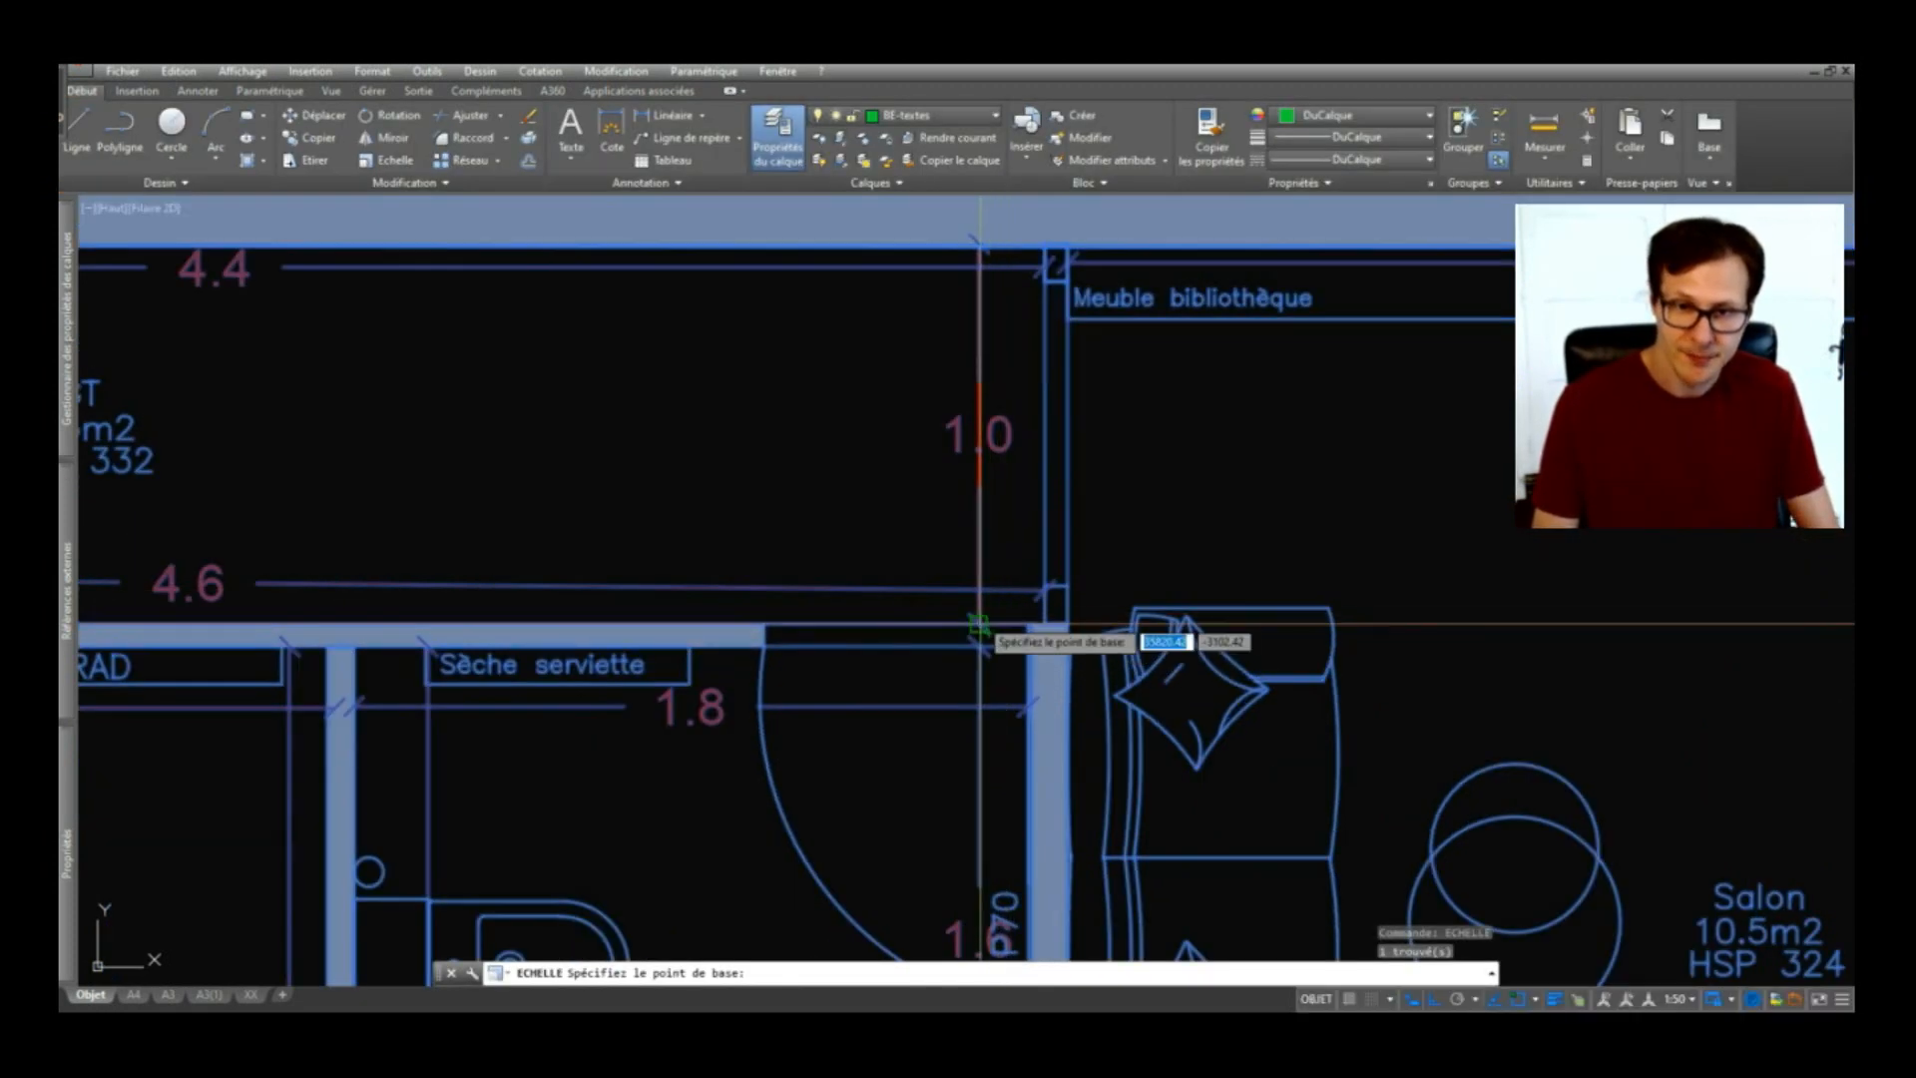
pyautogui.click(978, 625)
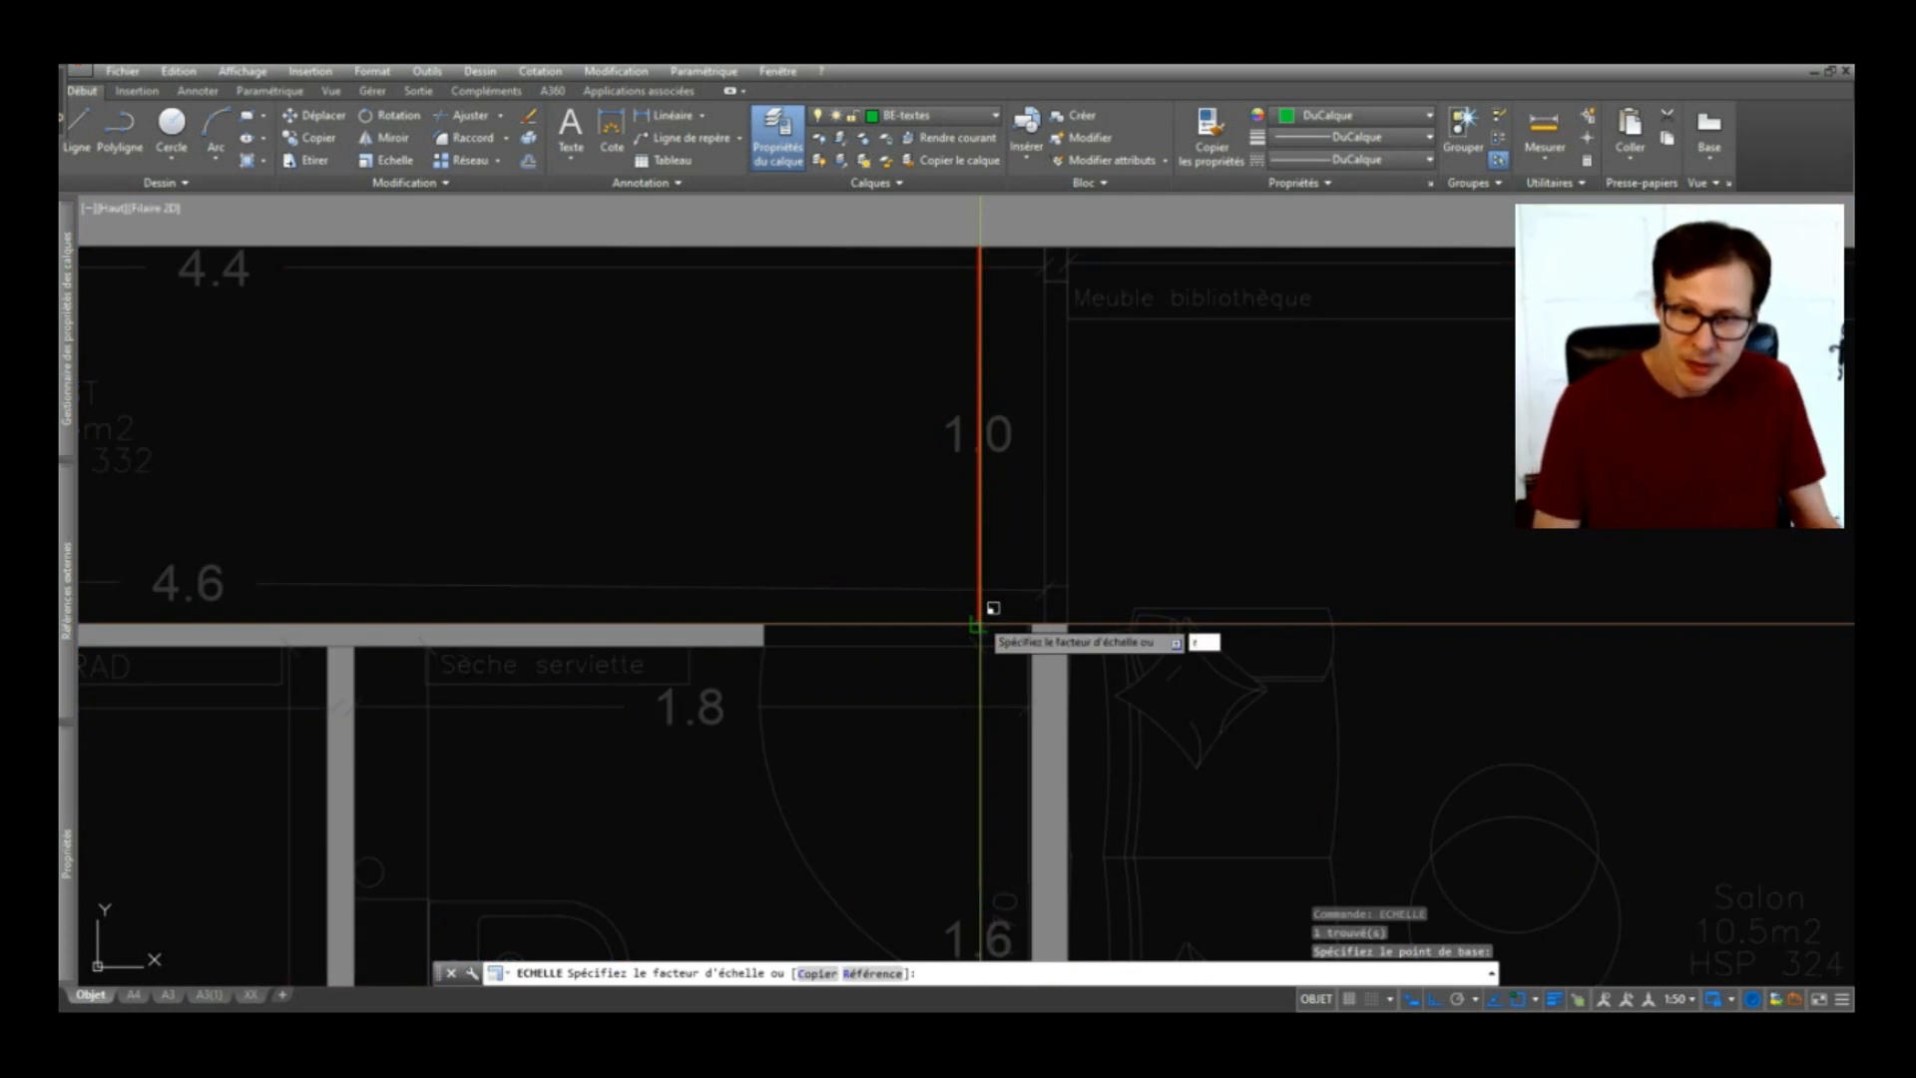
pyautogui.click(864, 974)
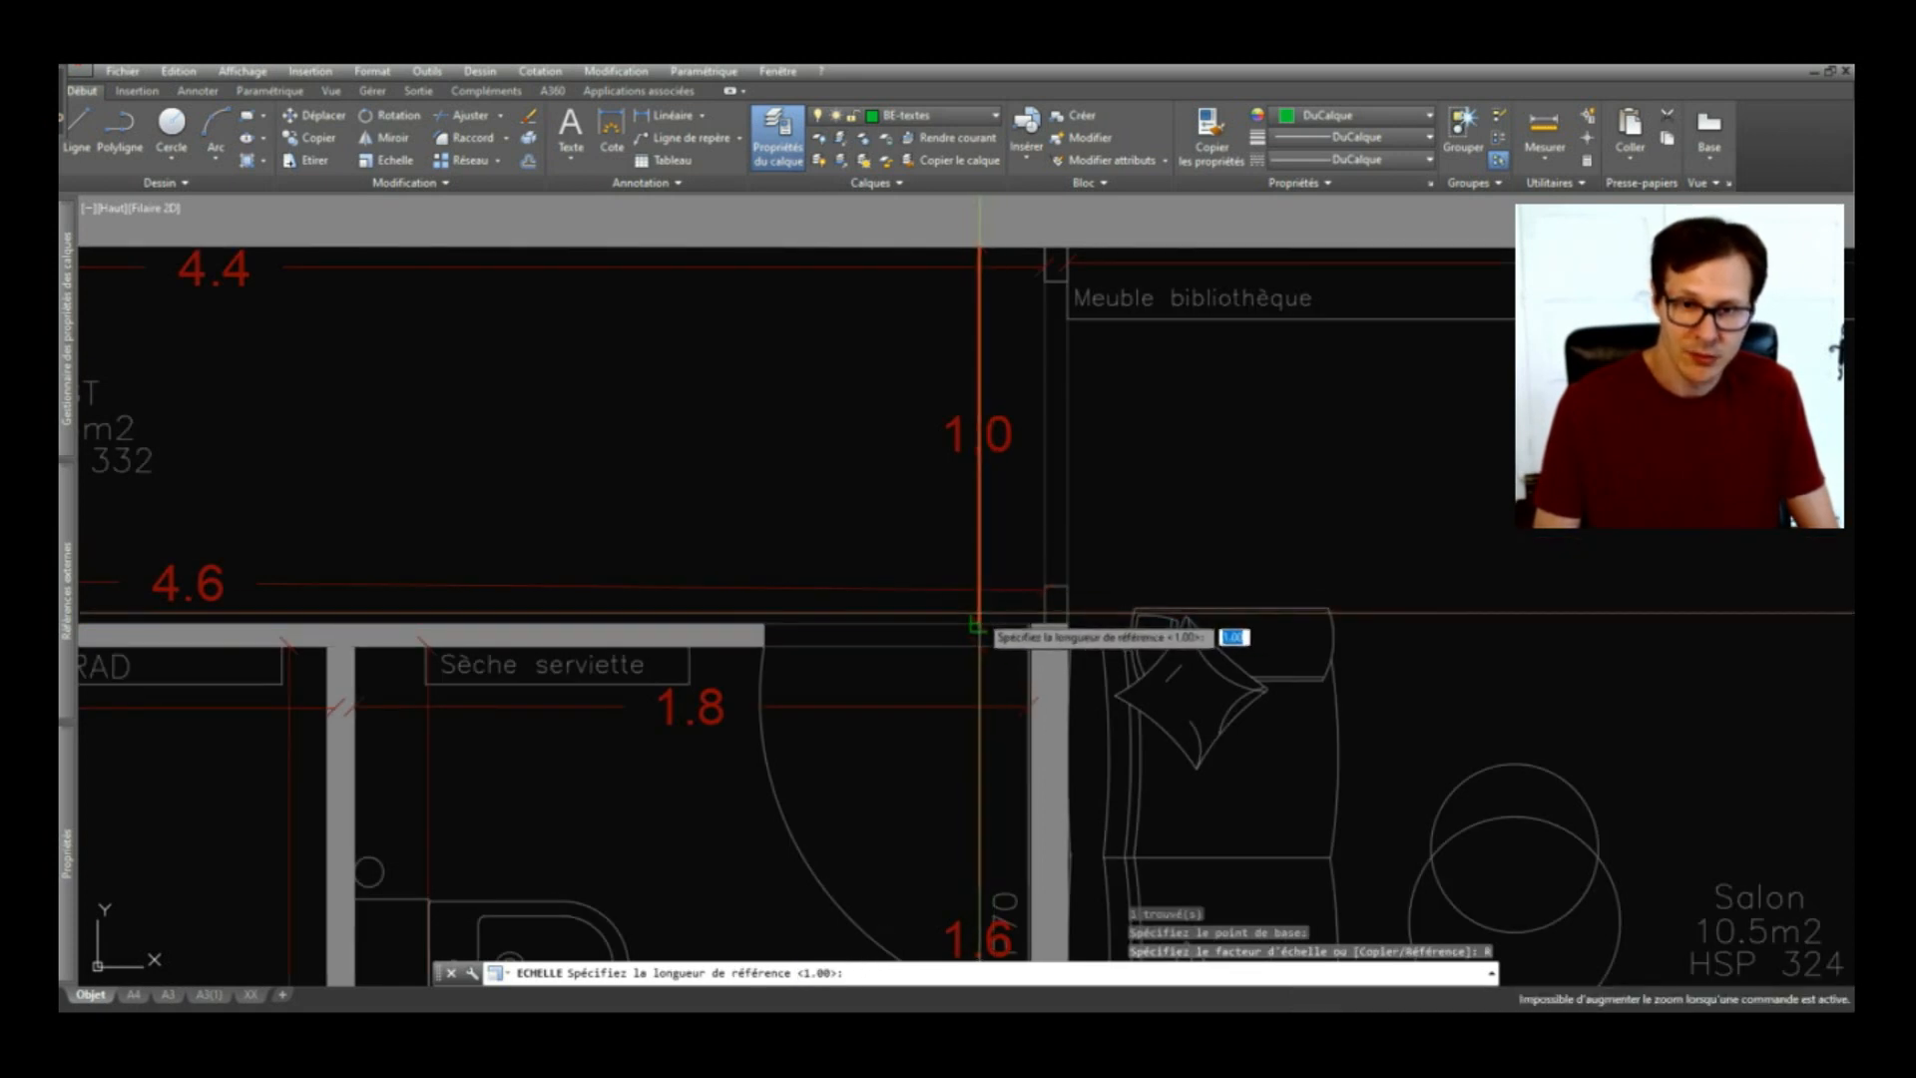
pyautogui.click(978, 627)
pyautogui.scroll(-3, 978, 627)
pyautogui.scroll(3, 988, 534)
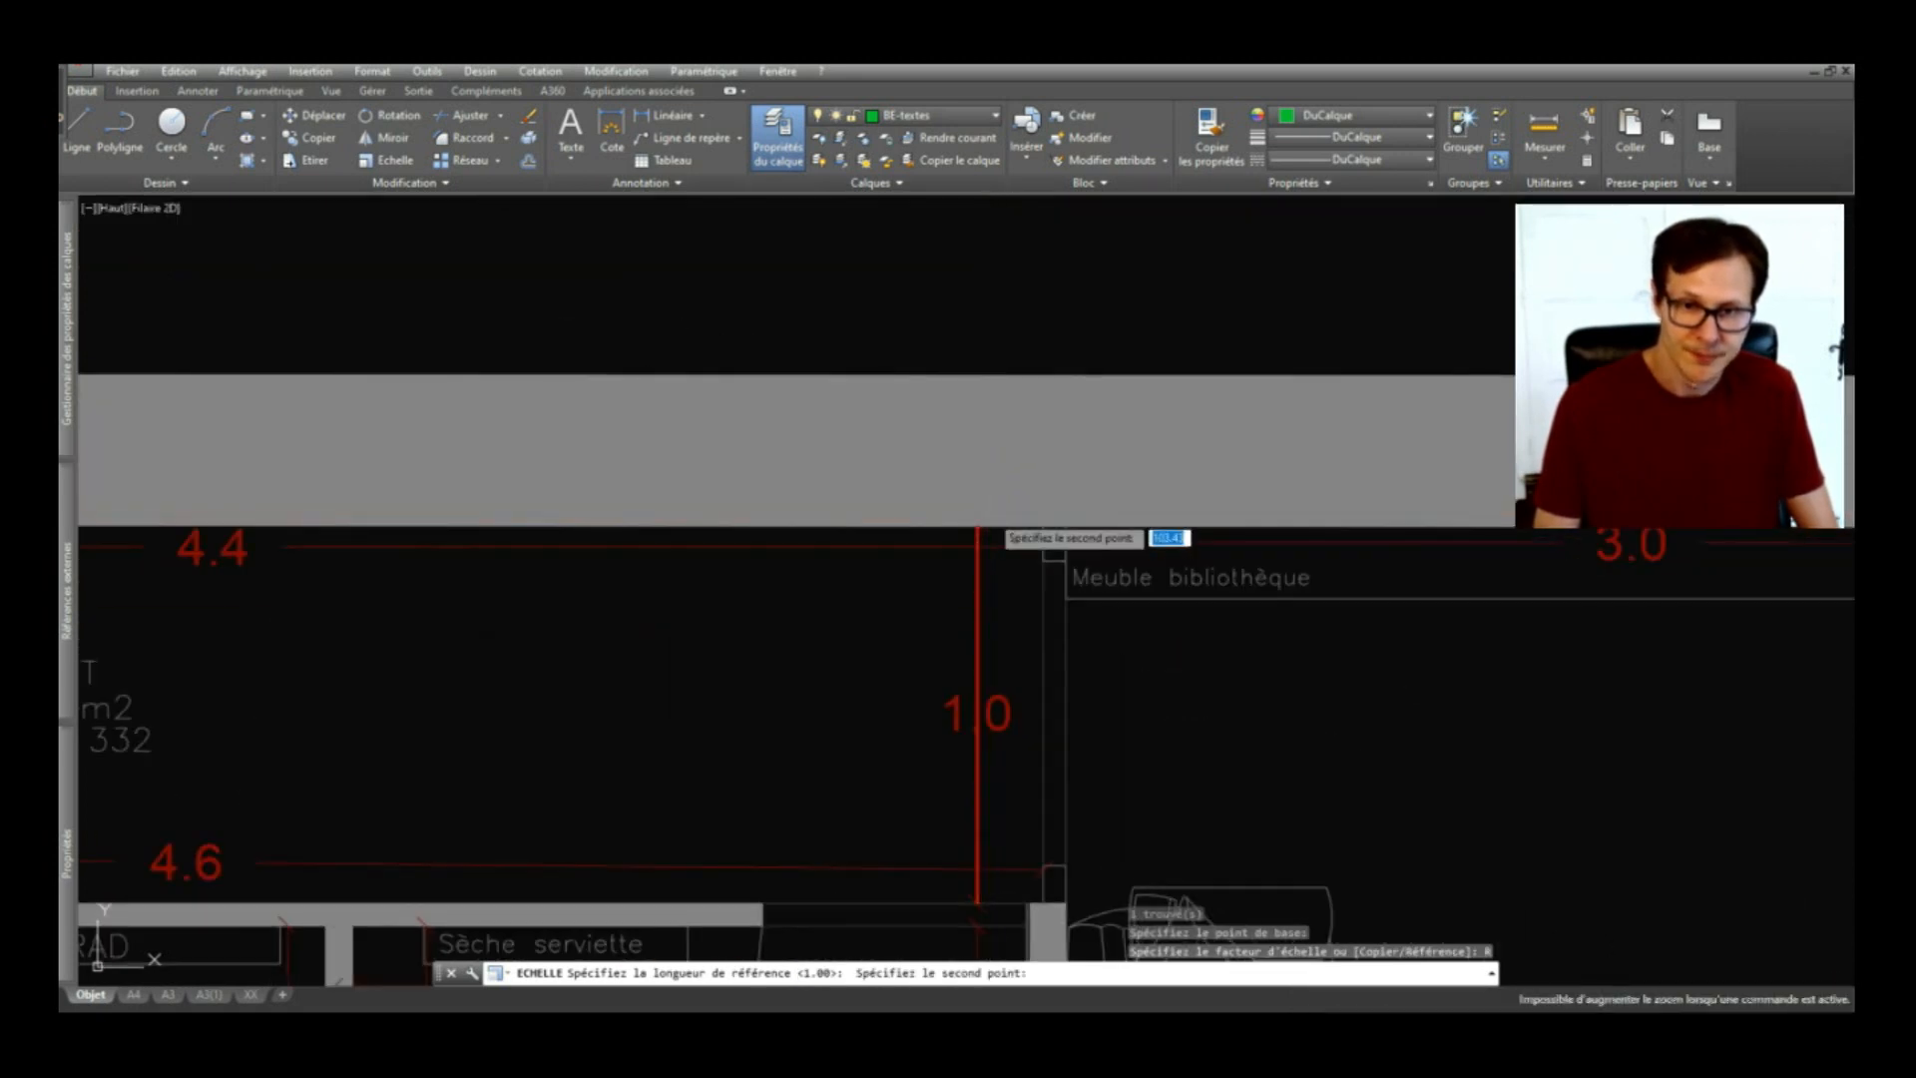
pyautogui.click(978, 526)
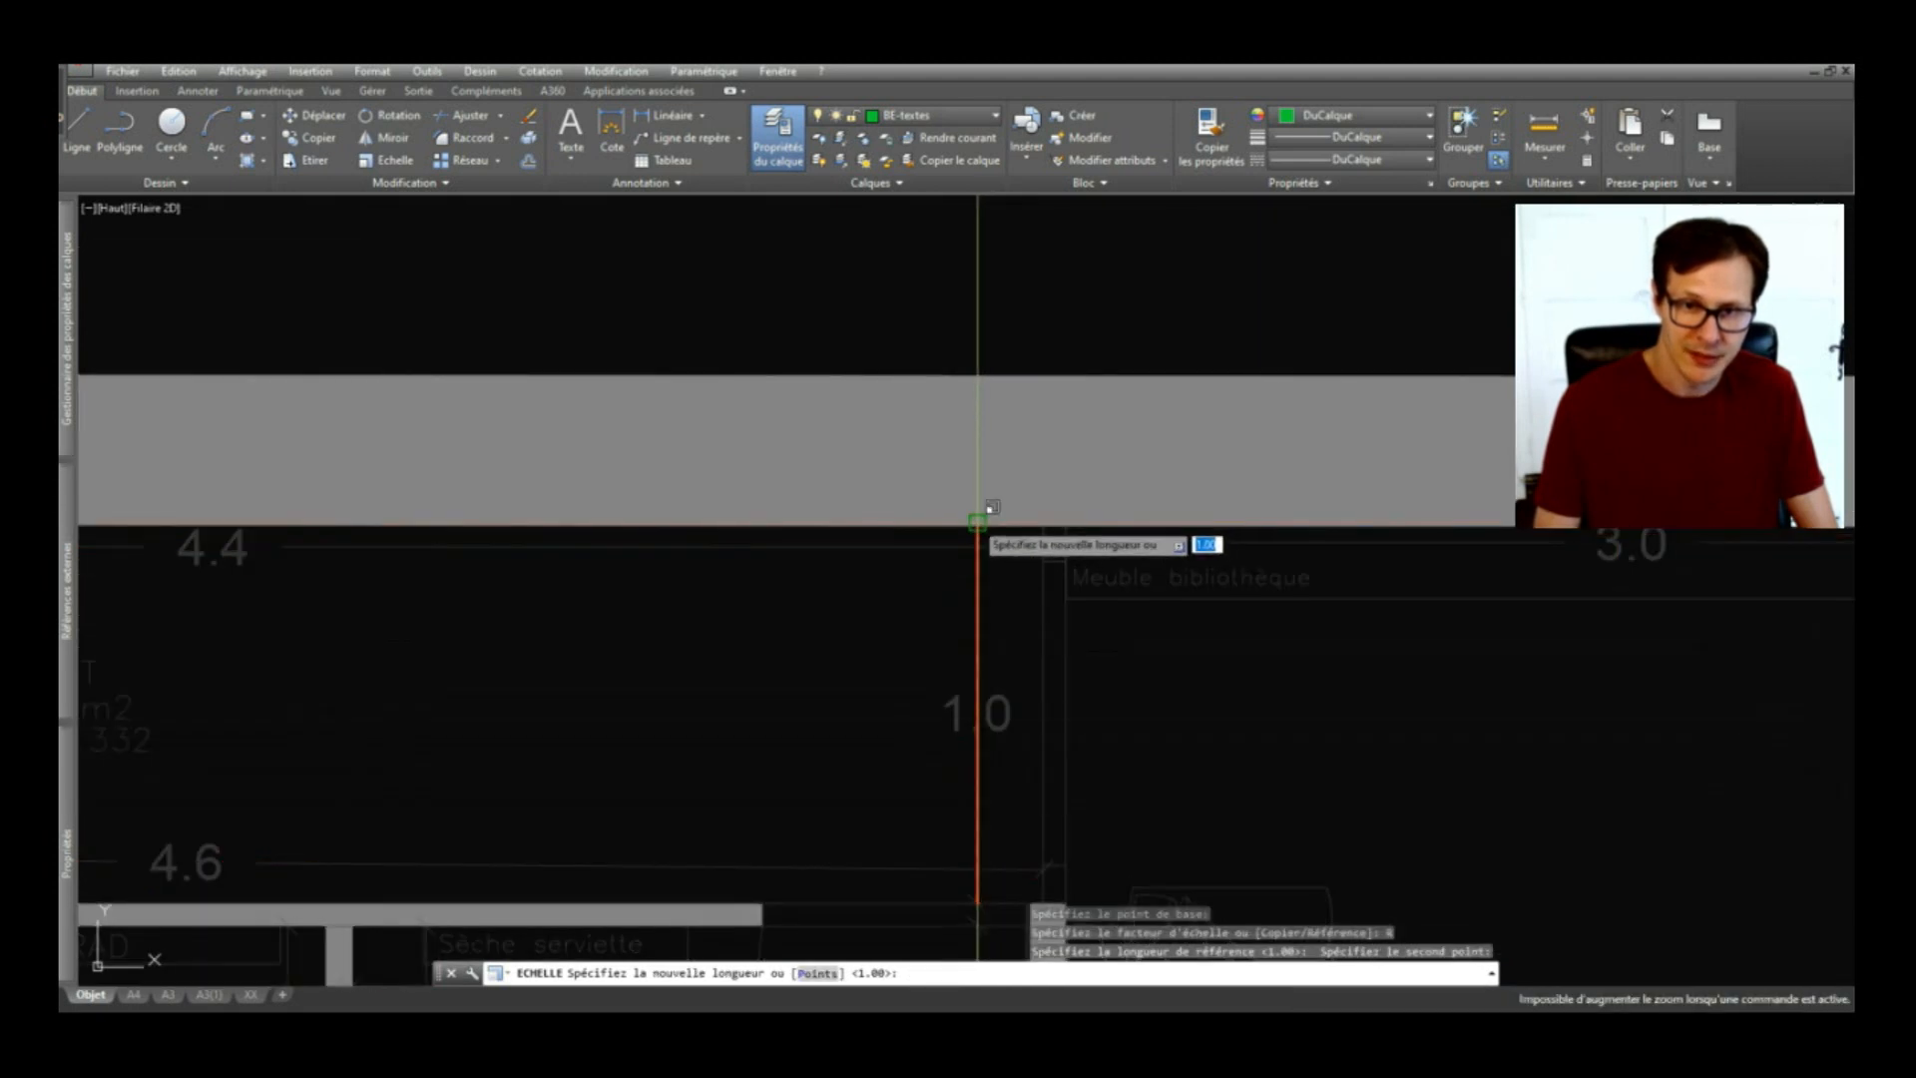
pyautogui.click(978, 523)
# Step: Delete the helper line across the DGT hallway
pyautogui.click(978, 530)
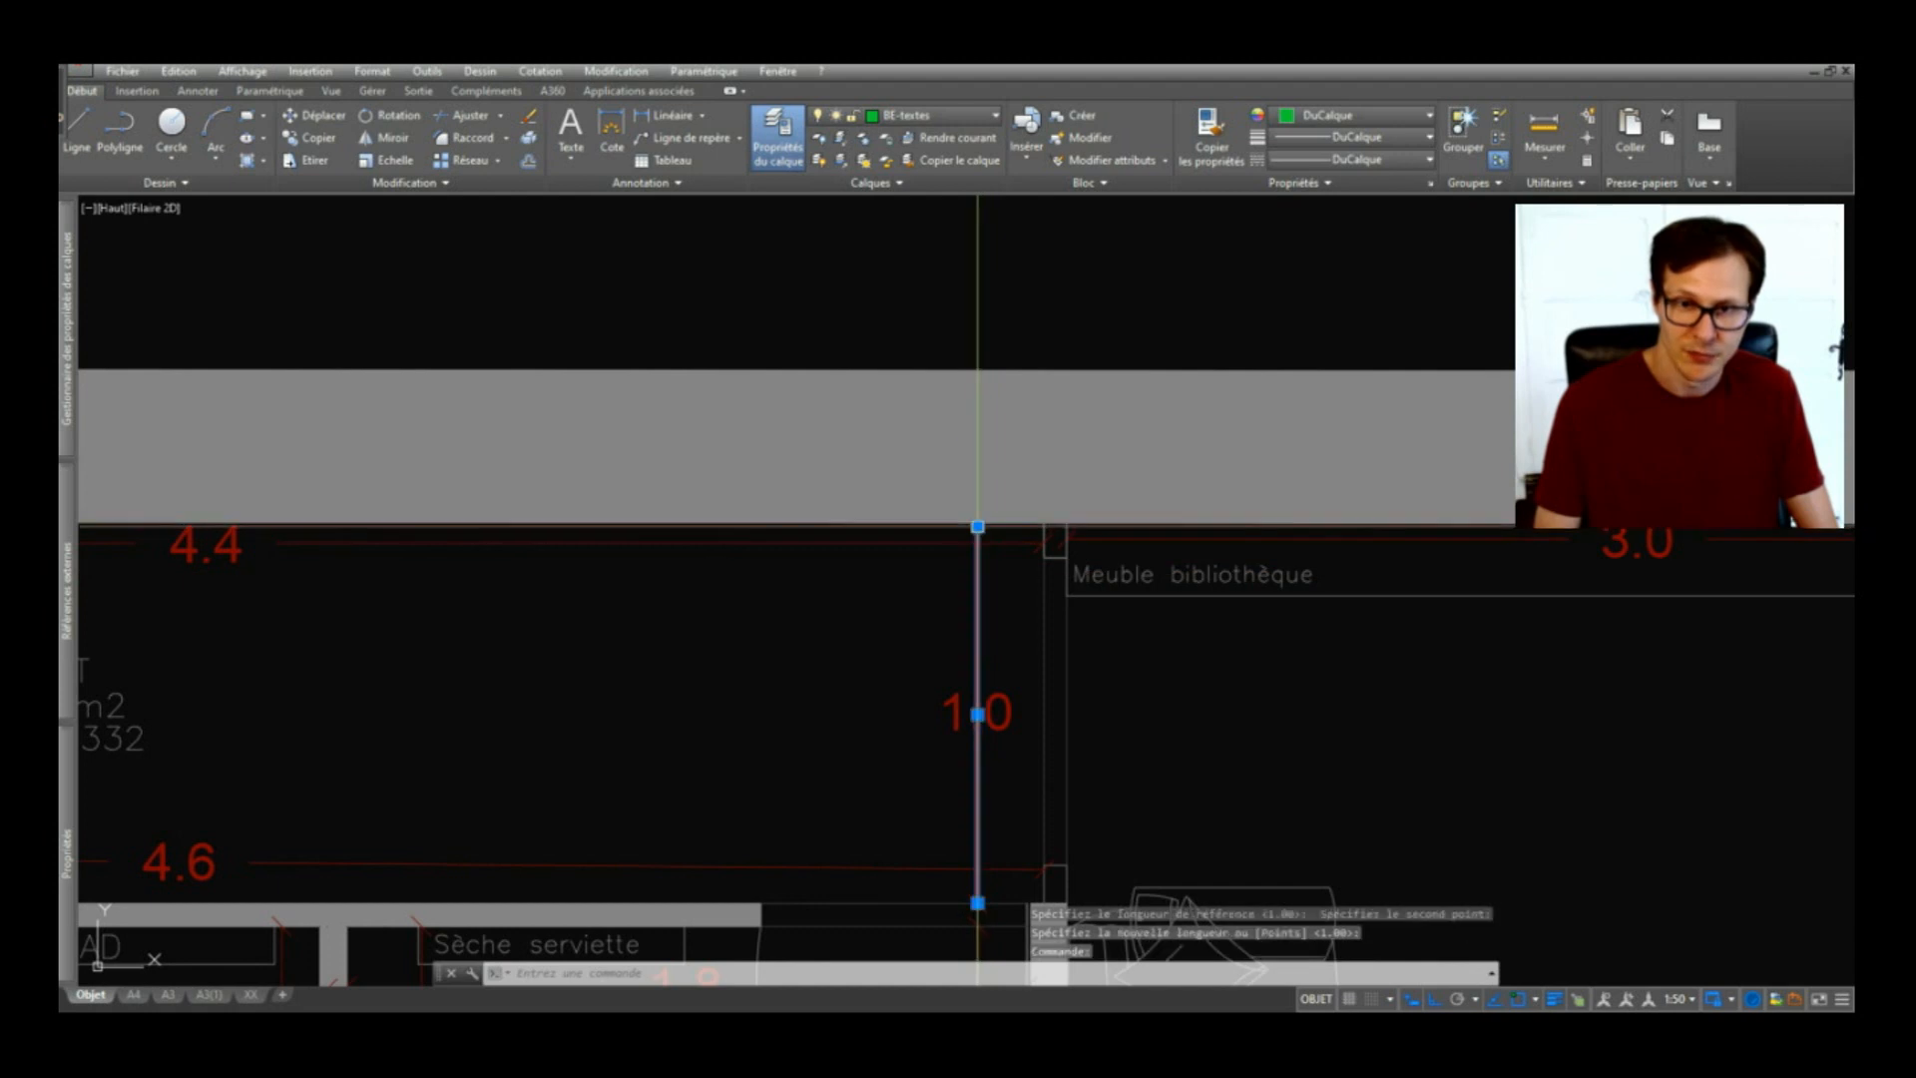
pyautogui.scroll(4, 973, 526)
pyautogui.scroll(-6, 953, 525)
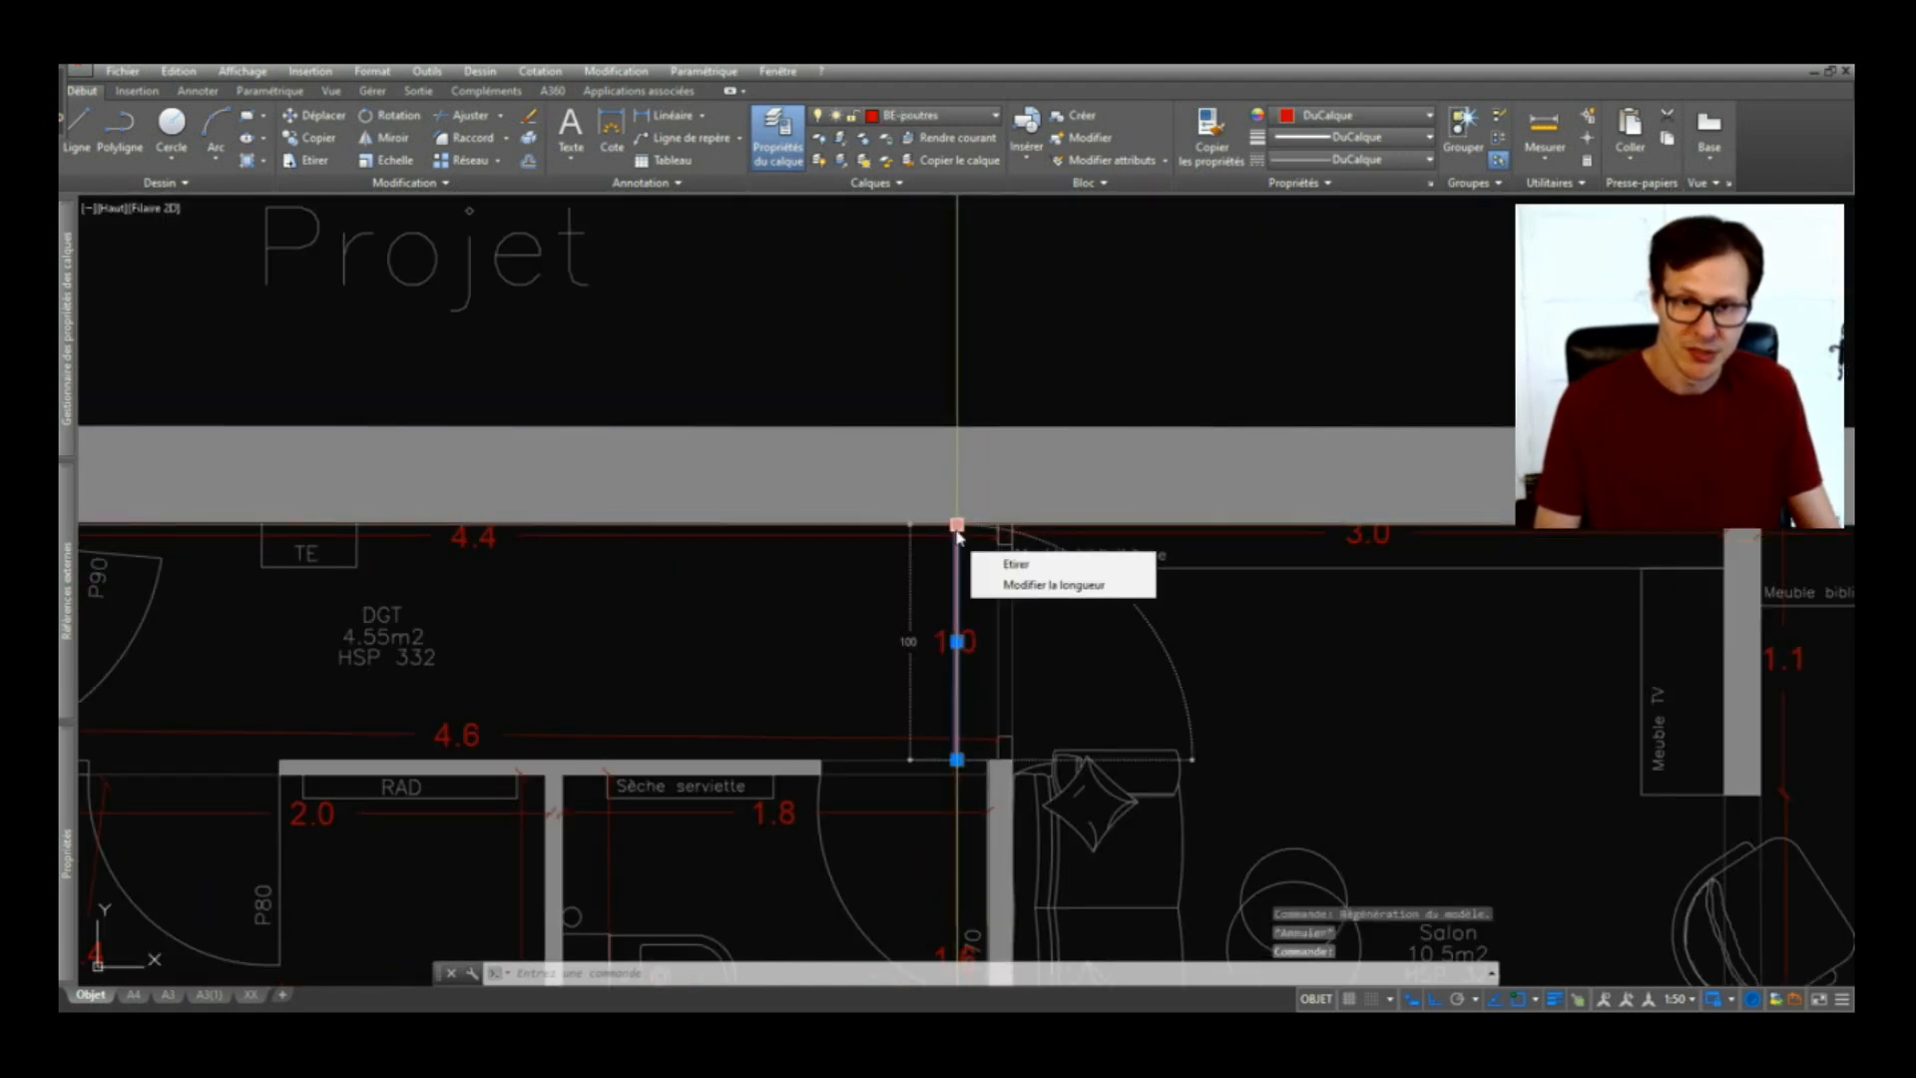
pyautogui.press('Delete')
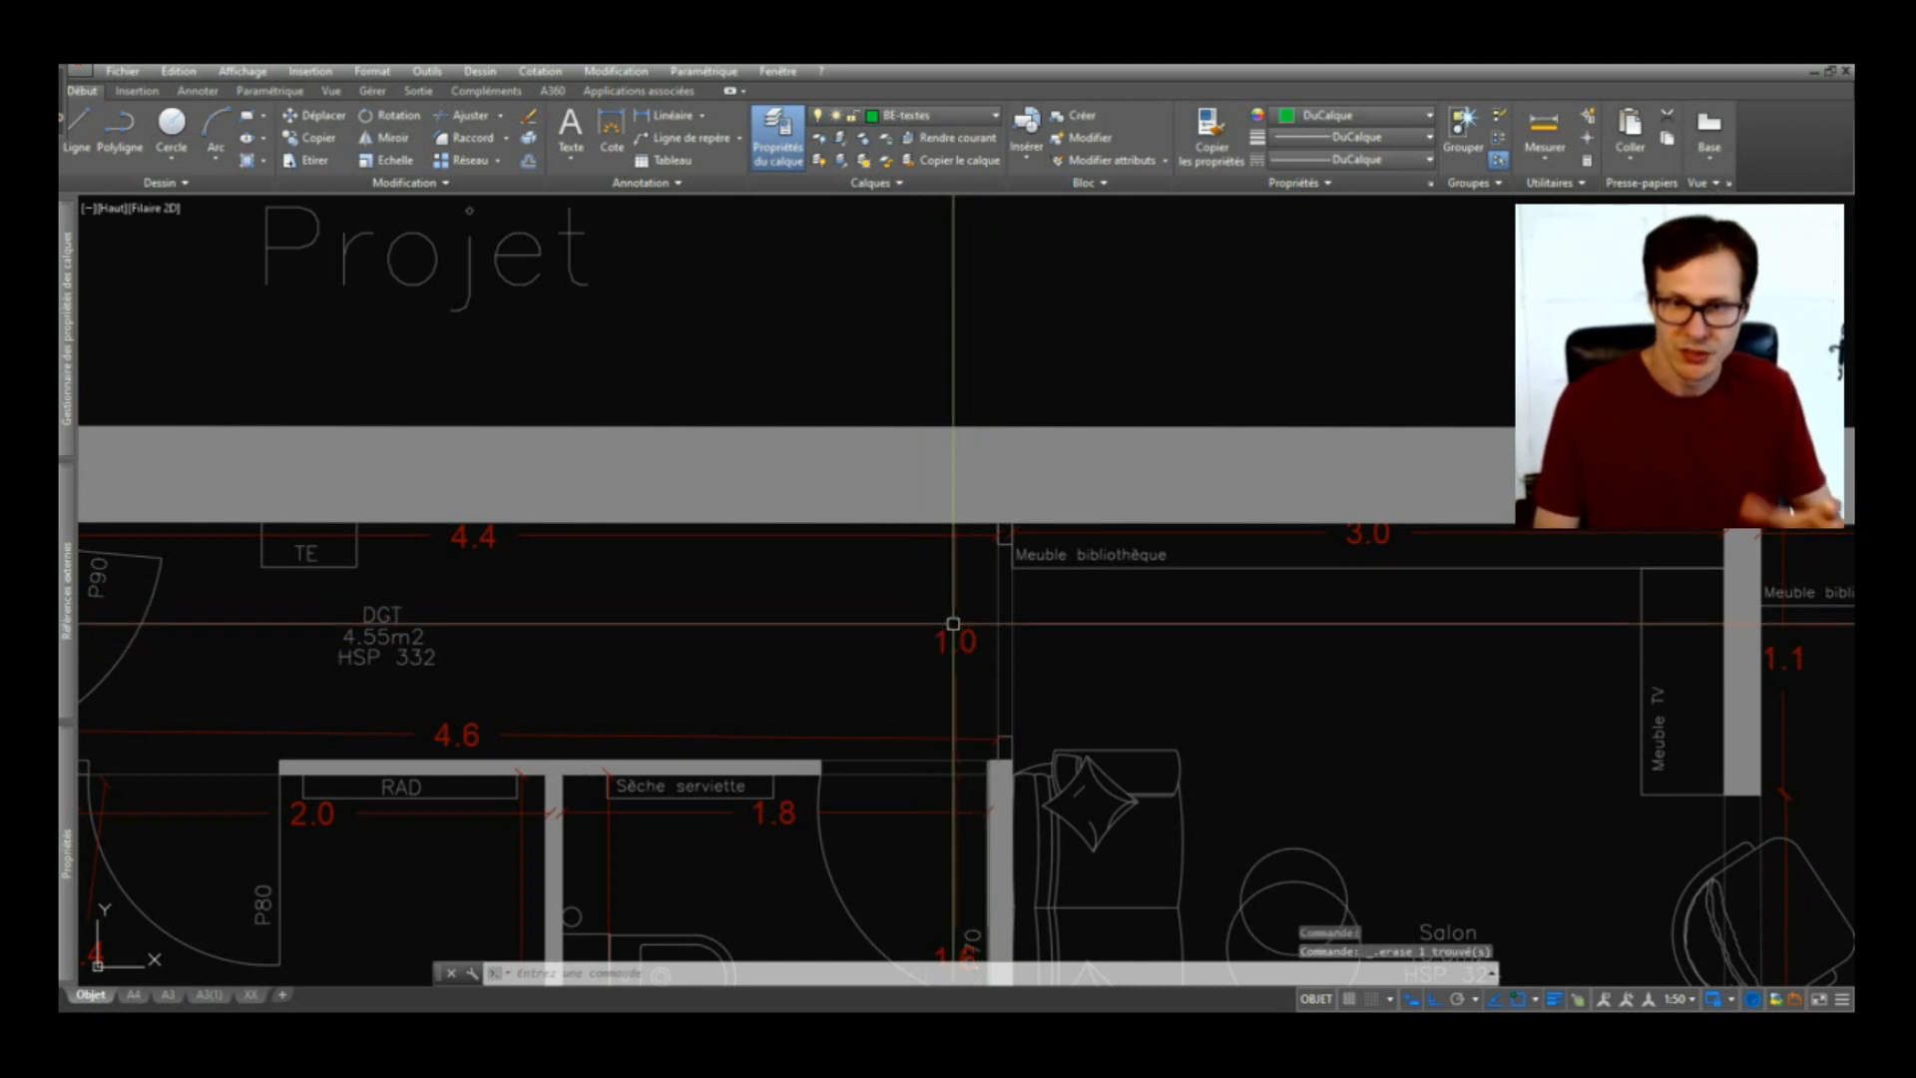
# Step: Undo the helper line's deletion, the reference scaling of the plans and the drawing of the line
pyautogui.scroll(-4, 896, 476)
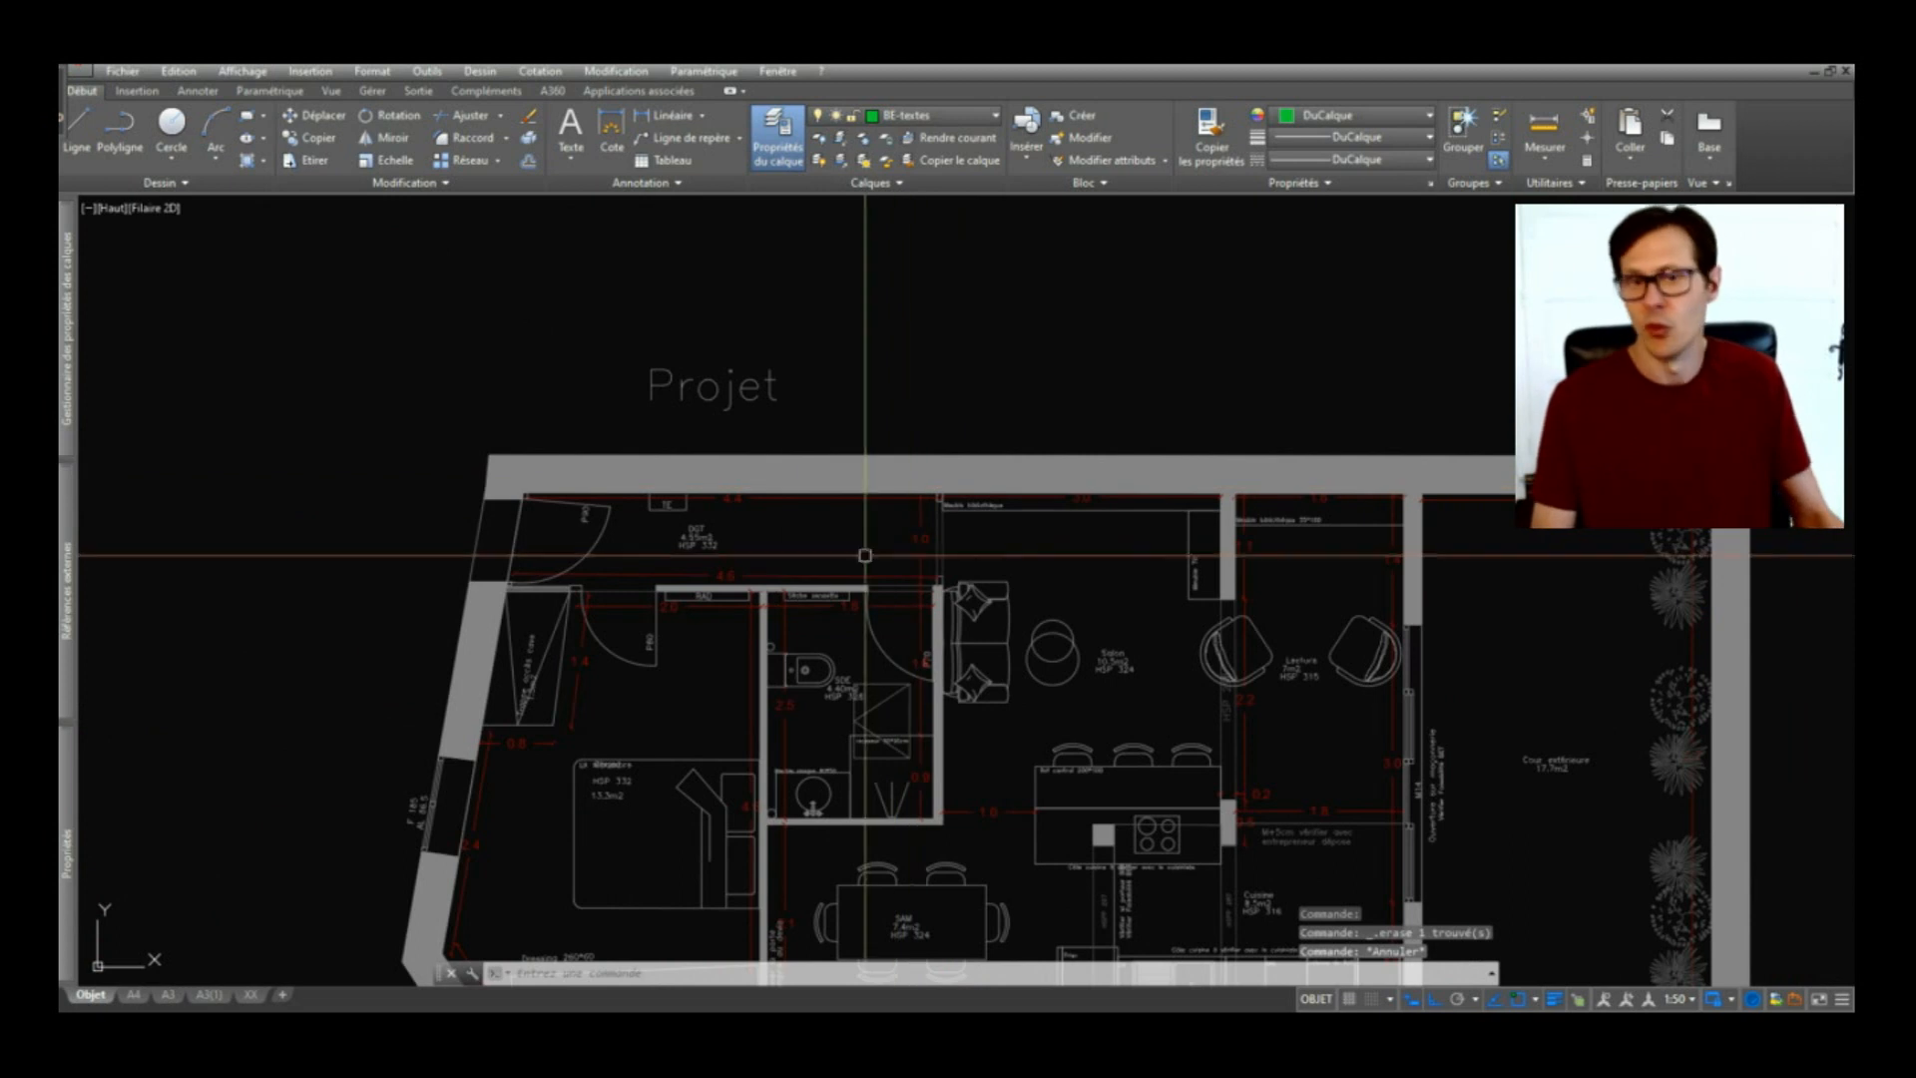
pyautogui.scroll(-5, 911, 551)
pyautogui.scroll(5, 855, 513)
pyautogui.scroll(-3, 1169, 486)
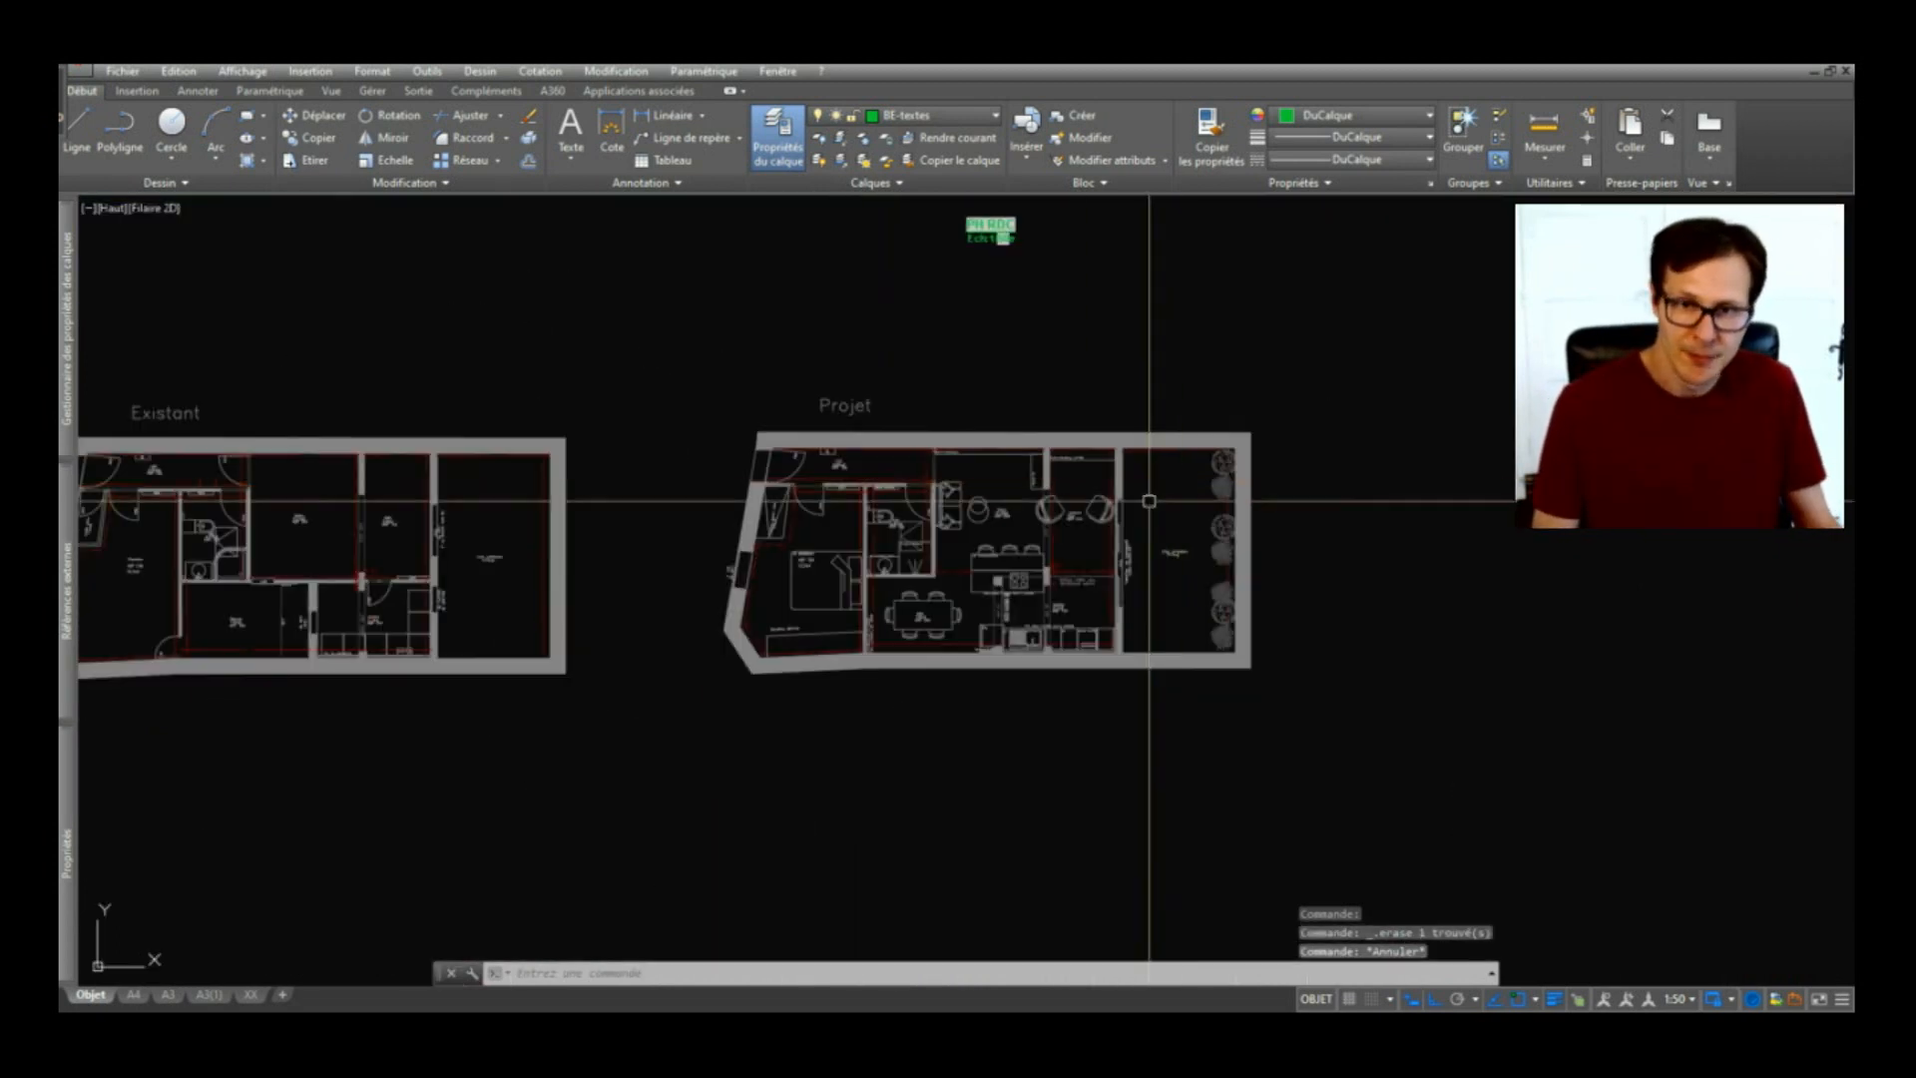
pyautogui.hotkey('ctrl', 'z')
pyautogui.hotkey('ctrl', 'z')
pyautogui.hotkey('ctrl', 'z')
pyautogui.hotkey('ctrl', 'z')
pyautogui.hotkey('ctrl', 'z')
pyautogui.hotkey('ctrl', 'z')
pyautogui.scroll(-4, 1016, 392)
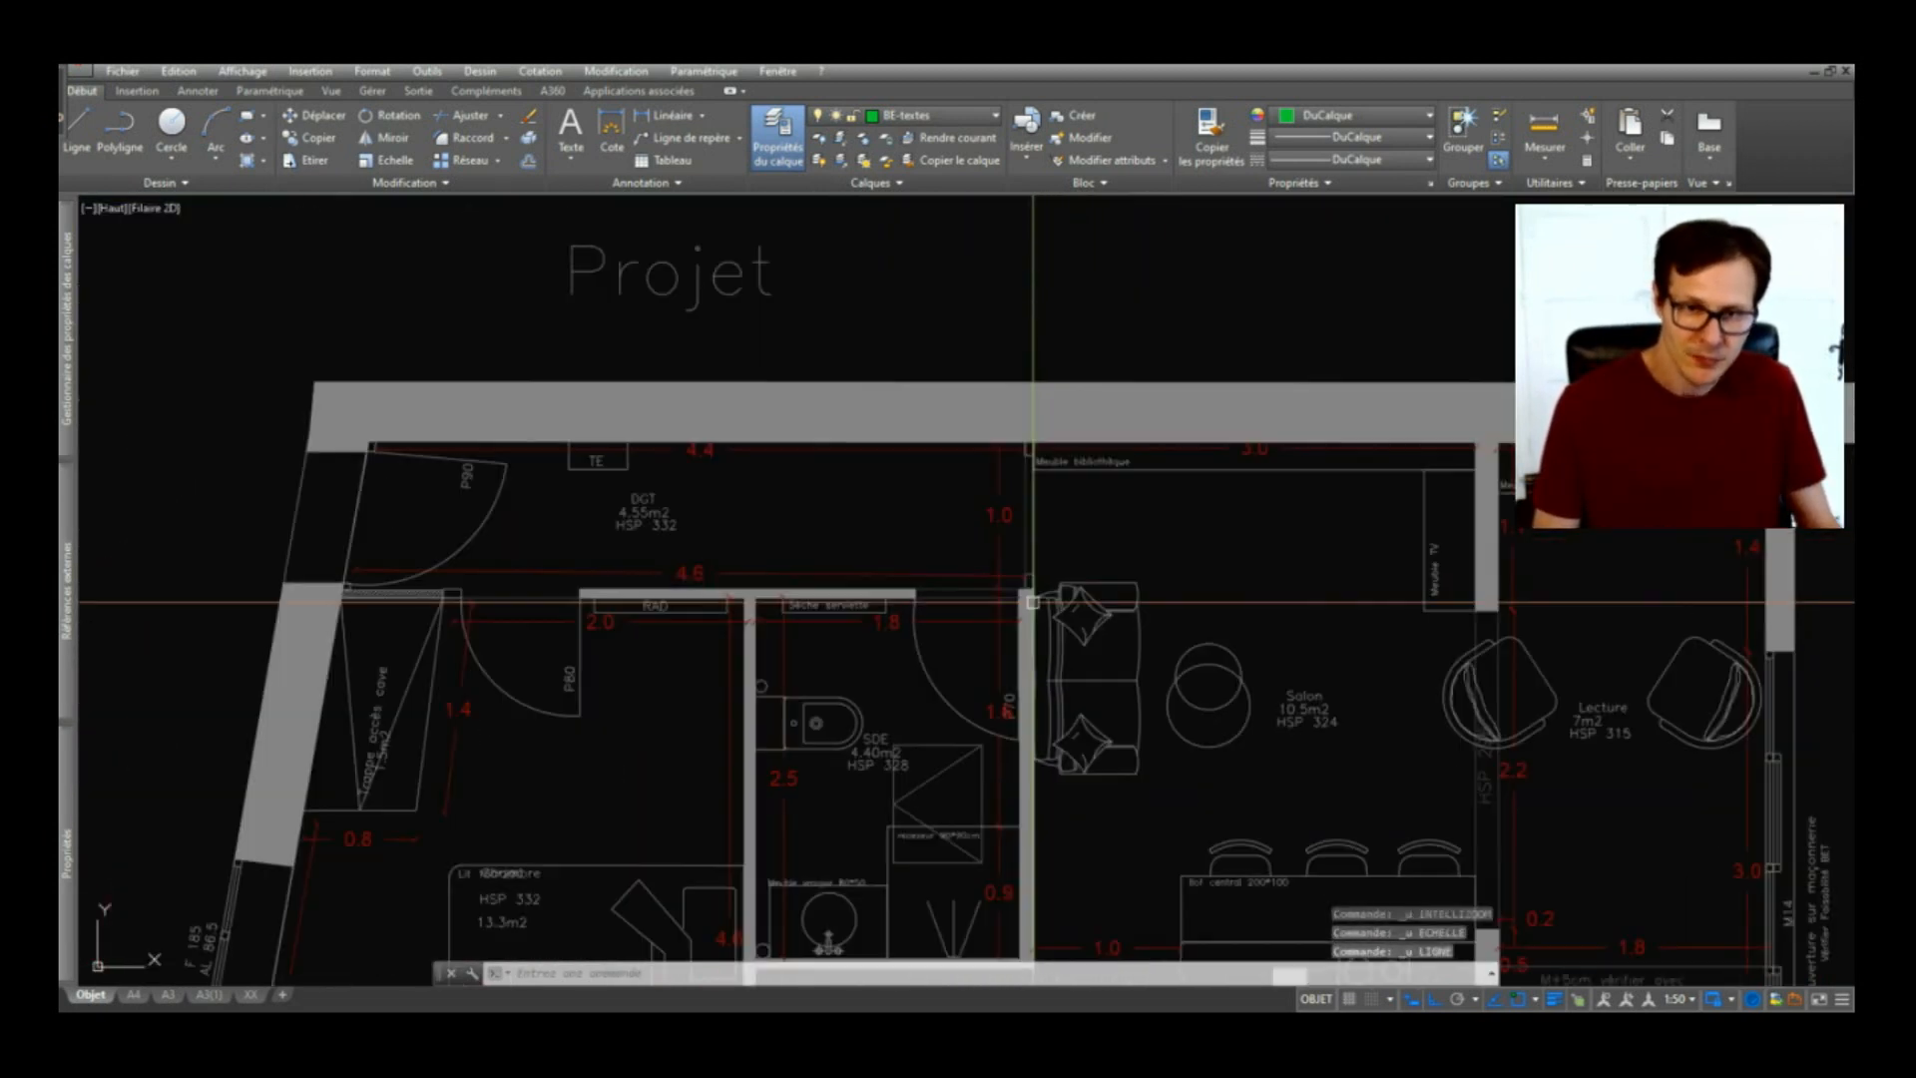
# Step: Check the attached plans' layer in their properties and lock that layer, XREF-DWG Rue BerruerBE-xrefs
pyautogui.scroll(-6, 1023, 554)
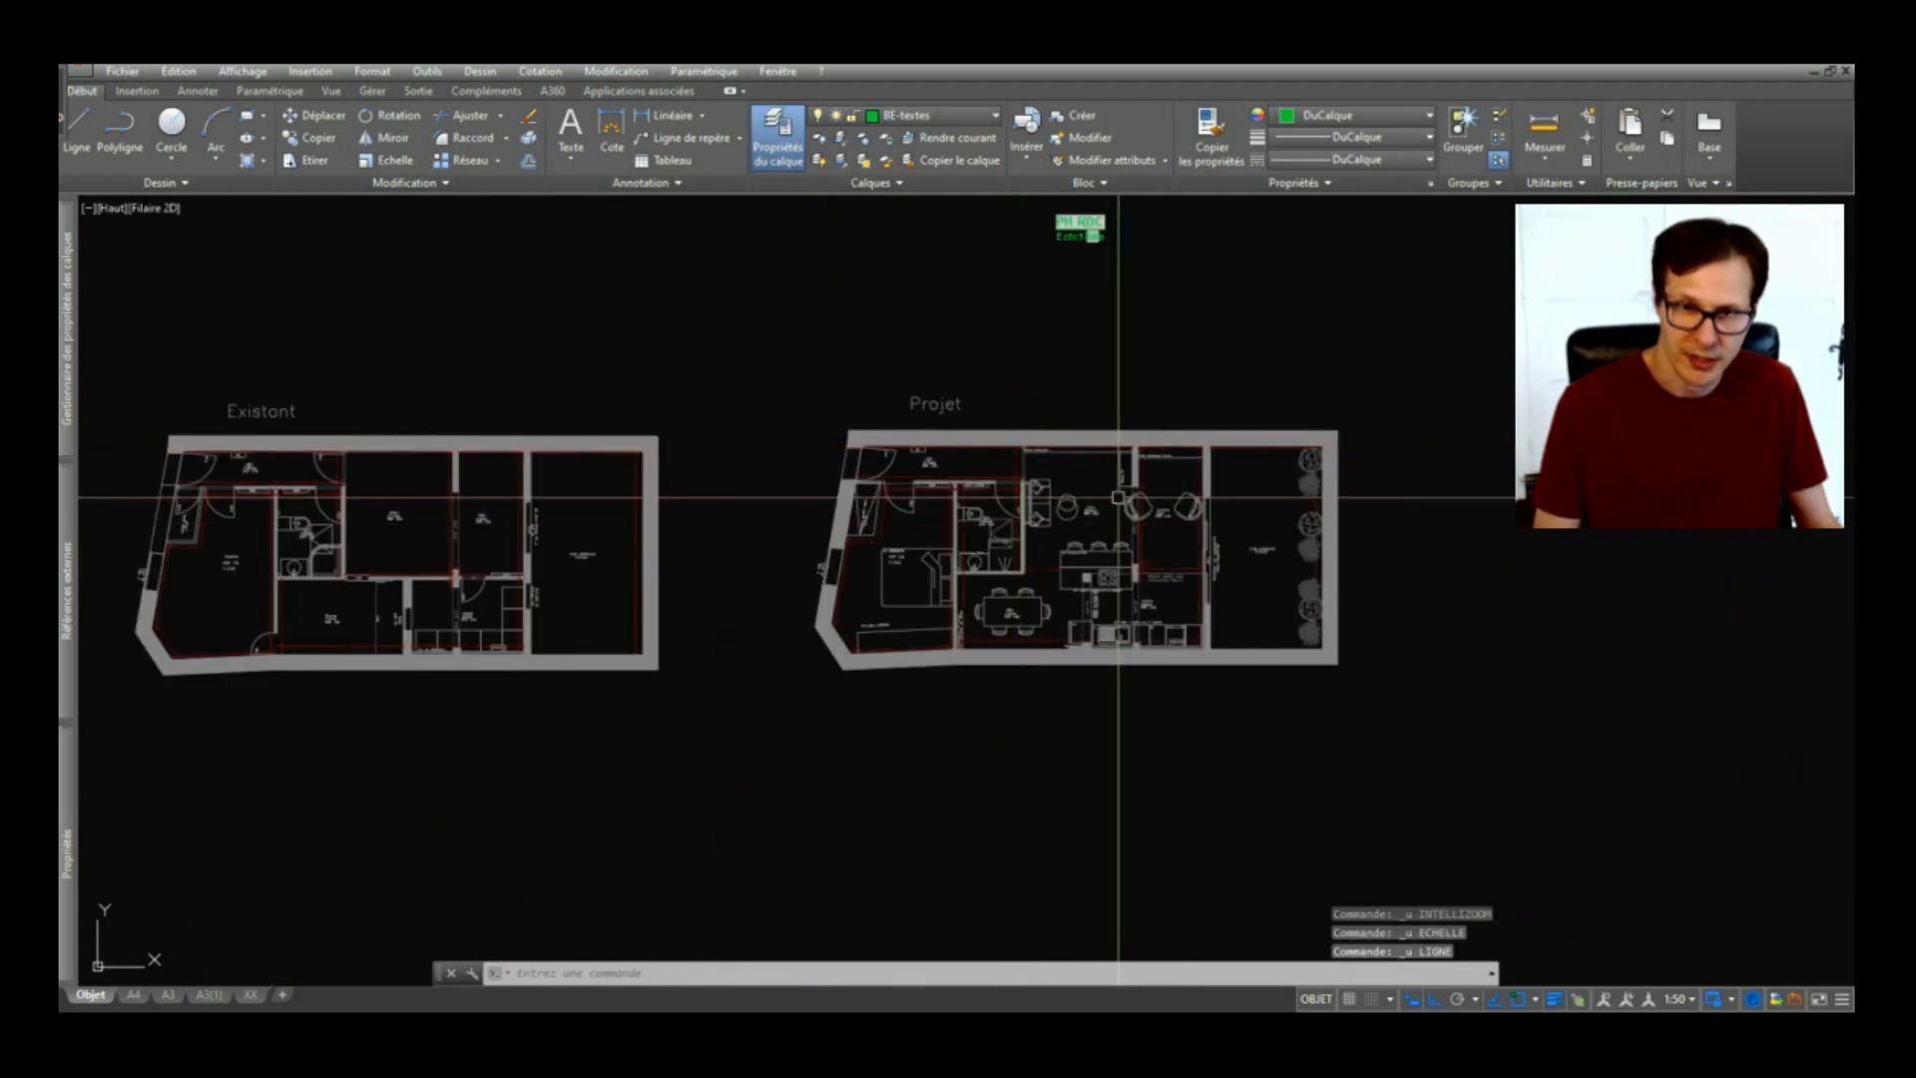
pyautogui.scroll(3, 1028, 615)
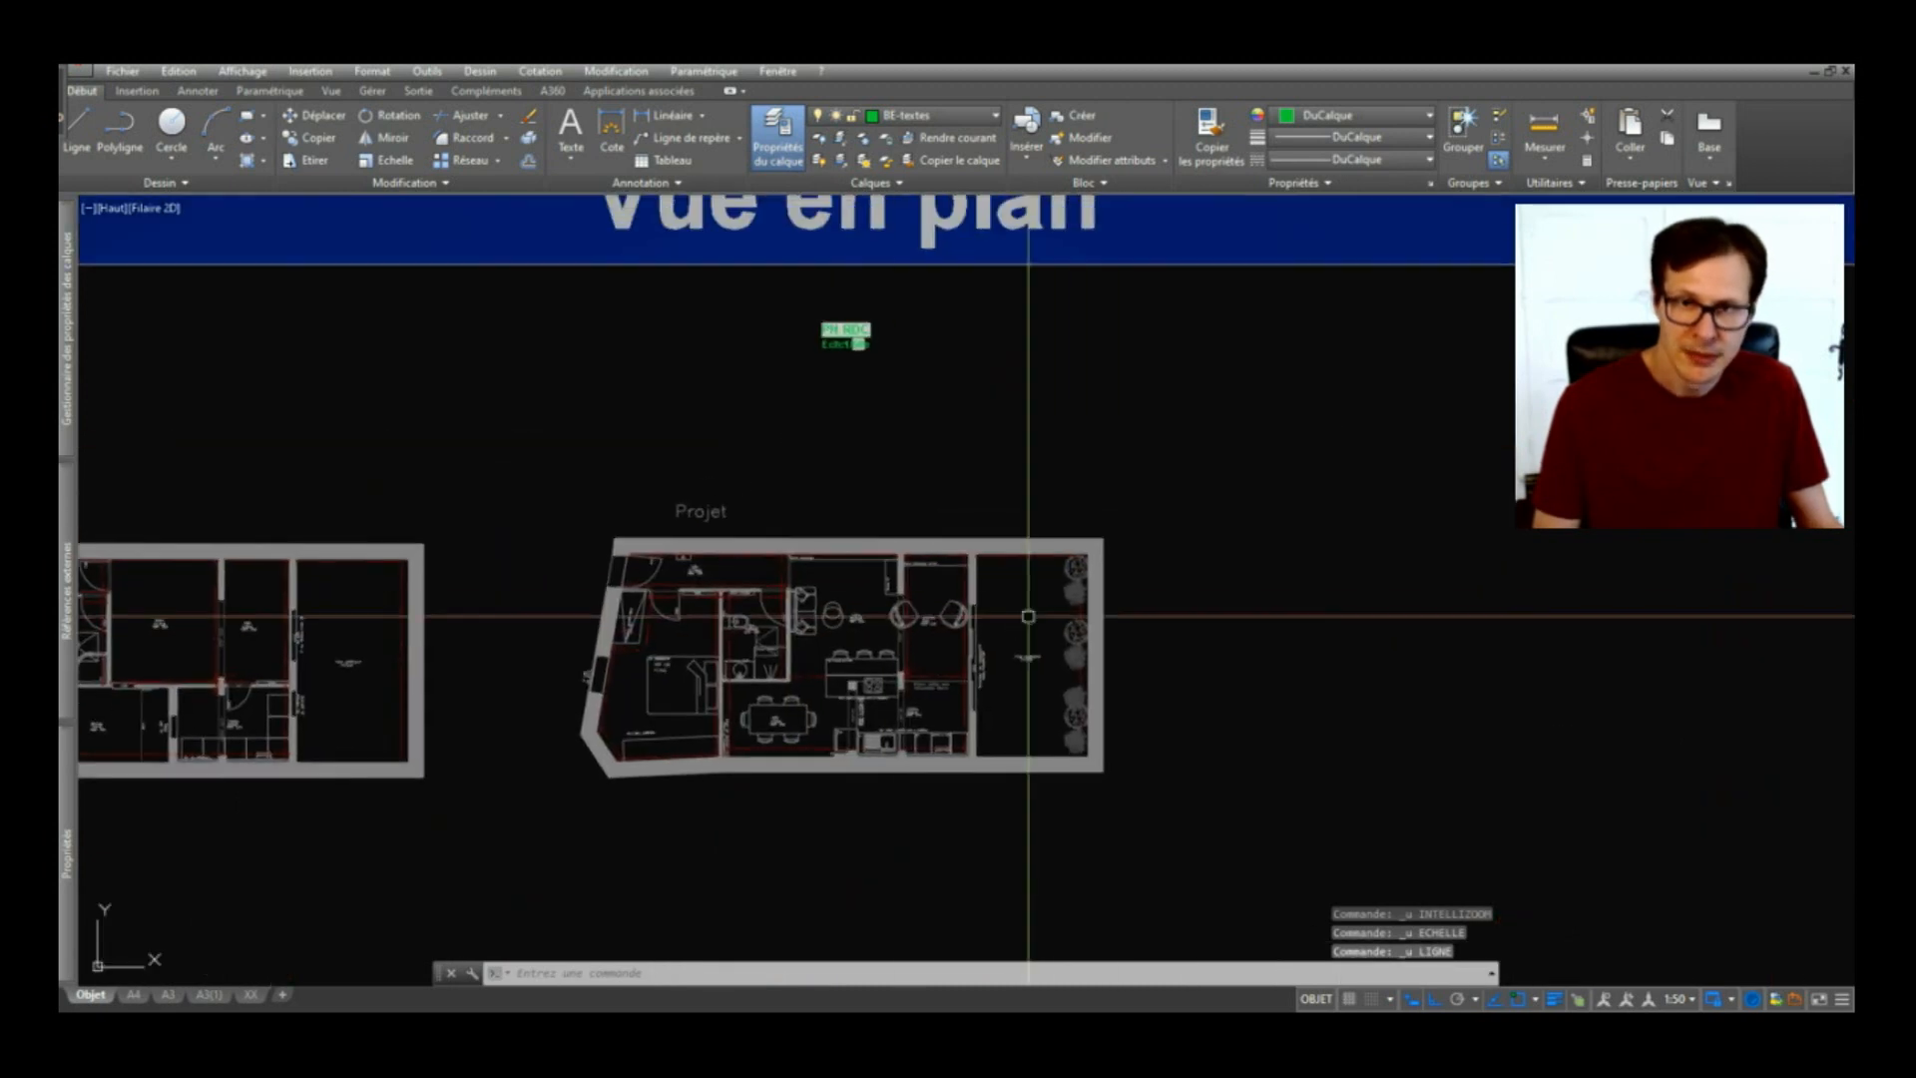
pyautogui.click(864, 542)
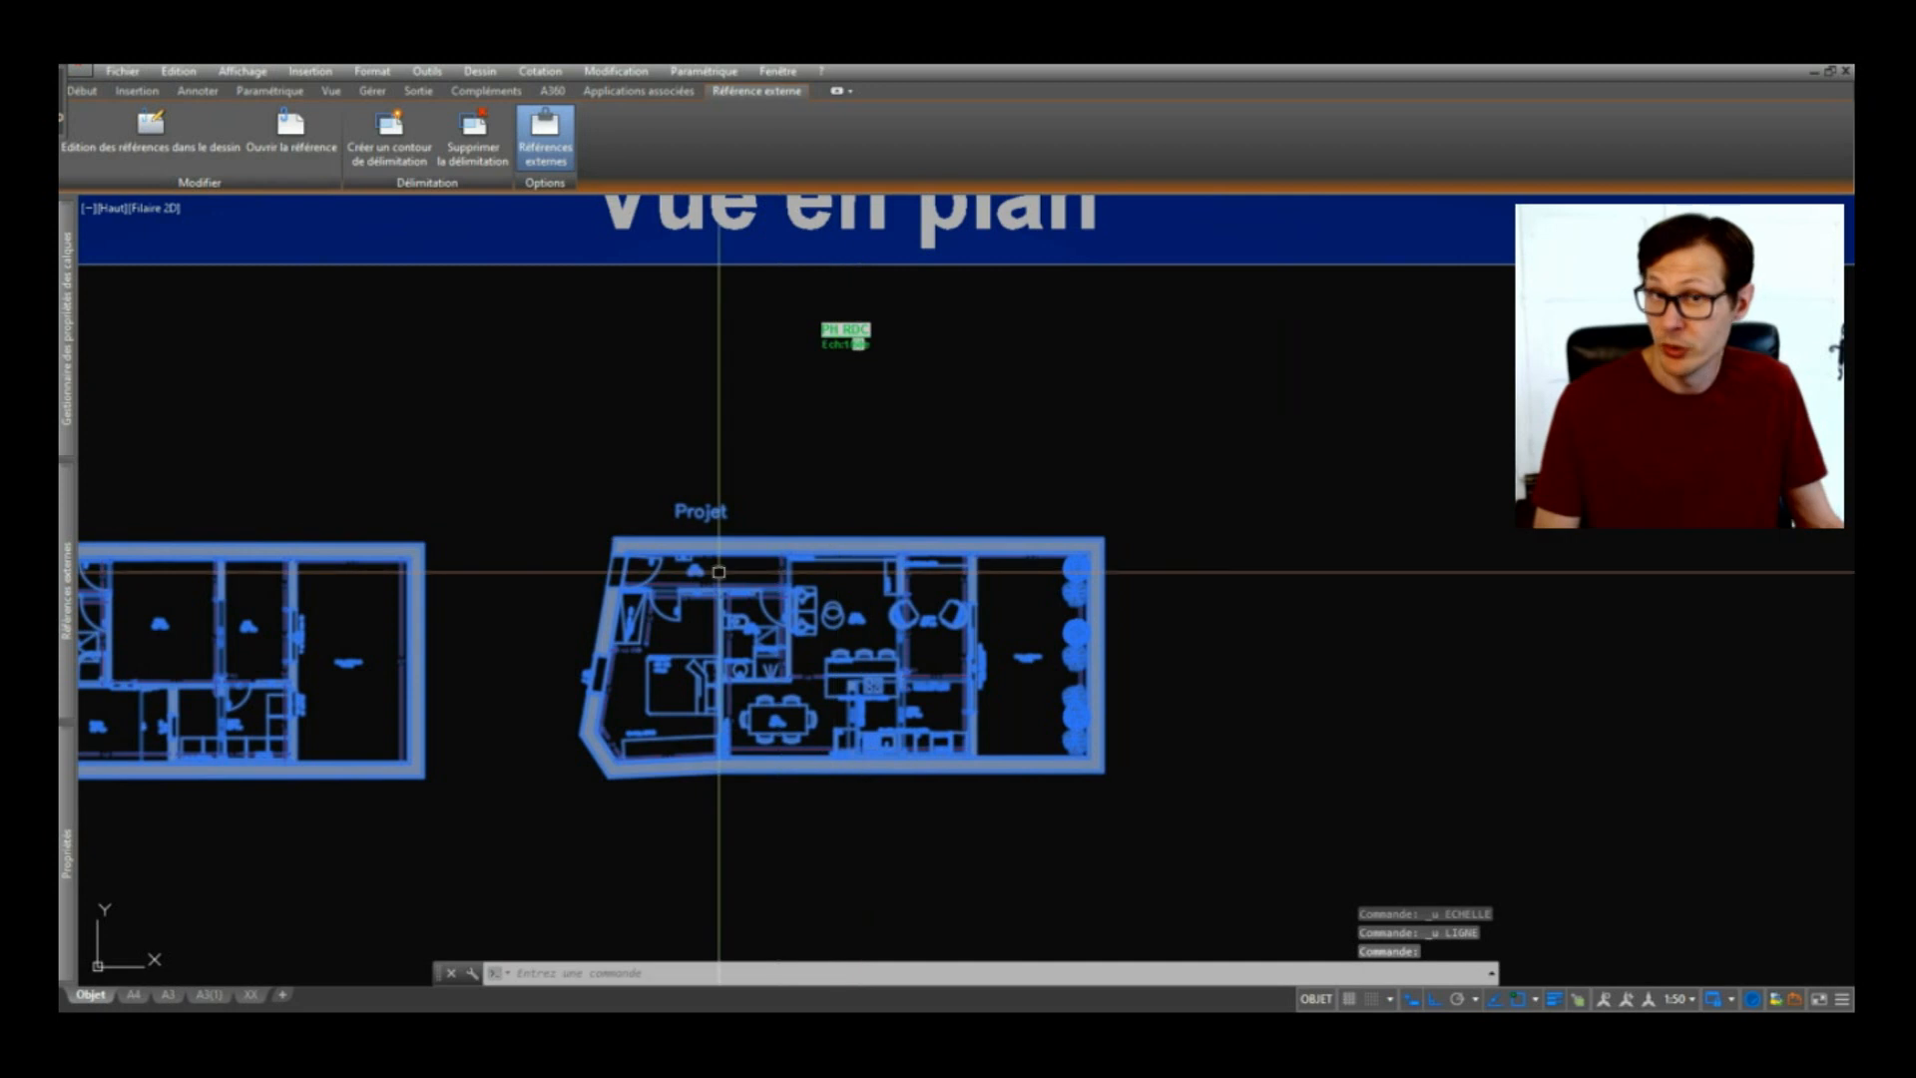
pyautogui.moveTo(66, 836)
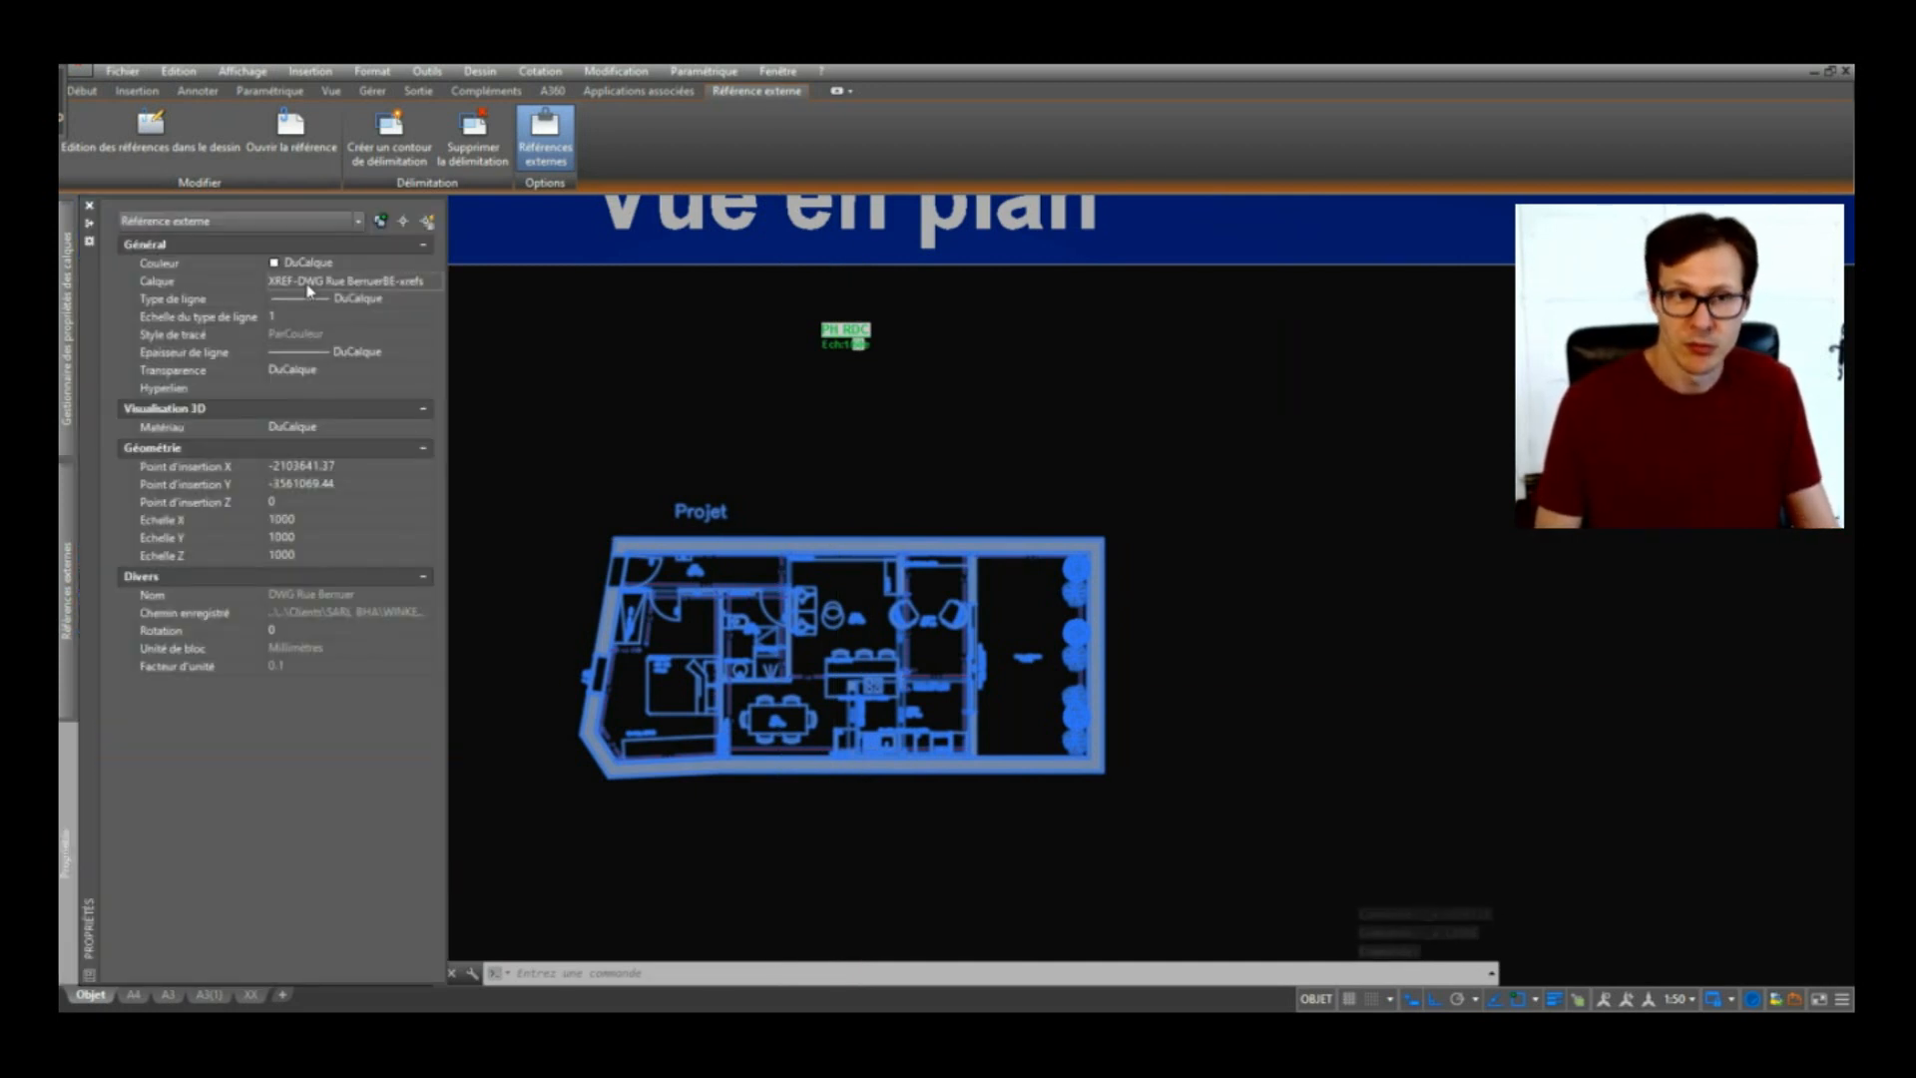
pyautogui.press('Escape')
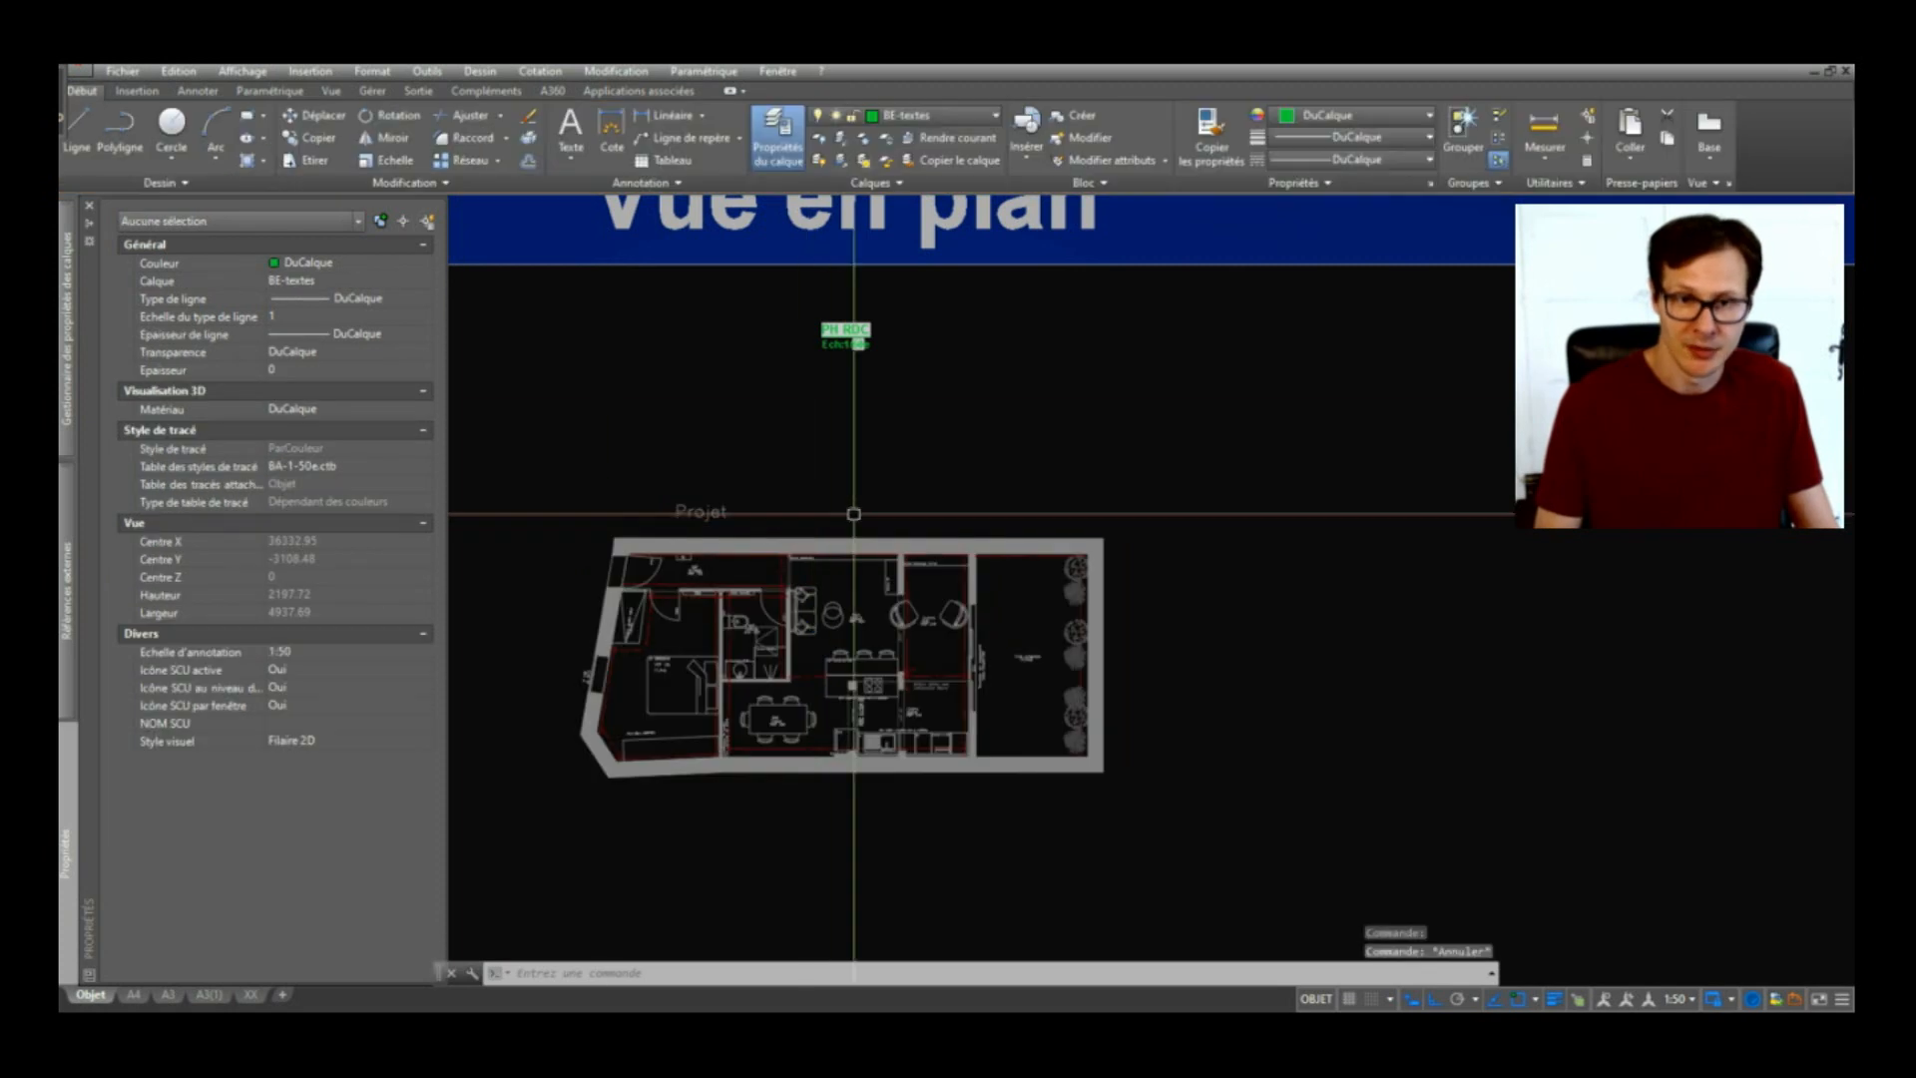
pyautogui.press('space')
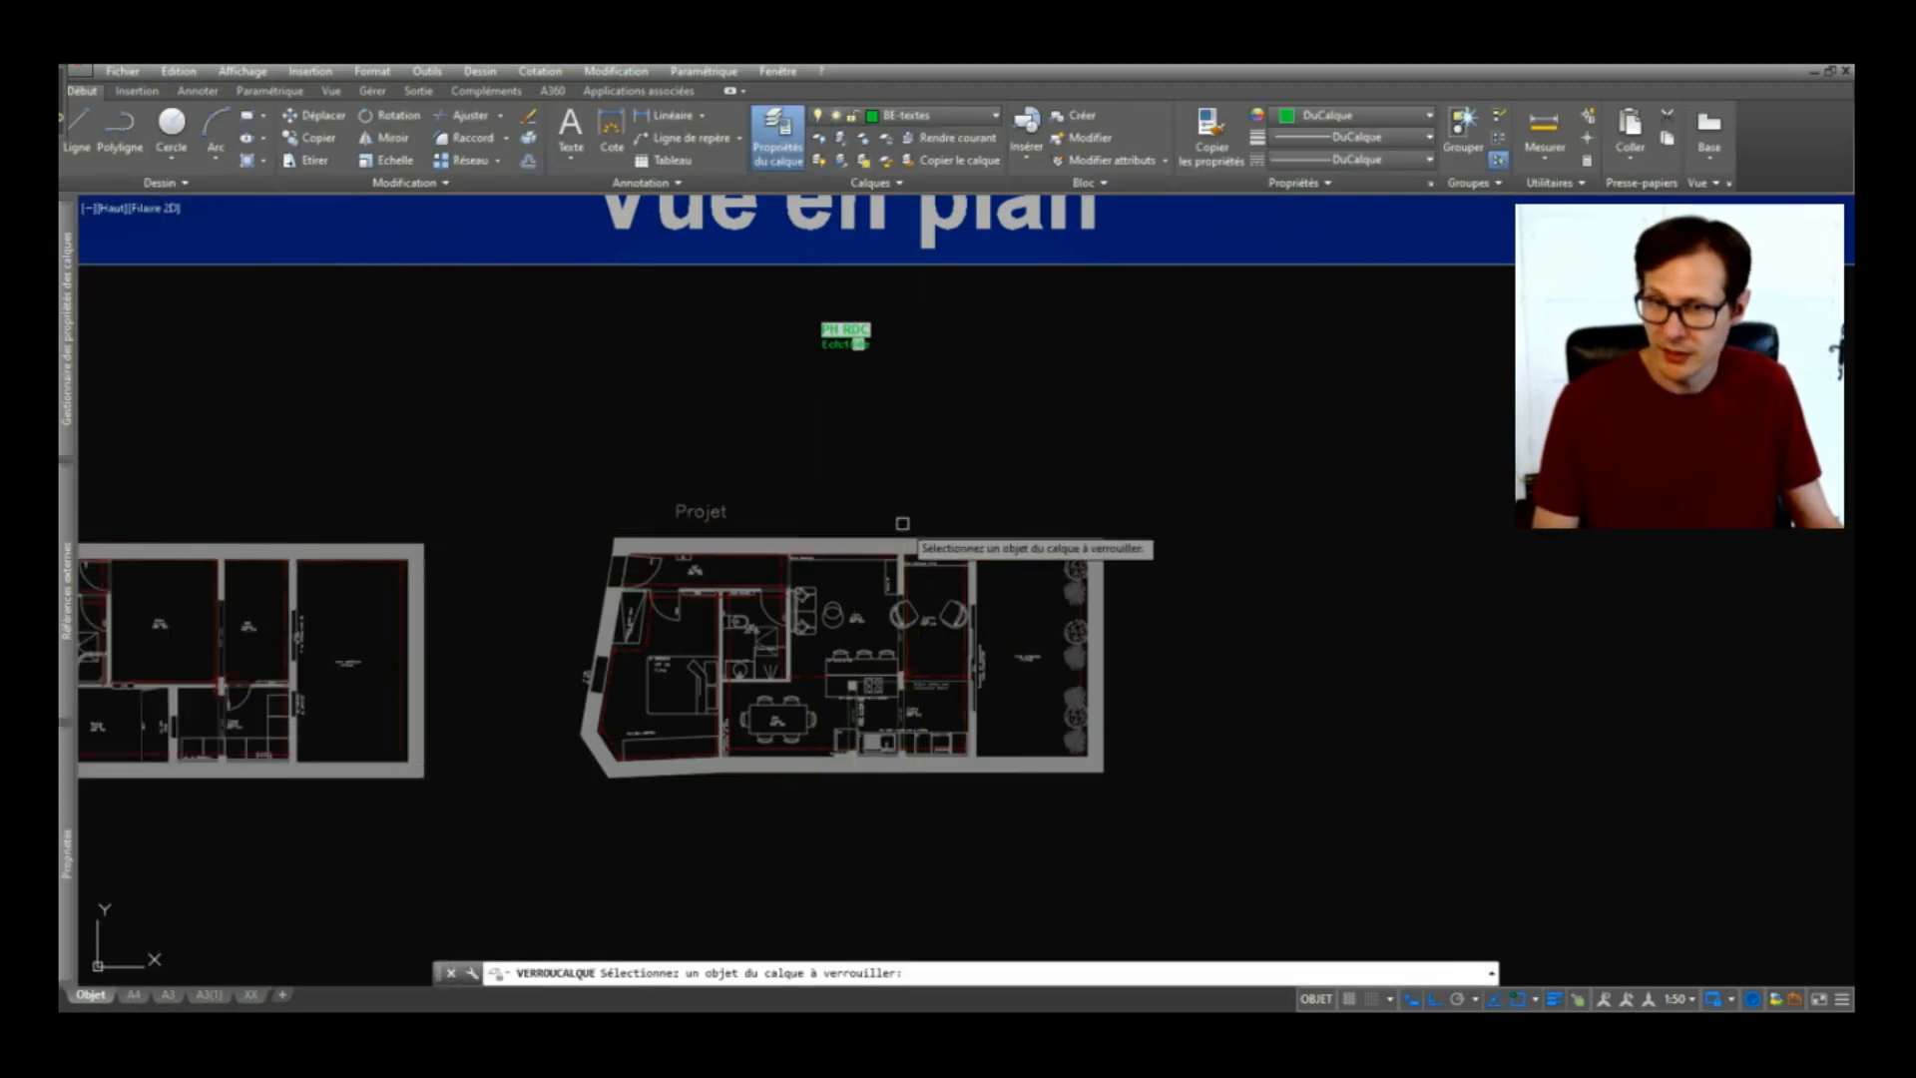
pyautogui.click(878, 556)
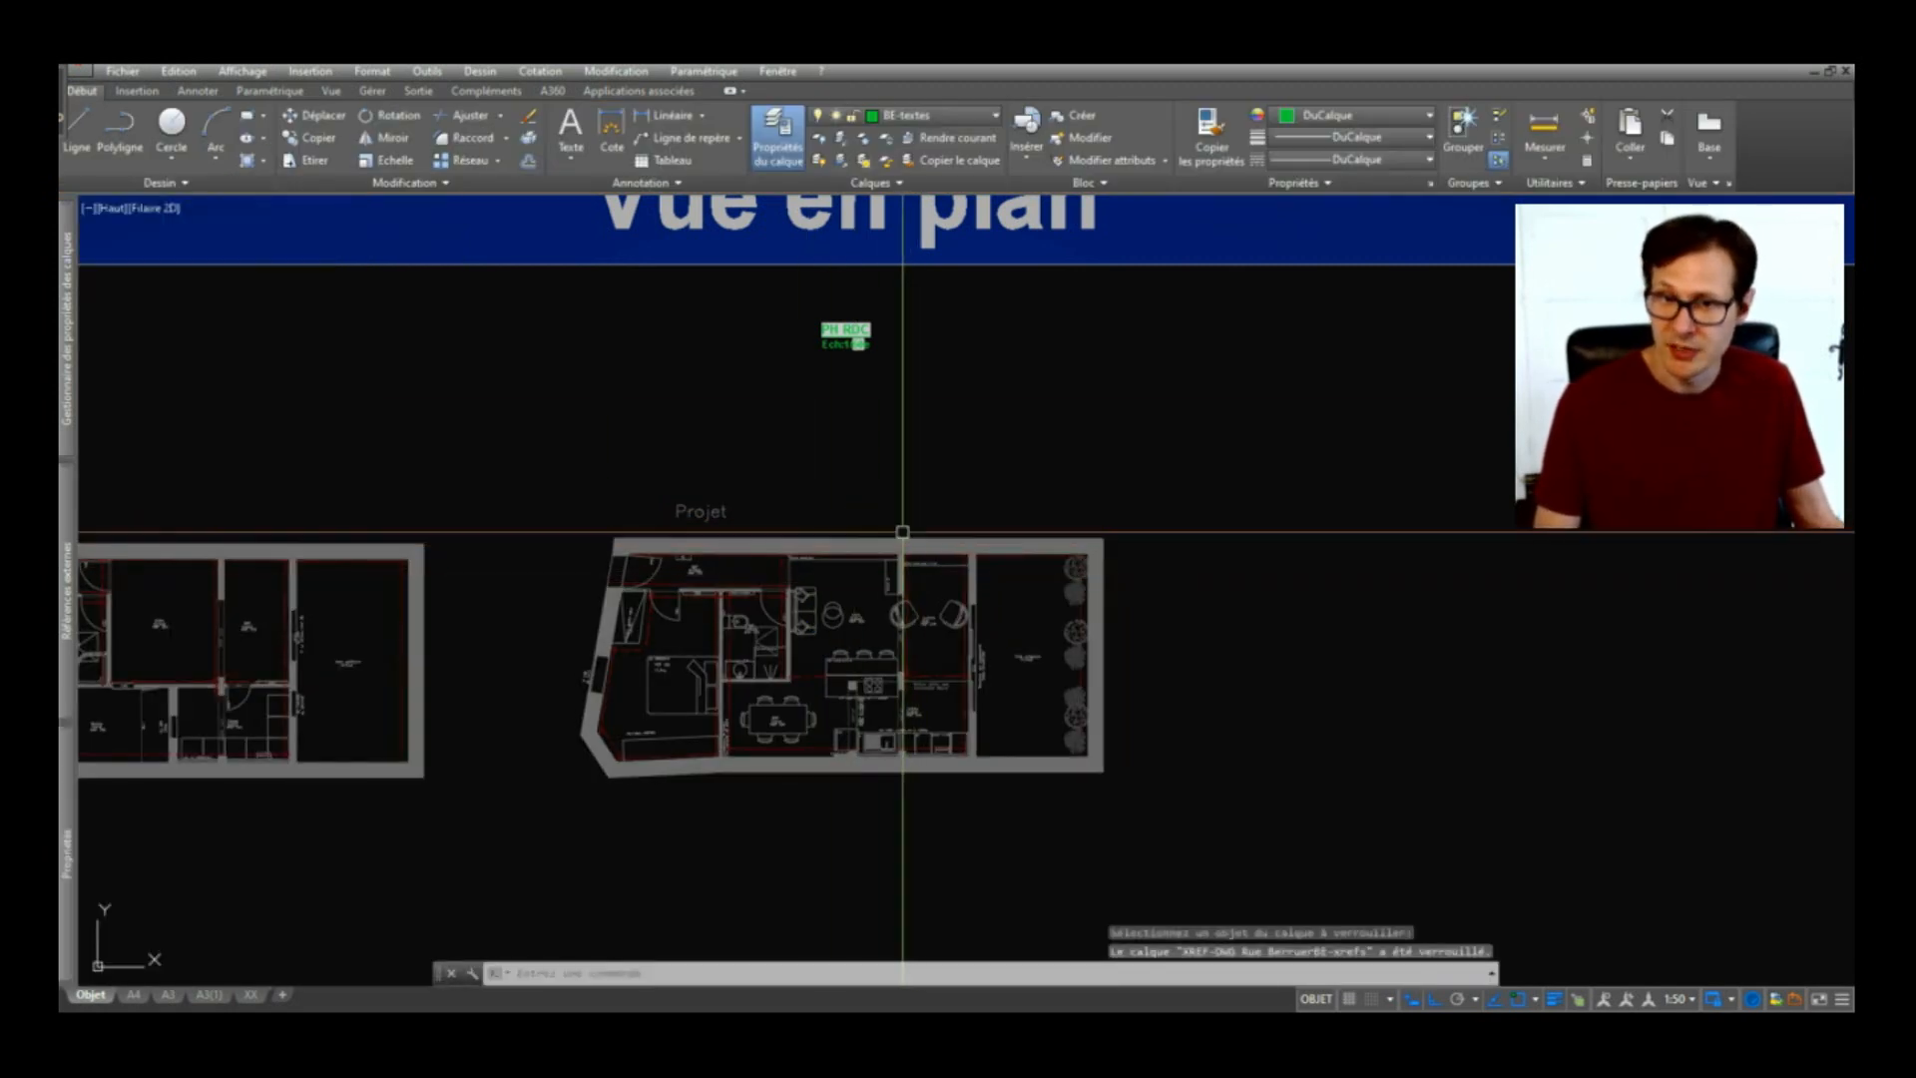
# Step: Try to erase the attached plans on the locked layer
pyautogui.click(869, 561)
pyautogui.press('Delete')
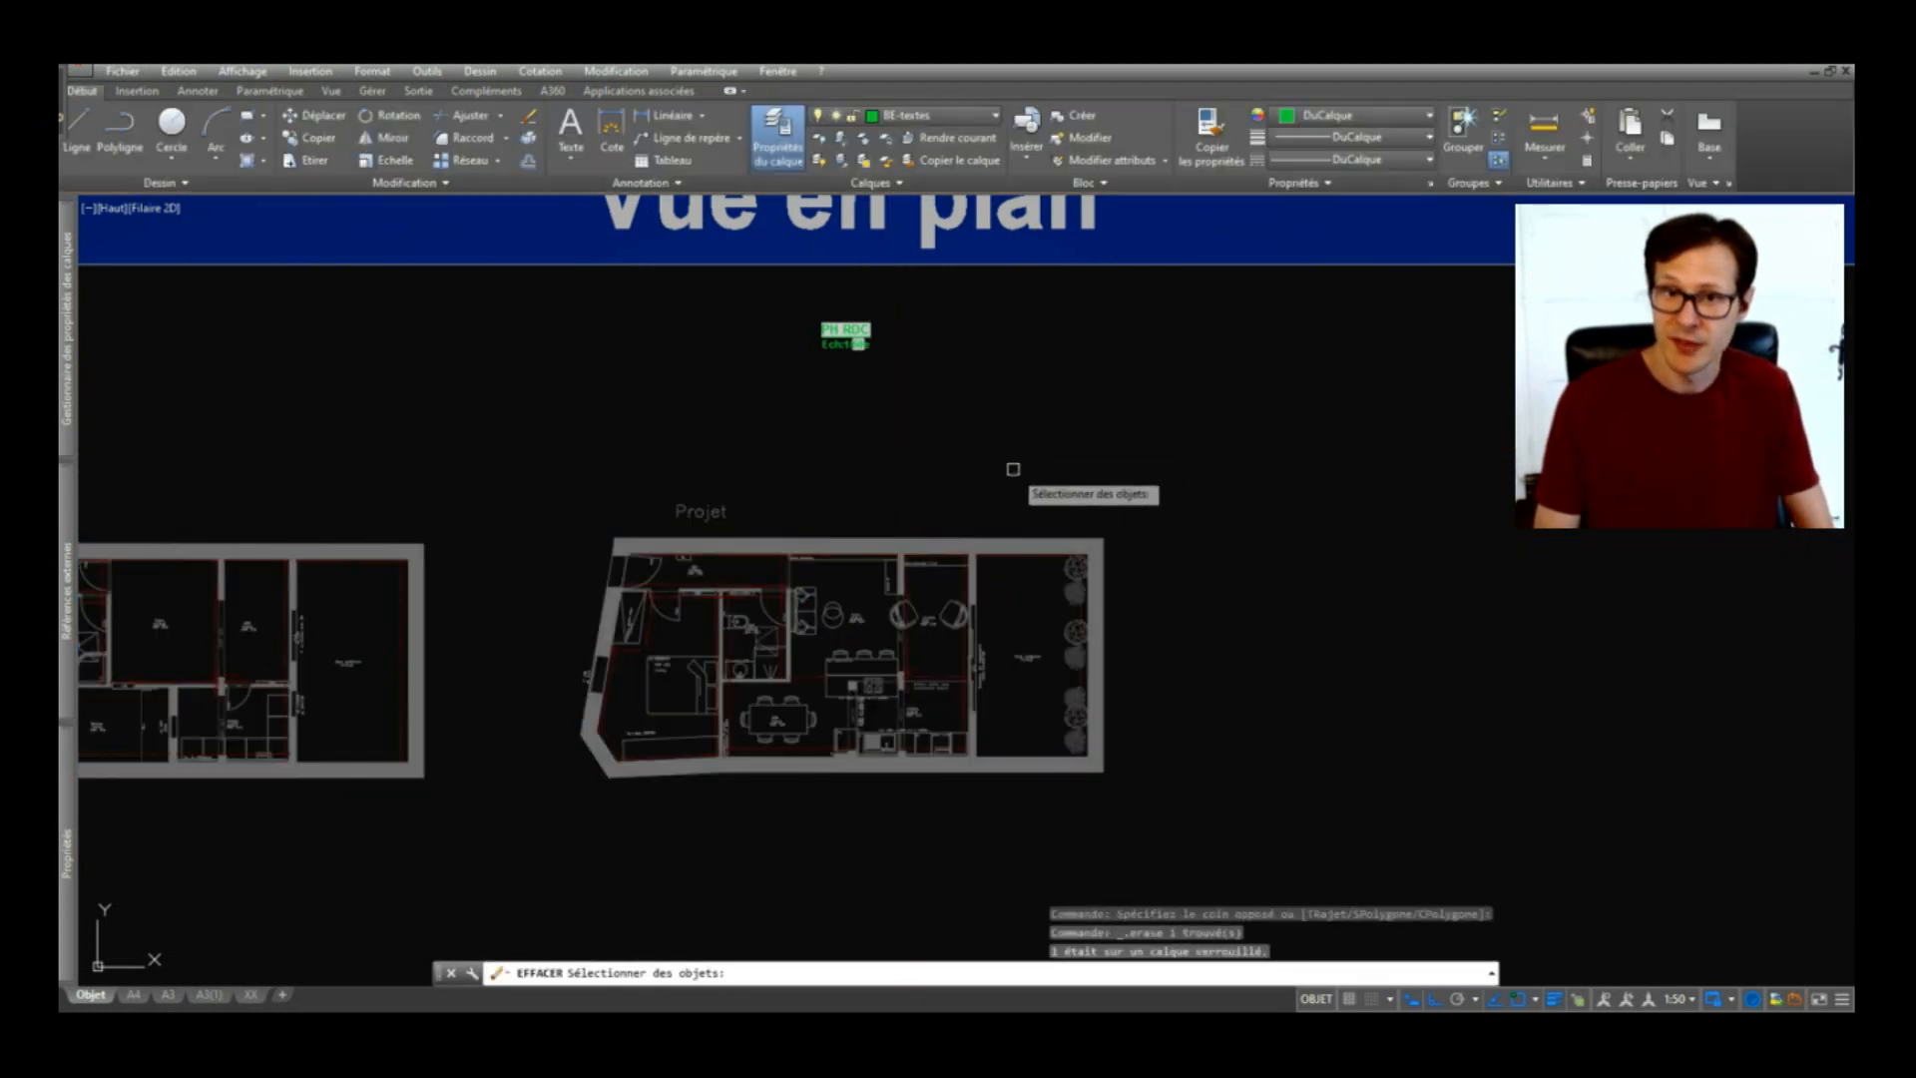
pyautogui.press('Escape')
# Step: Try to move the attached plans on the locked layer
pyautogui.click(1146, 502)
pyautogui.click(1058, 574)
pyautogui.write('d')
pyautogui.press('space')
pyautogui.click(1182, 543)
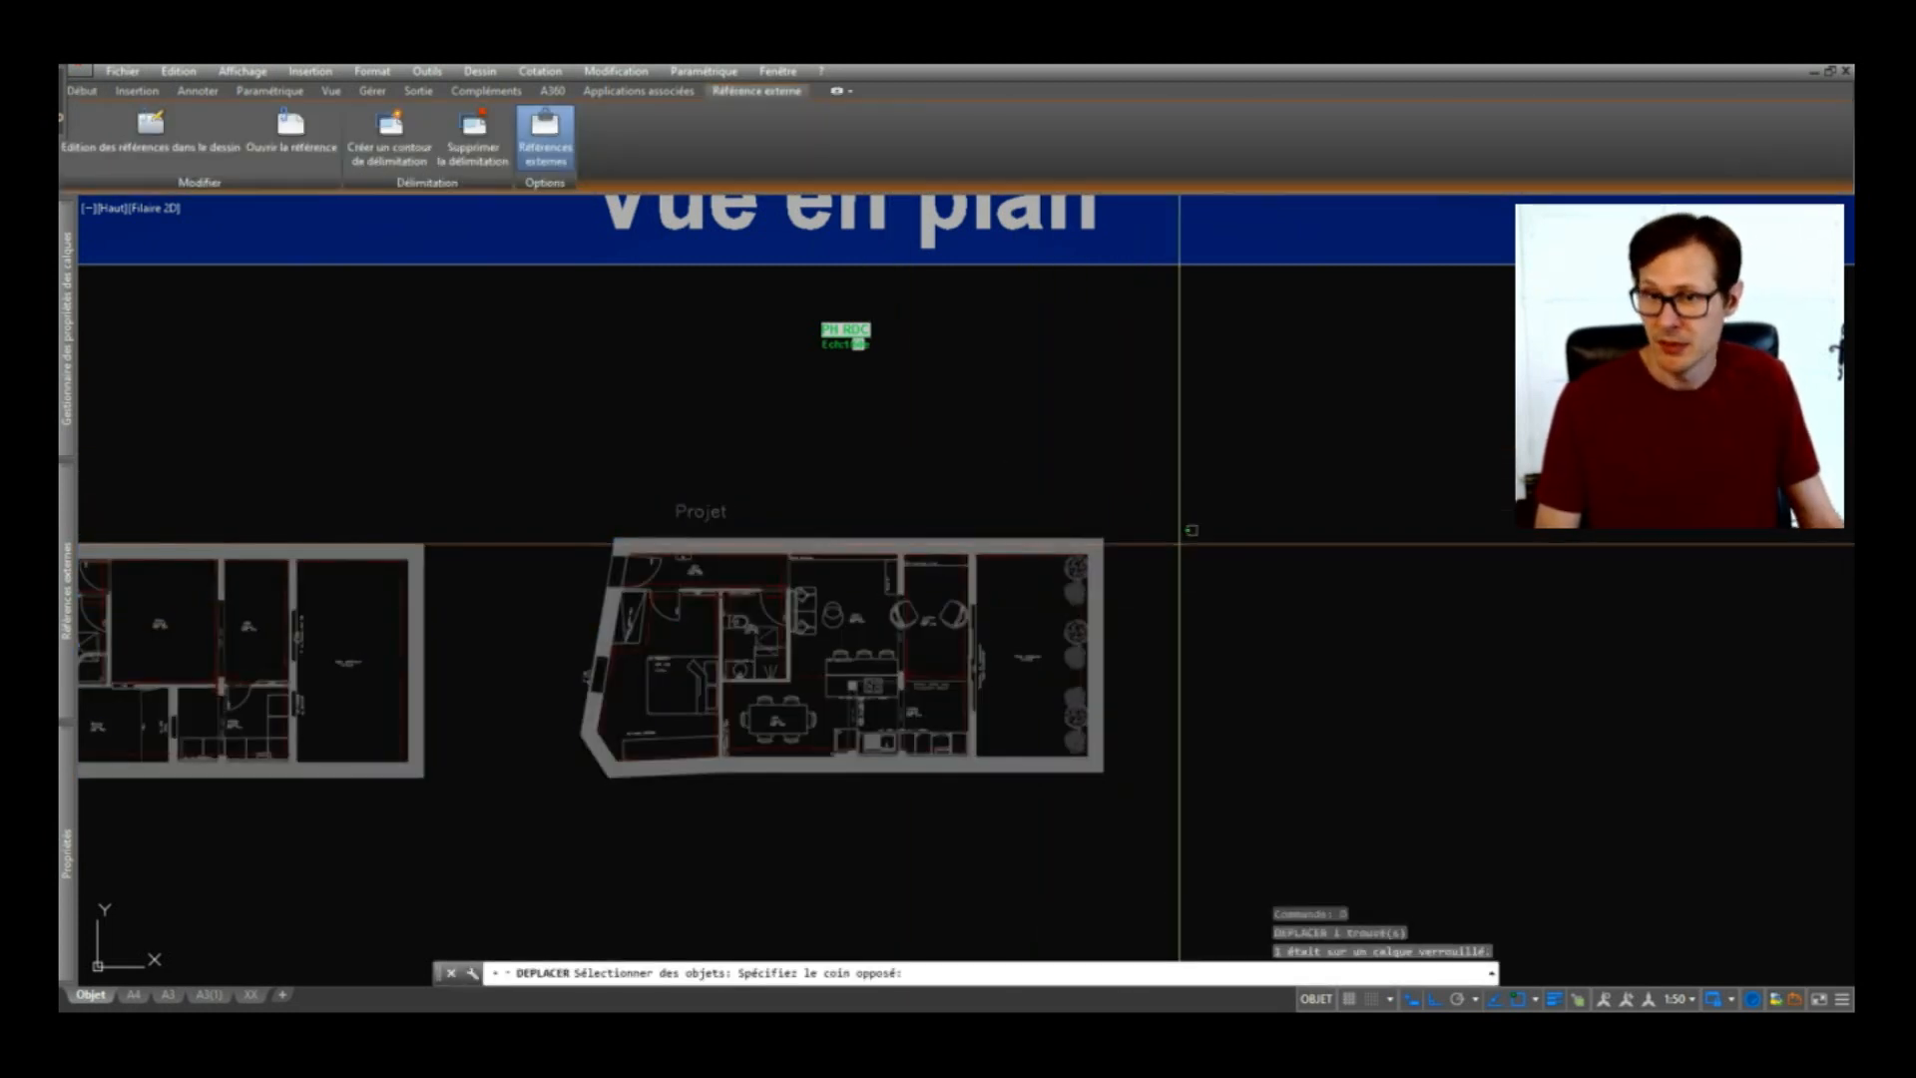
pyautogui.click(1181, 445)
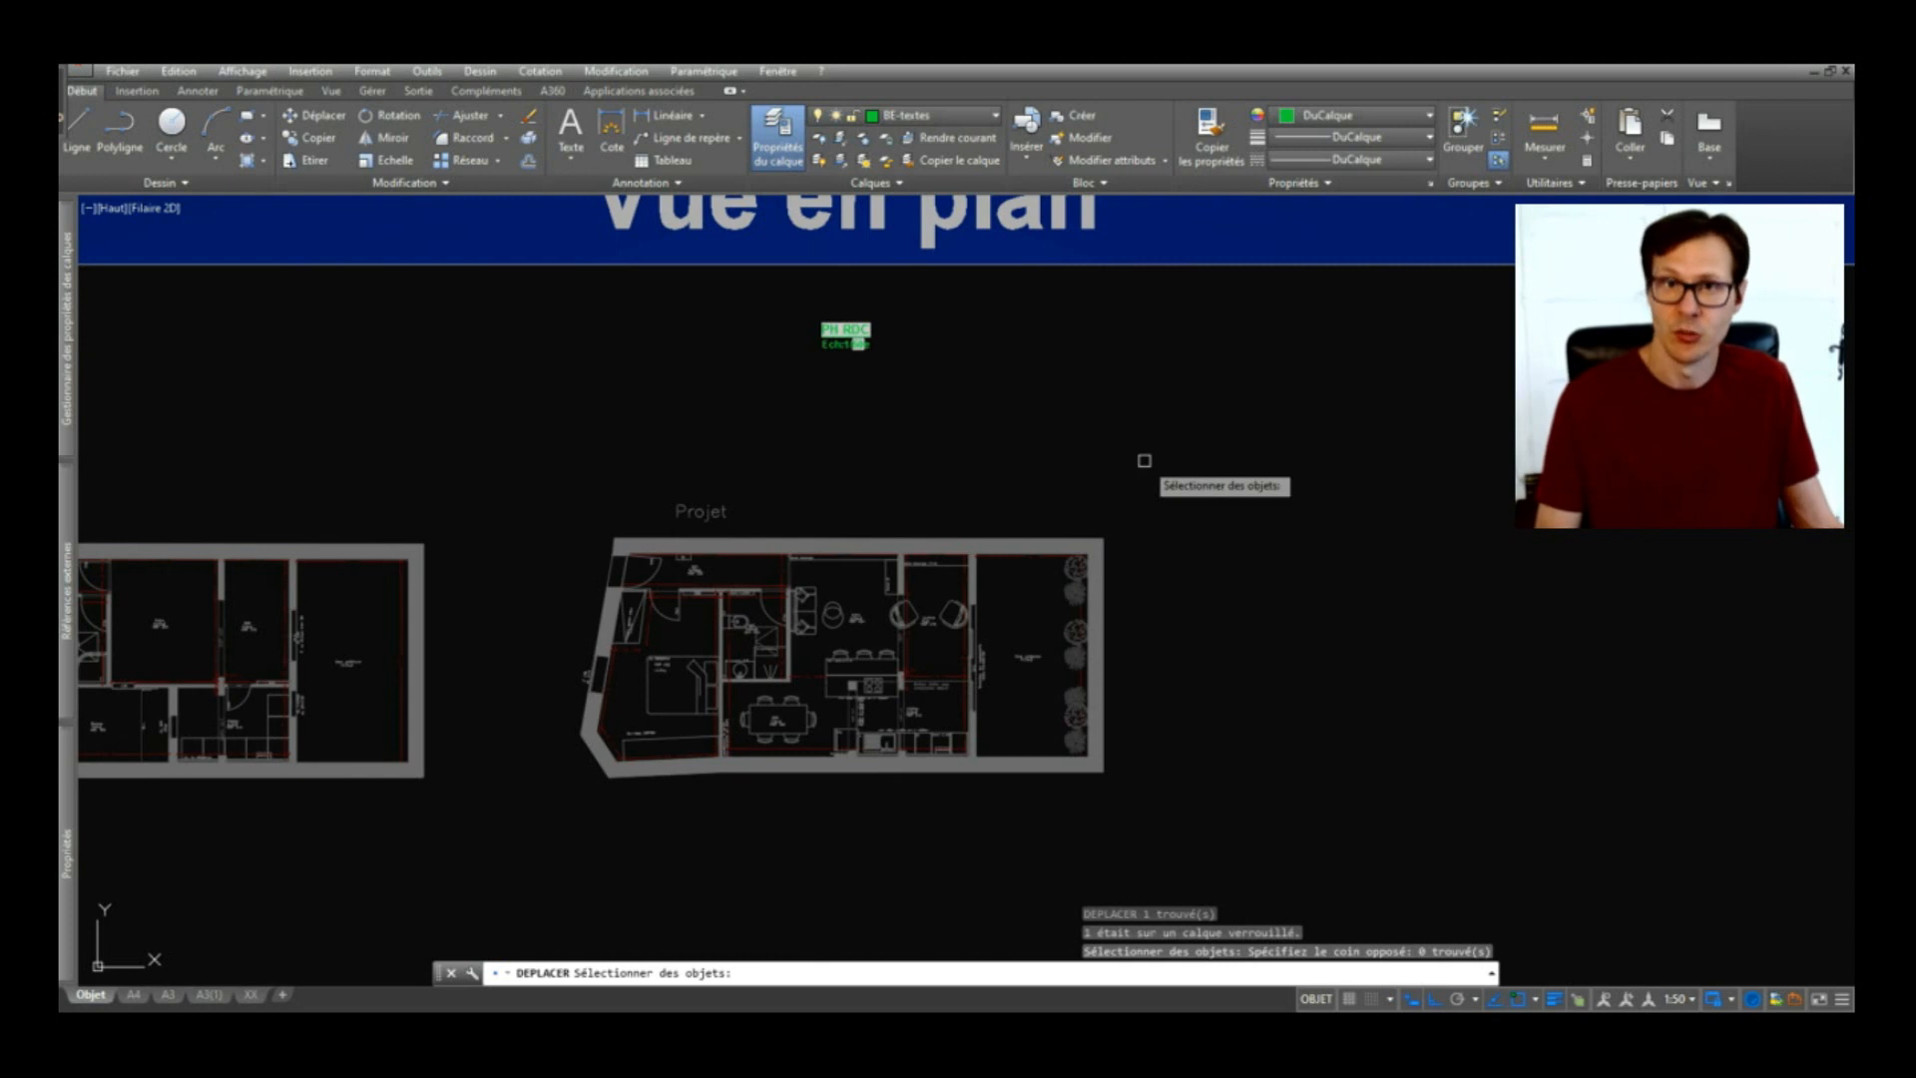
pyautogui.press('Escape')
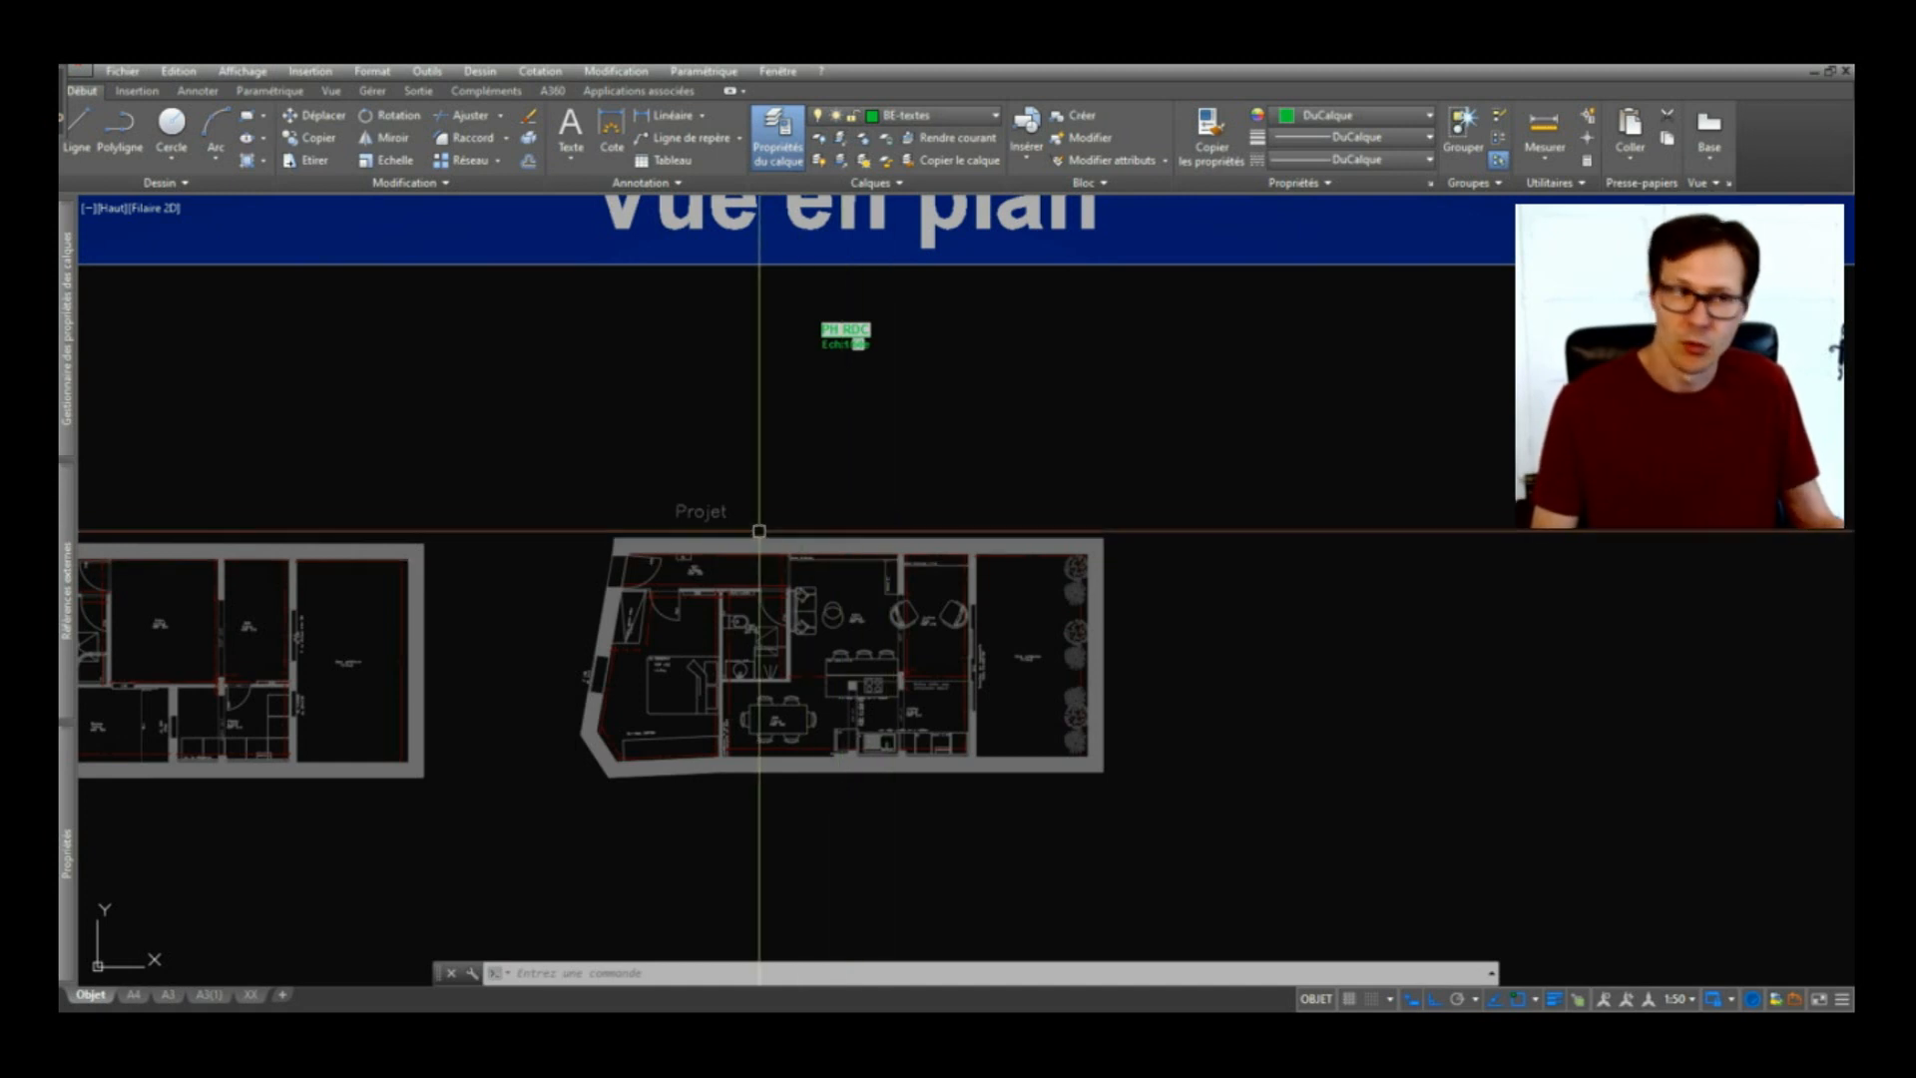
# Step: Inspect the DWG Rue Berruer reference's saved path and the file selection for a new path, without changing it
pyautogui.moveTo(67, 591)
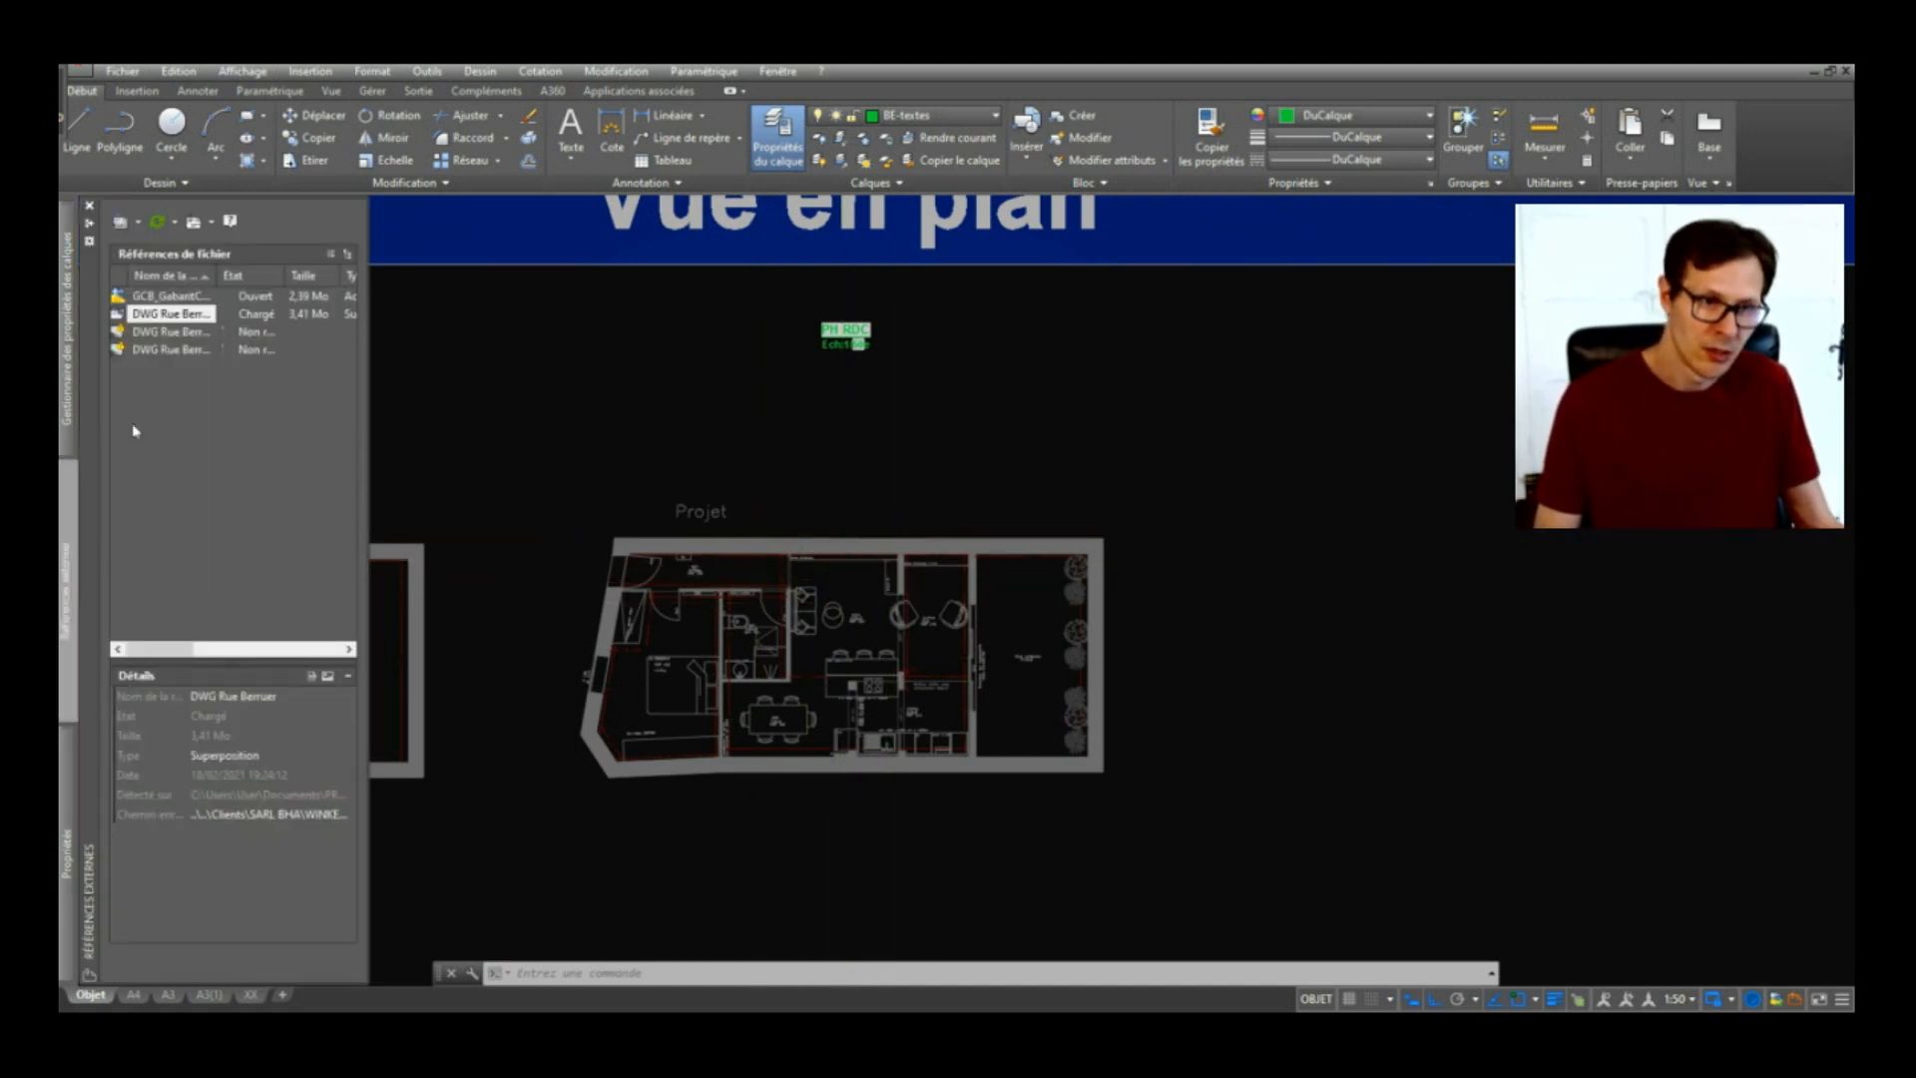
pyautogui.click(172, 318)
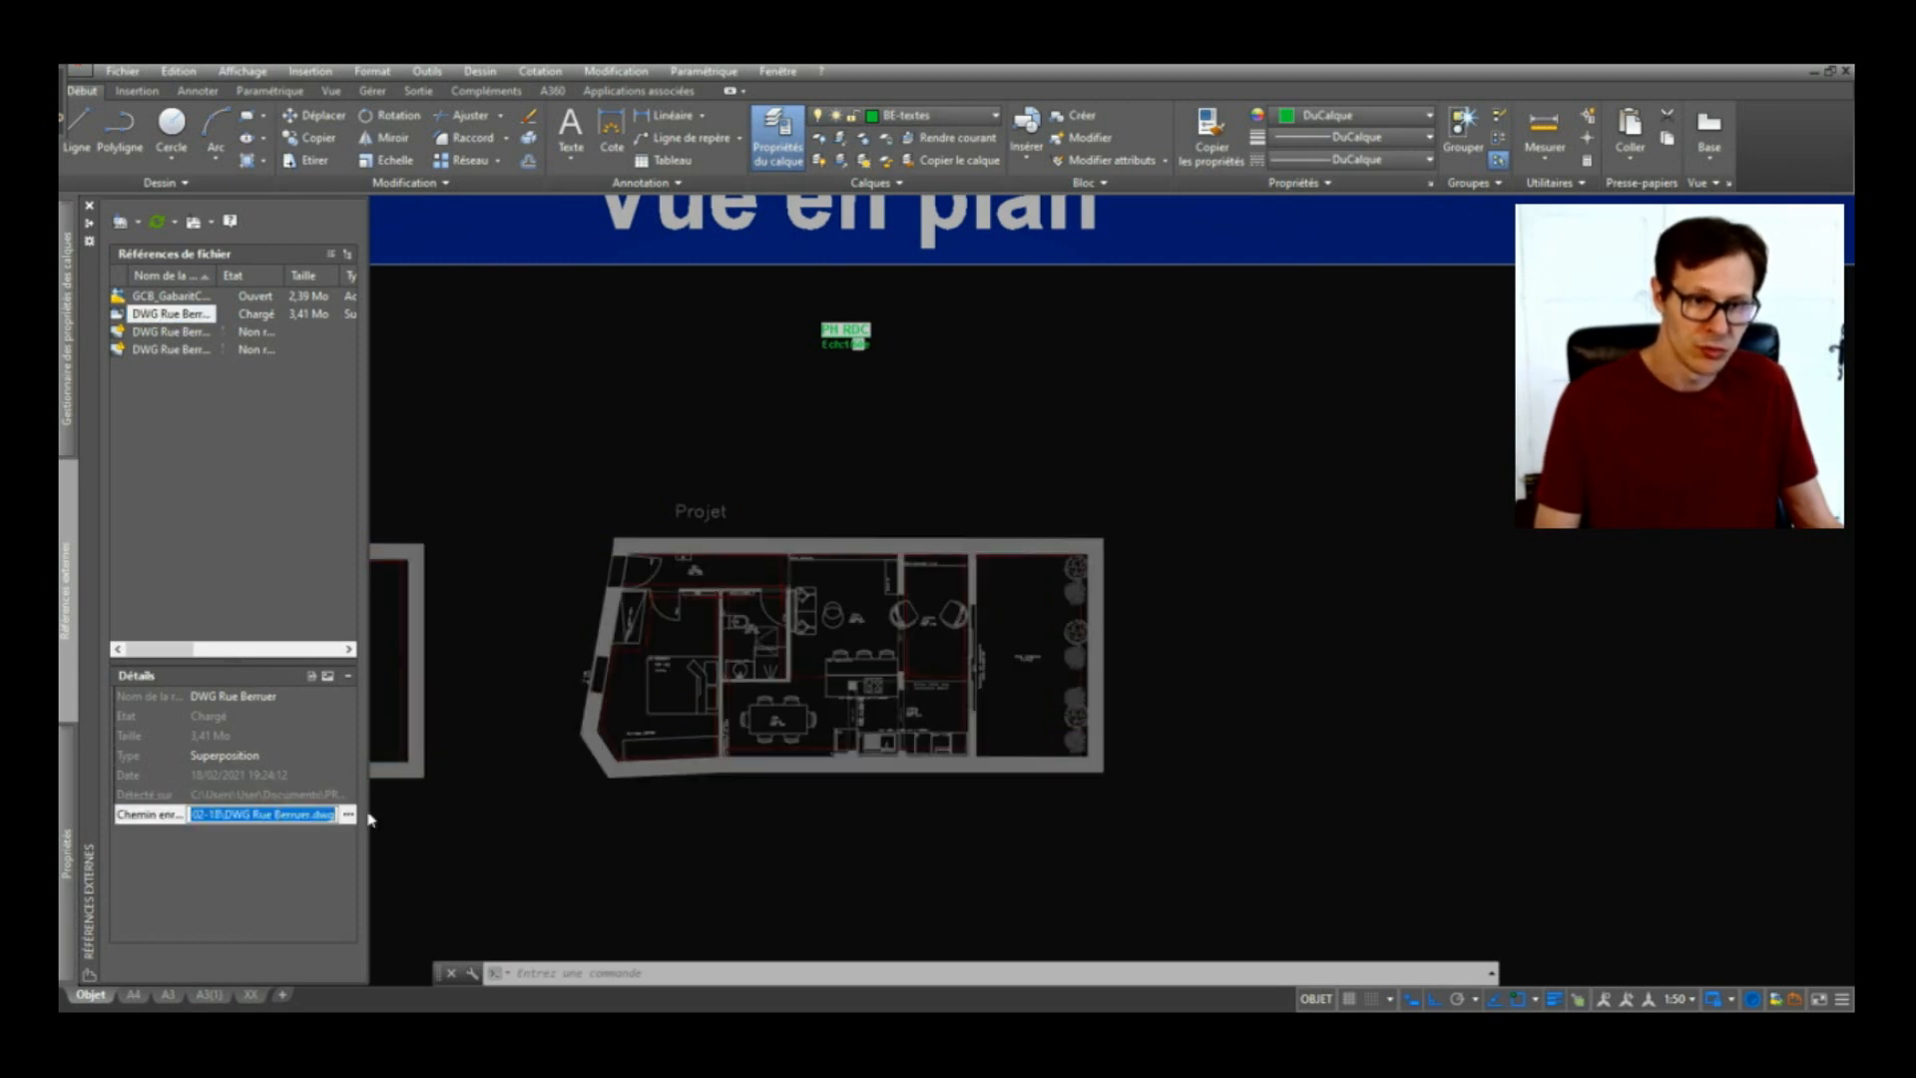
pyautogui.click(346, 815)
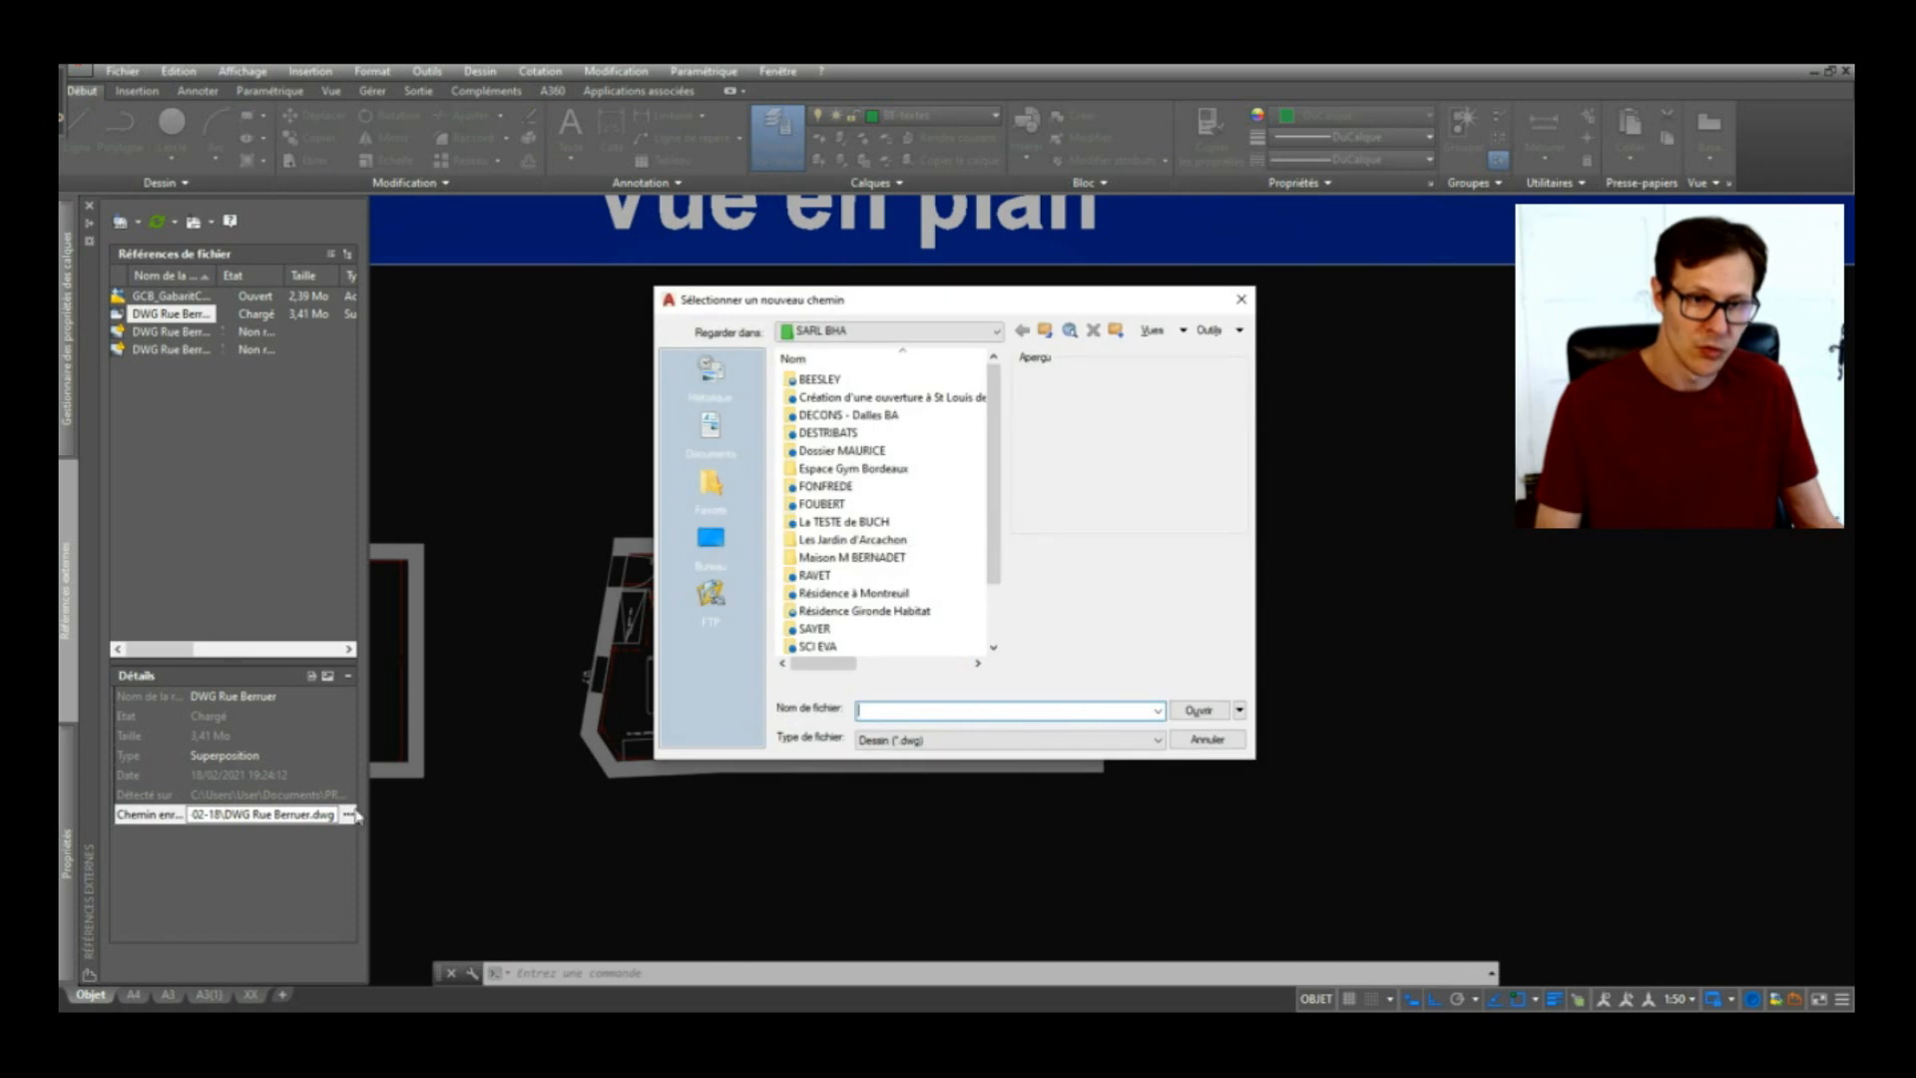
pyautogui.press('Escape')
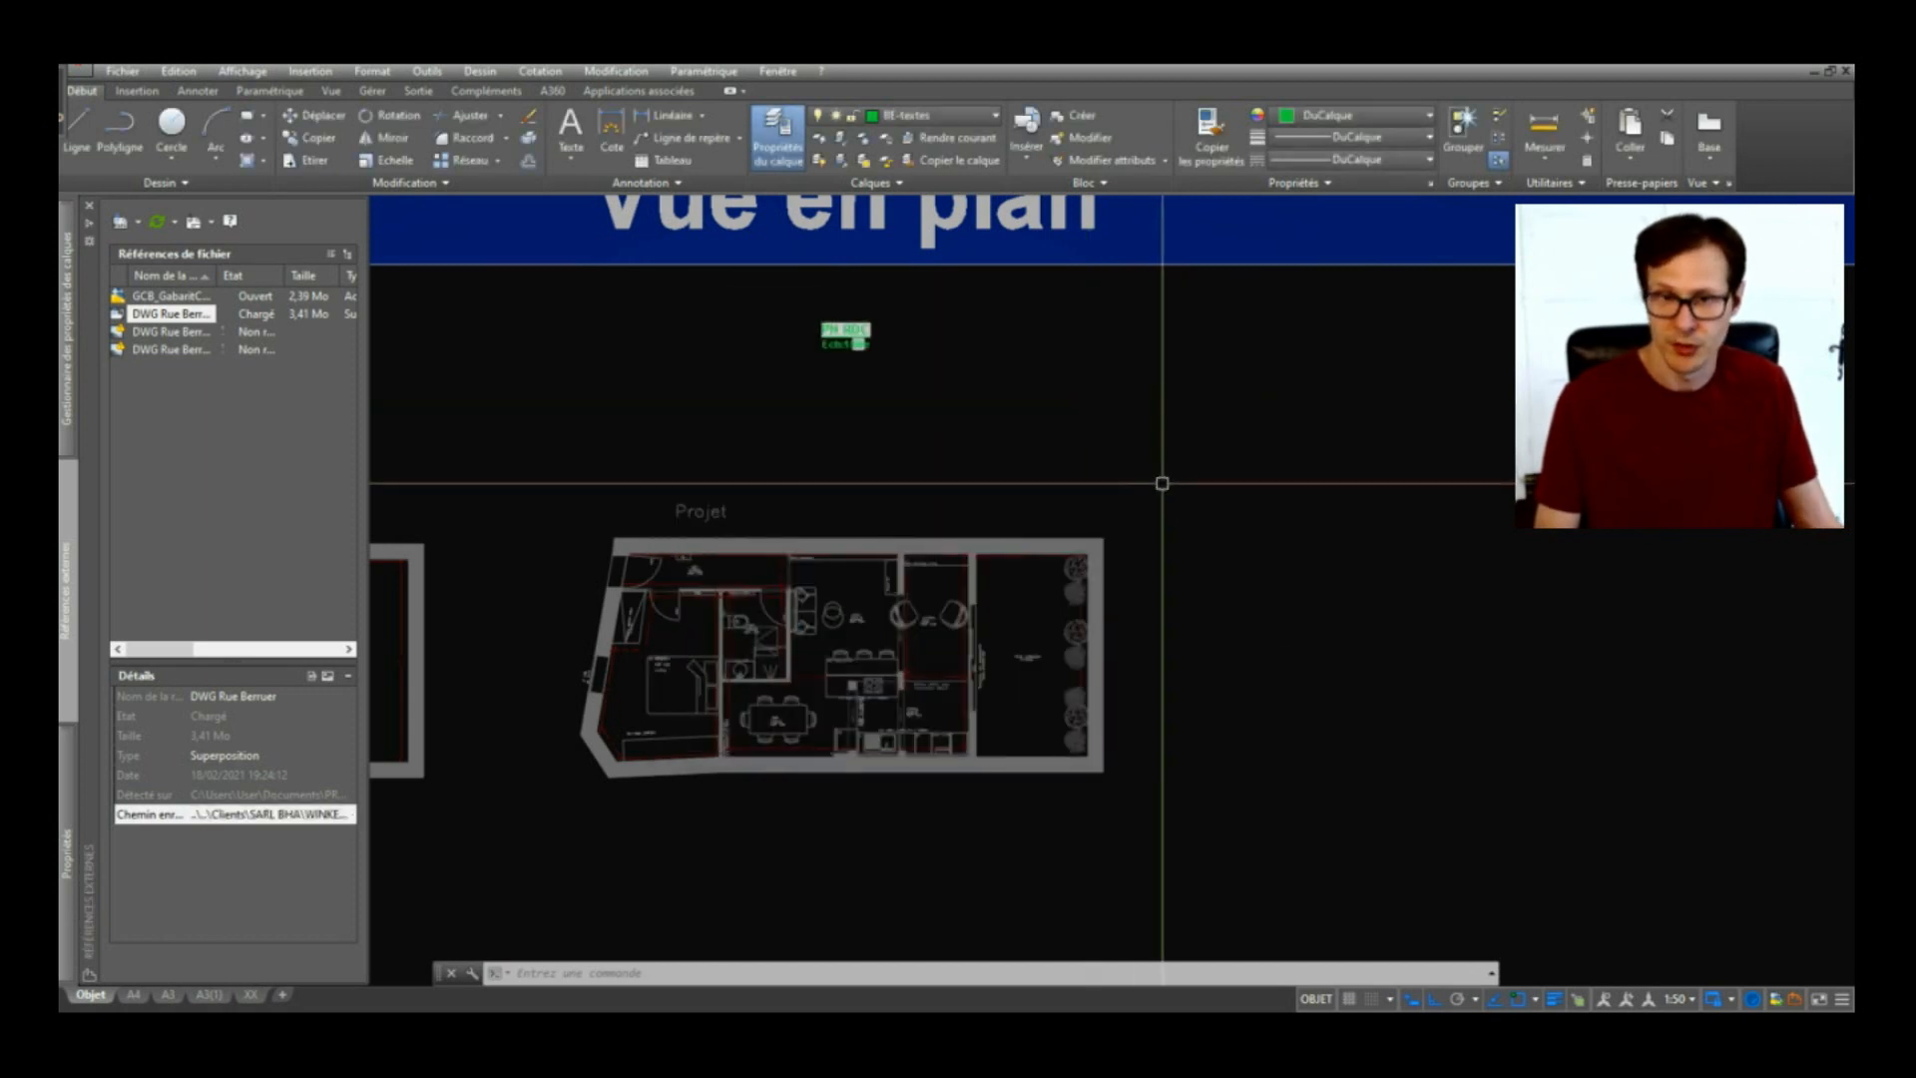
# Step: Move the PH RDC title straight down, closer to the Projet plan
pyautogui.write('d')
pyautogui.press('Return')
pyautogui.click(898, 345)
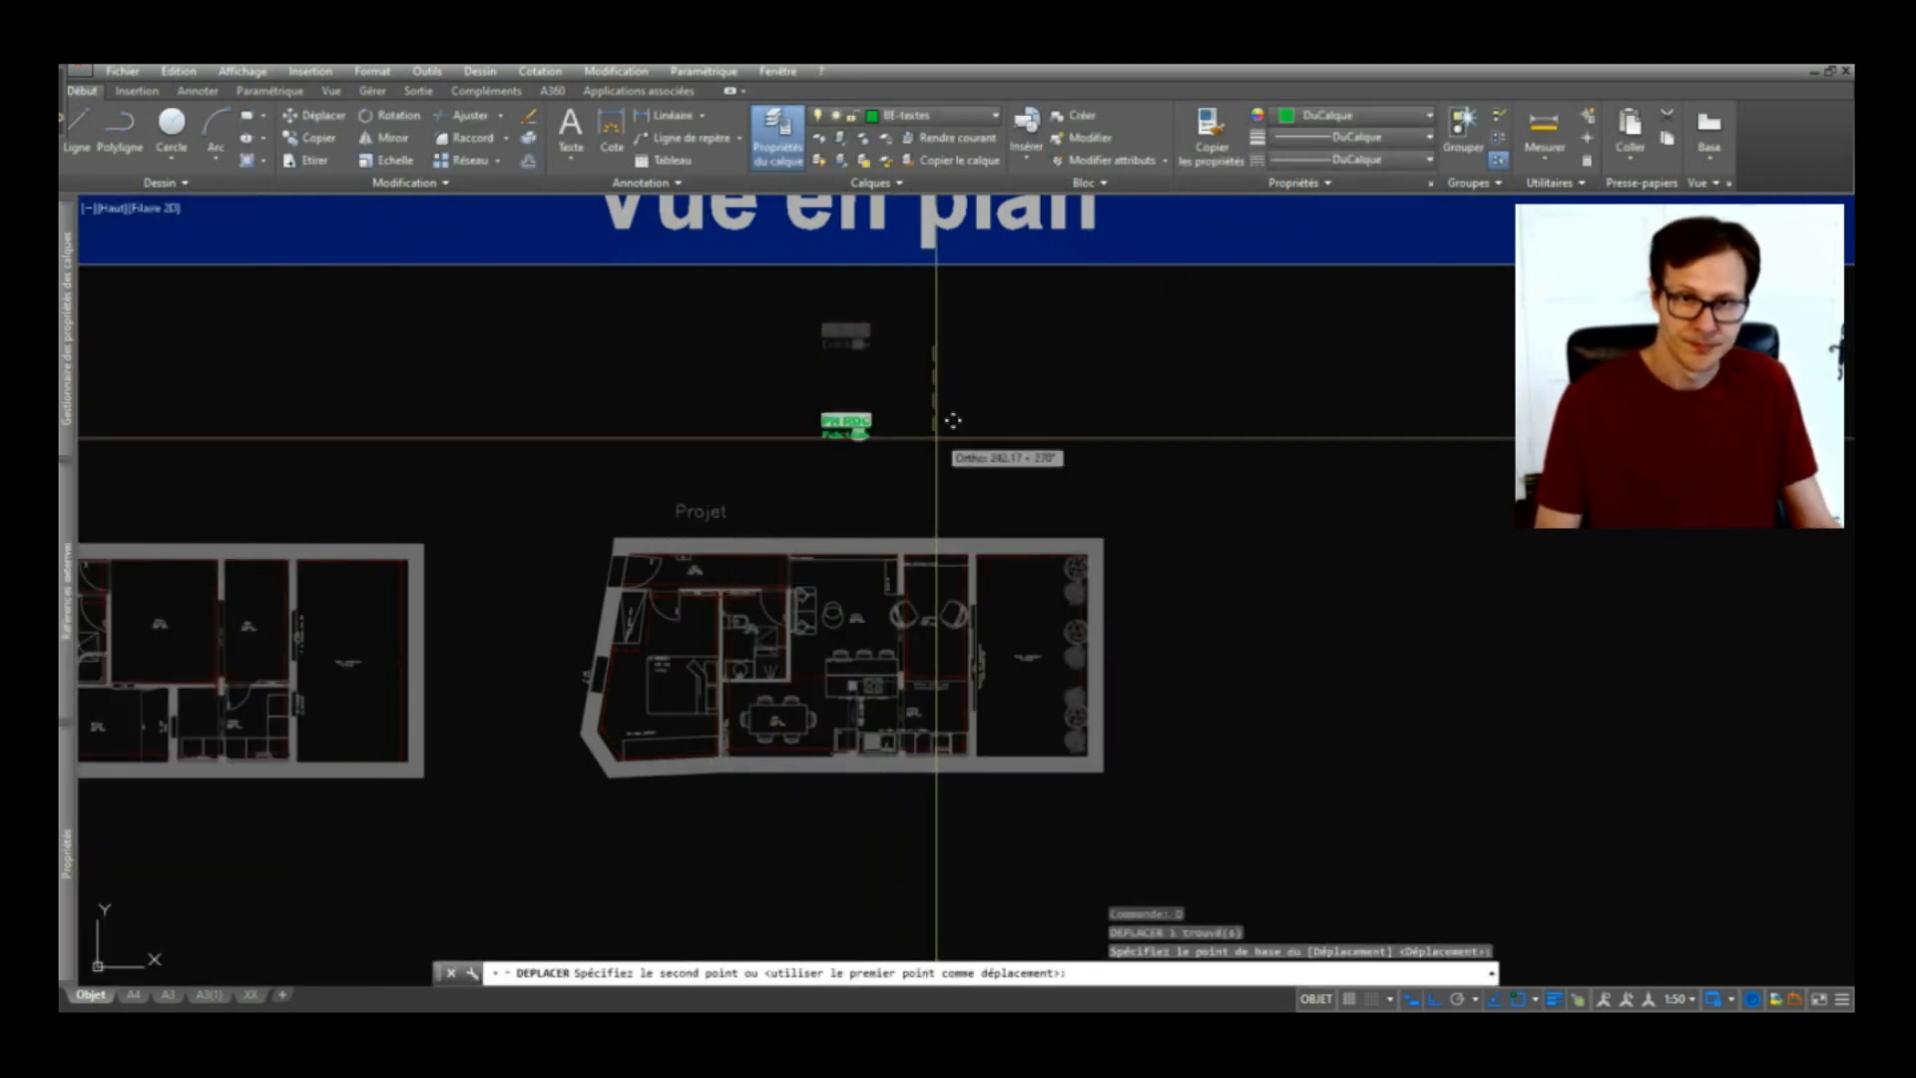
pyautogui.click(941, 488)
pyautogui.press('Escape')
# Step: Start a multiline with a scale of 40 and the Dessus justification
pyautogui.scroll(3, 785, 603)
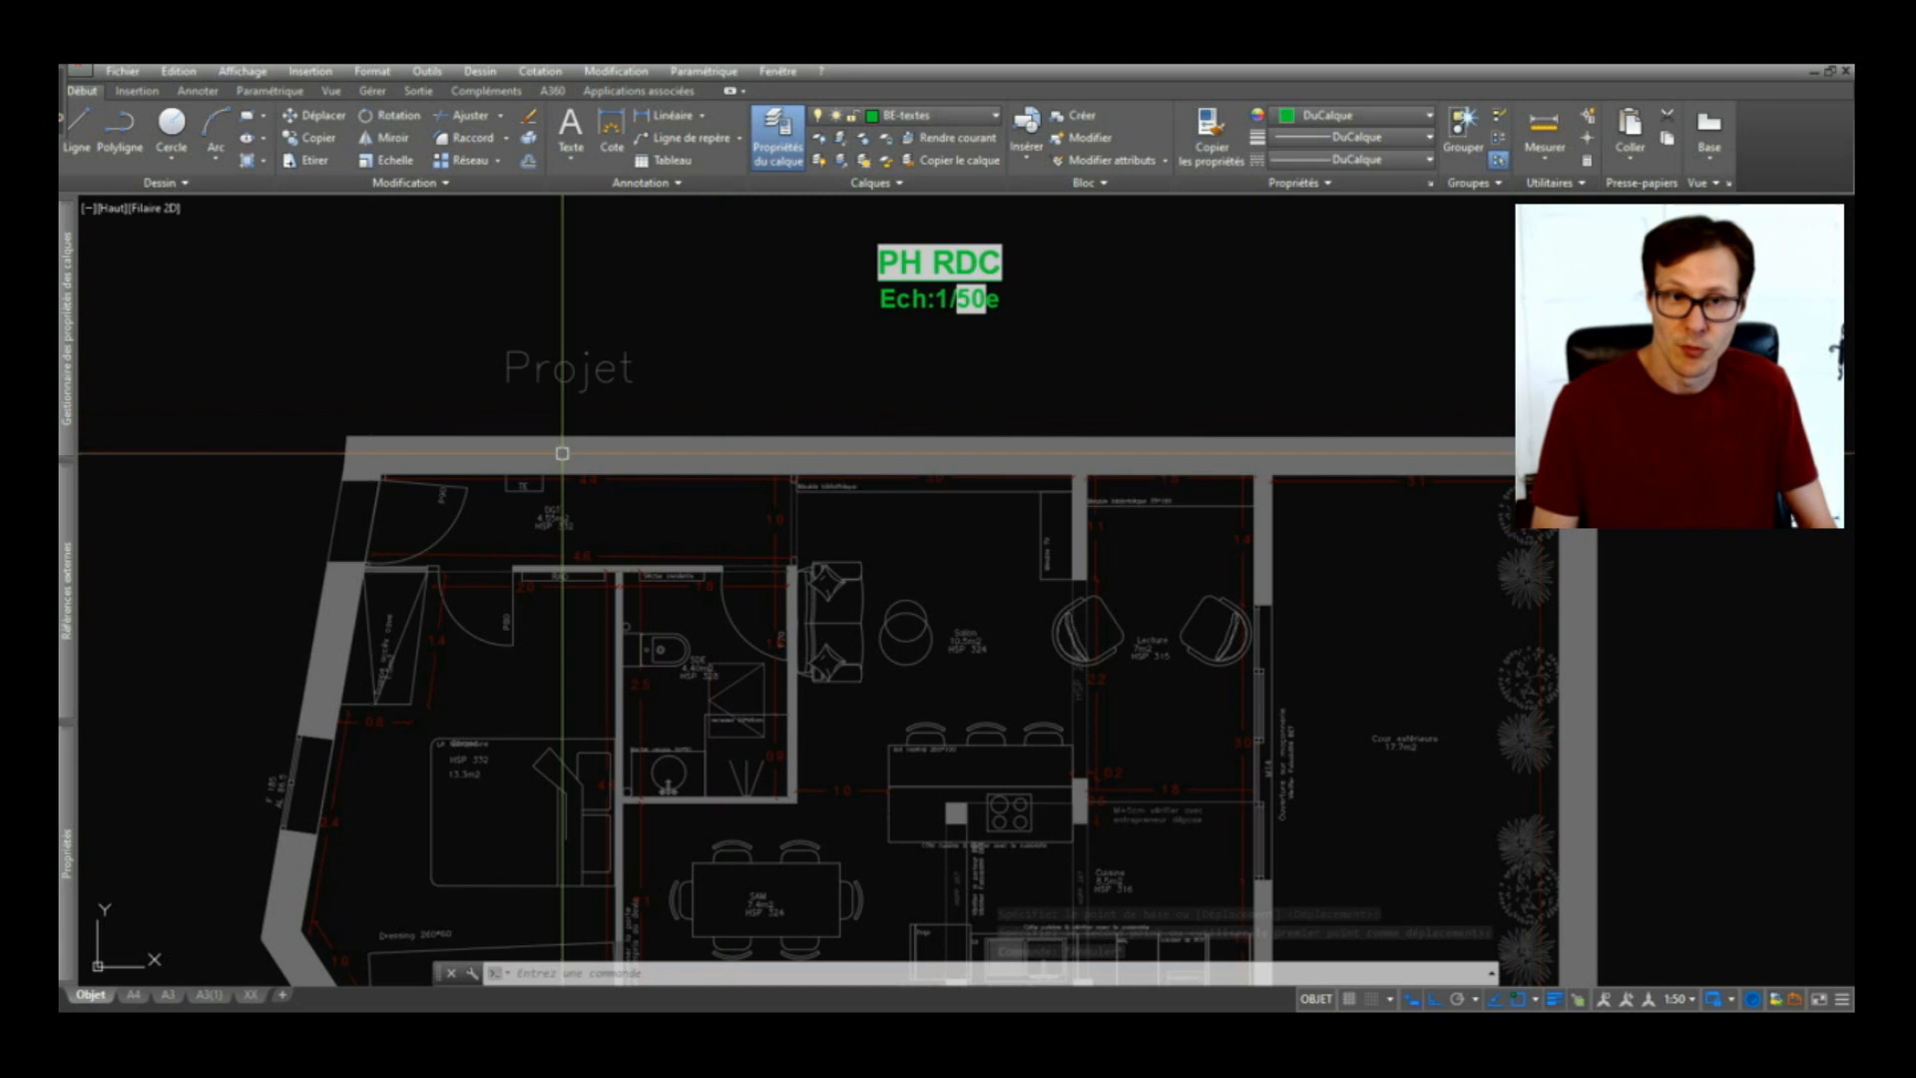
pyautogui.scroll(2, 394, 430)
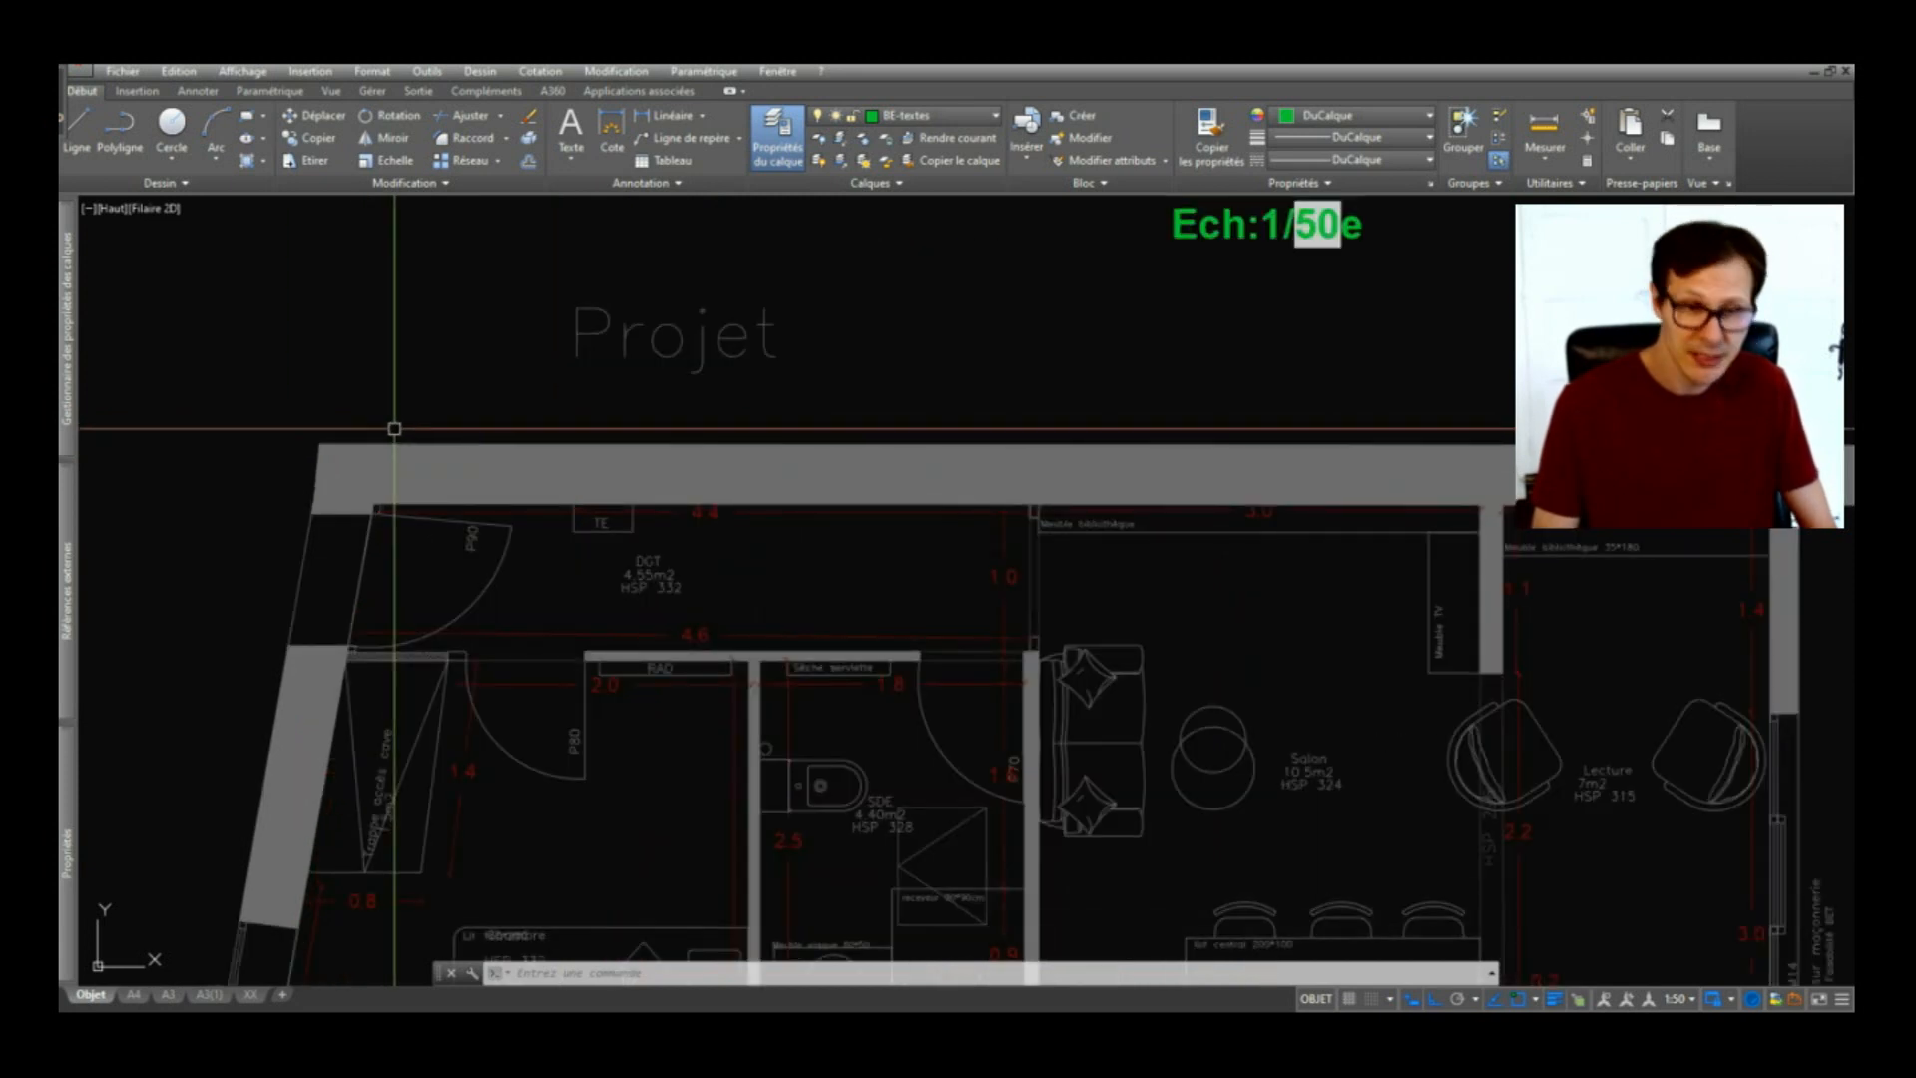
pyautogui.scroll(-2, 394, 430)
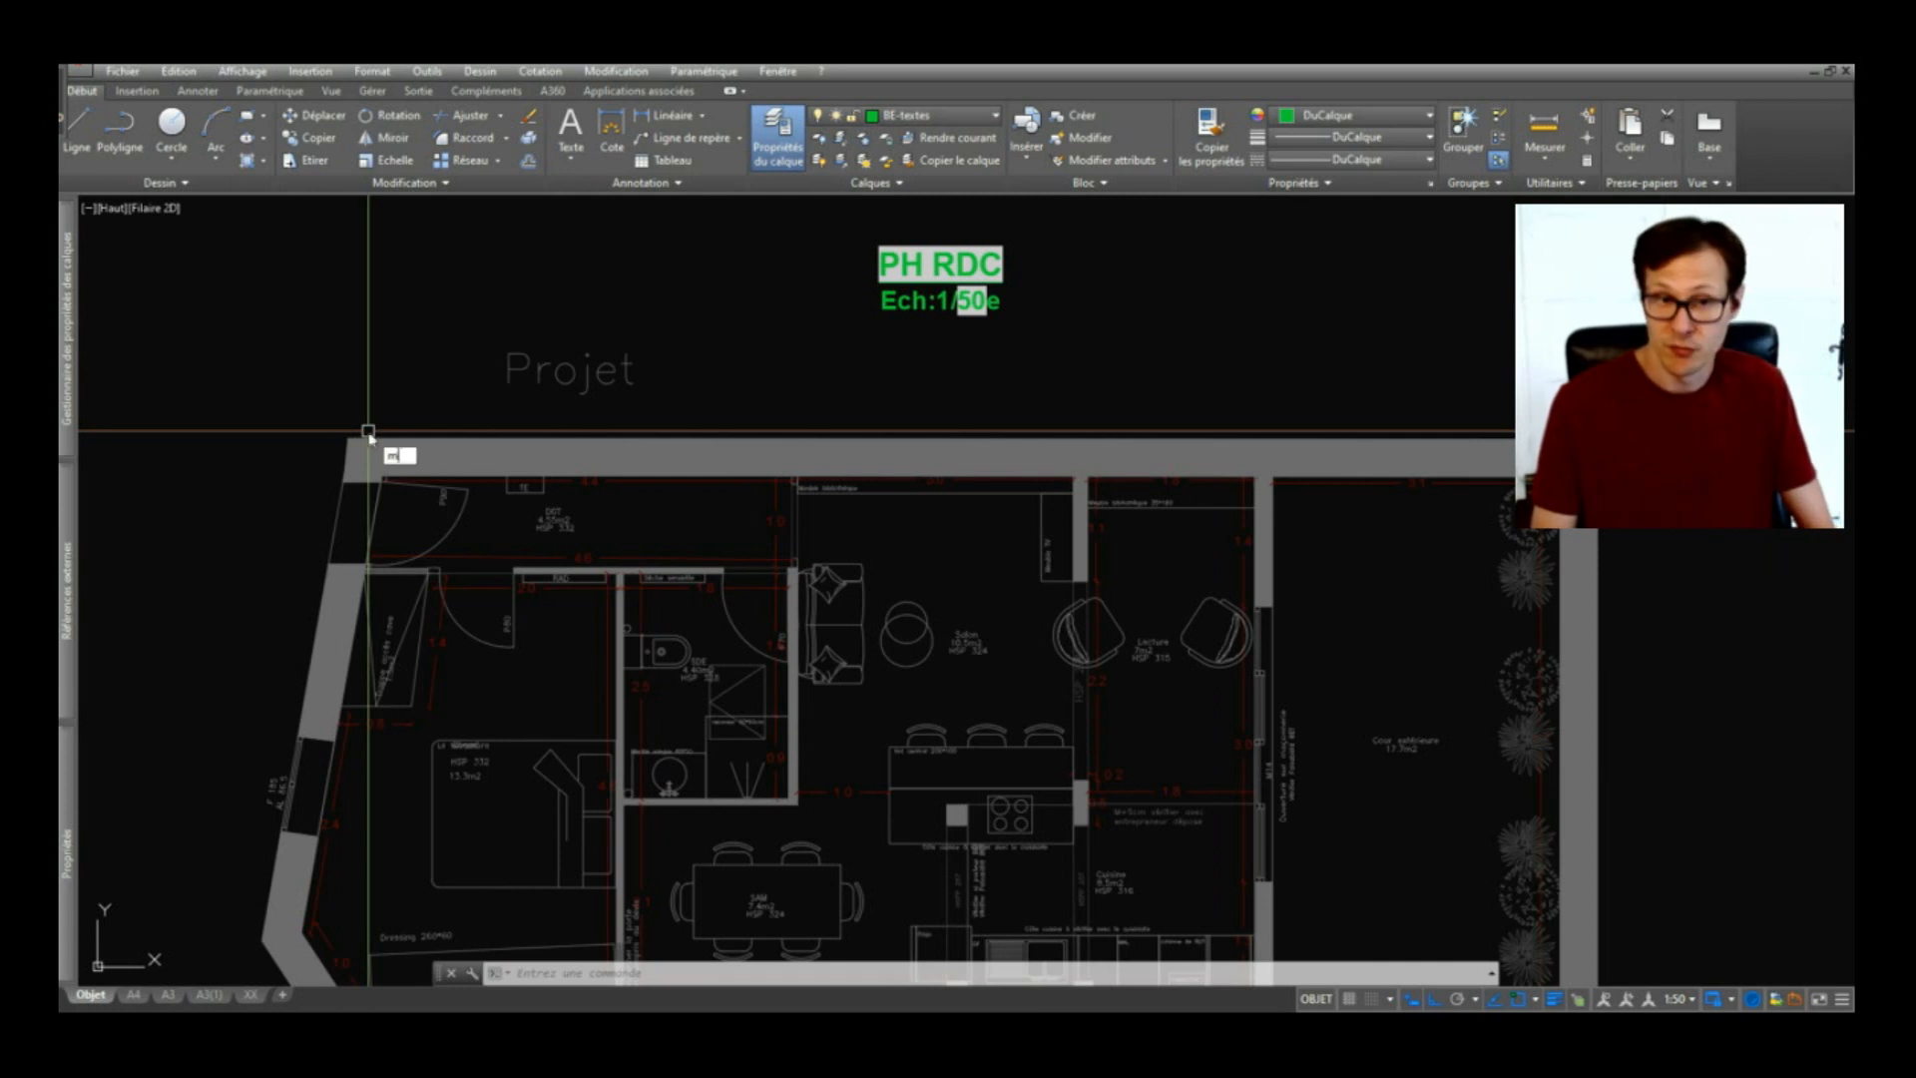
pyautogui.write('ml')
pyautogui.press('Return')
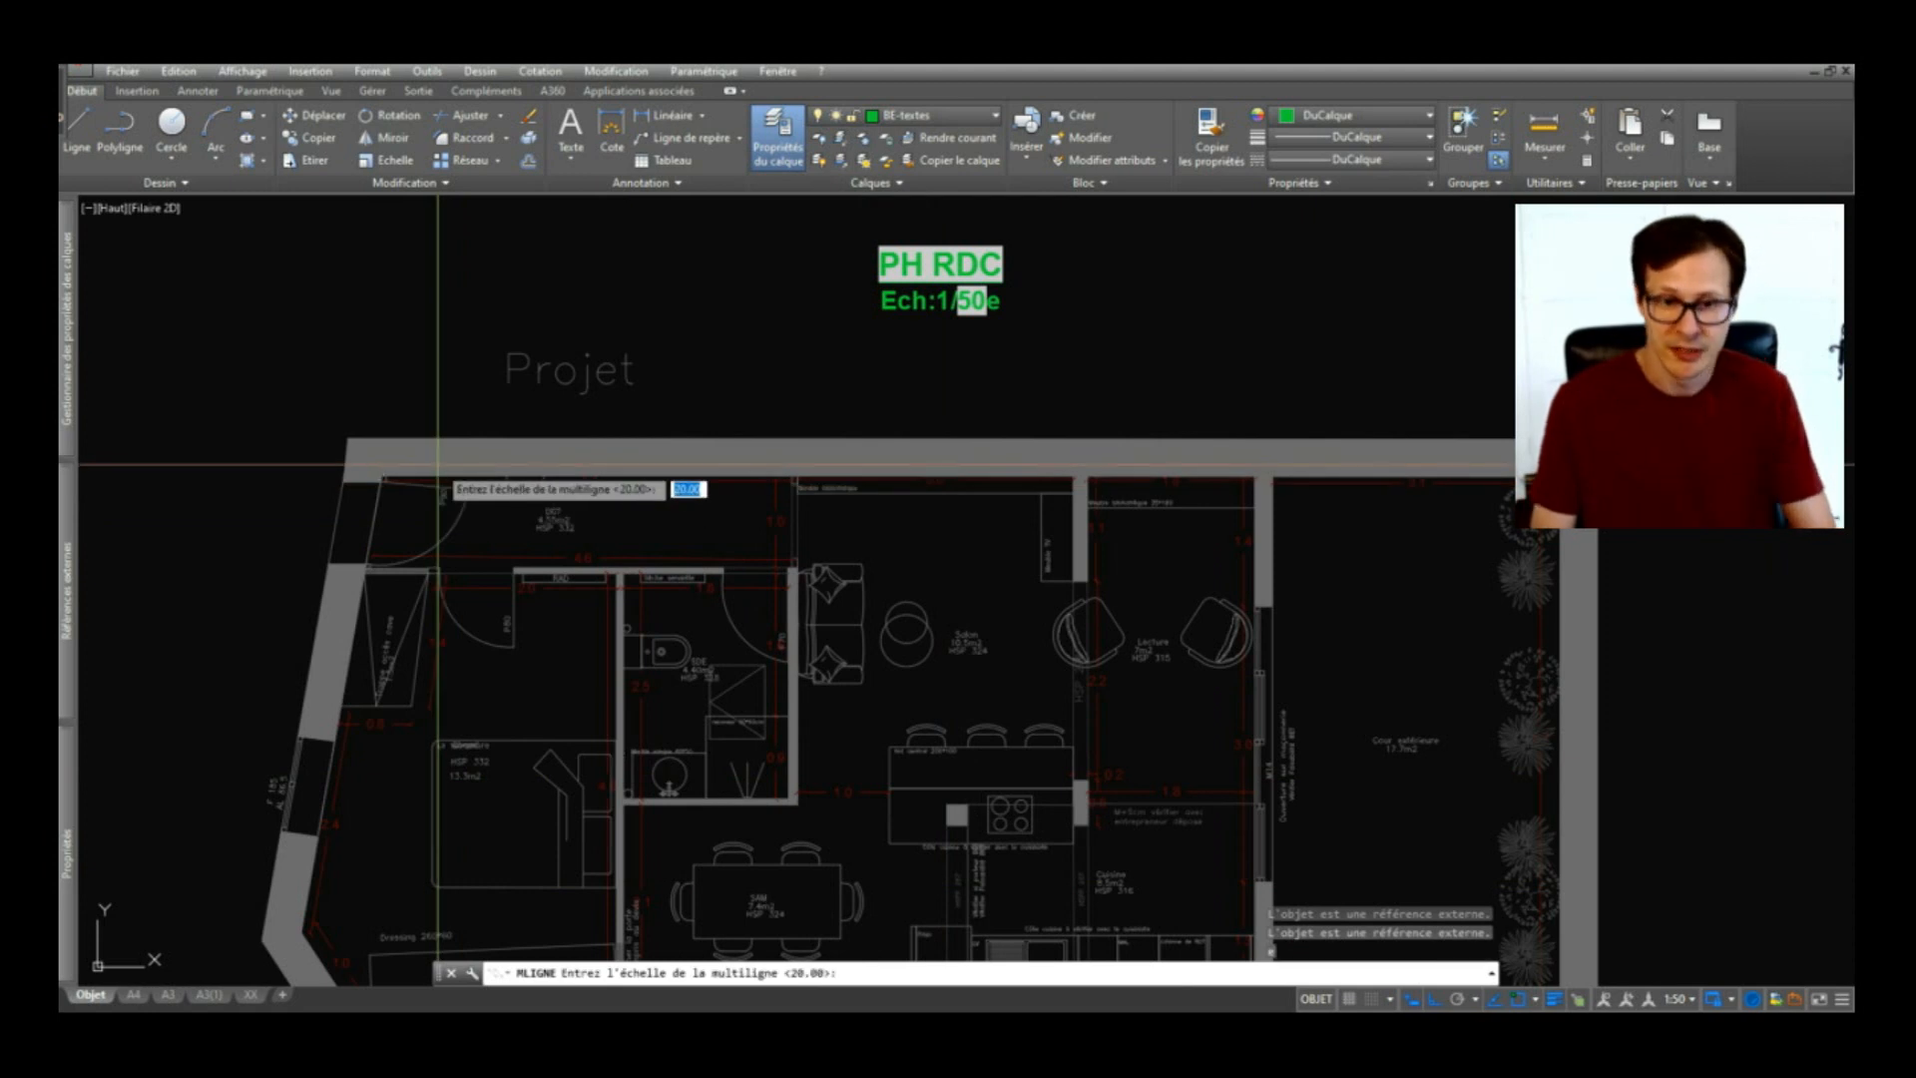
pyautogui.press('Return')
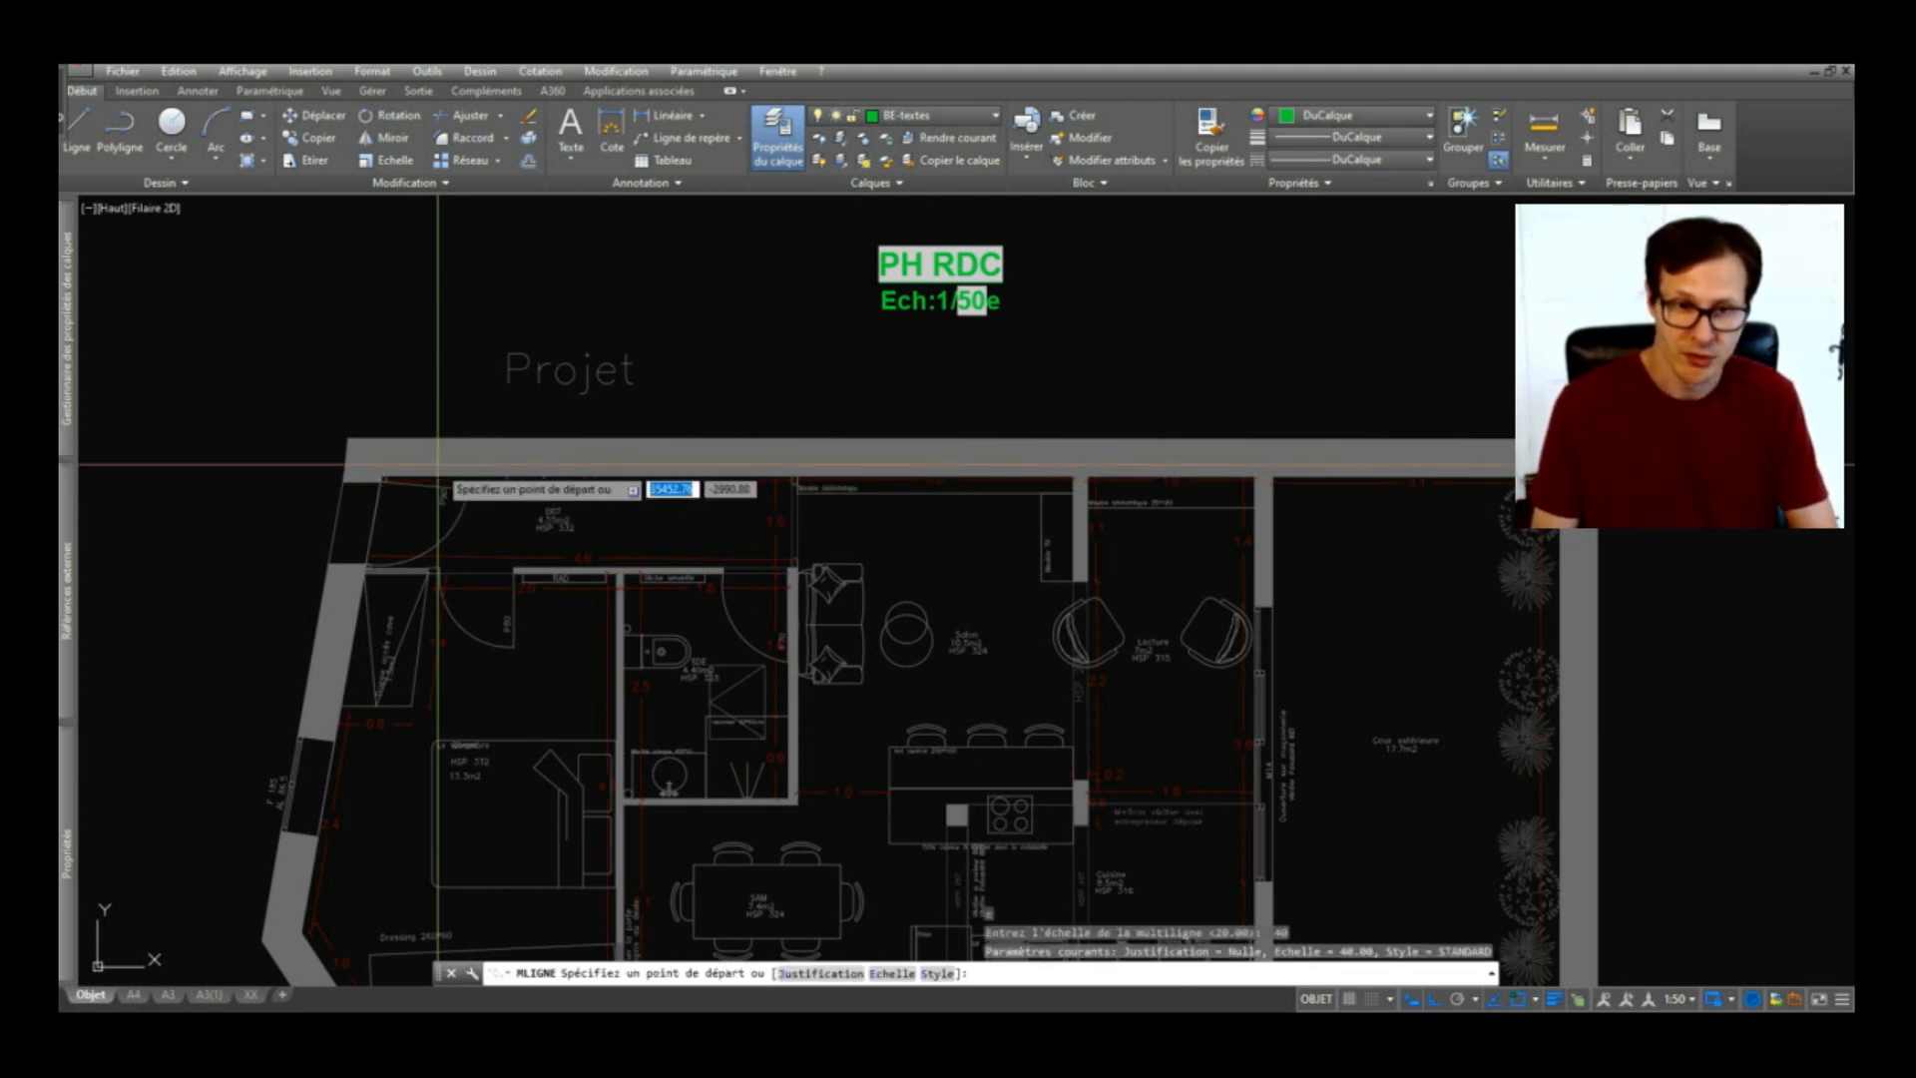
pyautogui.write('j')
pyautogui.press('Return')
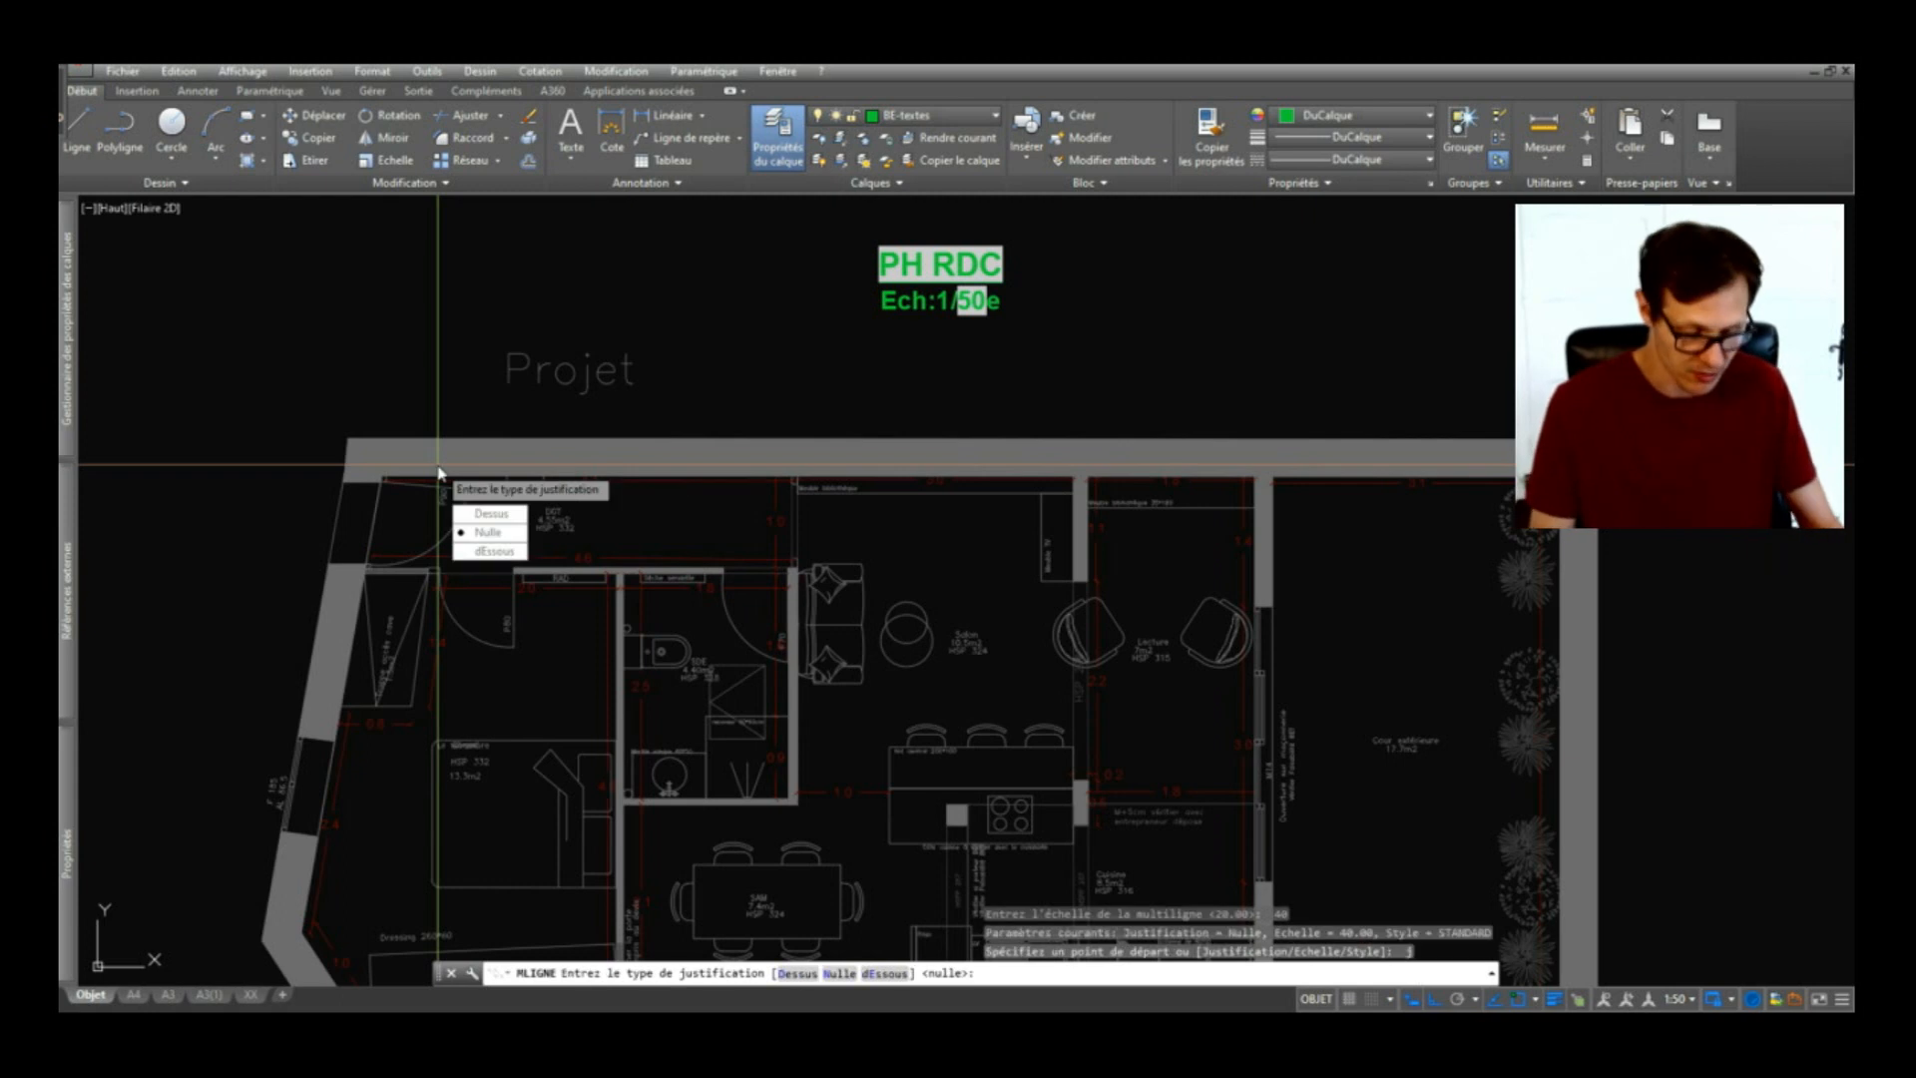
pyautogui.press('Return')
# Step: Trace the outer wall from the entrance door's upper jamb along the upper and courtyard end walls to the lower outer corner
pyautogui.scroll(8, 351, 434)
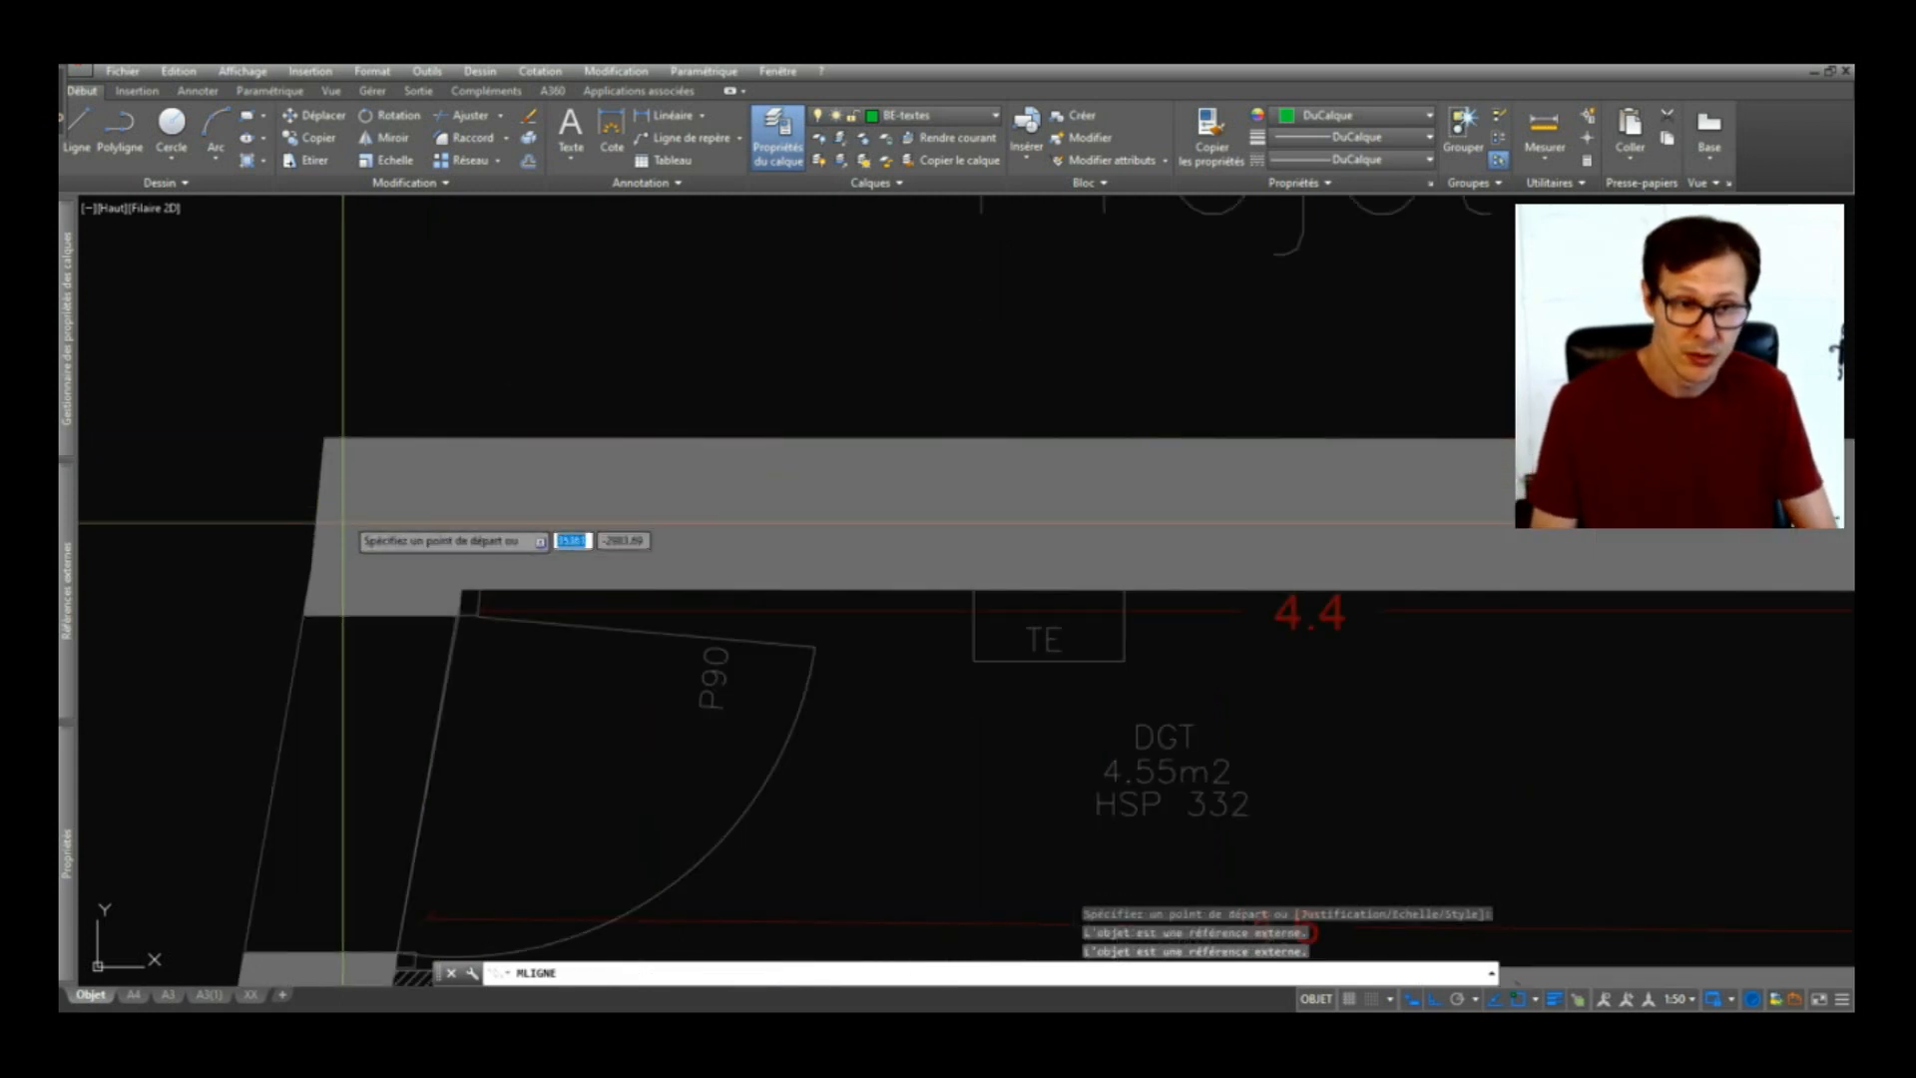
pyautogui.click(305, 612)
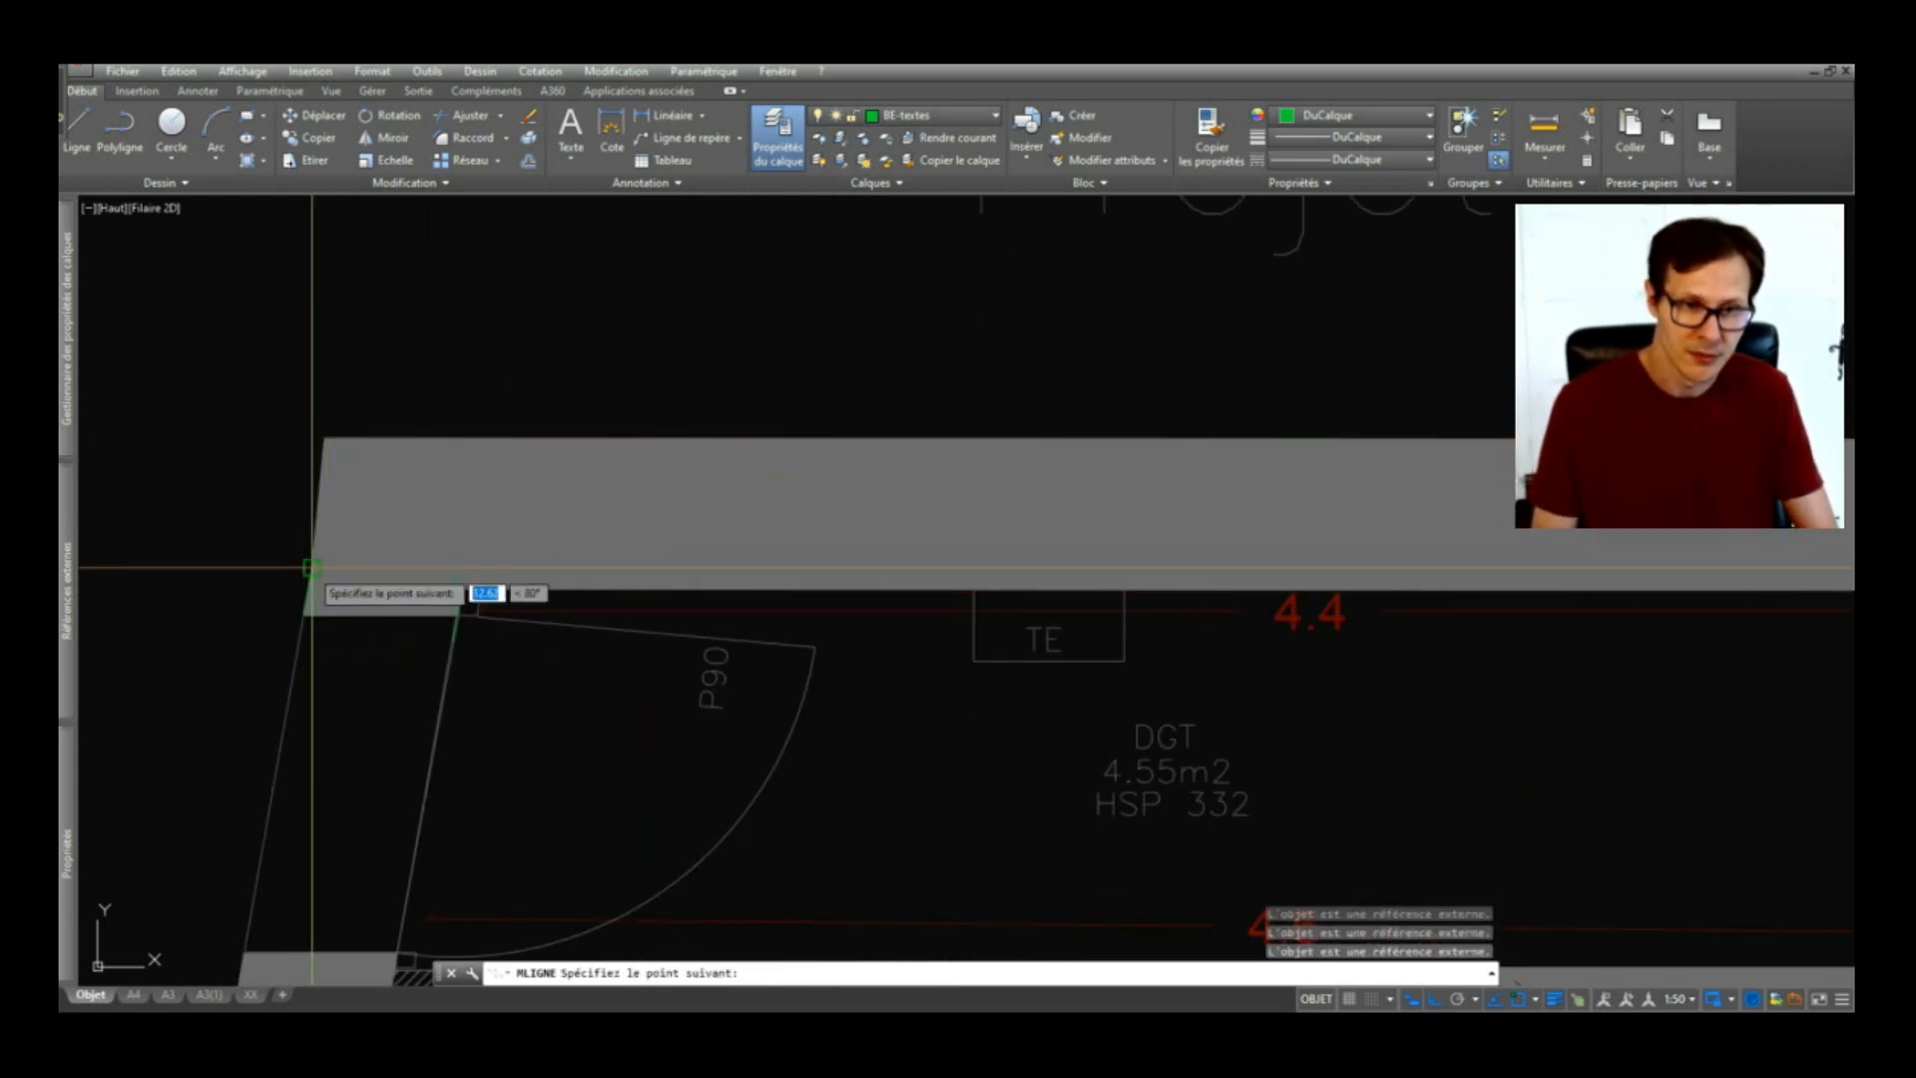
pyautogui.click(332, 438)
pyautogui.scroll(-8, 332, 437)
pyautogui.scroll(8, 878, 415)
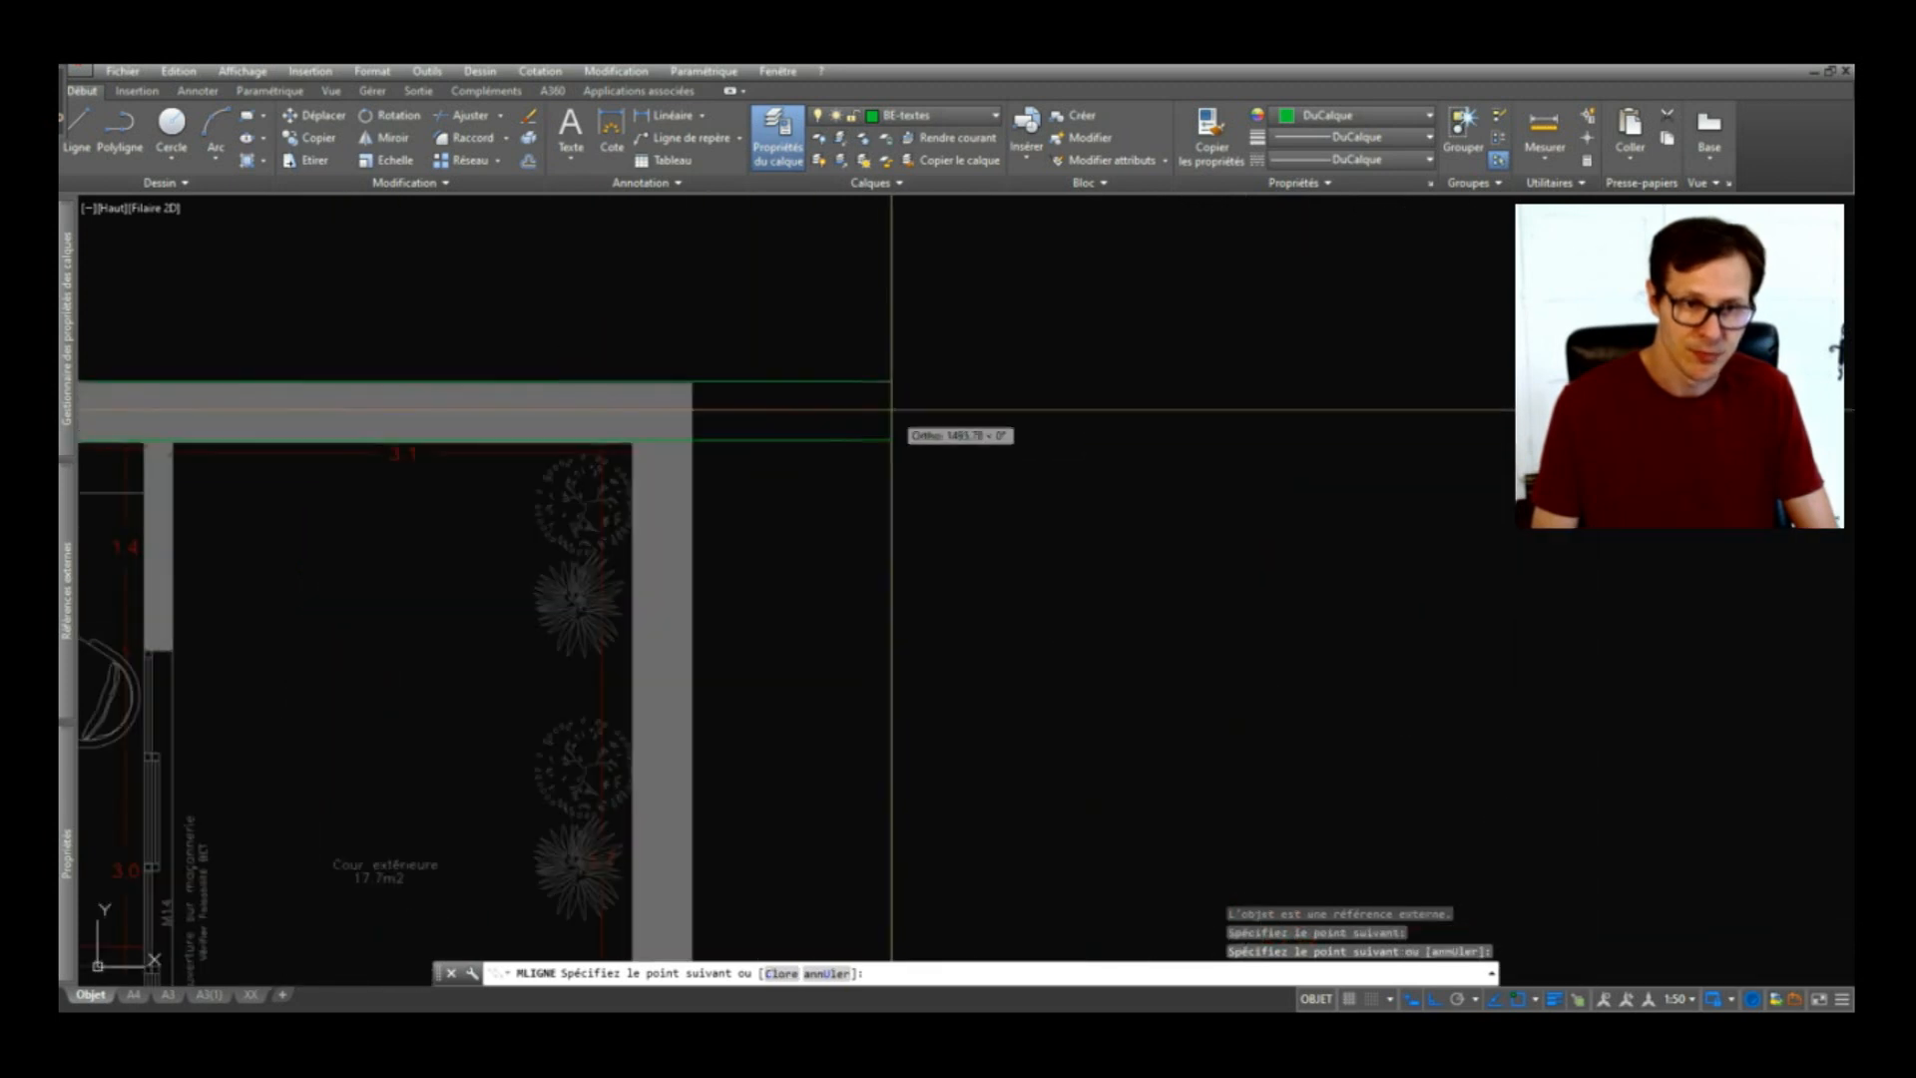
pyautogui.click(751, 440)
pyautogui.scroll(-6, 749, 556)
pyautogui.scroll(6, 814, 552)
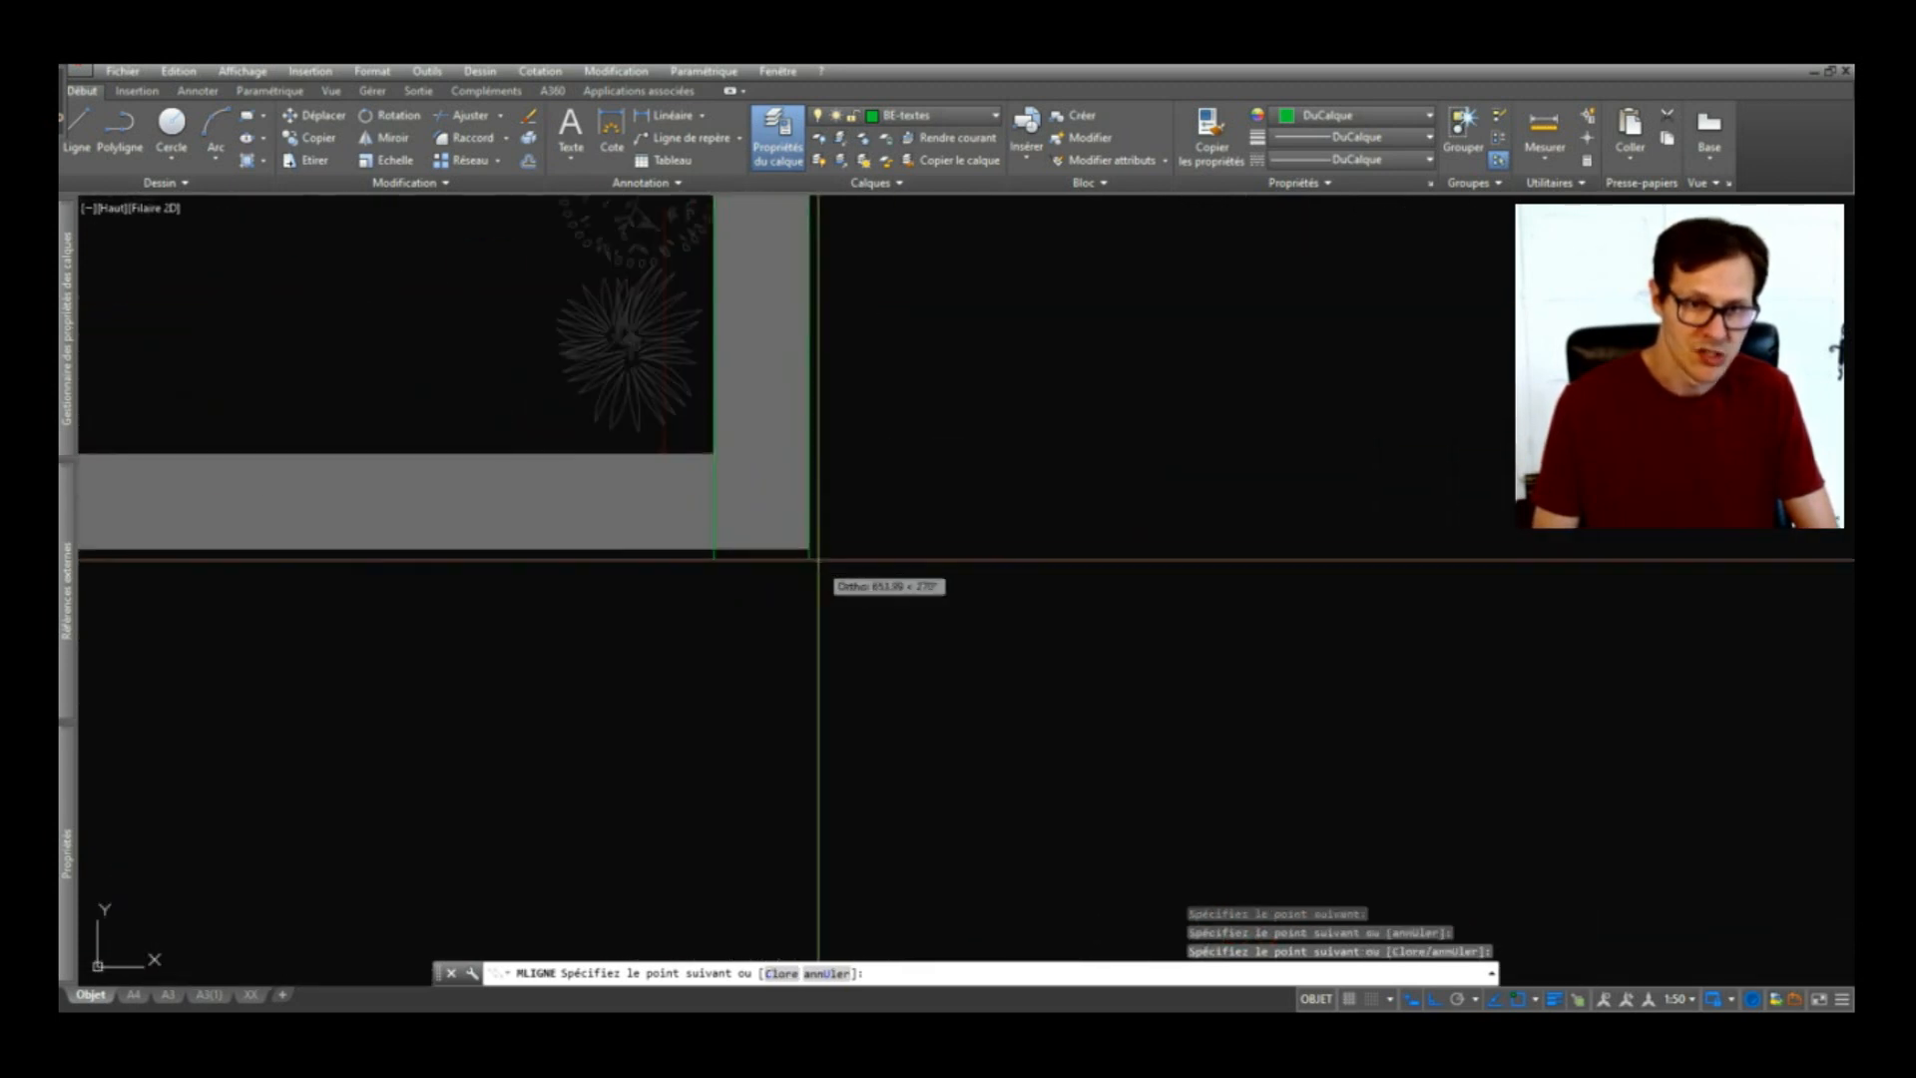
pyautogui.click(814, 554)
# Step: Continue the multiline along the lower wall and the angled front wall up to the bedroom window opening, and finish it
pyautogui.scroll(-6, 843, 532)
pyautogui.scroll(6, 664, 523)
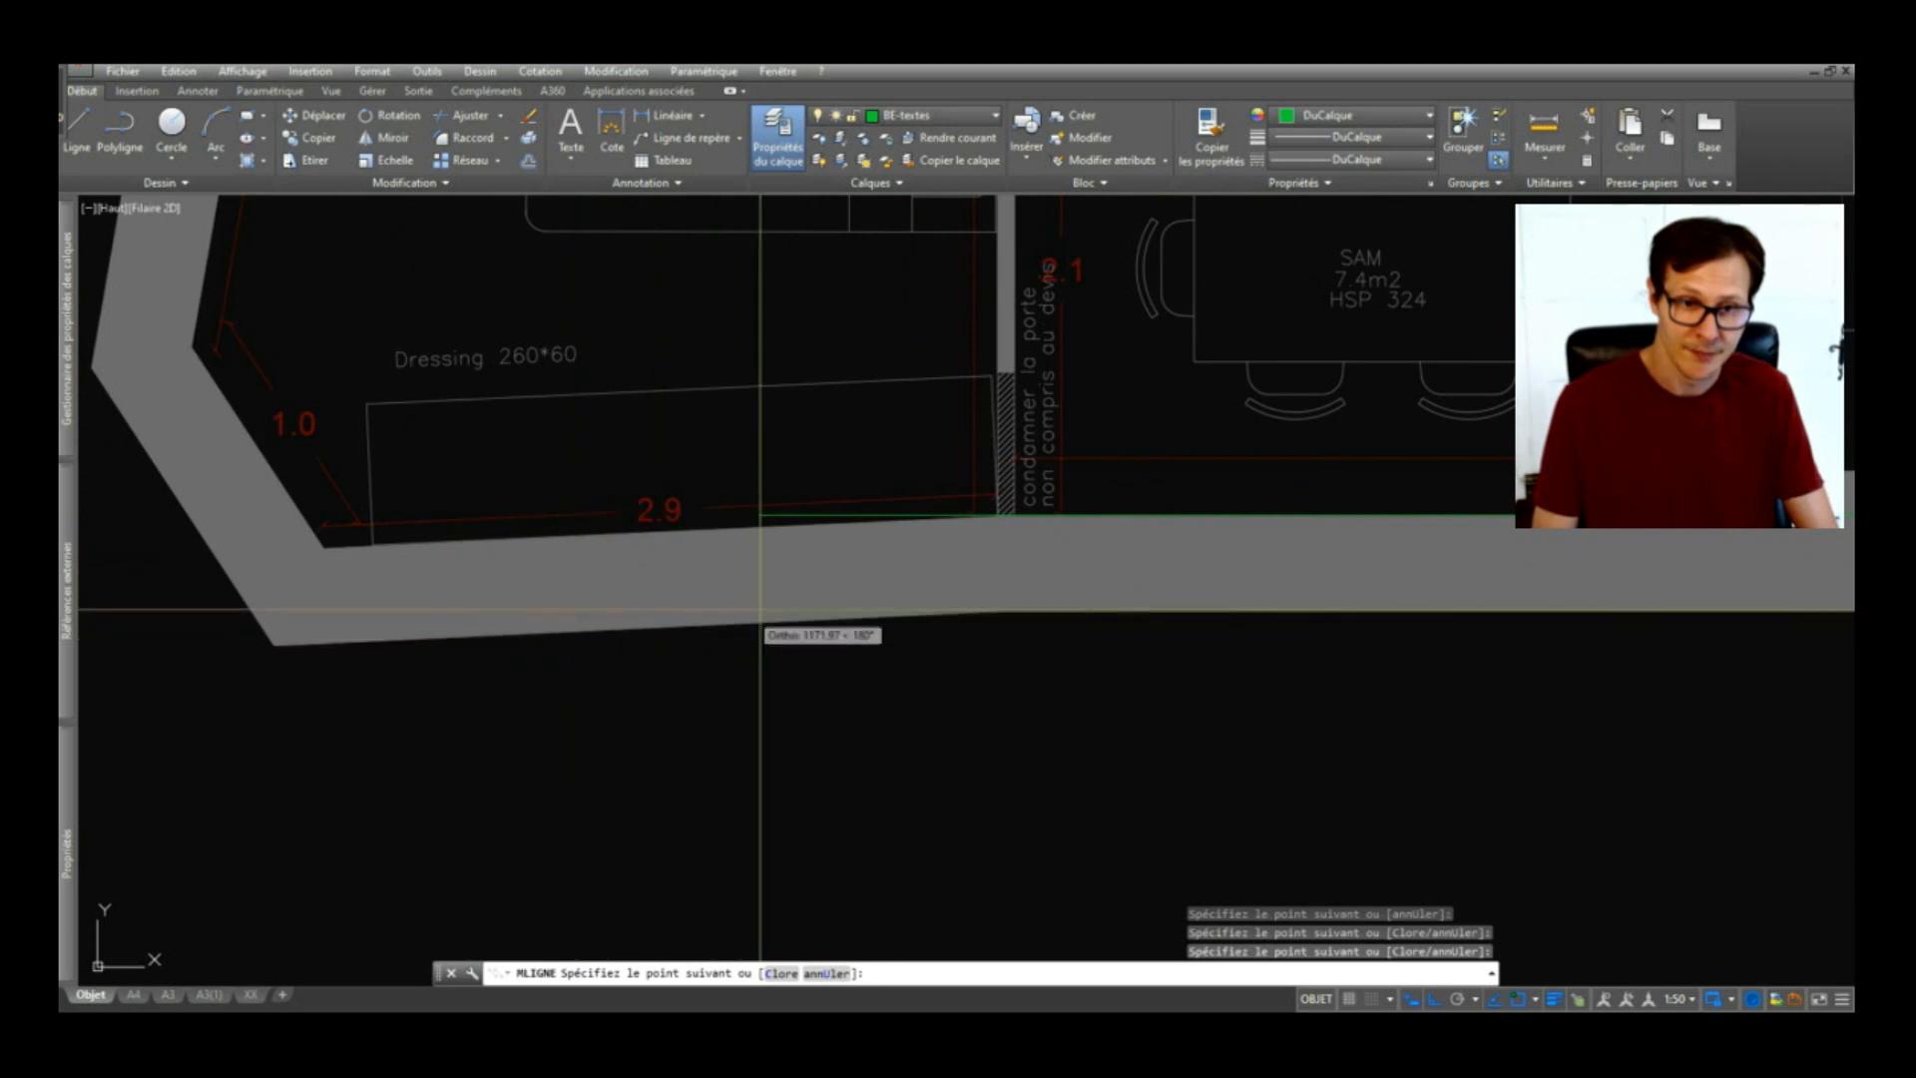
pyautogui.click(931, 606)
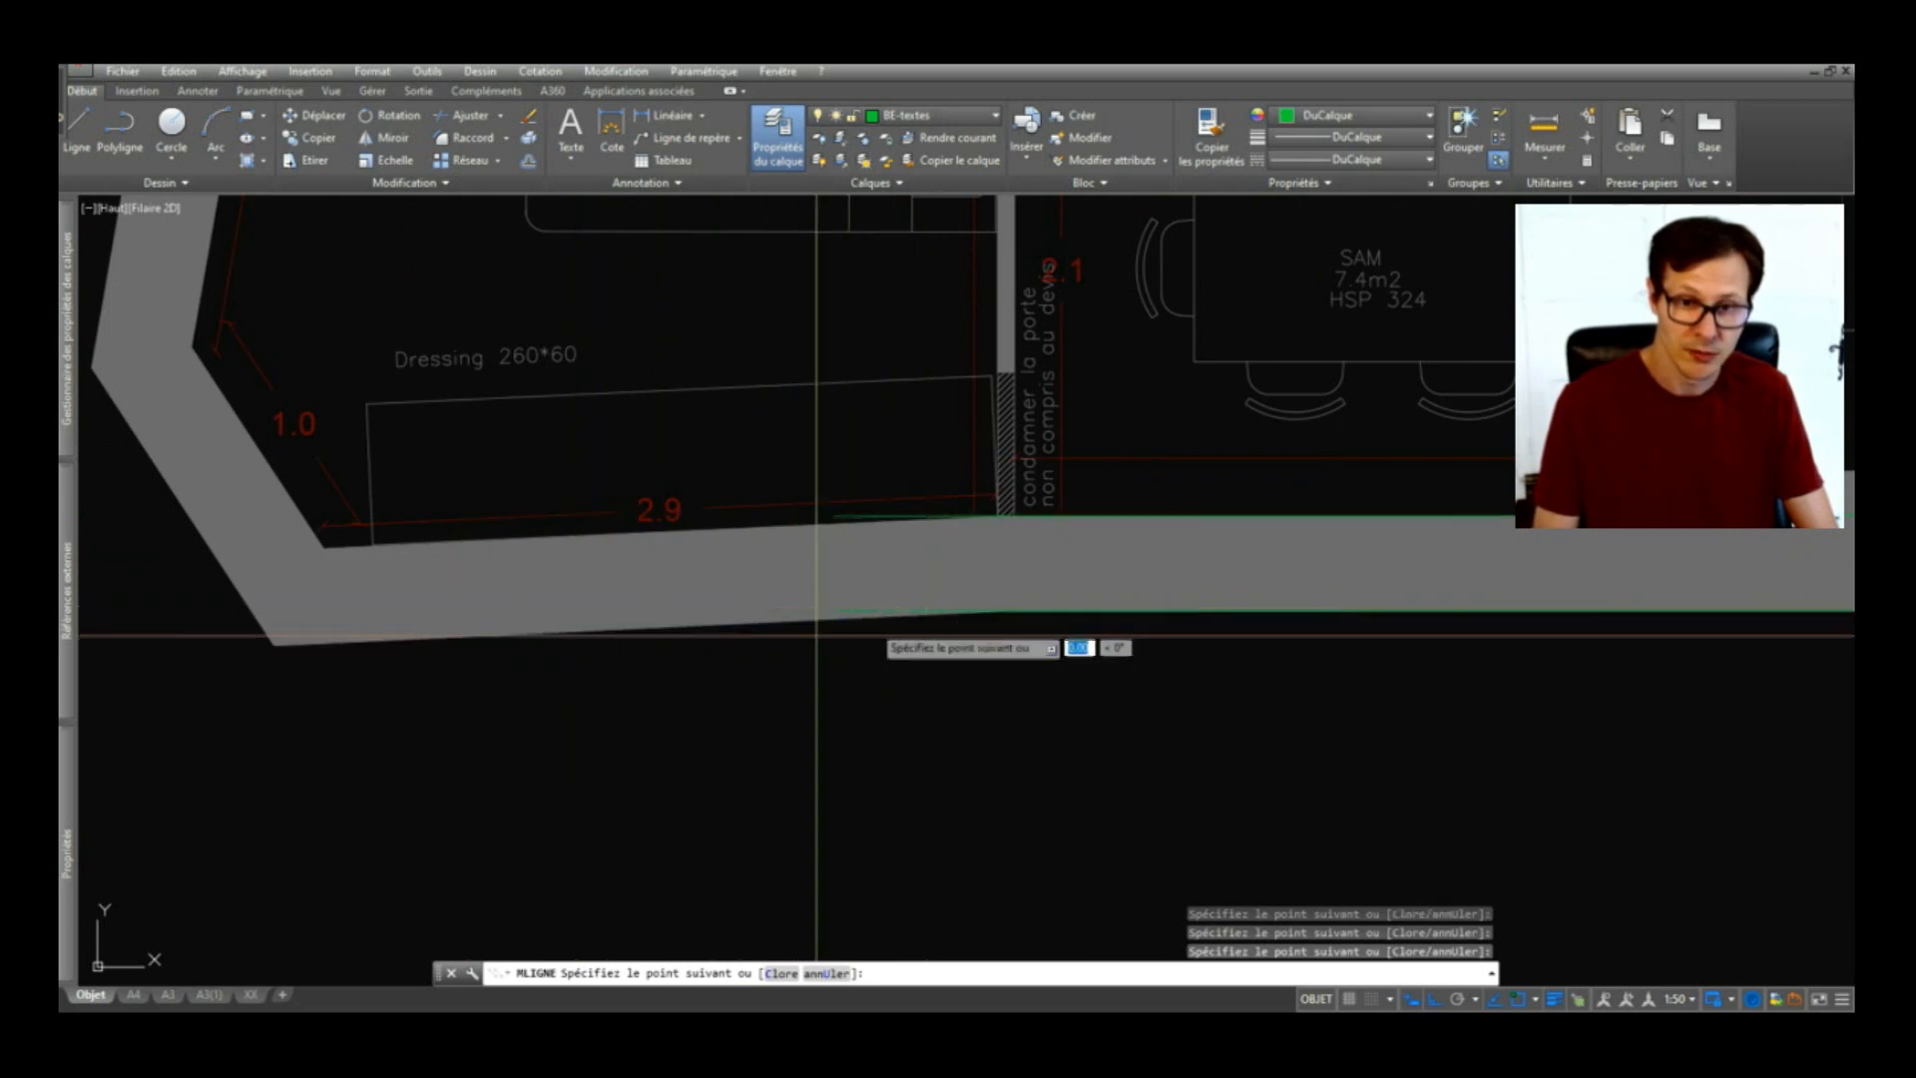
pyautogui.moveTo(326, 643); pyautogui.dragTo(774, 858, button='middle')
pyautogui.click(543, 594)
pyautogui.moveTo(604, 413); pyautogui.dragTo(618, 634, button='middle')
pyautogui.scroll(4, 619, 633)
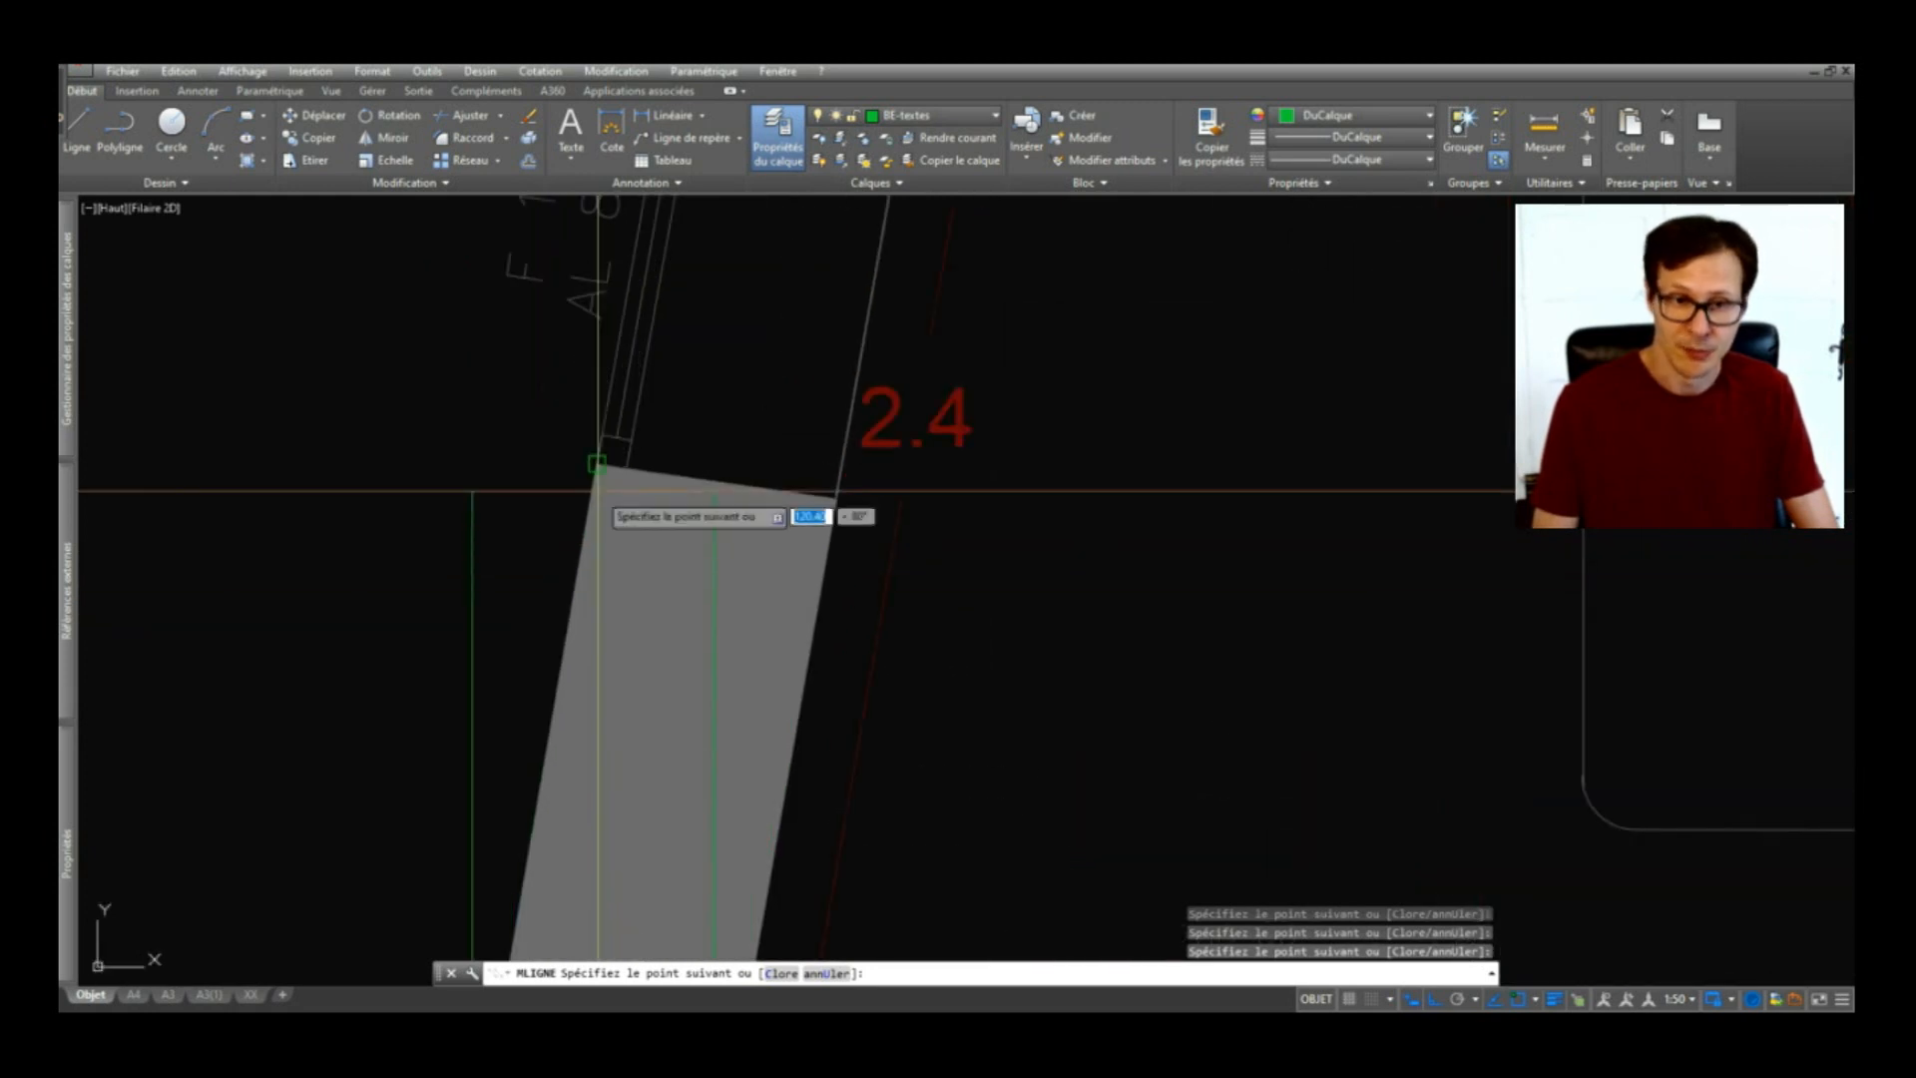
pyautogui.scroll(-9, 620, 657)
pyautogui.press('Return')
# Step: Trace the front wall section between the bedroom window and the entrance door with a multiline of the same settings
pyautogui.scroll(8, 633, 545)
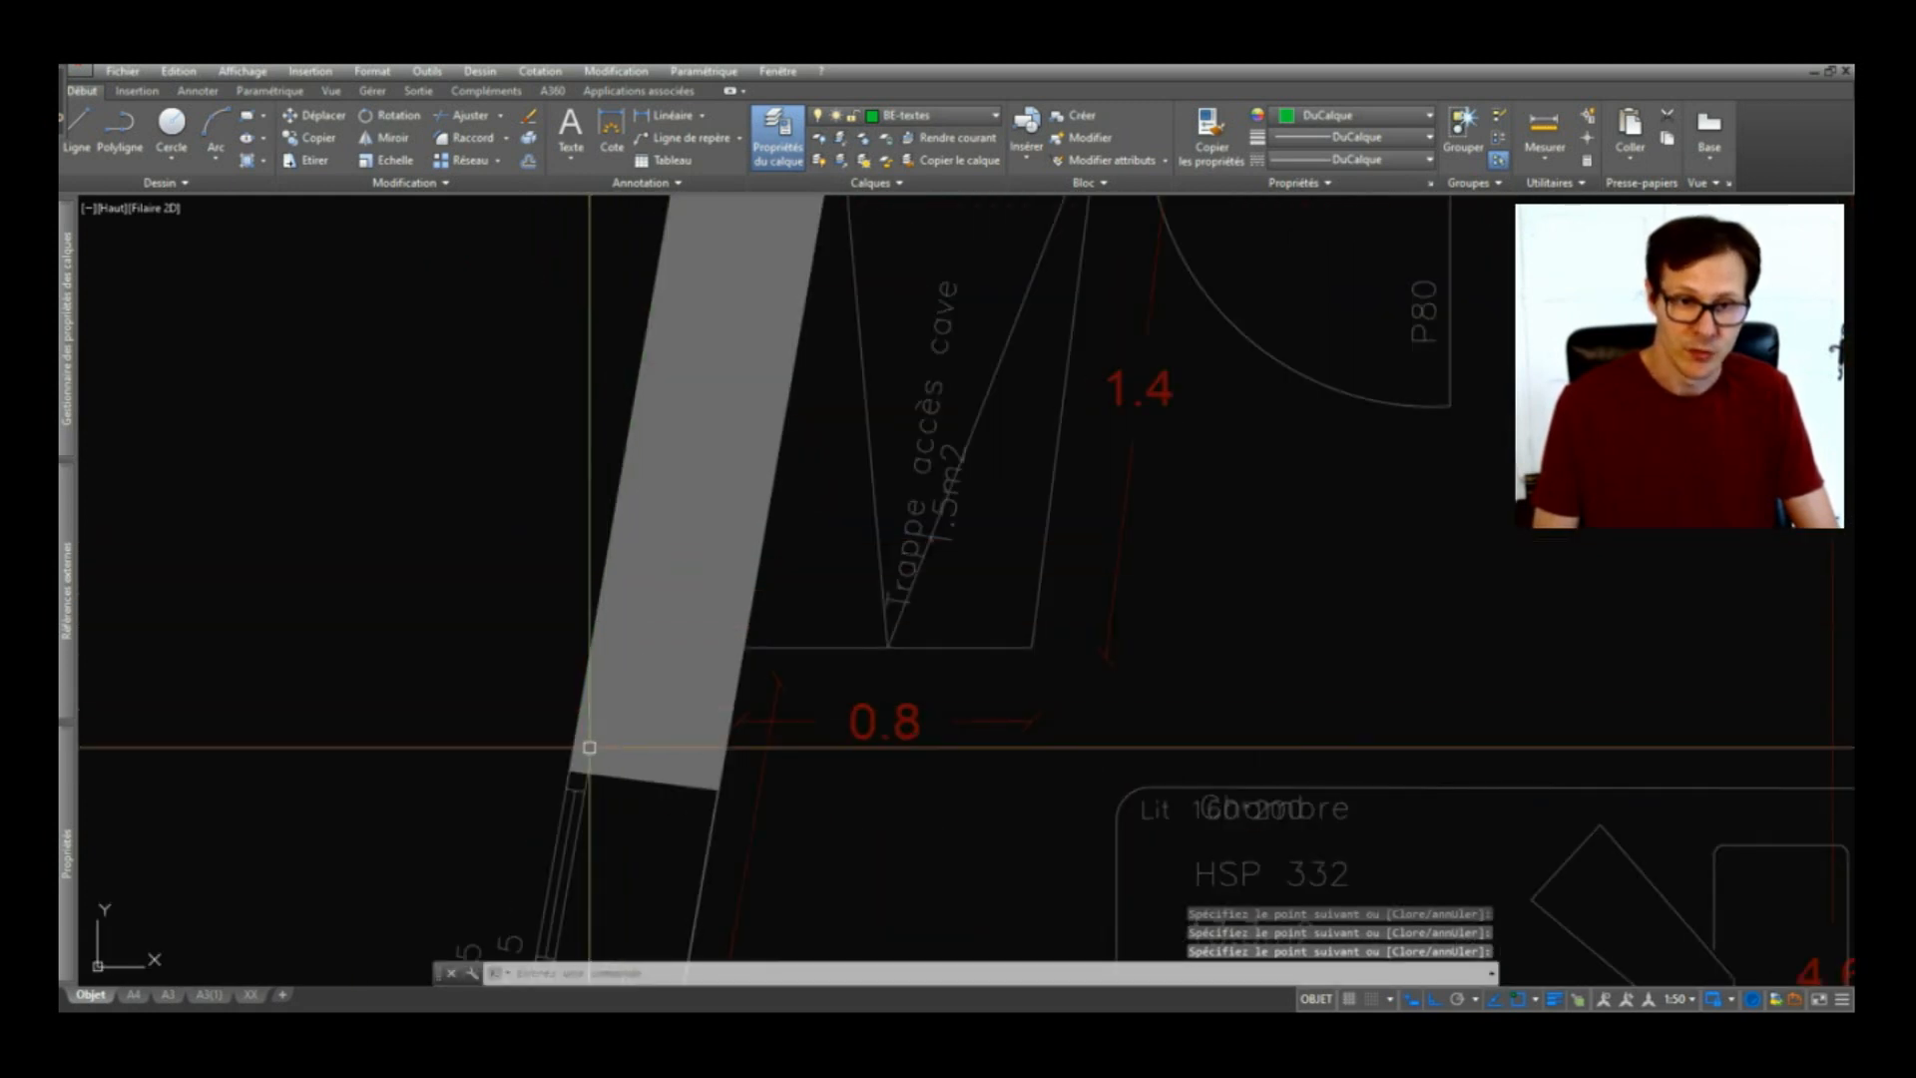
pyautogui.press('Return')
pyautogui.click(576, 770)
pyautogui.scroll(-4, 588, 690)
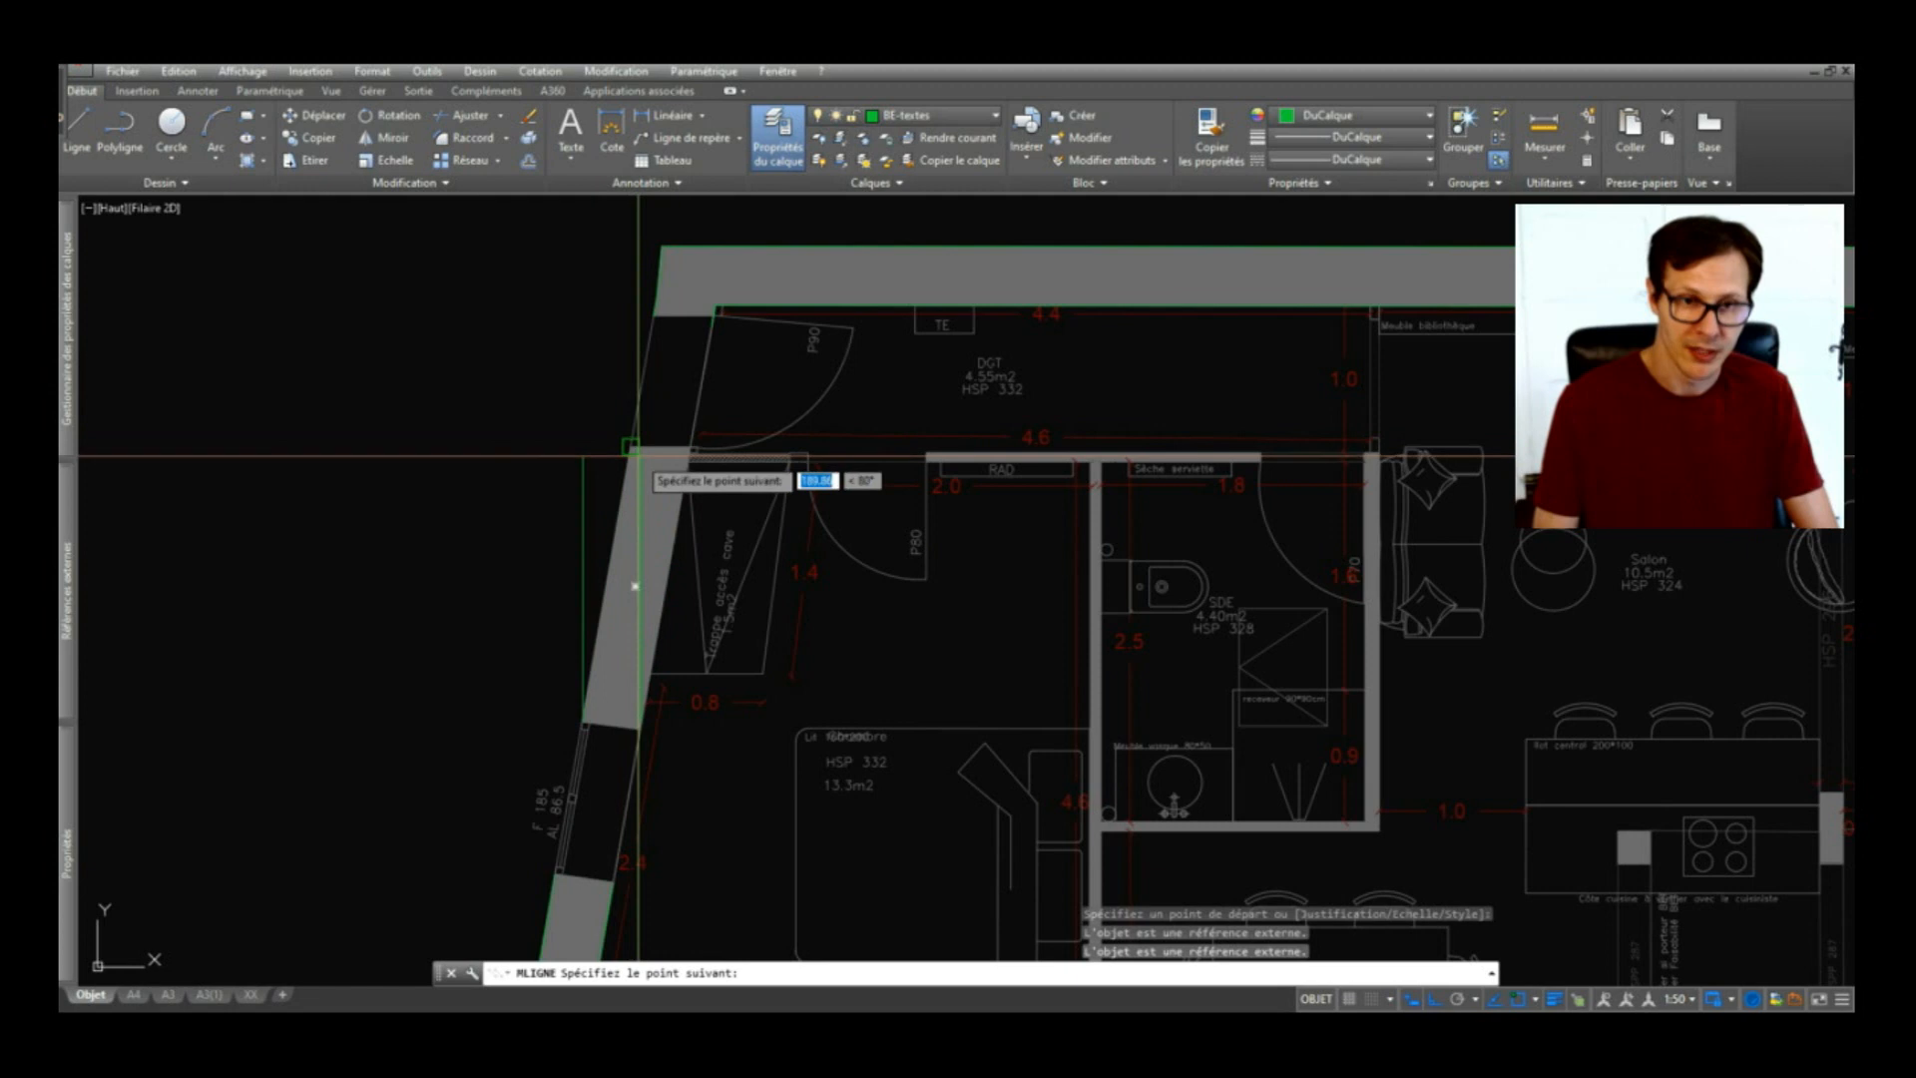
pyautogui.press('Return')
# Step: Explode that multiline and stretch its inner line to meet the wall's ends at the door and window openings
pyautogui.scroll(5, 640, 457)
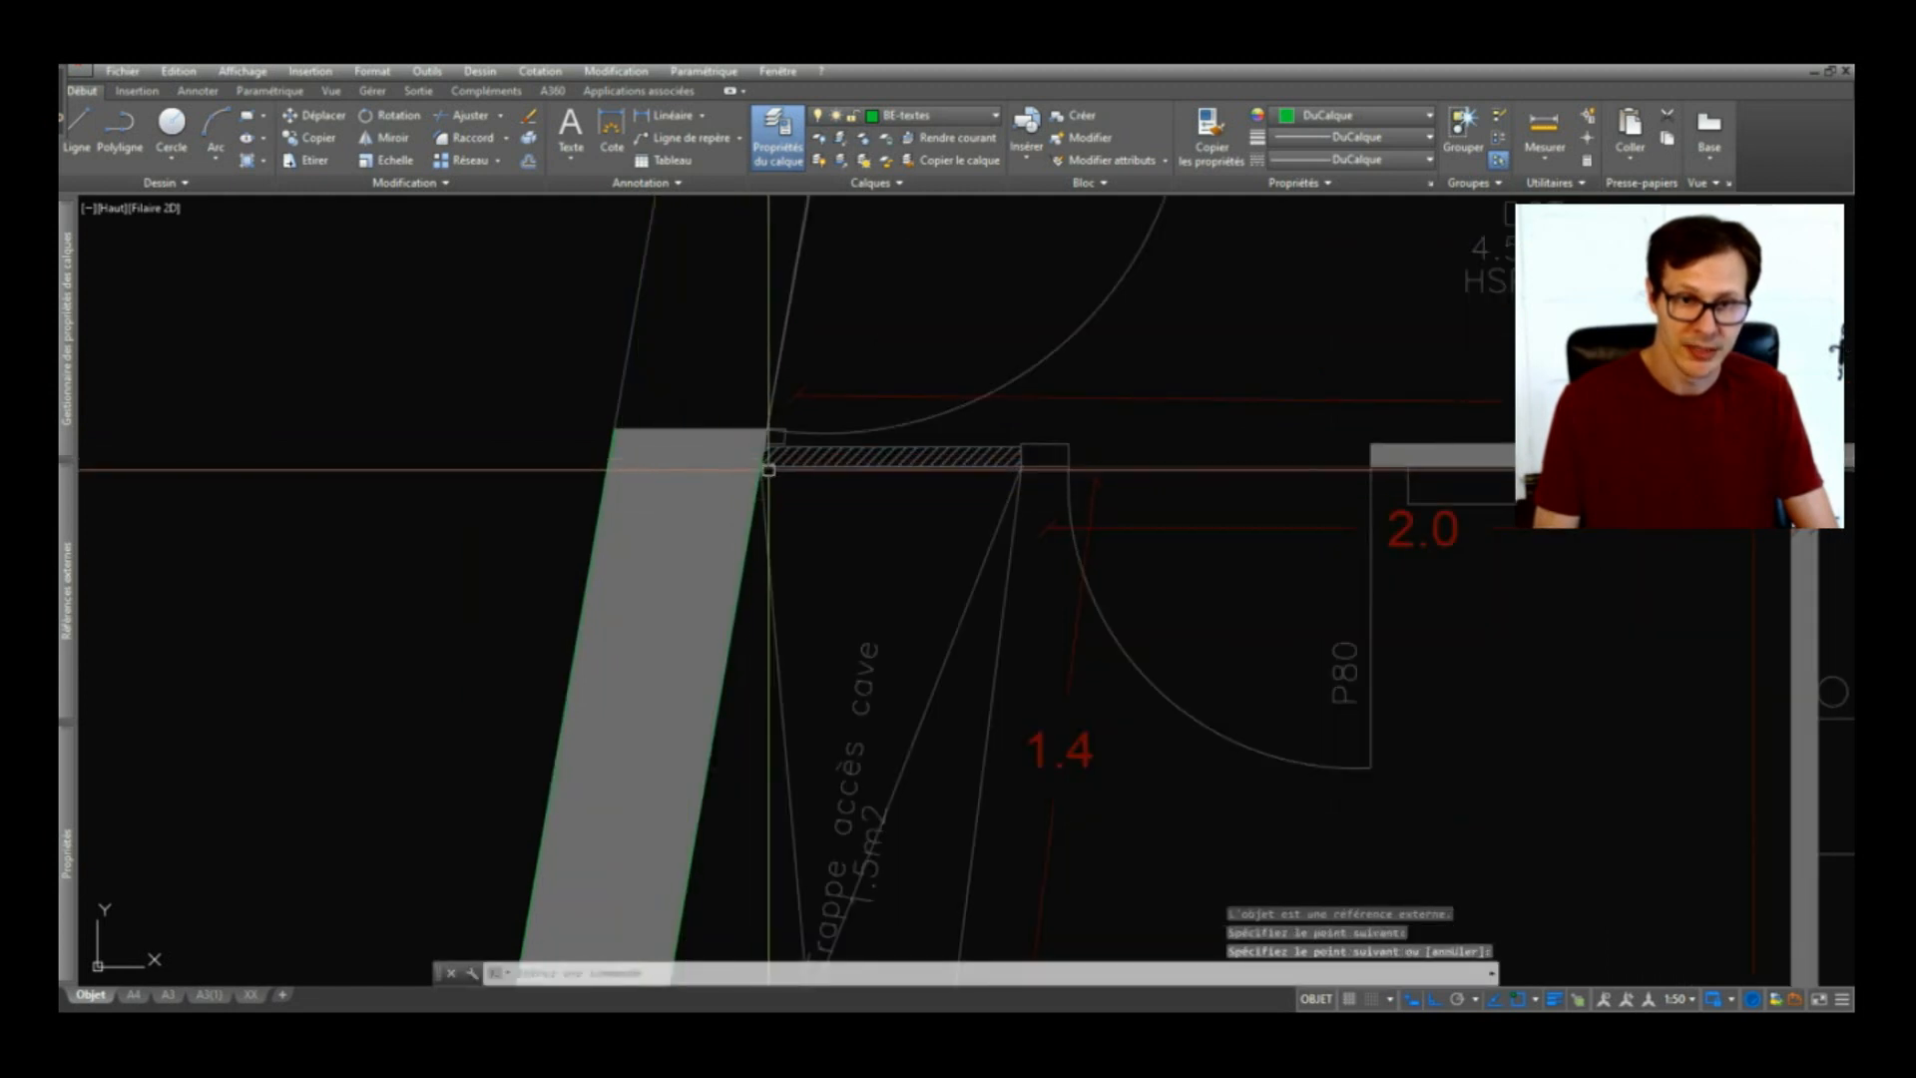
pyautogui.click(755, 469)
pyautogui.scroll(5, 754, 469)
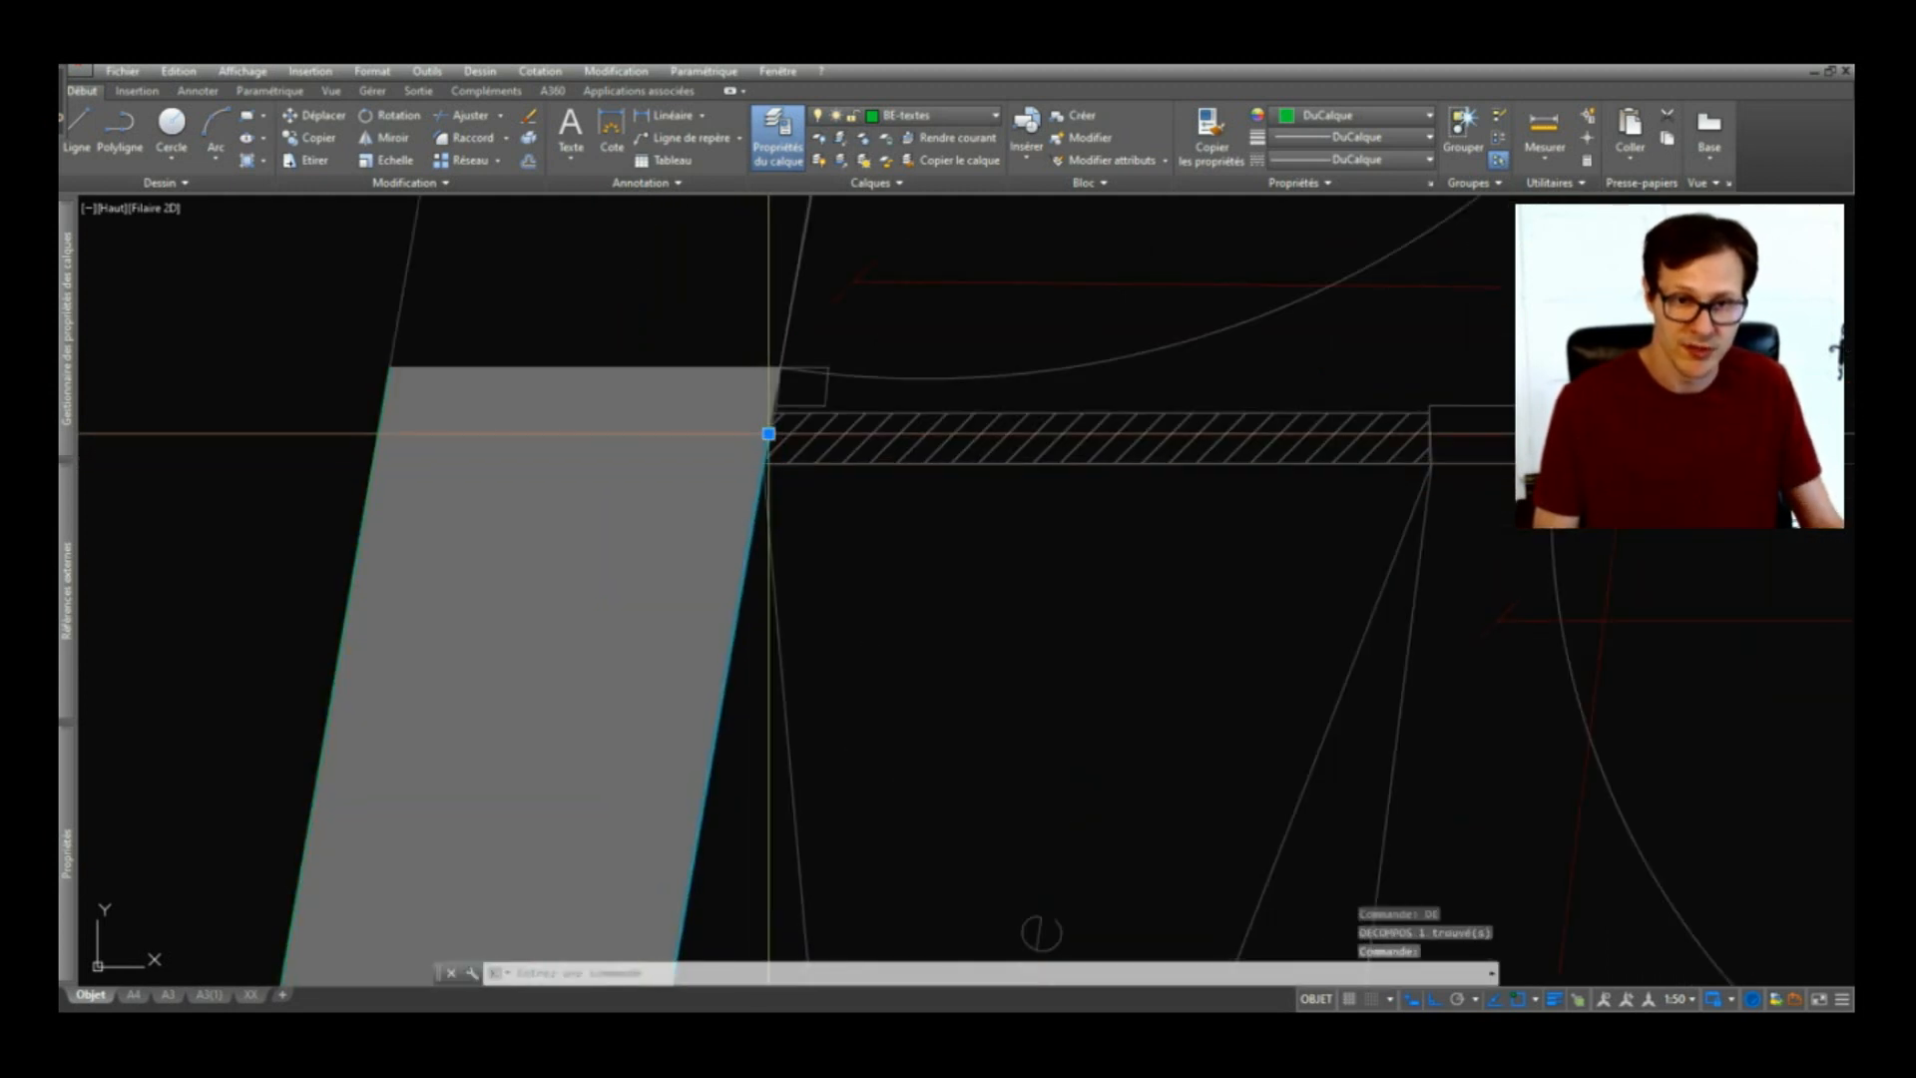
pyautogui.click(768, 432)
pyautogui.scroll(7, 794, 367)
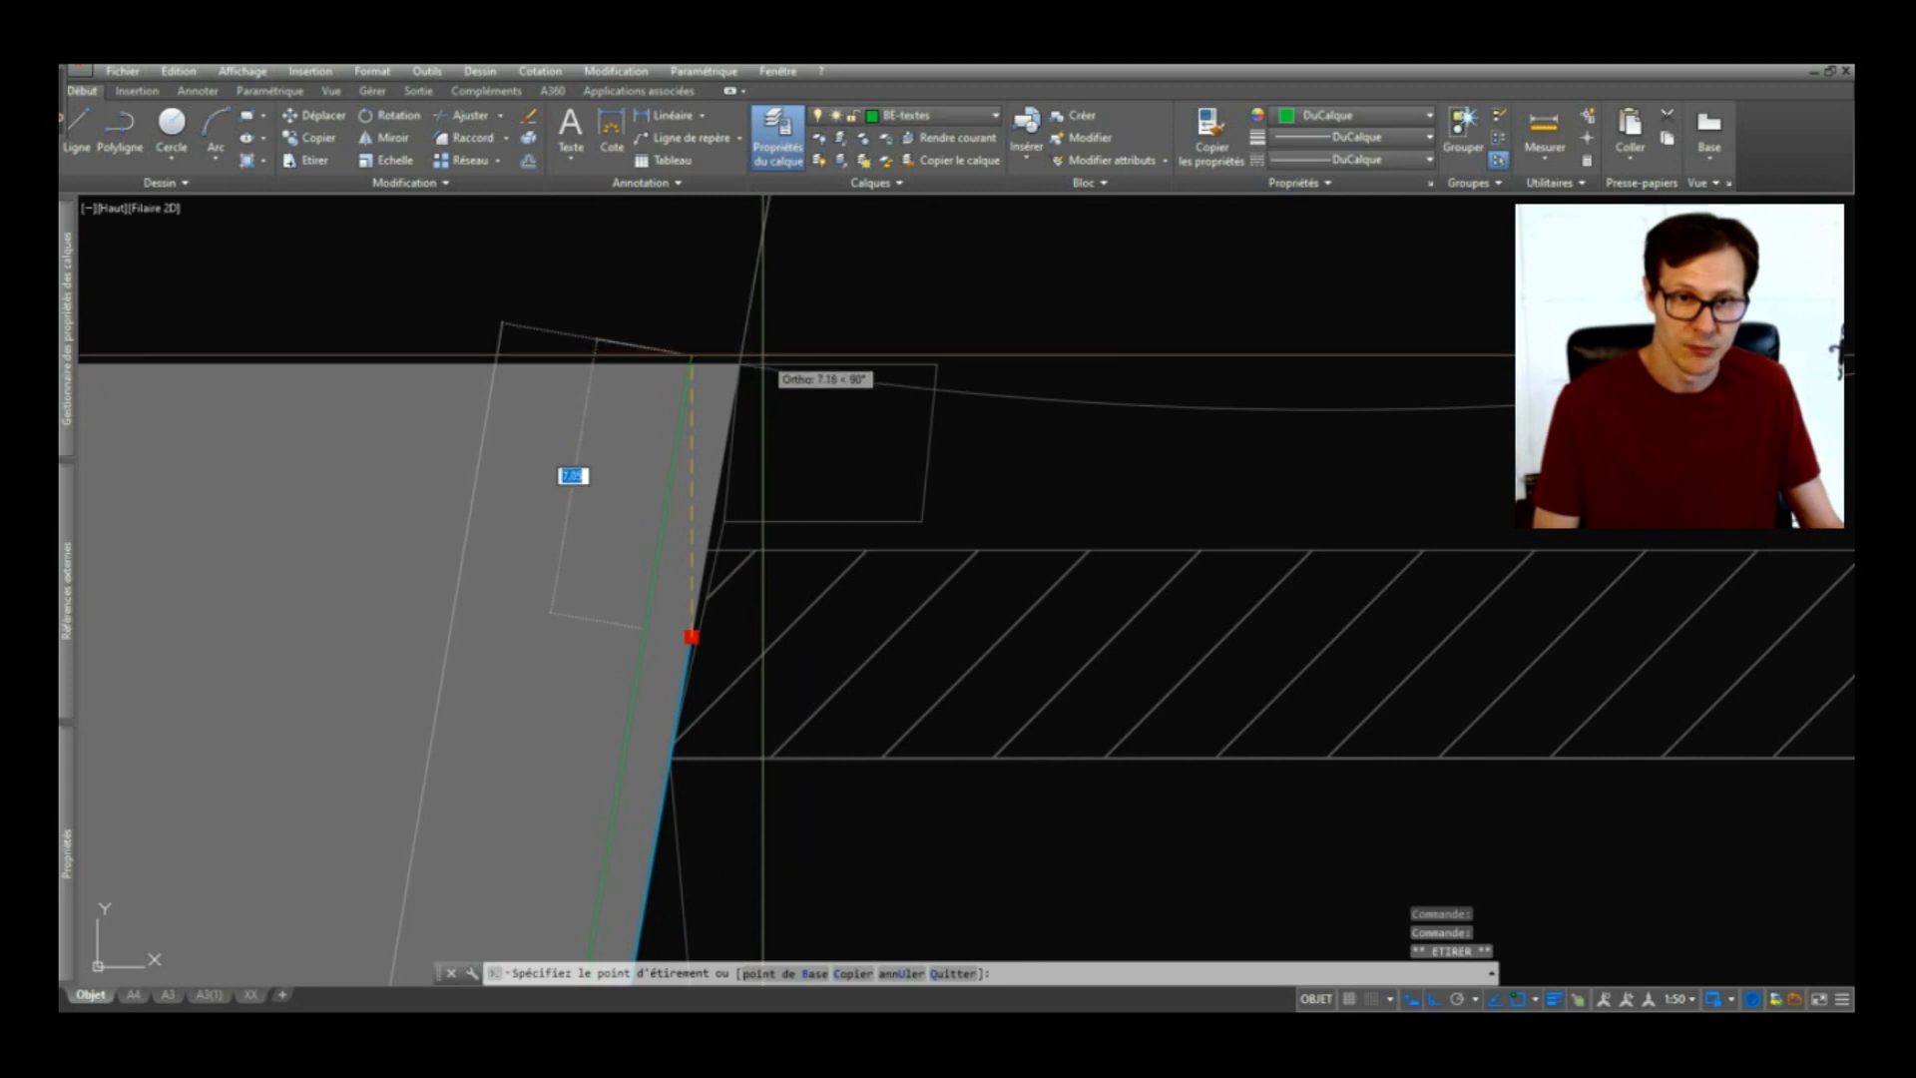
pyautogui.click(786, 366)
pyautogui.scroll(-8, 758, 361)
pyautogui.scroll(6, 749, 513)
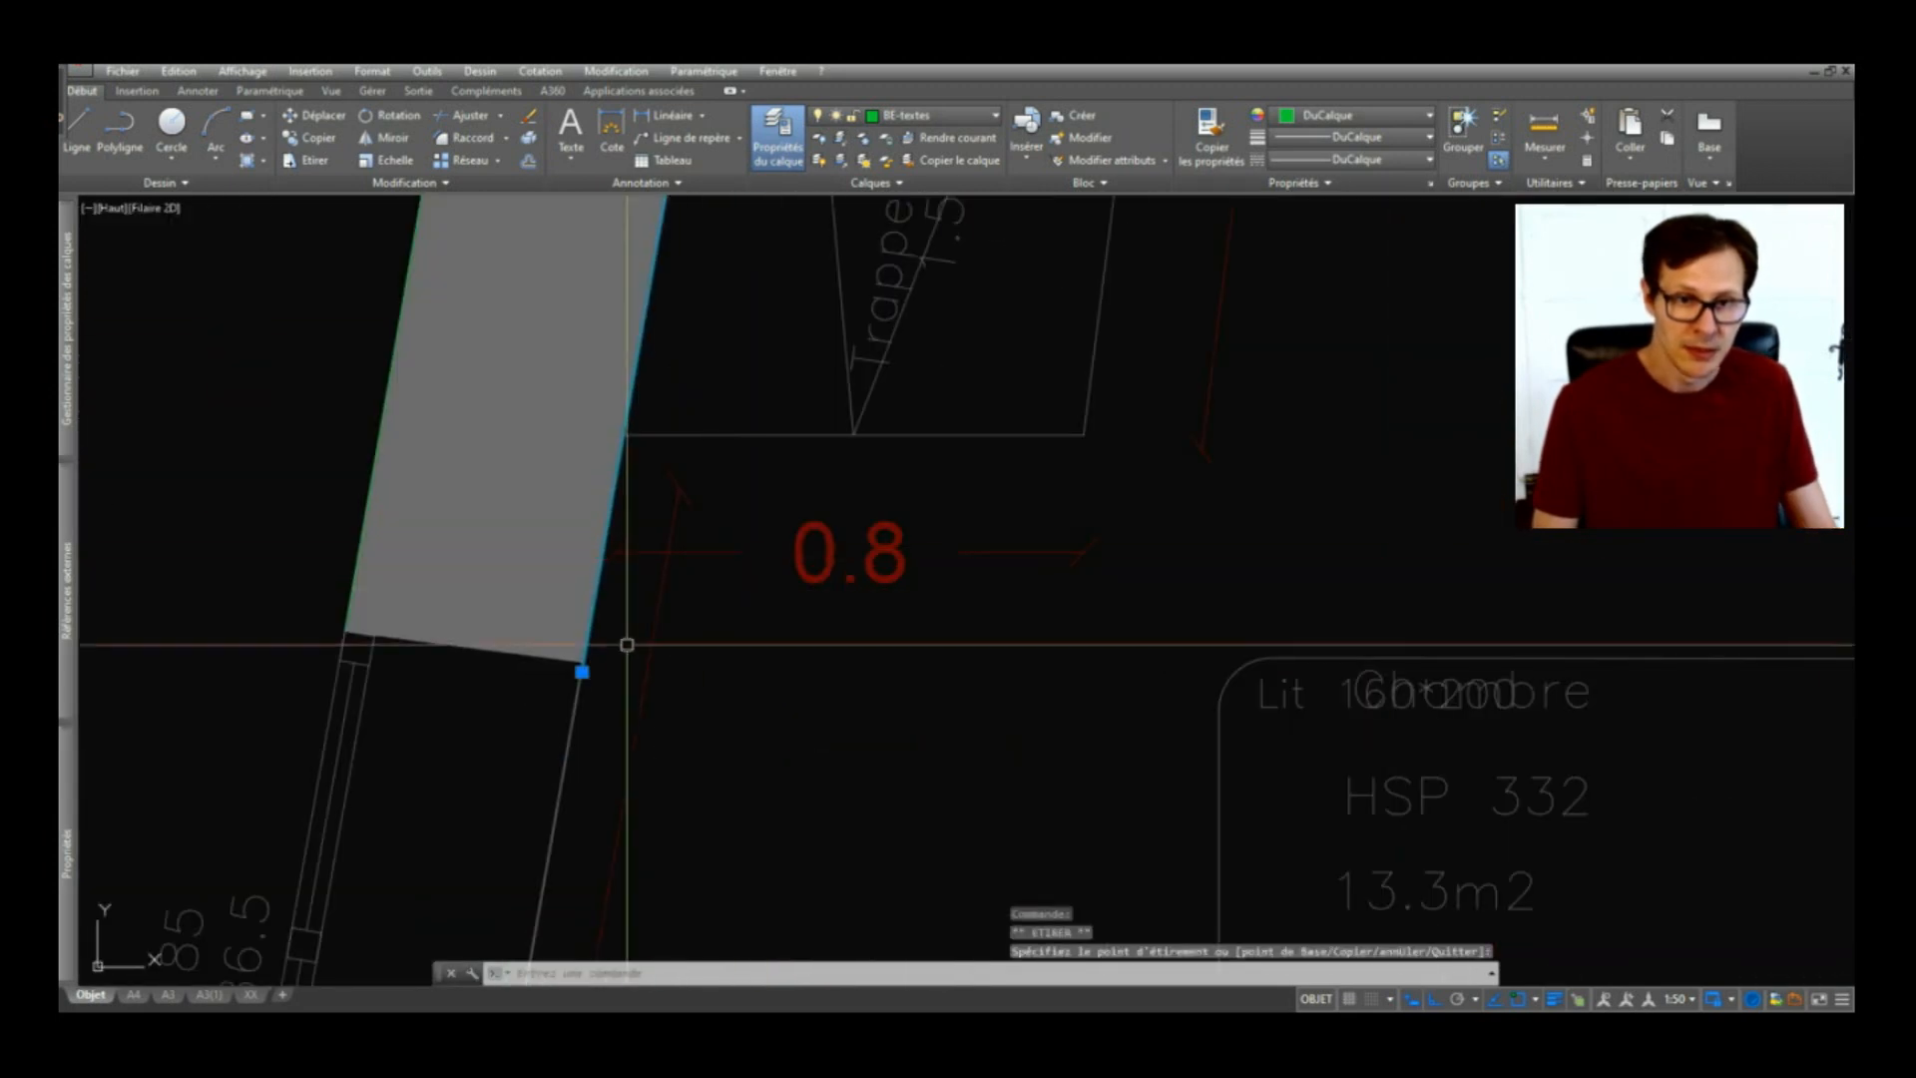
pyautogui.scroll(3, 599, 667)
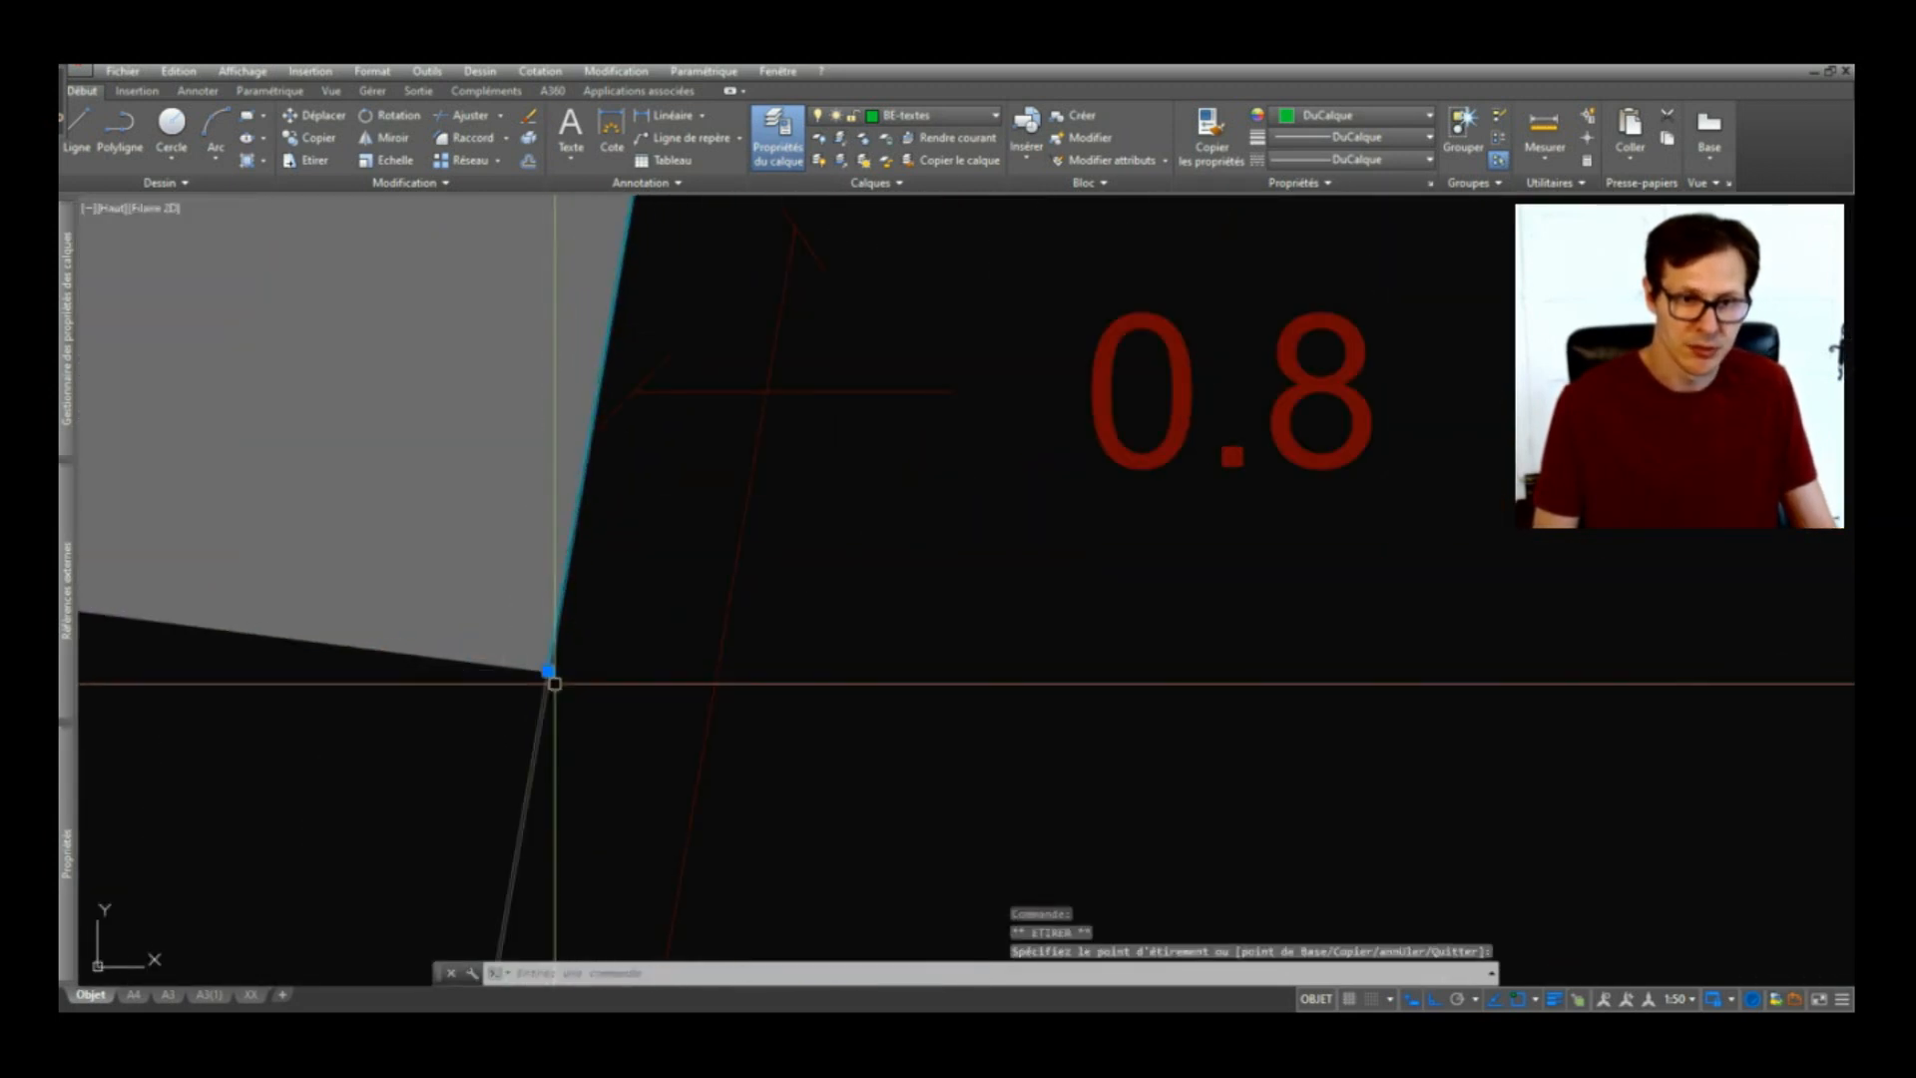
pyautogui.press('Escape')
pyautogui.press('Escape')
# Step: Explode the outer wall multiline and stretch its short inner line to the wall edge at the entrance door's upper jamb
pyautogui.scroll(-8, 581, 684)
pyautogui.scroll(8, 631, 436)
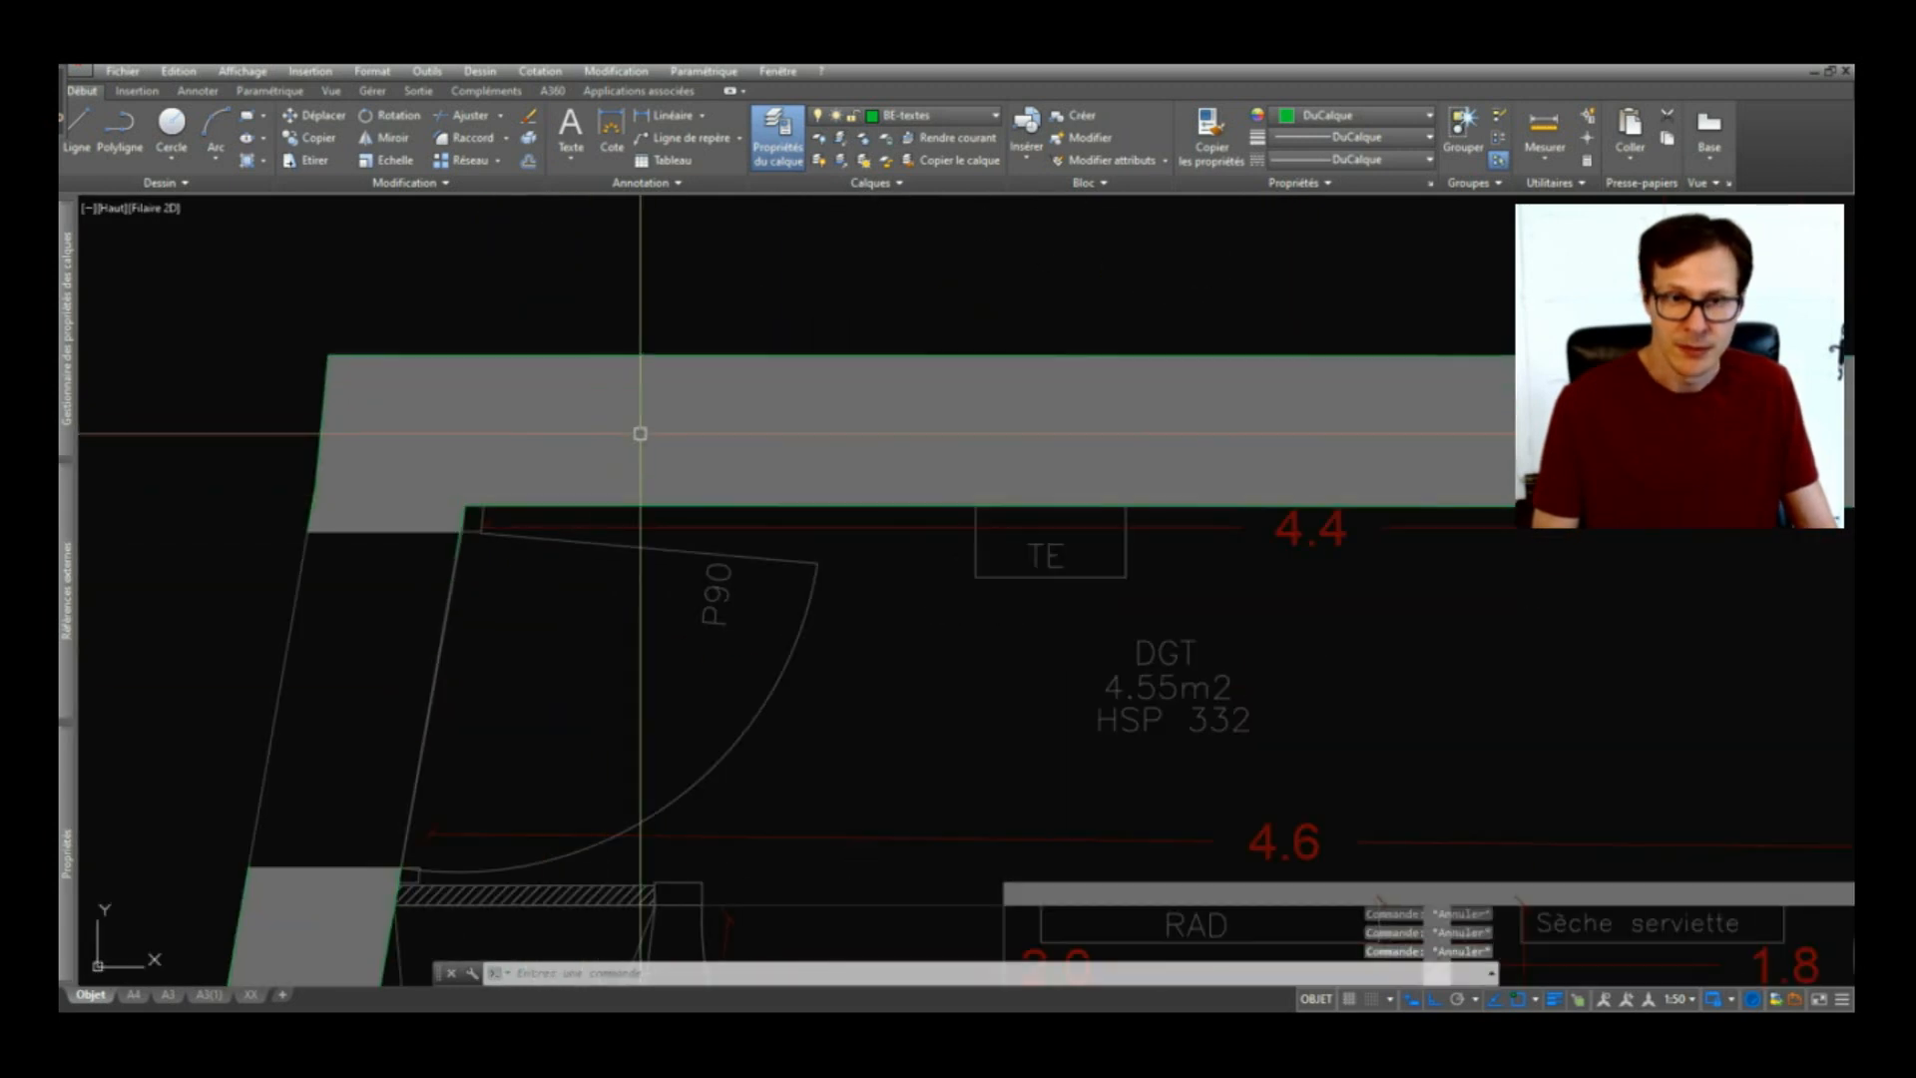
pyautogui.click(454, 537)
pyautogui.write('DE')
pyautogui.press('Return')
pyautogui.click(463, 534)
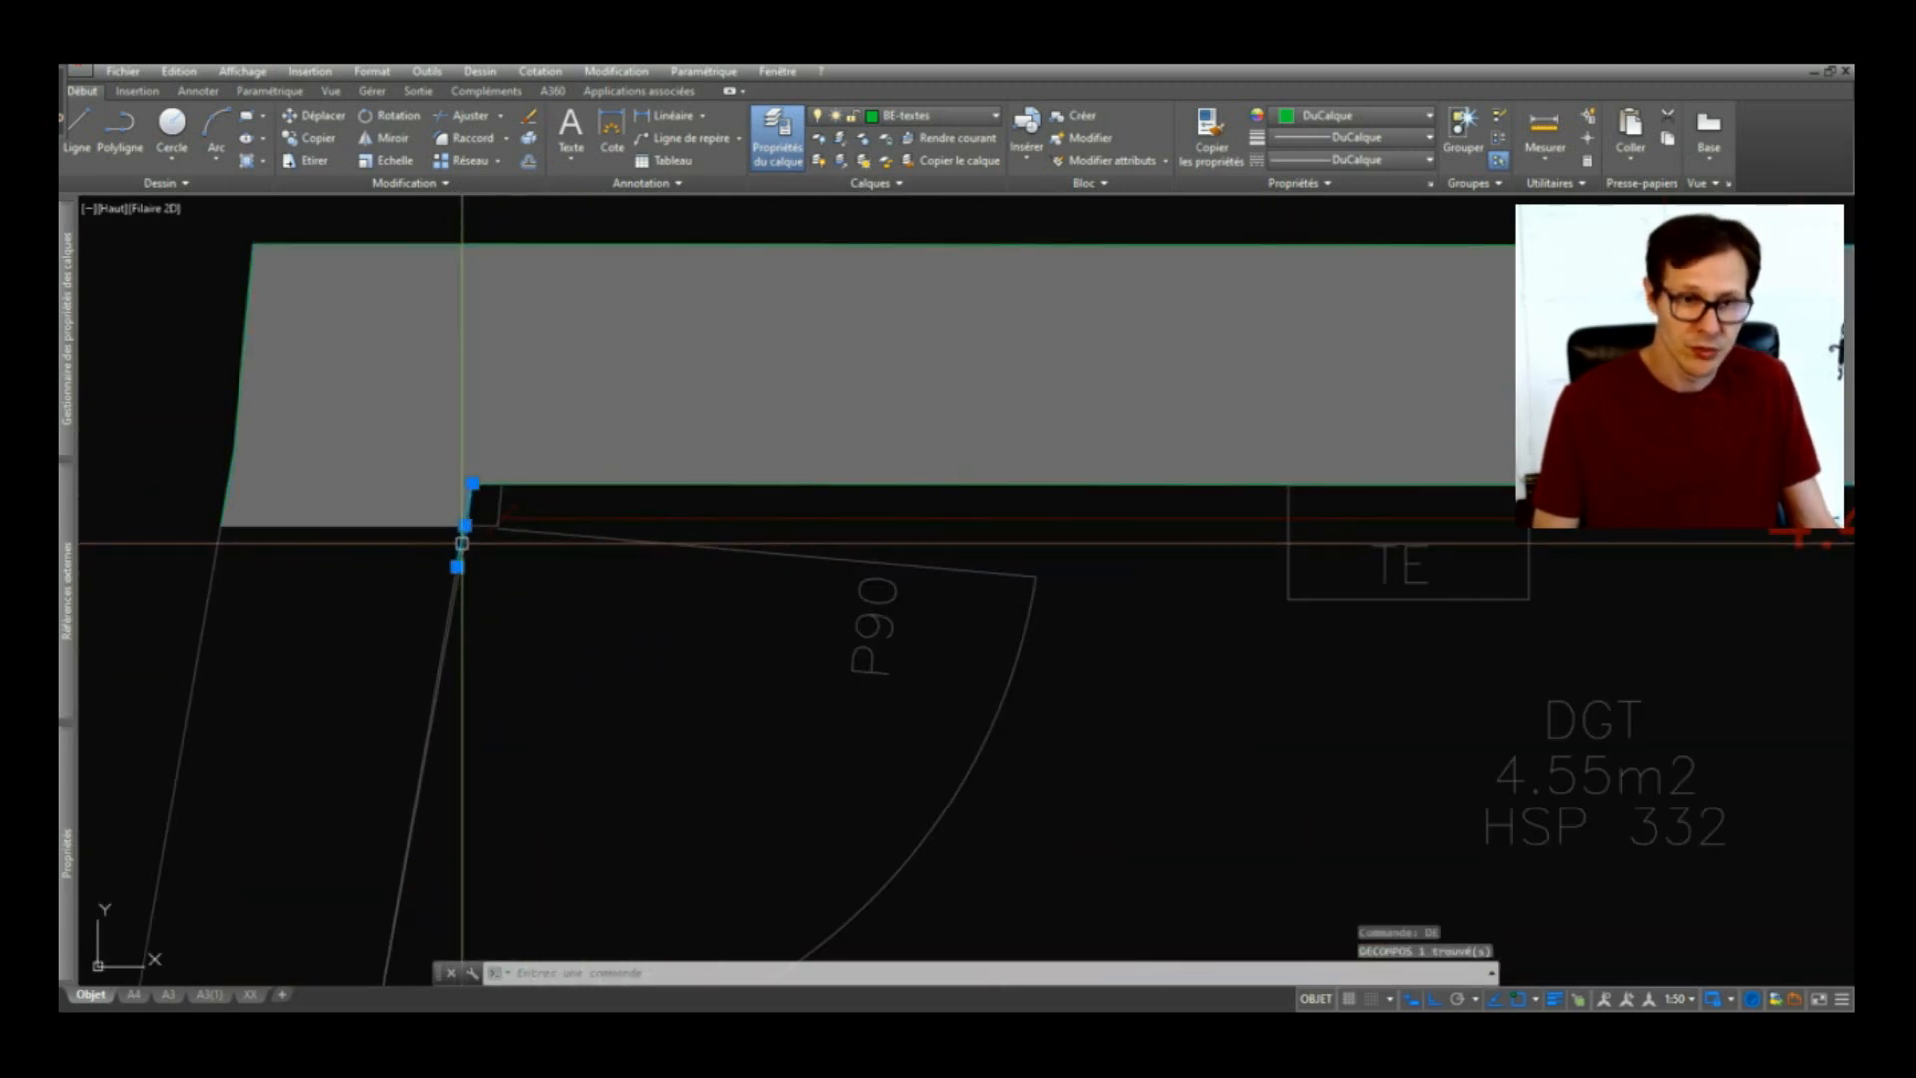
pyautogui.click(457, 566)
pyautogui.scroll(-5, 429, 577)
pyautogui.press('Escape')
pyautogui.press('Escape')
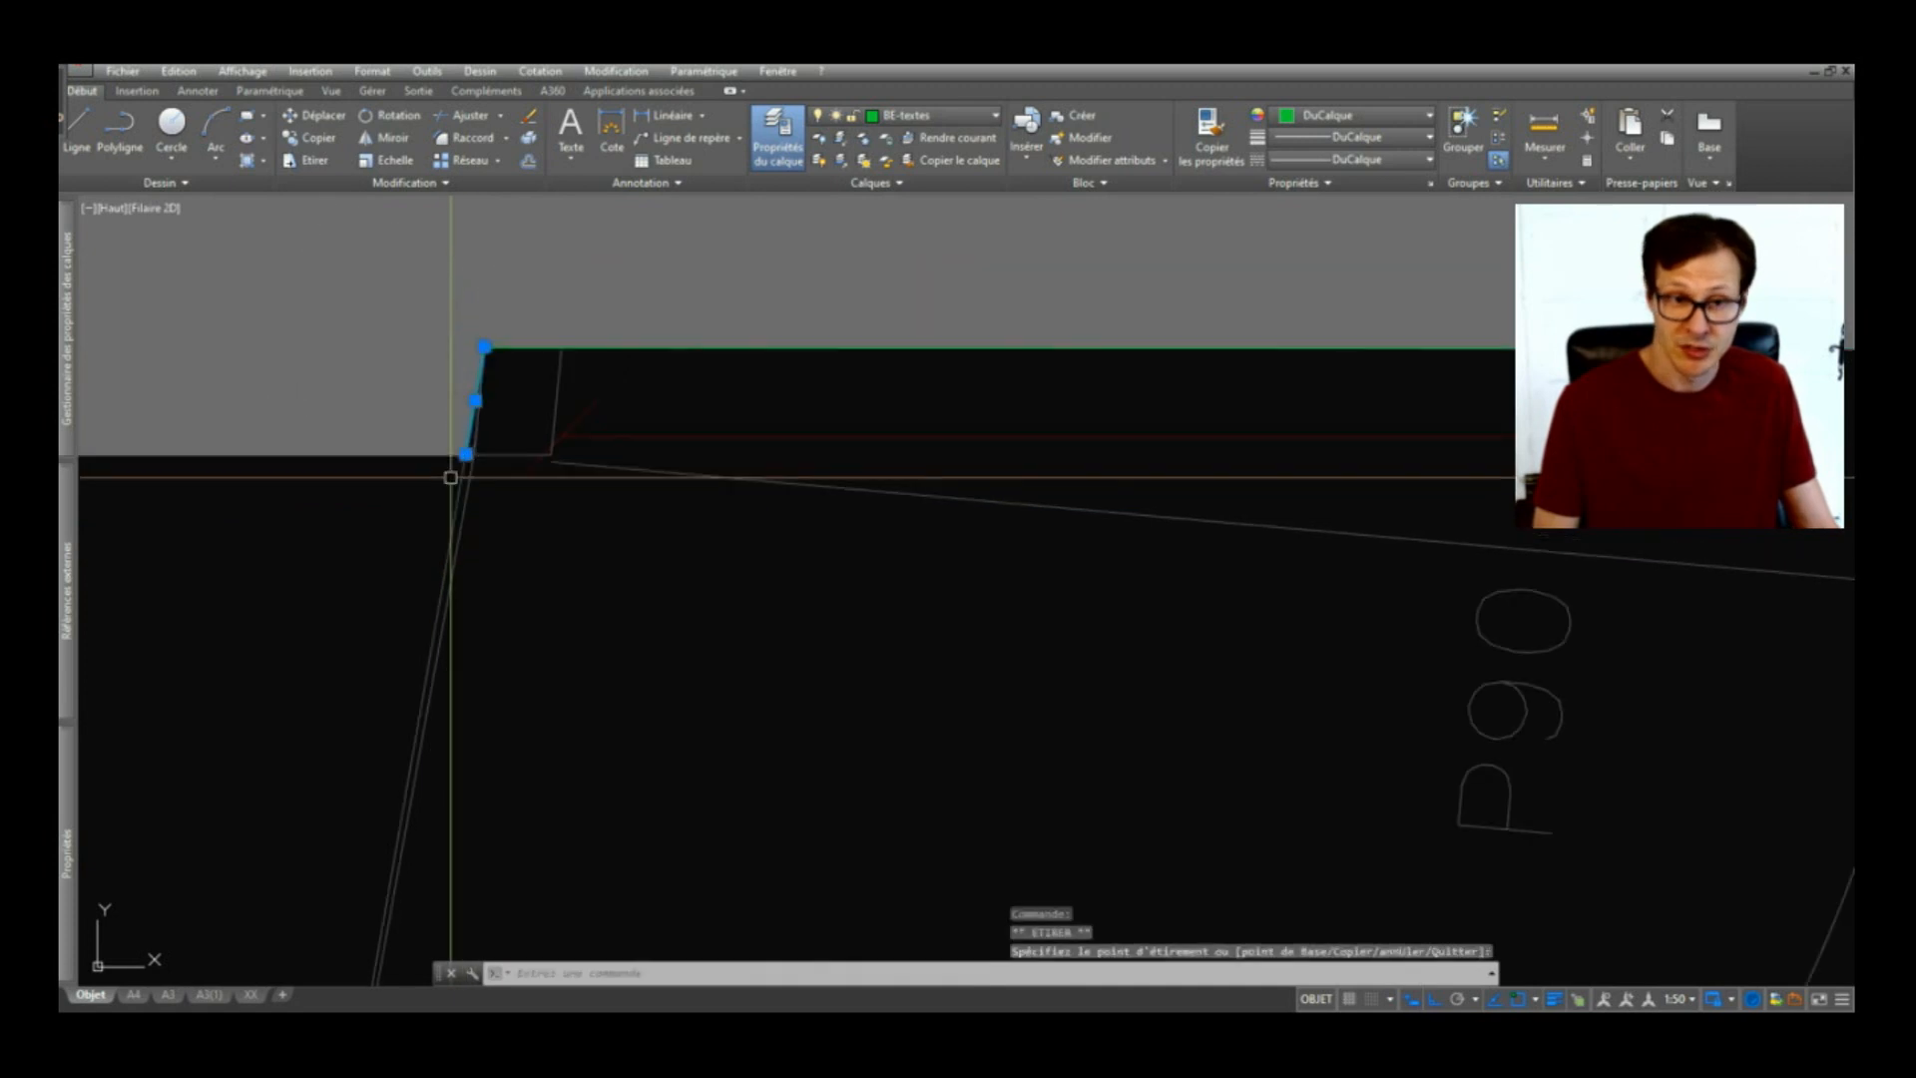
pyautogui.scroll(-5, 552, 374)
pyautogui.press('Escape')
# Step: Stretch the front wall's inner line to the wall corner at the lower side of the bedroom window
pyautogui.scroll(3, 1072, 741)
pyautogui.scroll(-3, 1201, 671)
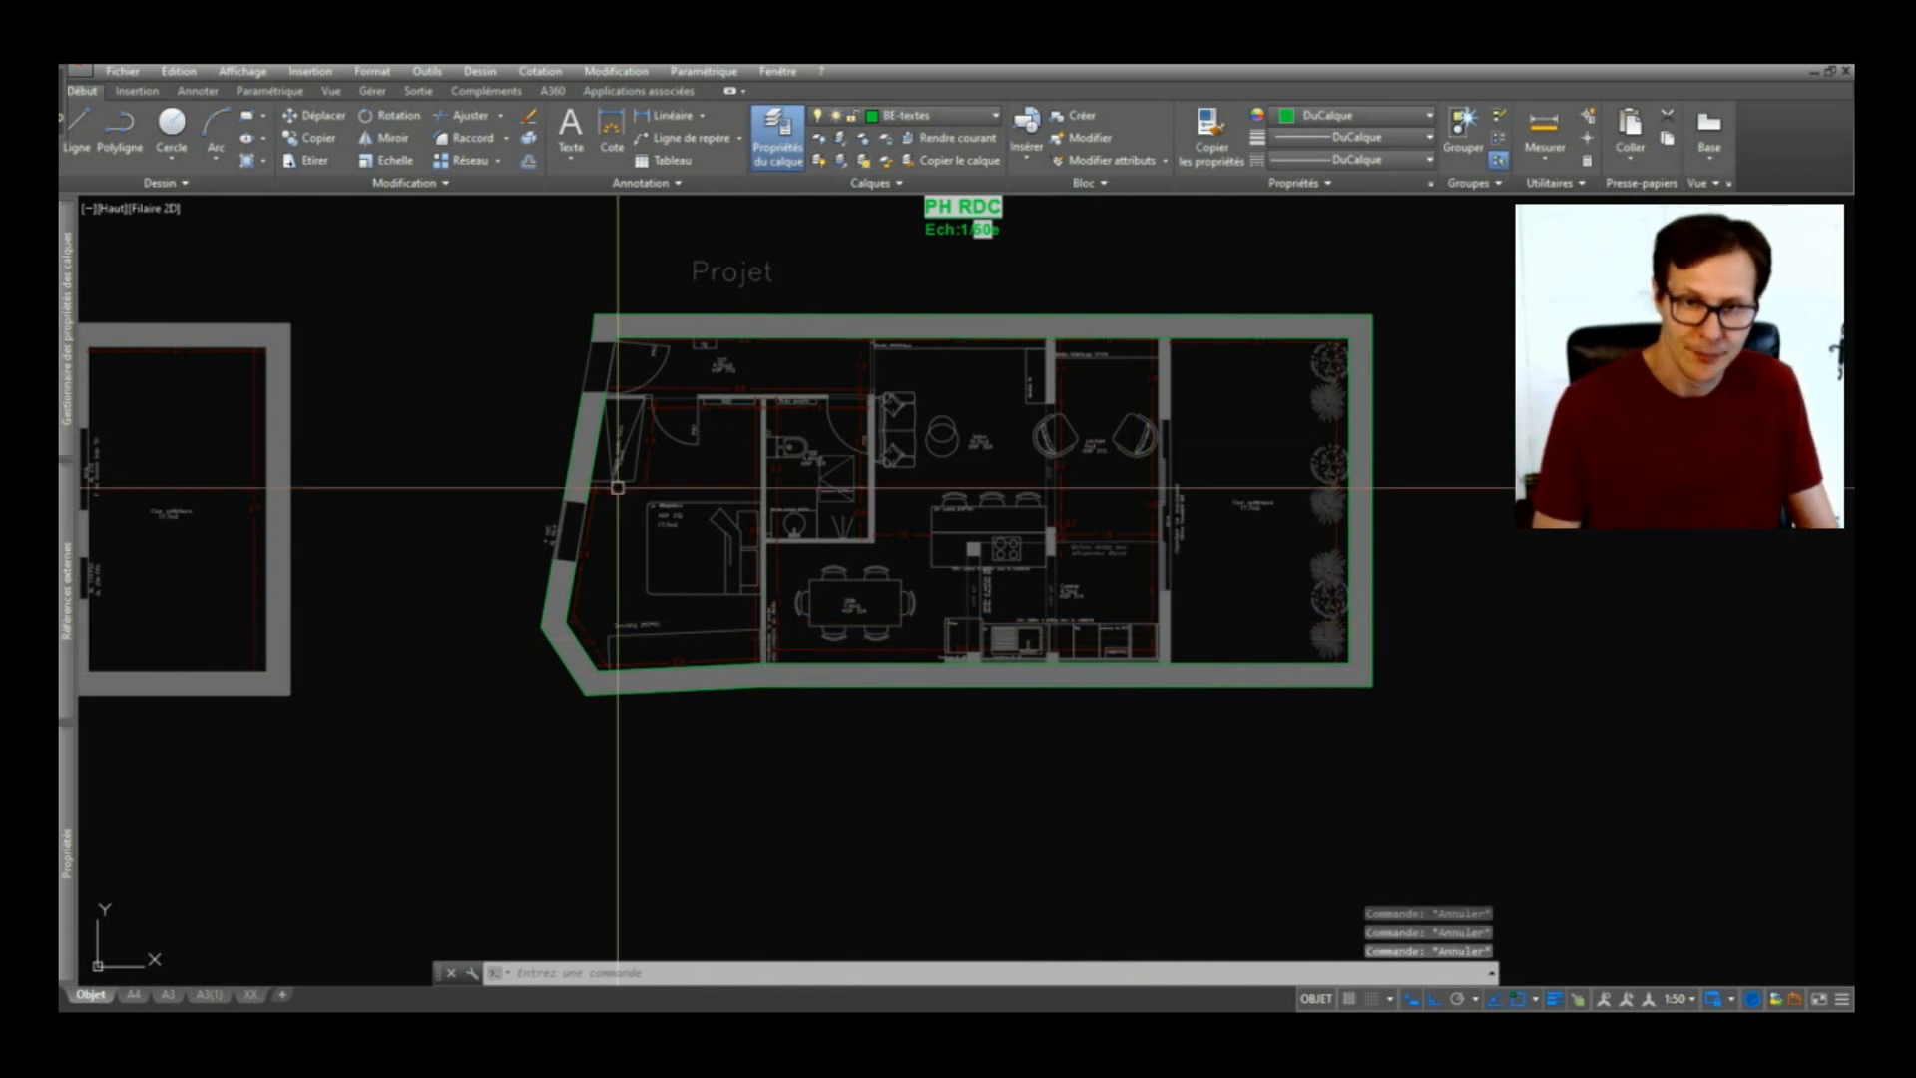
pyautogui.scroll(10, 609, 506)
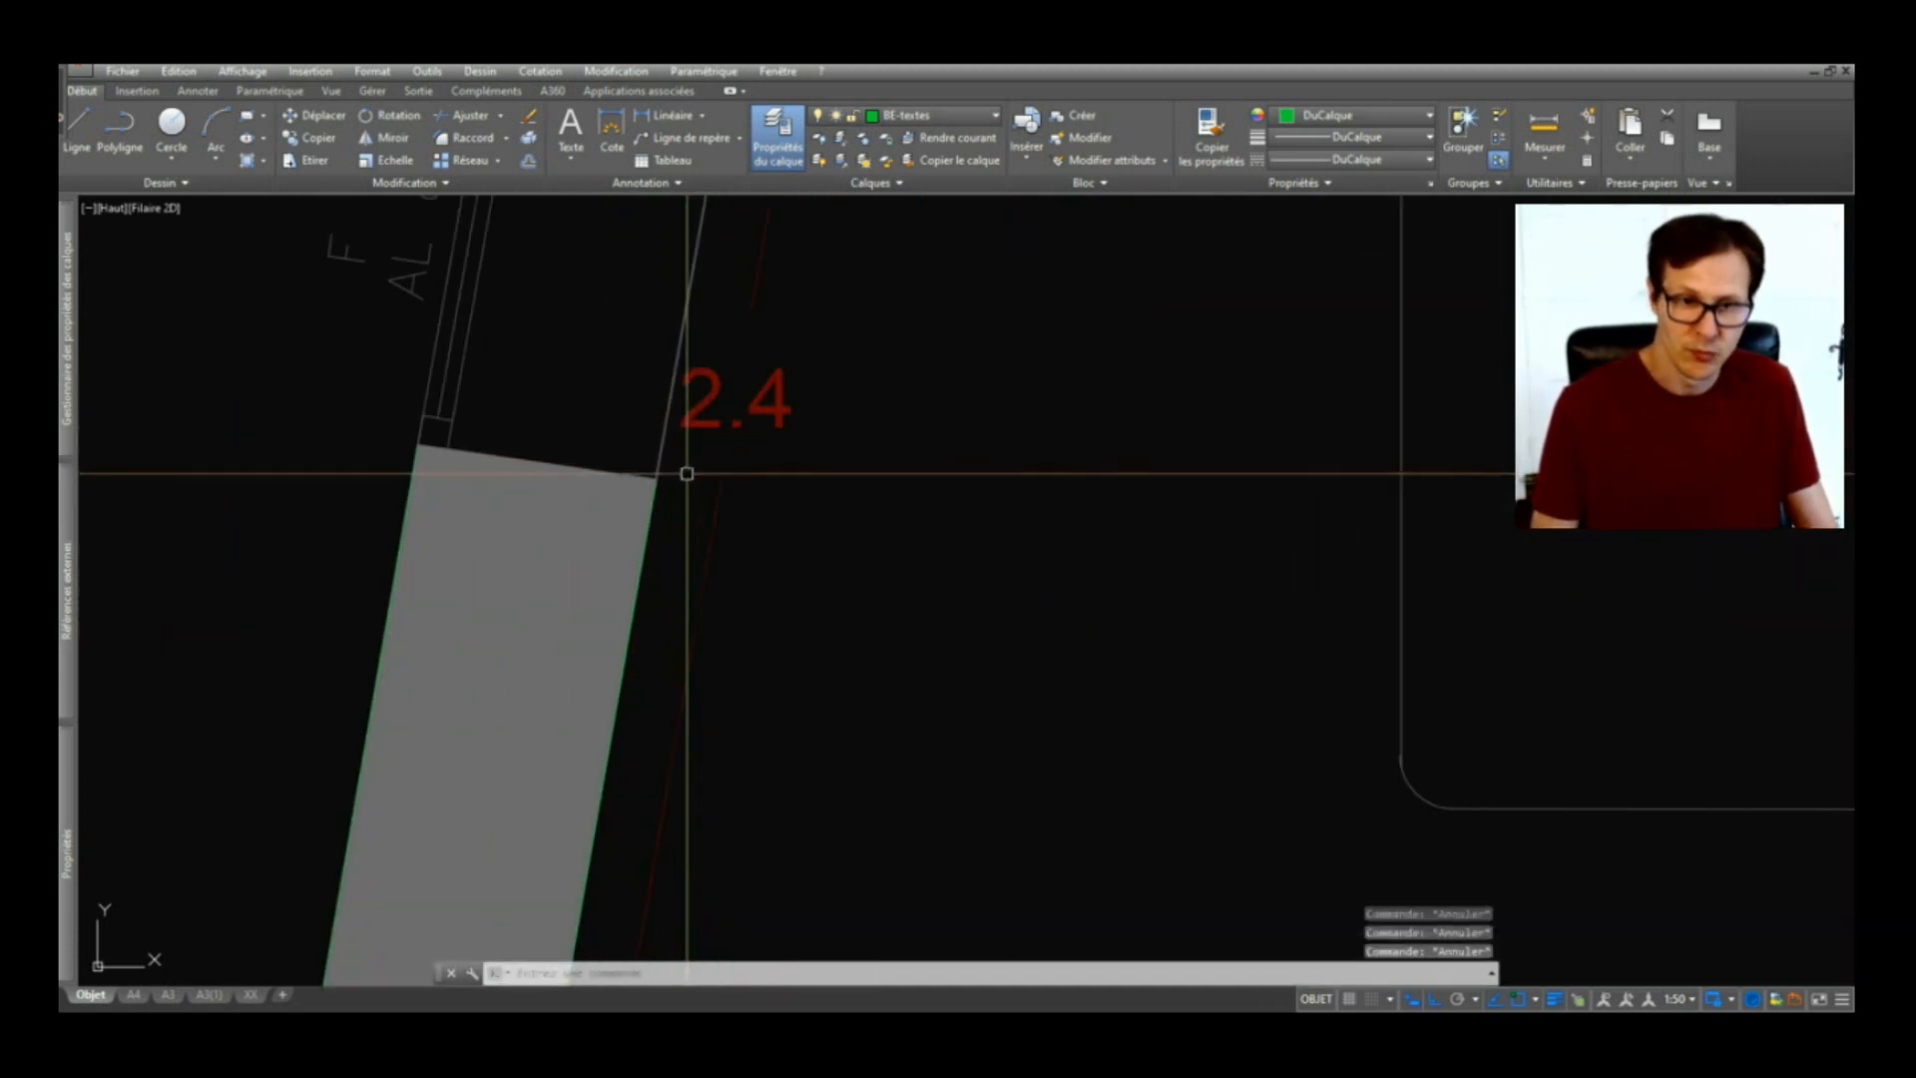
pyautogui.scroll(4, 654, 501)
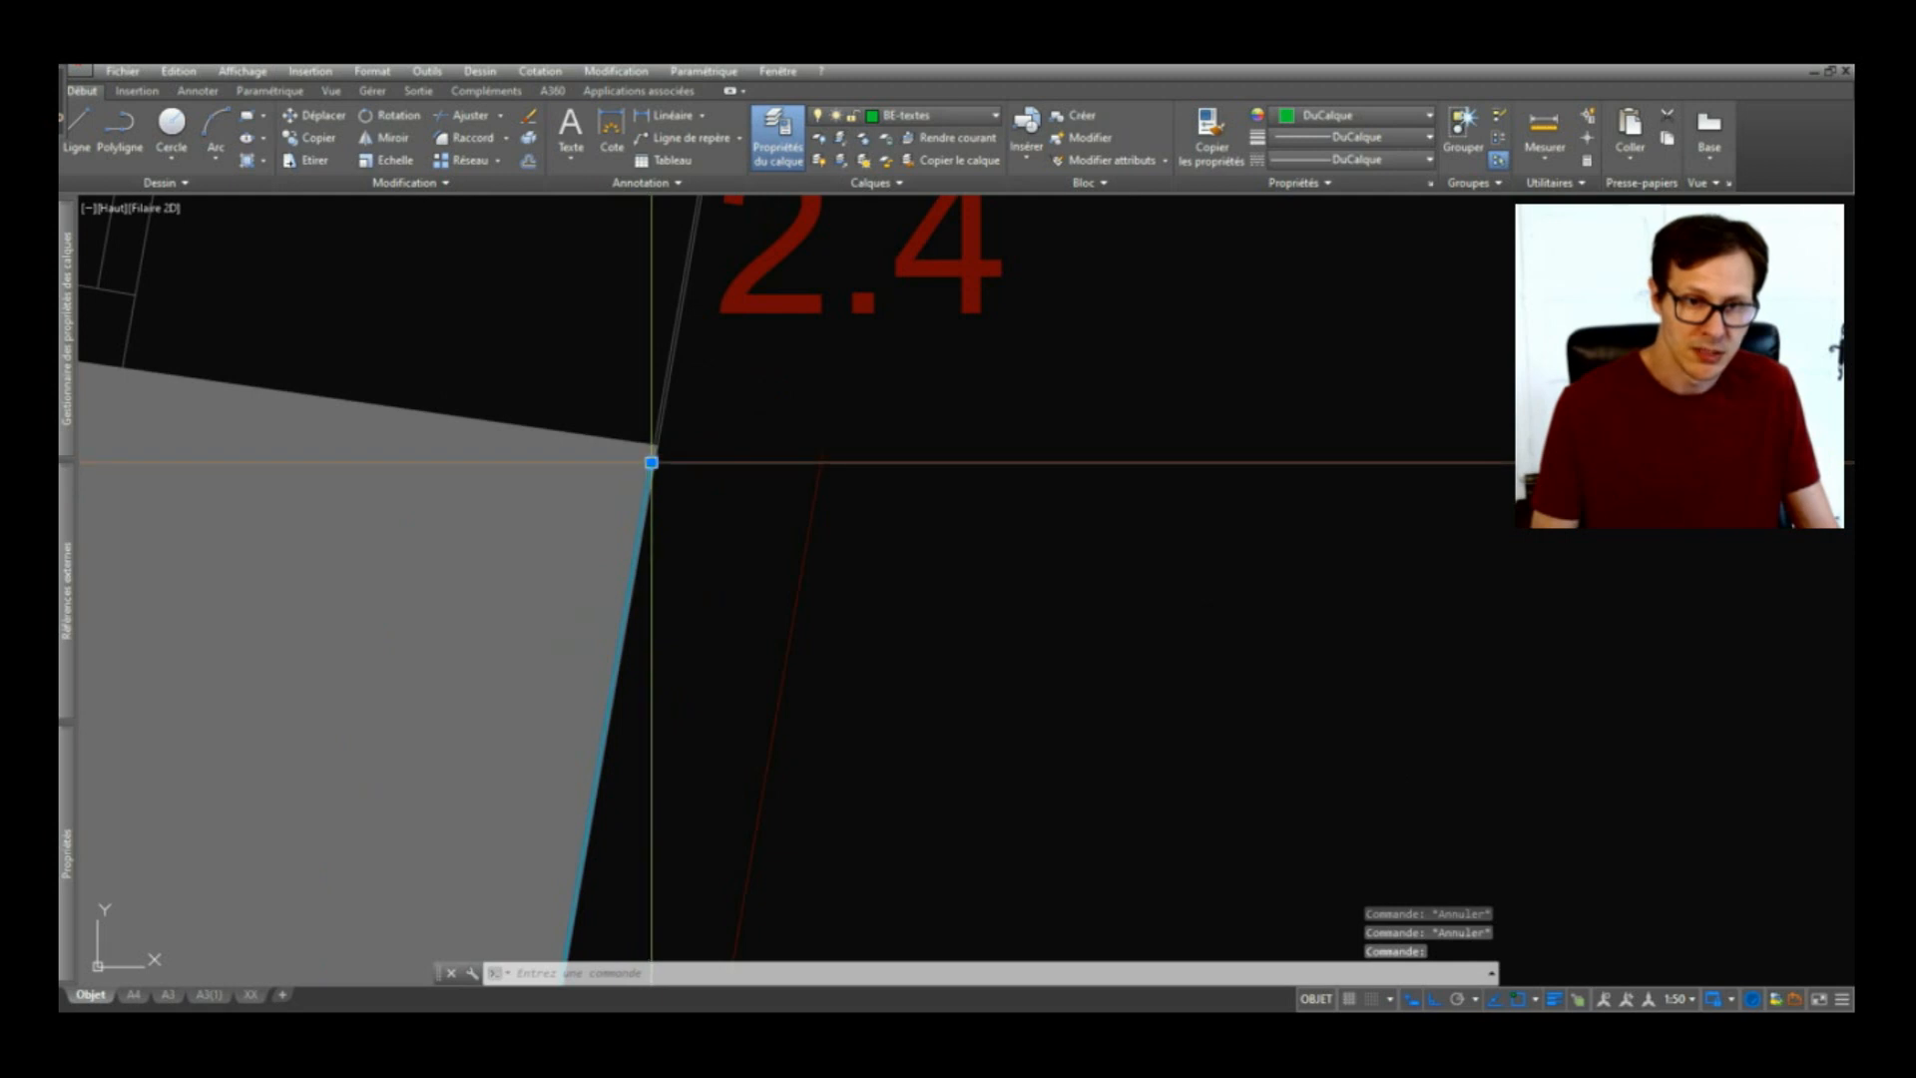
pyautogui.click(651, 462)
pyautogui.press('Escape')
pyautogui.press('Escape')
pyautogui.scroll(-10, 604, 483)
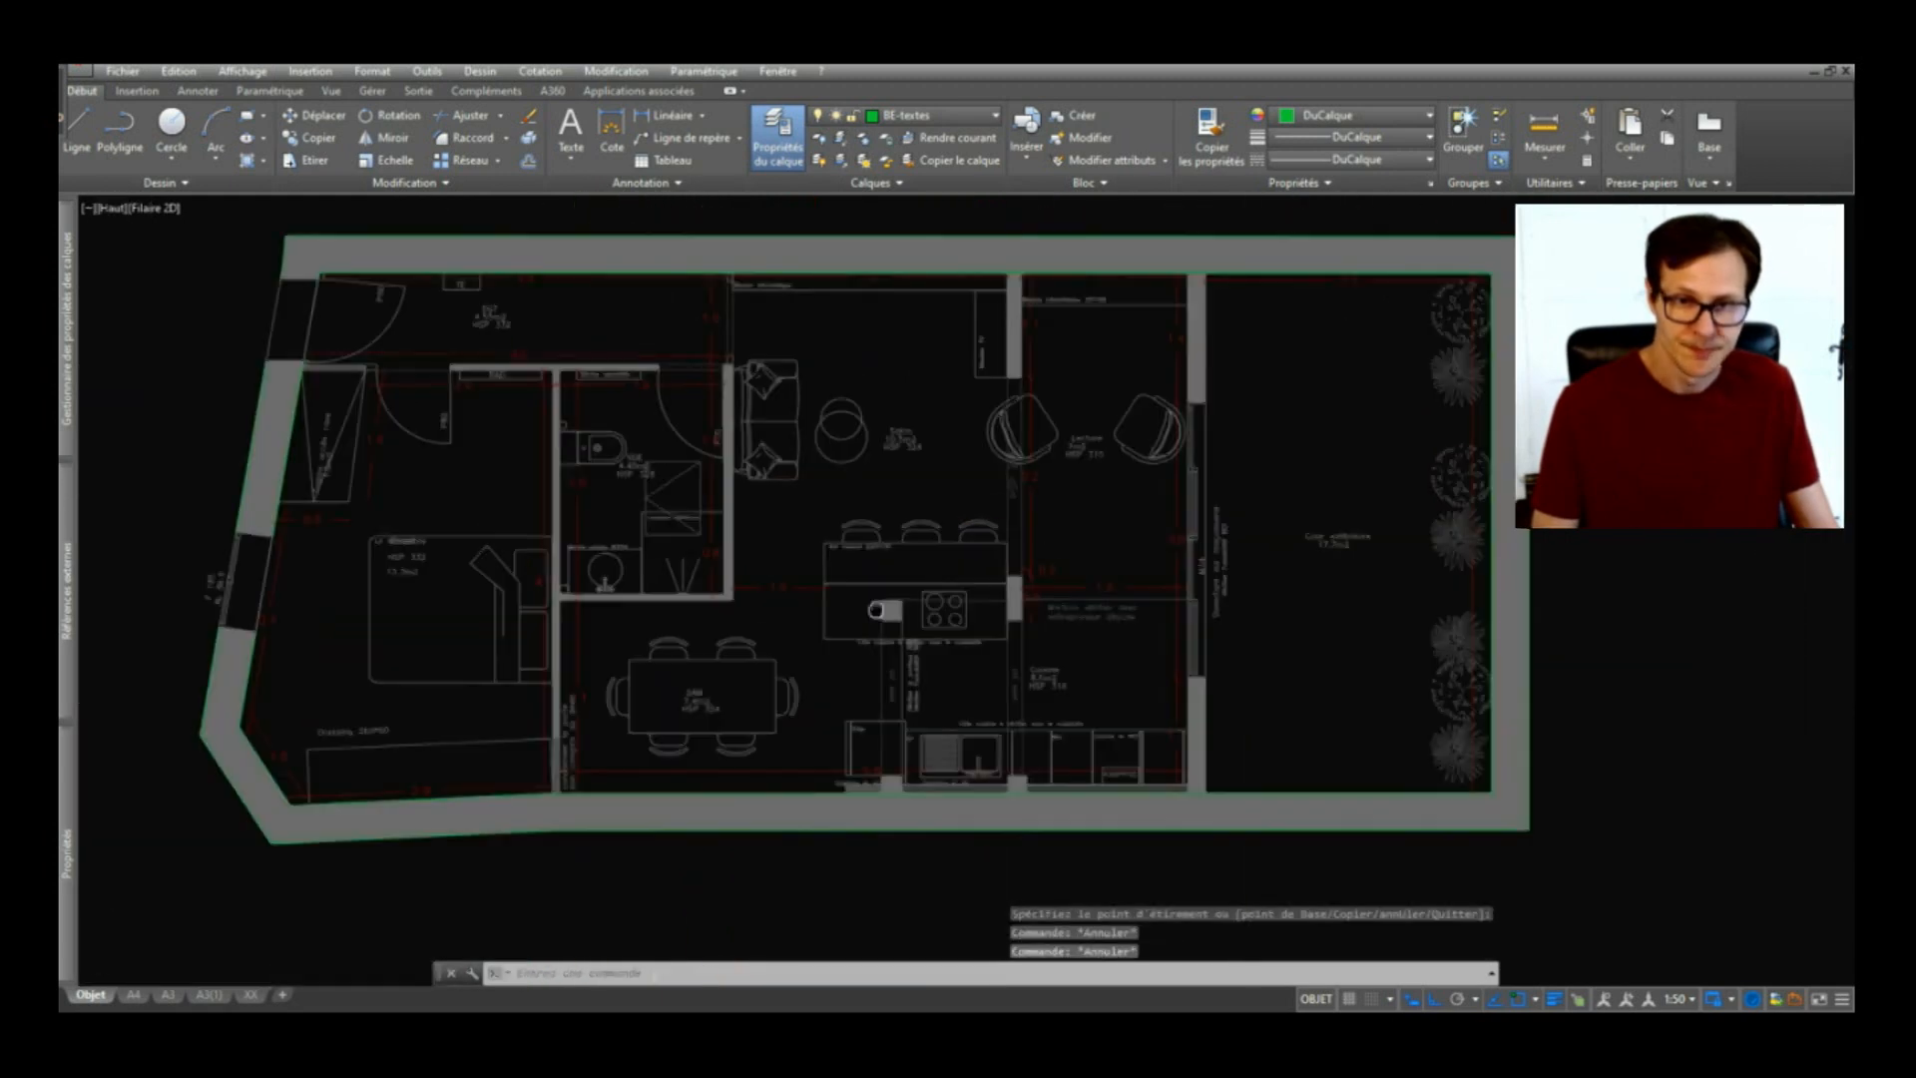
# Step: Draw a rectangle over the wall stub beside the Meuble TV, between the Salon and the Lecture area
pyautogui.scroll(8, 851, 441)
pyautogui.write('rec')
pyautogui.press('Return')
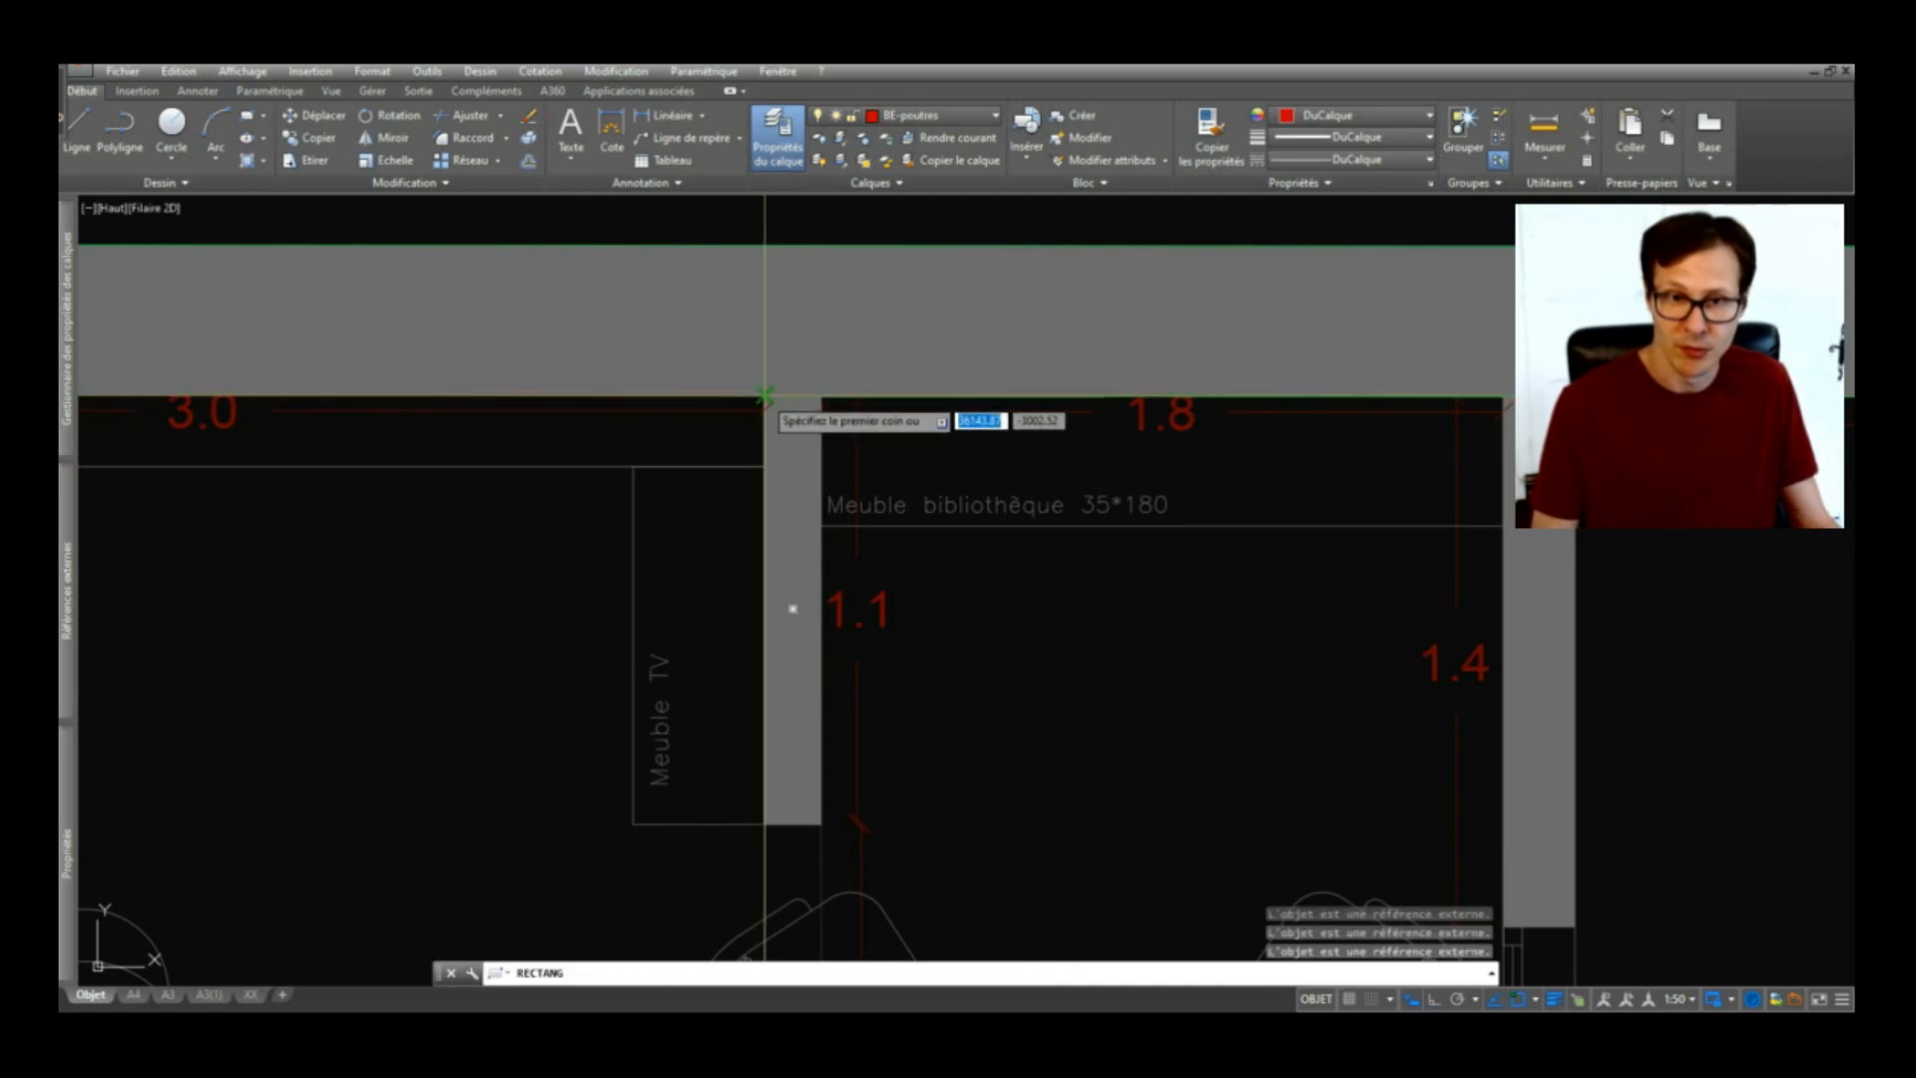
pyautogui.click(764, 397)
pyautogui.click(820, 824)
# Step: Draw a rectangle over the upper wall section between the Lecture area and the courtyard
pyautogui.scroll(-4, 815, 499)
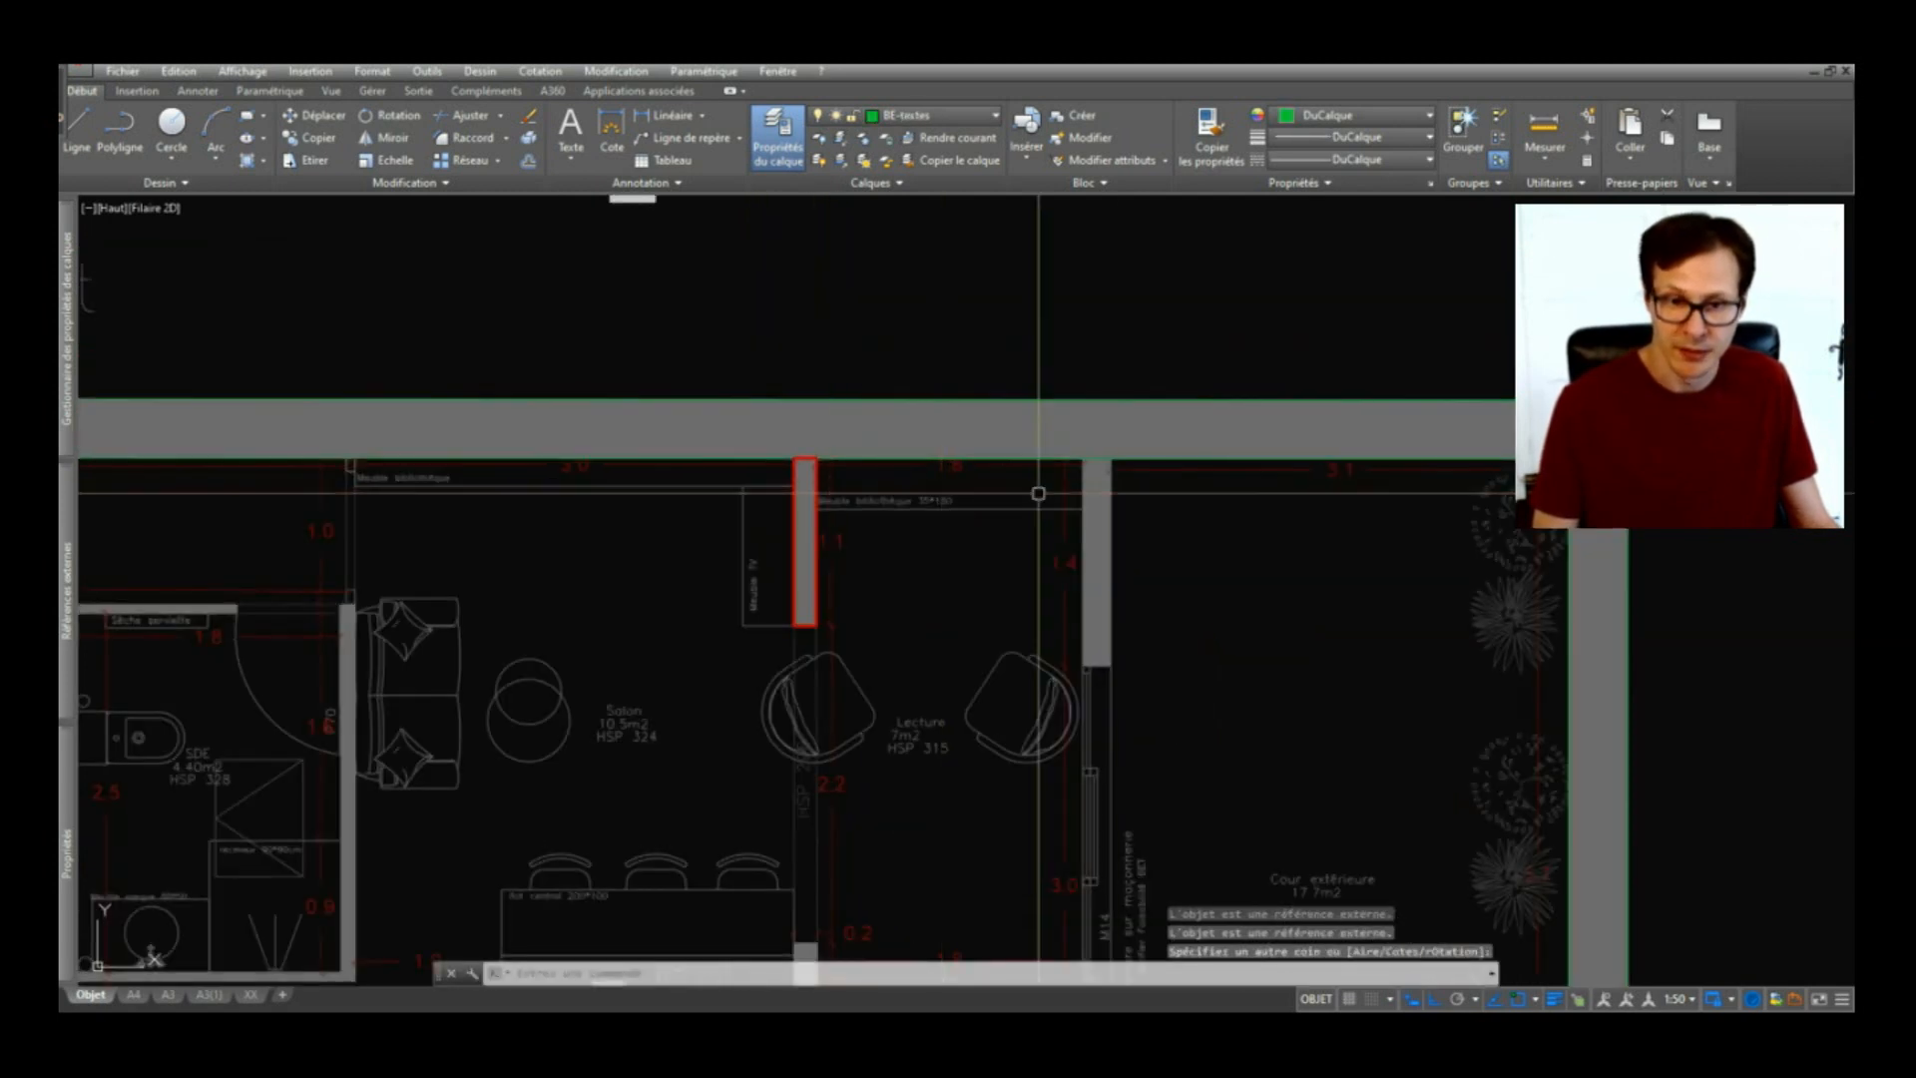
pyautogui.press('Return')
pyautogui.click(1085, 459)
pyautogui.click(1111, 664)
# Step: Draw a rectangle over the lower wall section between the kitchen and the courtyard, ending at the lower wall's inner face
pyautogui.scroll(-4, 1197, 298)
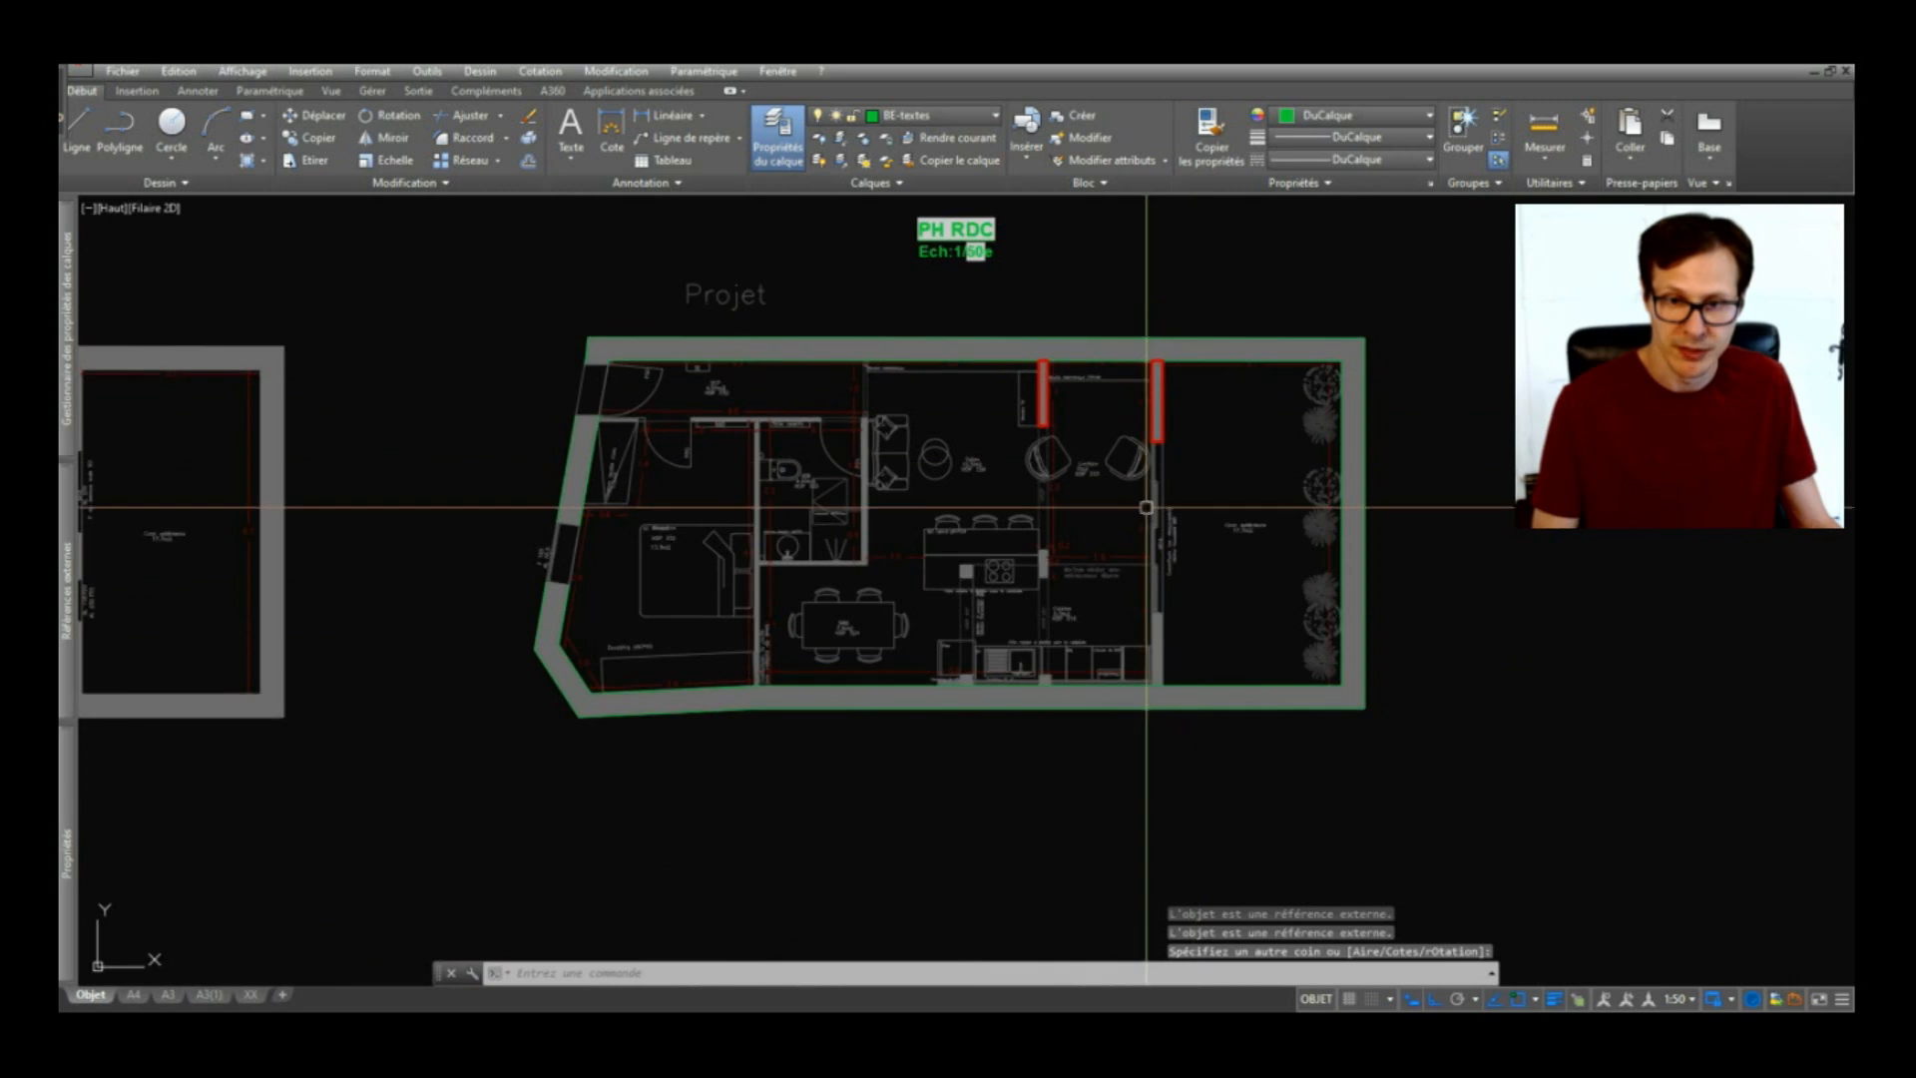
pyautogui.scroll(5, 1158, 611)
pyautogui.press('Return')
pyautogui.click(1125, 615)
pyautogui.scroll(-3, 1132, 429)
pyautogui.scroll(4, 1158, 684)
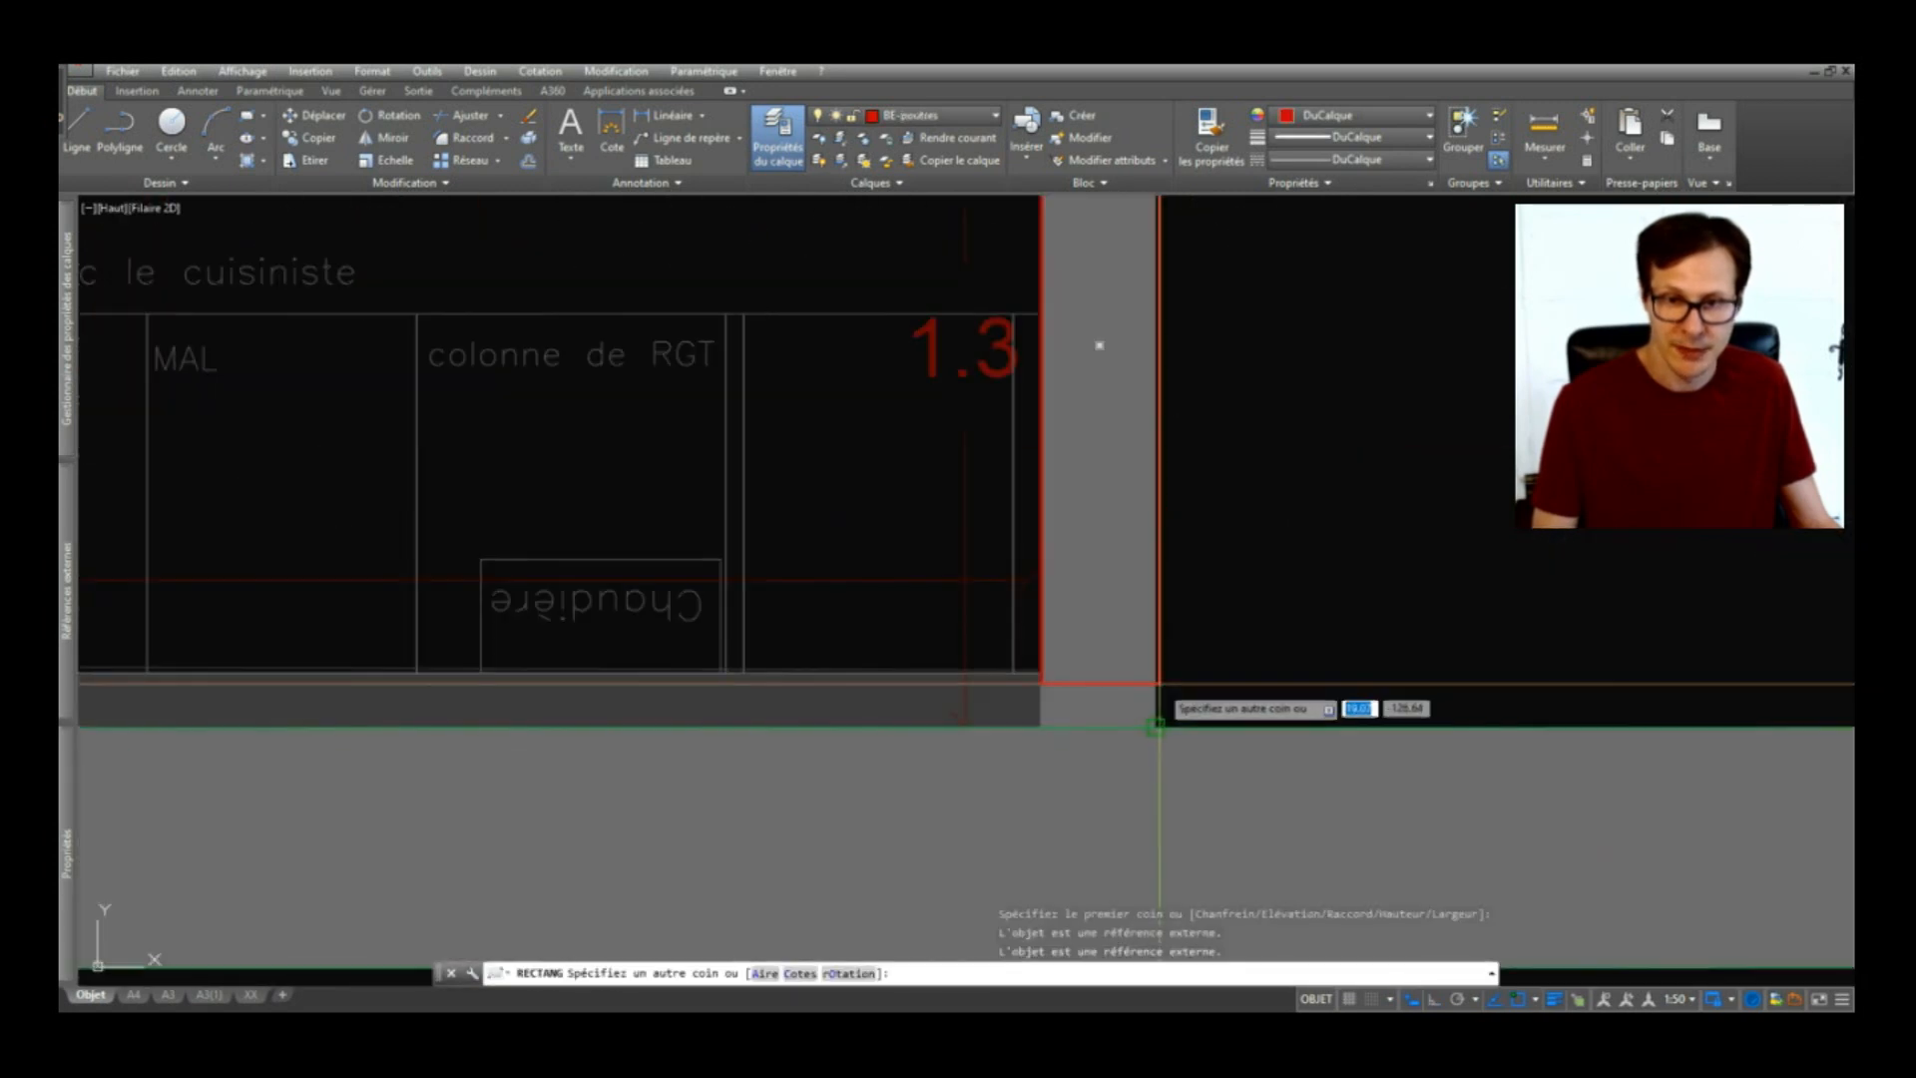
pyautogui.click(1158, 727)
# Step: Draw a rectangle over the small post between the kitchen sink and the MAL unit, against the lower wall
pyautogui.scroll(-4, 911, 642)
pyautogui.scroll(4, 950, 578)
pyautogui.press('Return')
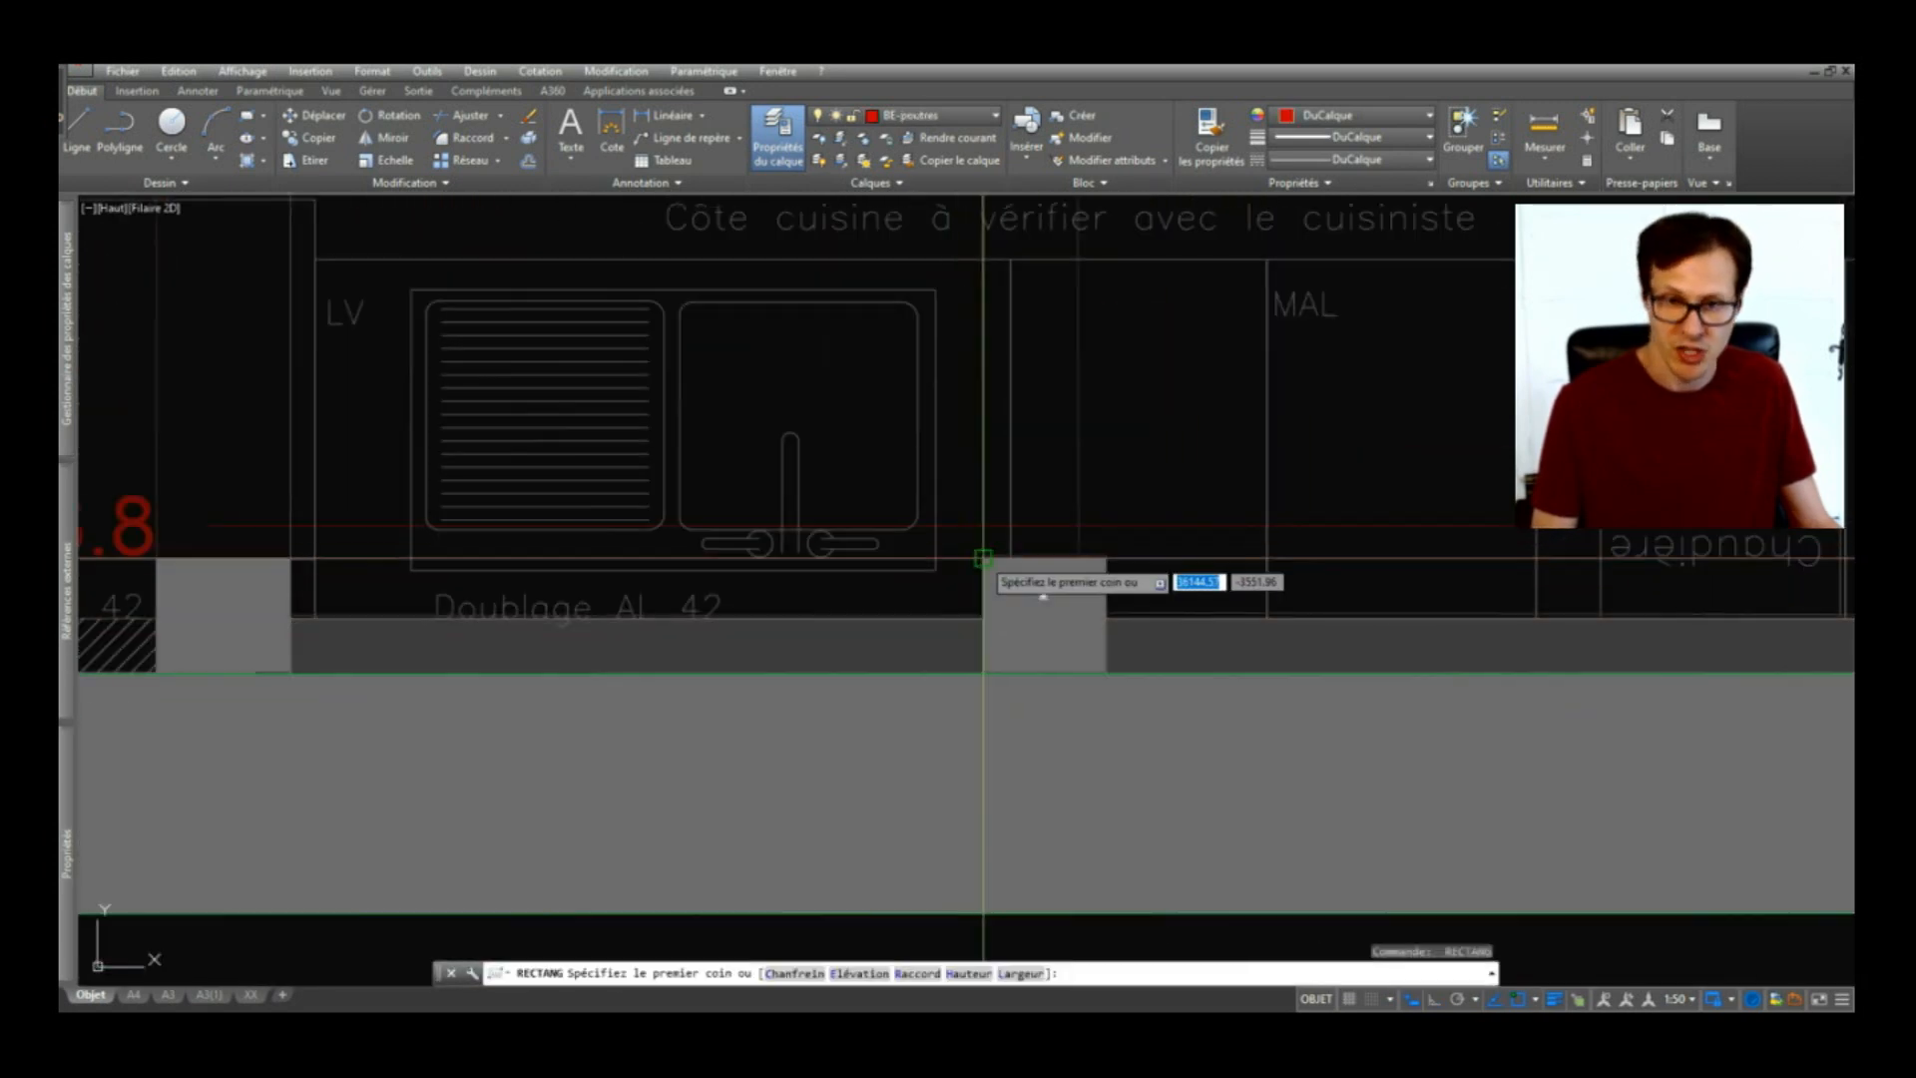
pyautogui.scroll(3, 981, 560)
pyautogui.click(993, 554)
pyautogui.scroll(-3, 1070, 499)
pyautogui.scroll(1, 1102, 603)
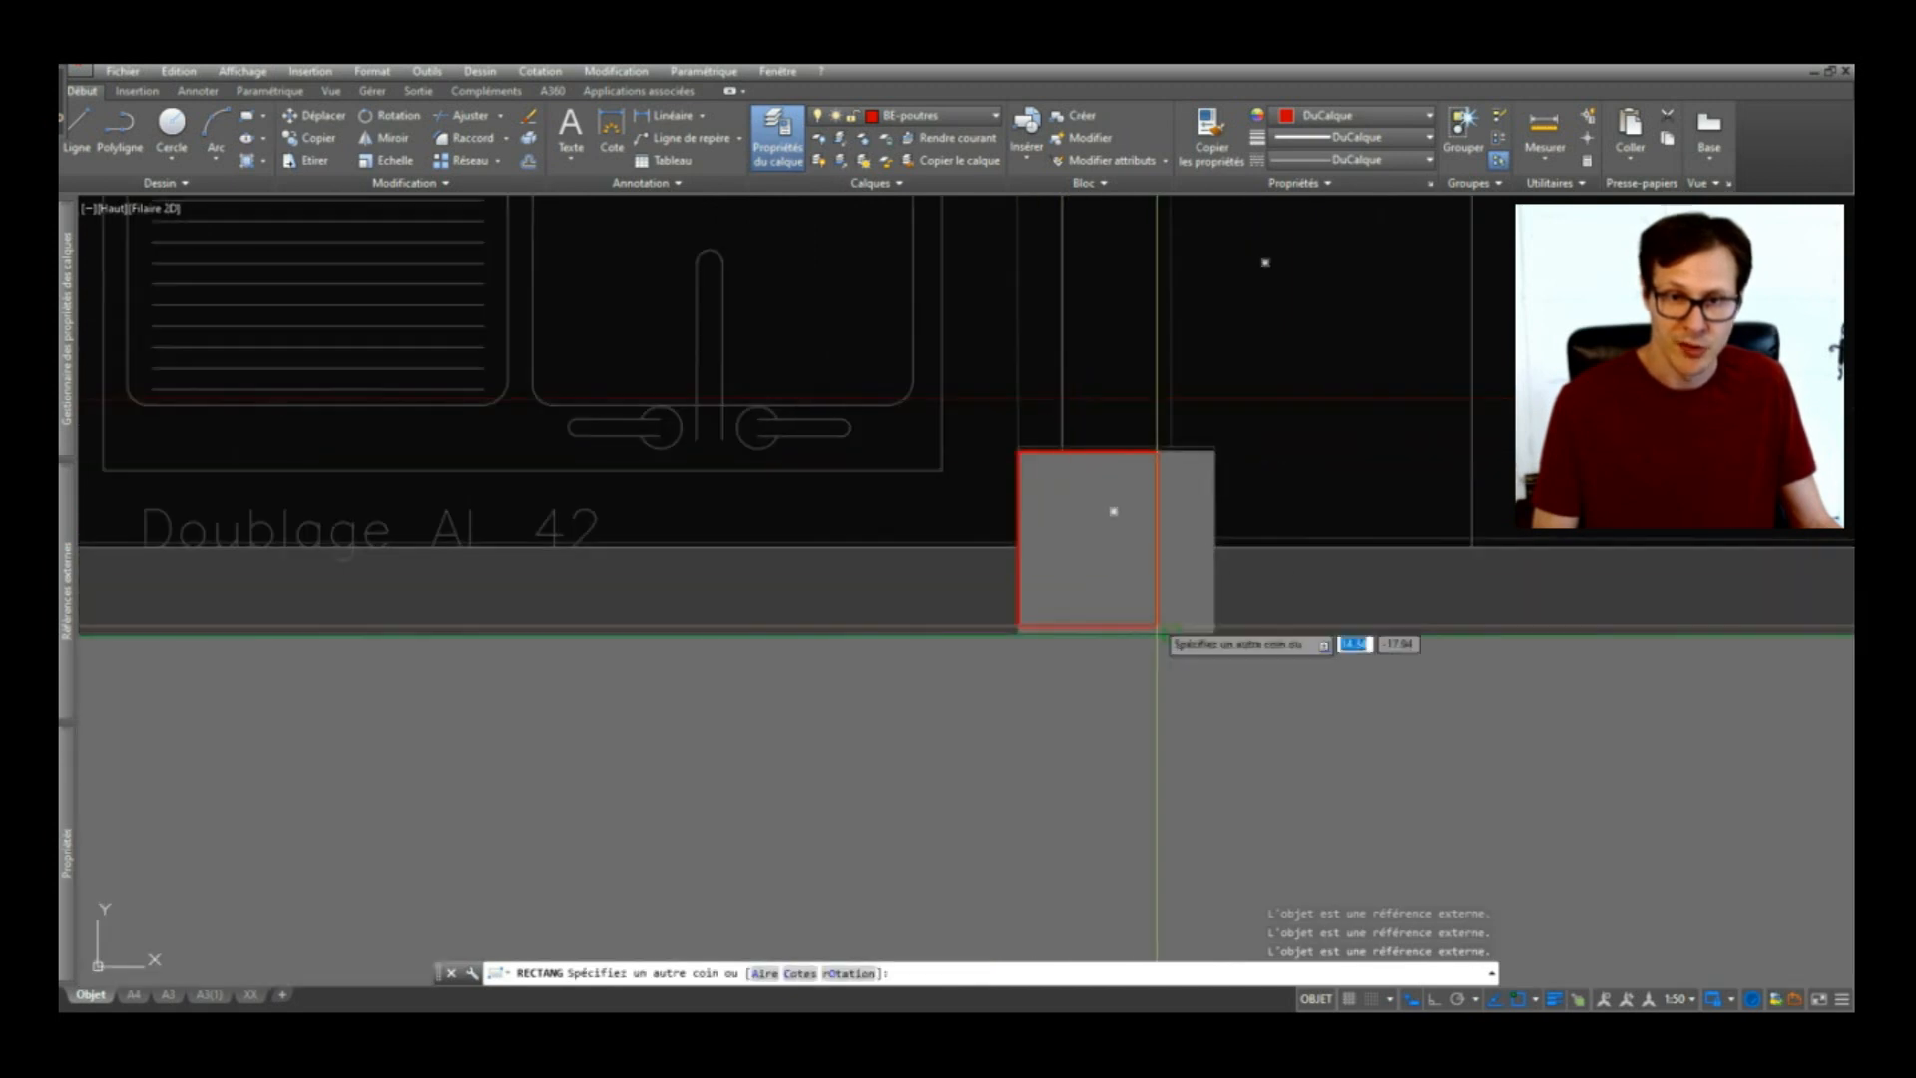
pyautogui.scroll(2, 1213, 629)
pyautogui.click(1214, 639)
# Step: Draw a rectangle over the post beside the Frigo, against the lower wall
pyautogui.scroll(-3, 1222, 642)
pyautogui.scroll(3, 898, 609)
pyautogui.press('Return')
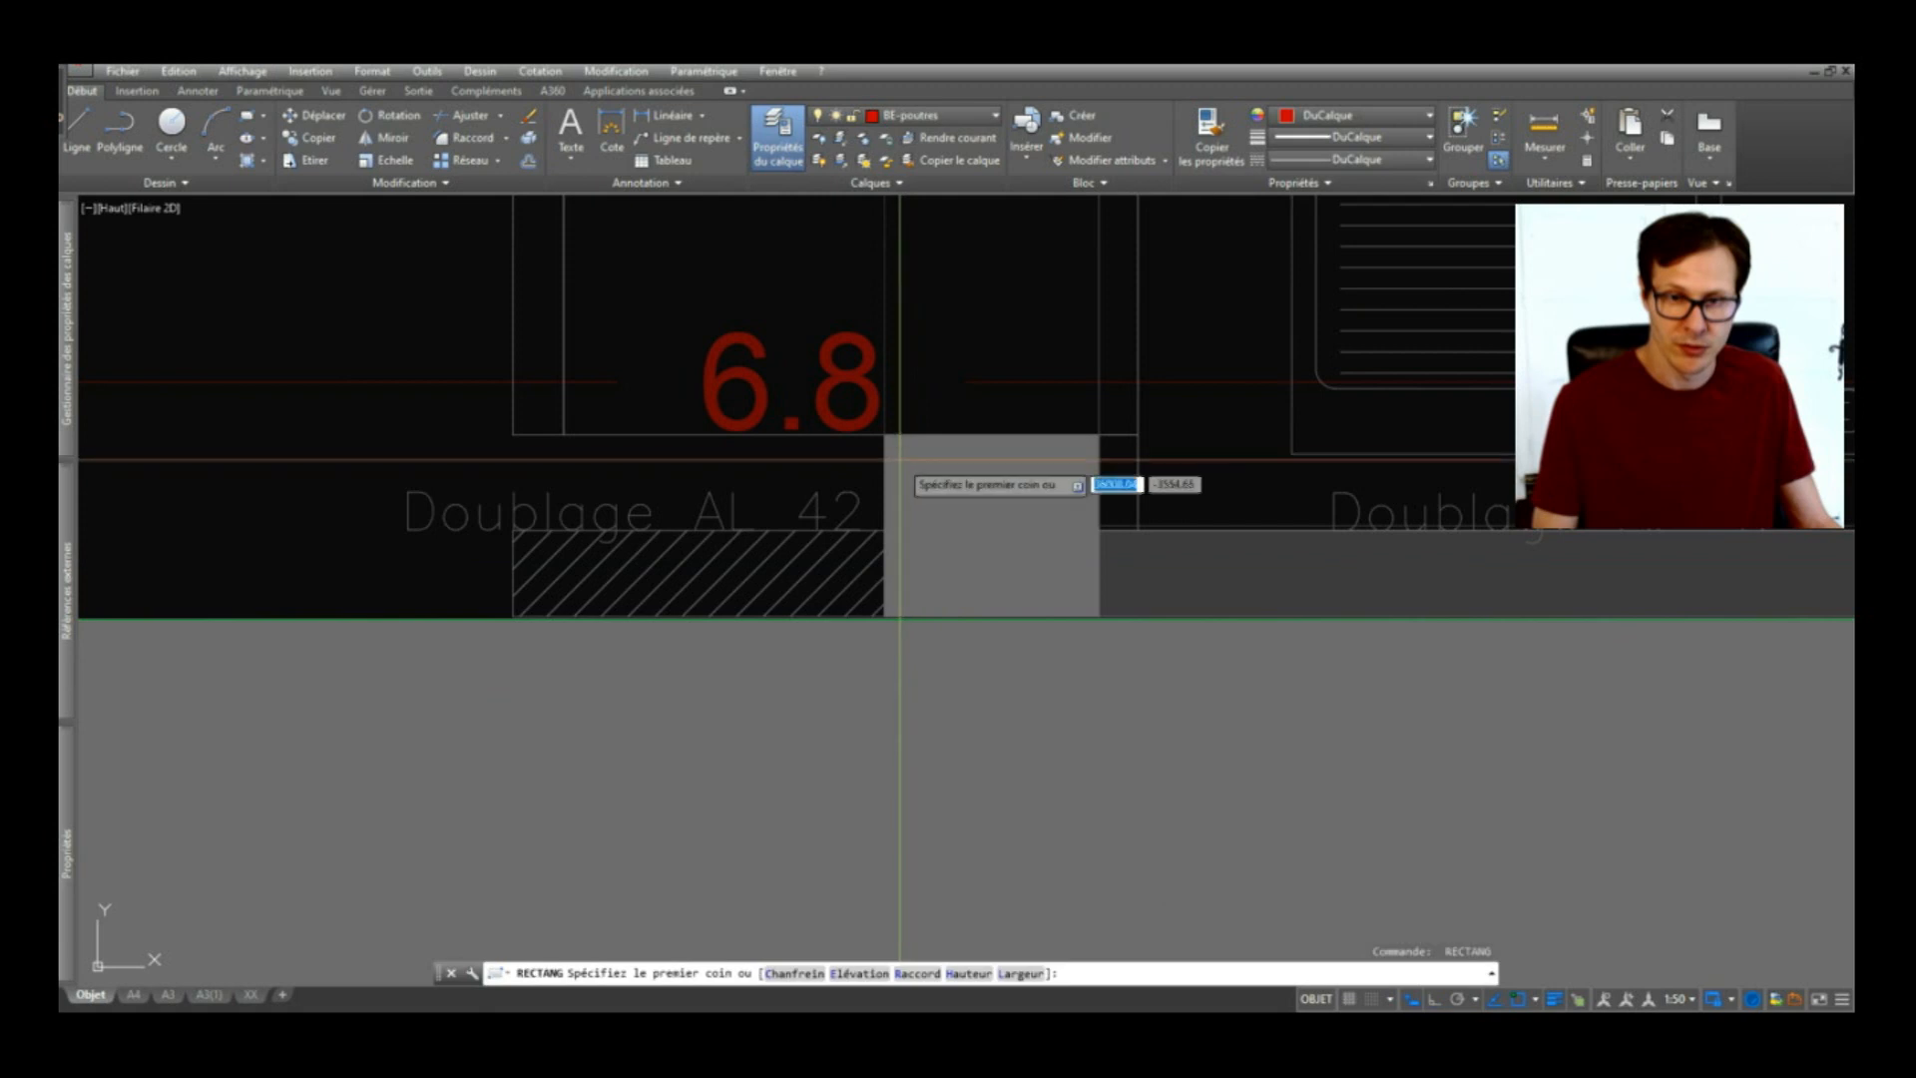
pyautogui.click(885, 436)
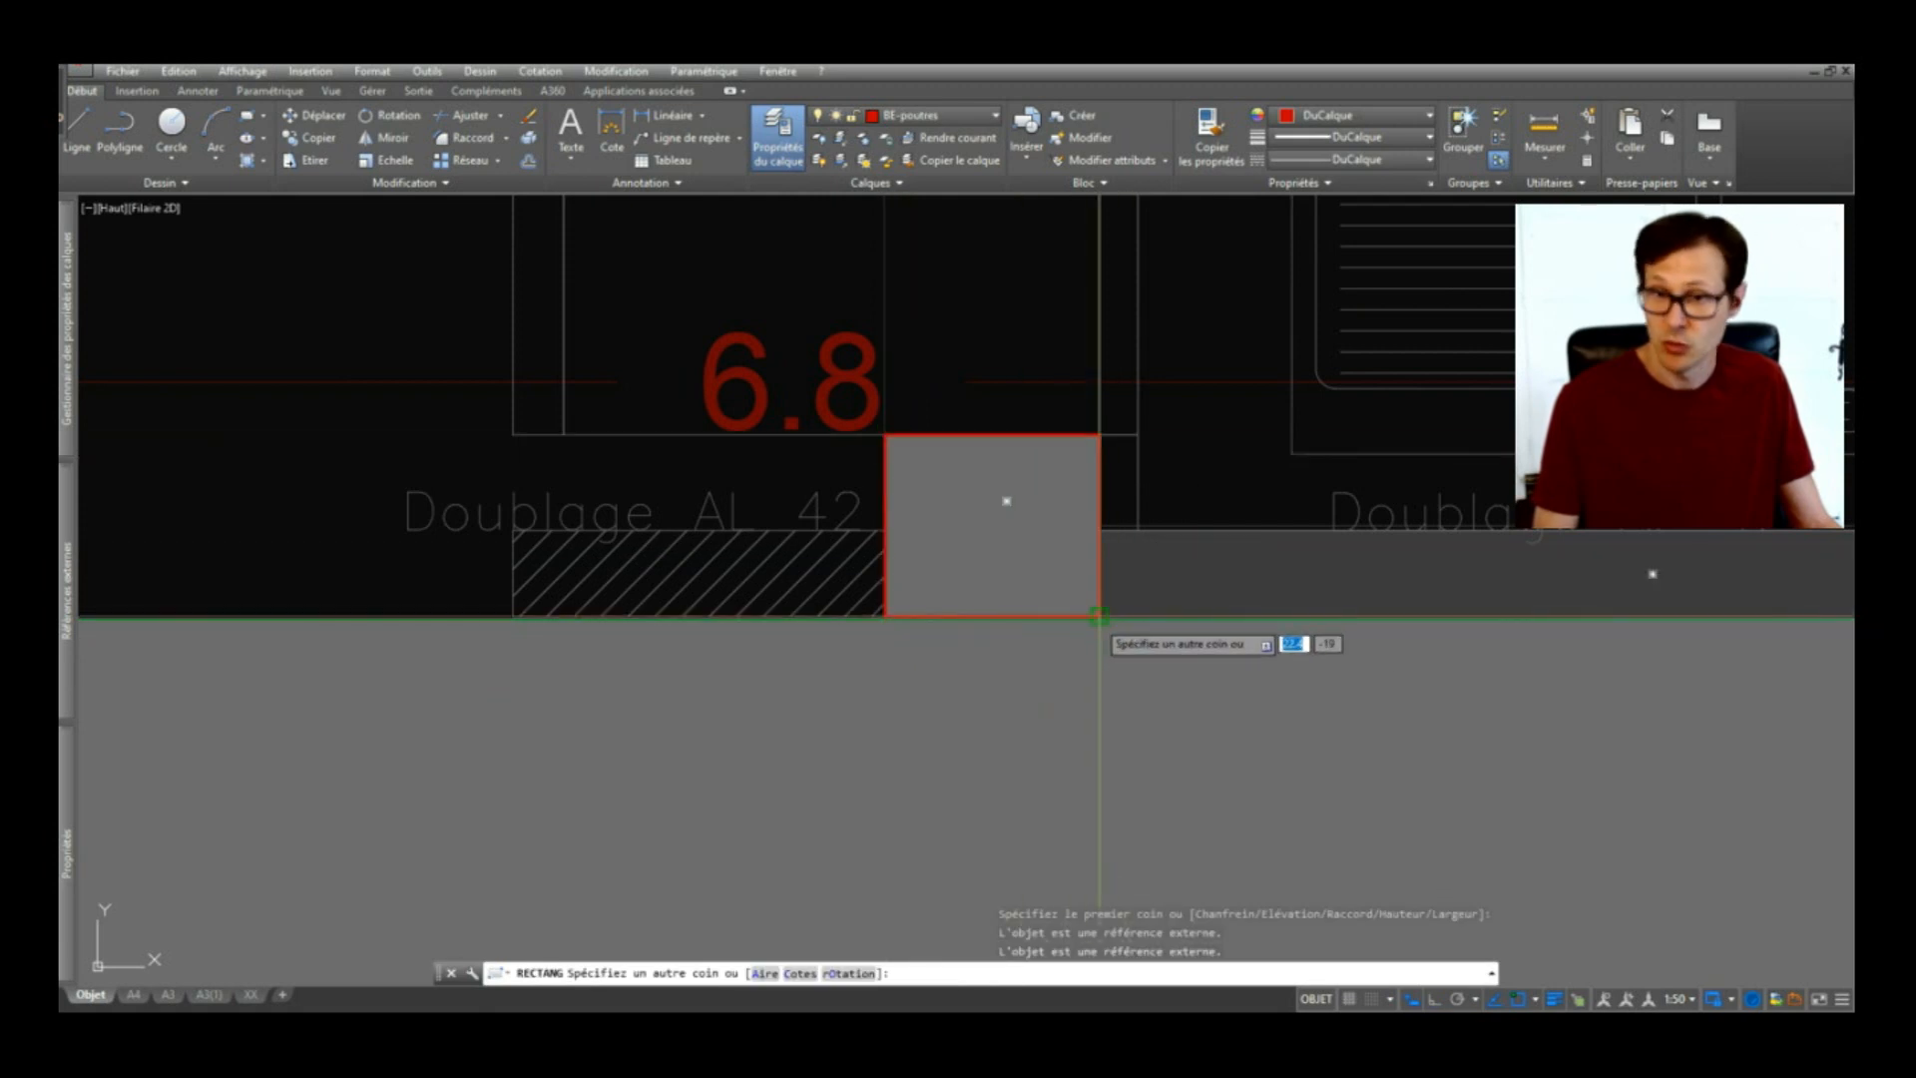
pyautogui.click(1099, 618)
pyautogui.scroll(-3, 1015, 719)
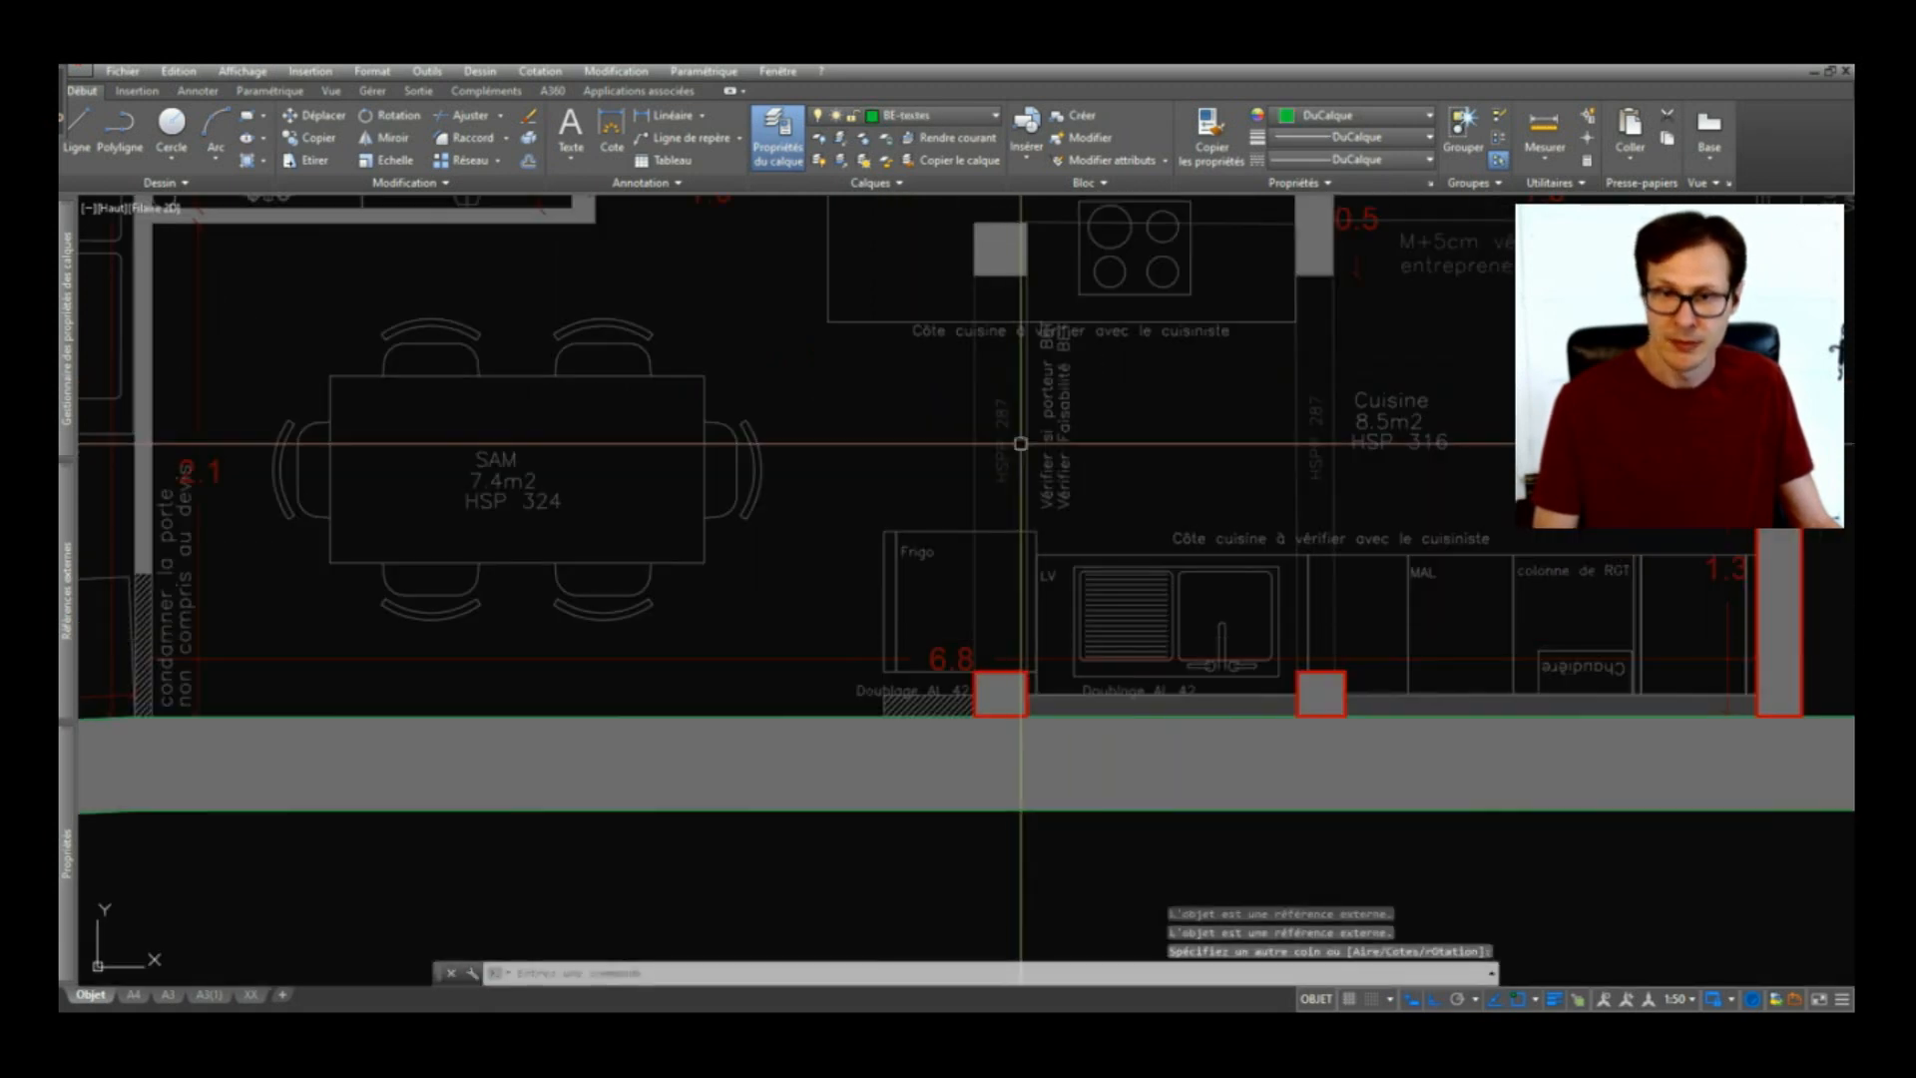
# Step: Draw a rectangle over the freestanding square post beside the kitchen island's hob
pyautogui.press('Return')
pyautogui.scroll(4, 998, 439)
pyautogui.click(847, 400)
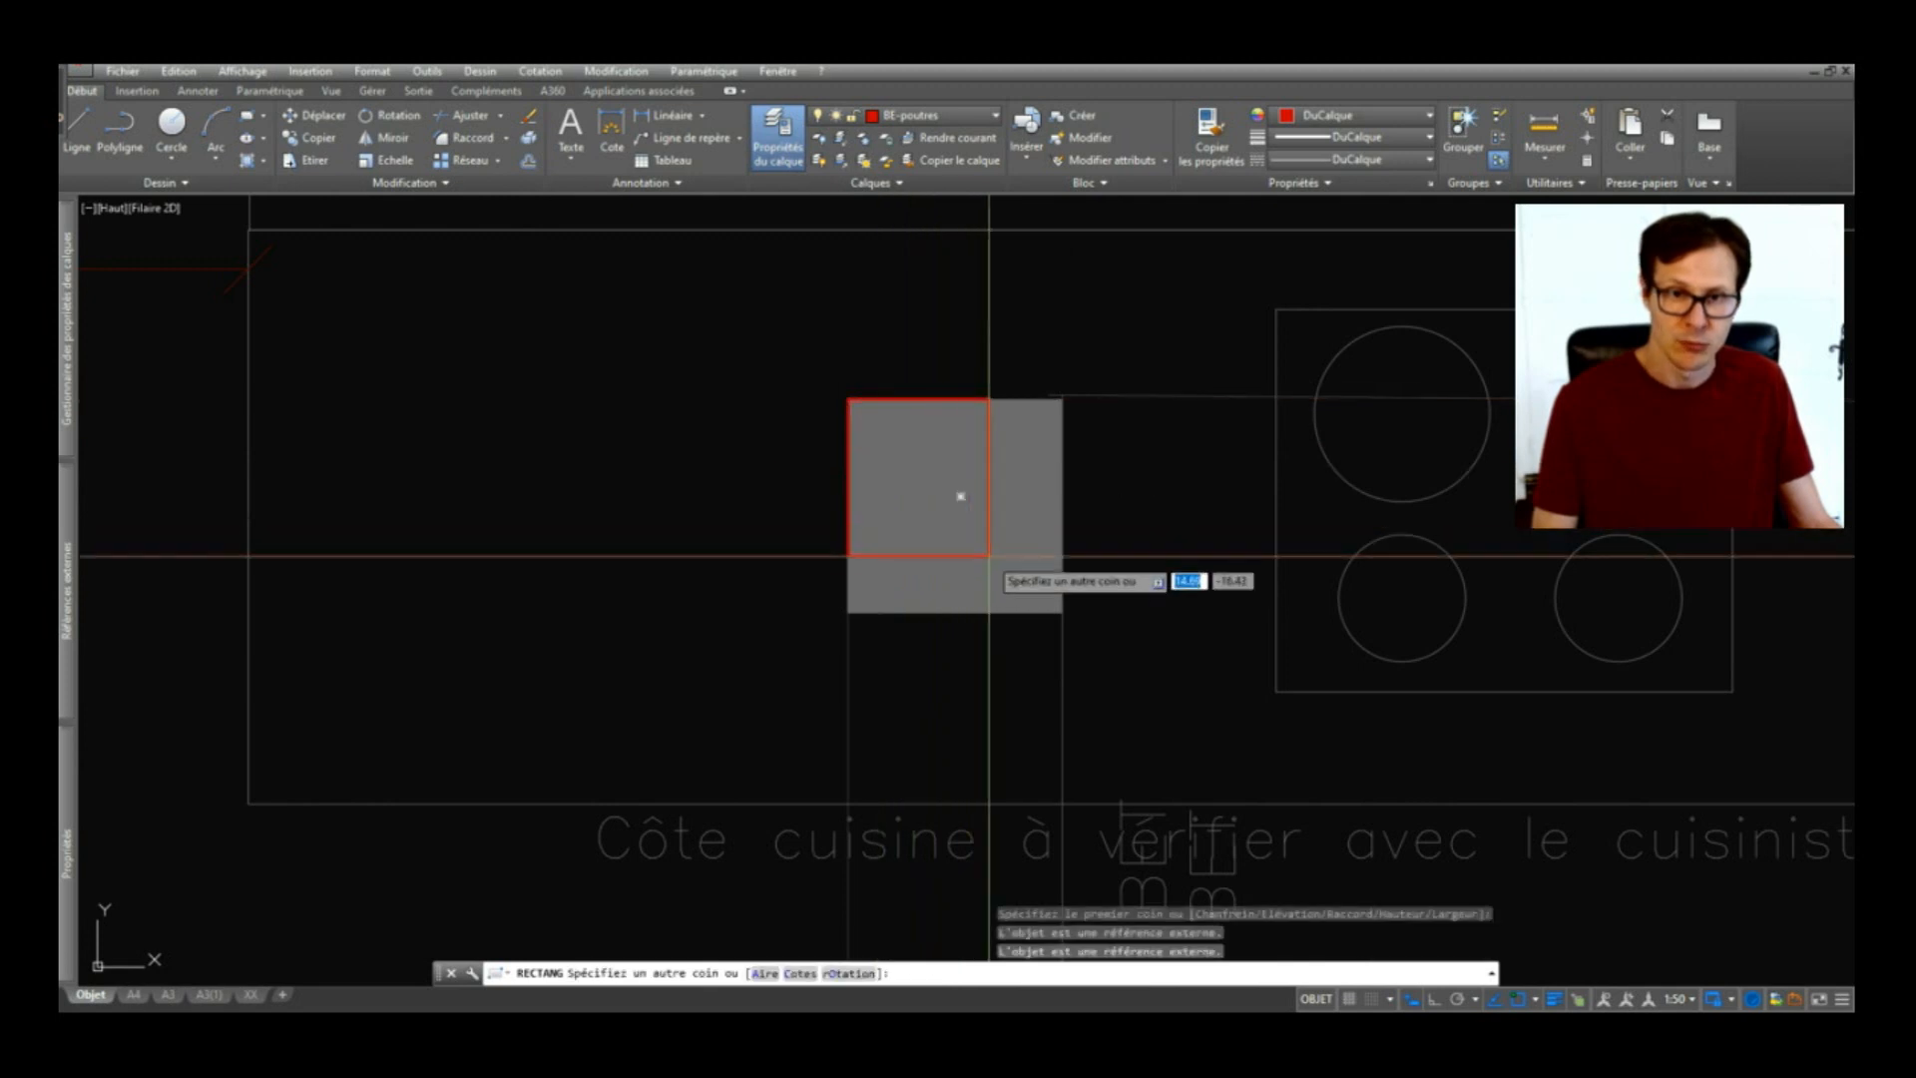
pyautogui.click(1062, 612)
# Step: Draw a rectangle over the short wall pier at the end of the kitchen island, on the courtyard side of the hob
pyautogui.scroll(-3, 1191, 556)
pyautogui.scroll(6, 1098, 511)
pyautogui.click(882, 440)
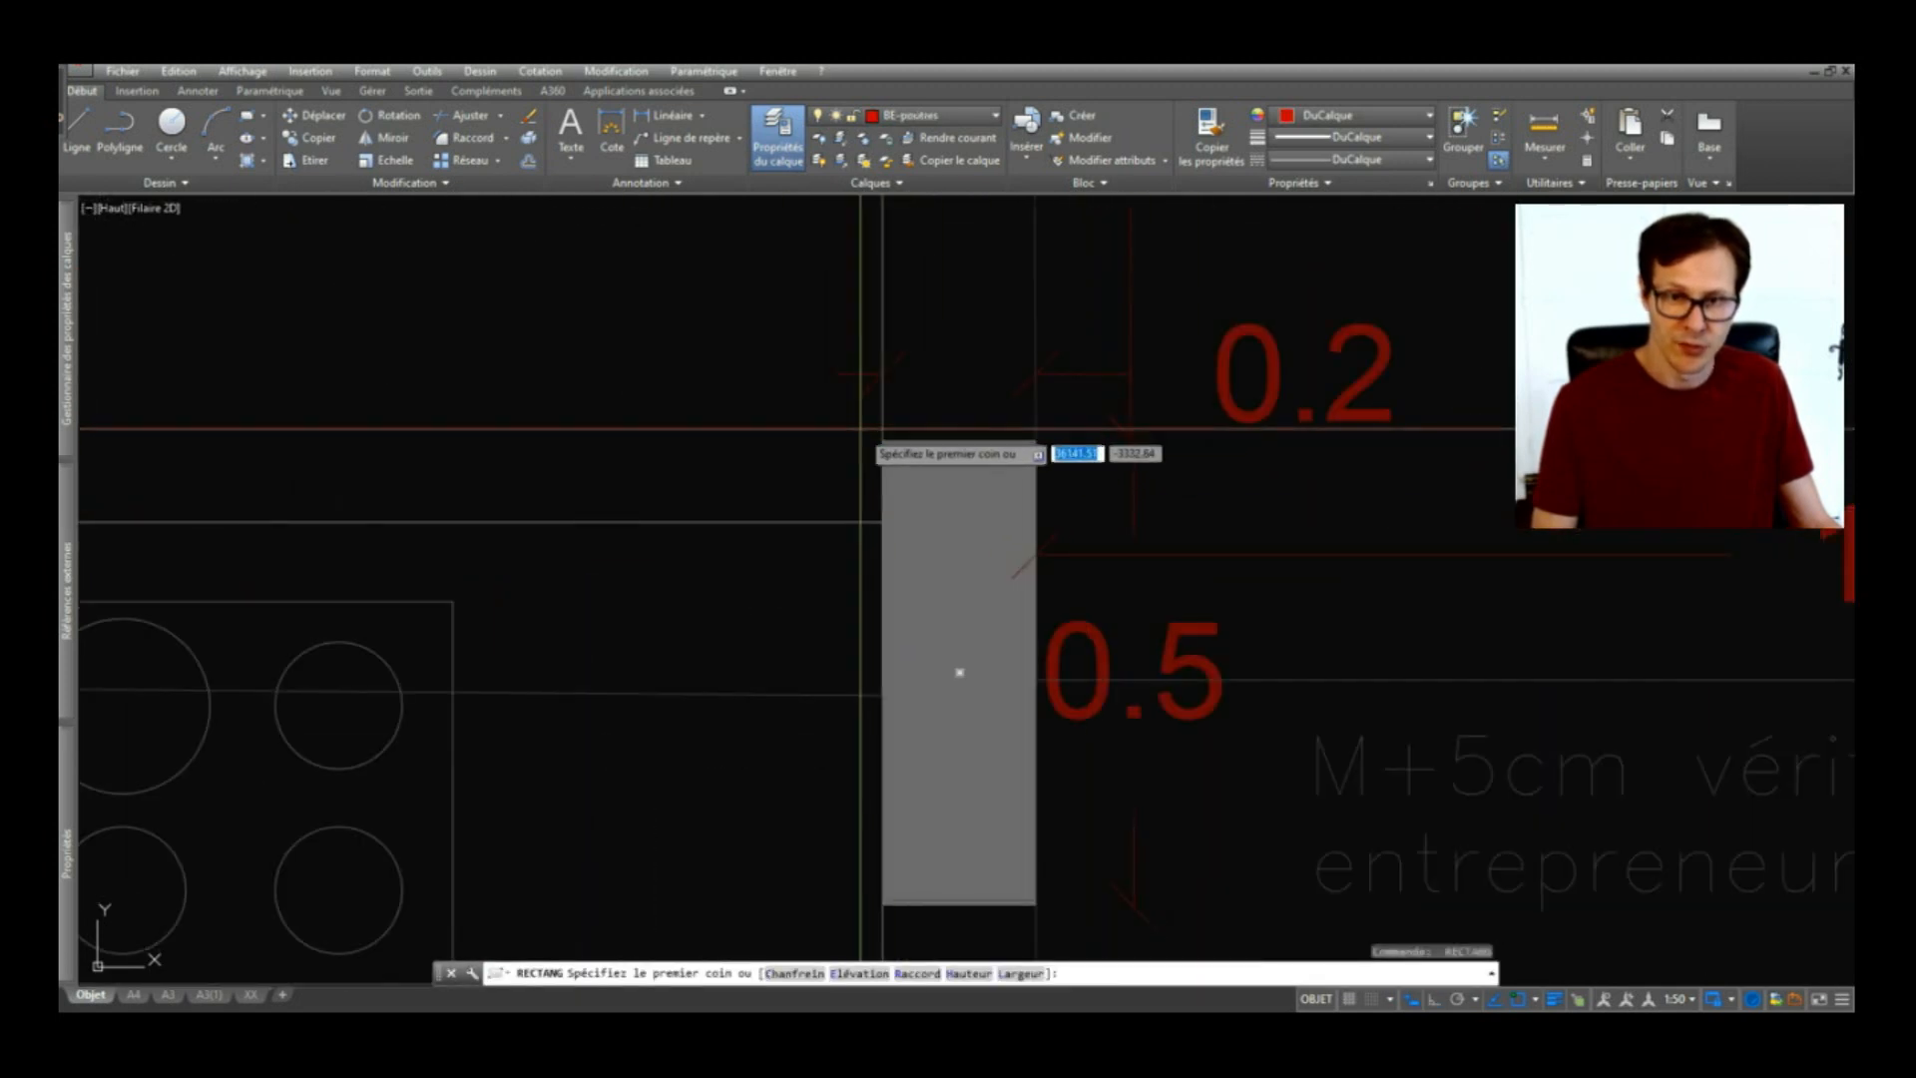
pyautogui.click(1036, 908)
pyautogui.scroll(-6, 1235, 493)
pyautogui.scroll(-4, 738, 764)
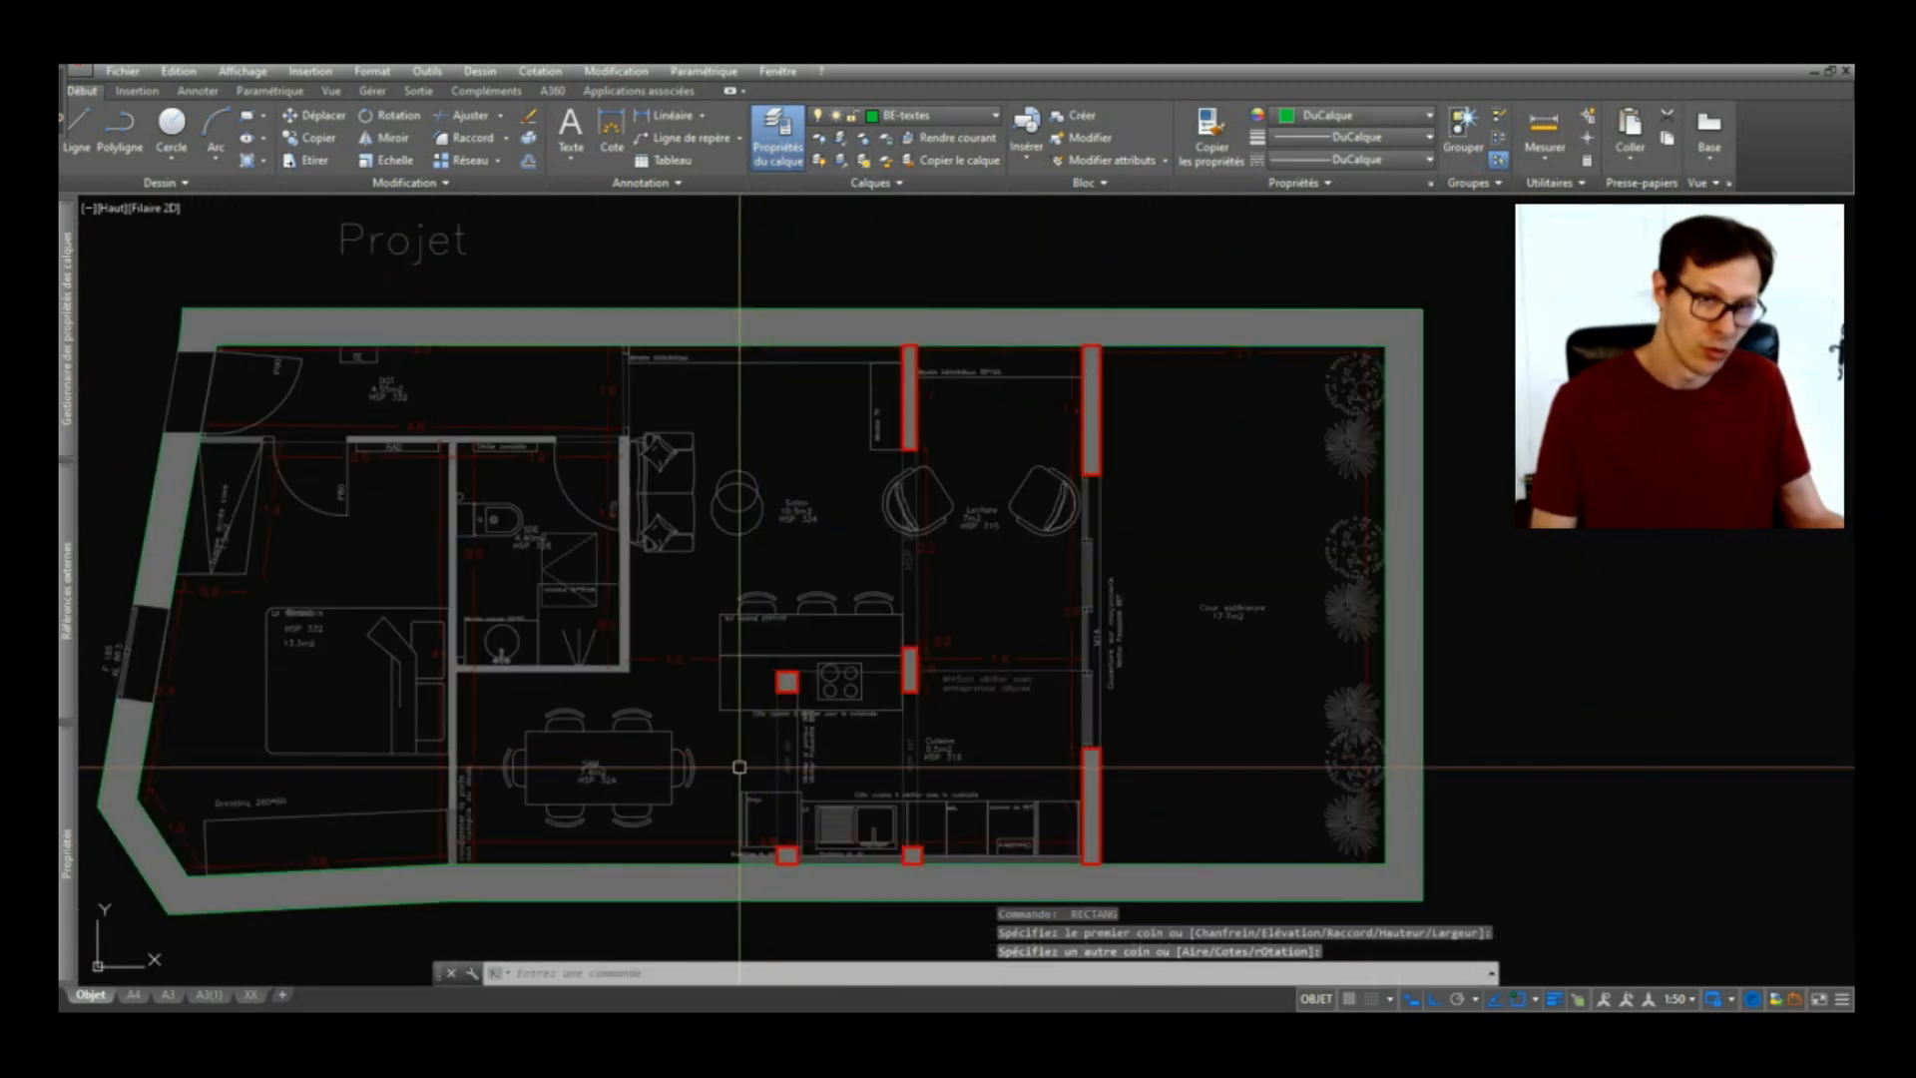
# Step: Split the model space into two side-by-side viewports, narrow the first one and show the CALQUES layer legend in it
pyautogui.moveTo(718, 757); pyautogui.dragTo(841, 740, button='middle')
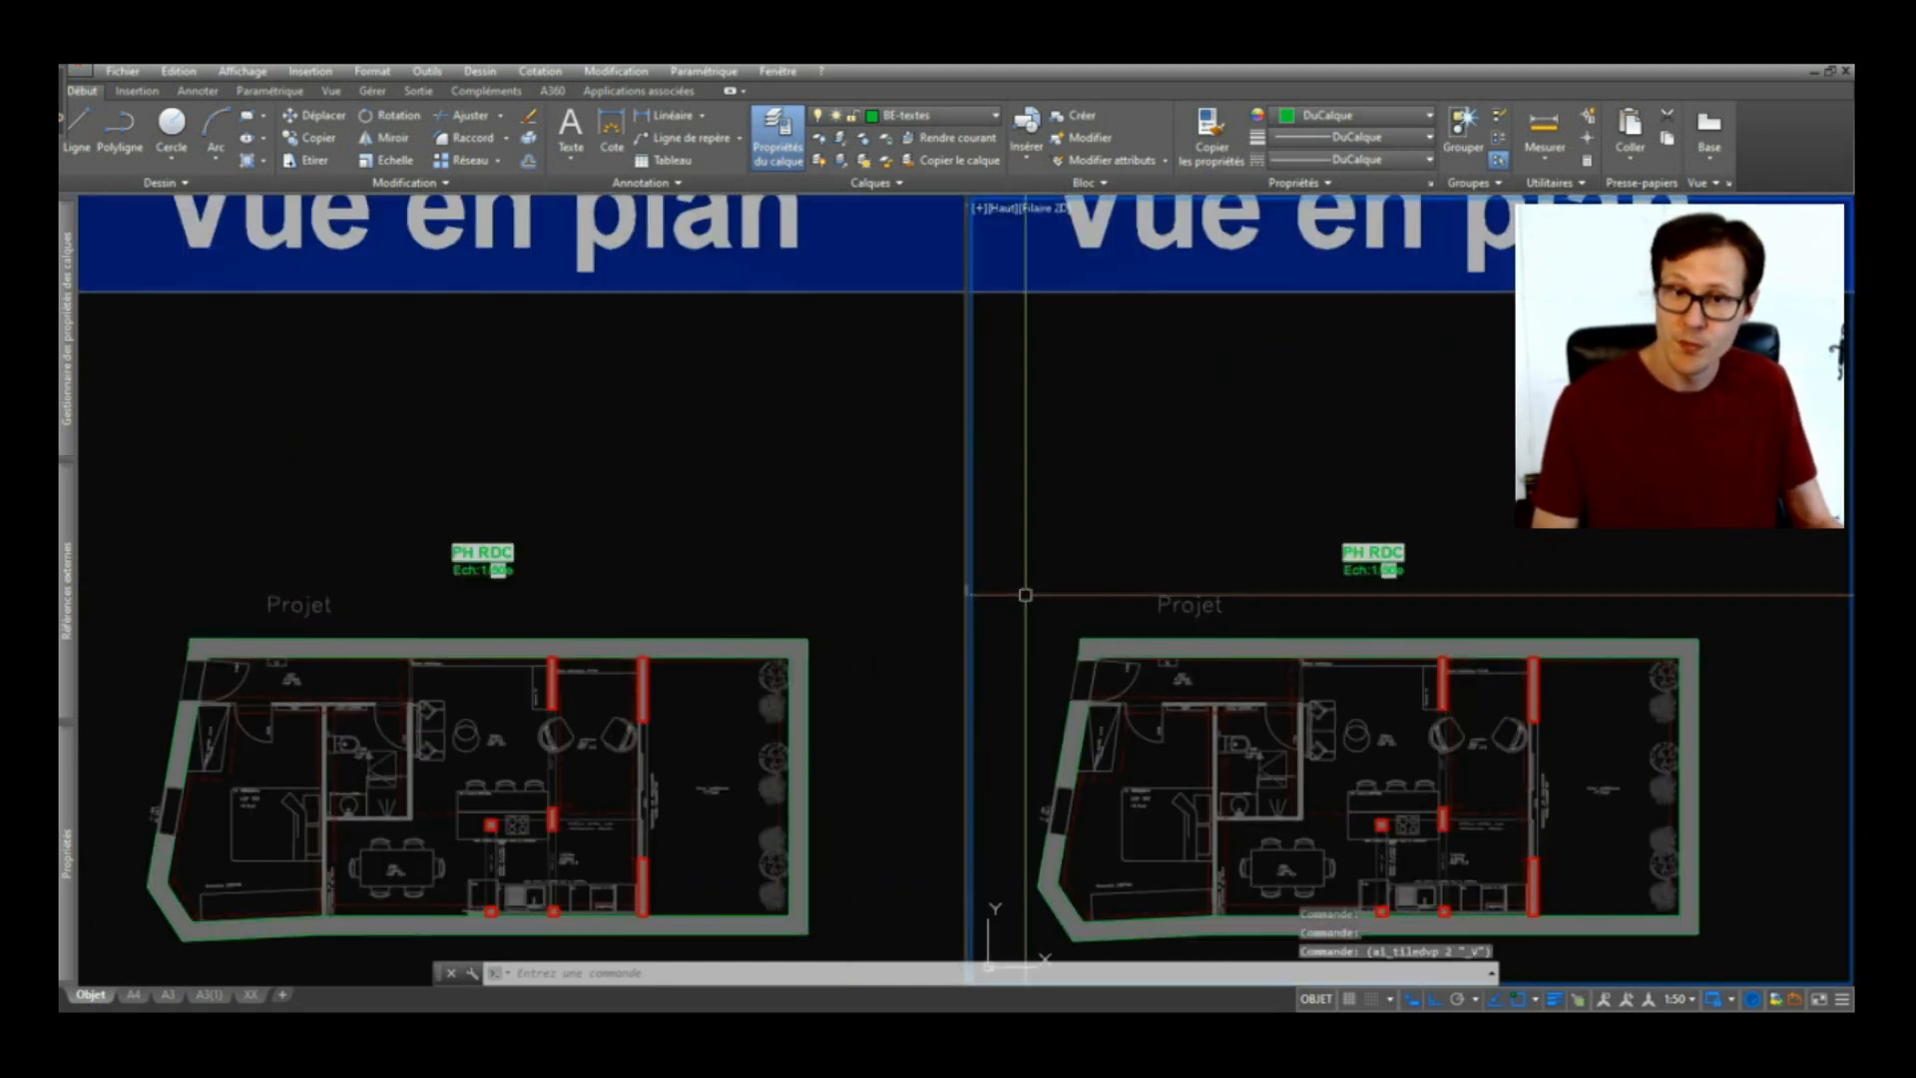
pyautogui.click(699, 591)
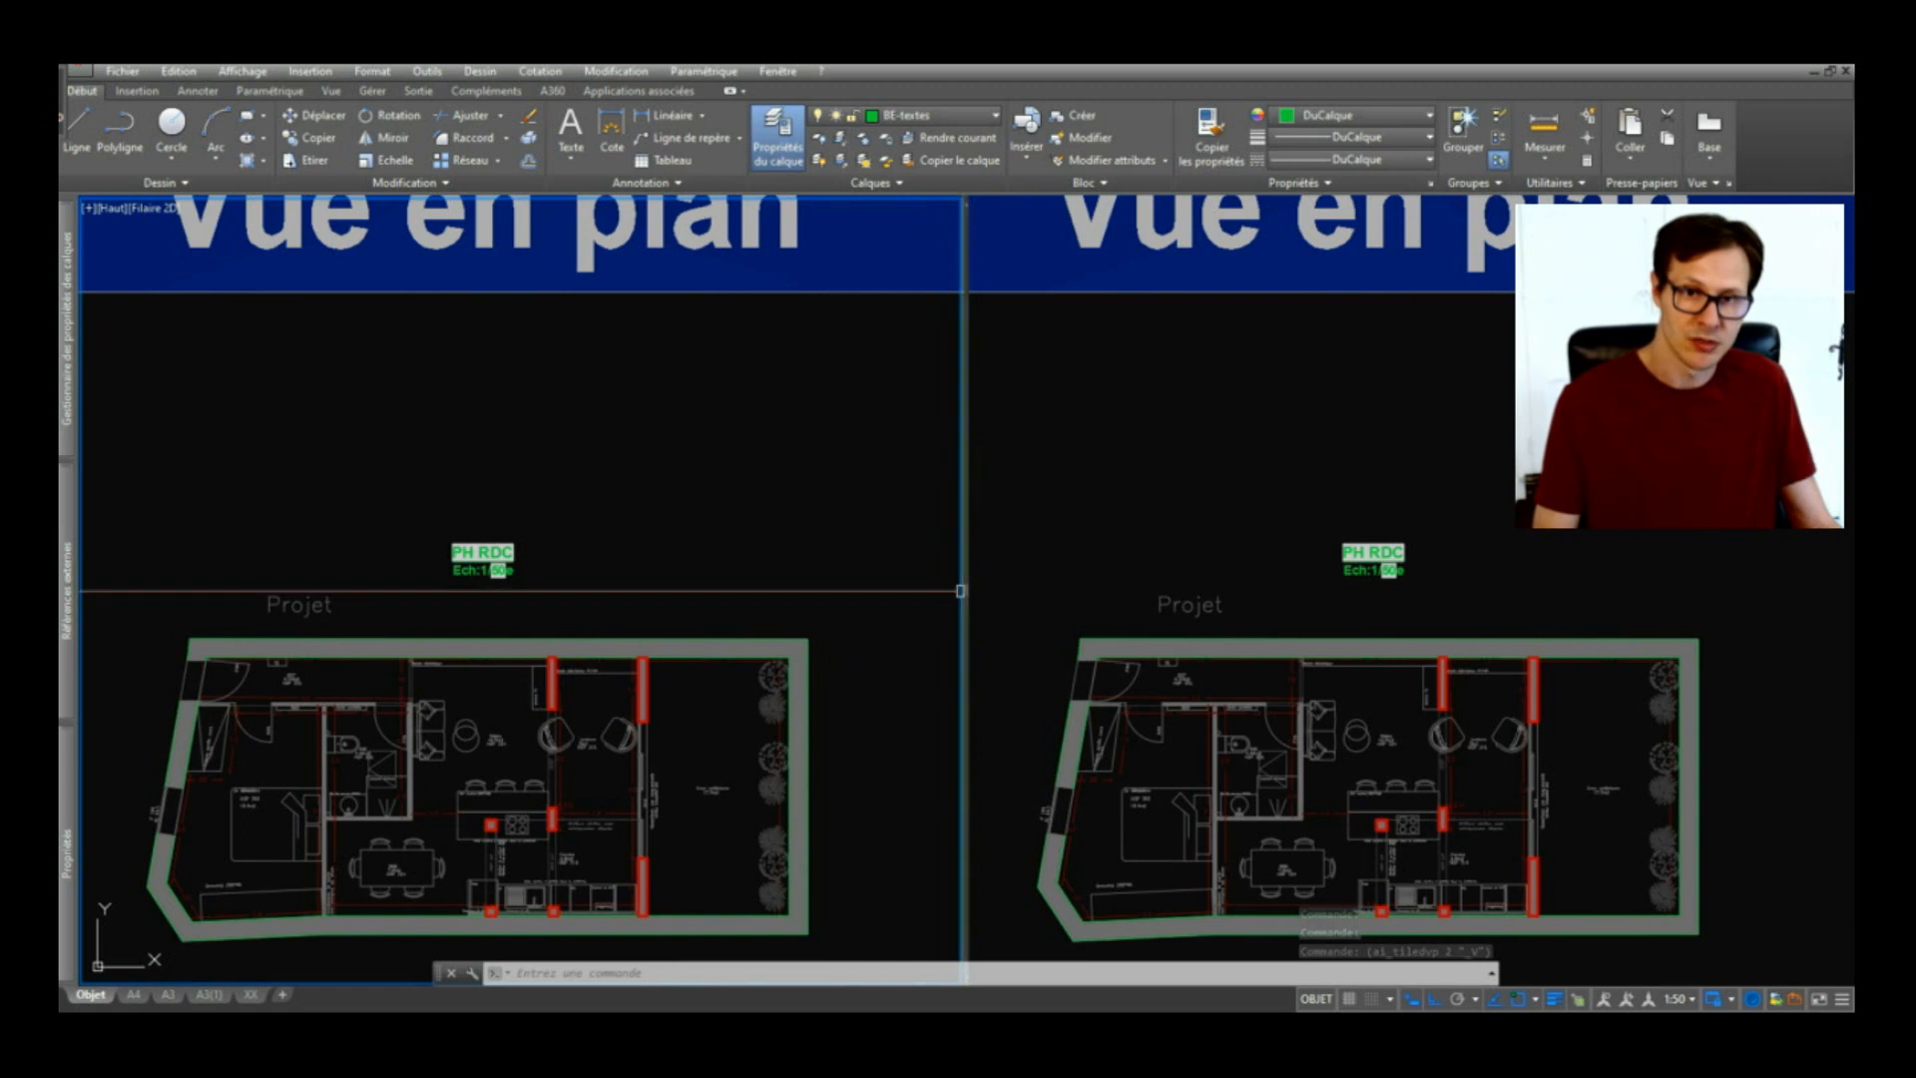
pyautogui.moveTo(965, 591); pyautogui.dragTo(581, 591)
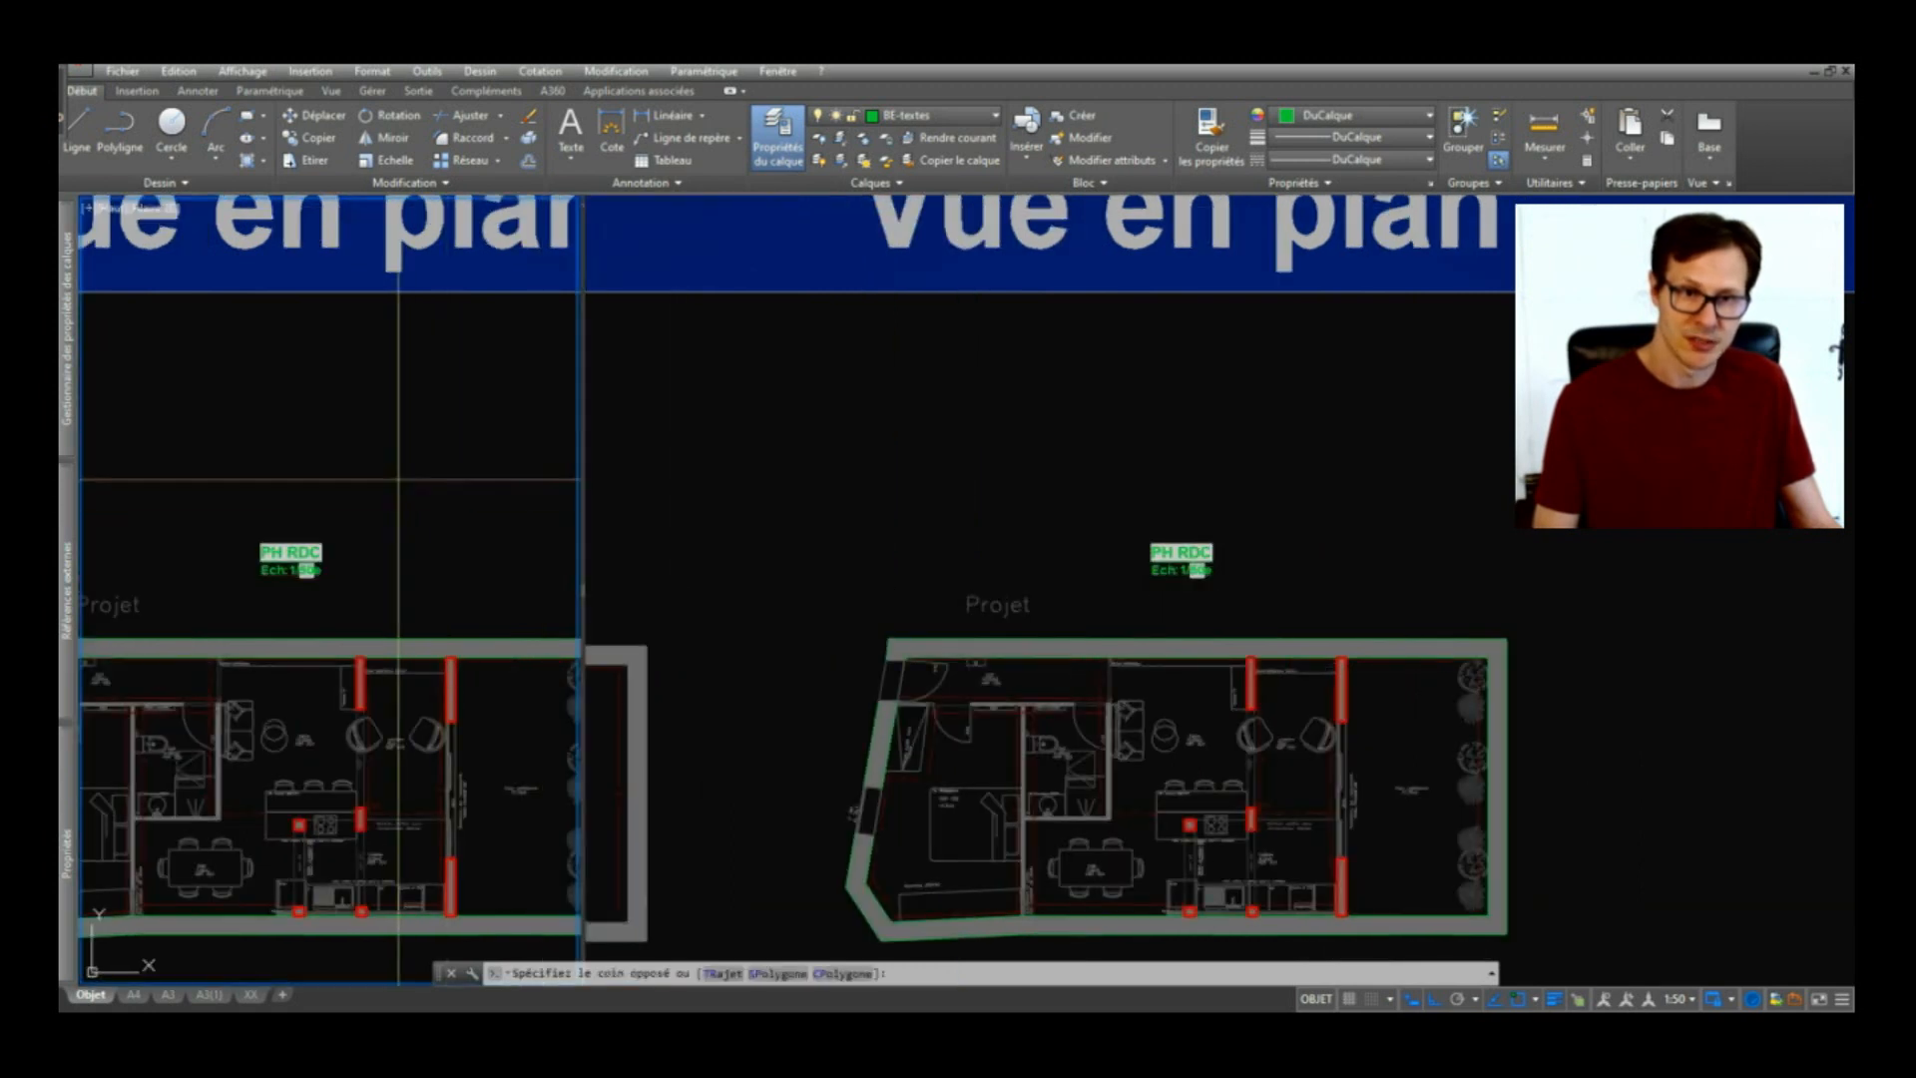
pyautogui.scroll(-6, 479, 627)
pyautogui.scroll(-7, 320, 450)
pyautogui.moveTo(110, 628); pyautogui.dragTo(577, 594, button='middle')
pyautogui.scroll(4, 573, 462)
pyautogui.moveTo(573, 462); pyautogui.dragTo(257, 551, button='middle')
pyautogui.scroll(10, 257, 551)
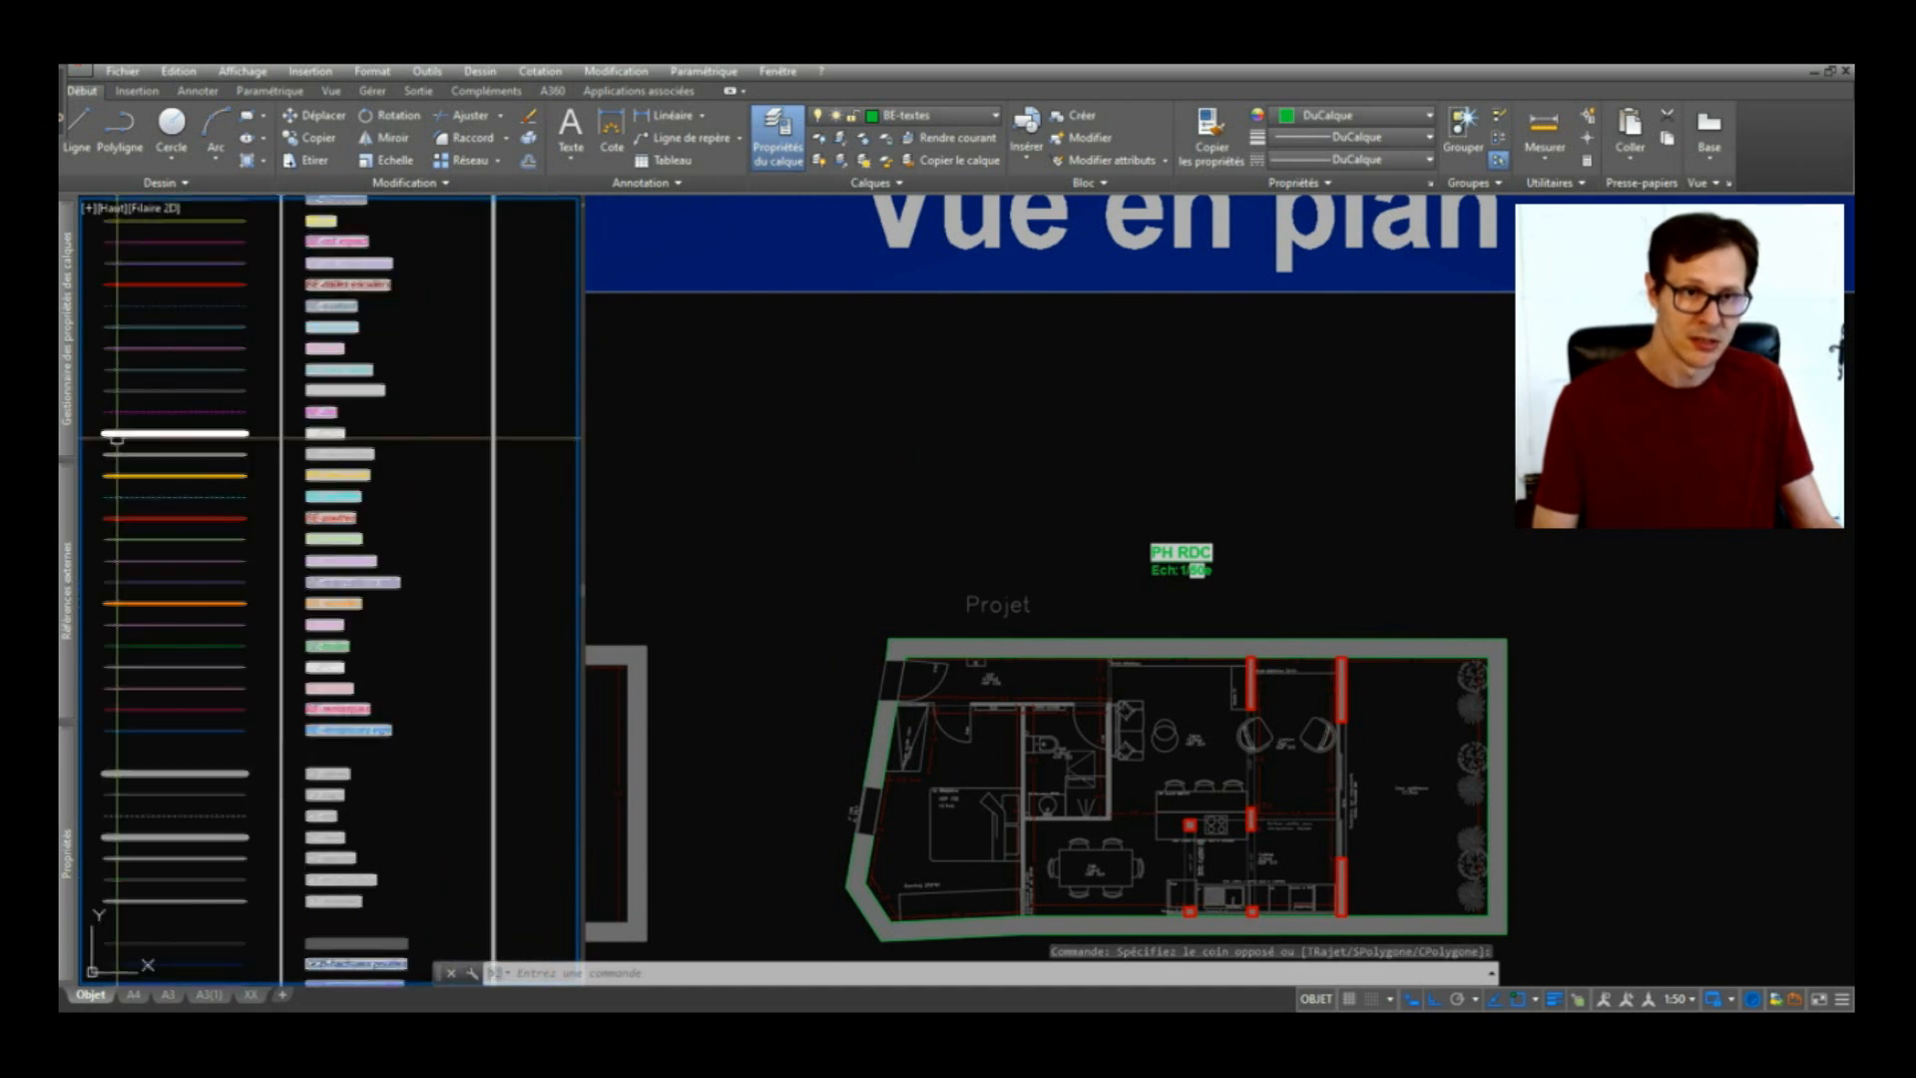
# Step: Match the properties of the BE-murs legend line onto all traced walls and posts of the PH RDC plan
pyautogui.press('m')
pyautogui.press('a')
pyautogui.press('Return')
pyautogui.click(305, 417)
pyautogui.click(856, 420)
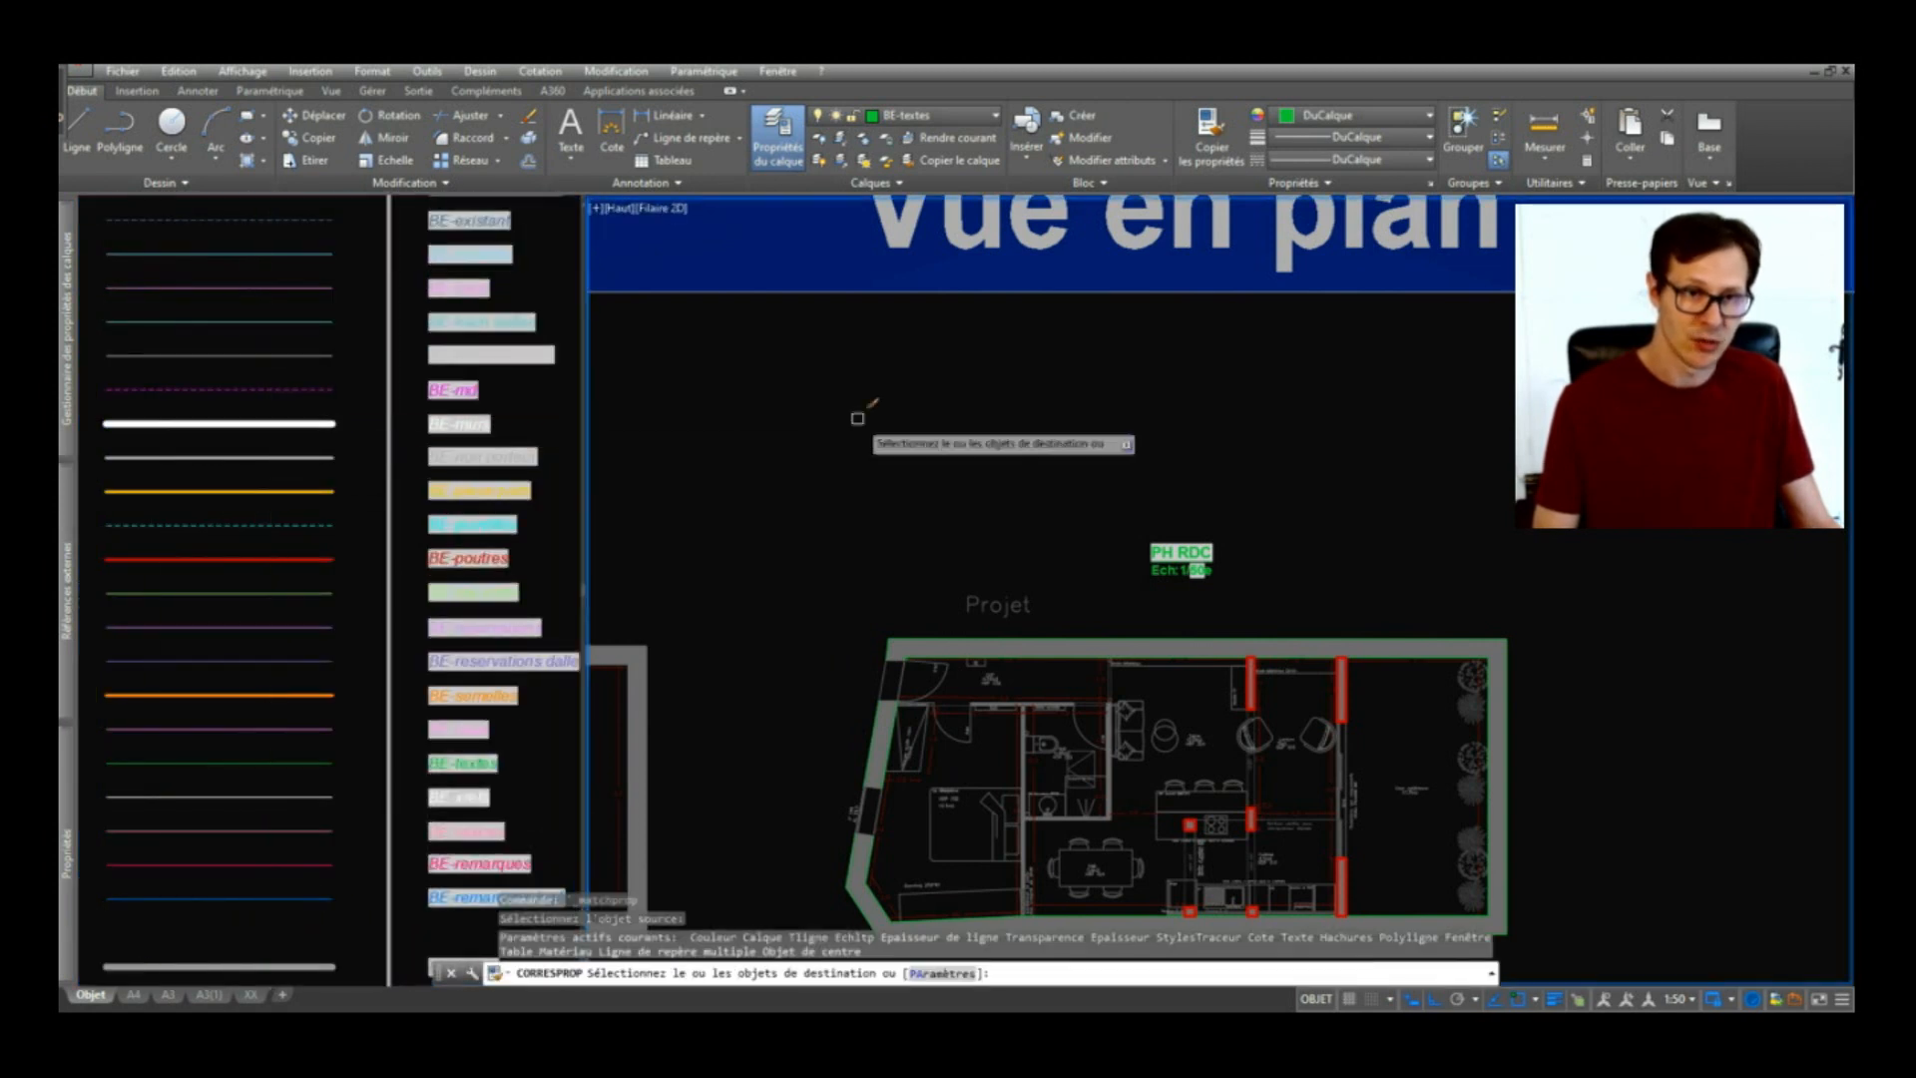
pyautogui.scroll(-2, 924, 462)
pyautogui.click(795, 566)
pyautogui.click(1784, 835)
pyautogui.scroll(5, 1095, 664)
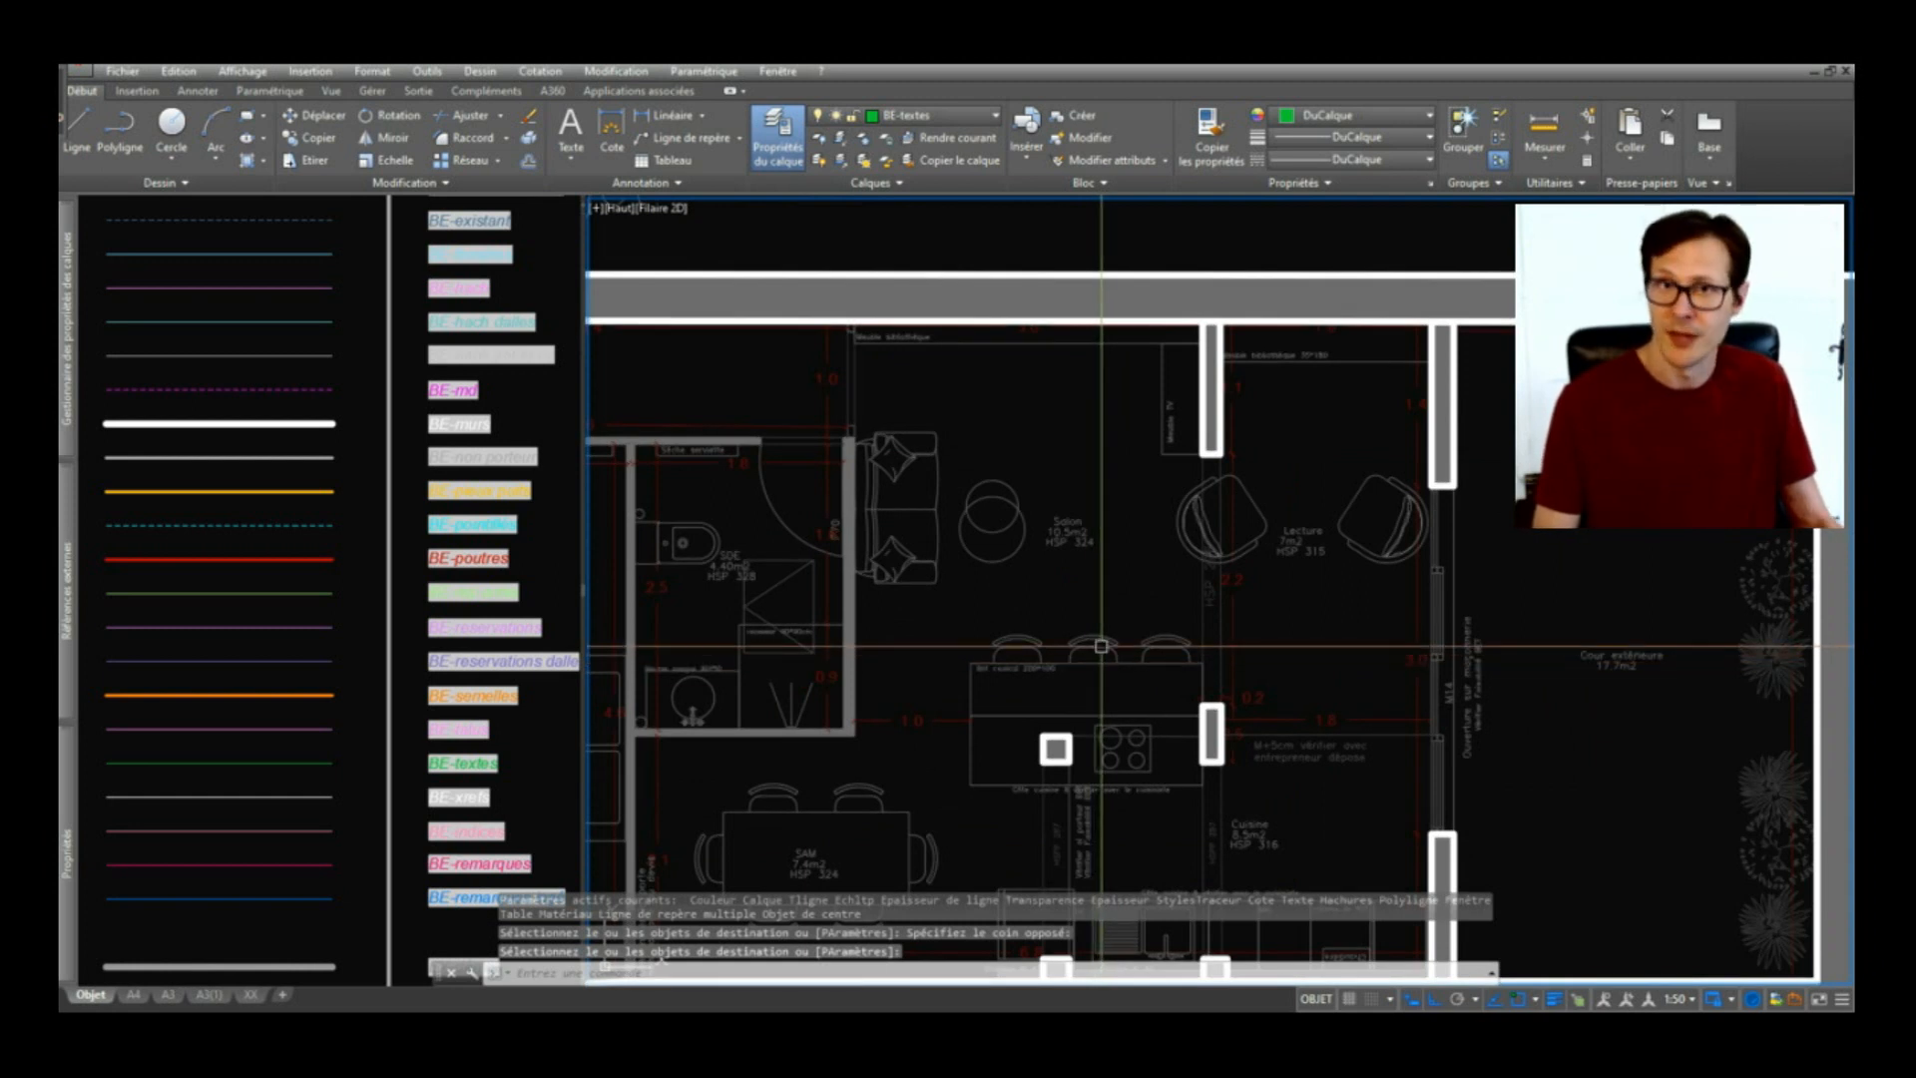
# Step: Run CORRESPROP again with the BE-murs legend line as source and apply it to the whole traced plan
pyautogui.click(313, 424)
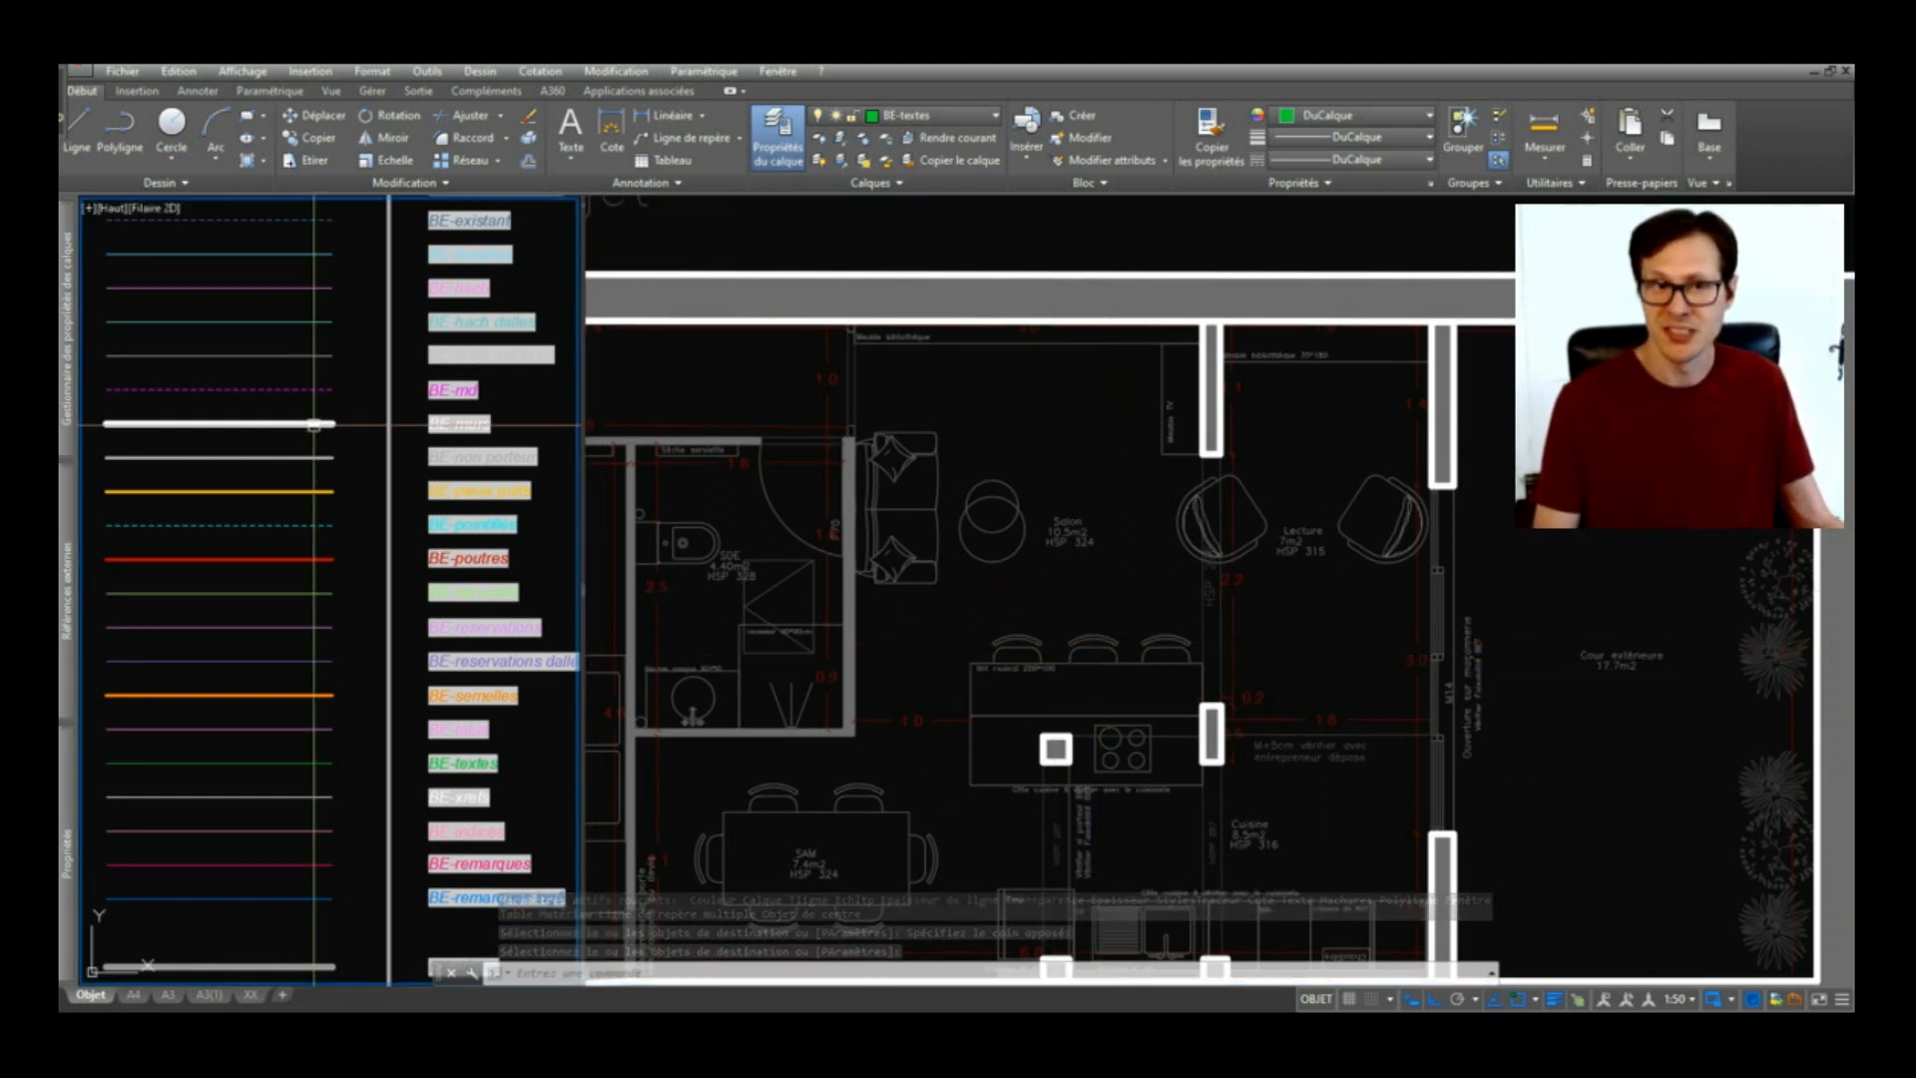
pyautogui.moveTo(304, 422)
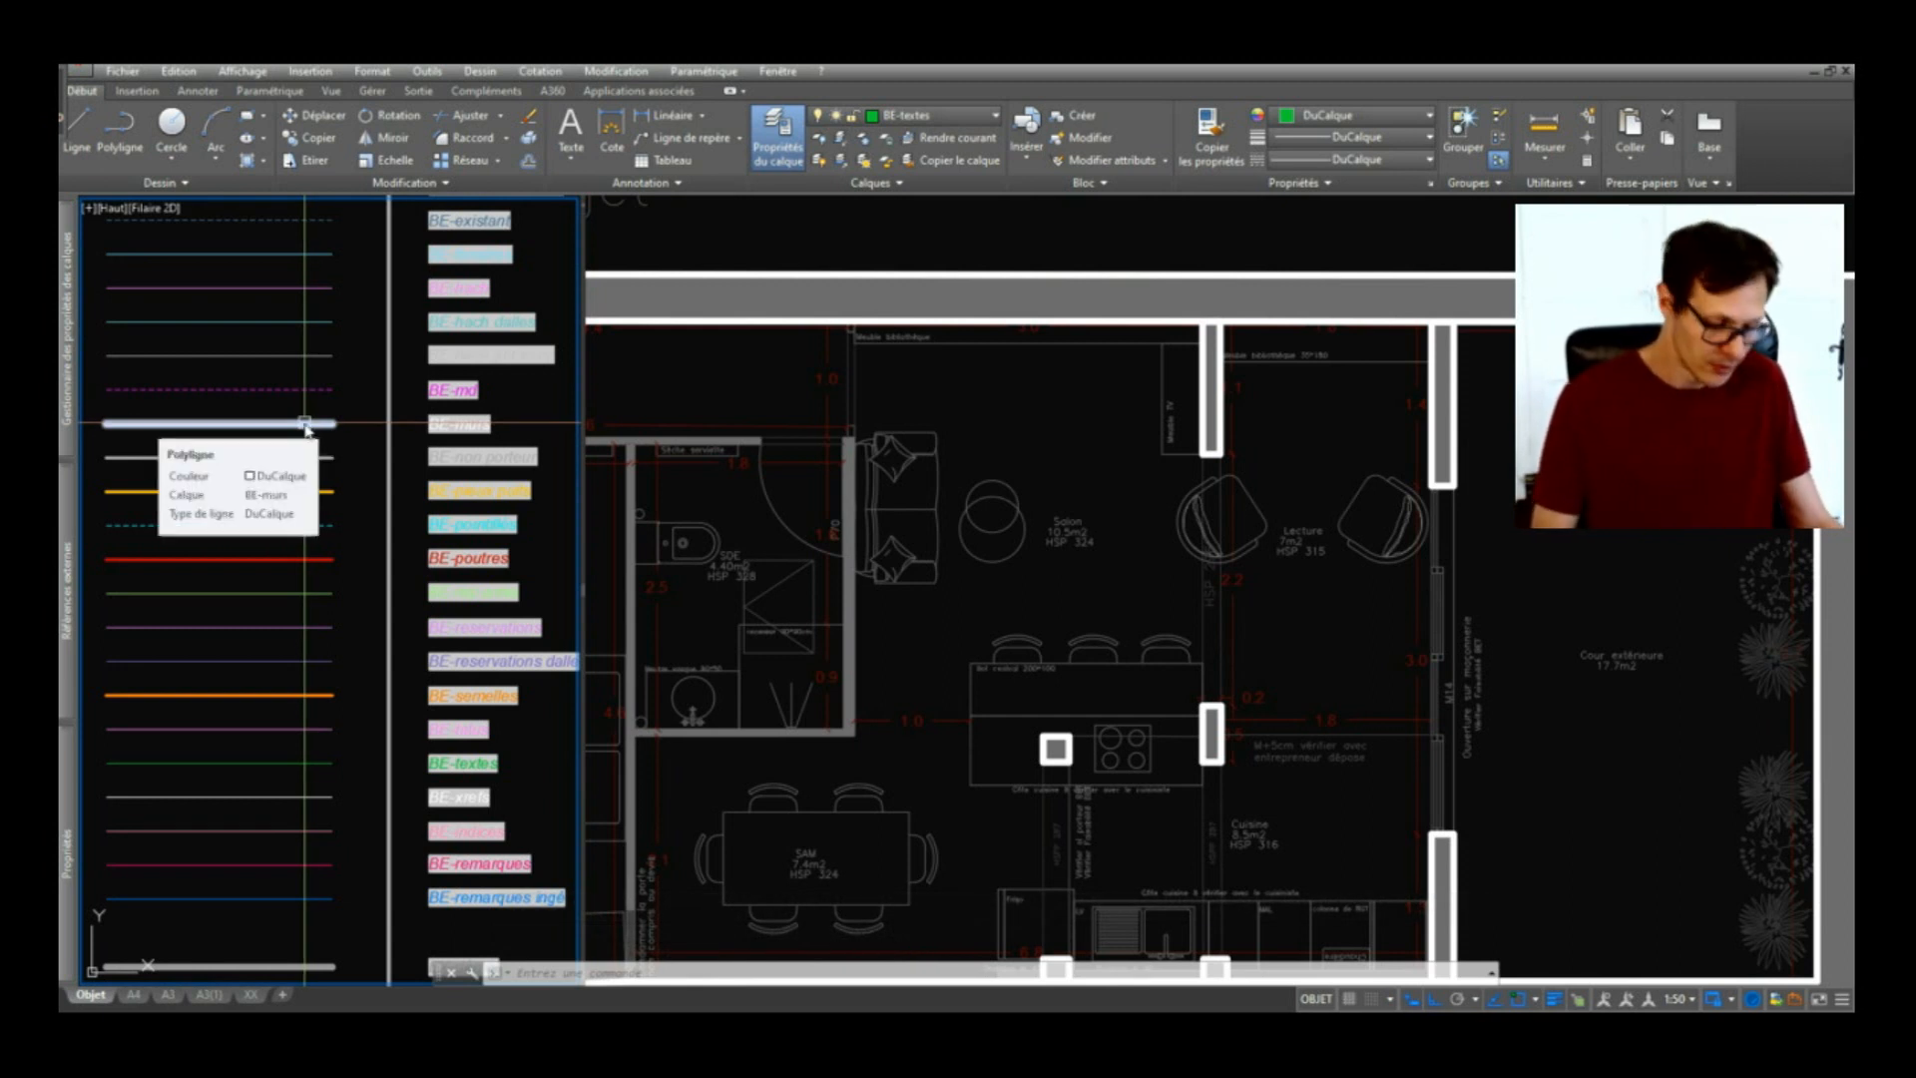
pyautogui.write('comre')
pyautogui.press('Return')
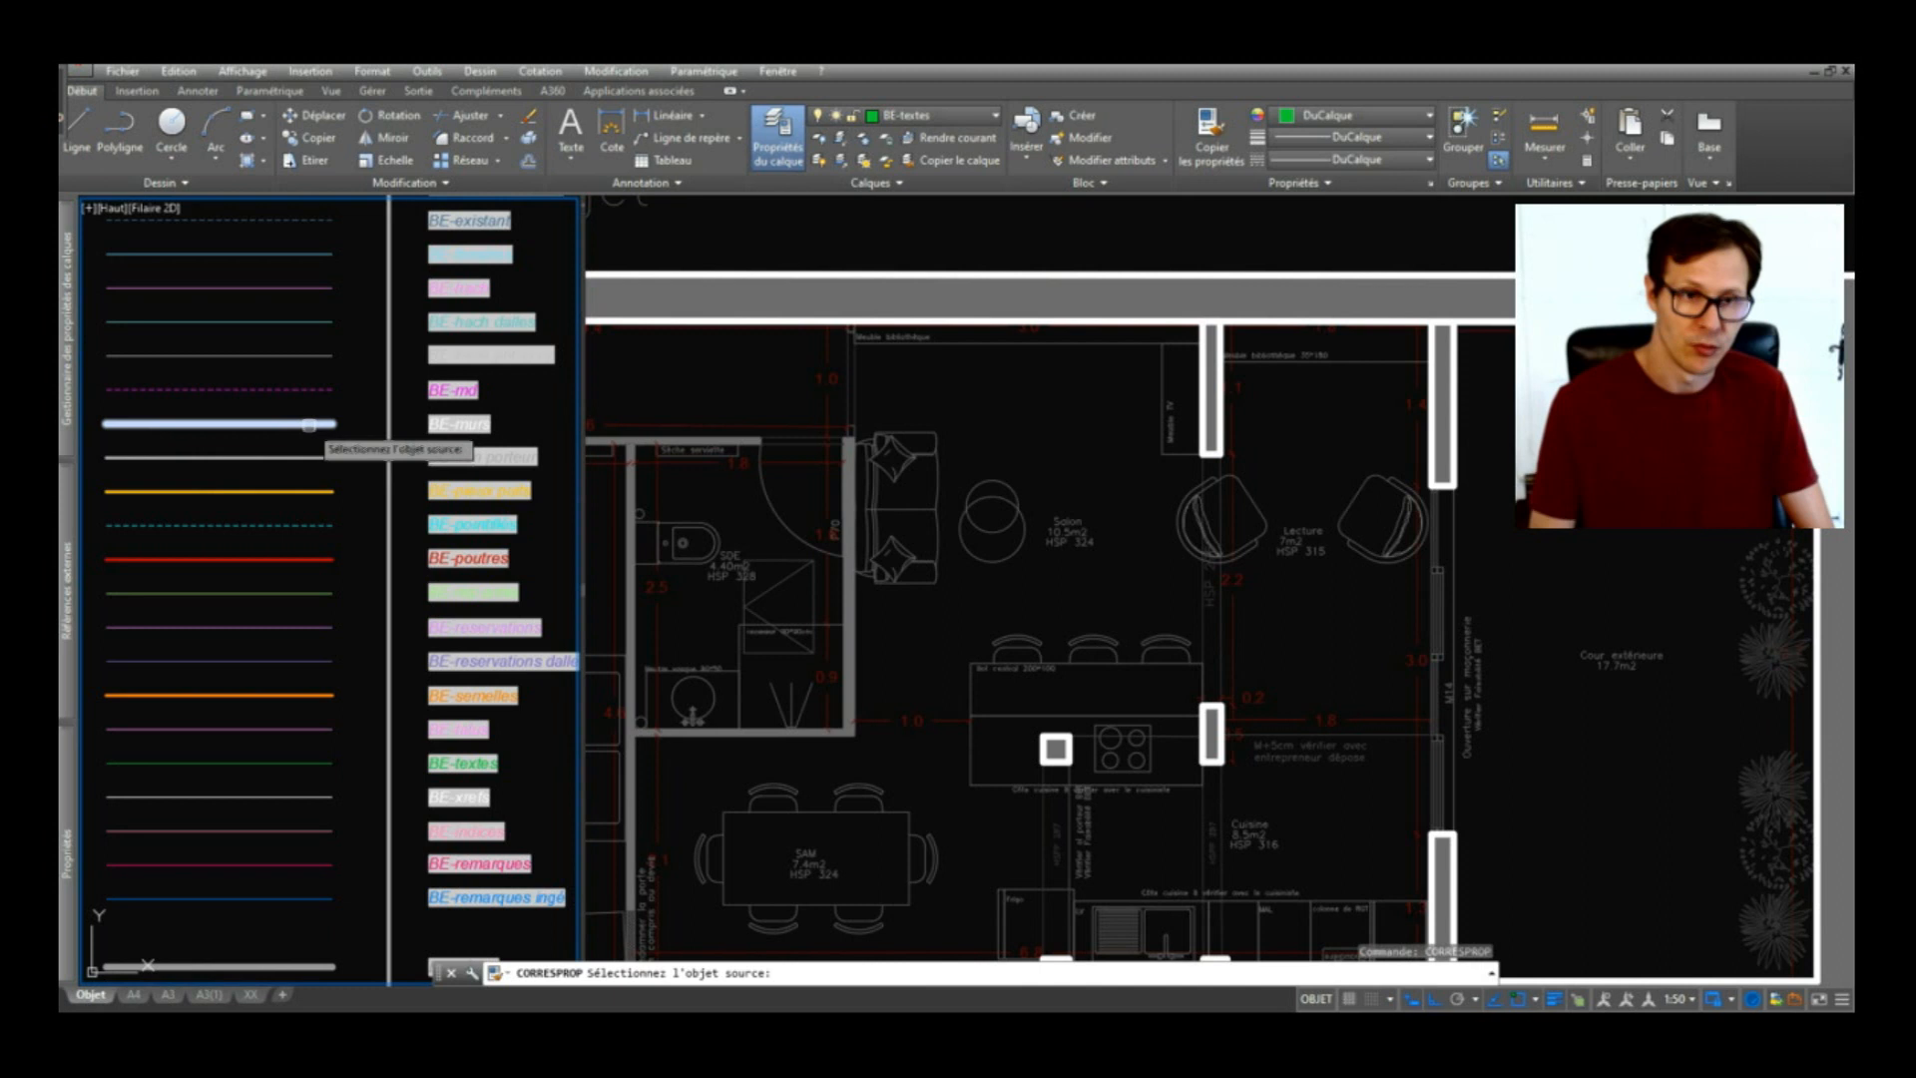
pyautogui.click(309, 426)
pyautogui.scroll(-5, 870, 509)
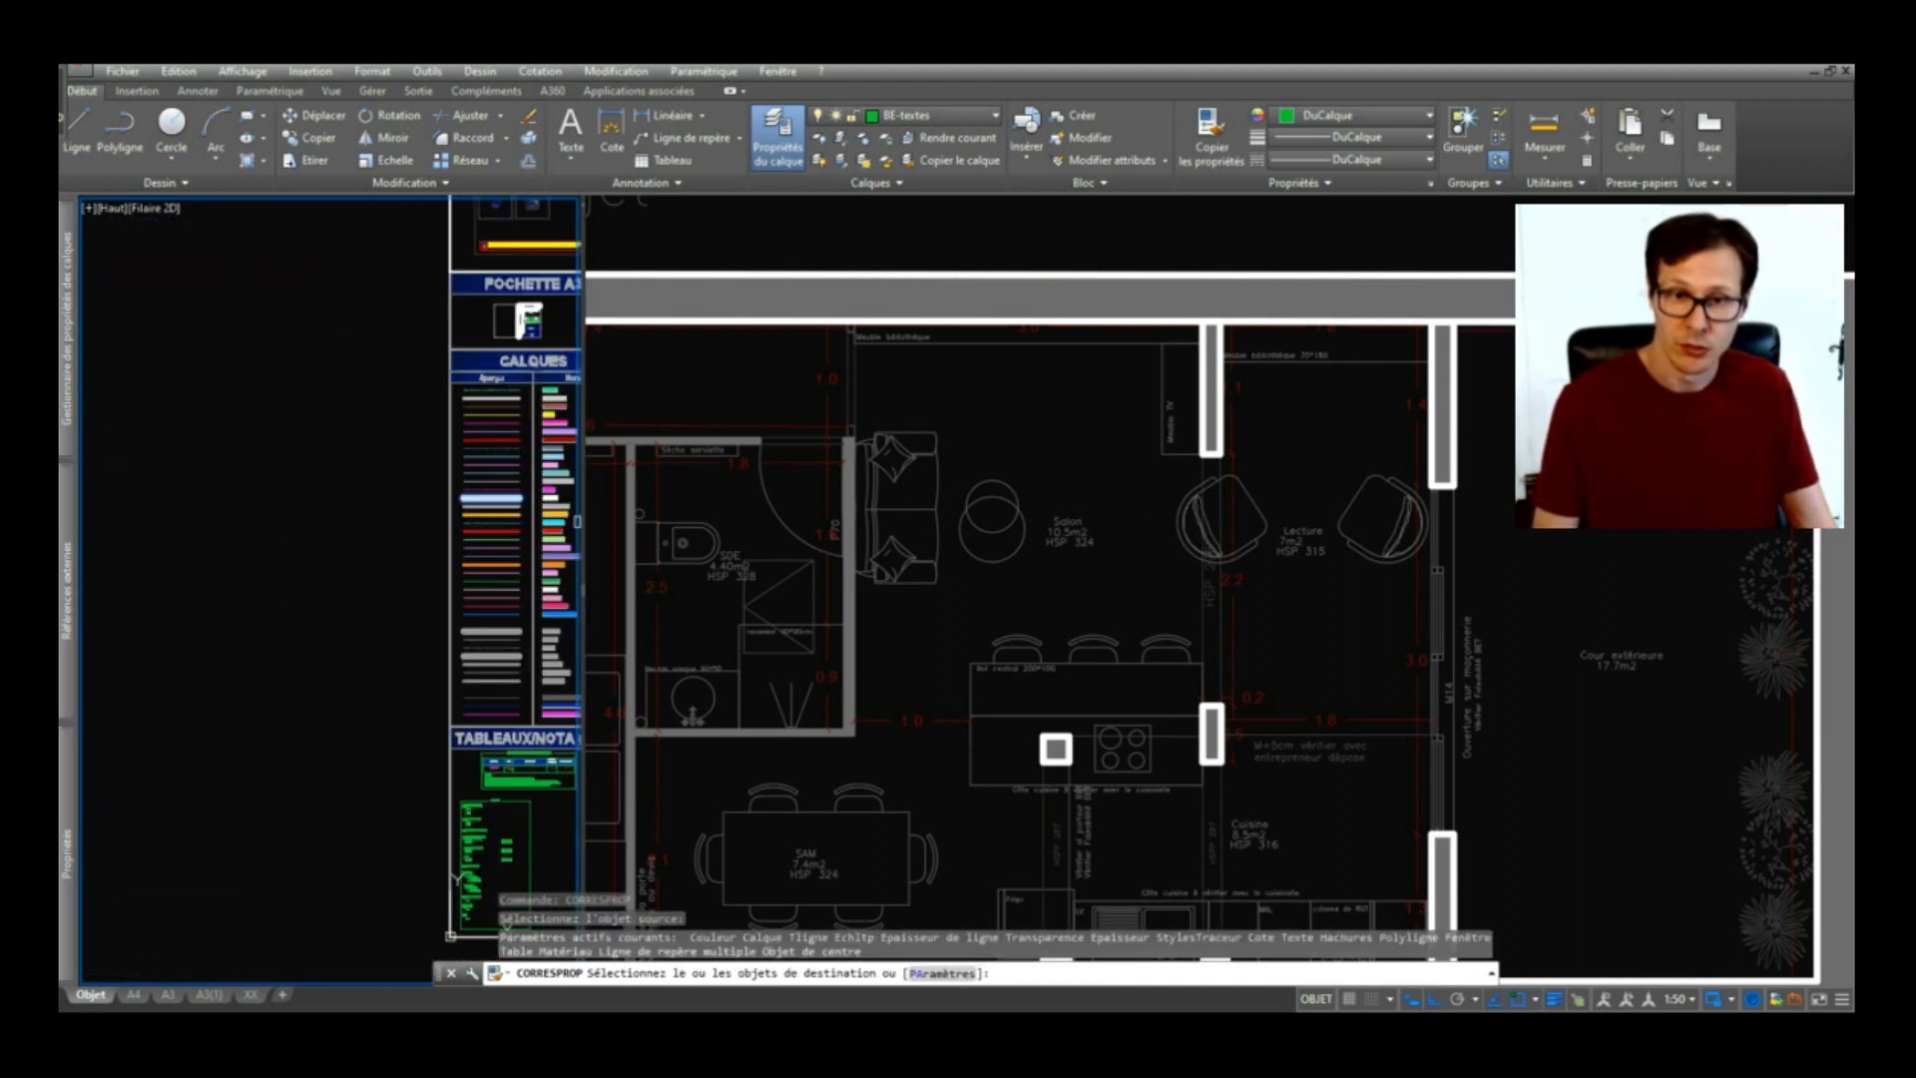
pyautogui.click(1038, 430)
pyautogui.scroll(-5, 1180, 465)
pyautogui.click(883, 397)
pyautogui.click(1258, 599)
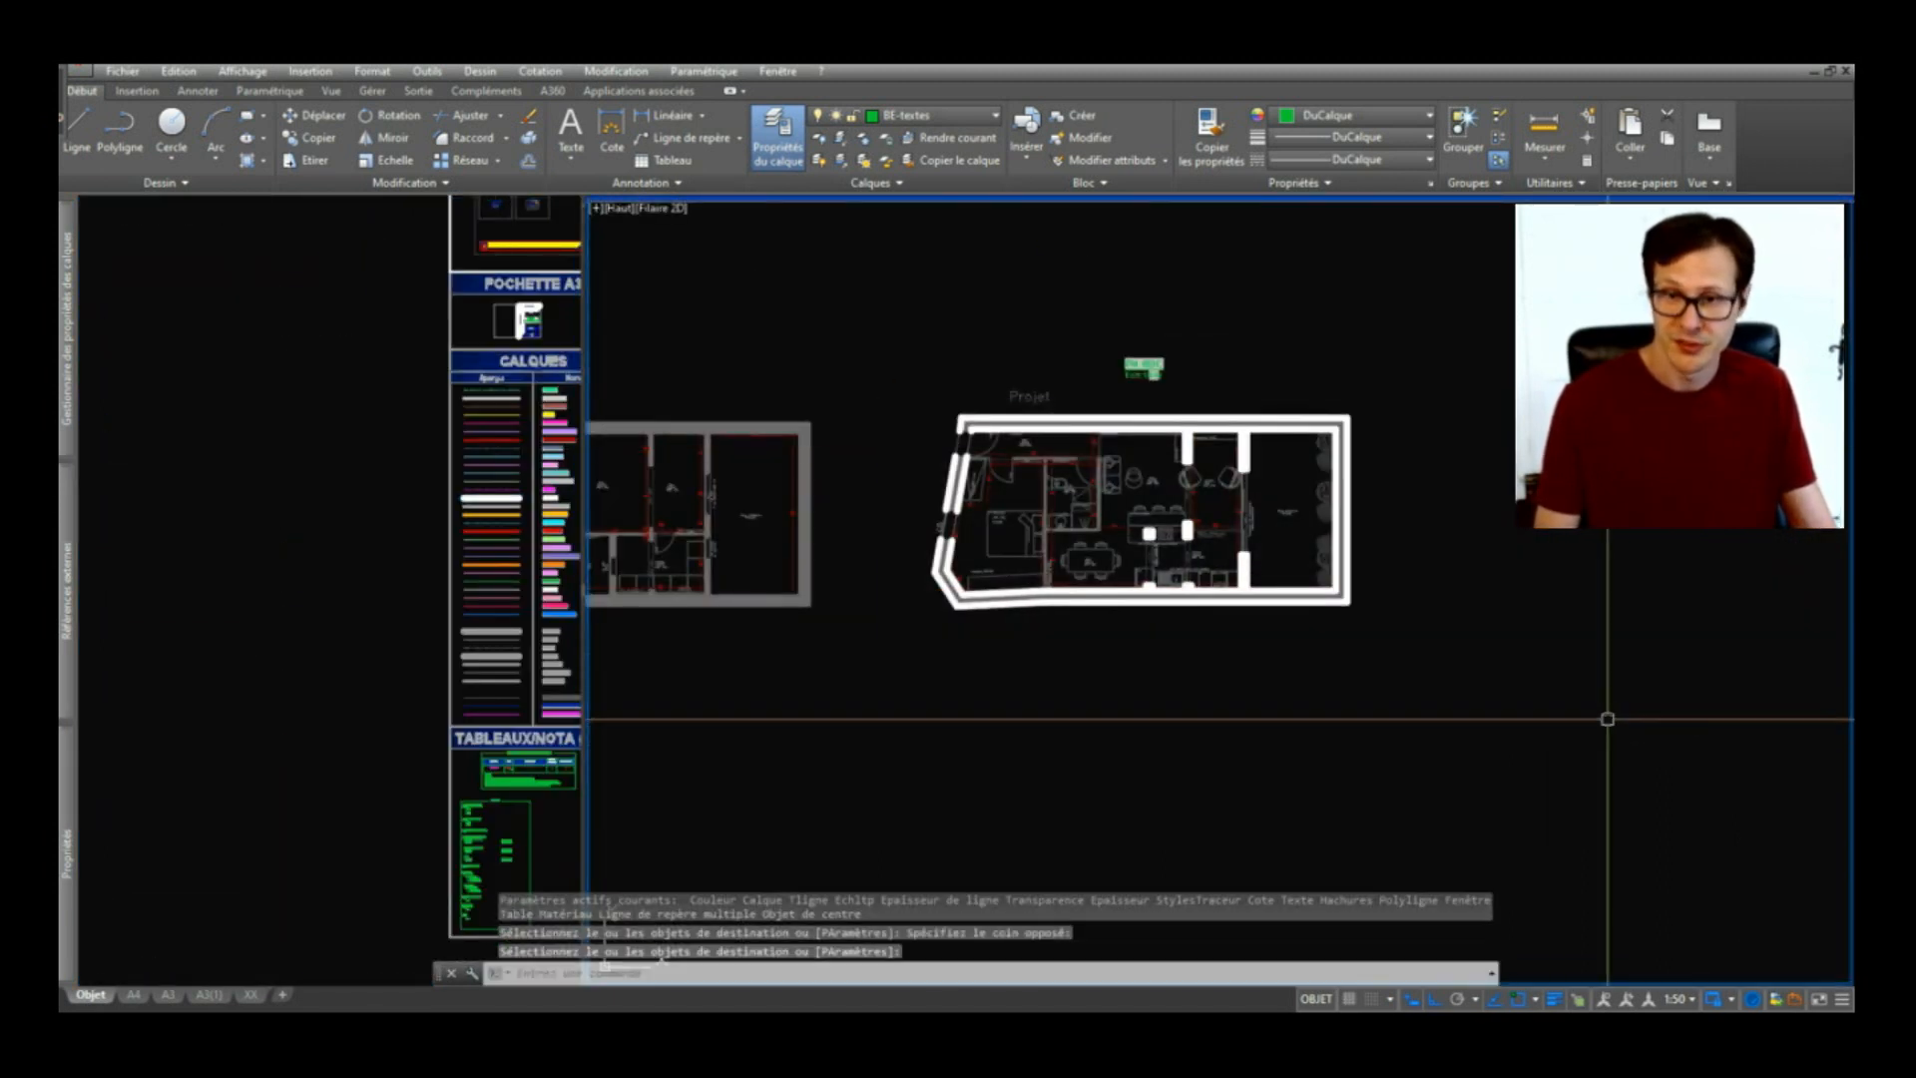
# Step: Isolate the BE-poutres and BE-murs layers by picking their sample lines in the layer legend
pyautogui.click(344, 459)
pyautogui.scroll(8, 330, 661)
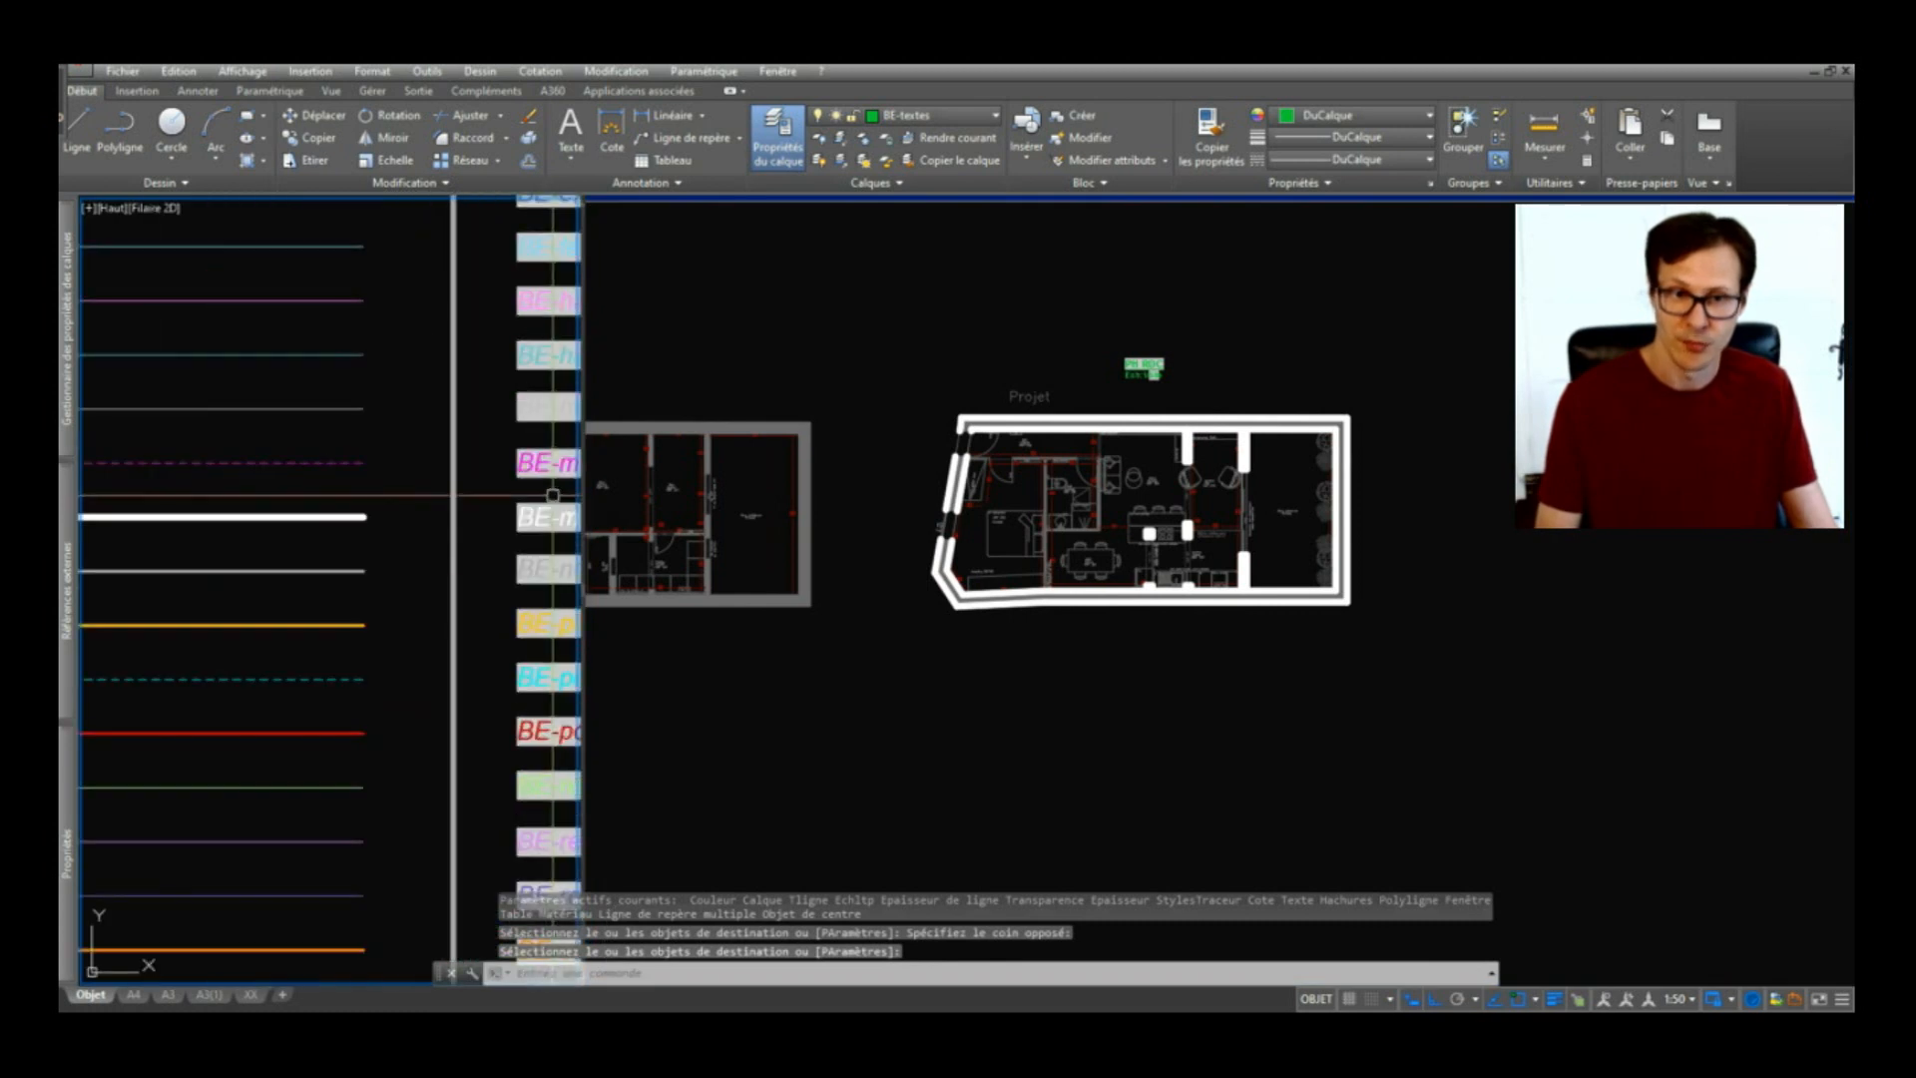
pyautogui.click(1302, 398)
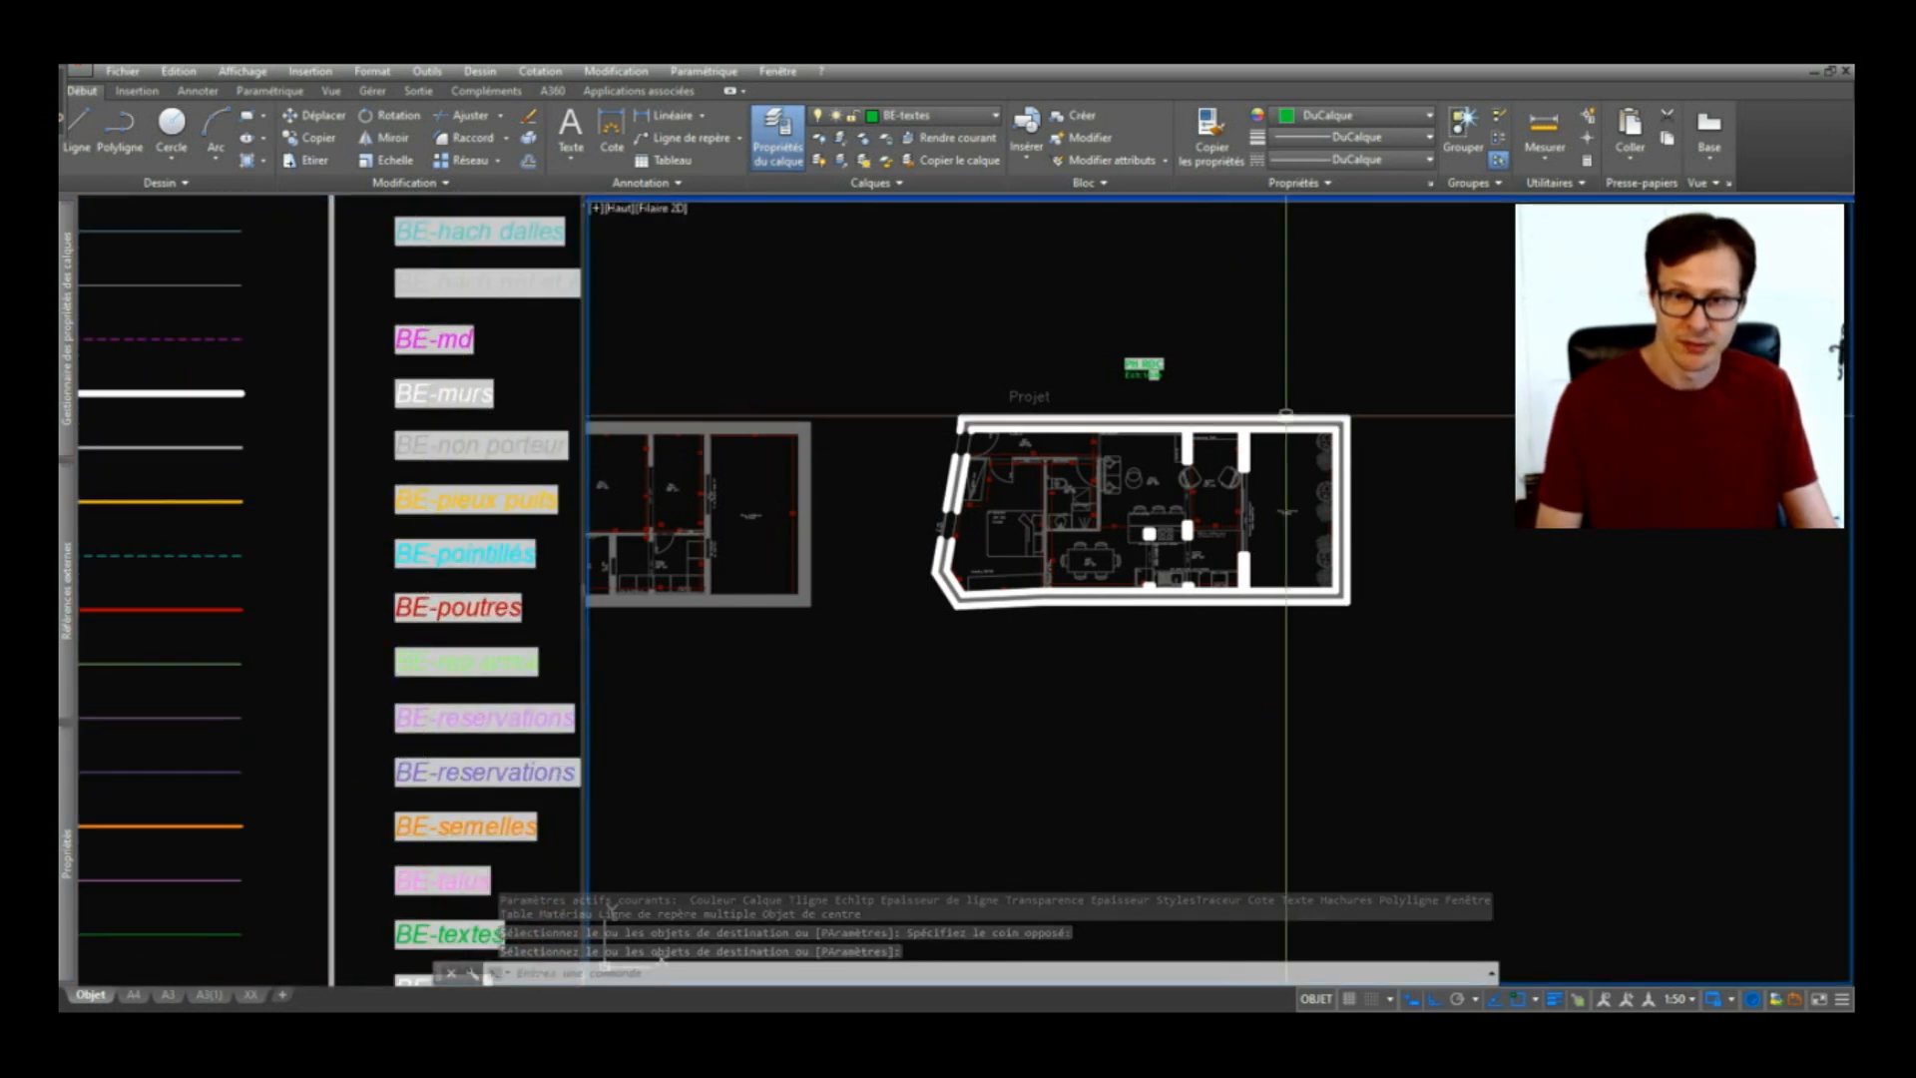
pyautogui.scroll(3, 1294, 391)
pyautogui.click(232, 609)
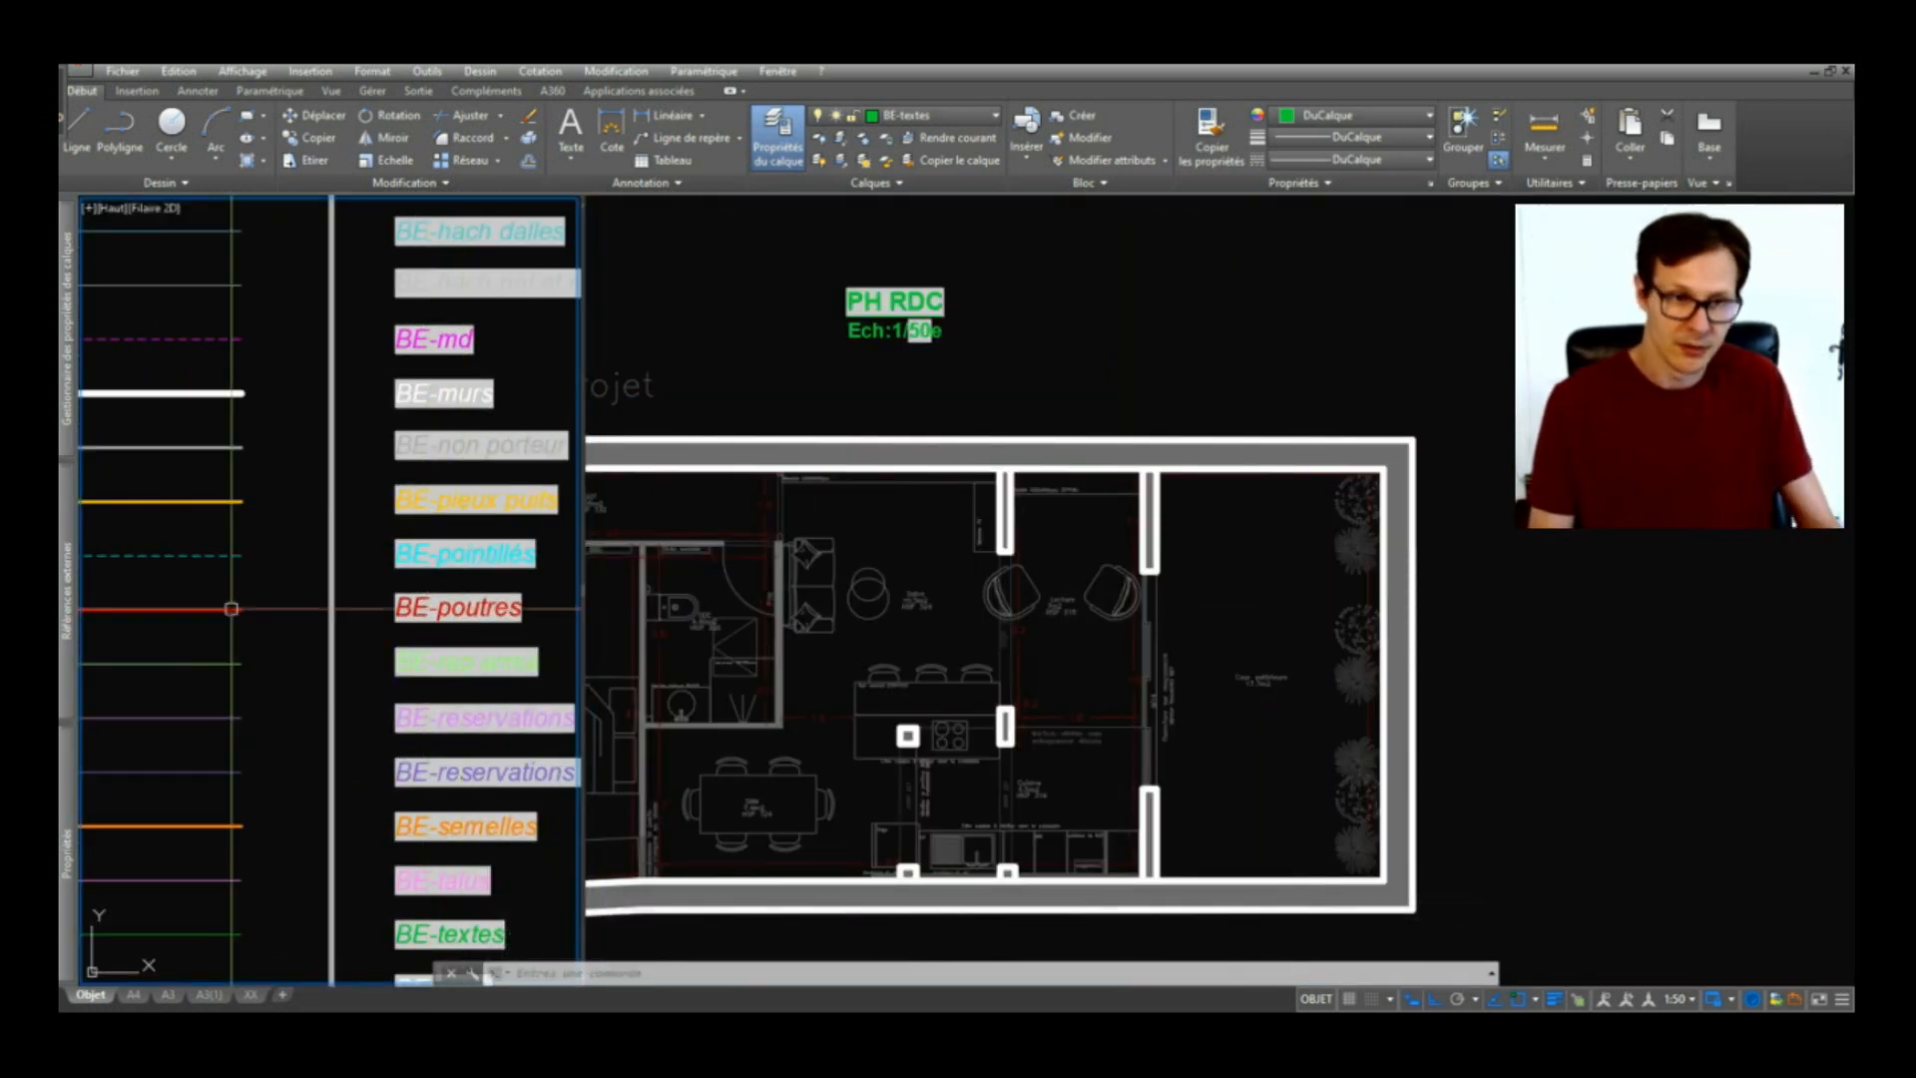
pyautogui.press('space')
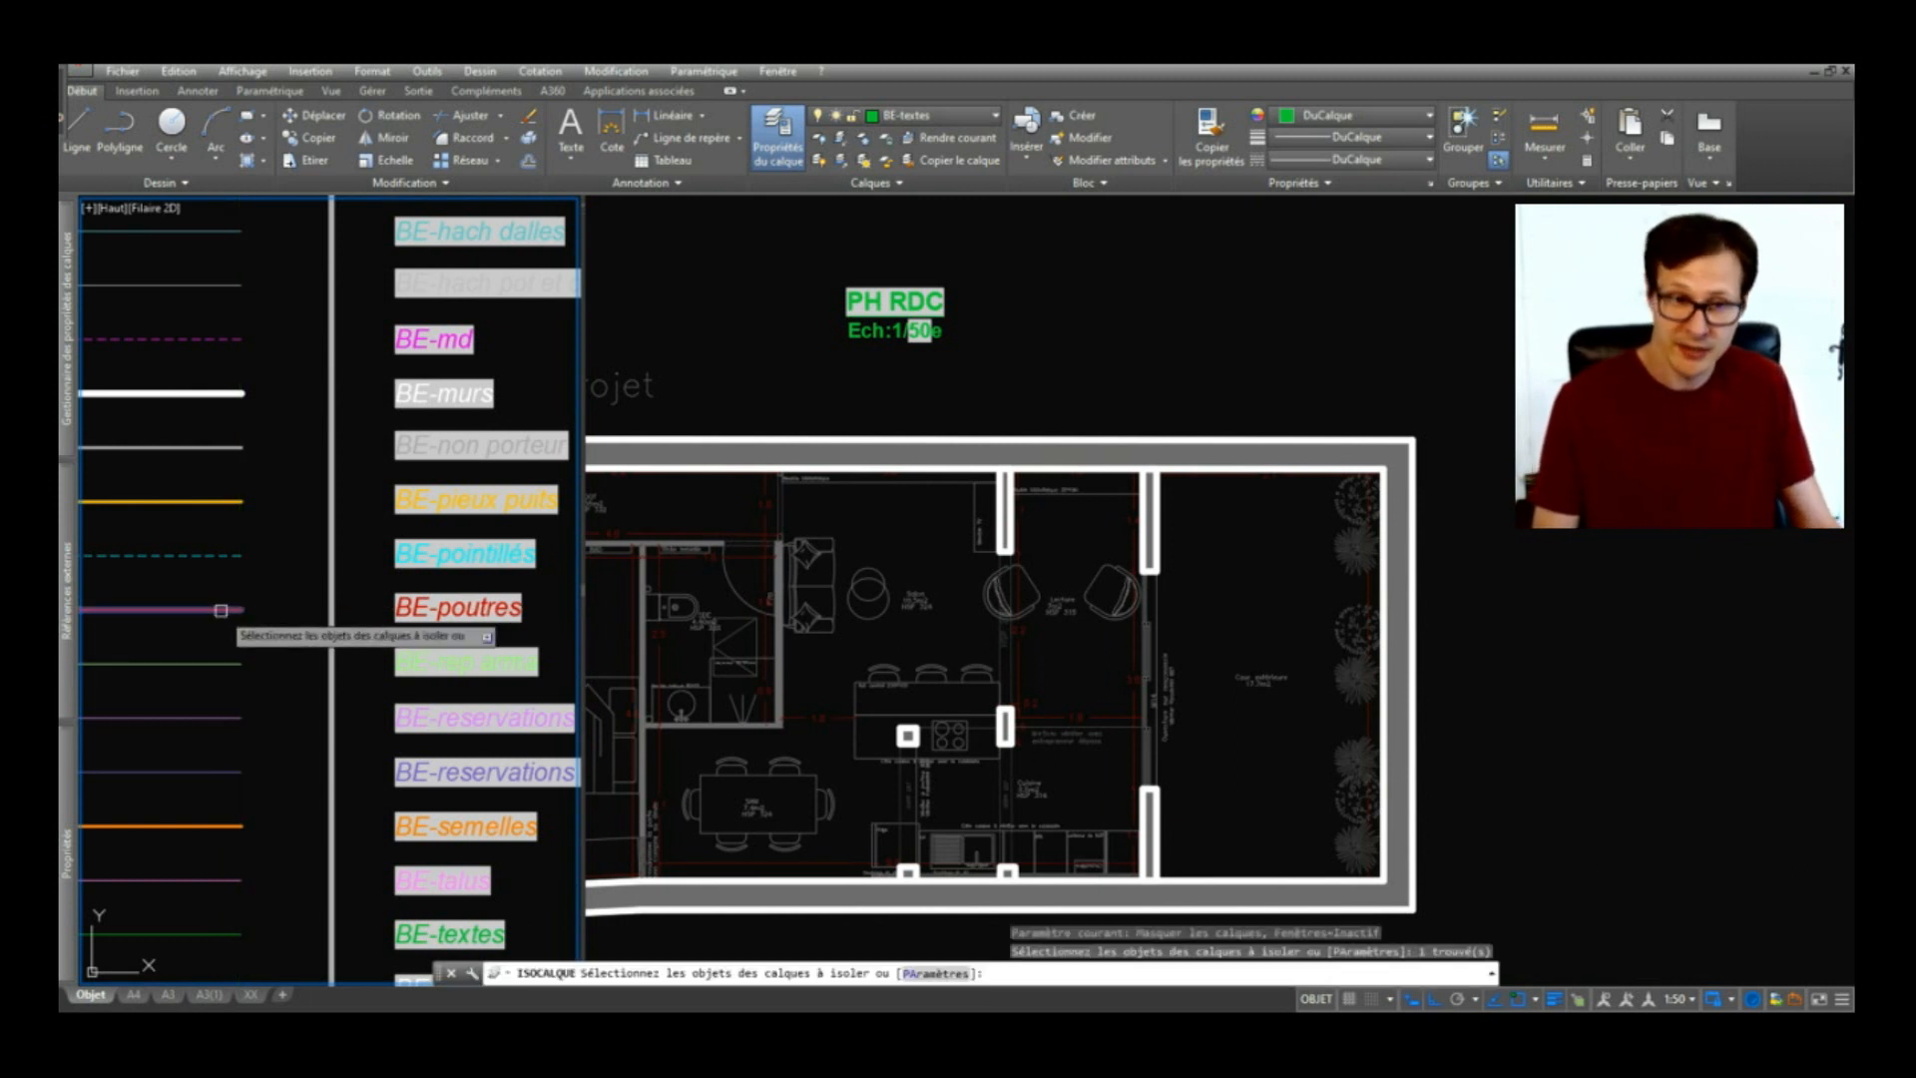
pyautogui.click(229, 391)
pyautogui.press('space')
pyautogui.click(1291, 350)
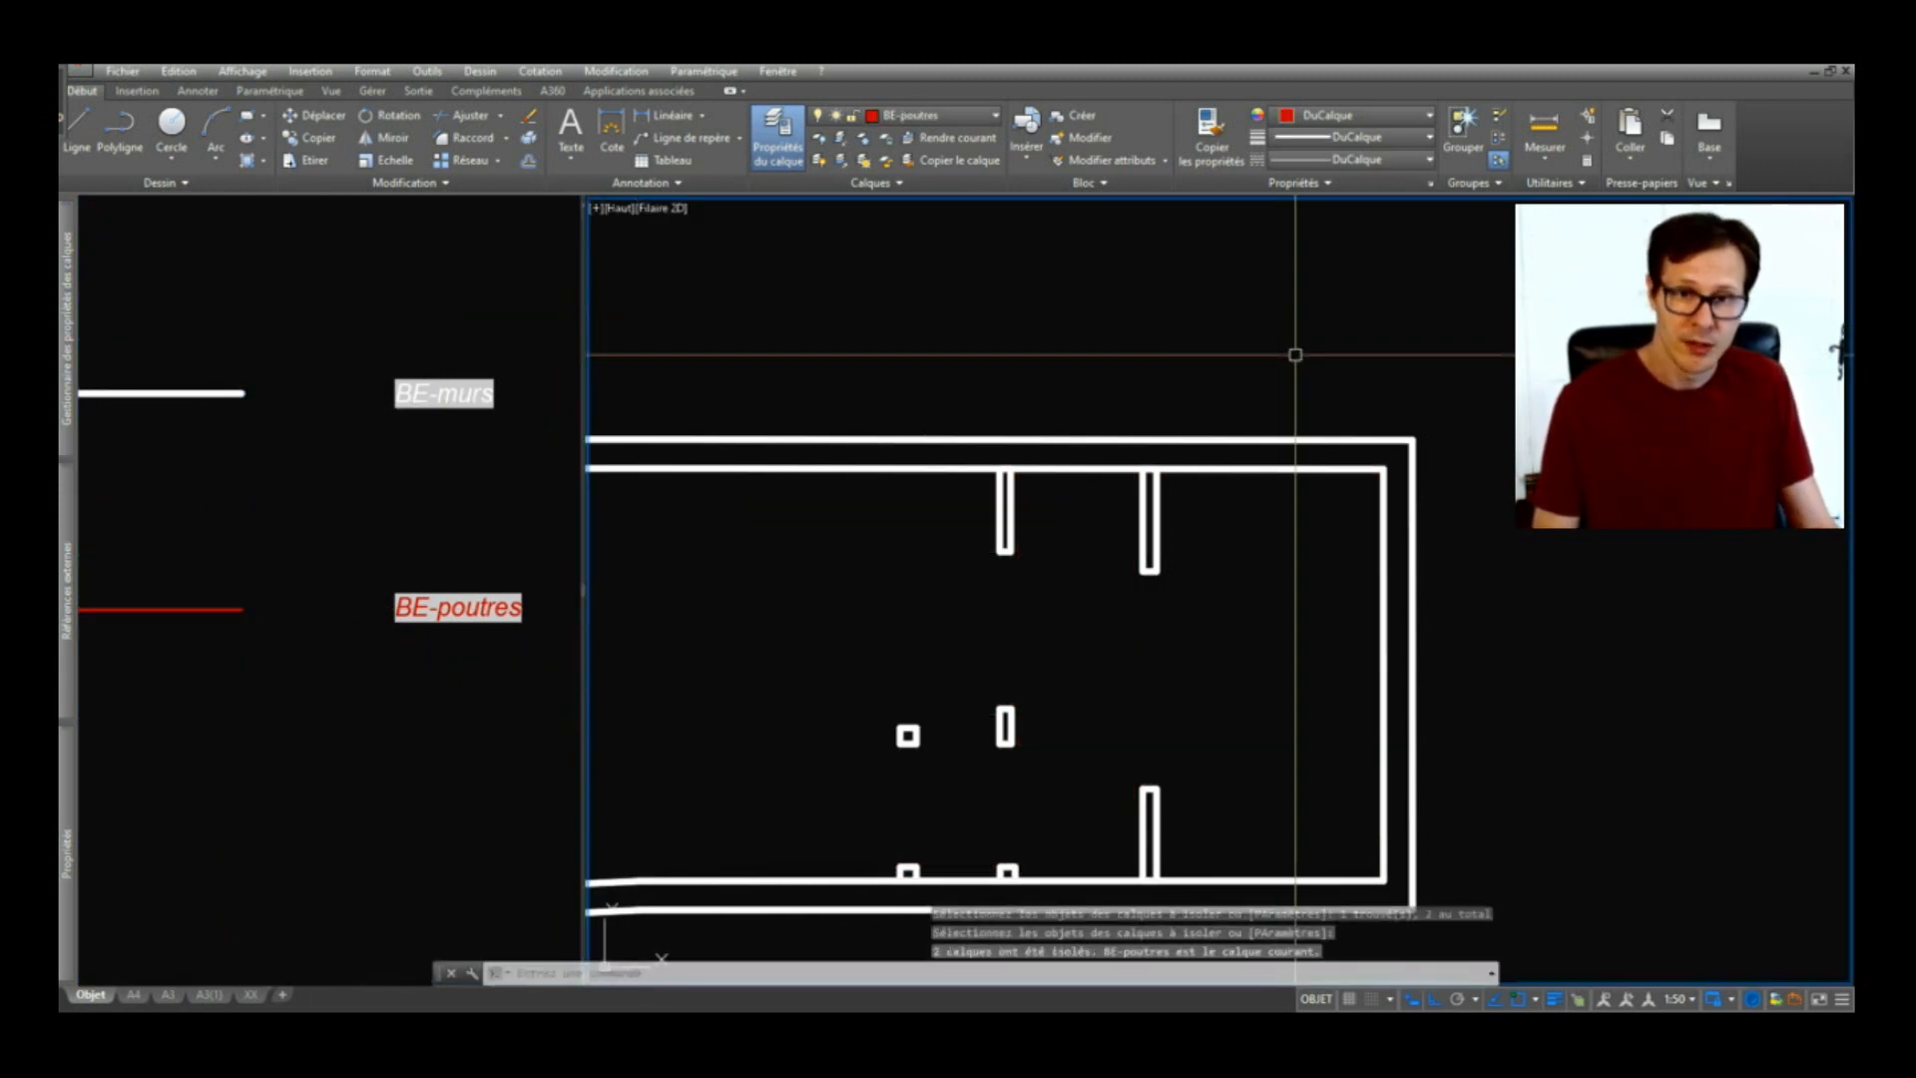
# Step: Draw lines closing the two open wall ends on either side of the upper opening in the slanted facade
pyautogui.scroll(-2, 812, 505)
pyautogui.scroll(5, 753, 425)
pyautogui.moveTo(752, 425); pyautogui.dragTo(941, 480, button='middle')
pyautogui.write('l')
pyautogui.press('space')
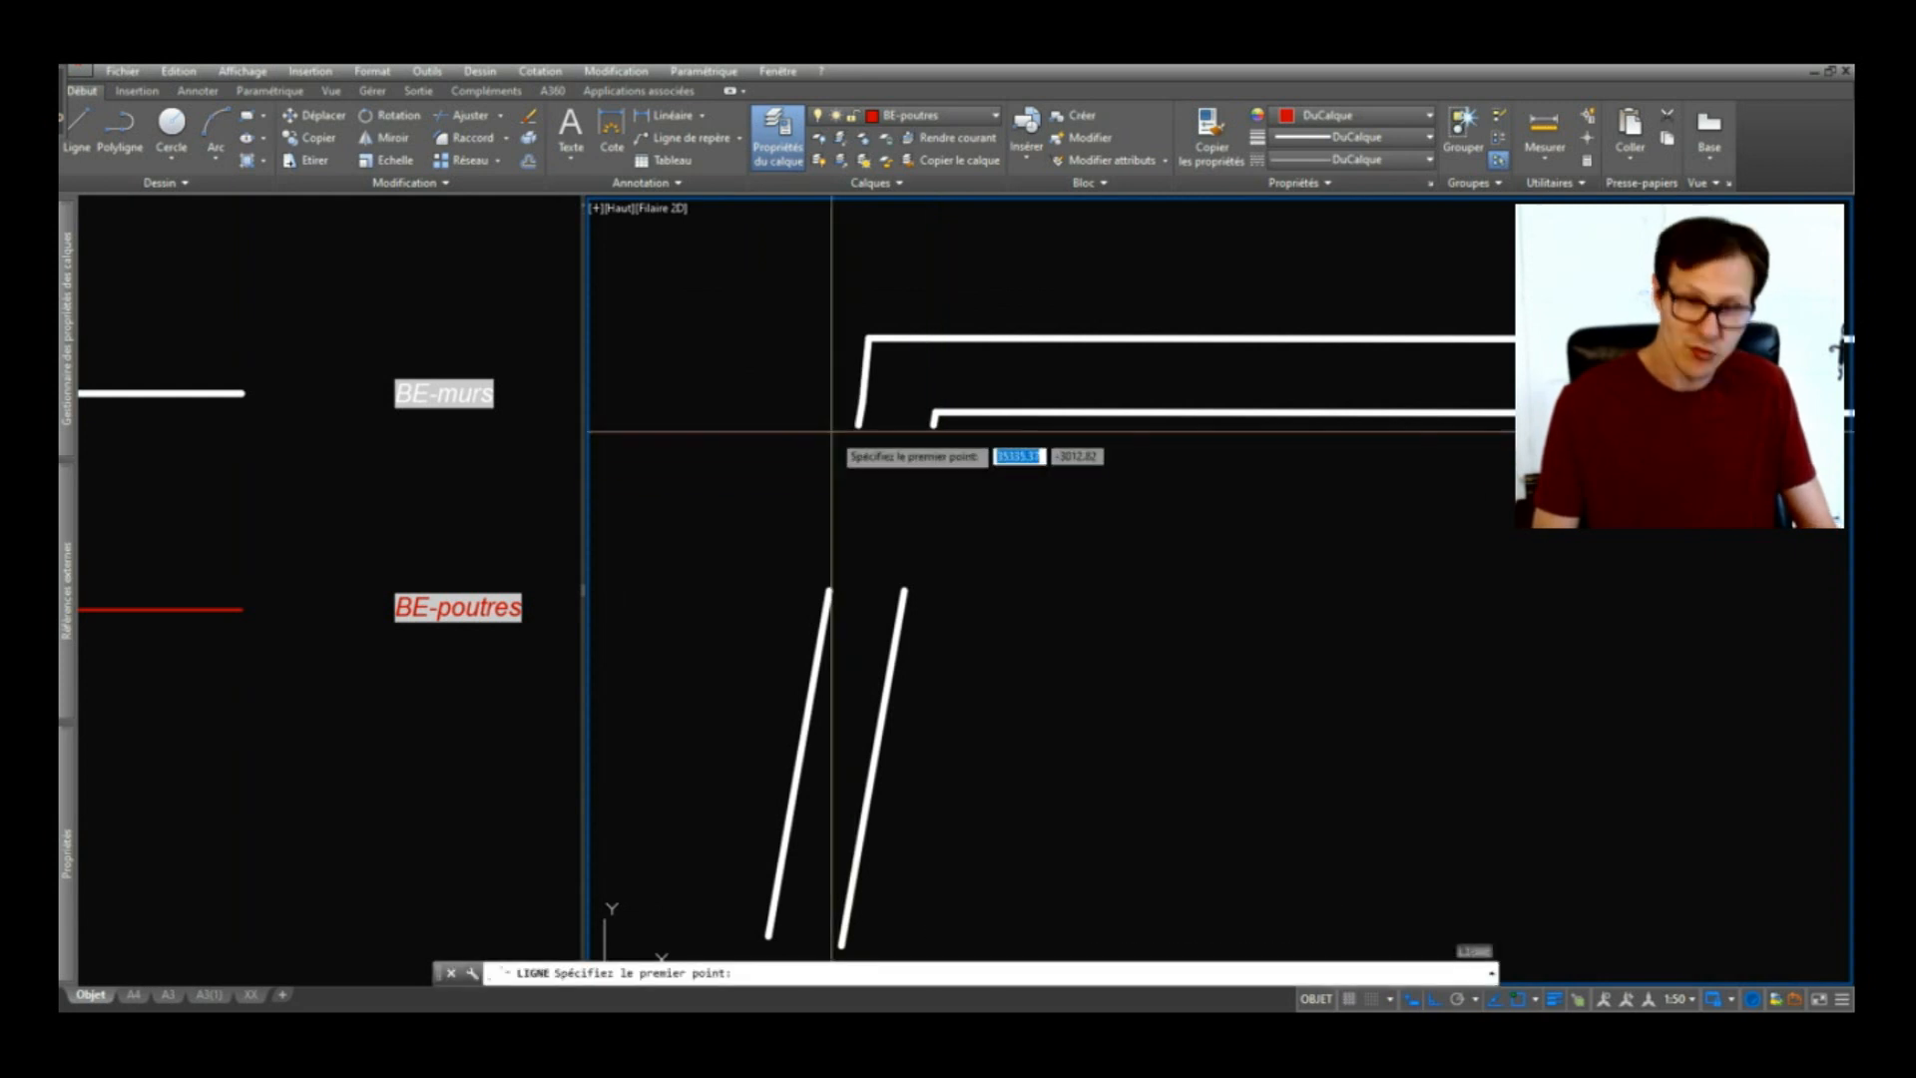
pyautogui.click(859, 424)
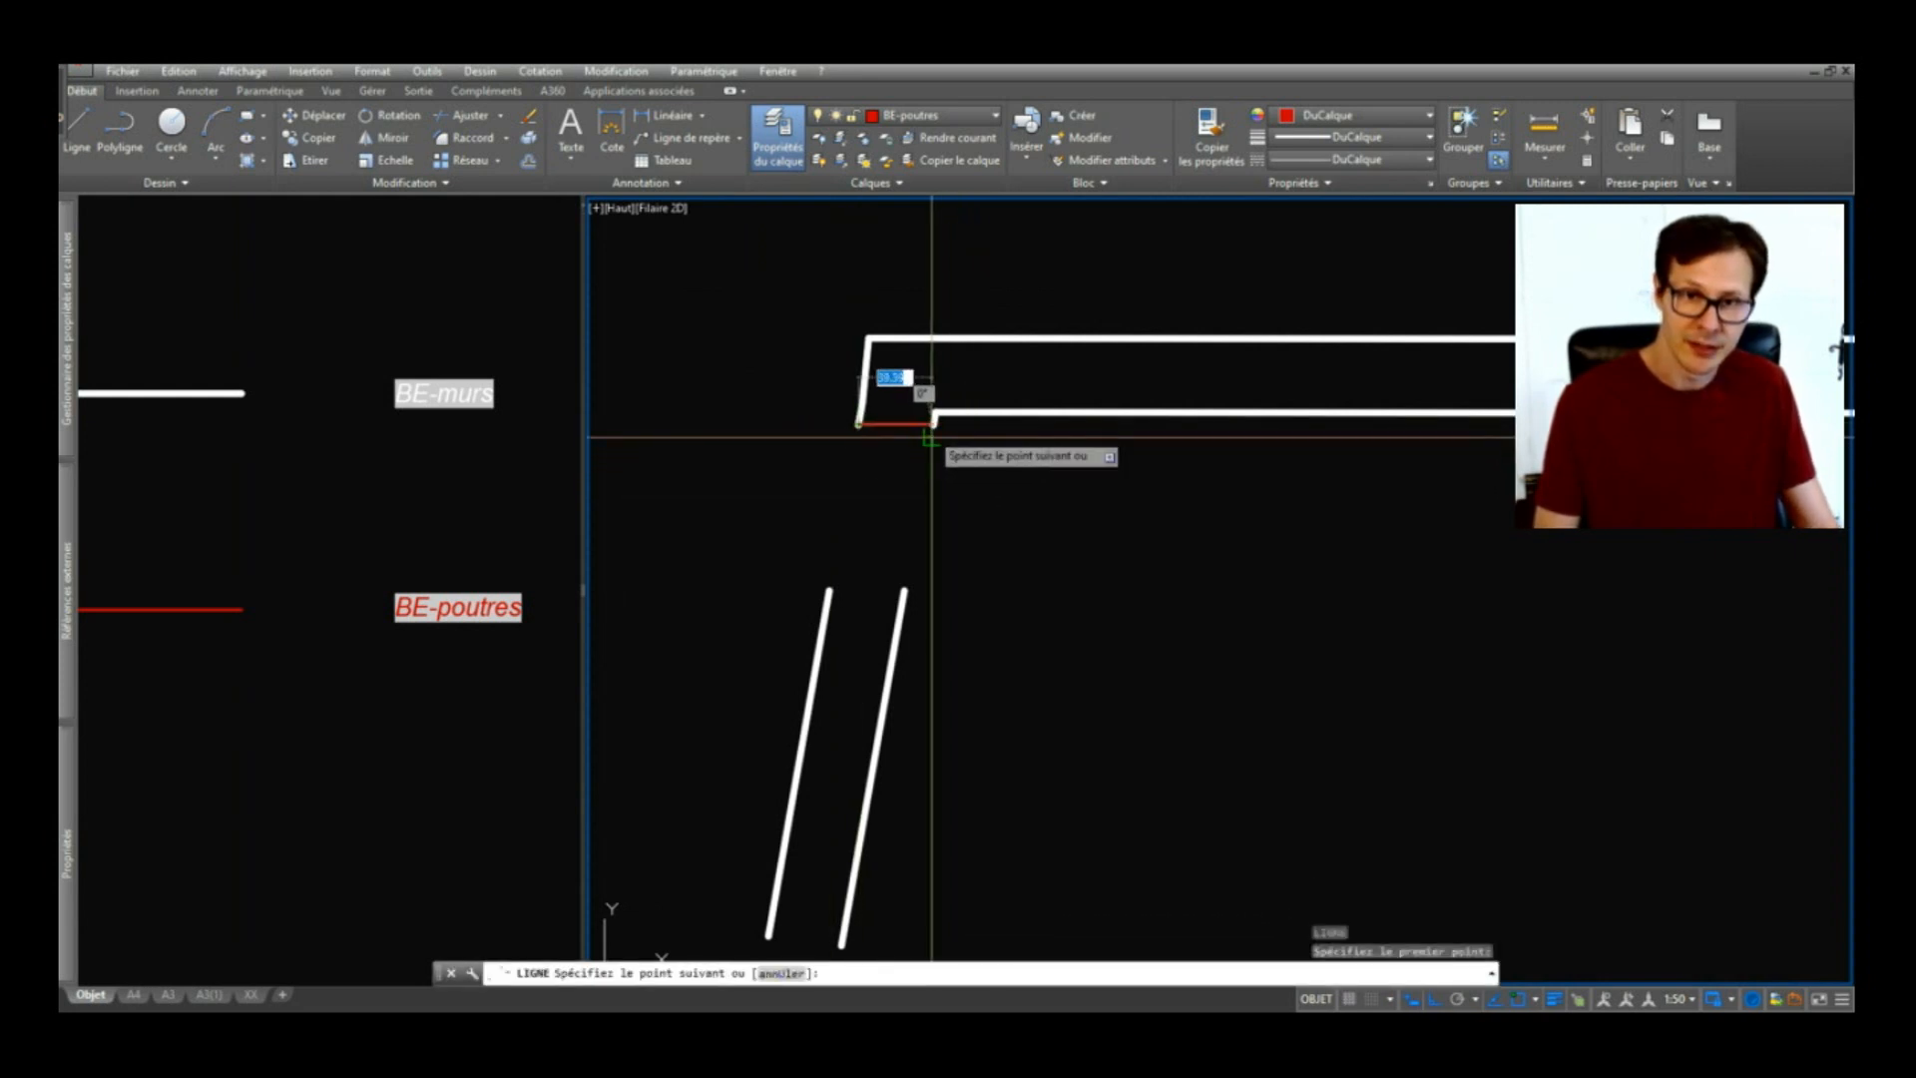
pyautogui.click(935, 425)
pyautogui.press('space')
pyautogui.press('space')
pyautogui.click(904, 589)
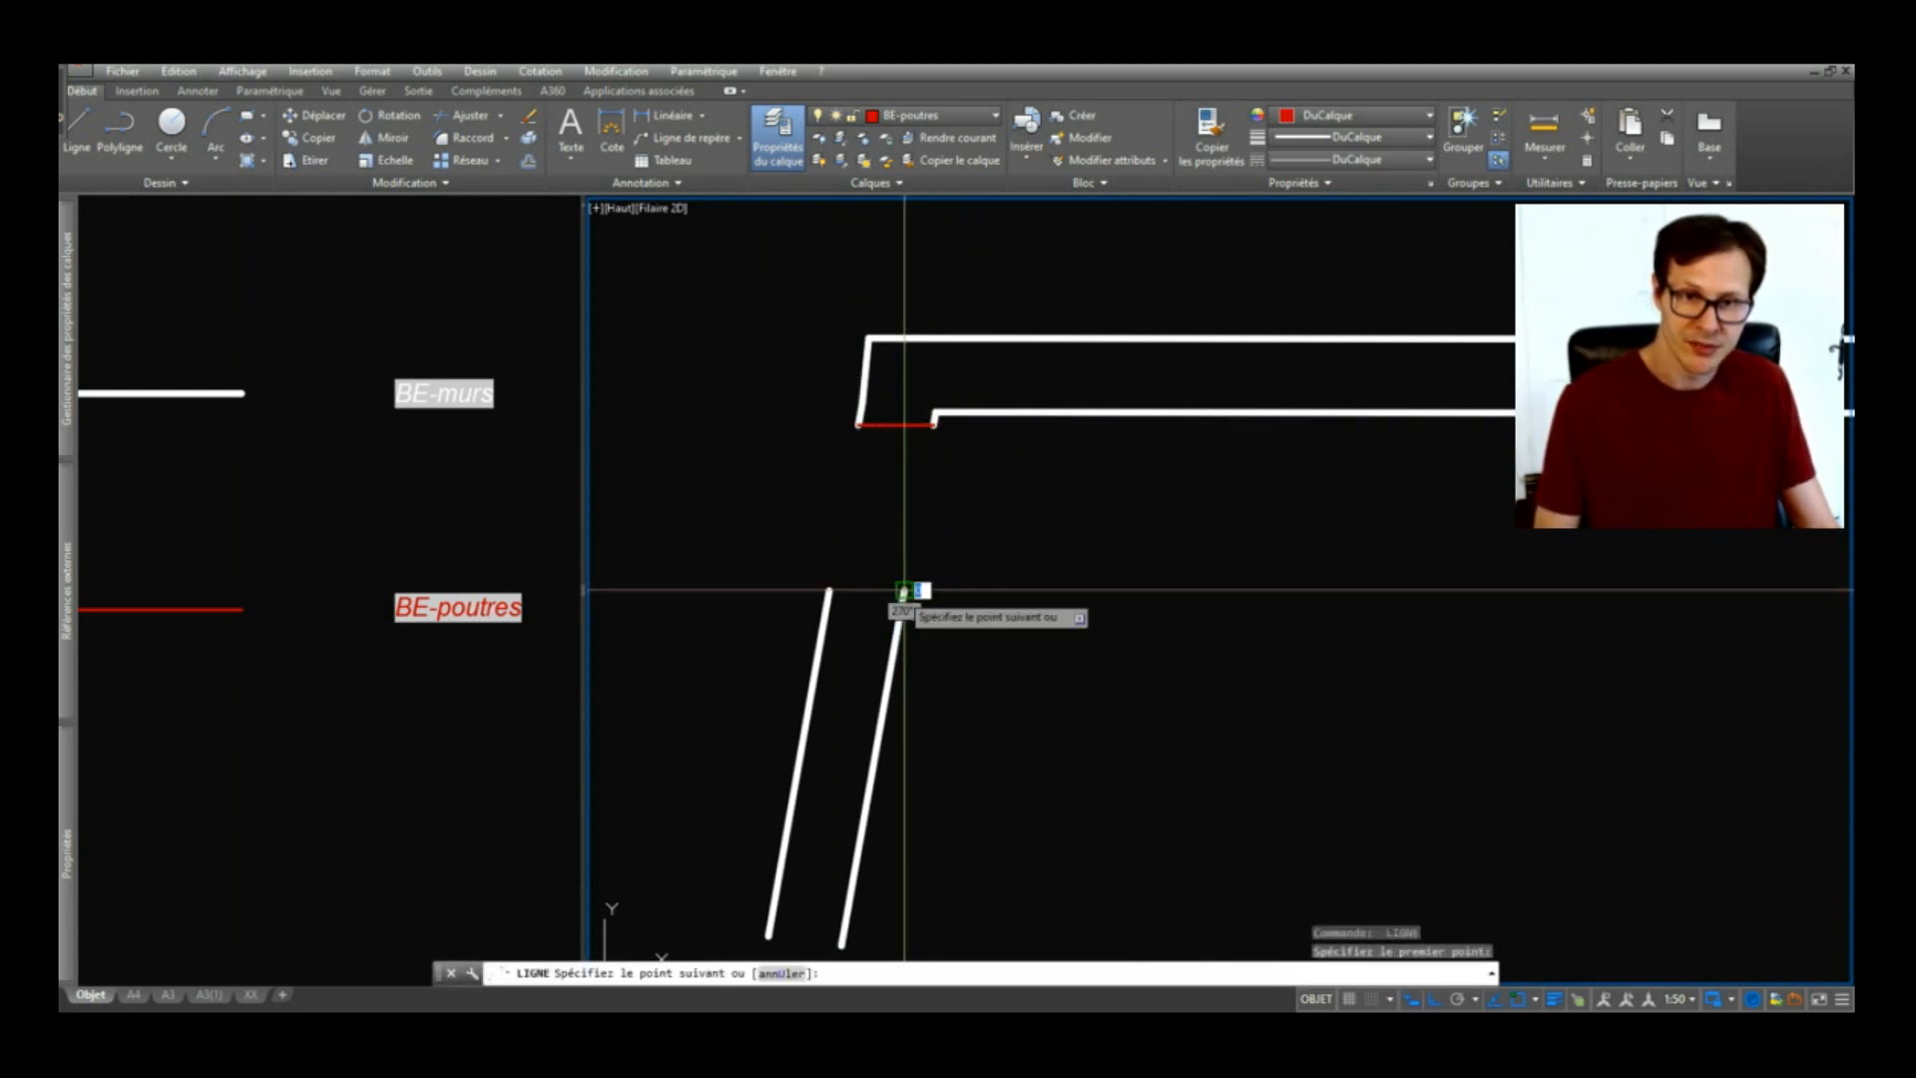
pyautogui.click(830, 590)
pyautogui.scroll(-5, 888, 481)
pyautogui.press('space')
# Step: Draw lines closing the two wall ends on either side of the lower opening in the slanted facade
pyautogui.press('space')
pyautogui.scroll(4, 843, 642)
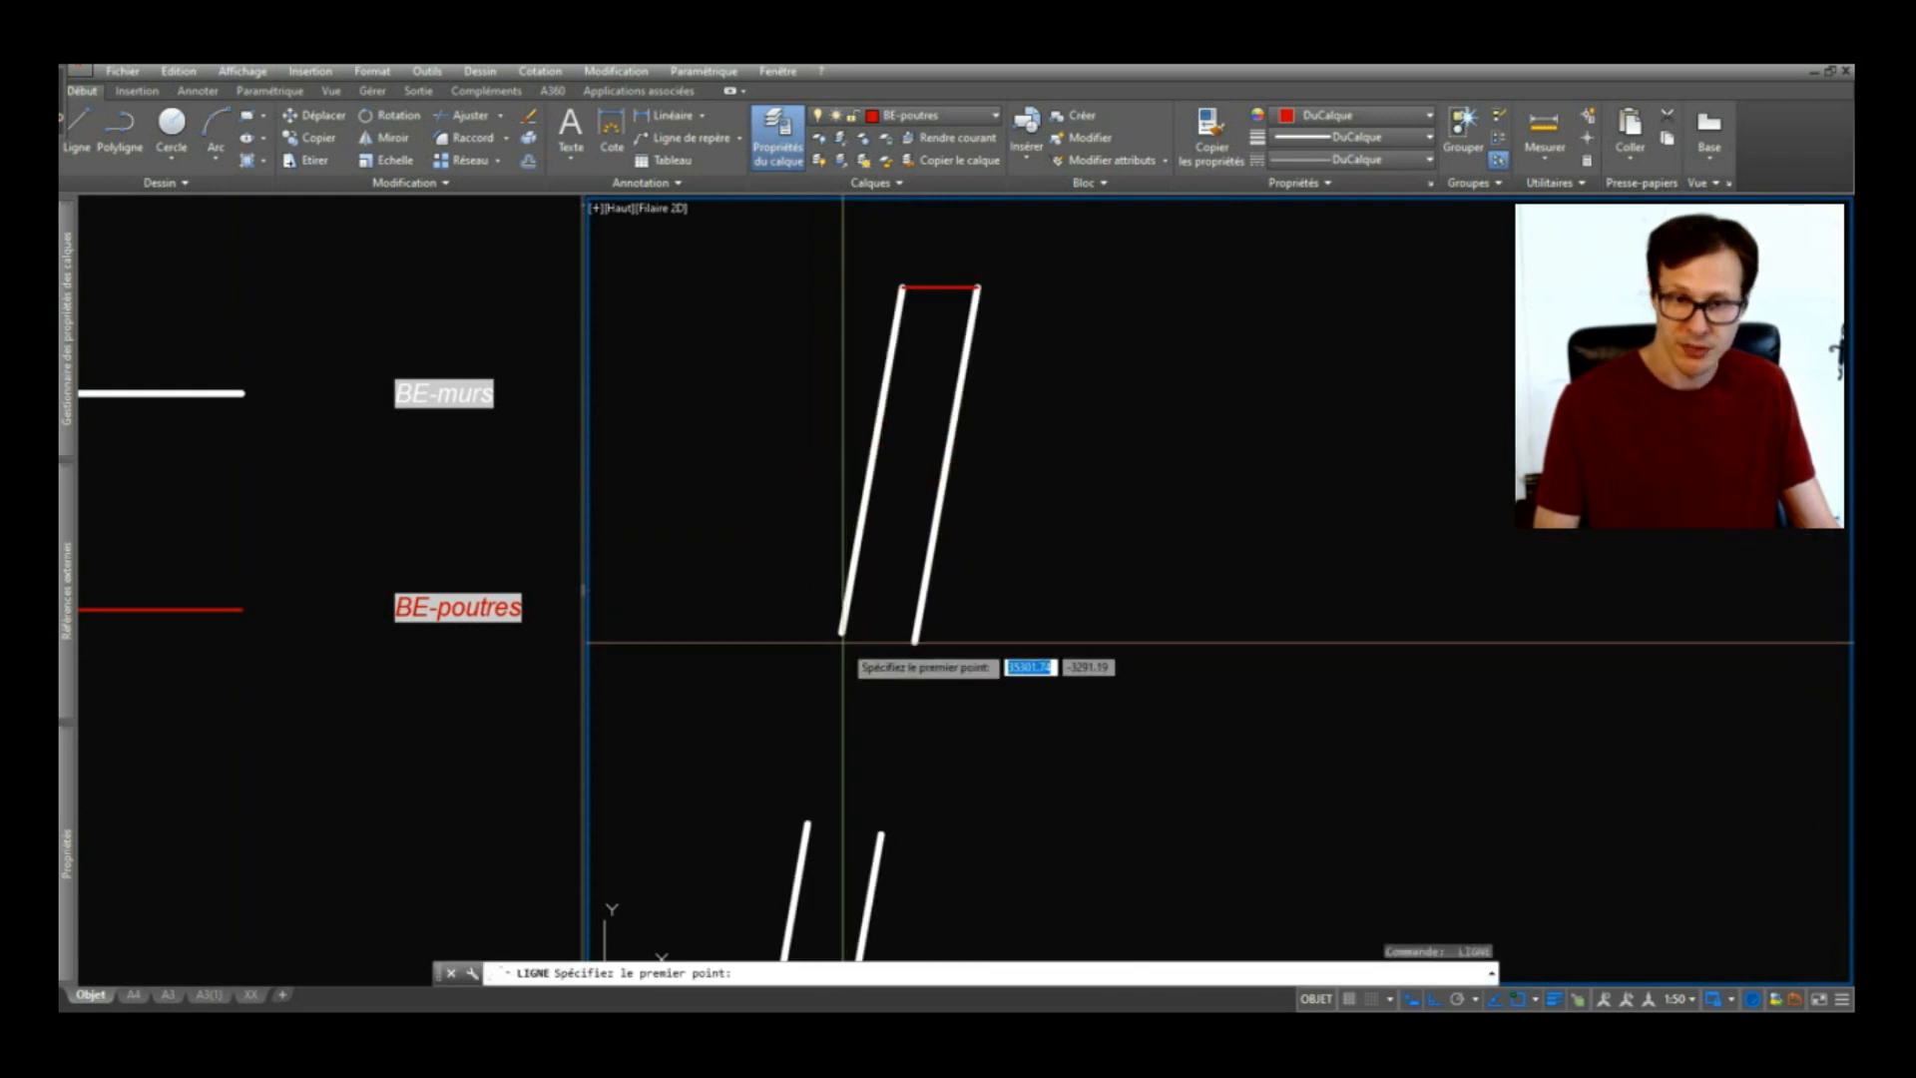
pyautogui.click(843, 635)
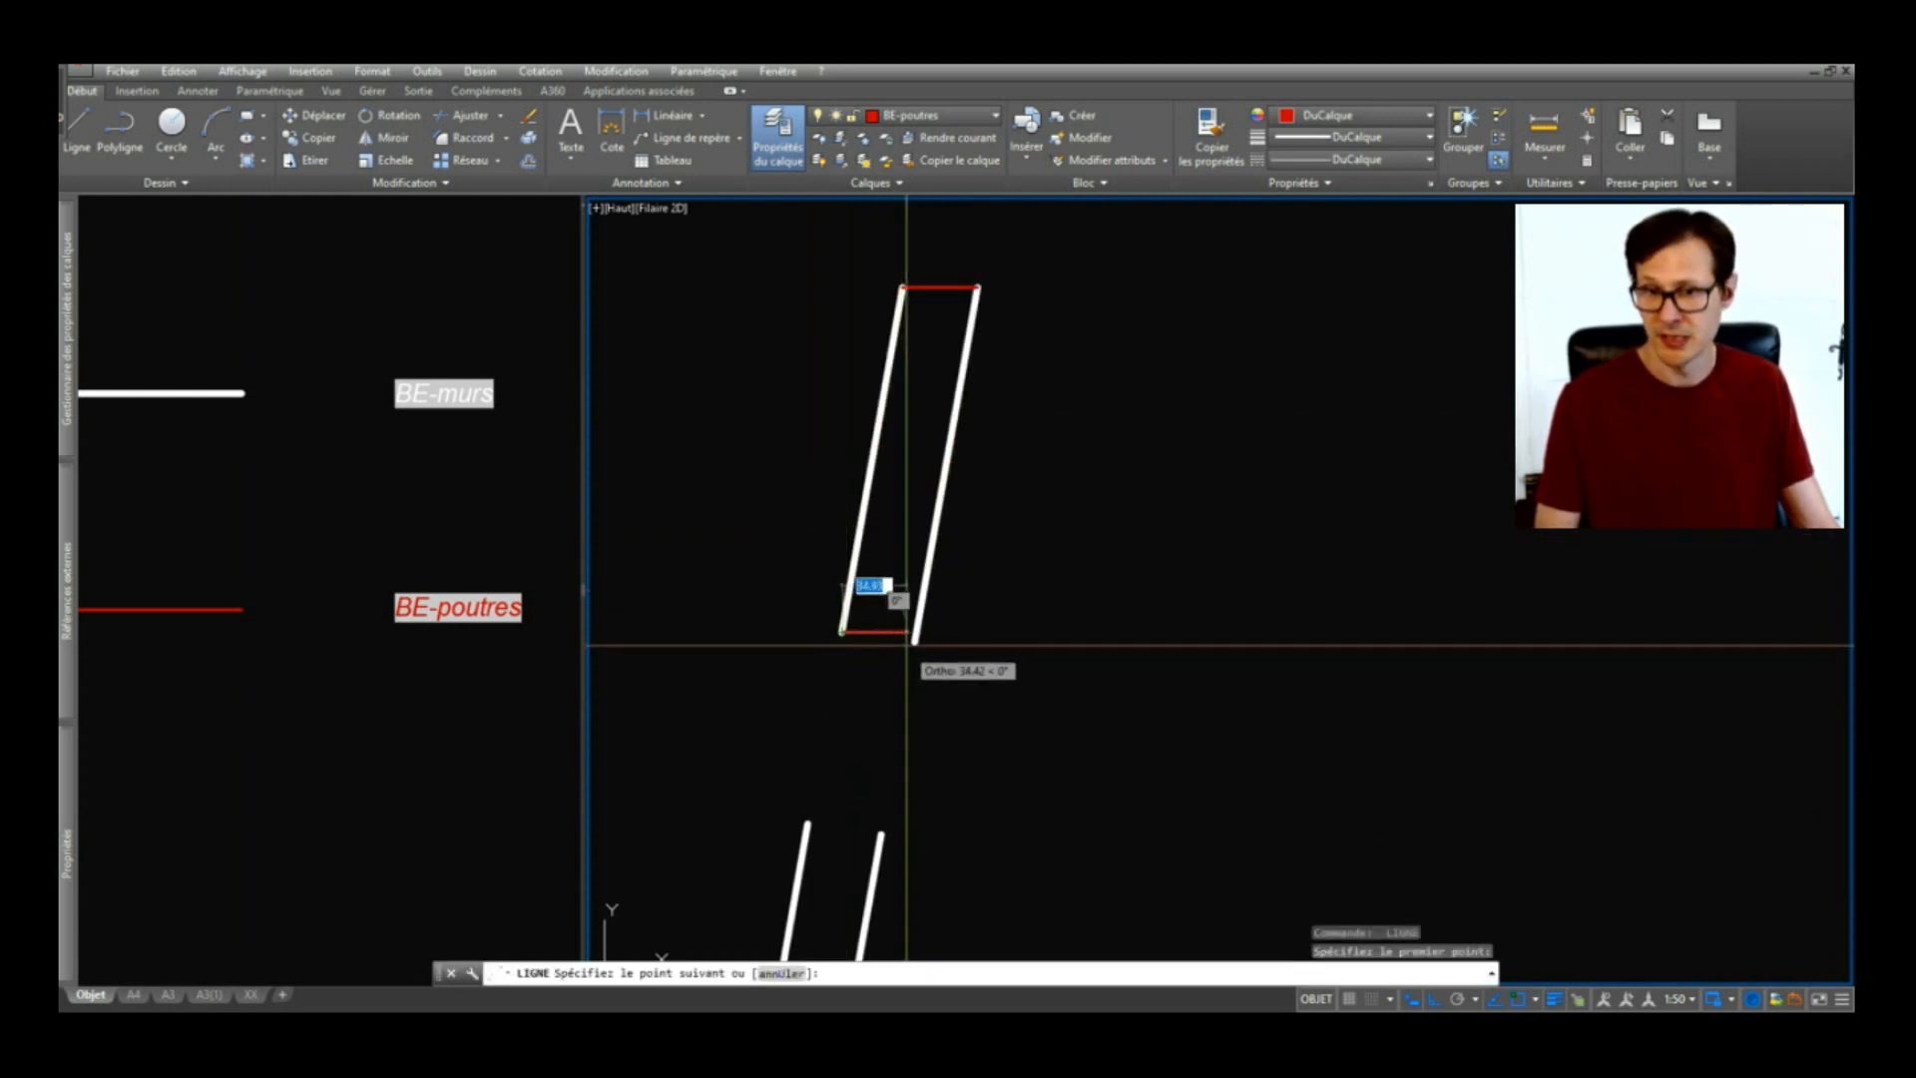
pyautogui.click(914, 641)
pyautogui.press('space')
pyautogui.press('space')
pyautogui.scroll(-3, 975, 590)
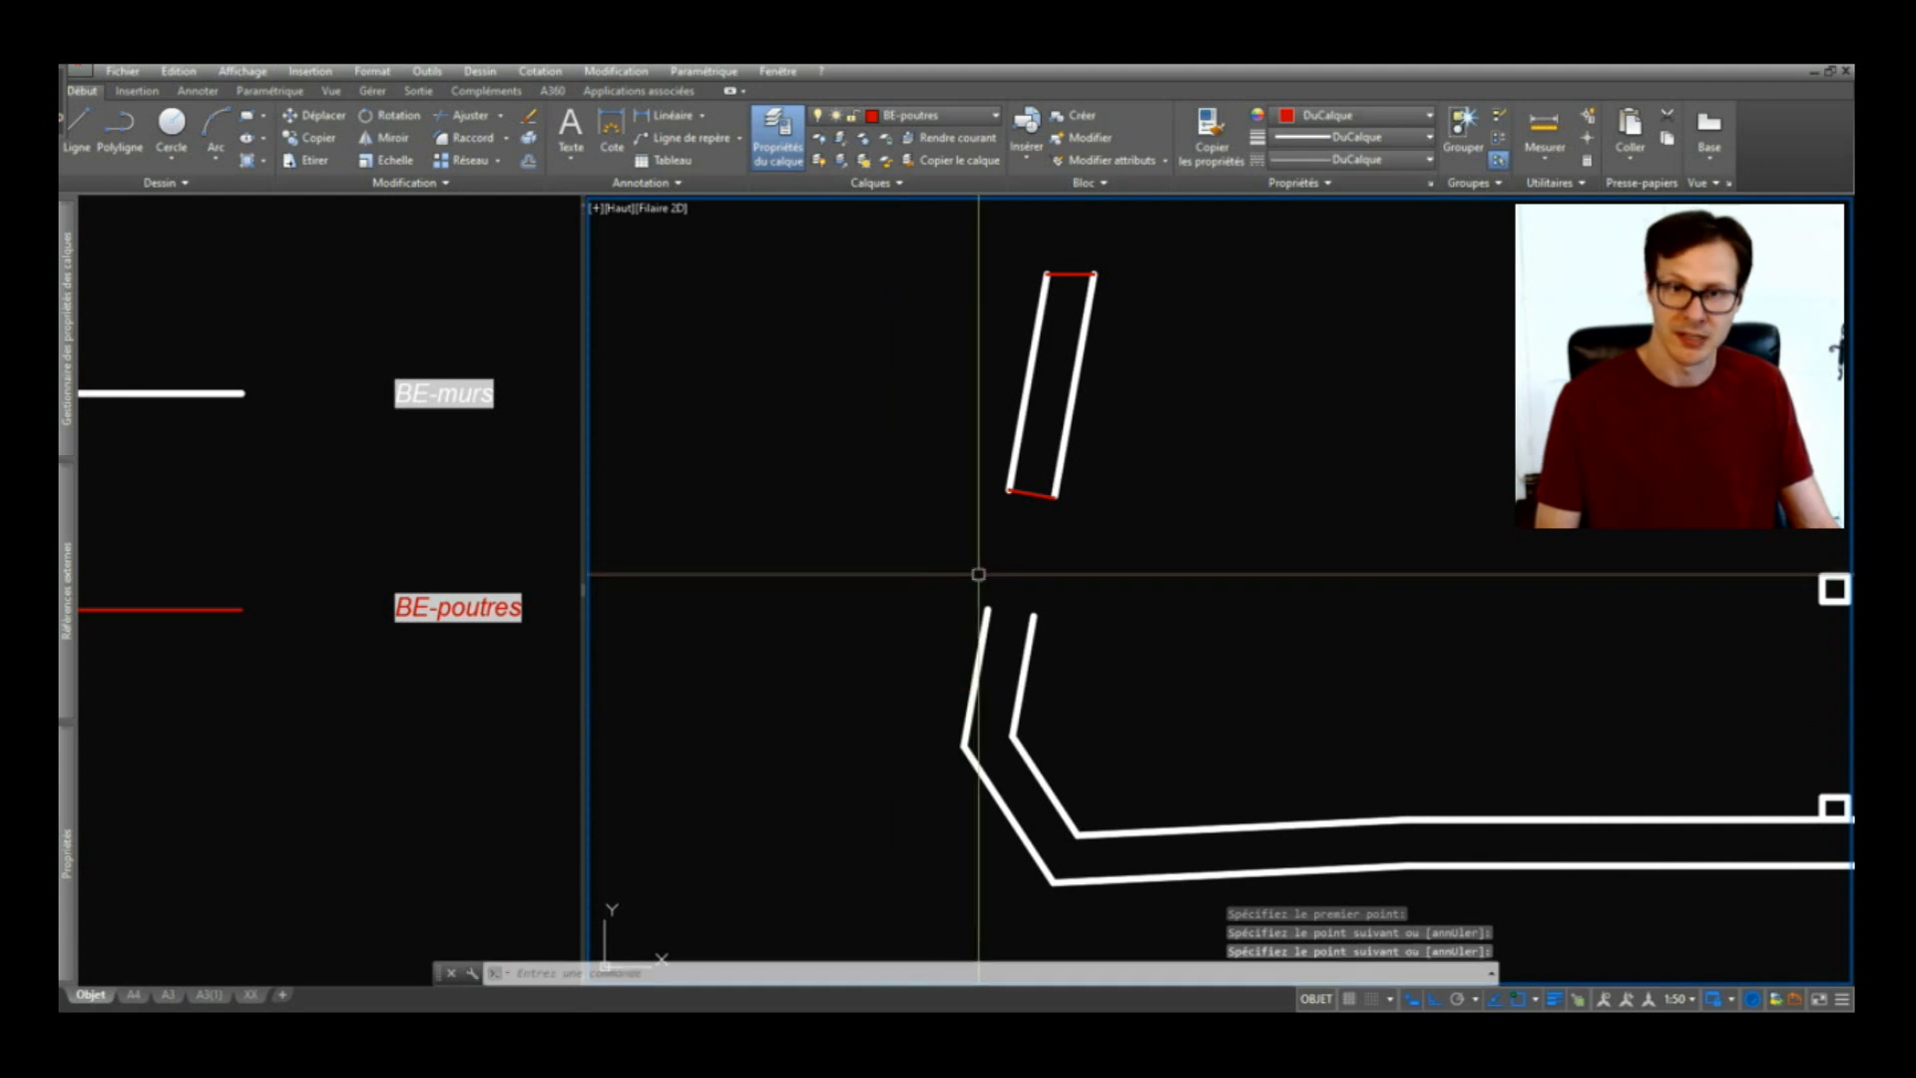
pyautogui.click(987, 611)
pyautogui.click(1032, 615)
pyautogui.press('space')
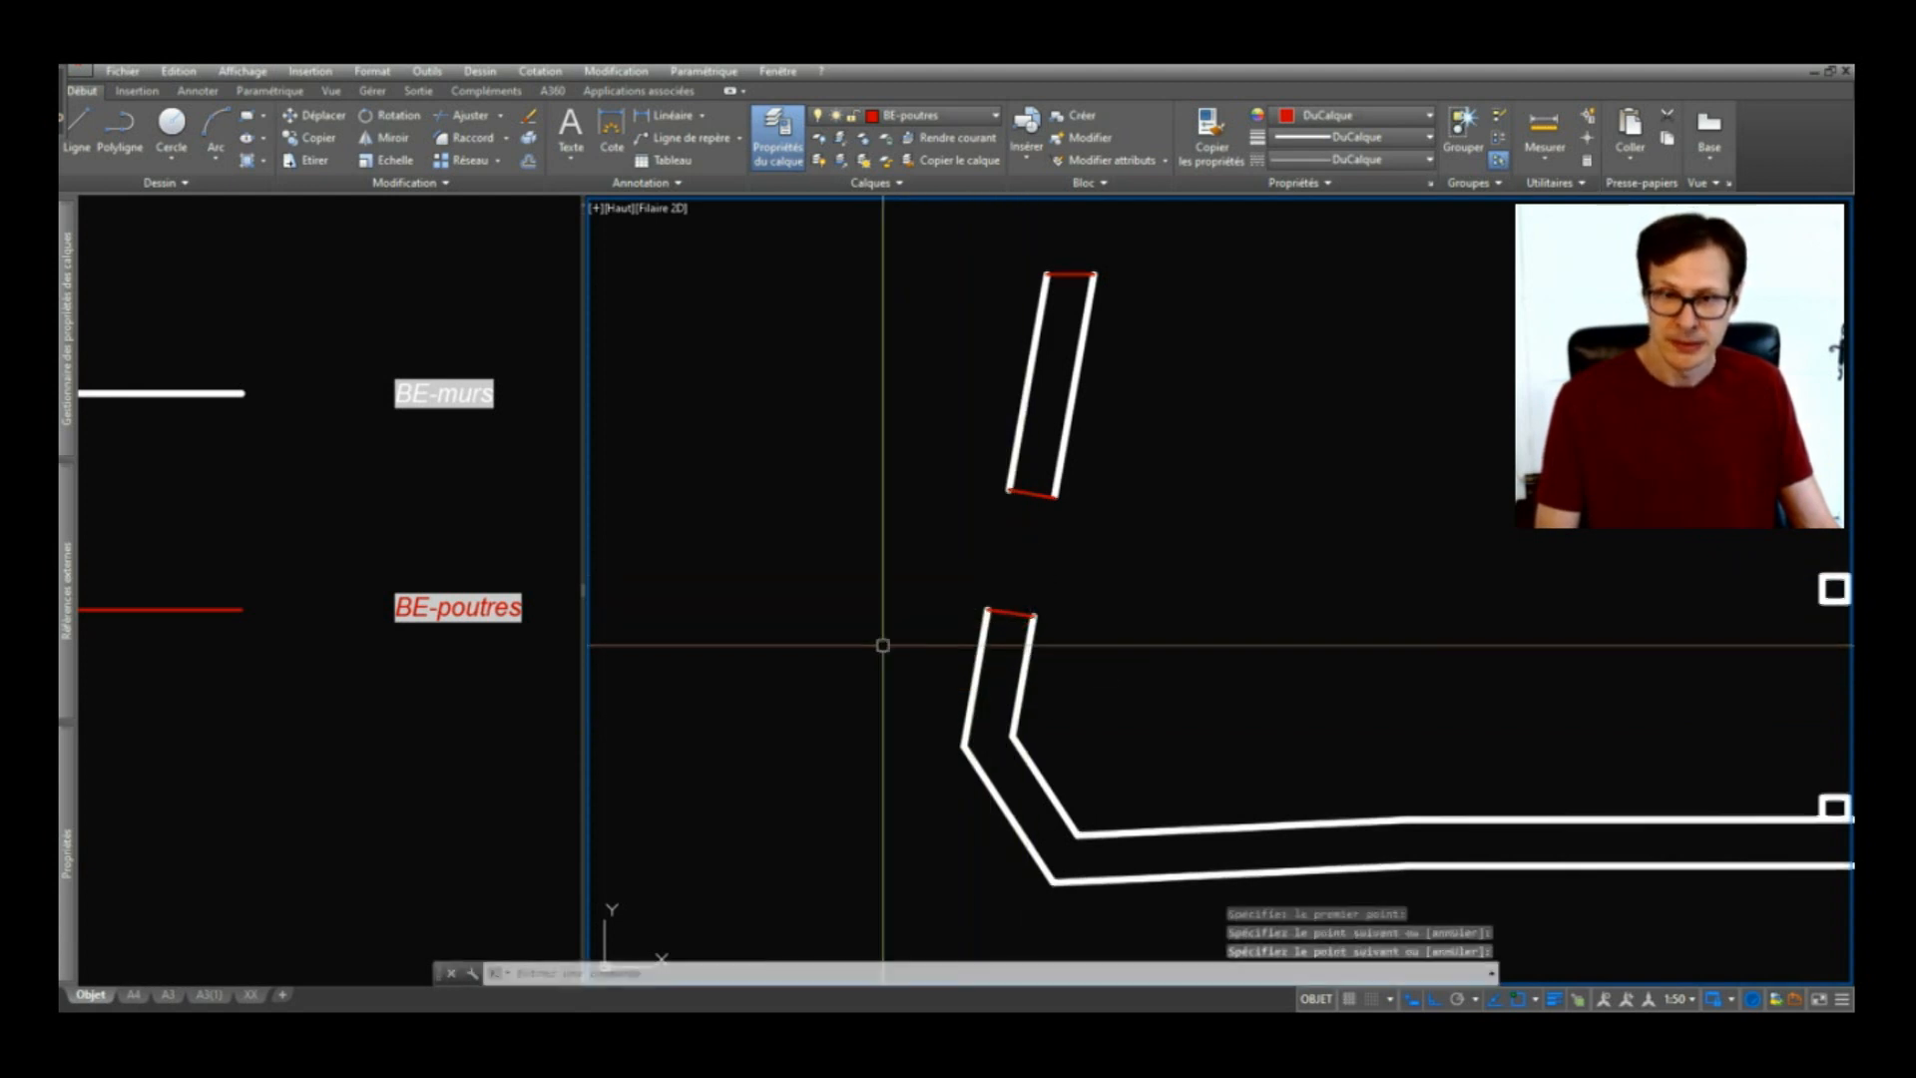
# Step: Match the four closing lines to the properties of the upper wall's inner line, and restore the layers hidden by the isolation
pyautogui.scroll(-4, 881, 641)
pyautogui.scroll(6, 1047, 638)
pyautogui.scroll(-2, 1404, 658)
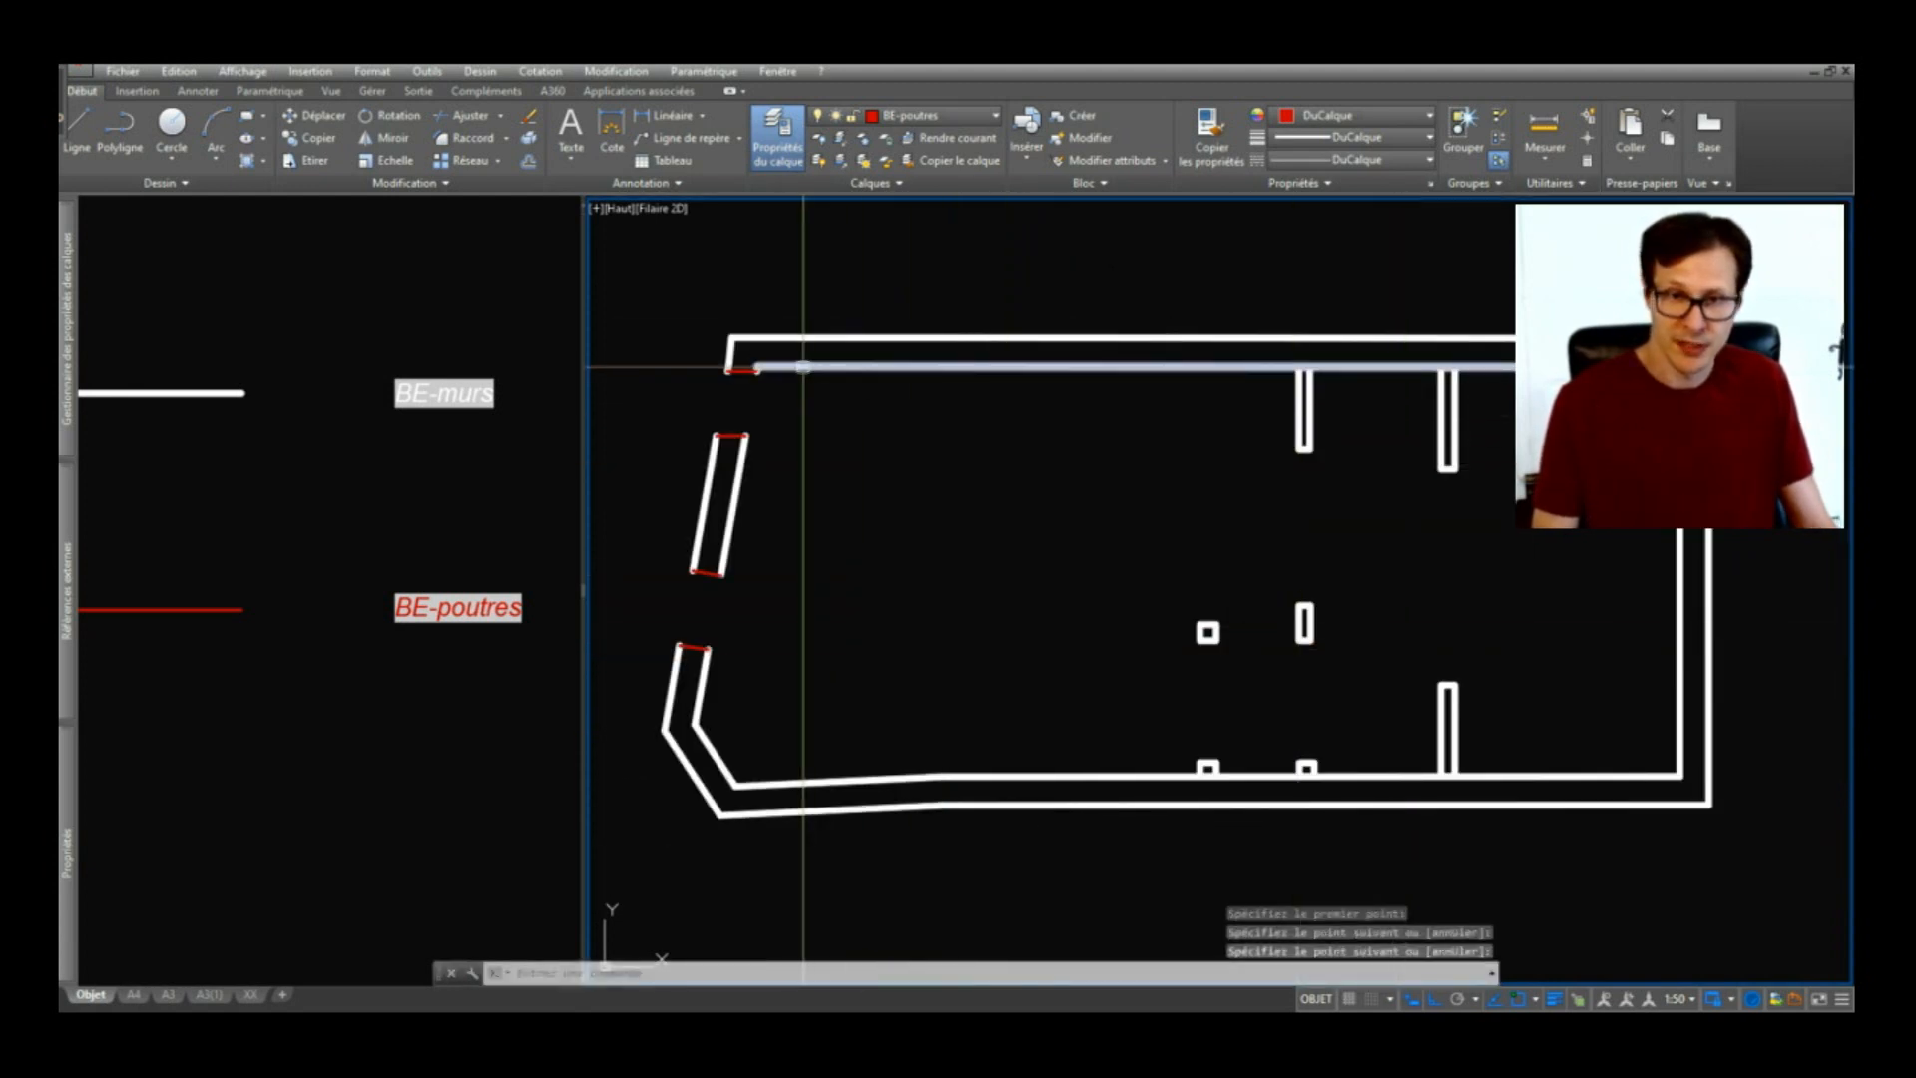
pyautogui.hotkey('ctrl', 'm')
pyautogui.click(803, 367)
pyautogui.scroll(-2, 711, 385)
pyautogui.click(650, 355)
pyautogui.click(877, 582)
pyautogui.press('space')
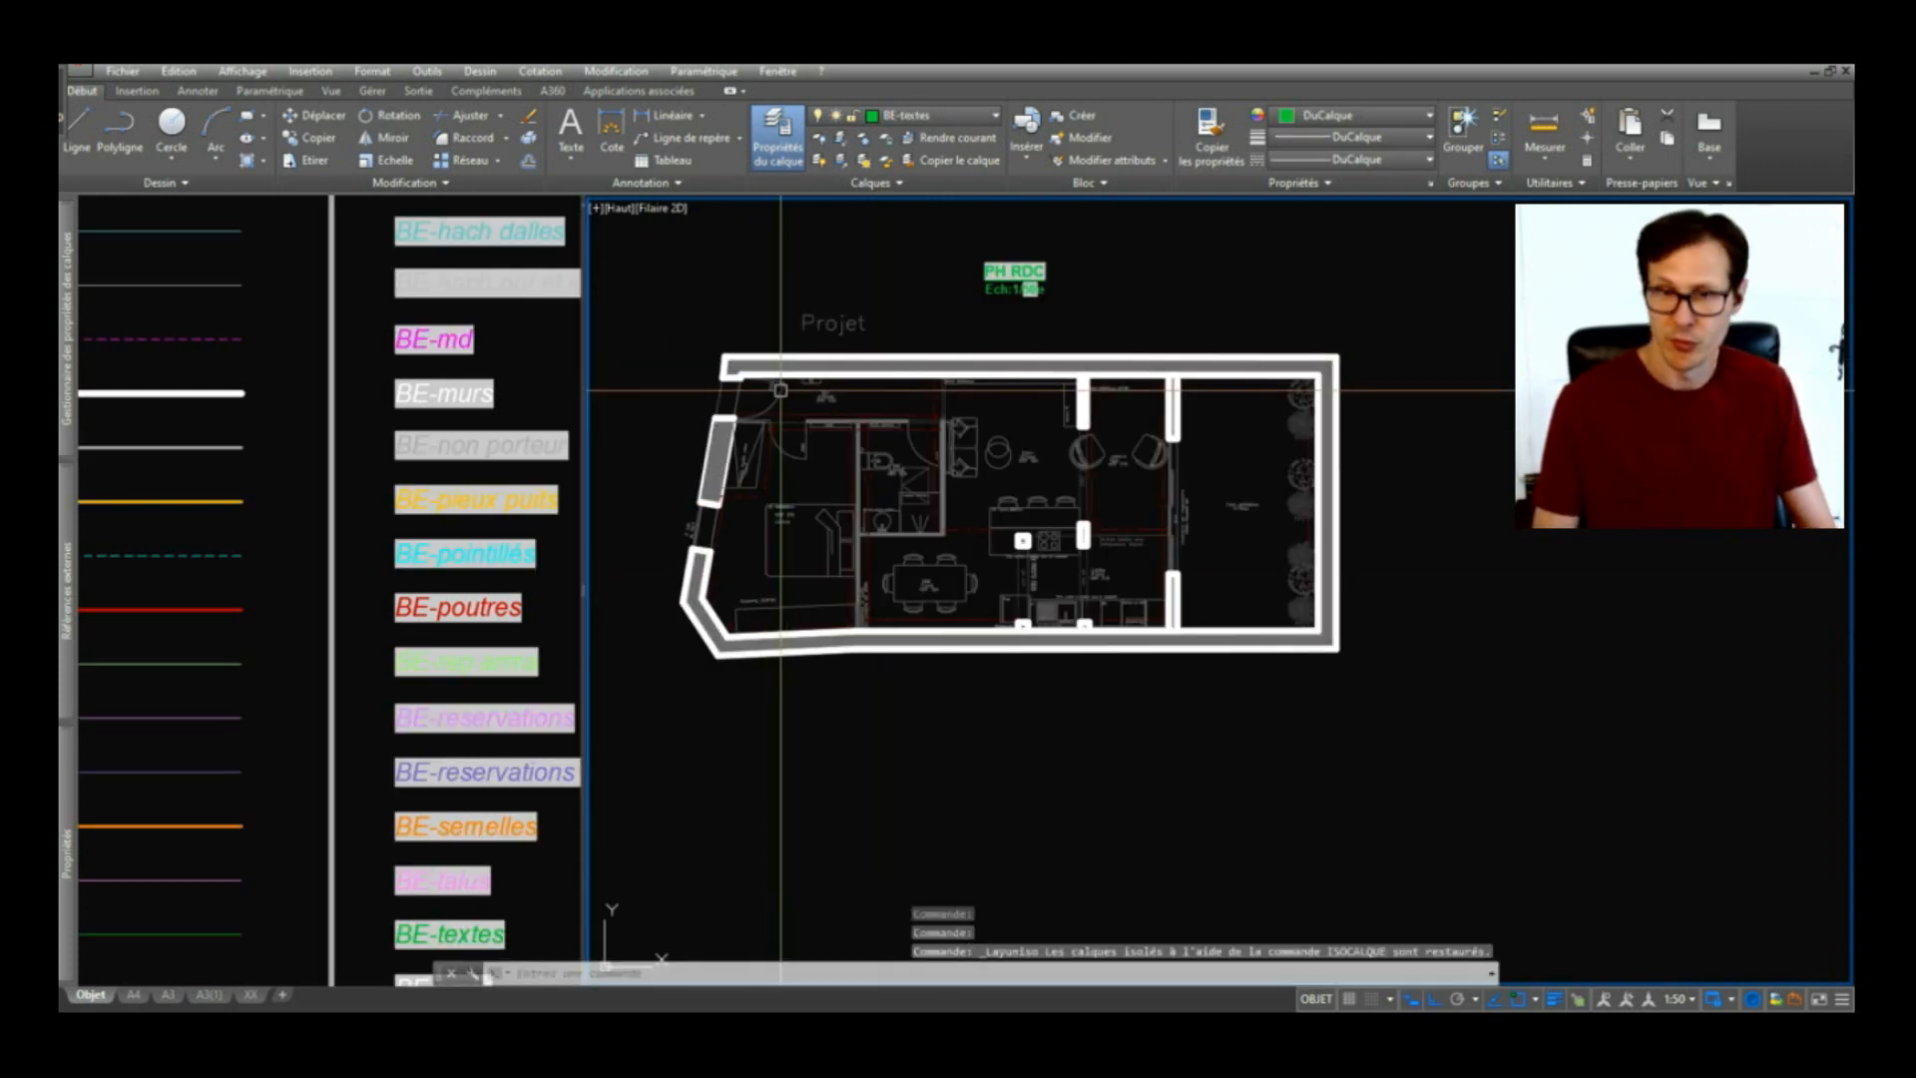
# Step: Send the architect's DWG reference to the back of the draw order using the ARrière option
pyautogui.moveTo(779, 389); pyautogui.dragTo(904, 435, button='middle')
pyautogui.click(883, 485)
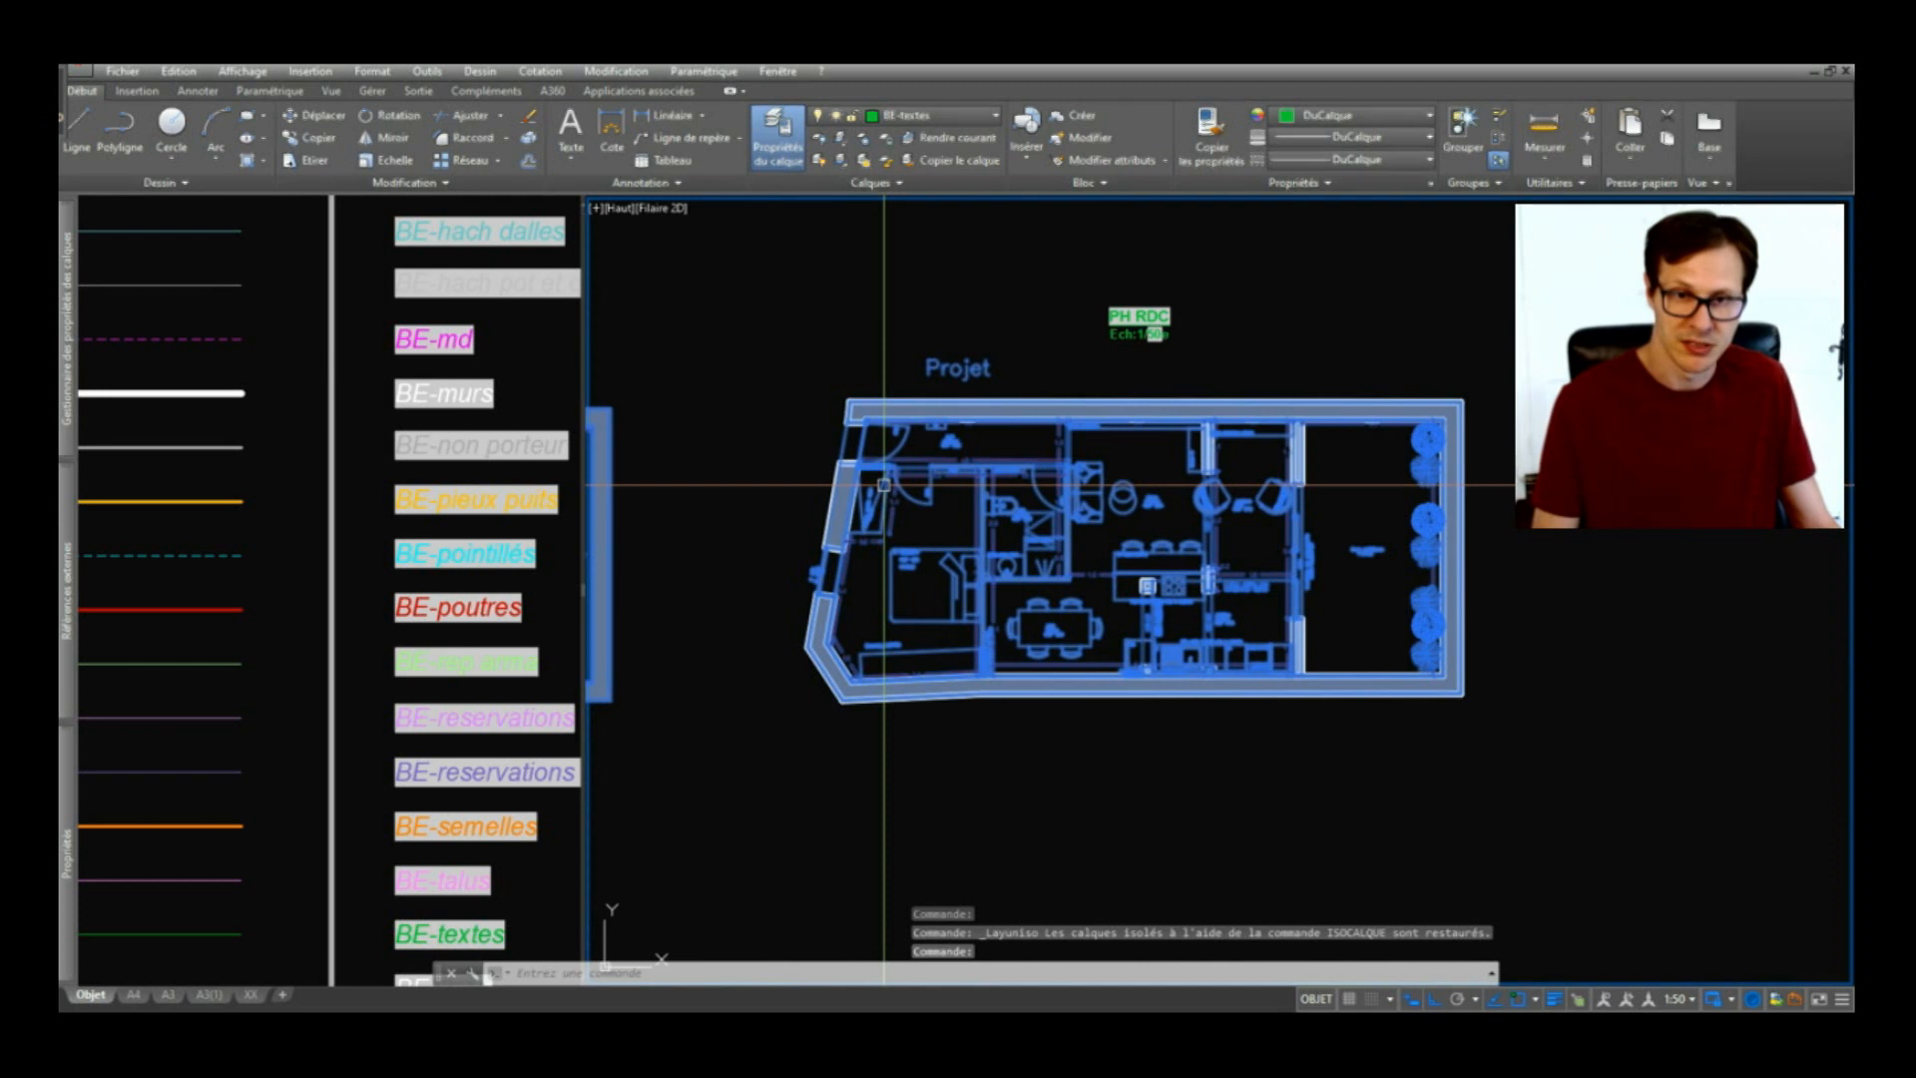
pyautogui.write('dr')
pyautogui.press('Return')
pyautogui.press('Return')
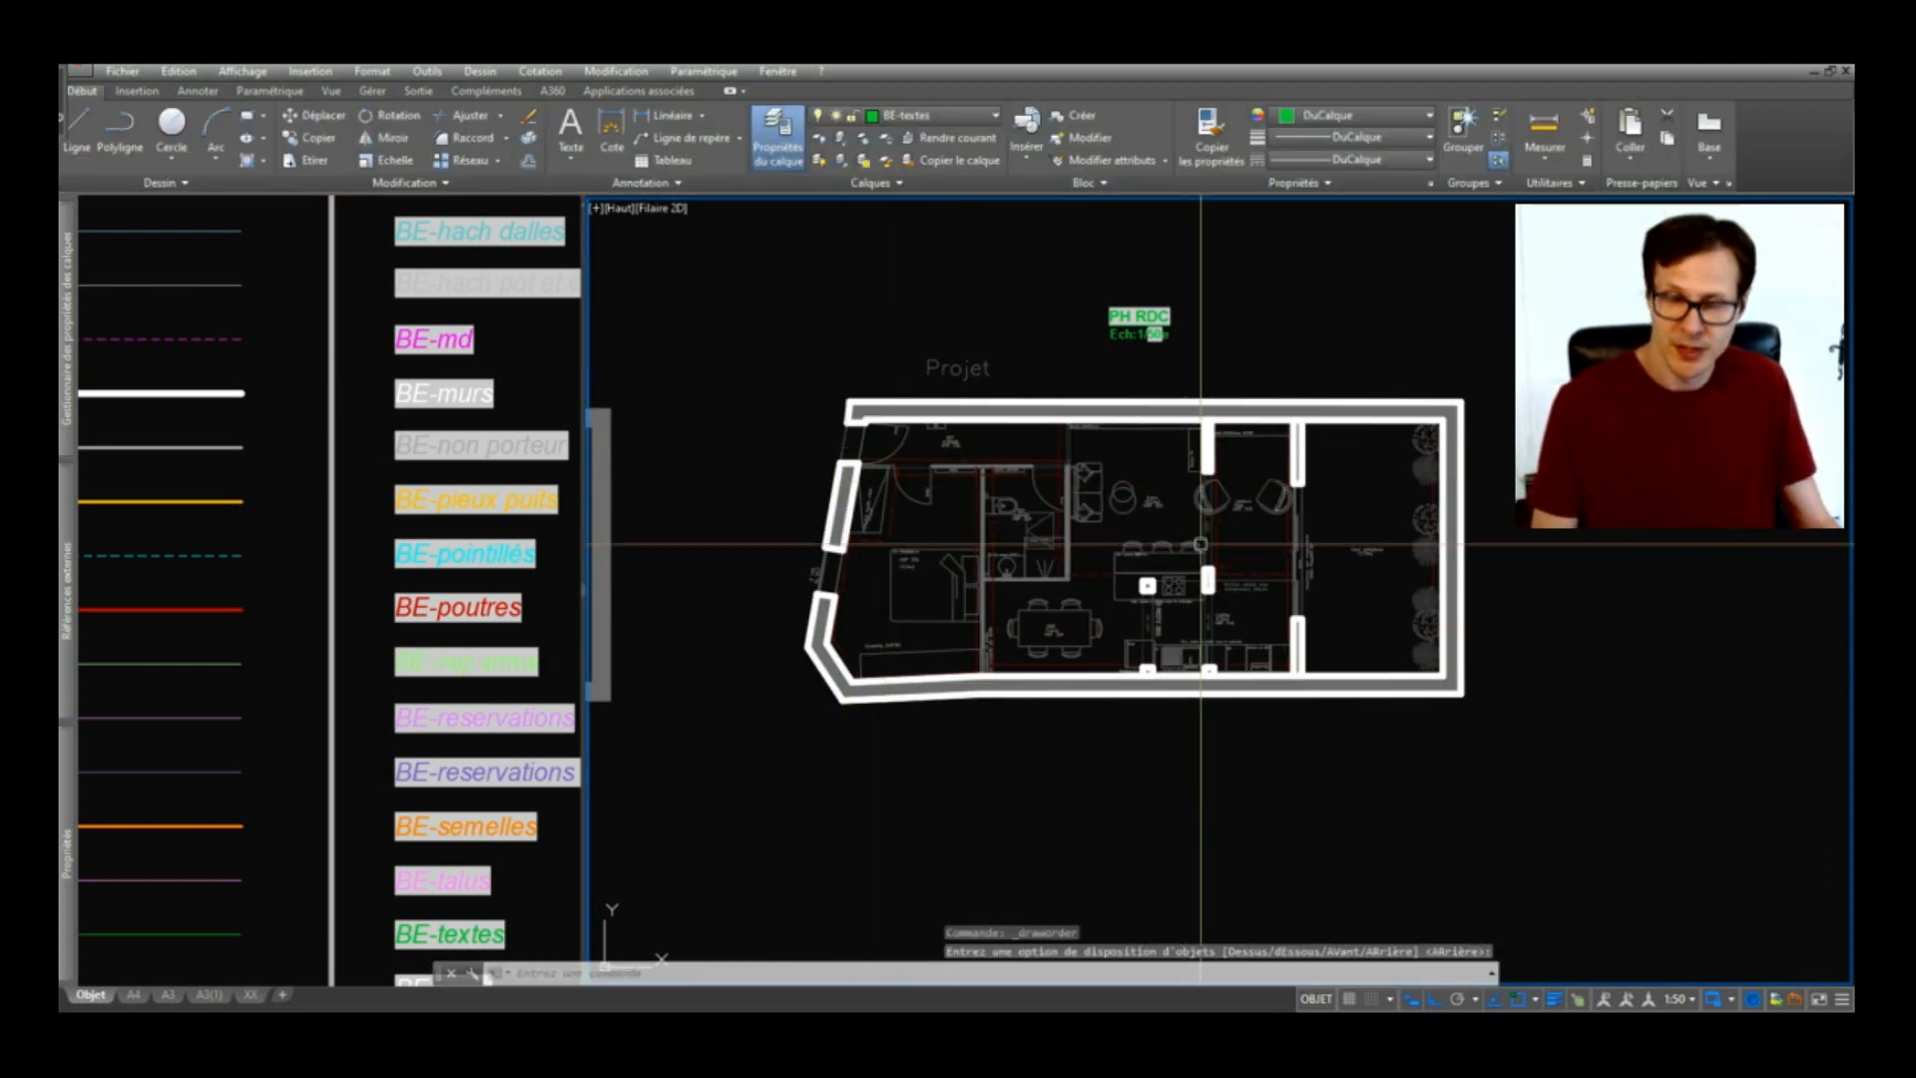
# Step: Repeat the draw order change on the architect's DWG reference with the ARrière option to keep it behind the traced walls
pyautogui.click(1068, 477)
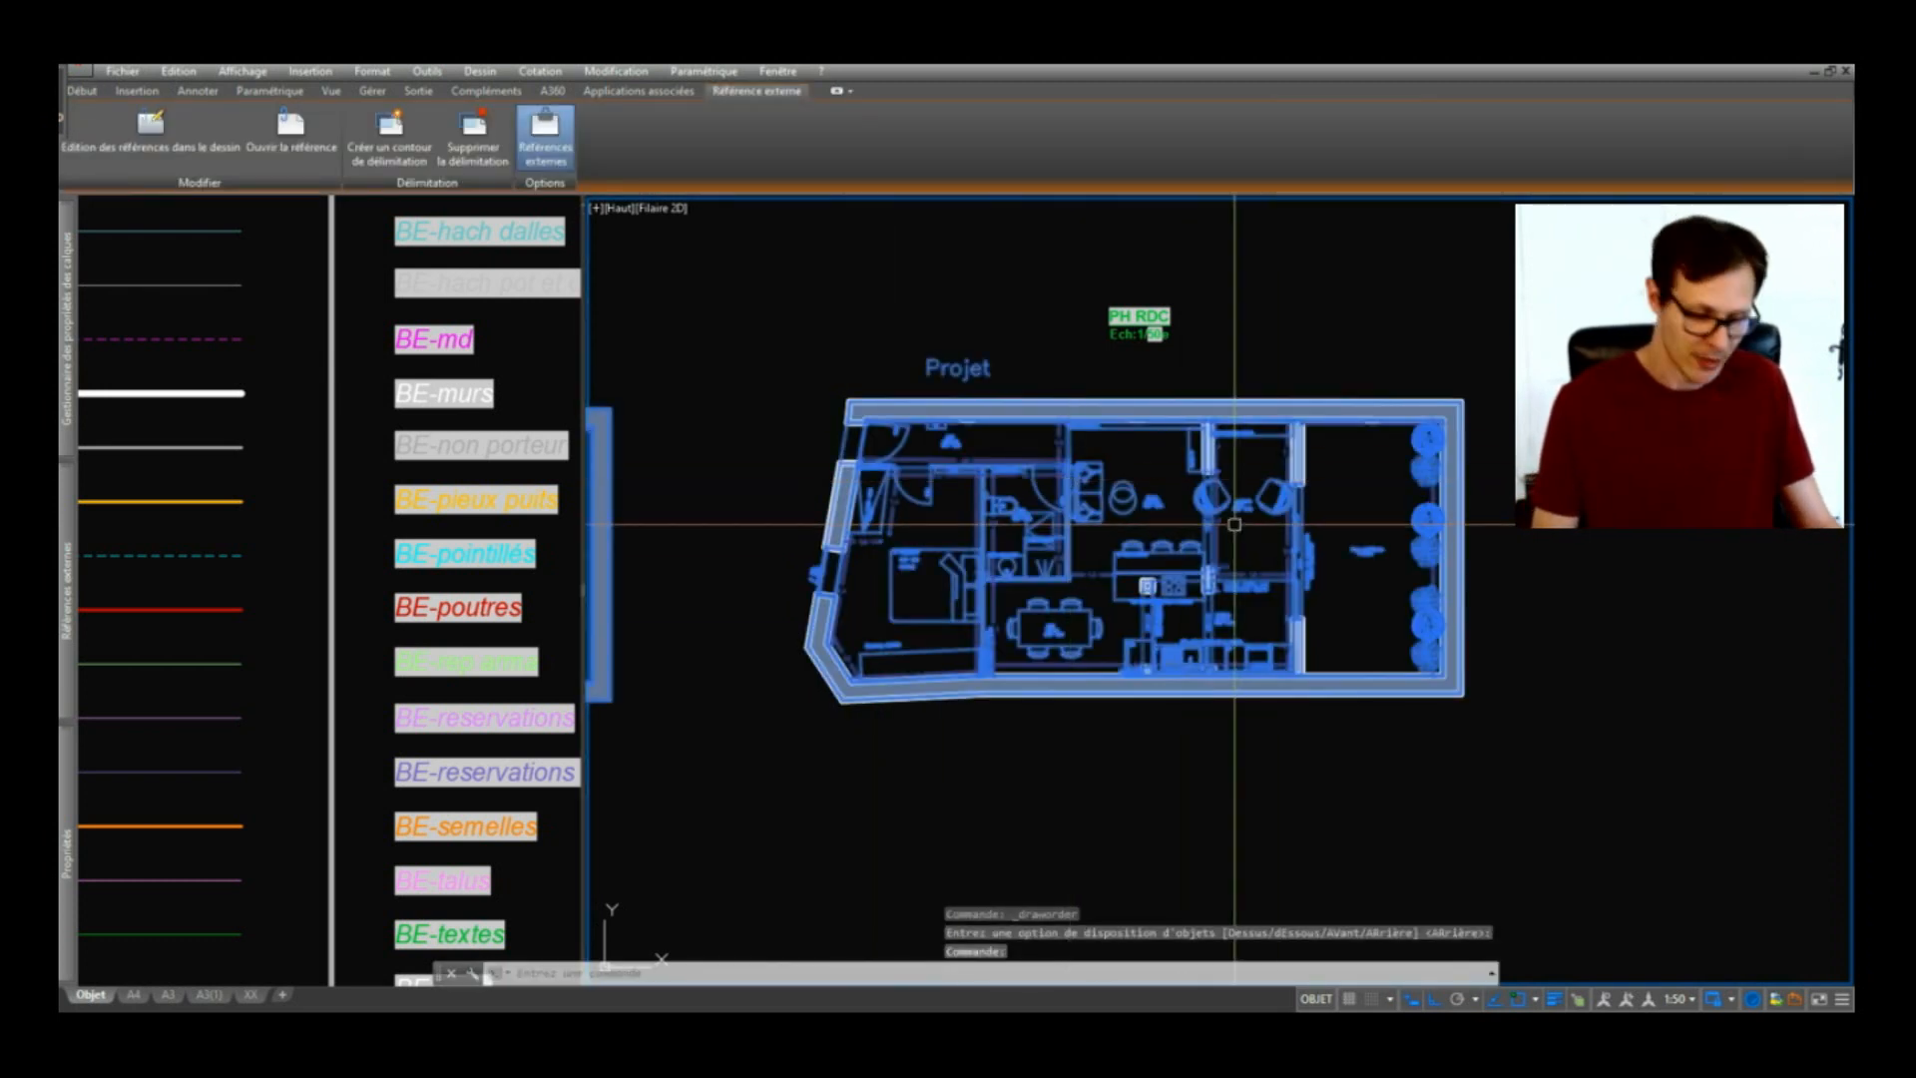
pyautogui.press('Return')
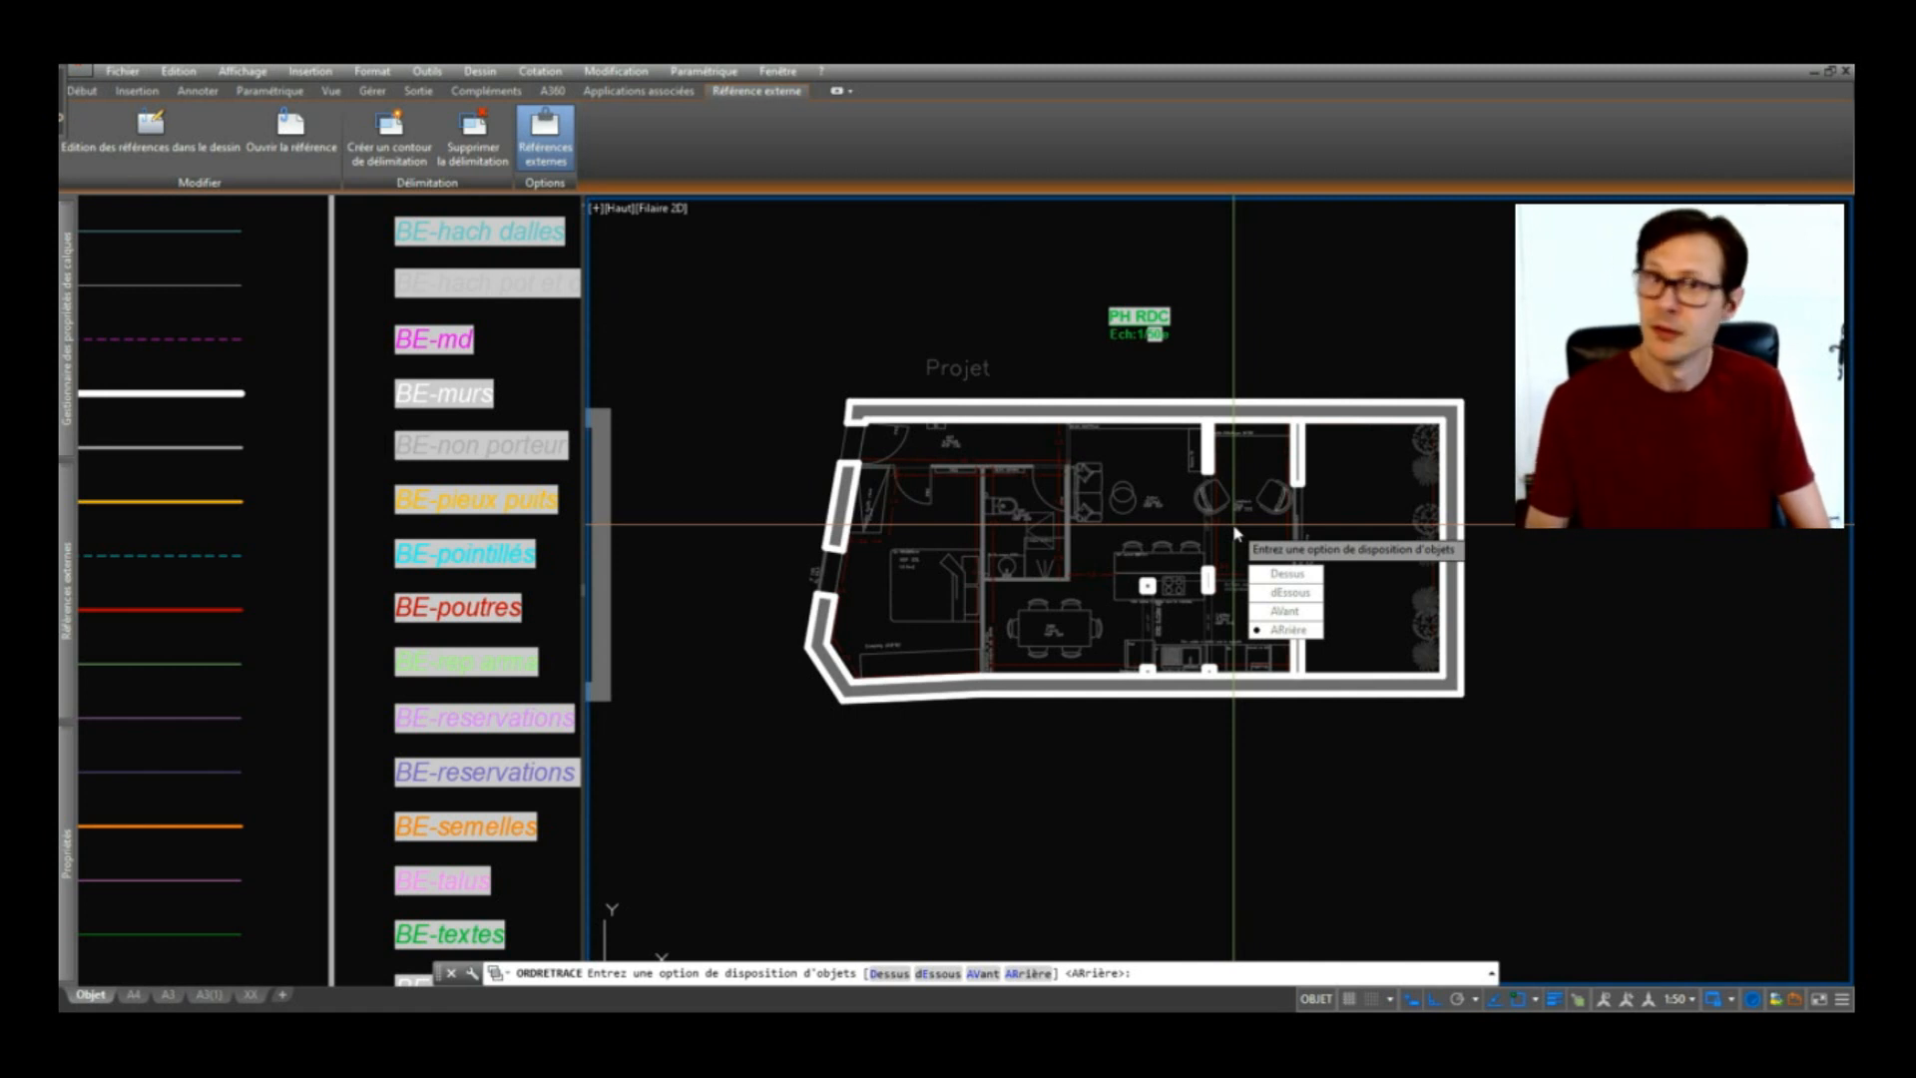
pyautogui.press('Return')
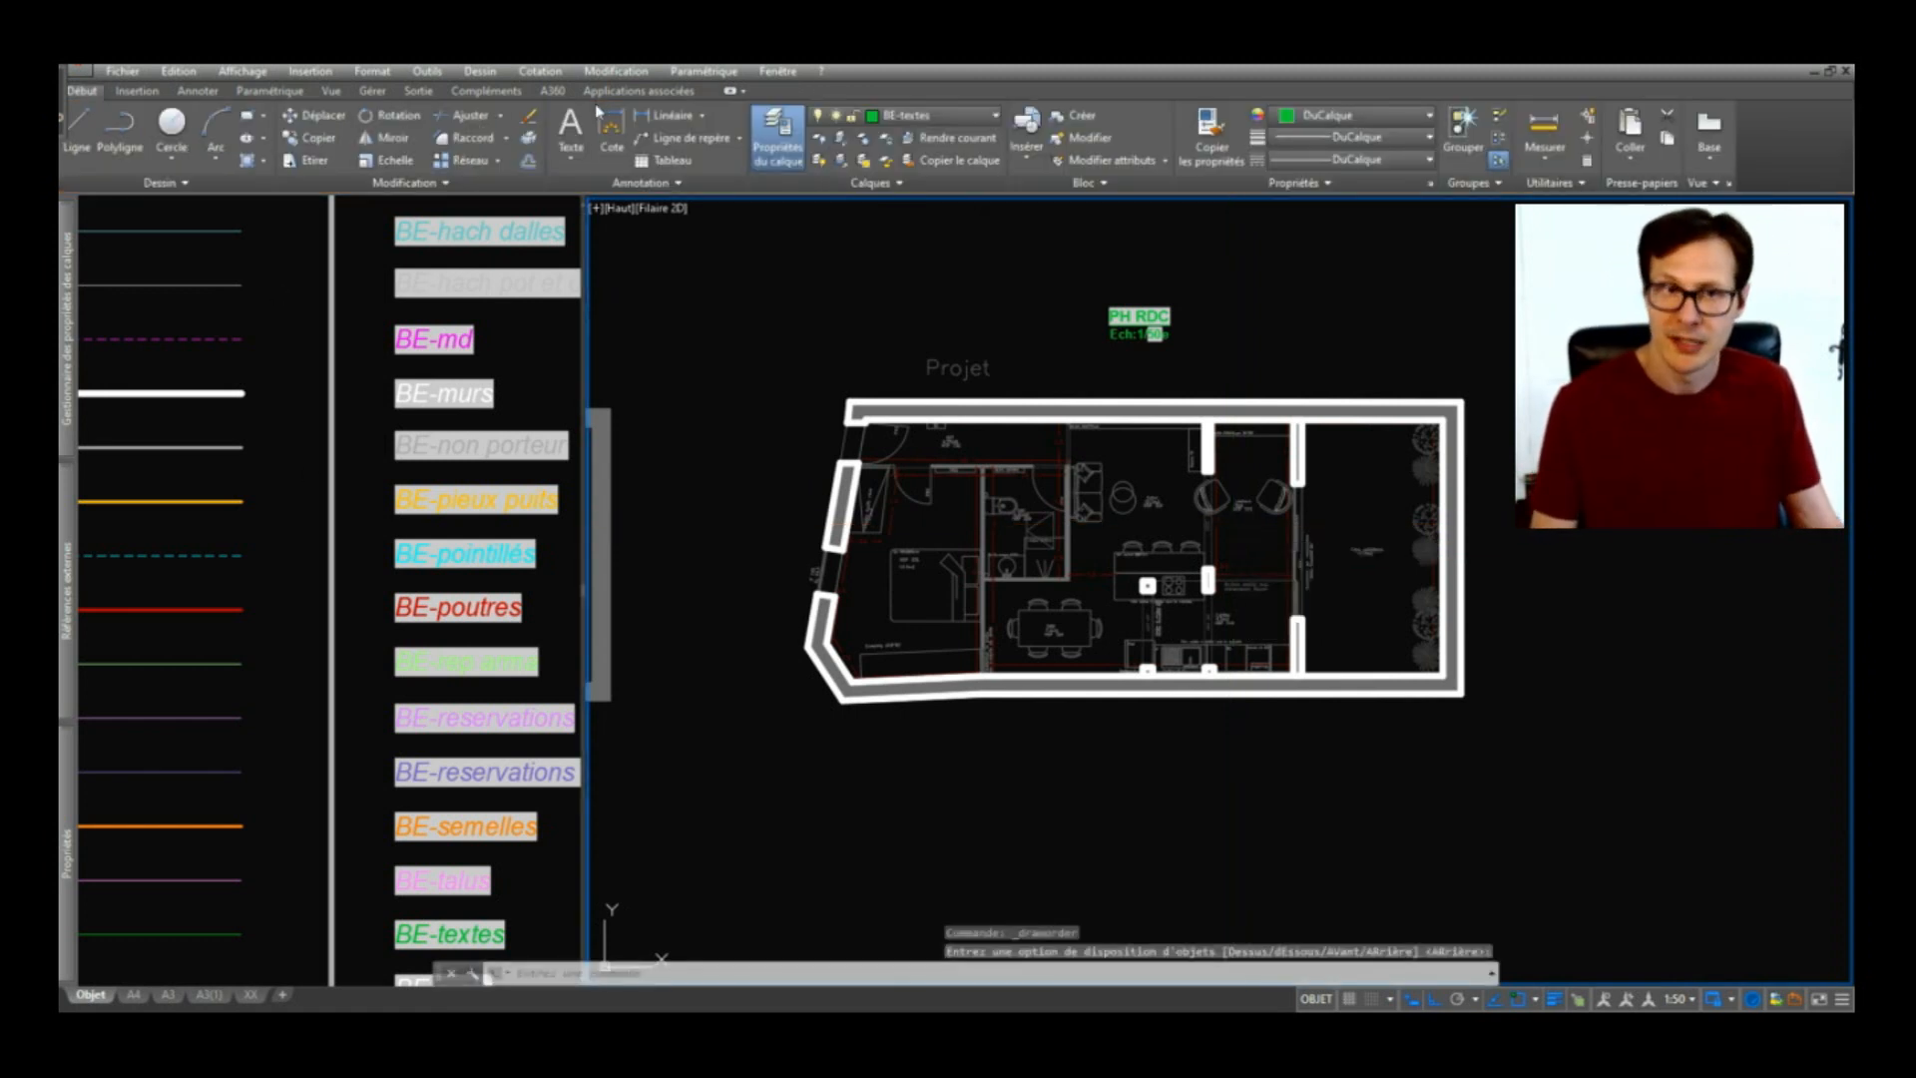
pyautogui.press('Escape')
pyautogui.press('Escape')
pyautogui.scroll(5, 1004, 504)
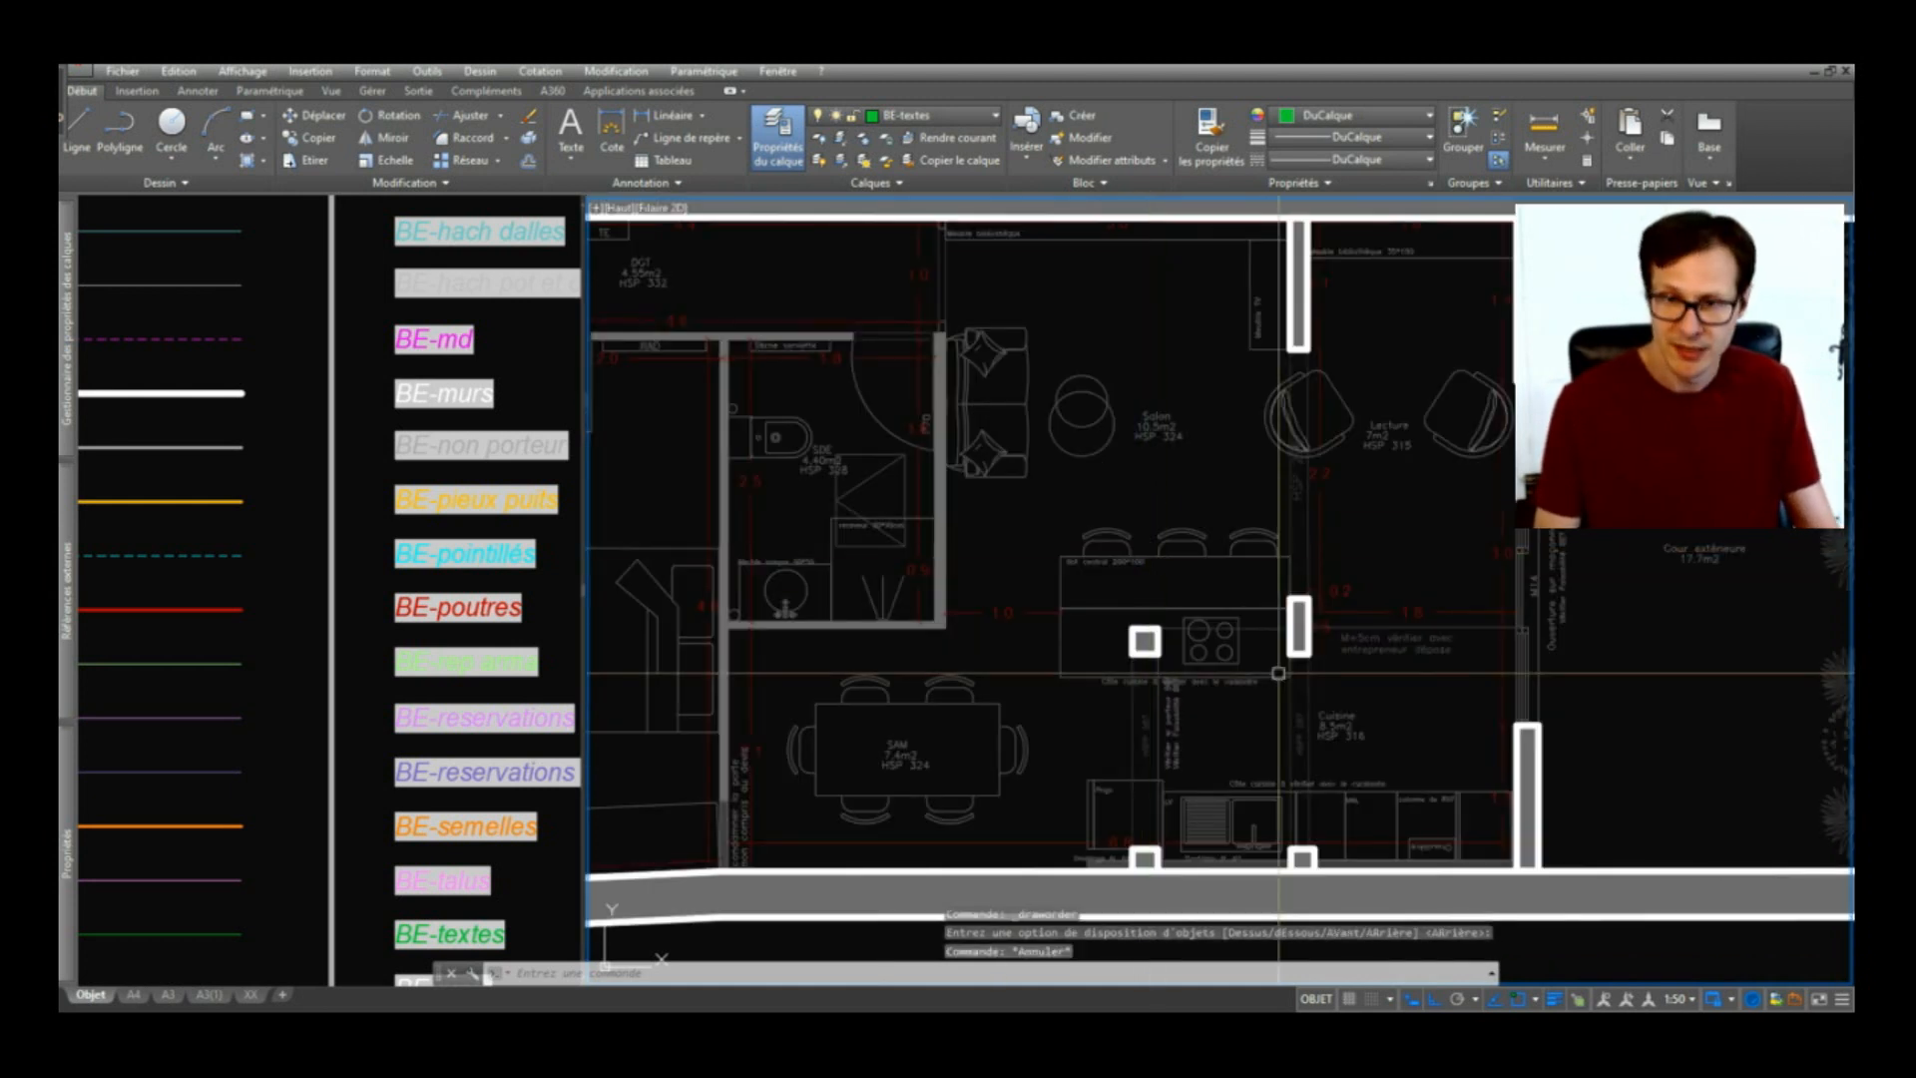
pyautogui.scroll(-6, 1147, 539)
pyautogui.scroll(6, 1201, 559)
pyautogui.scroll(-3, 1201, 559)
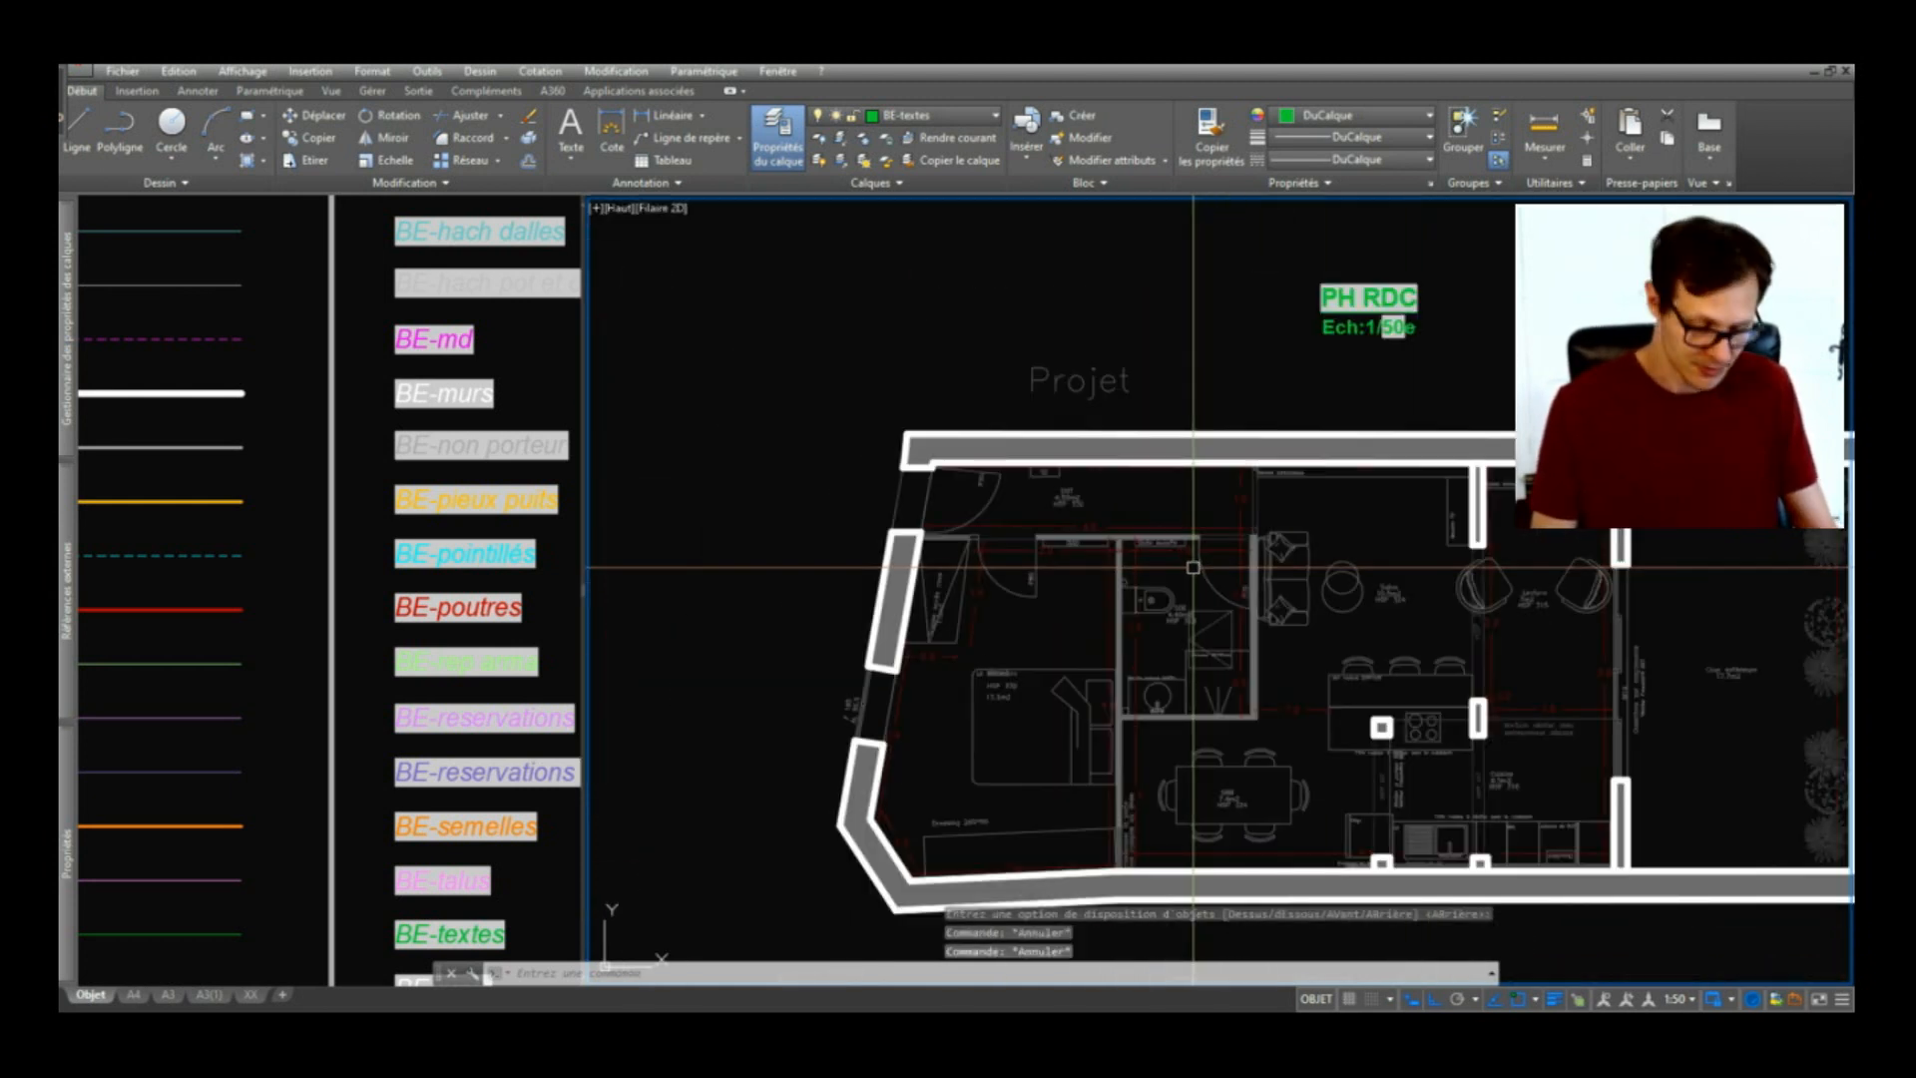
# Step: Isolate the BE-murs and BE-poutres layers by picking a wall line and the BE-poutres sample line
pyautogui.write('iso')
pyautogui.press('Return')
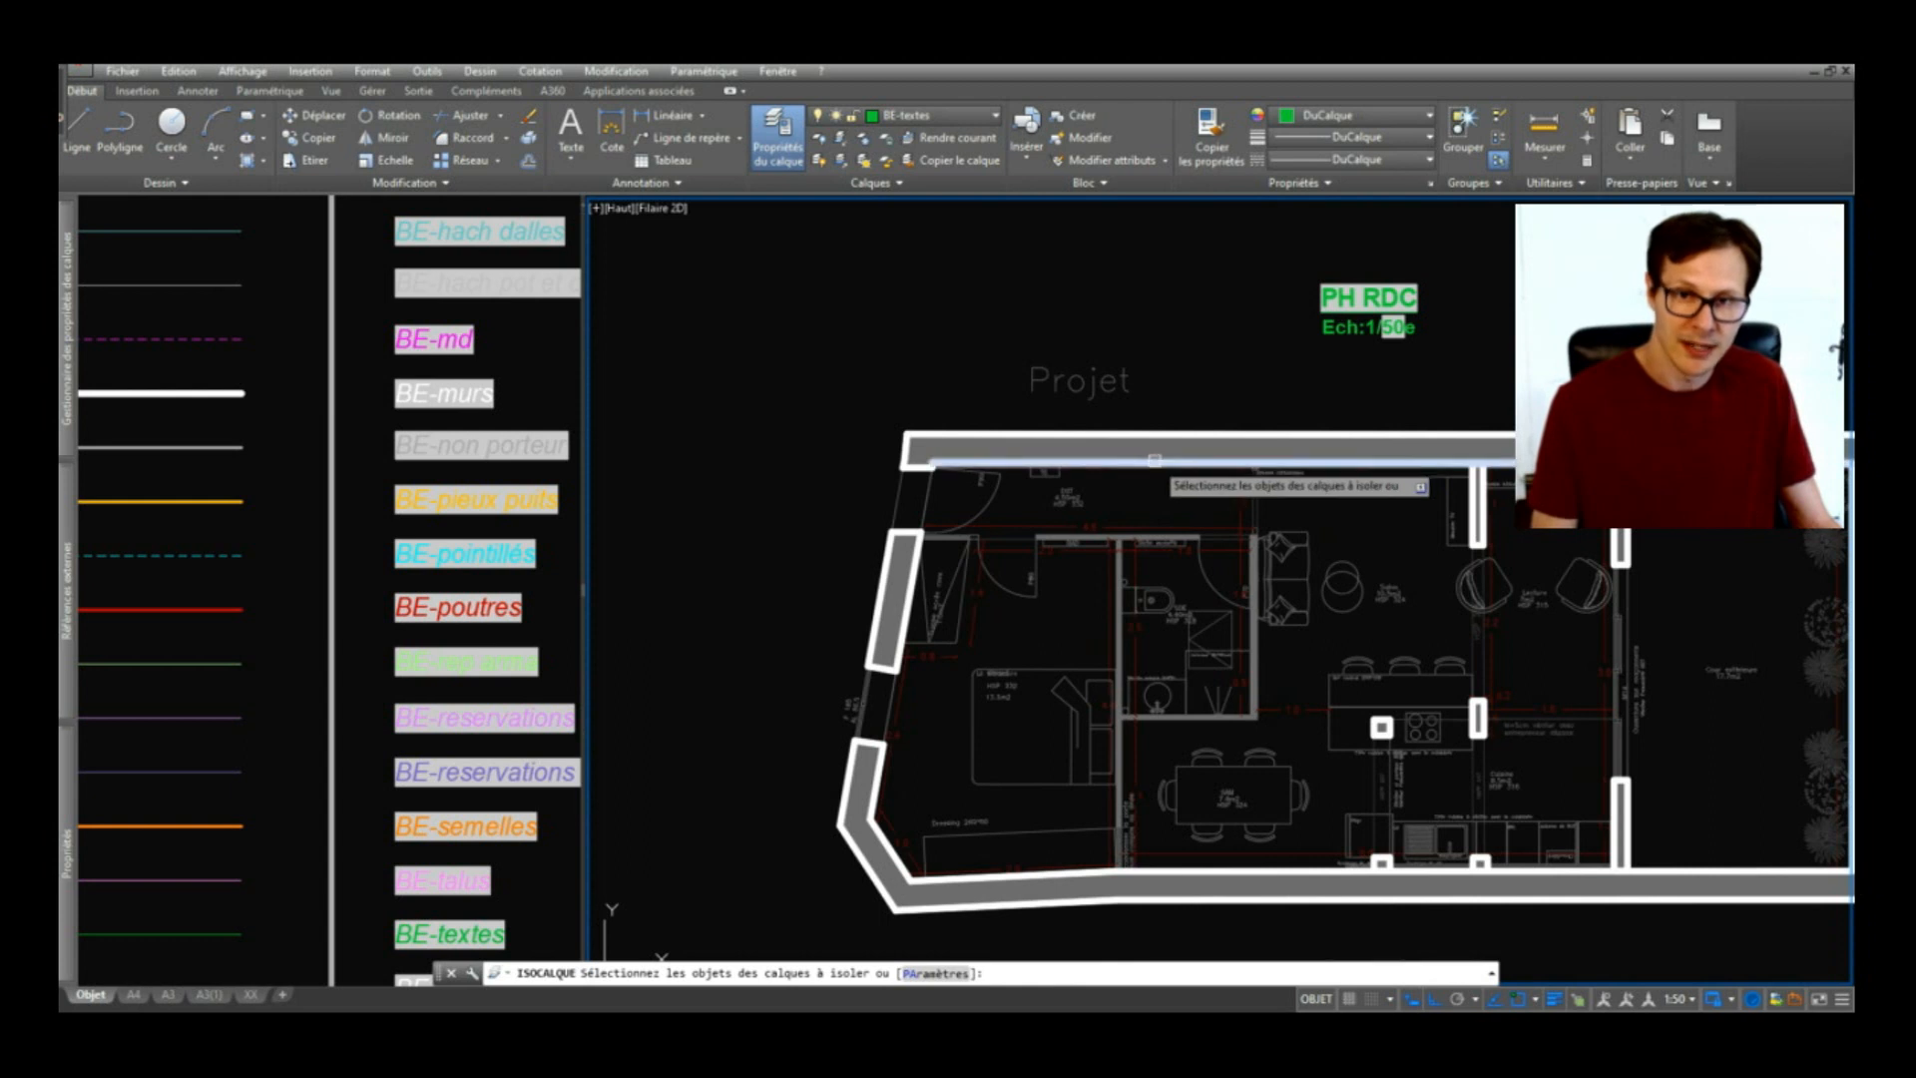
pyautogui.click(1155, 460)
pyautogui.click(165, 607)
pyautogui.click(165, 608)
pyautogui.press('Return')
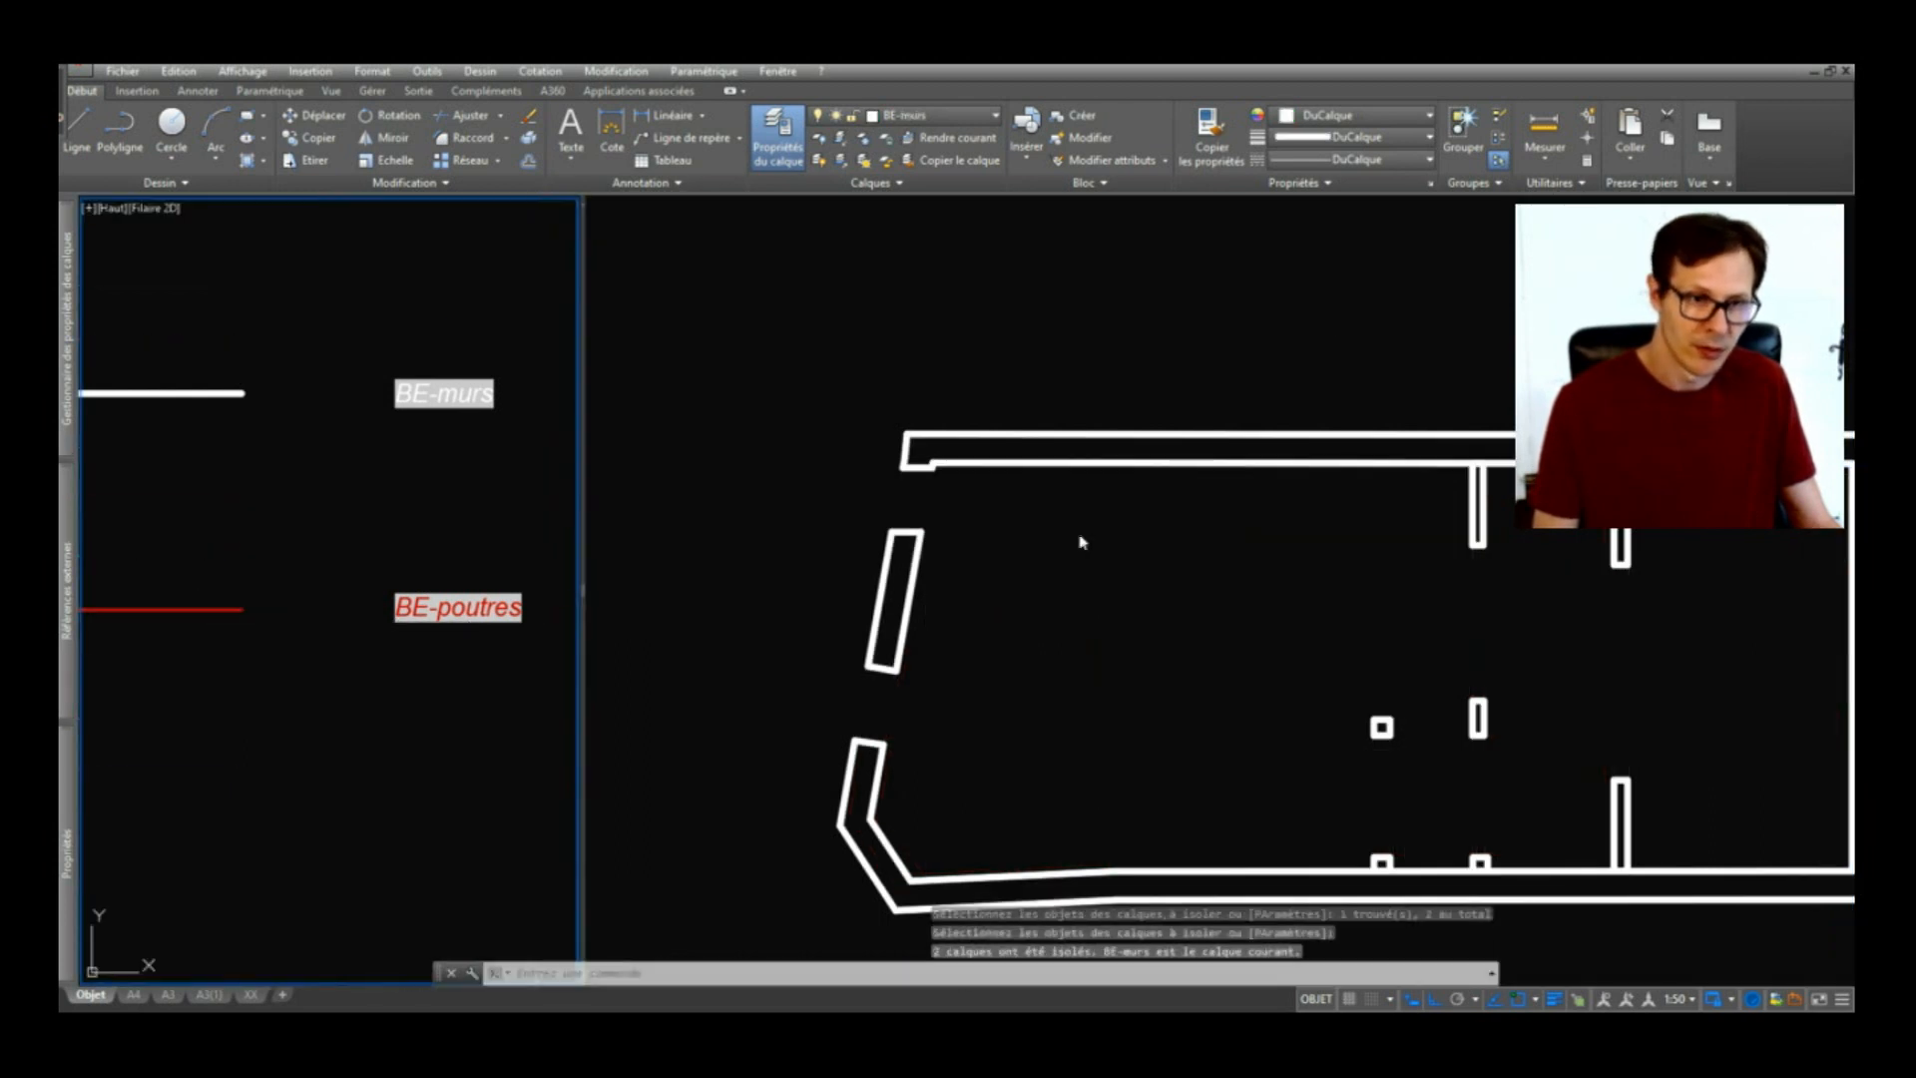
# Step: Draw two beam lines on the BE-poutres layer across the upper opening of the slanted facade, joining the wall corners
pyautogui.click(988, 502)
pyautogui.write('l')
pyautogui.press('Return')
pyautogui.scroll(3, 907, 494)
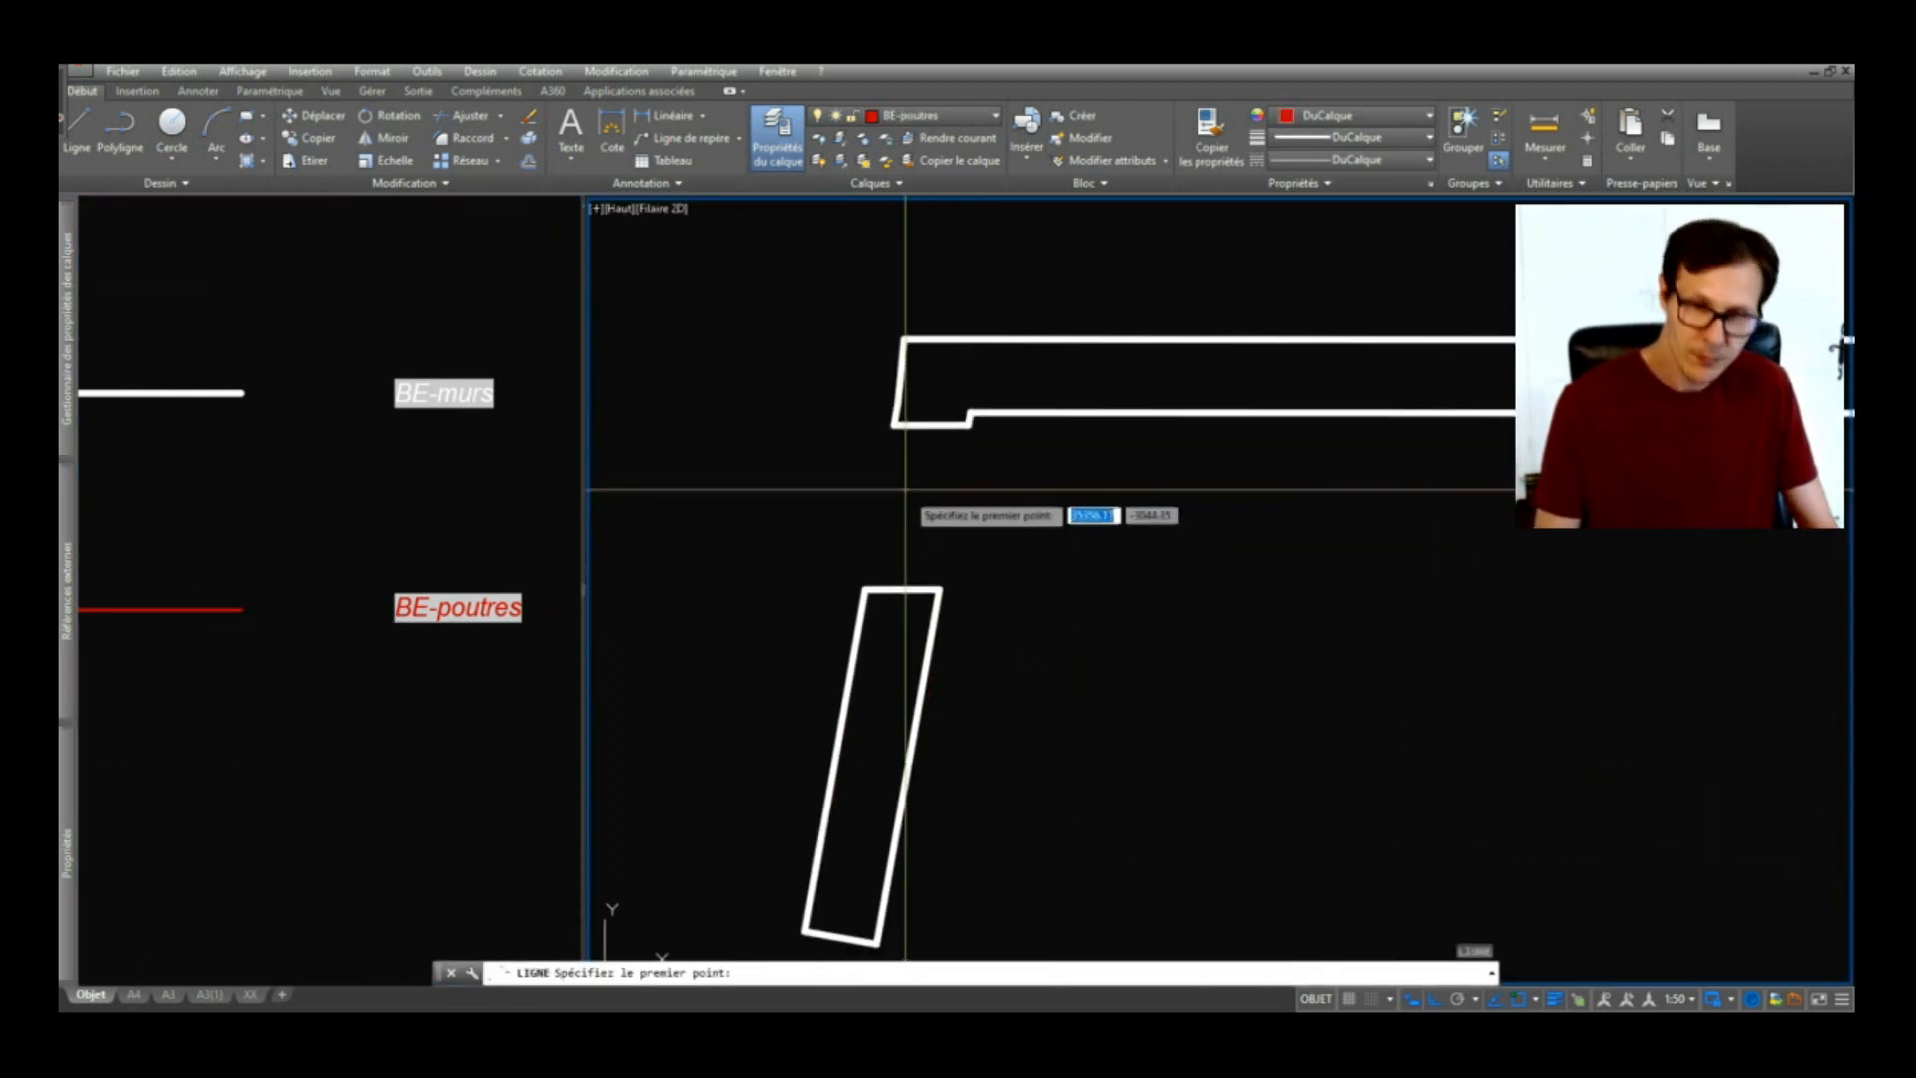
pyautogui.click(896, 424)
pyautogui.click(866, 589)
pyautogui.press('Return')
pyautogui.press('Return')
pyautogui.click(939, 589)
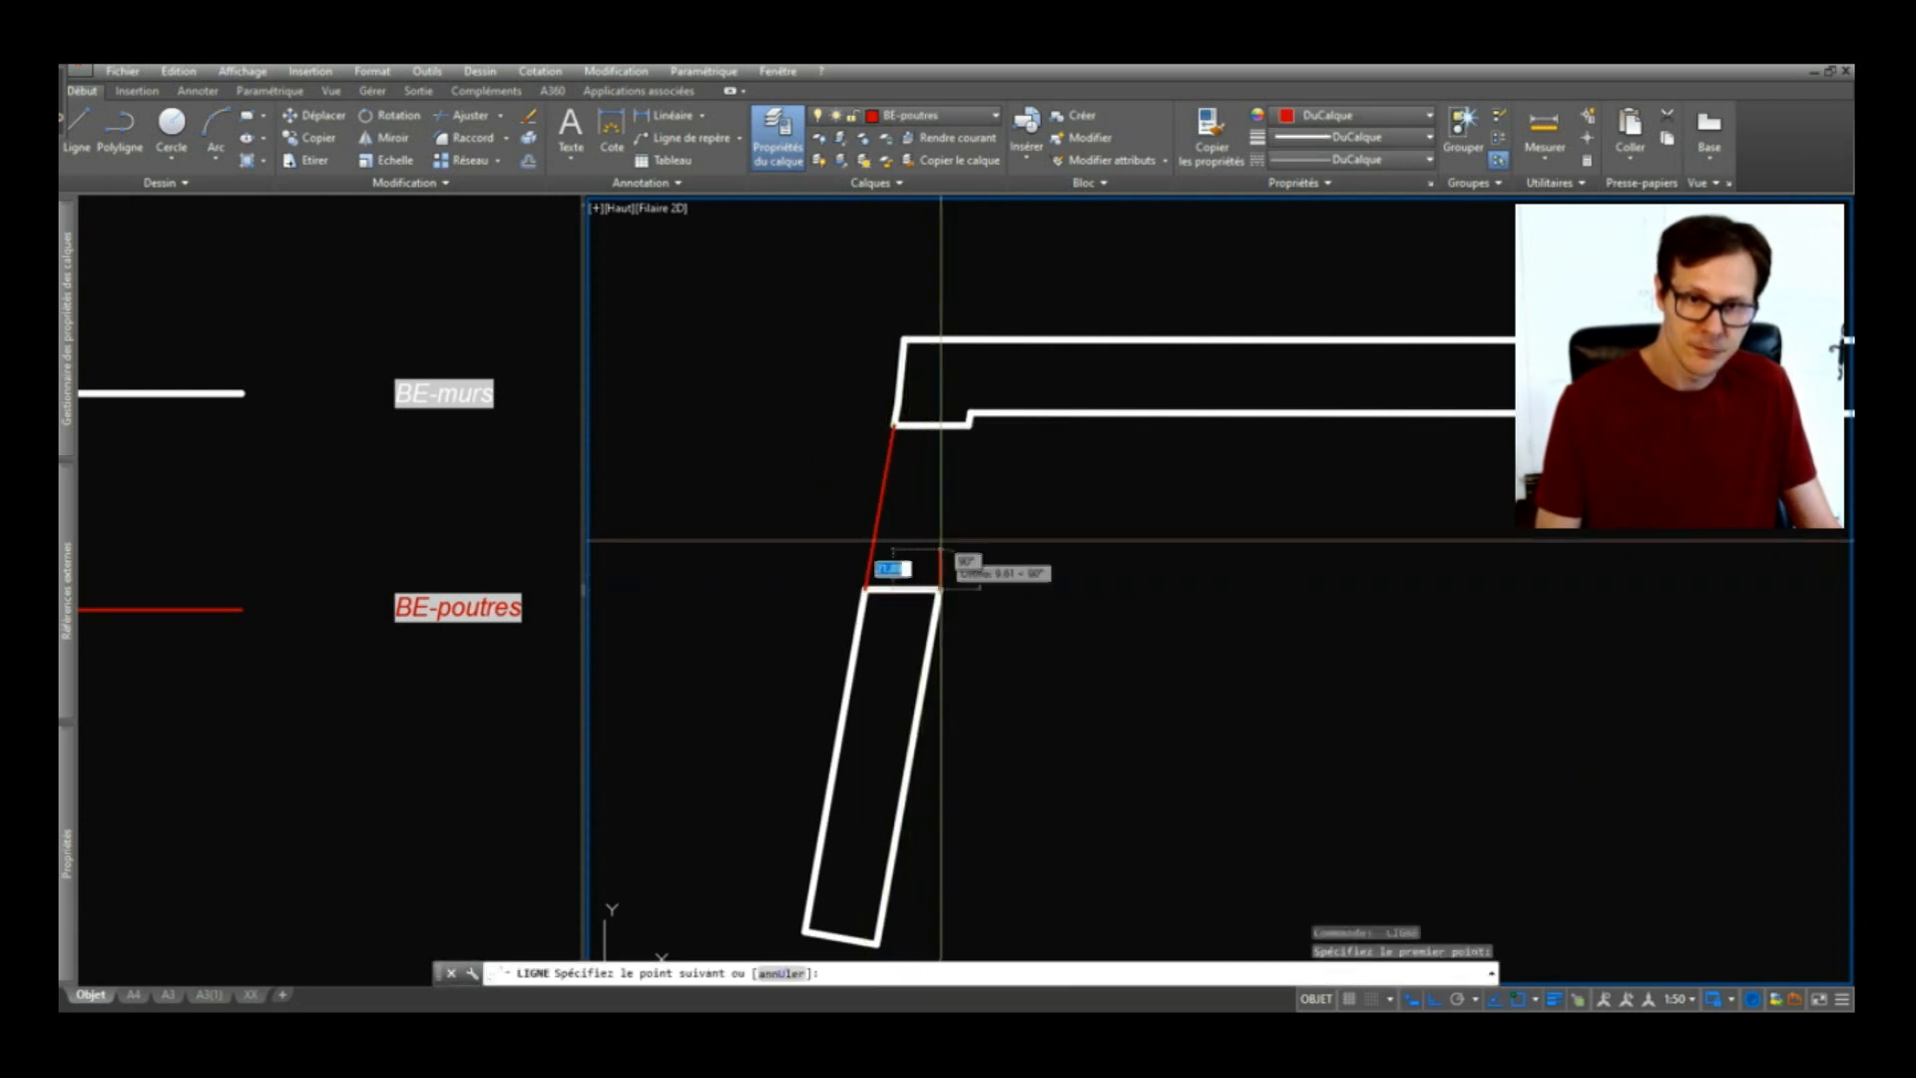
pyautogui.click(970, 425)
pyautogui.scroll(-4, 970, 353)
pyautogui.press('Return')
# Step: Draw two beam lines across the lower opening of the slanted facade, joining the facing wall corners
pyautogui.scroll(4, 917, 600)
pyautogui.press('Return')
pyautogui.click(888, 542)
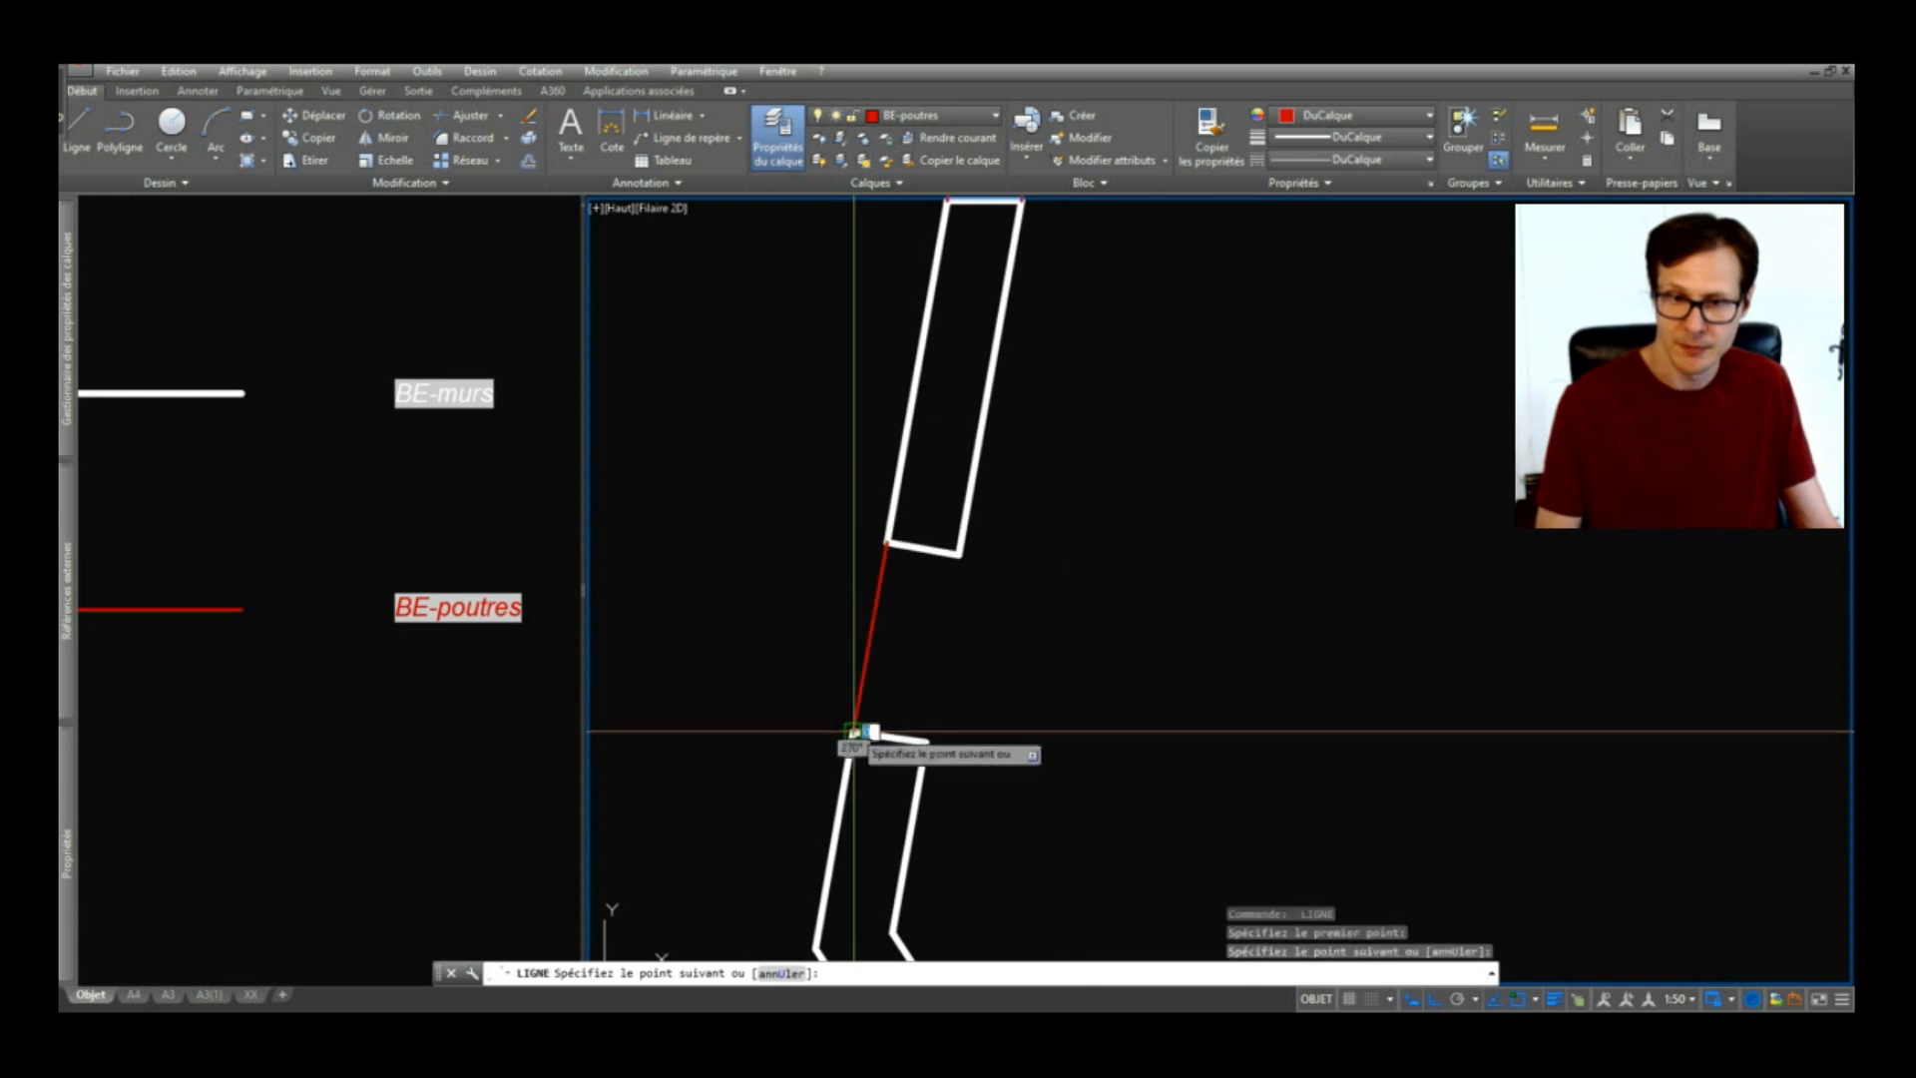
pyautogui.click(854, 731)
pyautogui.press('Return')
pyautogui.press('Return')
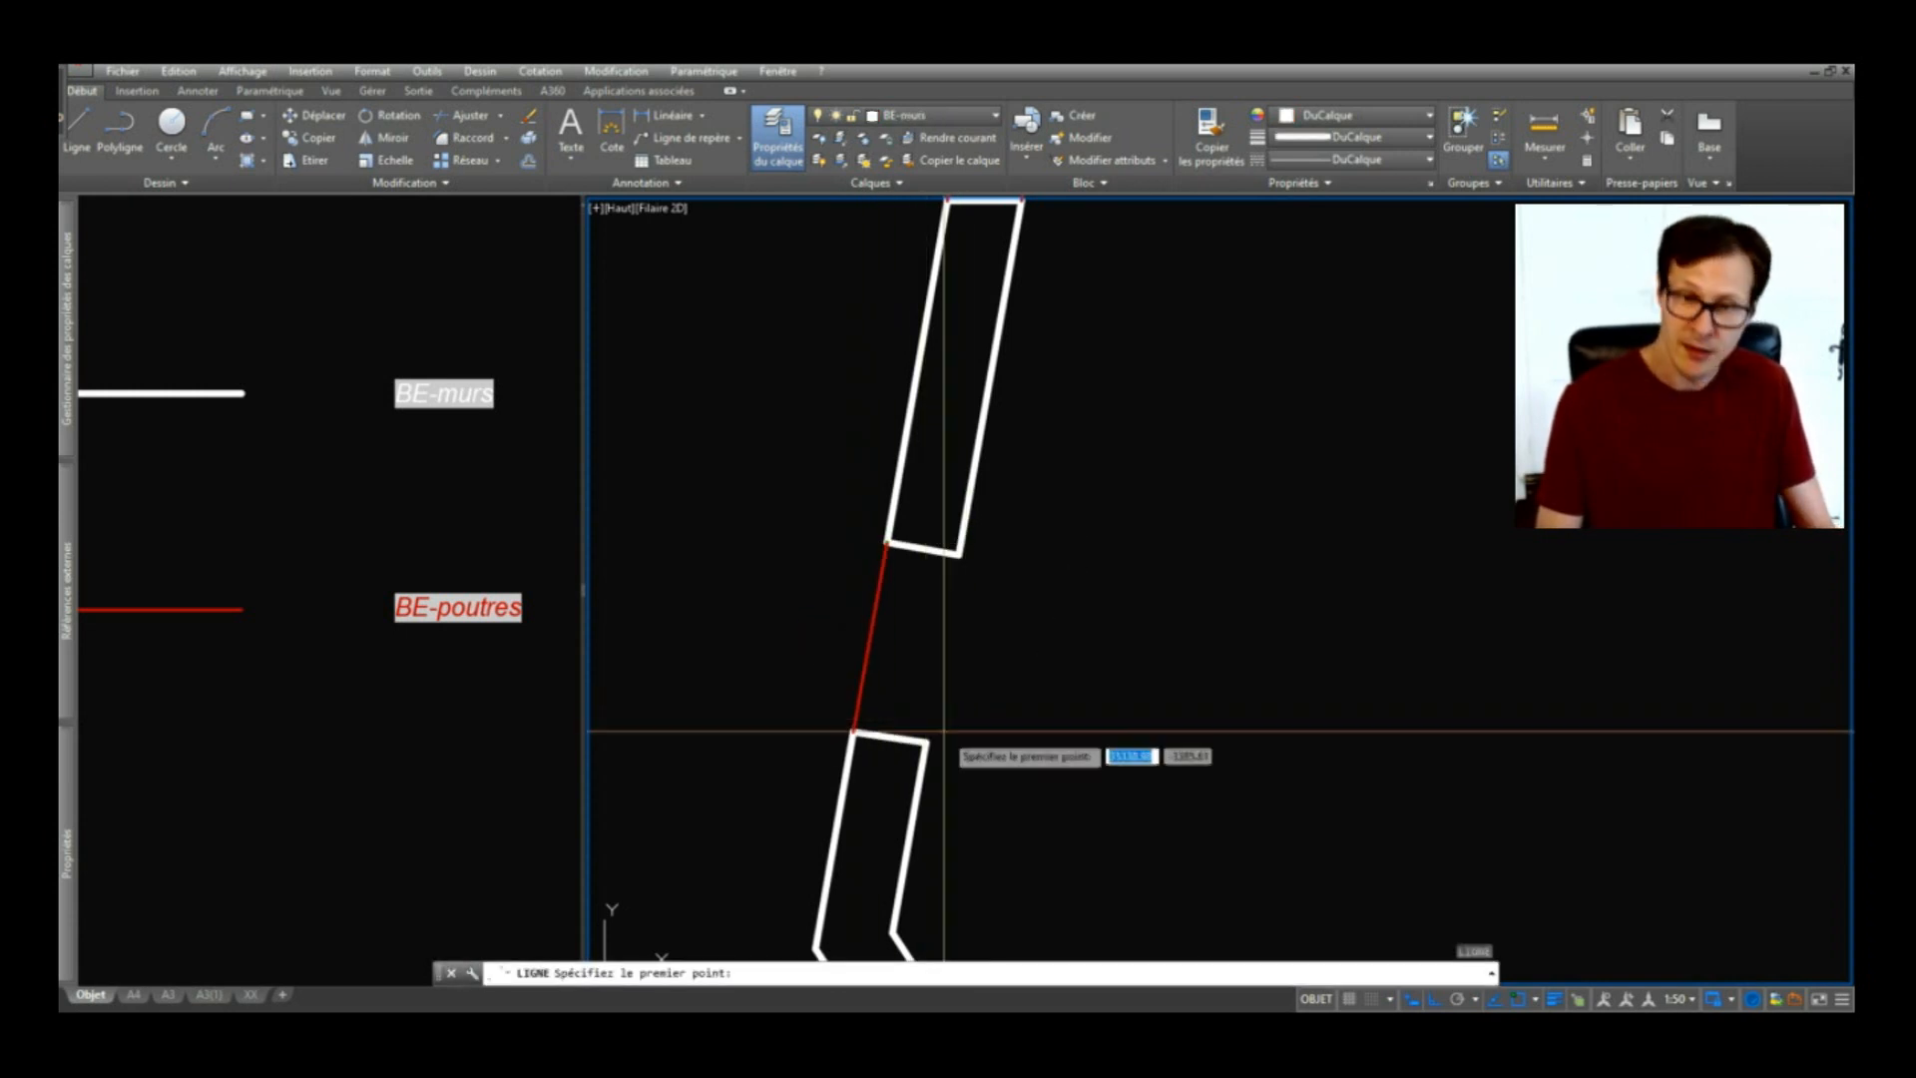
pyautogui.click(927, 742)
pyautogui.click(958, 551)
pyautogui.scroll(-8, 900, 608)
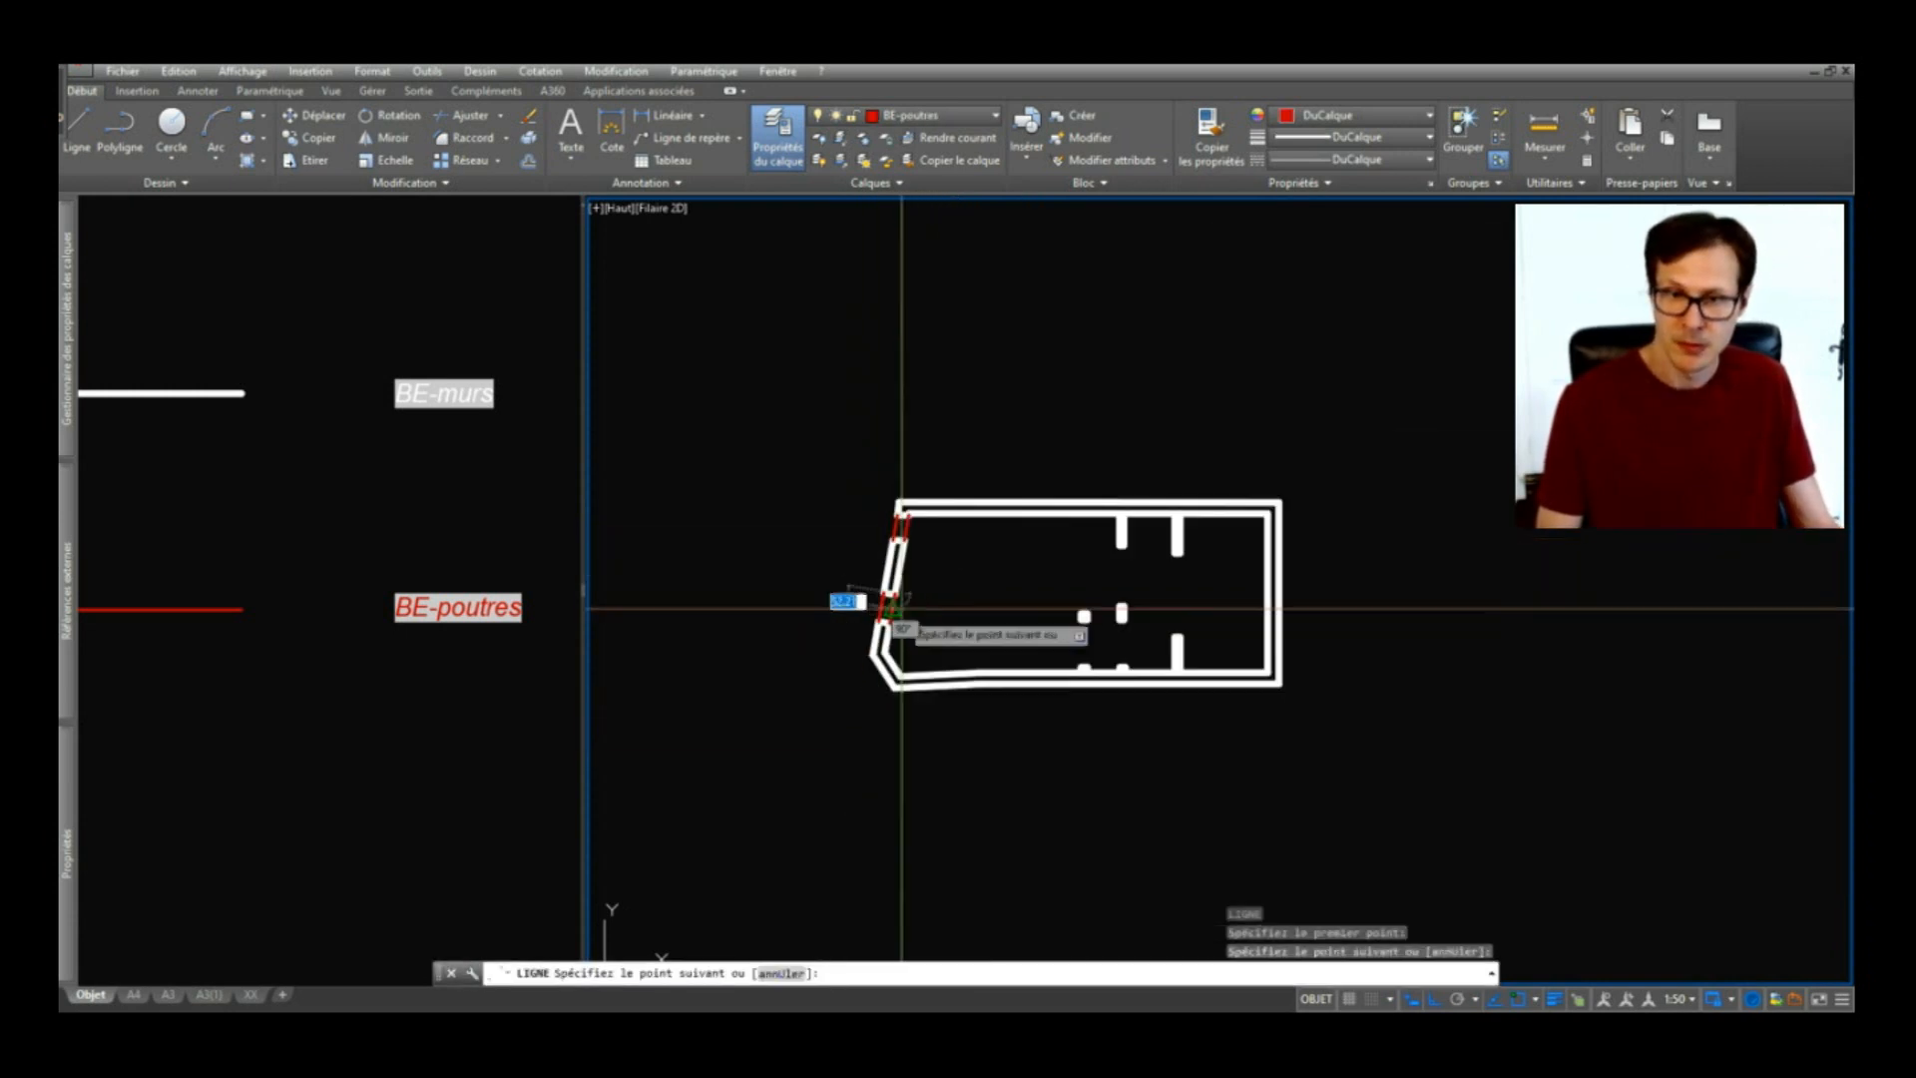
pyautogui.press('Return')
# Step: Draw two beam lines from the shorter wall stub on the upper wall down to the rectangular post
pyautogui.scroll(6, 1136, 509)
pyautogui.press('Return')
pyautogui.click(1066, 677)
pyautogui.scroll(-3, 1074, 589)
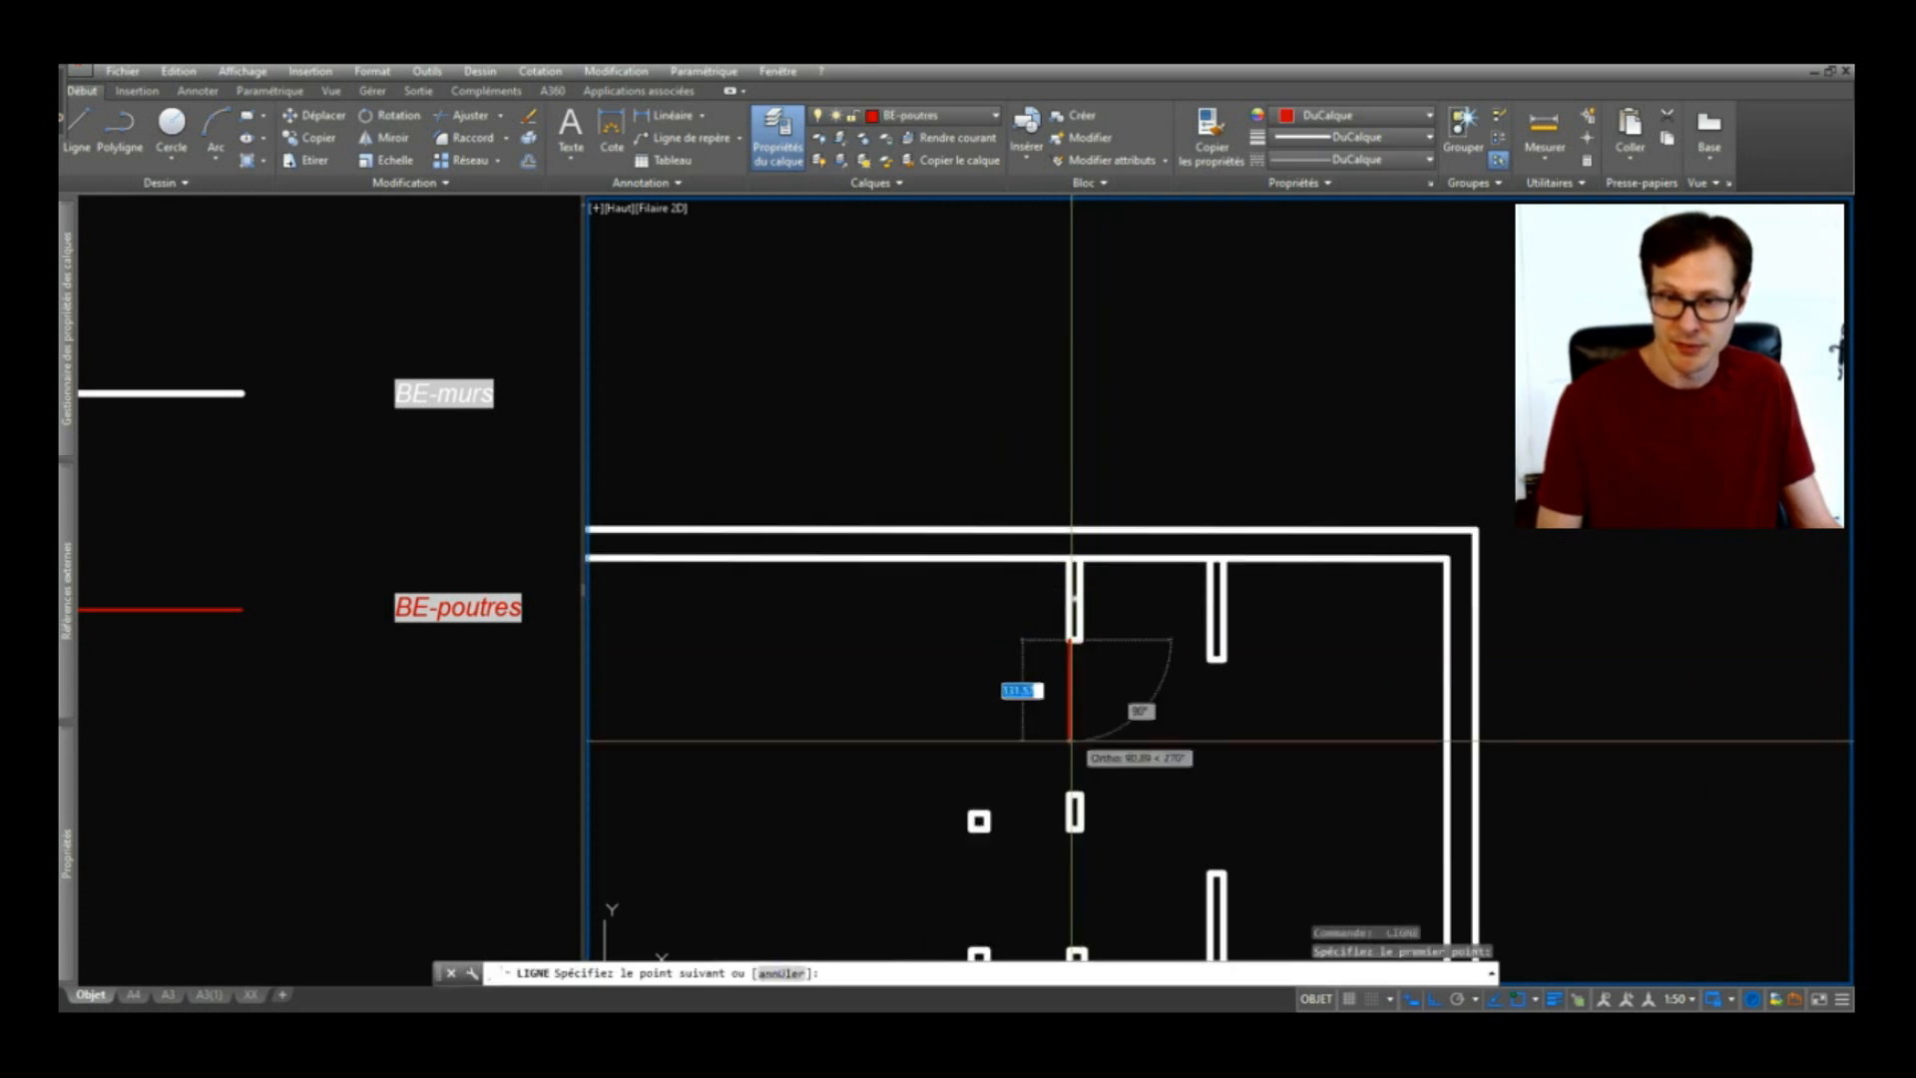
pyautogui.scroll(6, 1068, 793)
pyautogui.click(1074, 788)
pyautogui.press('Return')
pyautogui.press('Return')
pyautogui.click(1102, 788)
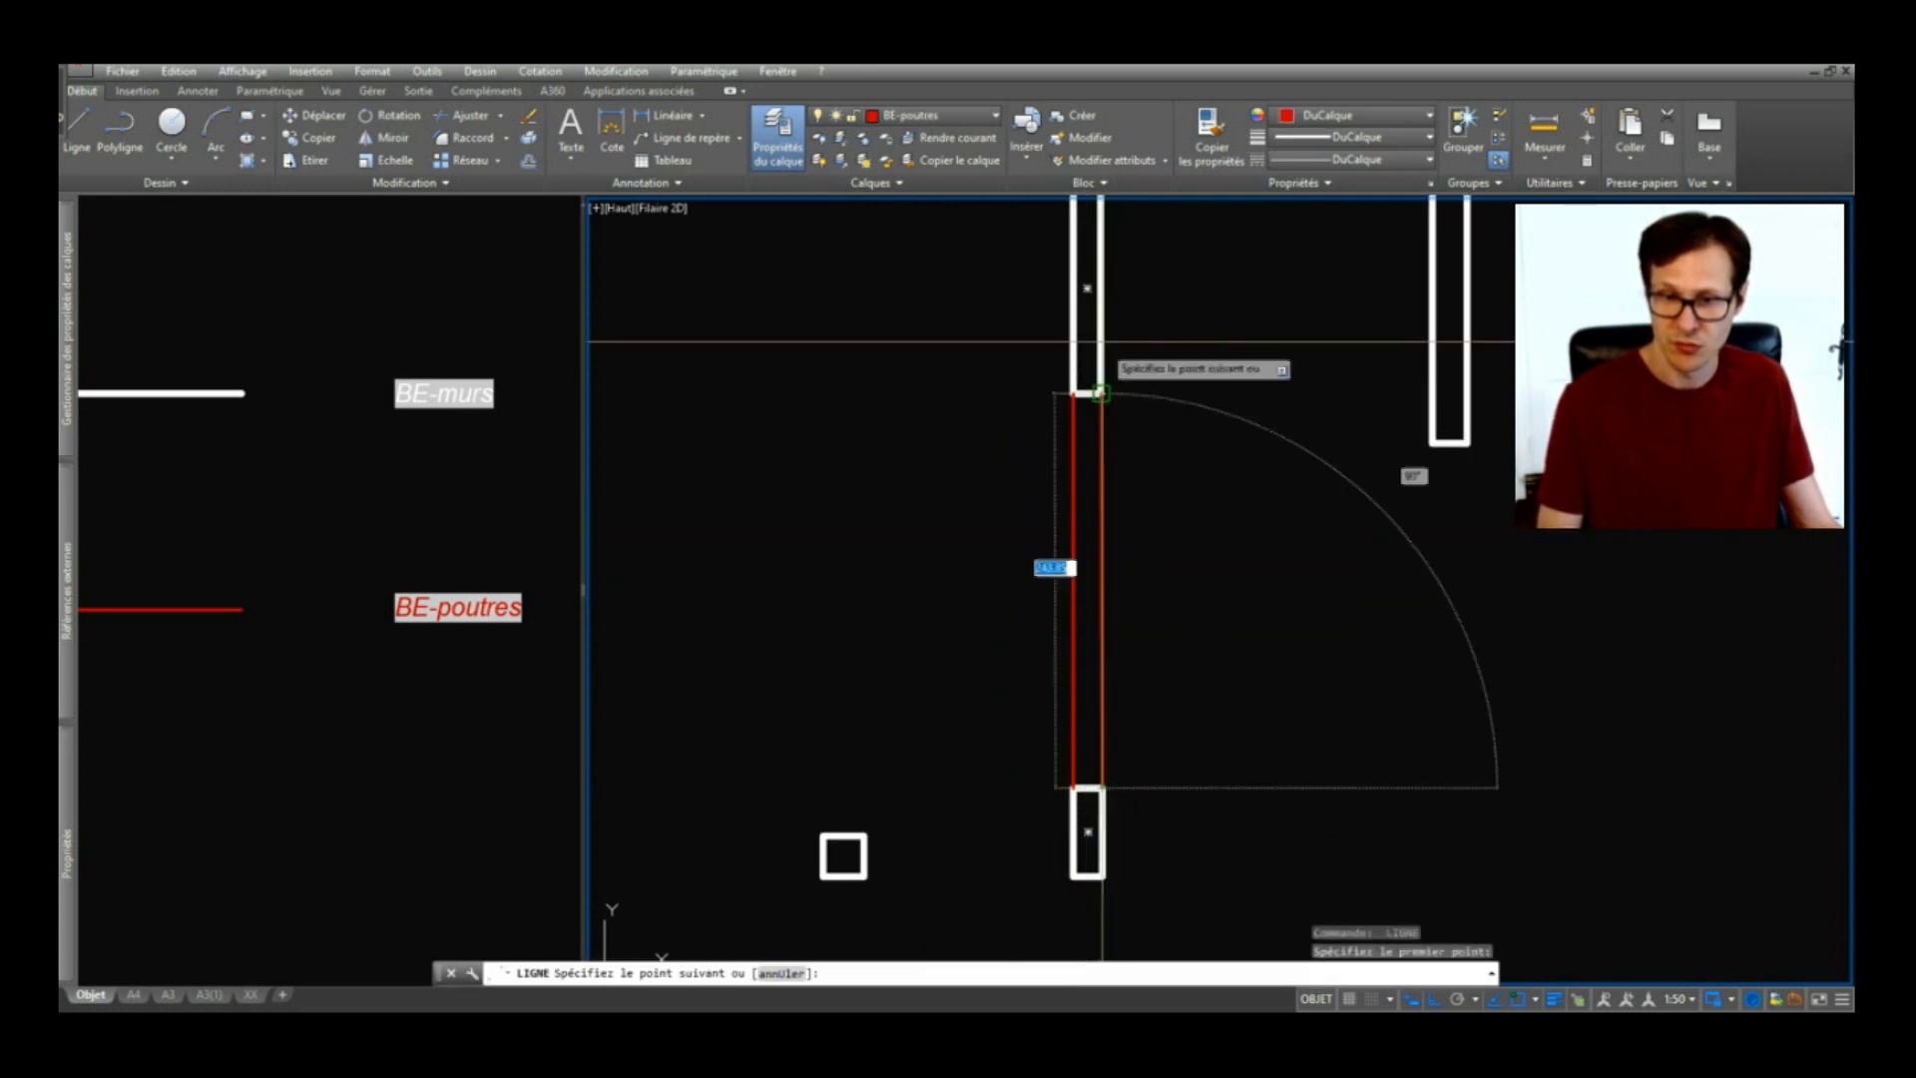
pyautogui.click(1102, 351)
pyautogui.scroll(-4, 1107, 339)
pyautogui.press('Return')
# Step: Draw two beam lines between the upper and lower wall stubs bordering the courtyard
pyautogui.scroll(4, 1217, 410)
pyautogui.press('Return')
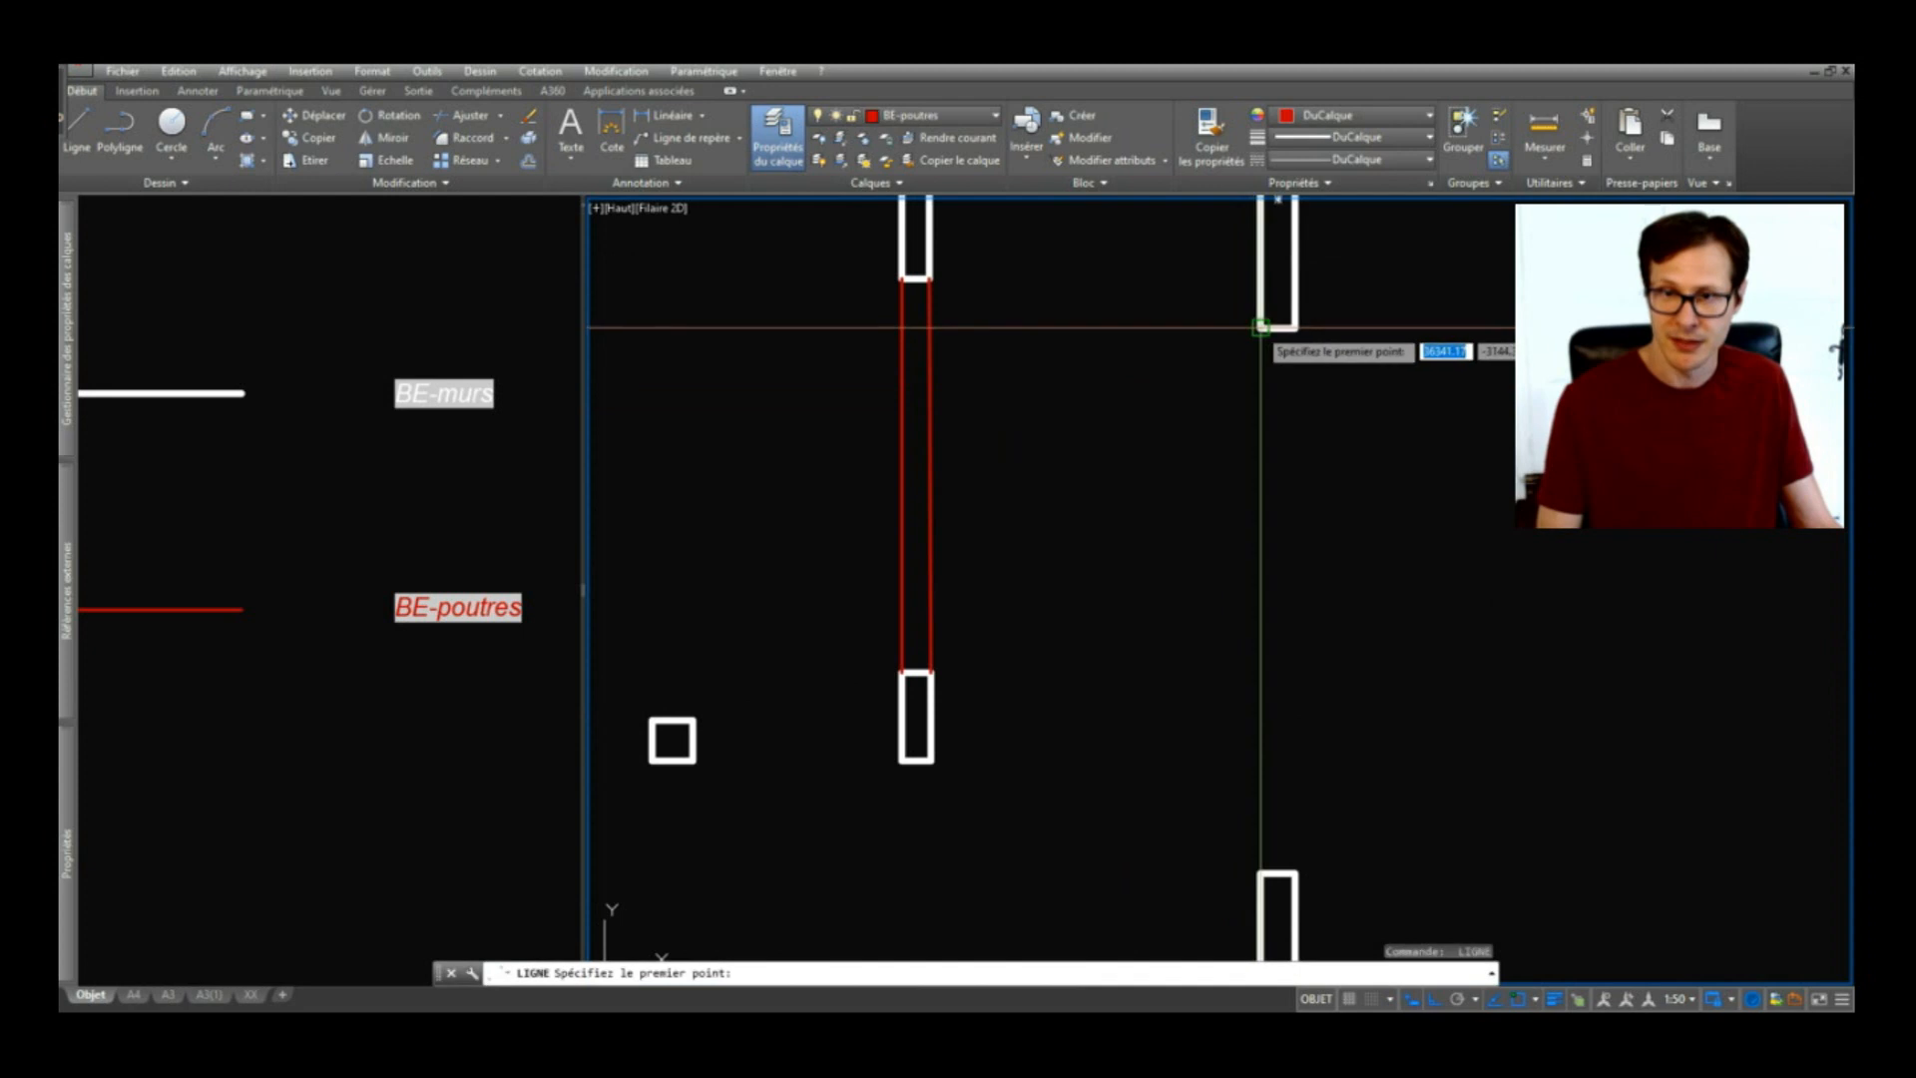
pyautogui.click(1261, 331)
pyautogui.scroll(-4, 1262, 335)
pyautogui.click(1262, 550)
pyautogui.press('Return')
pyautogui.press('Return')
pyautogui.click(1274, 551)
pyautogui.click(1273, 337)
pyautogui.press('Return')
# Step: Draw two beam lines between the square post and the small post below it, stretching the short line to the post corner
pyautogui.press('Return')
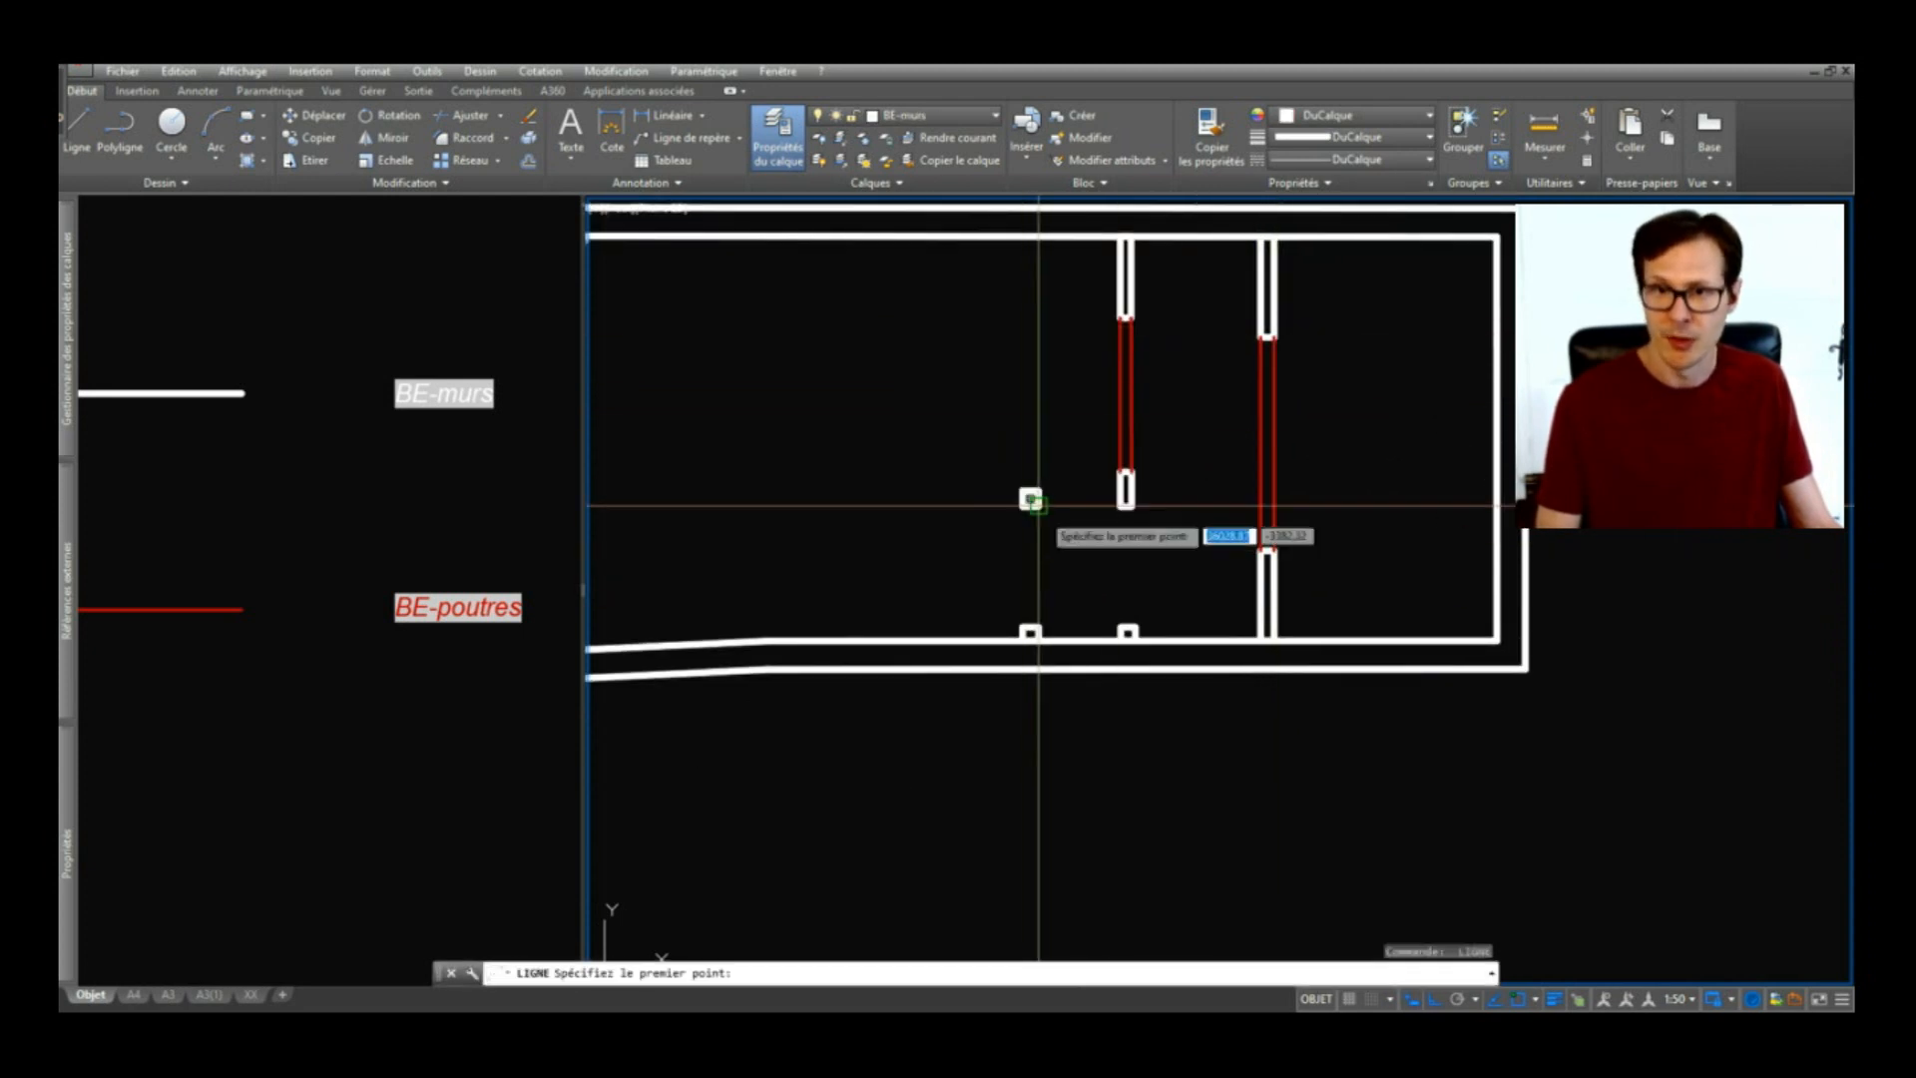
pyautogui.click(1030, 499)
pyautogui.scroll(4, 1019, 556)
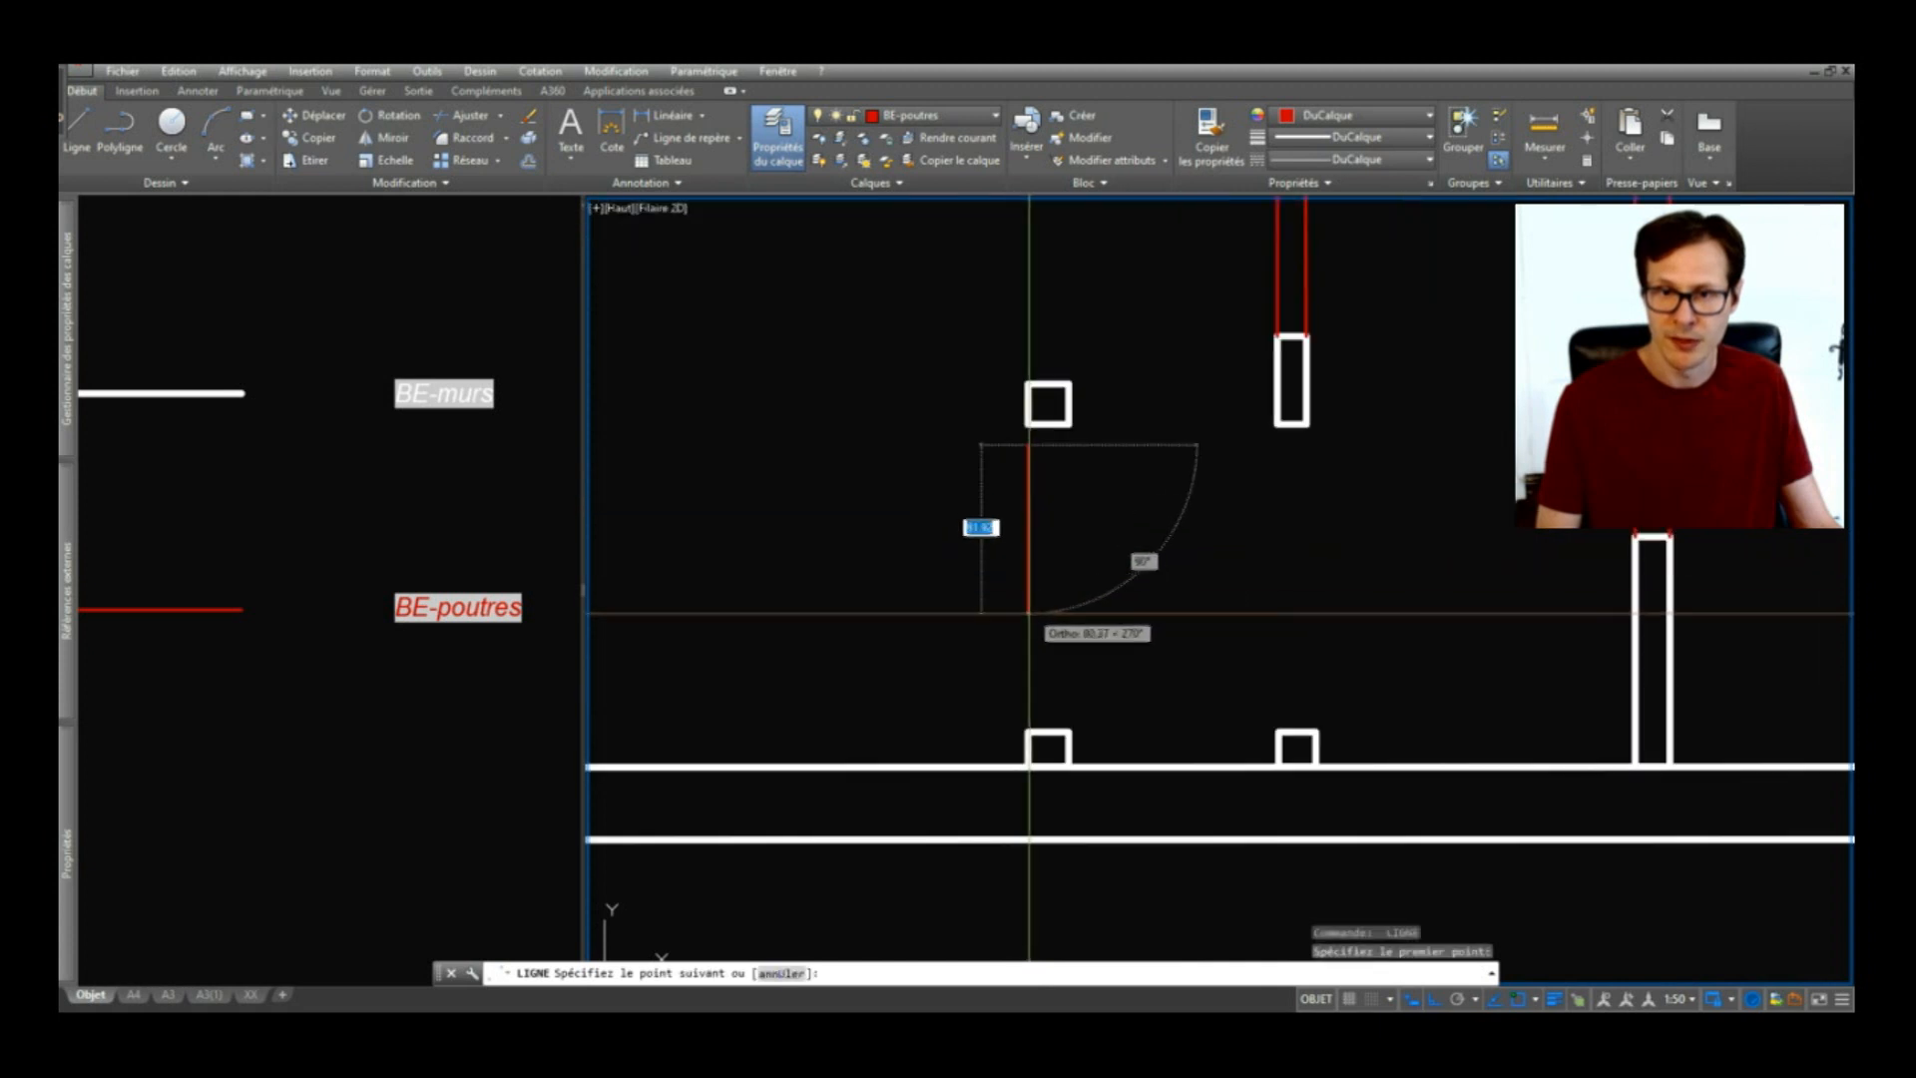
pyautogui.click(1049, 736)
pyautogui.press('Return')
pyautogui.press('Return')
pyautogui.click(1068, 733)
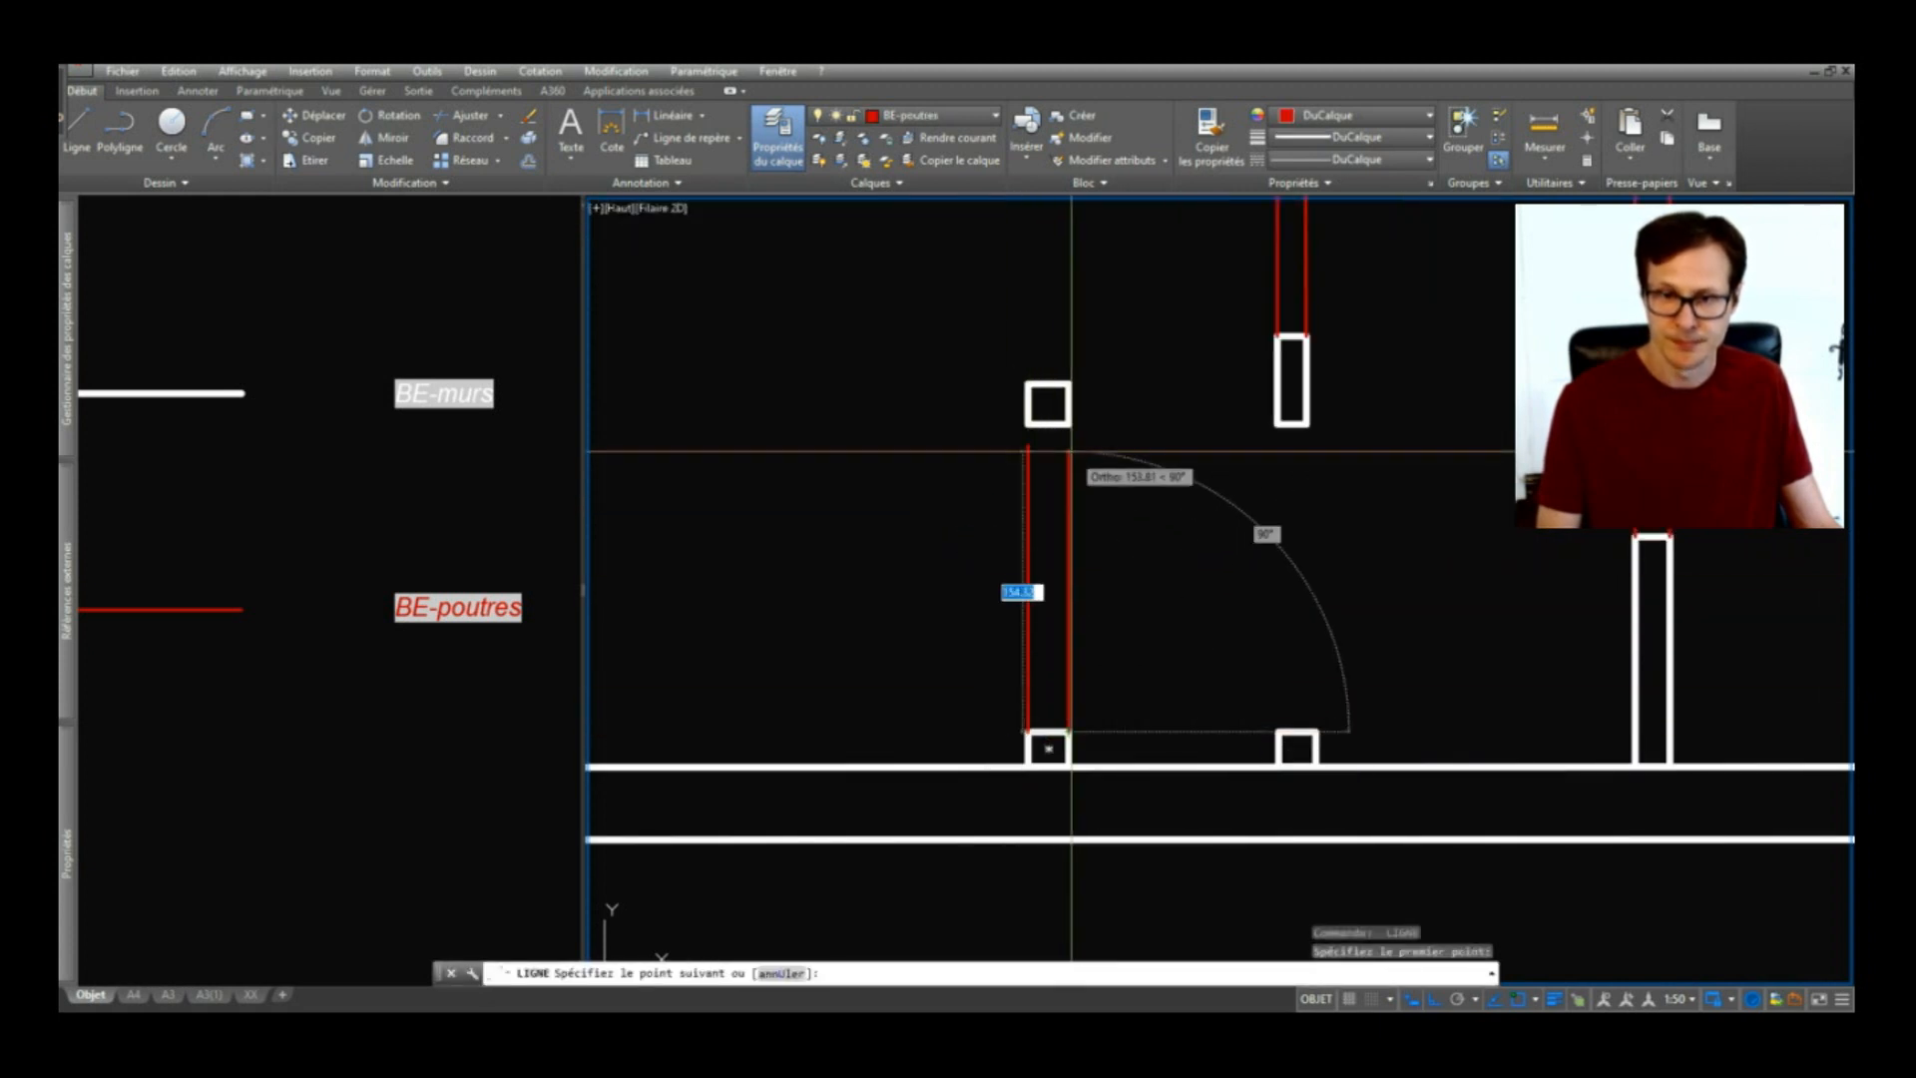
pyautogui.click(1049, 439)
pyautogui.press('Return')
pyautogui.click(1028, 462)
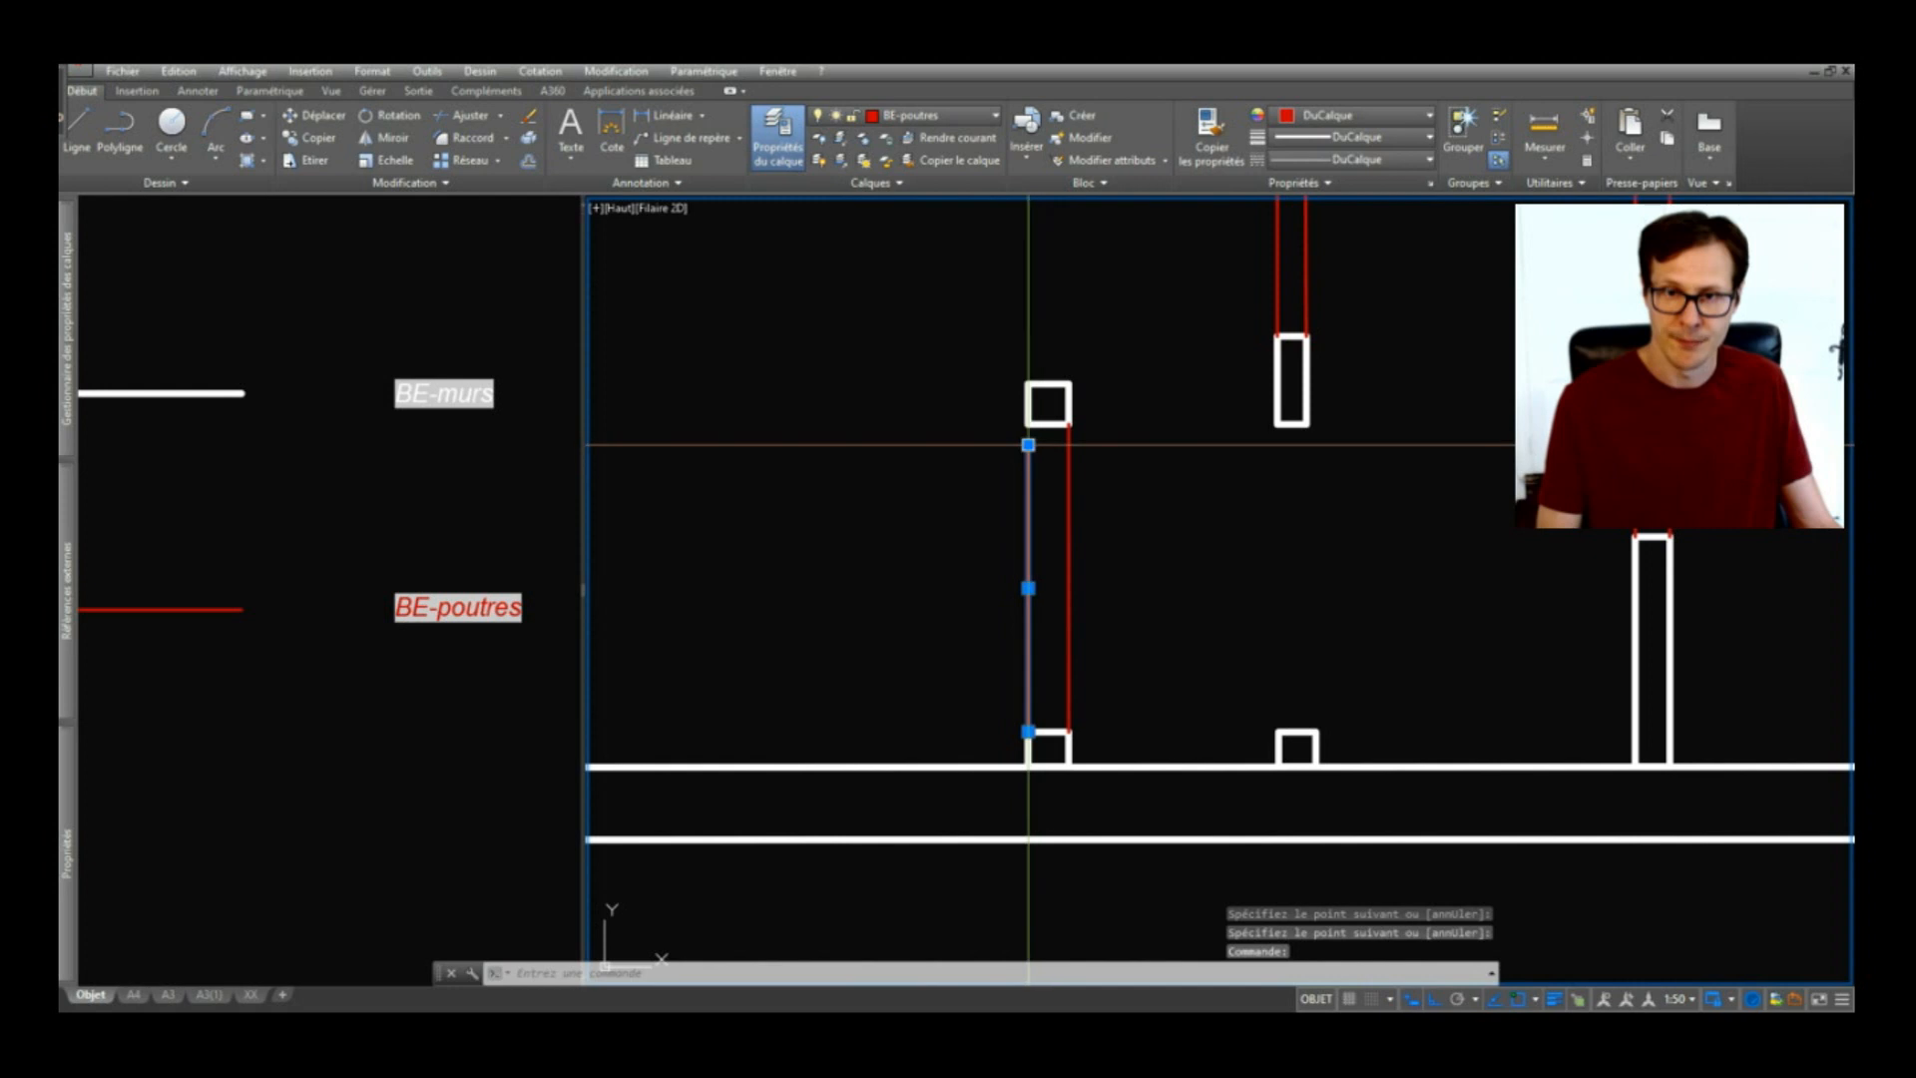
pyautogui.click(1028, 445)
pyautogui.press('Escape')
pyautogui.press('Escape')
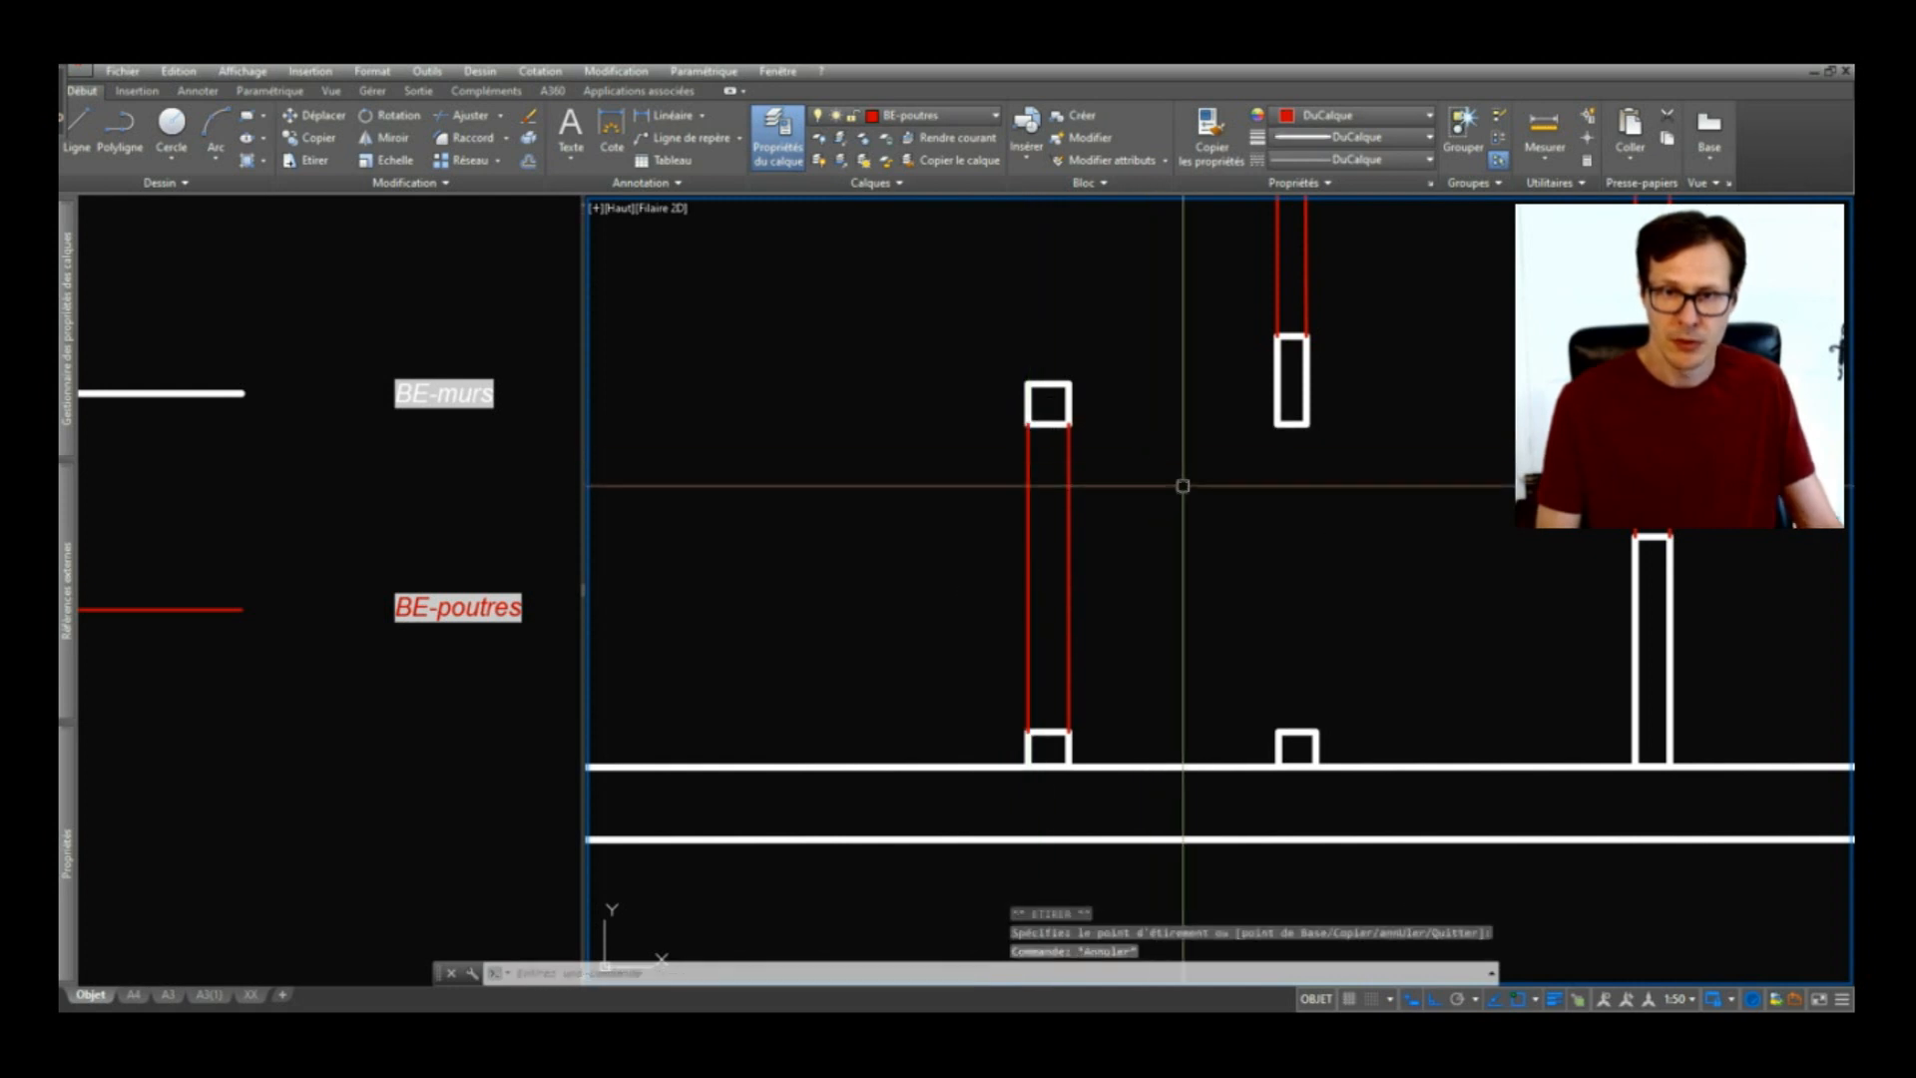
# Step: Try to draw two beam lines between the rectangular post and the corners of the small post below it
pyautogui.press('l')
pyautogui.press('Return')
pyautogui.click(1278, 427)
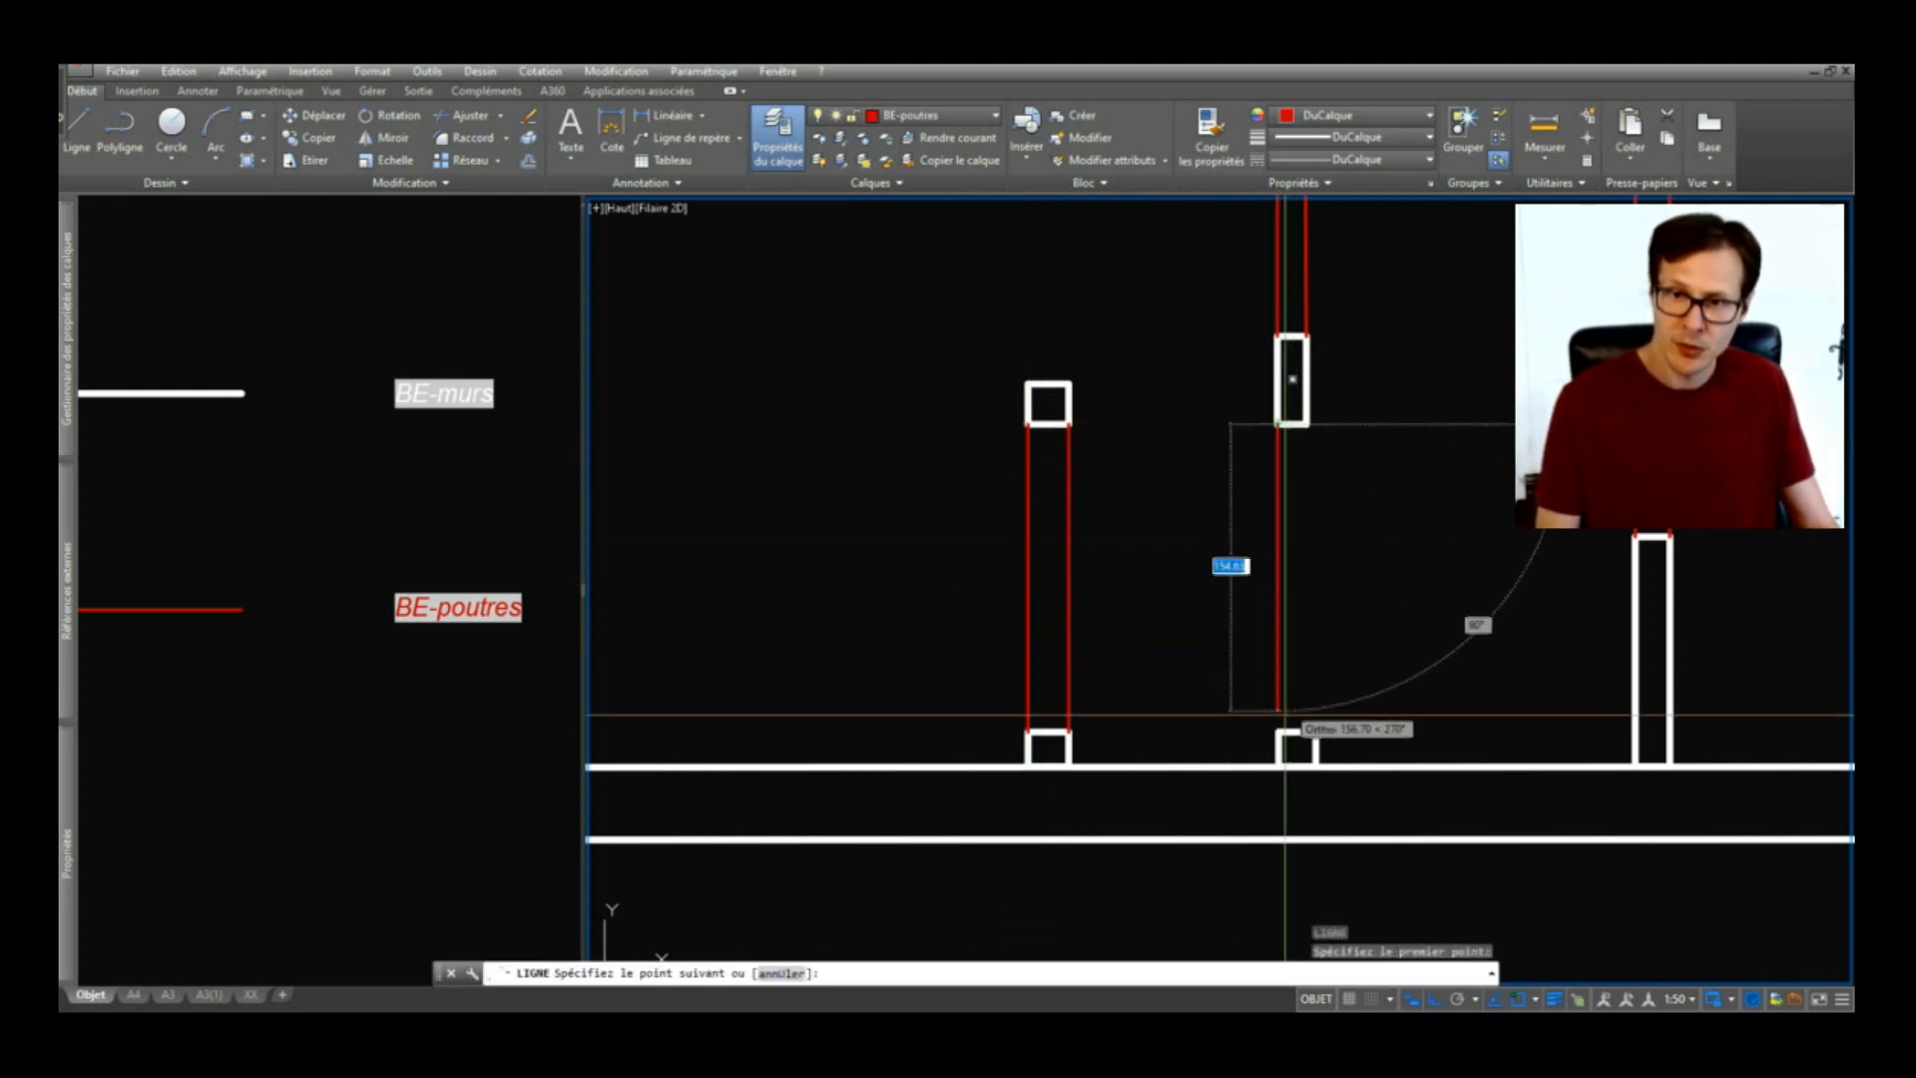
pyautogui.press('Return')
pyautogui.press('Return')
pyautogui.click(1316, 731)
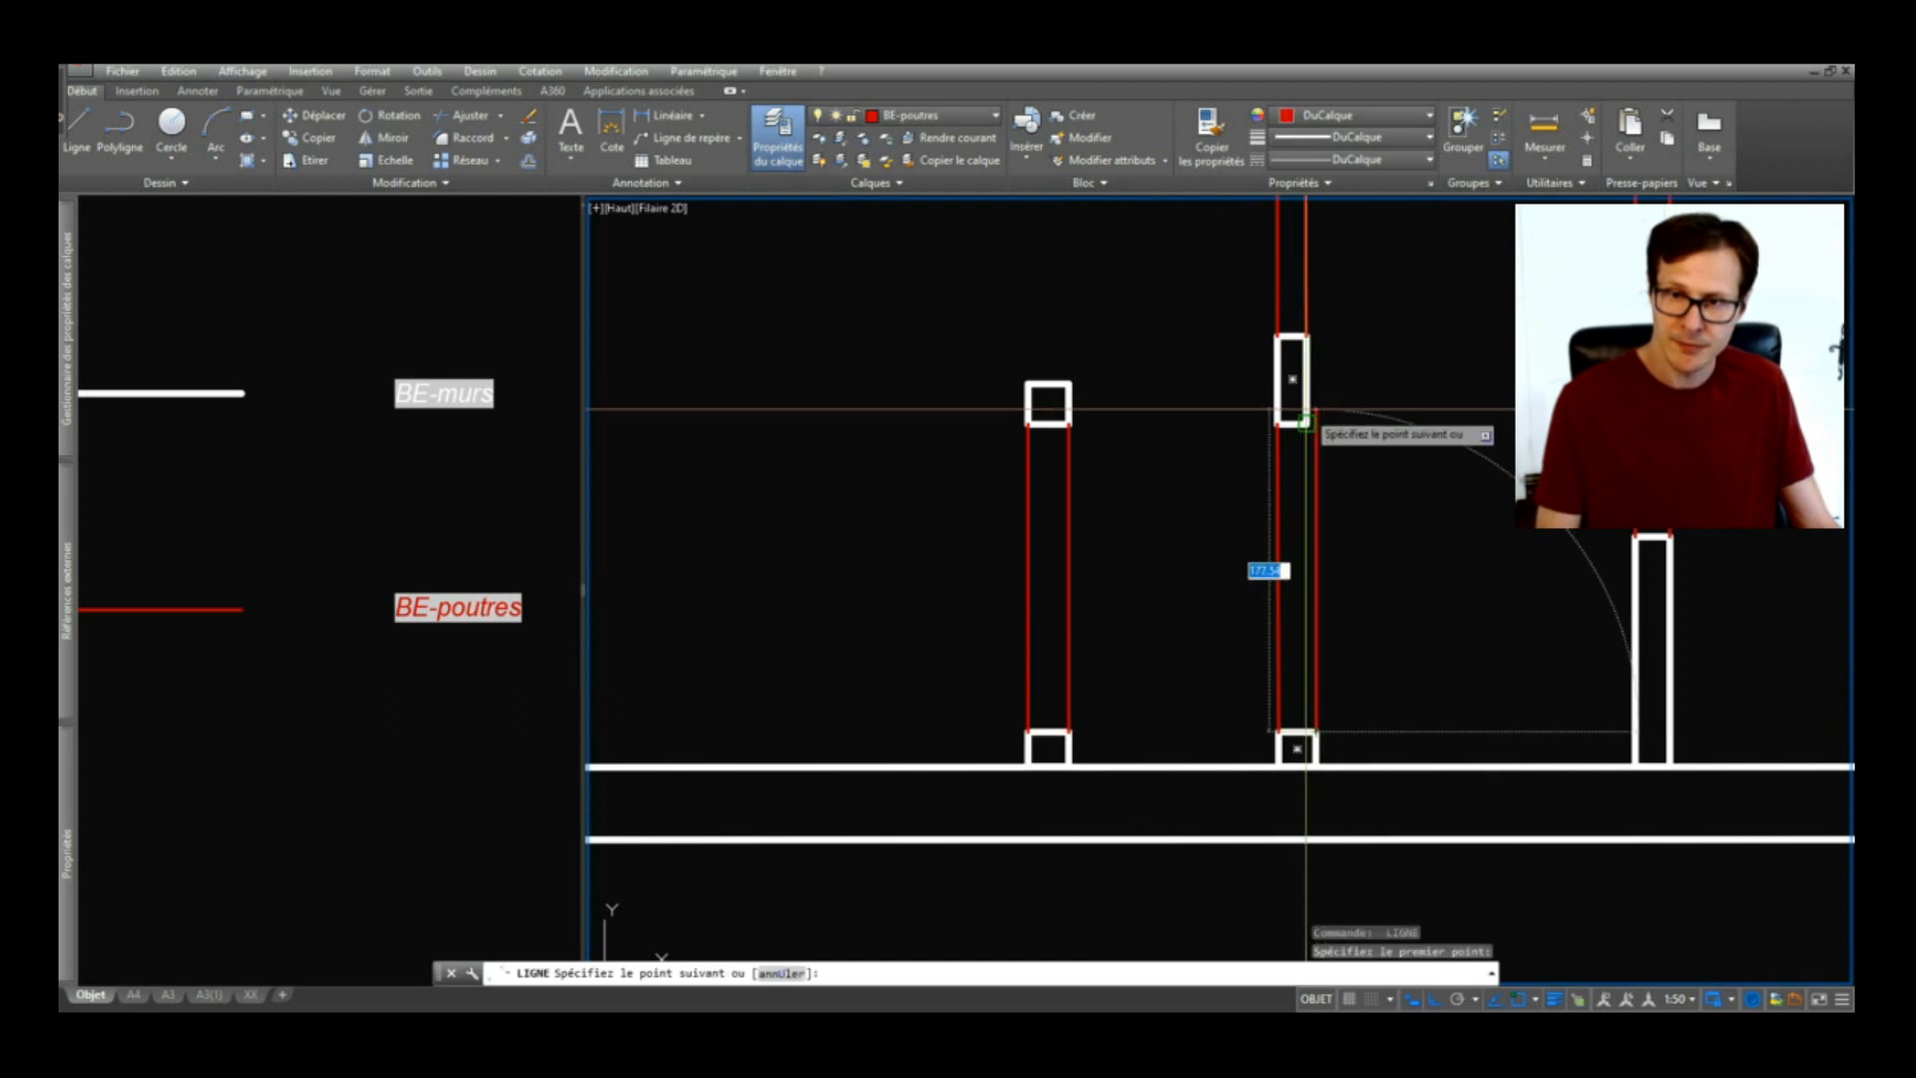
pyautogui.click(1307, 426)
pyautogui.press('Return')
pyautogui.scroll(-3, 1310, 437)
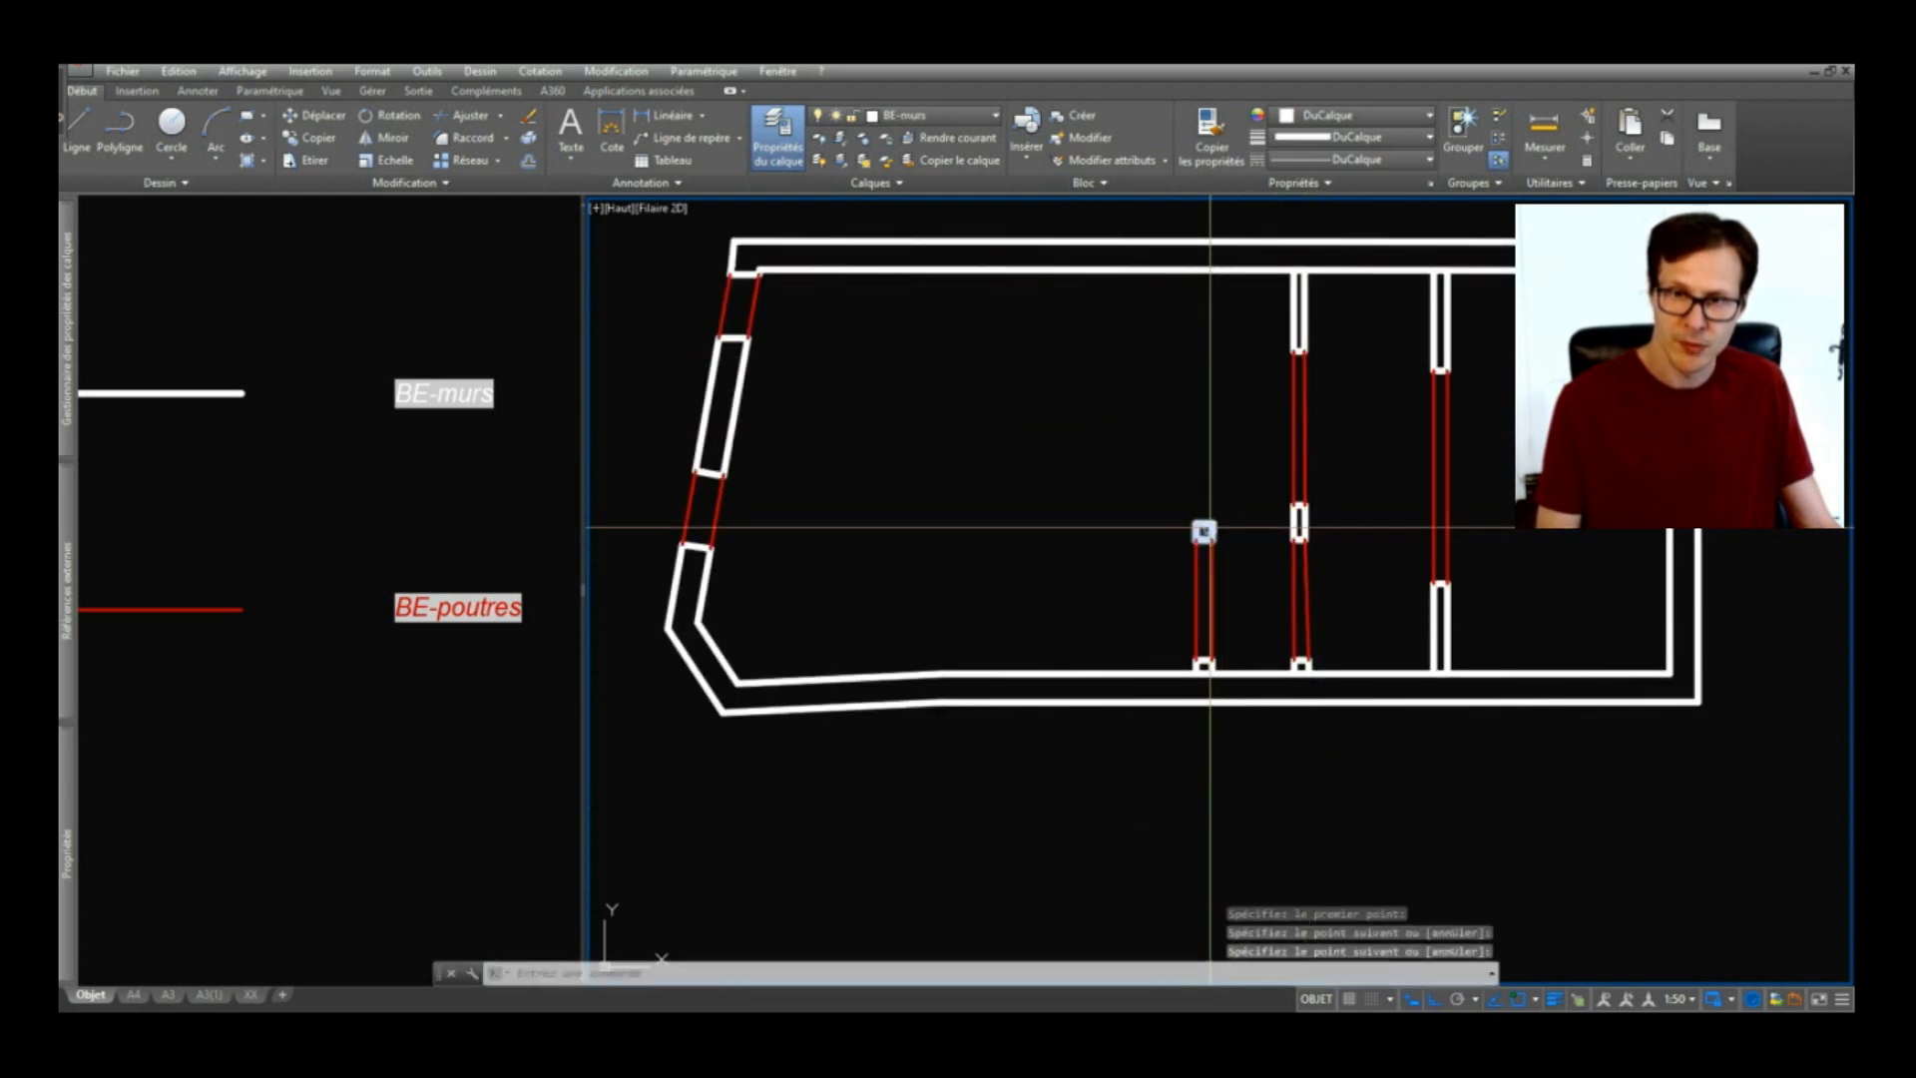
# Step: Draw two beam lines from the square post up to the inner line of the upper wall
pyautogui.press('Return')
pyautogui.click(1212, 523)
pyautogui.click(1211, 269)
pyautogui.press('Return')
pyautogui.scroll(-2, 1212, 270)
pyautogui.press('Return')
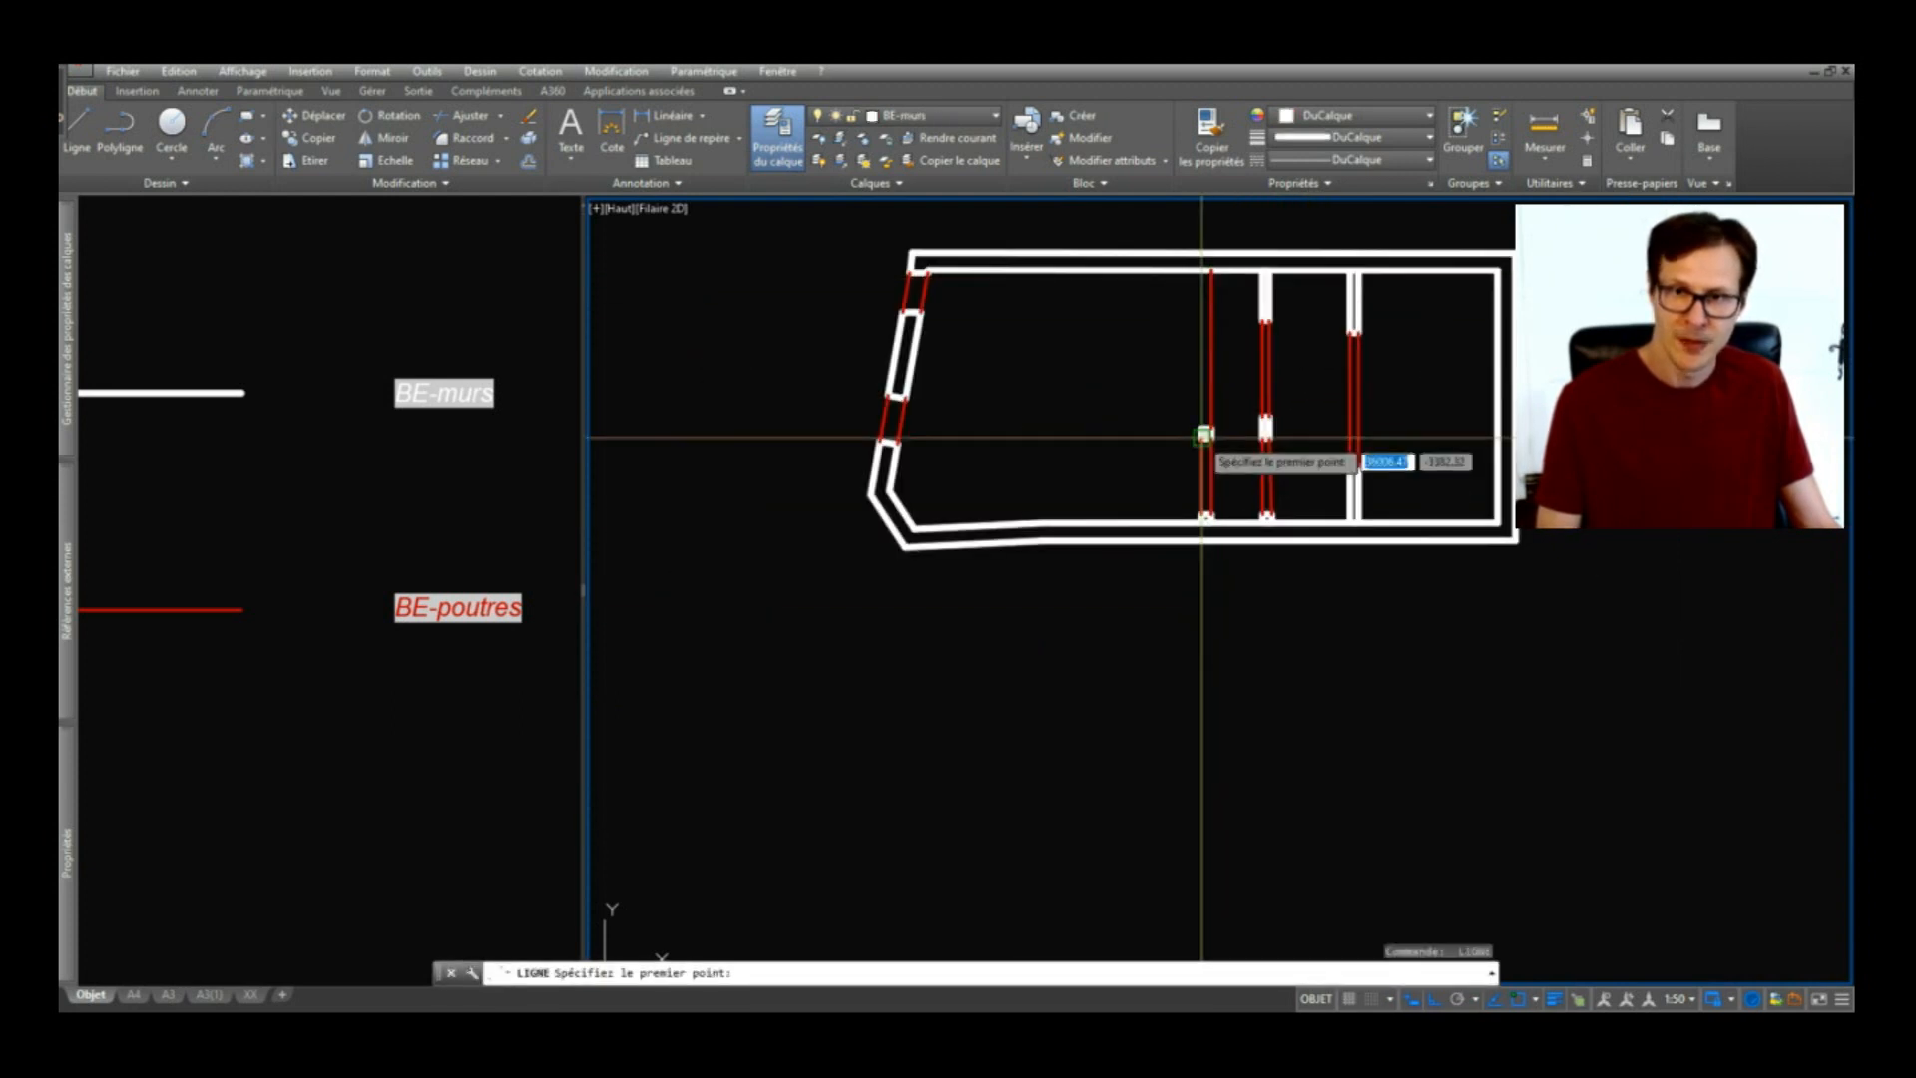
pyautogui.click(1204, 431)
pyautogui.click(1203, 270)
pyautogui.press('Return')
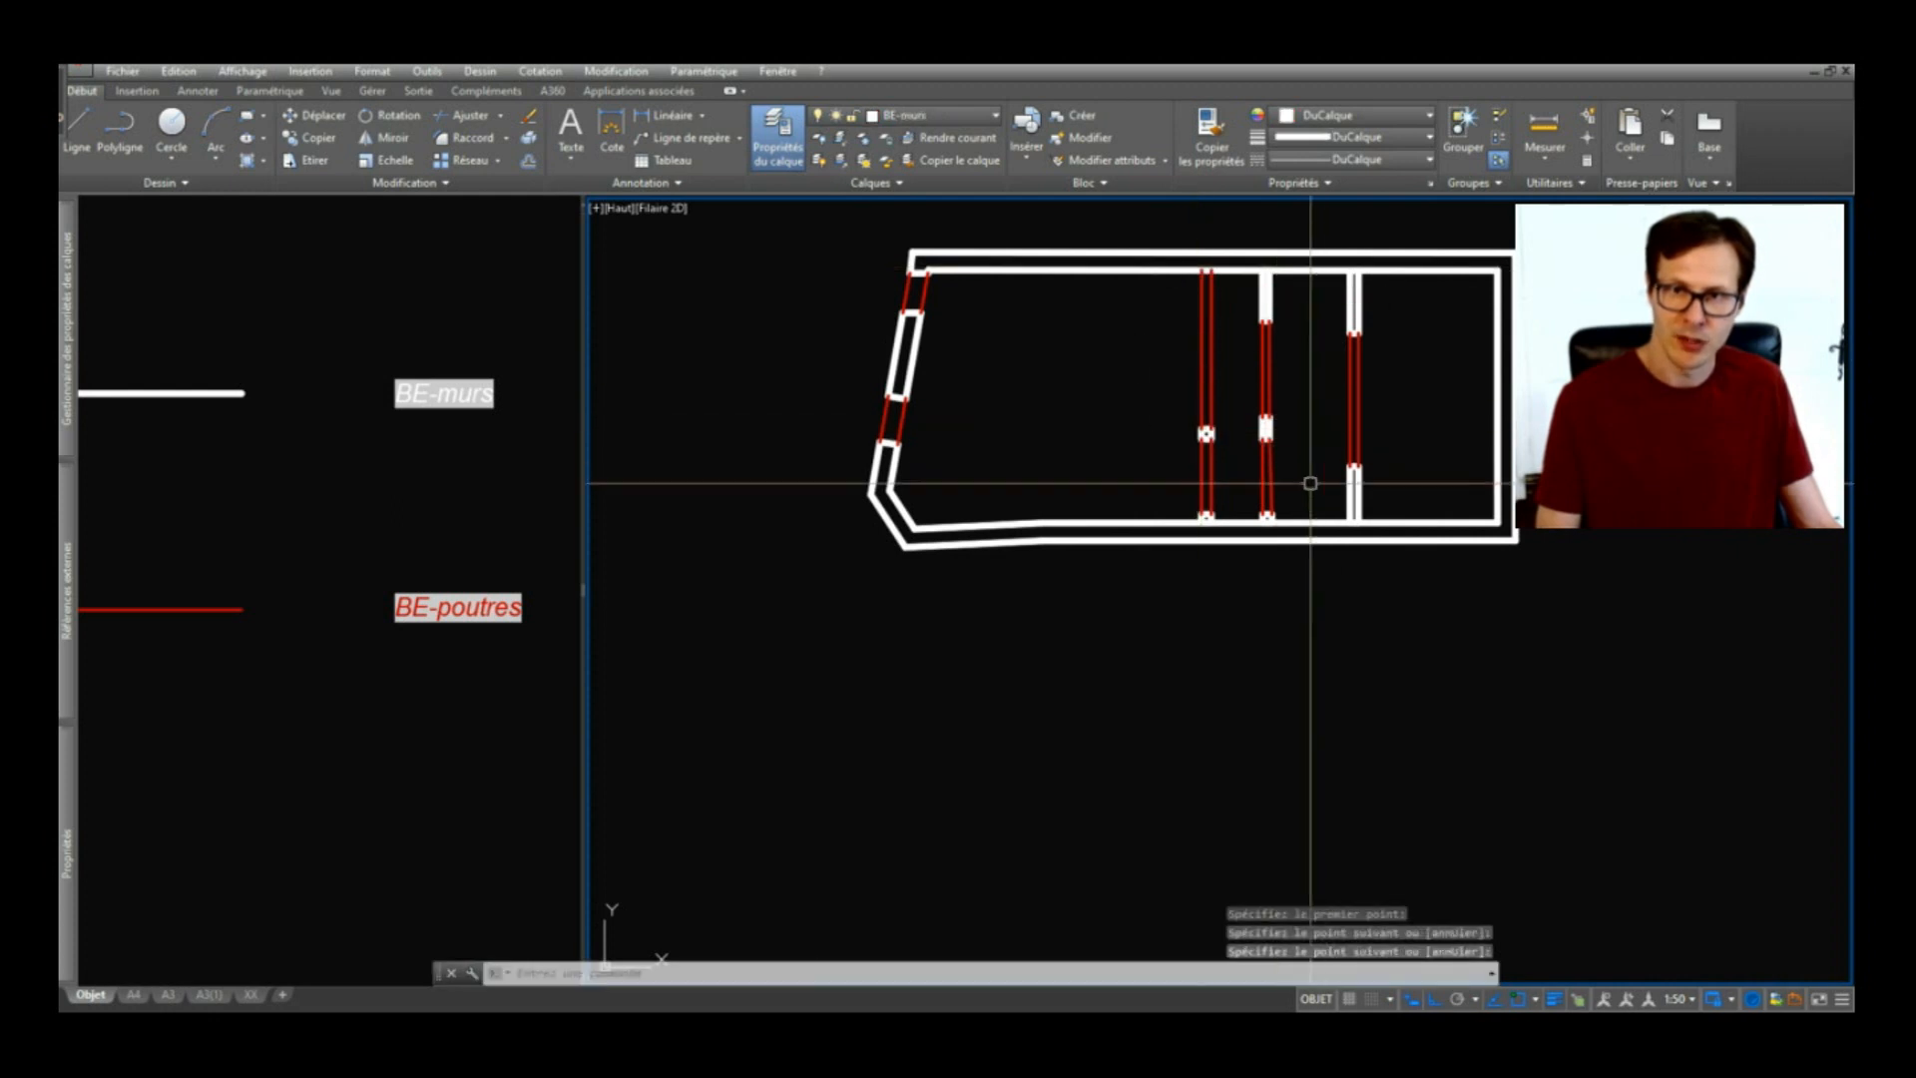
# Step: Delete the two beam lines between the rectangular post and the small post below it
pyautogui.scroll(5, 1305, 483)
pyautogui.click(1265, 457)
pyautogui.click(1272, 499)
pyautogui.press('Delete')
# Step: Draw two vertical, parallel beam lines from the rectangular post's lower corners down to the small post's top edge
pyautogui.press('Return')
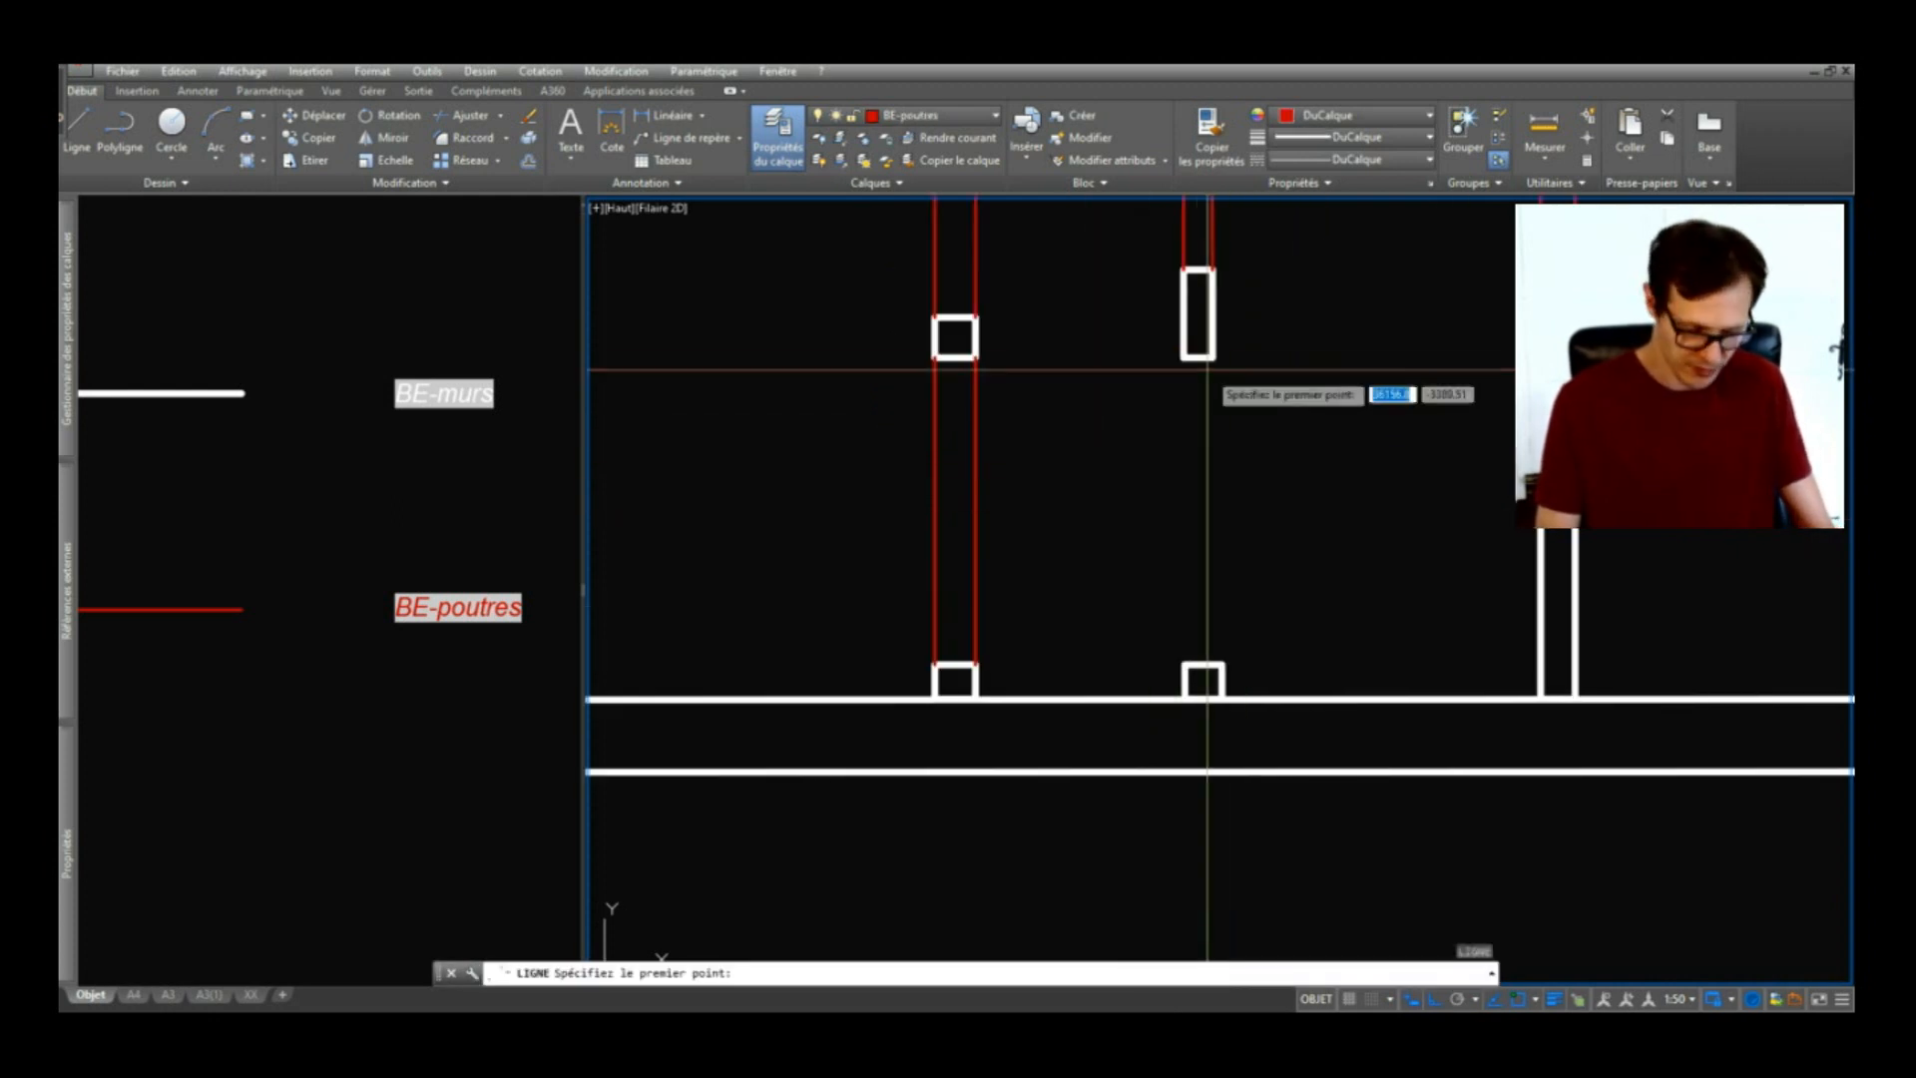
pyautogui.click(1211, 357)
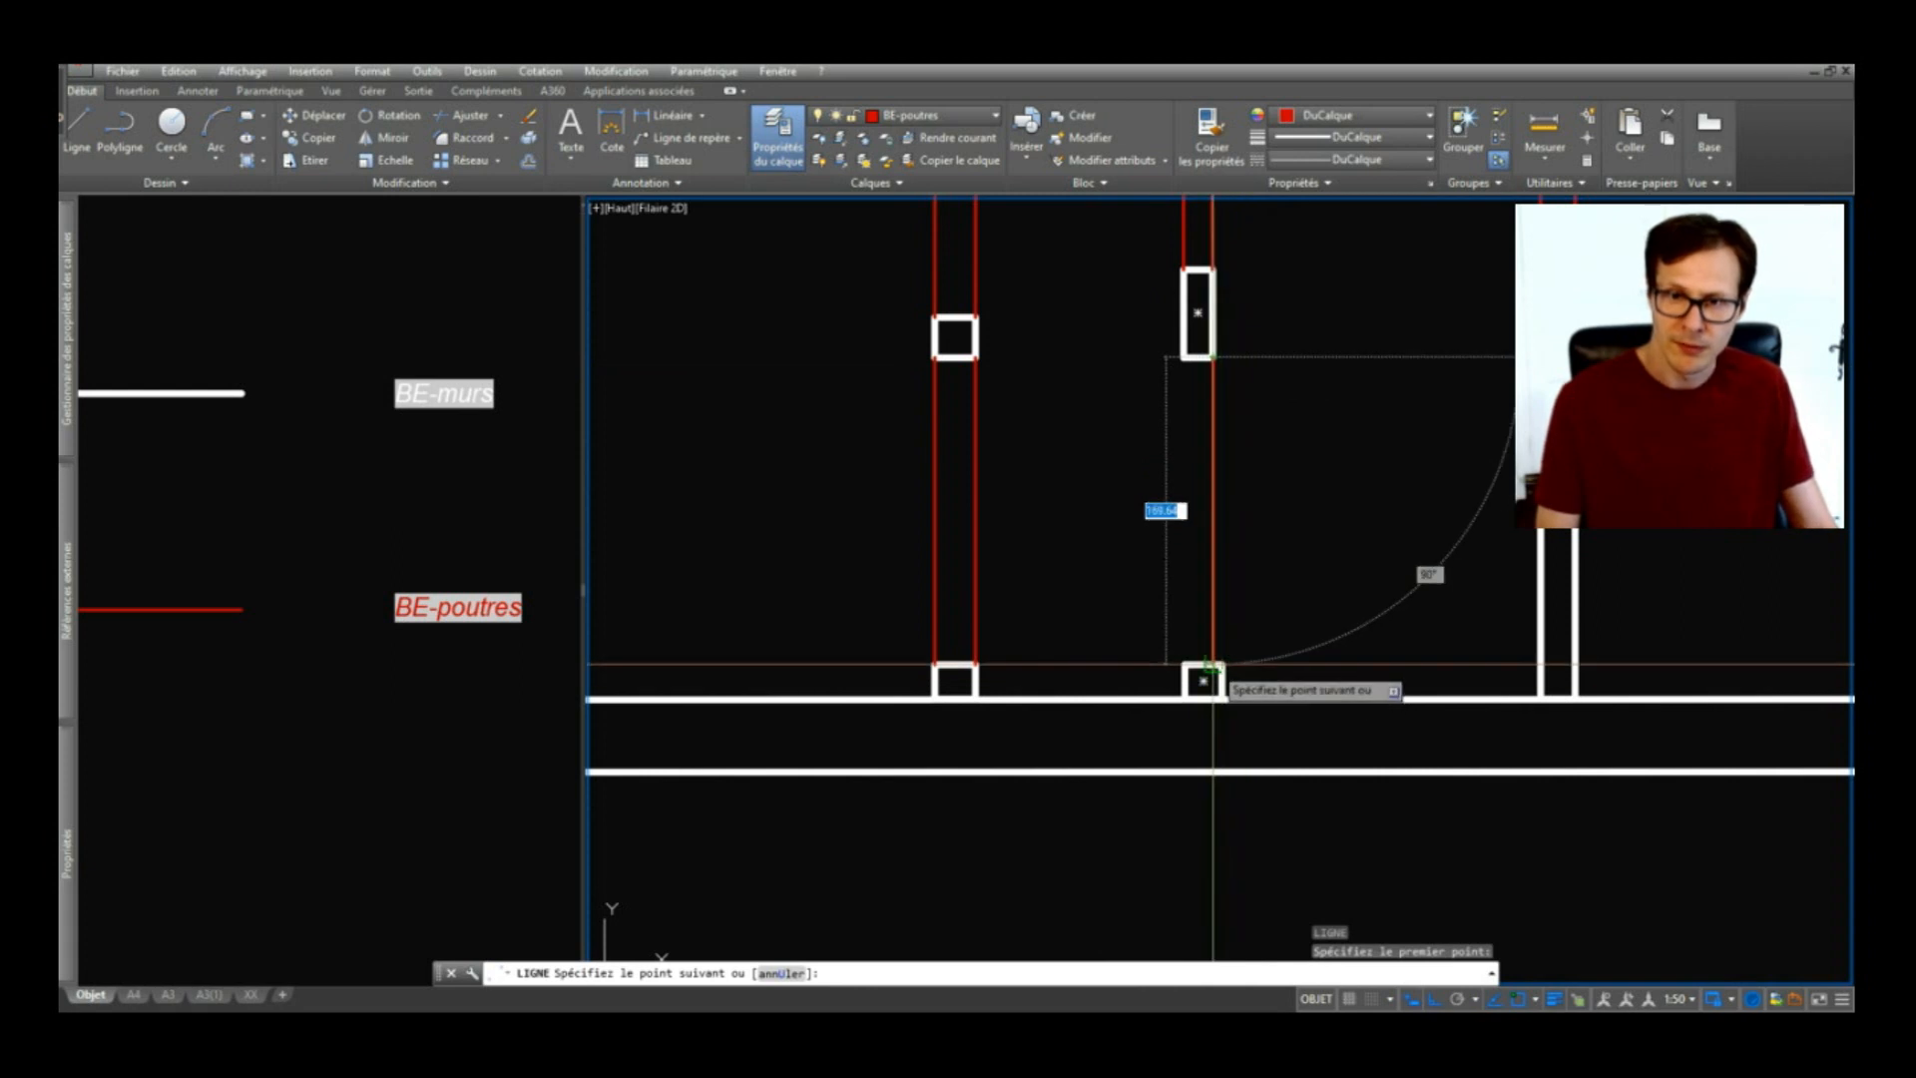
pyautogui.click(1212, 664)
pyautogui.press('Return')
pyautogui.press('Return')
pyautogui.click(1185, 356)
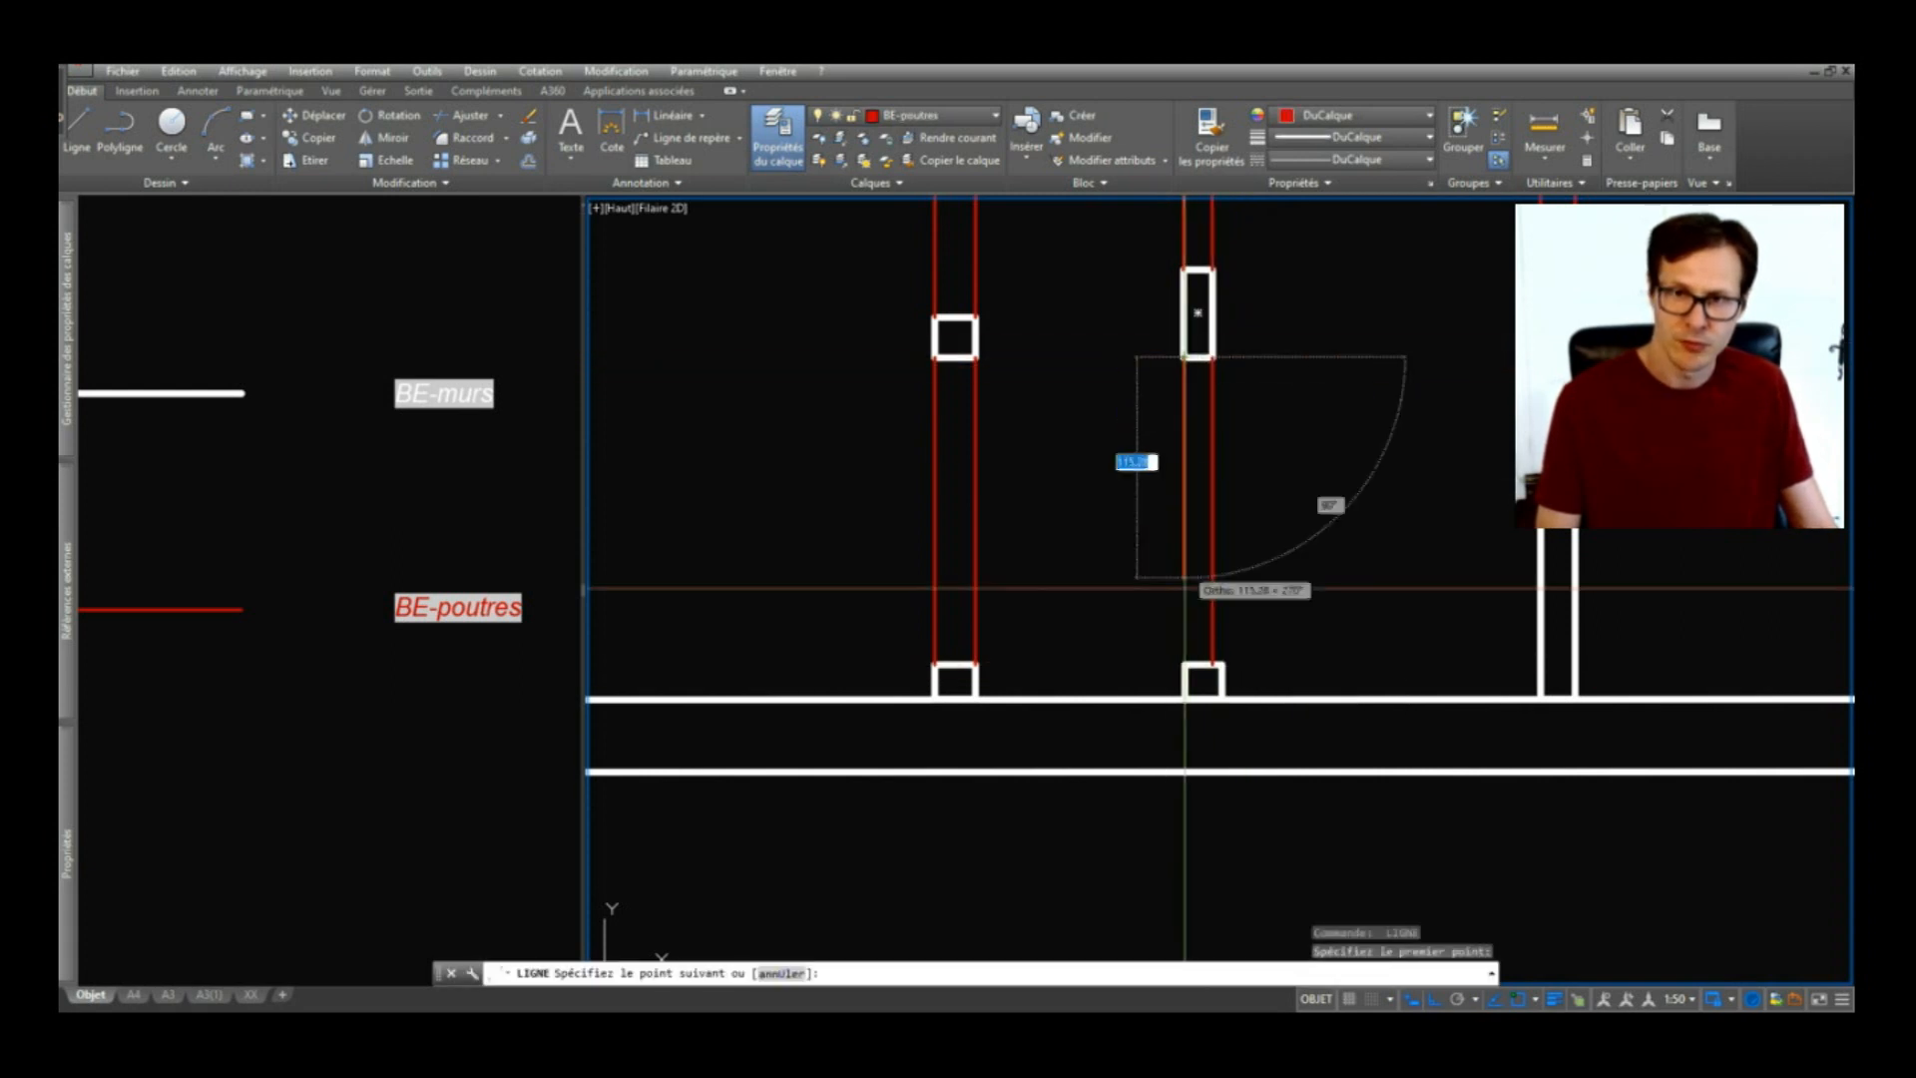
pyautogui.click(1185, 663)
pyautogui.press('Return')
pyautogui.press('Escape')
# Step: Restore the layers hidden by the BE-murs and BE-poutres isolation
pyautogui.scroll(-3, 1210, 657)
pyautogui.scroll(2, 1226, 539)
pyautogui.scroll(-1, 1237, 540)
pyautogui.moveTo(1045, 593); pyautogui.dragTo(1176, 615, button='middle')
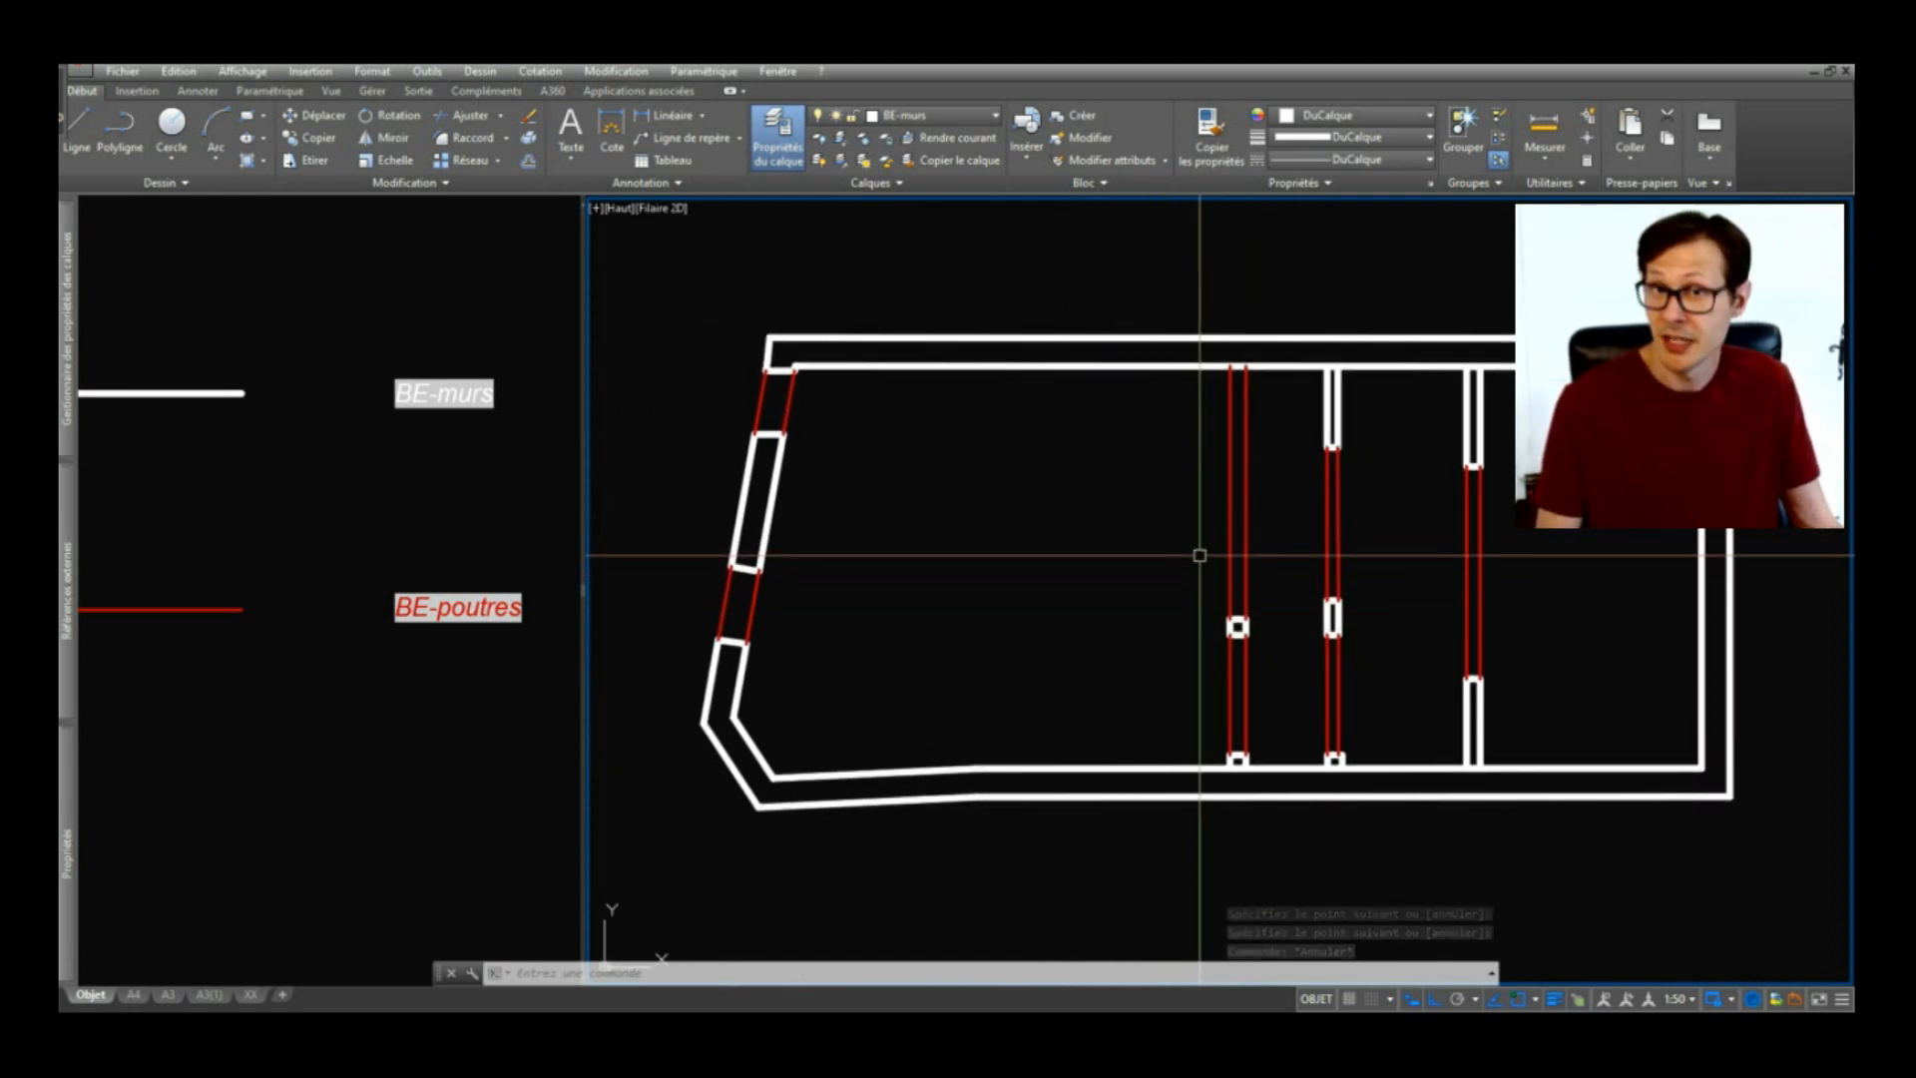
pyautogui.press('F4')
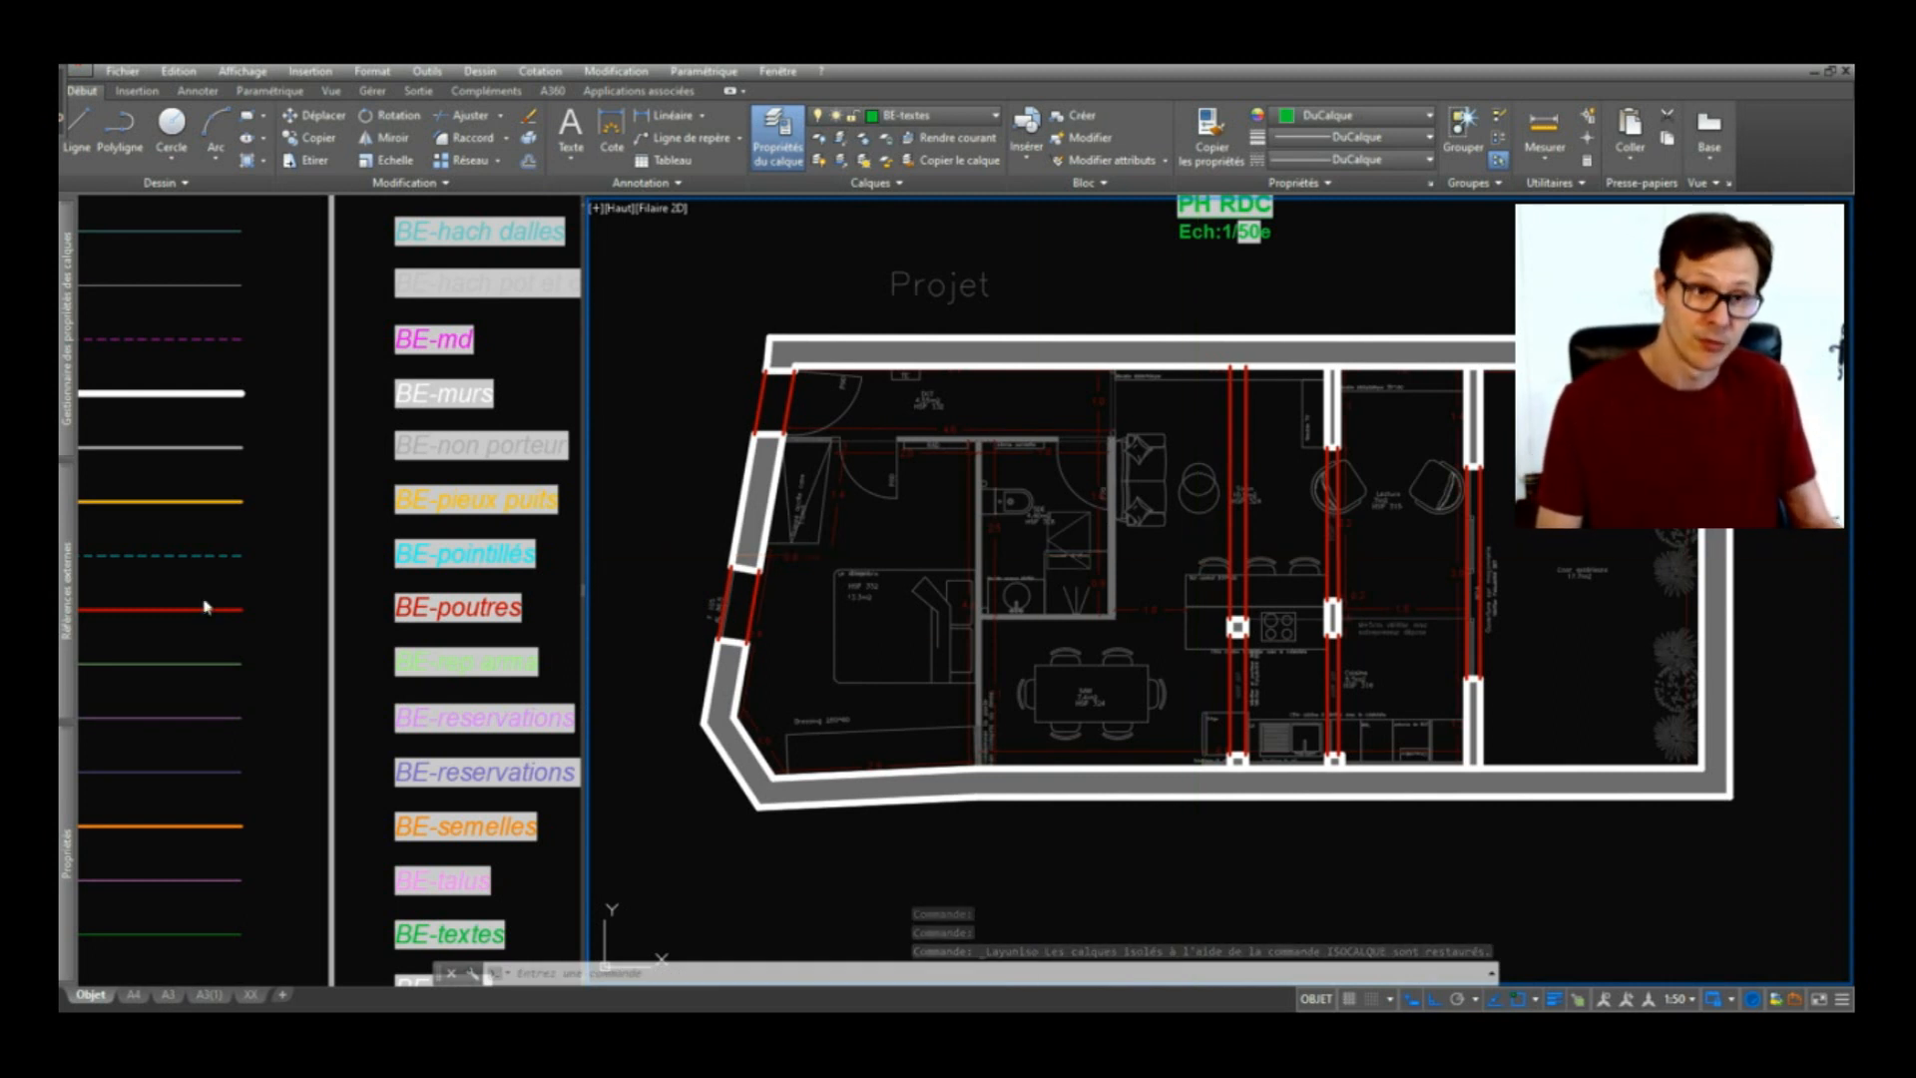
# Step: Unload the architect's DWG external reference without detaching it from the drawing
pyautogui.moveTo(62, 534)
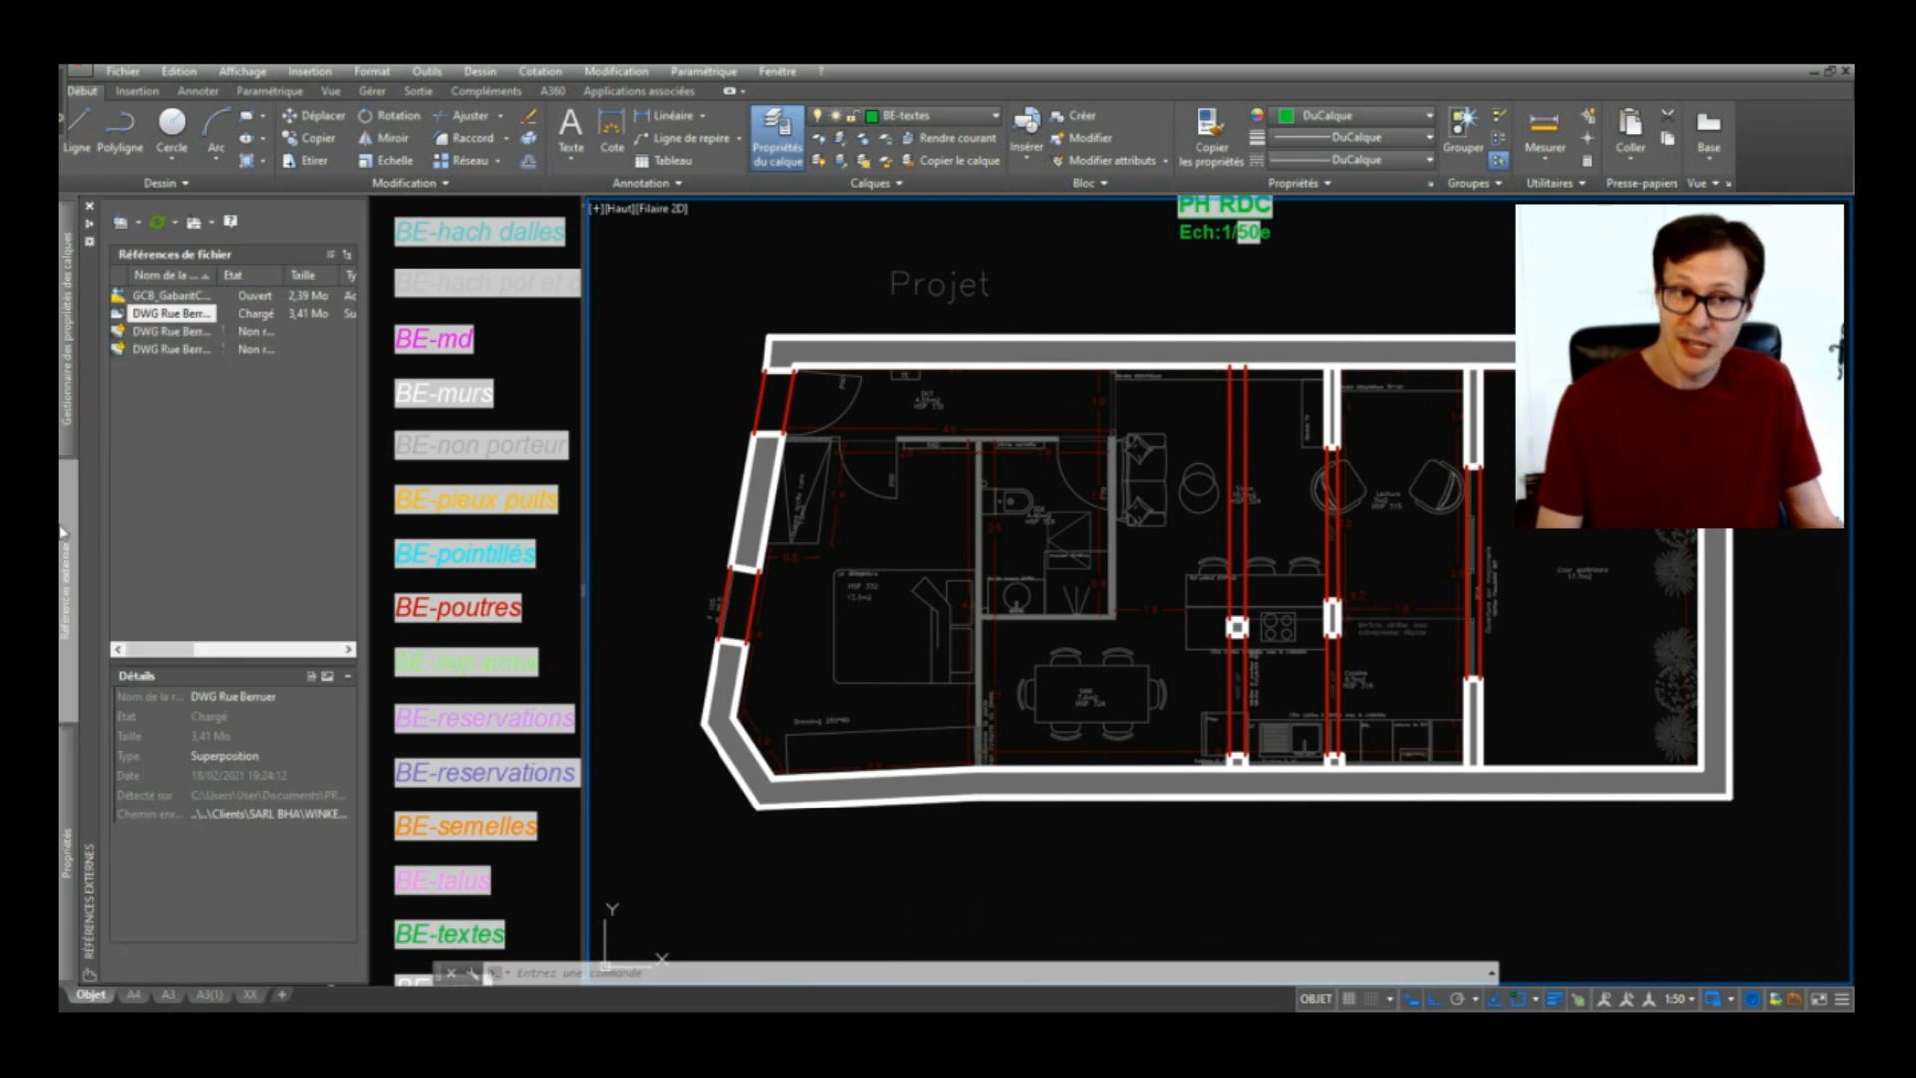
pyautogui.click(181, 316)
pyautogui.rightClick(182, 324)
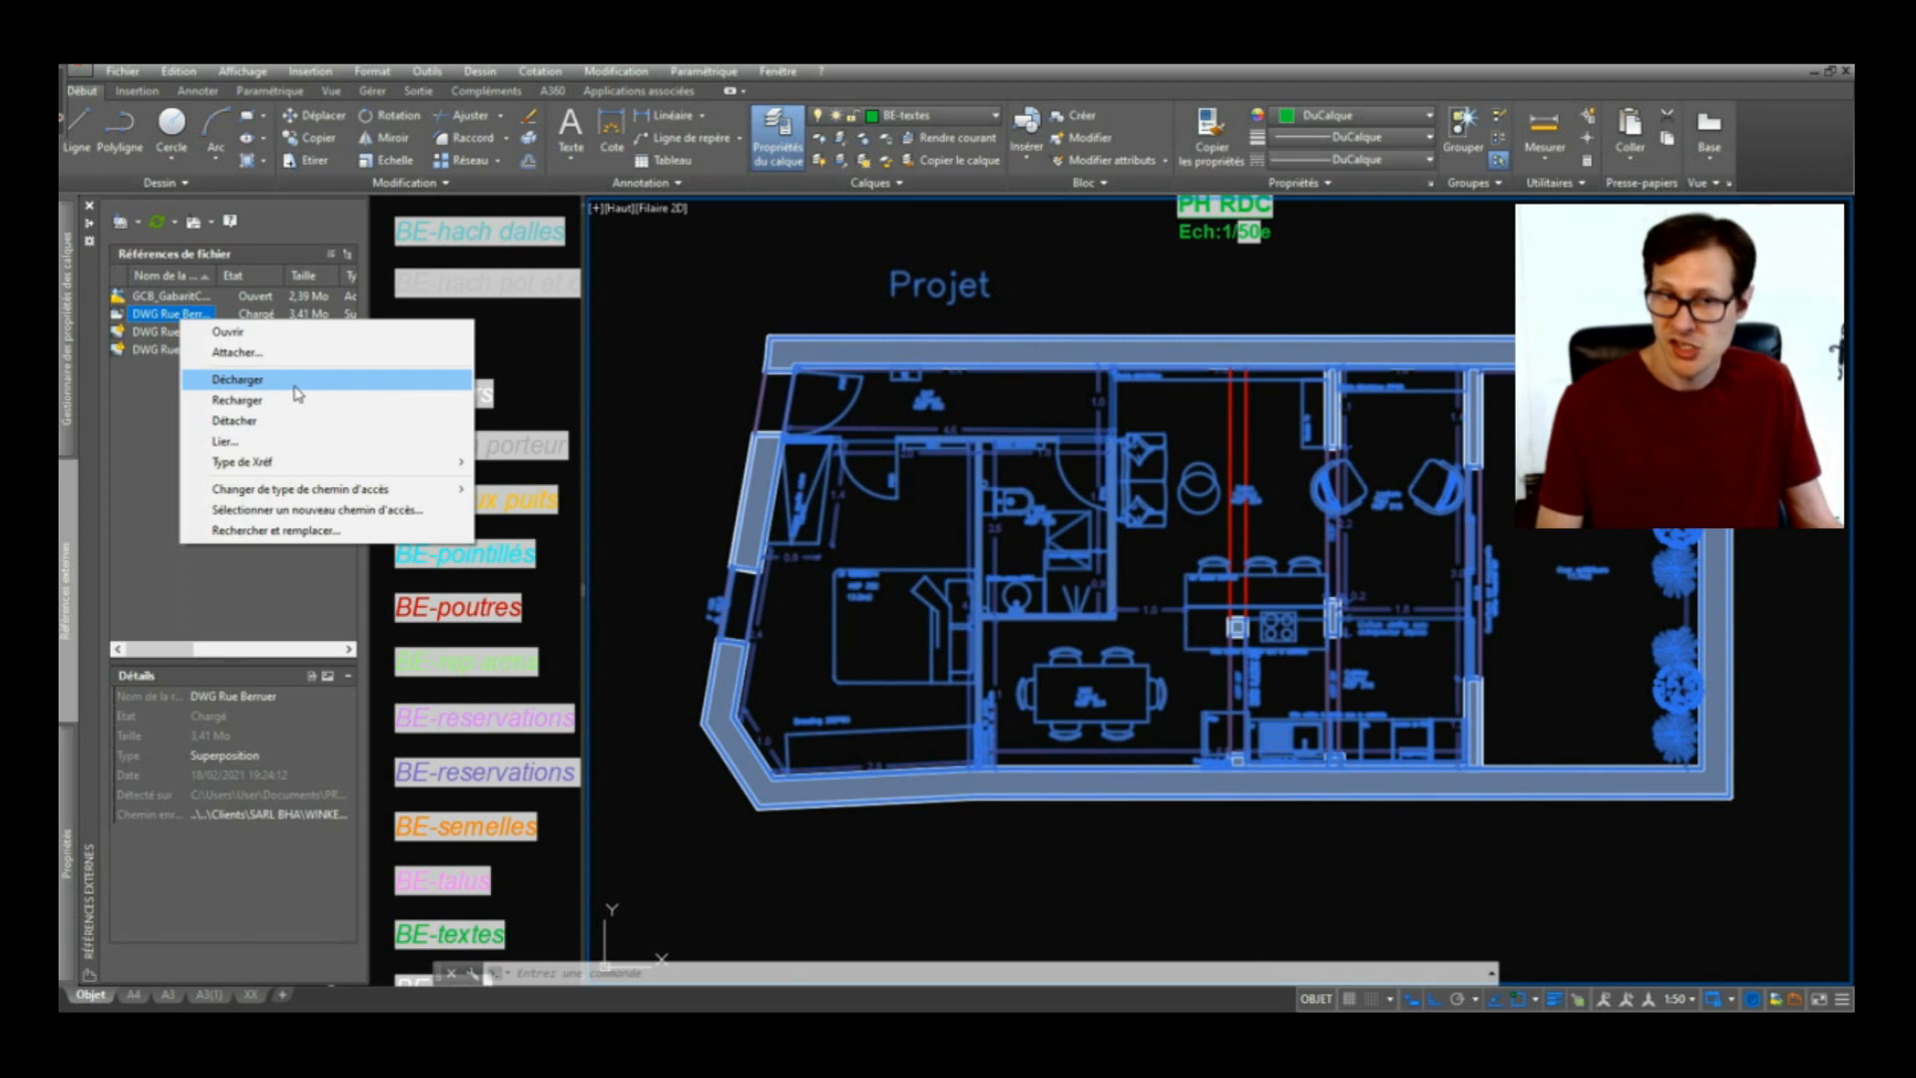
pyautogui.click(240, 381)
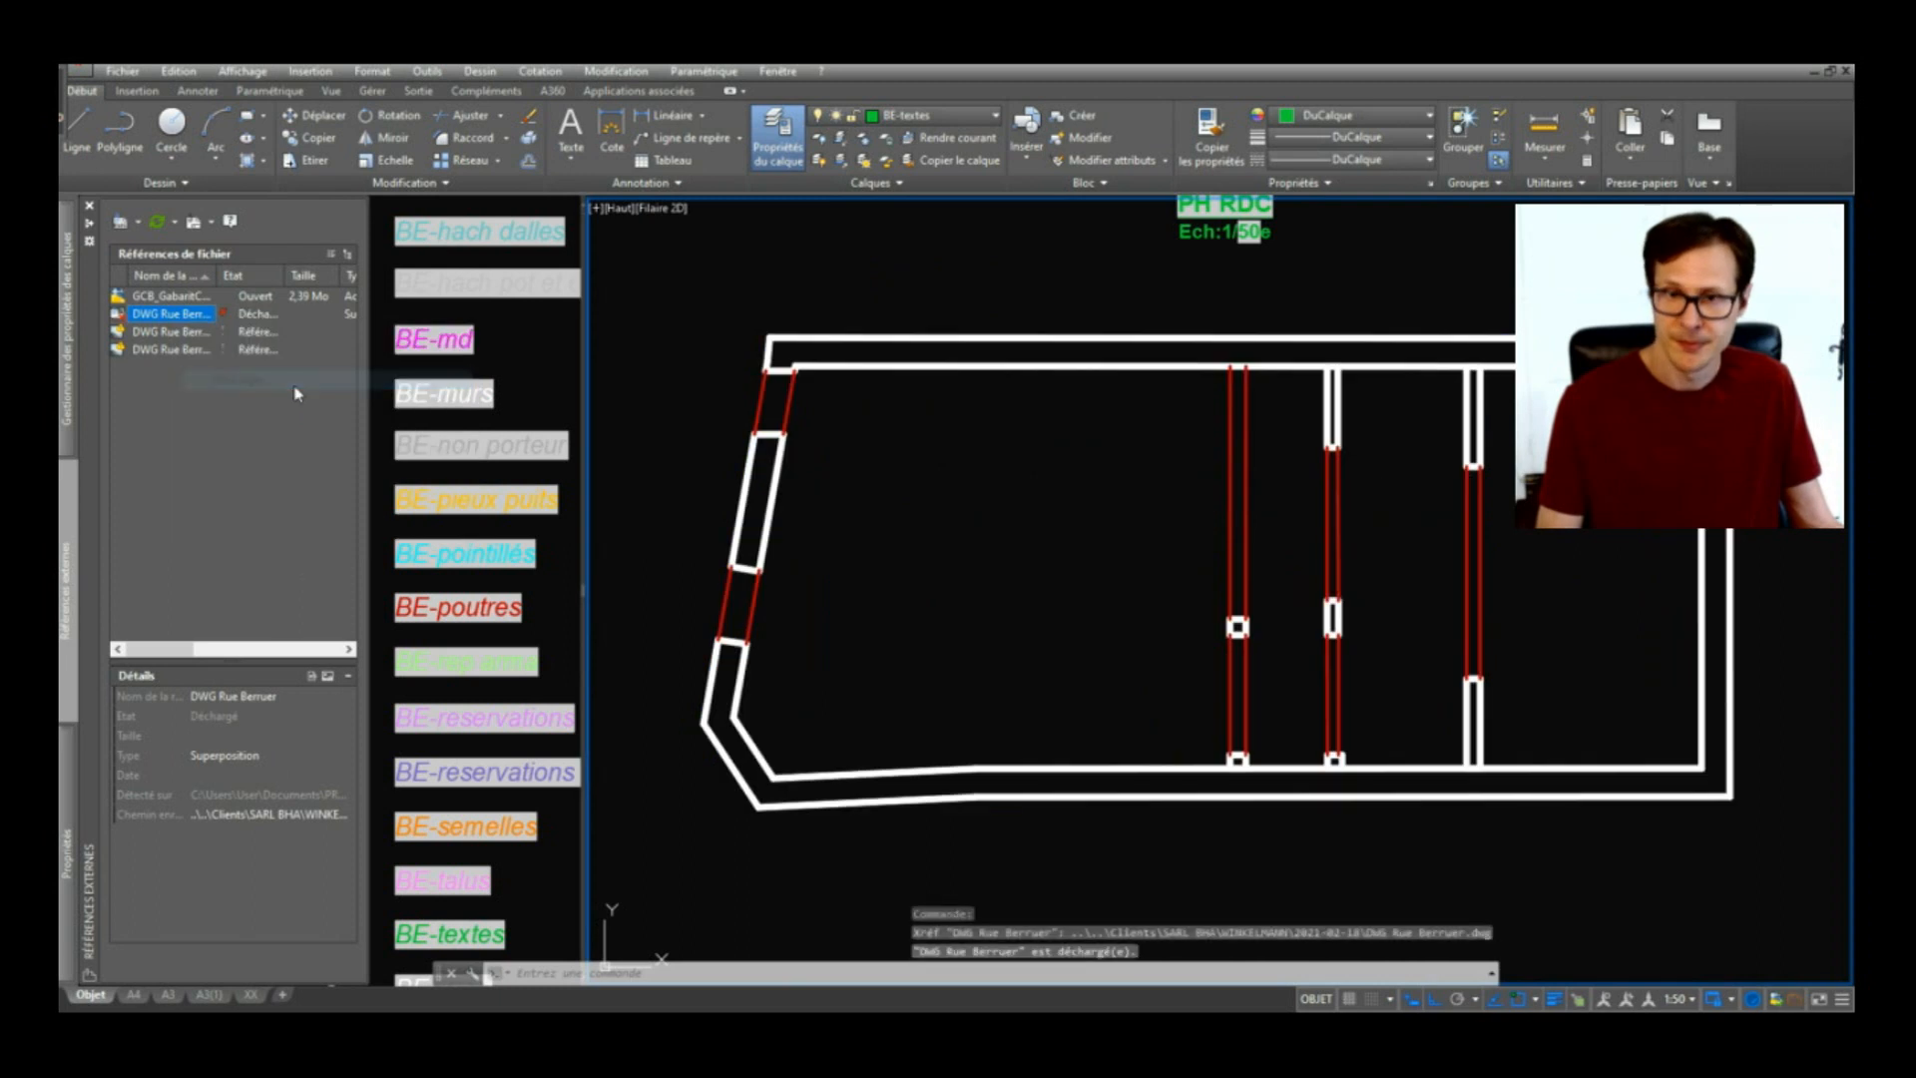
pyautogui.rightClick(179, 323)
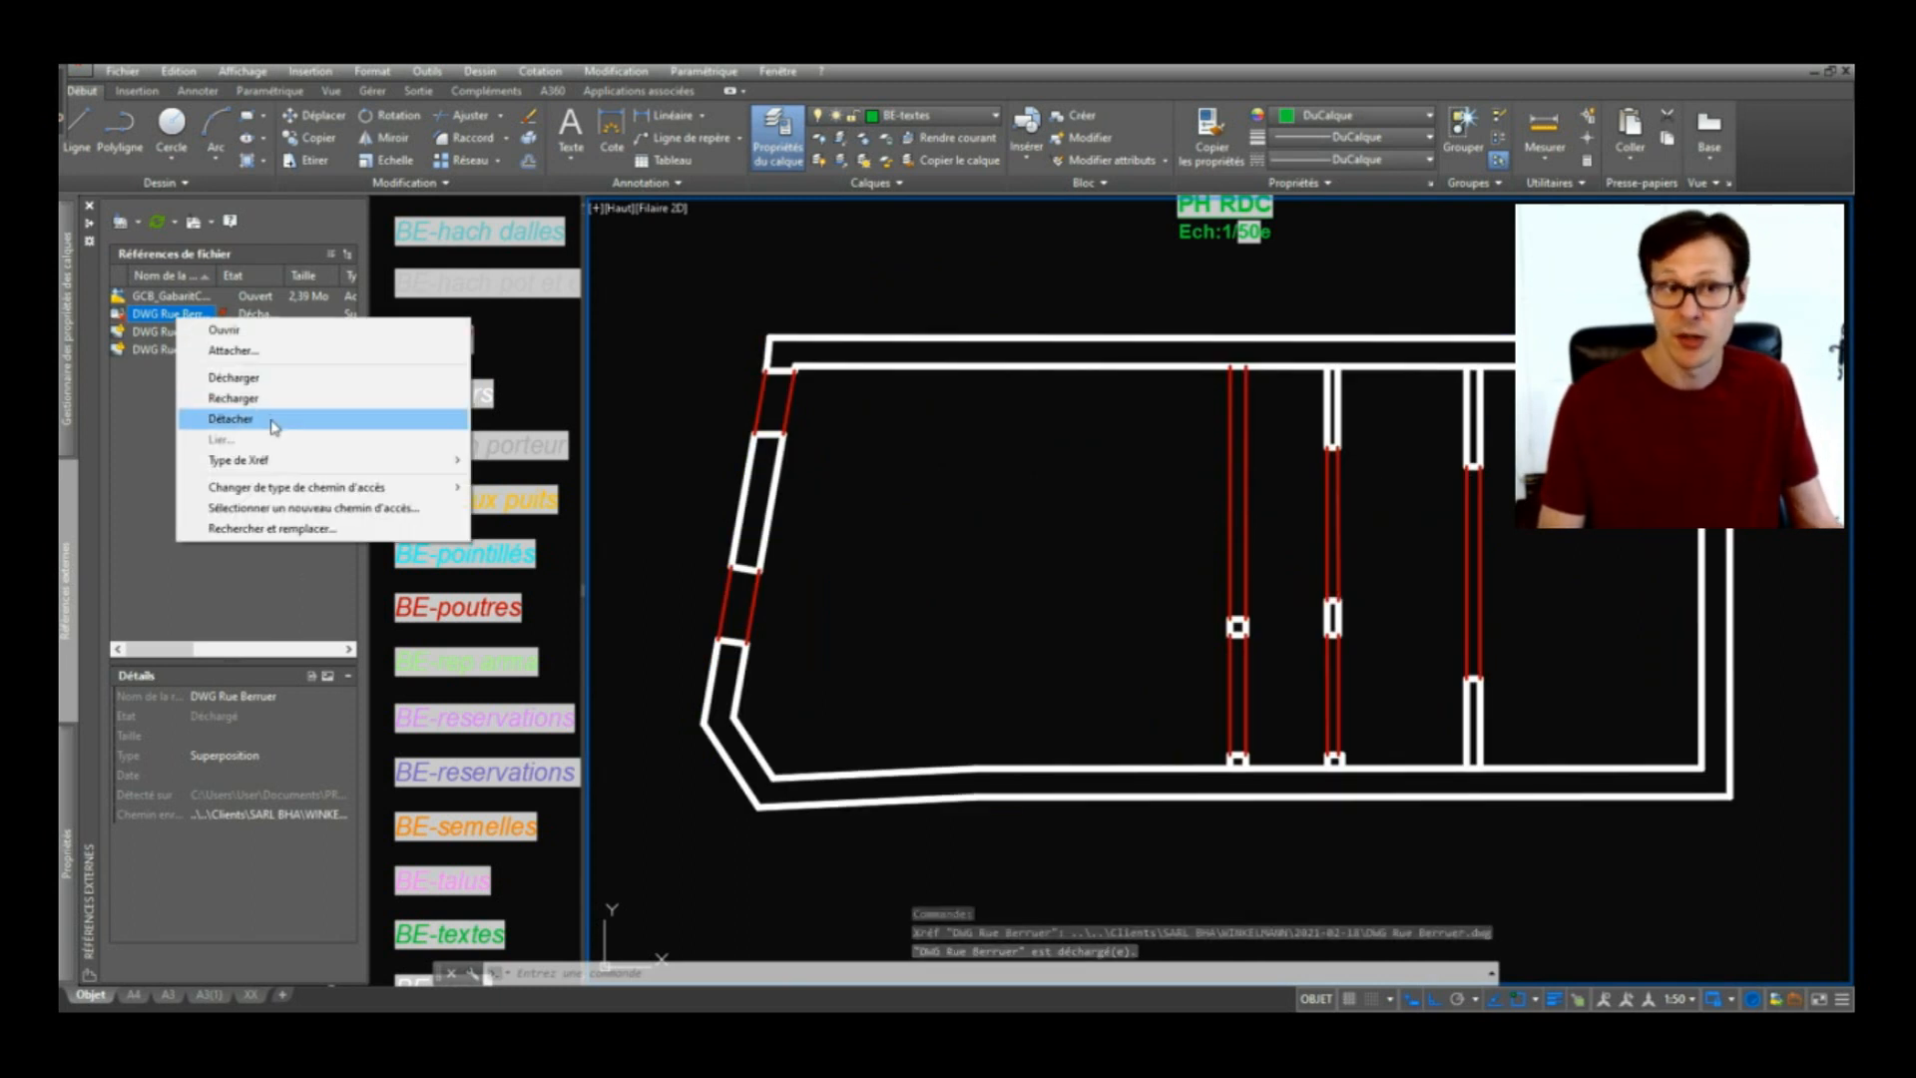
pyautogui.click(190, 377)
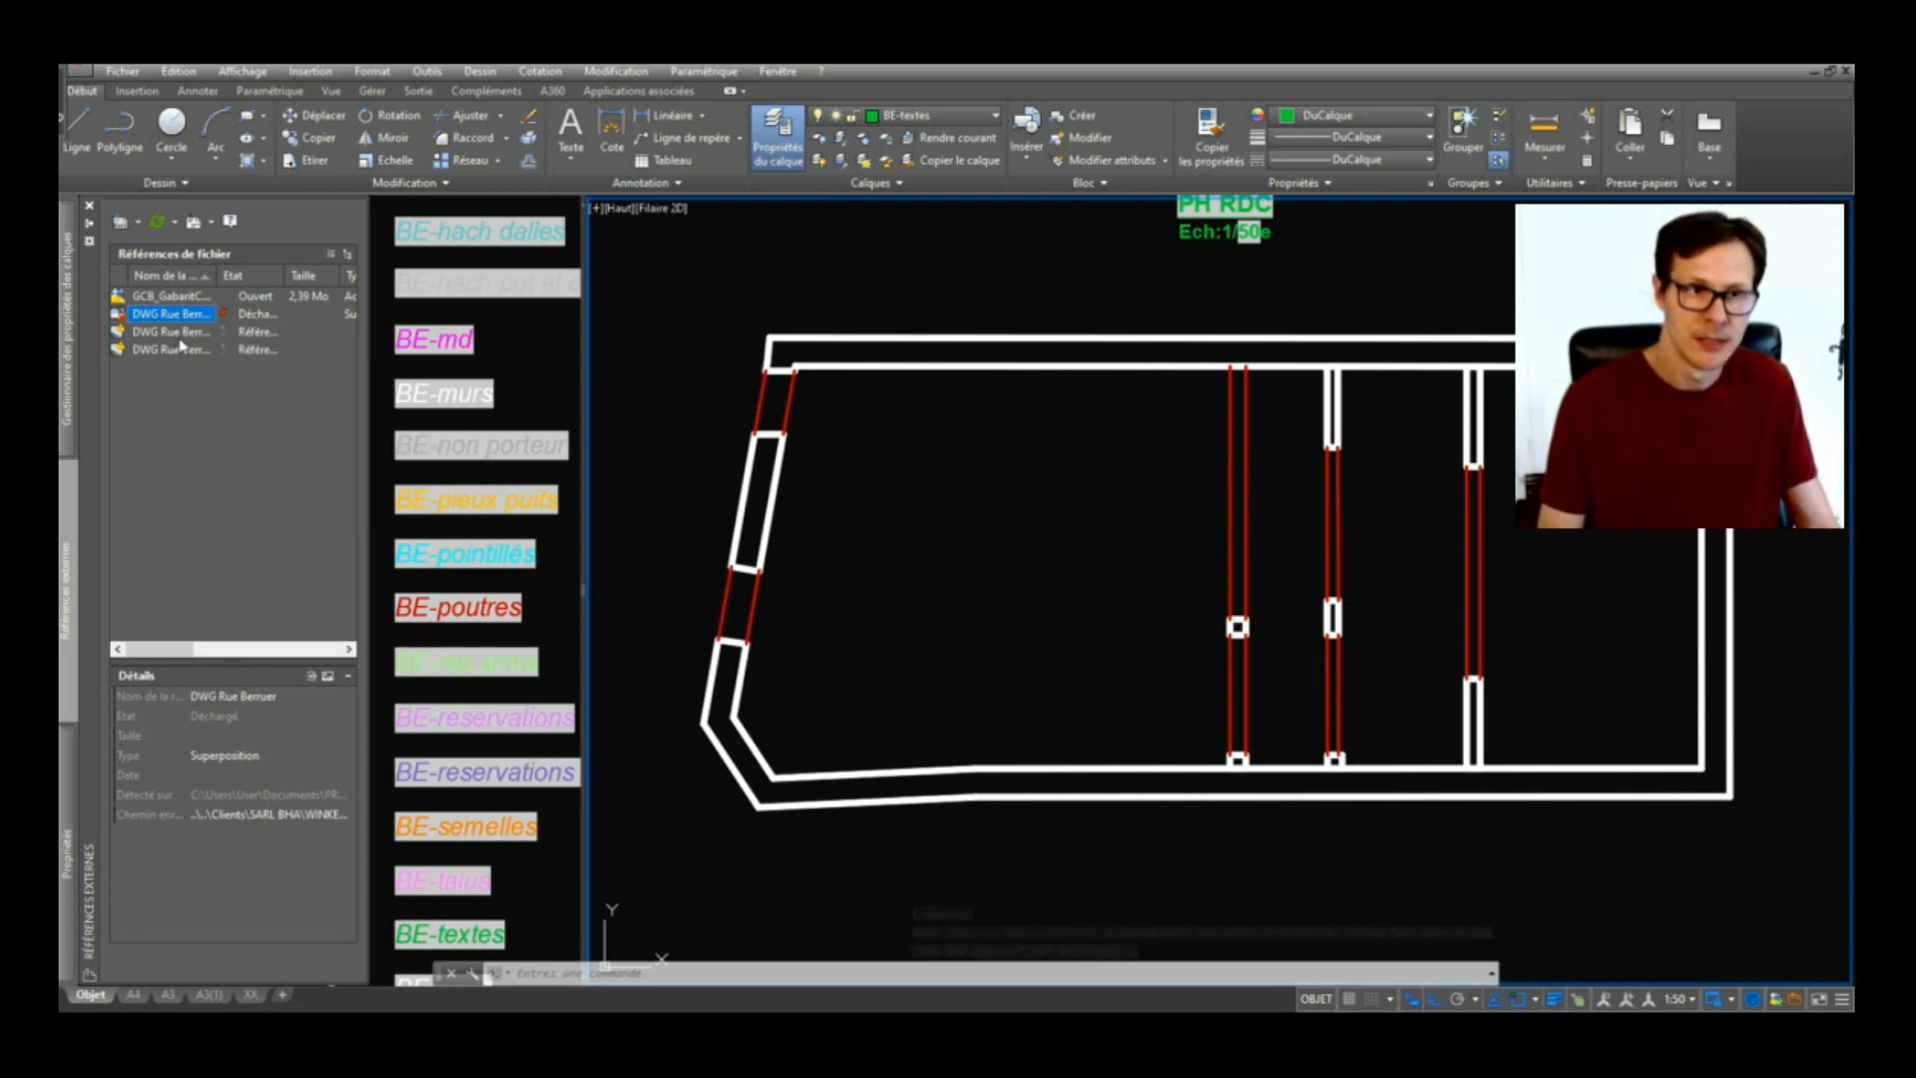
pyautogui.press('Escape')
pyautogui.doubleClick(1150, 573)
pyautogui.press('Escape')
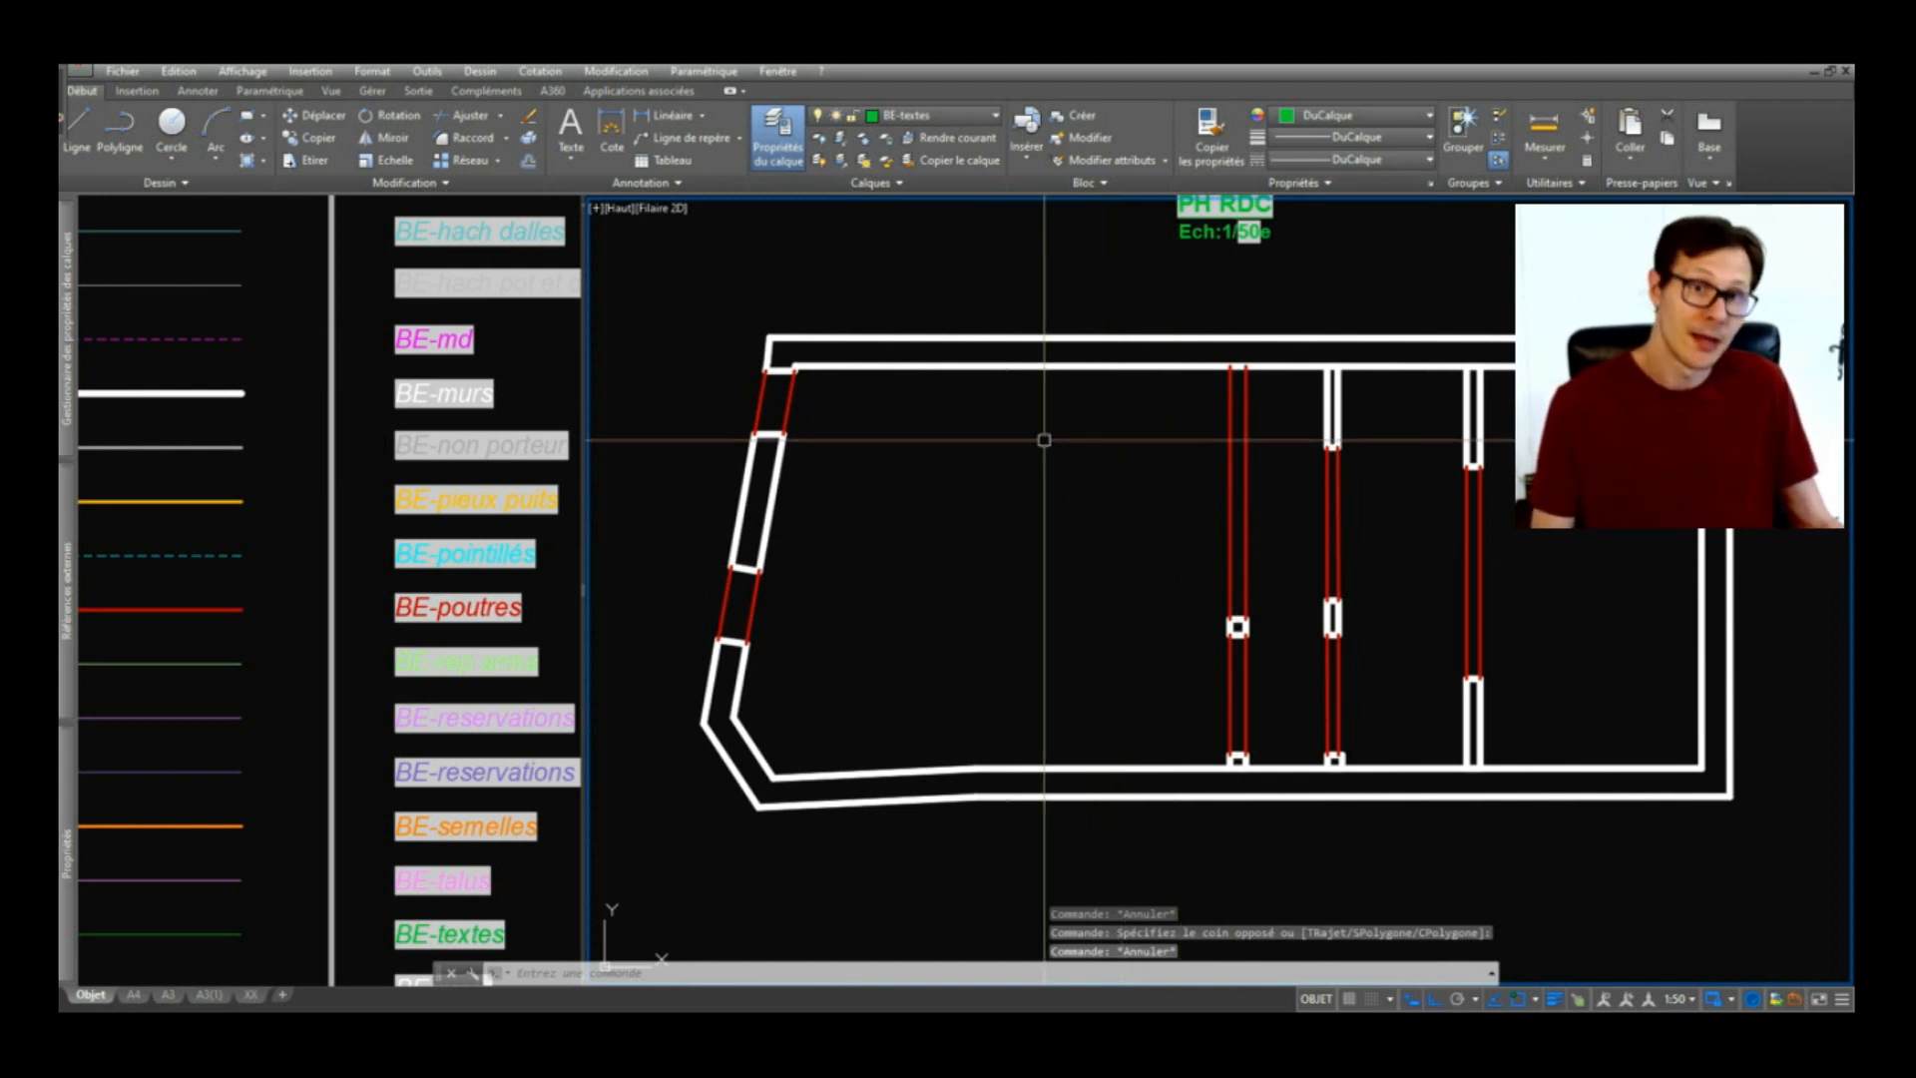
# Step: Copy the circular slab-level marker from the template's scale tools table, using its centre as the base point
pyautogui.click(415, 577)
pyautogui.scroll(-5, 416, 578)
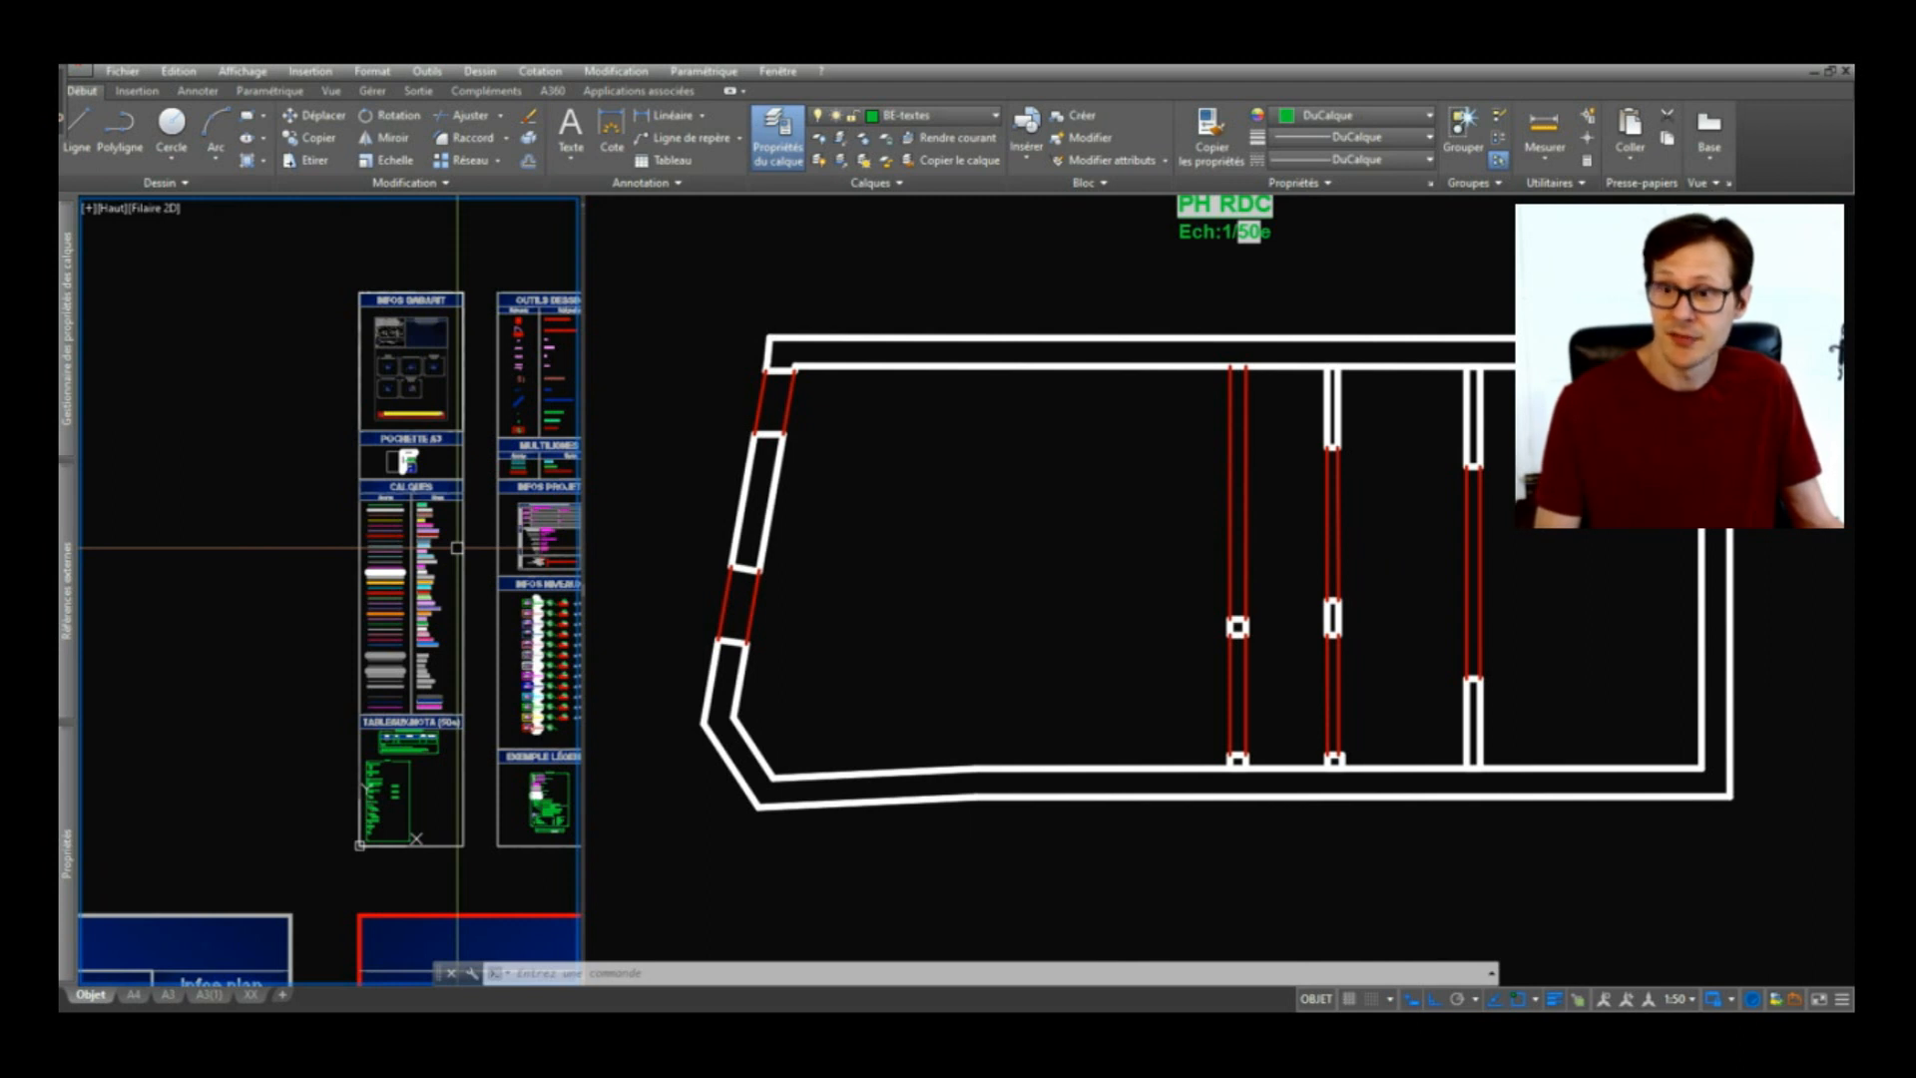
pyautogui.moveTo(457, 548); pyautogui.dragTo(299, 565, button='middle')
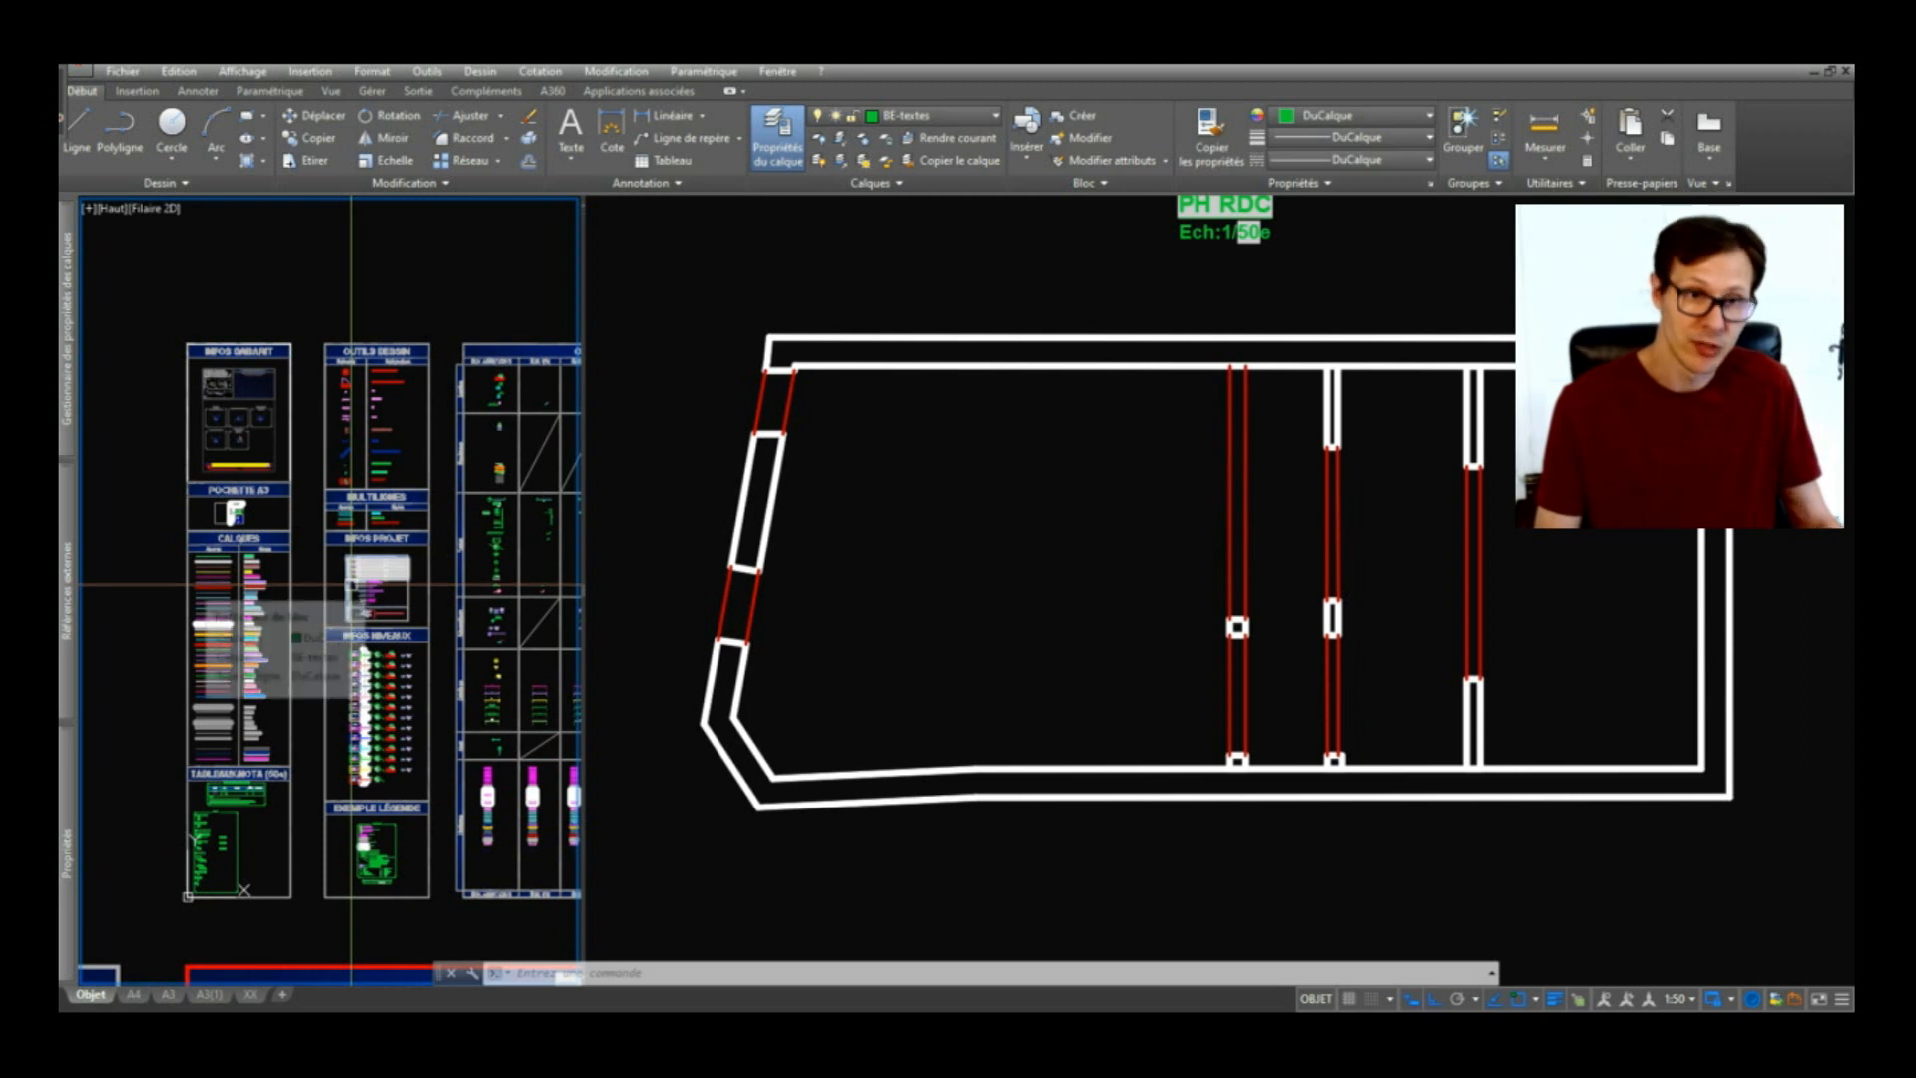
pyautogui.scroll(3, 529, 525)
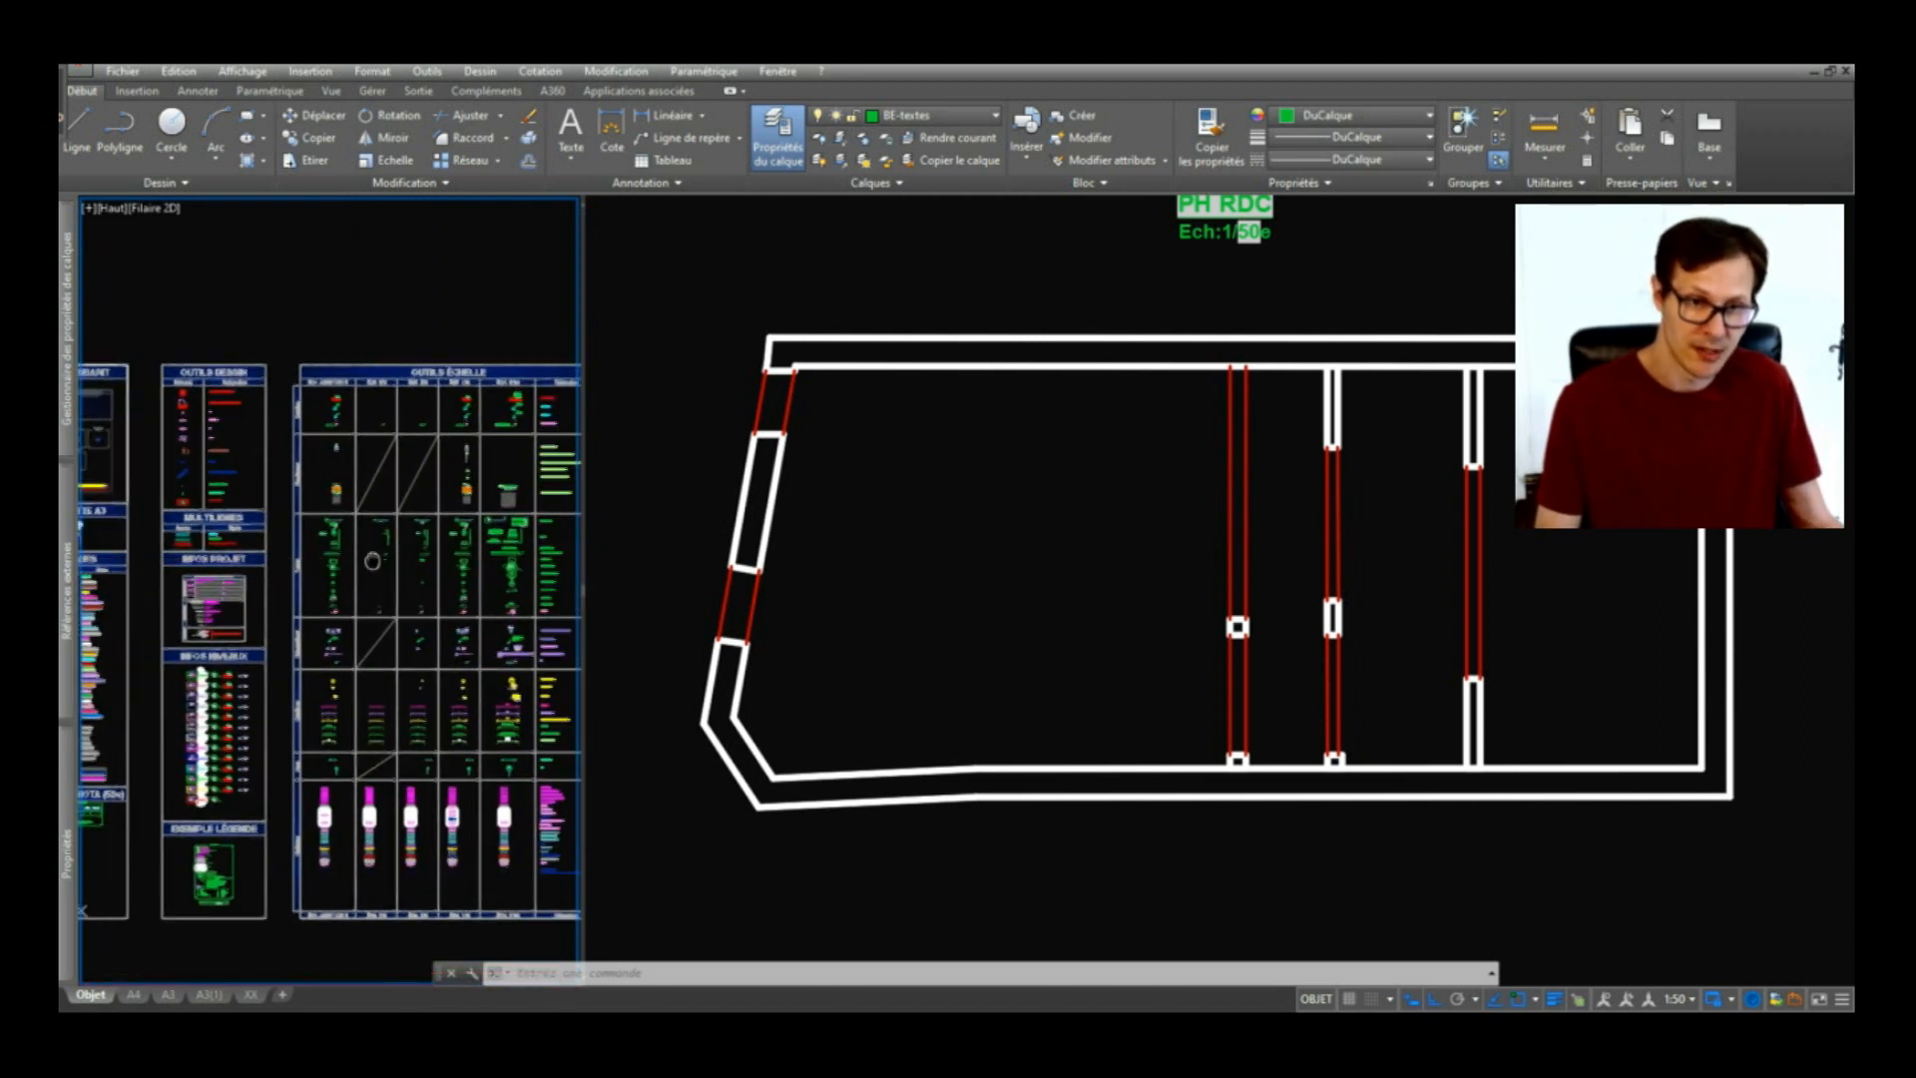
pyautogui.scroll(5, 474, 373)
pyautogui.scroll(-6, 444, 543)
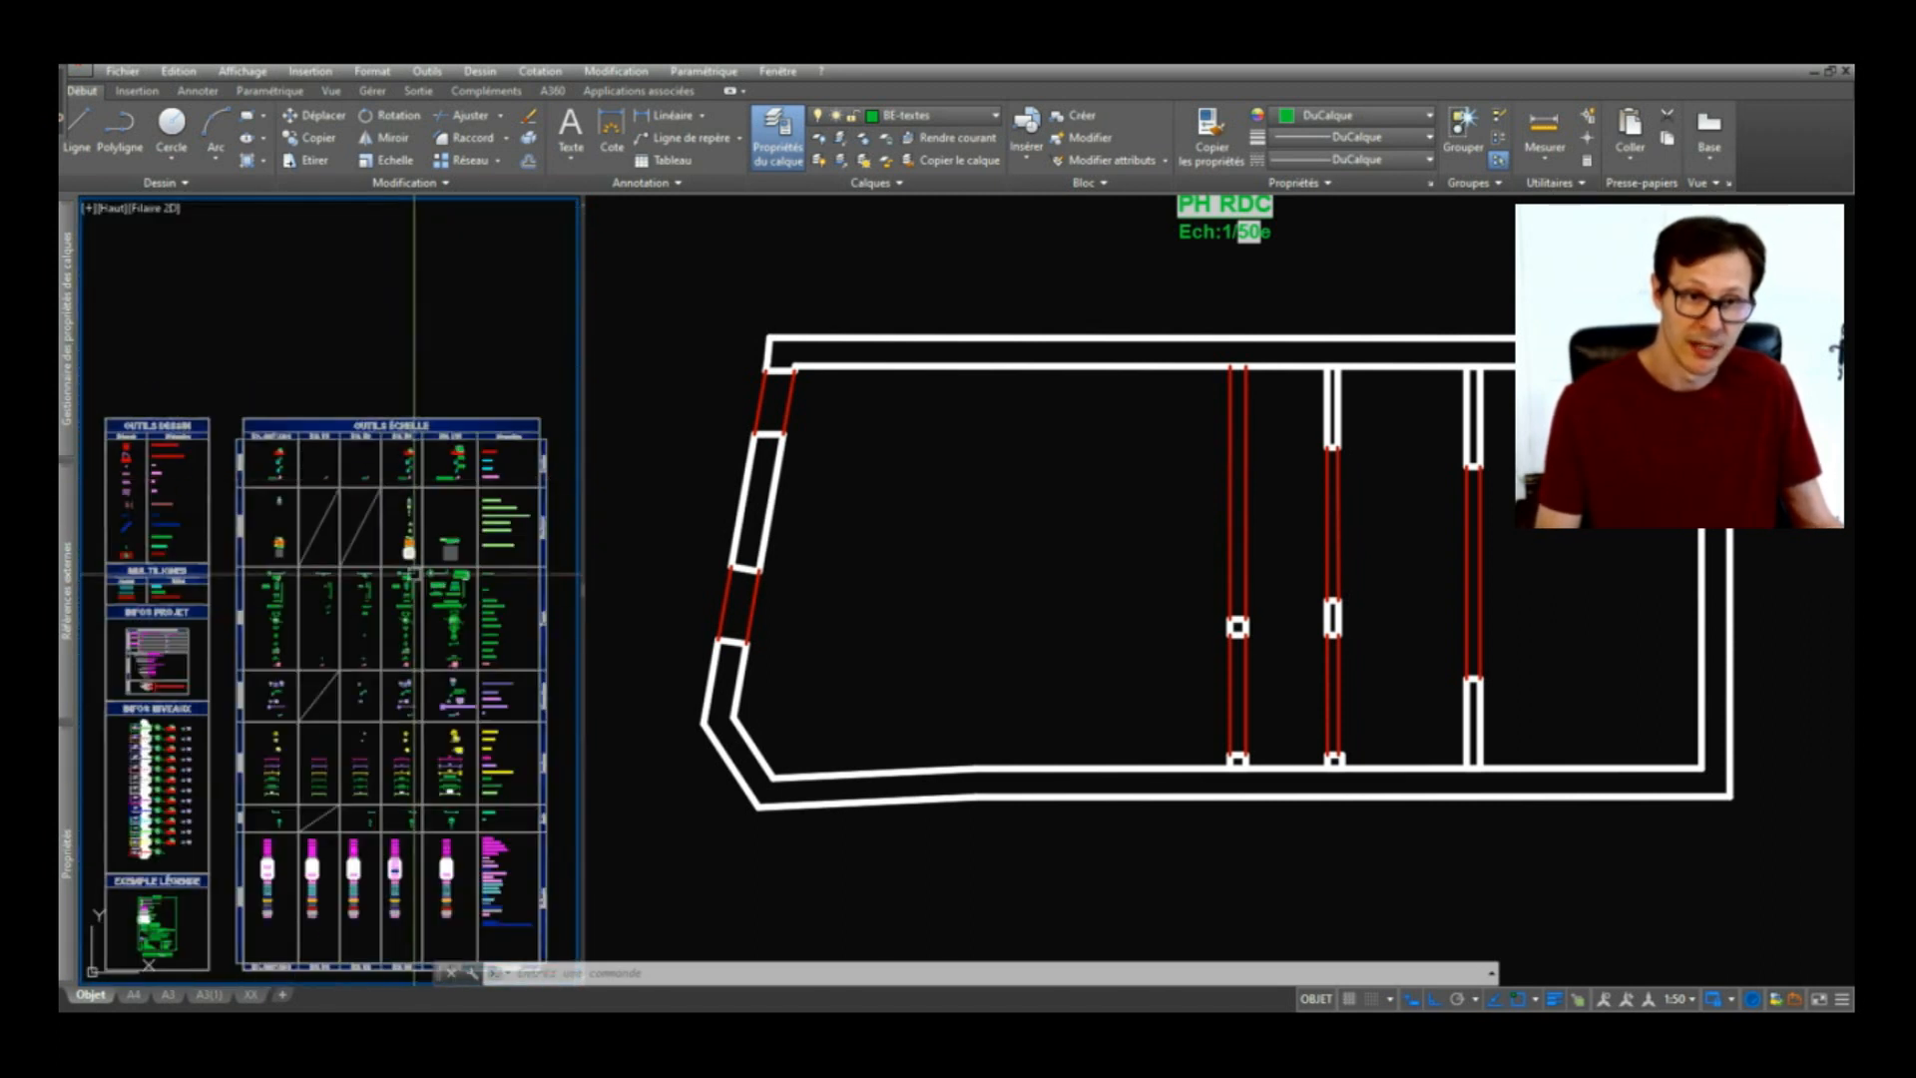
pyautogui.scroll(5, 425, 648)
pyautogui.moveTo(322, 557); pyautogui.dragTo(428, 647, button='middle')
pyautogui.scroll(4, 419, 659)
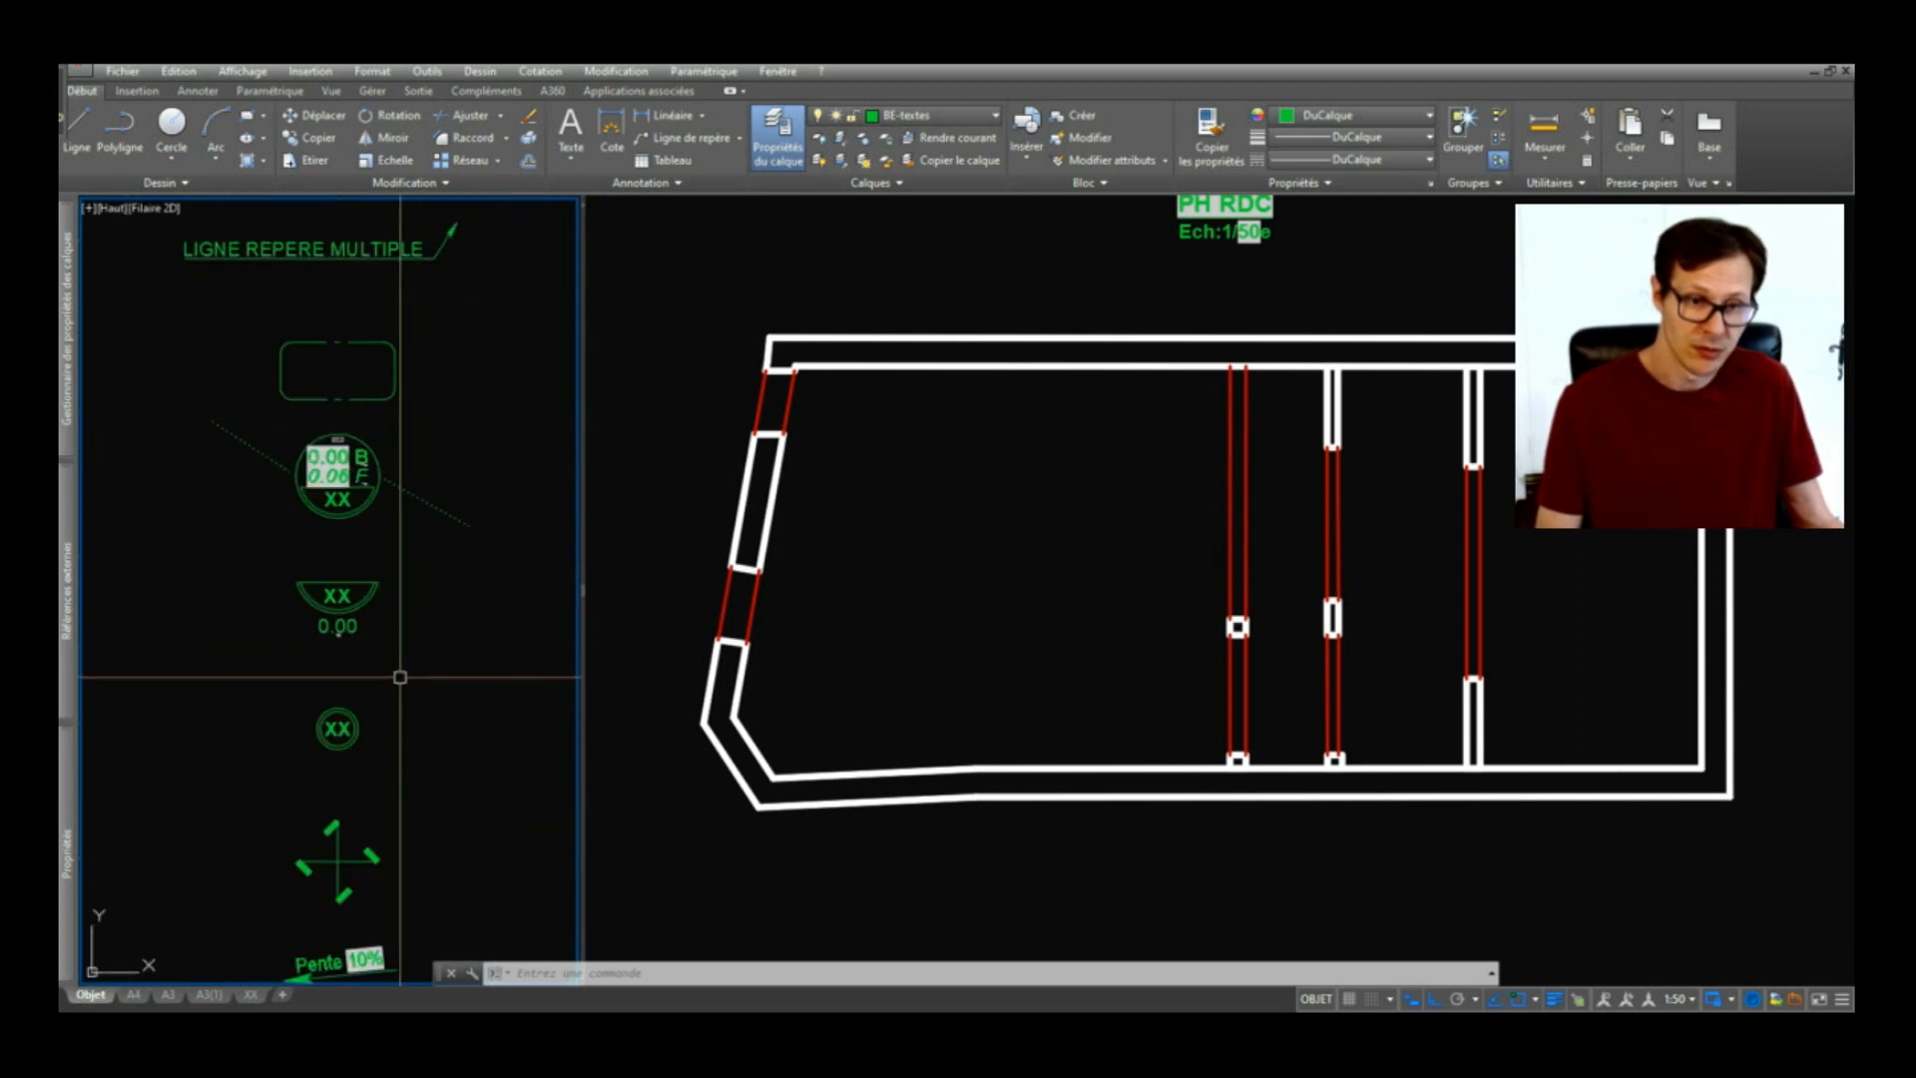
pyautogui.scroll(-2, 397, 671)
pyautogui.scroll(3, 360, 560)
pyautogui.click(372, 557)
pyautogui.hotkey('ctrl', 'shift', 'c')
pyautogui.click(372, 559)
# Step: Paste the level marker in the large bay and stretch its diagonal leaders to the slab's opposite inner corners
pyautogui.click(1056, 560)
pyautogui.scroll(3, 1081, 548)
pyautogui.hotkey('ctrl', 'v')
pyautogui.click(1044, 492)
pyautogui.click(994, 551)
pyautogui.scroll(-2, 989, 552)
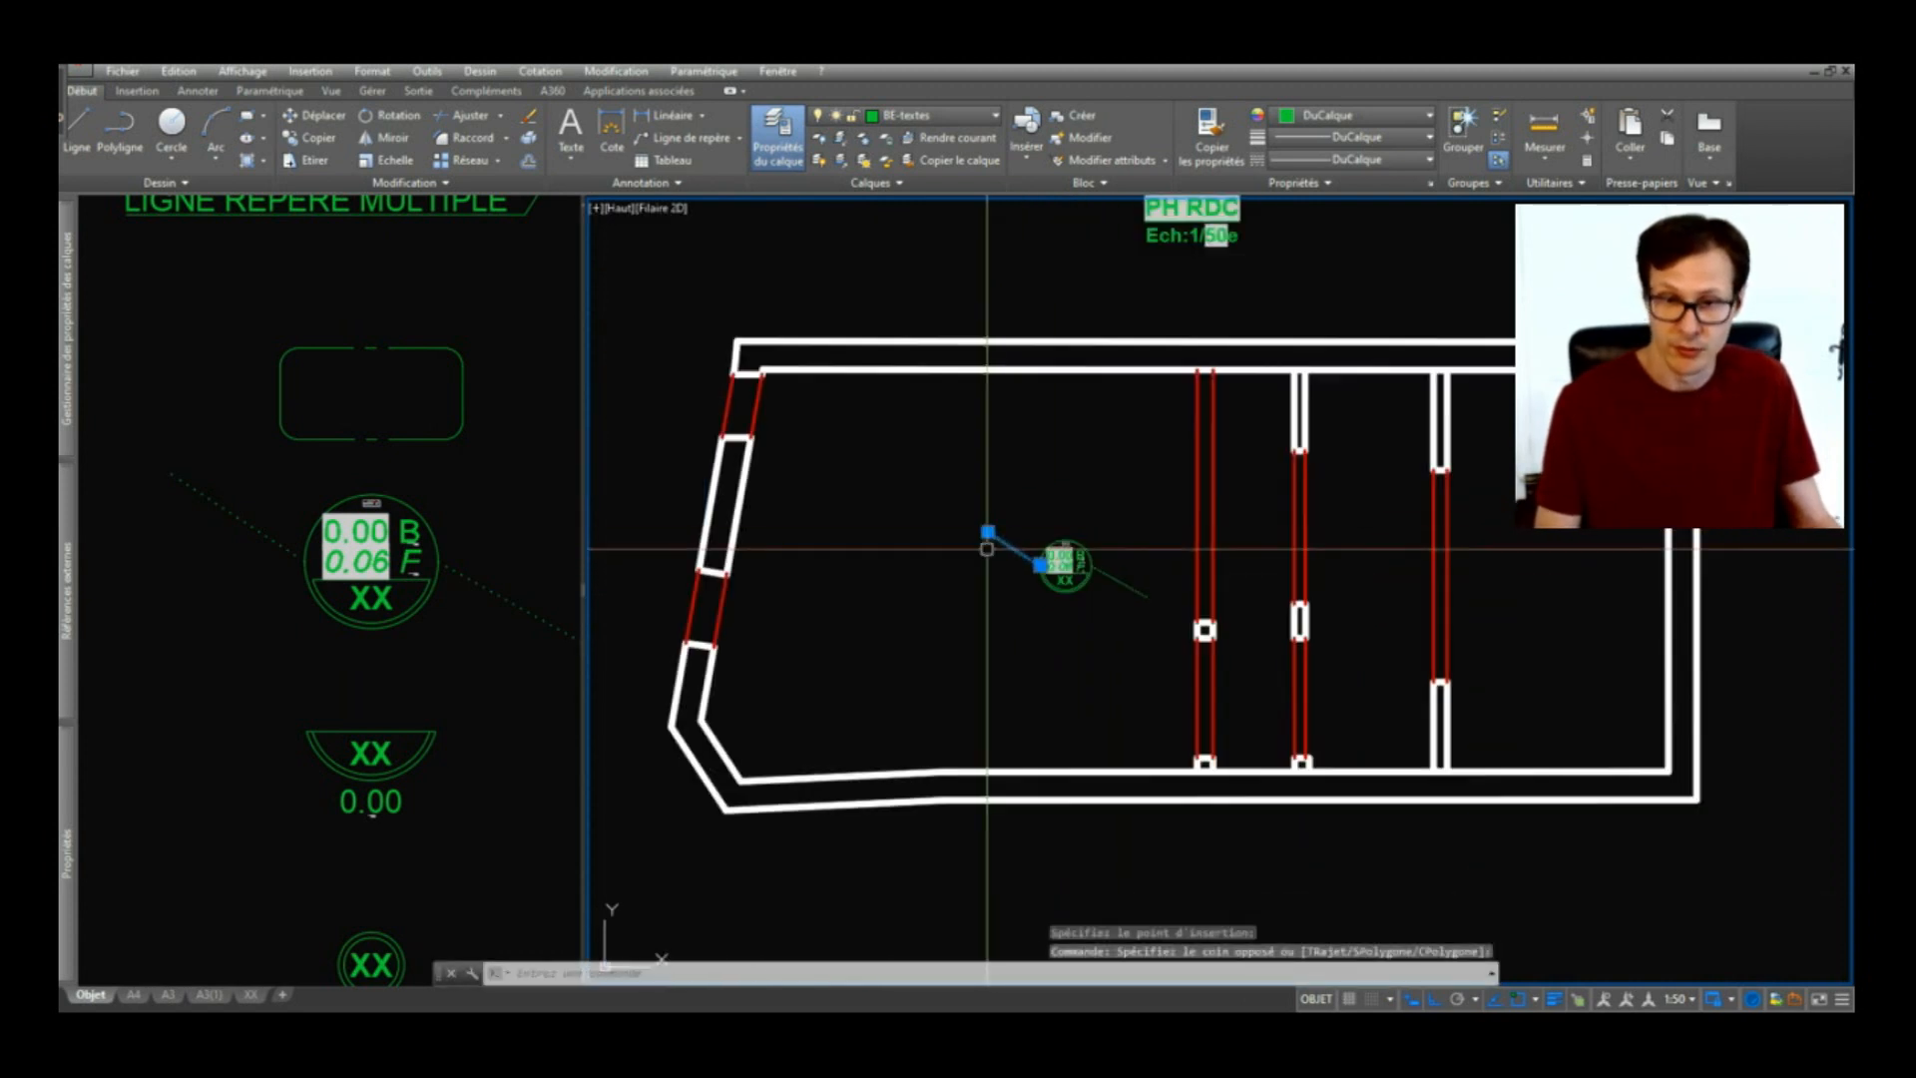
pyautogui.click(988, 532)
pyautogui.click(1058, 556)
pyautogui.press('Escape')
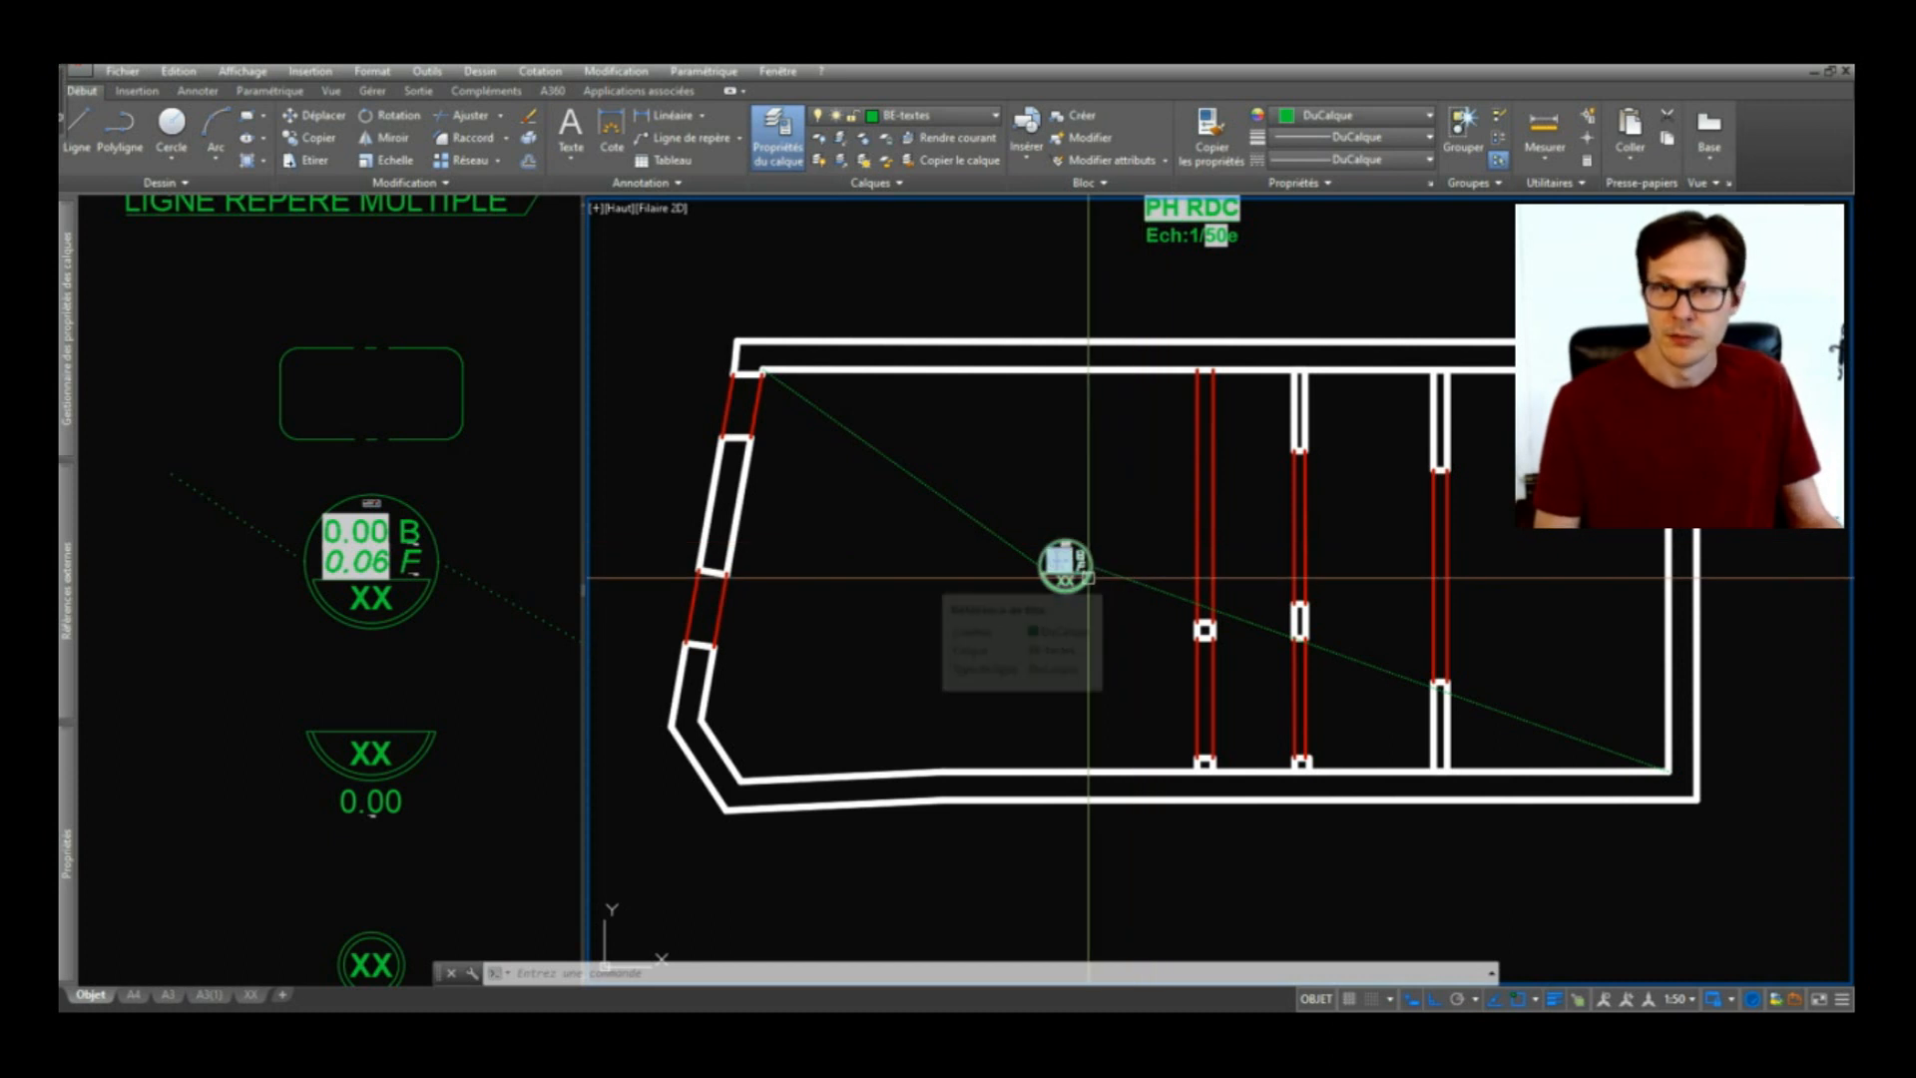
# Step: Set the pasted level marker's NIVEAU_BRUT attribute to 2.70 m
pyautogui.scroll(2, 1088, 564)
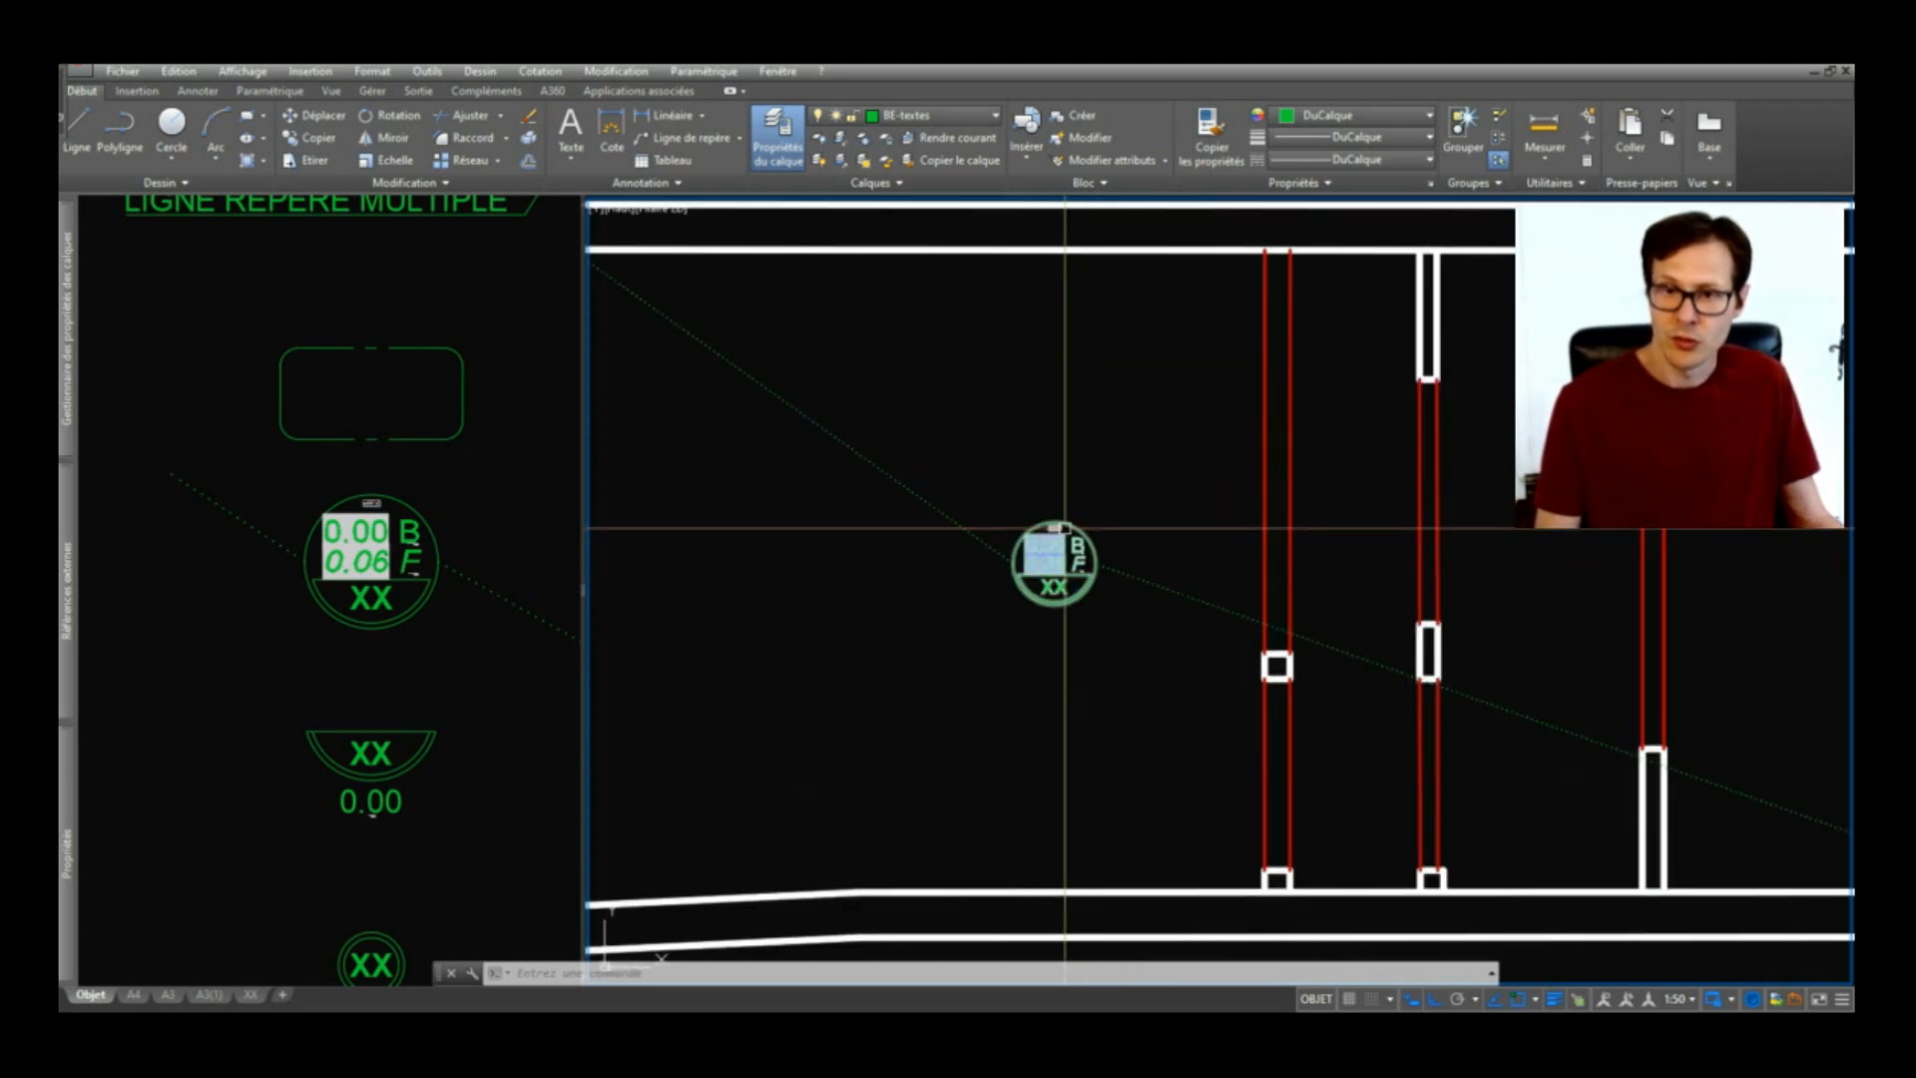
pyautogui.moveTo(1083, 530); pyautogui.dragTo(1124, 562, button='middle')
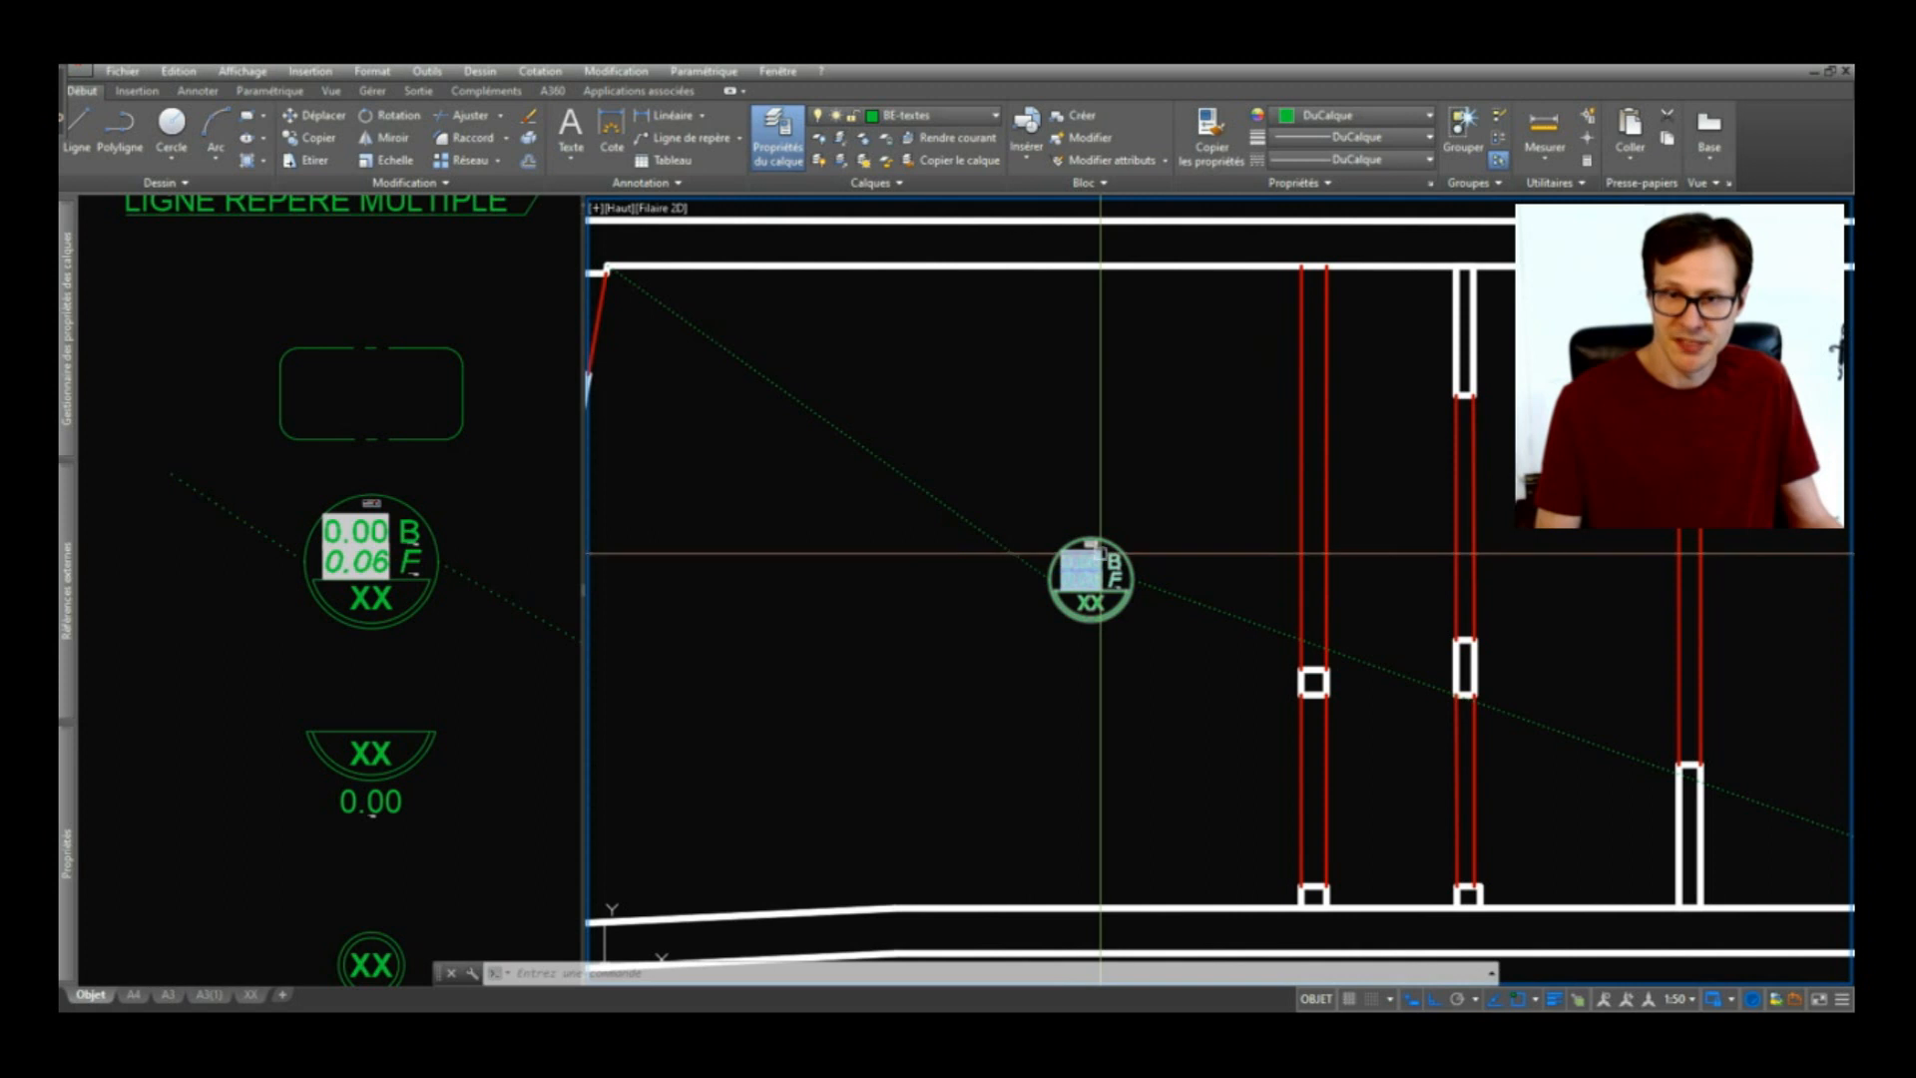
pyautogui.scroll(10, 1101, 554)
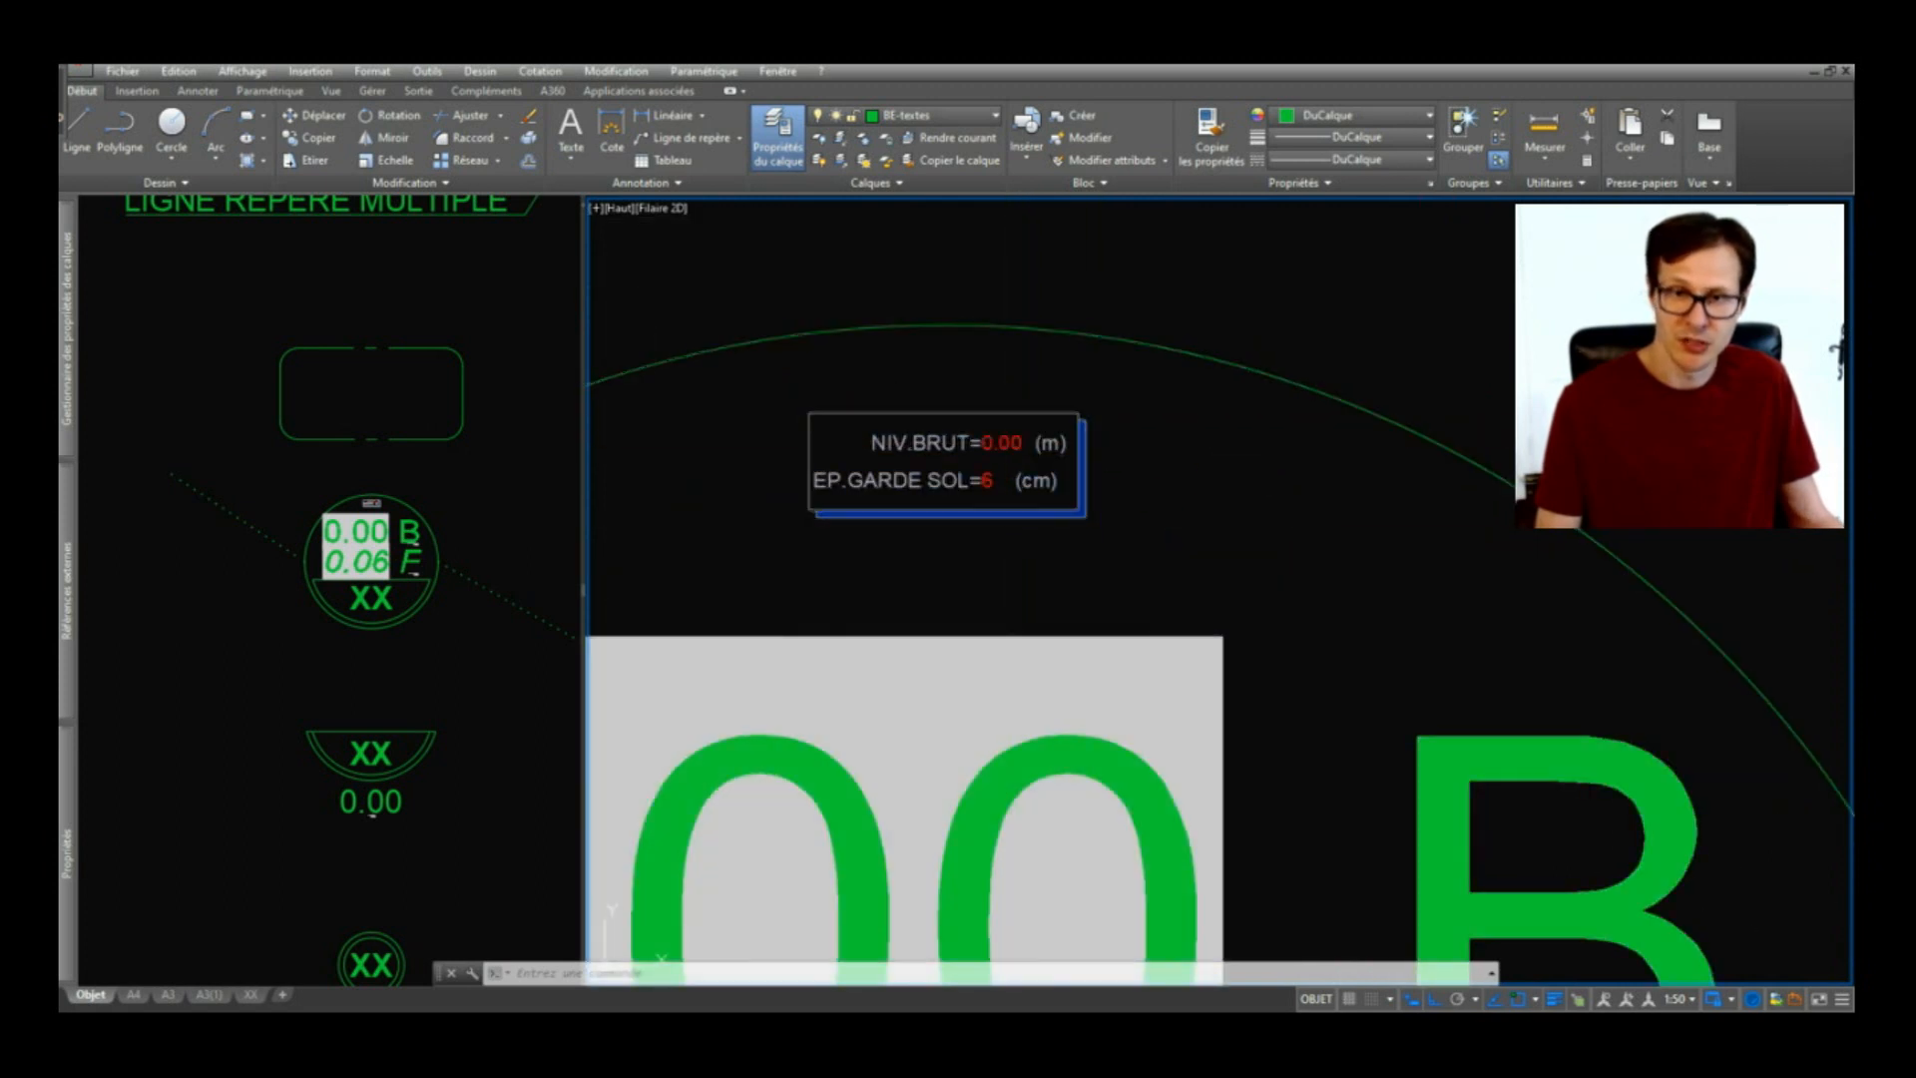
pyautogui.doubleClick(1185, 659)
pyautogui.press('BackSpace')
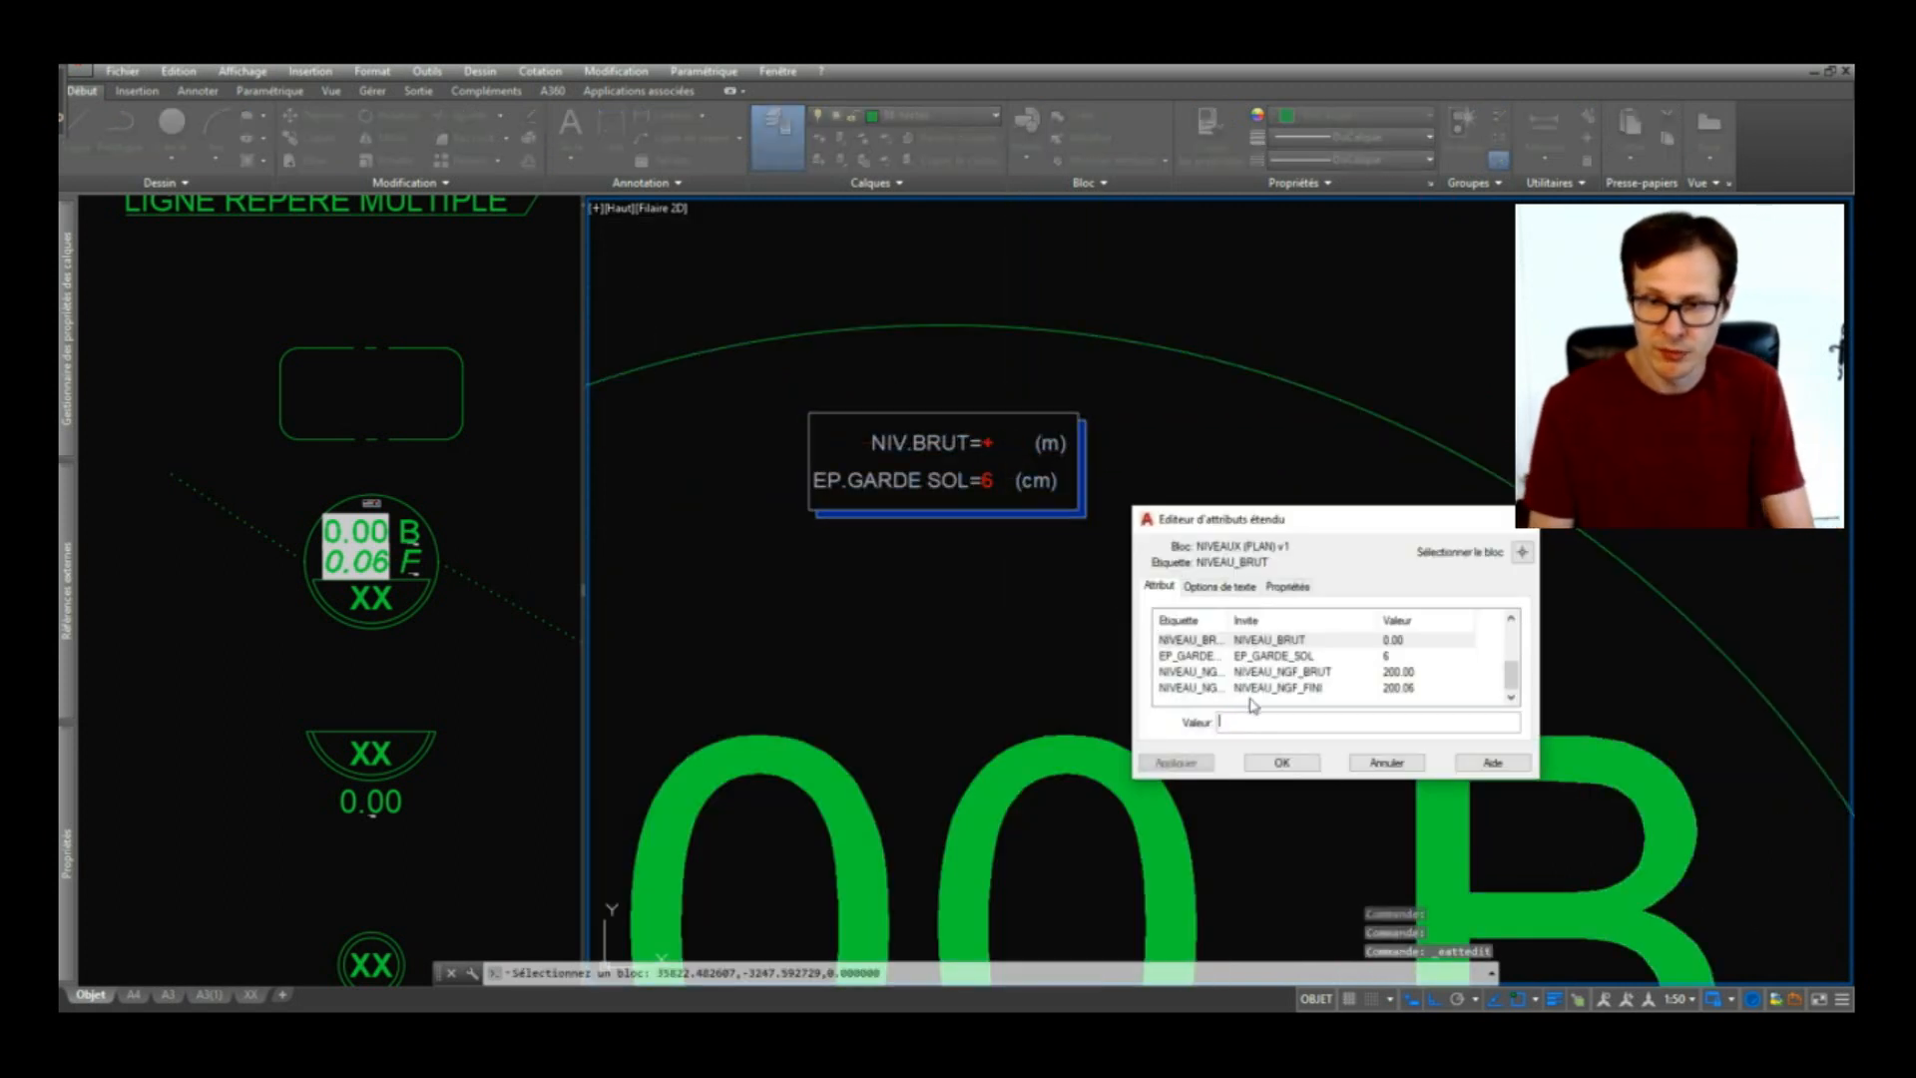
pyautogui.click(1284, 763)
pyautogui.scroll(4, 1028, 464)
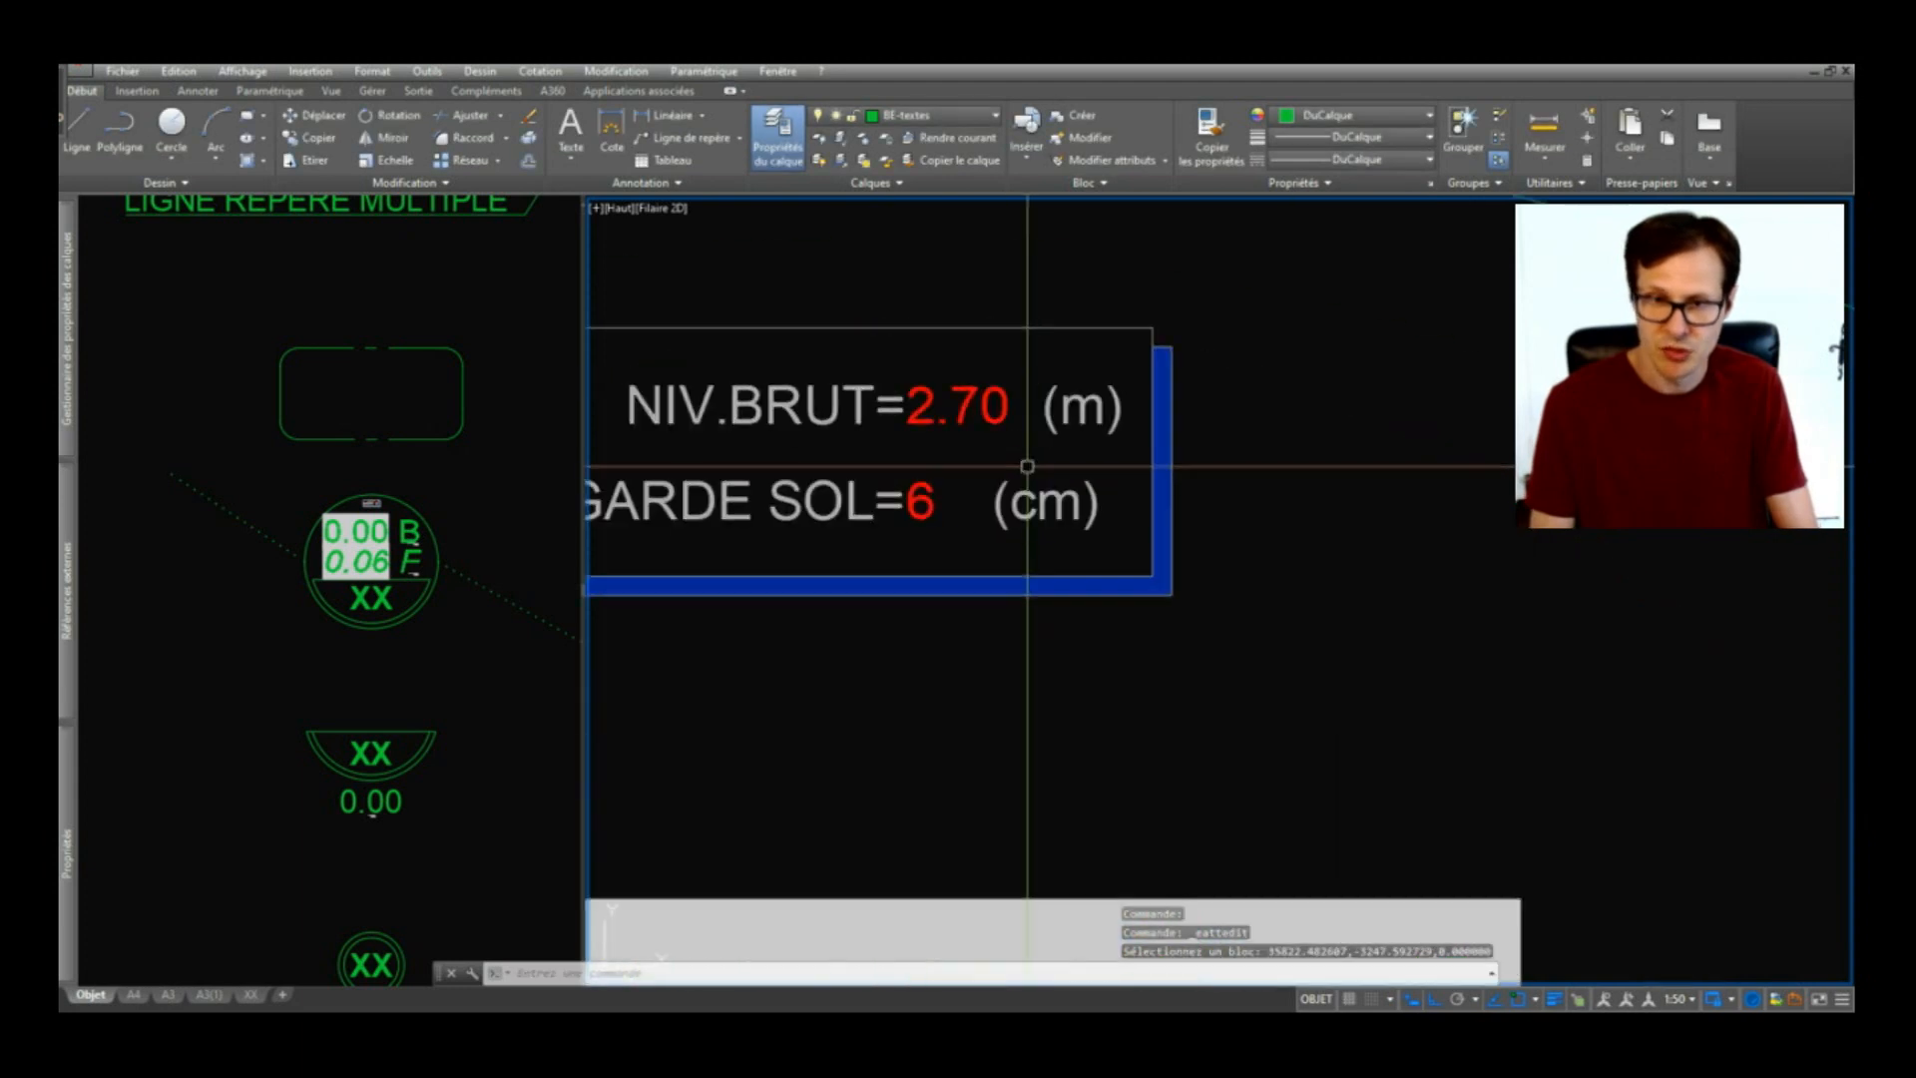
# Step: Set the level marker's EP_GARDE_SOL floor build-up thickness to 7 cm
pyautogui.doubleClick(933, 499)
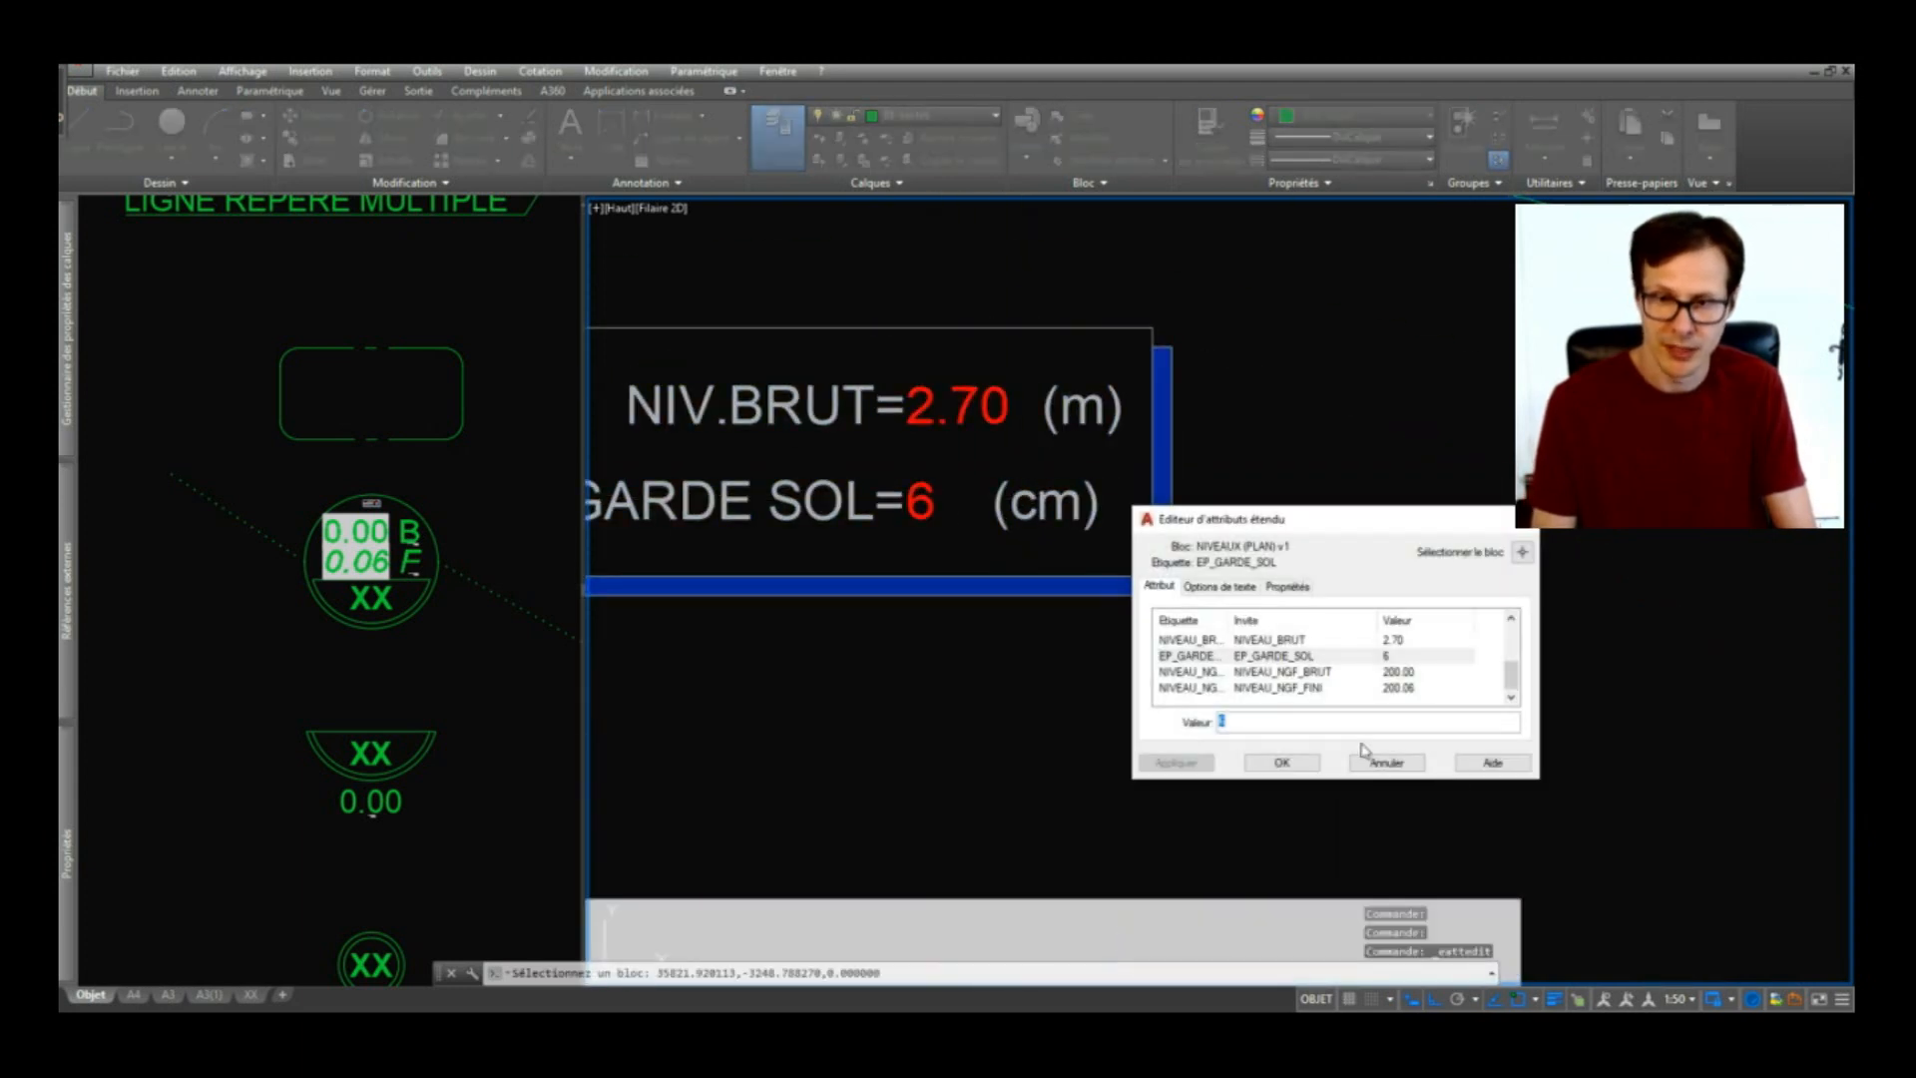
pyautogui.write('7')
pyautogui.click(1284, 763)
pyautogui.scroll(-3, 1209, 550)
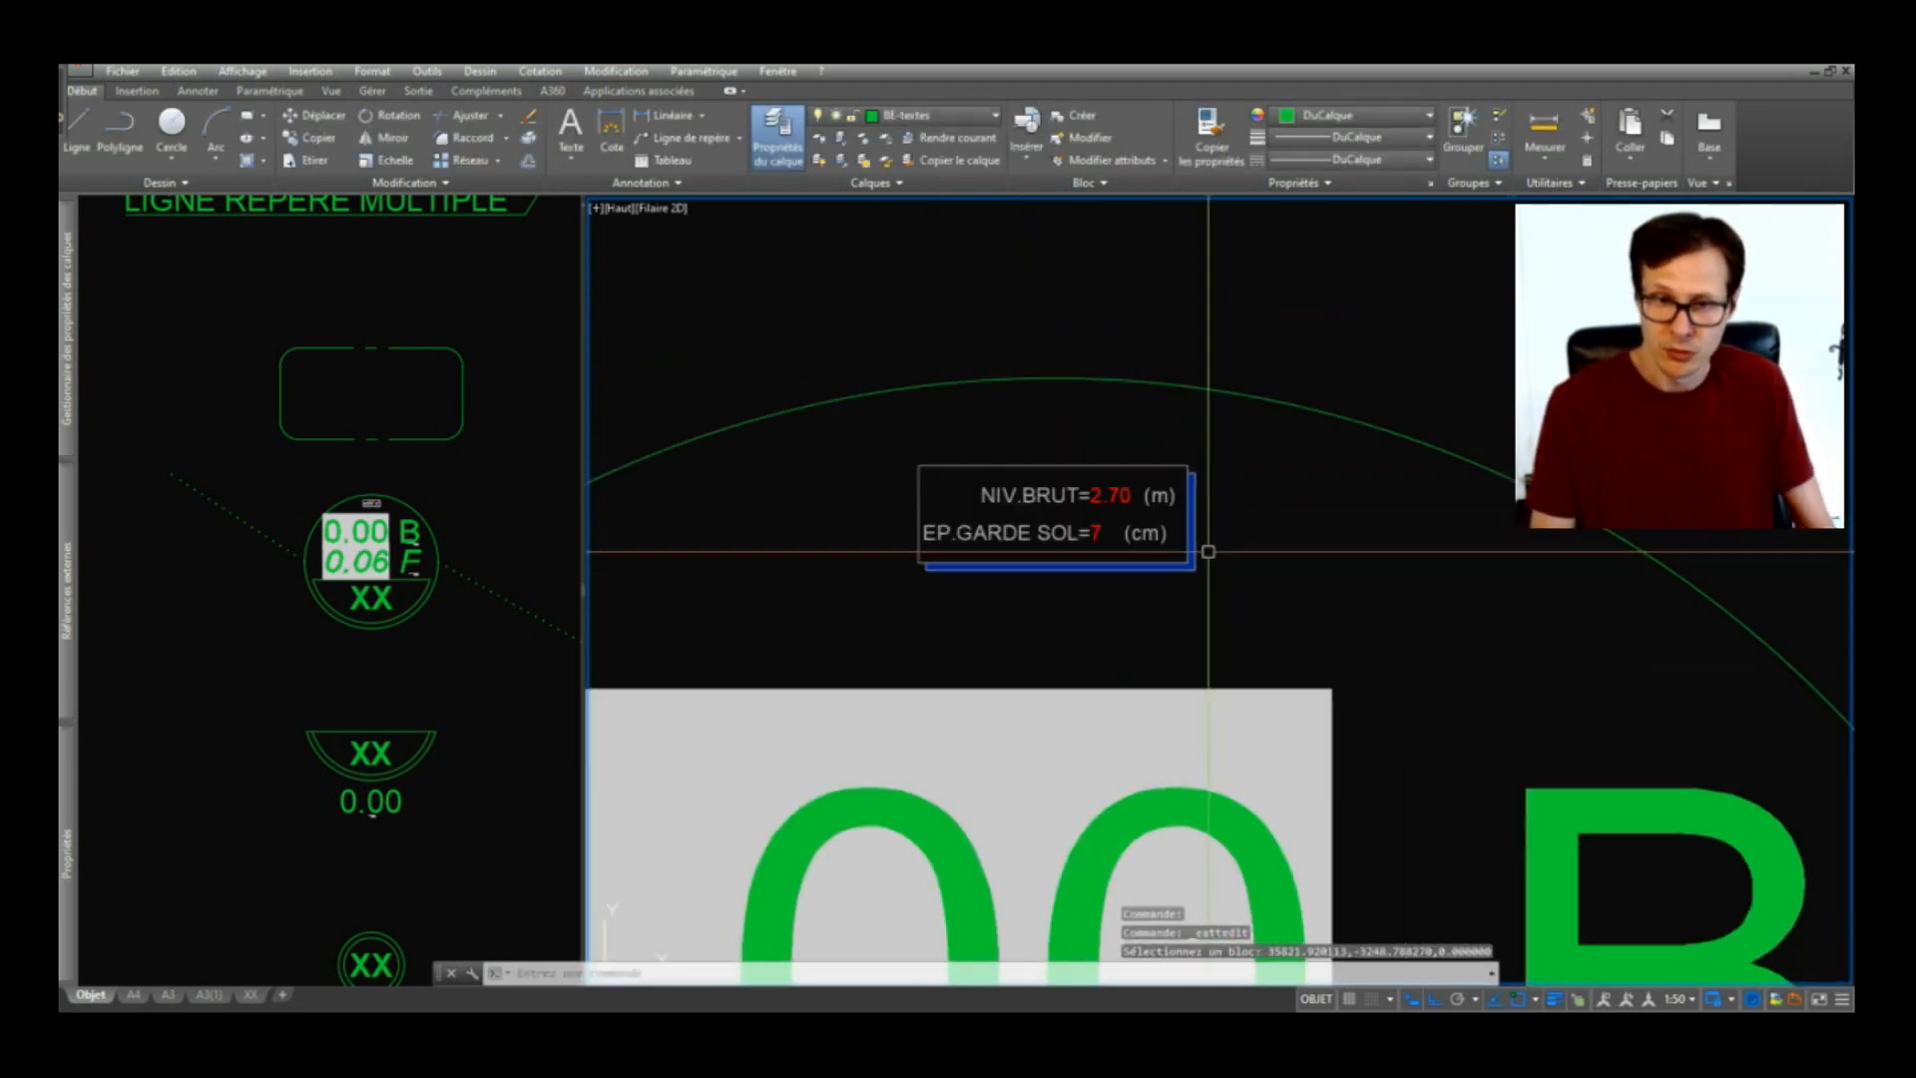
# Step: Update the fields of the level marker in the plan
pyautogui.write('mc')
pyautogui.press('Return')
pyautogui.scroll(-4, 1204, 425)
pyautogui.click(1202, 420)
pyautogui.press('Return')
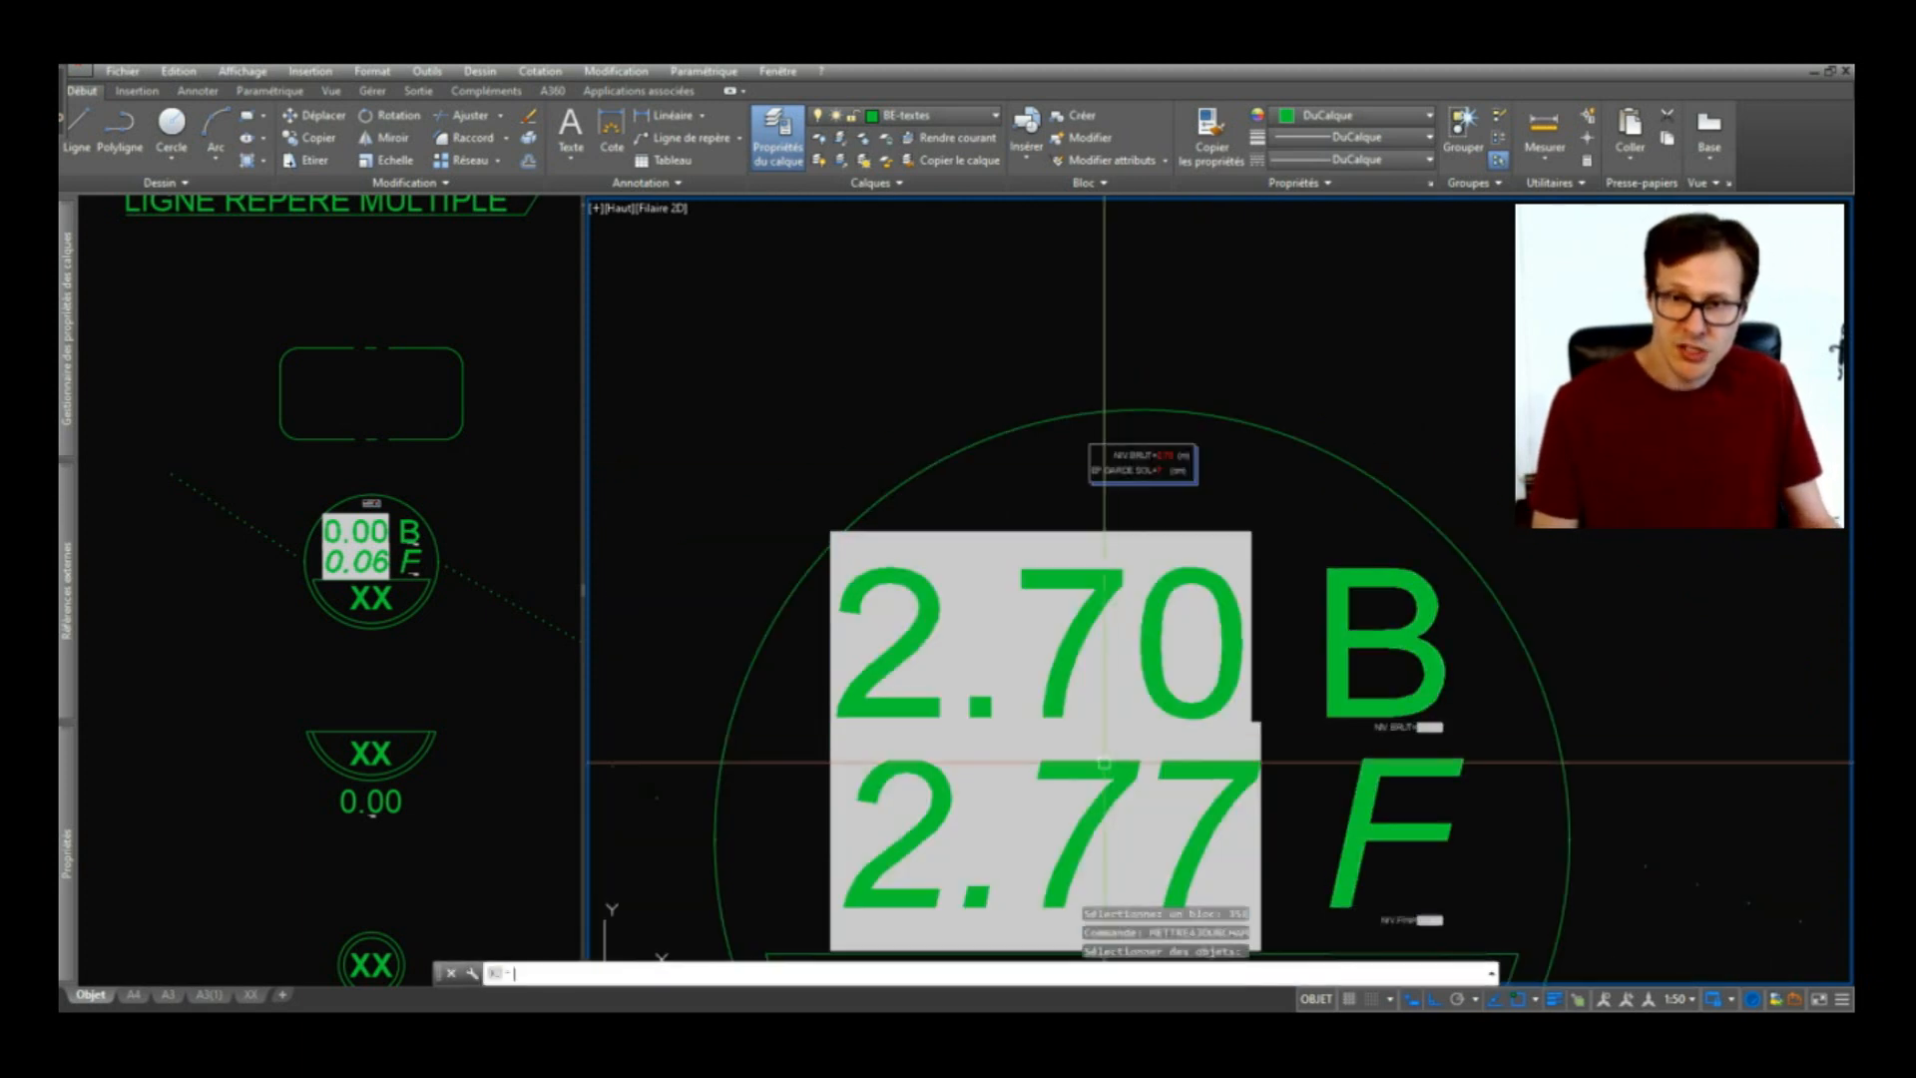
pyautogui.scroll(-4, 1173, 624)
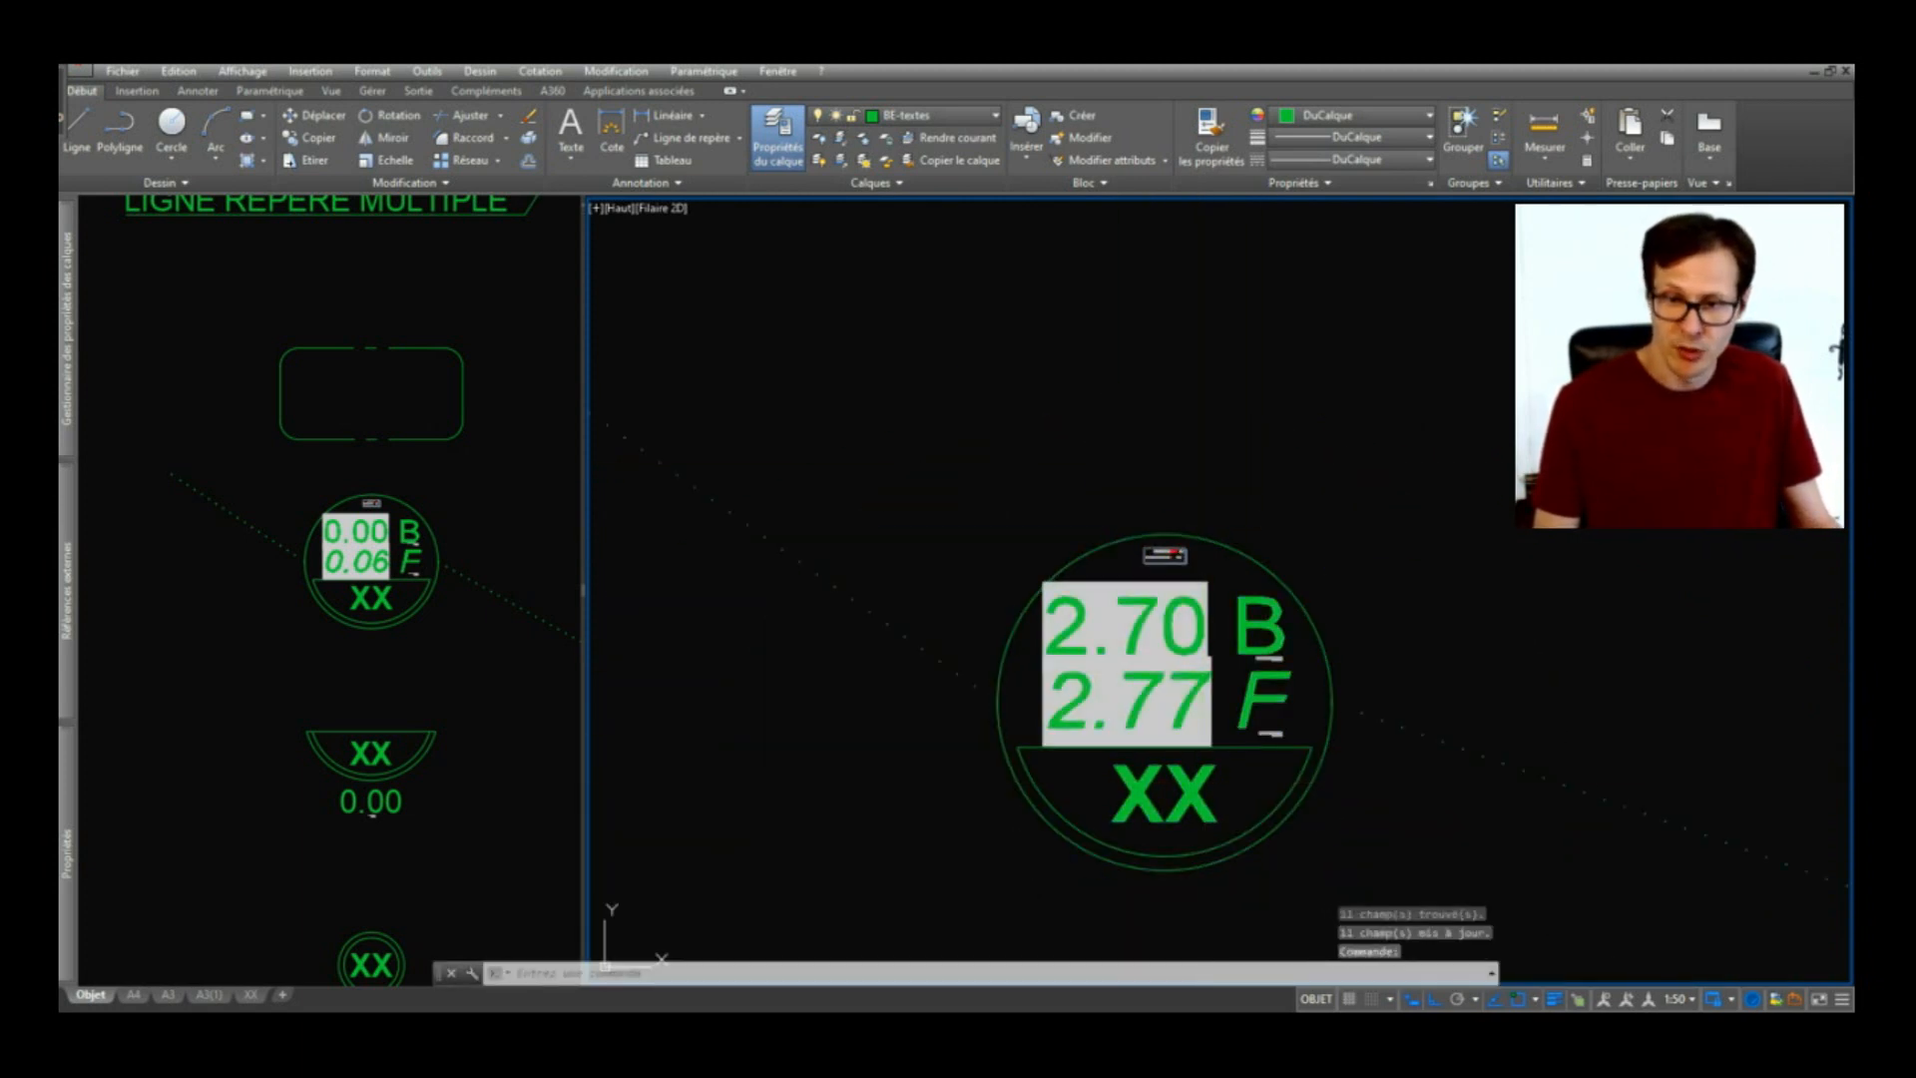
# Step: Set the marker's slab thickness to 20 and its display to Sans niveau fini, with no text below the symbol
pyautogui.doubleClick(1213, 788)
pyautogui.click(1283, 764)
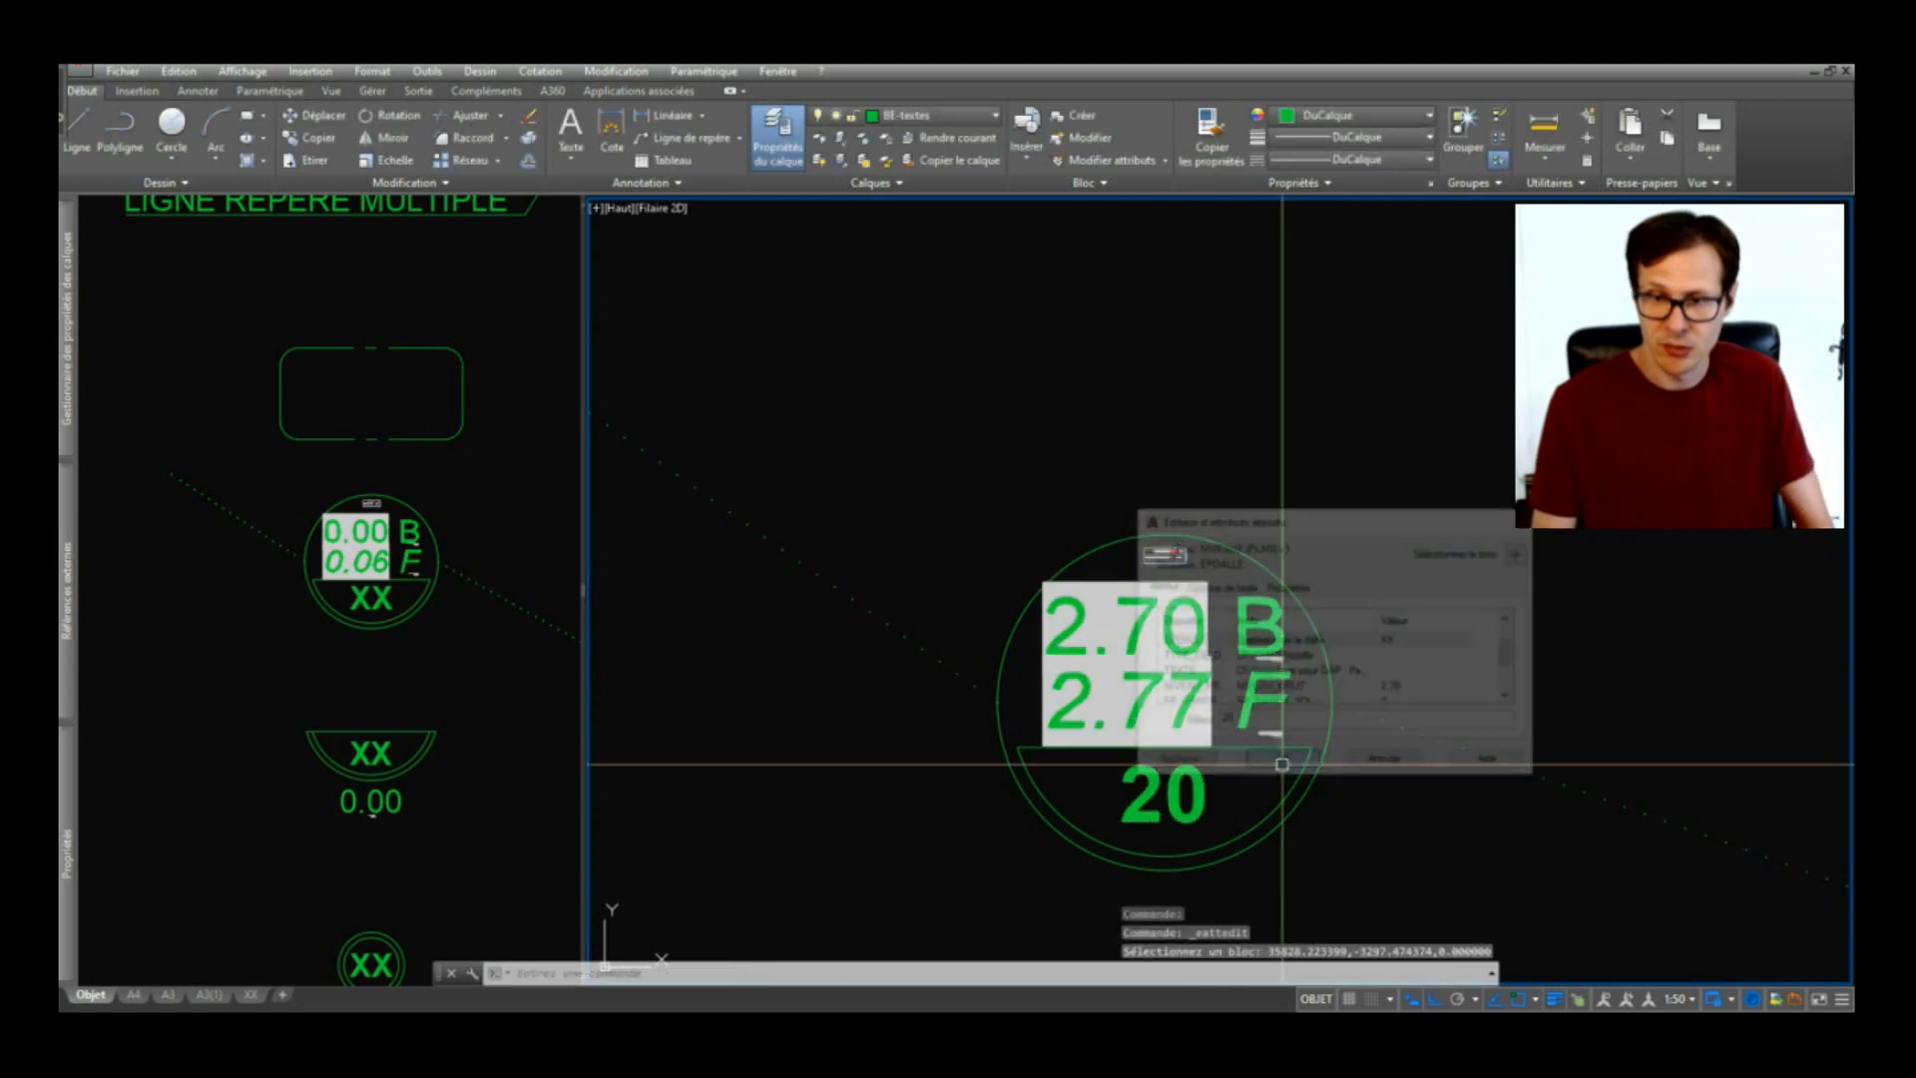
pyautogui.click(1155, 614)
pyautogui.click(1164, 547)
pyautogui.moveTo(1286, 593)
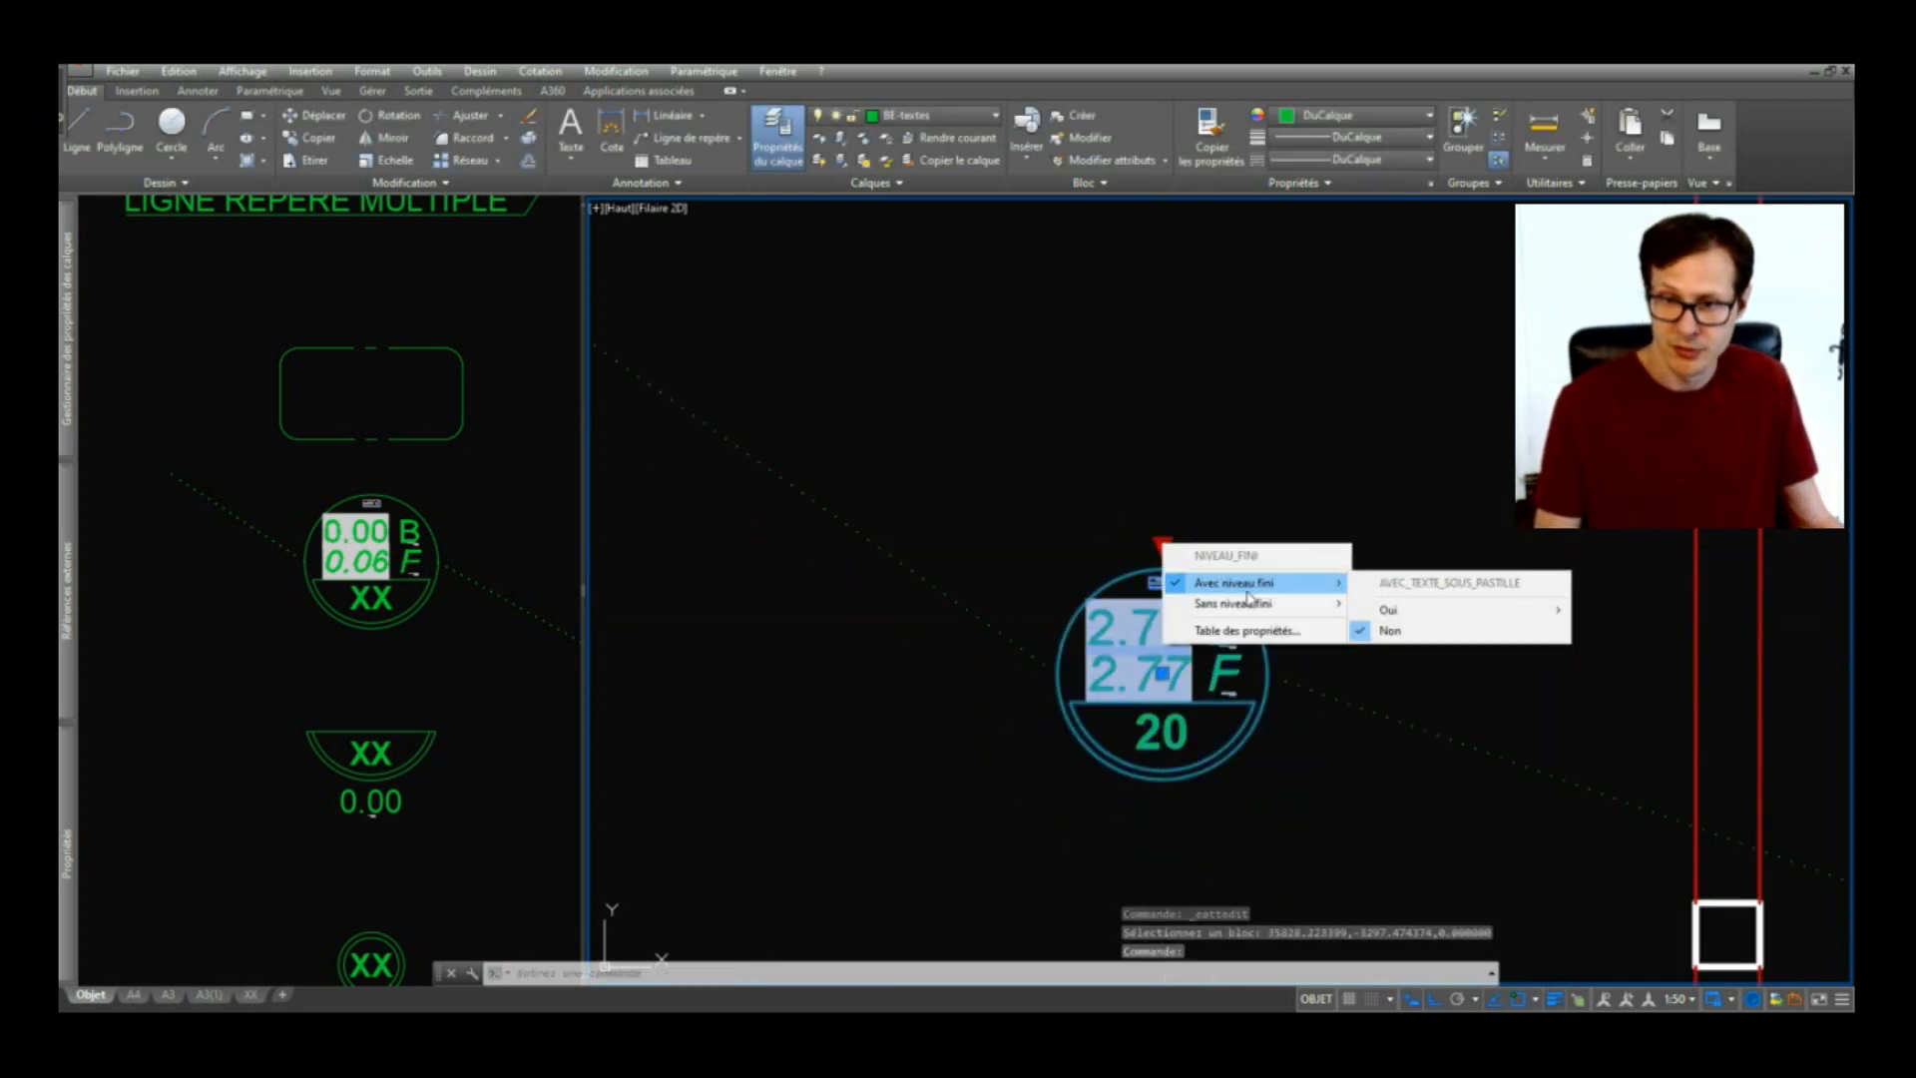
pyautogui.click(1389, 652)
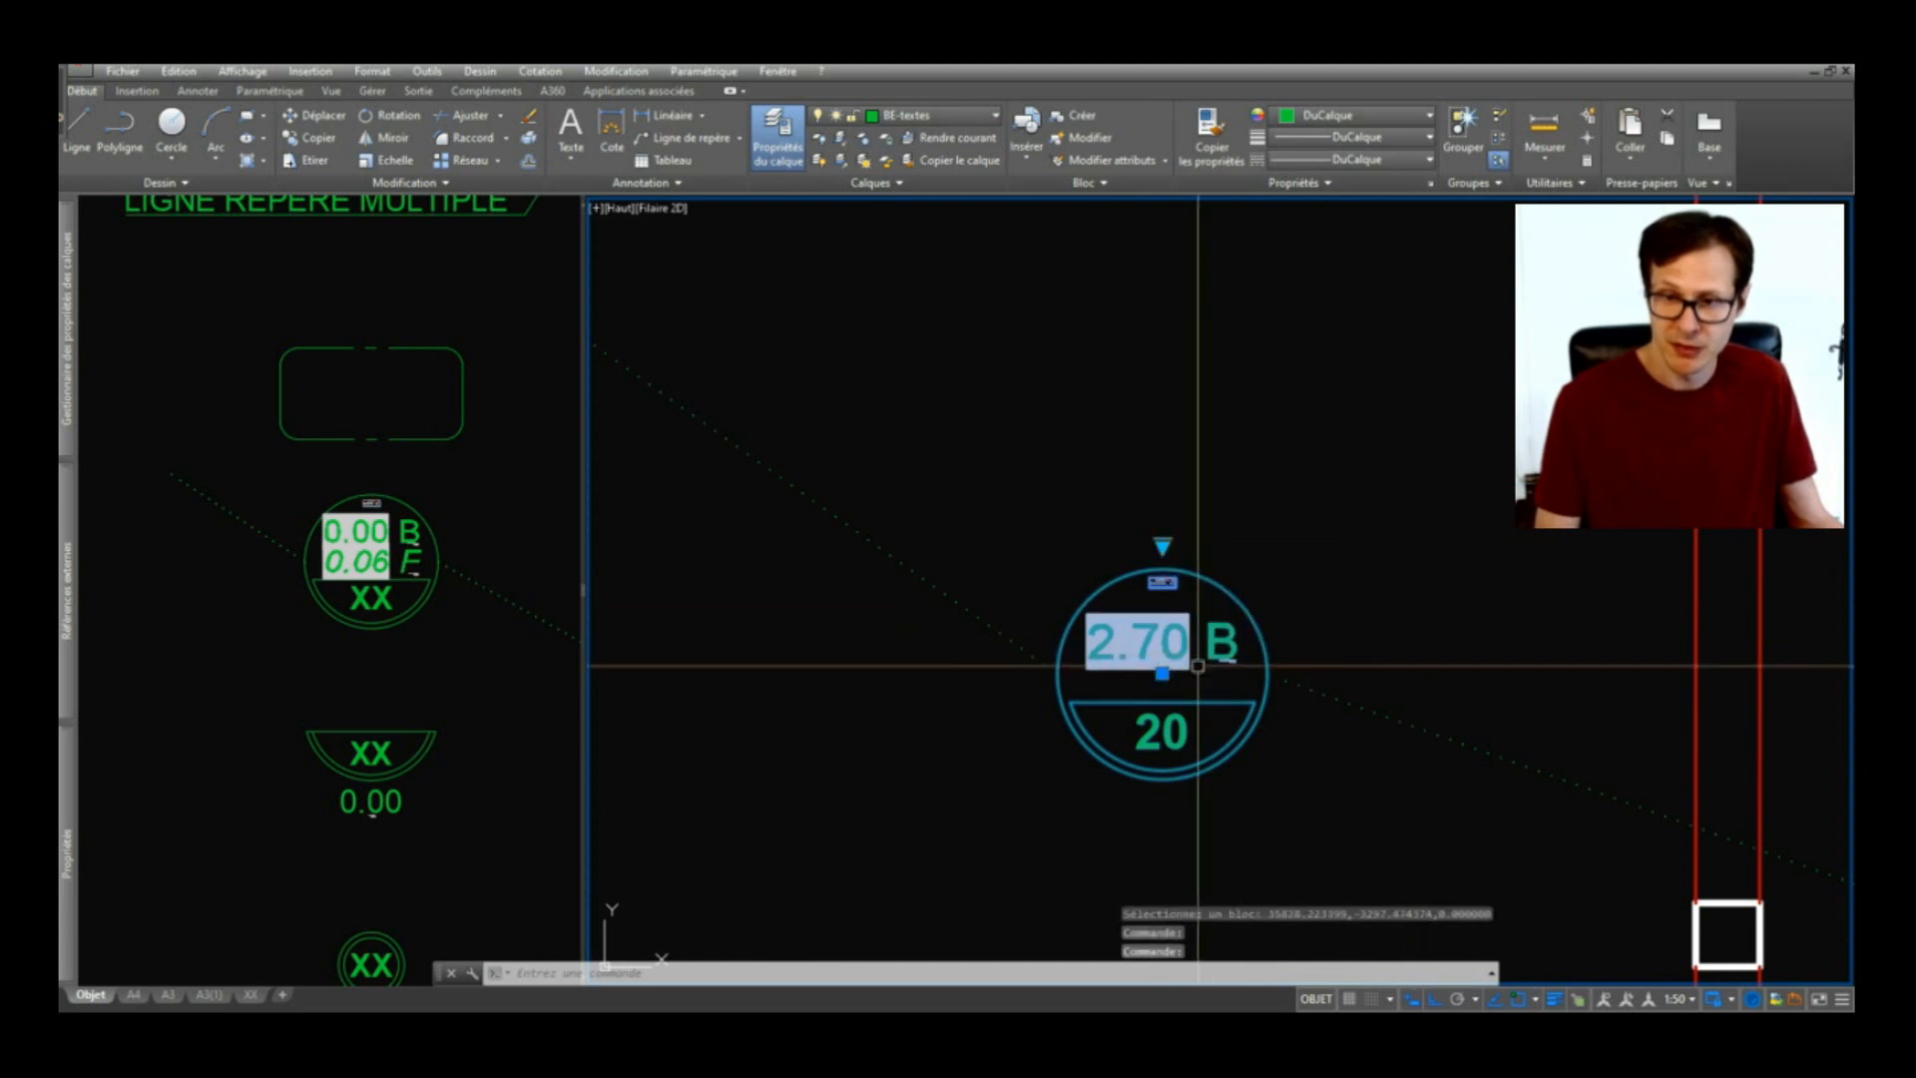
# Step: Change the suffix of the marker's raw slab level to B/F and update its fields
pyautogui.scroll(3, 1232, 632)
pyautogui.press('Escape')
pyautogui.doubleClick(1221, 671)
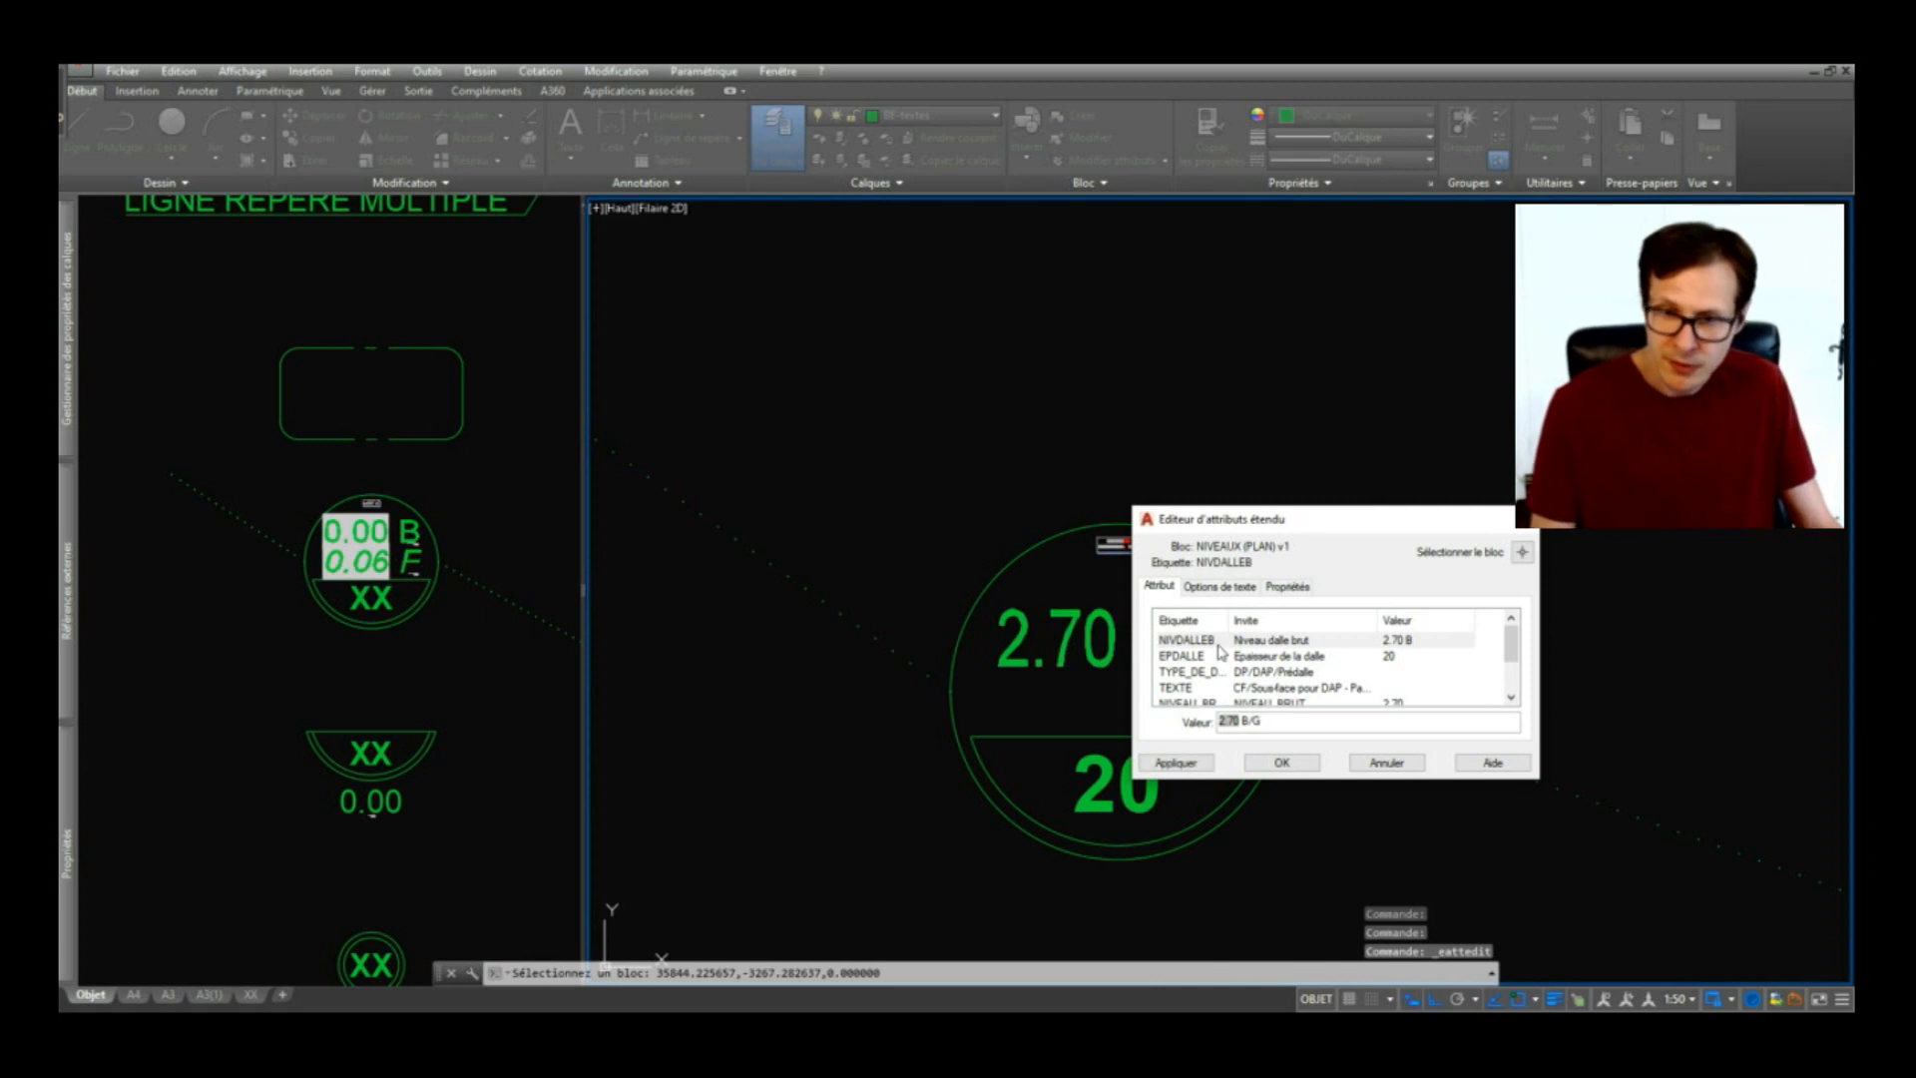
pyautogui.click(1284, 764)
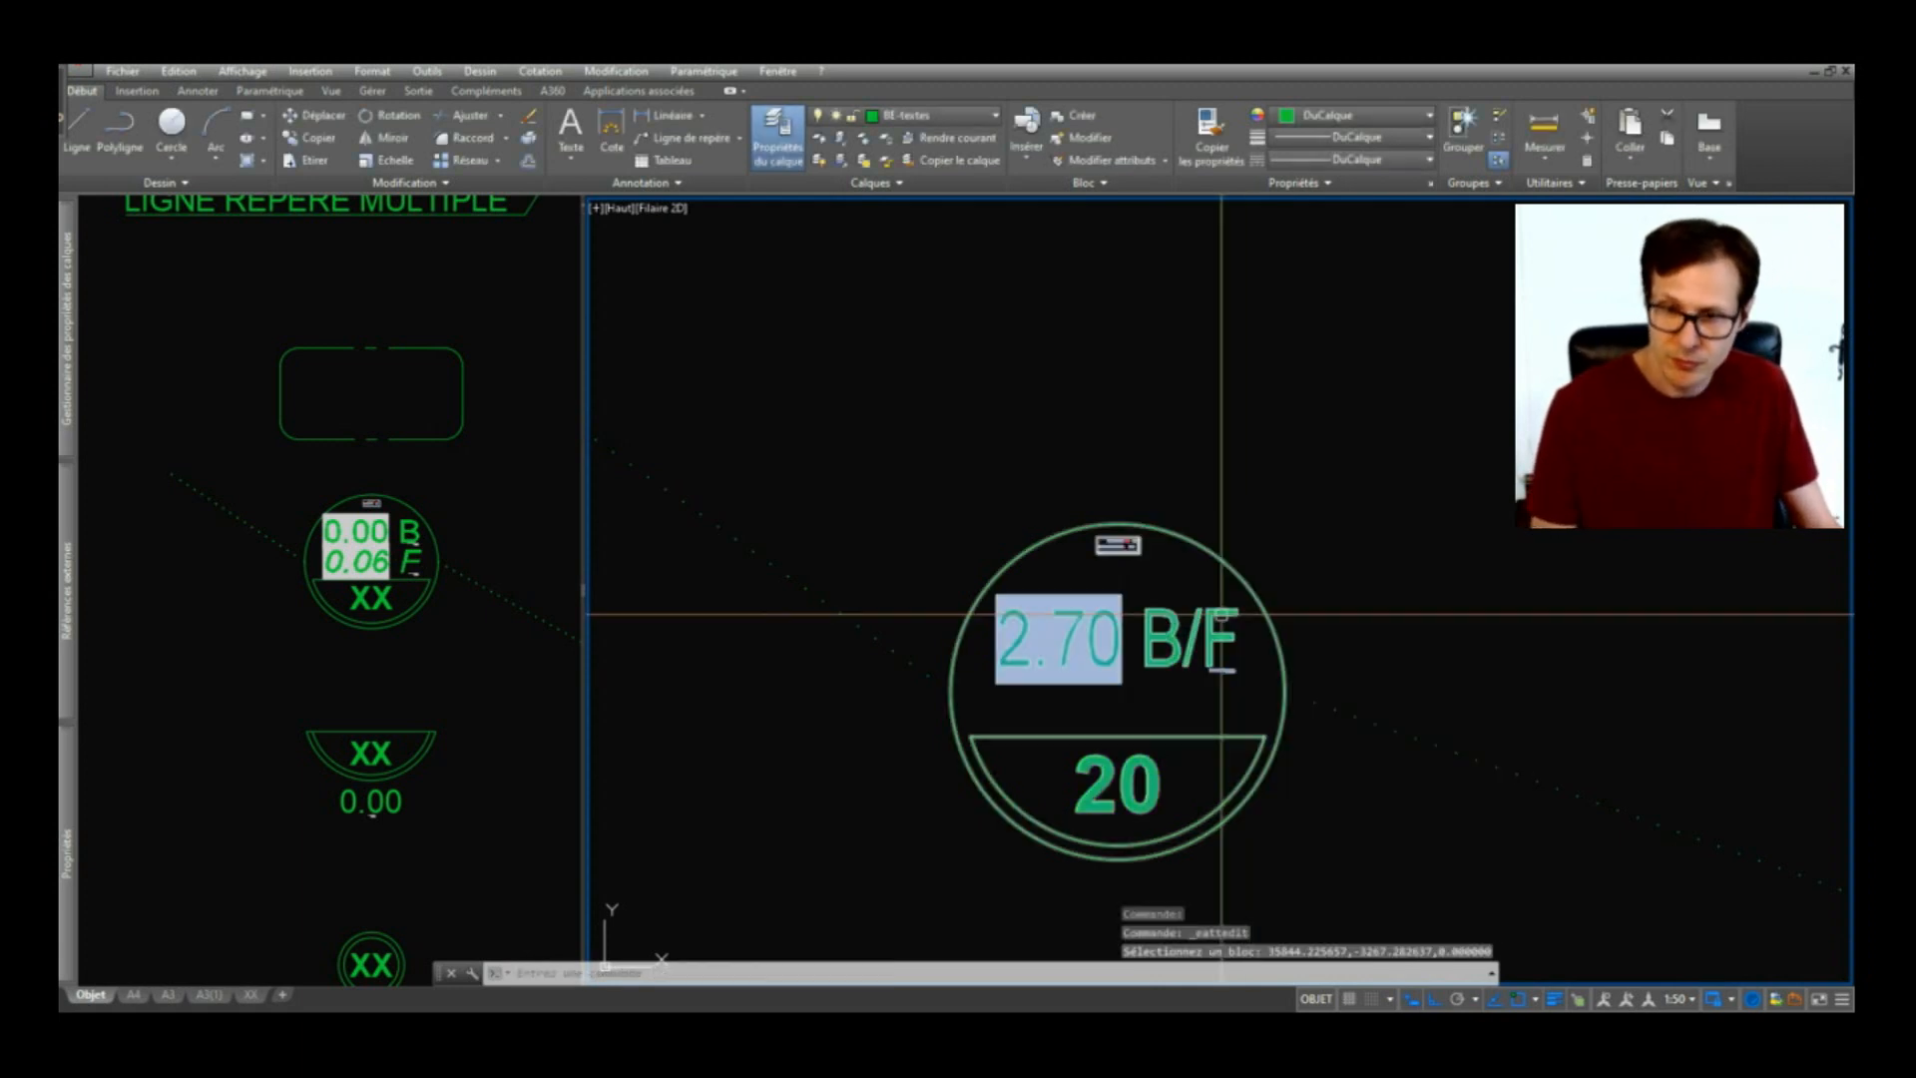
pyautogui.write('met')
pyautogui.press('Return')
pyautogui.click(1226, 619)
pyautogui.press('Return')
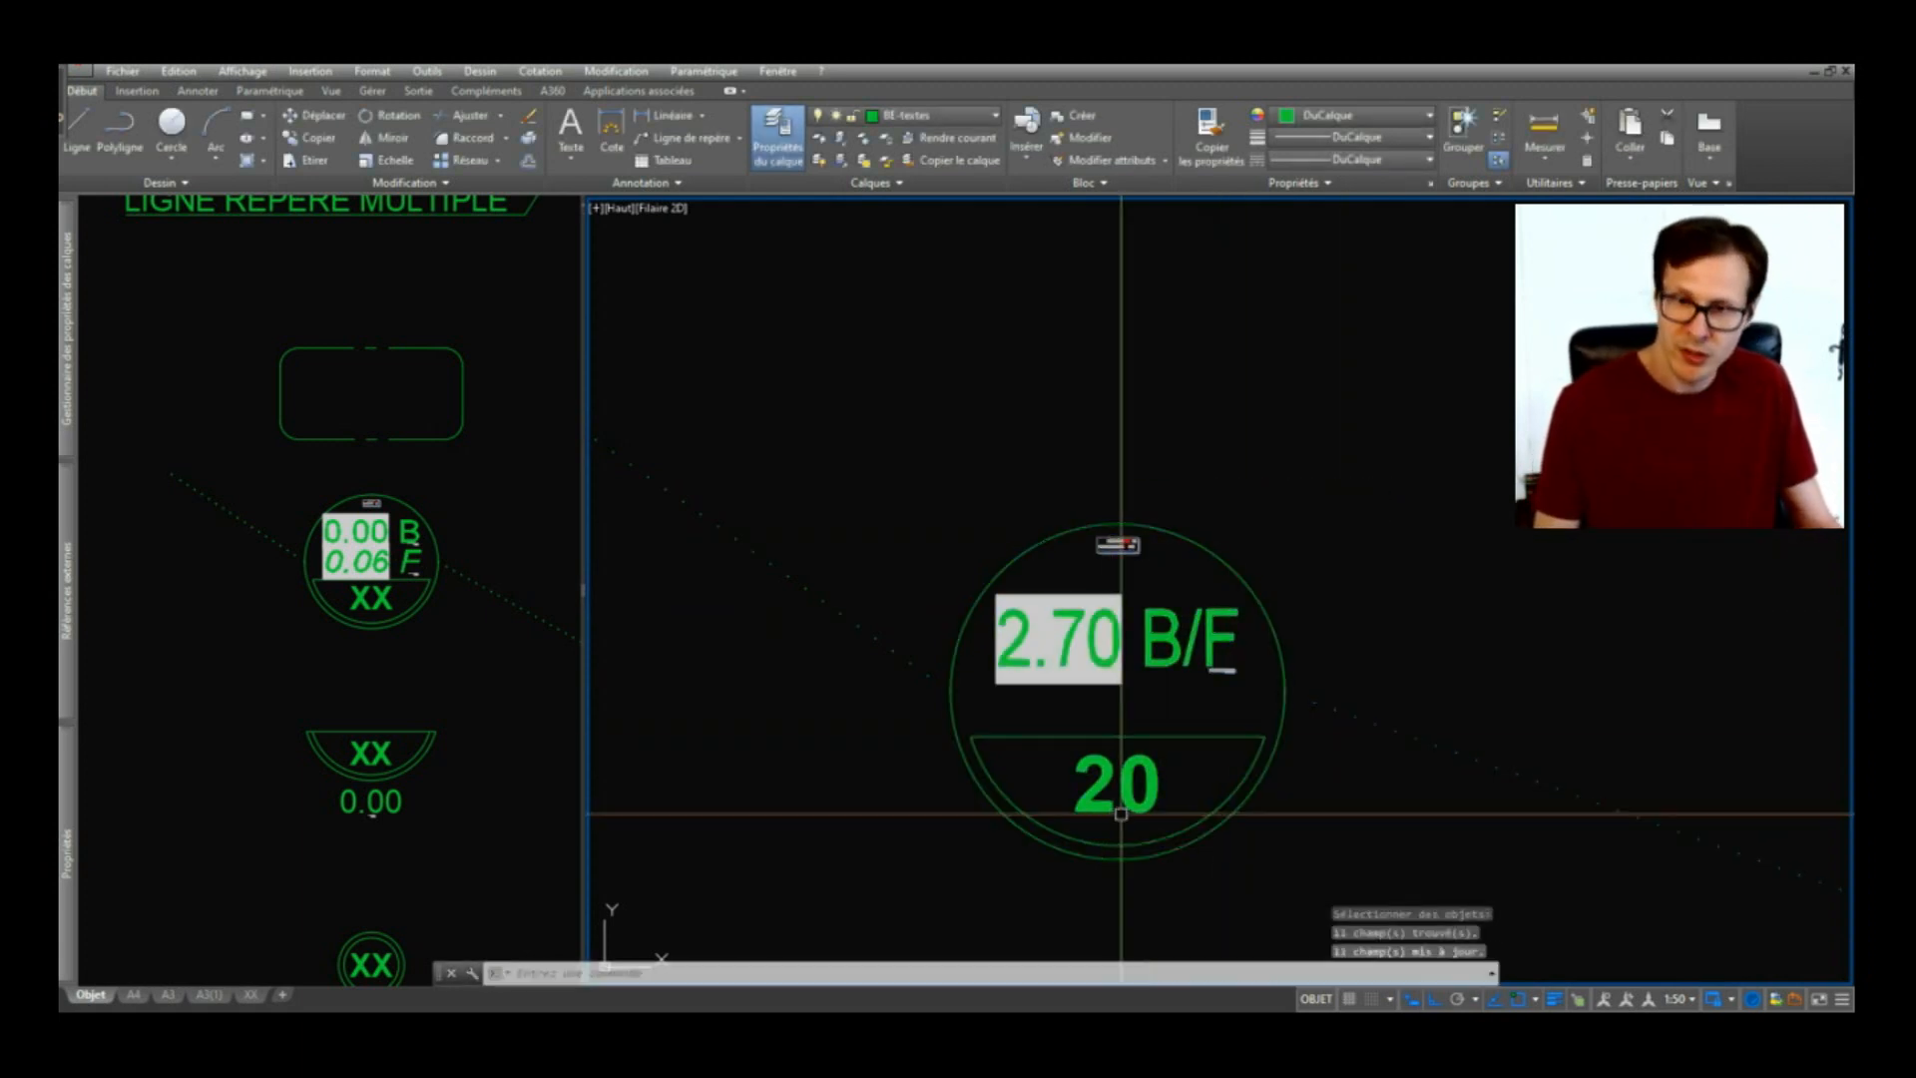
# Step: Add a plus sign in front of the marker's raw slab level
pyautogui.doubleClick(1225, 671)
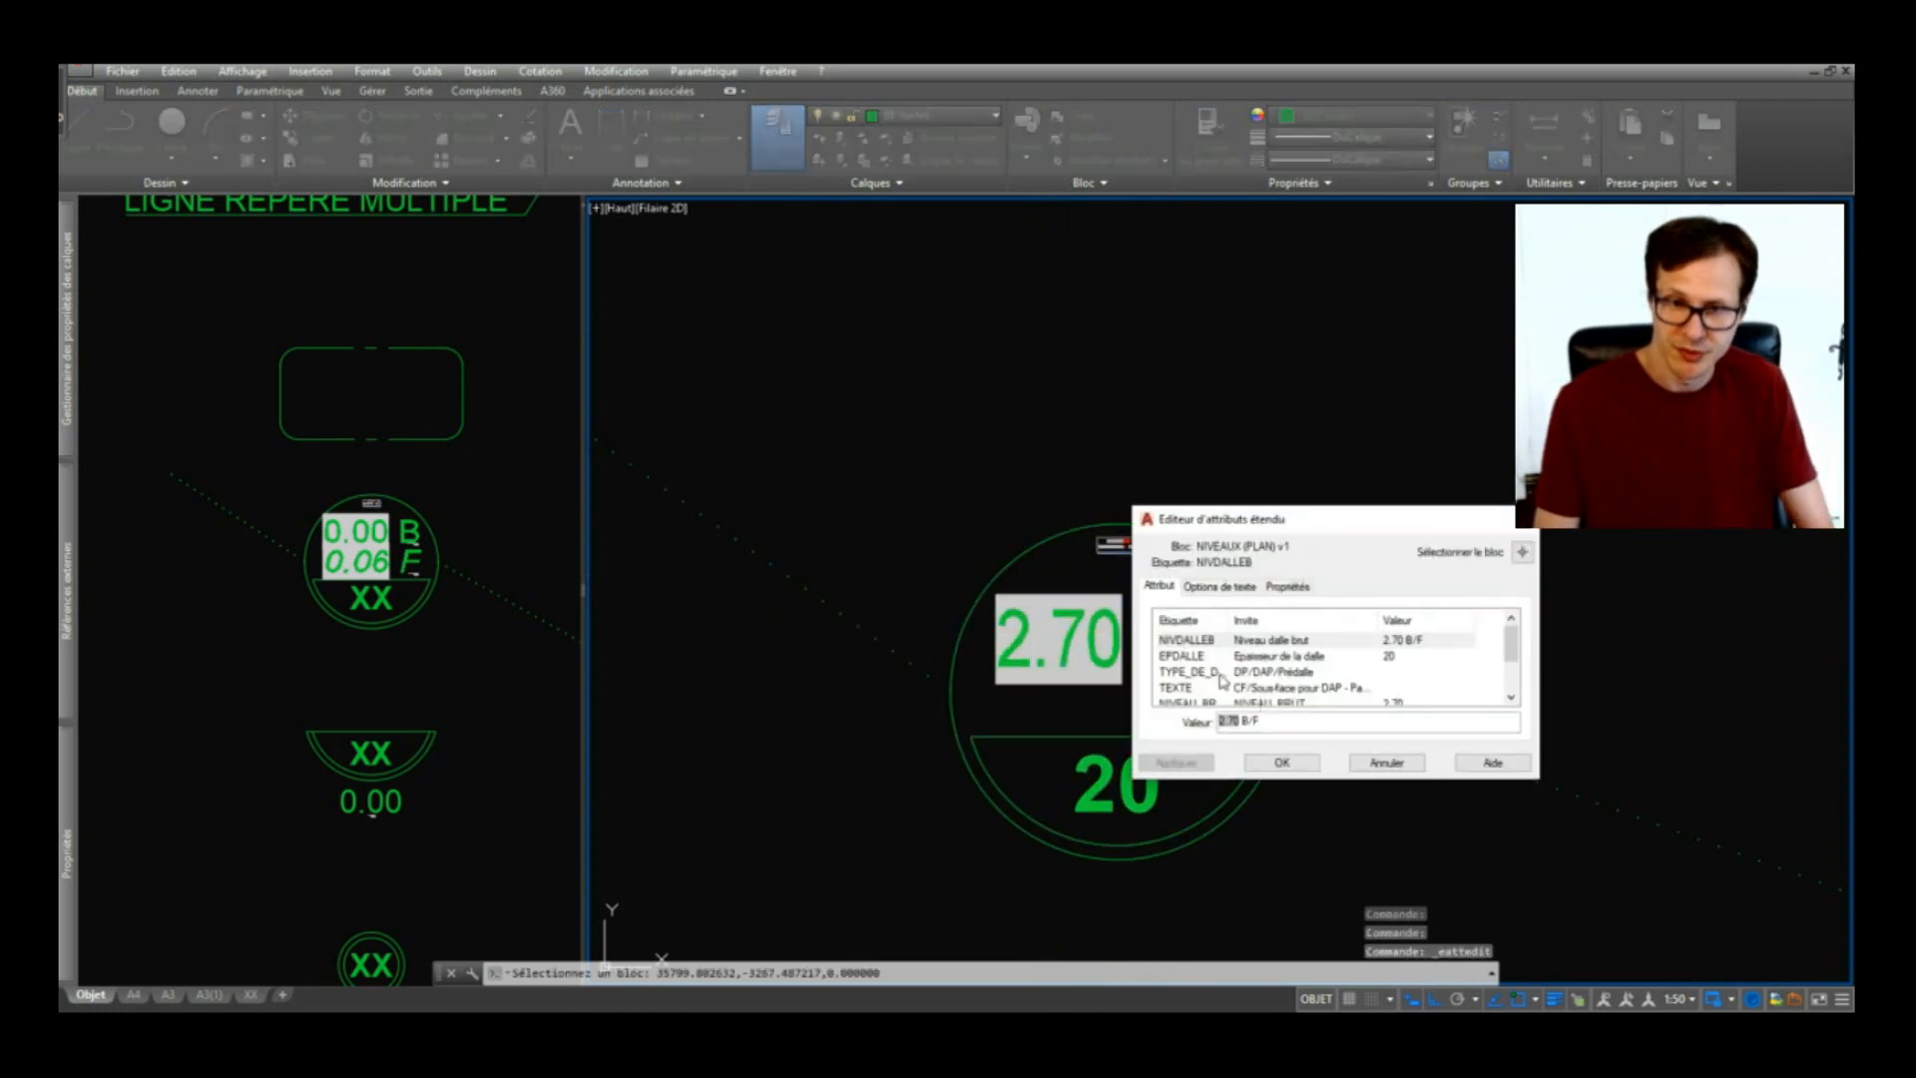
pyautogui.click(1281, 763)
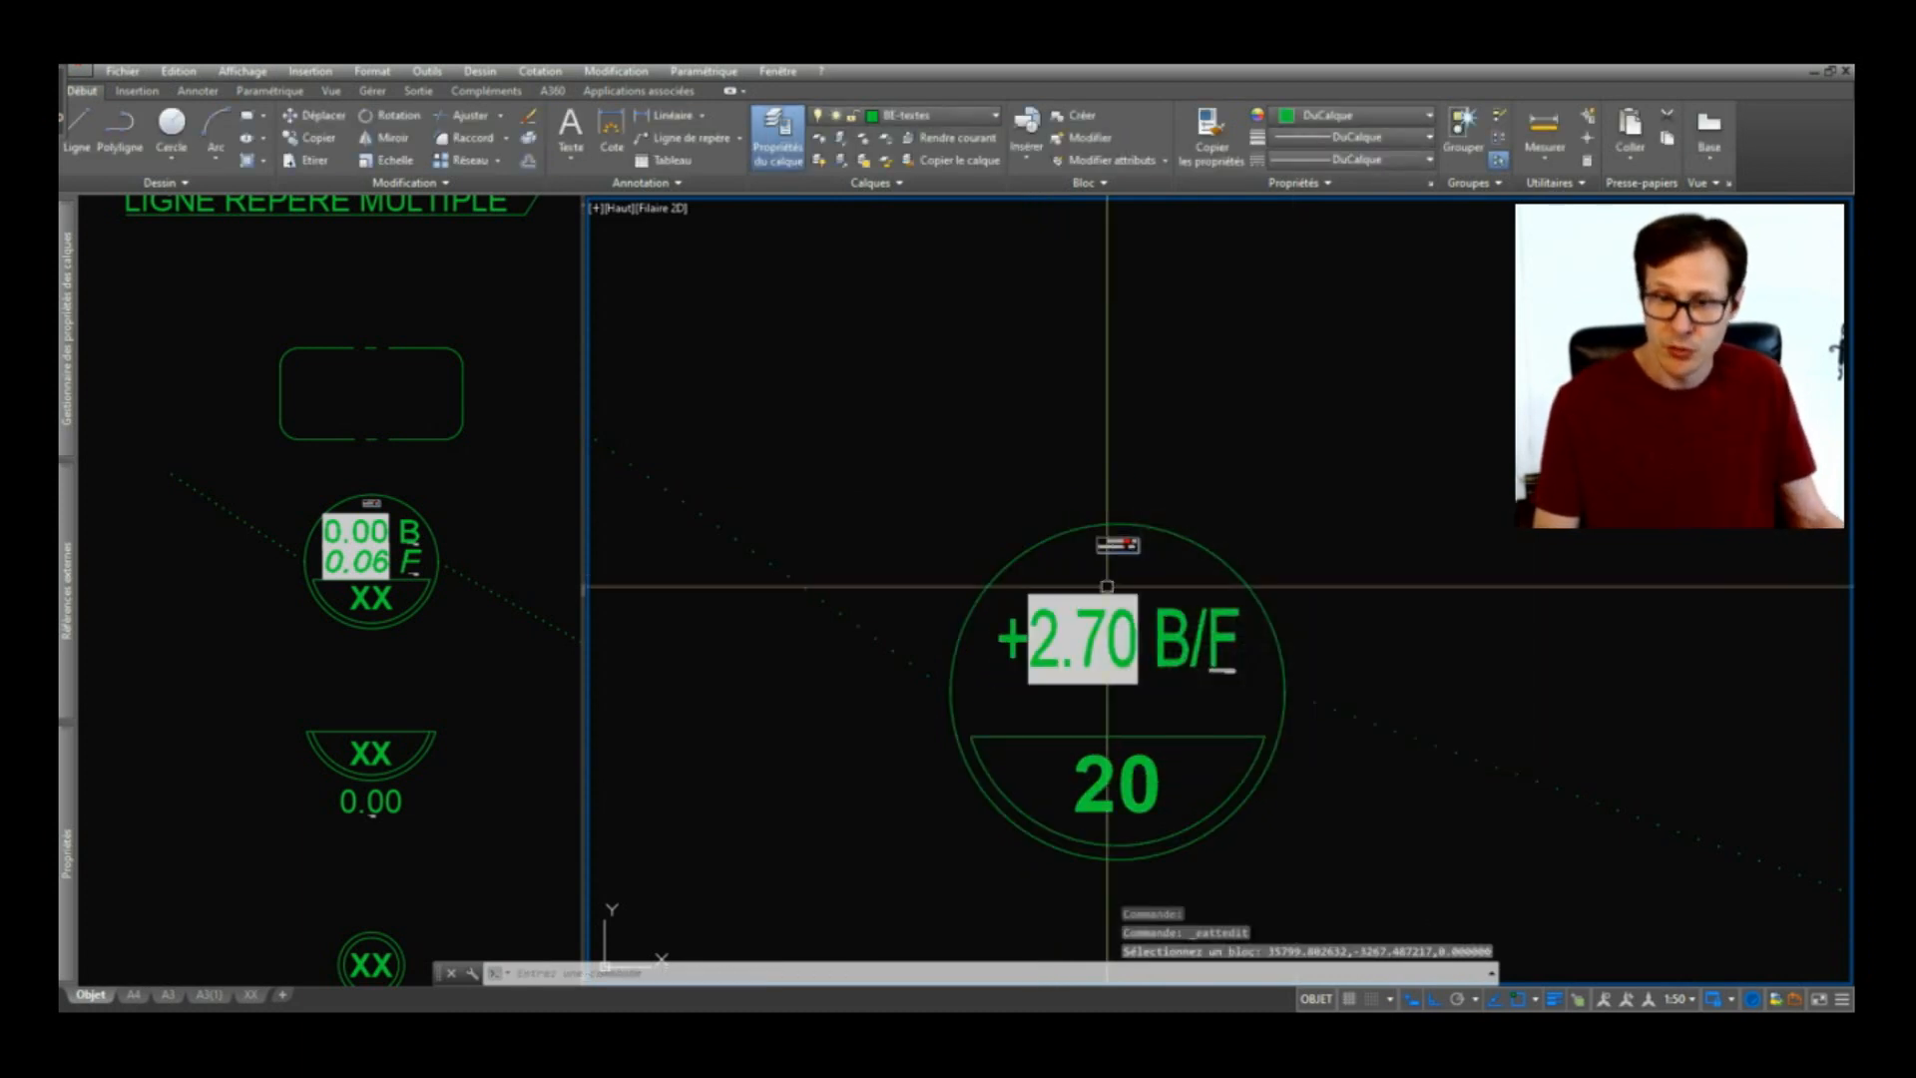
pyautogui.scroll(-4, 1107, 599)
pyautogui.scroll(-5, 1125, 651)
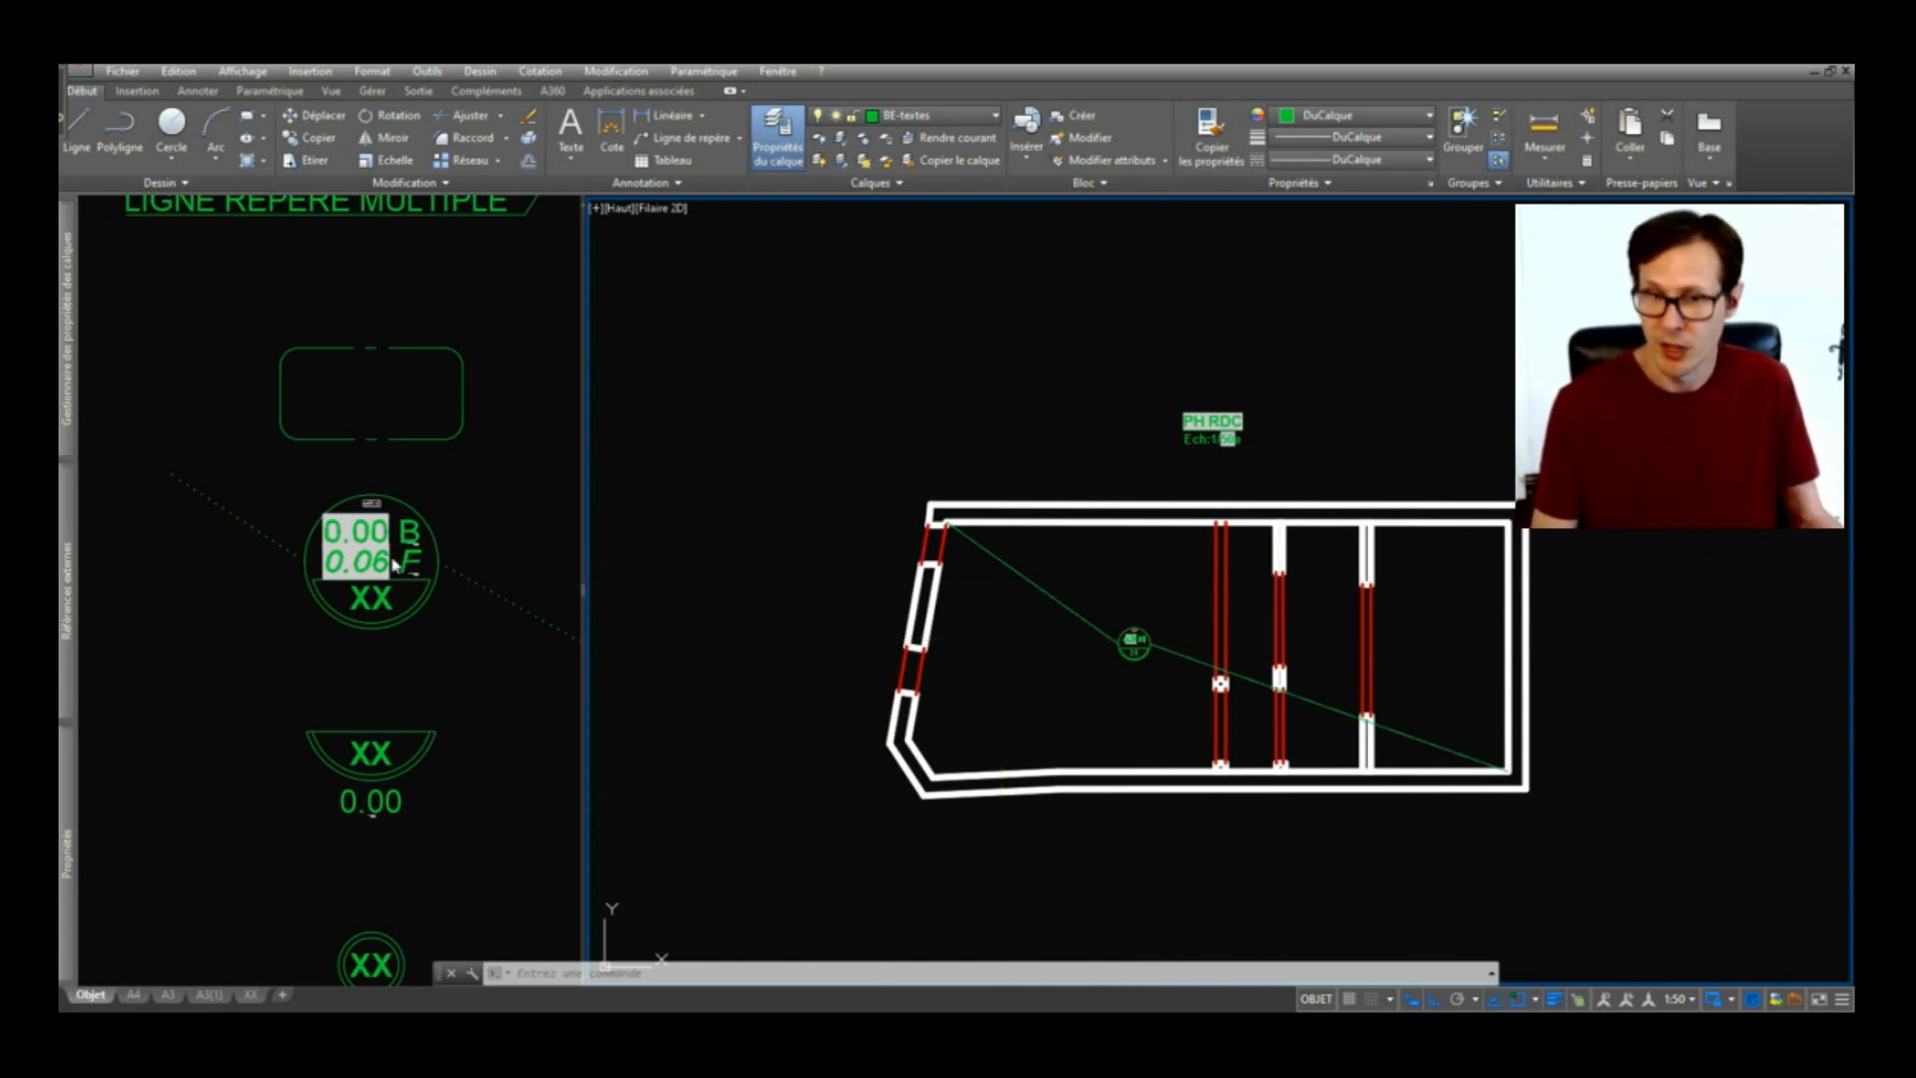
# Step: Copy the four-support span-direction symbol from the template with a base point on the symbol
pyautogui.click(394, 566)
pyautogui.scroll(-6, 394, 566)
pyautogui.scroll(5, 400, 713)
pyautogui.click(378, 647)
pyautogui.hotkey('ctrl', 'shift', 'c')
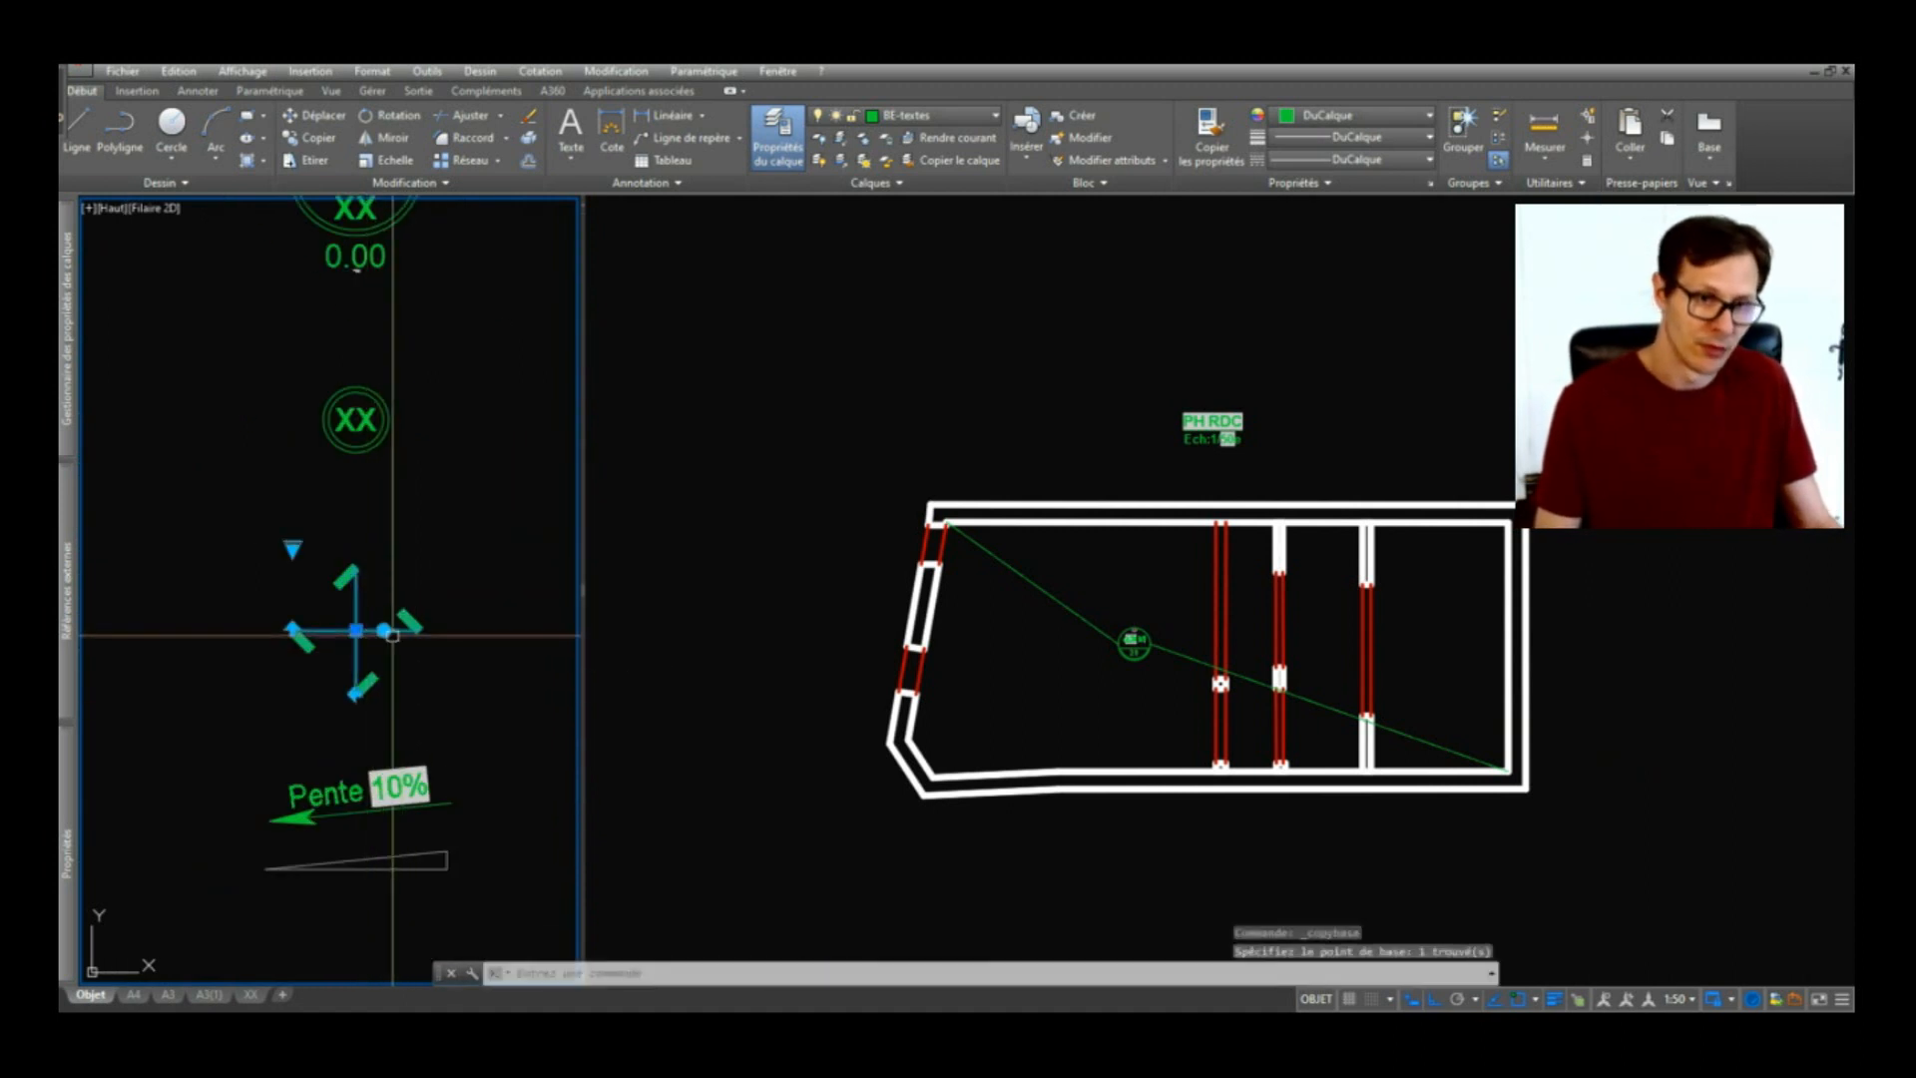
pyautogui.click(386, 631)
# Step: Paste one span-direction symbol beside the level marker in the large bay and another in the bay between the first two beam lines
pyautogui.click(1061, 650)
pyautogui.hotkey('ctrl', 'shift', 'v')
pyautogui.scroll(3, 1061, 650)
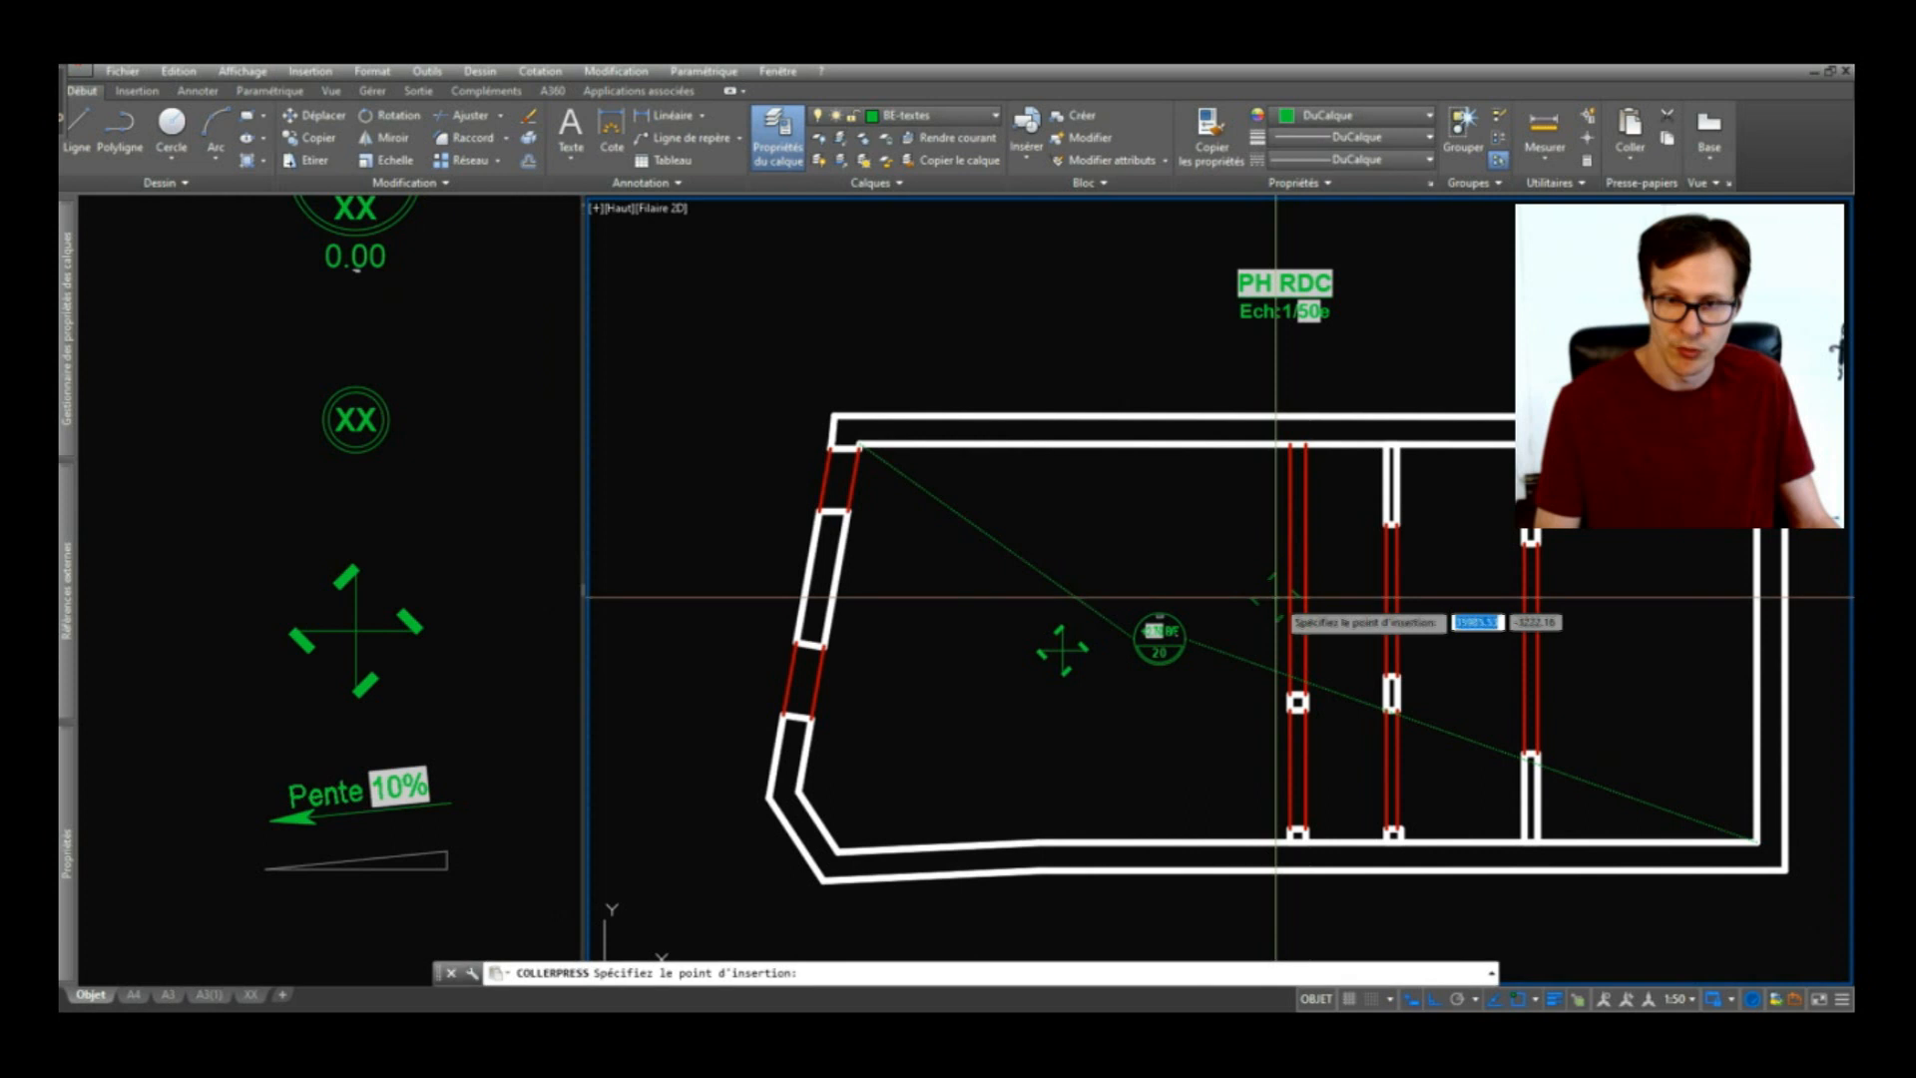
pyautogui.scroll(4, 1360, 633)
pyautogui.click(1322, 626)
# Step: Set the NOMBRE_APPUIS of the span symbol between the beam lines to 2 with the Normal option
pyautogui.click(1342, 645)
pyautogui.click(1296, 668)
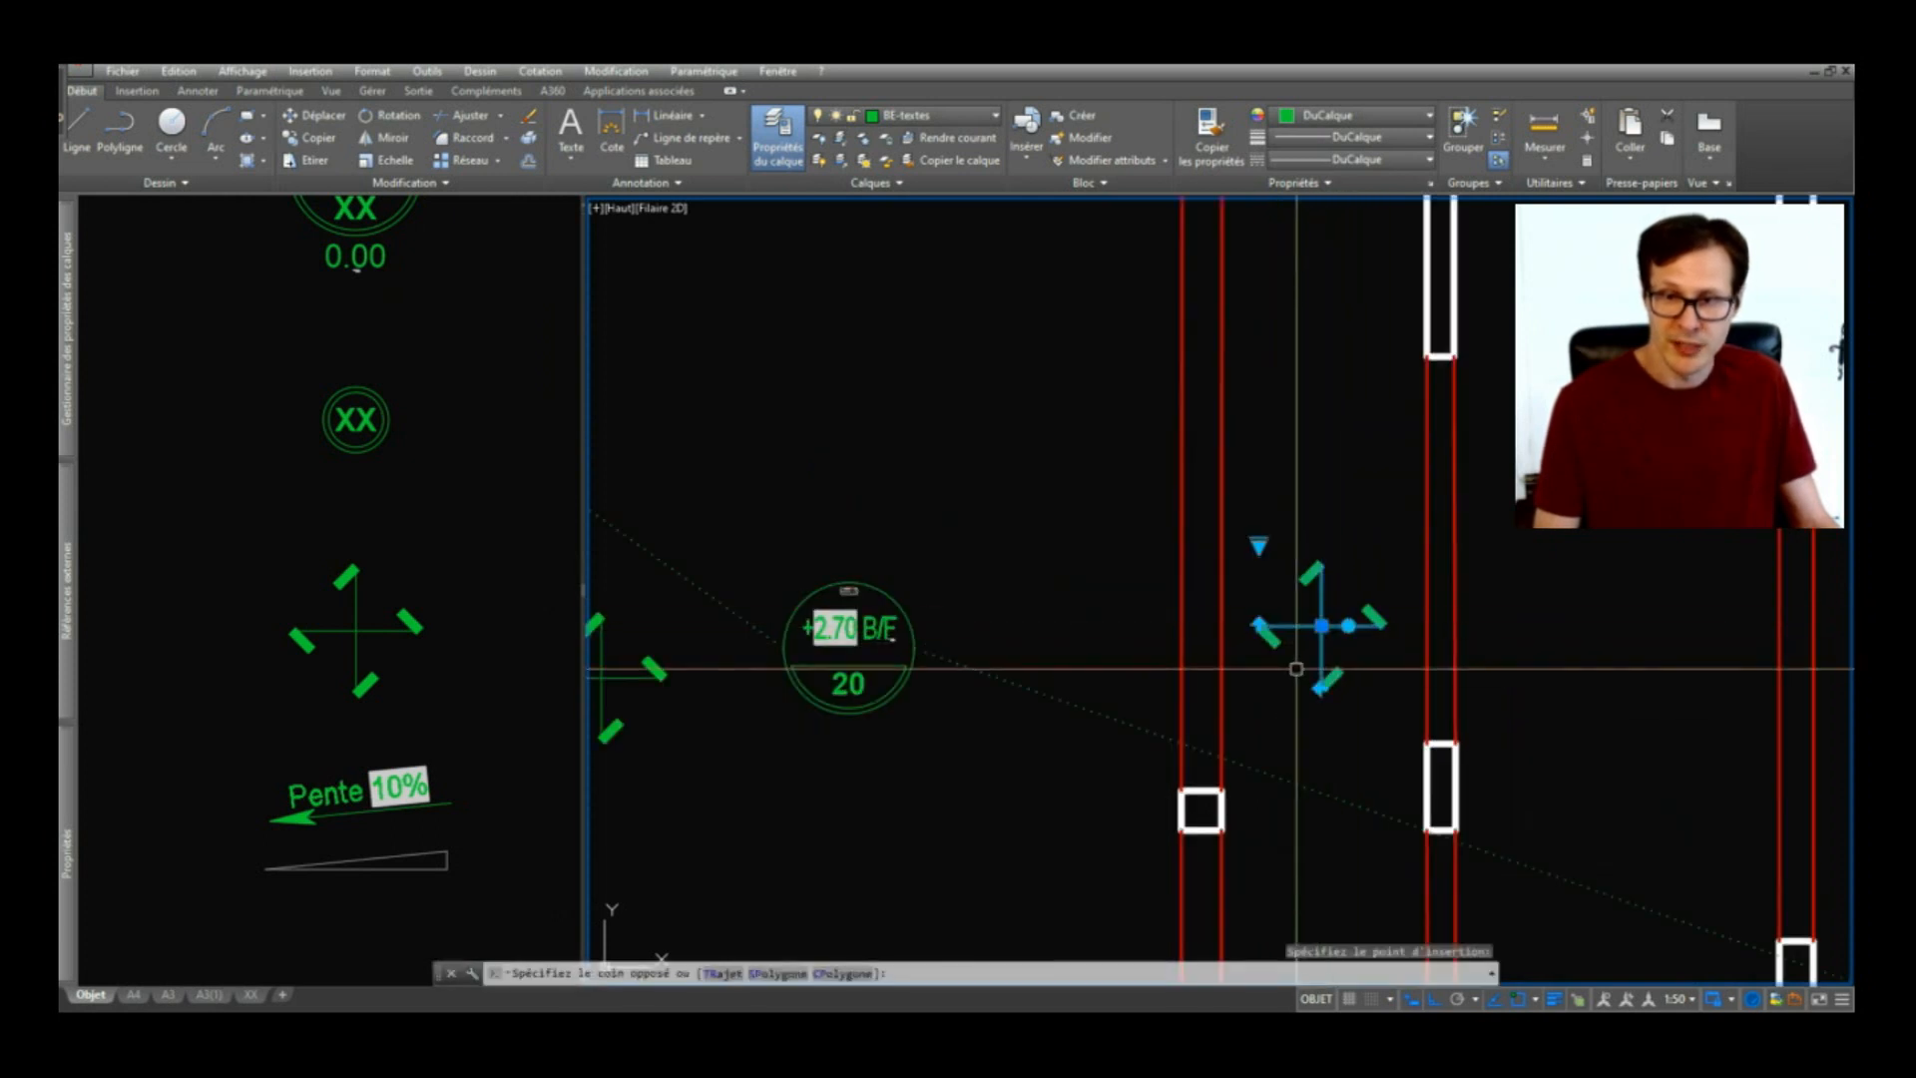
pyautogui.click(1258, 545)
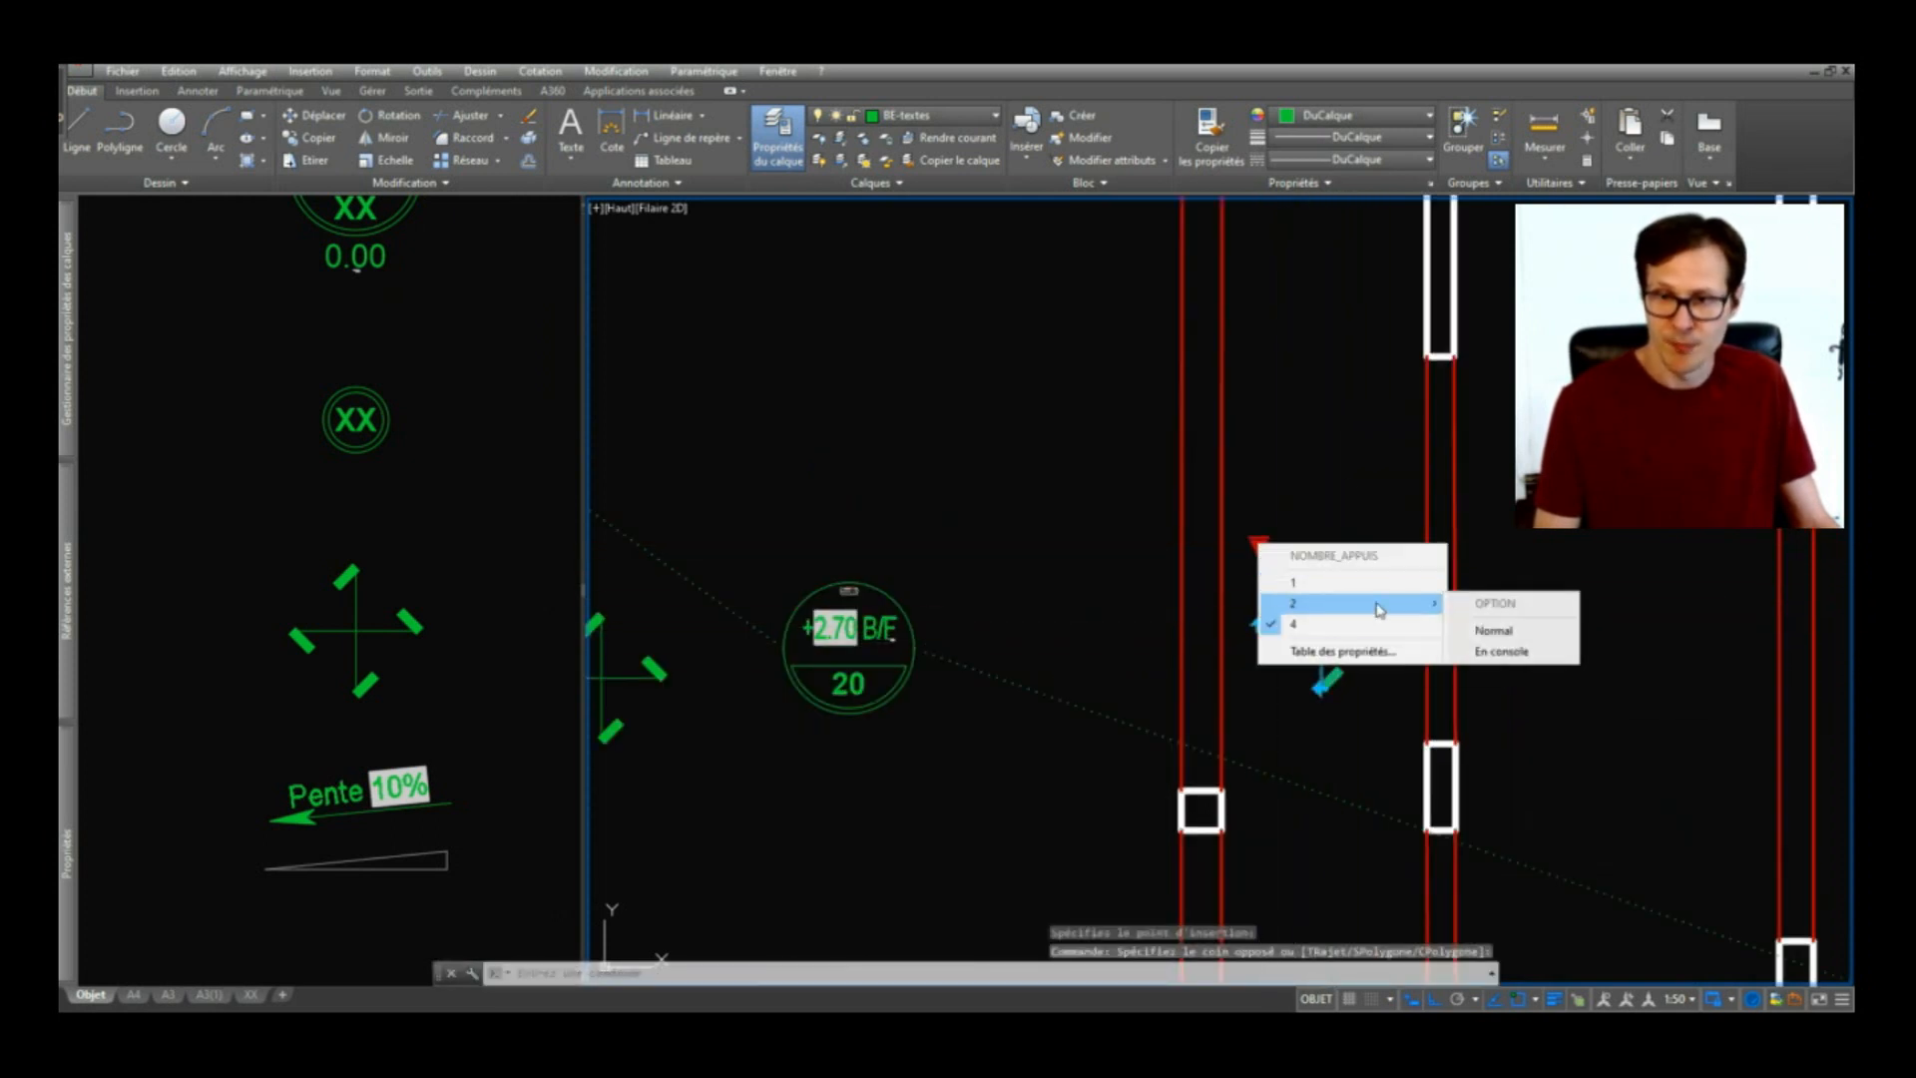
pyautogui.click(1497, 635)
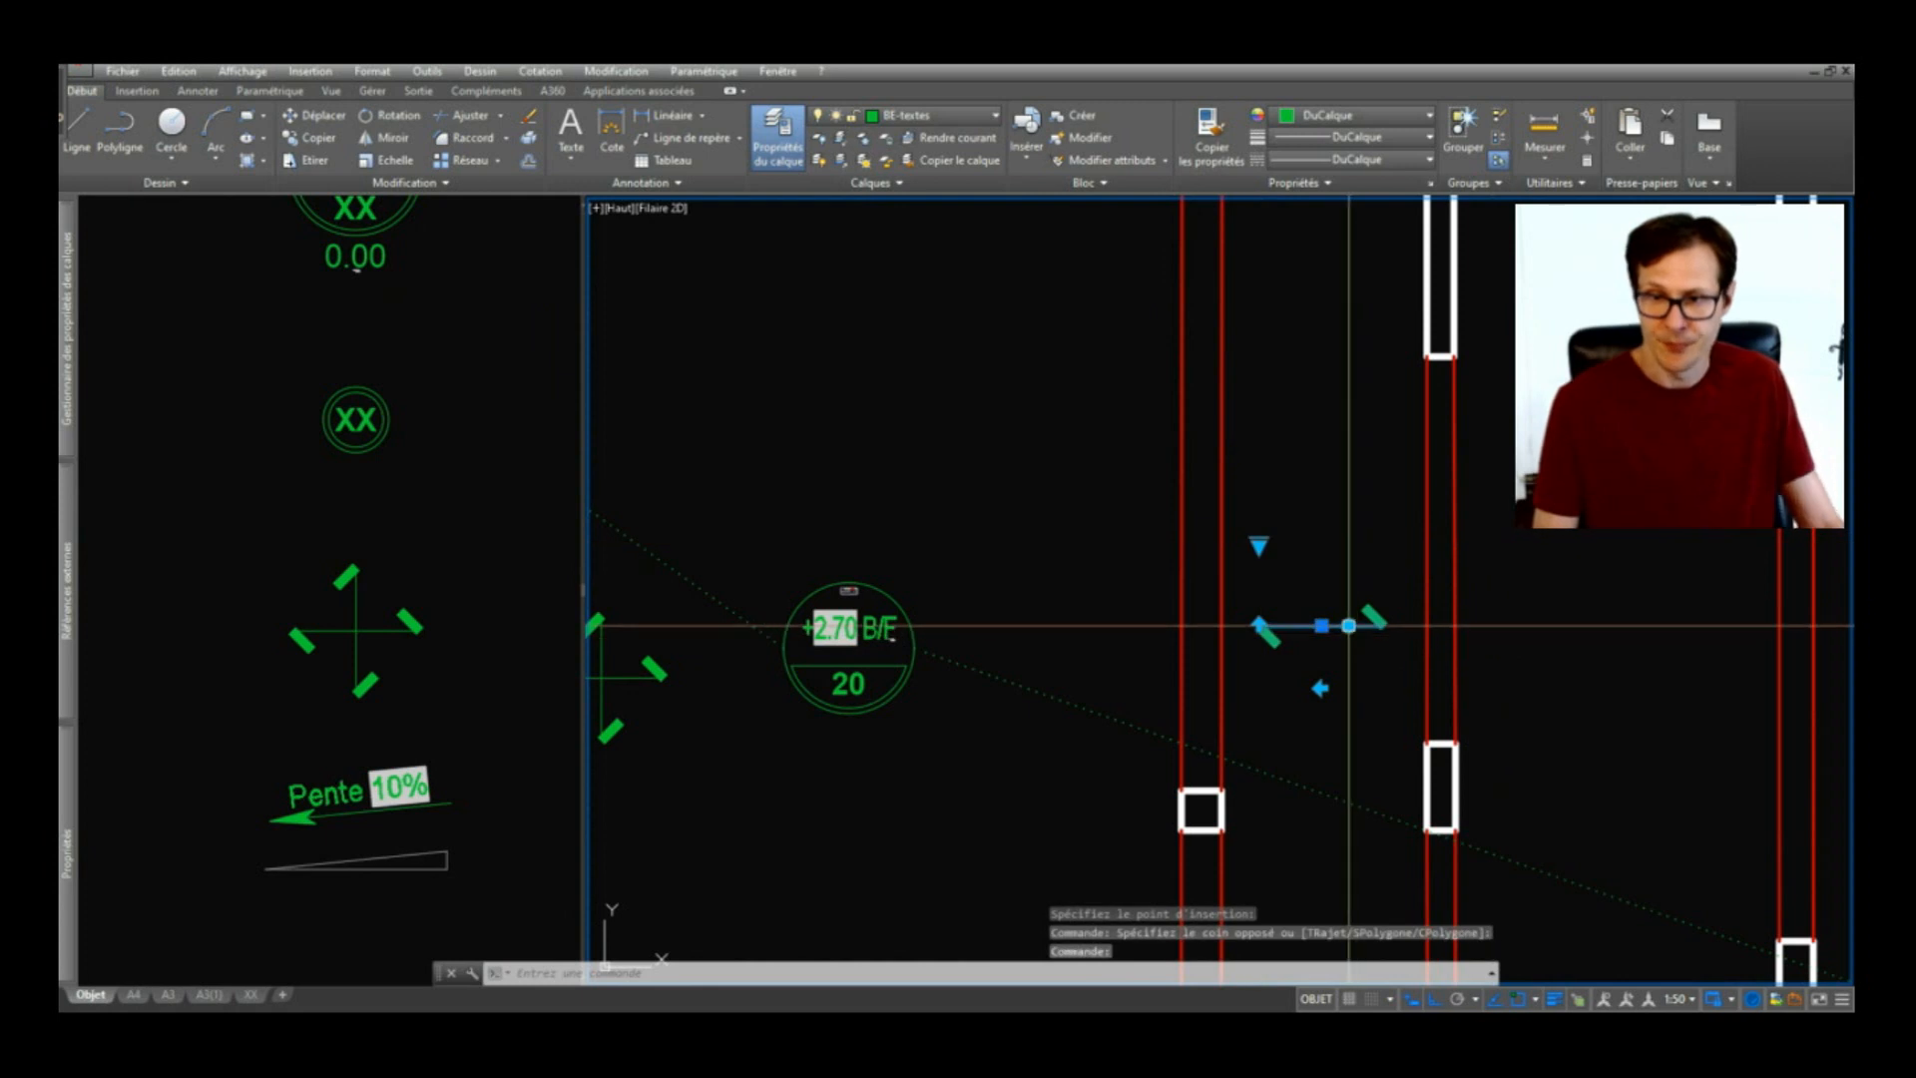
pyautogui.click(1348, 626)
pyautogui.press('Escape')
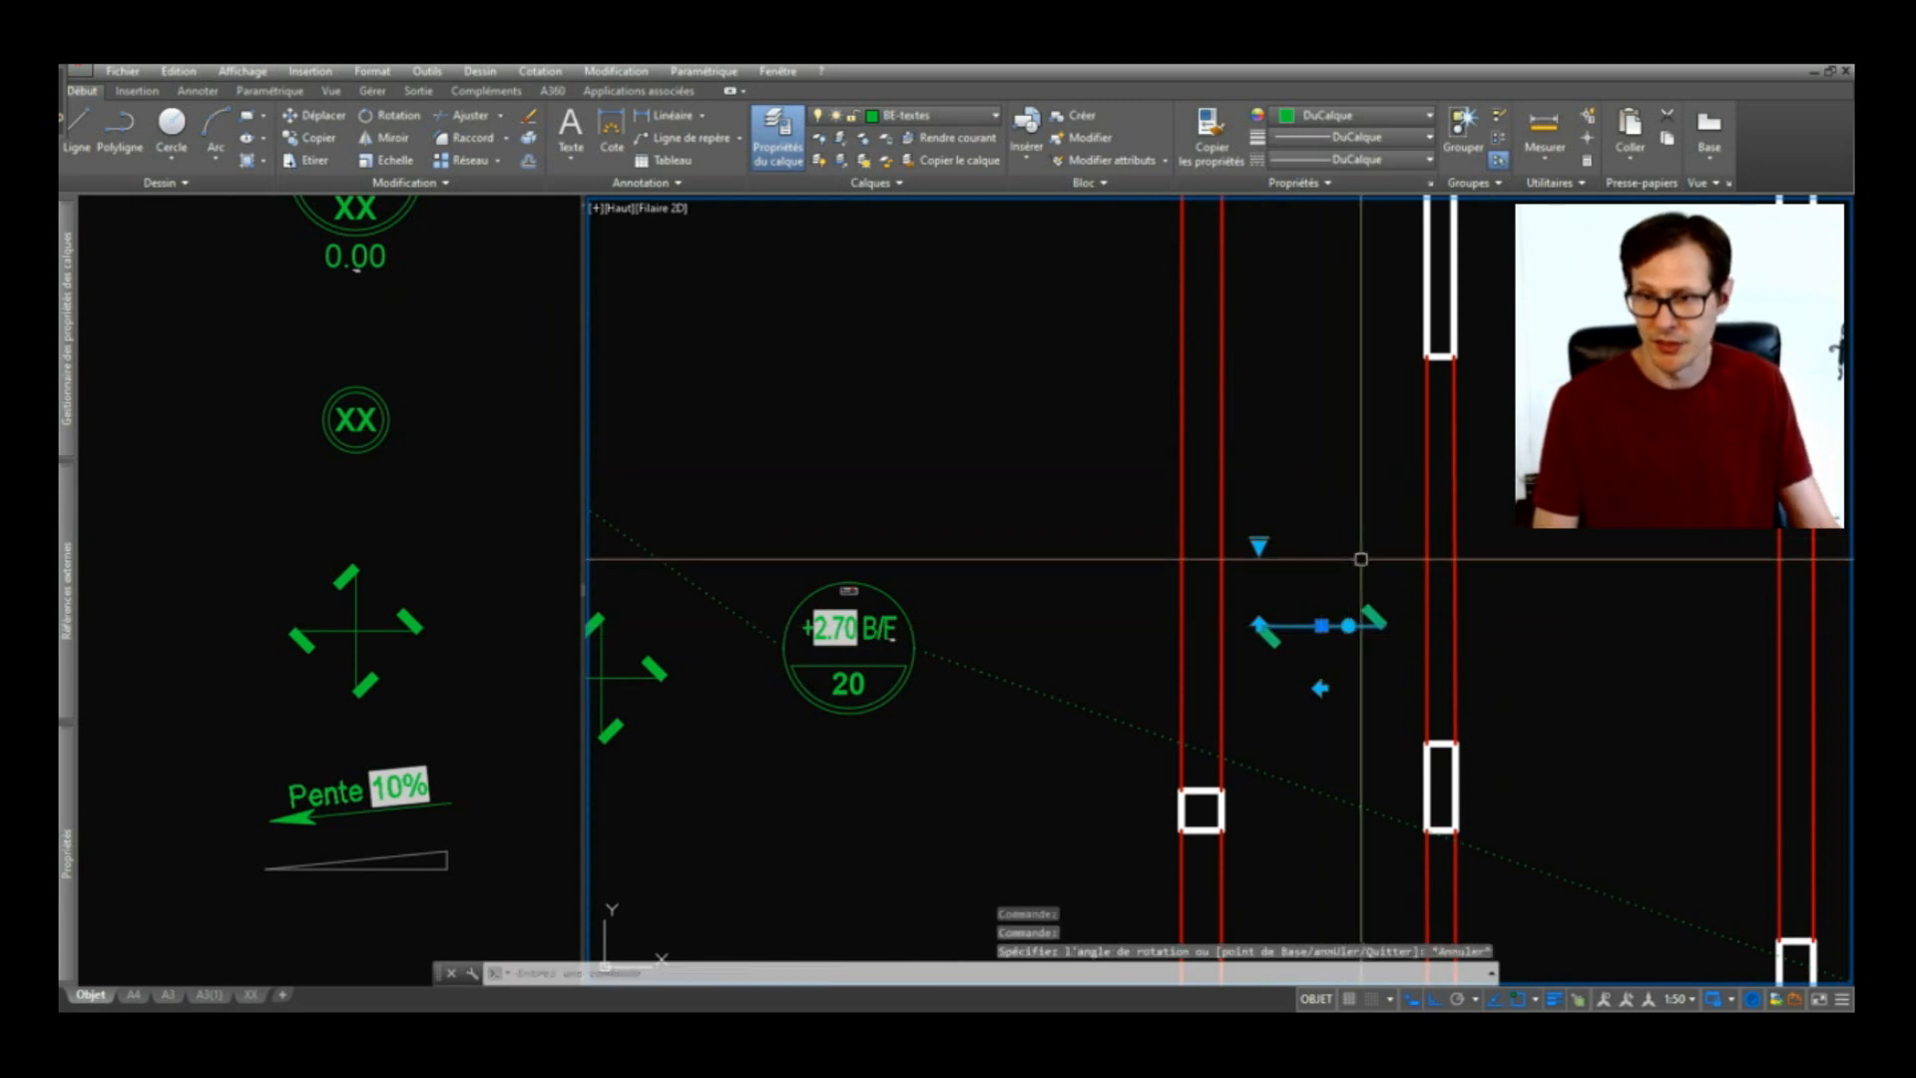
# Step: Copy the two-support span symbol horizontally into the remaining two bays
pyautogui.write('co')
pyautogui.press('space')
pyautogui.click(1330, 663)
pyautogui.moveTo(1574, 645)
pyautogui.mouseDown(button='middle')
pyautogui.moveTo(1134, 646)
pyautogui.moveTo(1150, 645)
pyautogui.mouseUp(button='middle')
pyautogui.click(1201, 645)
pyautogui.scroll(-4, 1335, 556)
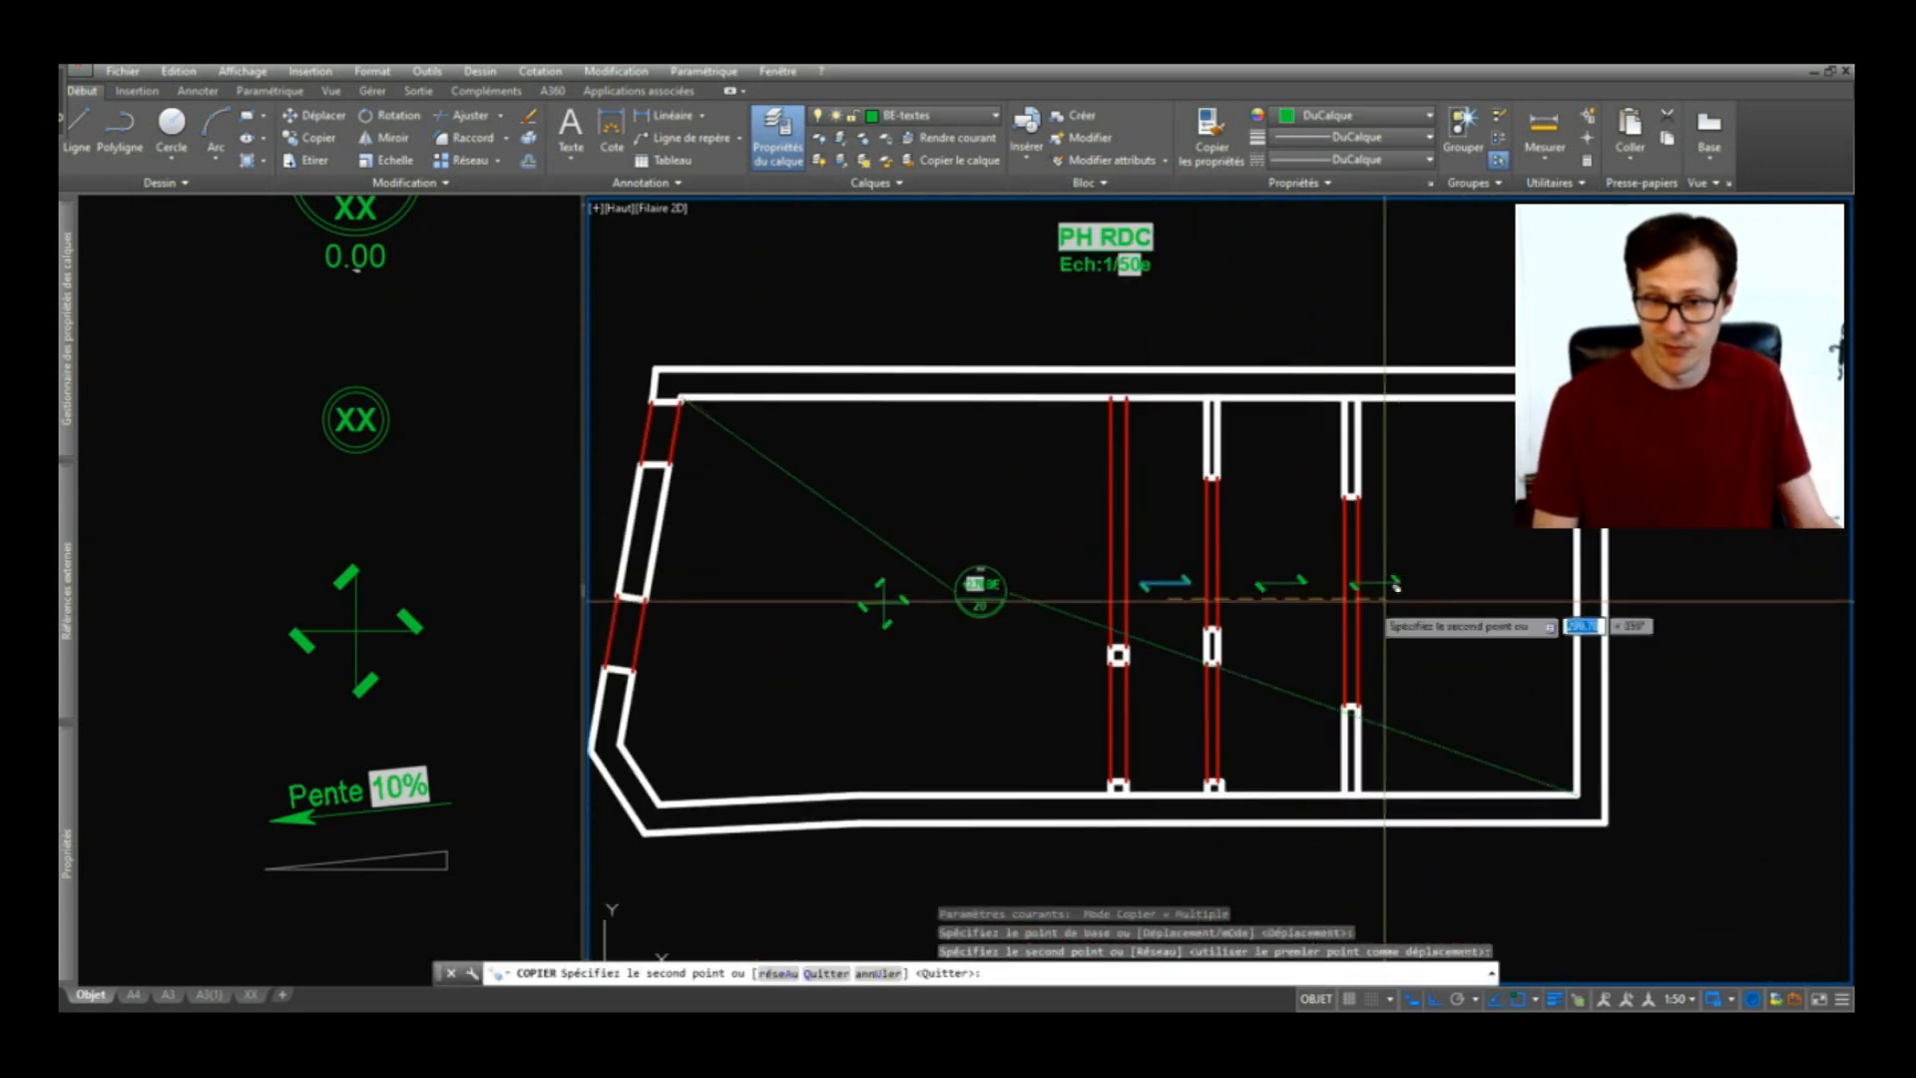
pyautogui.click(1463, 603)
pyautogui.press('Return')
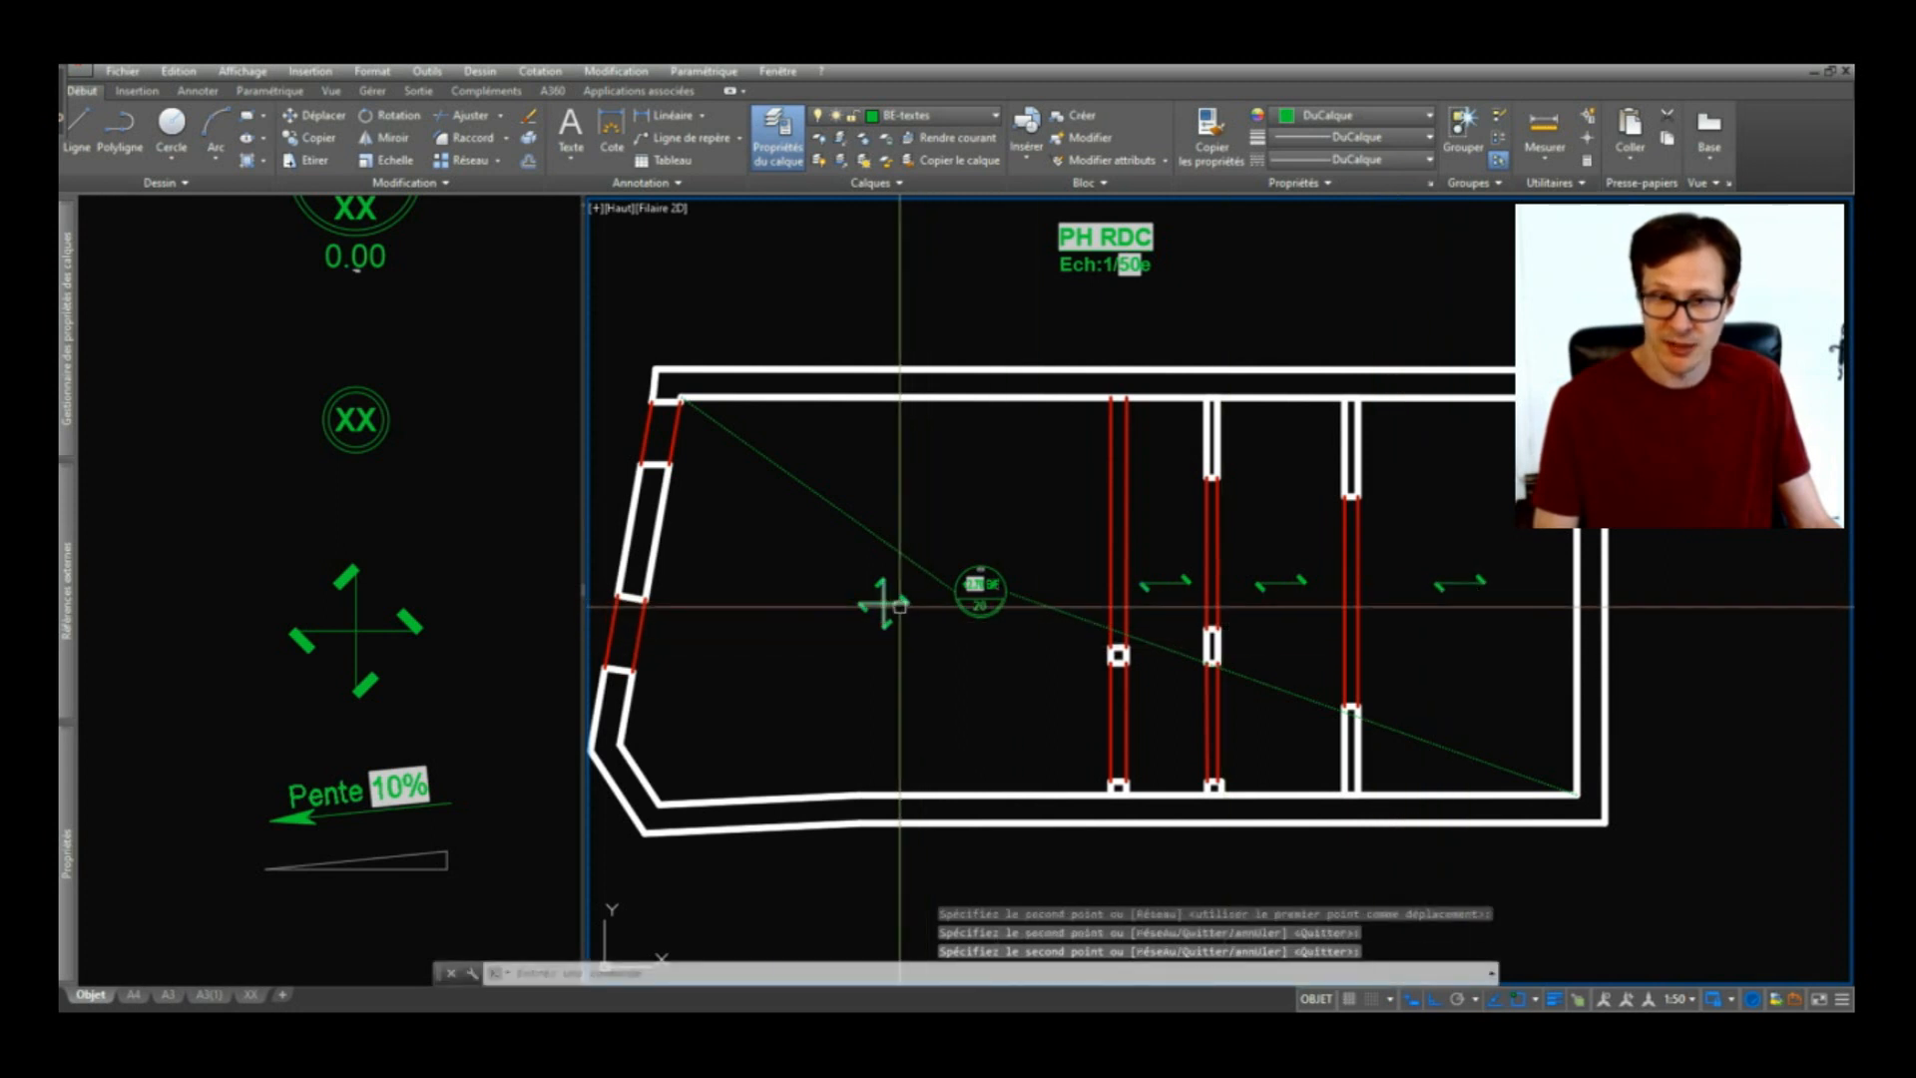
pyautogui.moveTo(1001, 595); pyautogui.dragTo(1072, 626, button='middle')
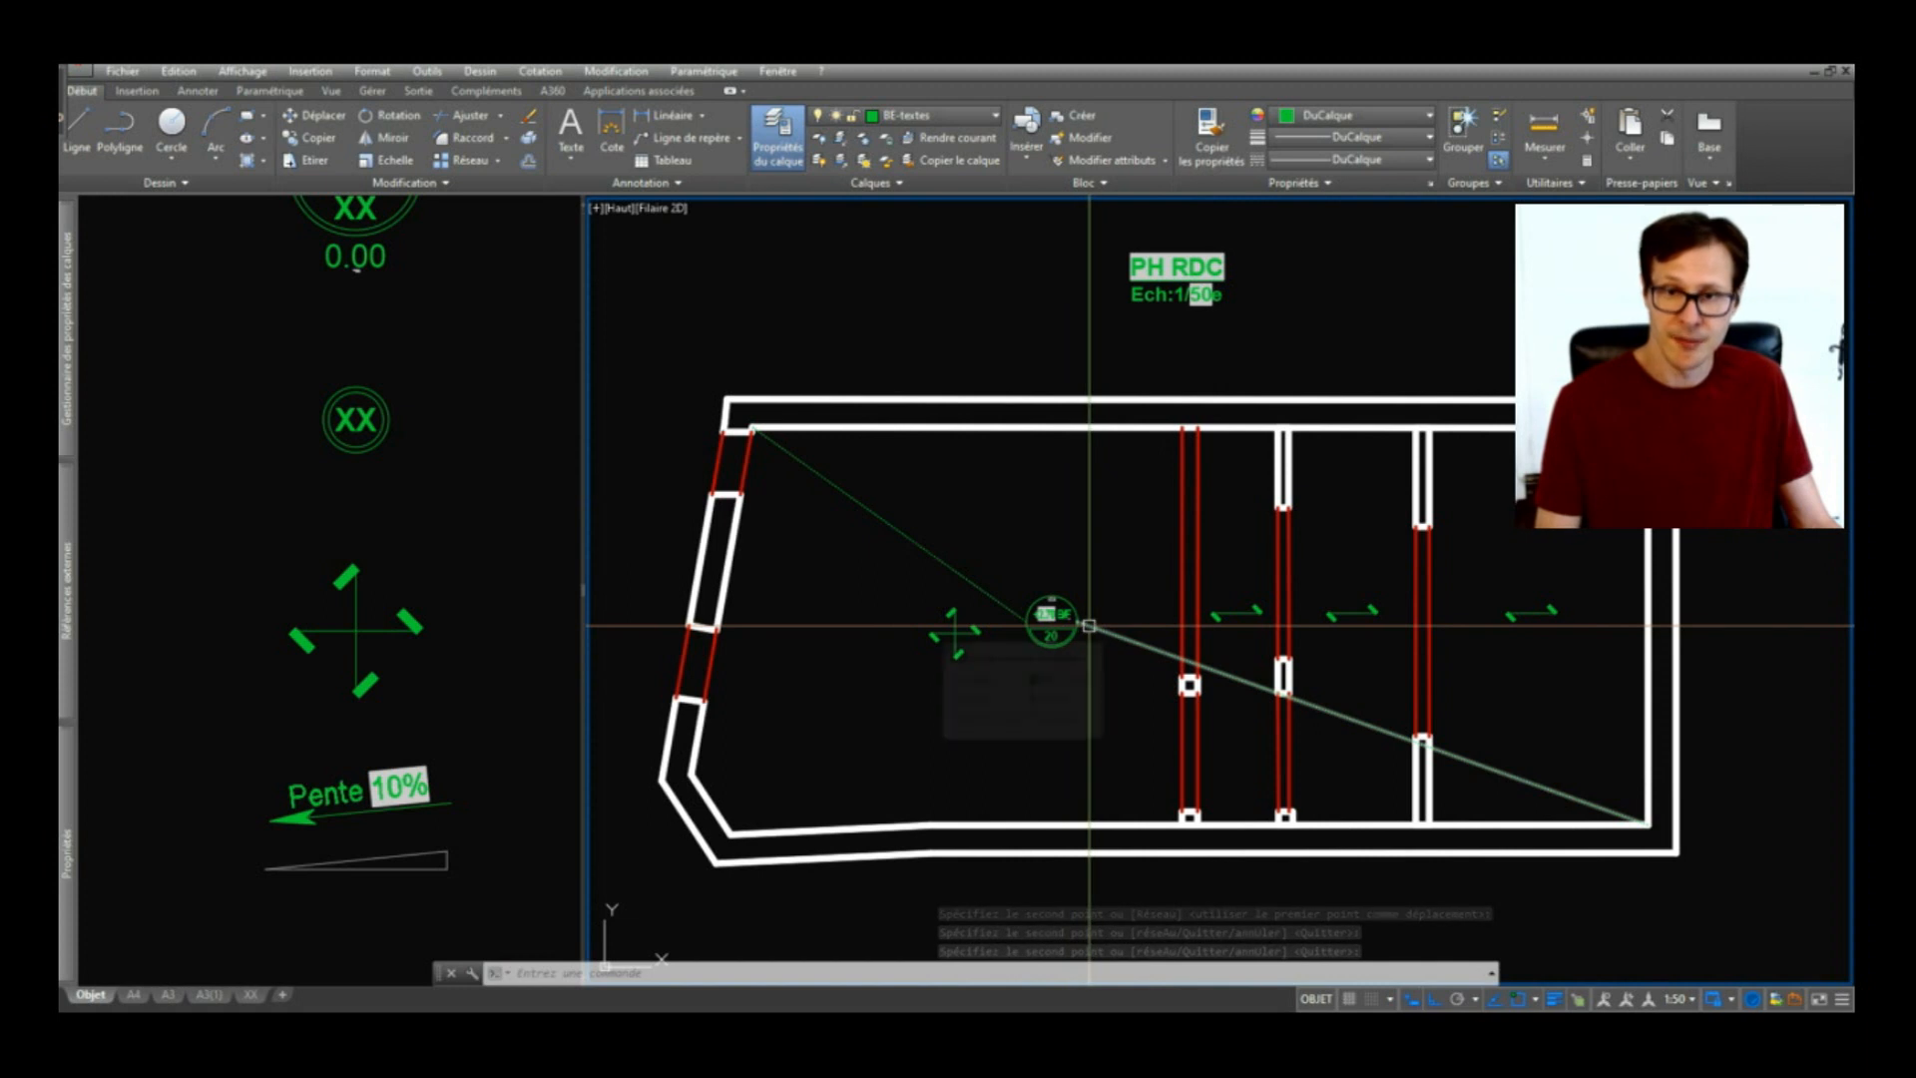
# Step: Copy the PXX 40x40 column symbol from the template with its base point at the square's centre
pyautogui.click(369, 560)
pyautogui.scroll(-2, 443, 672)
pyautogui.scroll(-1, 430, 574)
pyautogui.scroll(1, 404, 565)
pyautogui.scroll(-2, 423, 731)
pyautogui.moveTo(405, 412); pyautogui.dragTo(413, 597, button='middle')
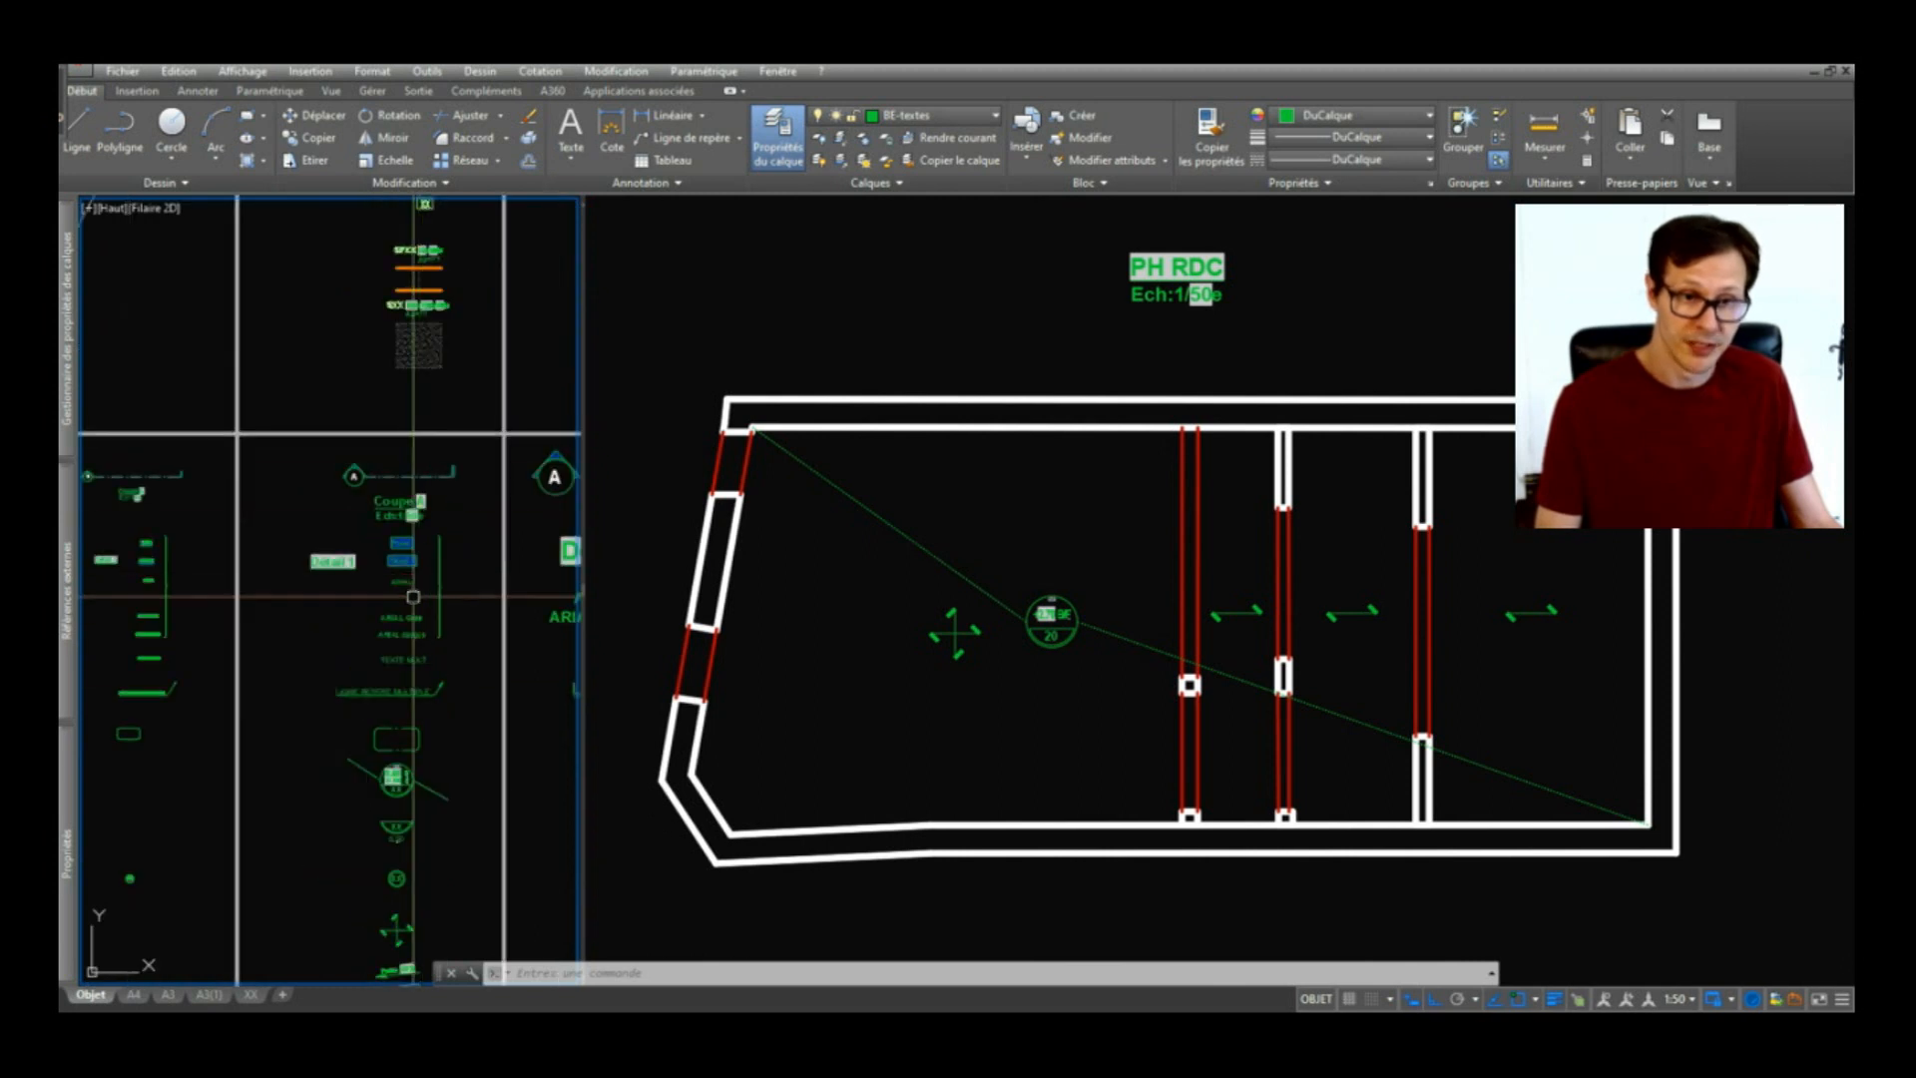
pyautogui.moveTo(364, 670); pyautogui.dragTo(370, 833, button='middle')
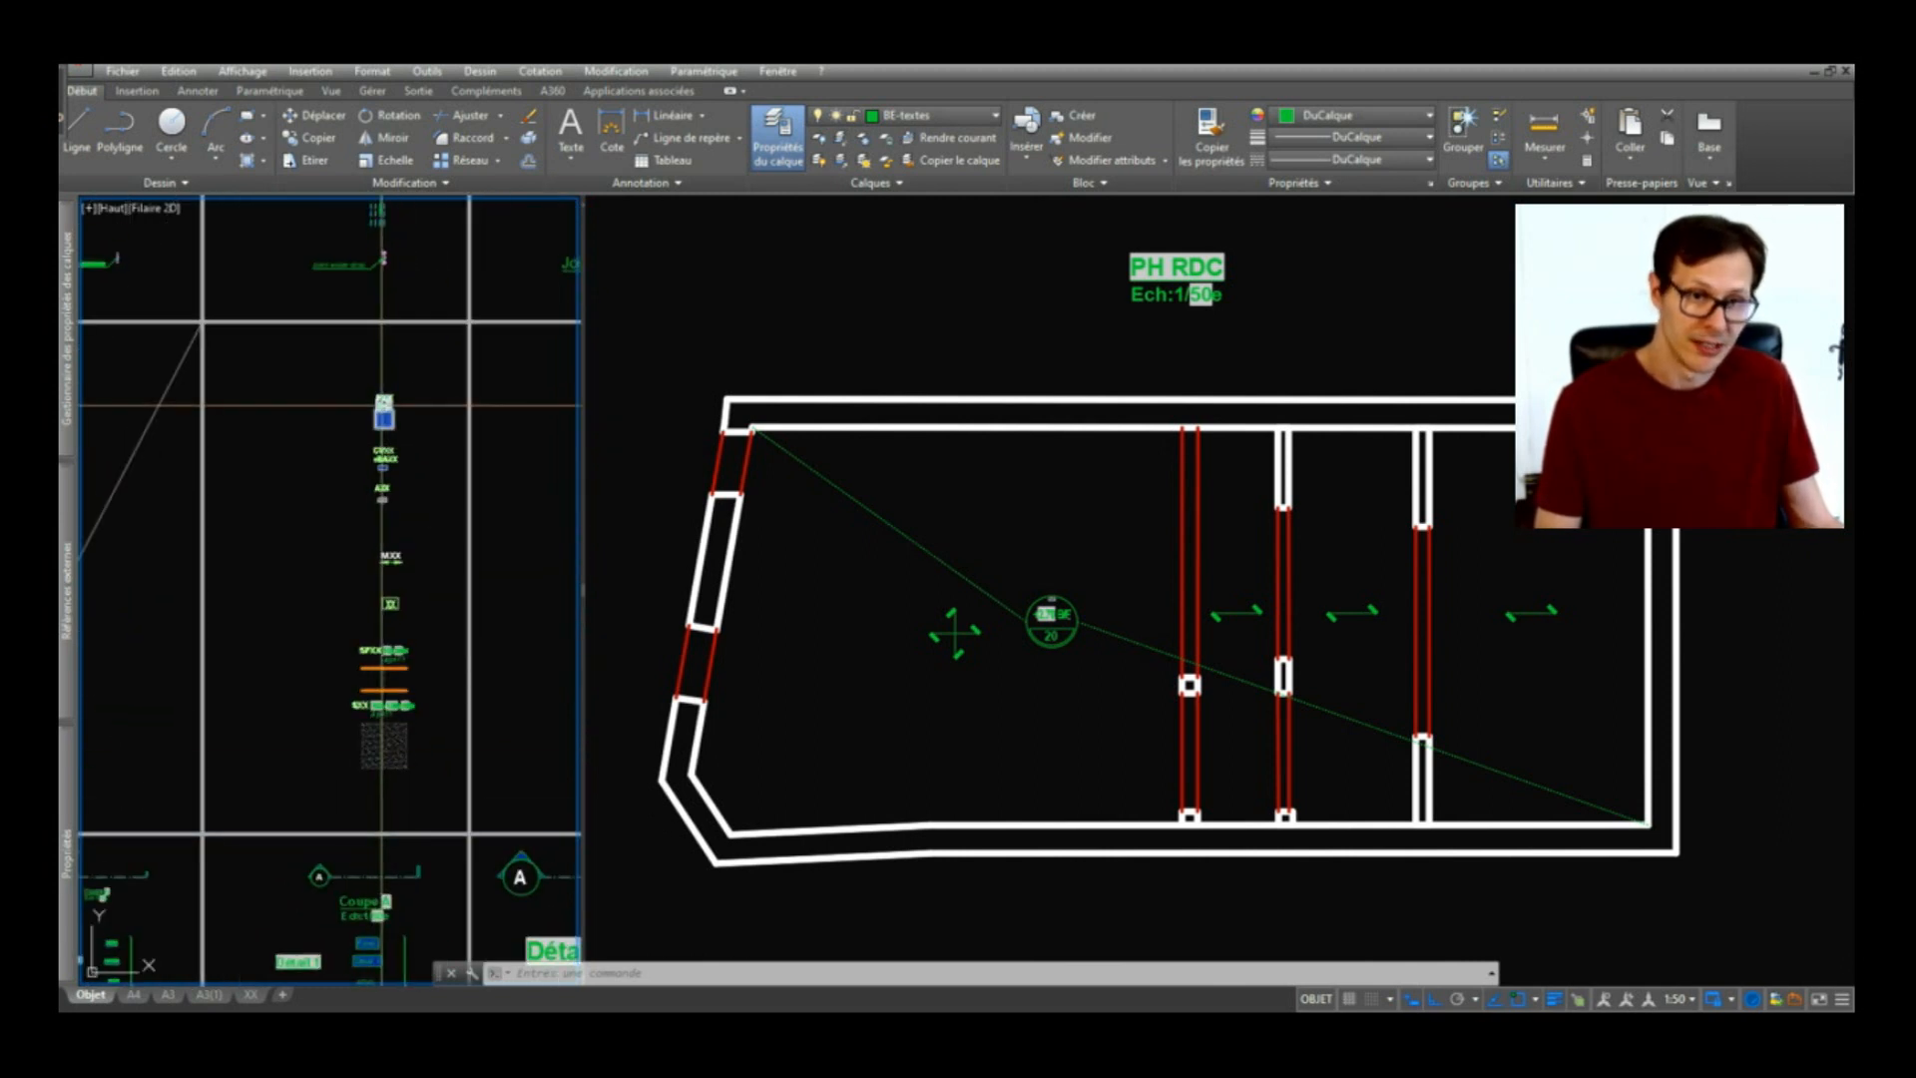
pyautogui.scroll(3, 381, 405)
pyautogui.scroll(3, 389, 399)
pyautogui.click(409, 547)
pyautogui.hotkey('ctrl', 'shift', 'c')
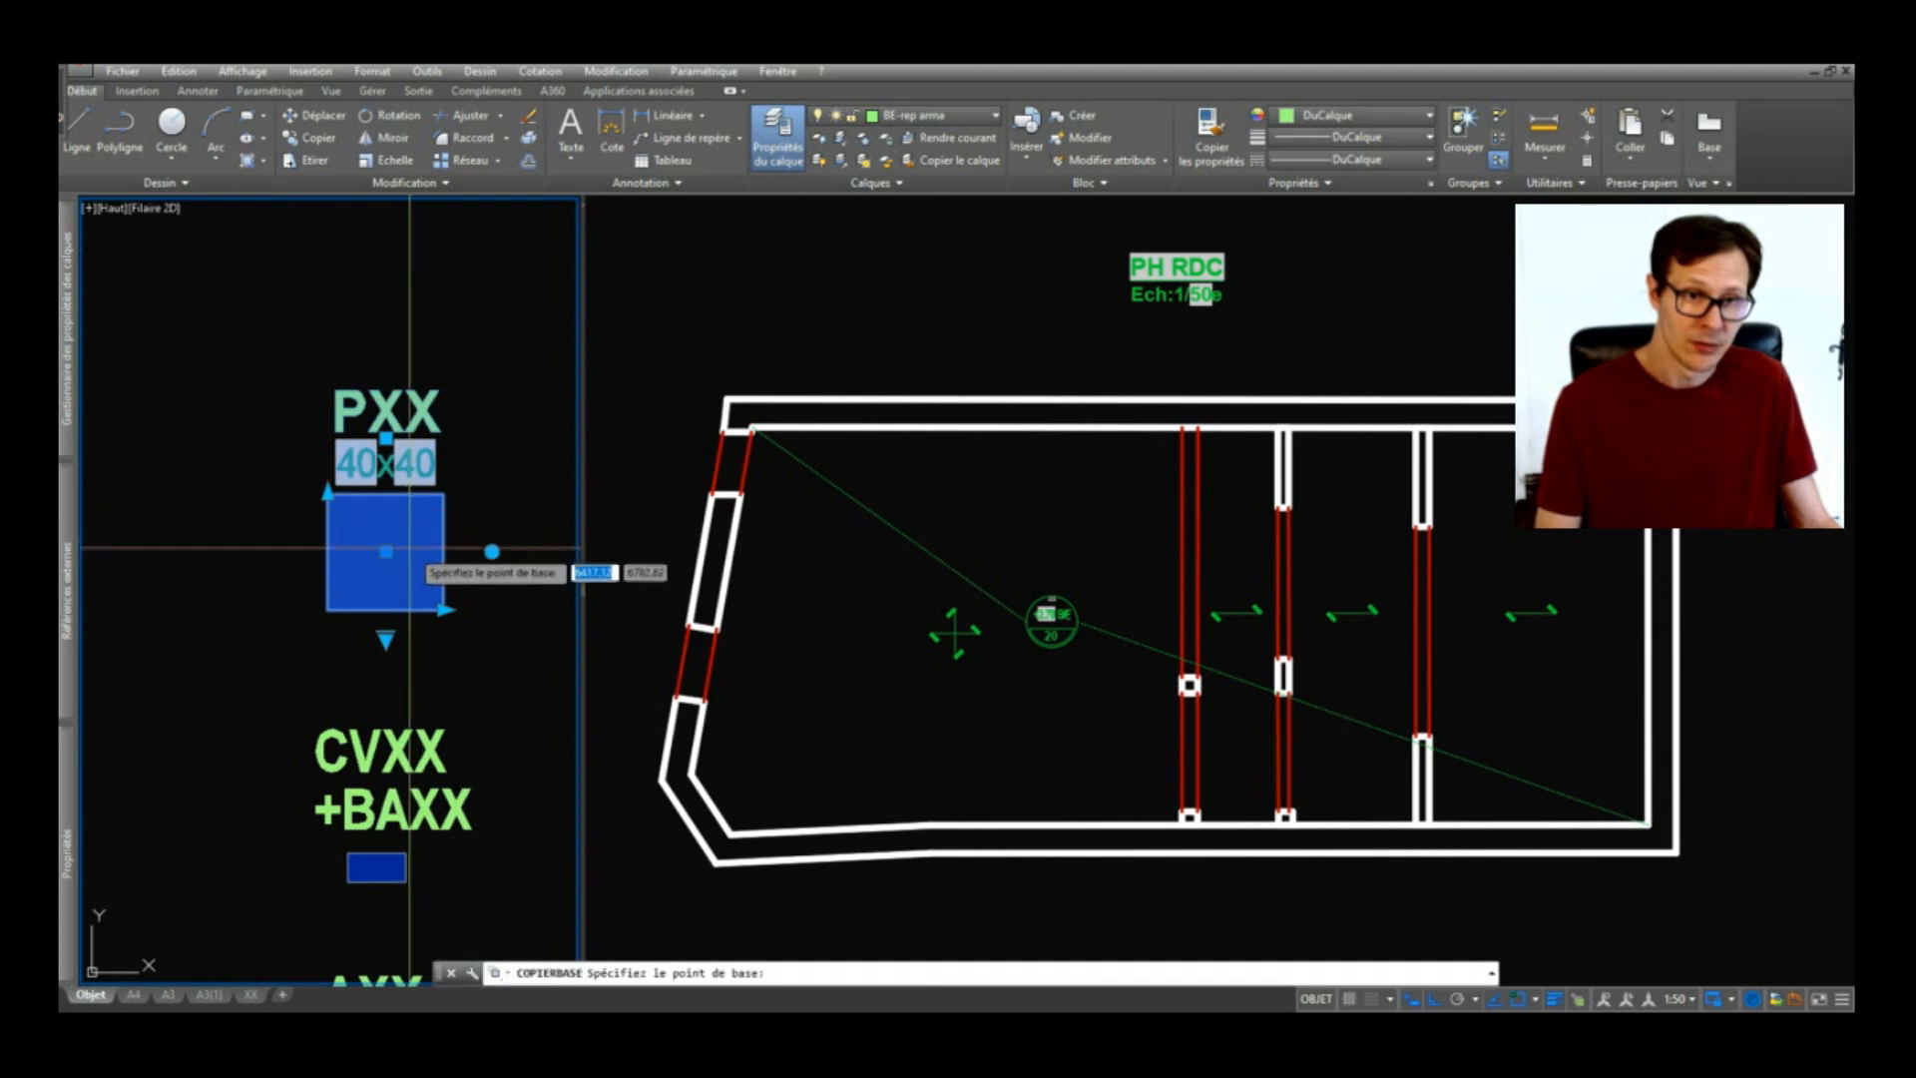
pyautogui.click(389, 550)
# Step: Paste the PXX column symbol at the centre of the small column outline on the first beam line
pyautogui.click(1188, 699)
pyautogui.scroll(4, 1188, 698)
pyautogui.hotkey('ctrl', 'shift', 'v')
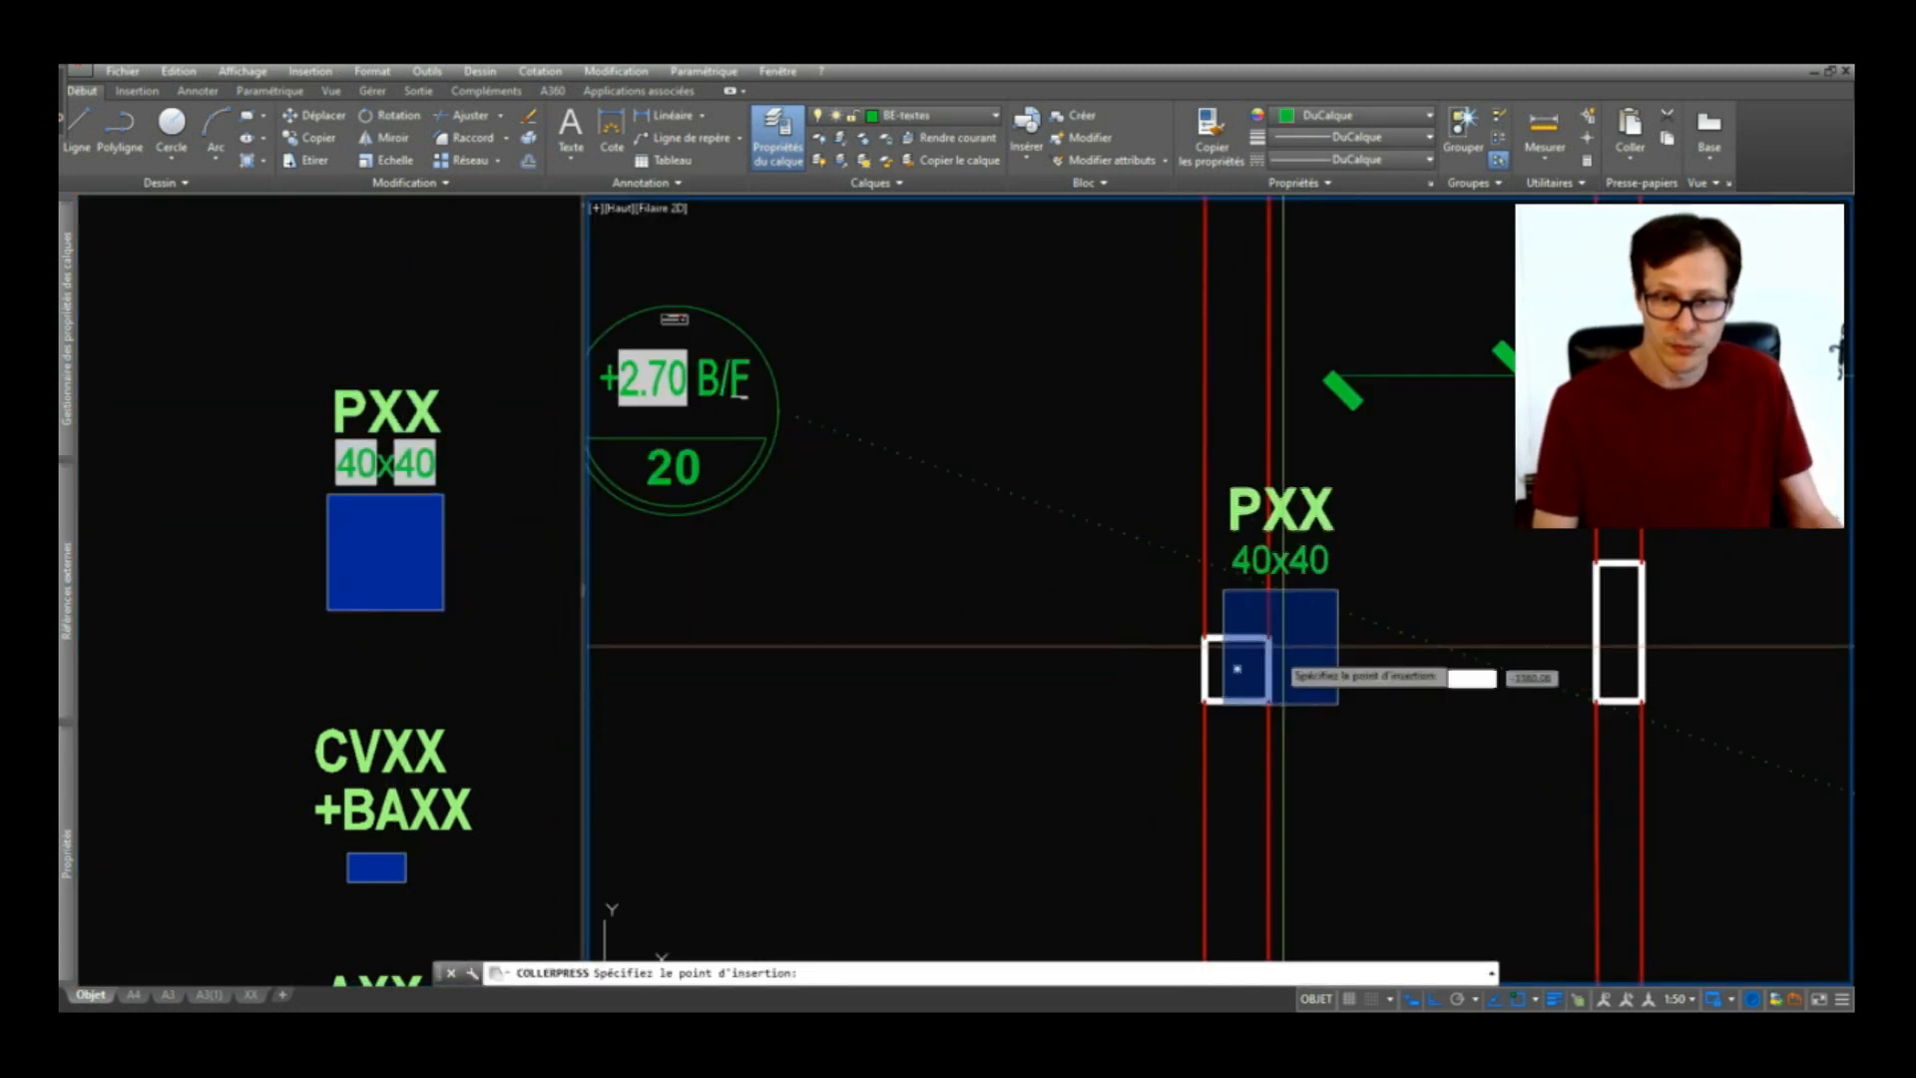
pyautogui.click(1235, 667)
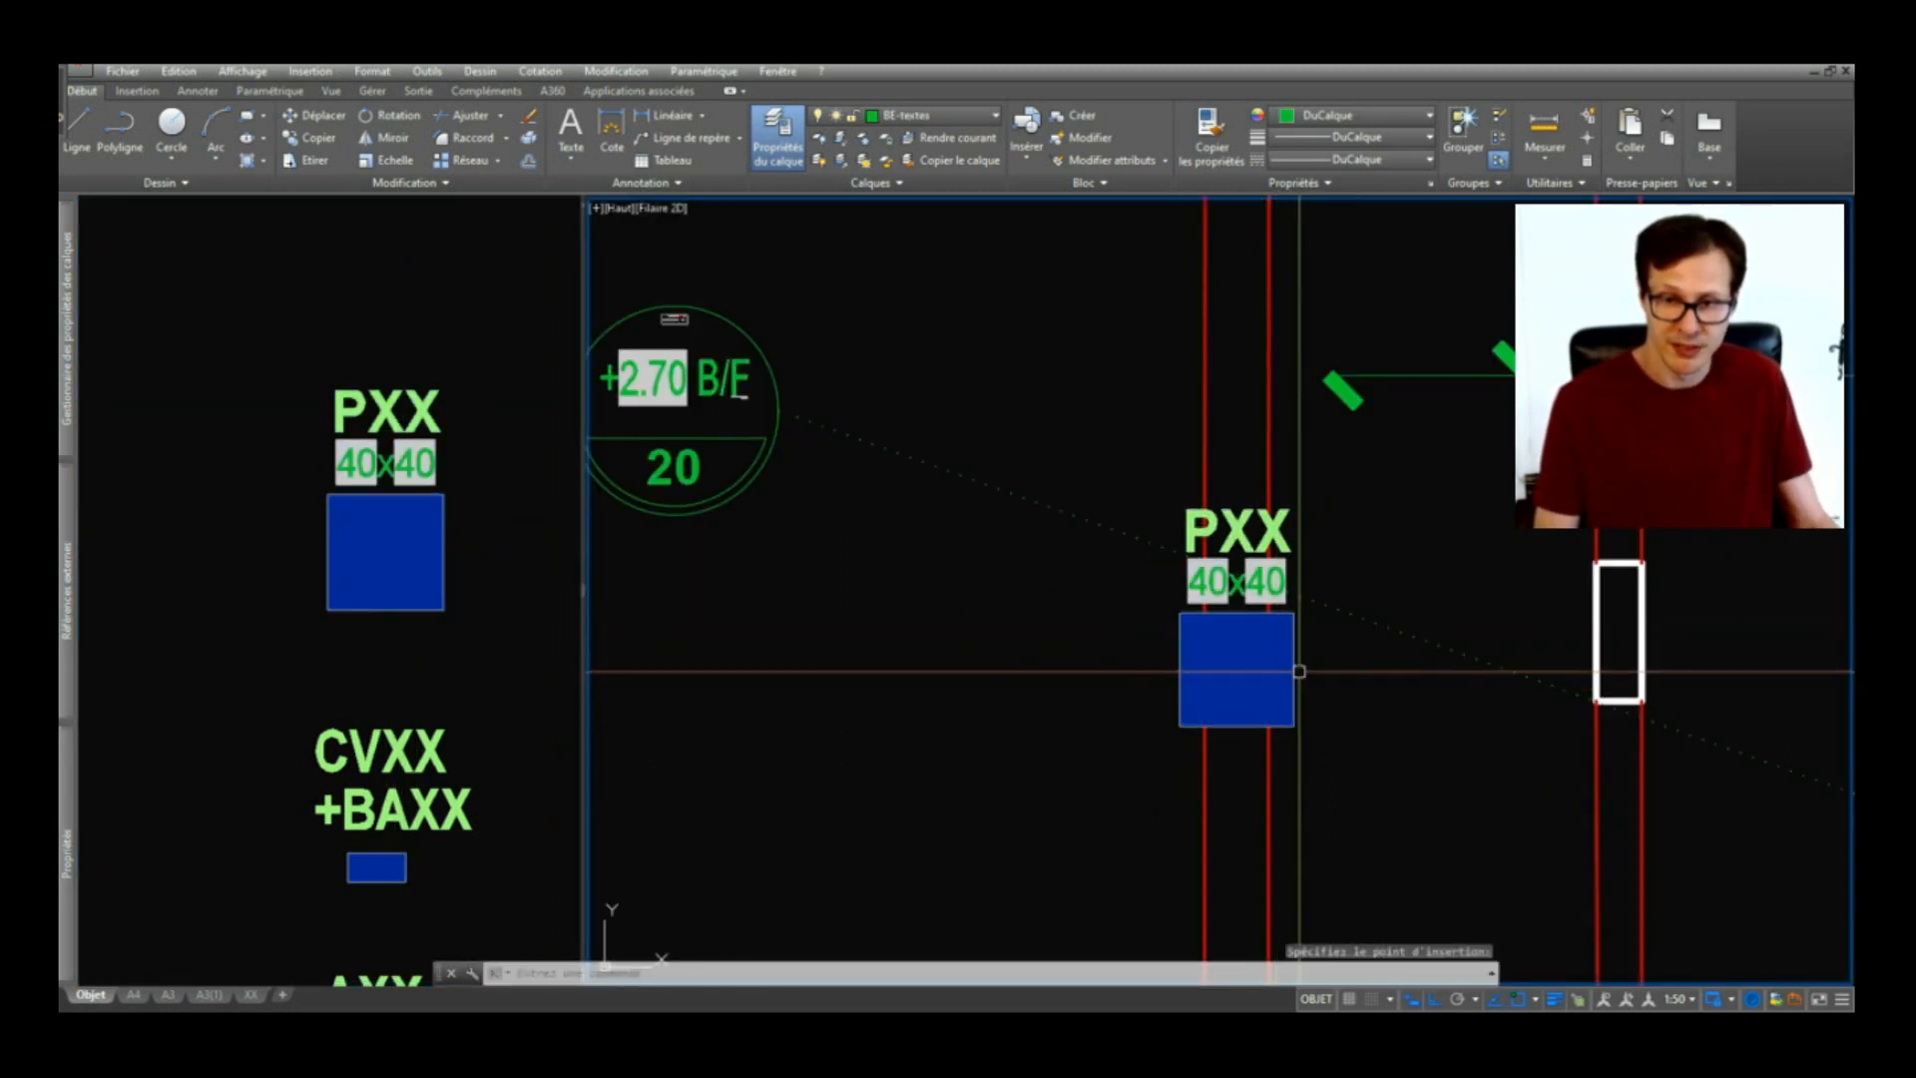
# Step: Resize the pasted column symbol in both directions to match the small column's outline
pyautogui.click(1296, 708)
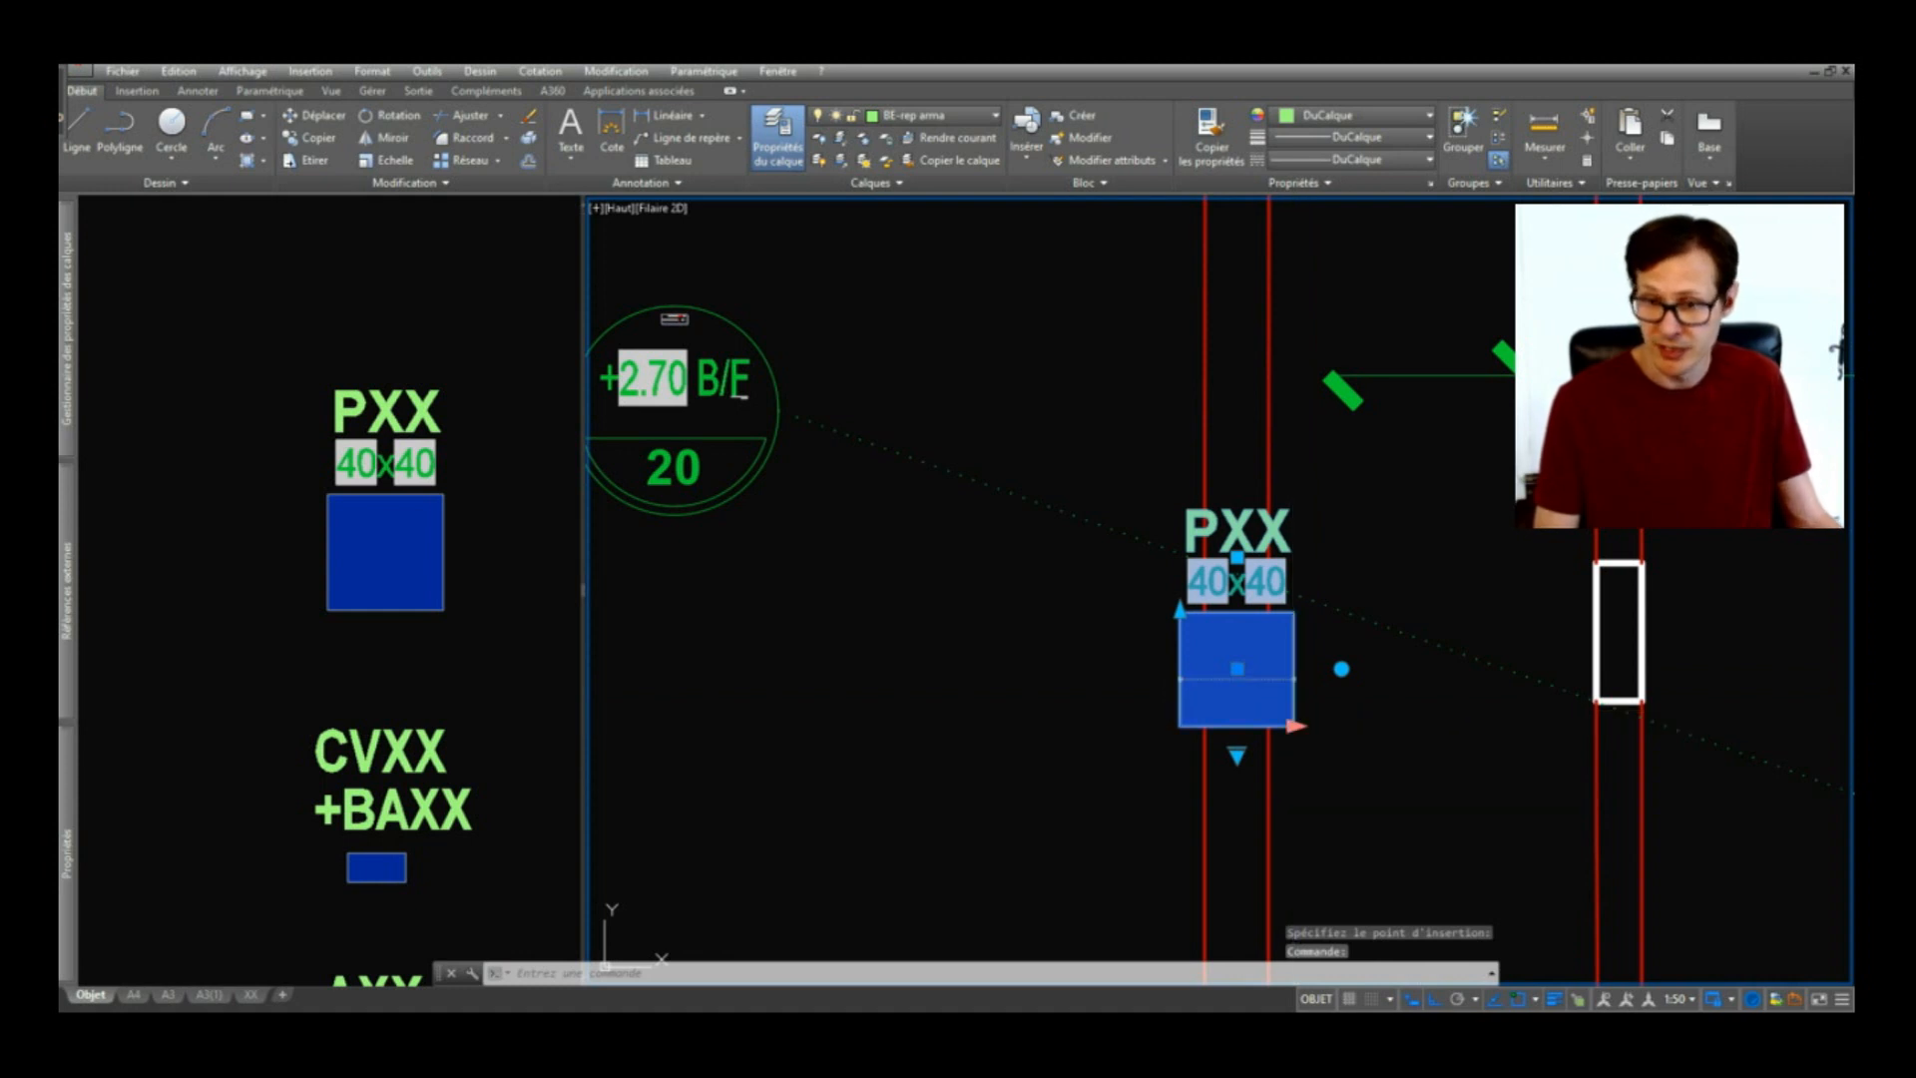
pyautogui.click(1296, 725)
pyautogui.click(1272, 747)
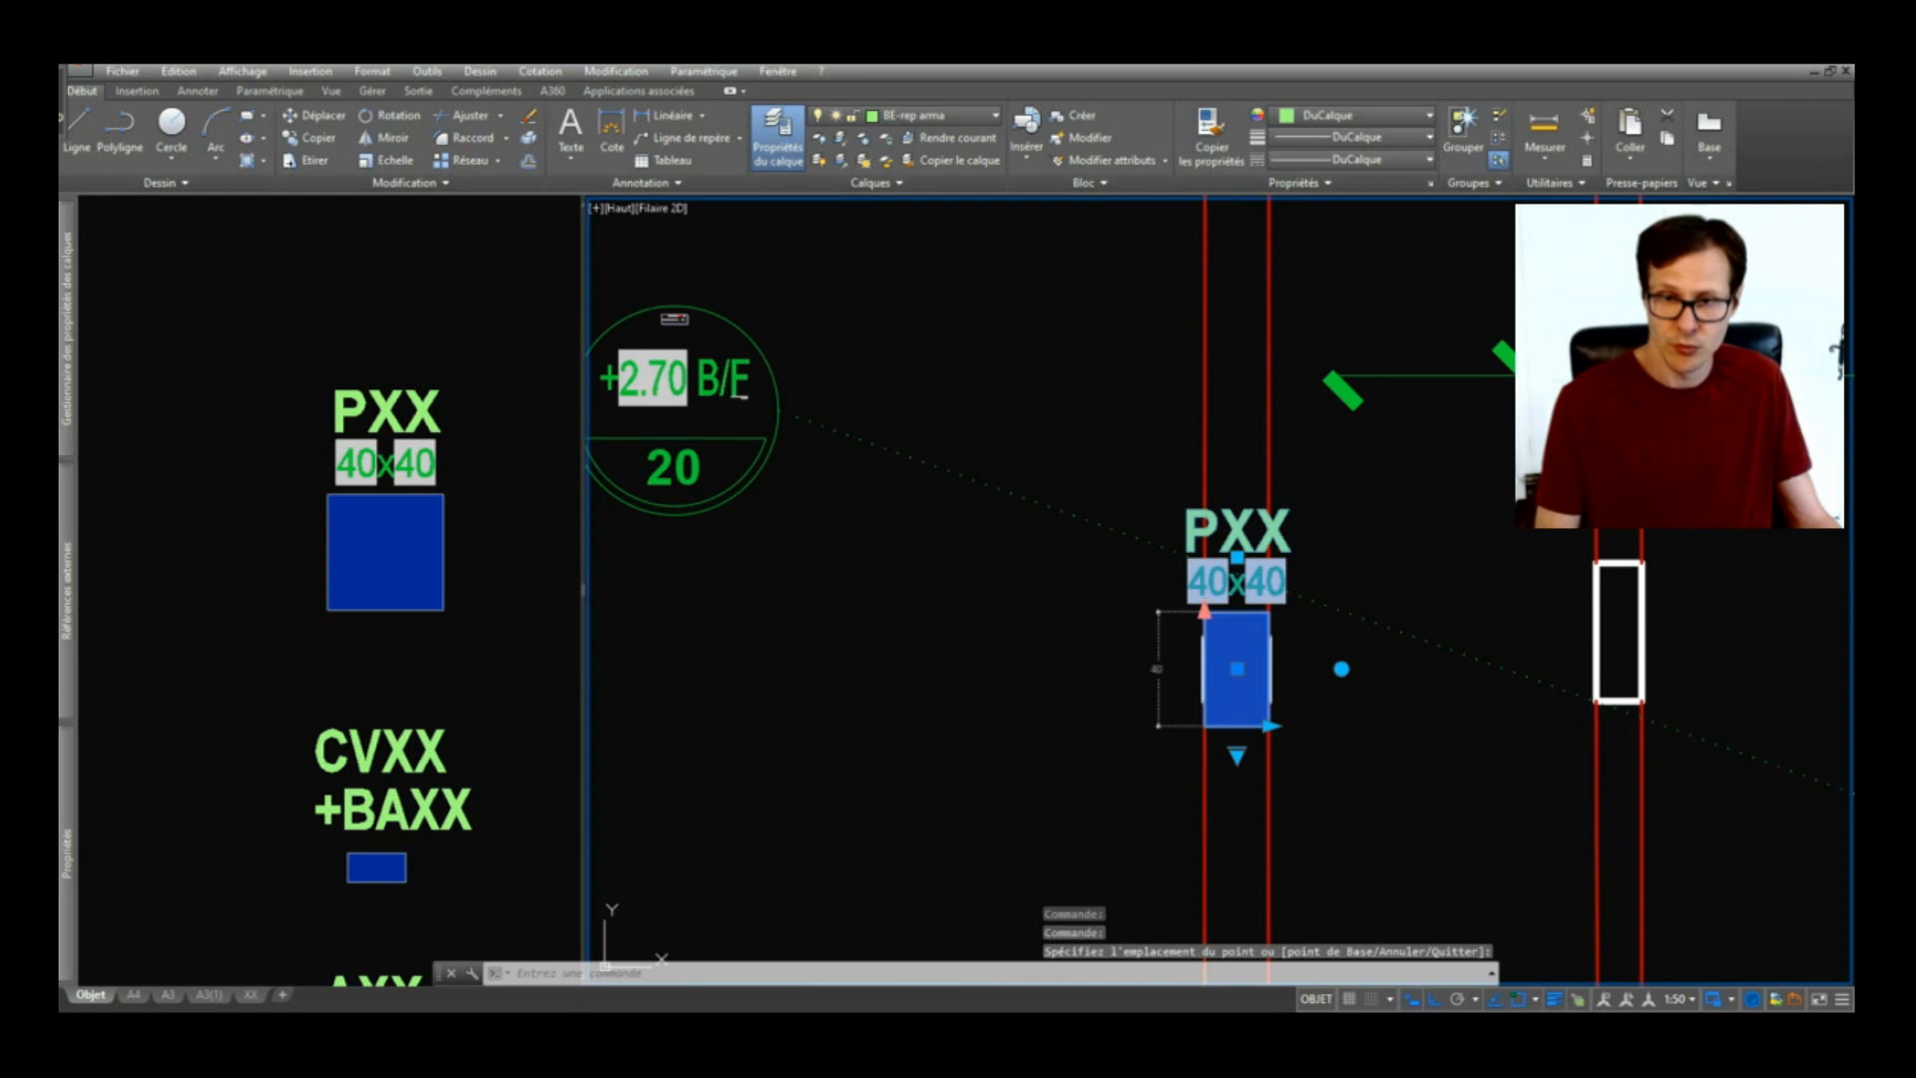
pyautogui.click(1204, 611)
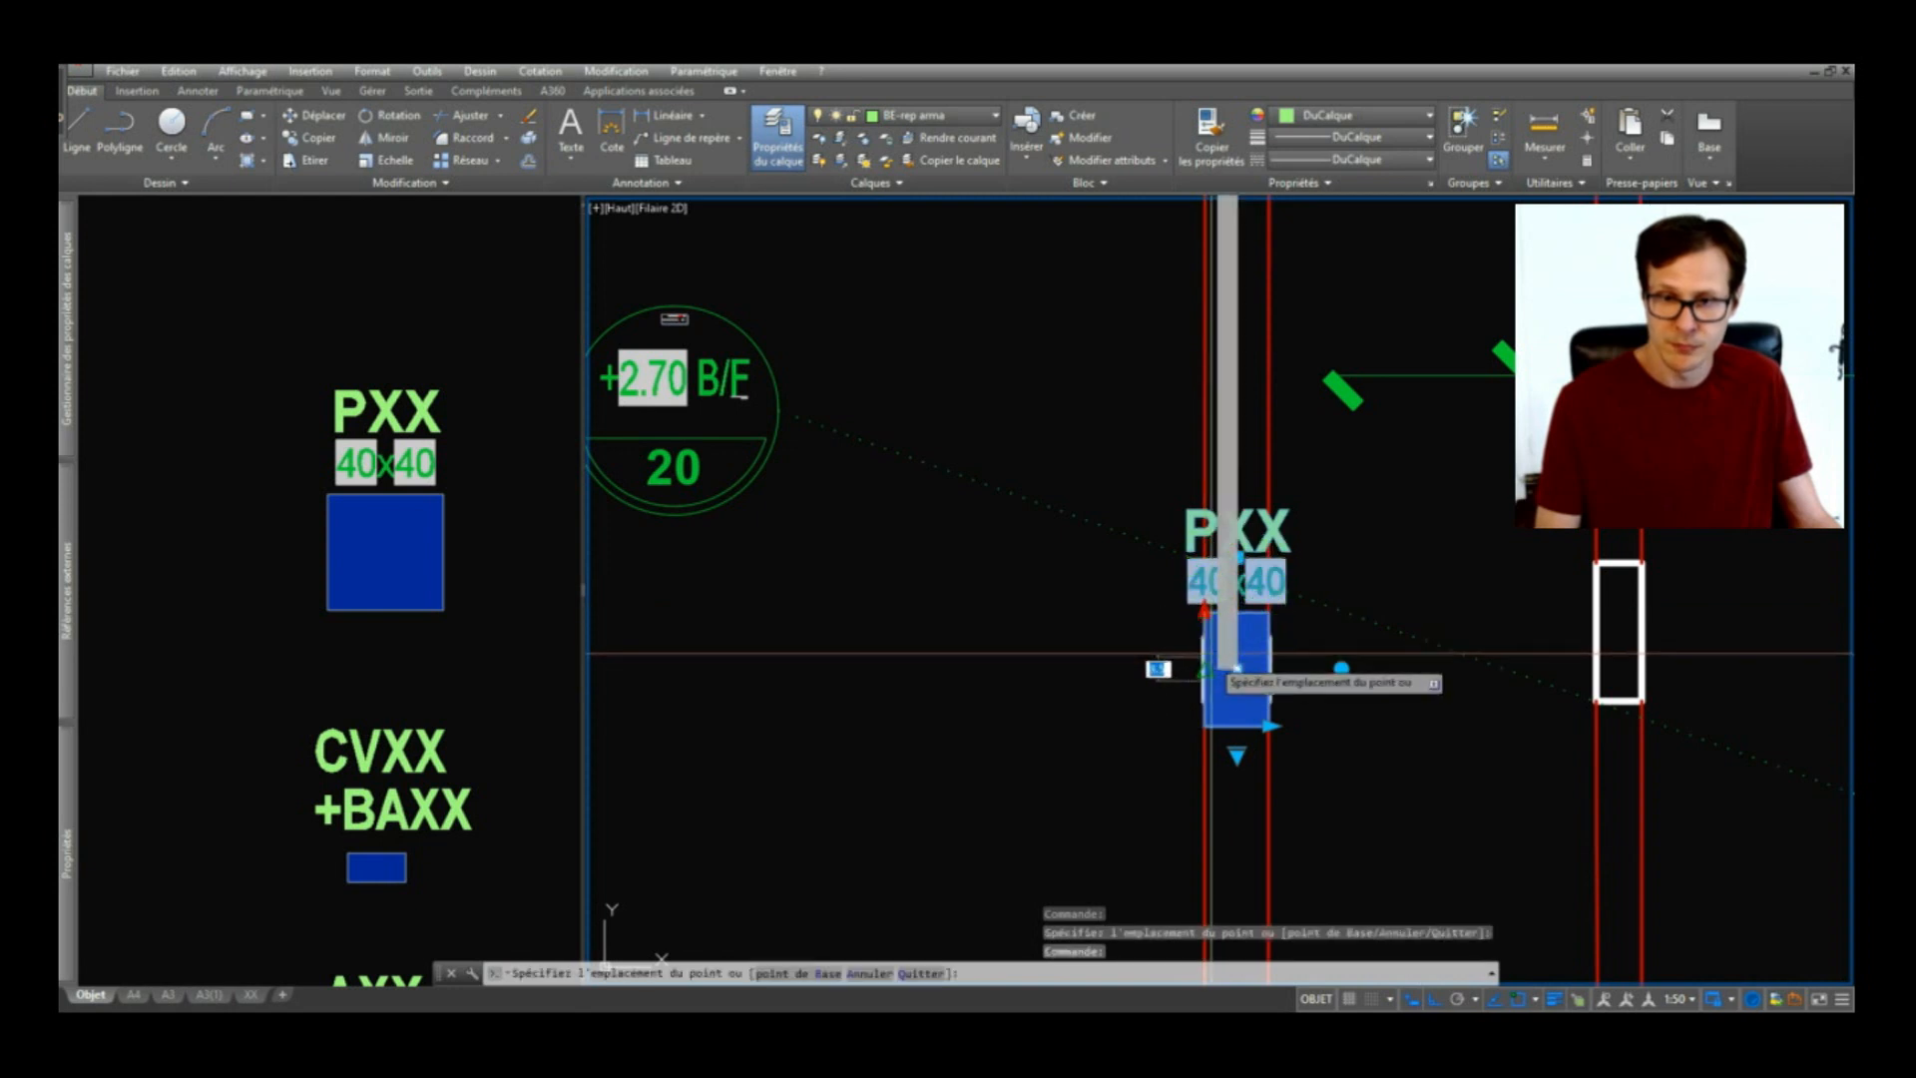
pyautogui.click(1219, 646)
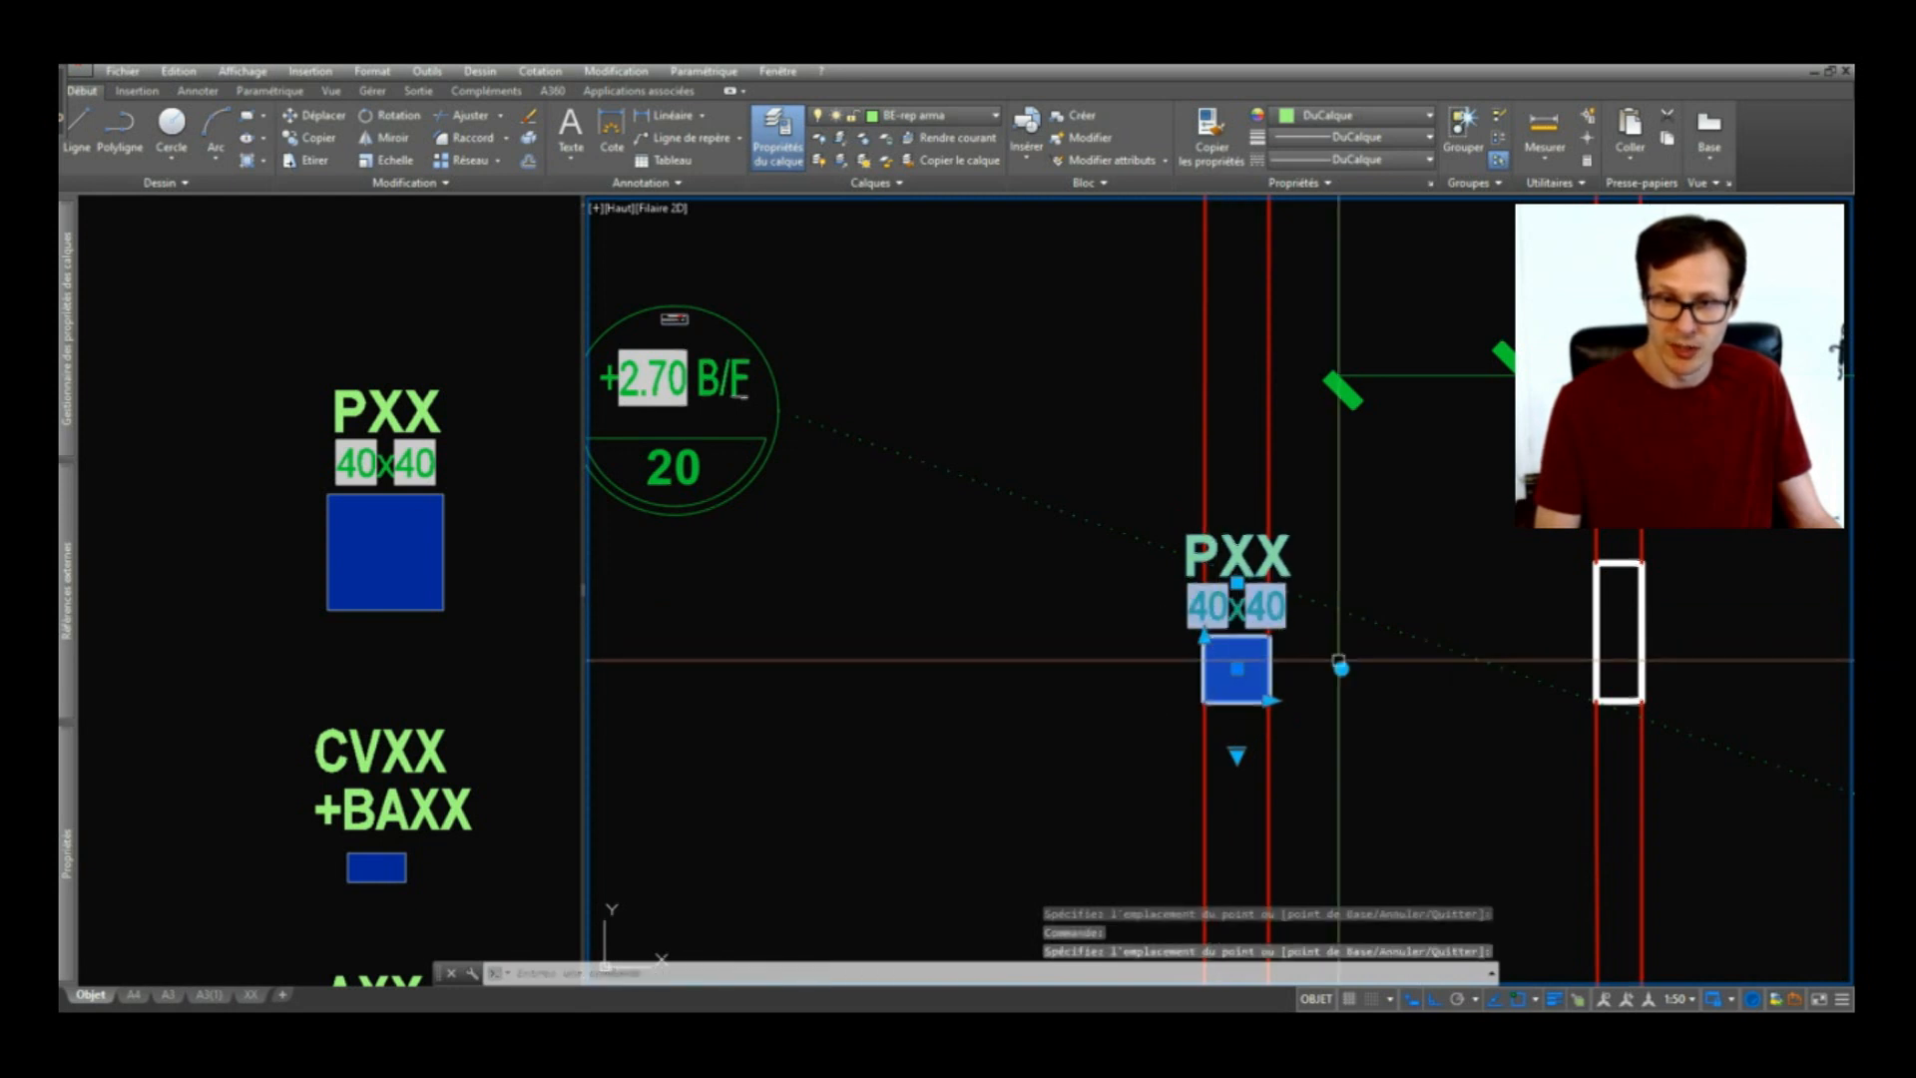
# Step: Send the column symbol to the back of the draw order and update its section-size field
pyautogui.moveTo(1339, 660); pyautogui.dragTo(1169, 674, button='middle')
pyautogui.write('dr')
pyautogui.press('Return')
pyautogui.press('Return')
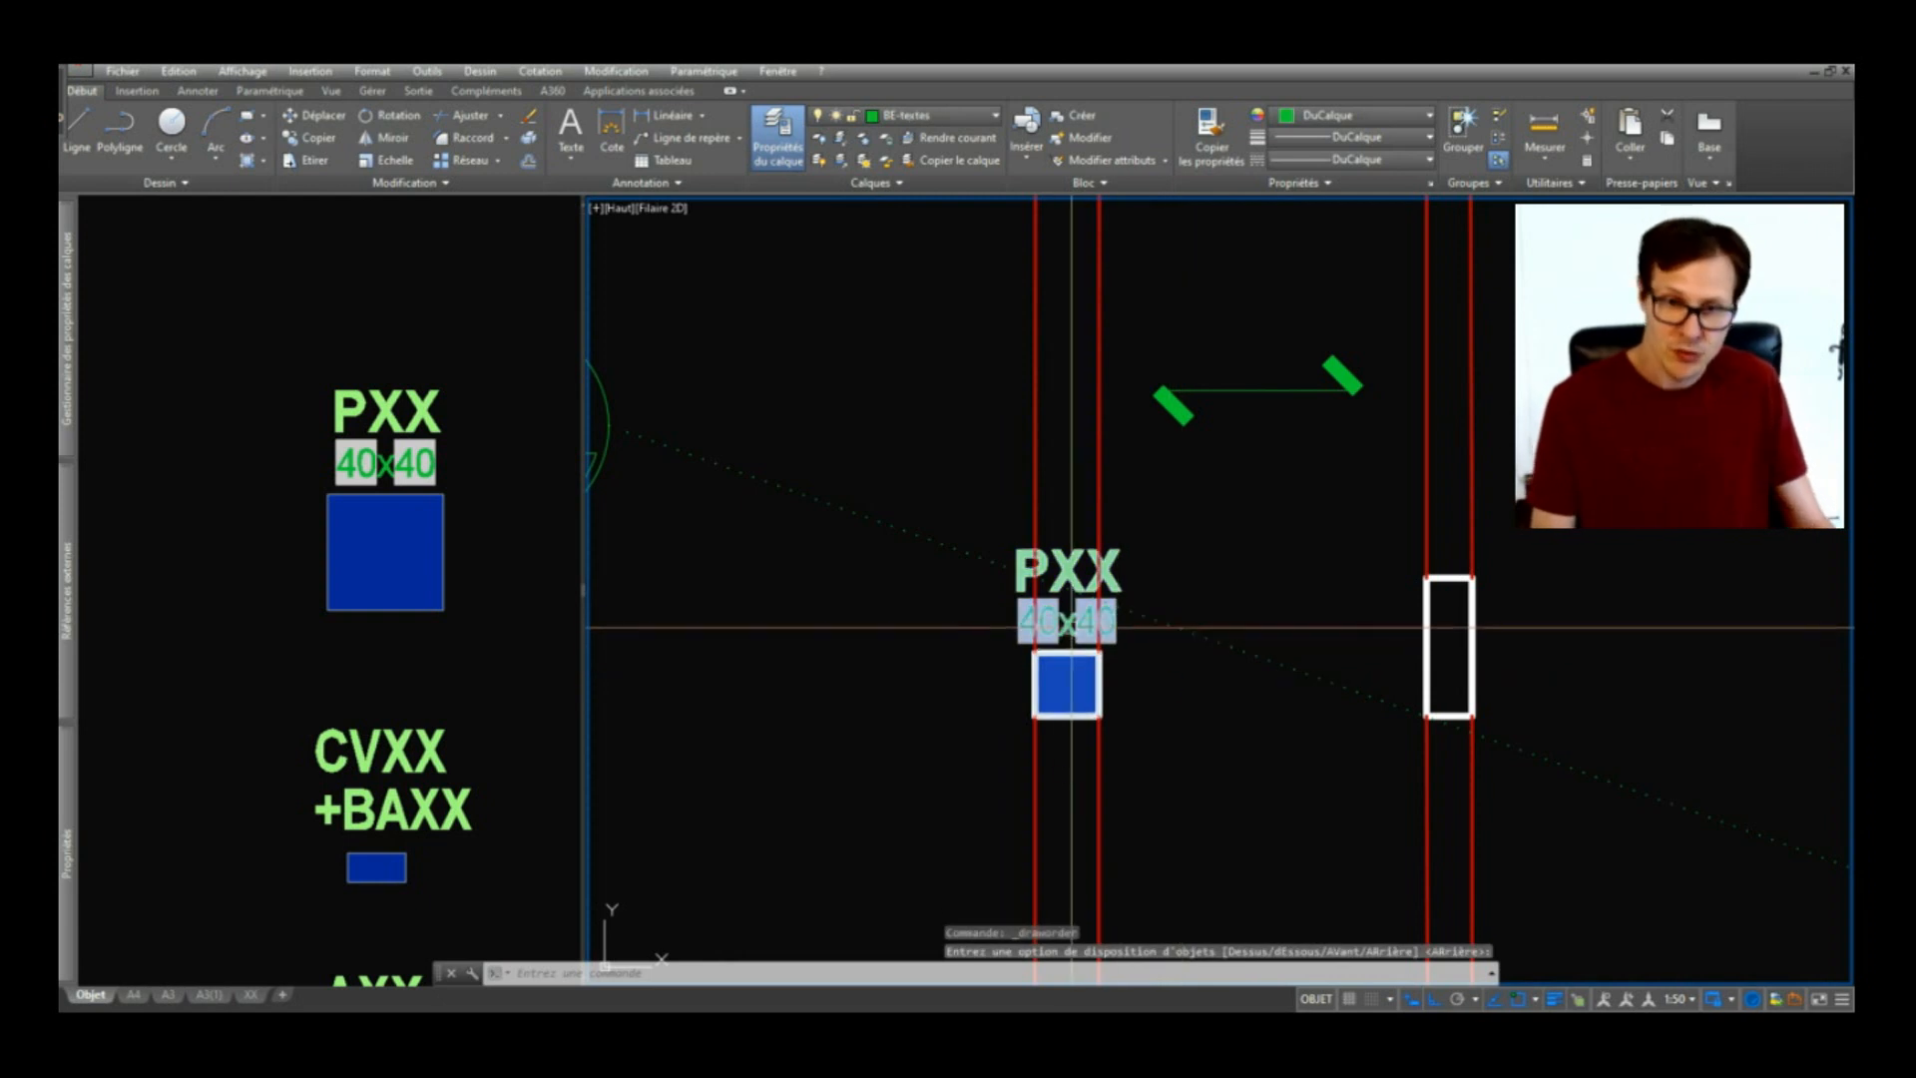
pyautogui.click(1069, 634)
pyautogui.write('maj')
pyautogui.press('Return')
# Step: Move the column symbol's label beside the column, clear of the beam lines, and set its mark to P1
pyautogui.click(1076, 615)
pyautogui.click(1068, 597)
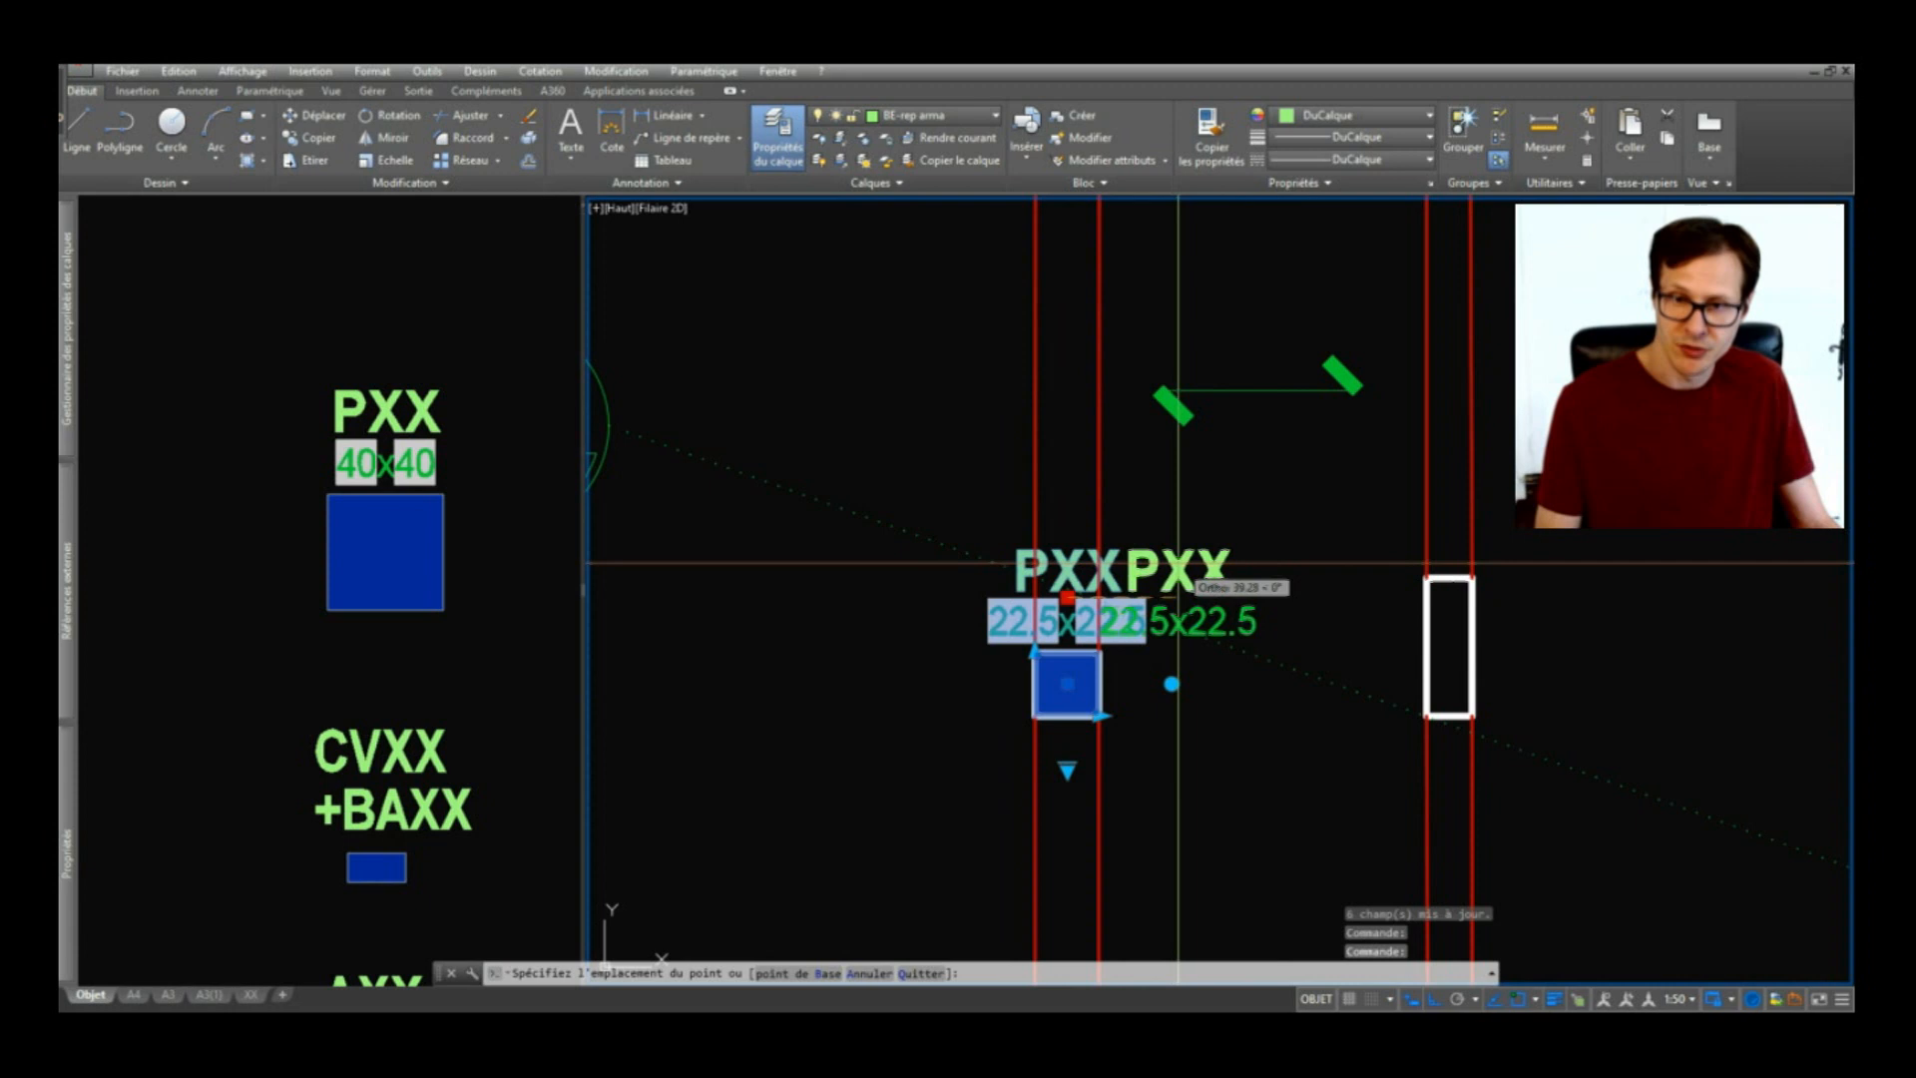
pyautogui.click(1180, 695)
pyautogui.scroll(3, 1180, 695)
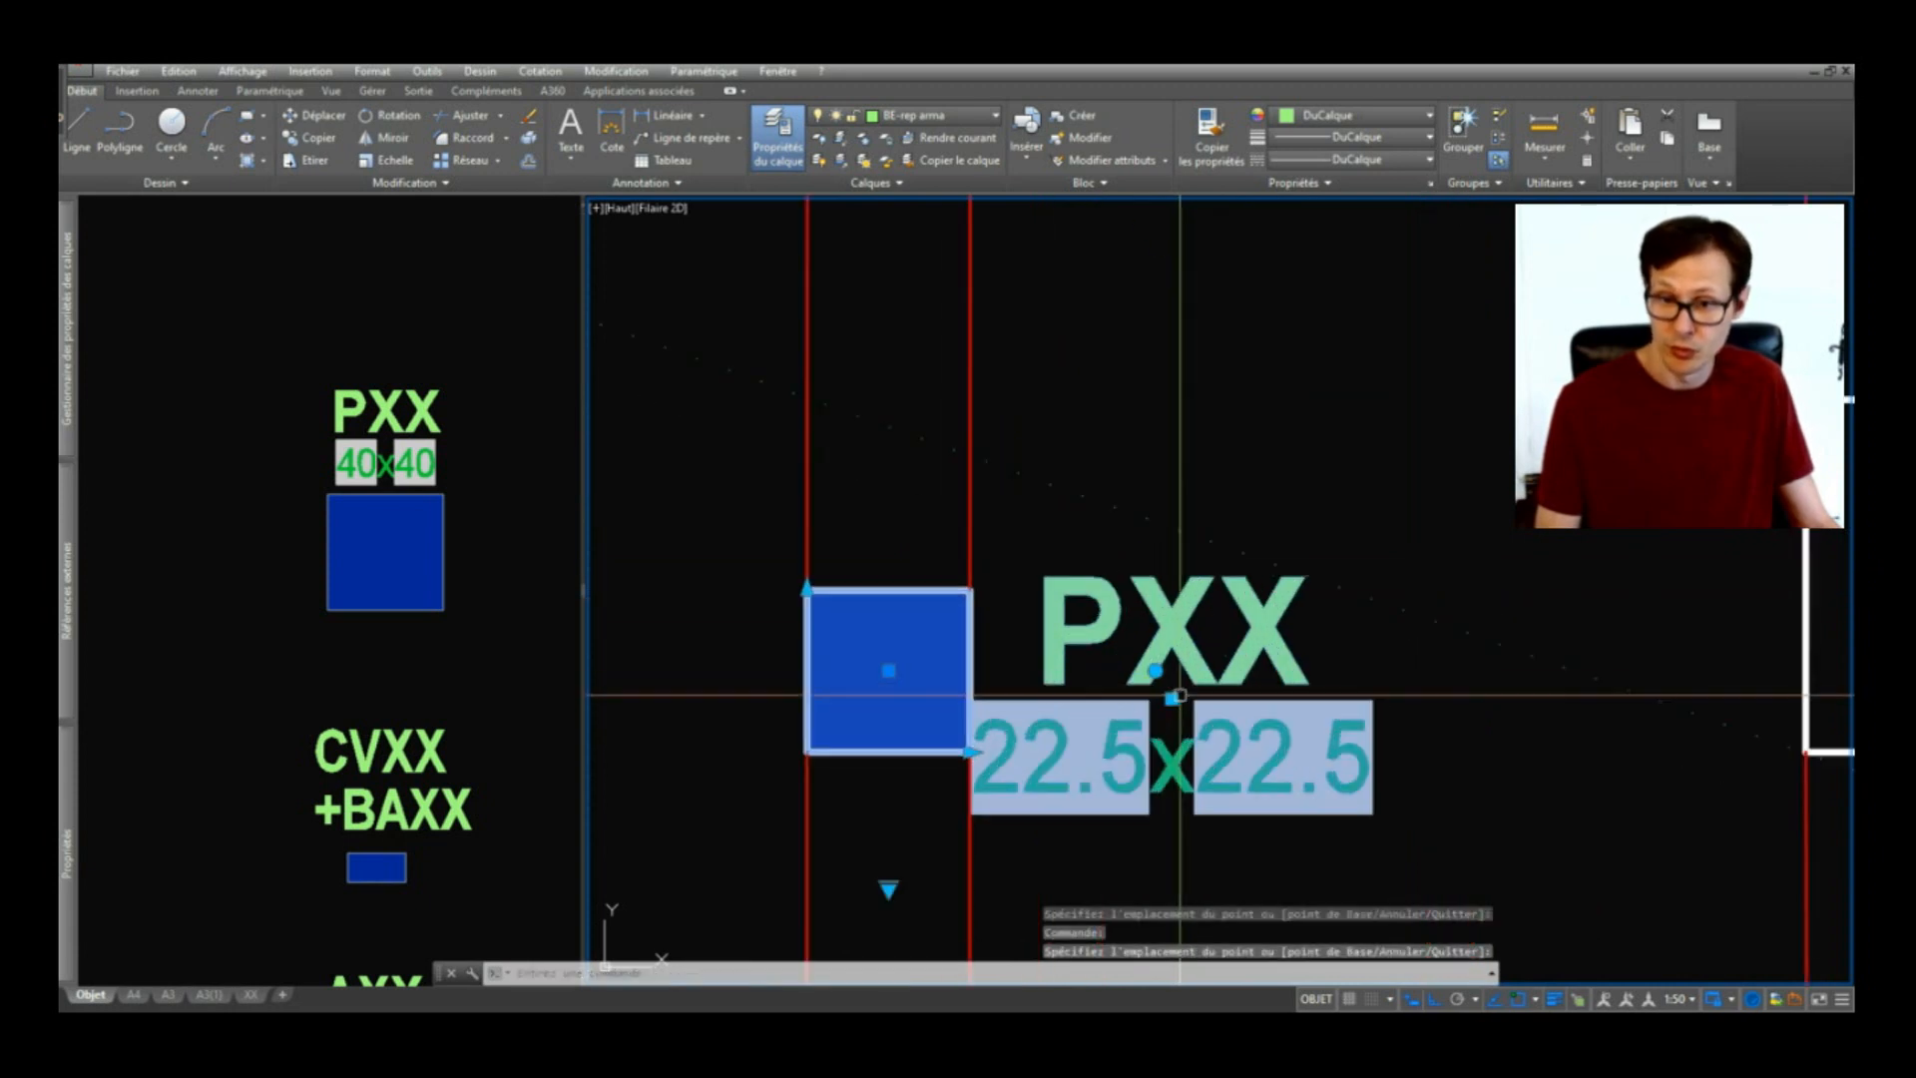
pyautogui.click(1172, 698)
pyautogui.scroll(-3, 1289, 671)
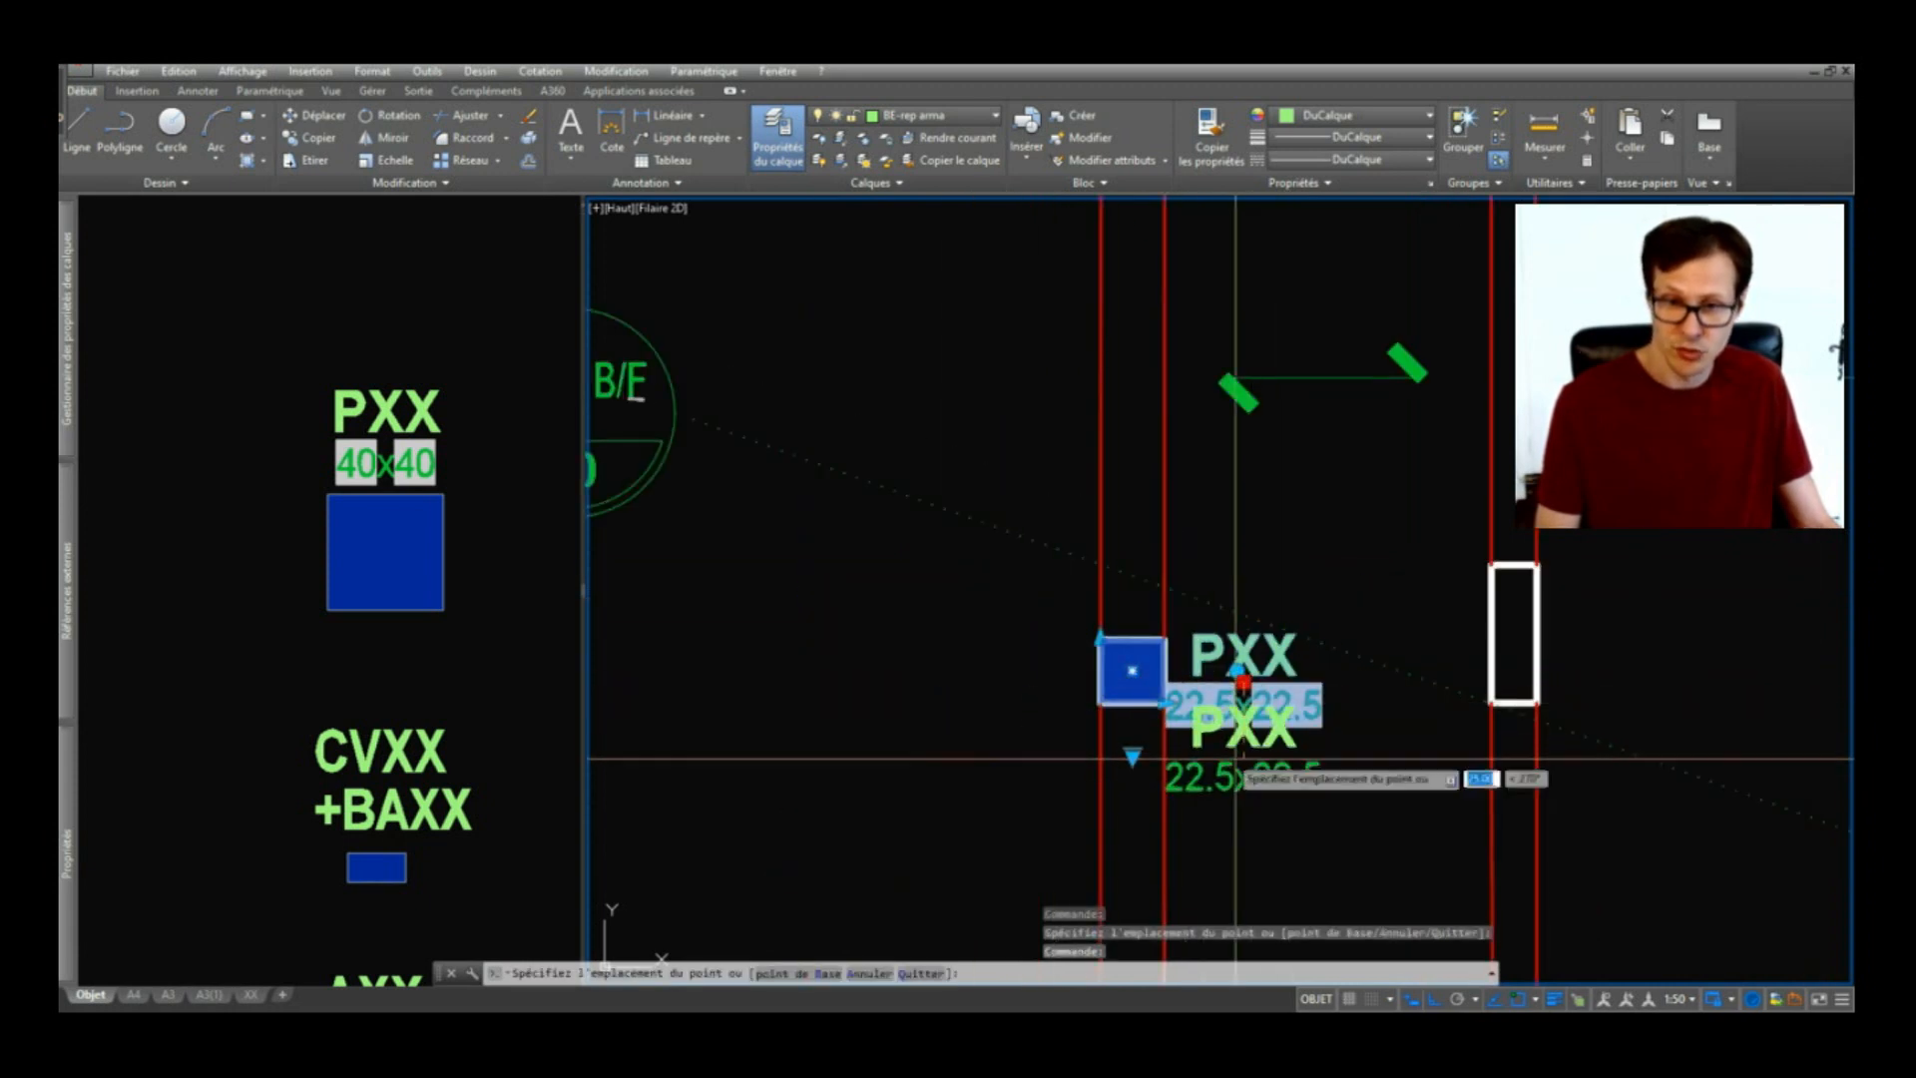
pyautogui.scroll(3, 1228, 662)
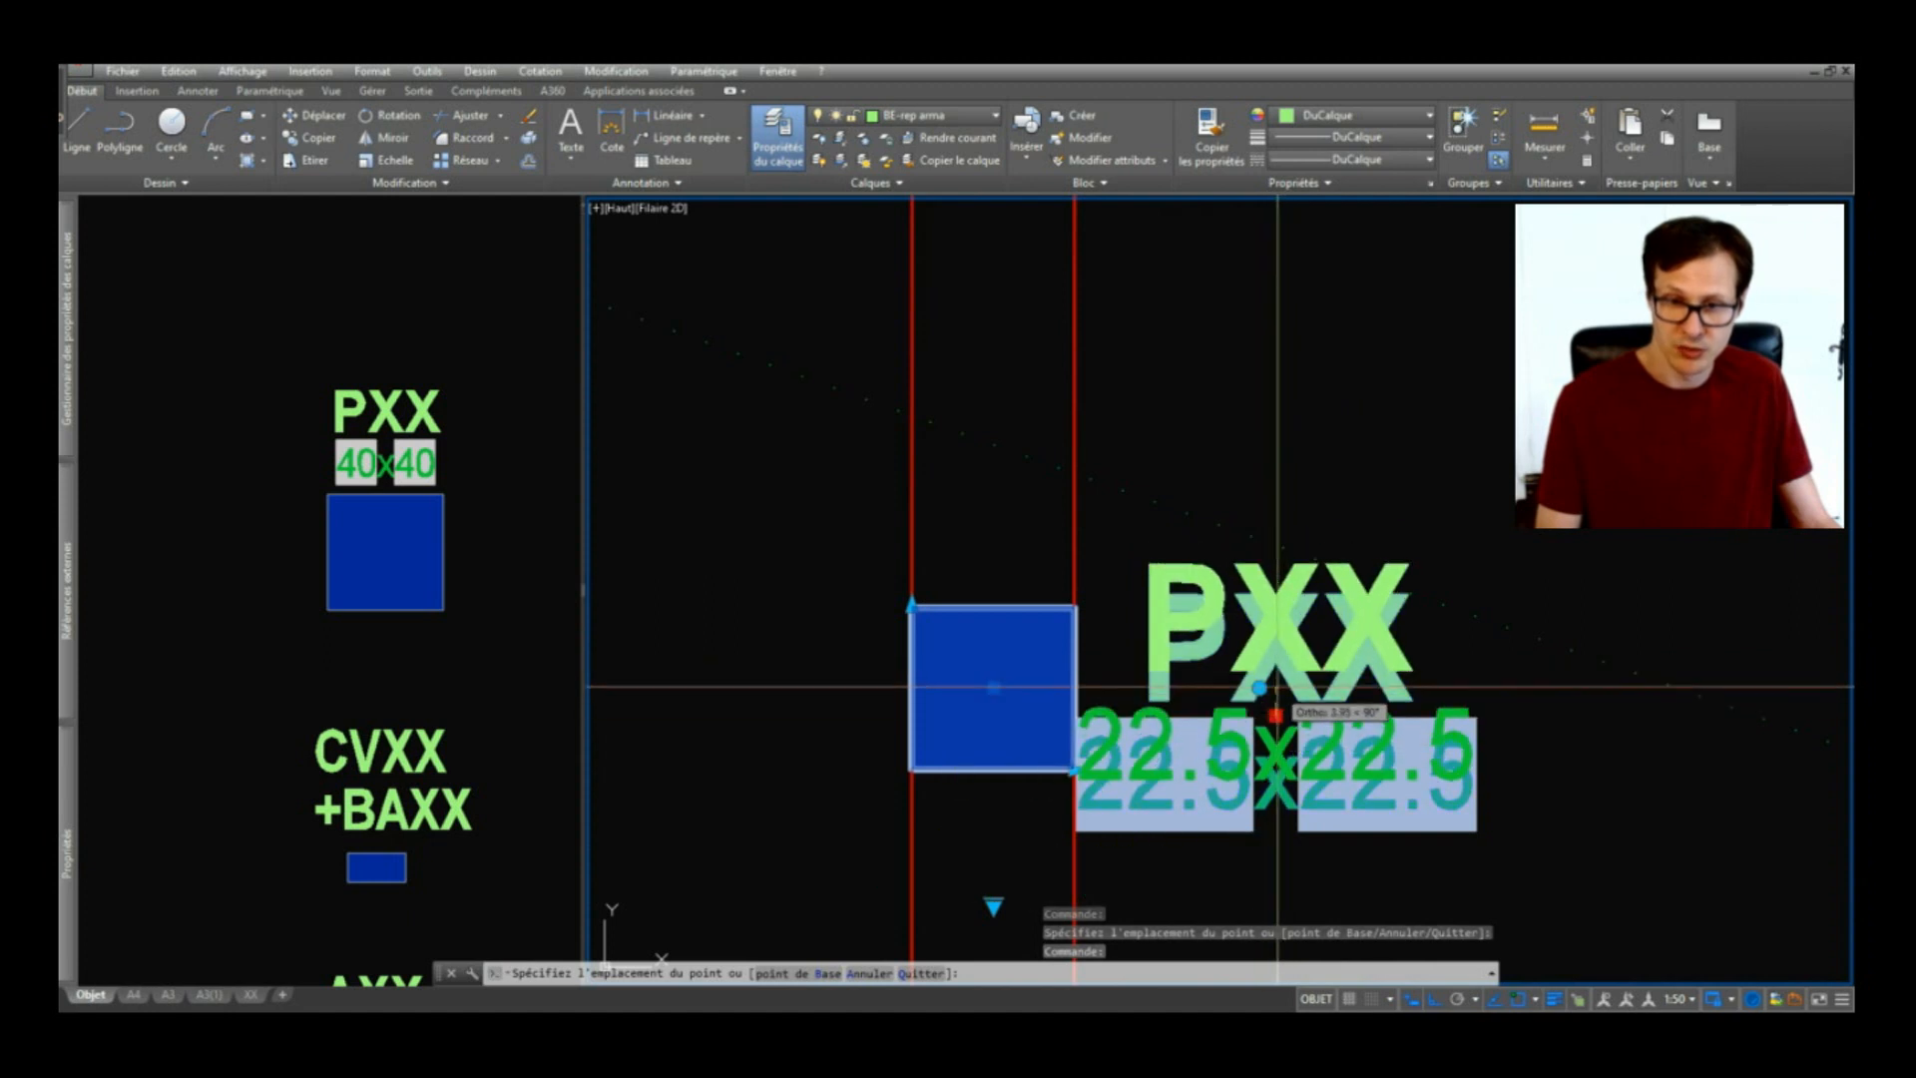
pyautogui.scroll(3, 1276, 715)
pyautogui.click(1319, 694)
pyautogui.hotkey('ctrl', 'z')
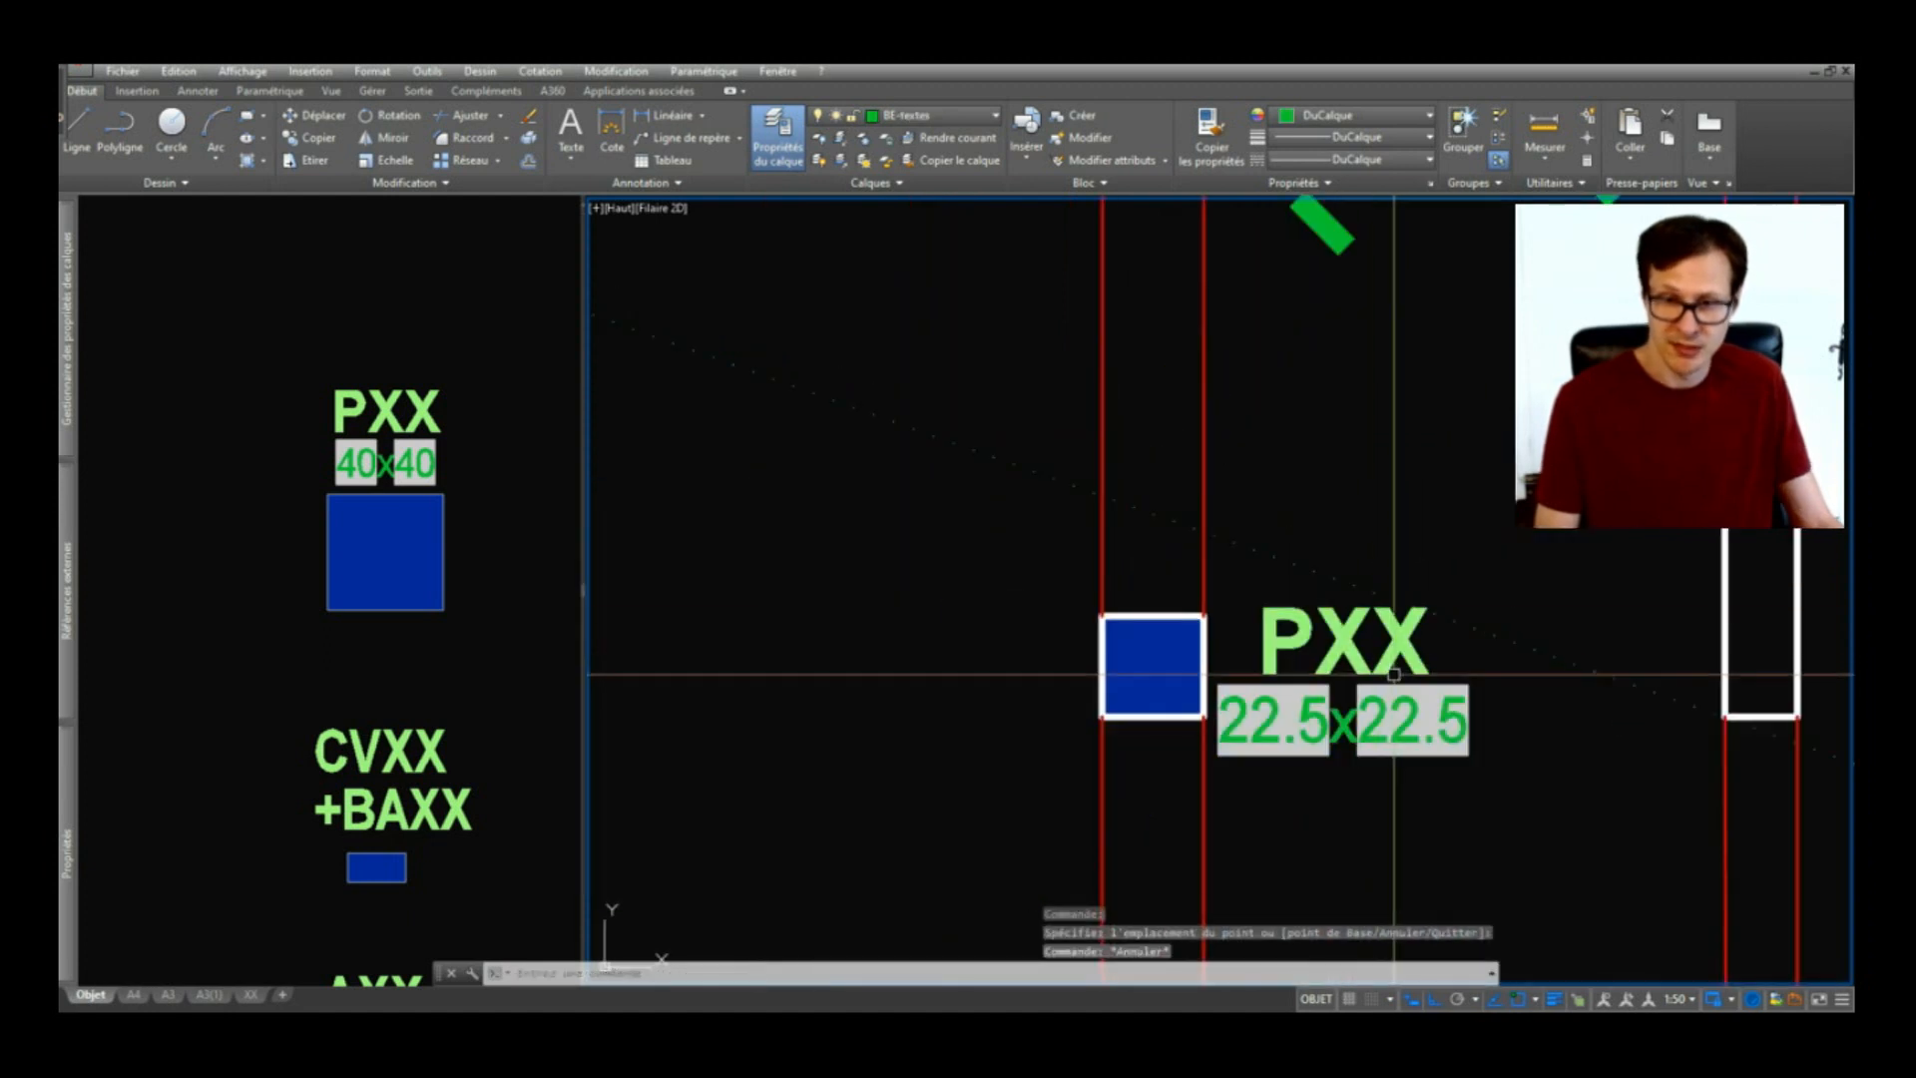
pyautogui.hotkey('ctrl', 'z')
pyautogui.doubleClick(1373, 654)
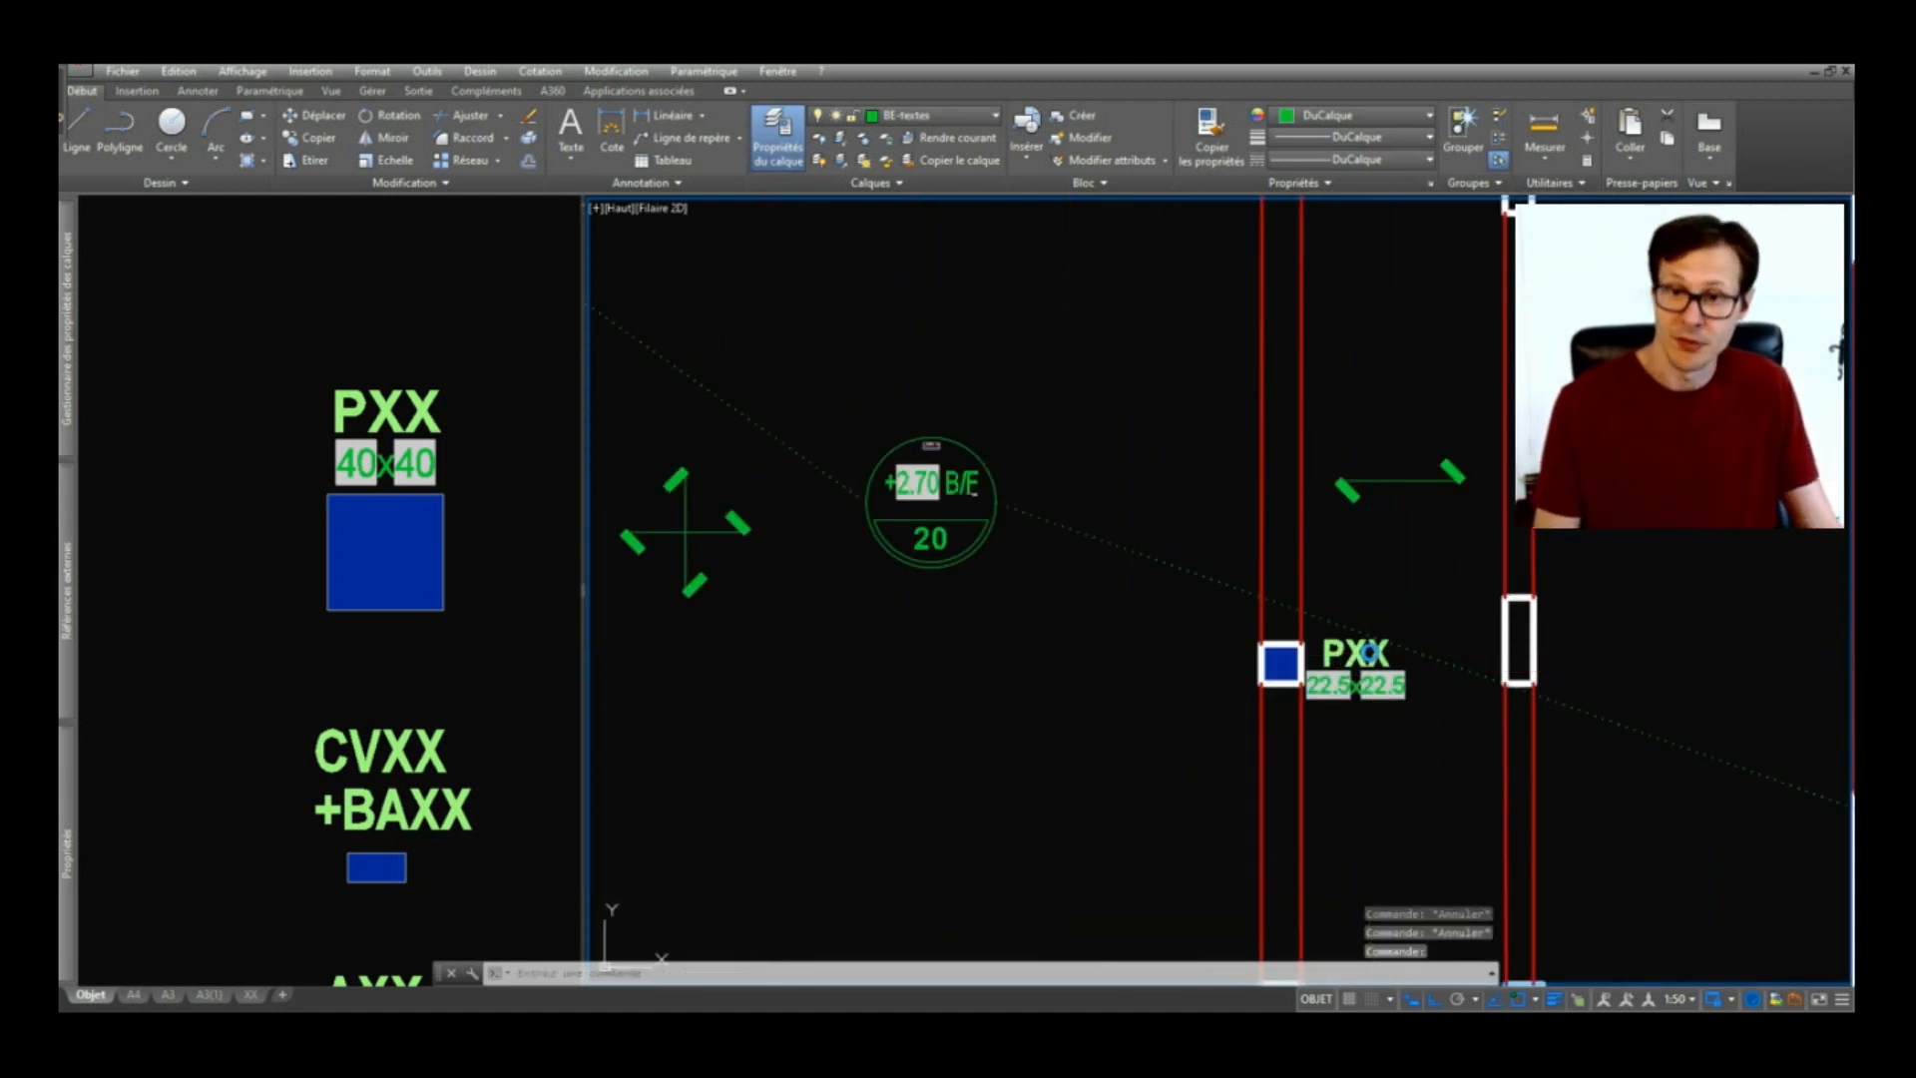
pyautogui.click(1301, 762)
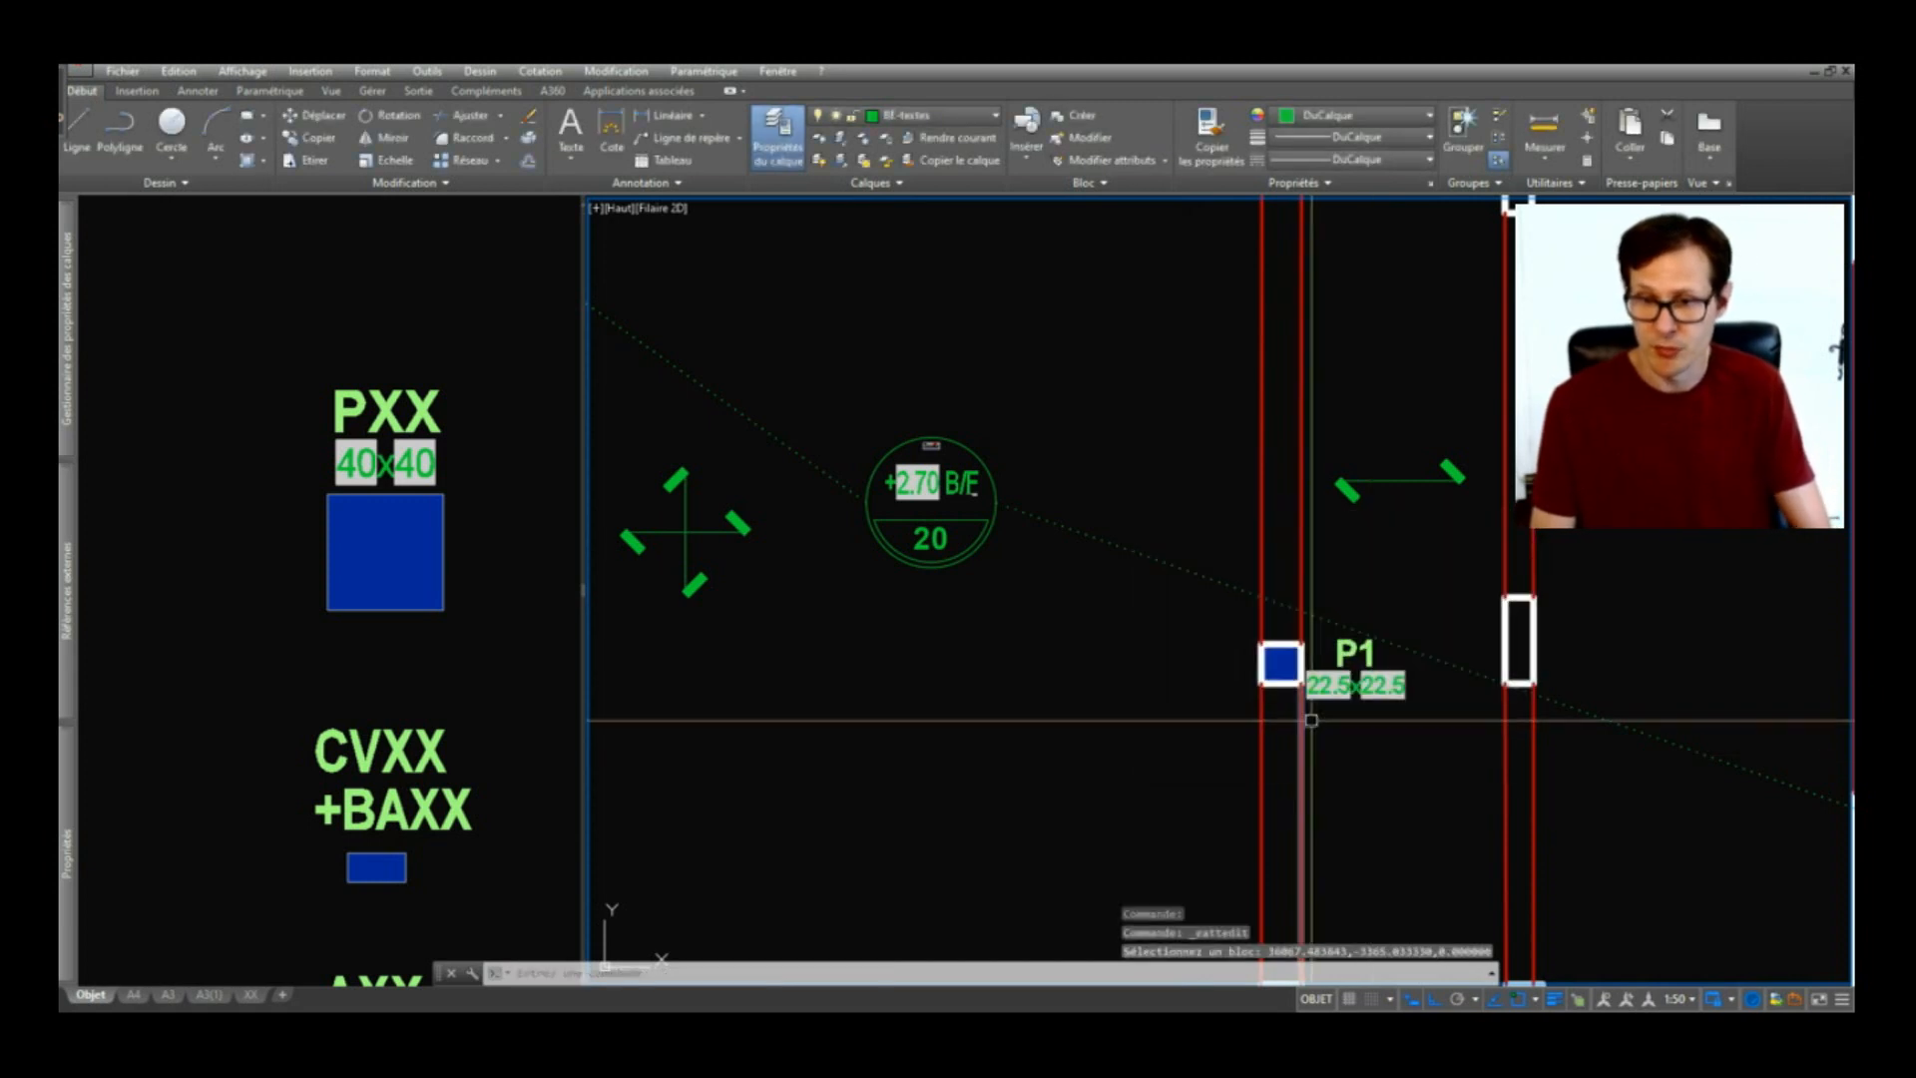
pyautogui.moveTo(1335, 687); pyautogui.dragTo(1123, 681, button='middle')
pyautogui.scroll(2, 1088, 680)
pyautogui.write('c')
pyautogui.press('Return')
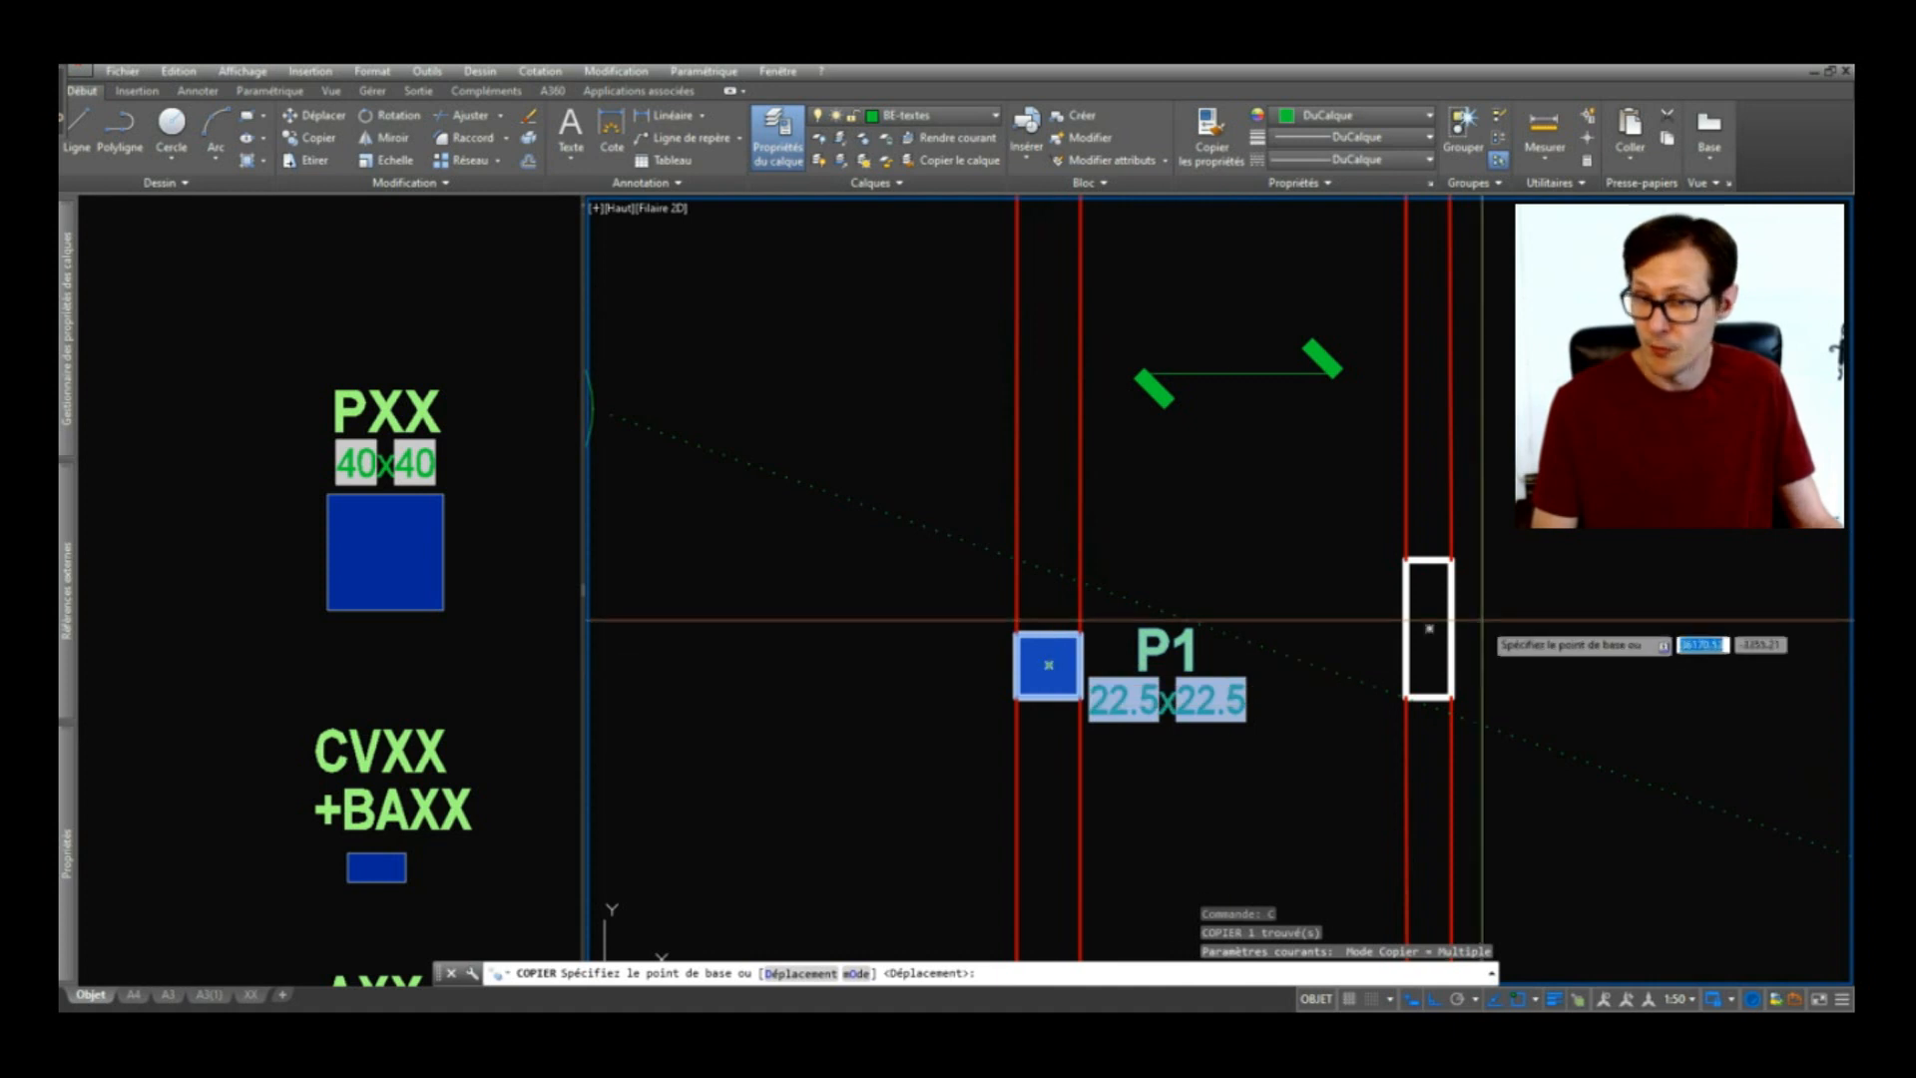
pyautogui.press('Escape')
pyautogui.scroll(-2, 1100, 525)
pyautogui.scroll(-3, 1093, 549)
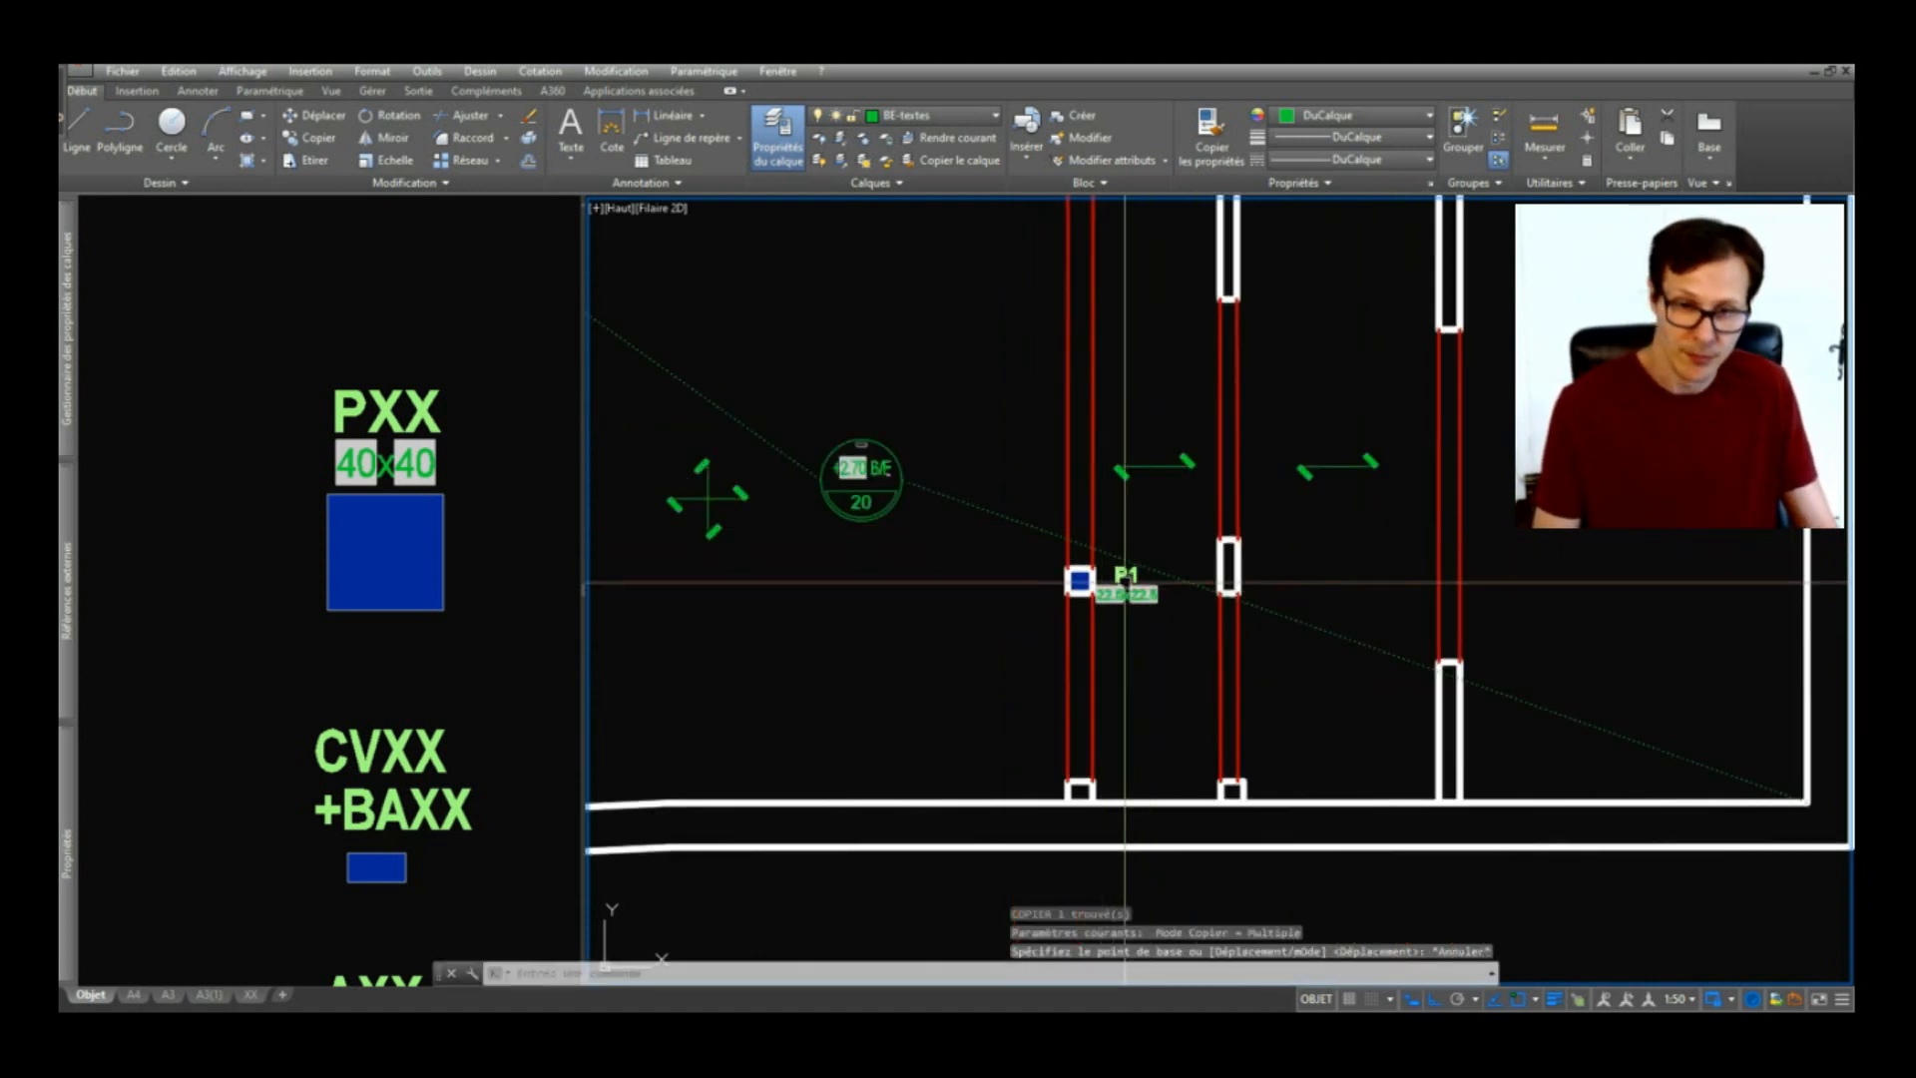
pyautogui.scroll(5, 1108, 609)
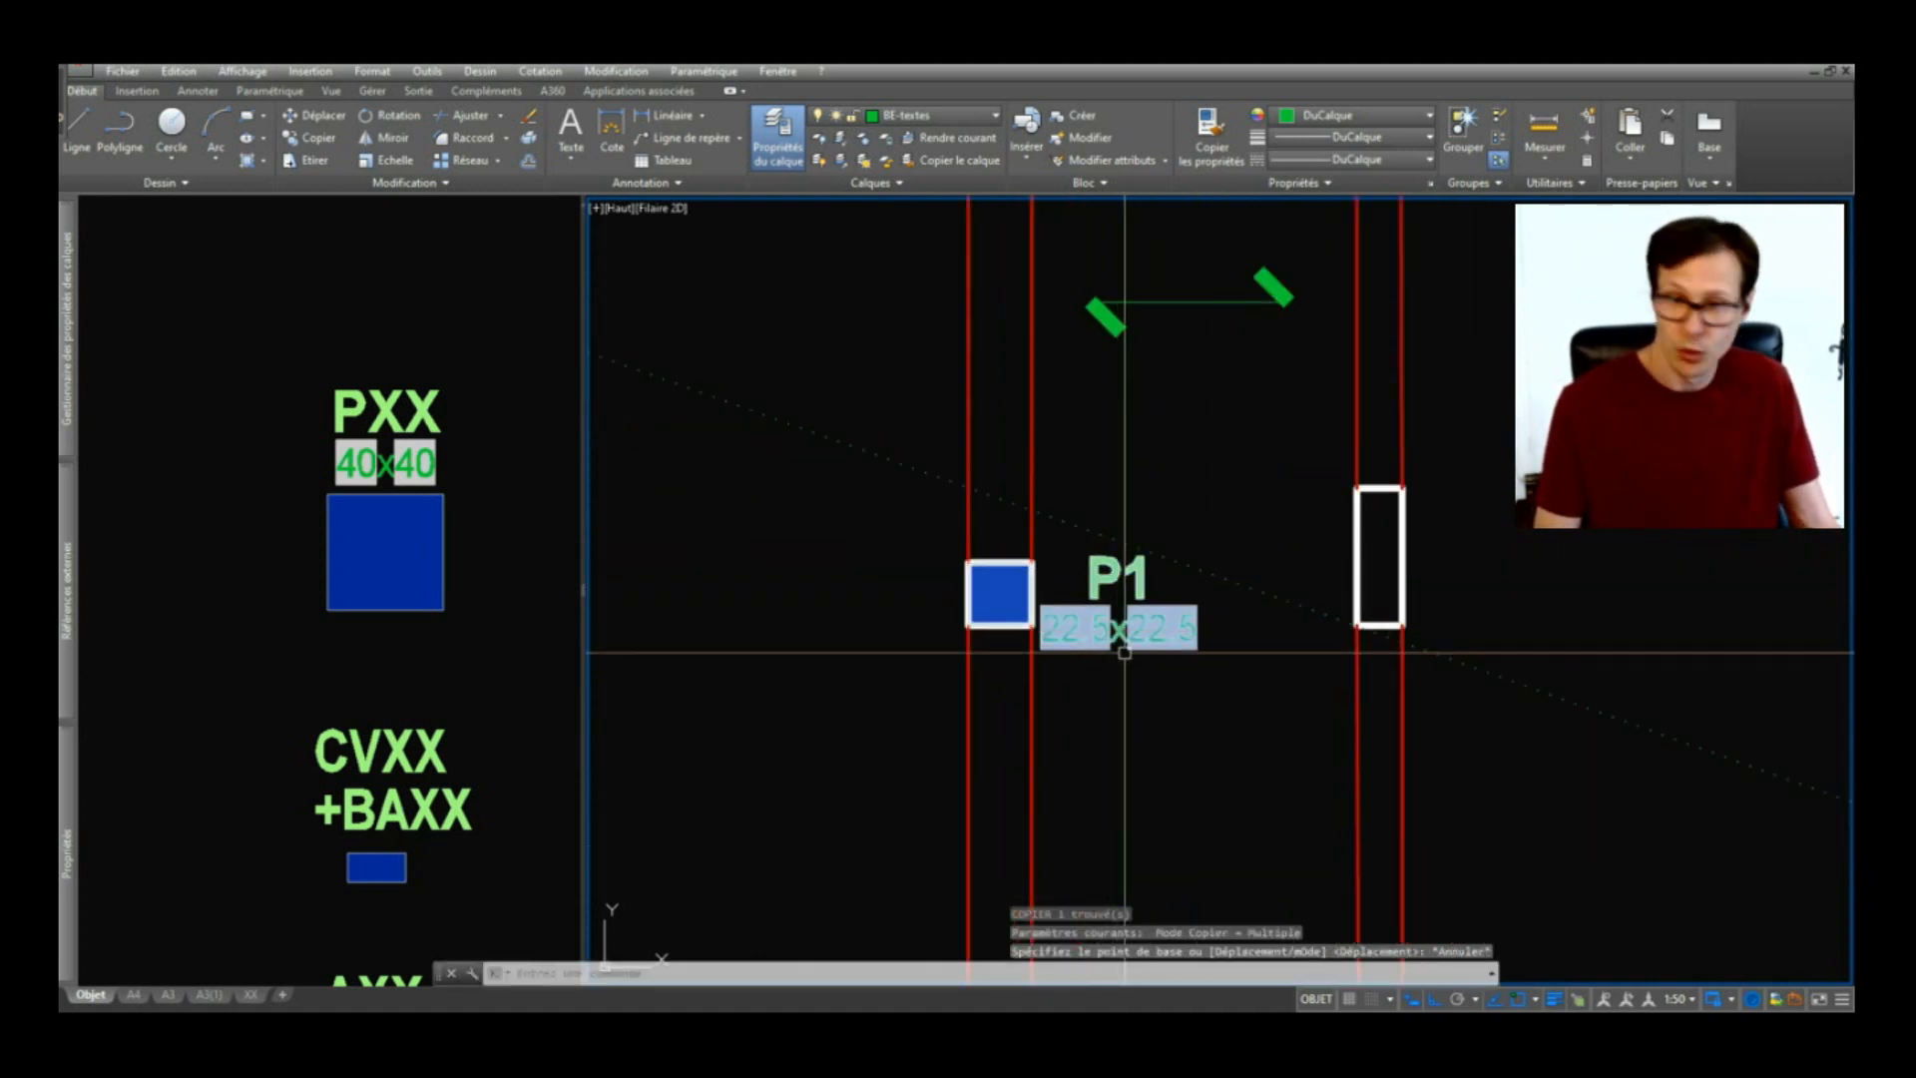
pyautogui.scroll(-4, 1319, 711)
# Step: Copy the +BAXX label from the template with a base point on the label
pyautogui.click(387, 449)
pyautogui.scroll(-4, 425, 544)
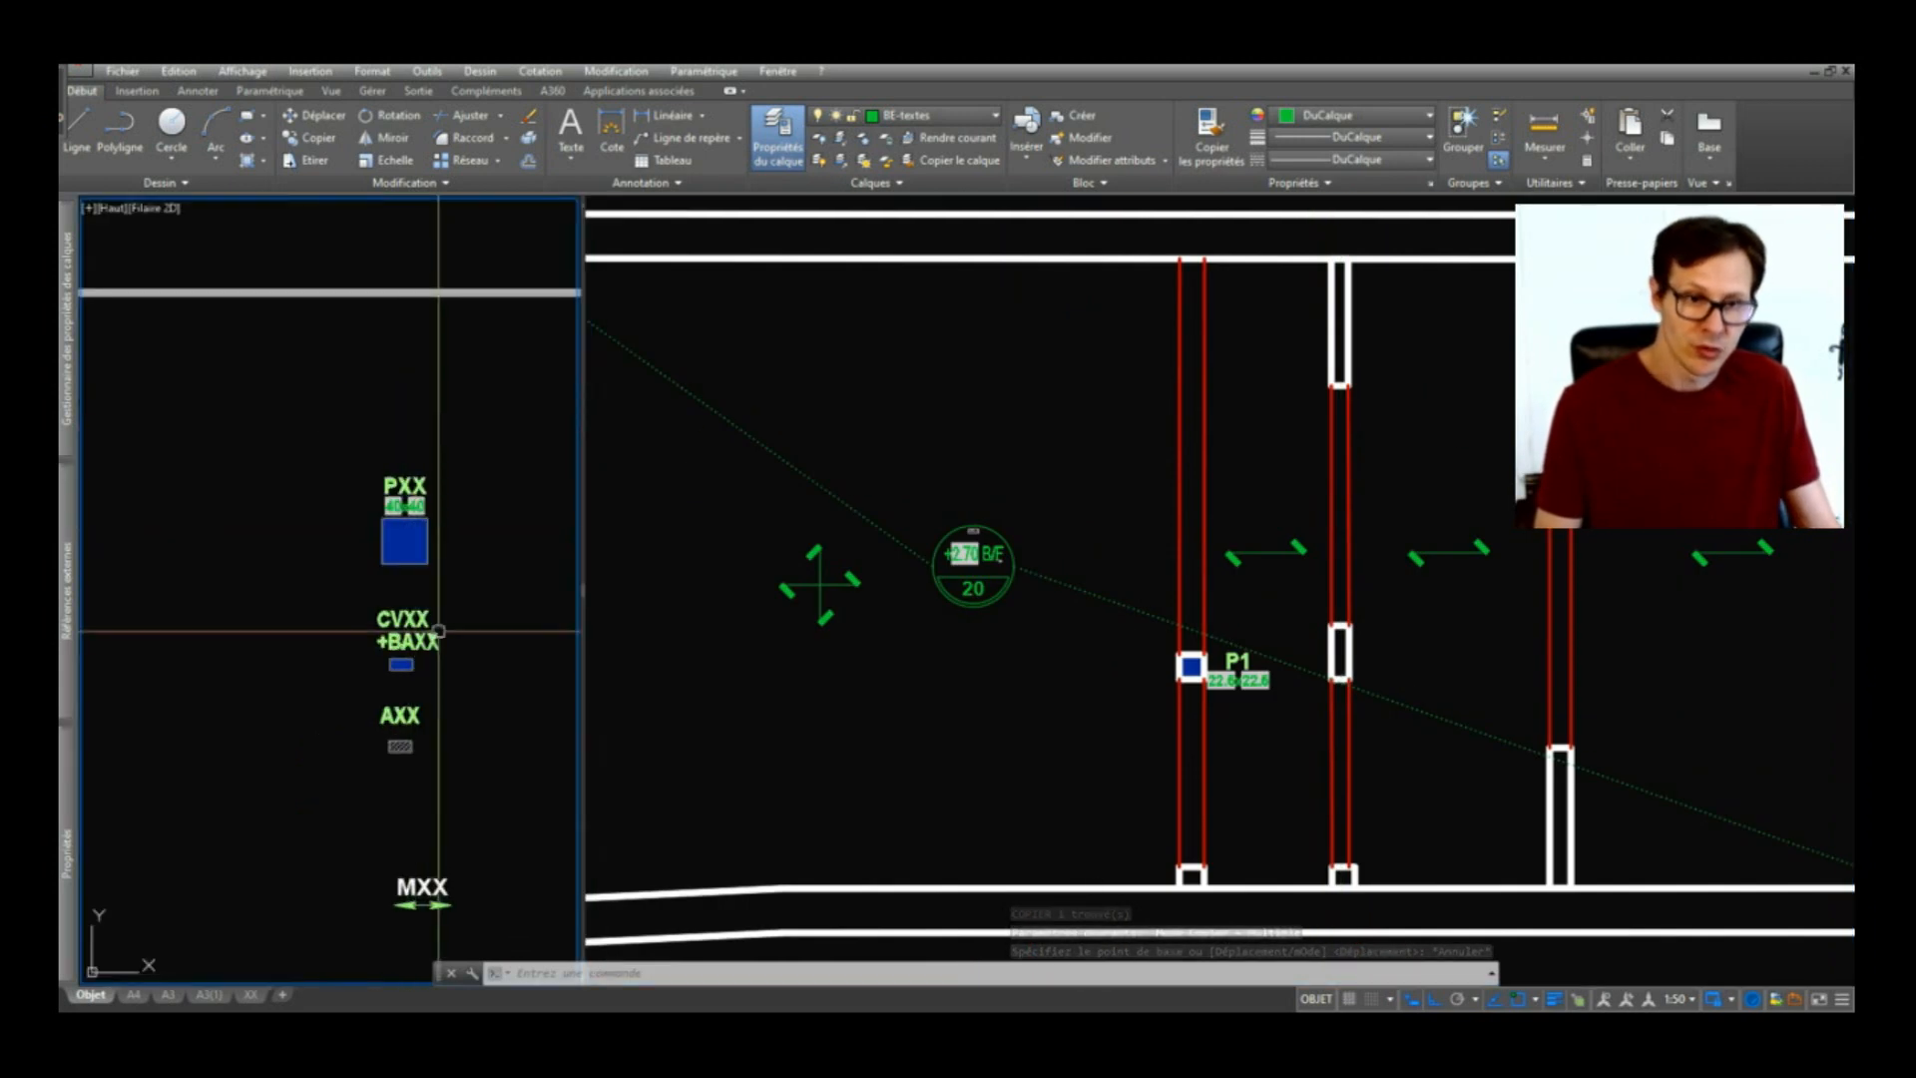
pyautogui.scroll(2, 429, 644)
pyautogui.press('Escape')
pyautogui.click(421, 641)
pyautogui.hotkey('ctrl', 'shift', 'c')
pyautogui.click(422, 643)
pyautogui.click(1163, 547)
pyautogui.scroll(-4, 1162, 547)
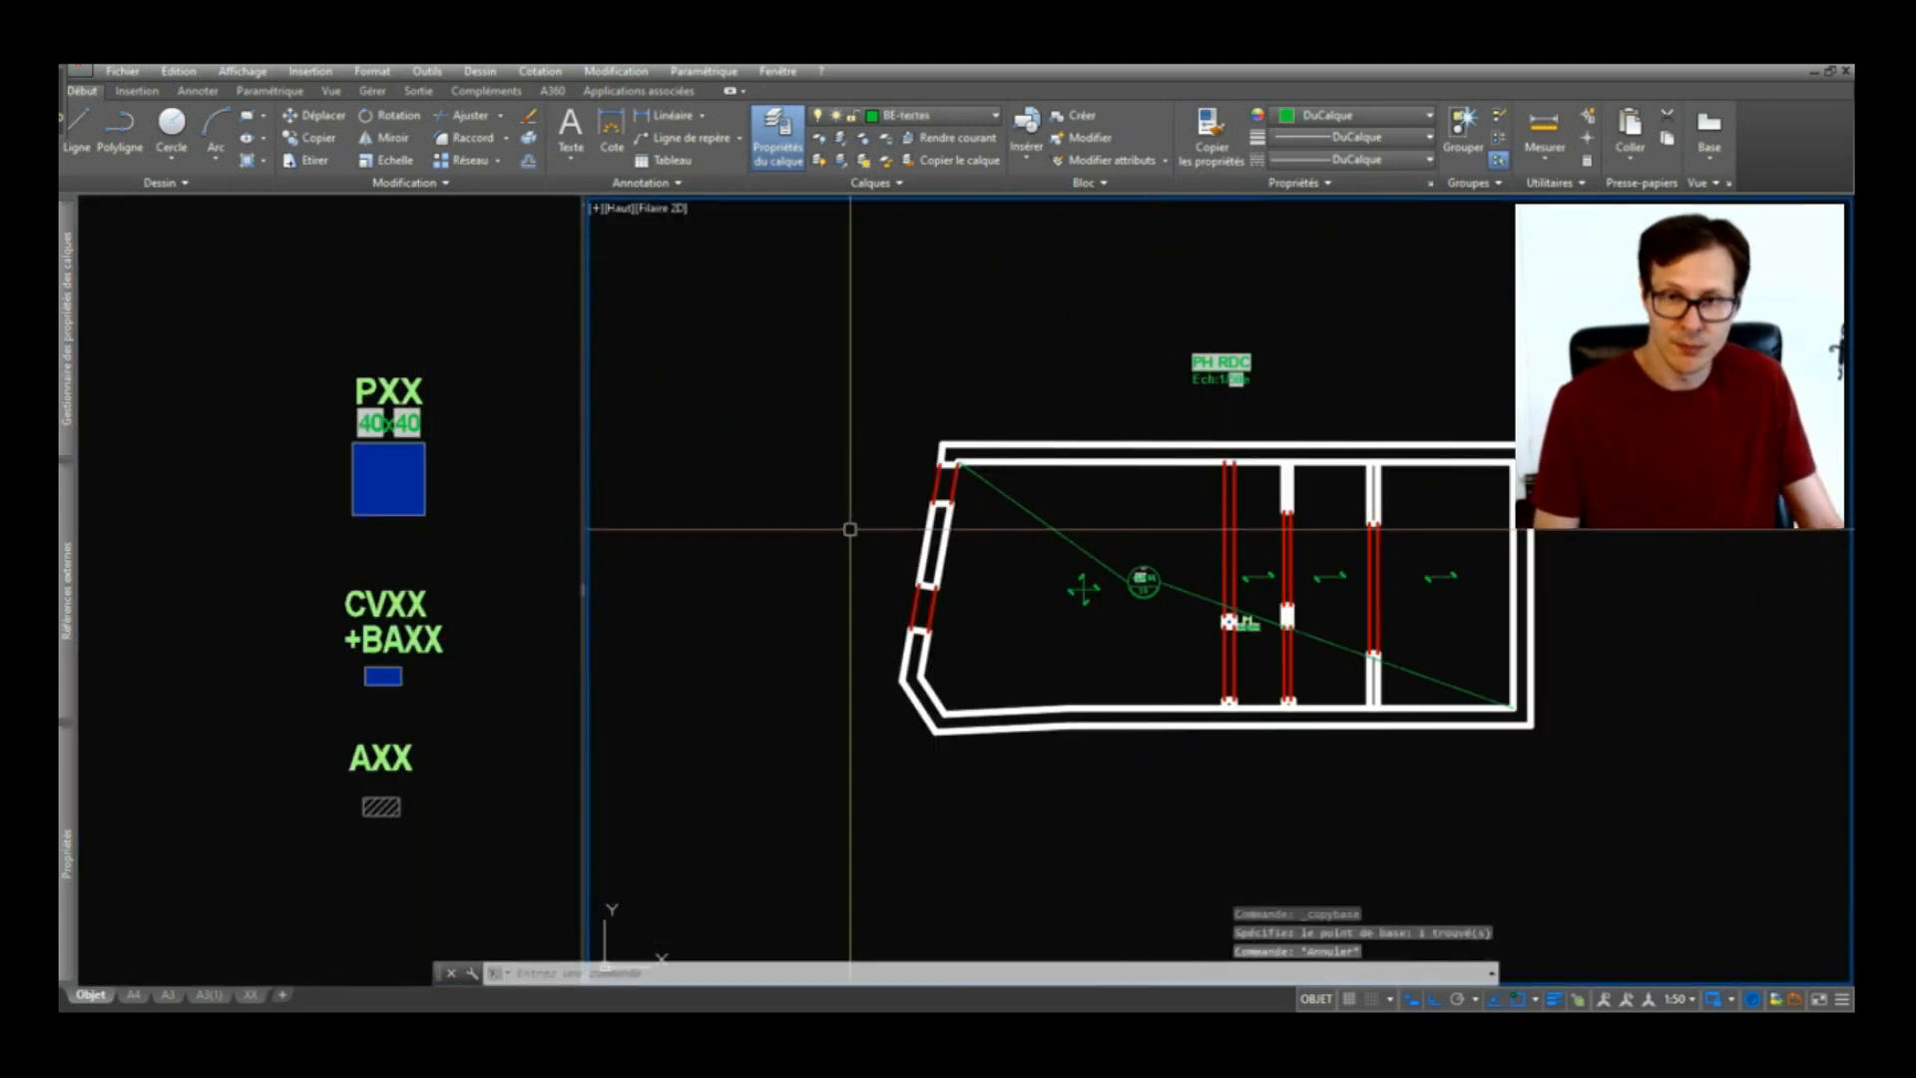
# Step: Paste the +BAXX label above the plan's upper-left wall corner and set its TYPE attribute to CV1
pyautogui.hotkey('ctrl', 'v')
pyautogui.scroll(4, 1009, 400)
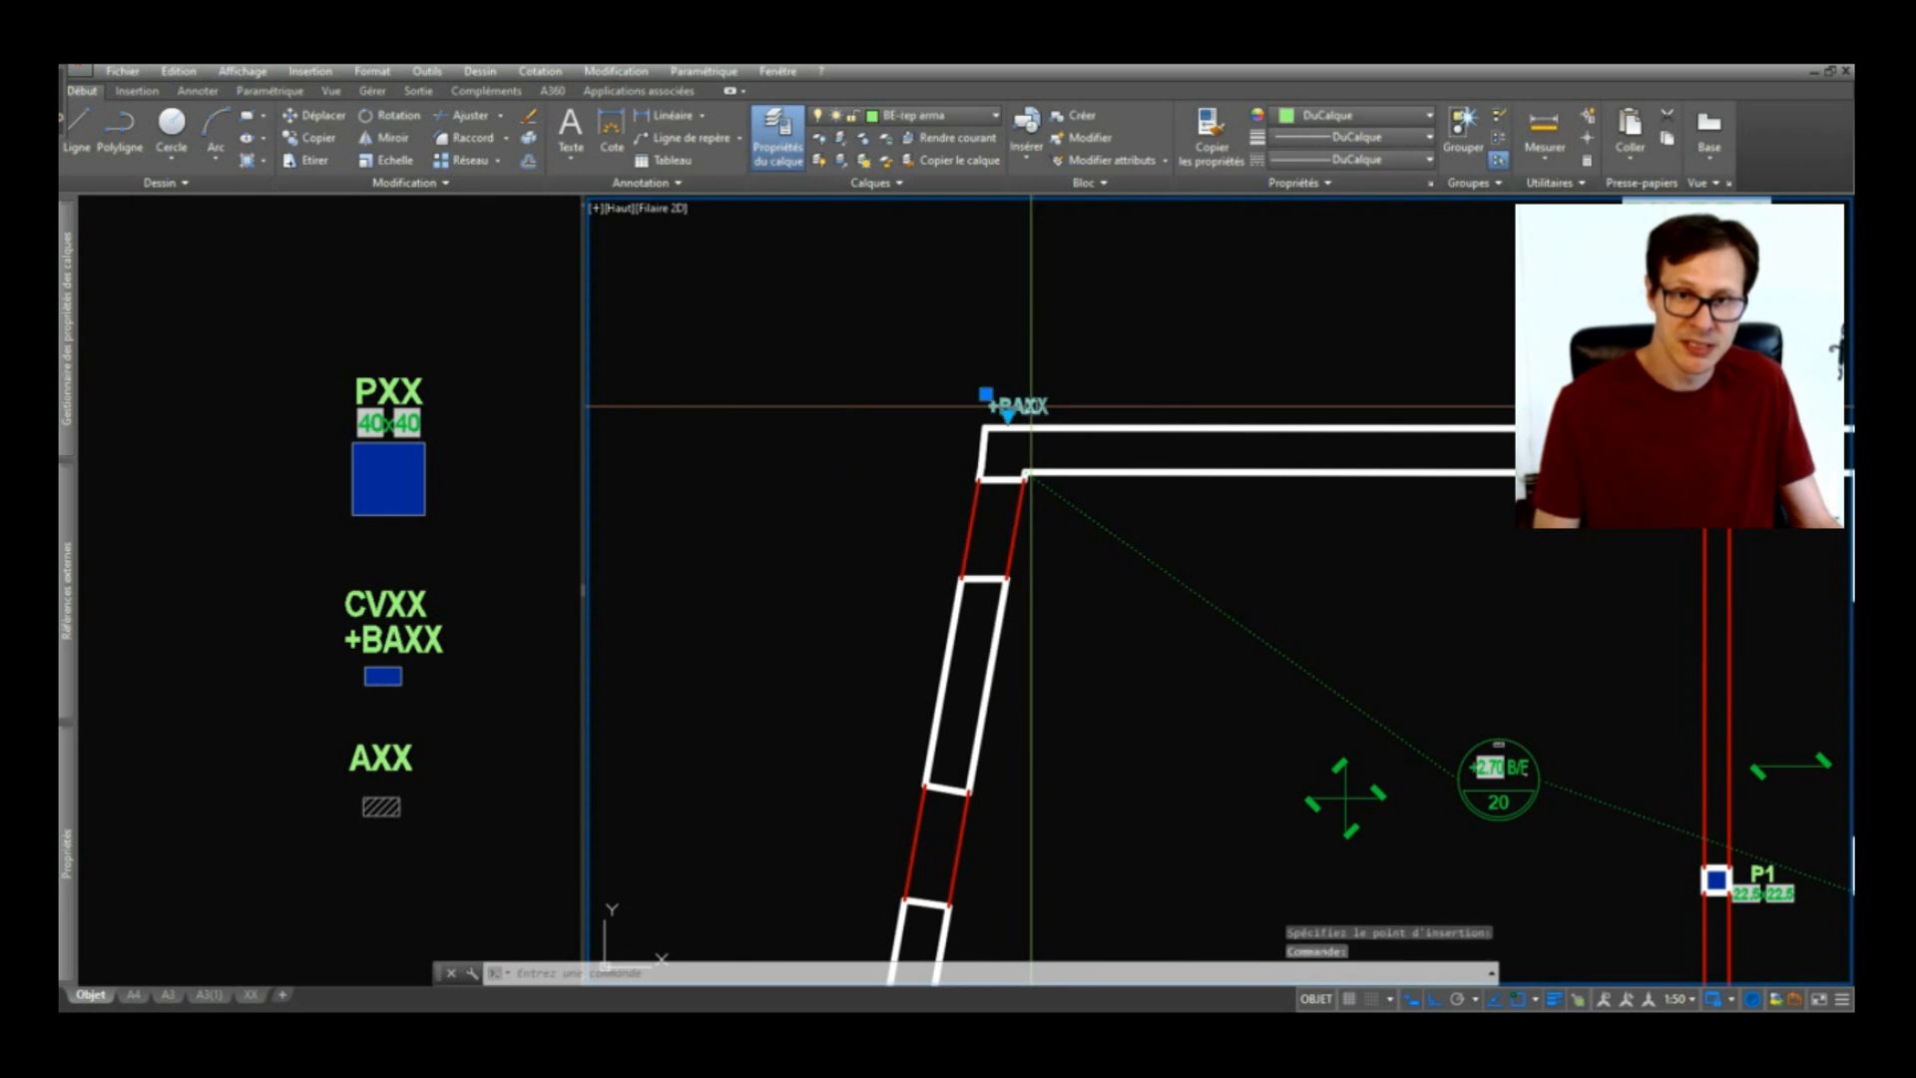
pyautogui.doubleClick(1040, 410)
pyautogui.write('CV1')
pyautogui.click(1285, 761)
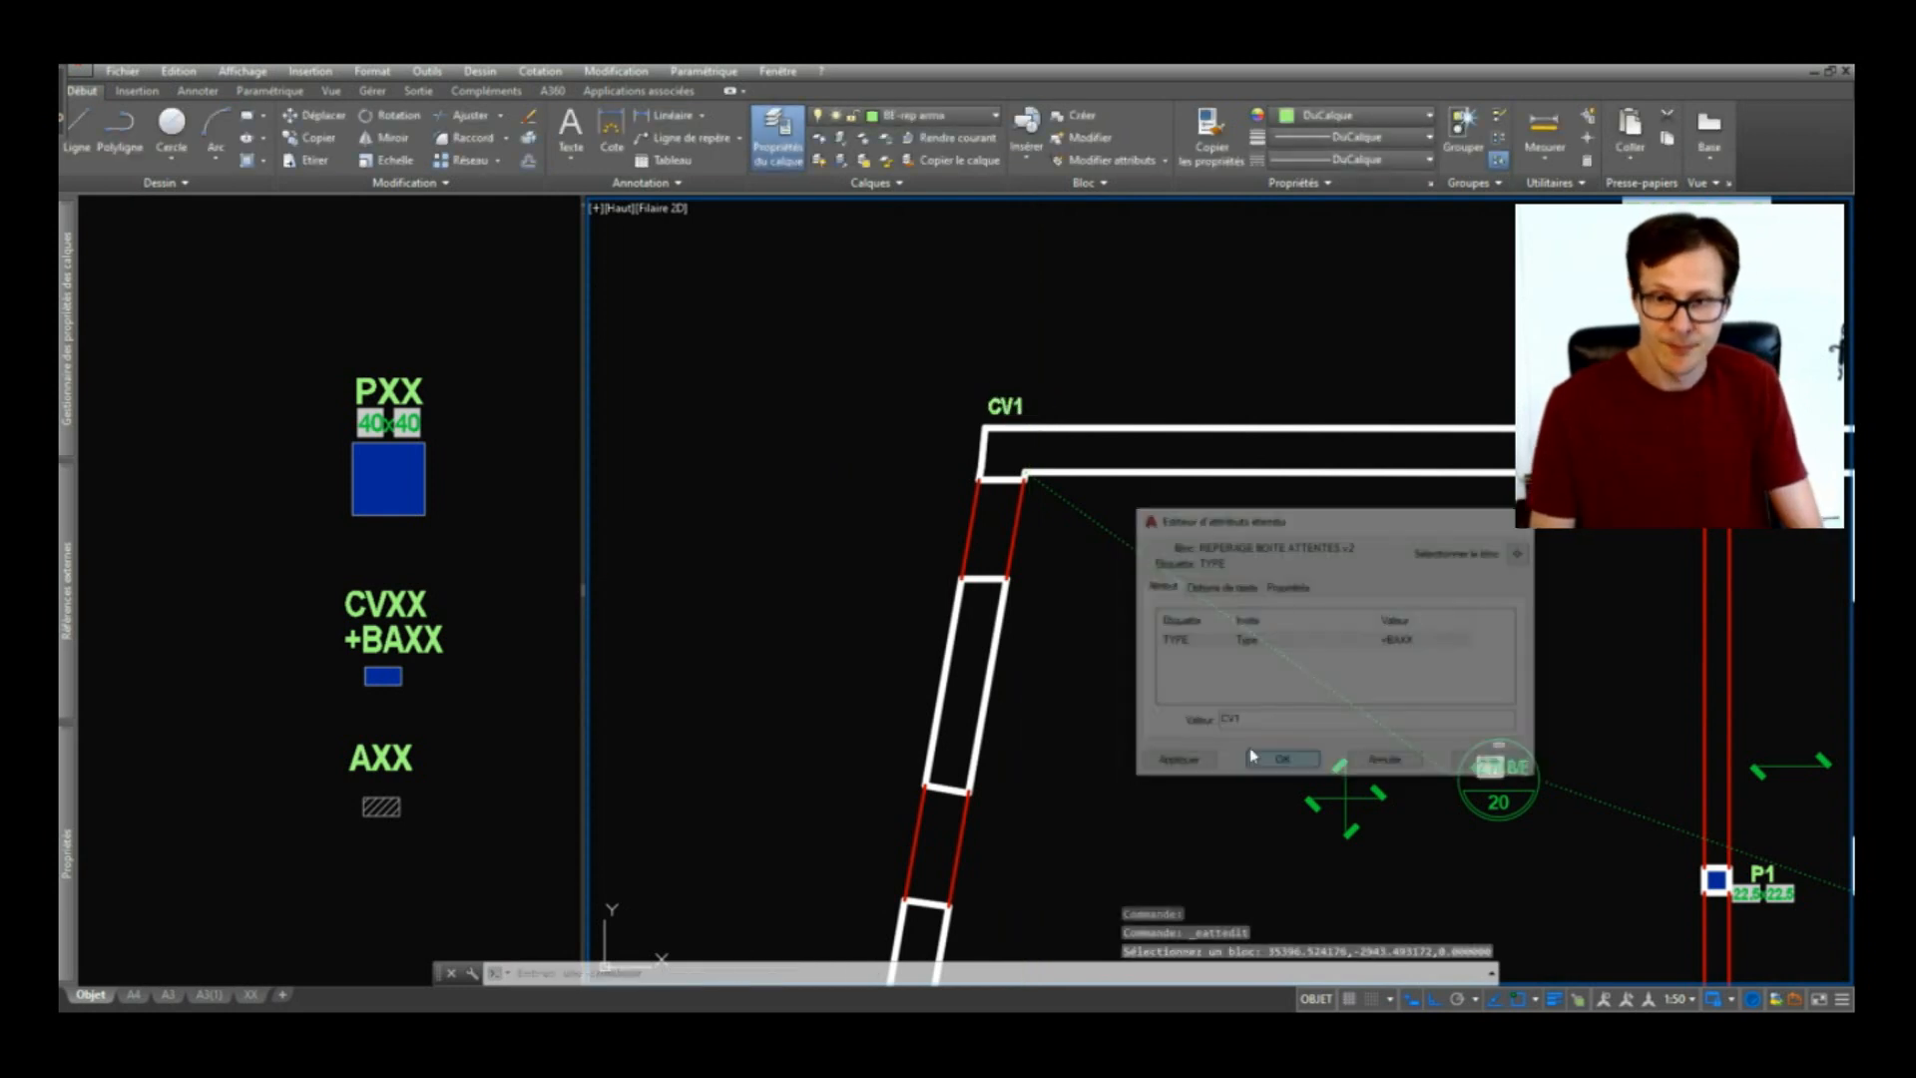
# Step: Copy the CVXX tie marker from the template, paste it in the upper-left wall corner and clear its CV attribute
pyautogui.click(351, 571)
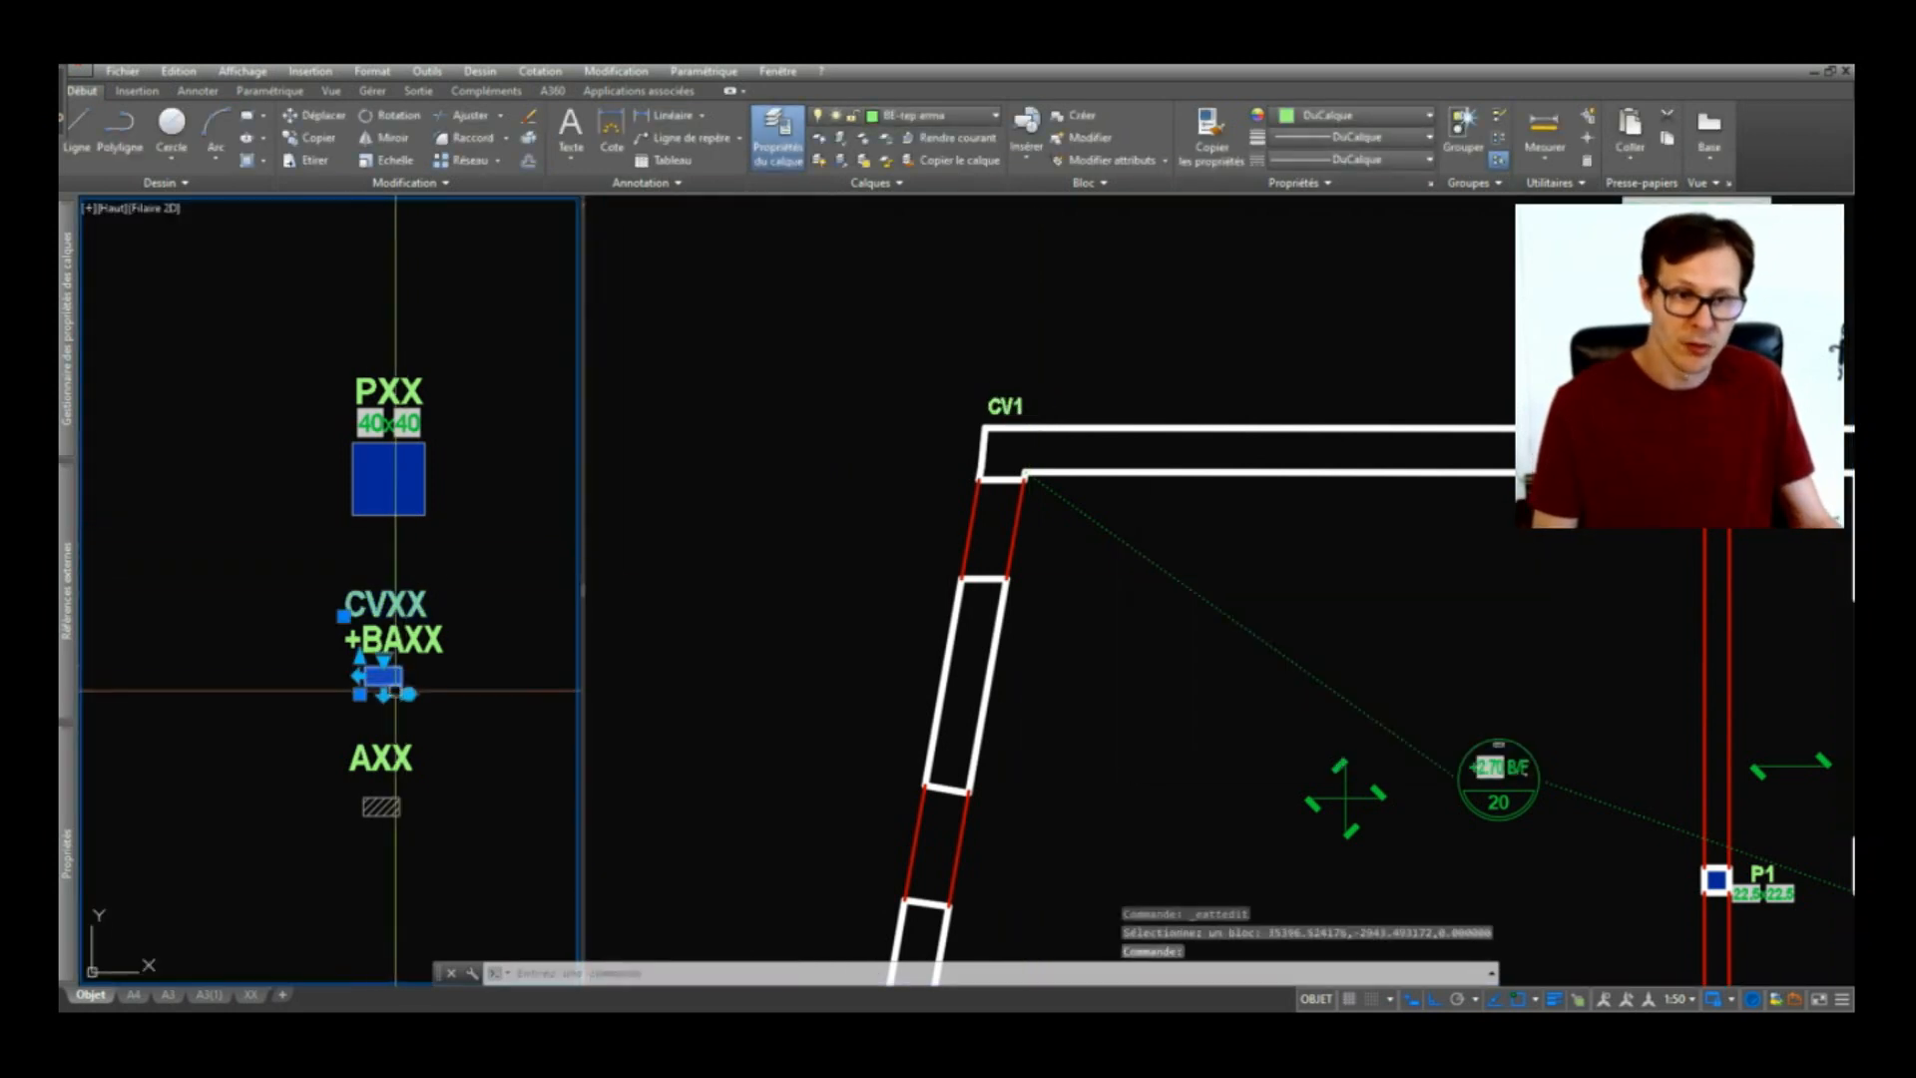
pyautogui.hotkey('ctrl', 'c')
pyautogui.click(1155, 539)
pyautogui.scroll(6, 1048, 449)
pyautogui.hotkey('ctrl', 'v')
pyautogui.click(1085, 378)
pyautogui.doubleClick(1068, 375)
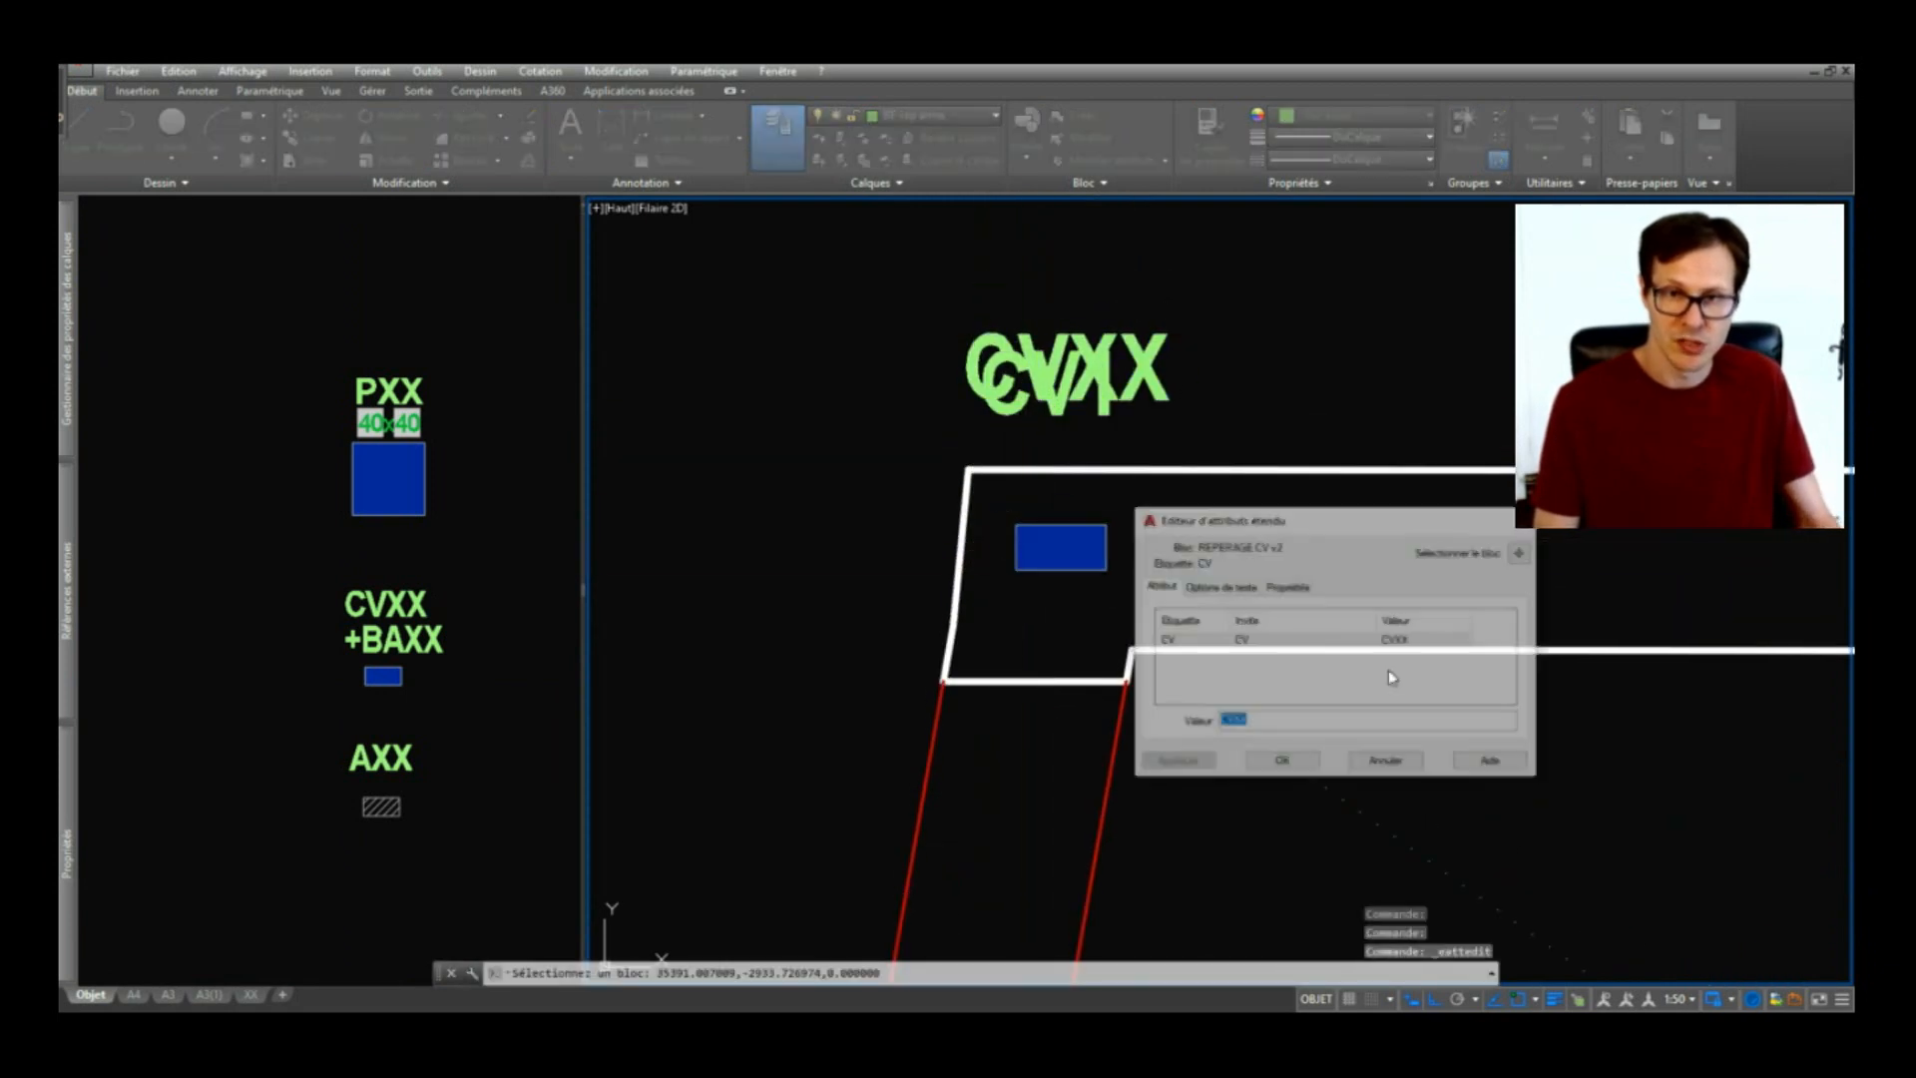
pyautogui.click(1283, 762)
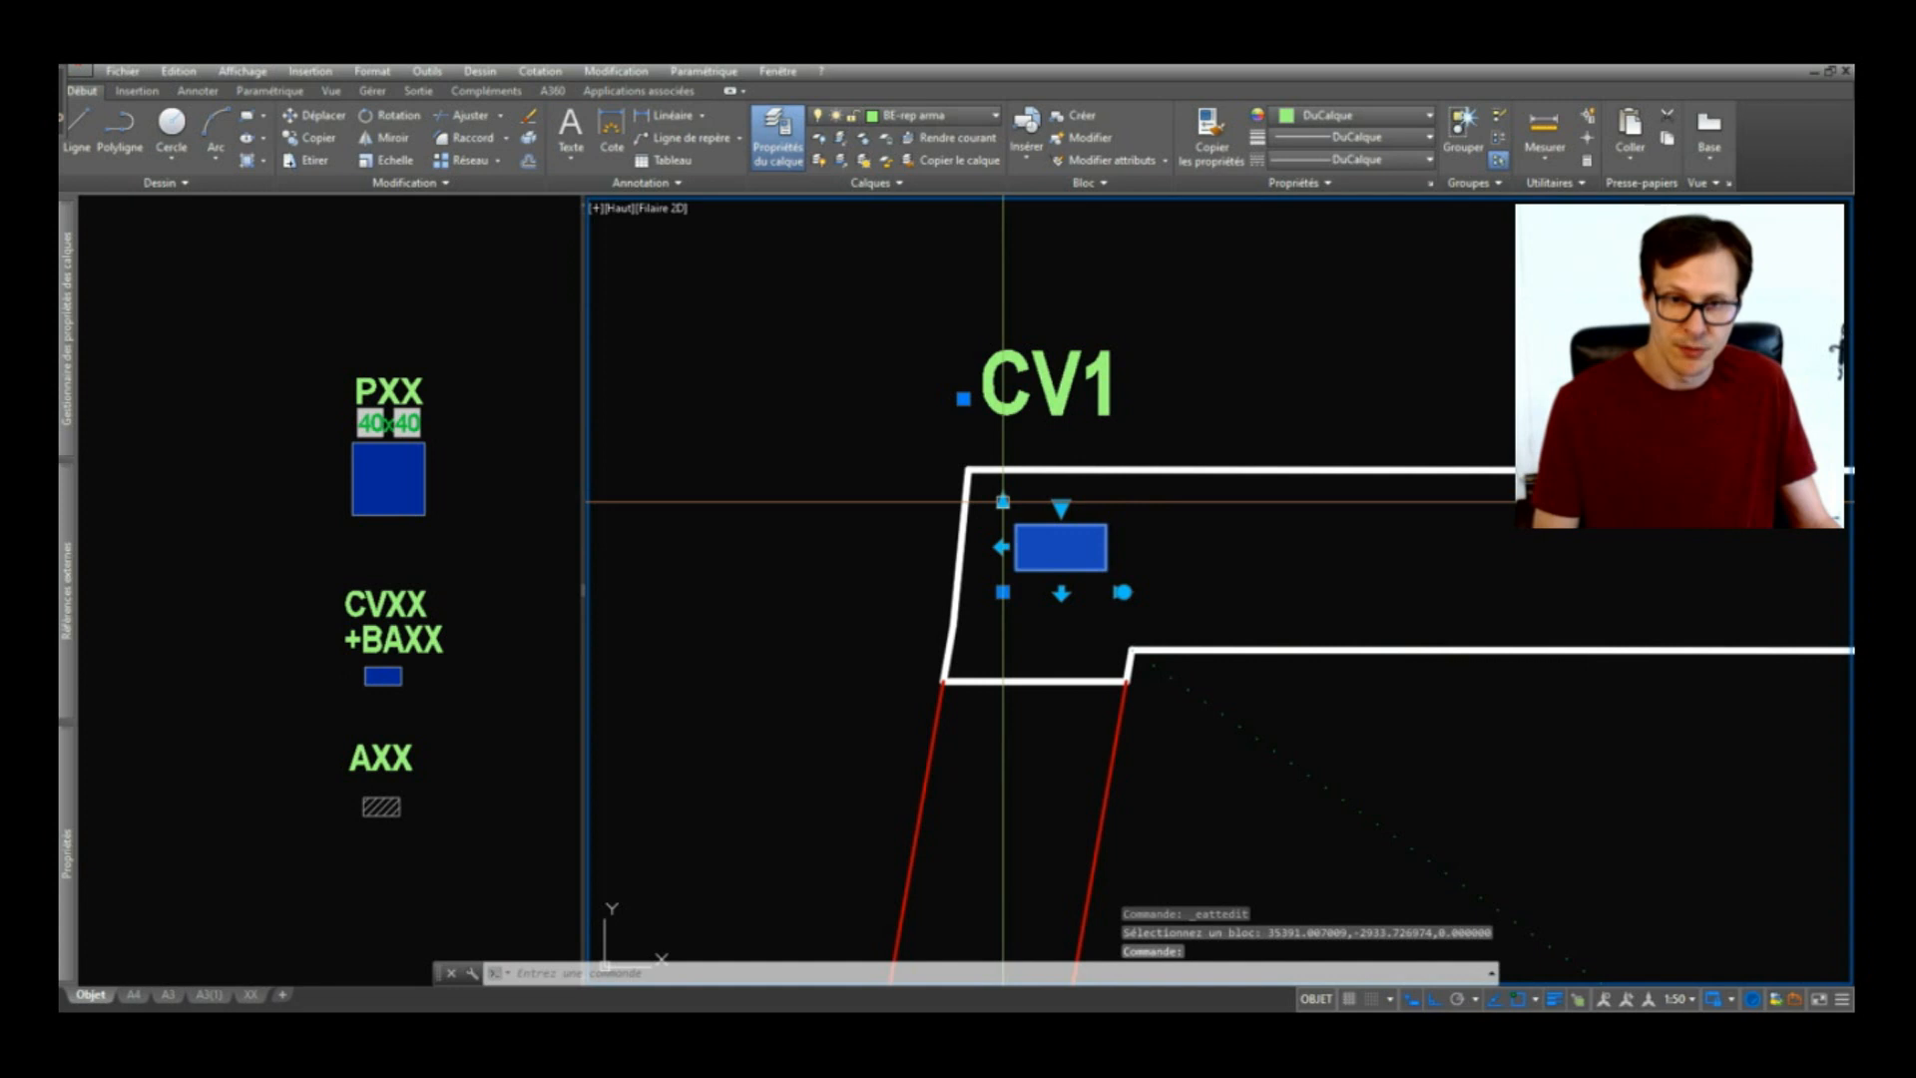
# Step: Set the tie marker's Longueur to 30 and Largeur to 40 in its block properties
pyautogui.hotkey('ctrl', '1')
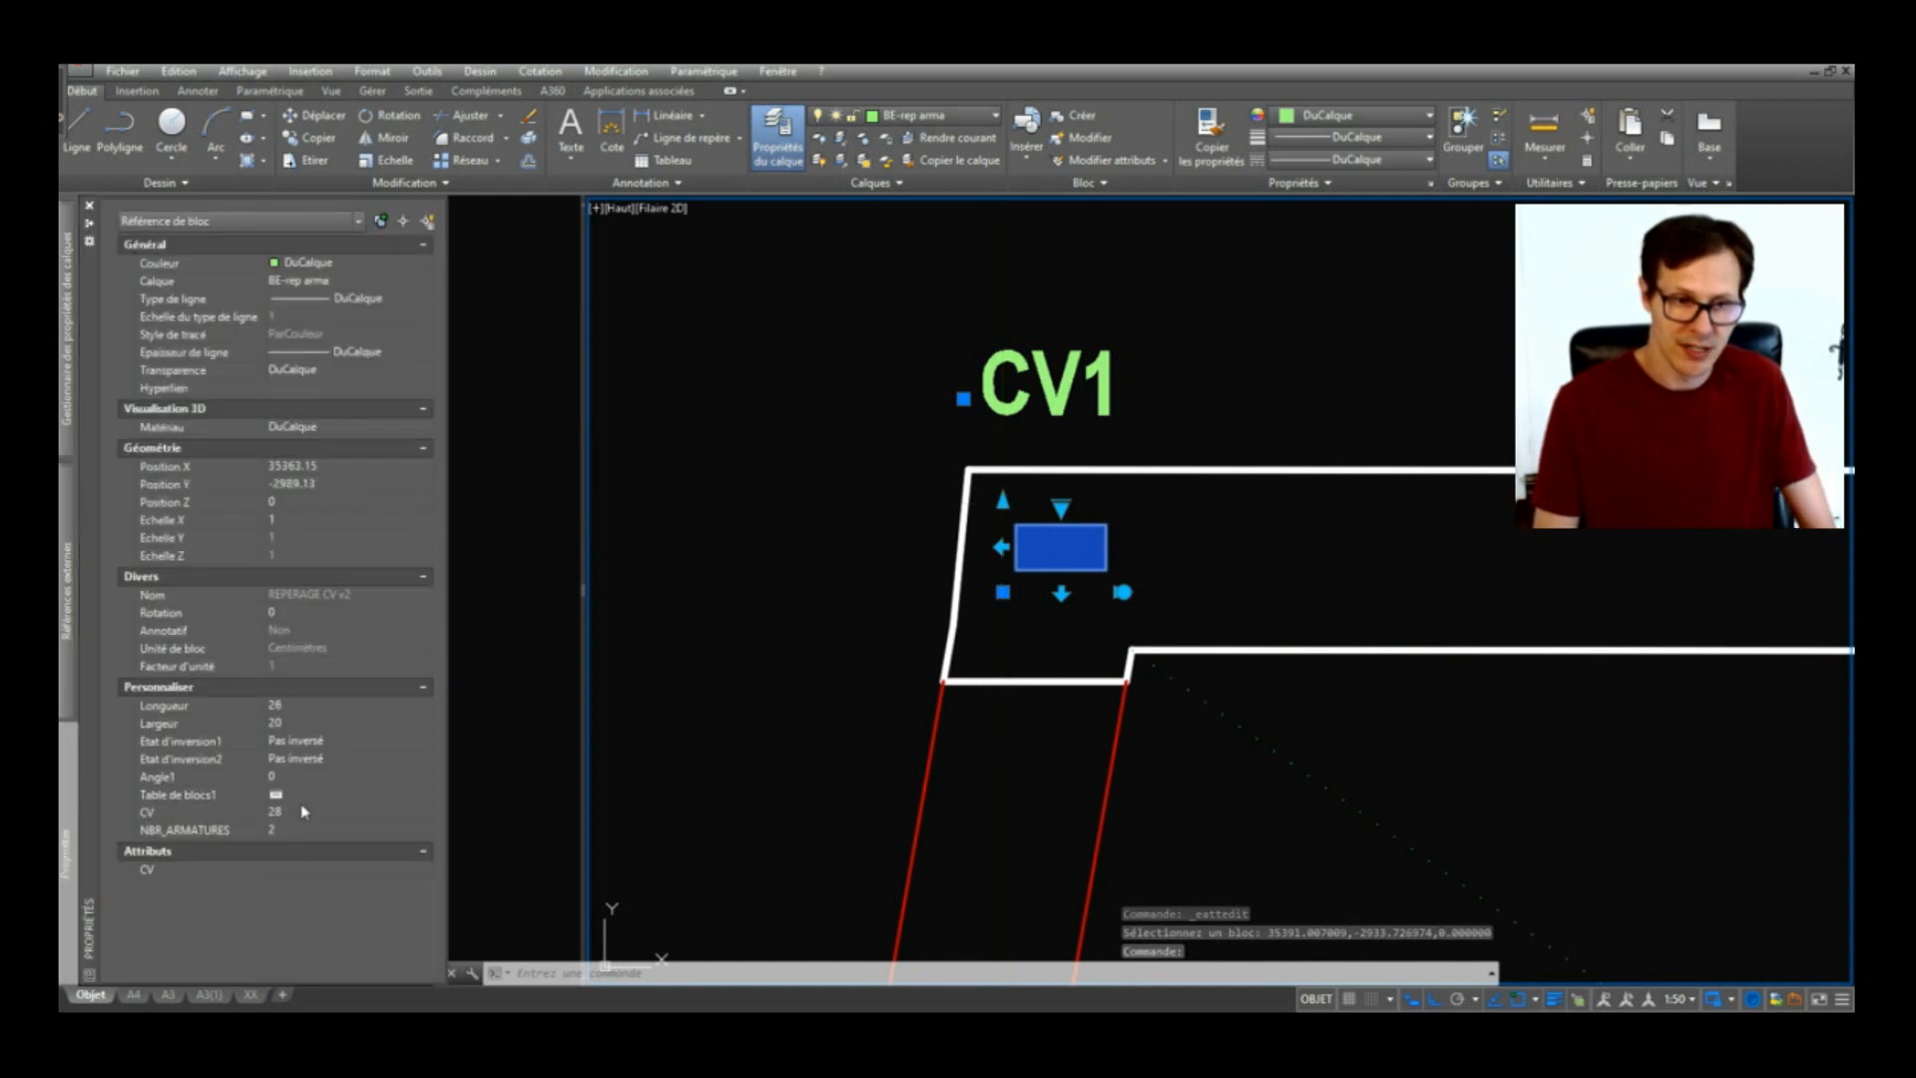
pyautogui.write('30')
pyautogui.click(298, 719)
pyautogui.write('40')
pyautogui.press('Return')
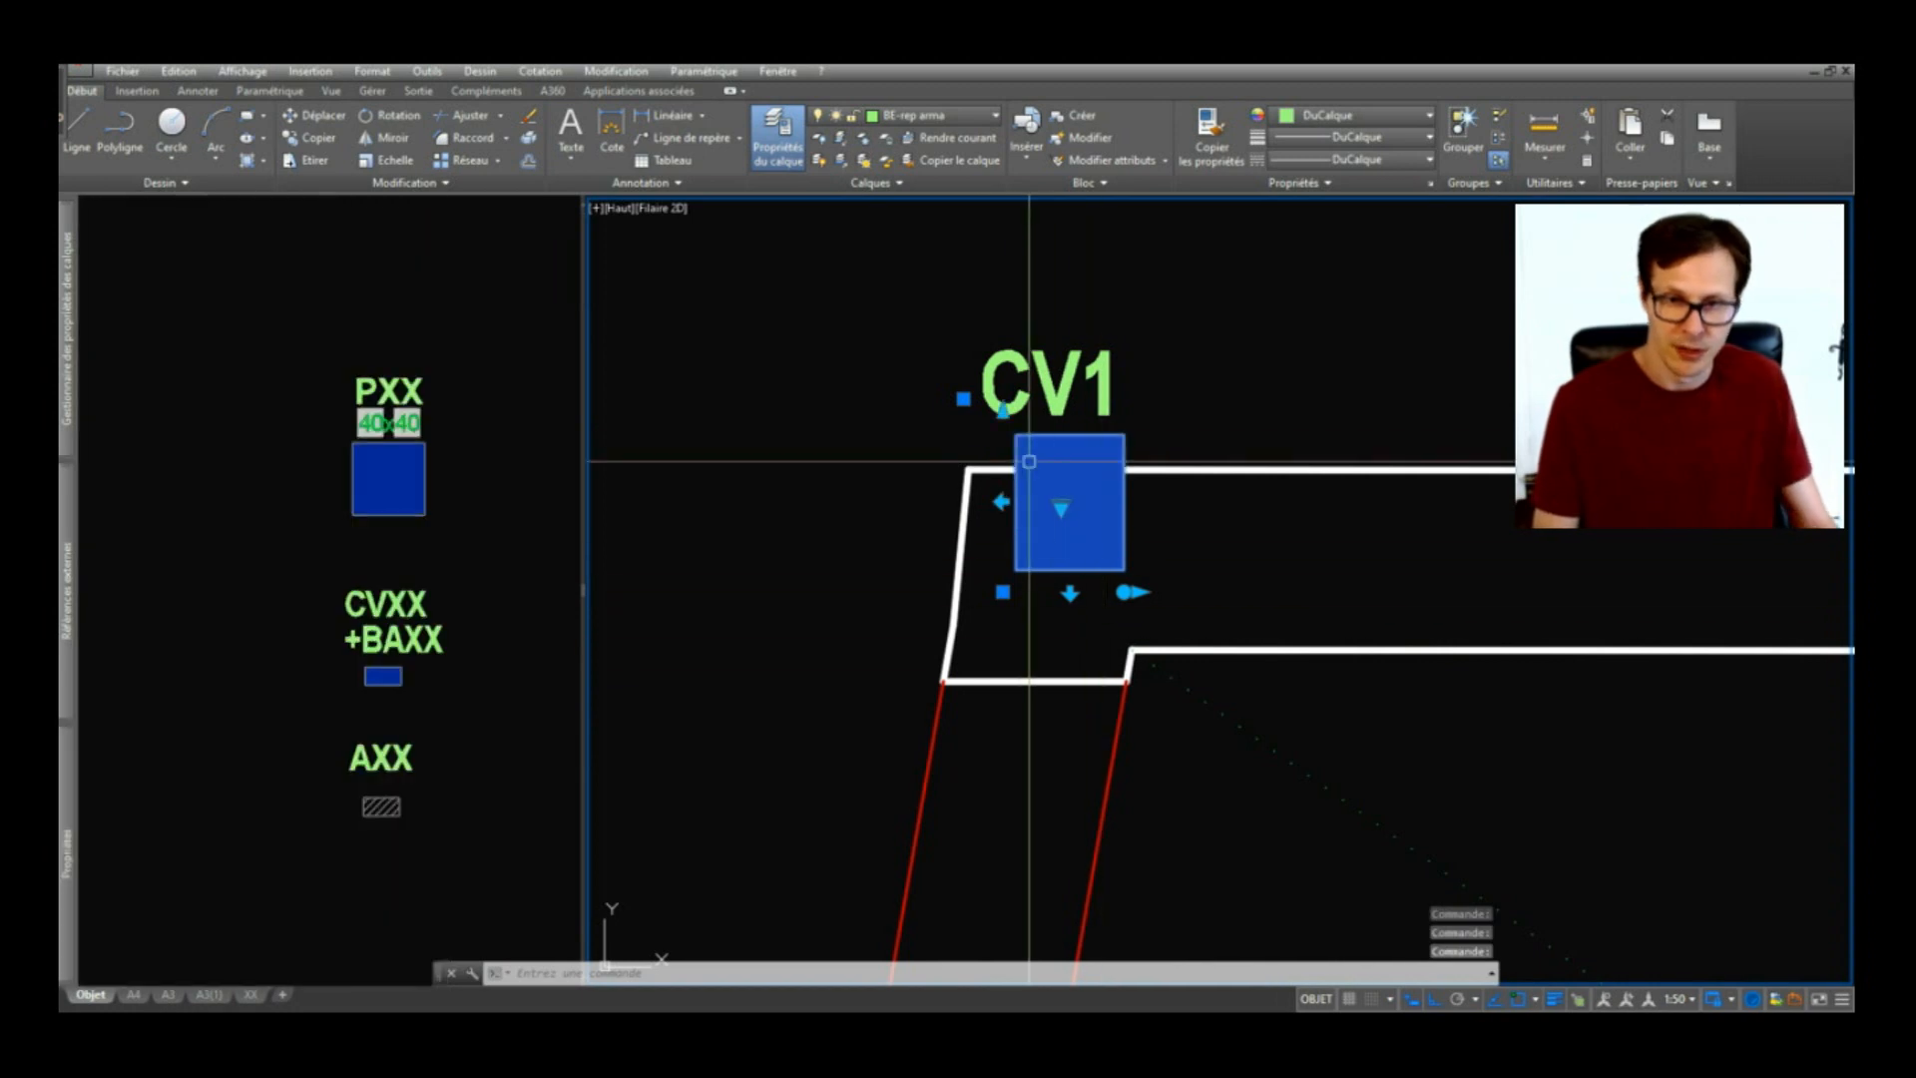
# Step: Resize the tie marker to Largeur 30 and Longueur 40, and position it inside the upper-left wall corner
pyautogui.click(1003, 411)
pyautogui.write('30')
pyautogui.press('Return')
pyautogui.click(1137, 590)
pyautogui.write('40')
pyautogui.press('Return')
pyautogui.moveTo(1158, 543)
pyautogui.mouseDown()
pyautogui.moveTo(1153, 576)
pyautogui.moveTo(1138, 569)
pyautogui.mouseUp()
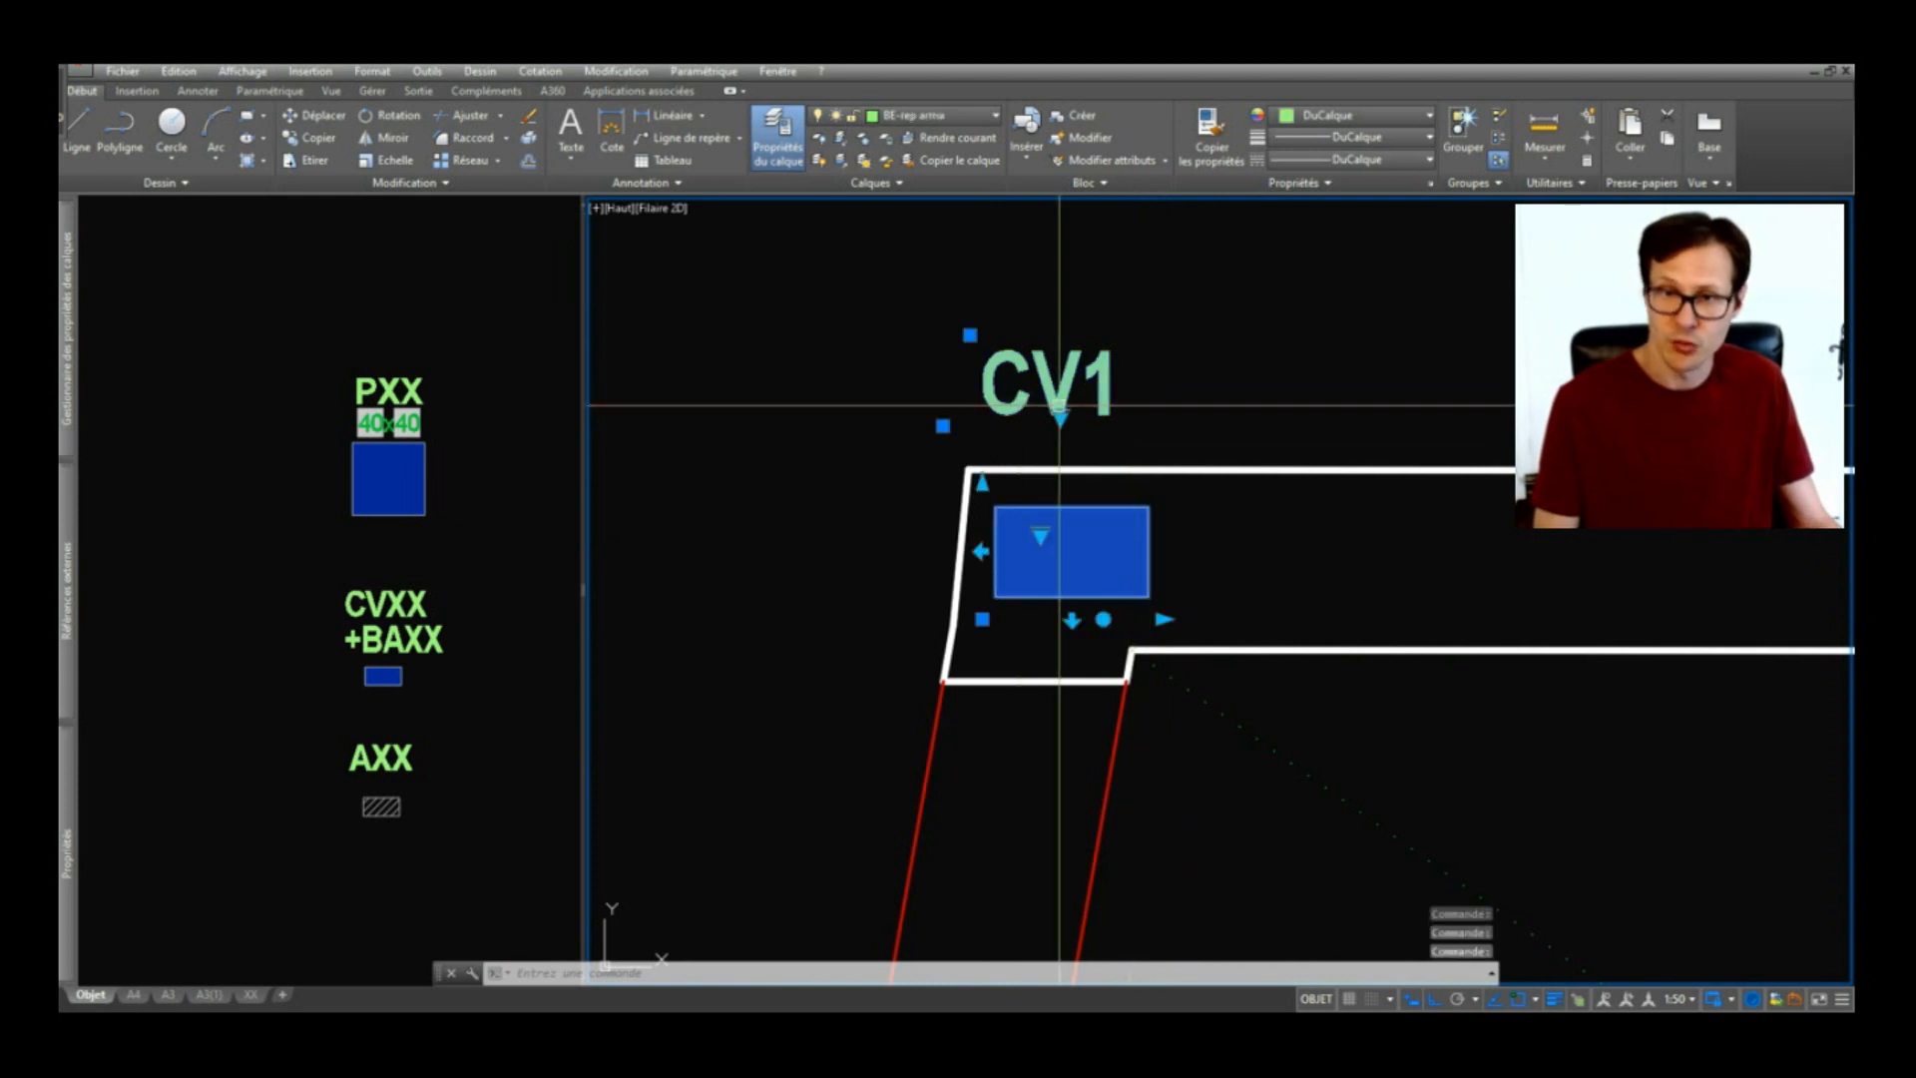
# Step: Copy the tie marker and its CV1 label with a base point and paste them in the plan's upper-right wall corner
pyautogui.hotkey('ctrl', 'shift', 'c')
pyautogui.click(1086, 582)
pyautogui.scroll(-5, 739, 547)
pyautogui.press('Escape')
pyautogui.scroll(5, 1749, 527)
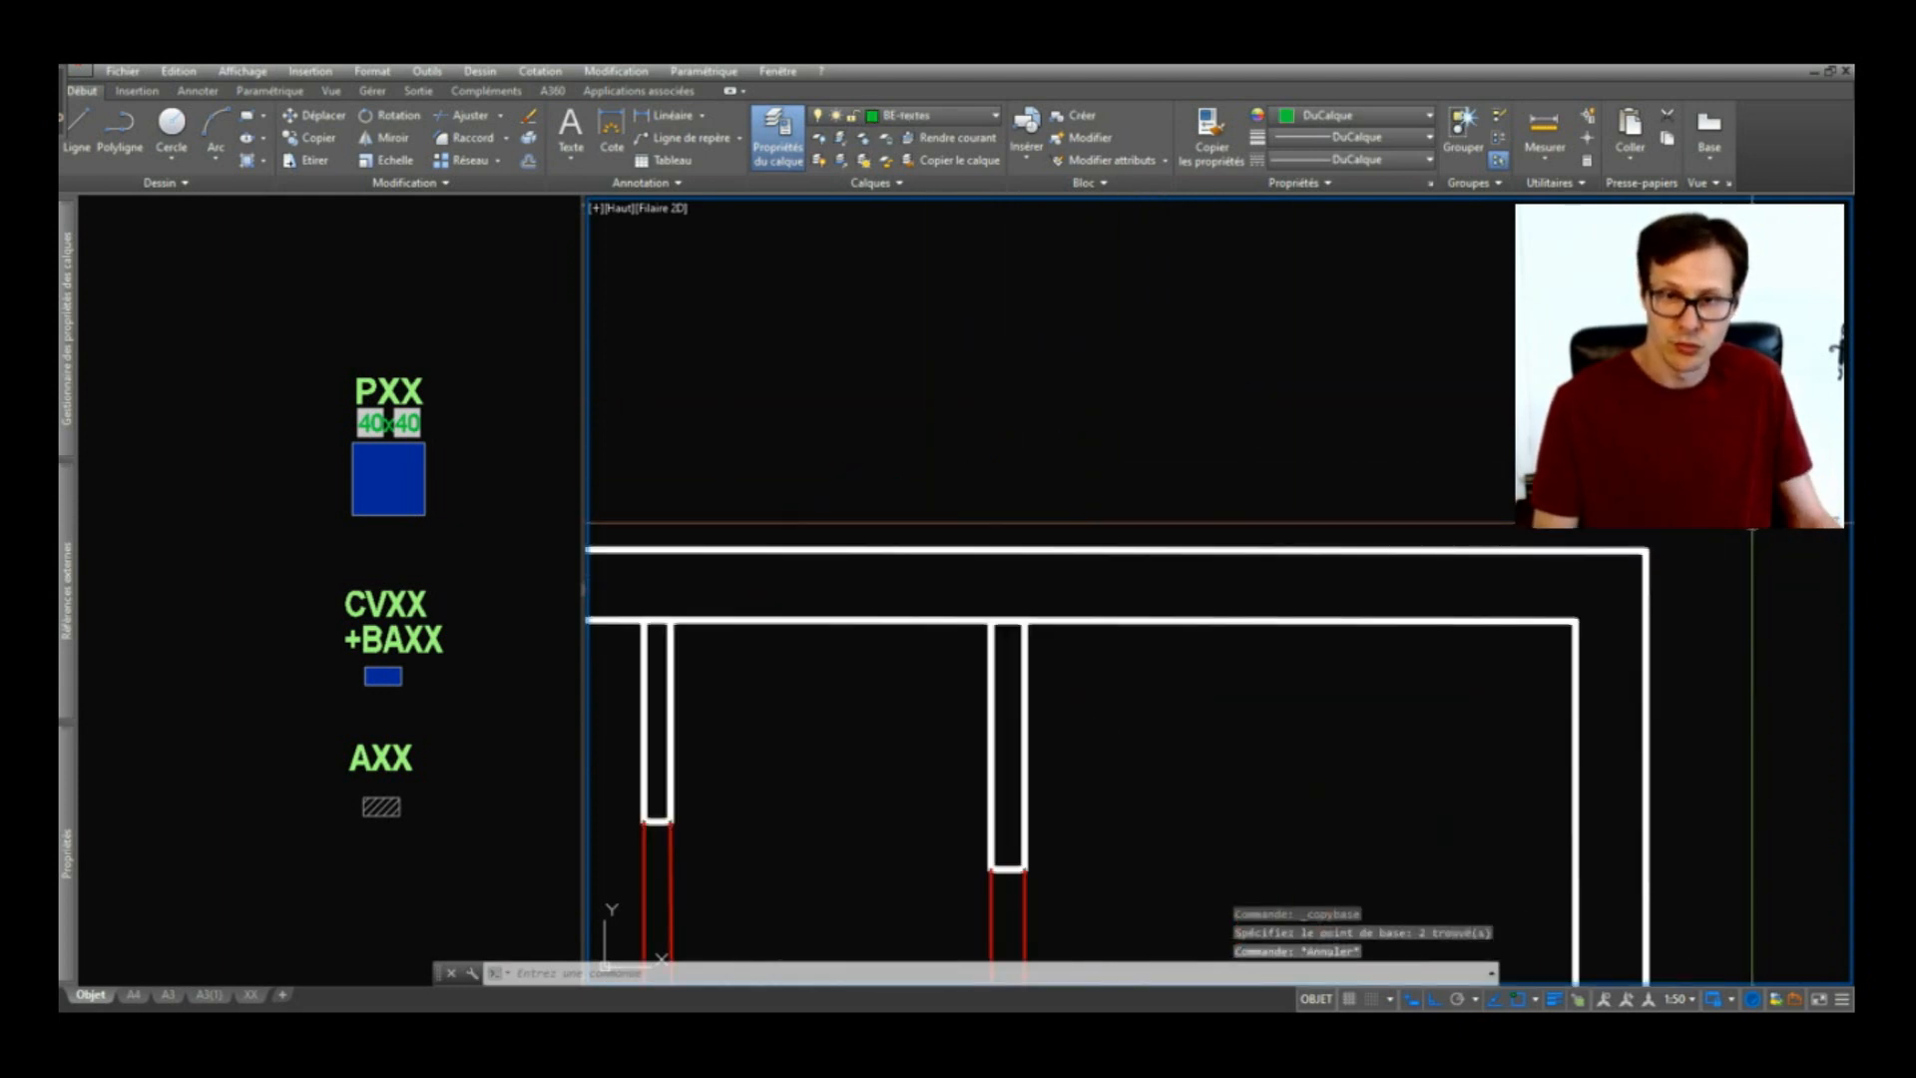
pyautogui.hotkey('ctrl', 'v')
pyautogui.click(1402, 688)
# Step: Paste the tie marker and CV1 label in the plan's lower-right wall corner
pyautogui.scroll(-5, 1482, 703)
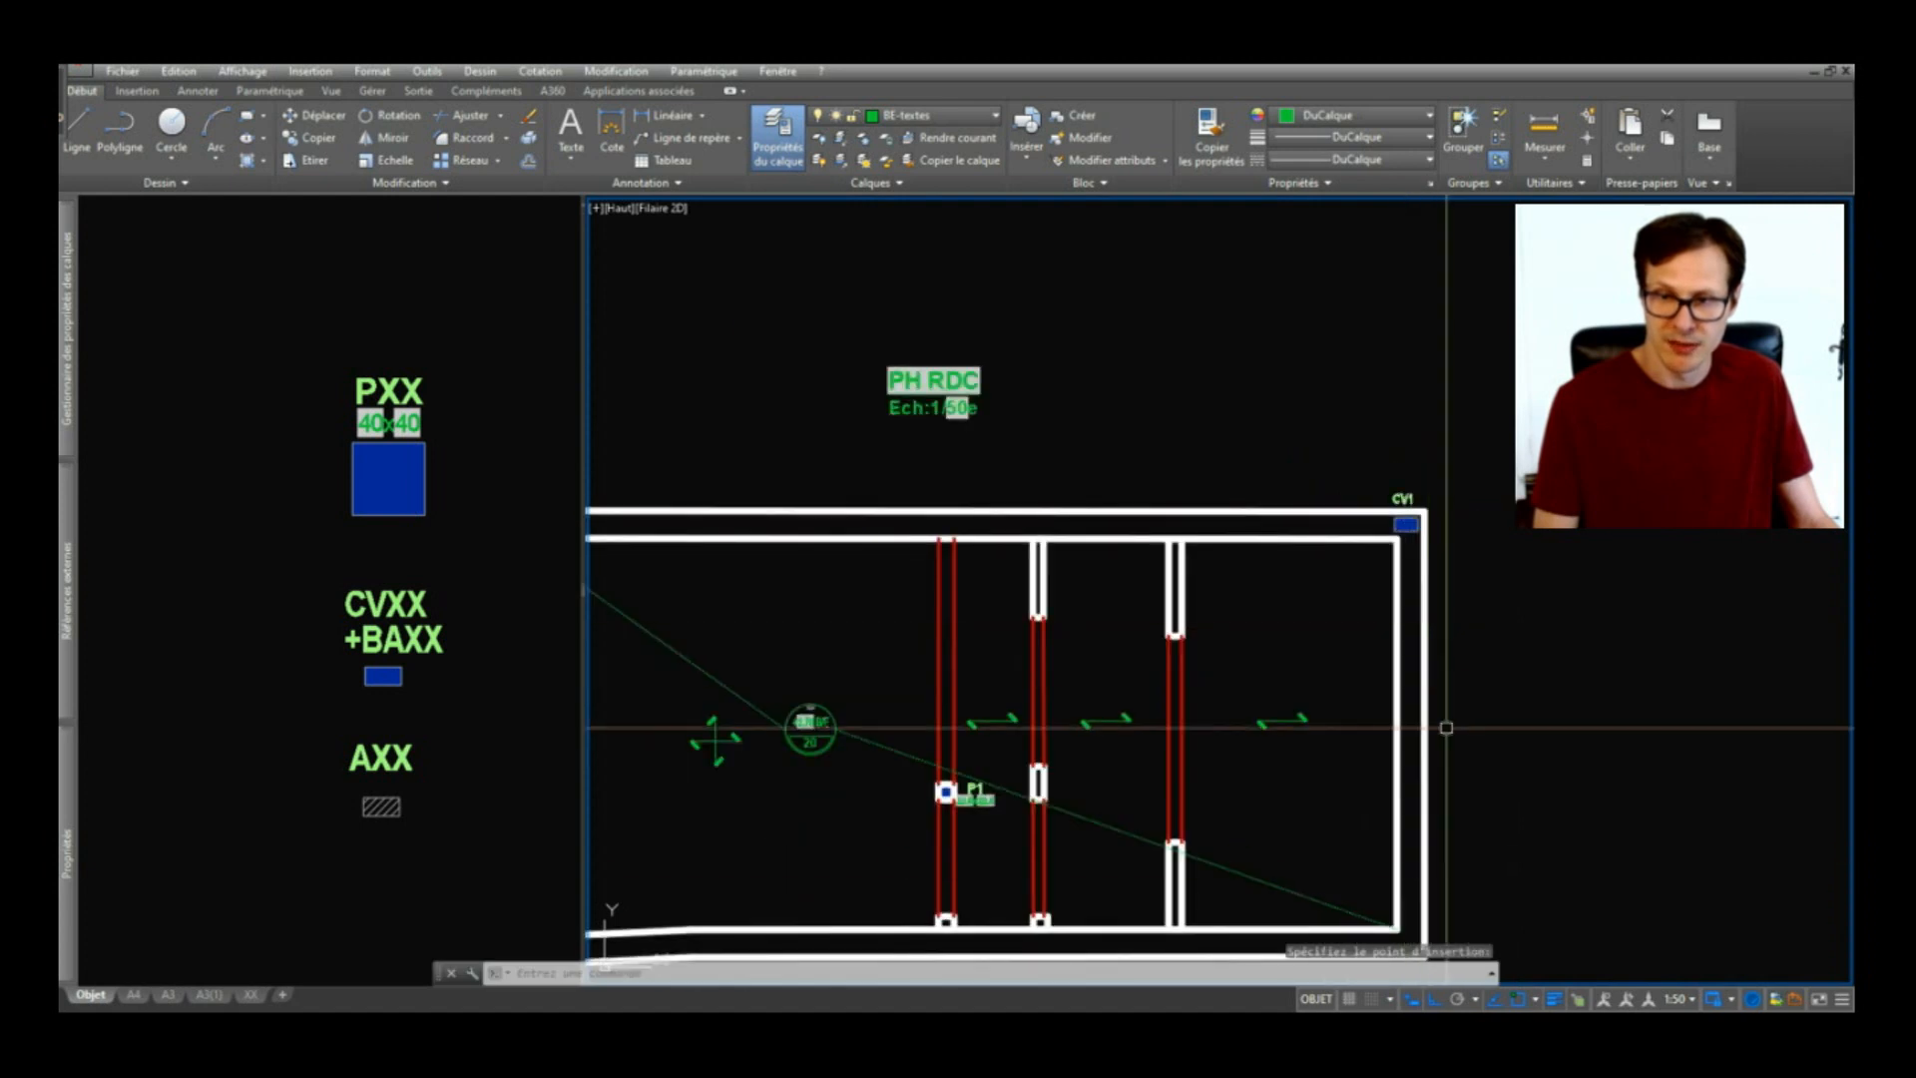
pyautogui.moveTo(1487, 709); pyautogui.dragTo(1494, 569, button='middle')
pyautogui.scroll(7, 1492, 587)
pyautogui.hotkey('ctrl', 'v')
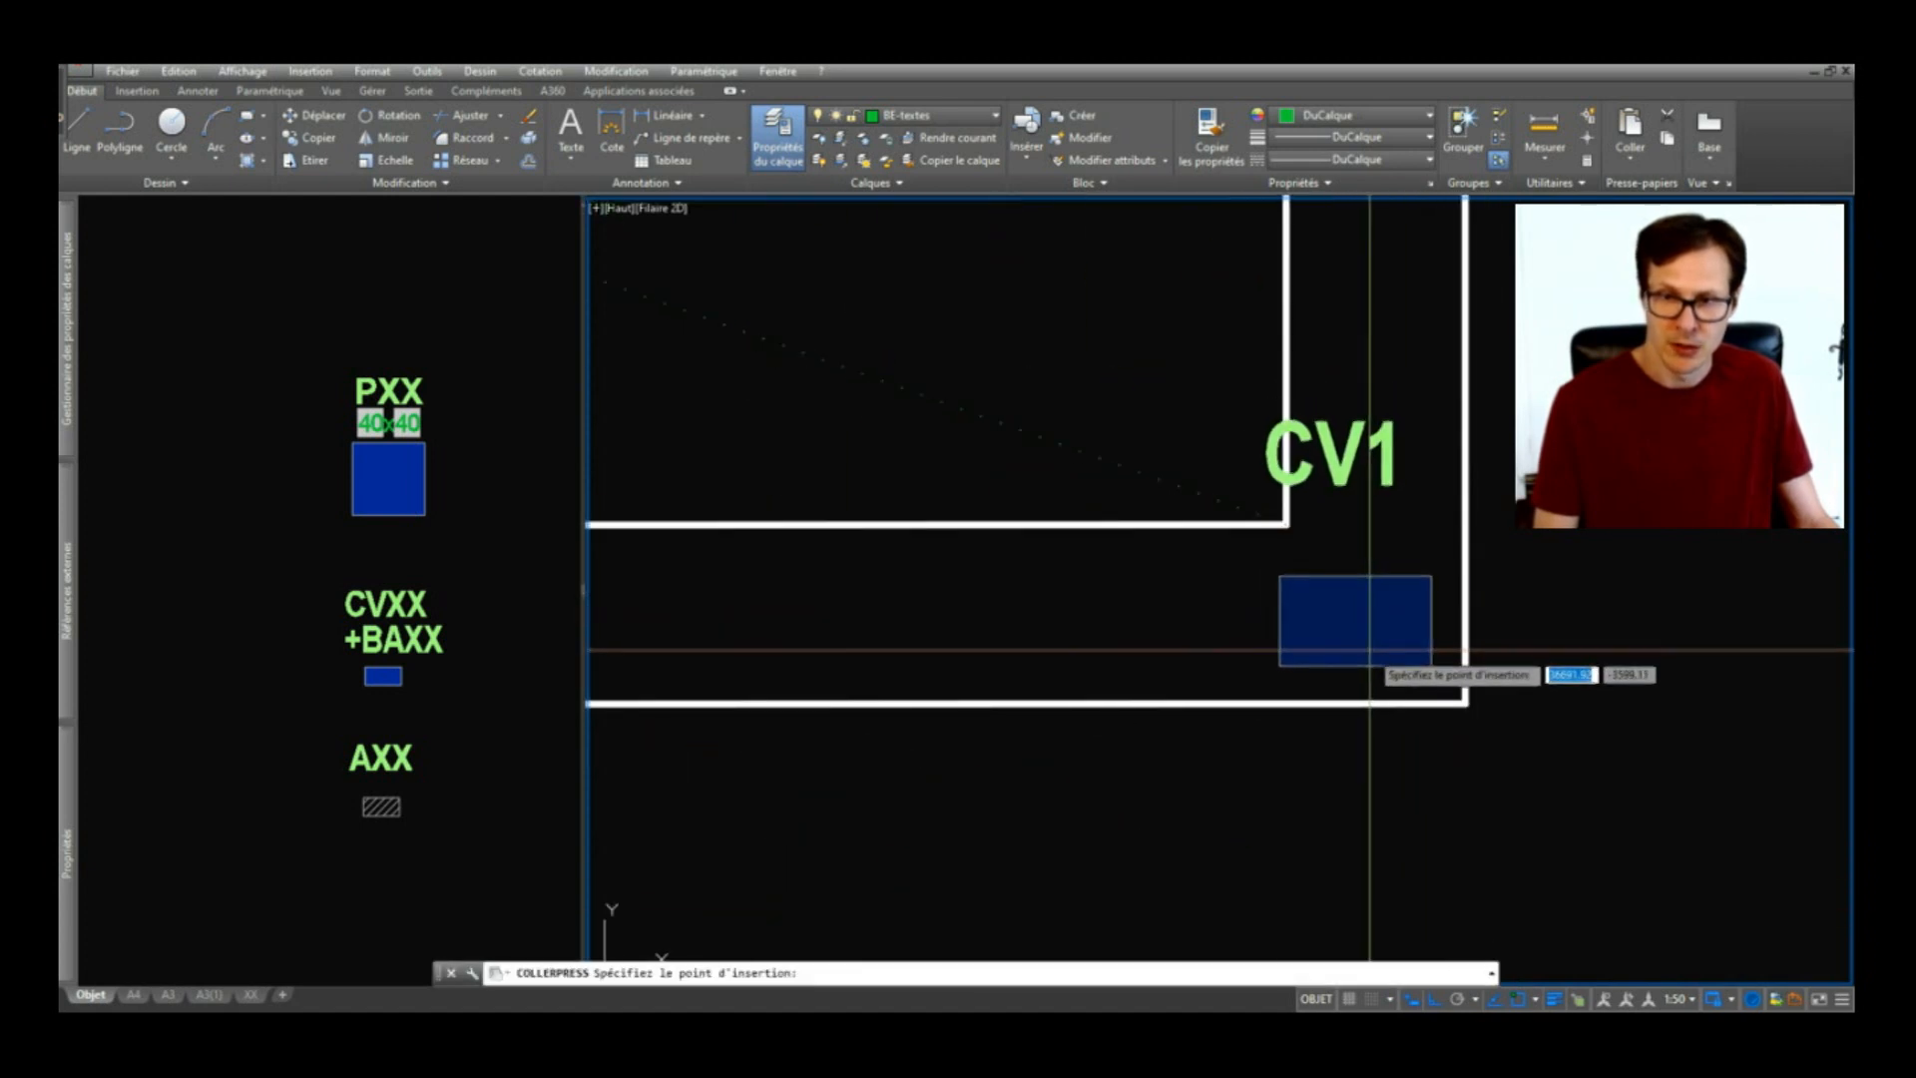
pyautogui.click(1366, 649)
# Step: Move the CV1 label of the lower-right tie marker below the wall corner
pyautogui.scroll(-2, 1378, 475)
pyautogui.click(1356, 455)
pyautogui.write('dp')
pyautogui.press('space')
pyautogui.click(1393, 491)
pyautogui.click(1415, 690)
# Step: Paste the tie marker and CV1 label in the plan's lower-left wall corner
pyautogui.scroll(-6, 1586, 628)
pyautogui.moveTo(901, 671); pyautogui.dragTo(1563, 586, button='middle')
pyautogui.scroll(6, 1228, 565)
pyautogui.hotkey('ctrl', 'v')
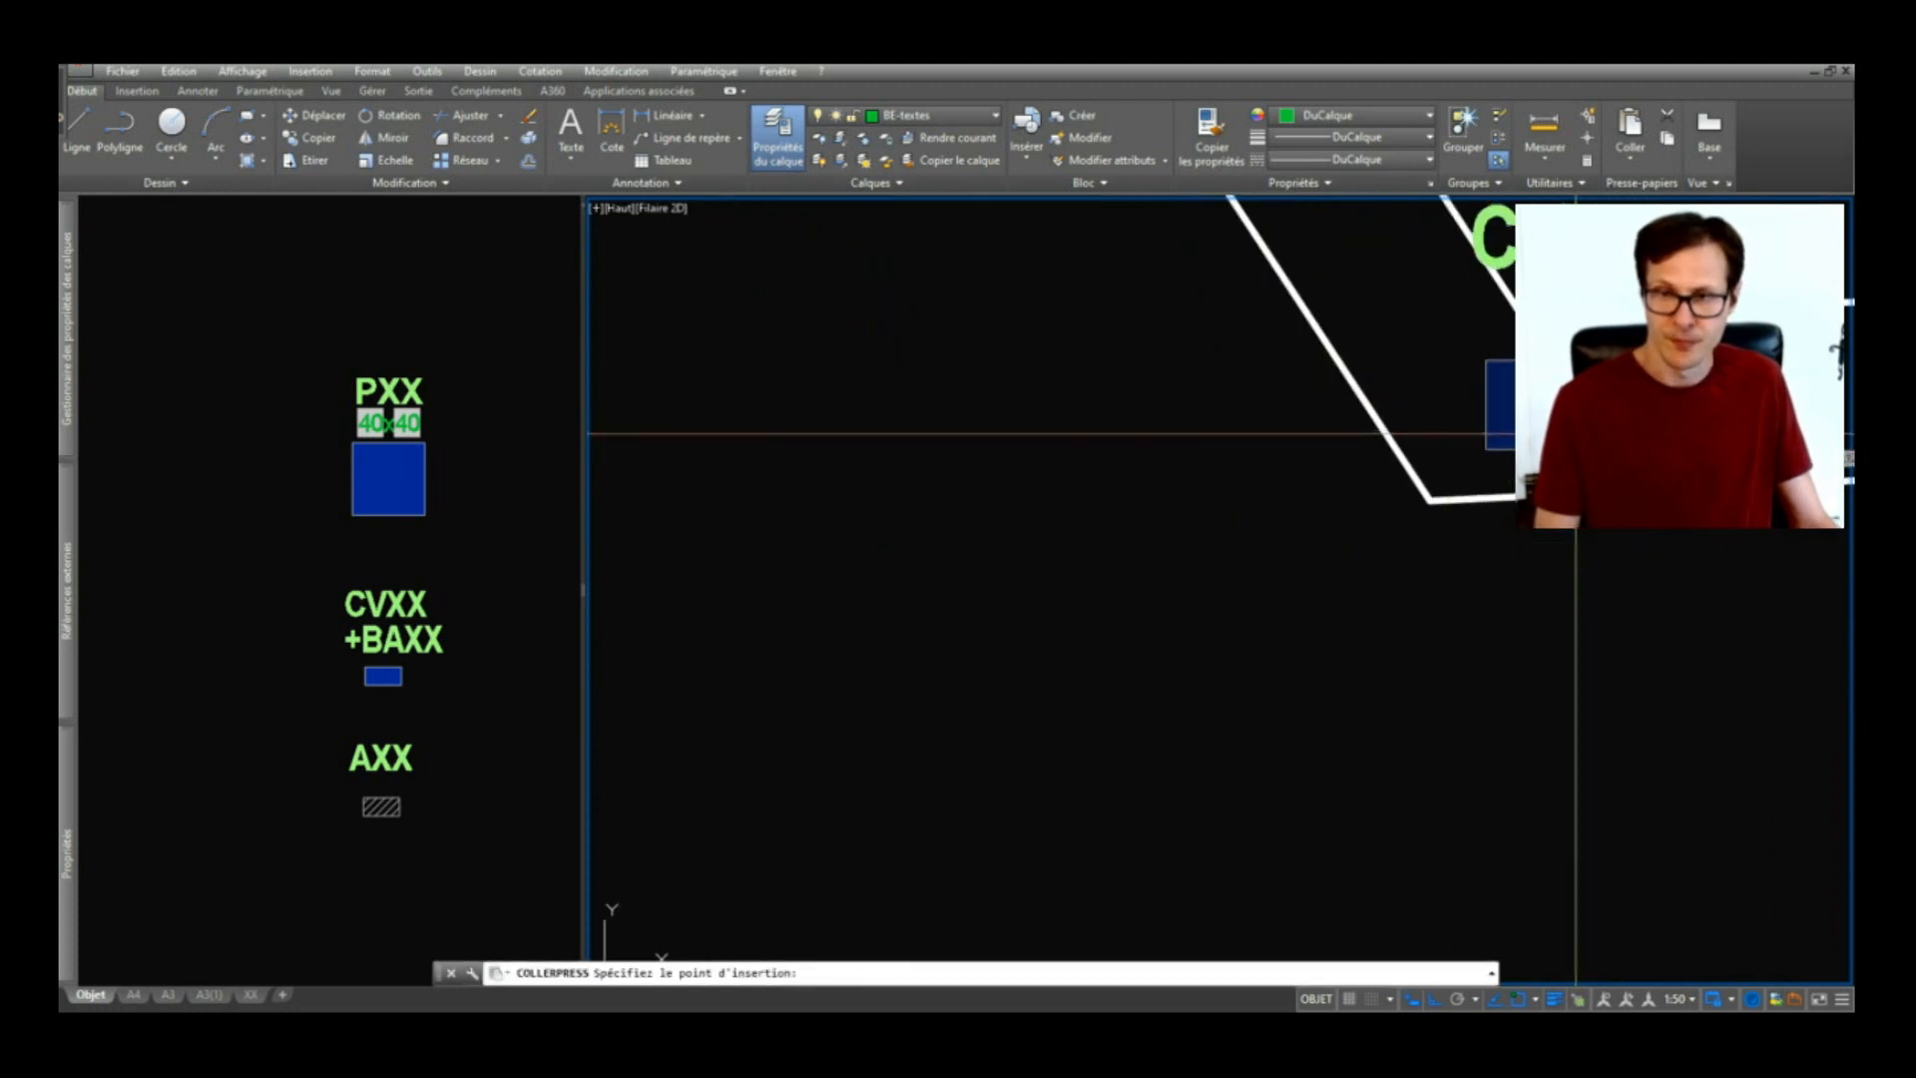
pyautogui.click(1542, 442)
# Step: Move the CV1 label of the lower-left tie marker below the wall corner
pyautogui.scroll(-4, 1510, 324)
pyautogui.click(1510, 298)
pyautogui.write('dp')
pyautogui.press('space')
pyautogui.click(1512, 303)
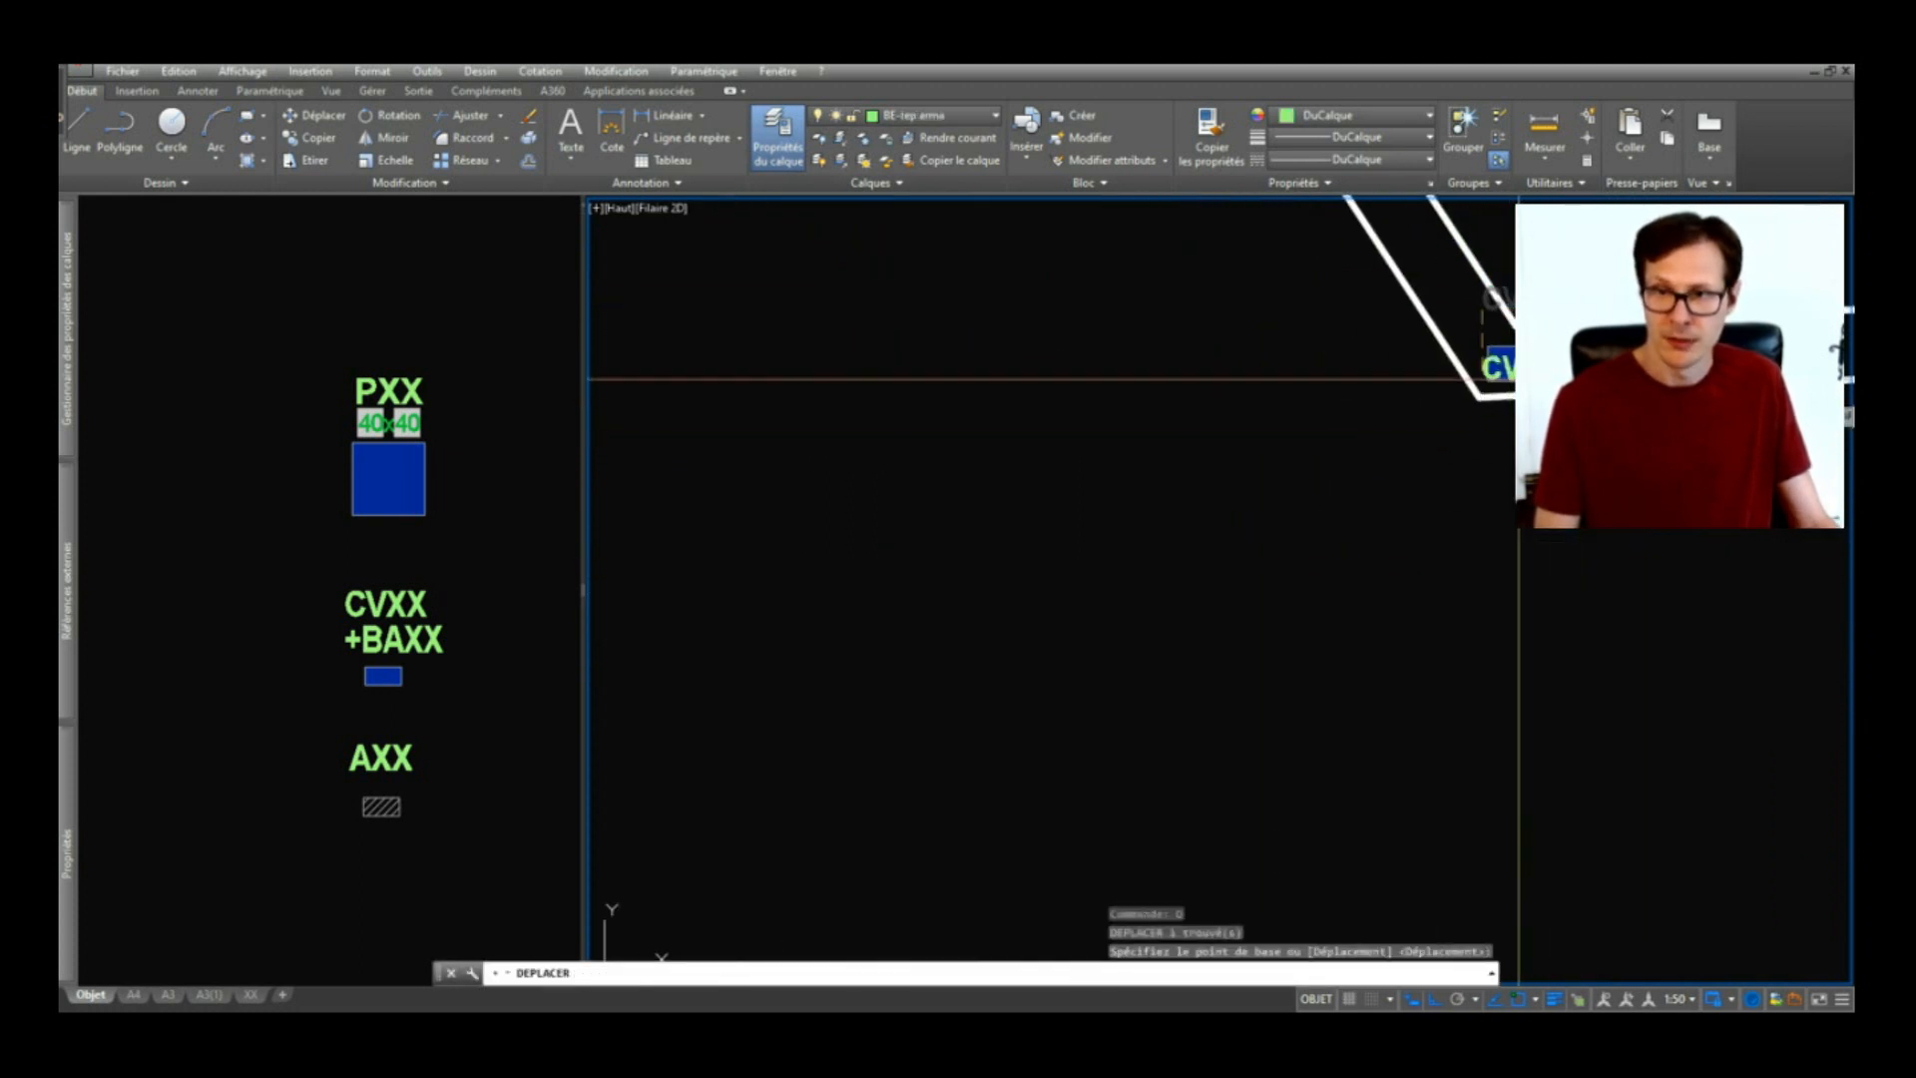
pyautogui.click(1520, 441)
# Step: Snap the lower-left tie marker's corner grip onto the outer corner point of the walls
pyautogui.click(1514, 391)
pyautogui.scroll(3, 1502, 380)
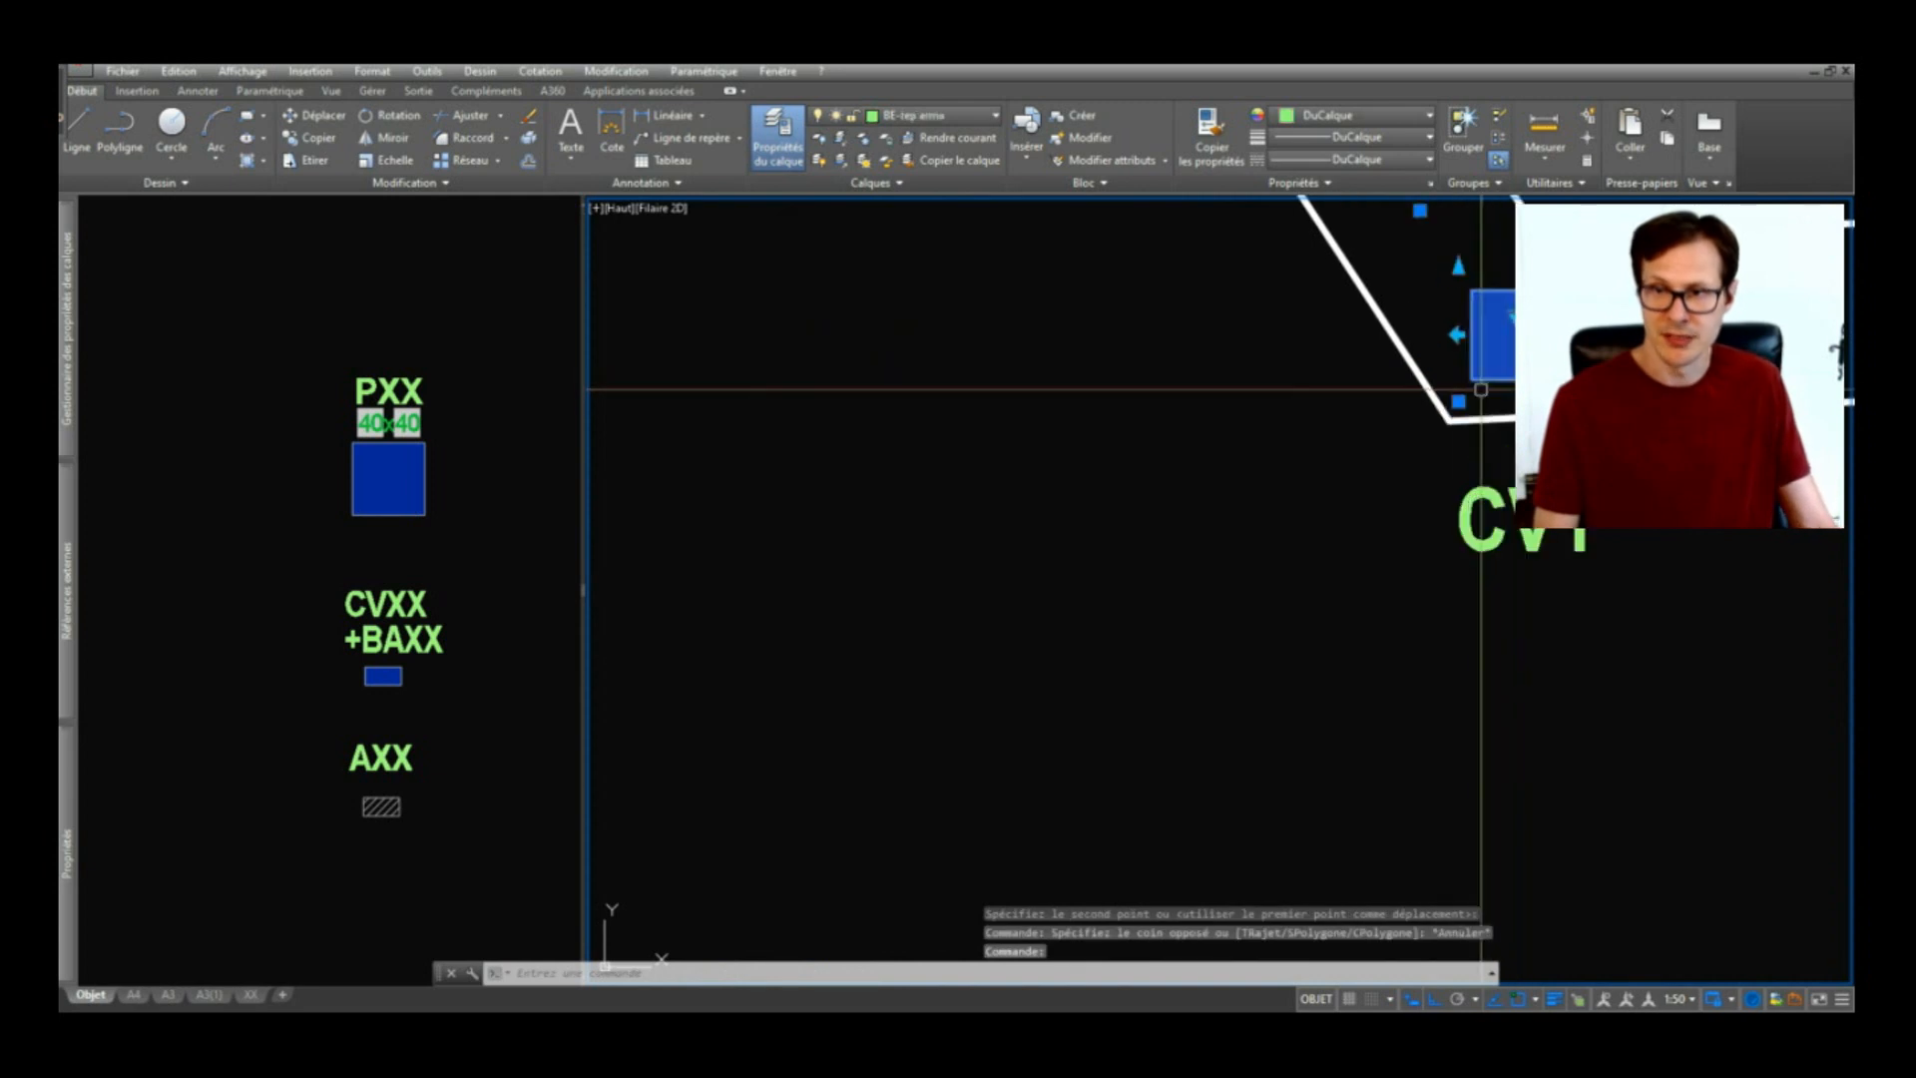
pyautogui.click(1459, 402)
pyautogui.click(1449, 419)
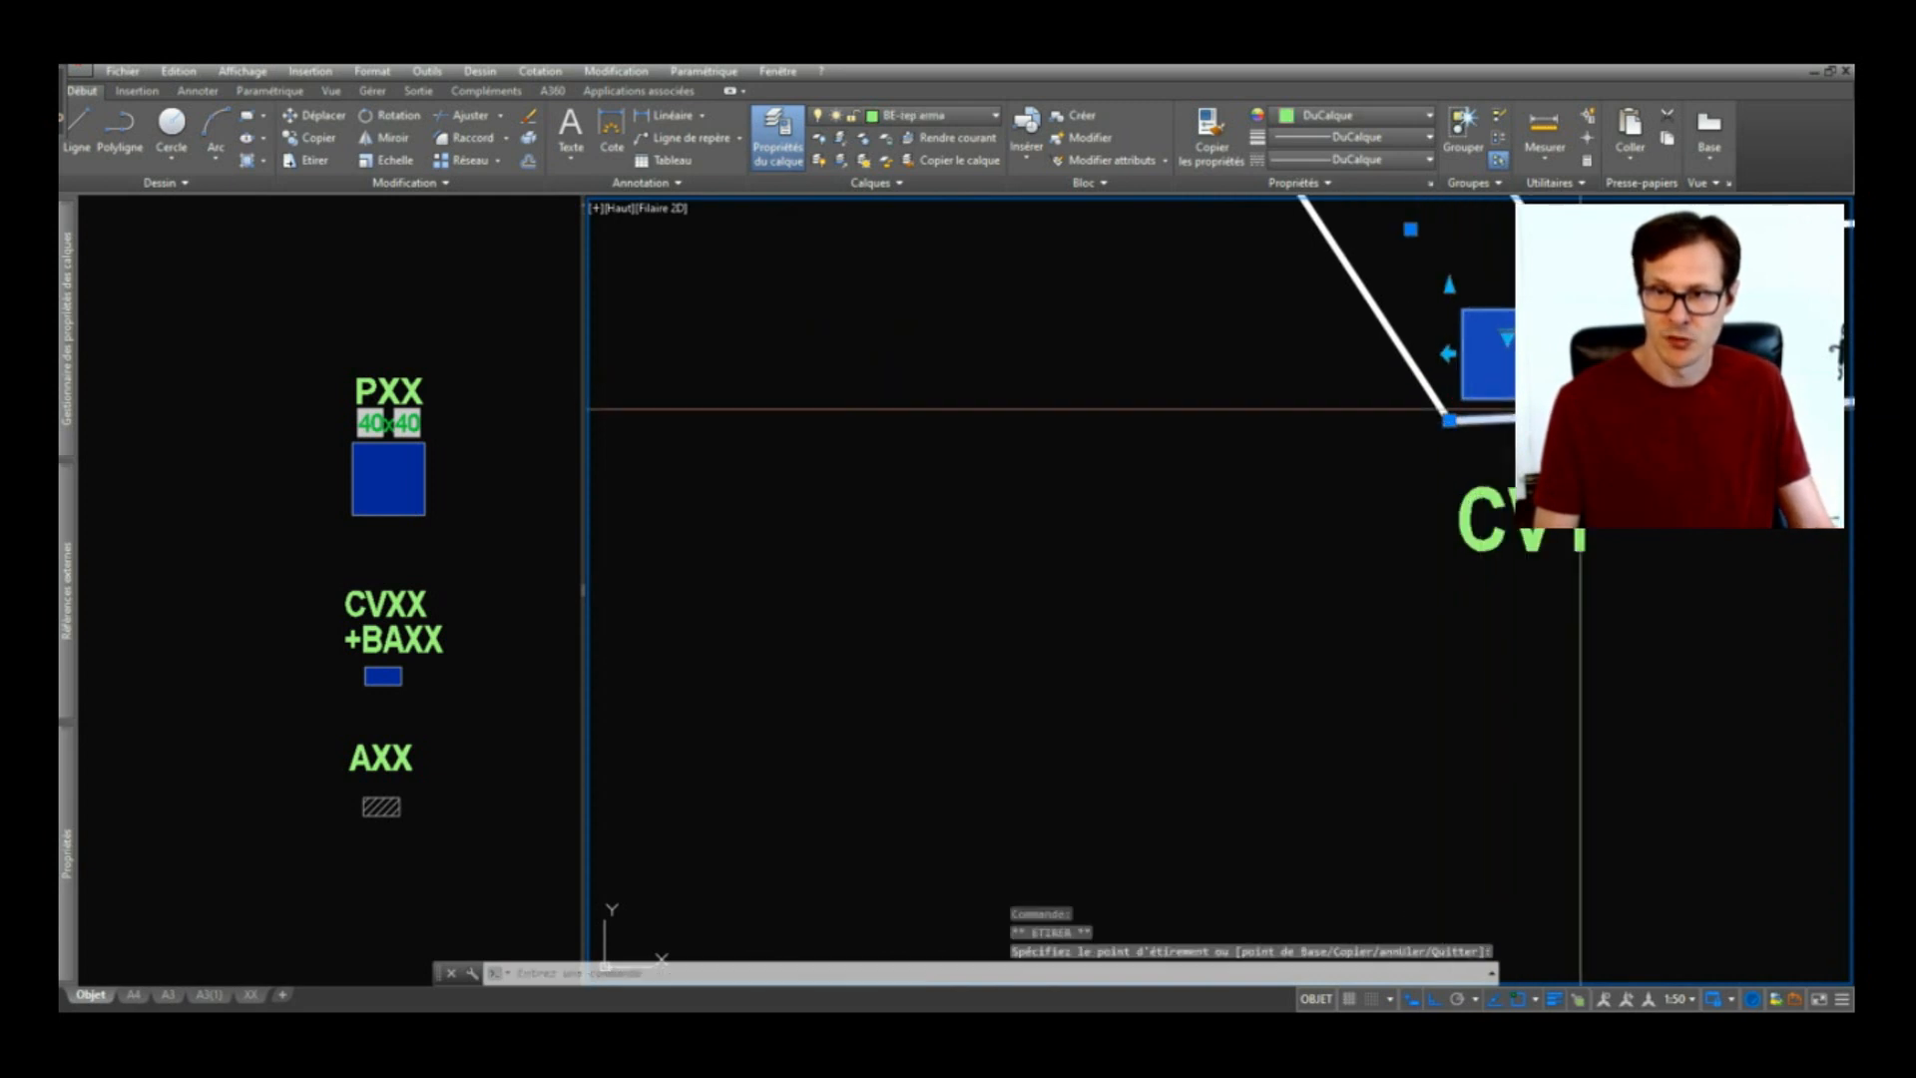
# Step: Rotate the lower-left tie marker to follow the slope of the bottom wall and seat it within the wall thickness
pyautogui.click(1569, 420)
pyautogui.scroll(-4, 1285, 449)
pyautogui.moveTo(1441, 433); pyautogui.dragTo(1219, 471, button='middle')
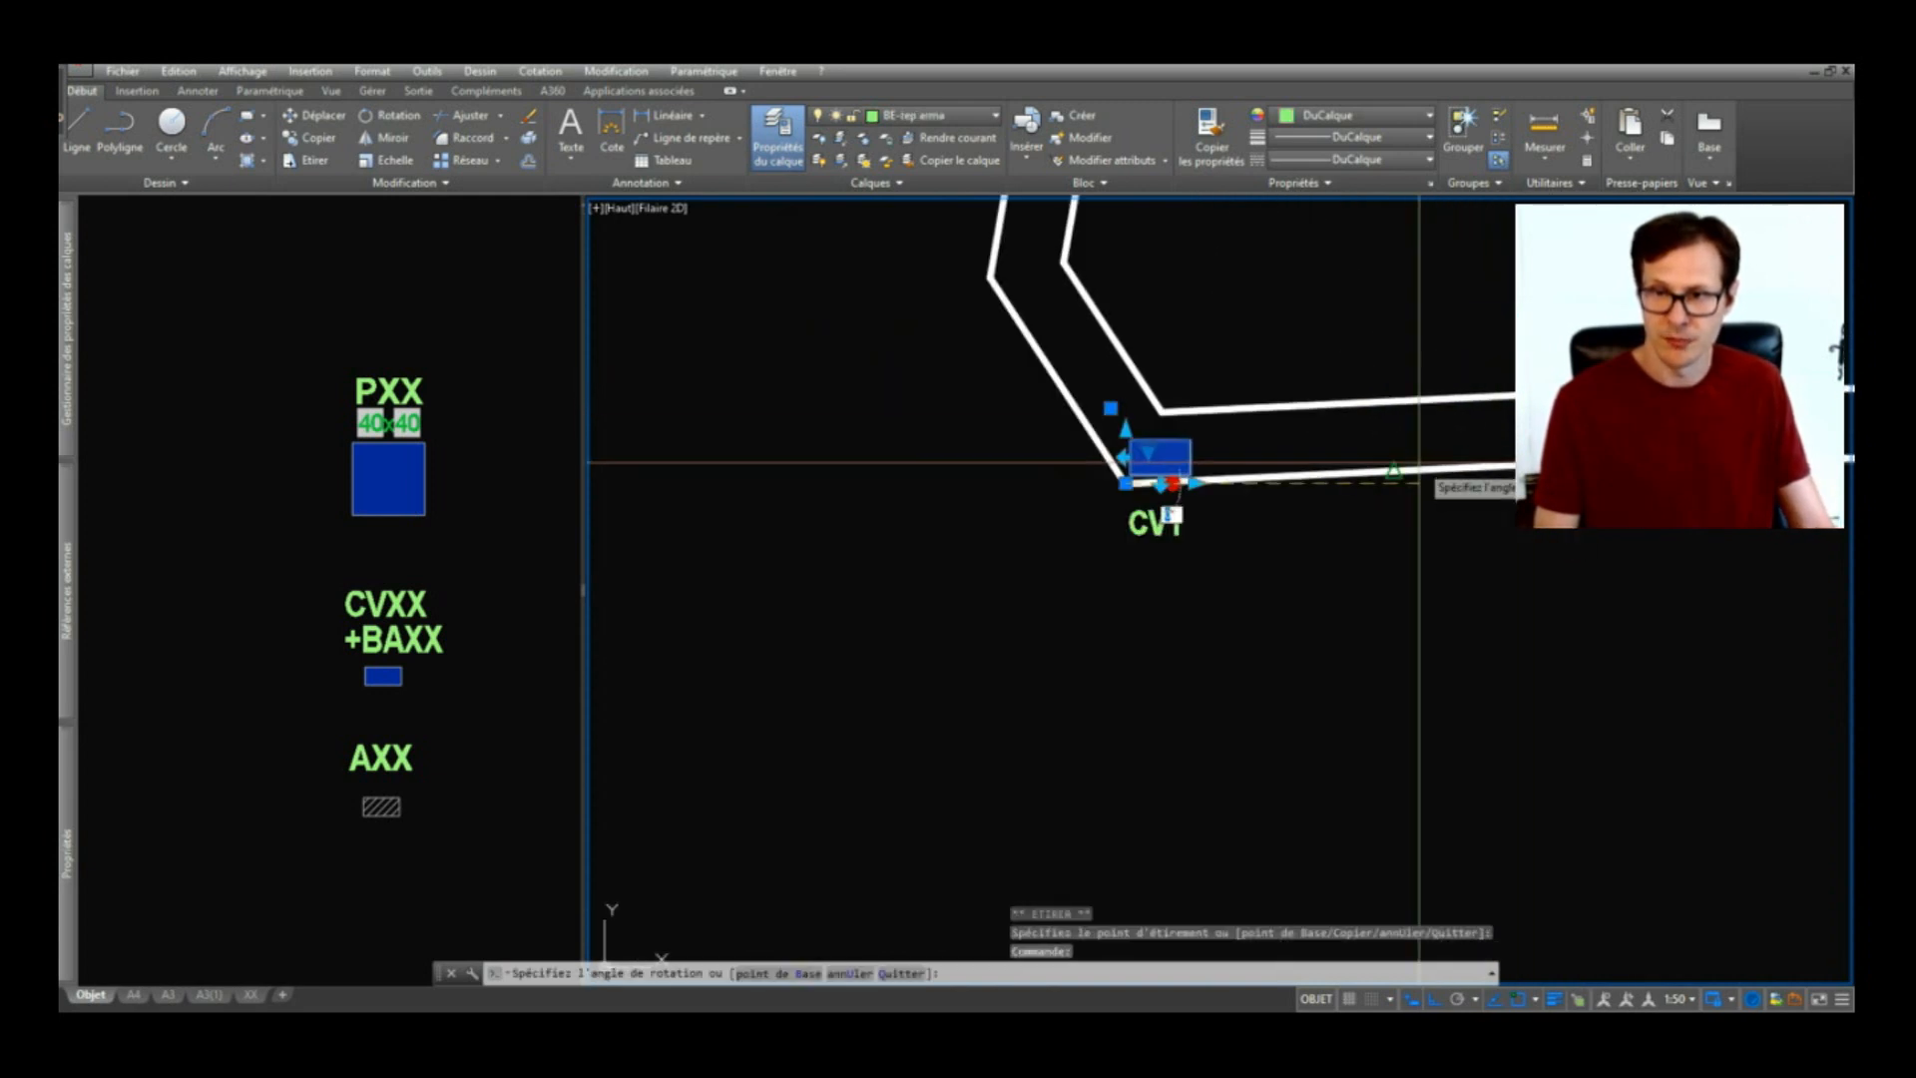
pyautogui.click(1390, 473)
pyautogui.scroll(5, 1203, 467)
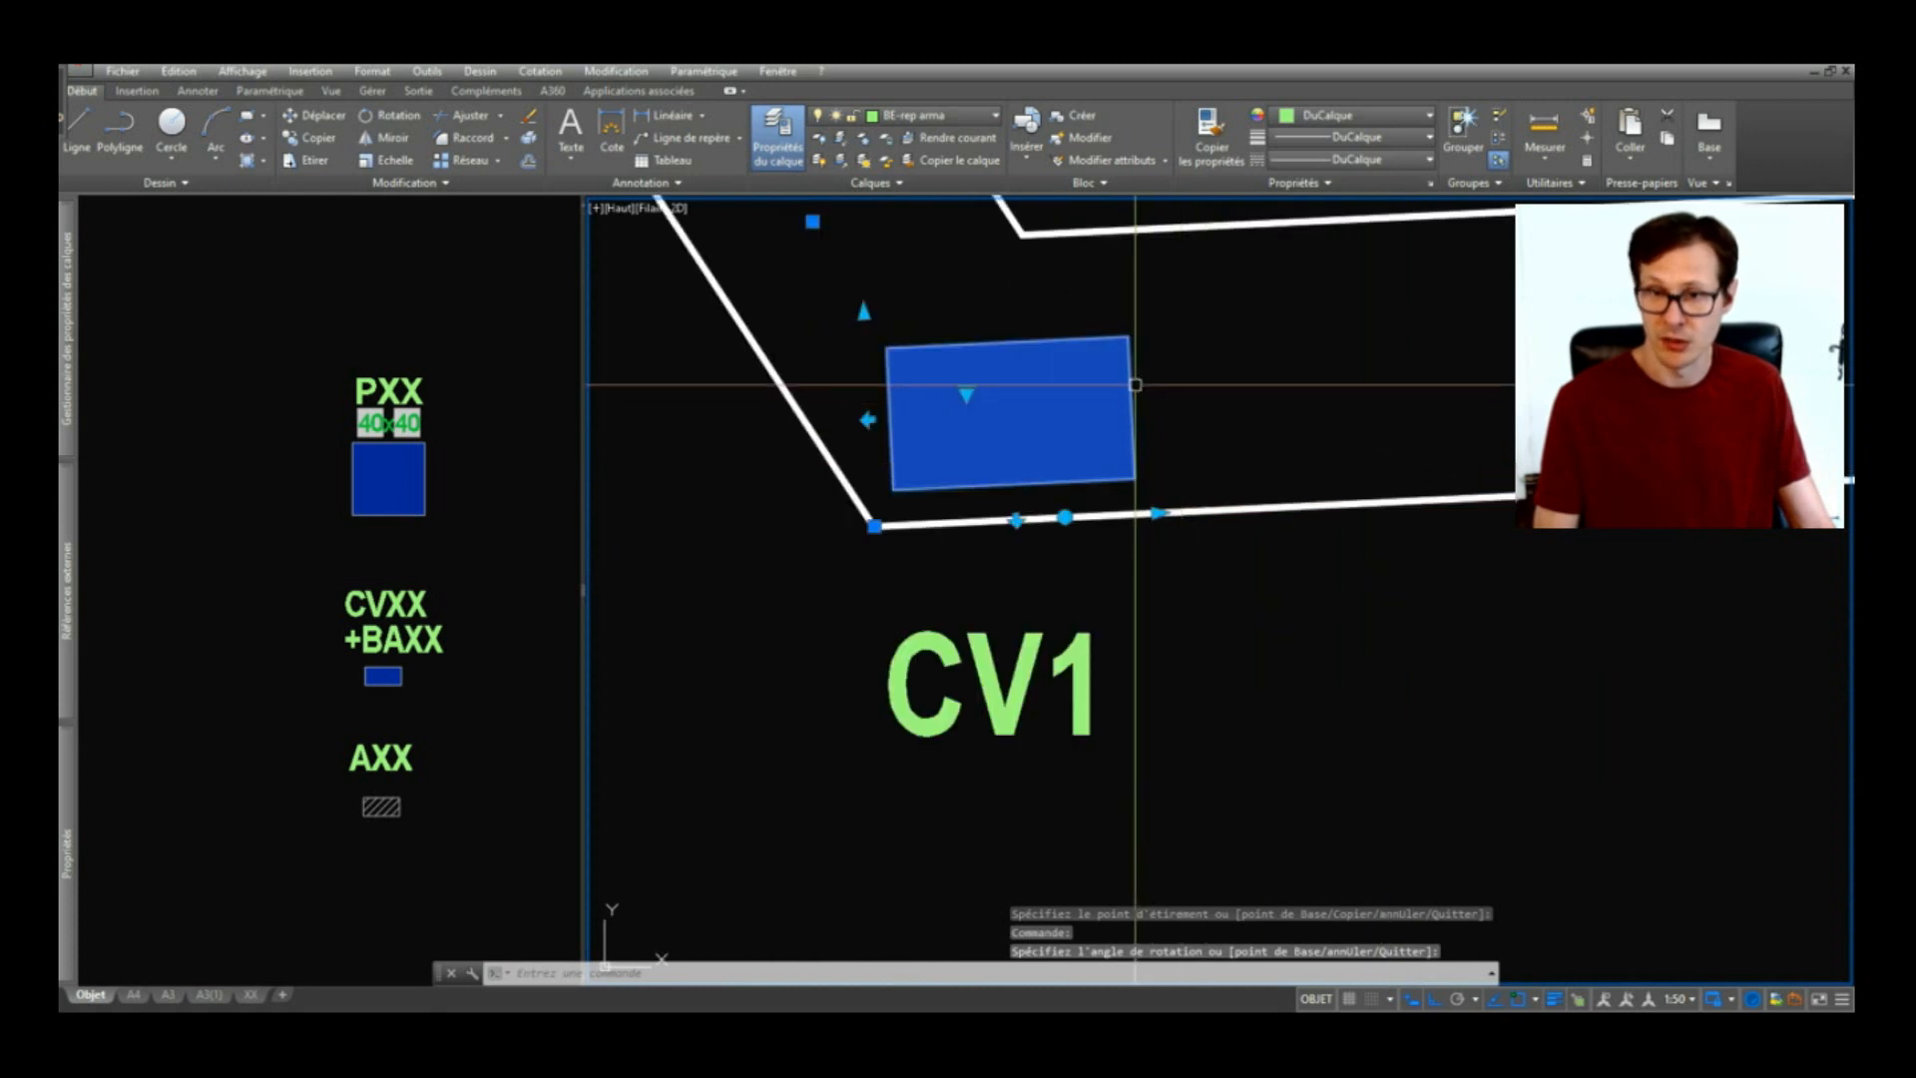
pyautogui.press('Escape')
pyautogui.press('Escape')
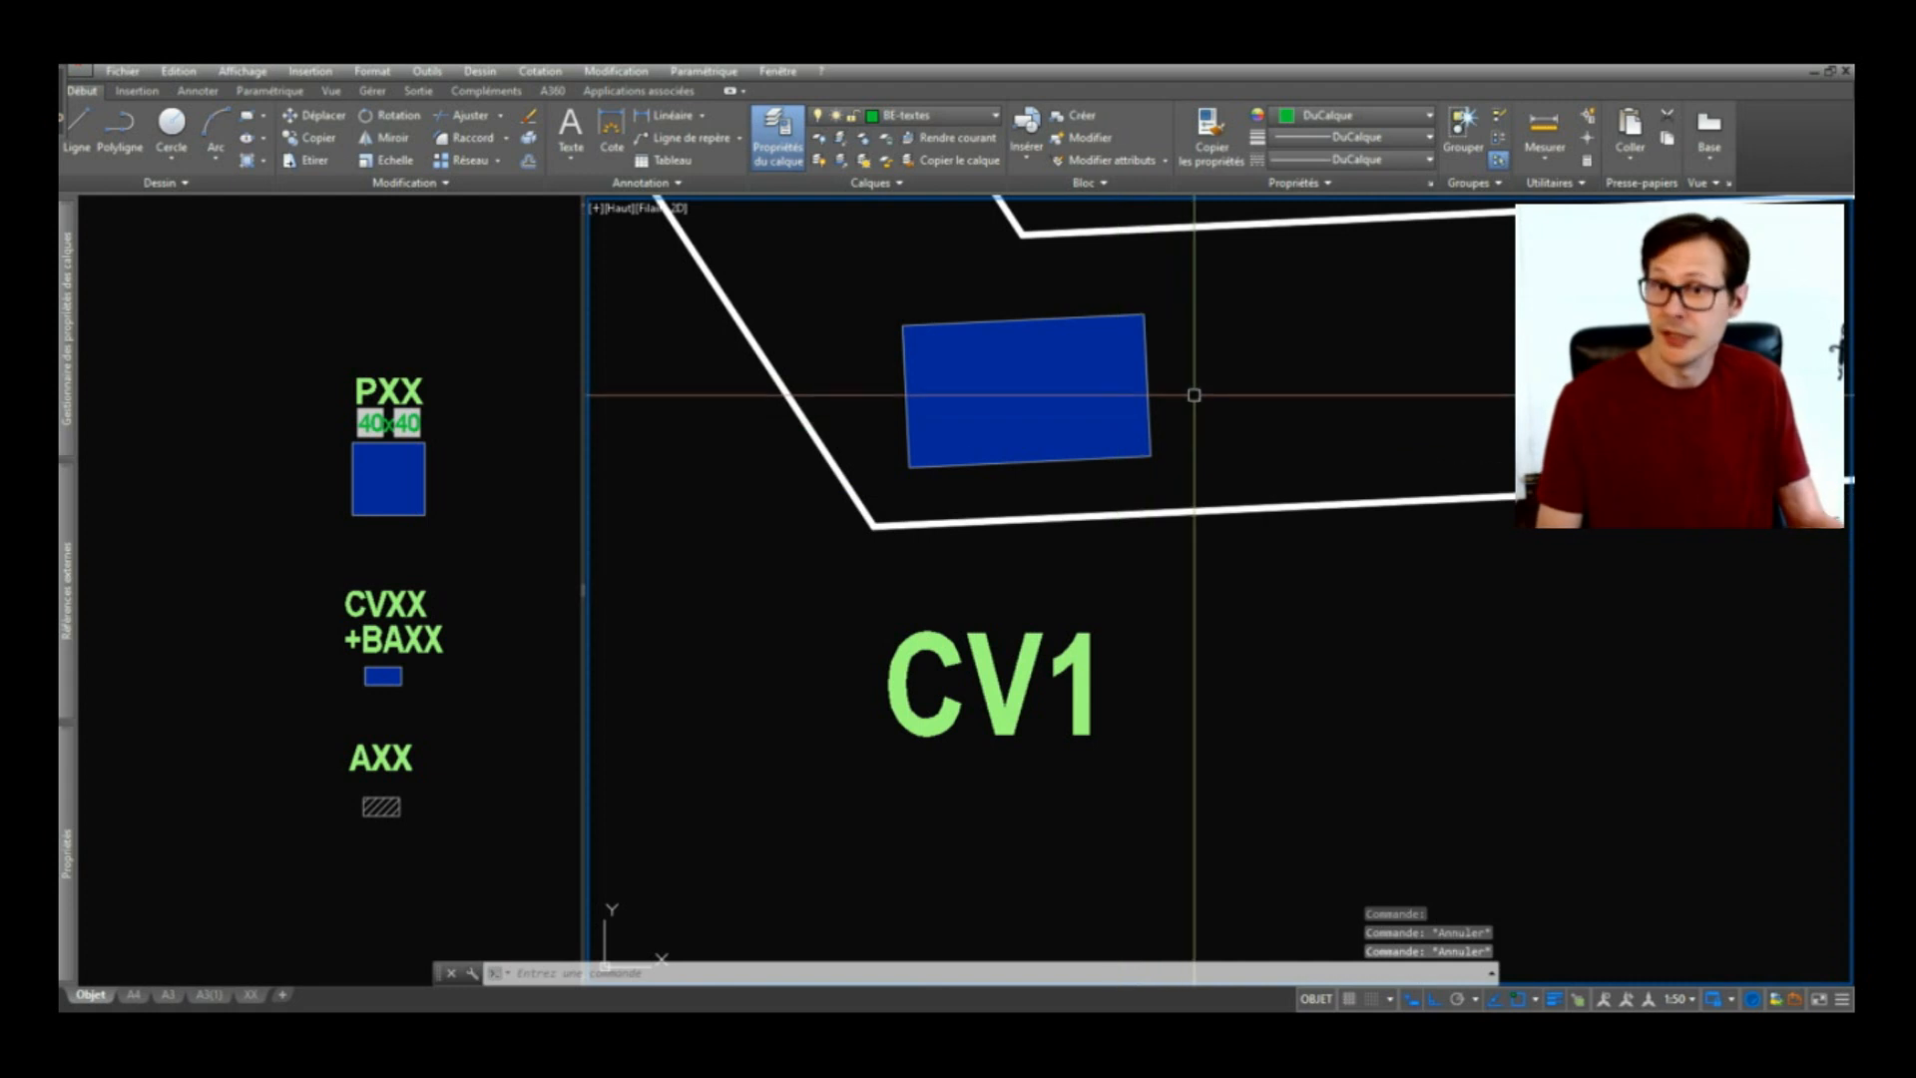
pyautogui.press('Escape')
# Step: Copy the boxed XX beam/lintel tag from the template
pyautogui.scroll(-15, 965, 399)
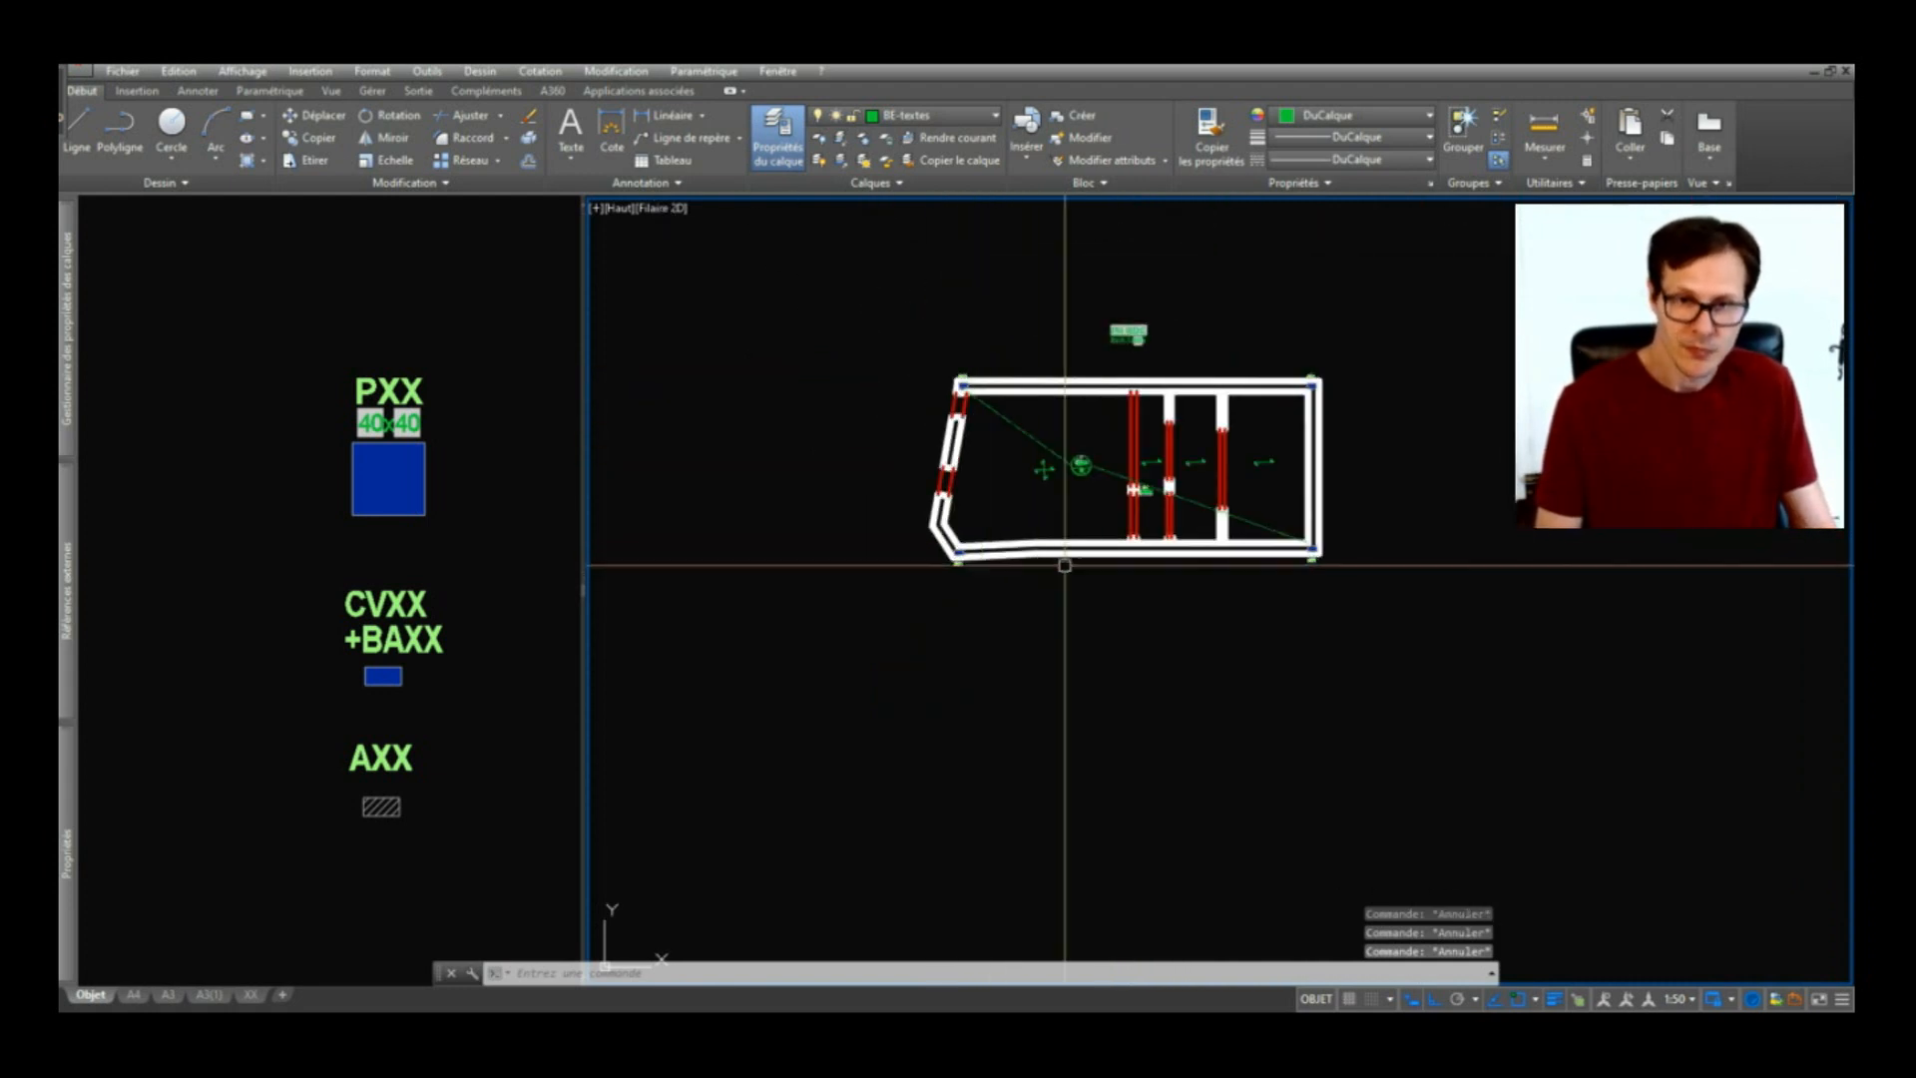
pyautogui.scroll(4, 1023, 381)
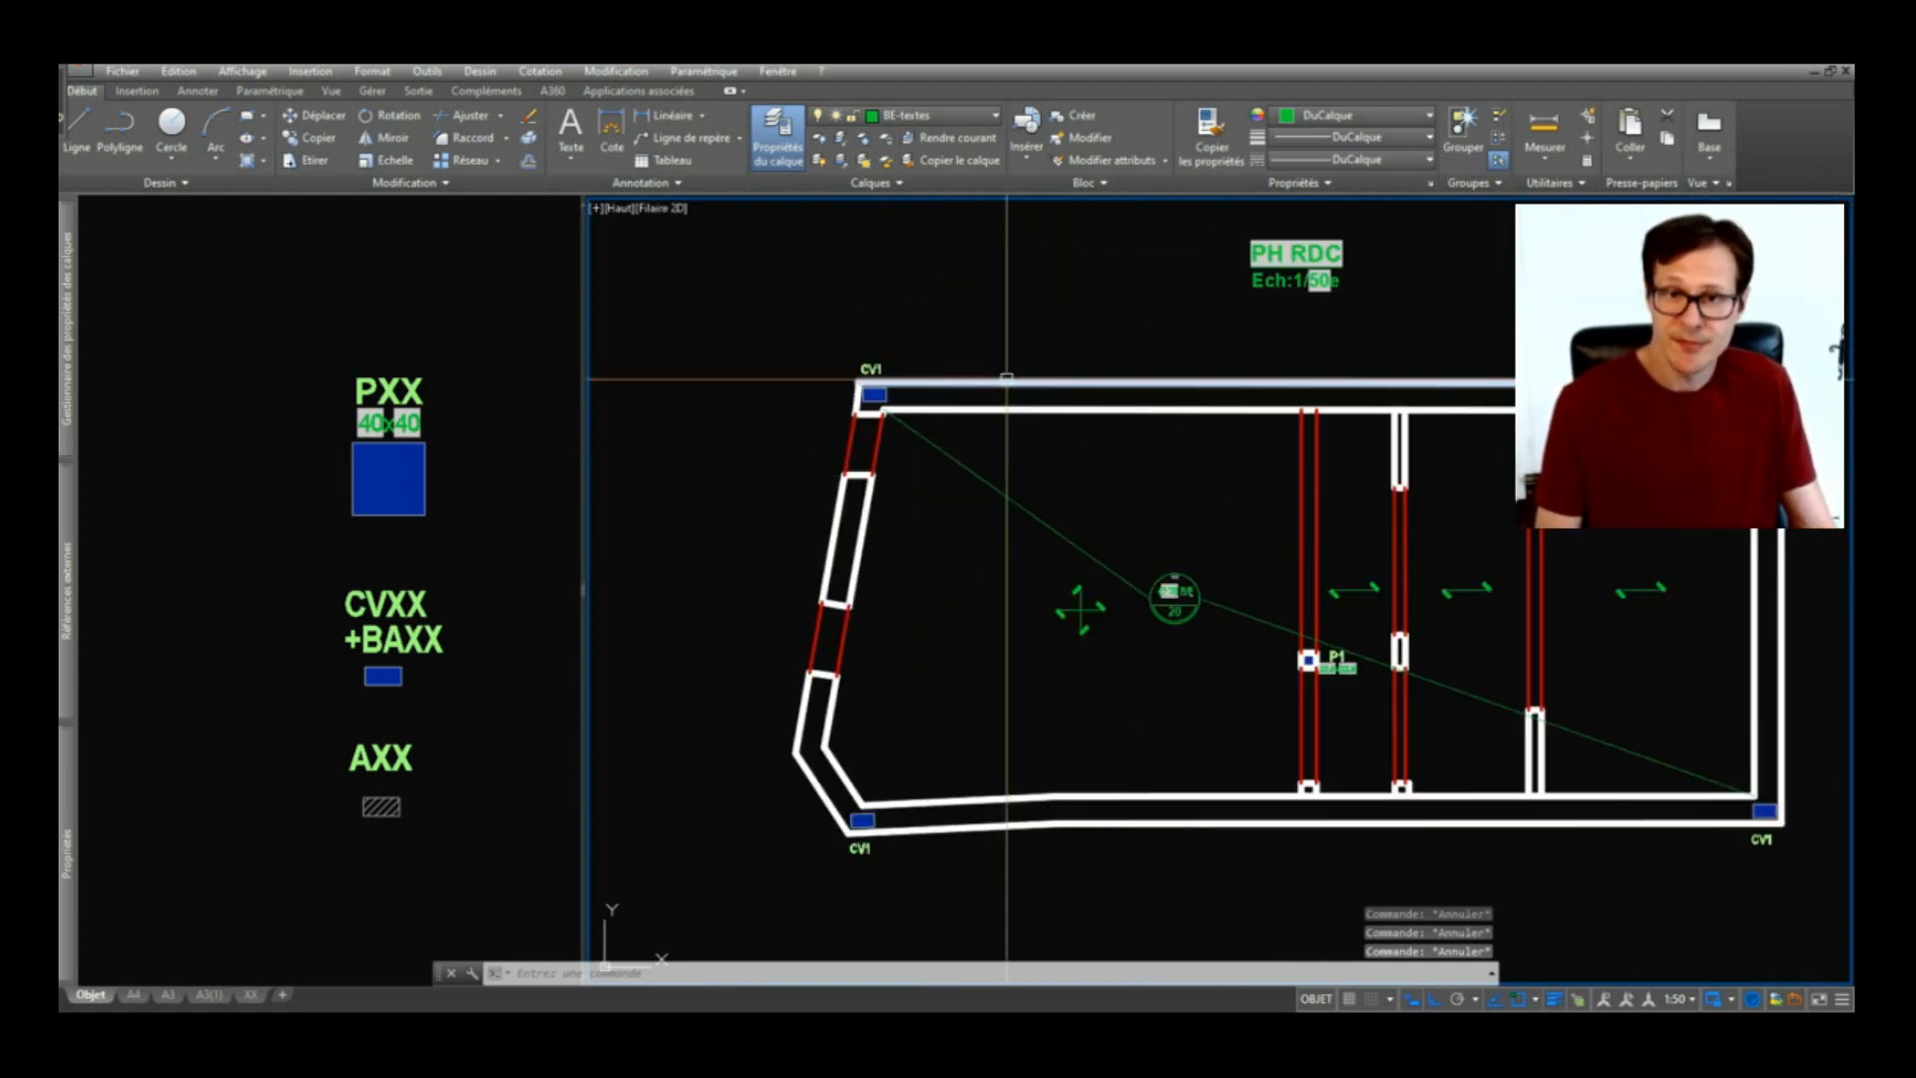
pyautogui.click(419, 593)
pyautogui.scroll(-2, 419, 592)
pyautogui.moveTo(414, 649); pyautogui.dragTo(419, 539, button='middle')
pyautogui.moveTo(448, 835); pyautogui.dragTo(377, 413, button='middle')
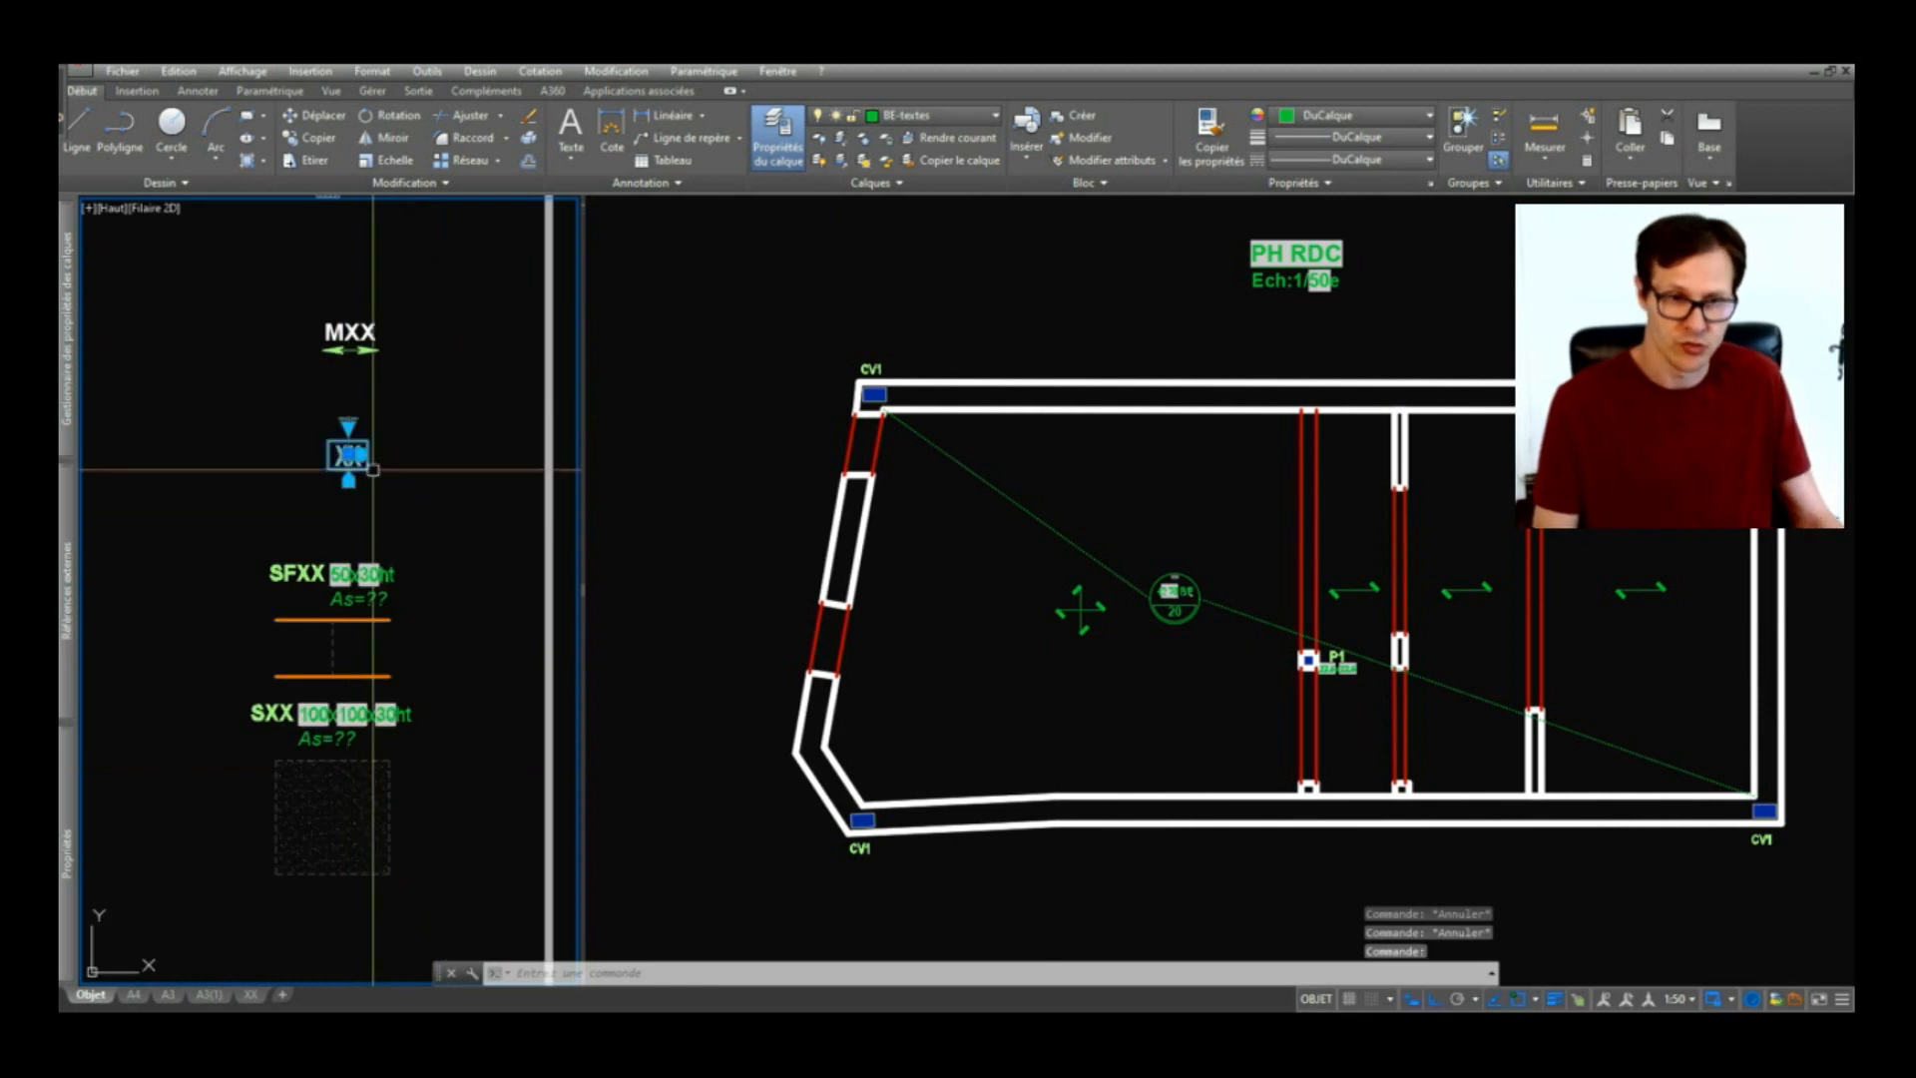
pyautogui.hotkey('ctrl', 'c')
# Step: Paste the XX tag beside the long beam above column P1 and beside the lower opening of the slanted left wall
pyautogui.click(1292, 578)
pyautogui.scroll(4, 1290, 544)
pyautogui.hotkey('ctrl', 'v')
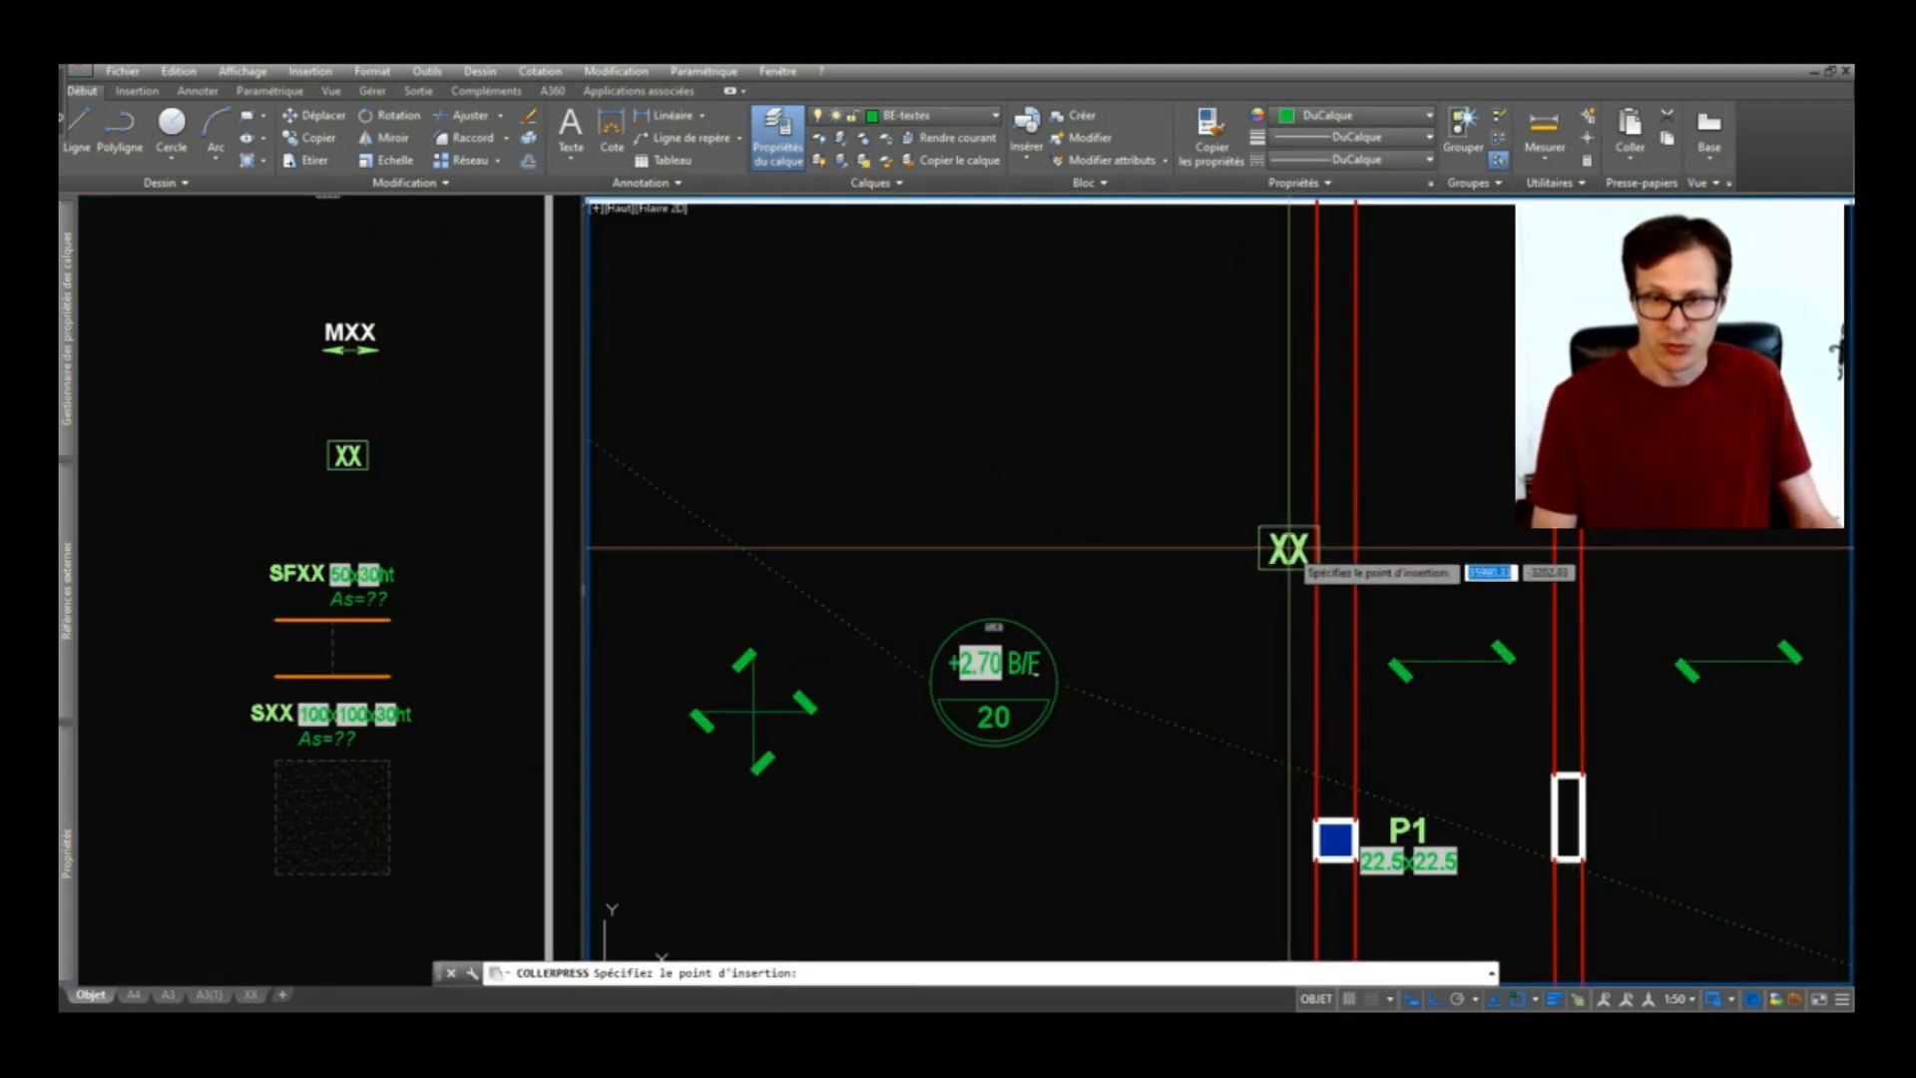
pyautogui.scroll(-3, 1277, 539)
pyautogui.scroll(4, 1027, 560)
pyautogui.click(843, 555)
# Step: Align the XX tag with the outer edge of the slanted wall's lower opening, placing it on the outside of the wall
pyautogui.click(844, 559)
pyautogui.click(842, 619)
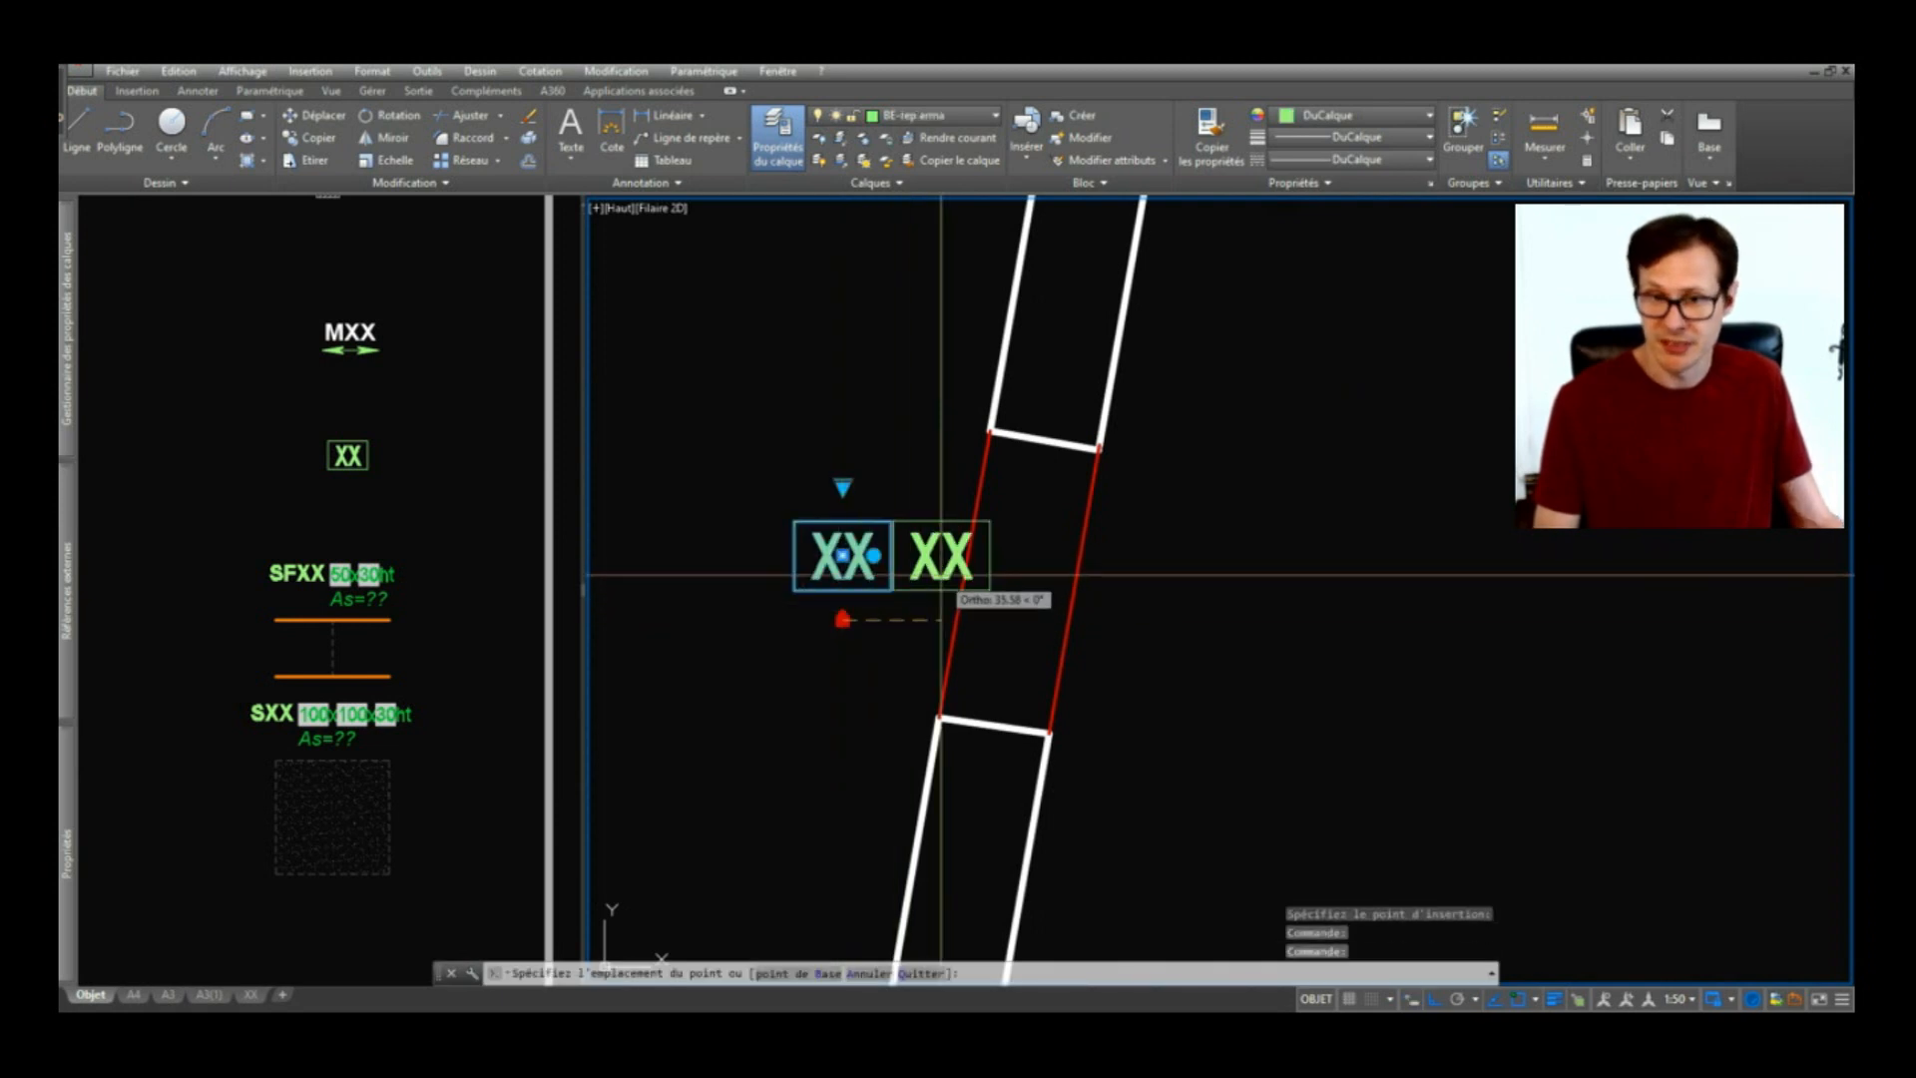
pyautogui.click(958, 600)
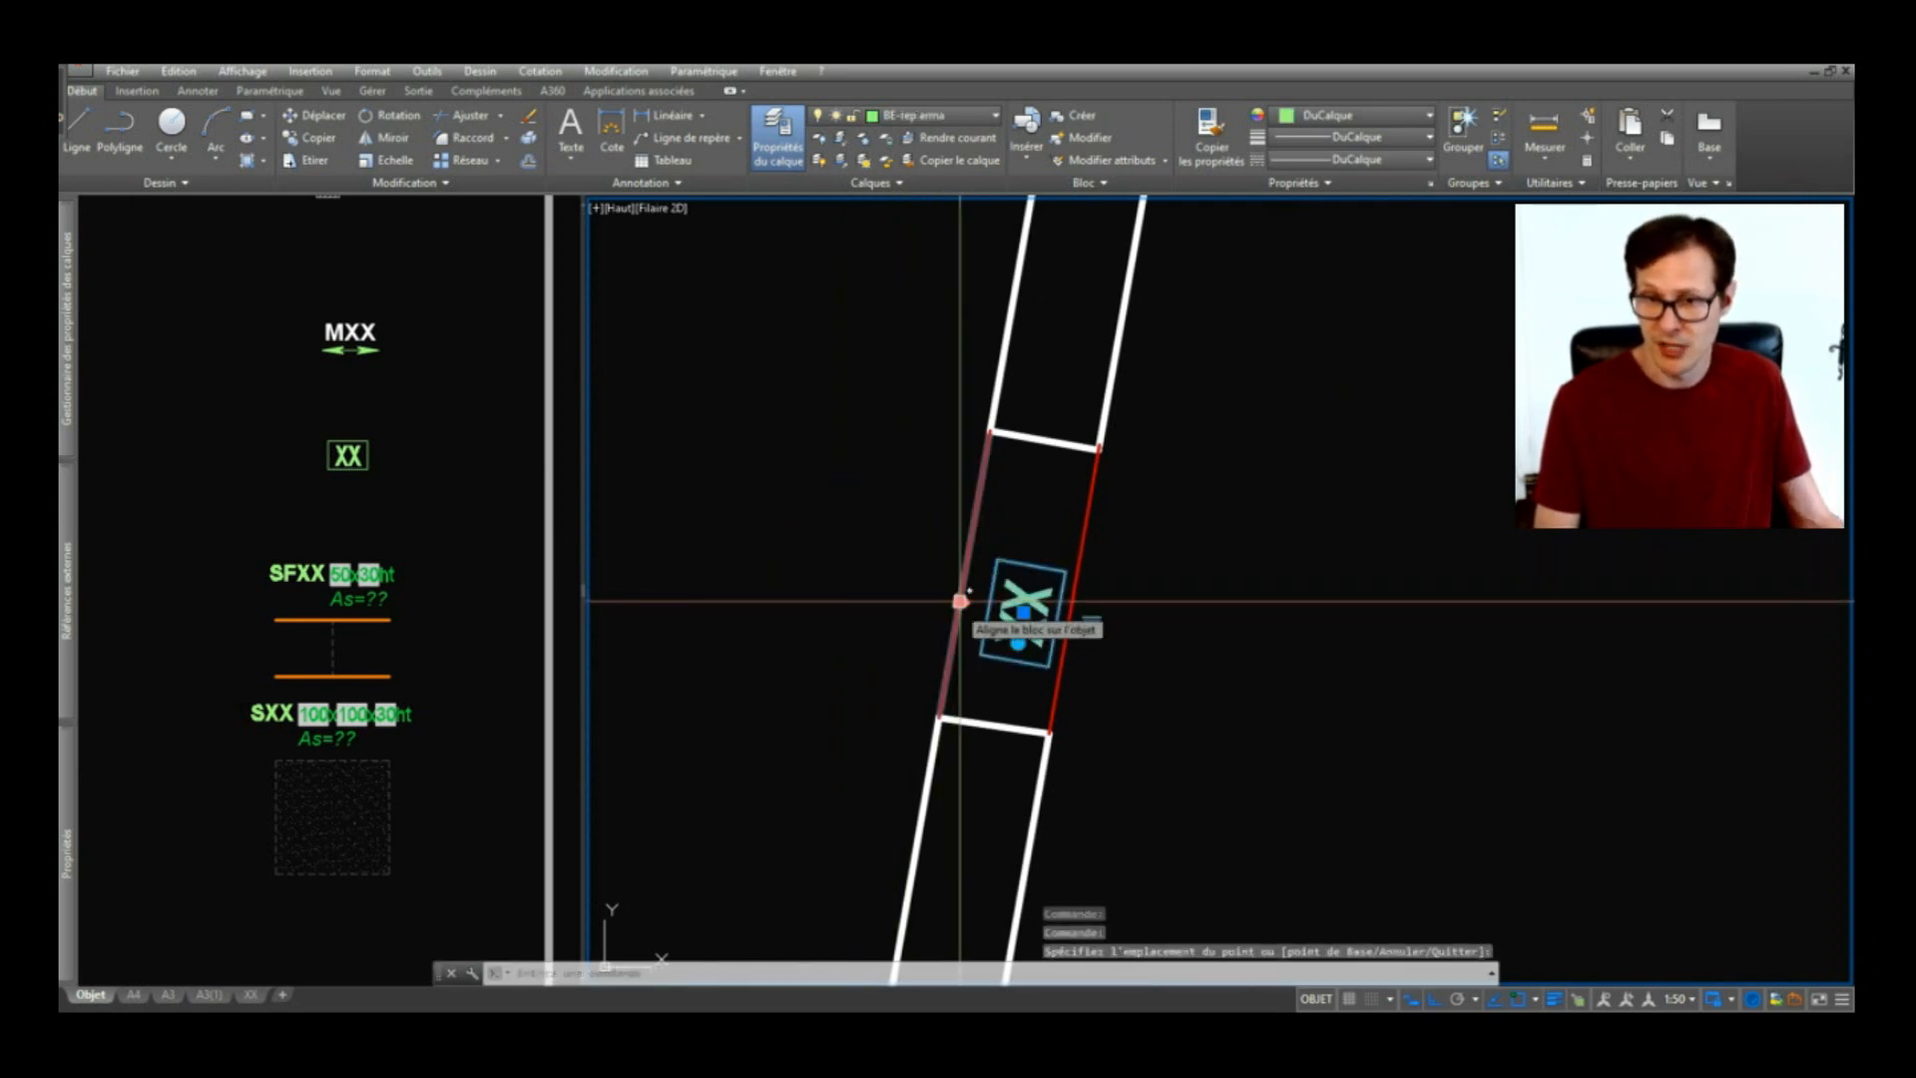
pyautogui.scroll(3, 965, 573)
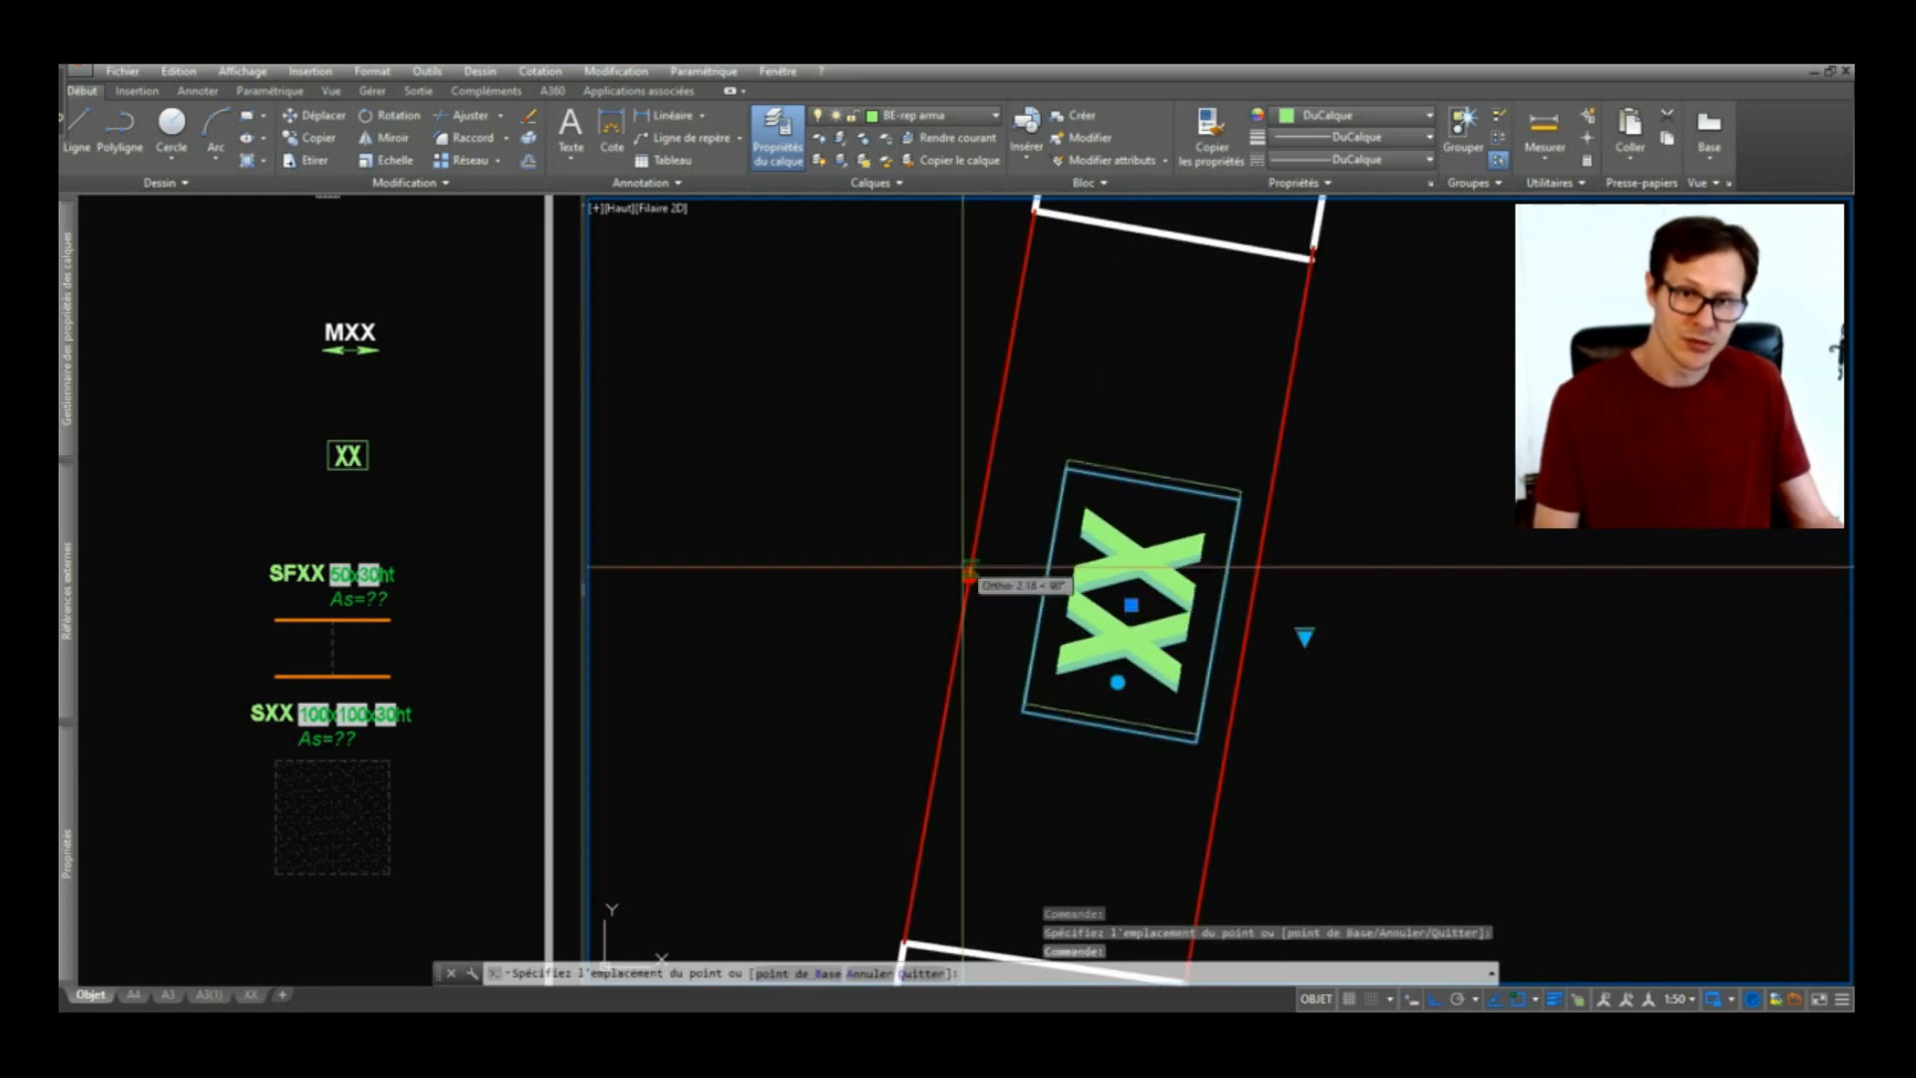
pyautogui.click(967, 617)
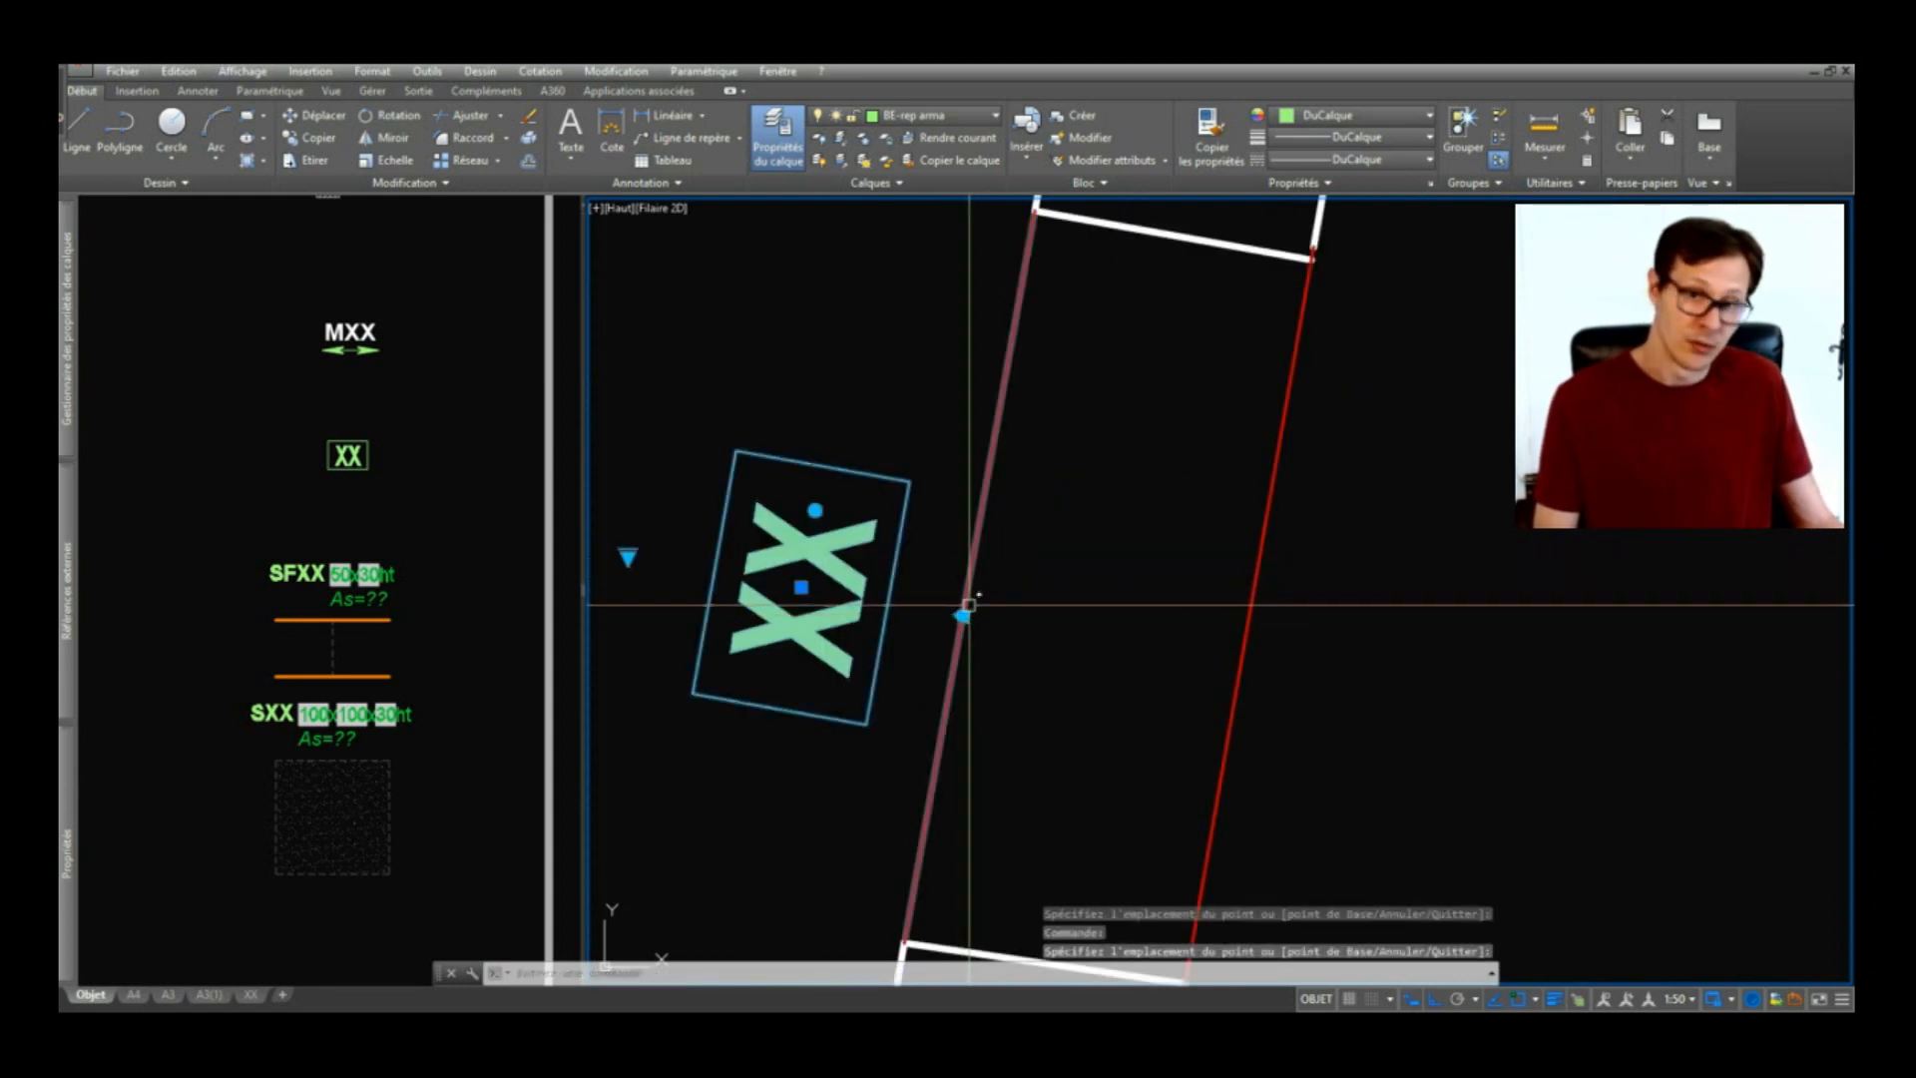
pyautogui.scroll(-4, 964, 616)
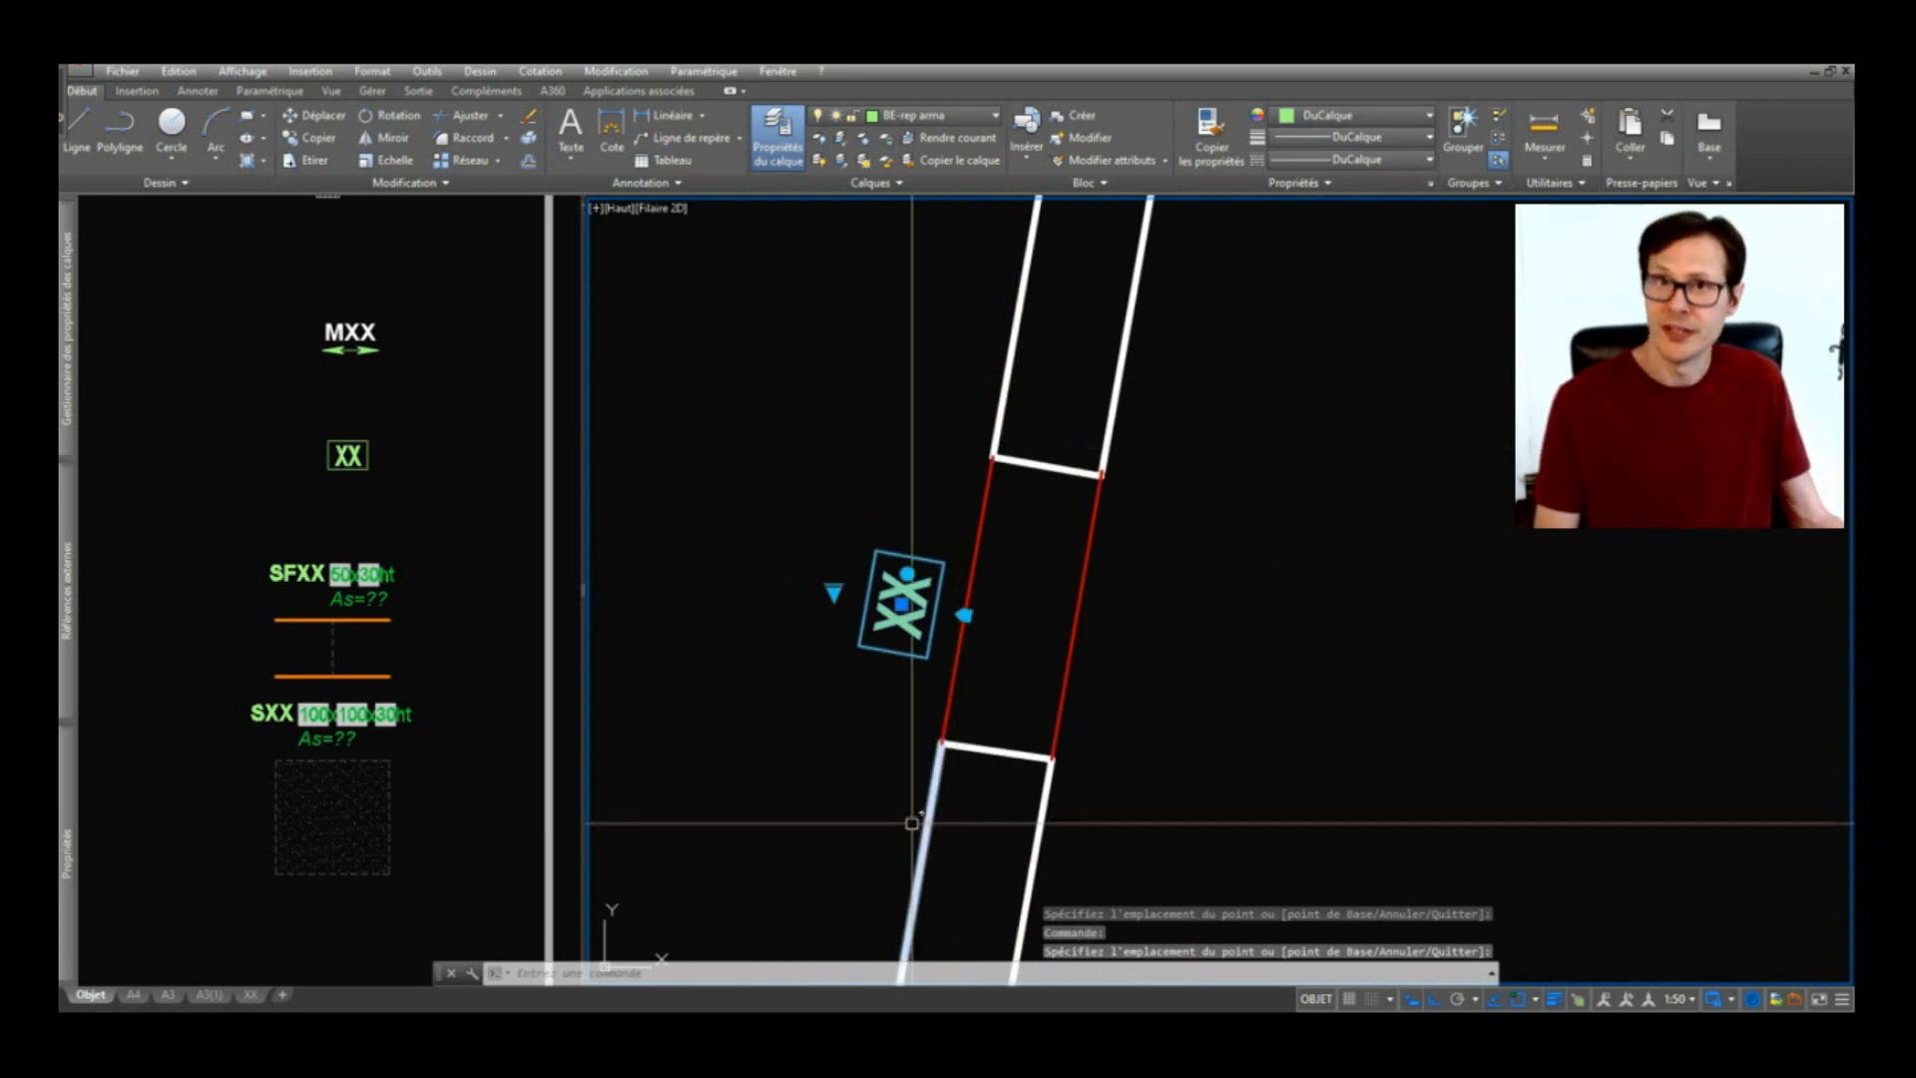
# Step: Set the opening's tag to Linteau L1 and try the value L1a in its N°POUTRE attribute
pyautogui.click(833, 591)
pyautogui.moveTo(973, 635)
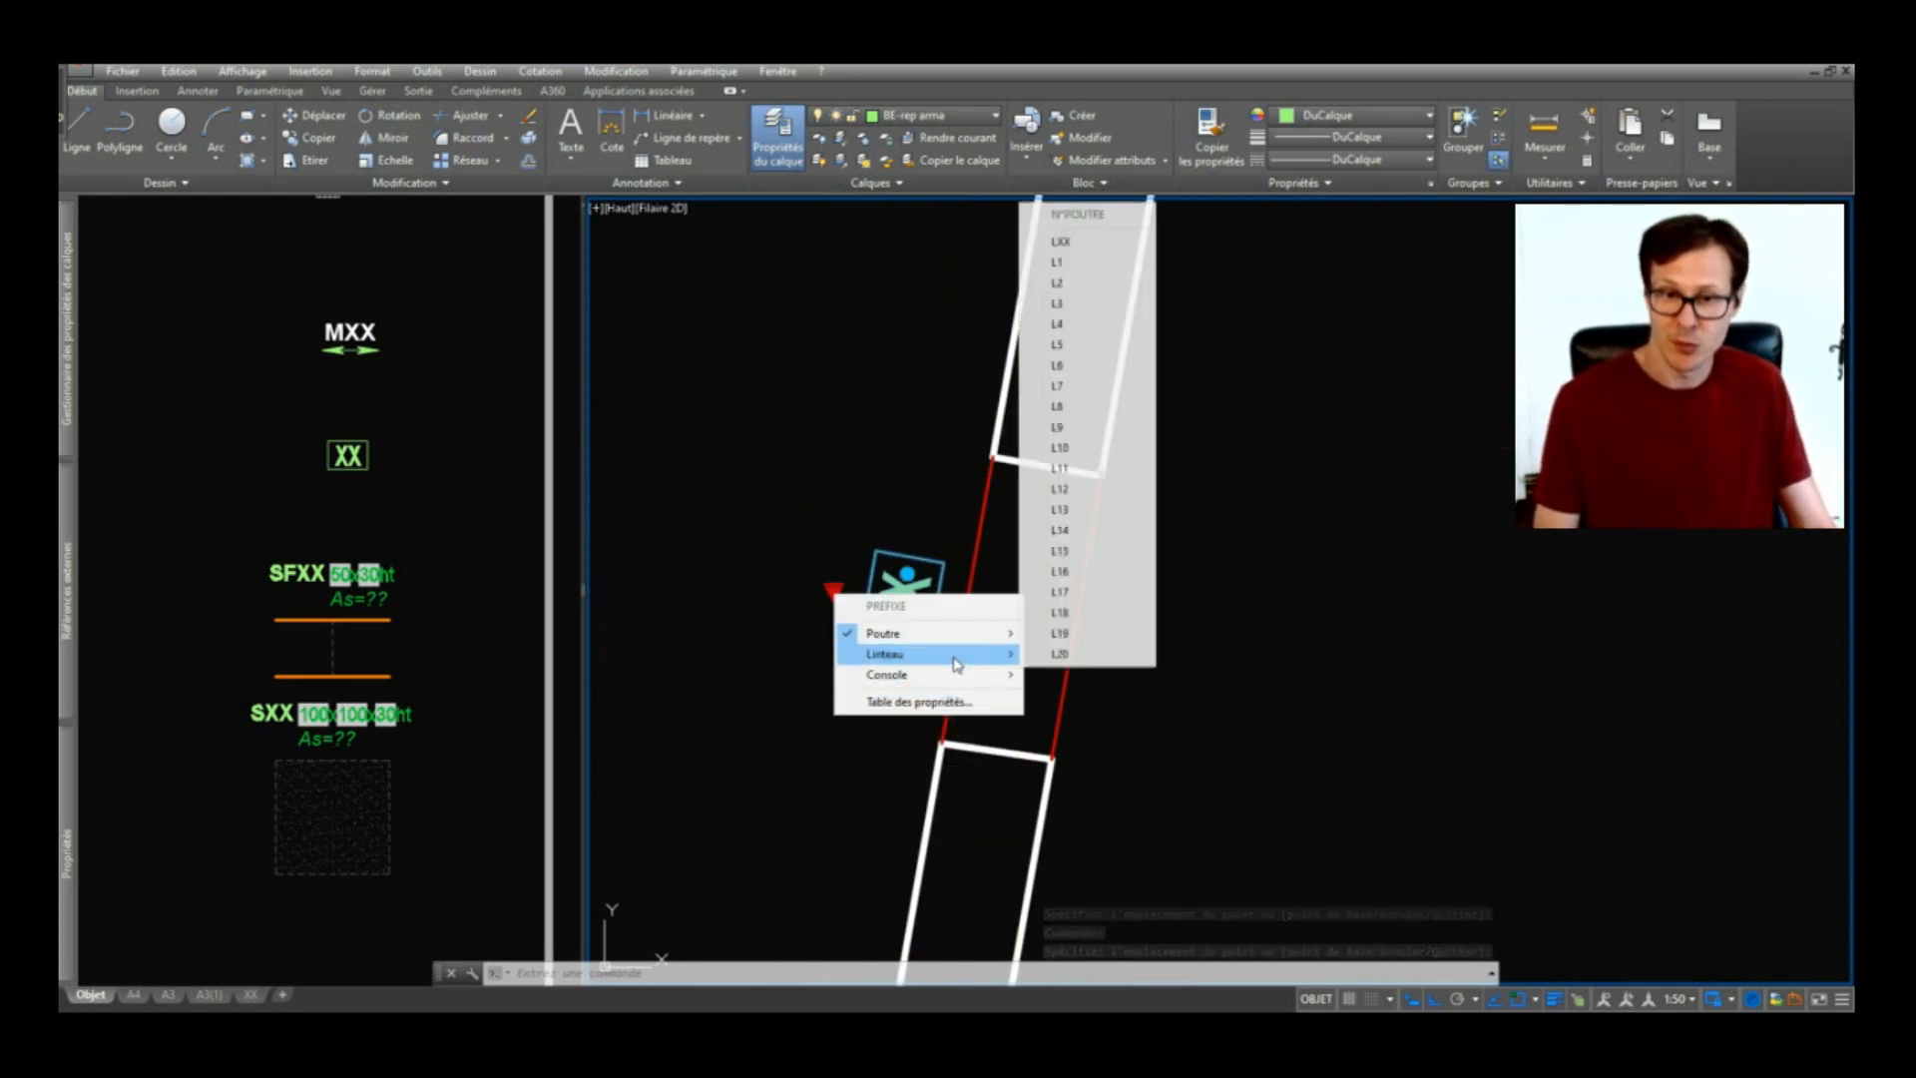
pyautogui.click(1084, 263)
pyautogui.press('Escape')
pyautogui.press('Escape')
pyautogui.doubleClick(919, 603)
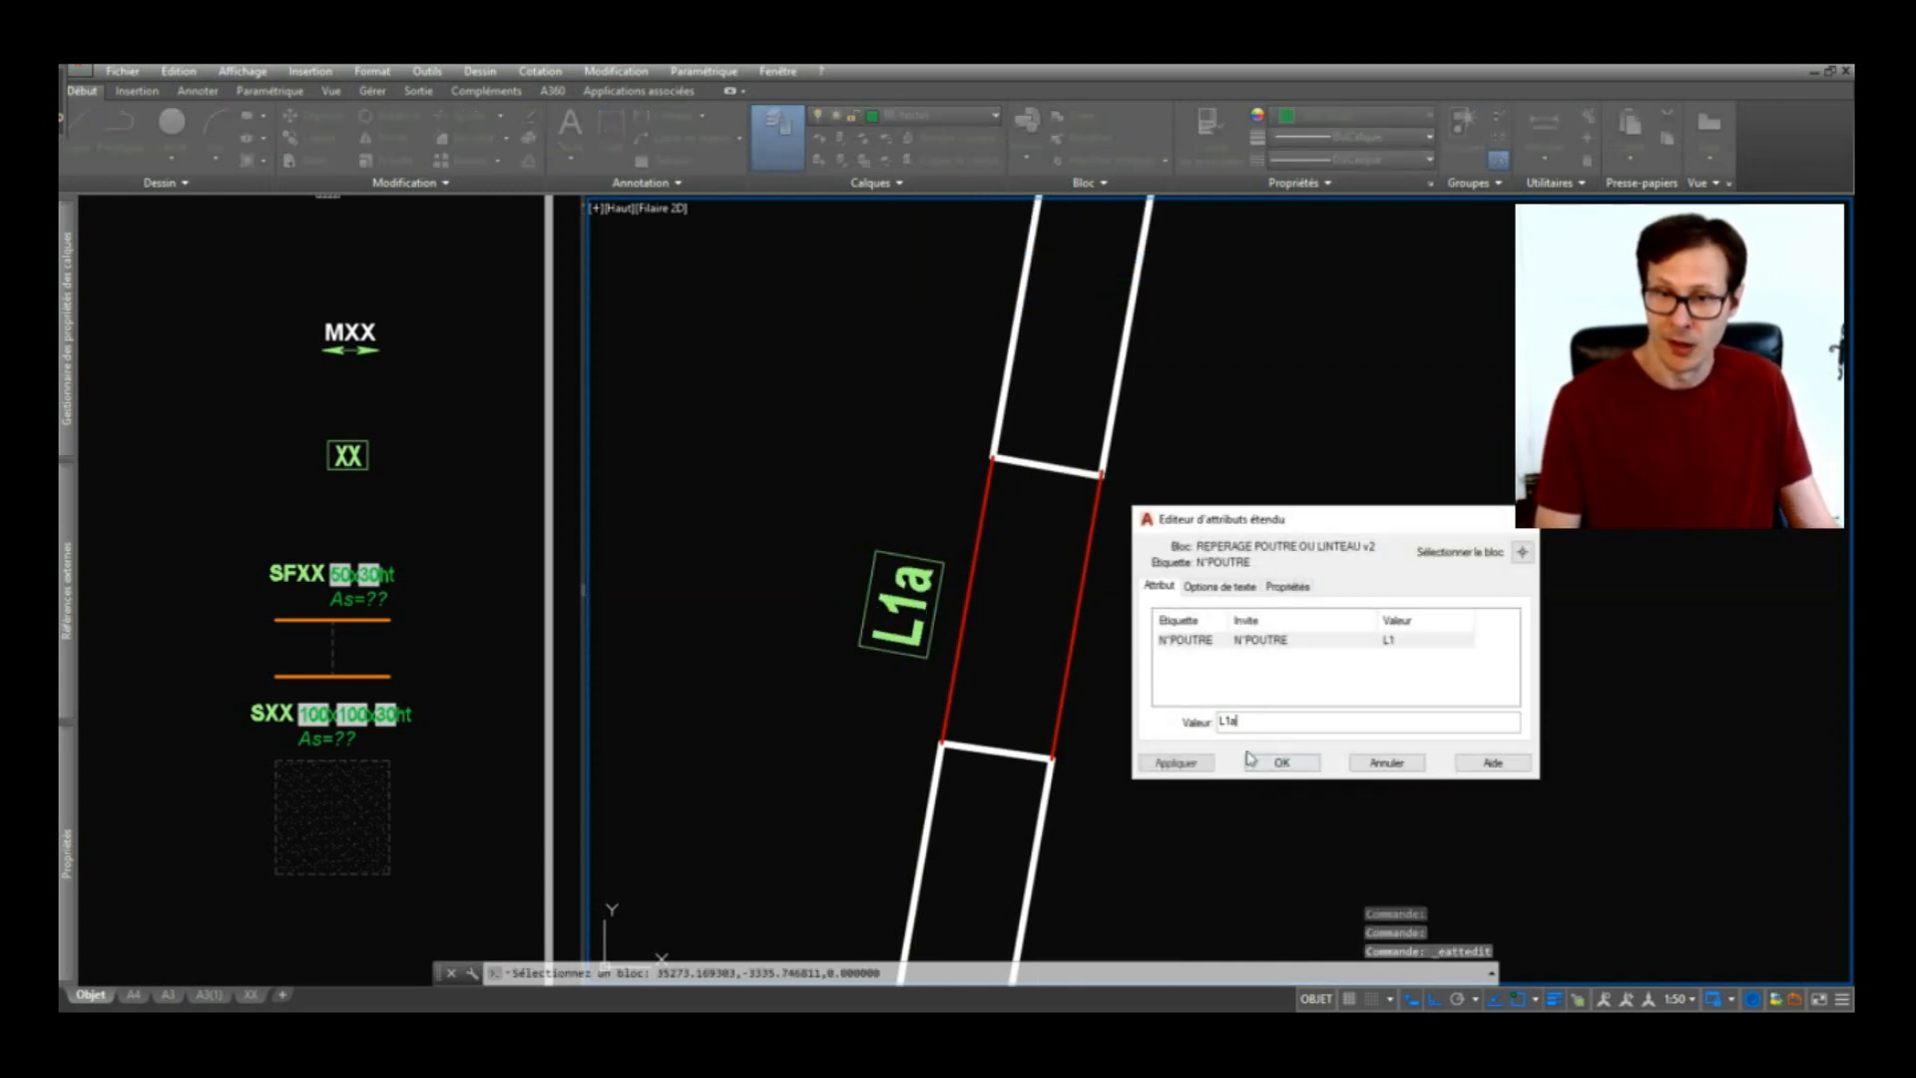
pyautogui.click(1294, 761)
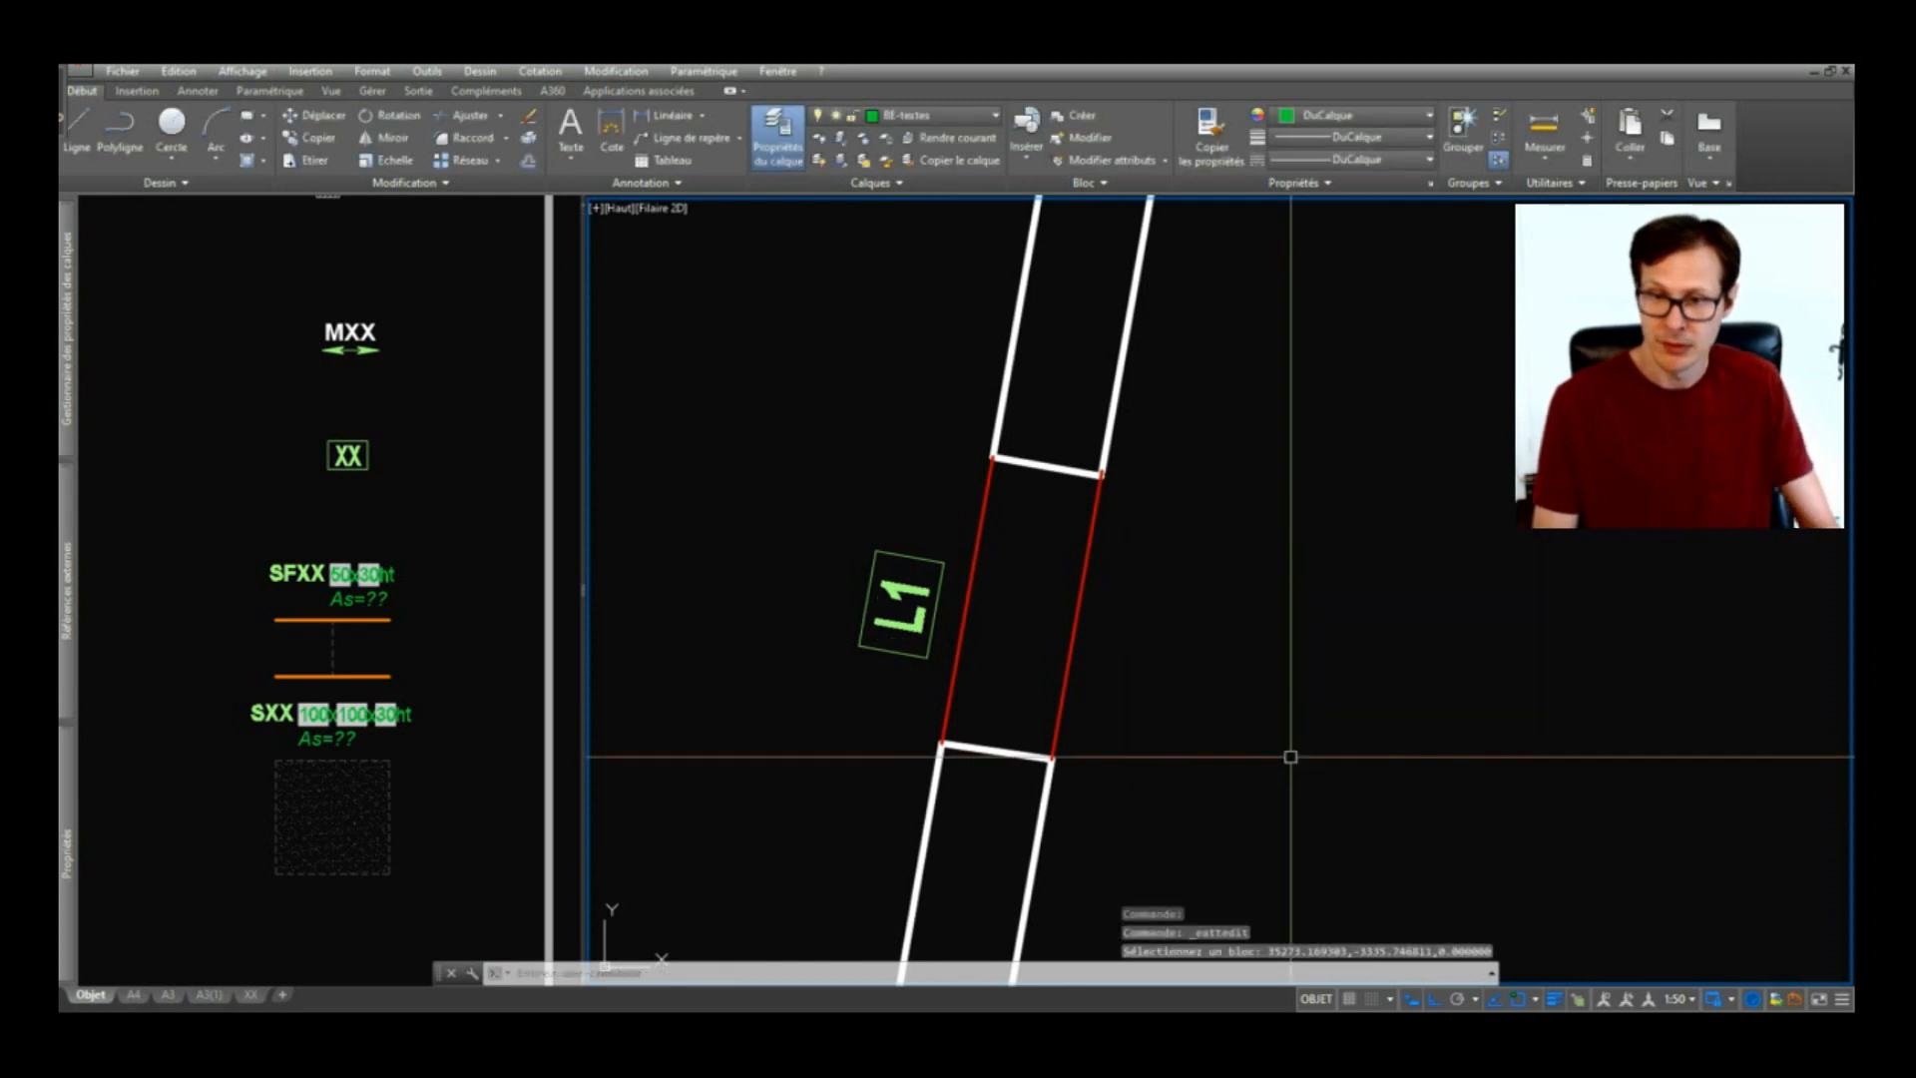
# Step: Set the XX tag beside the beam above column P1 to Poutre coulée en place, number 01
pyautogui.scroll(-5, 907, 603)
pyautogui.scroll(6, 1018, 587)
pyautogui.scroll(3, 1018, 587)
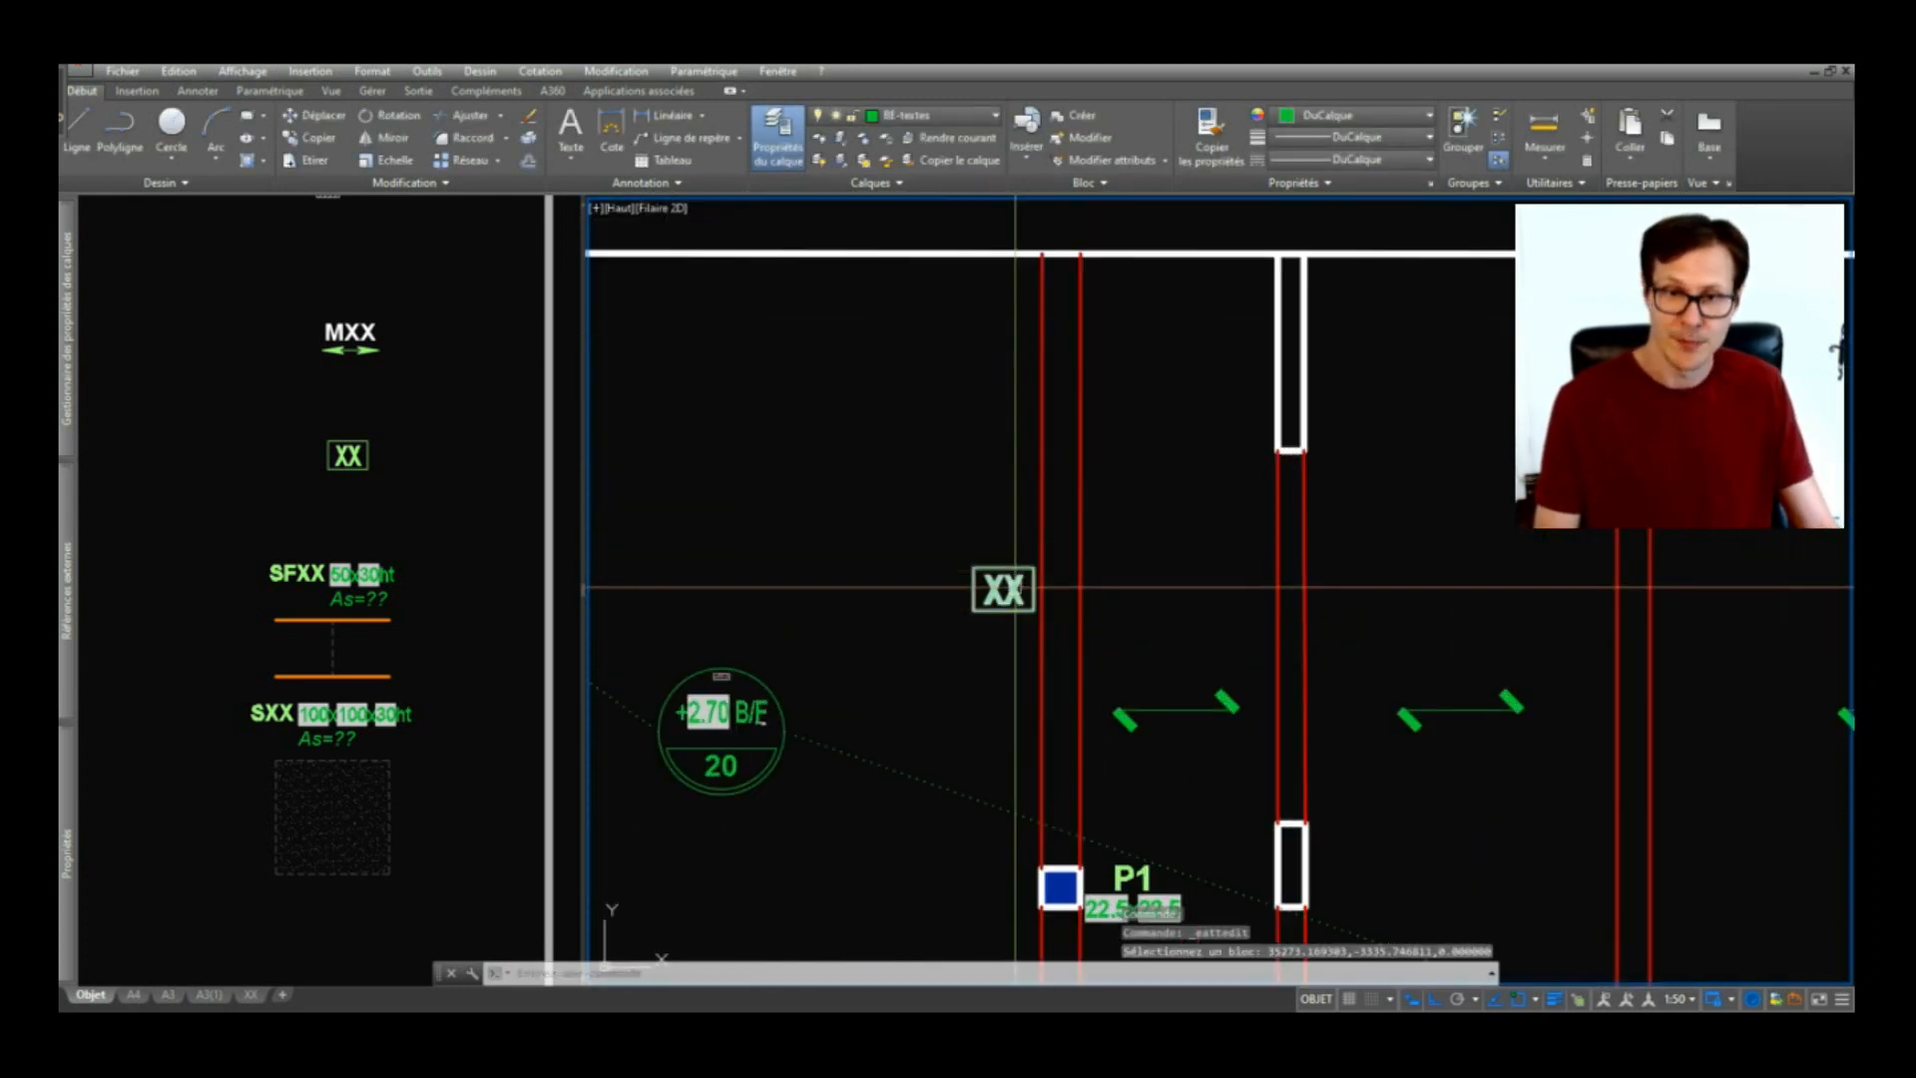
pyautogui.click(999, 587)
pyautogui.click(1003, 545)
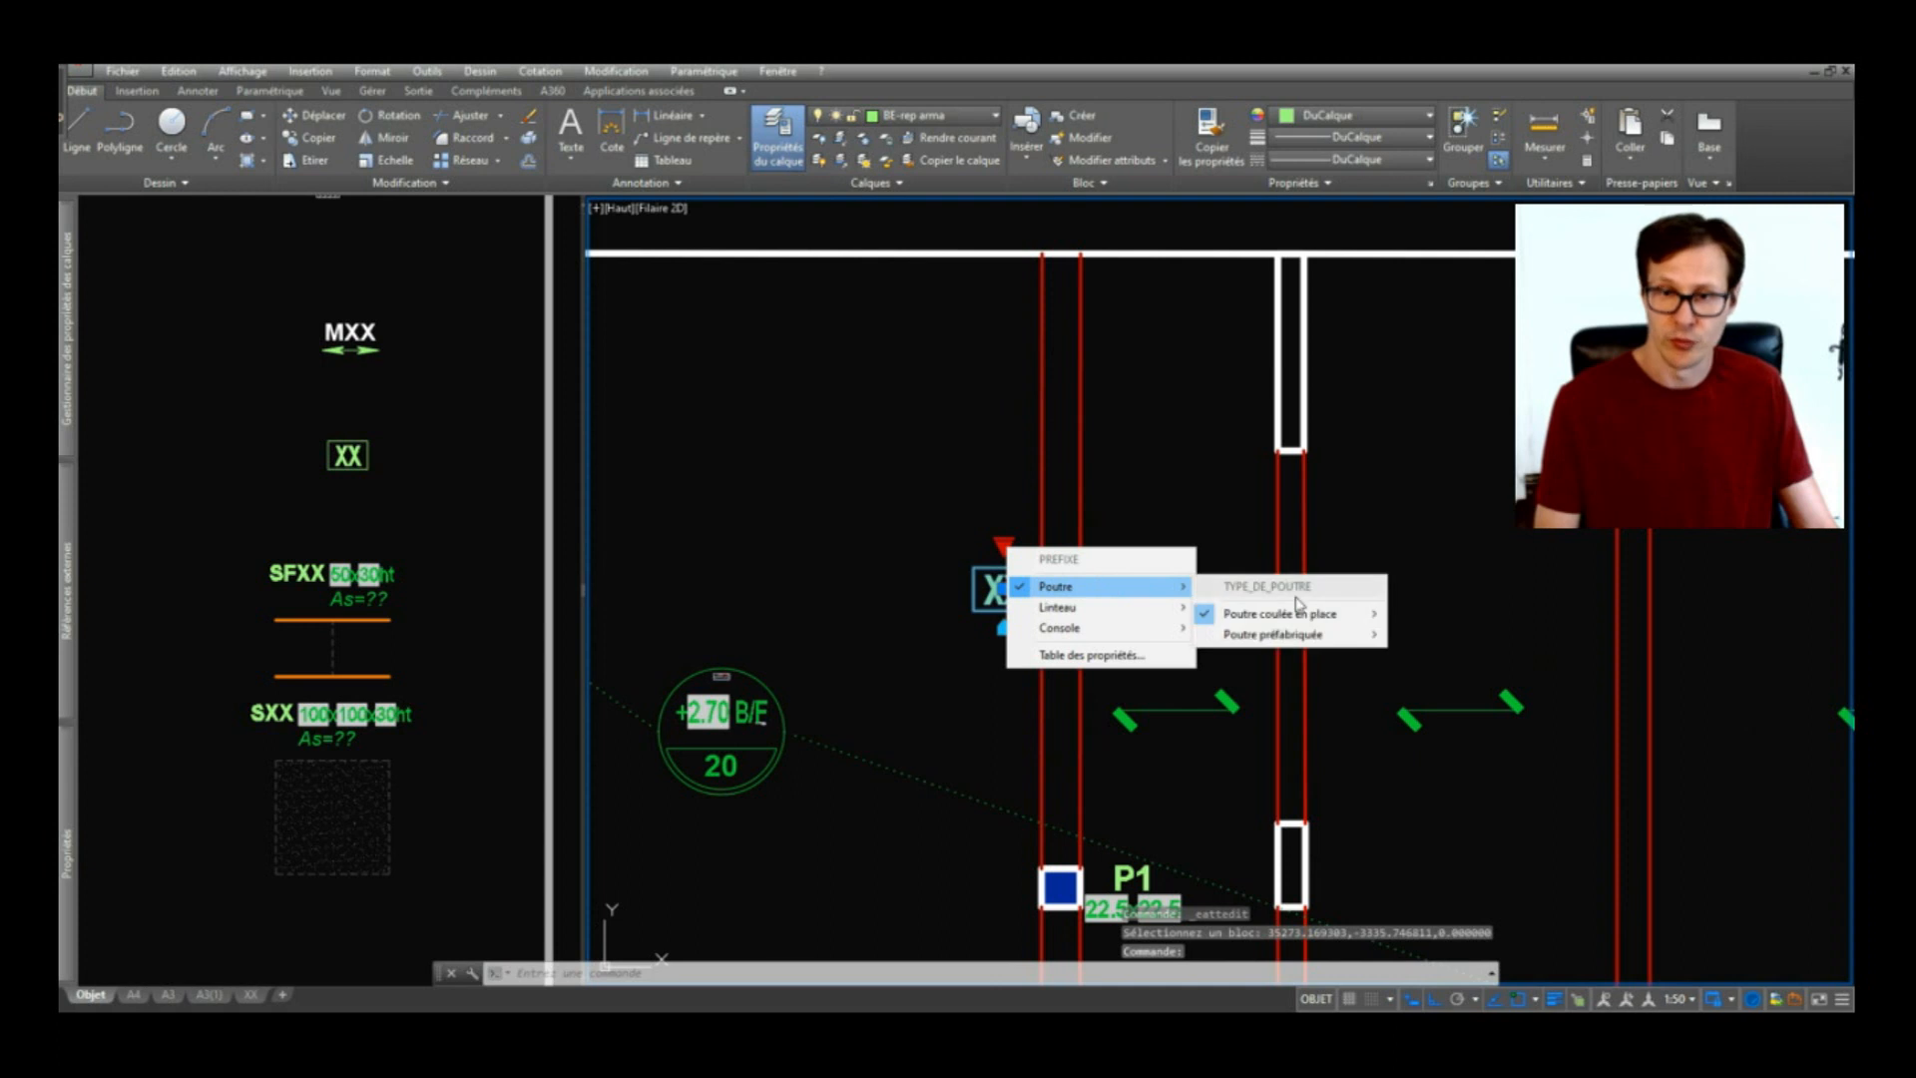
pyautogui.moveTo(1358, 621)
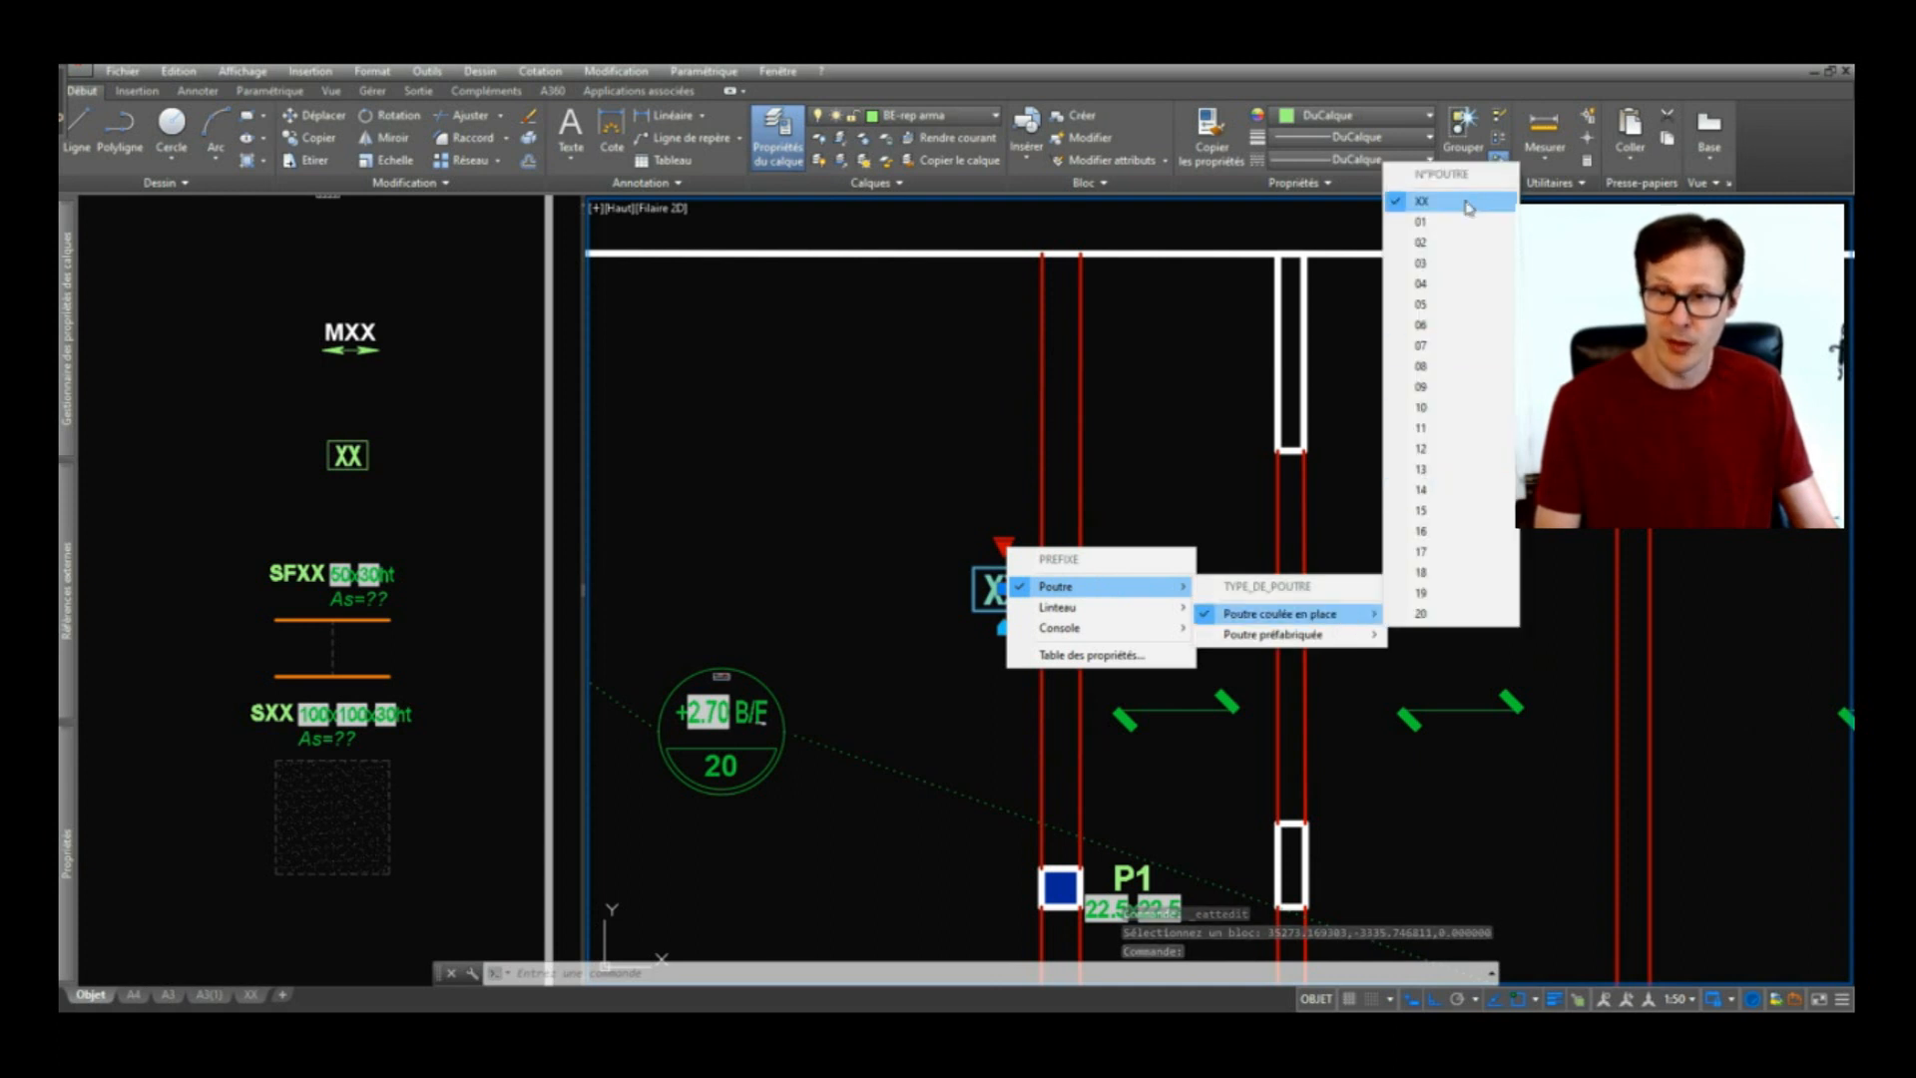
pyautogui.click(1450, 231)
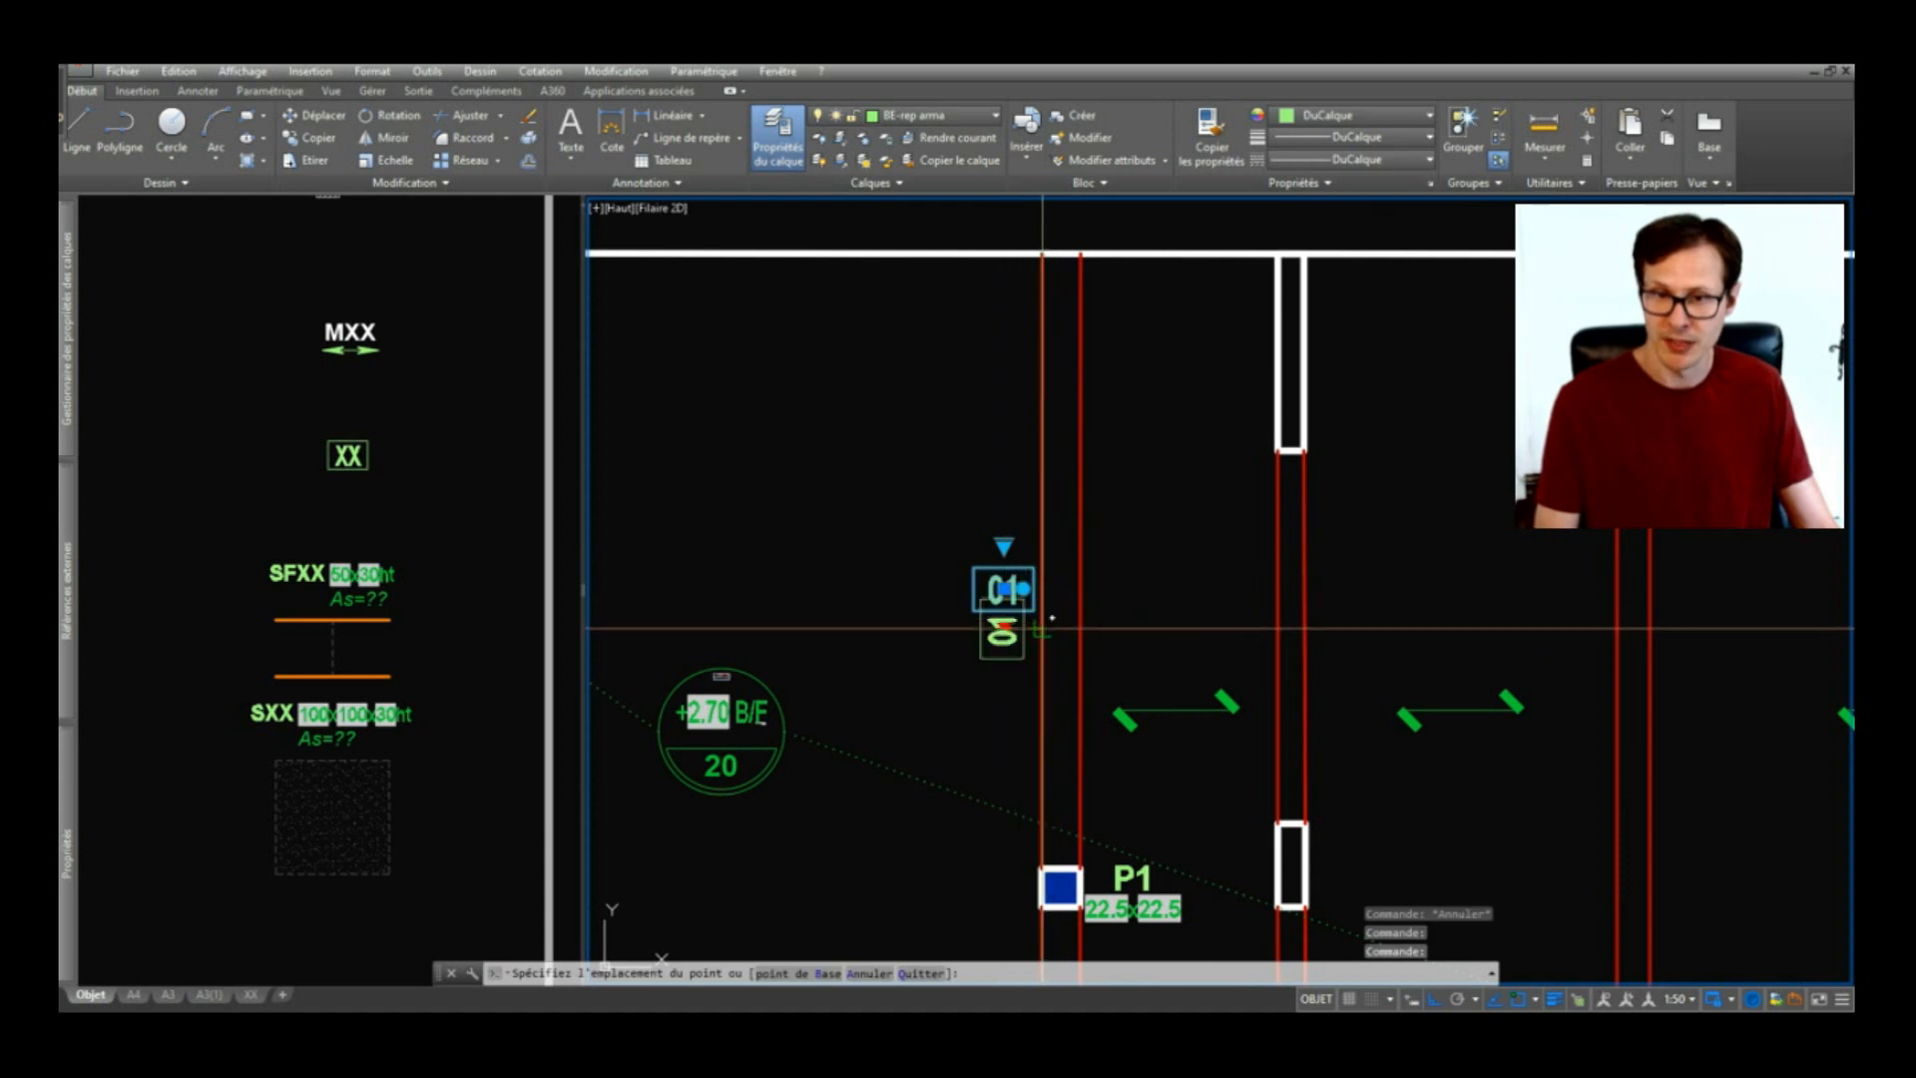
# Step: Align the 01 tag vertically along the left edge of the beam above column P1
pyautogui.click(998, 629)
pyautogui.press('Escape')
pyautogui.scroll(3, 999, 639)
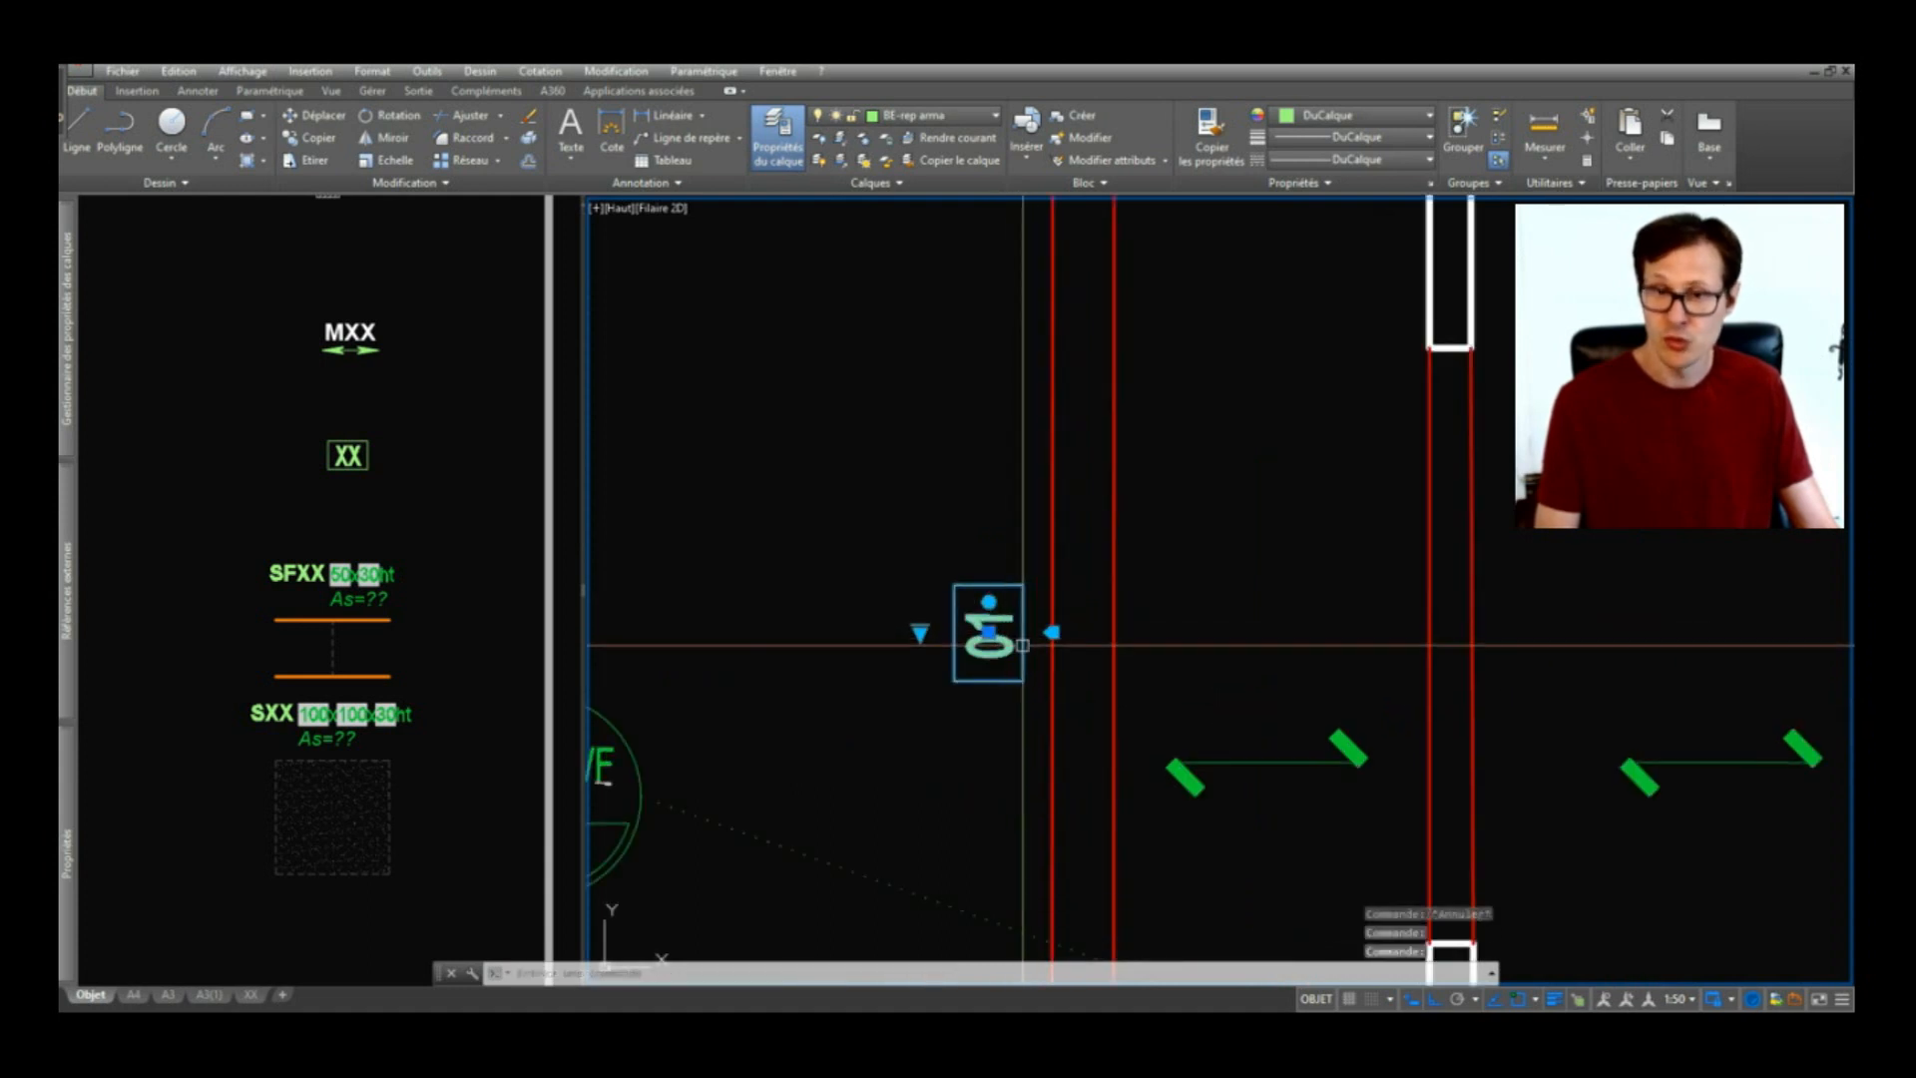
# Step: Inspect the N°POUTRE attribute of the 01 beam tag and review the tags across the plan
pyautogui.doubleClick(988, 629)
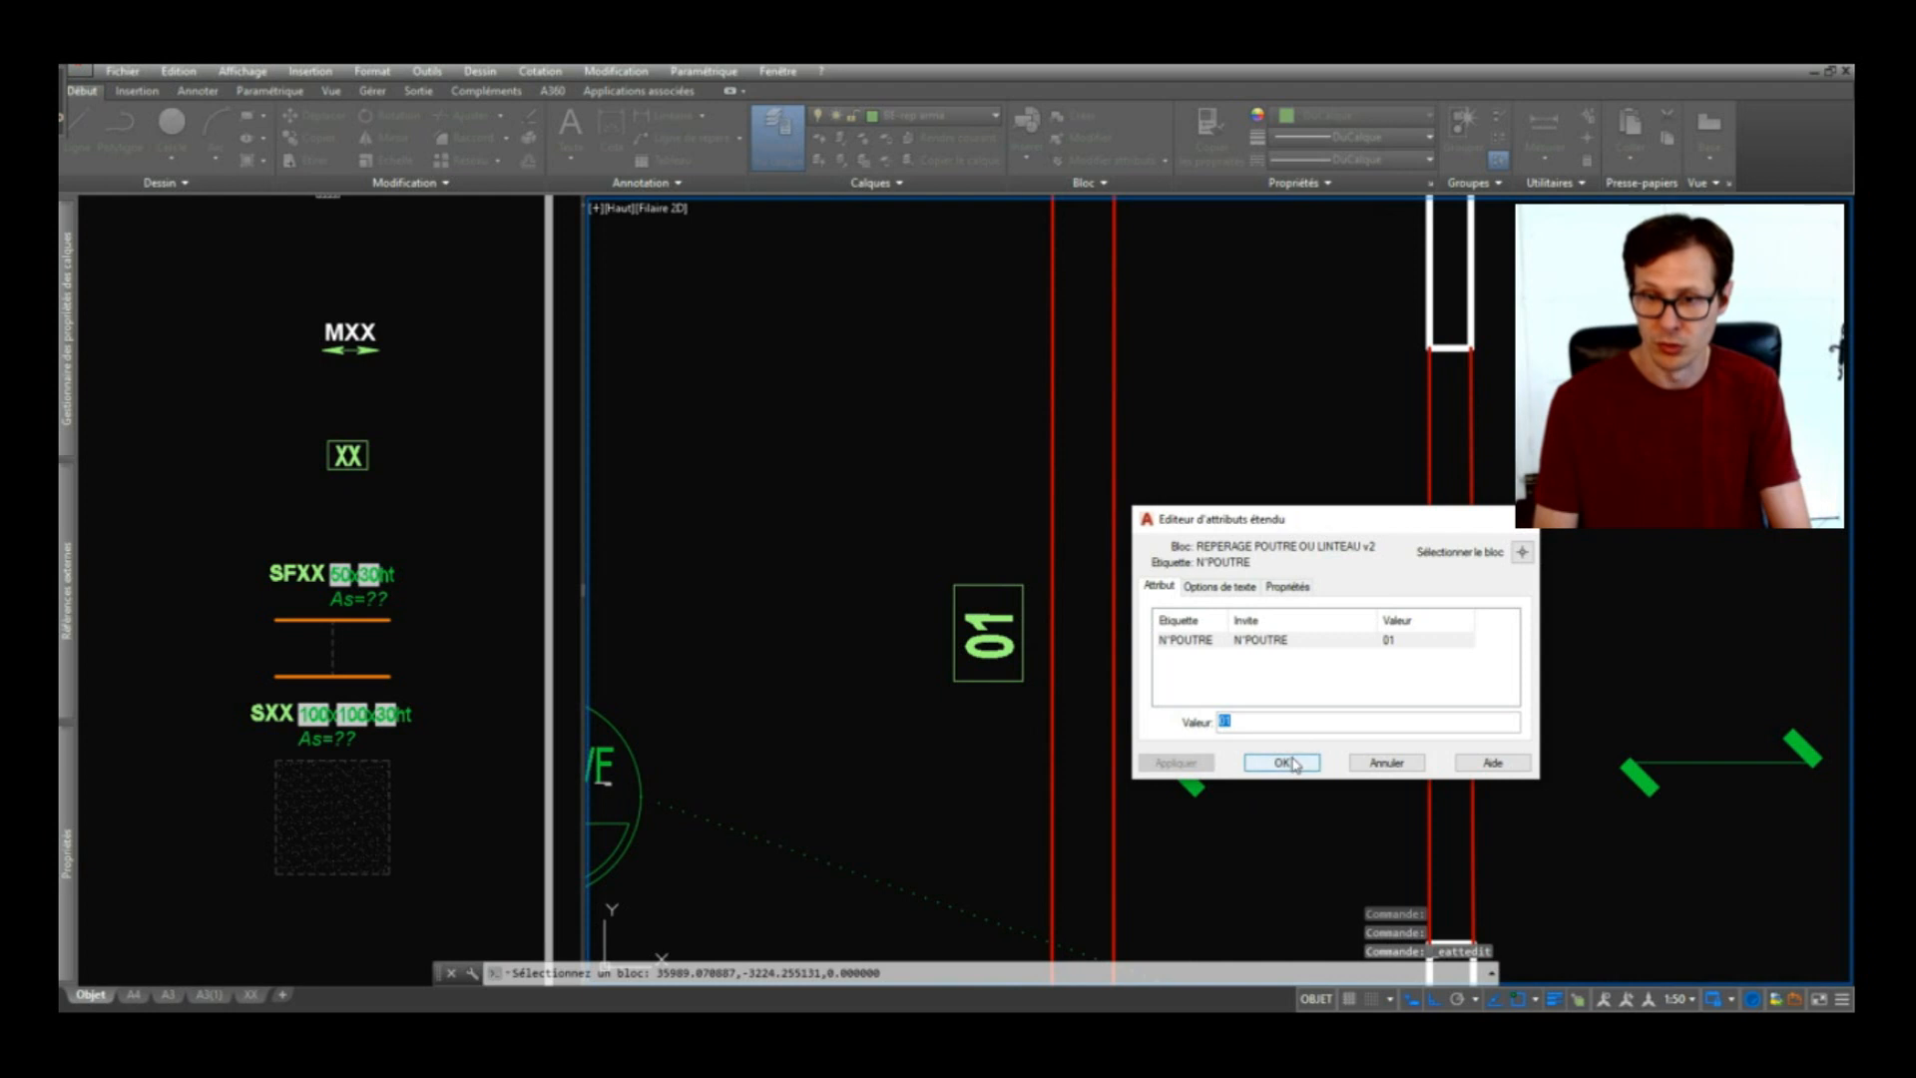
pyautogui.press('Escape')
pyautogui.scroll(-5, 1279, 462)
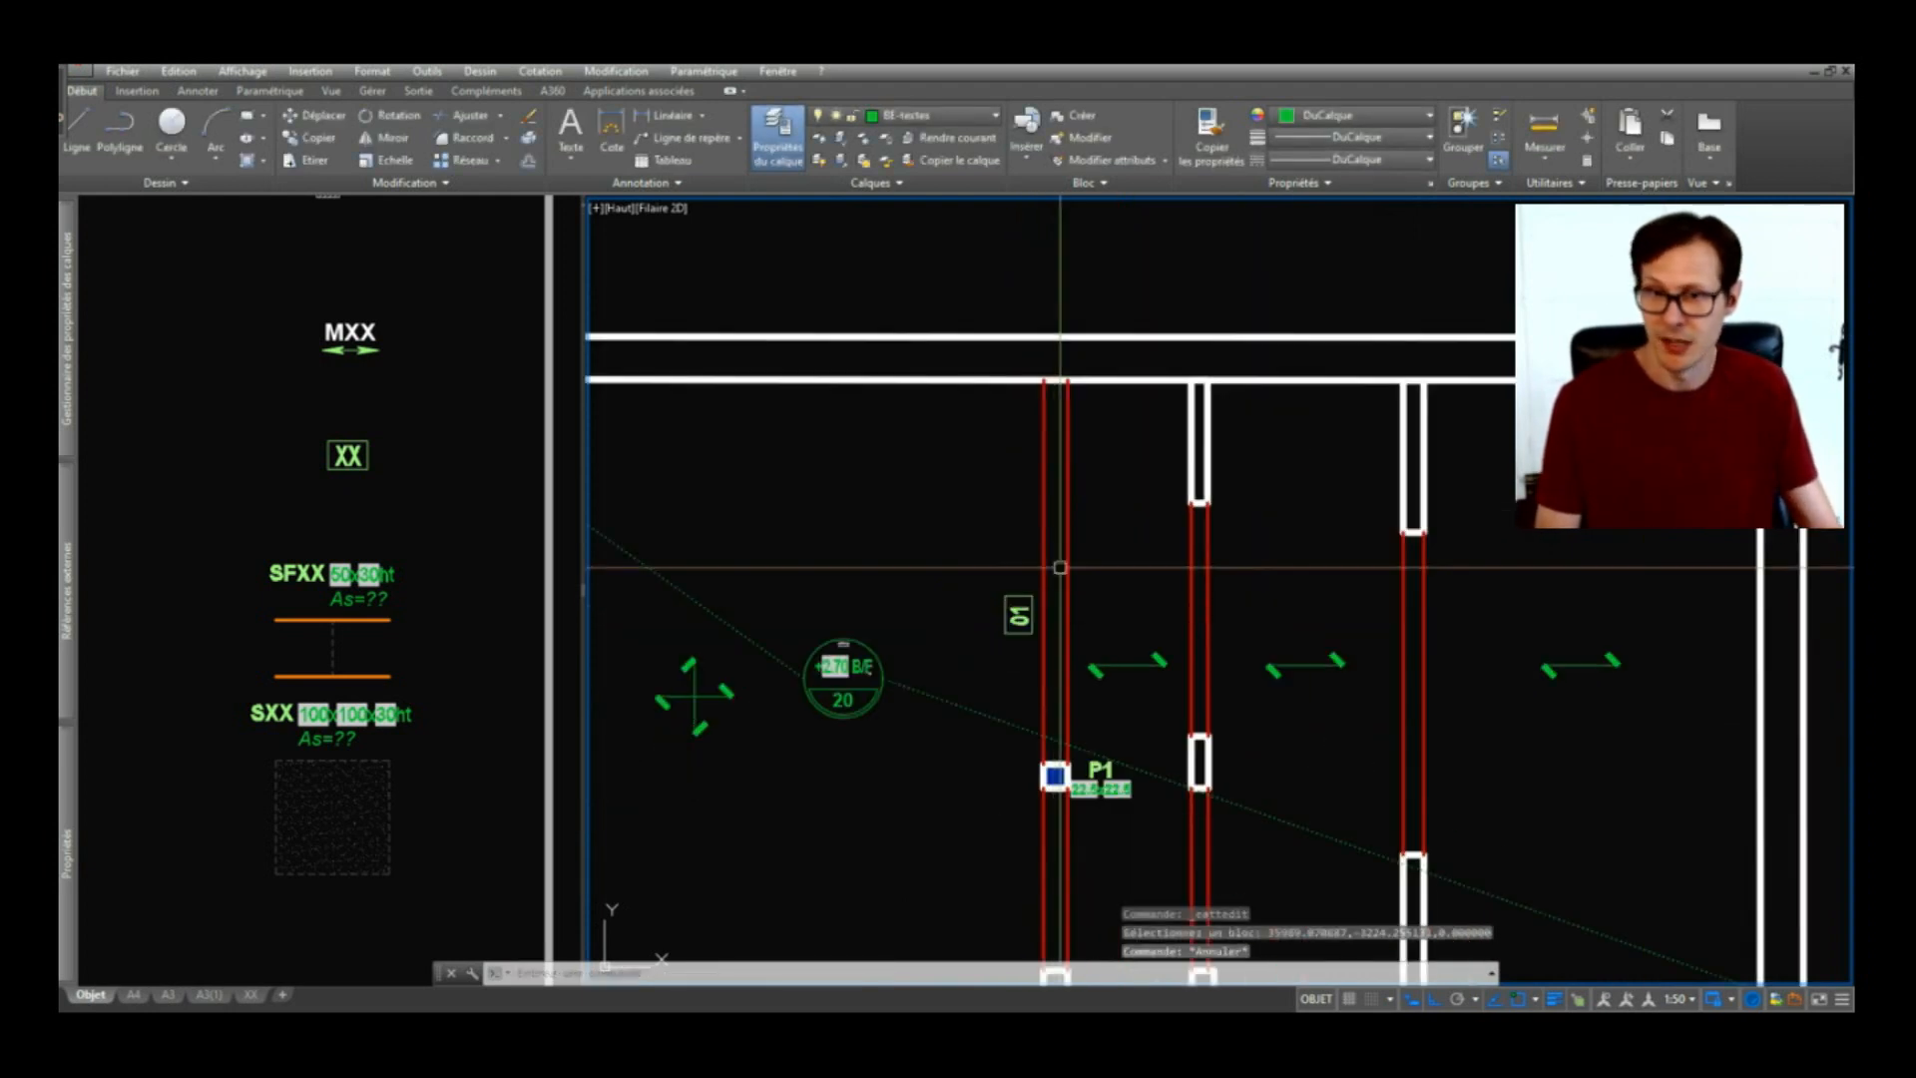
pyautogui.press('Escape')
pyautogui.scroll(-3, 1279, 462)
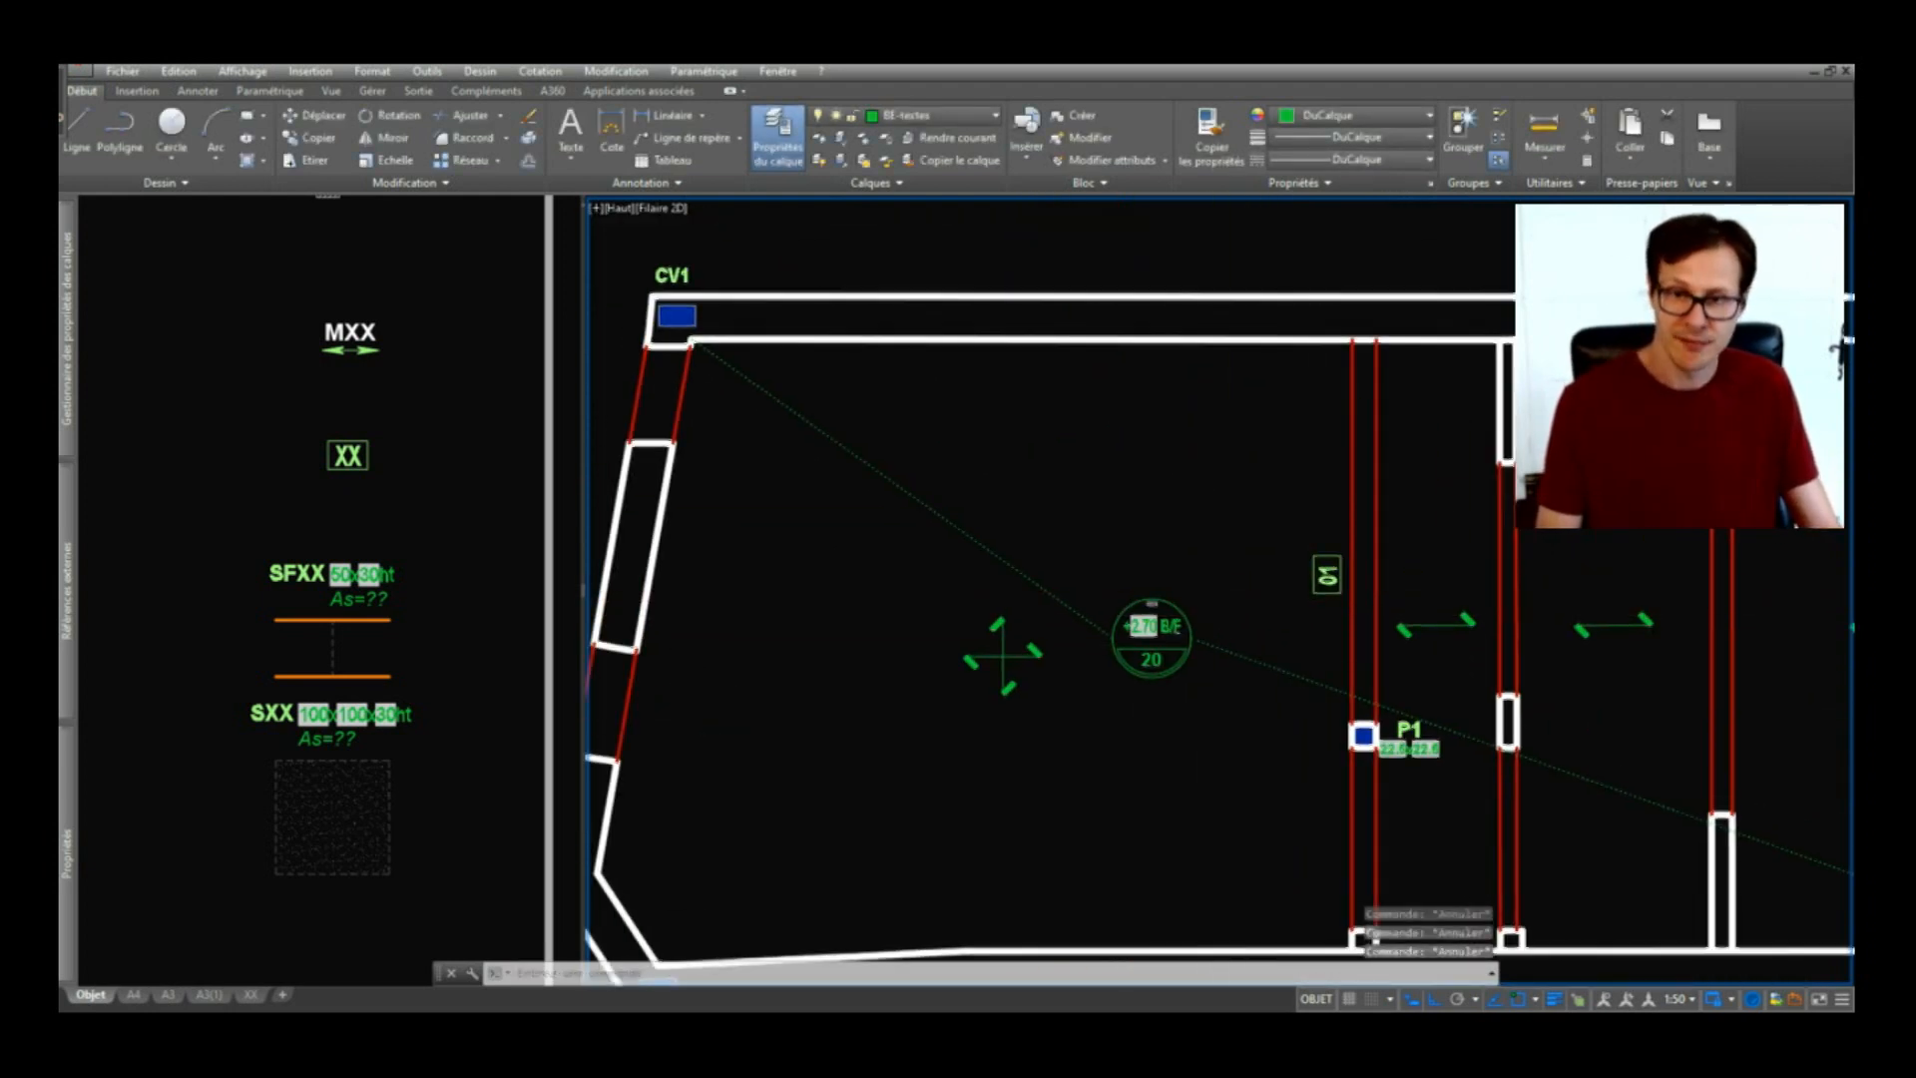
pyautogui.moveTo(1202, 535); pyautogui.dragTo(1082, 492, button='middle')
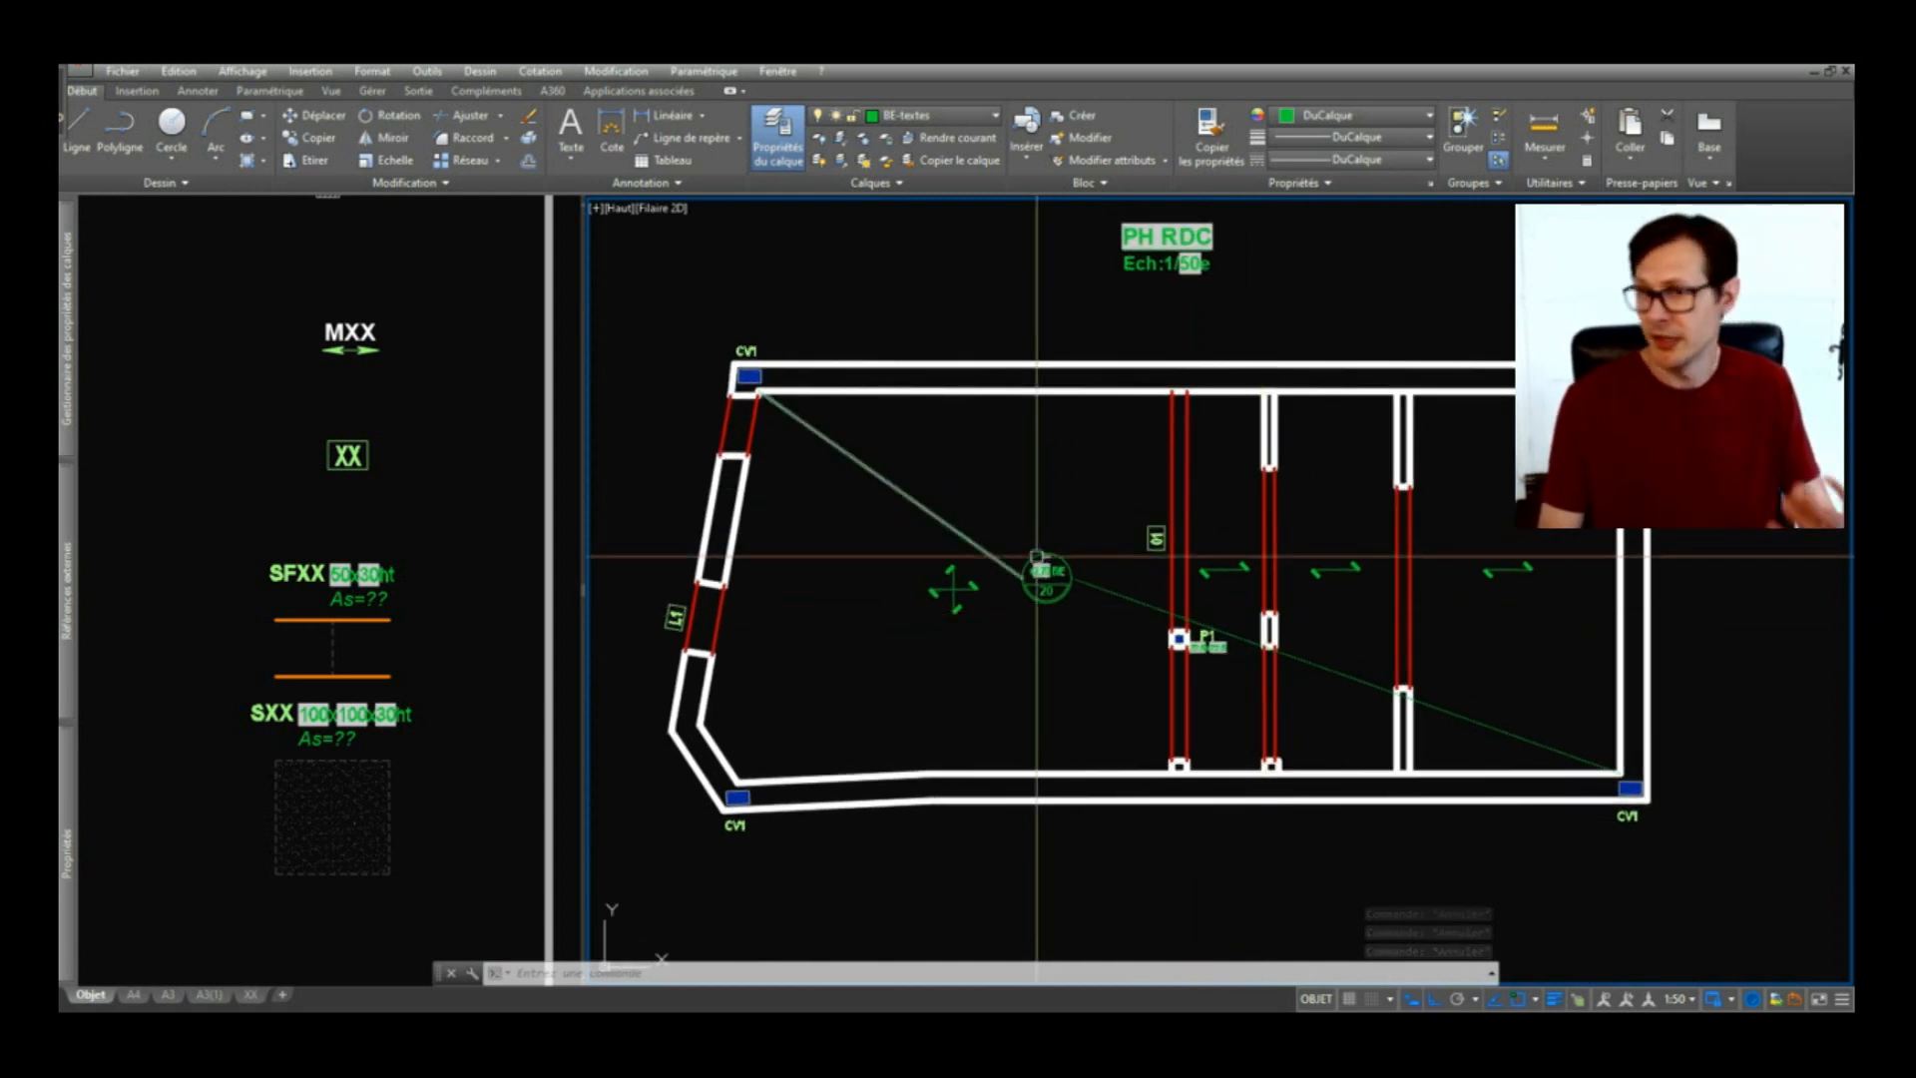
pyautogui.moveTo(1130, 582); pyautogui.dragTo(1202, 598, button='middle')
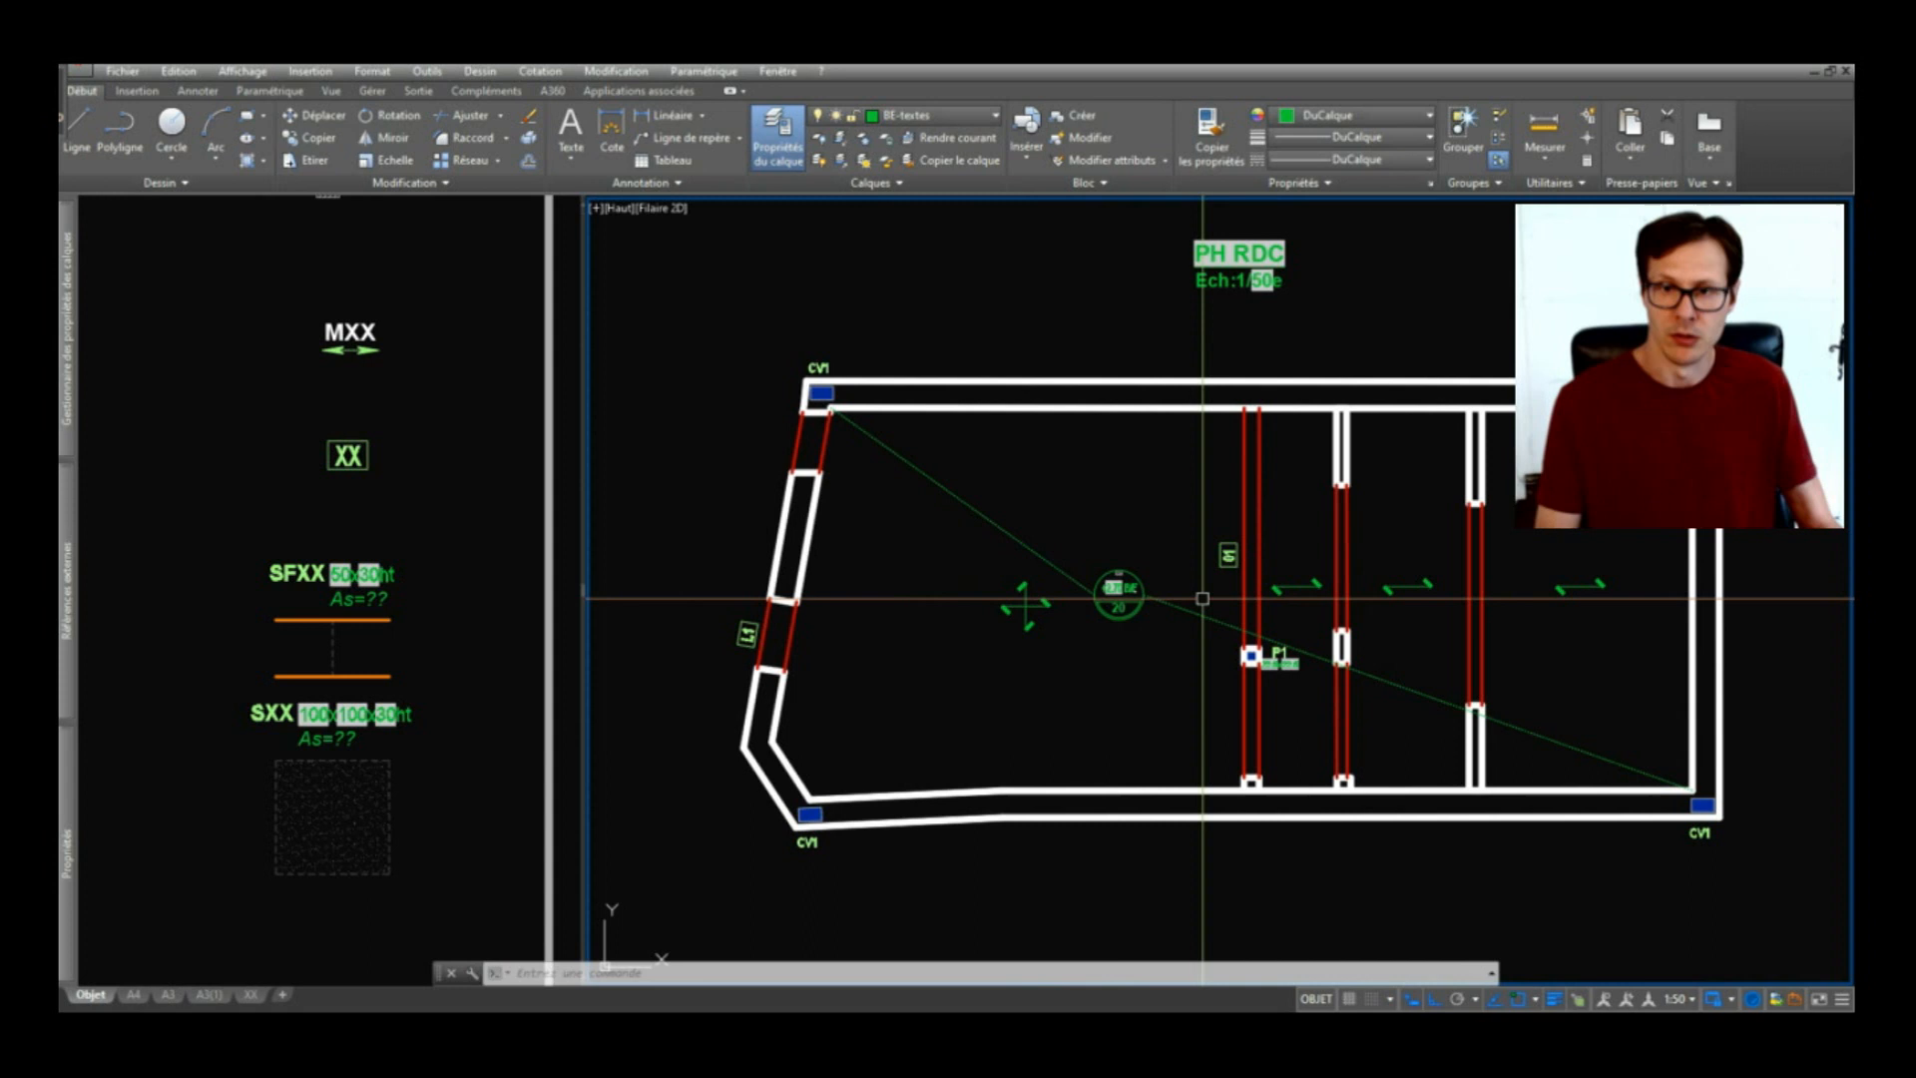
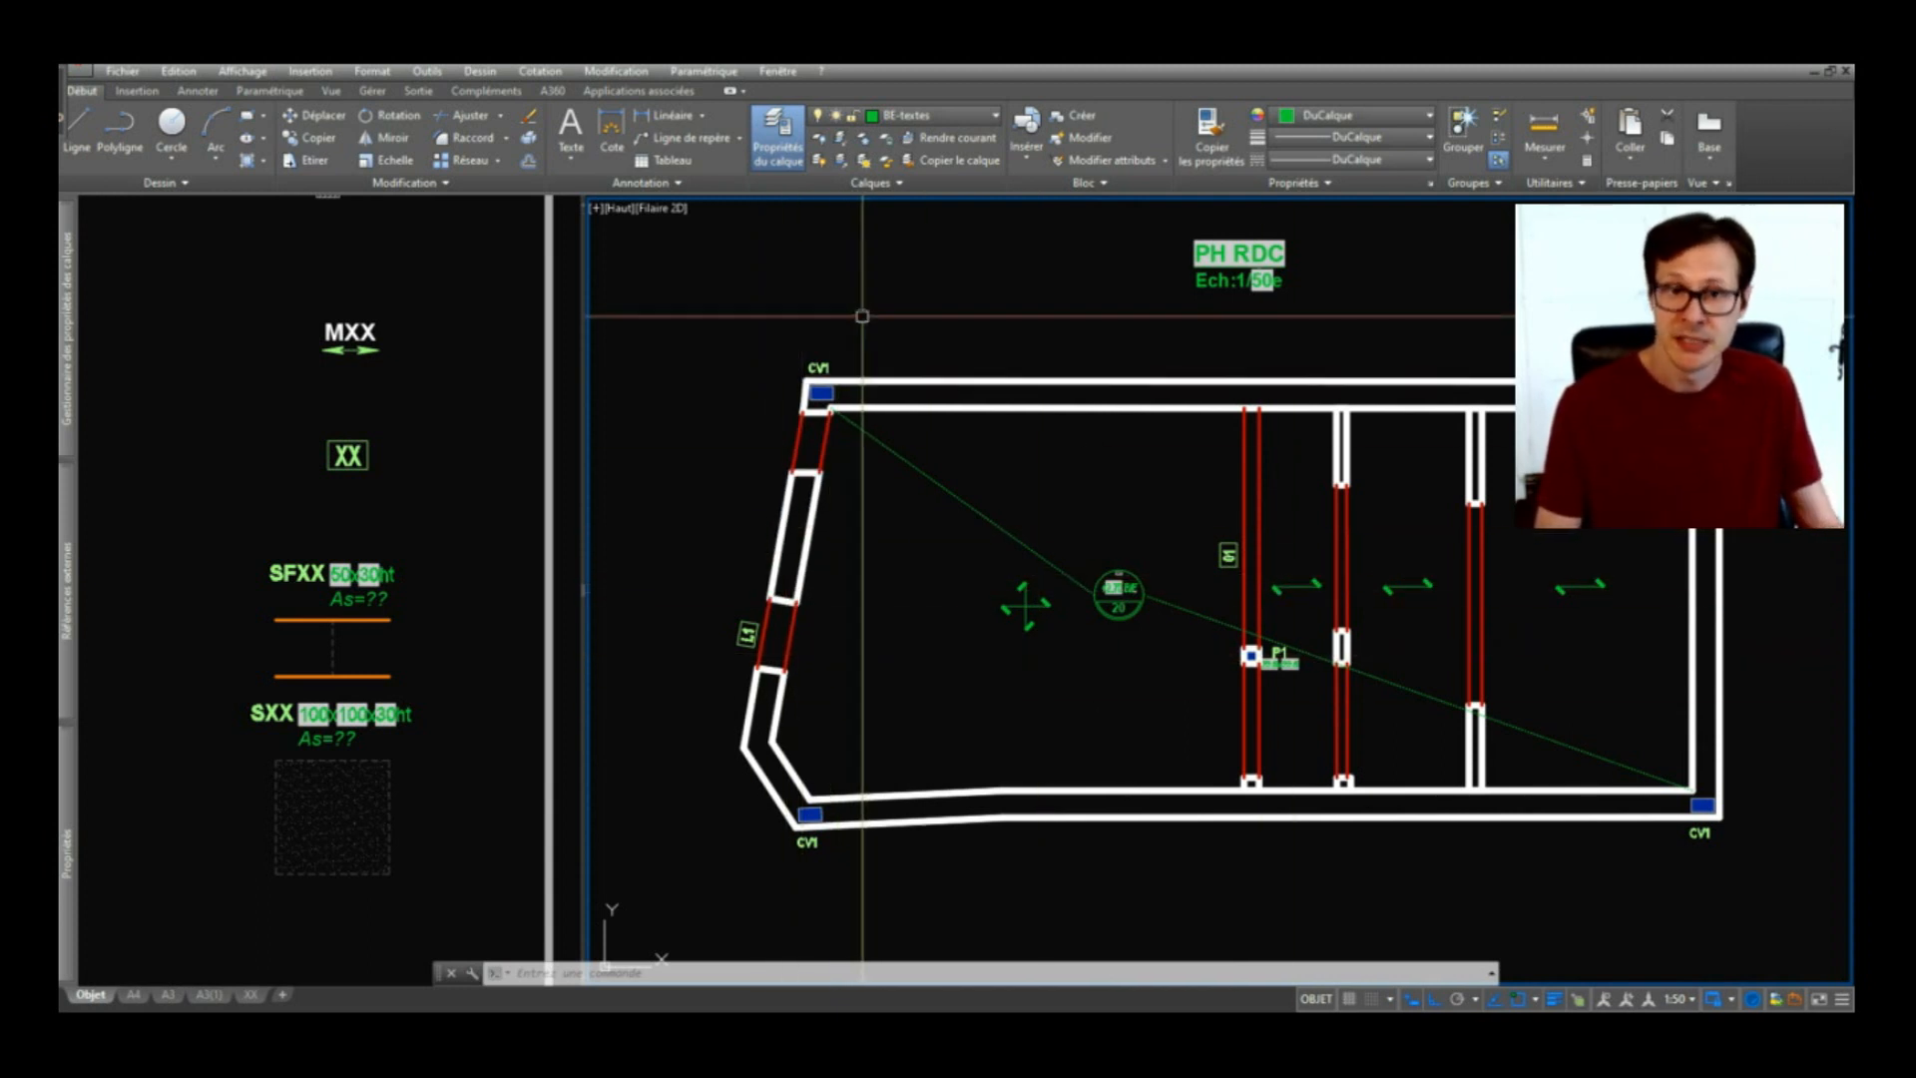
# Step: Dimension from the plan's upper-left outer corner to the near face of the first interior wall, placing the dimension line above the top wall
pyautogui.scroll(5, 820, 391)
pyautogui.write('cot')
pyautogui.press('Return')
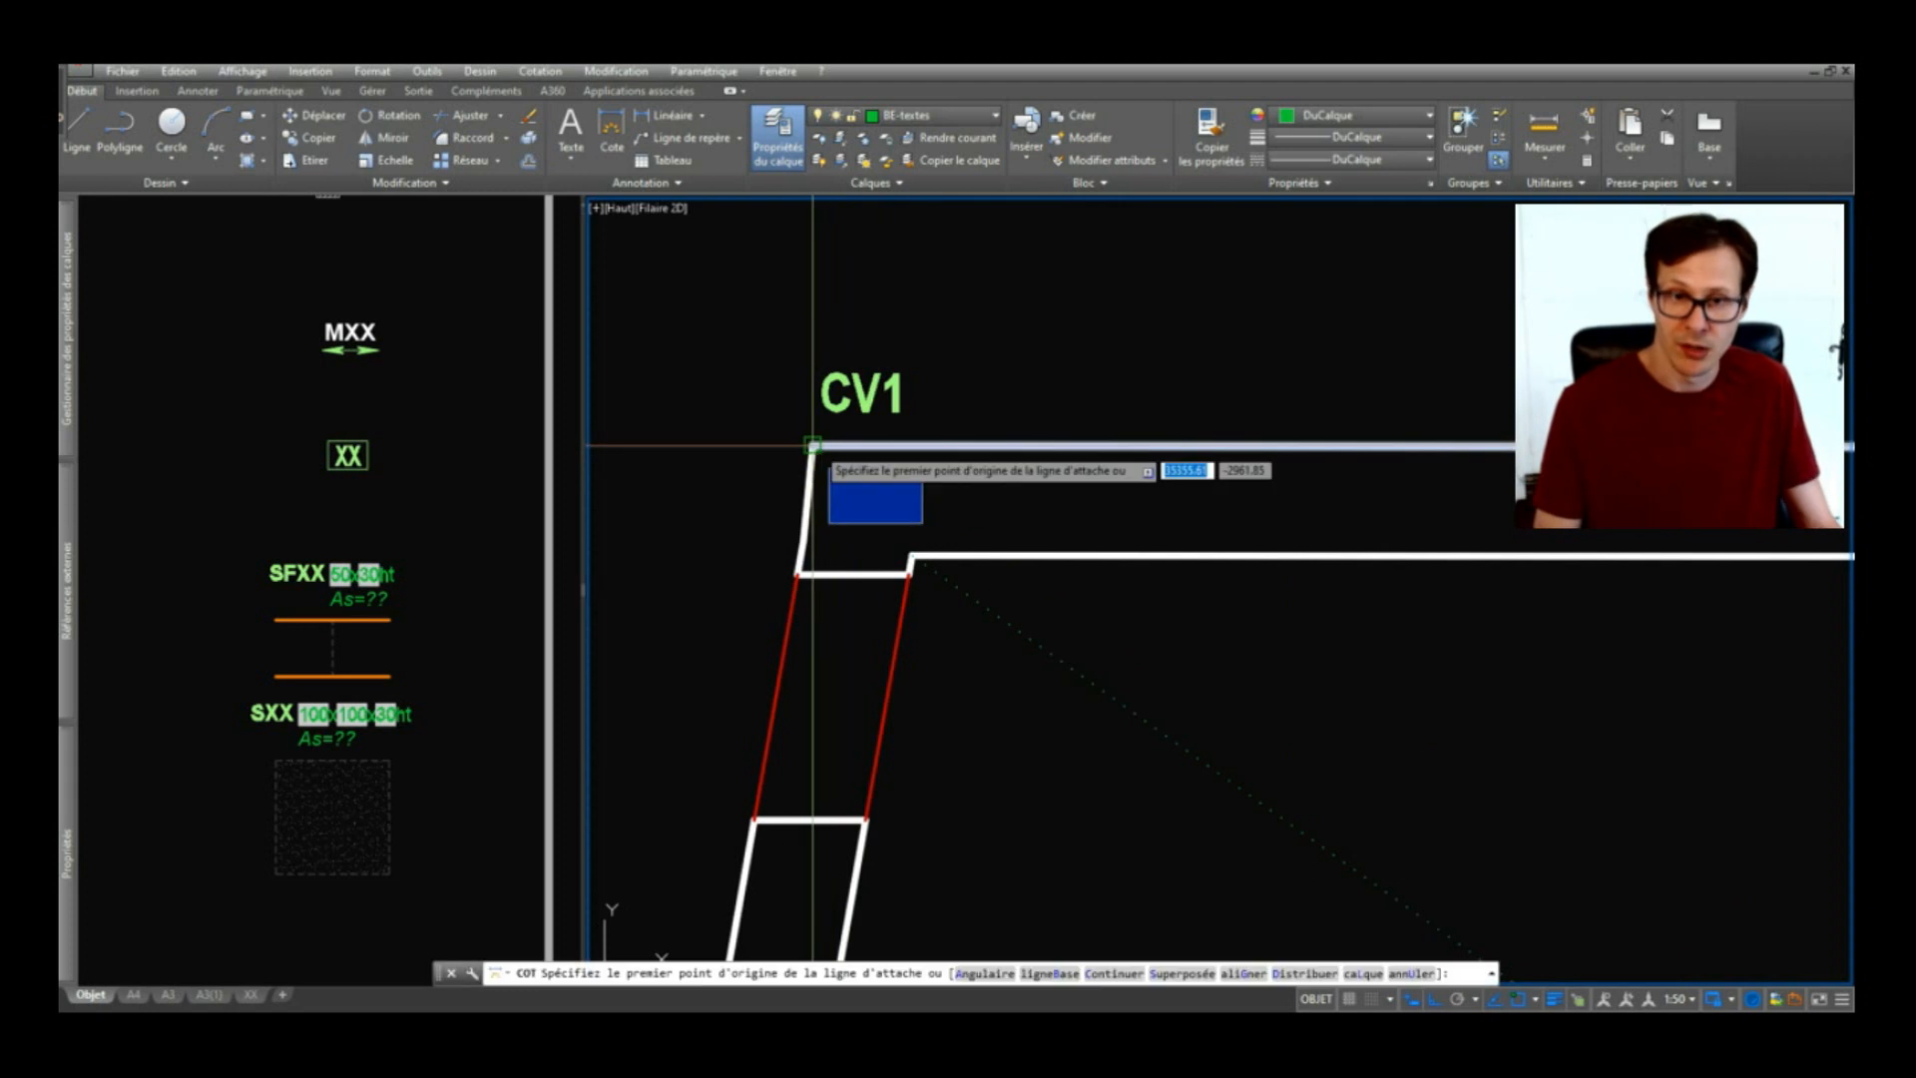
pyautogui.click(814, 446)
pyautogui.scroll(-5, 778, 539)
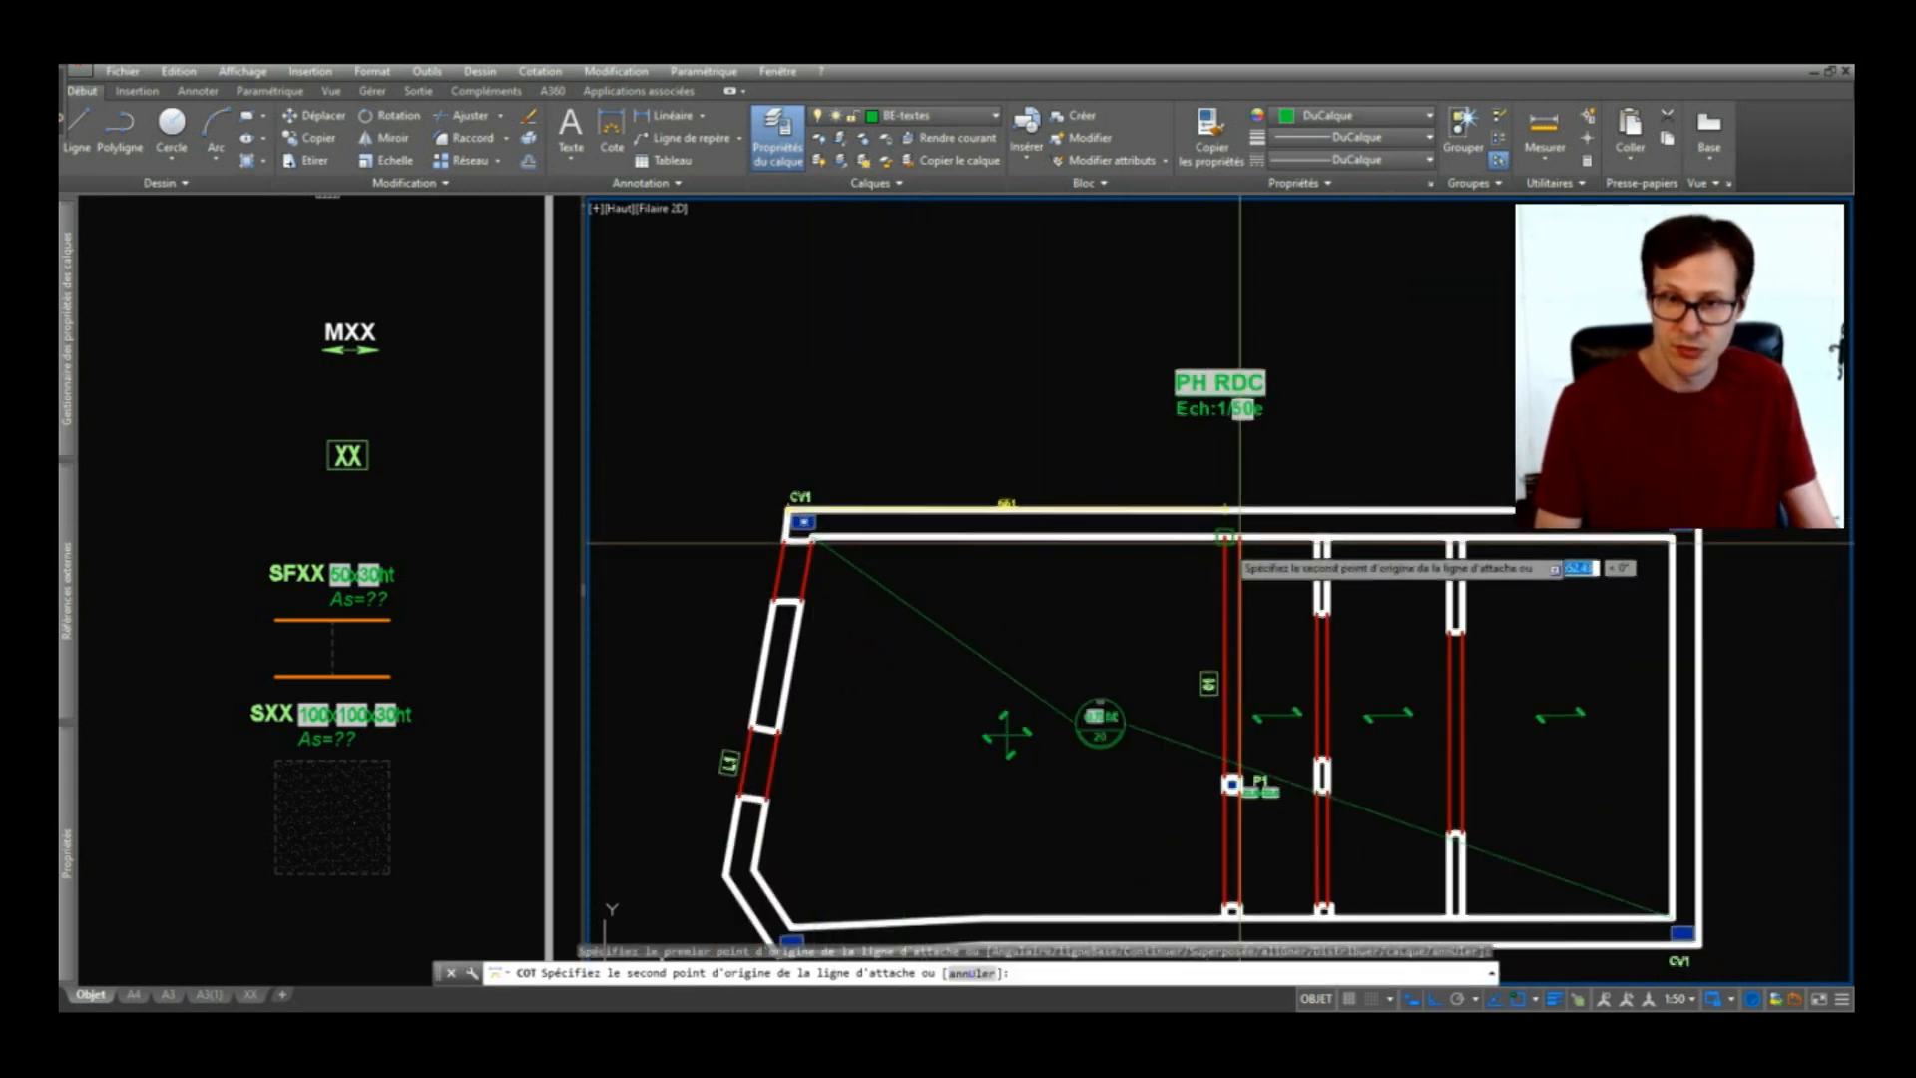
pyautogui.scroll(3, 1357, 529)
pyautogui.click(1354, 532)
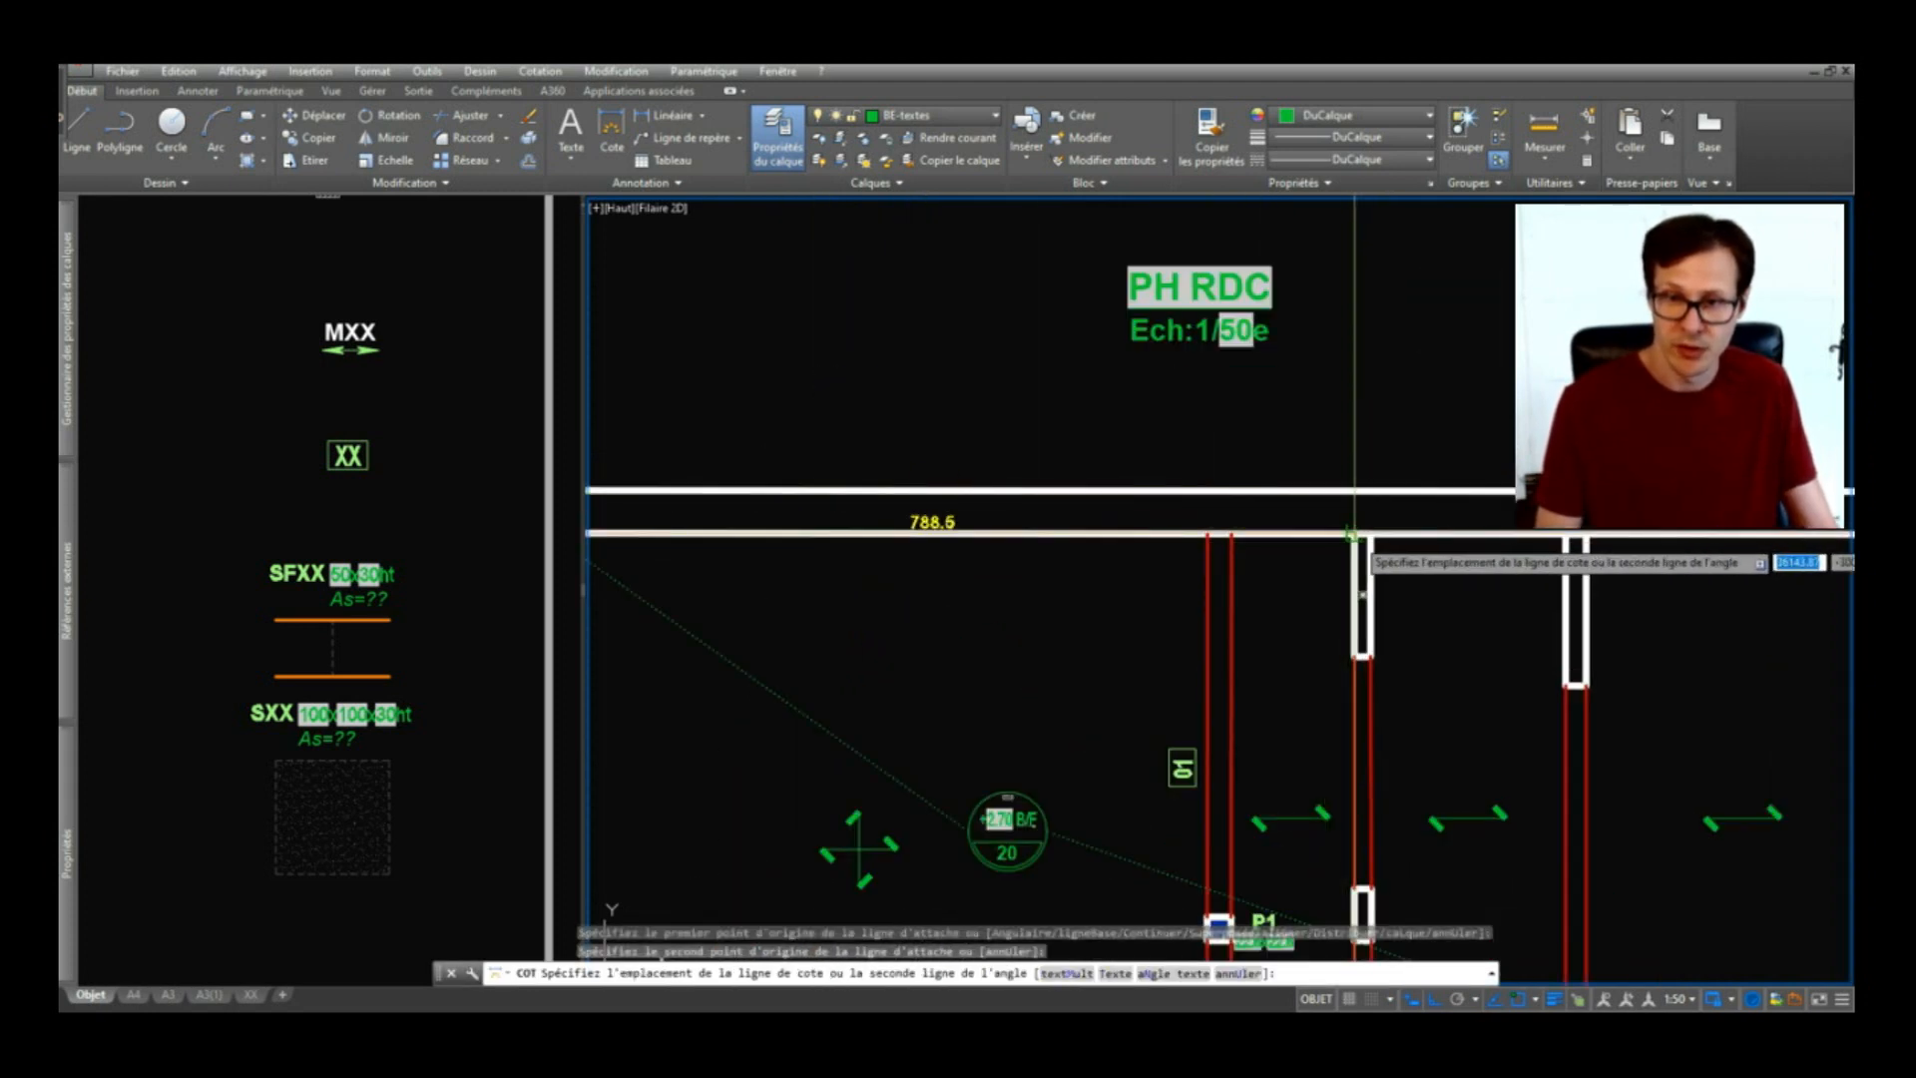
pyautogui.scroll(-2, 1328, 499)
pyautogui.click(1298, 465)
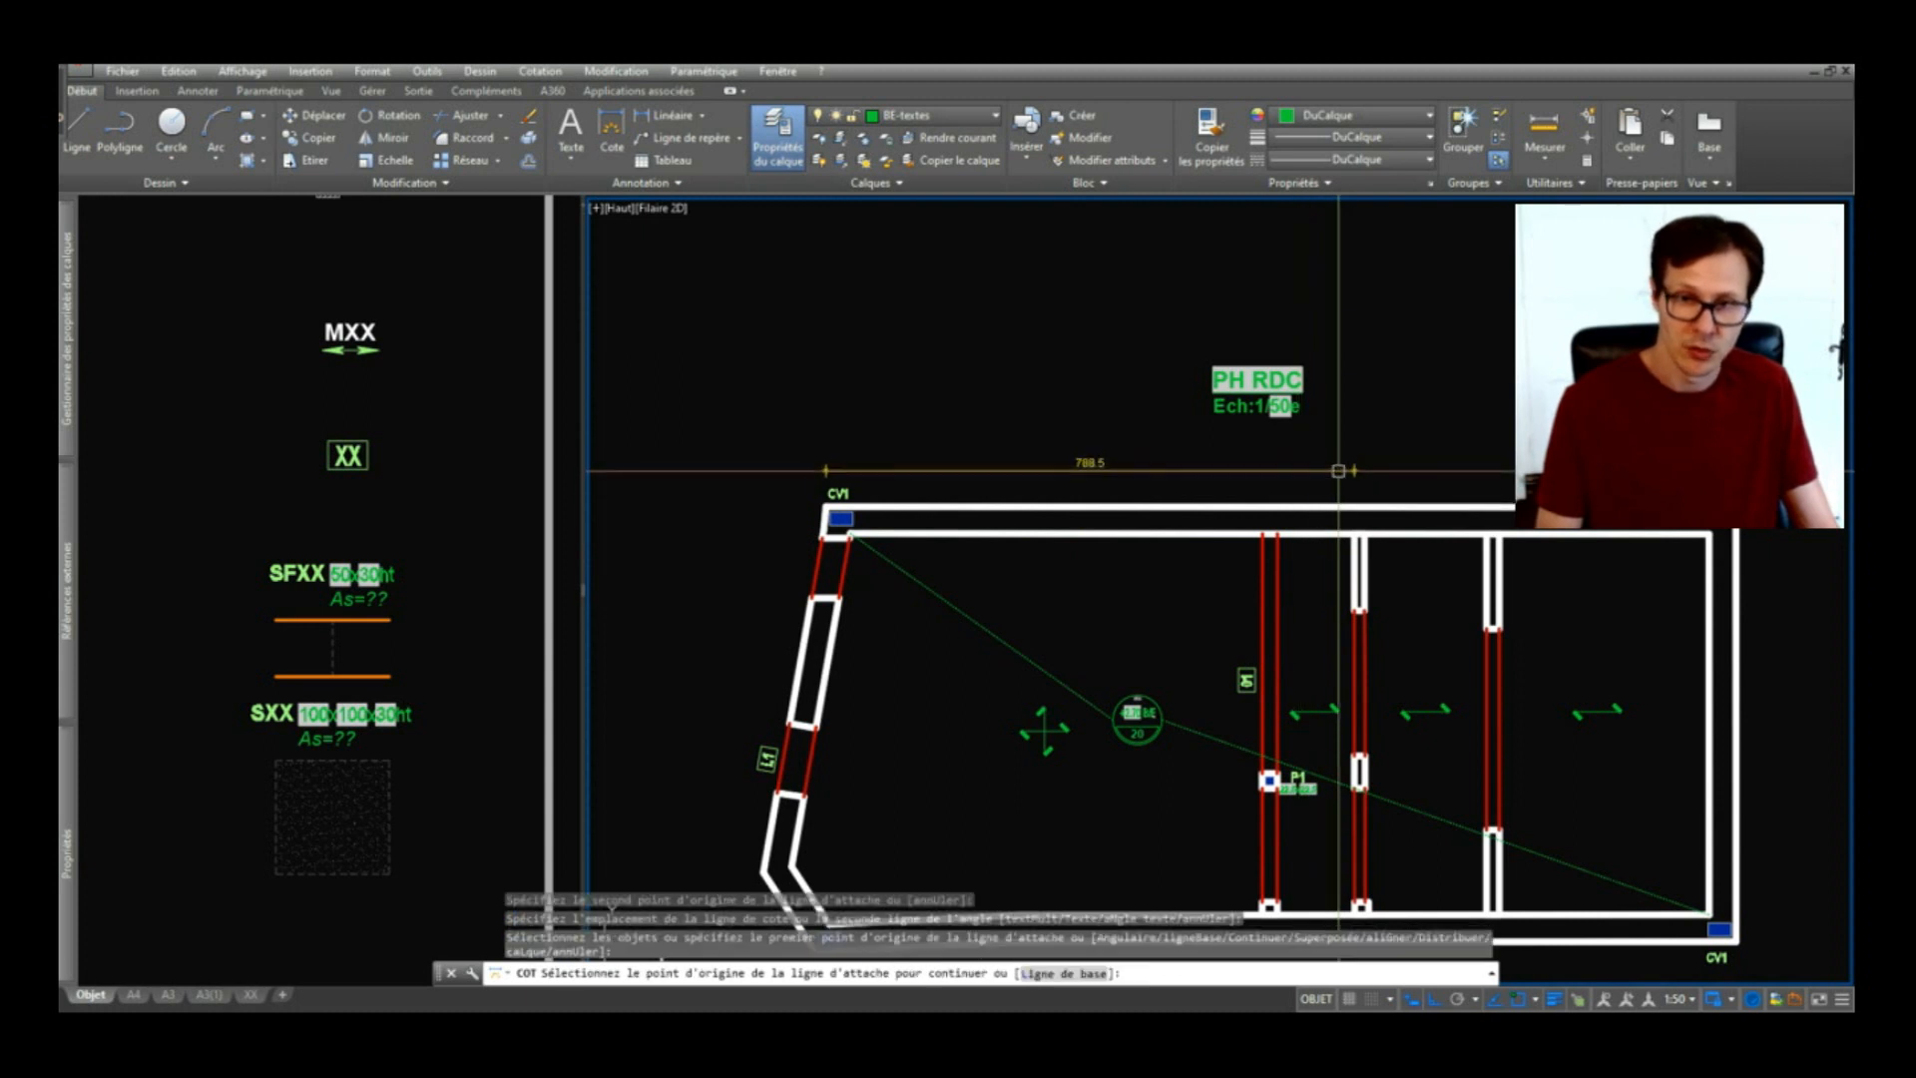
pyautogui.press('Escape')
# Step: Continue the dimension chain above the top wall across both faces of each interior wall and the right wall to the upper-right outer corner
pyautogui.click(1397, 526)
pyautogui.scroll(4, 1361, 493)
pyautogui.click(1371, 605)
pyautogui.moveTo(1712, 611); pyautogui.dragTo(1025, 677, button='middle')
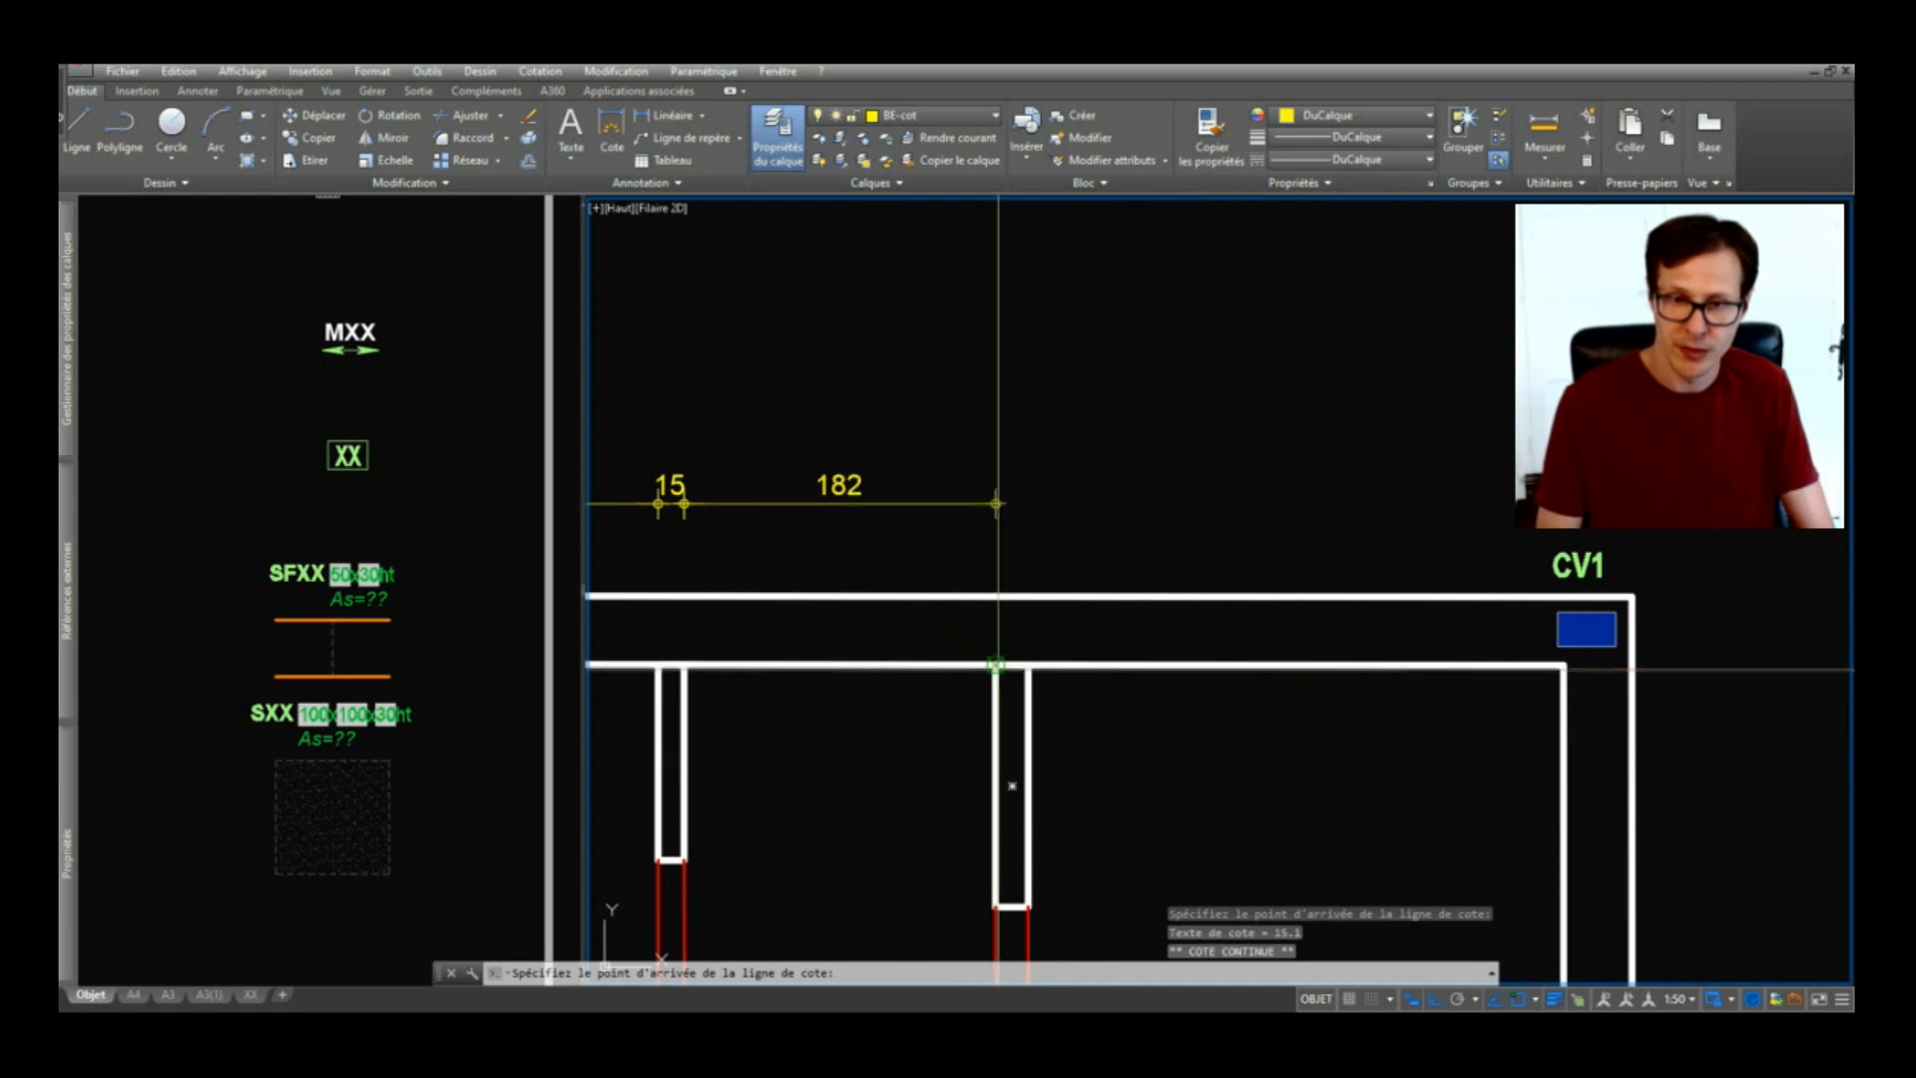
pyautogui.click(1029, 664)
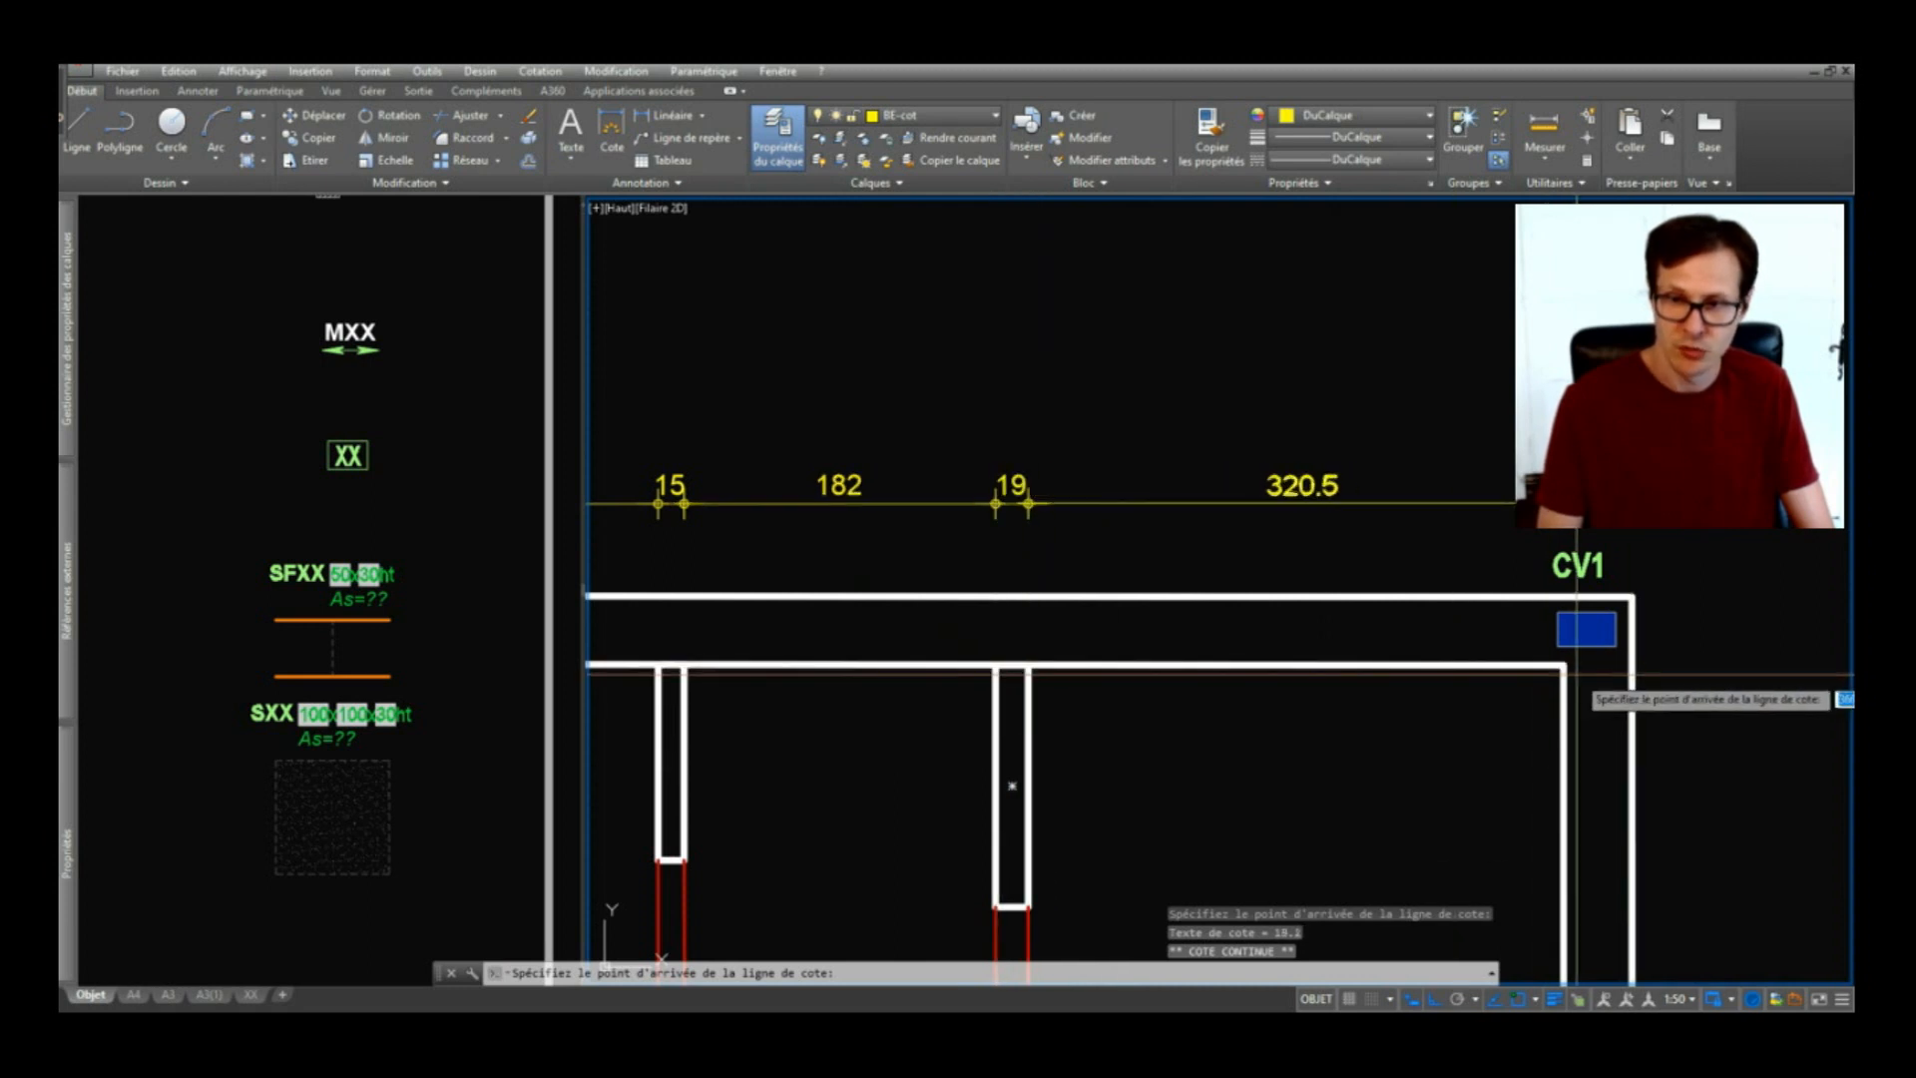
pyautogui.click(1563, 664)
pyautogui.click(1633, 595)
pyautogui.press('Escape')
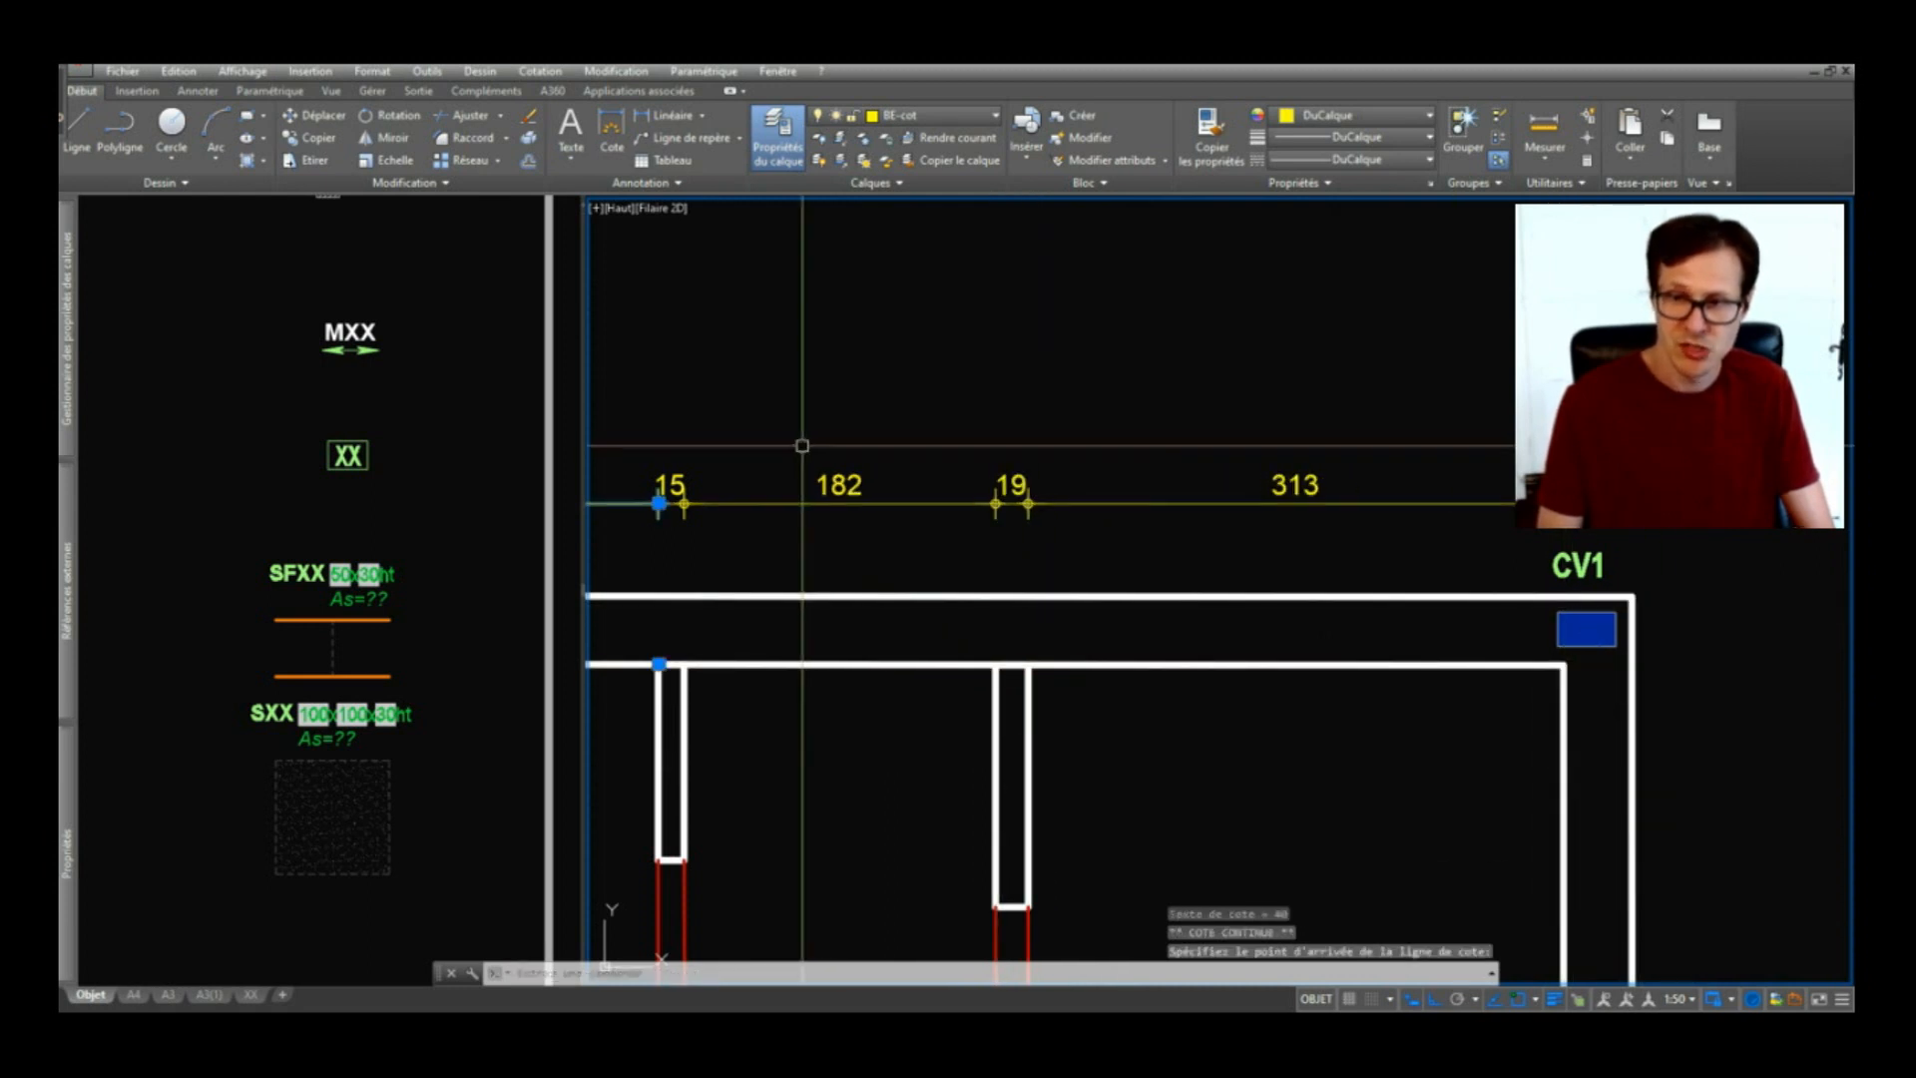
# Step: Dimension the plan's overall width between its upper outer corners, placing the dimension line above the detailed chain
pyautogui.press('space')
pyautogui.click(1631, 597)
pyautogui.scroll(-5, 1677, 589)
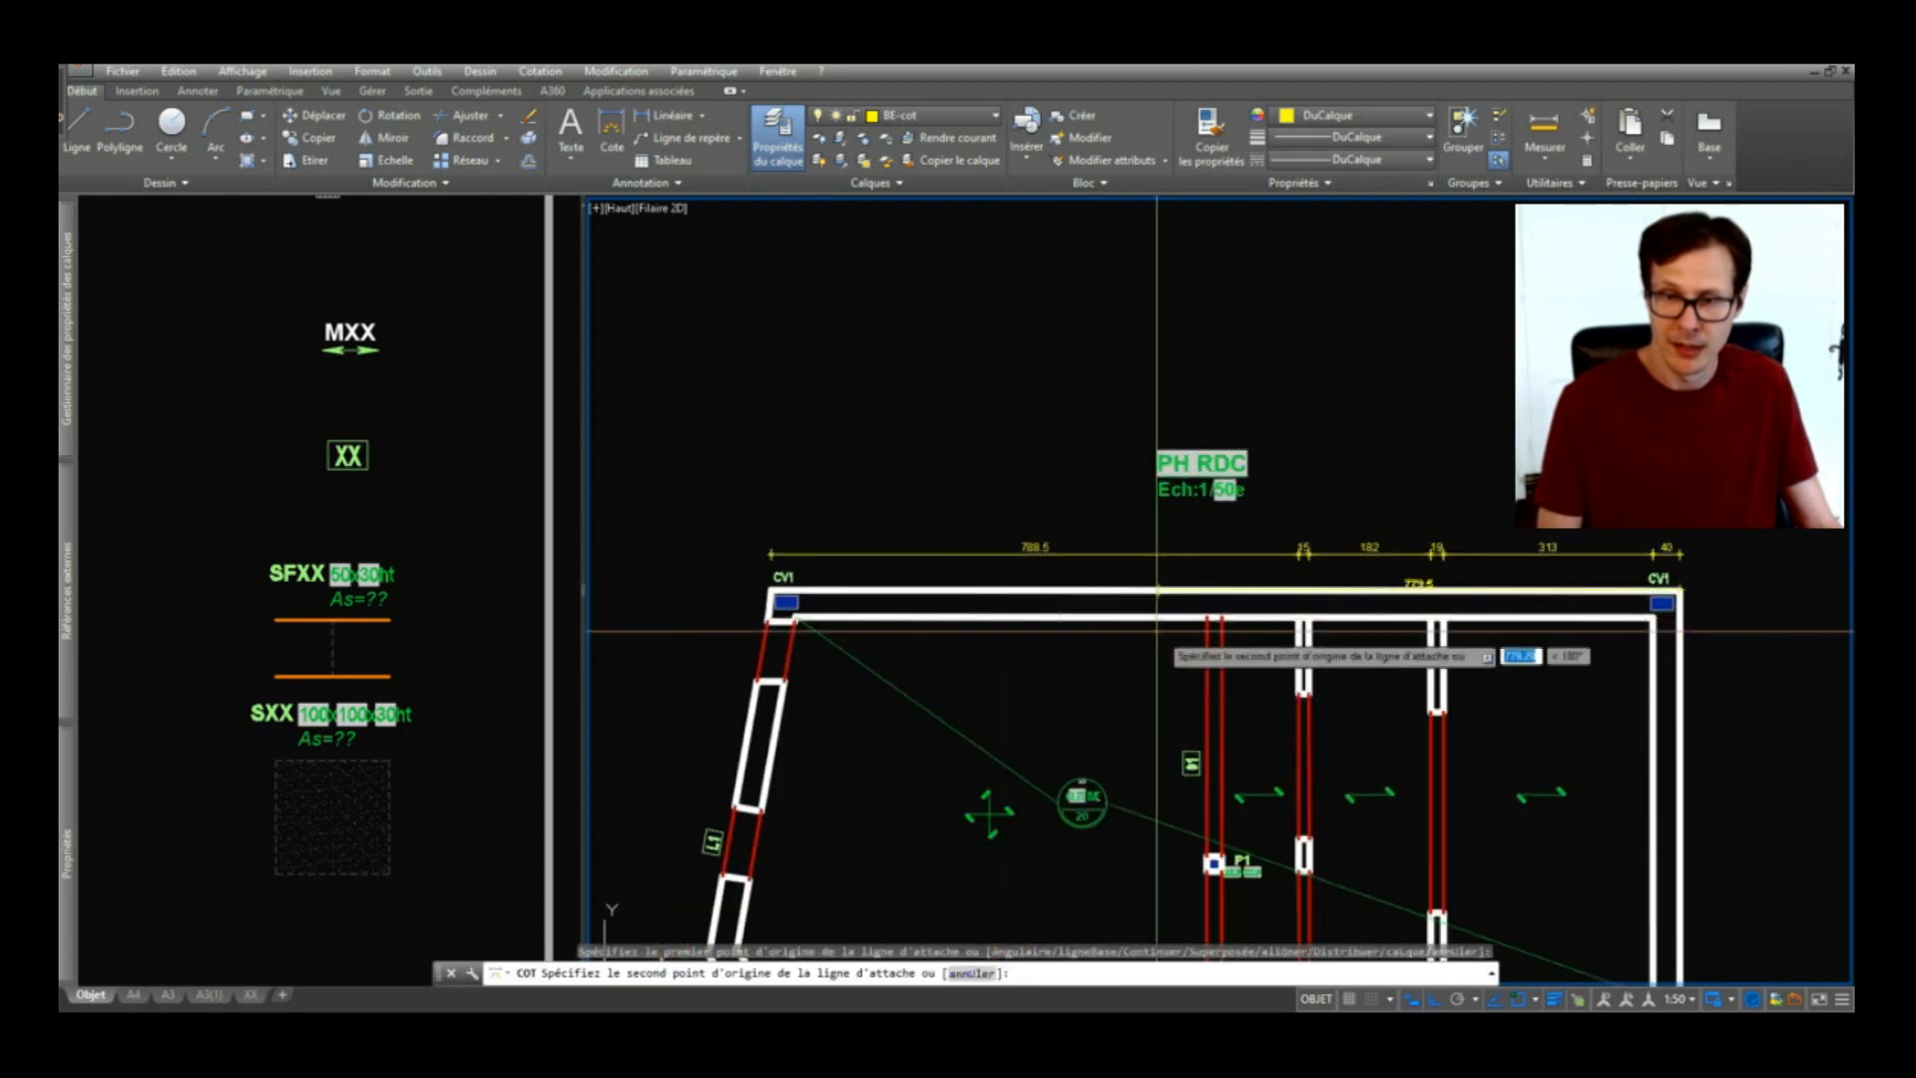
pyautogui.scroll(5, 771, 592)
pyautogui.click(797, 586)
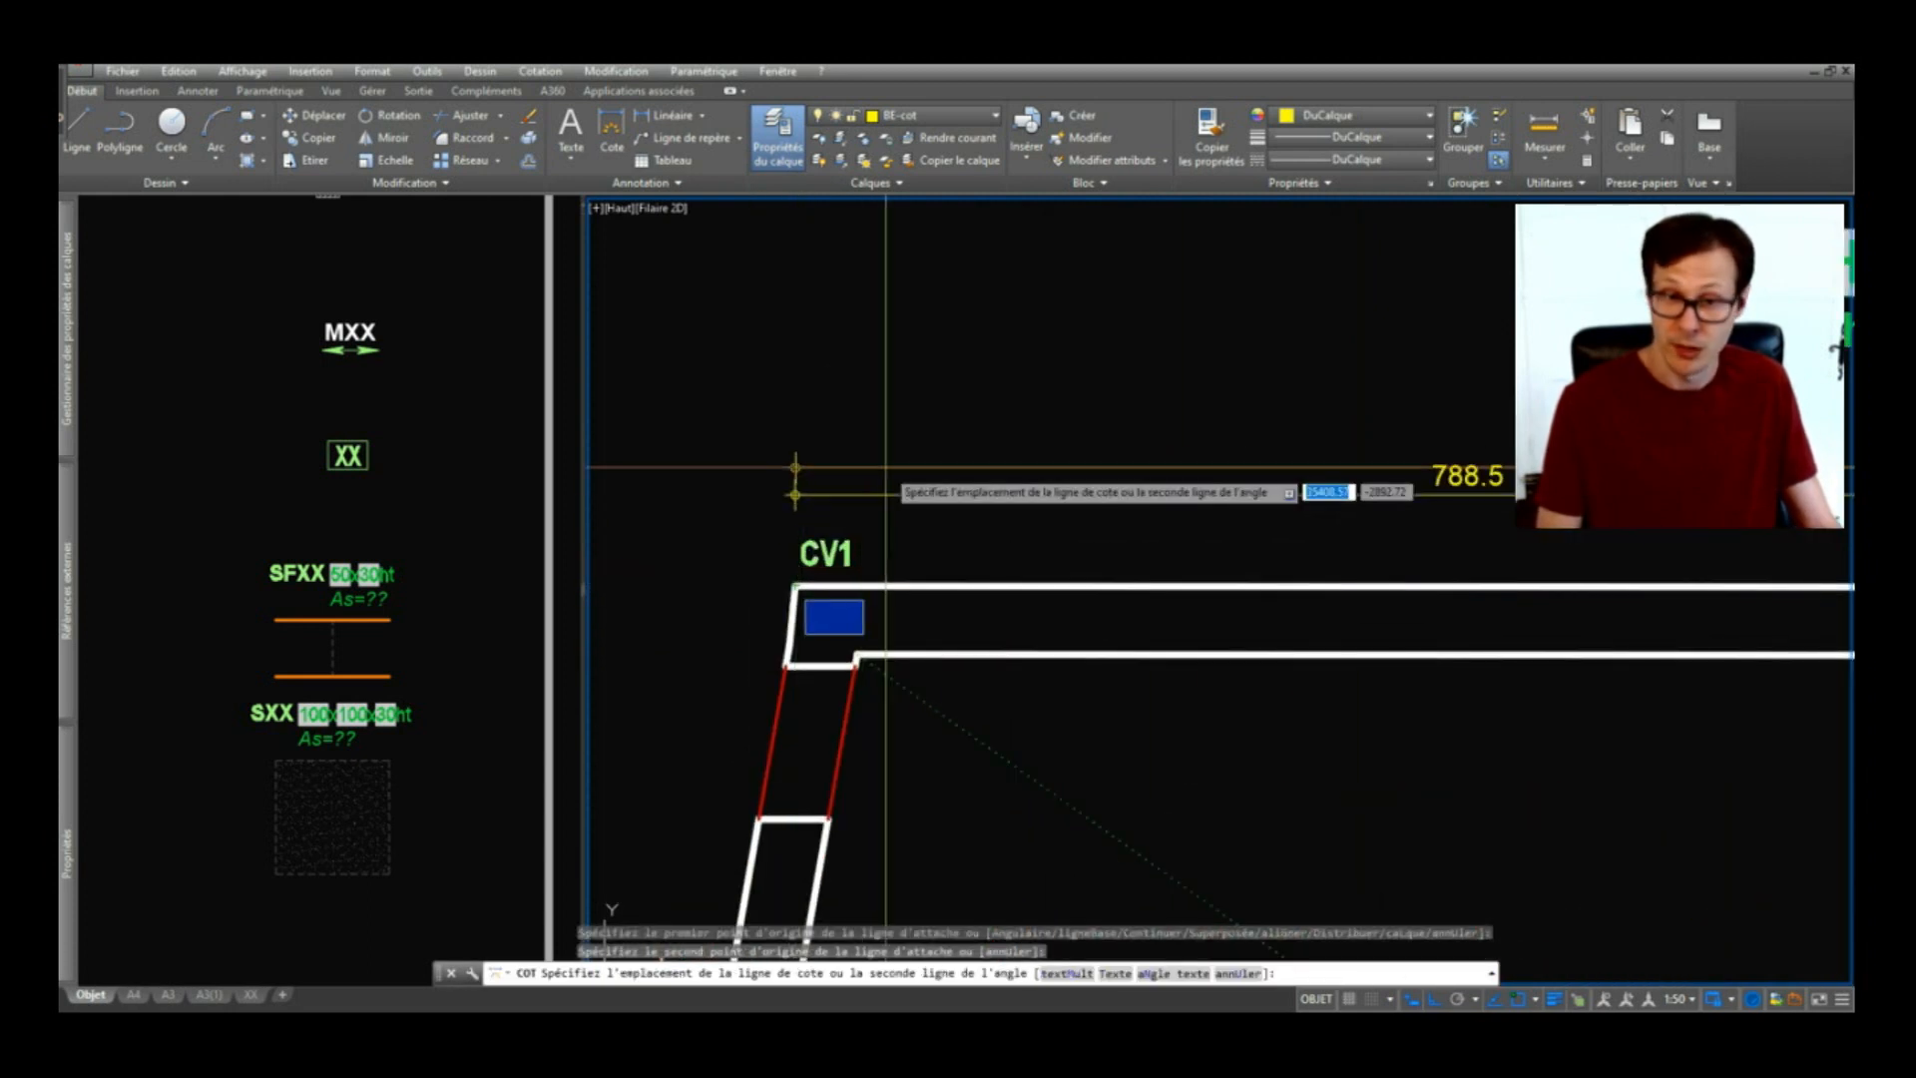
pyautogui.click(734, 440)
pyautogui.scroll(-4, 648, 474)
pyautogui.press('Escape')
# Step: Dimension the top wall's thickness at the upper-right corner, placing the vertical dimension outside the right wall
pyautogui.moveTo(1643, 625); pyautogui.dragTo(1214, 519, button='middle')
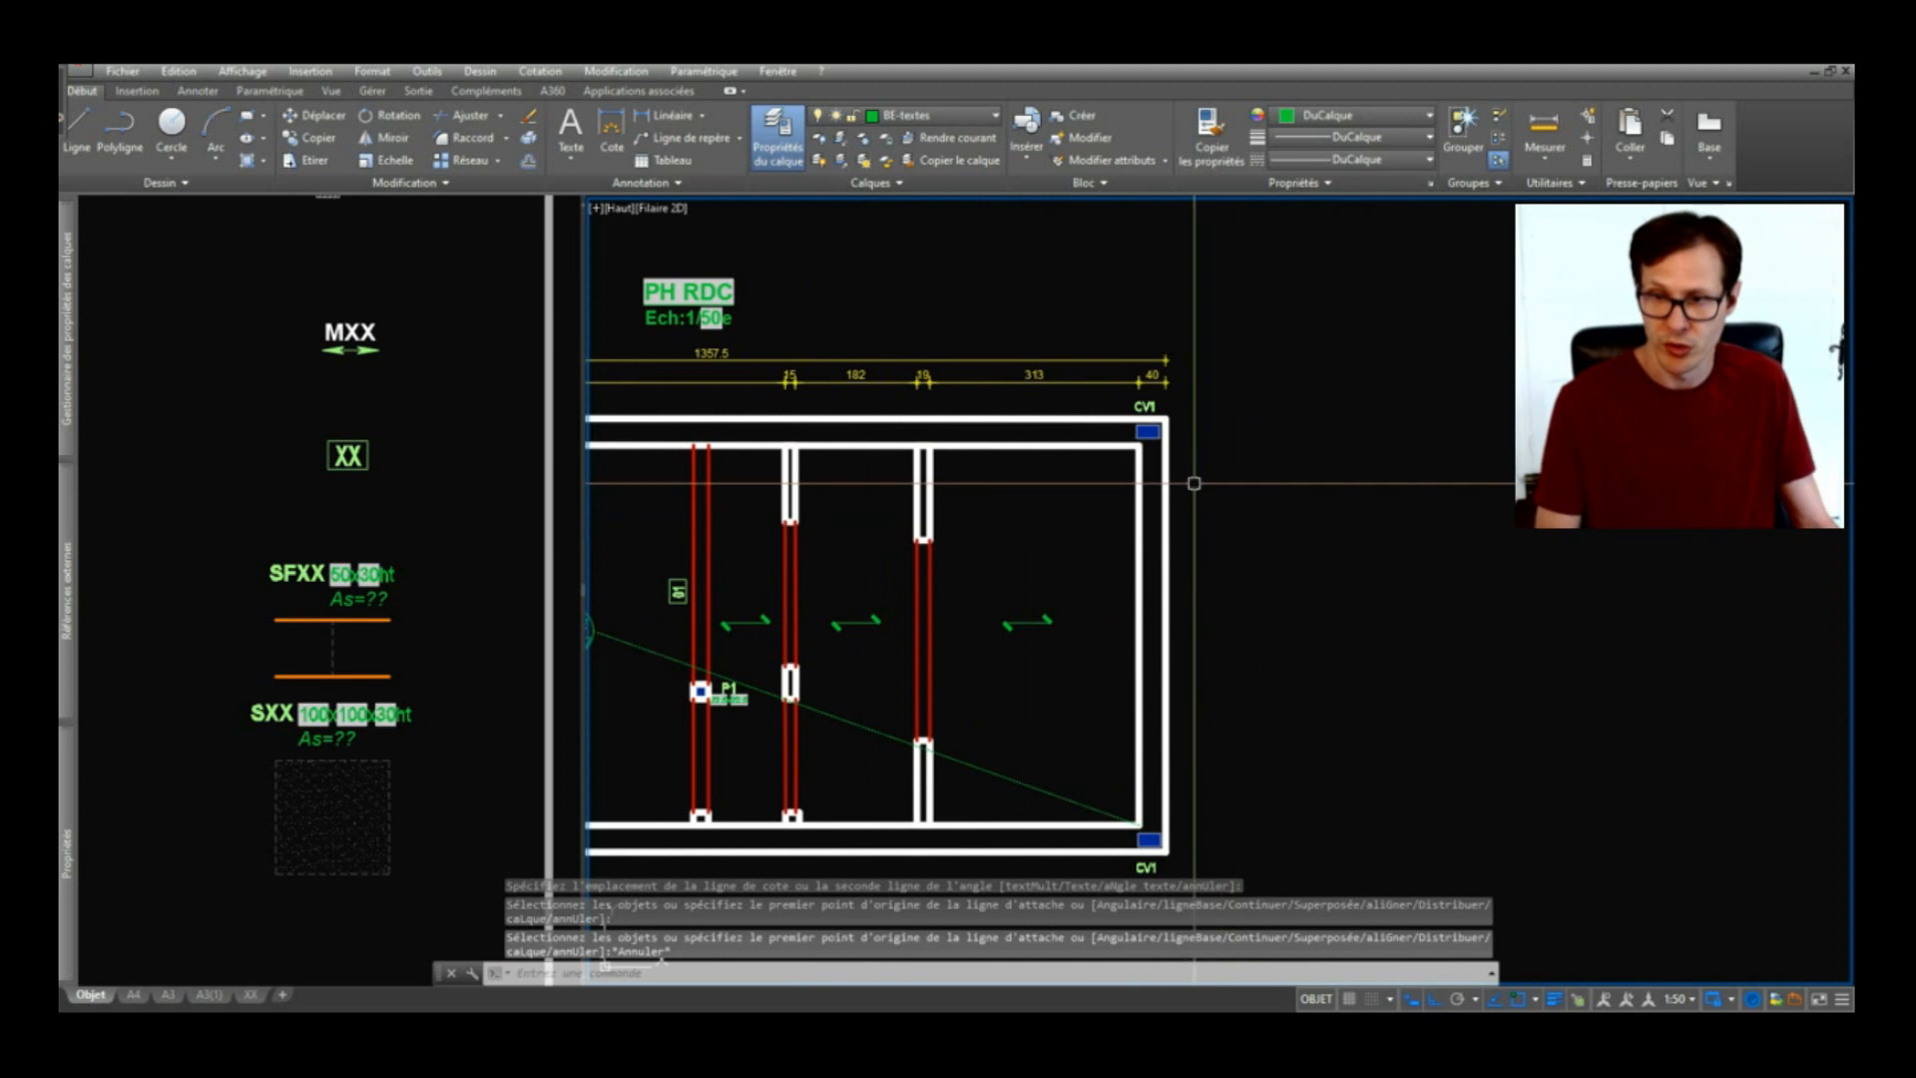
pyautogui.scroll(-4, 1392, 453)
pyautogui.scroll(6, 1322, 476)
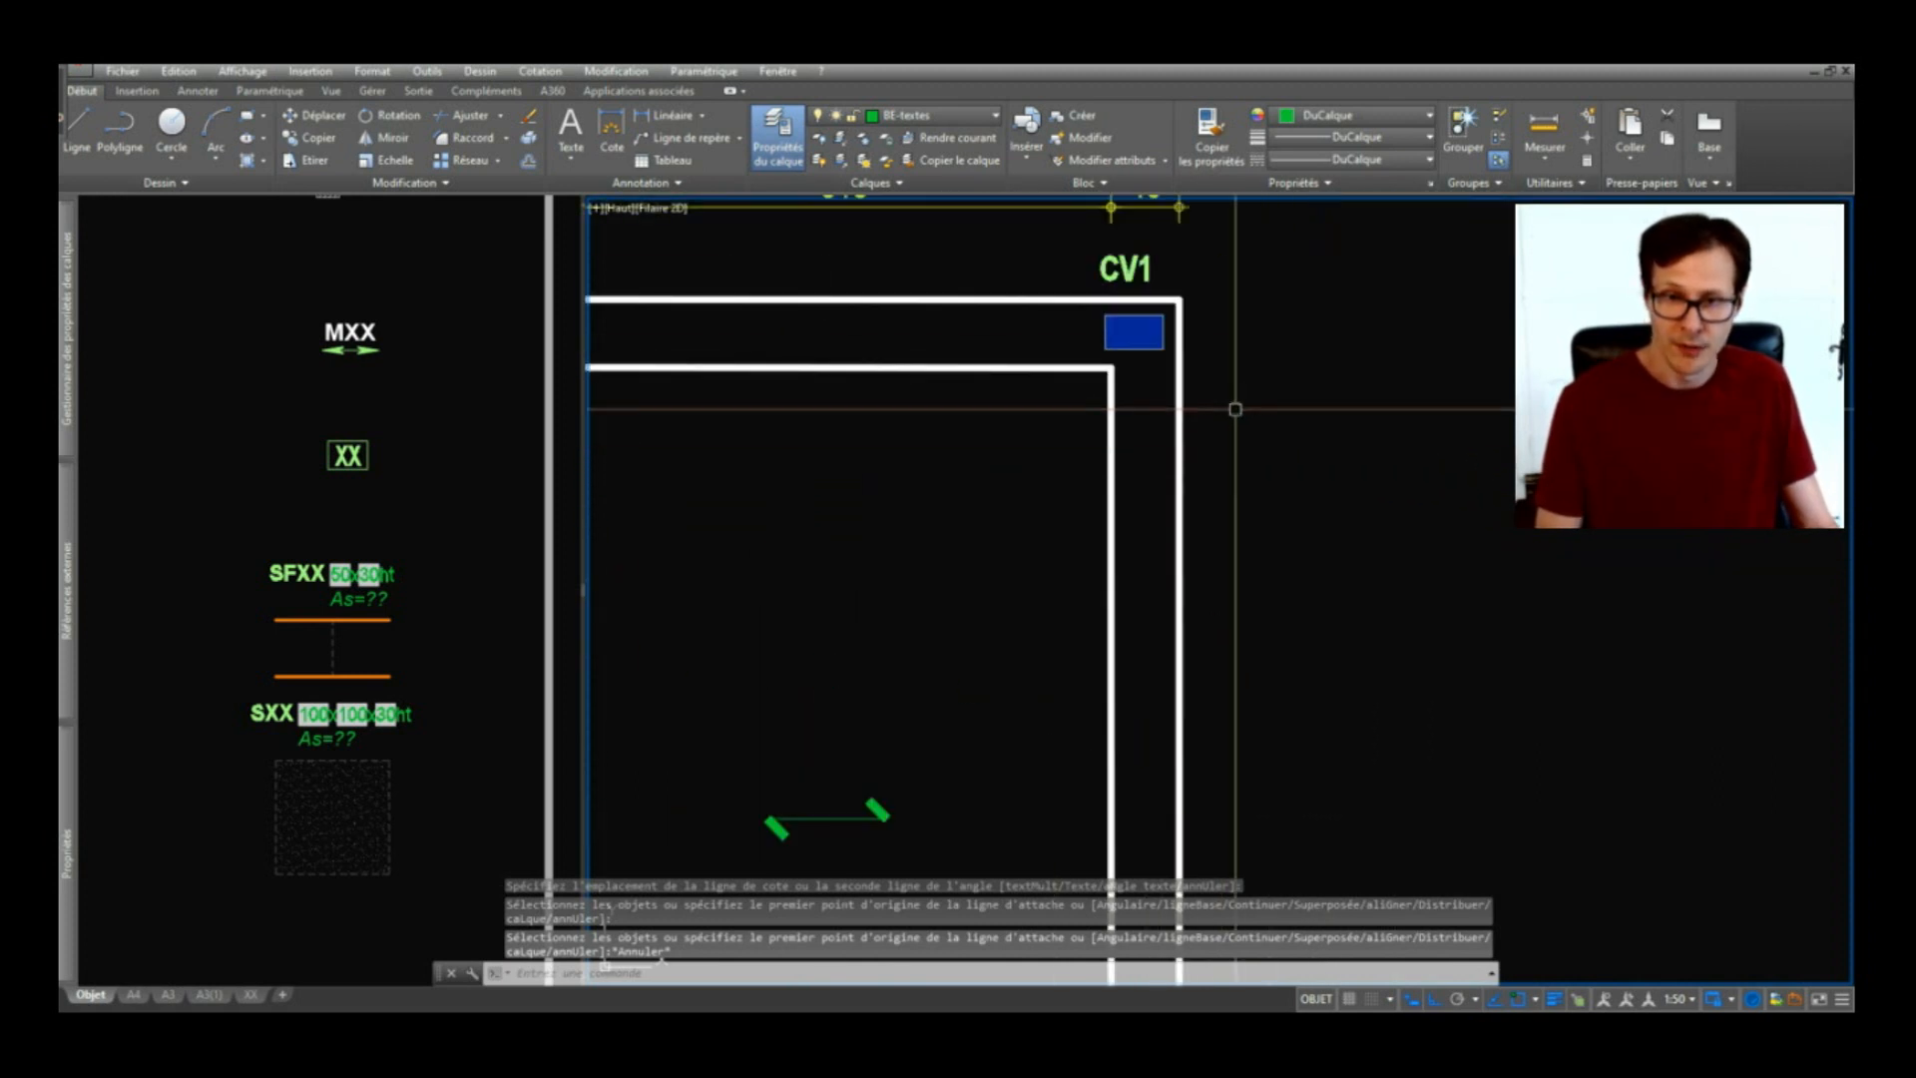
pyautogui.press('space')
pyautogui.click(1179, 299)
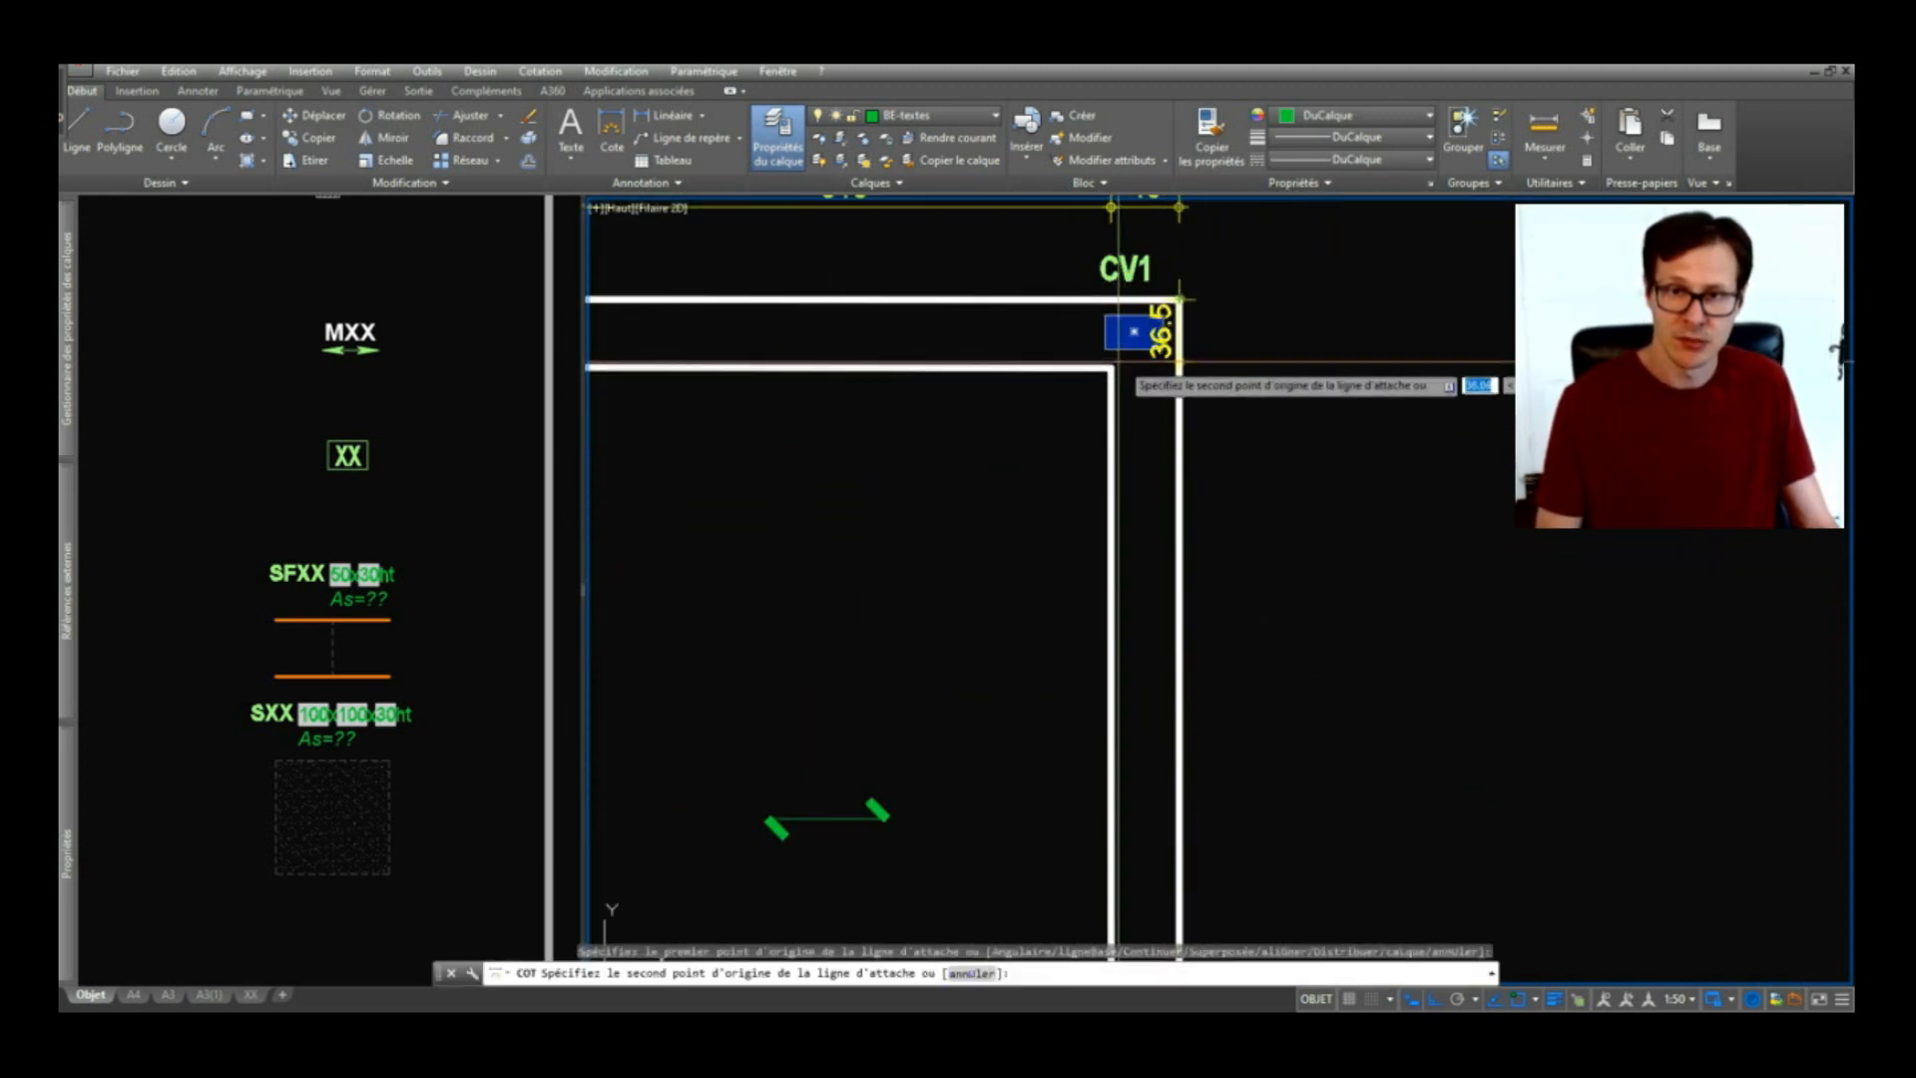
pyautogui.click(1110, 368)
pyautogui.click(1261, 345)
pyautogui.press('Escape')
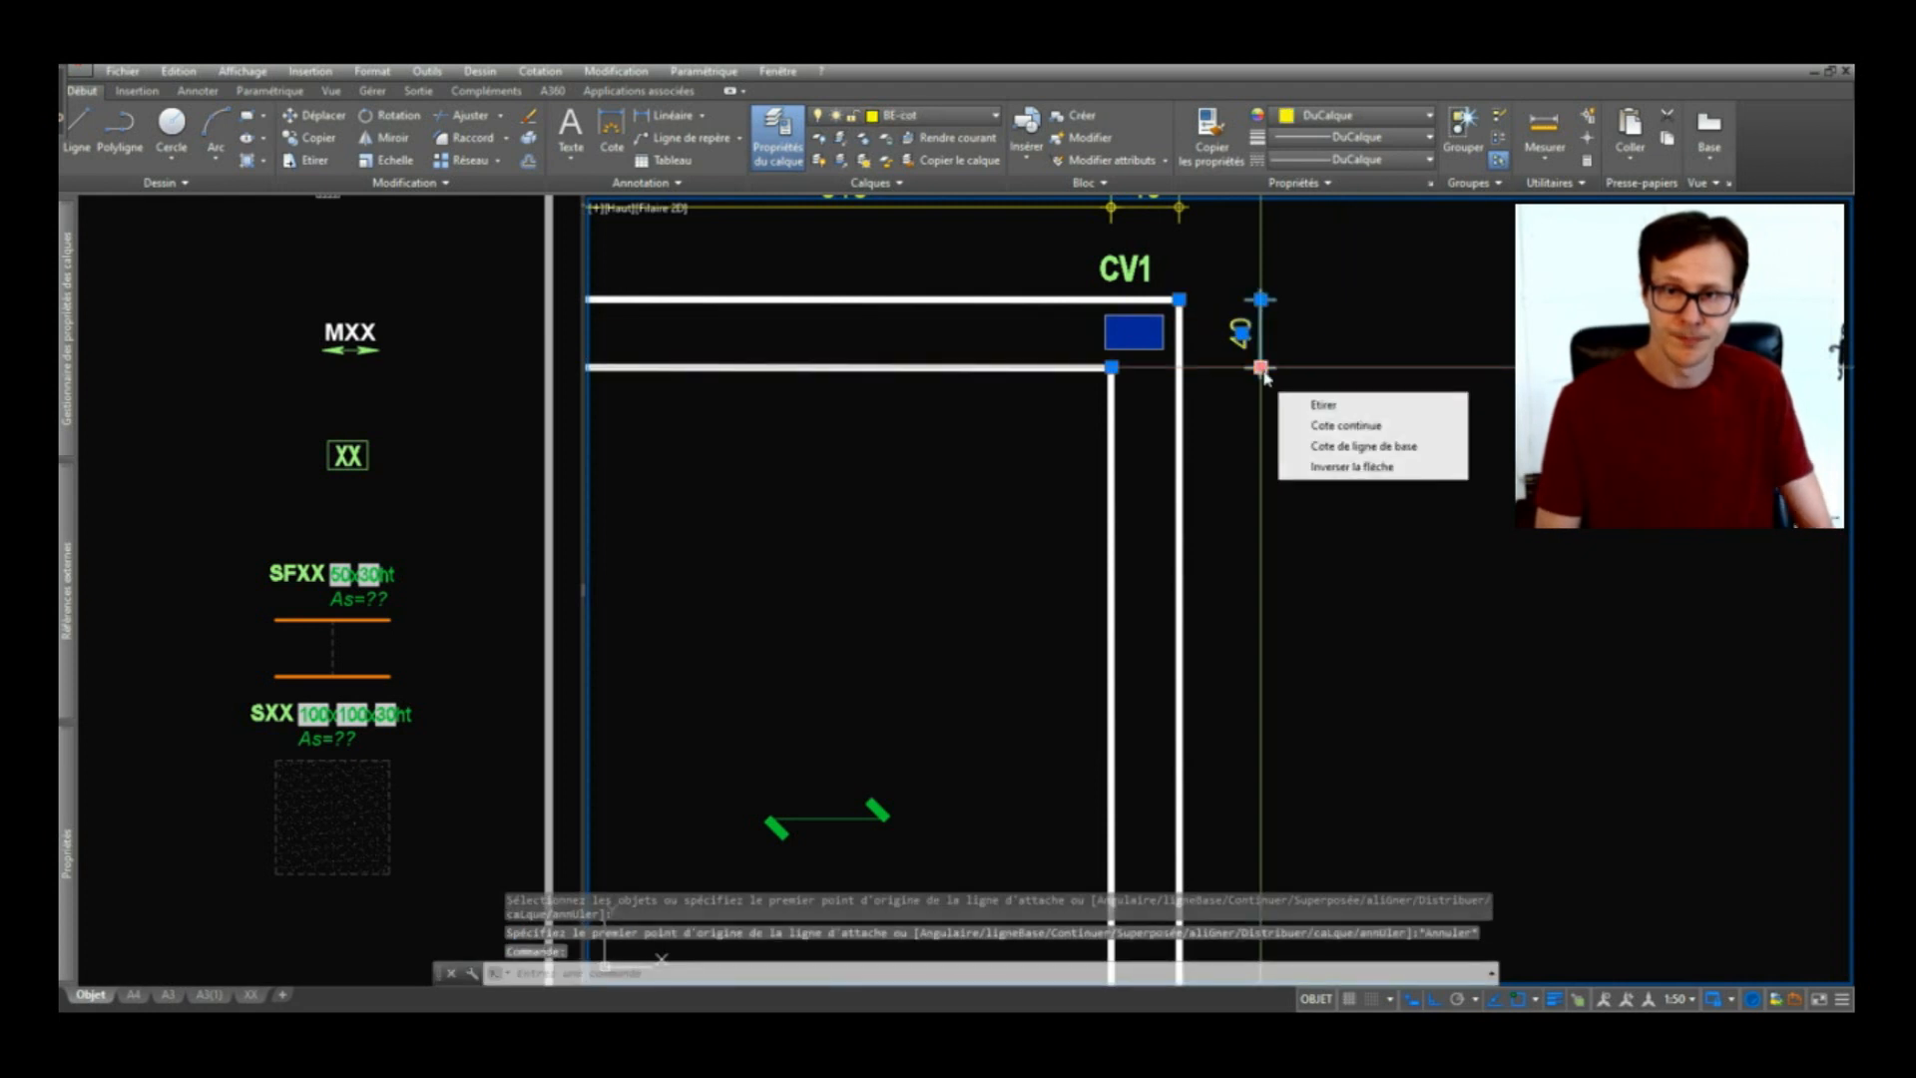
# Step: Continue the vertical dimension chain along the right wall to the bottom wall's inner and outer faces
pyautogui.click(1345, 425)
pyautogui.scroll(-5, 1297, 499)
pyautogui.scroll(6, 1252, 699)
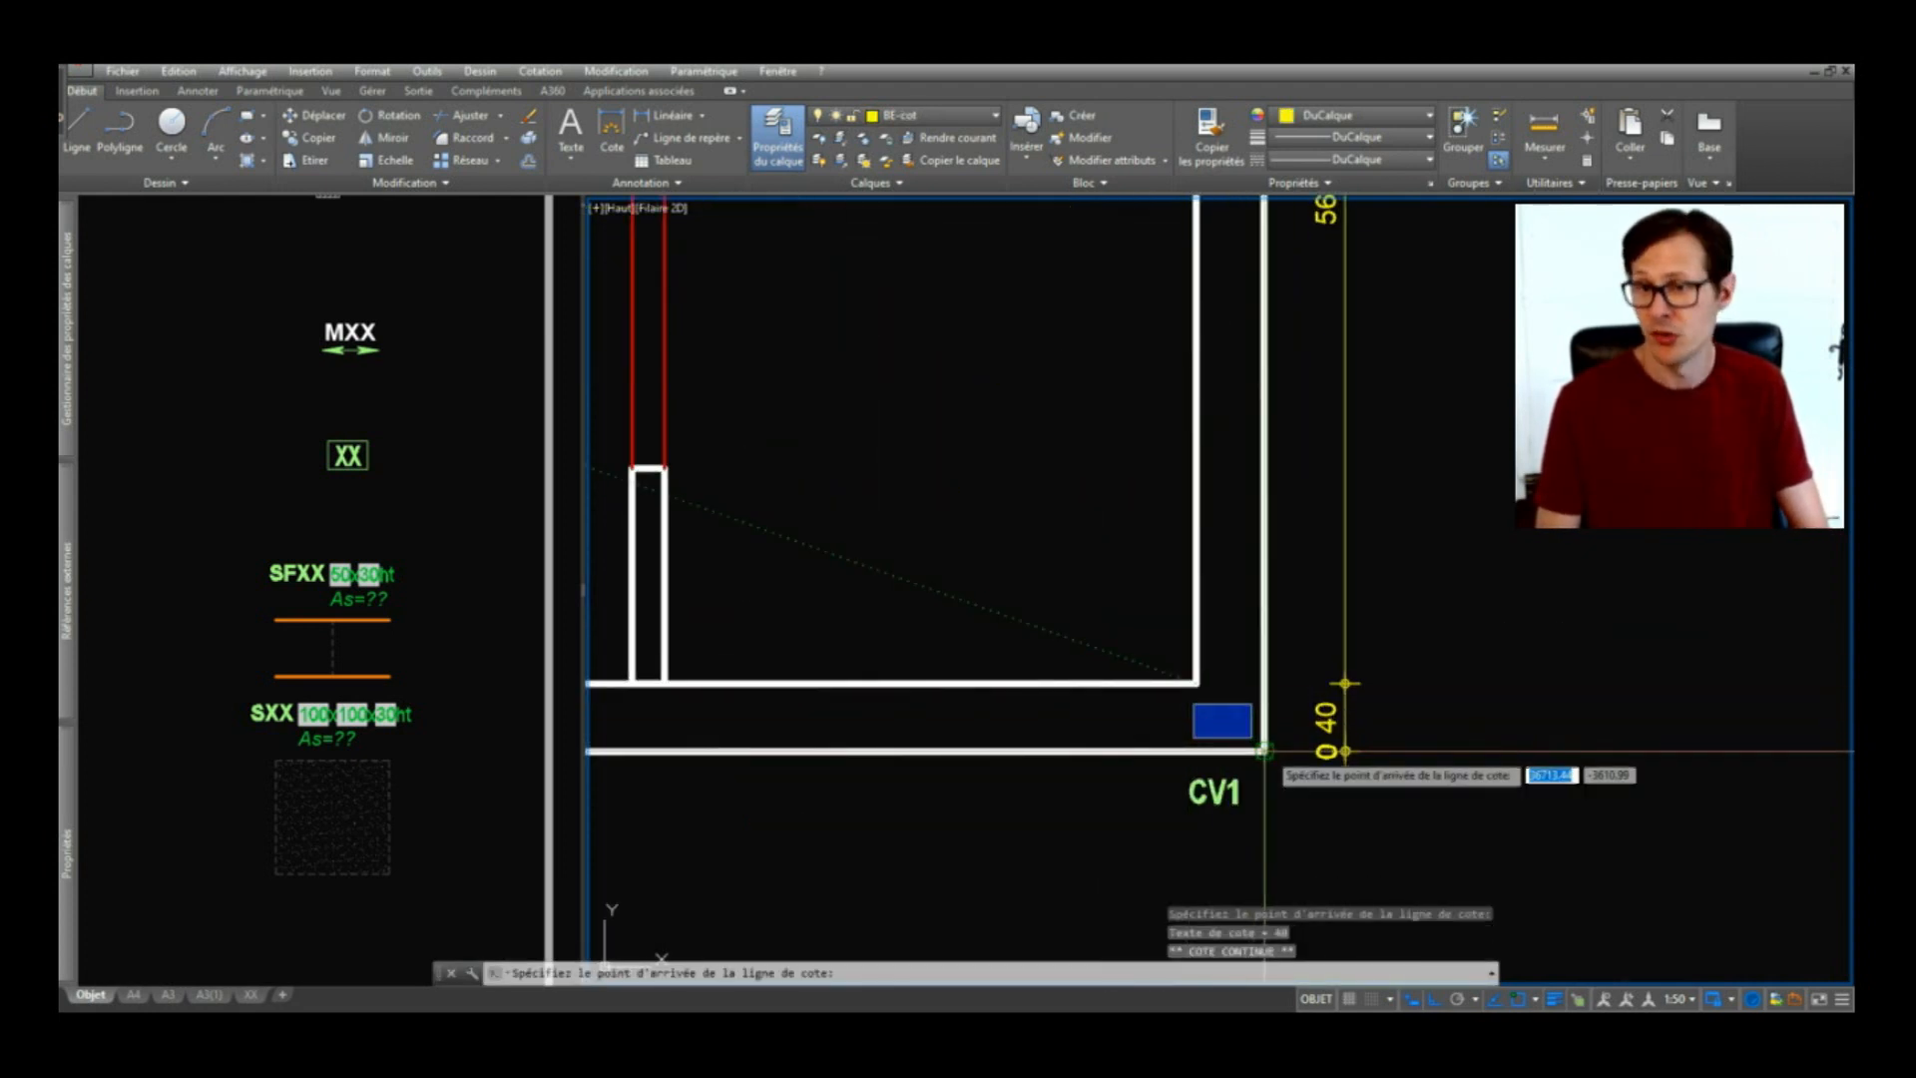
pyautogui.press('Escape')
pyautogui.press('Escape')
pyautogui.scroll(-2, 1277, 699)
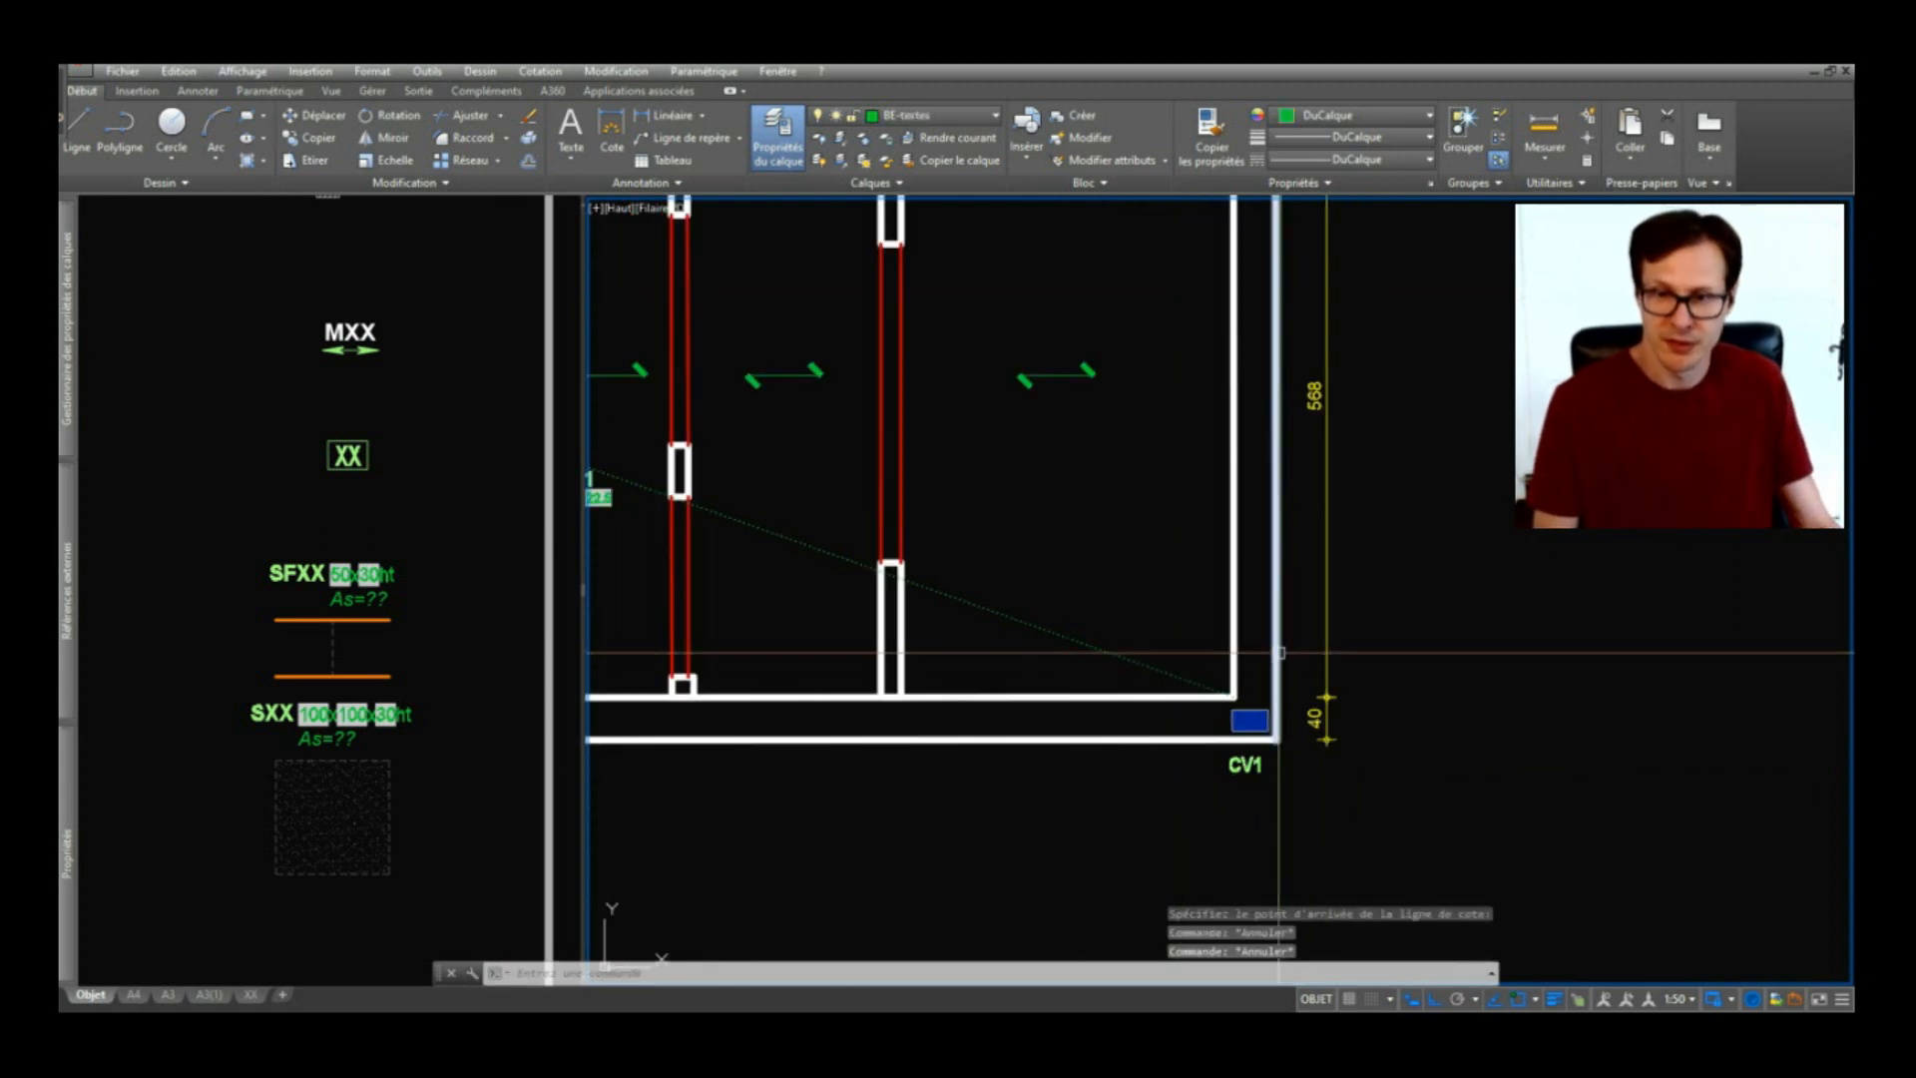
# Step: Dimension the full outer length of the right wall, placing the dimension line outside the existing vertical chain
pyautogui.press('space')
pyautogui.click(1279, 653)
pyautogui.scroll(-4, 1299, 641)
pyautogui.scroll(4, 1318, 619)
pyautogui.click(1336, 614)
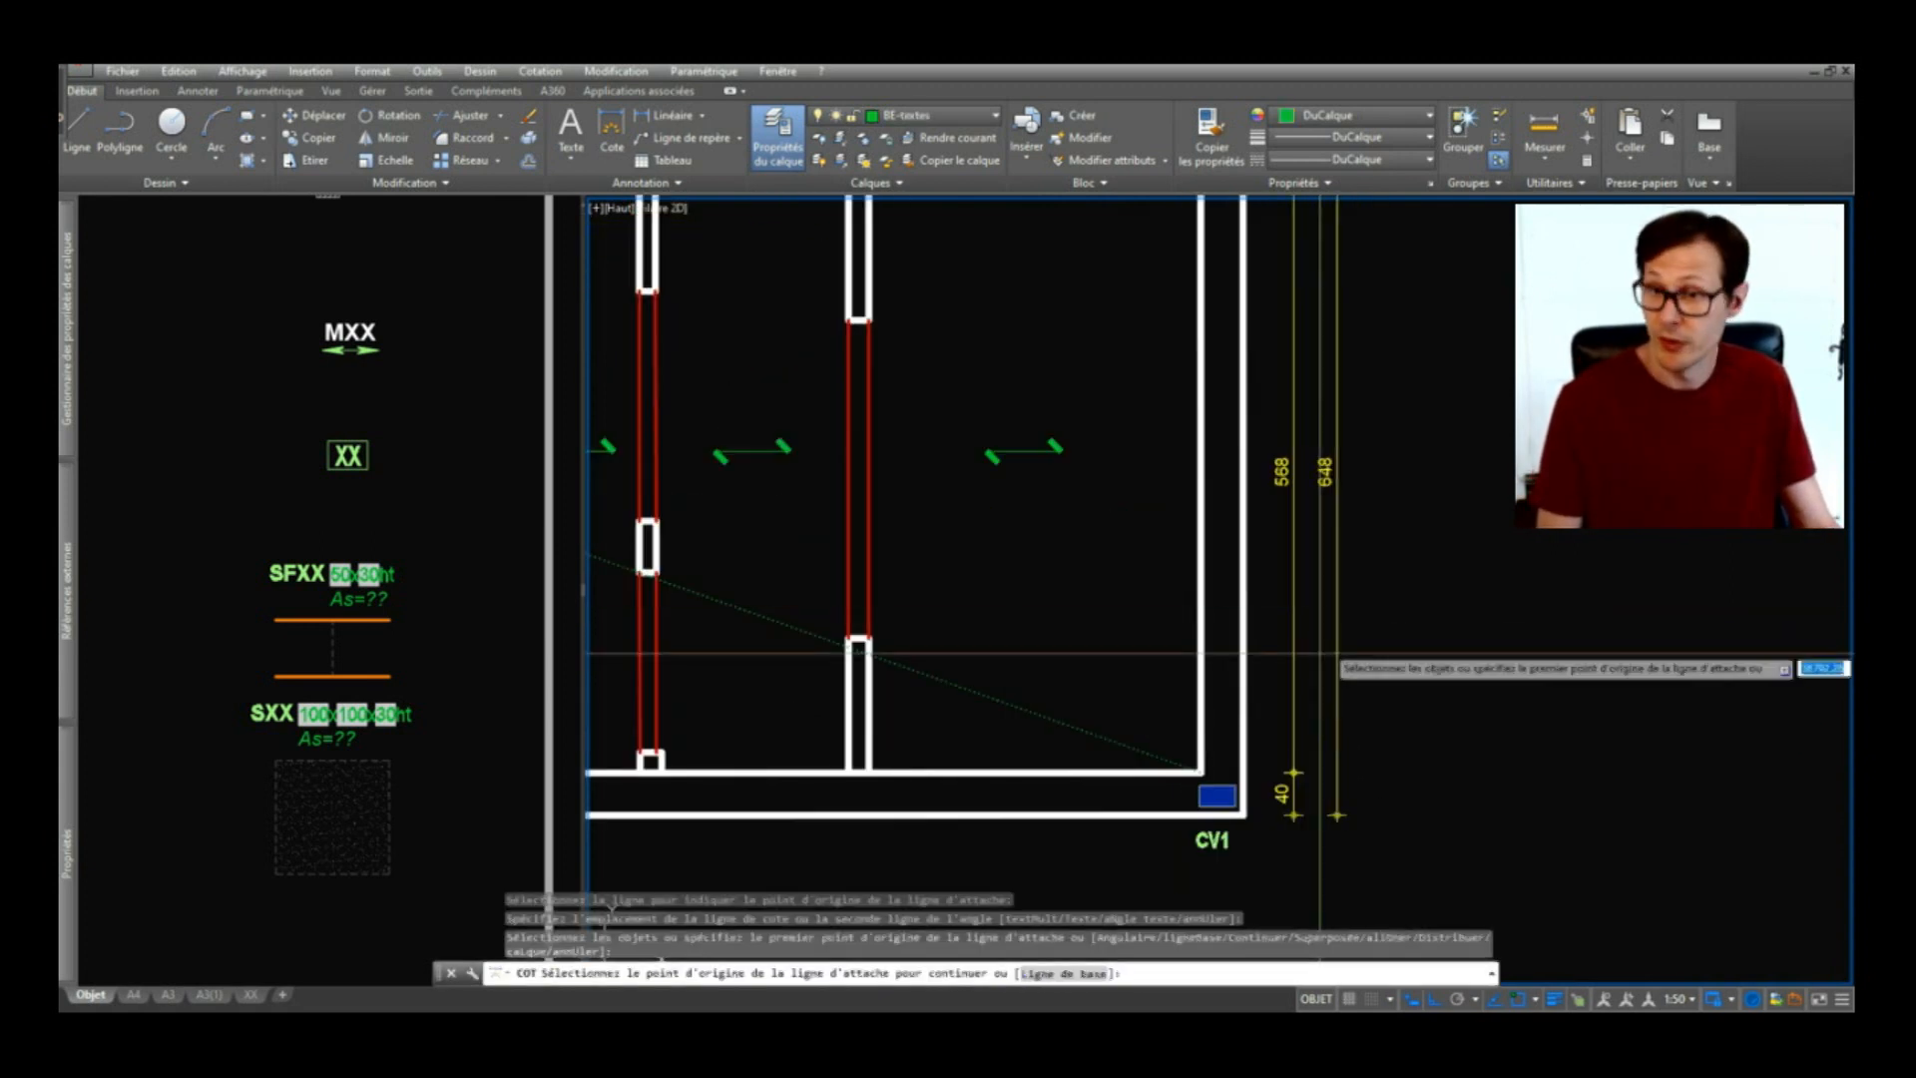
pyautogui.press('Escape')
# Step: Examine the dimensions placed above and to the right of the plan and the interior walls still lacking vertical dimensions
pyautogui.scroll(-4, 1338, 653)
pyautogui.scroll(4, 1305, 481)
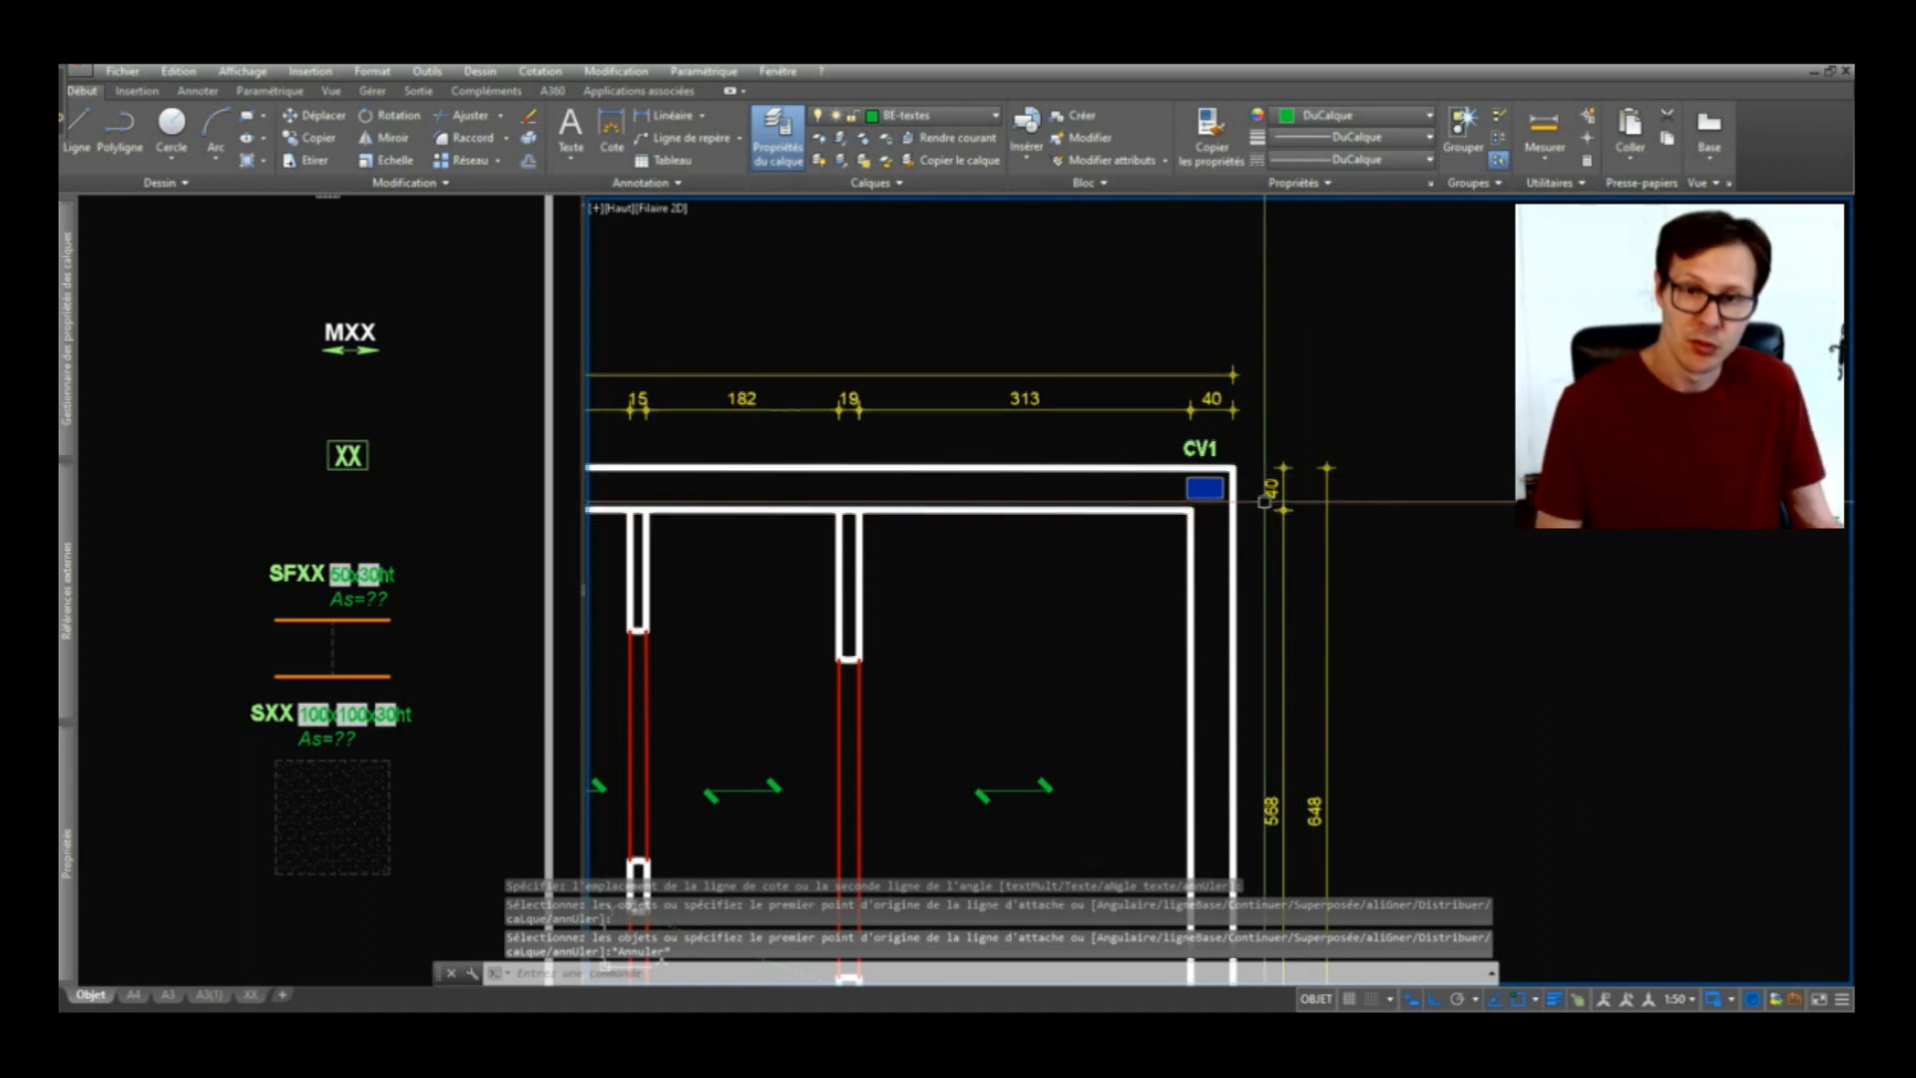
pyautogui.scroll(-2, 1258, 489)
pyautogui.scroll(-4, 1259, 487)
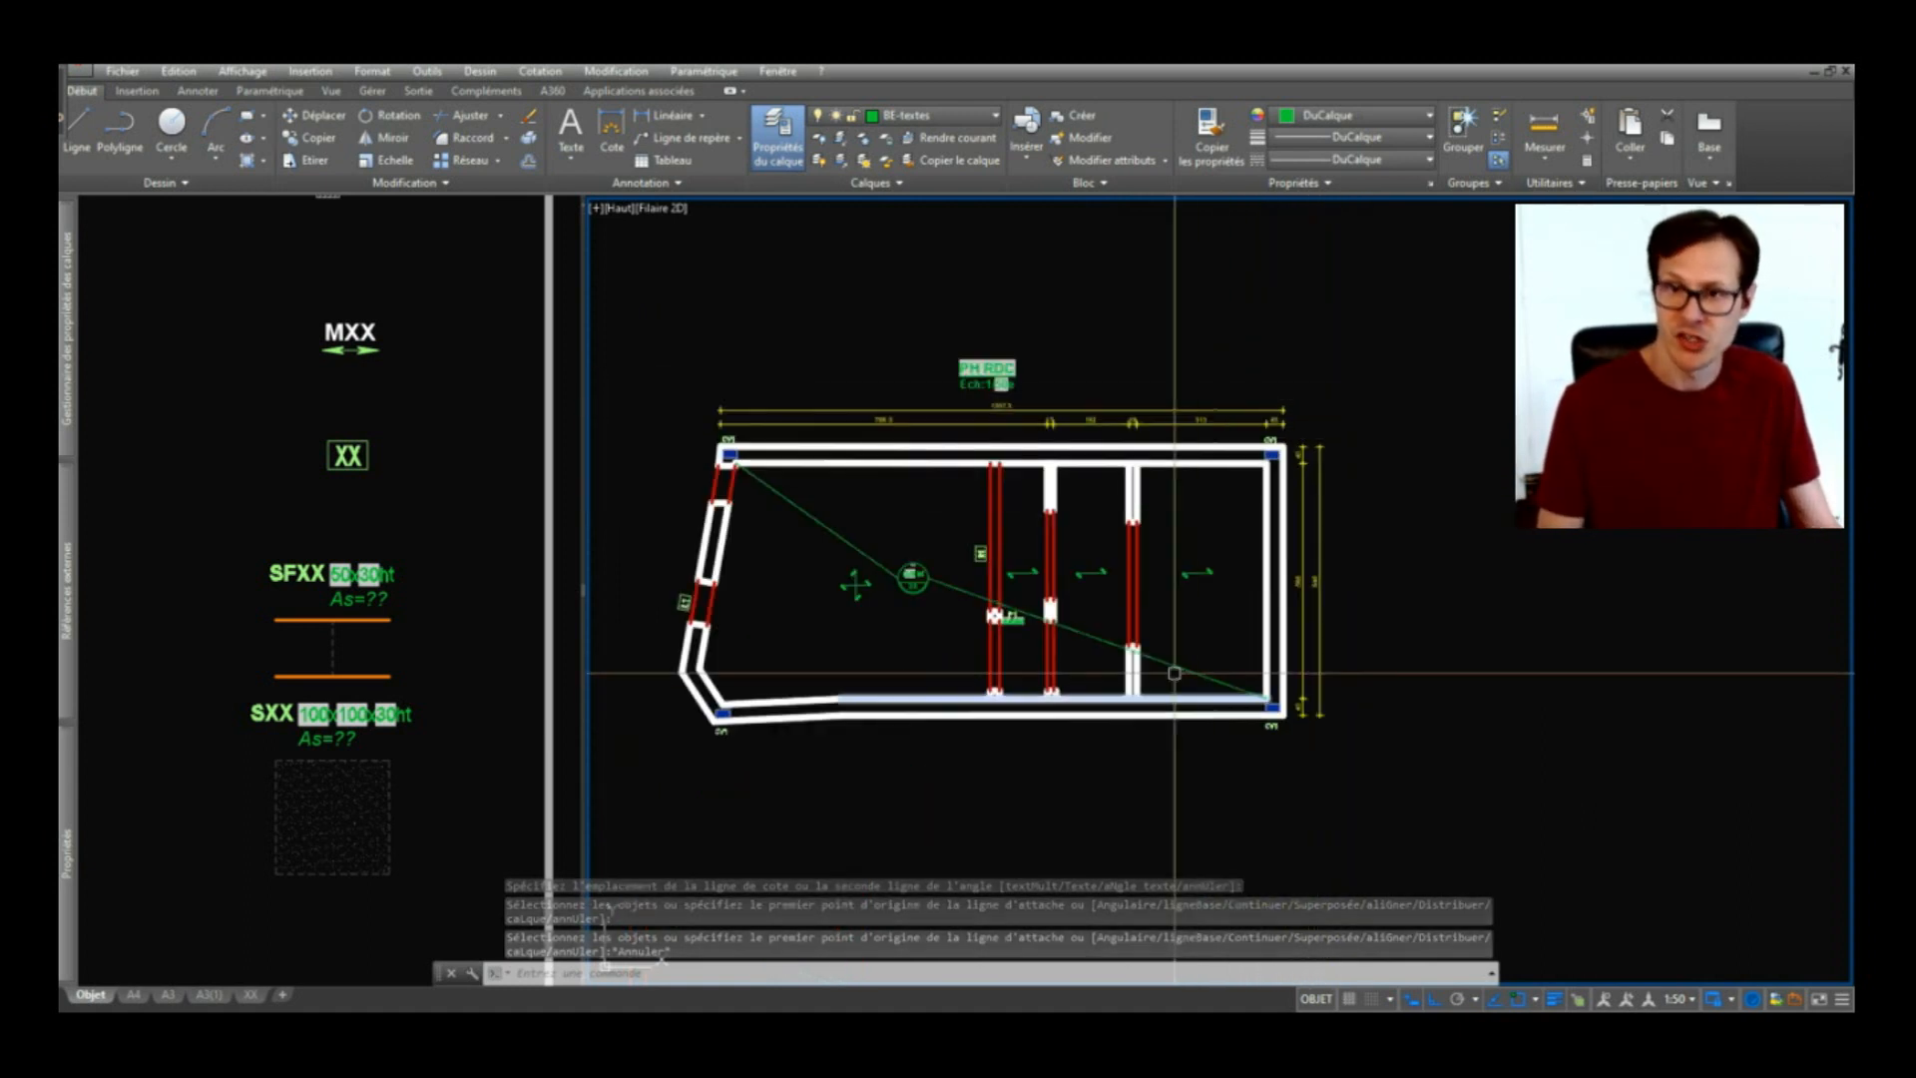
pyautogui.scroll(4, 1318, 430)
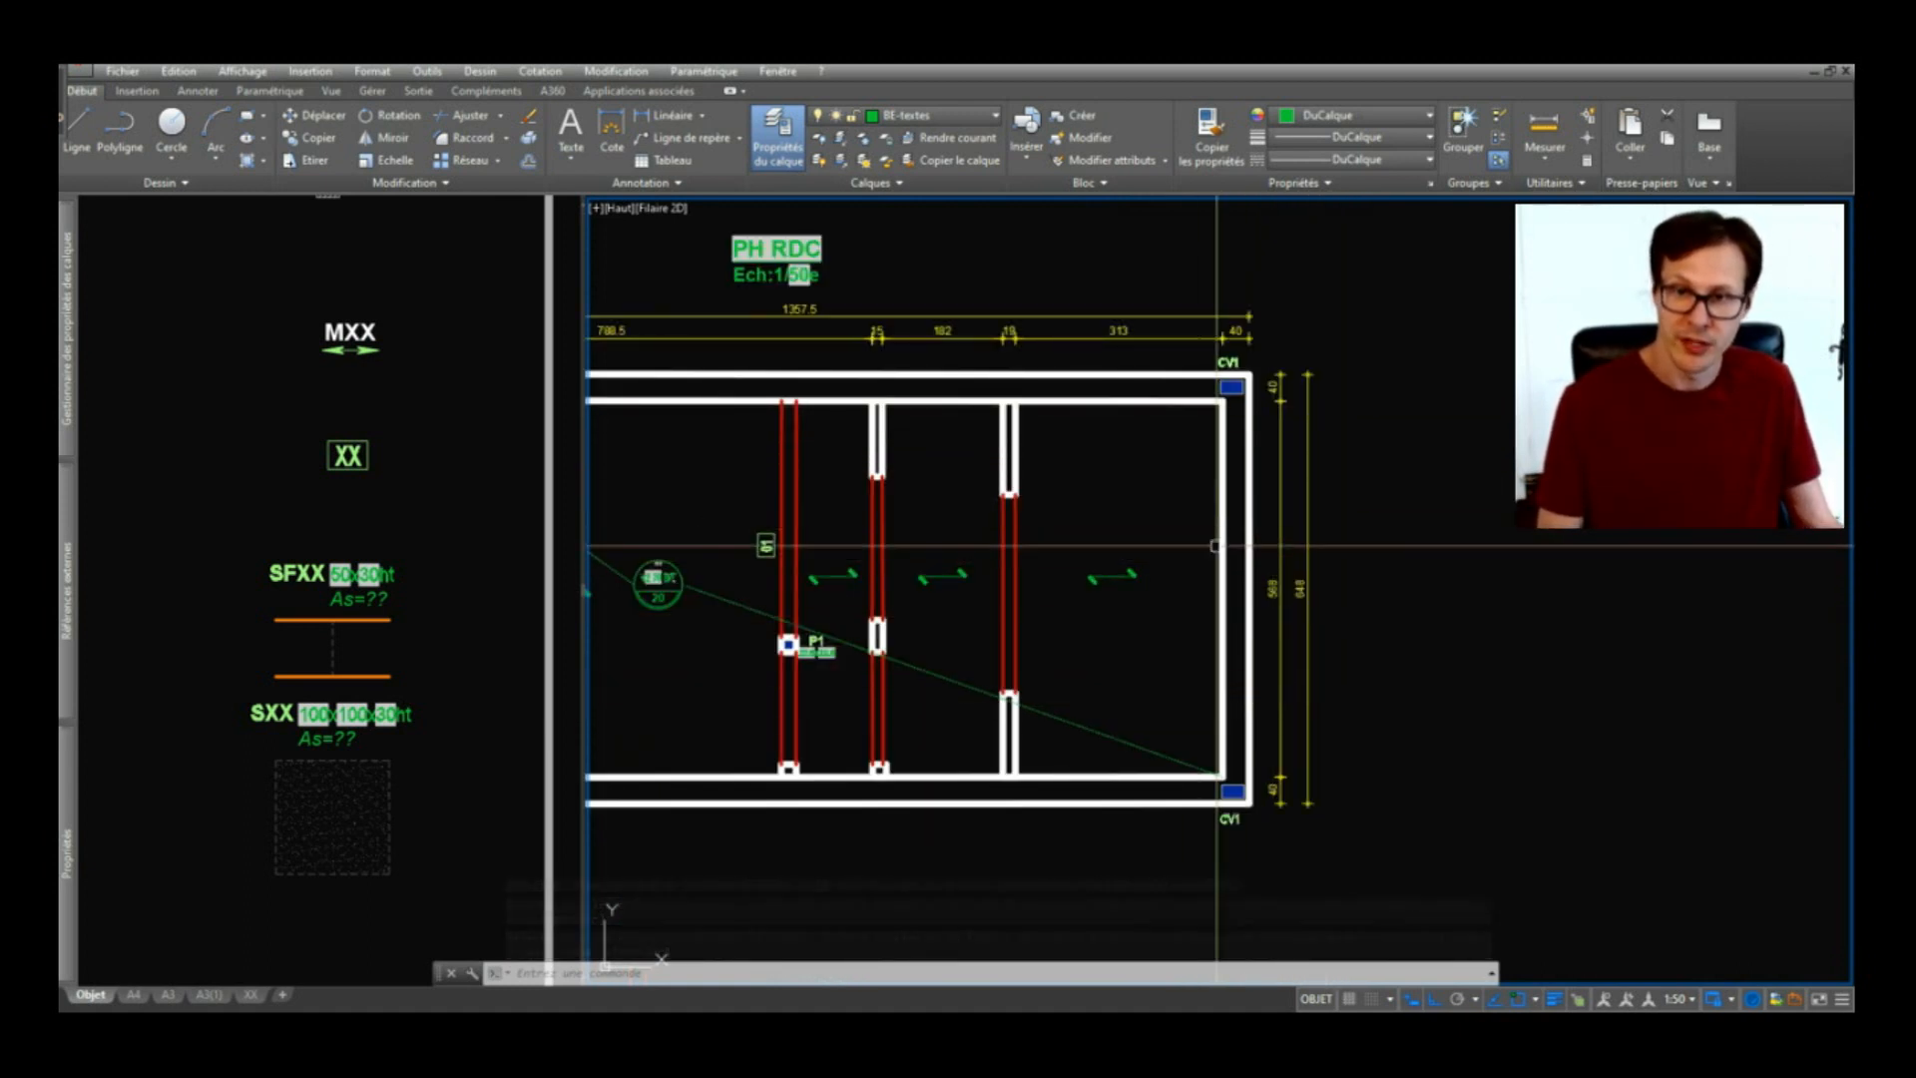
pyautogui.moveTo(1215, 543); pyautogui.dragTo(1715, 803, button='middle')
pyautogui.moveTo(1542, 850); pyautogui.dragTo(1434, 695, button='middle')
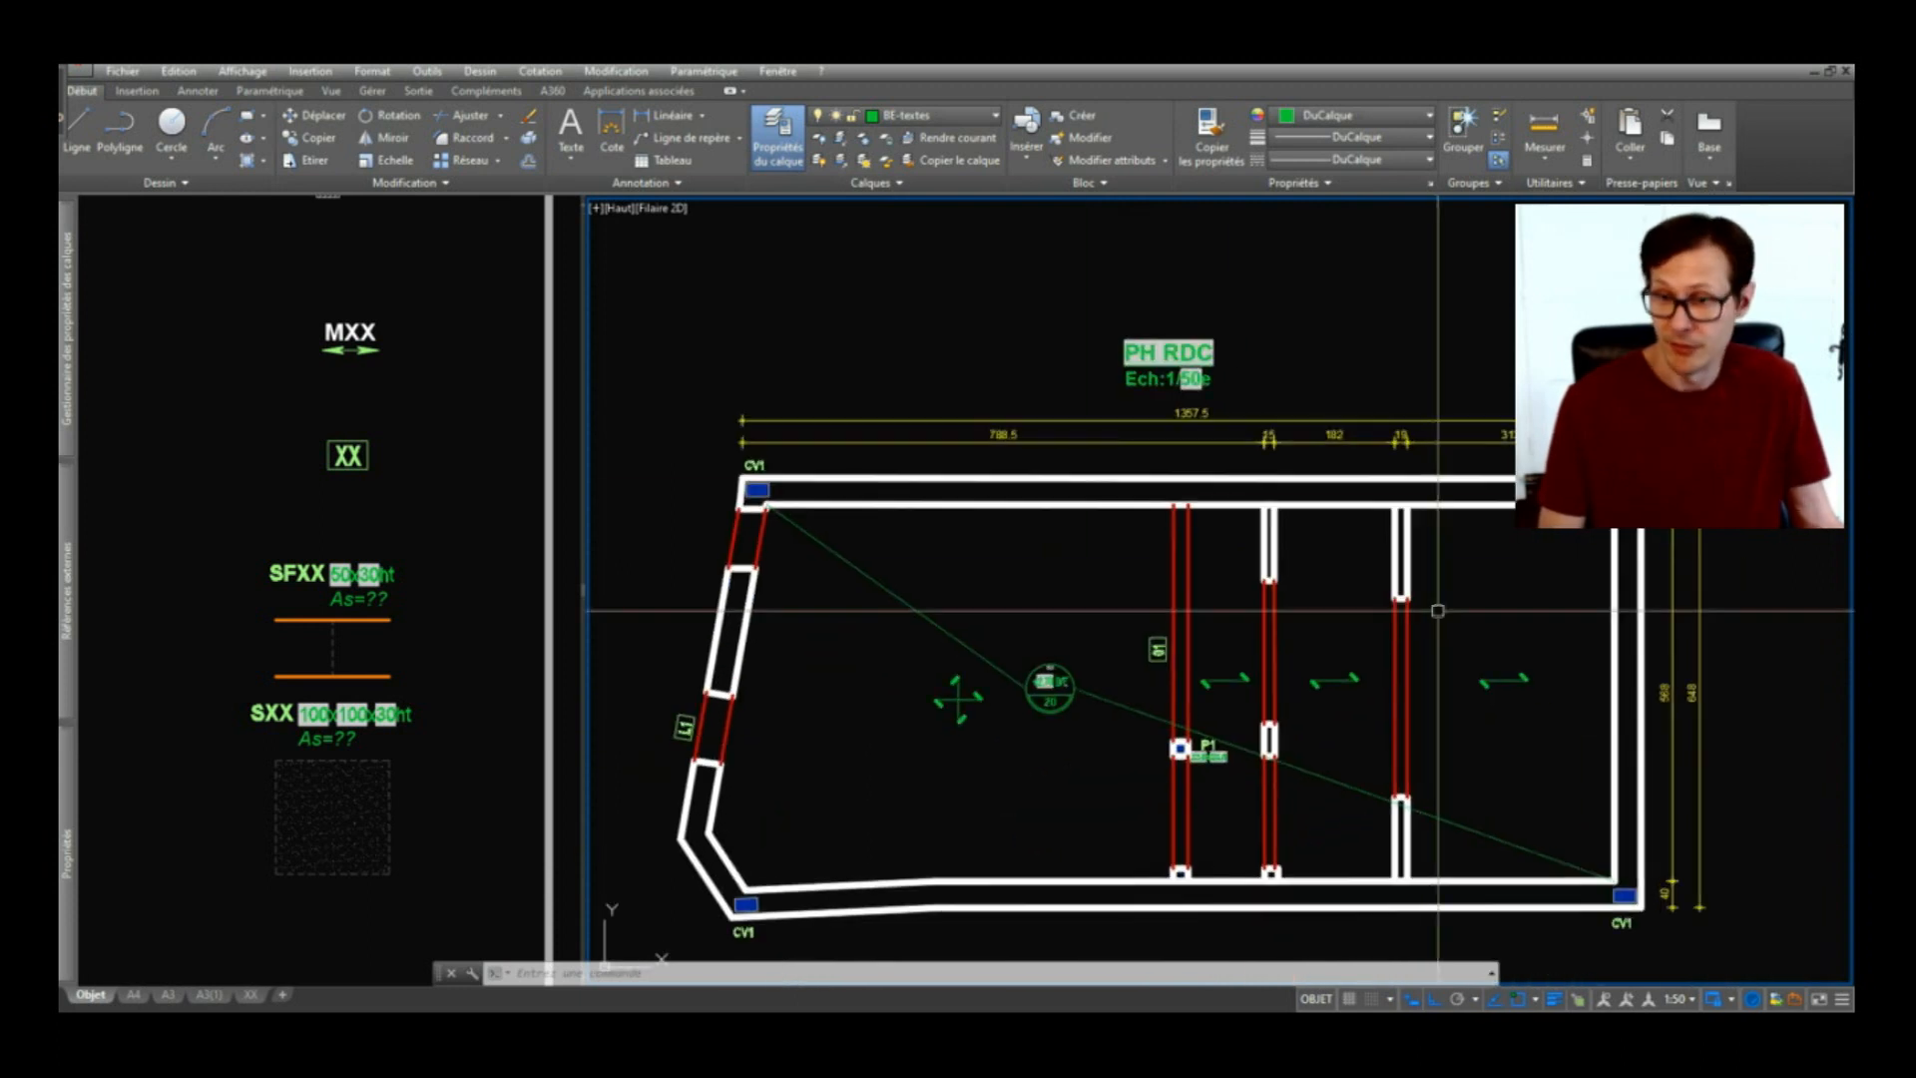
pyautogui.scroll(4, 1402, 439)
pyautogui.scroll(-4, 1335, 557)
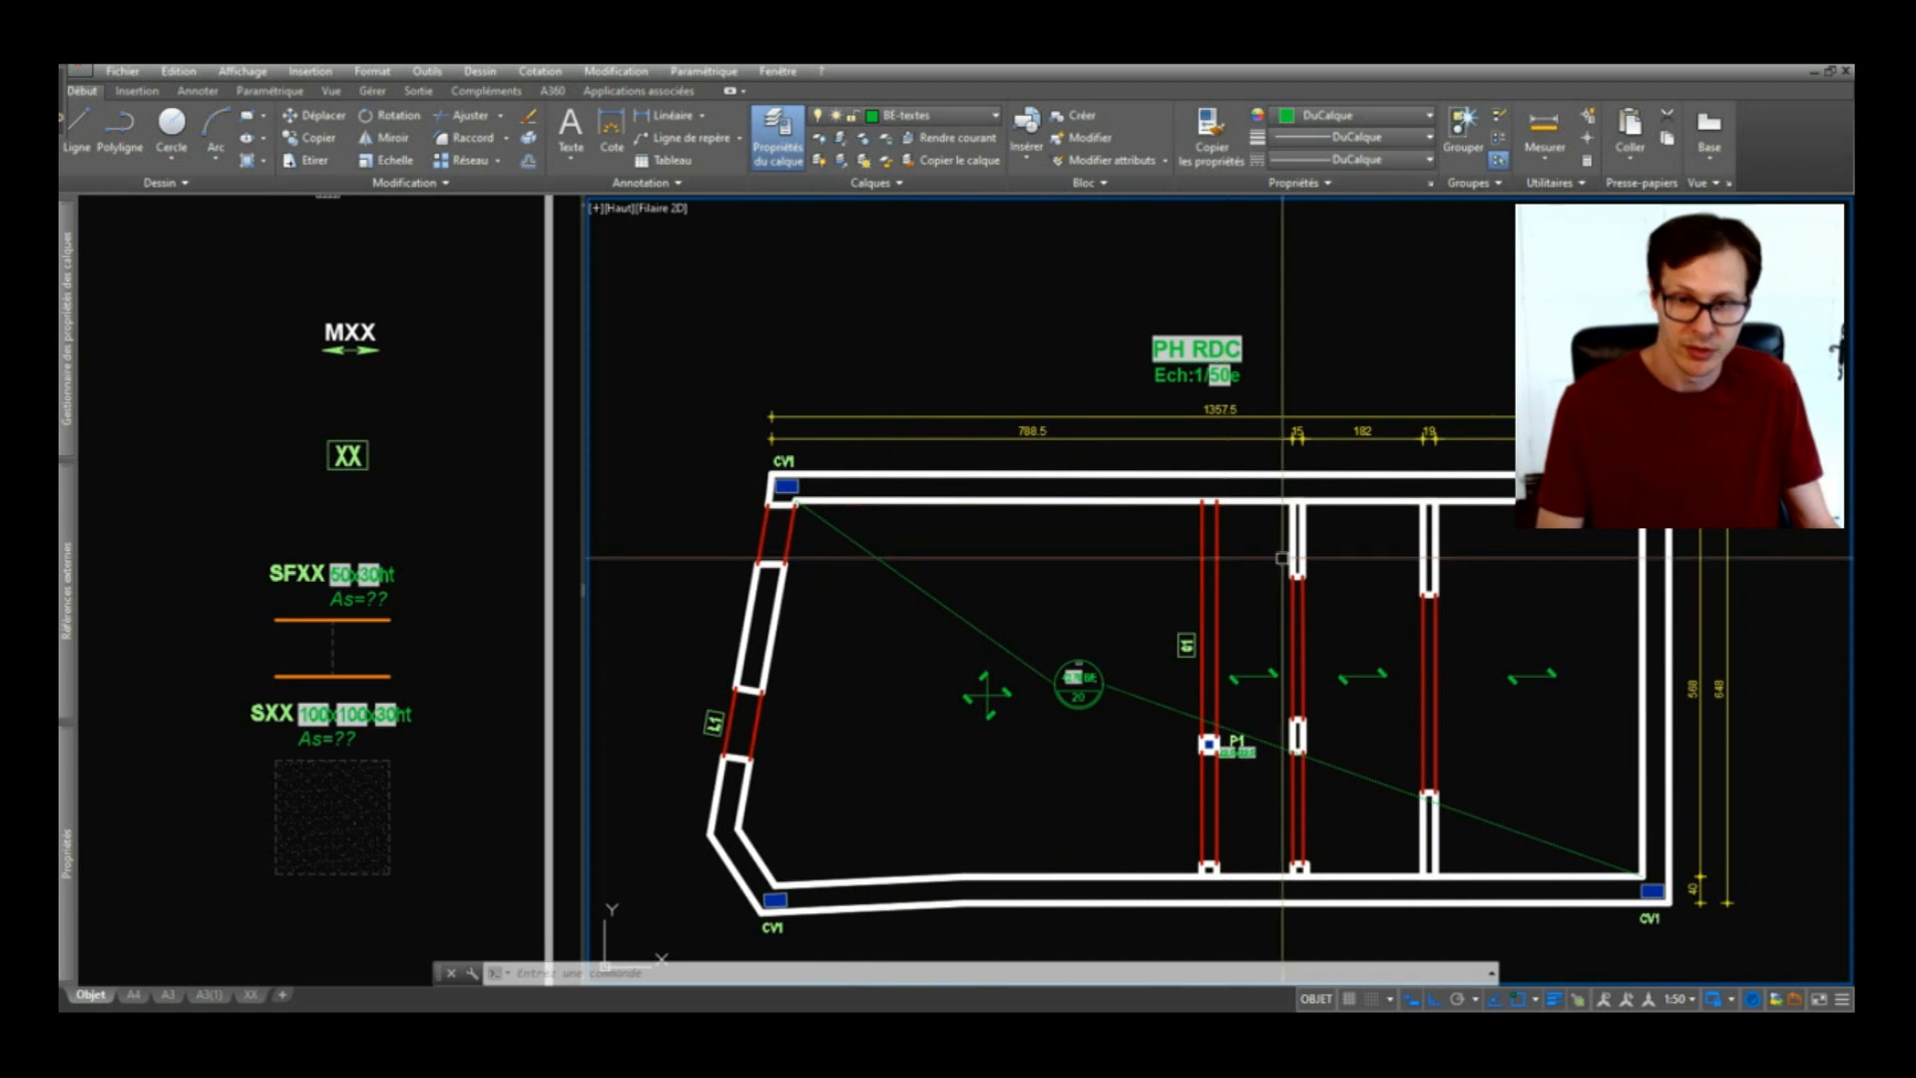
# Step: Dimension the red opening line in the rightmost interior wall, placing the vertical dimension just to the wall's left
pyautogui.moveTo(1282, 557); pyautogui.dragTo(1079, 442, button='middle')
pyautogui.scroll(4, 1222, 511)
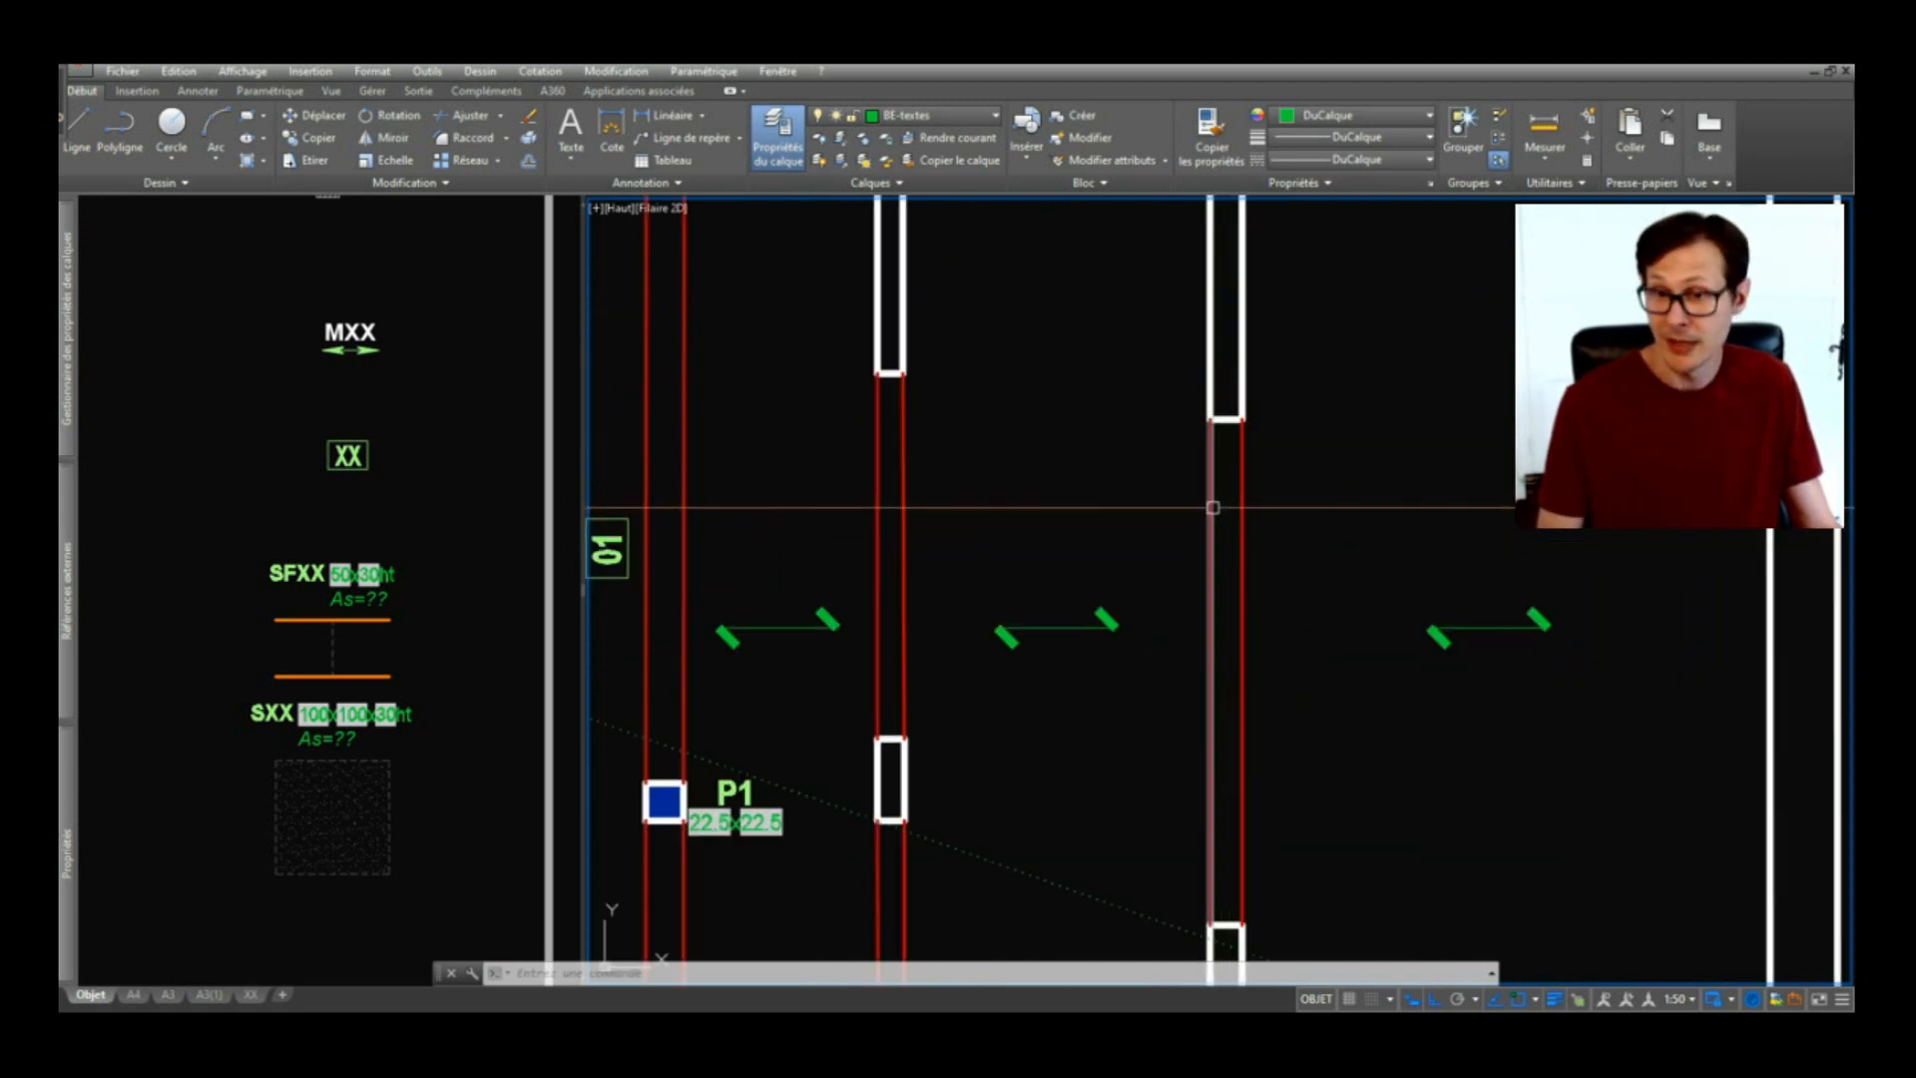
pyautogui.write('cot')
pyautogui.press('Return')
pyautogui.click(1210, 509)
pyautogui.click(1178, 526)
pyautogui.press('Escape')
# Step: Continue the opening's dimension upward along the rightmost interior wall to the top wall's inner and outer faces
pyautogui.click(1178, 399)
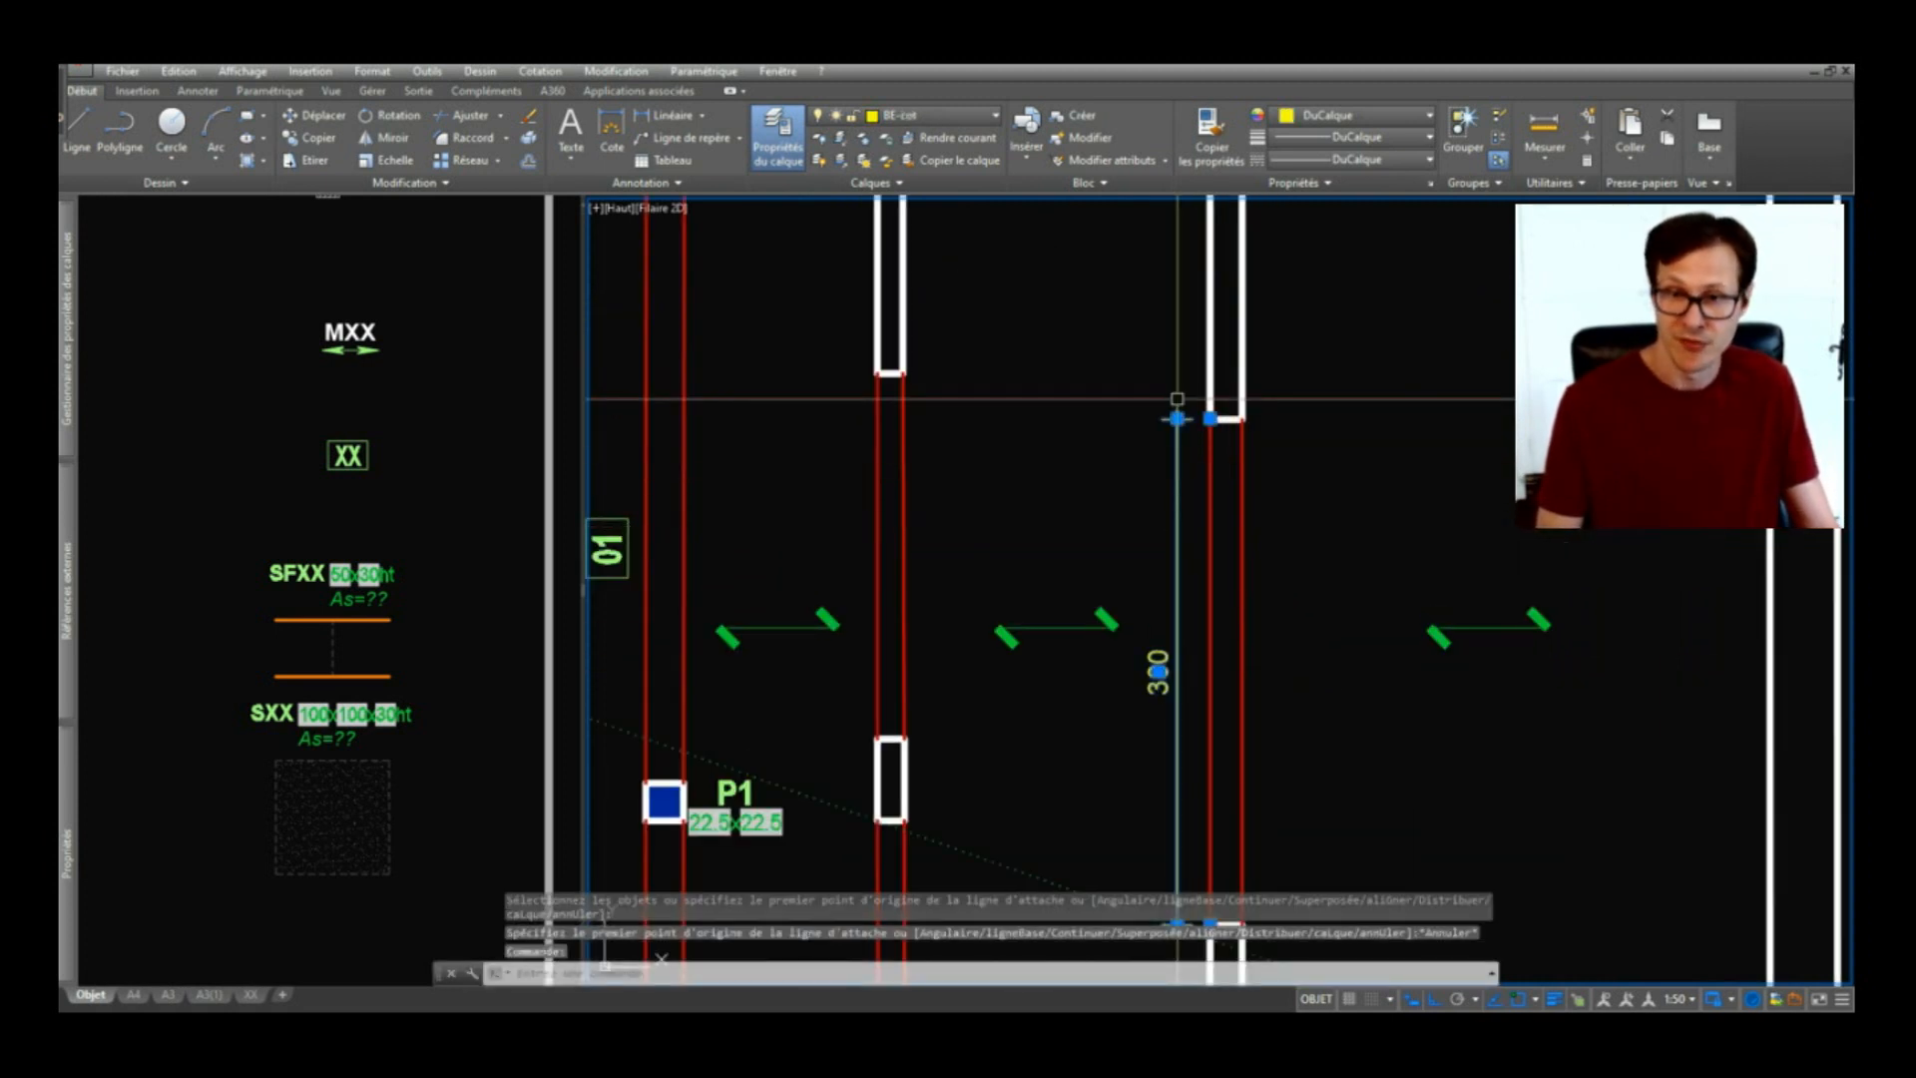
pyautogui.click(1234, 480)
pyautogui.moveTo(1195, 368); pyautogui.dragTo(1233, 773, button='middle')
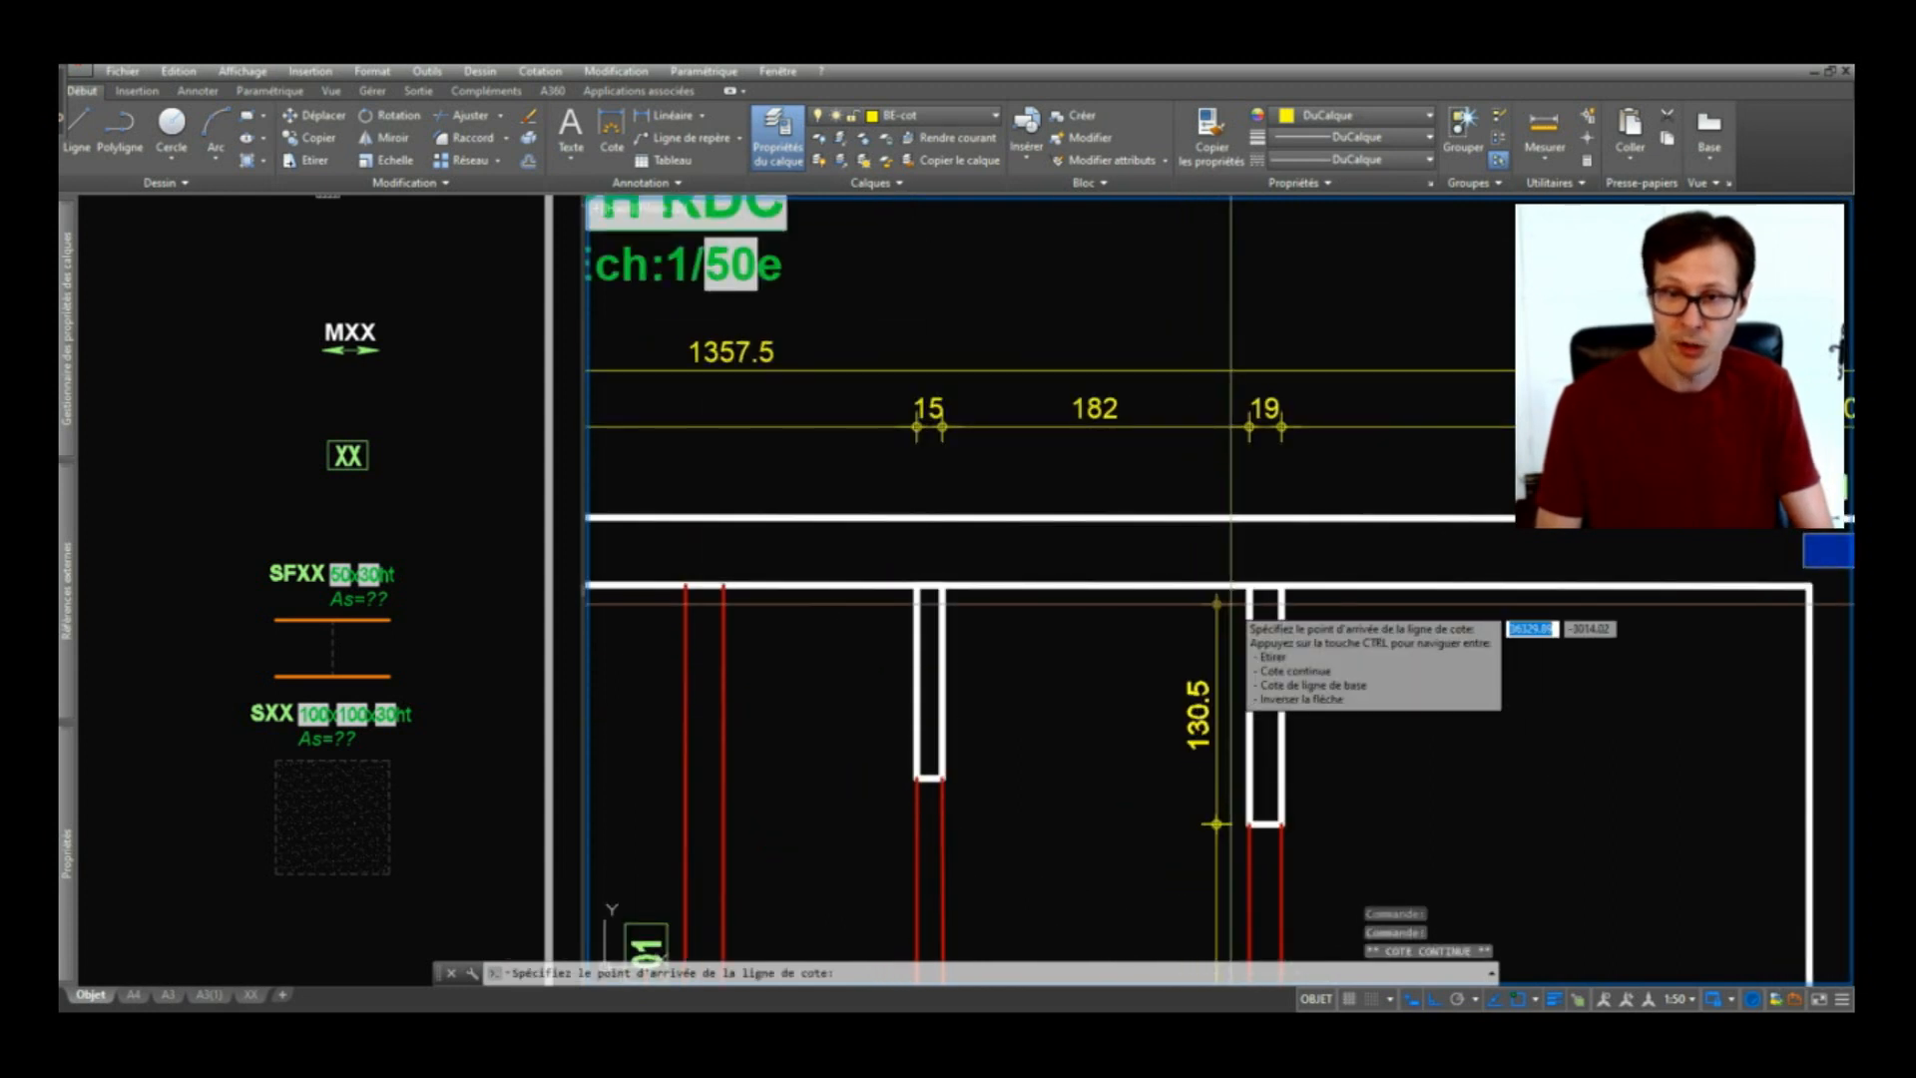
pyautogui.click(1249, 587)
pyautogui.click(1249, 518)
pyautogui.scroll(-4, 1238, 399)
pyautogui.press('Escape')
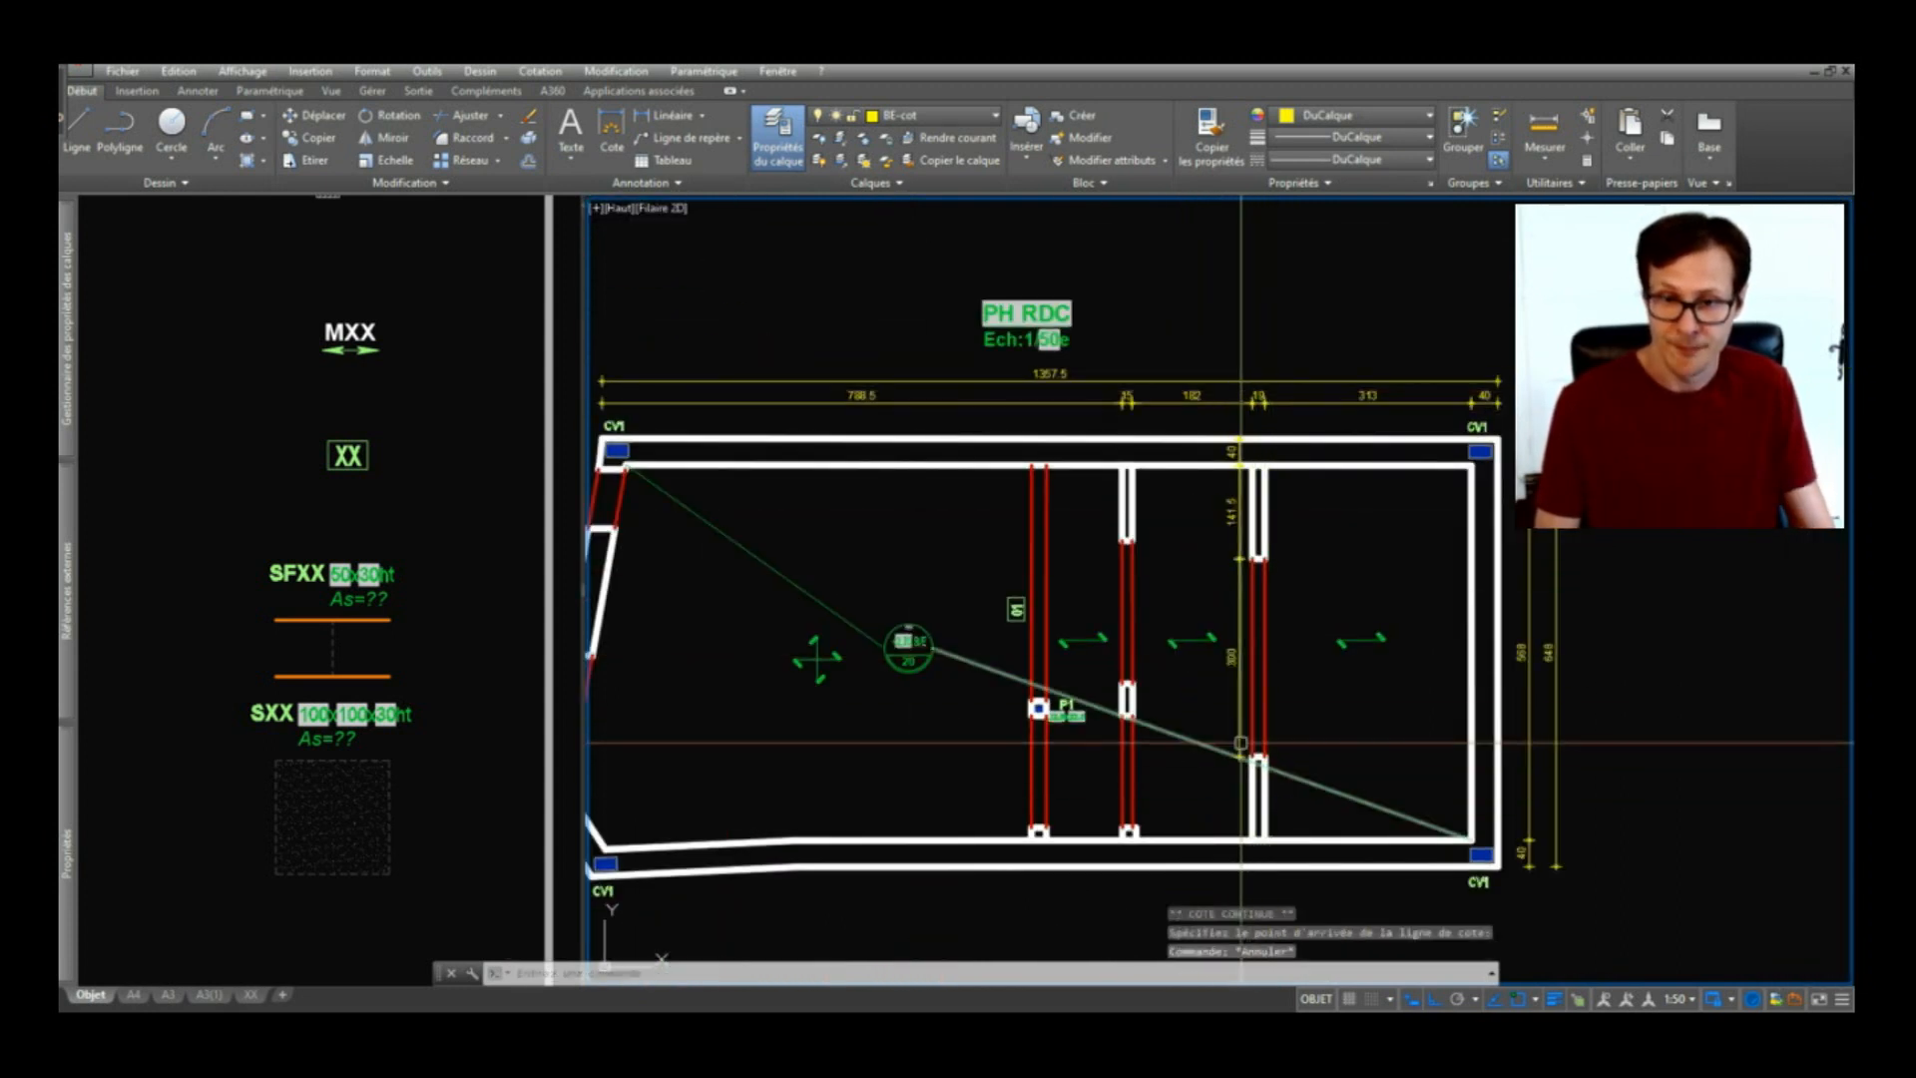
# Step: Continue the opening's dimension downward along the rightmost interior wall to the bottom wall's inner and outer faces
pyautogui.moveTo(1245, 756)
pyautogui.click(1298, 811)
pyautogui.scroll(4, 1242, 808)
pyautogui.scroll(-2, 1291, 882)
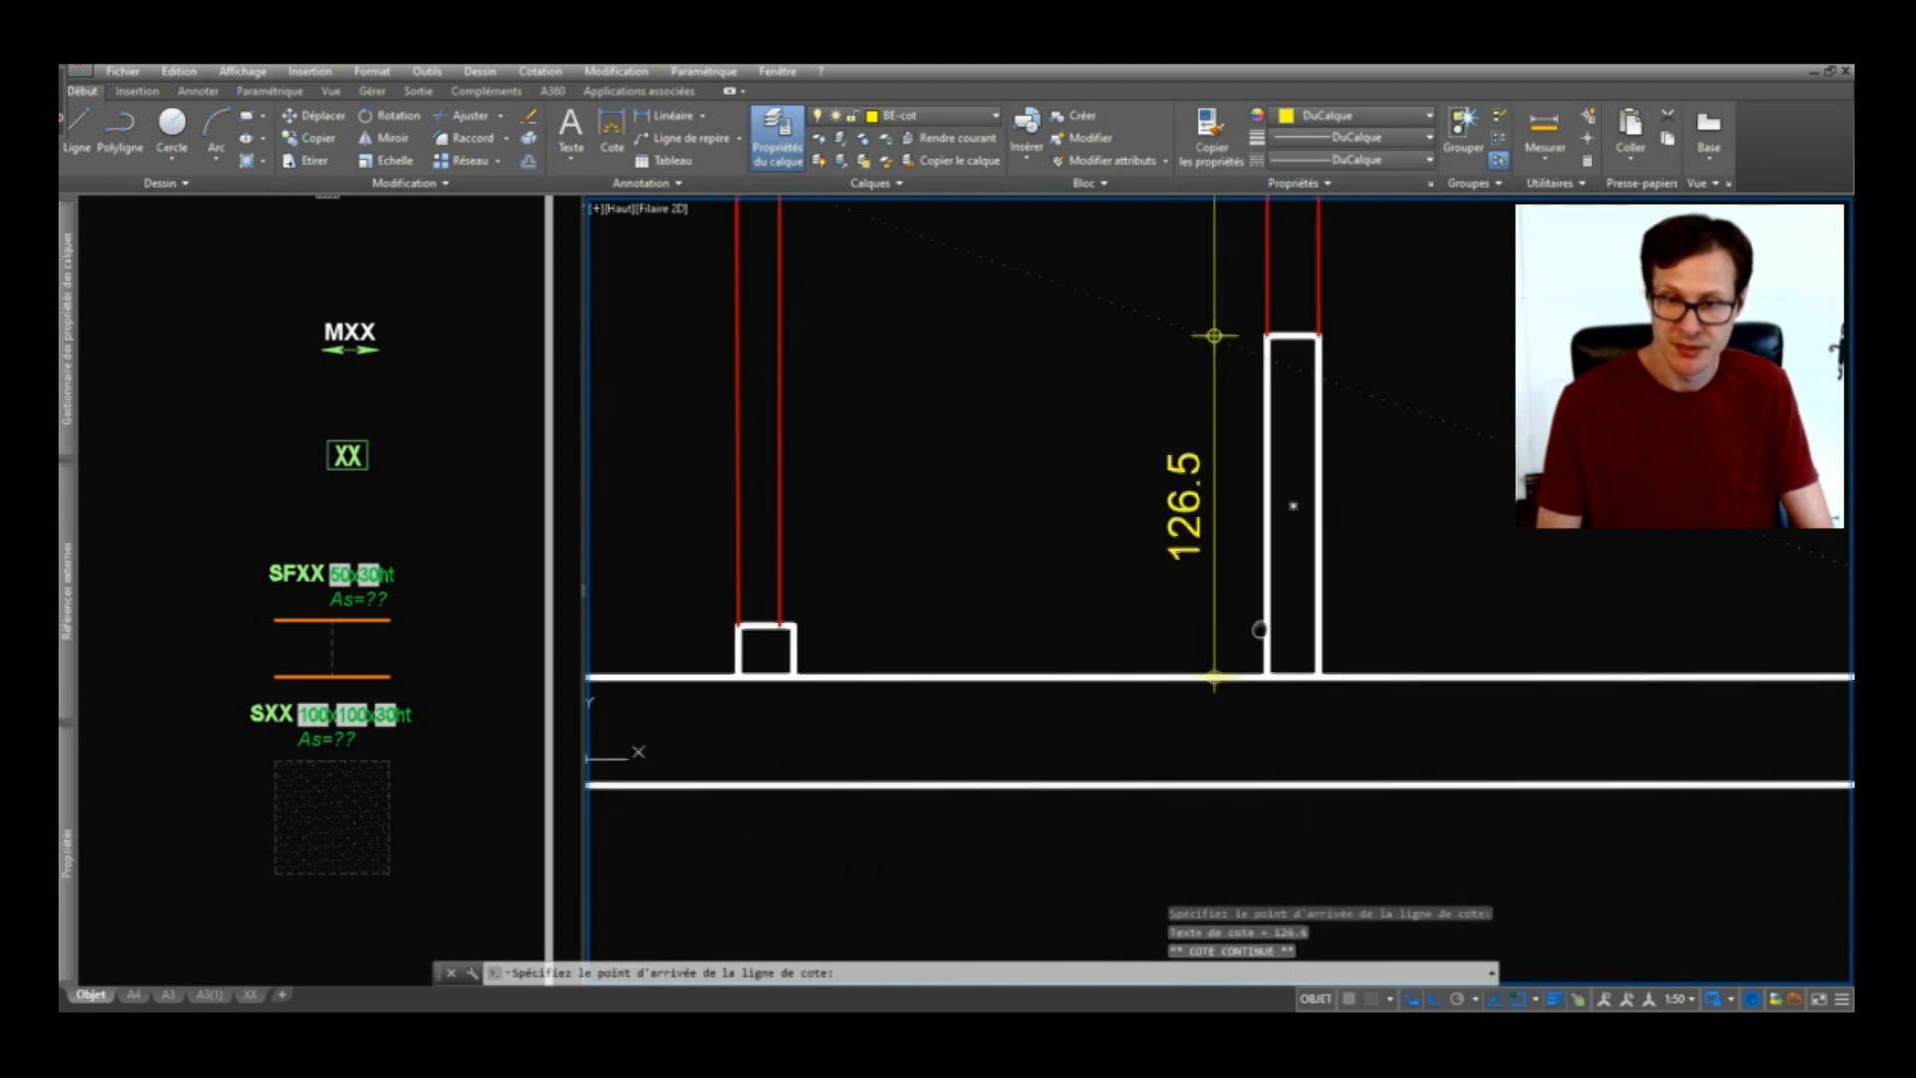
pyautogui.click(1217, 762)
pyautogui.scroll(-2, 1214, 312)
pyautogui.scroll(-3, 1213, 300)
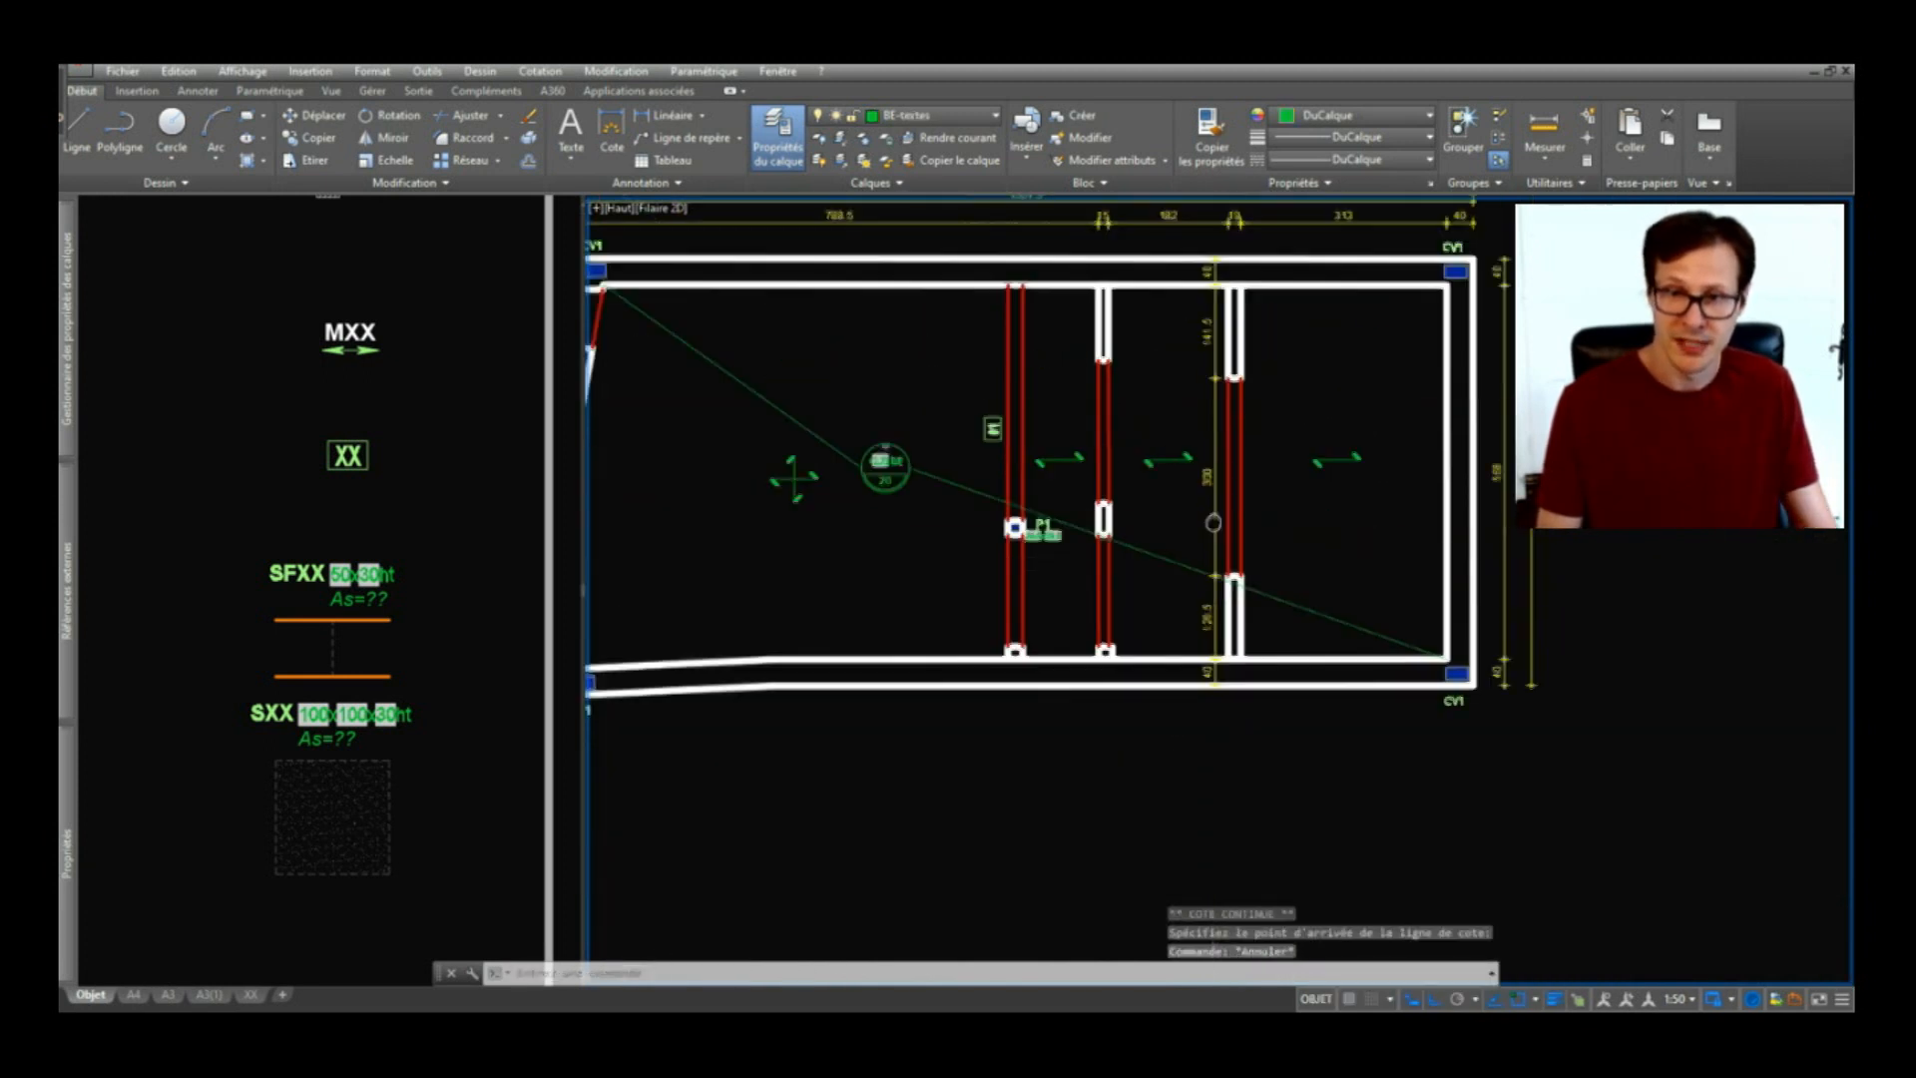
pyautogui.press('Escape')
pyautogui.press('Escape')
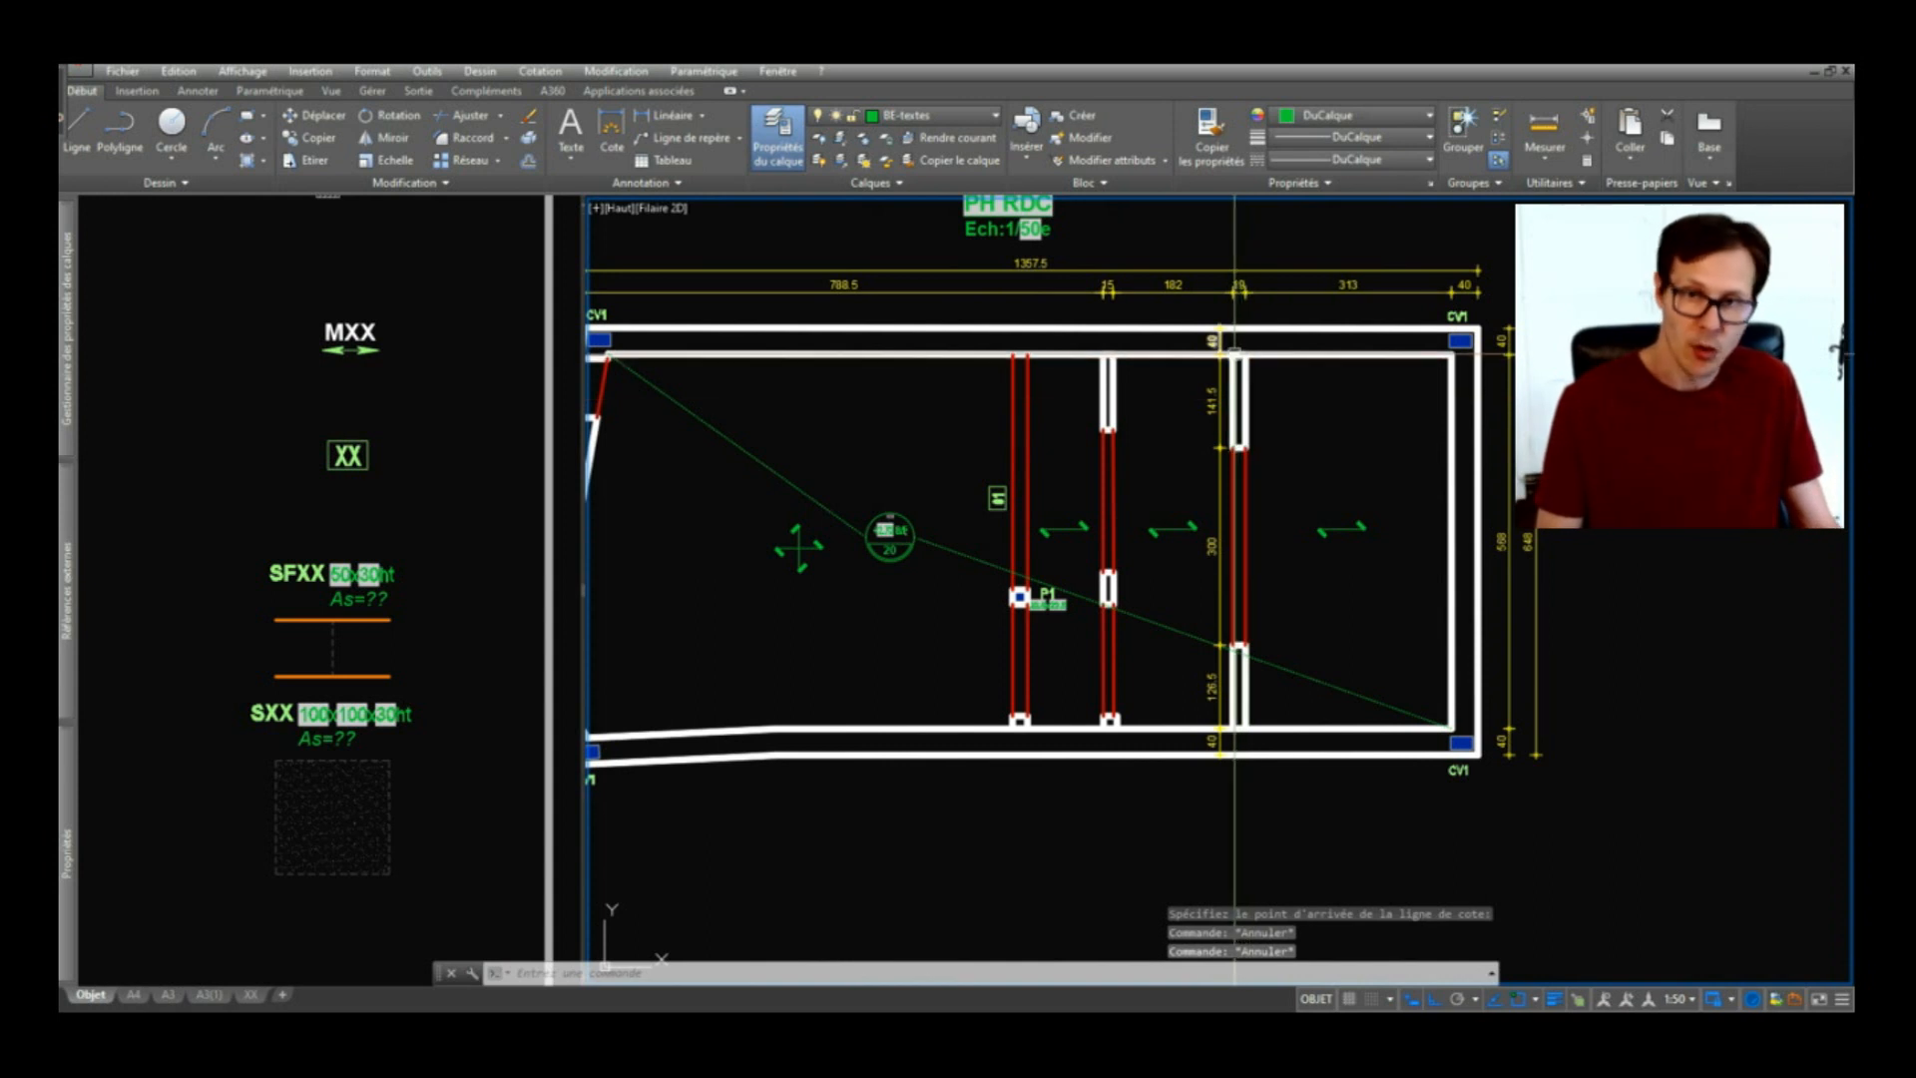
# Step: Shift the top wall's thickness dimension slightly left, out of line with the chain beside the rightmost interior wall
pyautogui.scroll(3, 1234, 350)
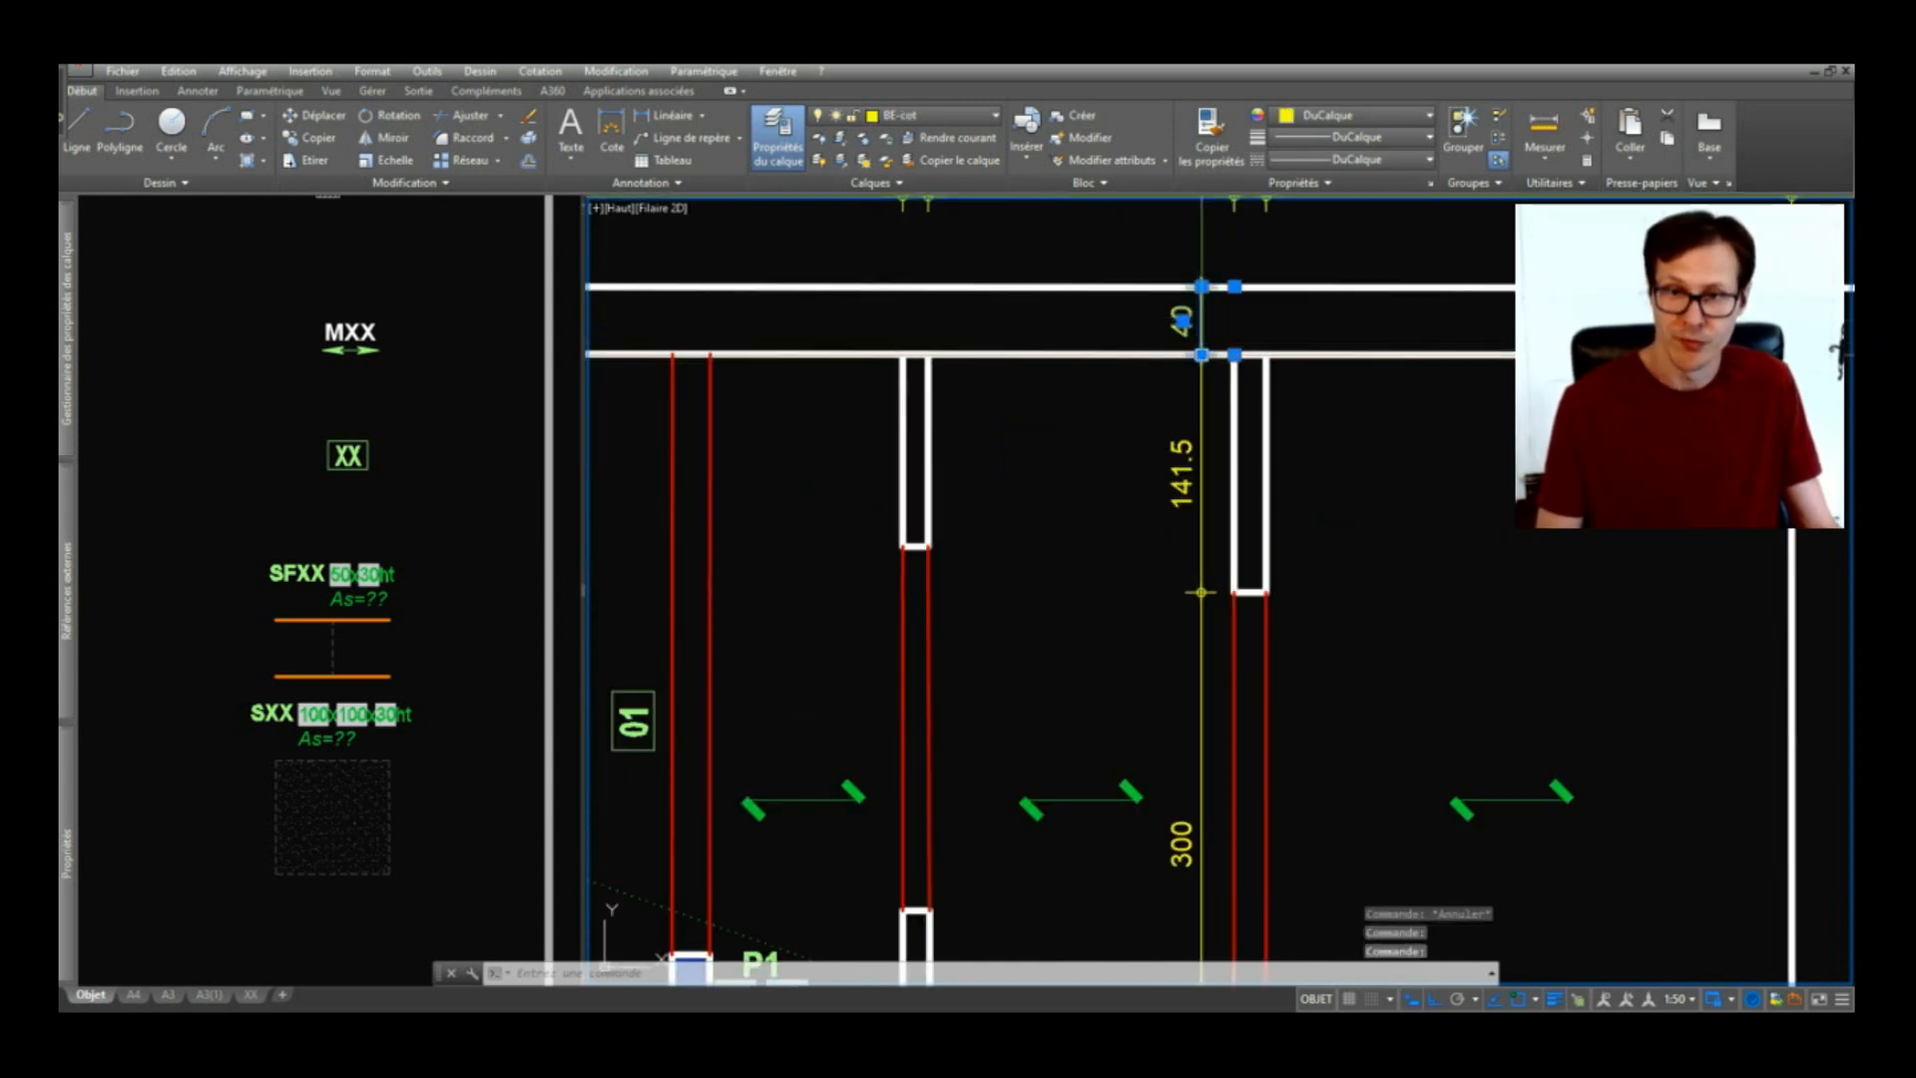
pyautogui.click(1202, 355)
pyautogui.scroll(2, 1187, 369)
pyautogui.click(1172, 368)
pyautogui.press('Escape')
pyautogui.scroll(-4, 1138, 459)
pyautogui.scroll(2, 1148, 384)
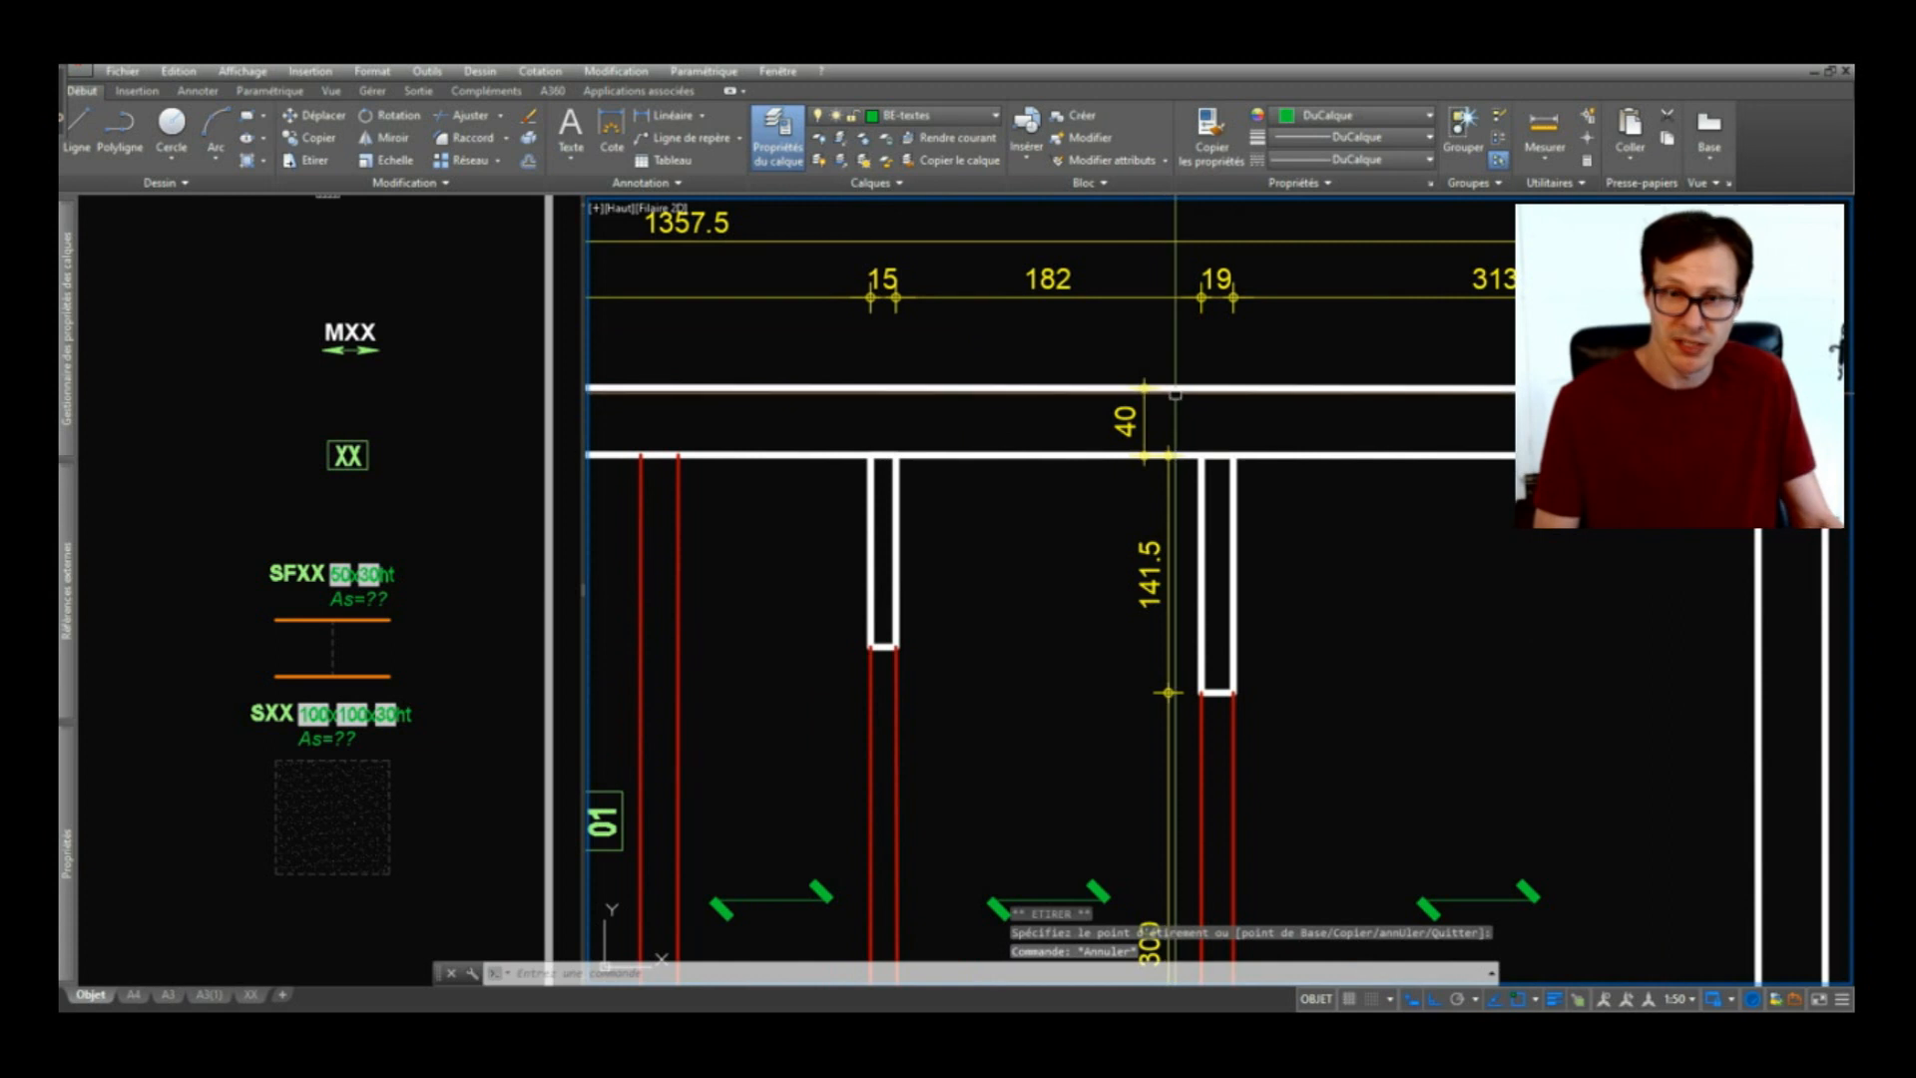
# Step: Align the remaining dimensions beside the rightmost interior wall with the shifted top wall thickness dimension, using the dimension command's Align option
pyautogui.write('cot')
pyautogui.press('Return')
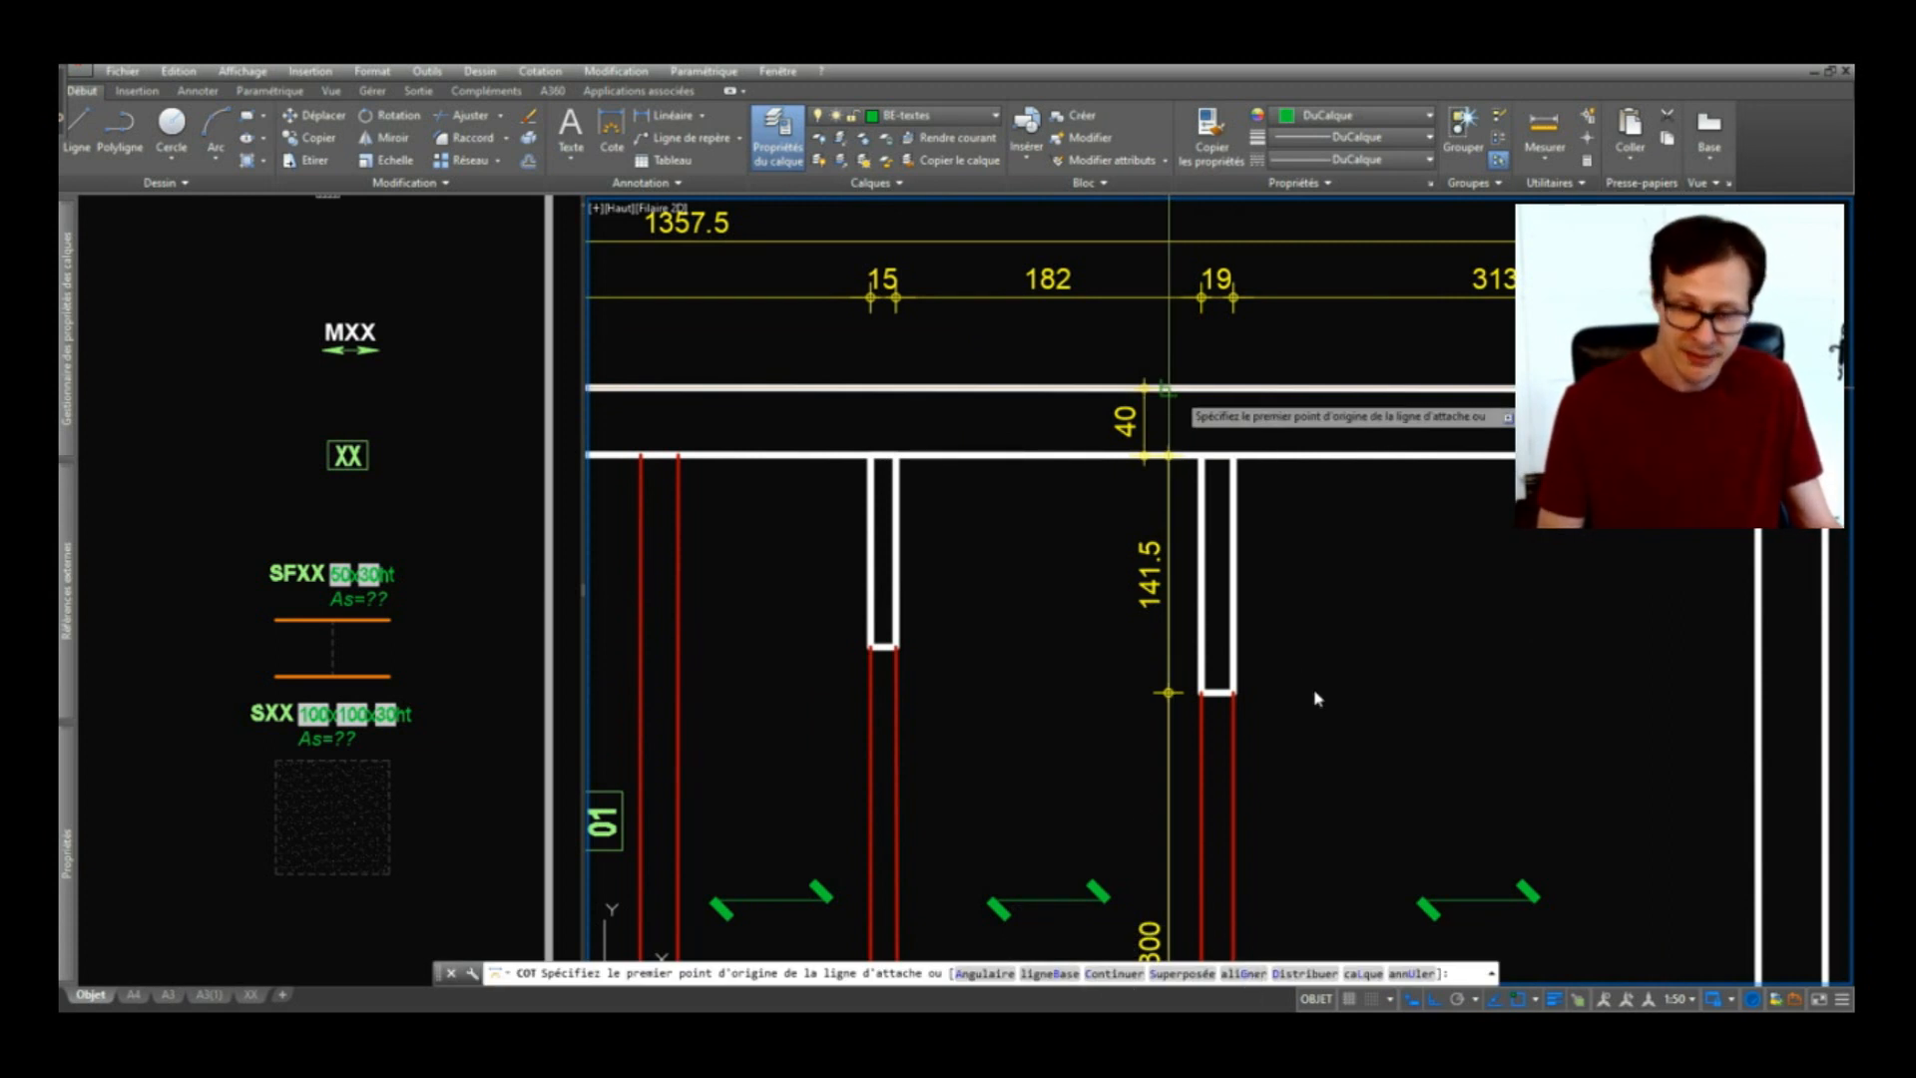
pyautogui.write('g')
pyautogui.press('Return')
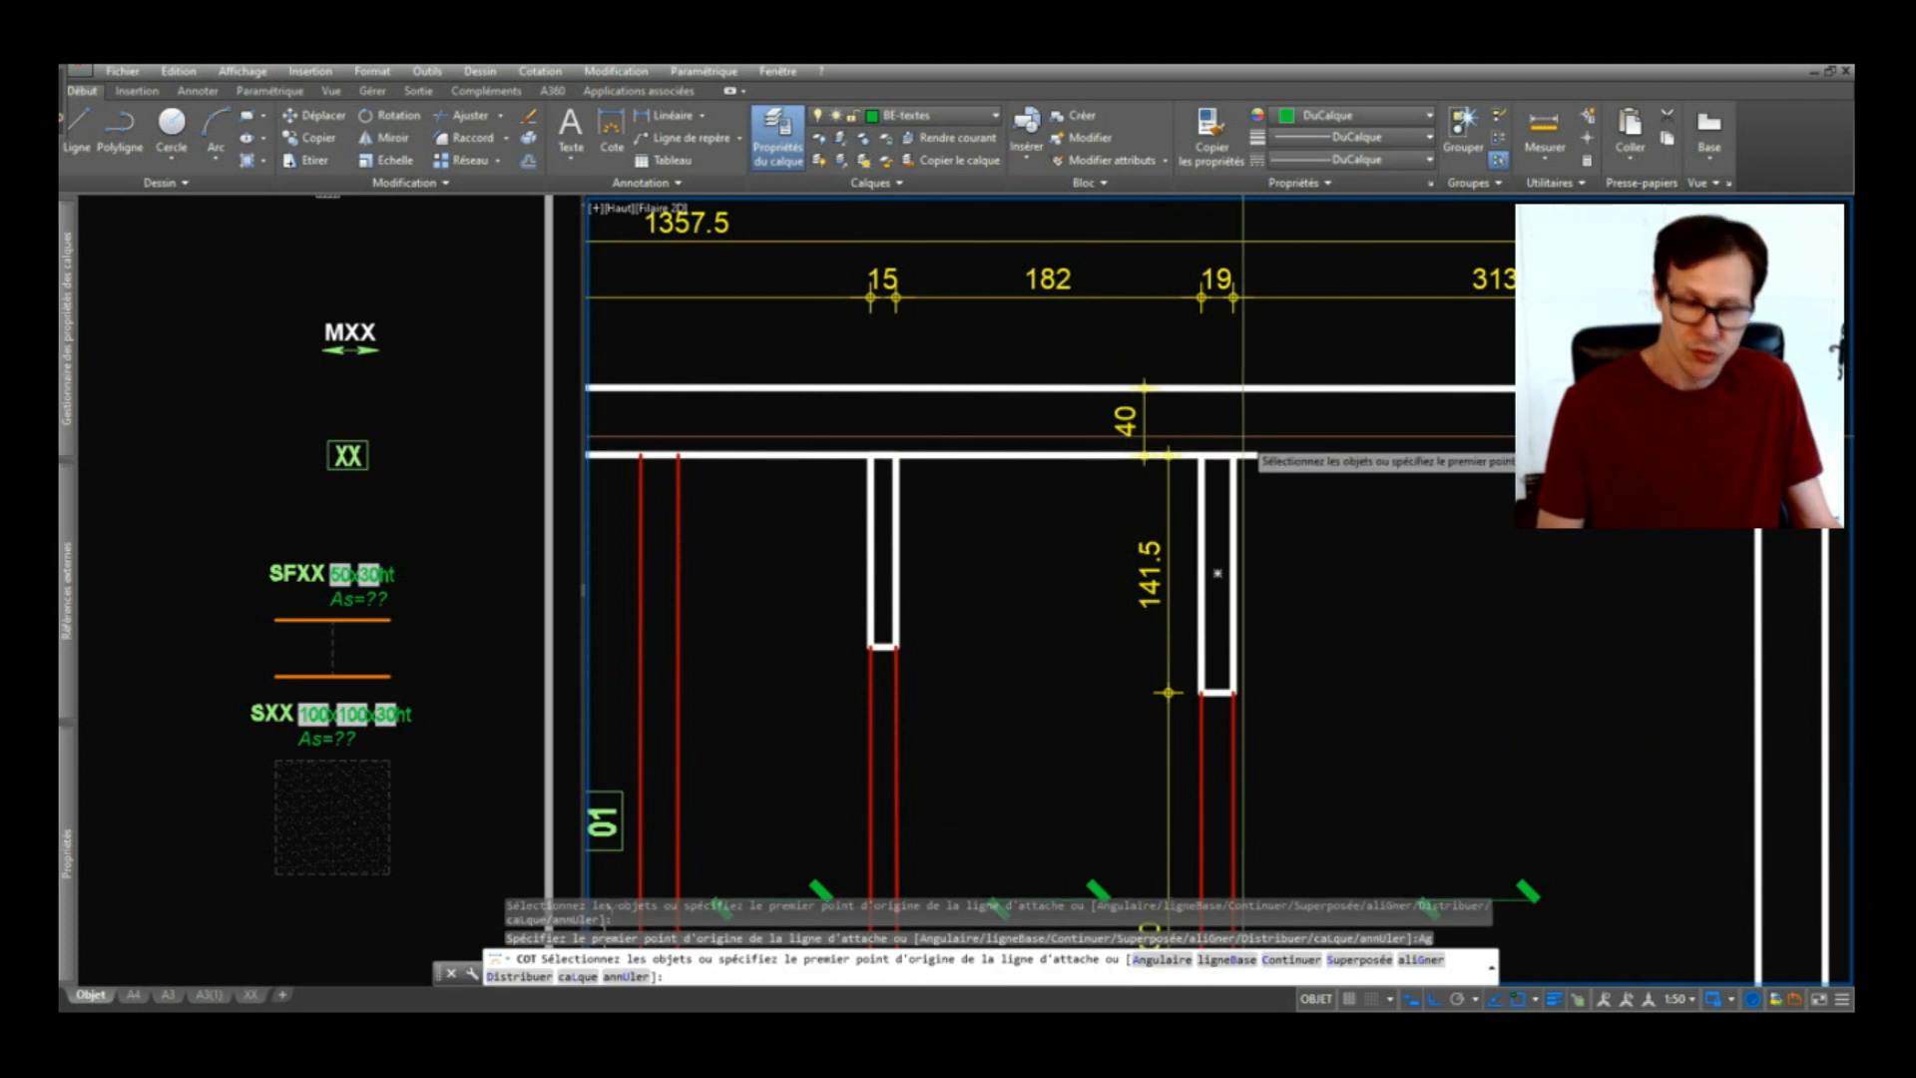
pyautogui.click(1143, 456)
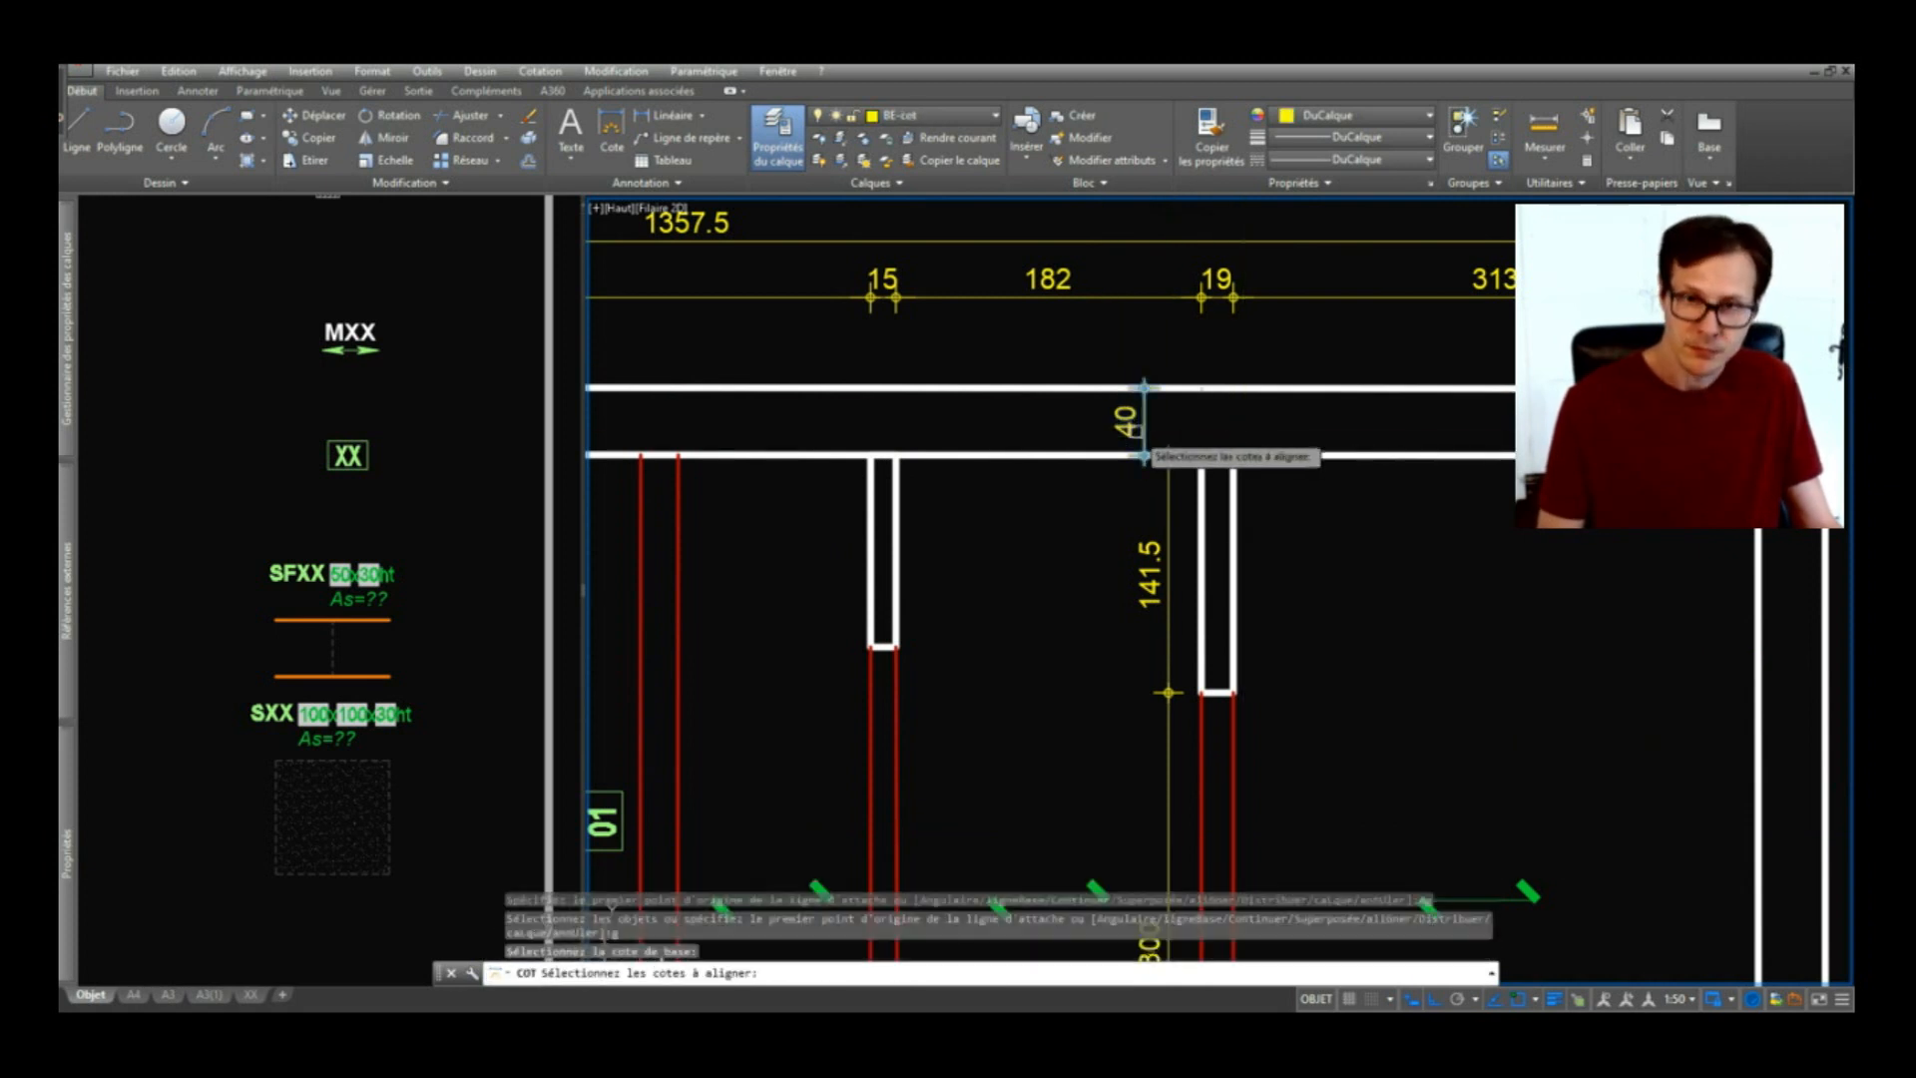
pyautogui.click(1192, 611)
pyautogui.scroll(-6, 1155, 464)
pyautogui.scroll(4, 1154, 652)
pyautogui.click(1121, 802)
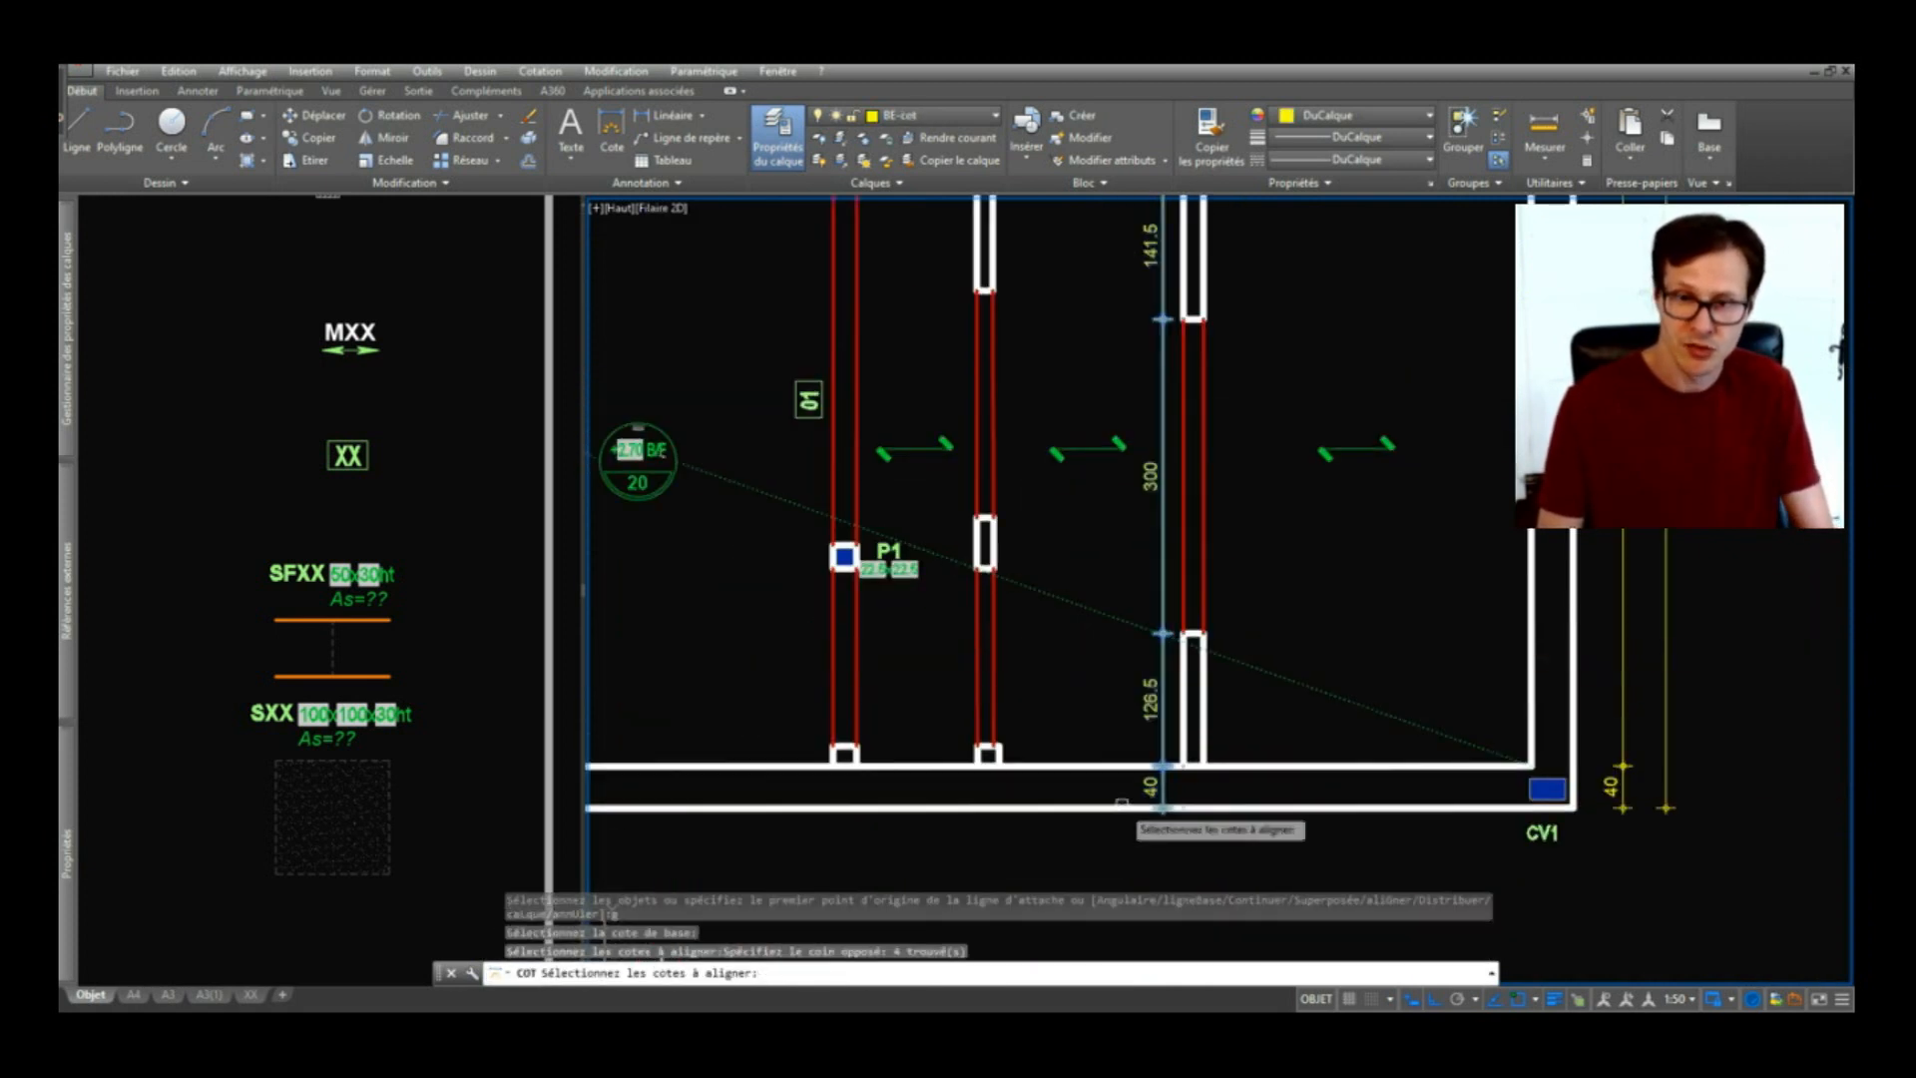
pyautogui.scroll(-5, 1124, 802)
pyautogui.press('Return')
pyautogui.scroll(5, 1113, 572)
pyautogui.press('Escape')
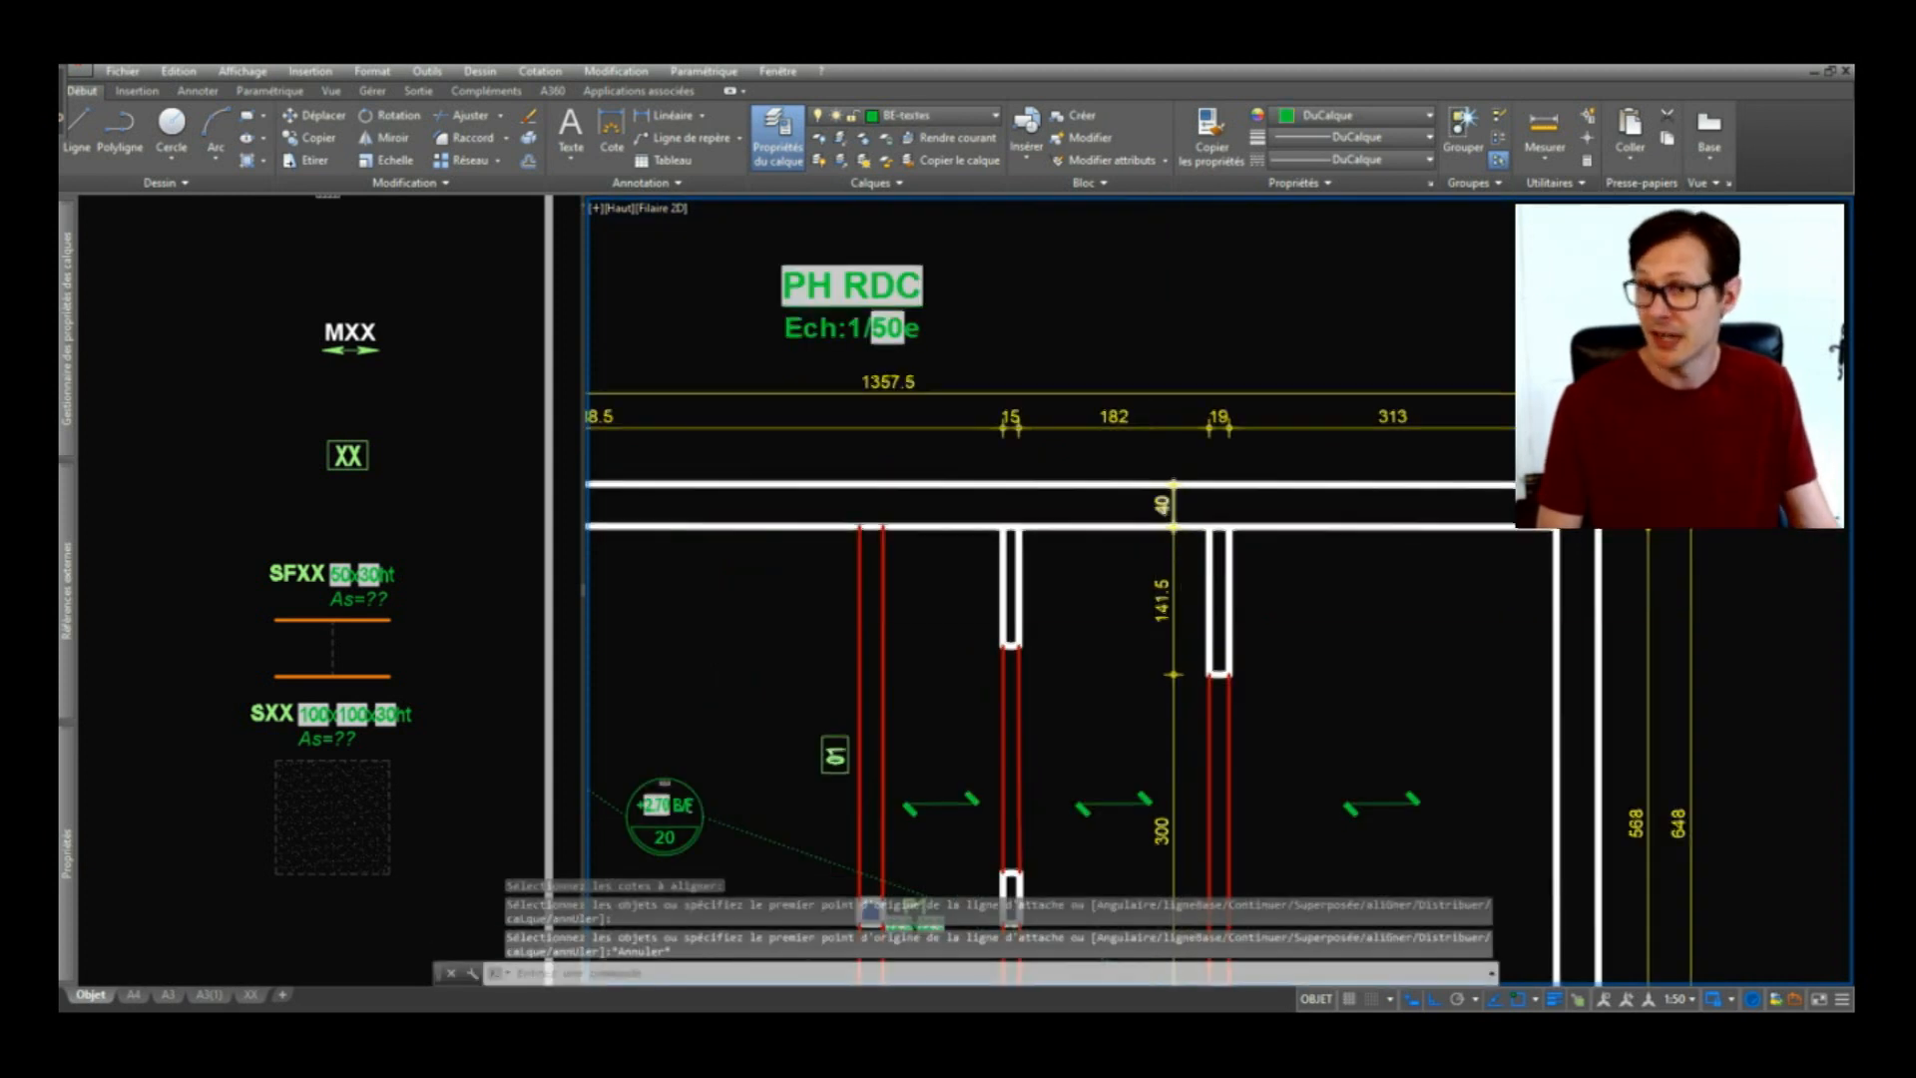
pyautogui.scroll(4, 1156, 501)
pyautogui.scroll(-5, 1188, 512)
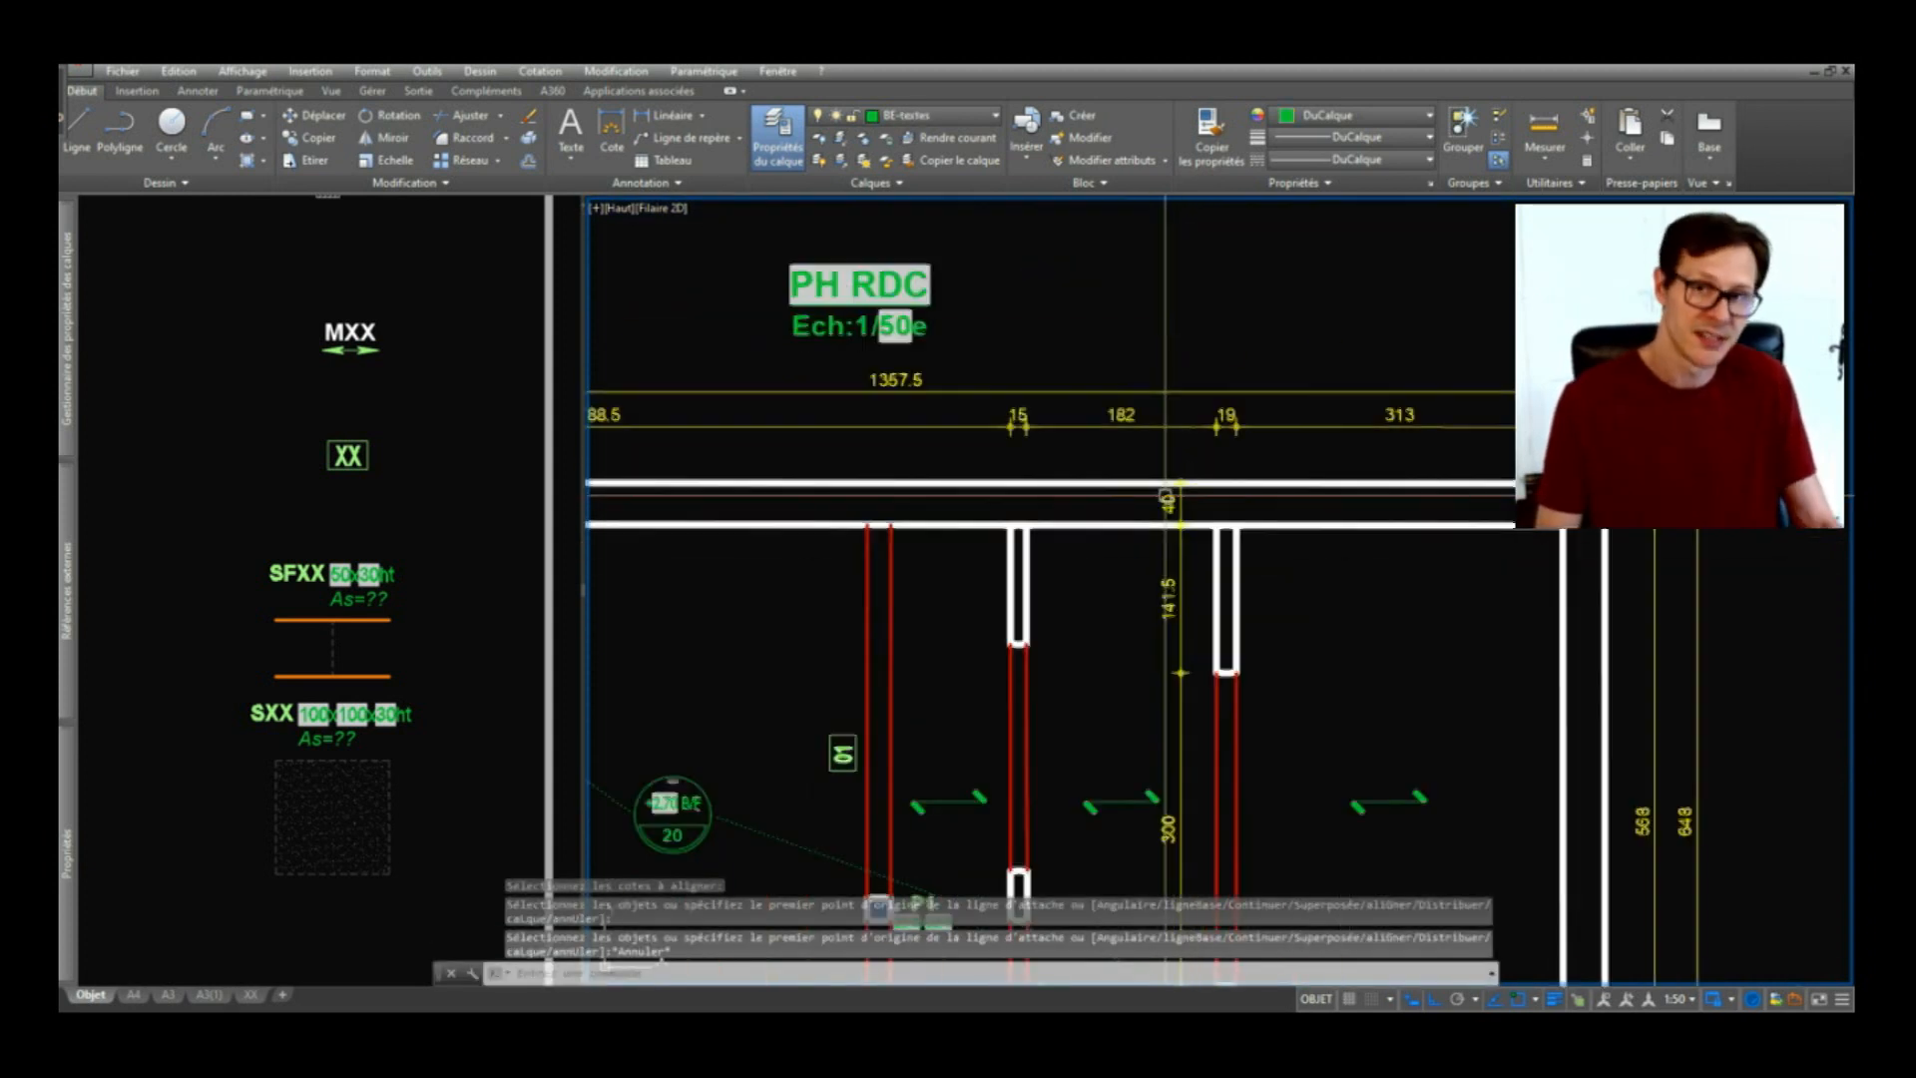
pyautogui.moveTo(1219, 746); pyautogui.dragTo(1222, 577, button='middle')
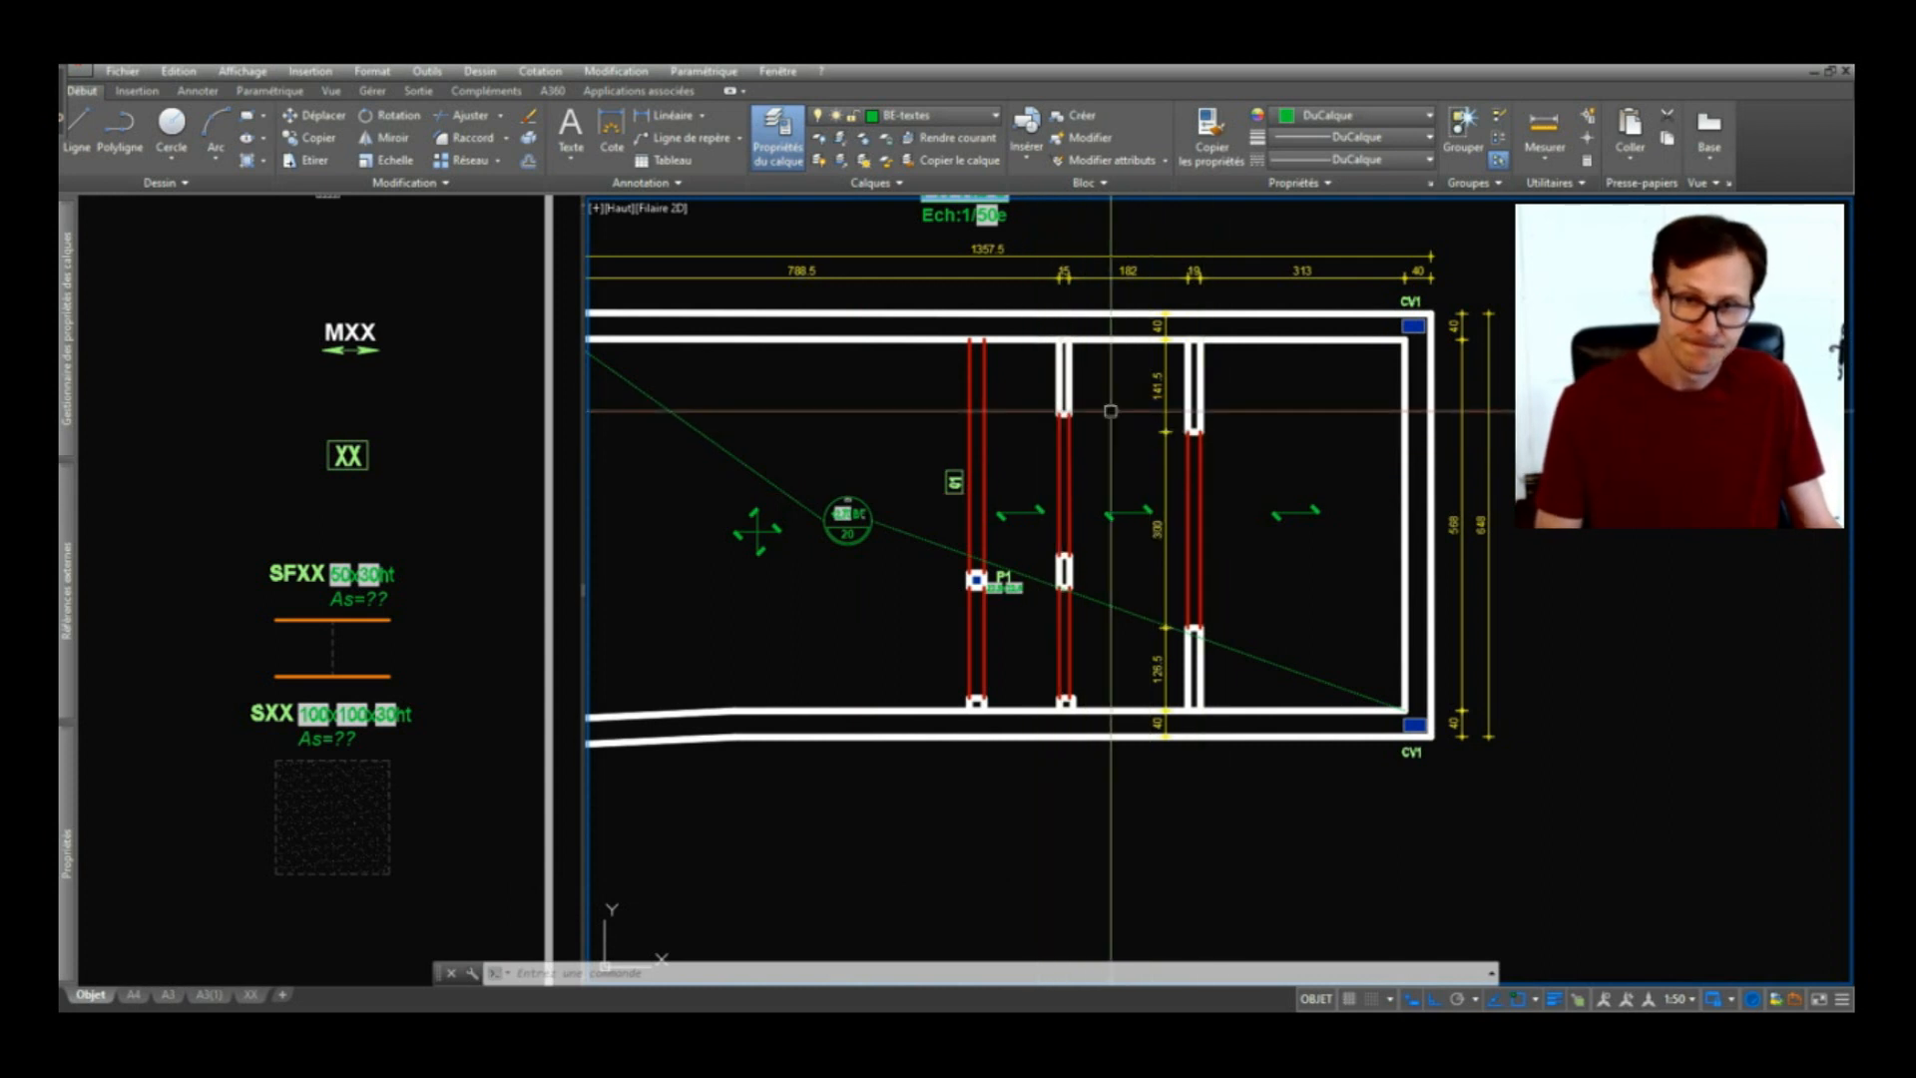
pyautogui.scroll(2, 1065, 463)
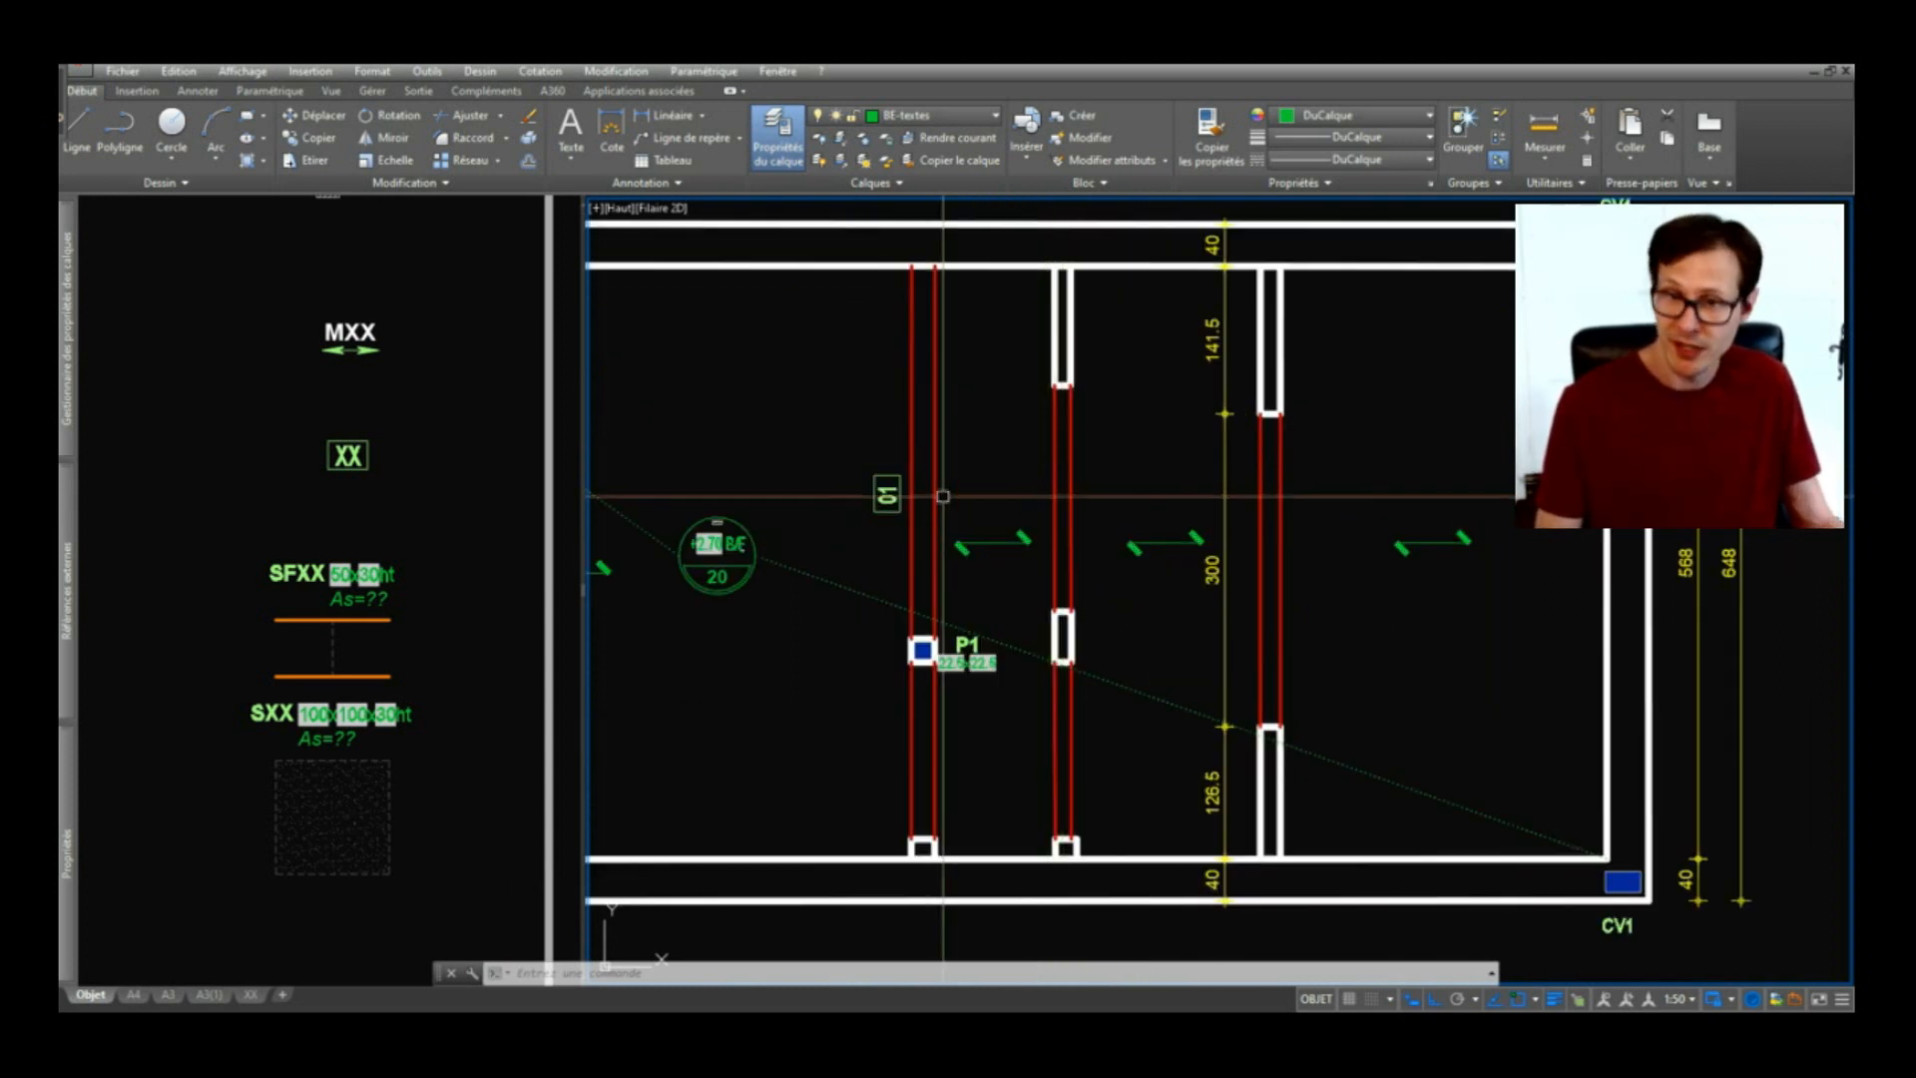
pyautogui.moveTo(978, 730); pyautogui.dragTo(1012, 592, button='middle')
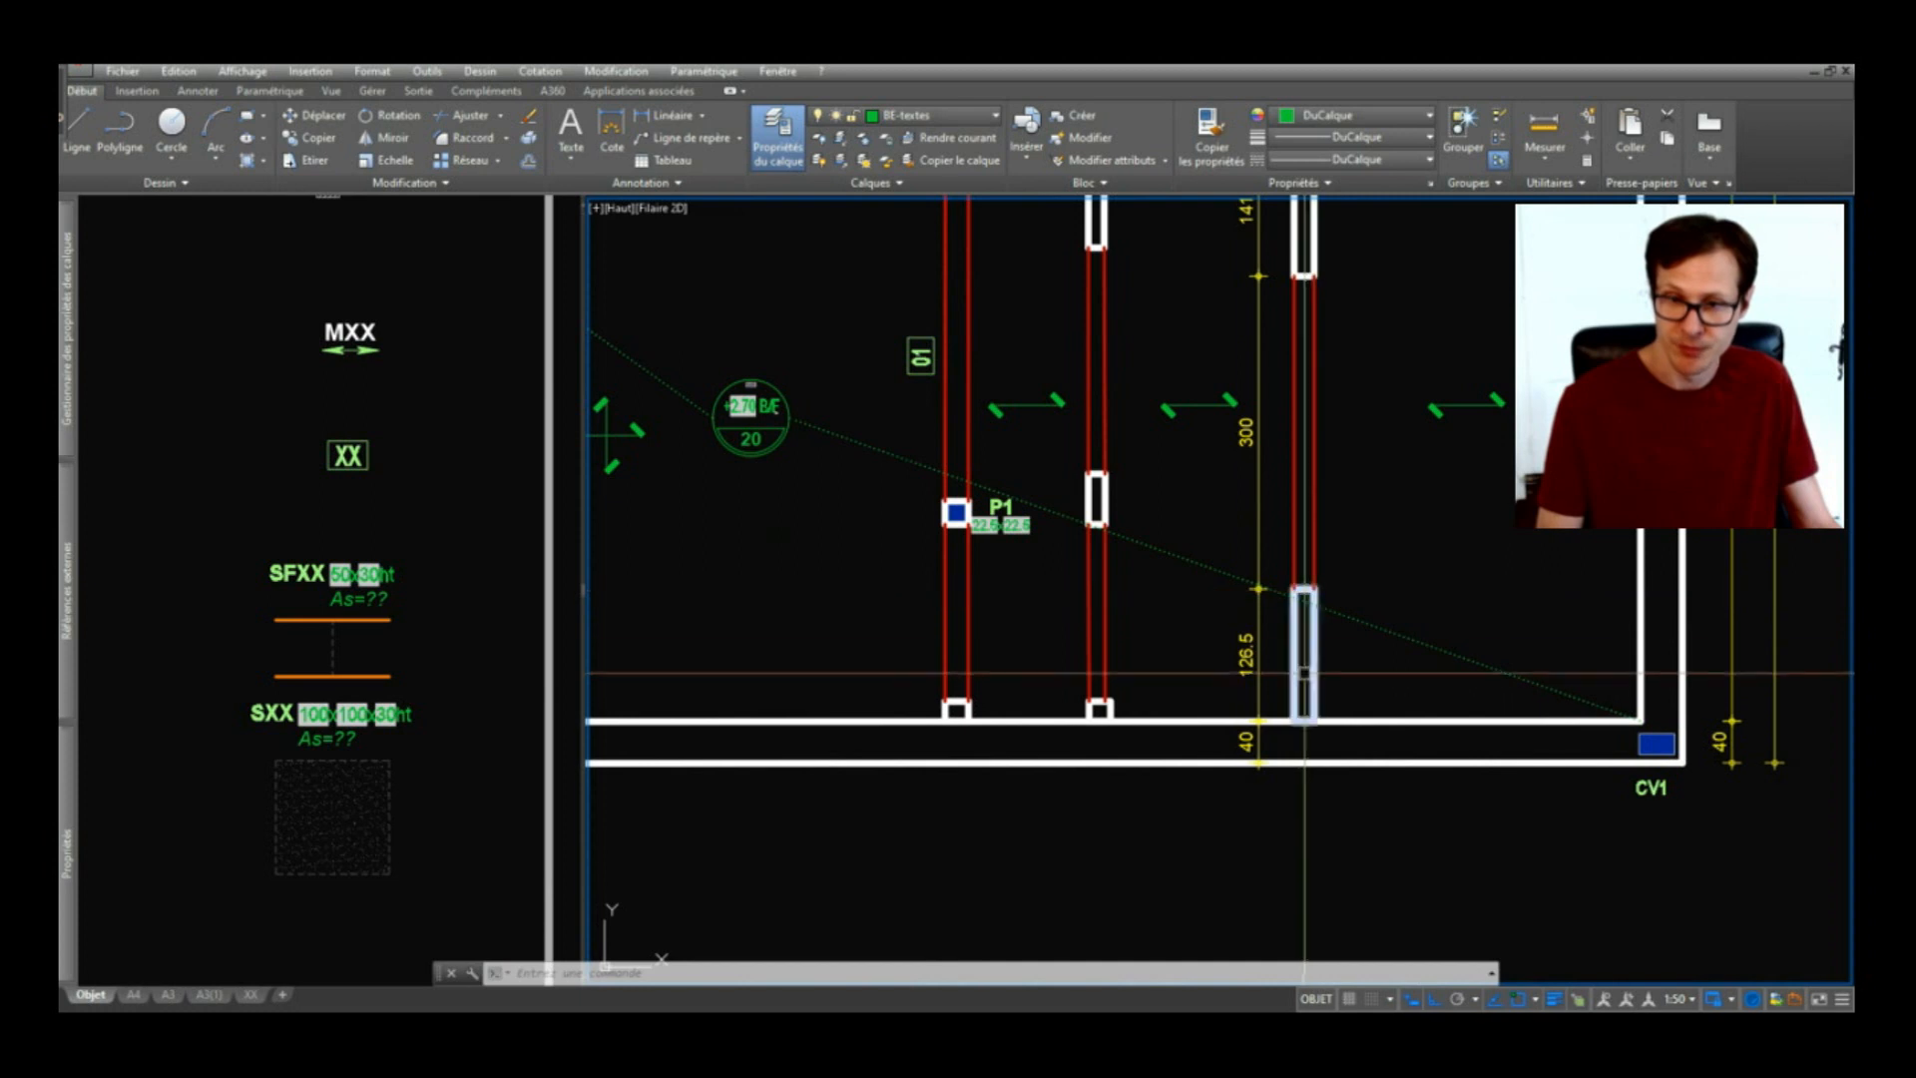
# Step: Add an overall vertical dimension between the top and bottom walls' inner faces, just left of the chain beside the rightmost interior wall
pyautogui.press('space')
pyautogui.click(1295, 721)
pyautogui.scroll(-2, 1295, 720)
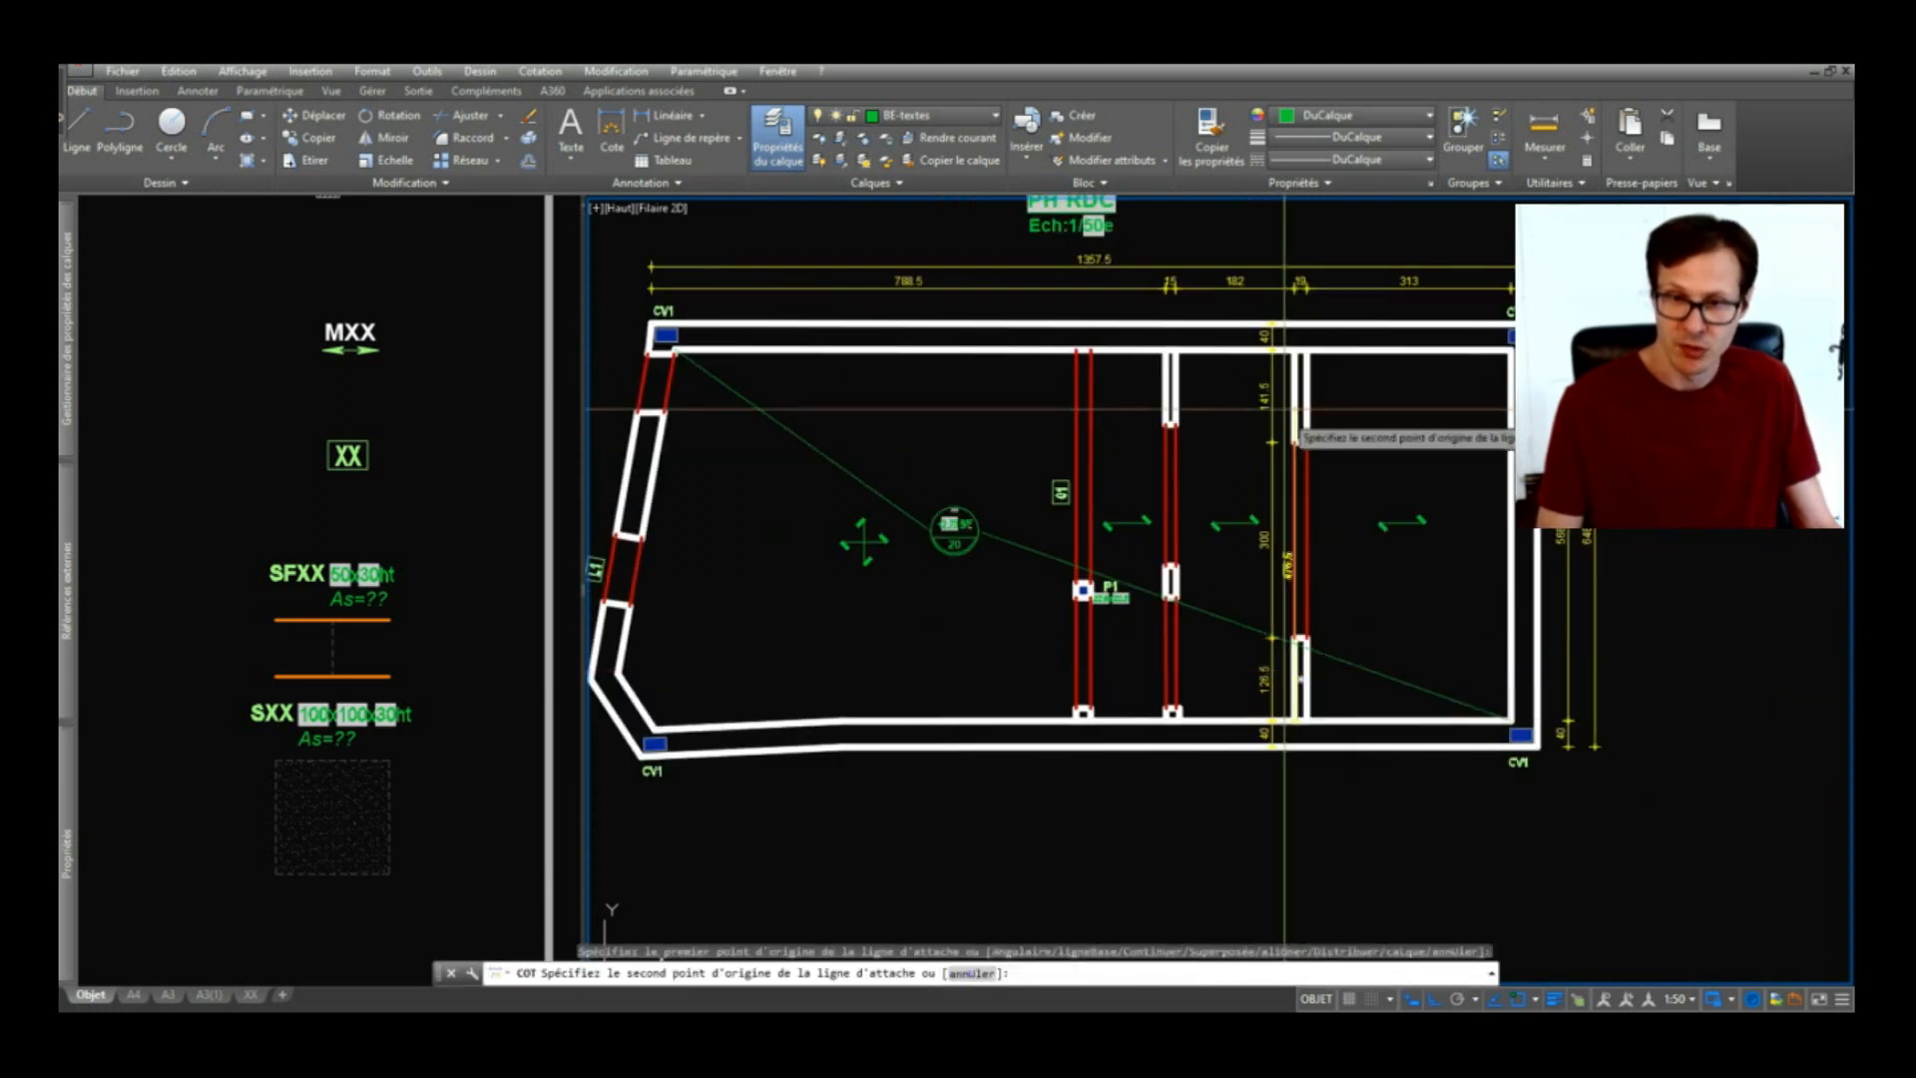
pyautogui.click(1294, 352)
pyautogui.scroll(2, 1257, 465)
pyautogui.click(1250, 506)
pyautogui.press('Escape')
pyautogui.moveTo(1545, 650); pyautogui.dragTo(1302, 643, button='middle')
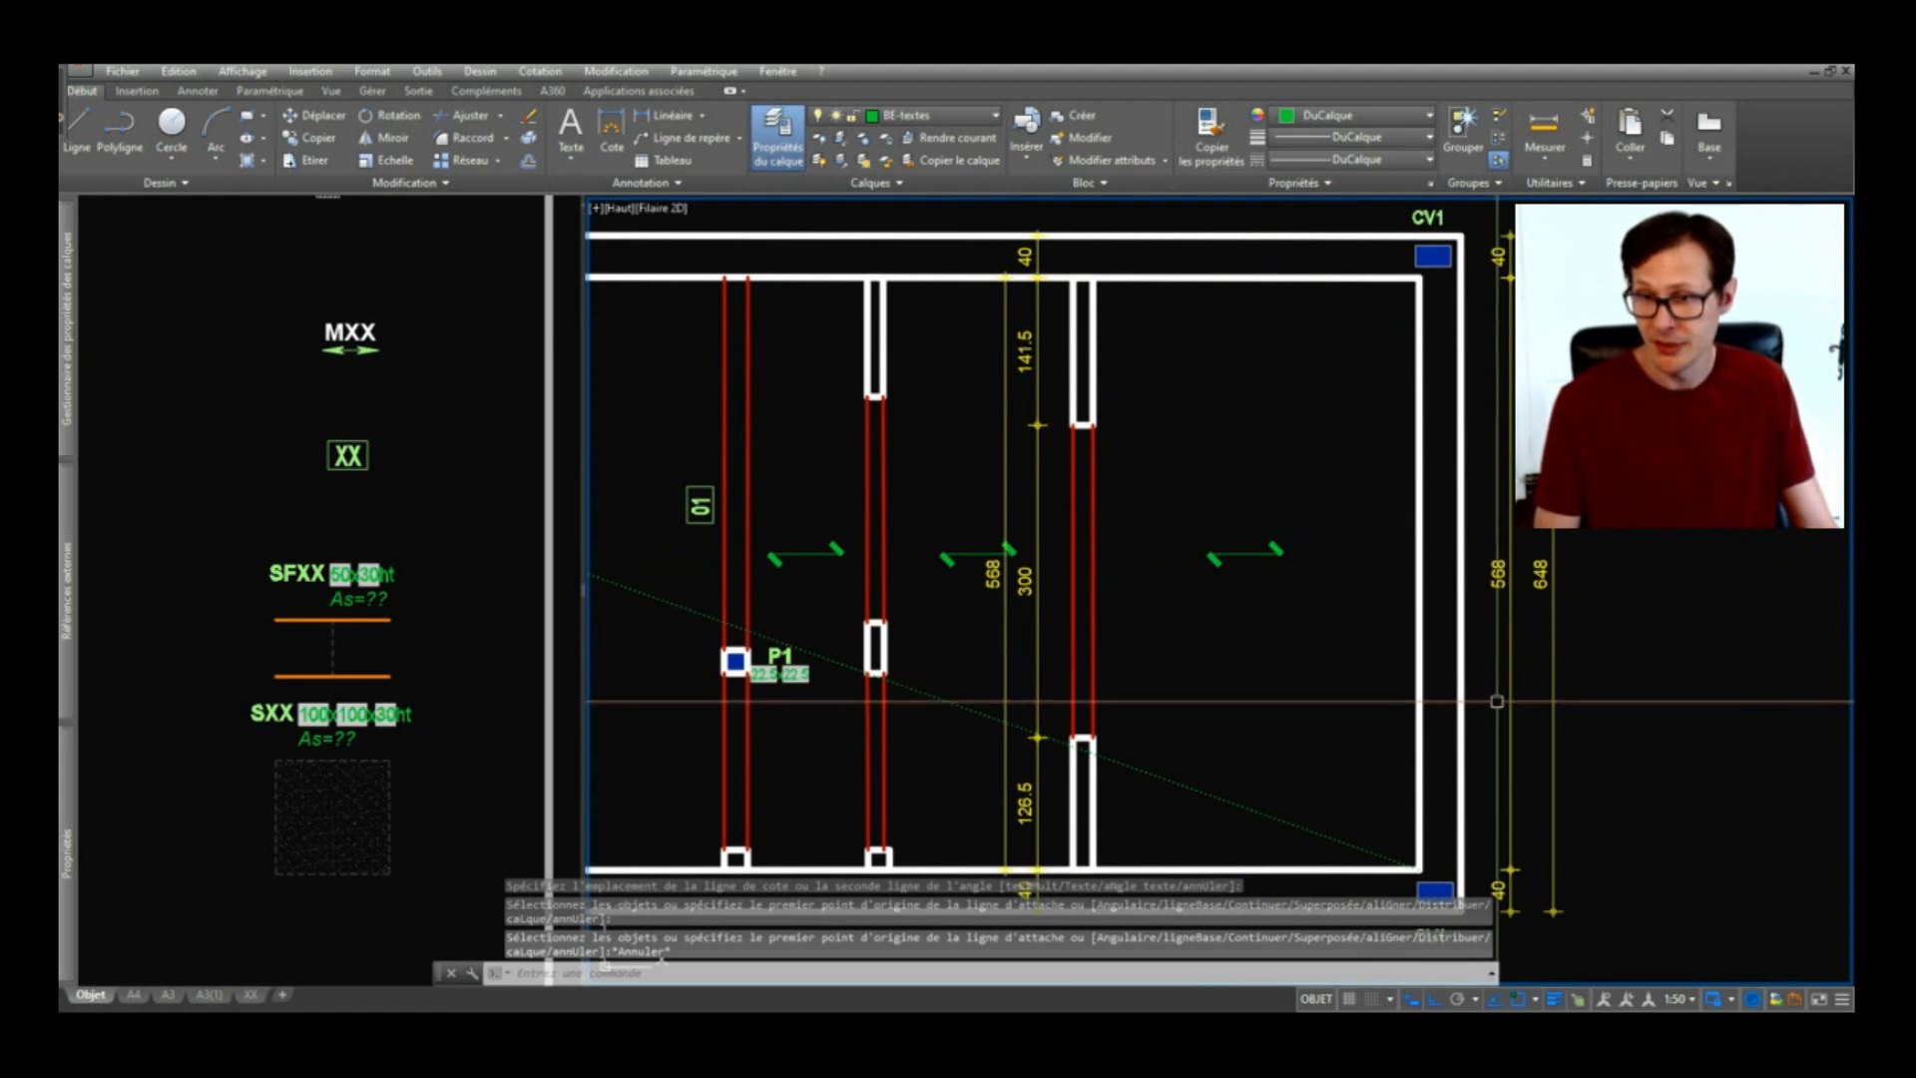
pyautogui.scroll(-2, 1457, 672)
pyautogui.press('Escape')
pyautogui.moveTo(1118, 768); pyautogui.dragTo(1203, 657, button='middle')
pyautogui.press('Escape')
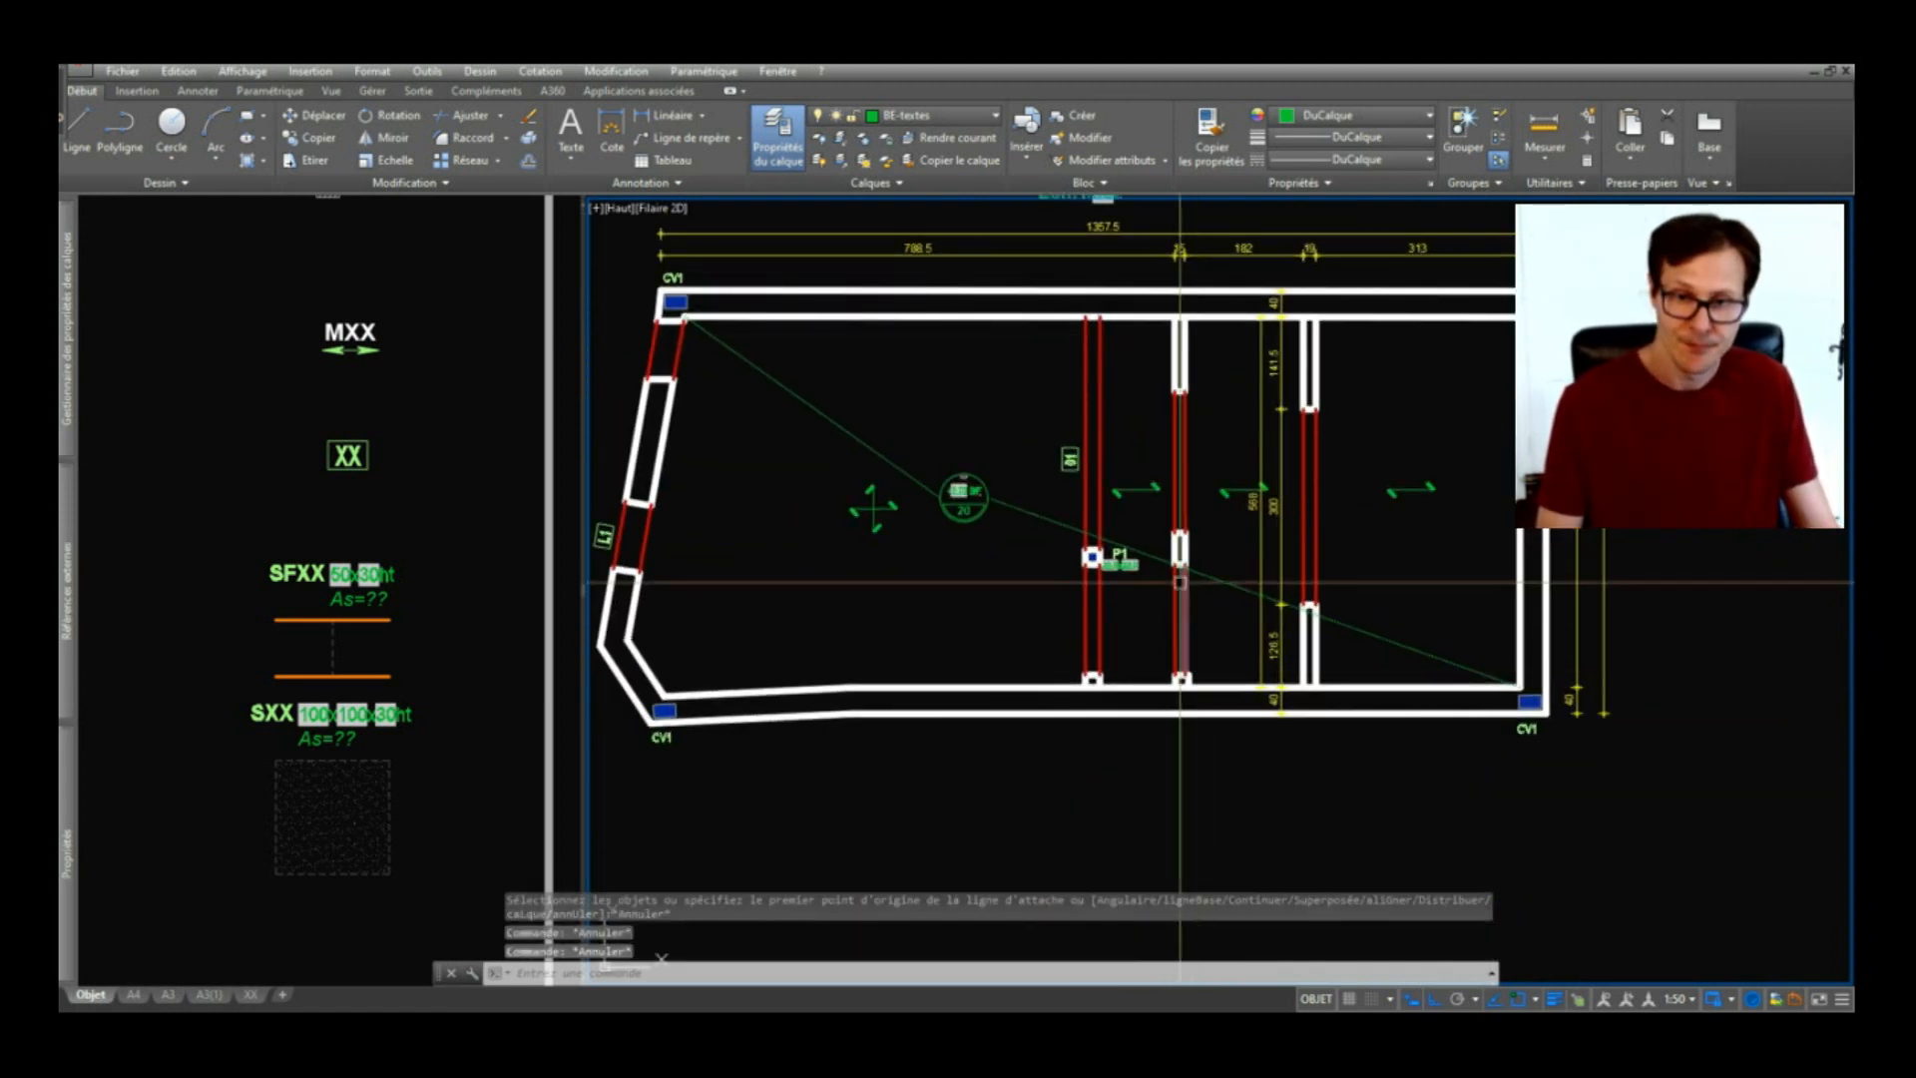
# Step: Dimension the middle interior wall's thickness at its short pier and raise the dimension line to the upper part of the opening
pyautogui.scroll(5, 1190, 516)
pyautogui.press('space')
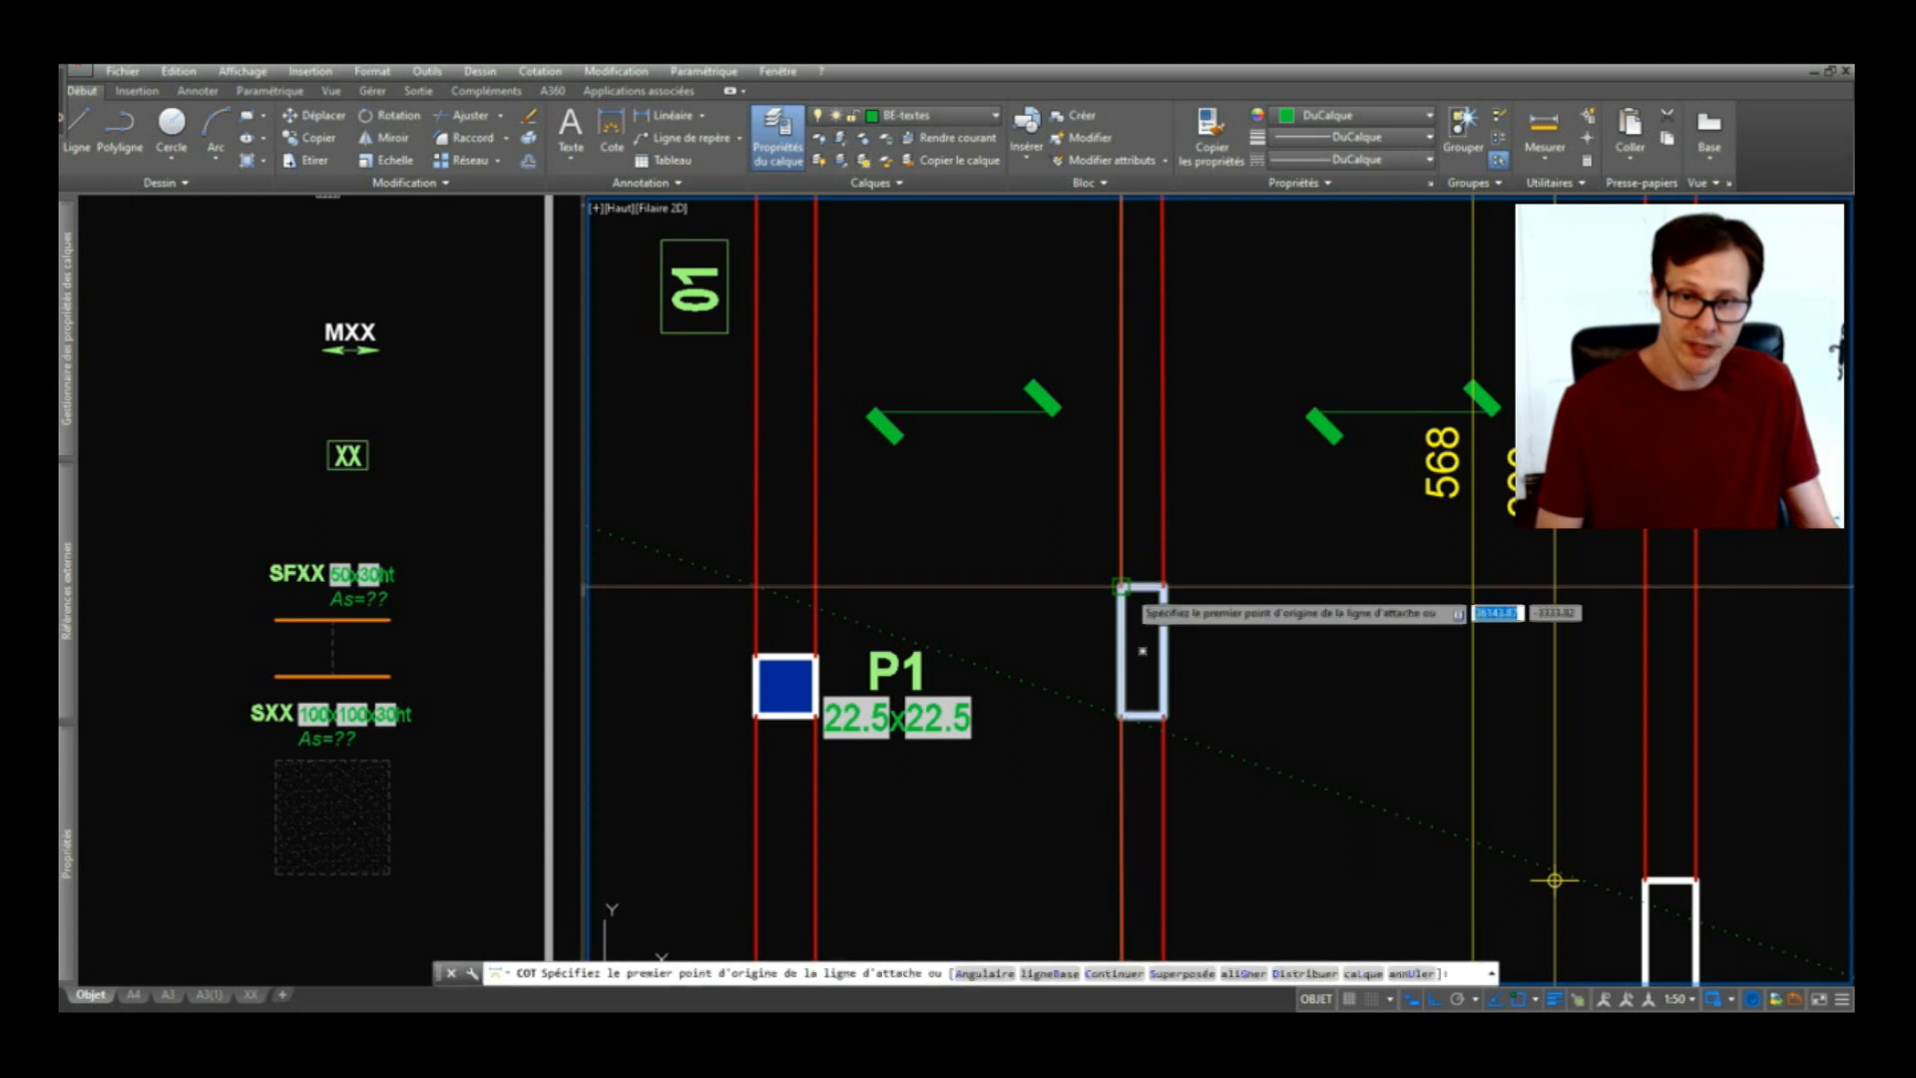
pyautogui.click(1121, 586)
pyautogui.click(1164, 586)
pyautogui.scroll(-4, 1182, 449)
pyautogui.click(1187, 435)
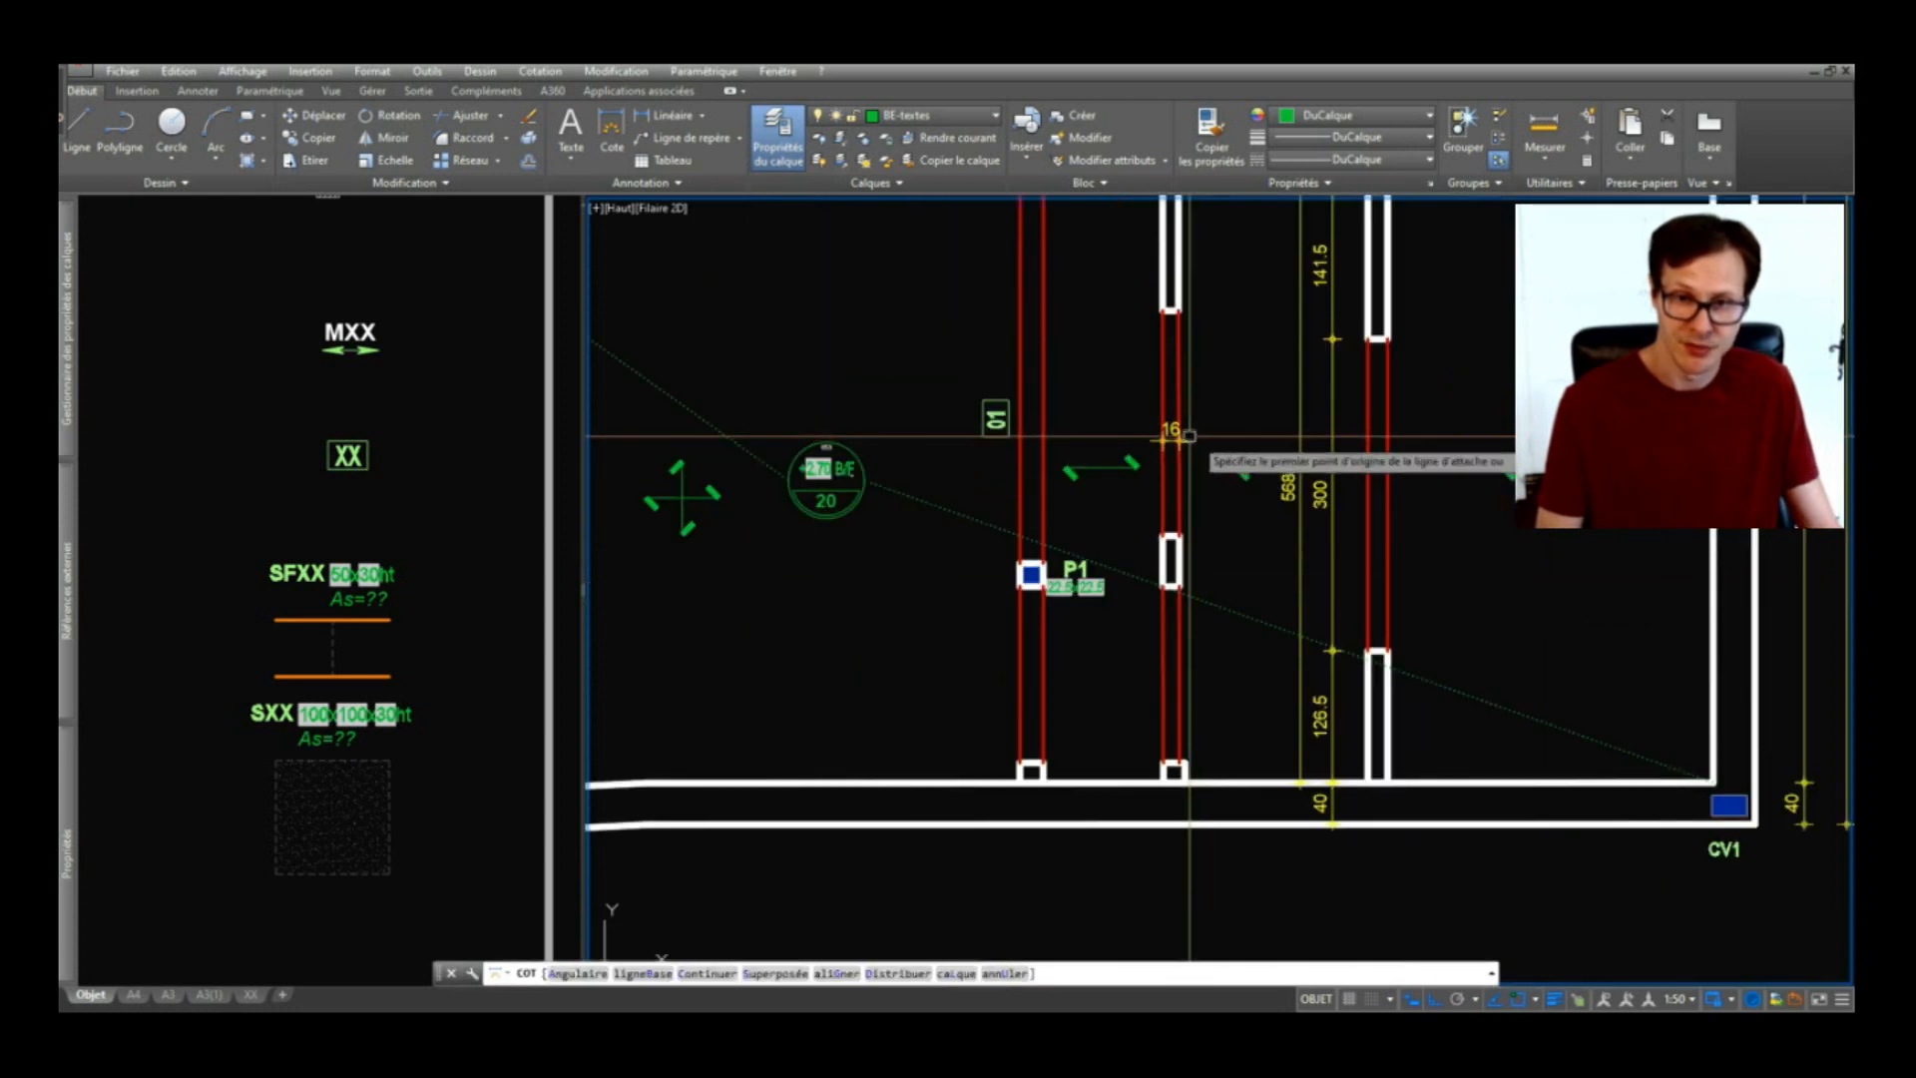
pyautogui.press('Escape')
pyautogui.click(1183, 436)
pyautogui.click(1177, 439)
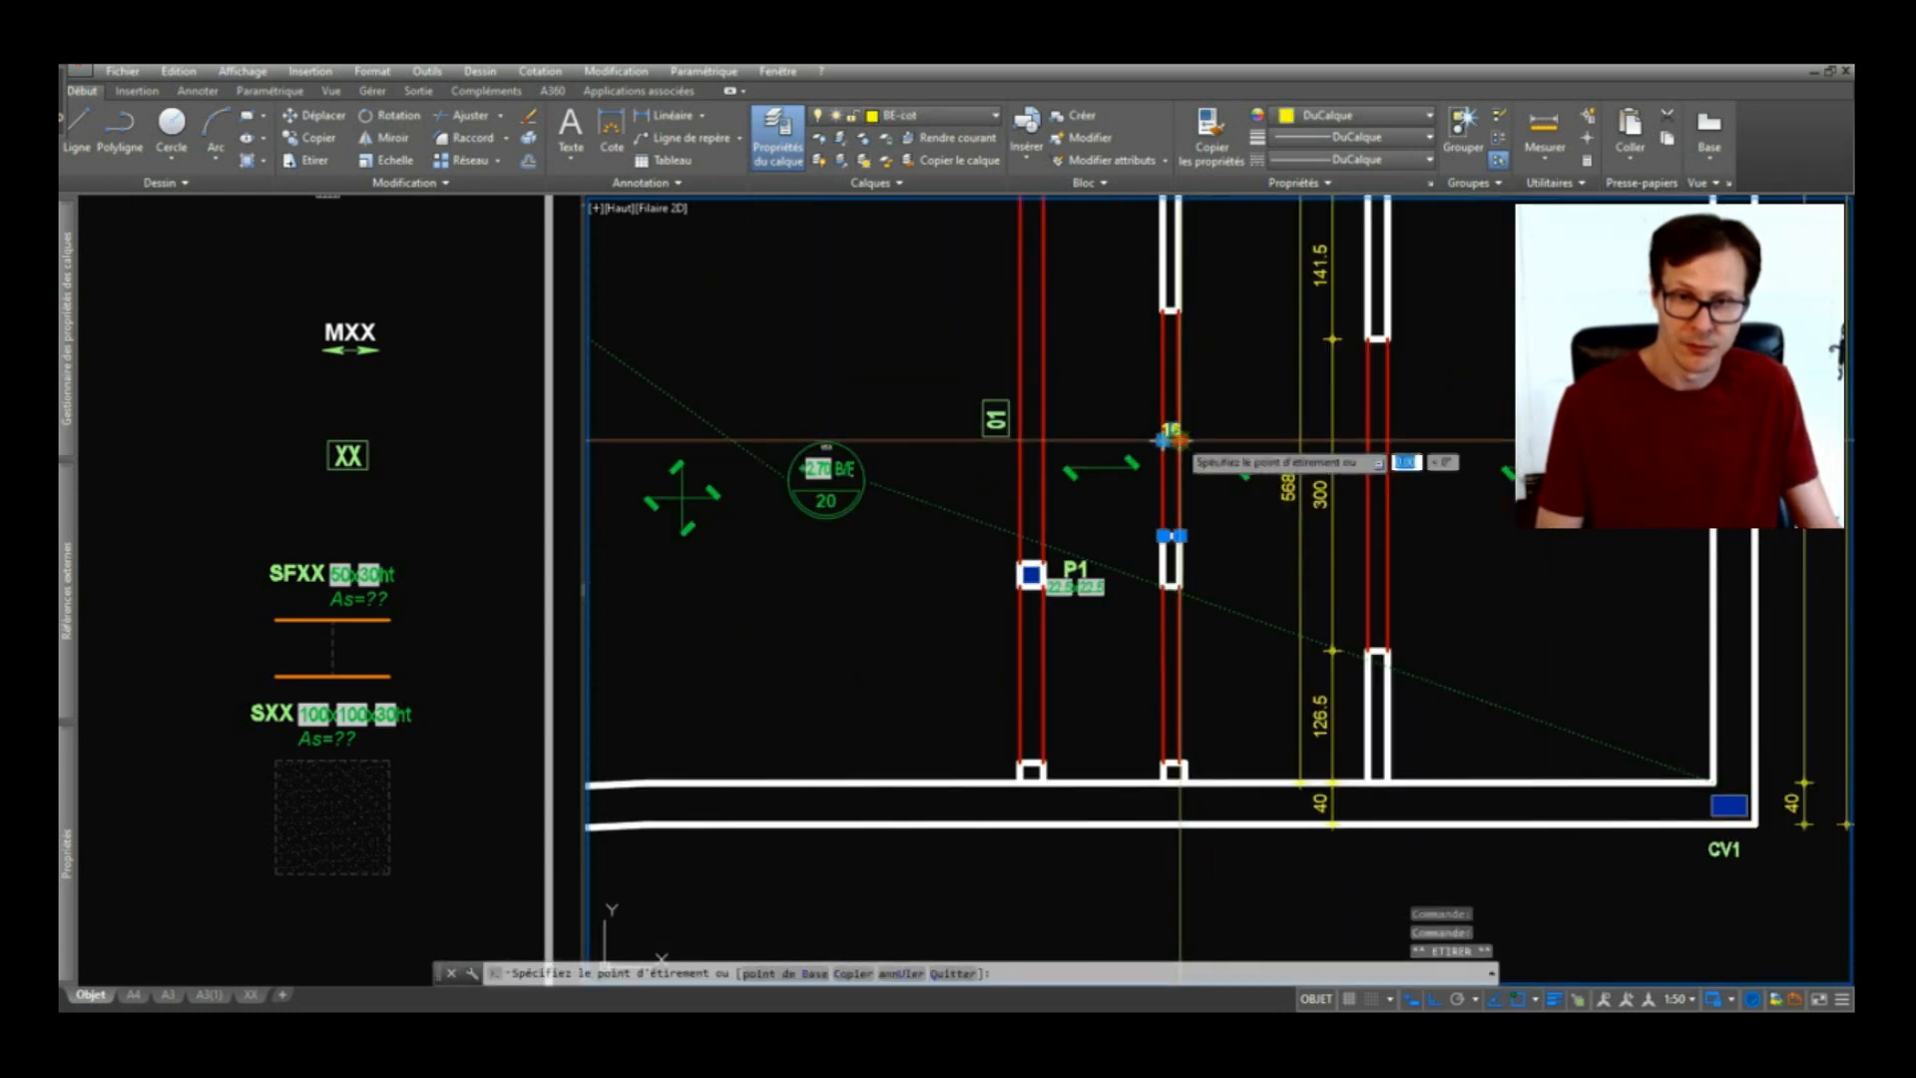
pyautogui.click(1180, 378)
# Step: Continue the middle wall's thickness dimension rightward across the rightmost interior wall to the right outer wall's inner and outer faces
pyautogui.click(1286, 439)
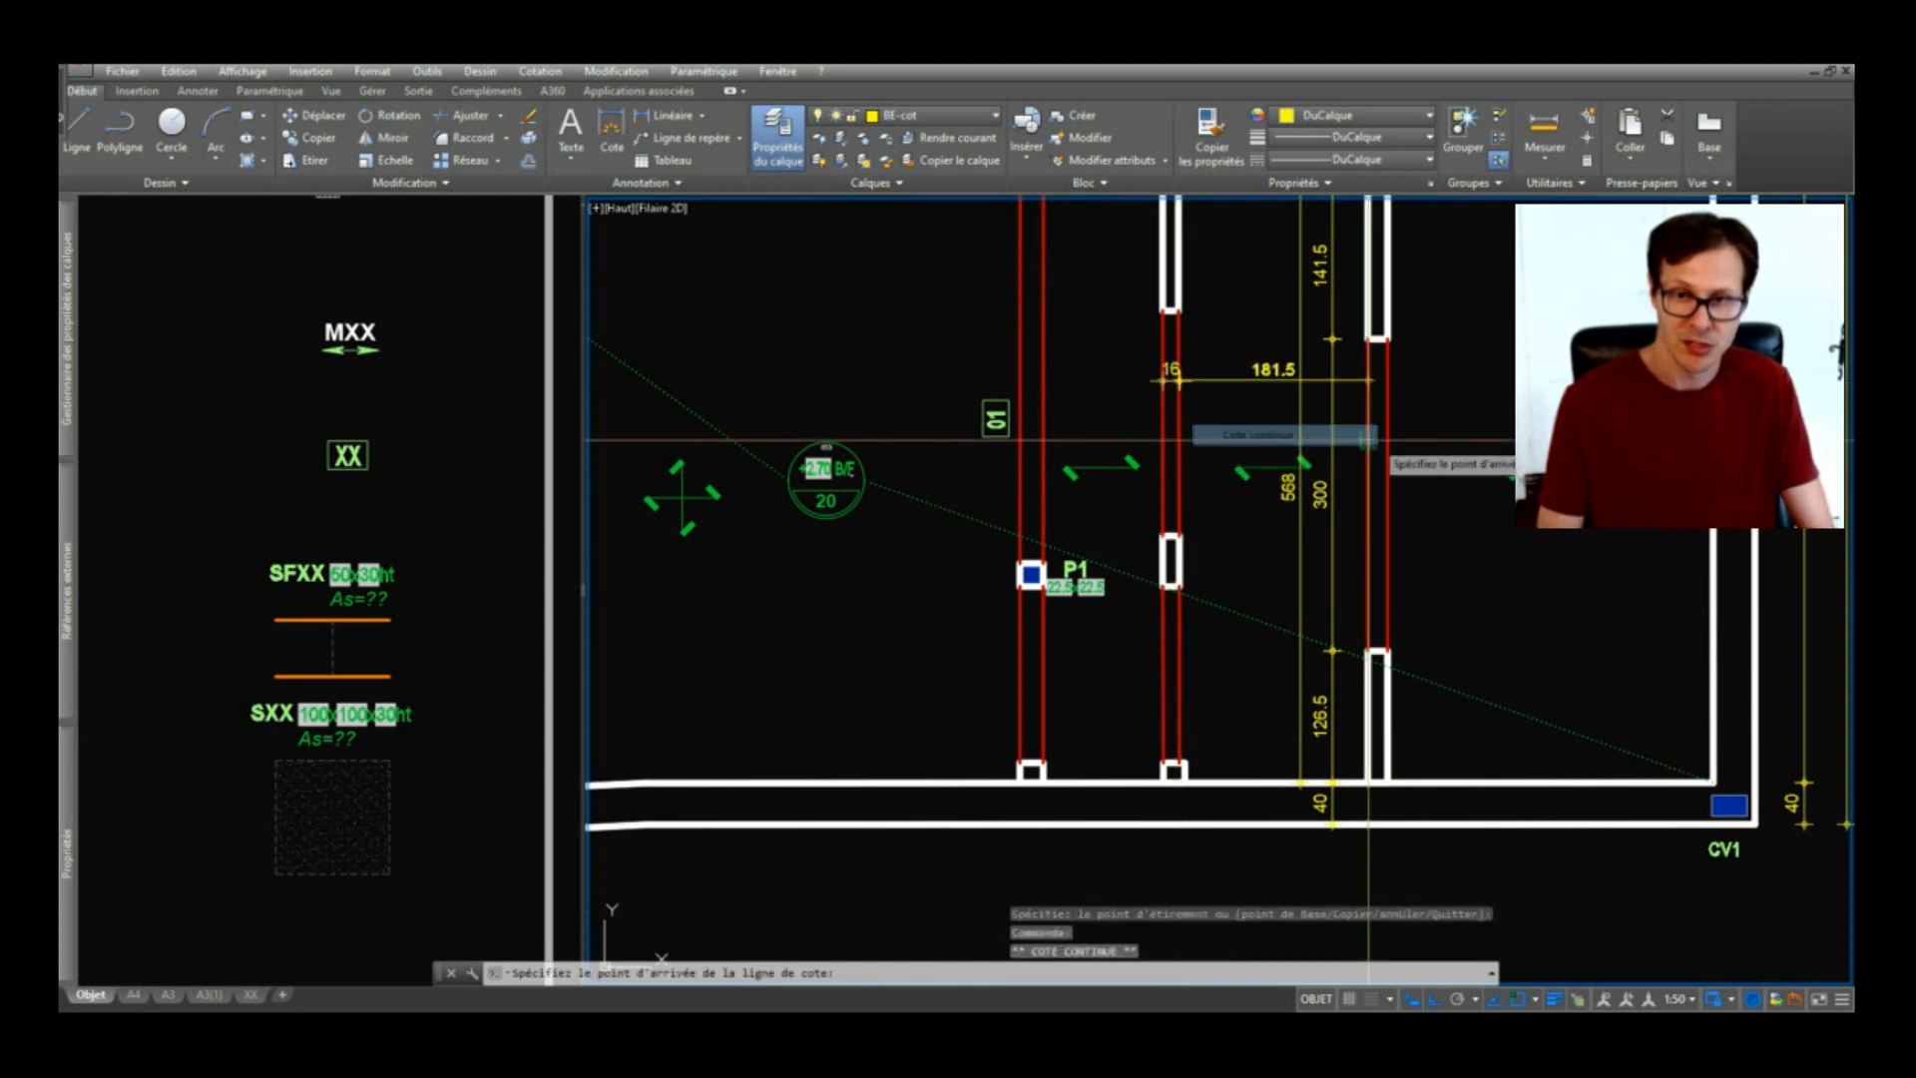
pyautogui.click(1367, 441)
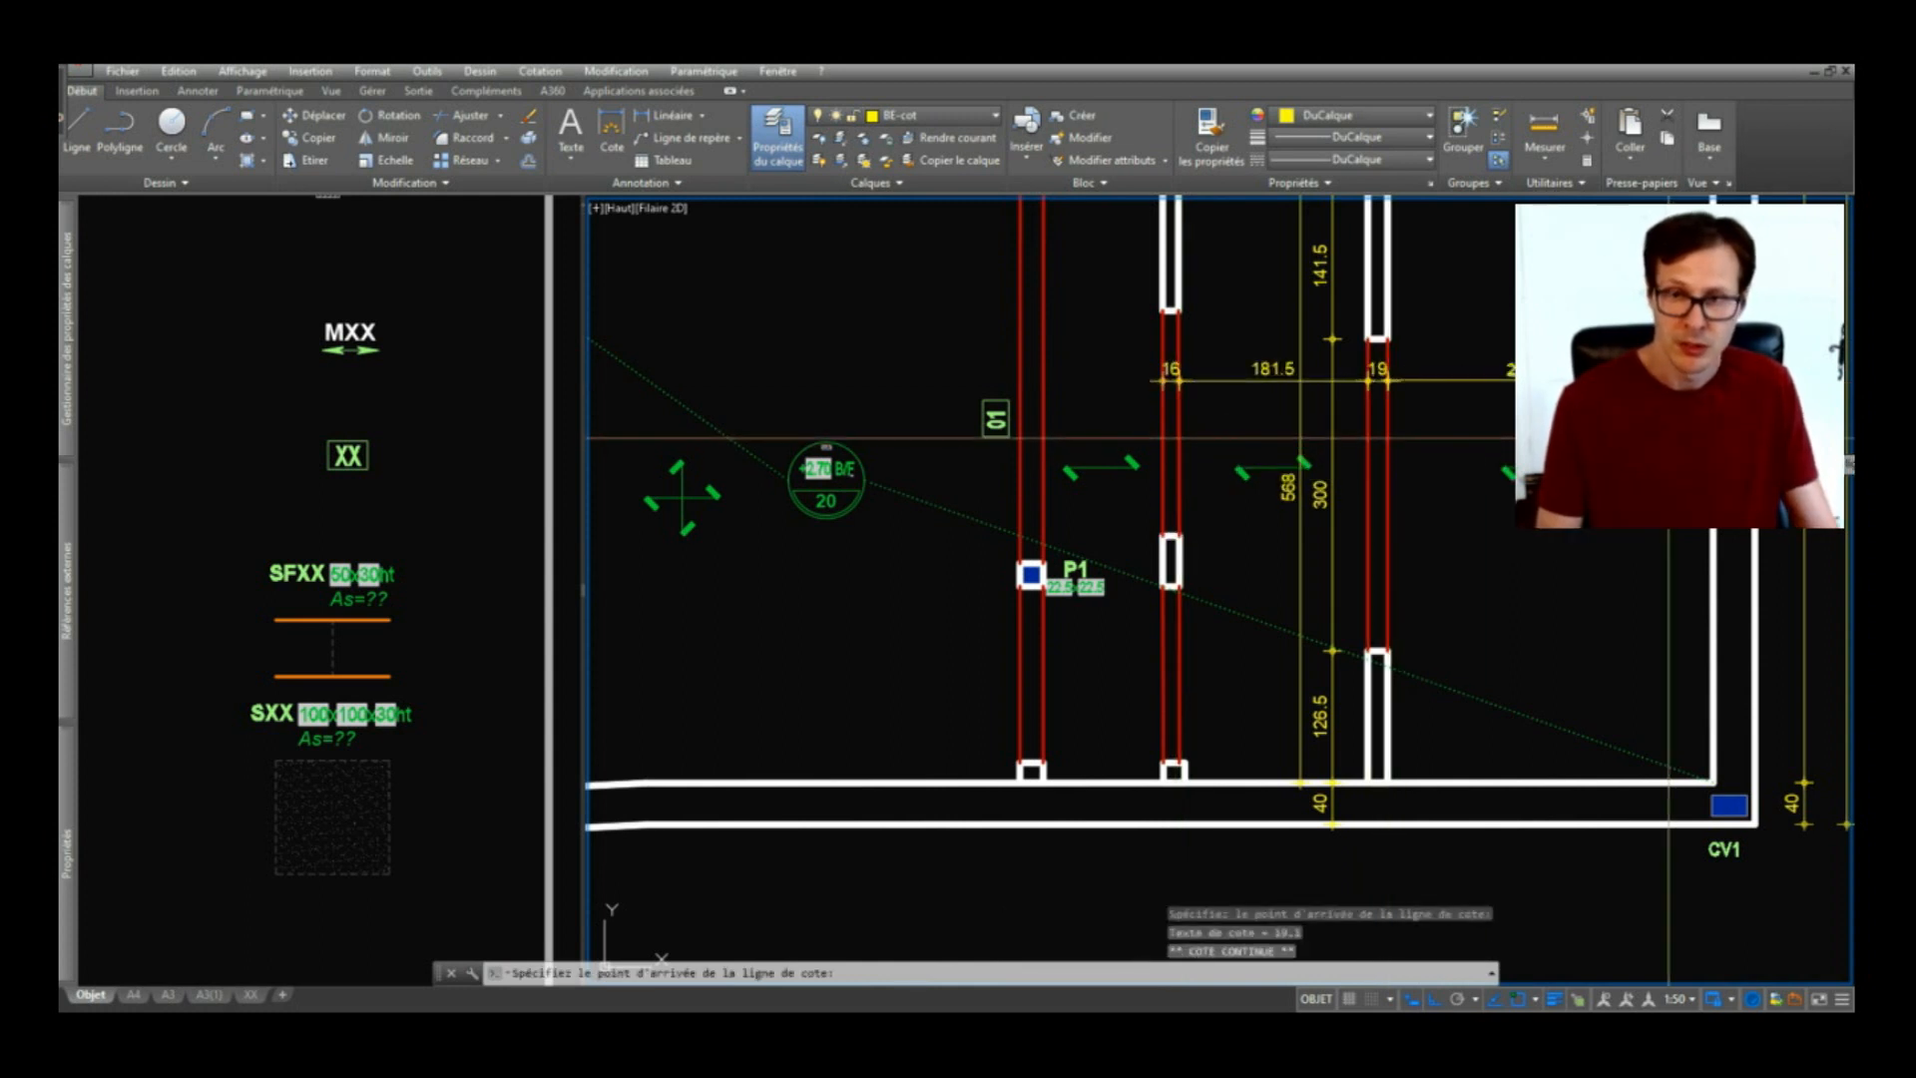
pyautogui.press('Escape')
pyautogui.press('Escape')
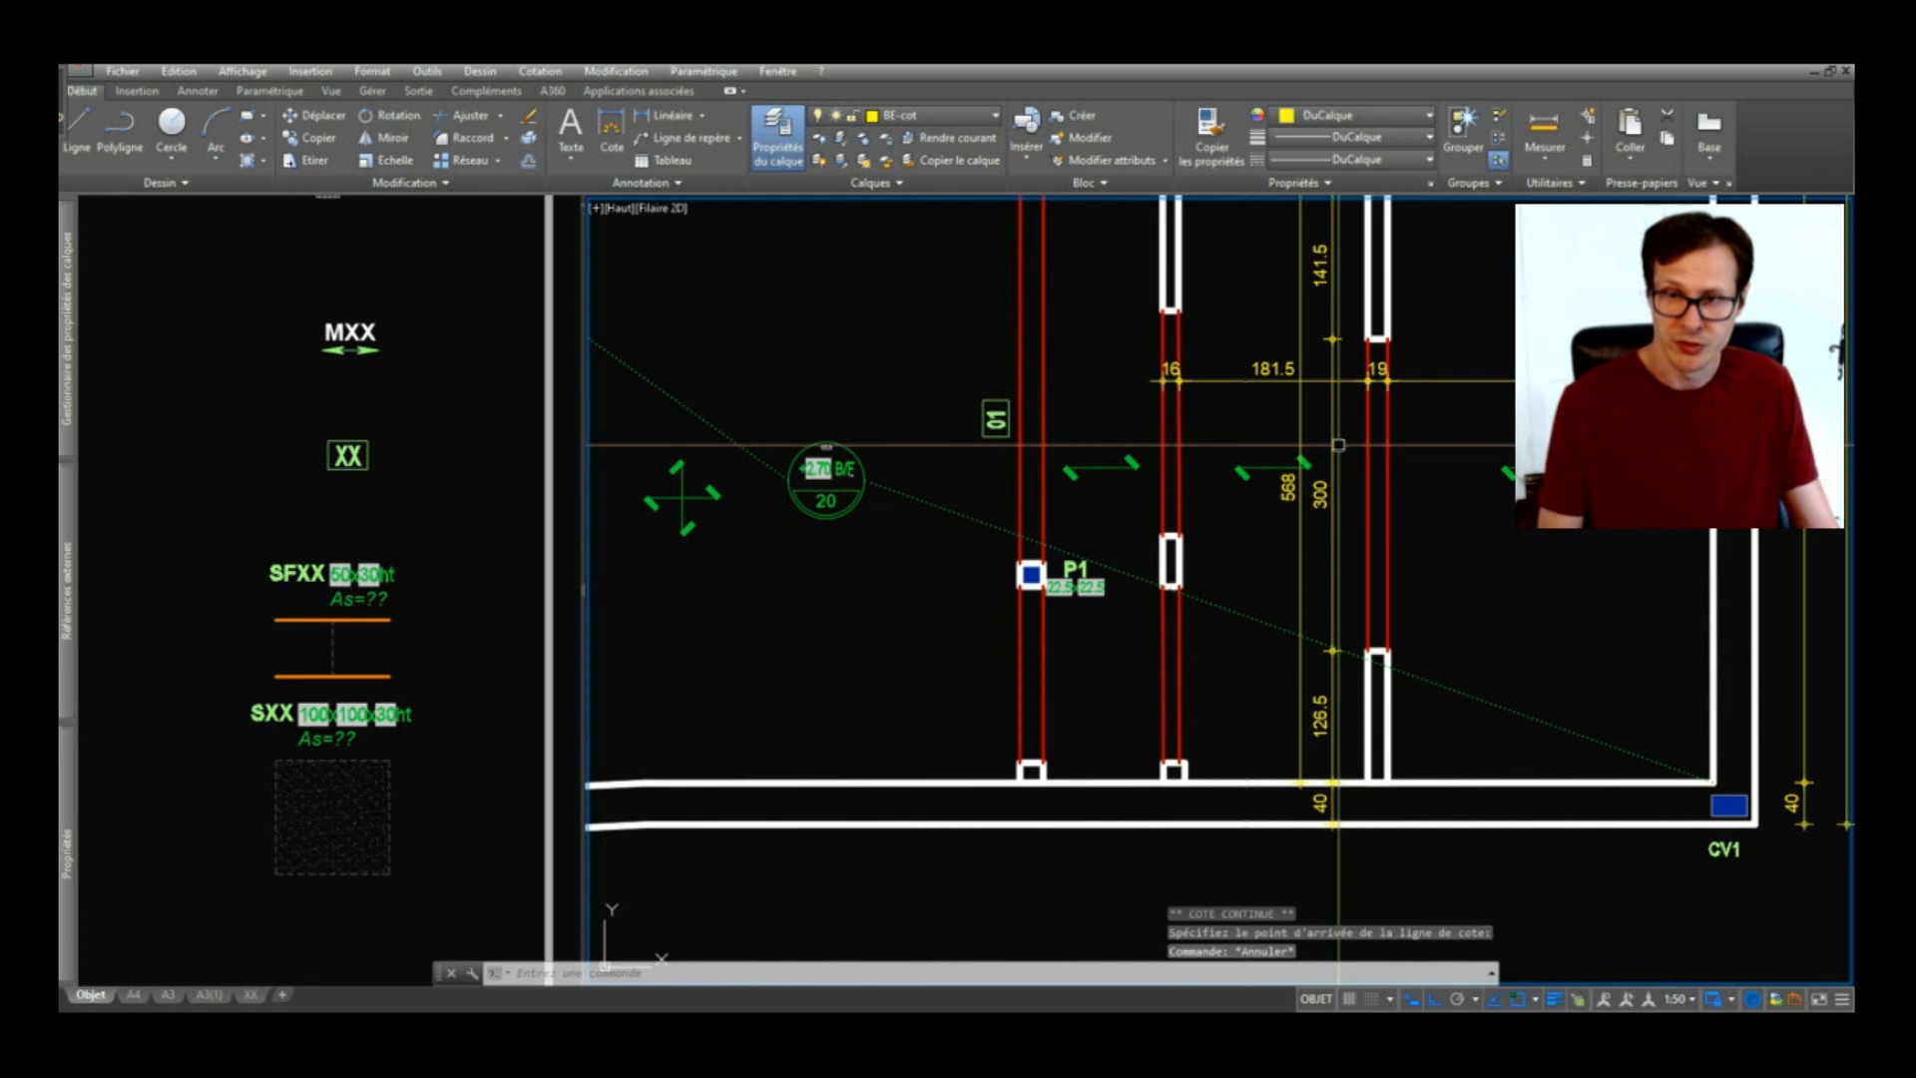
# Step: Continue the middle wall's thickness dimension leftward to both faces of the beam line over column P1
pyautogui.moveTo(1164, 380)
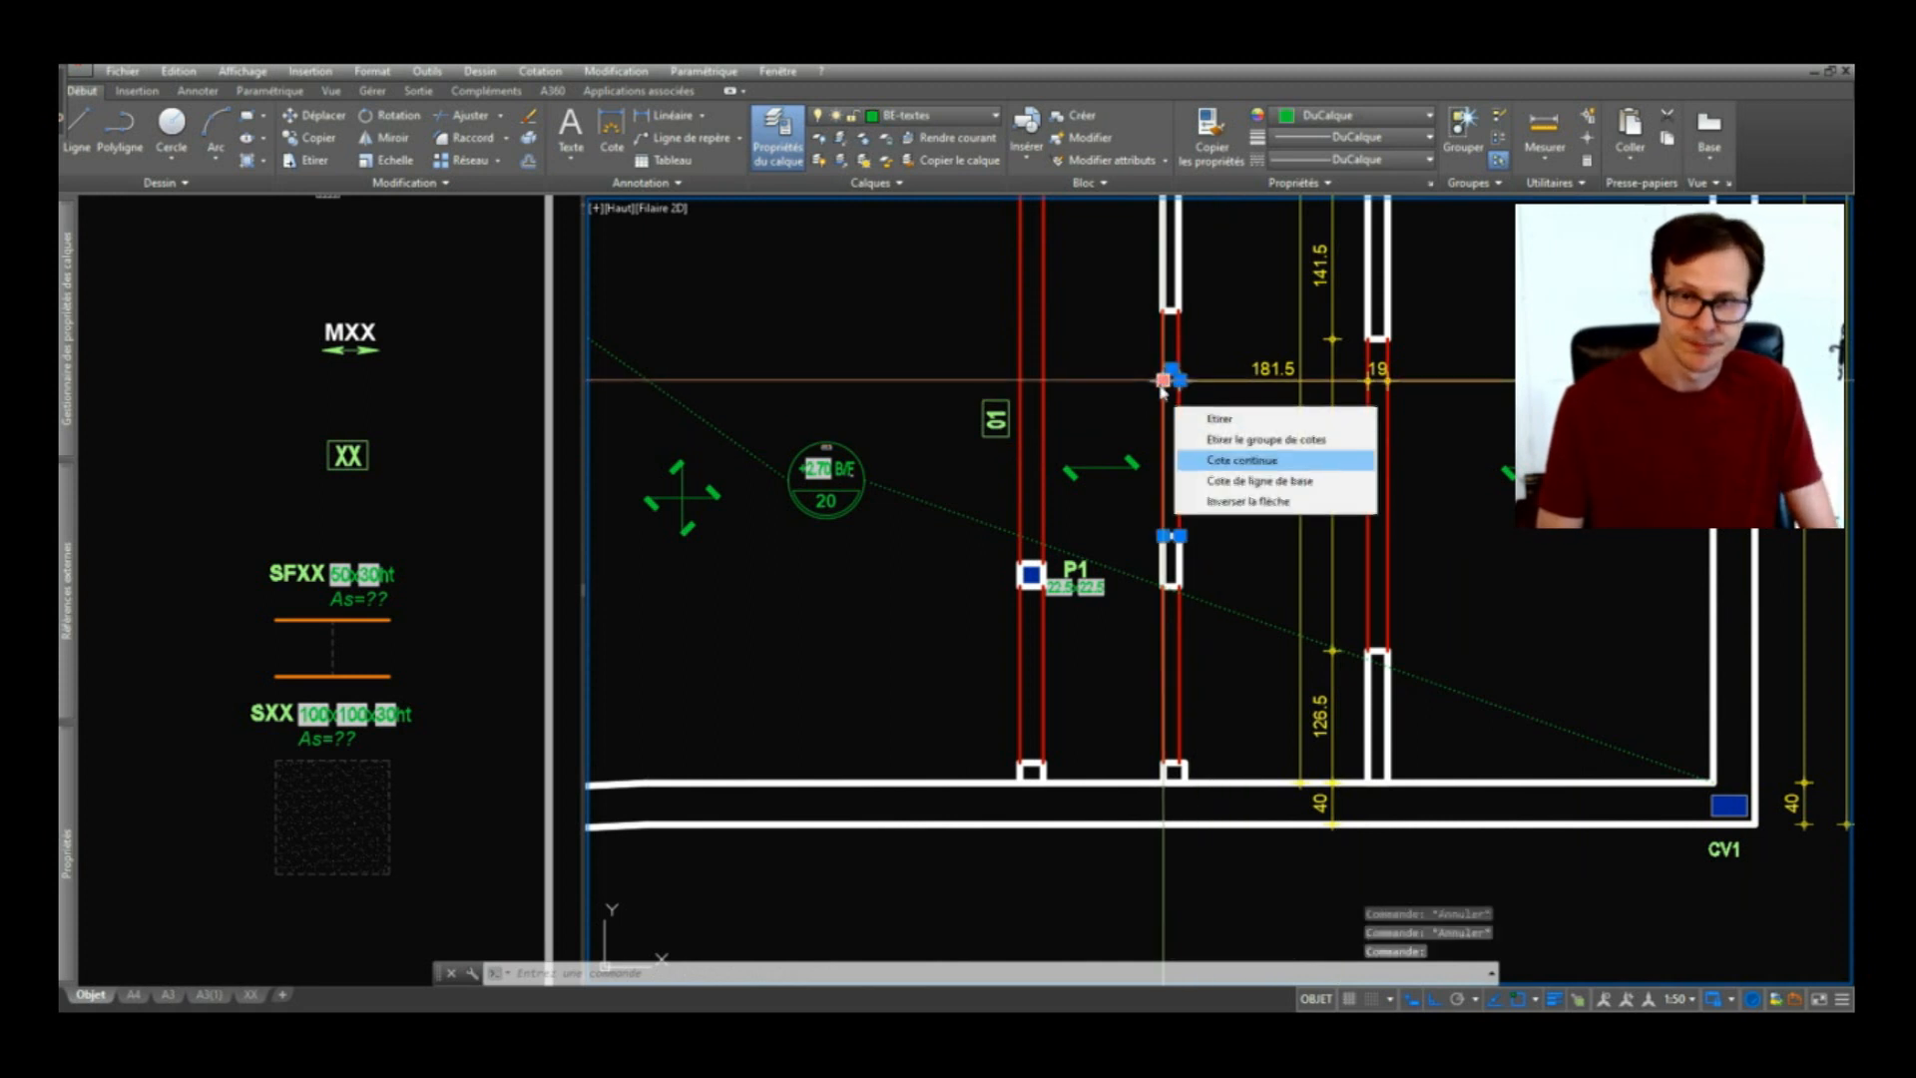
pyautogui.click(1241, 460)
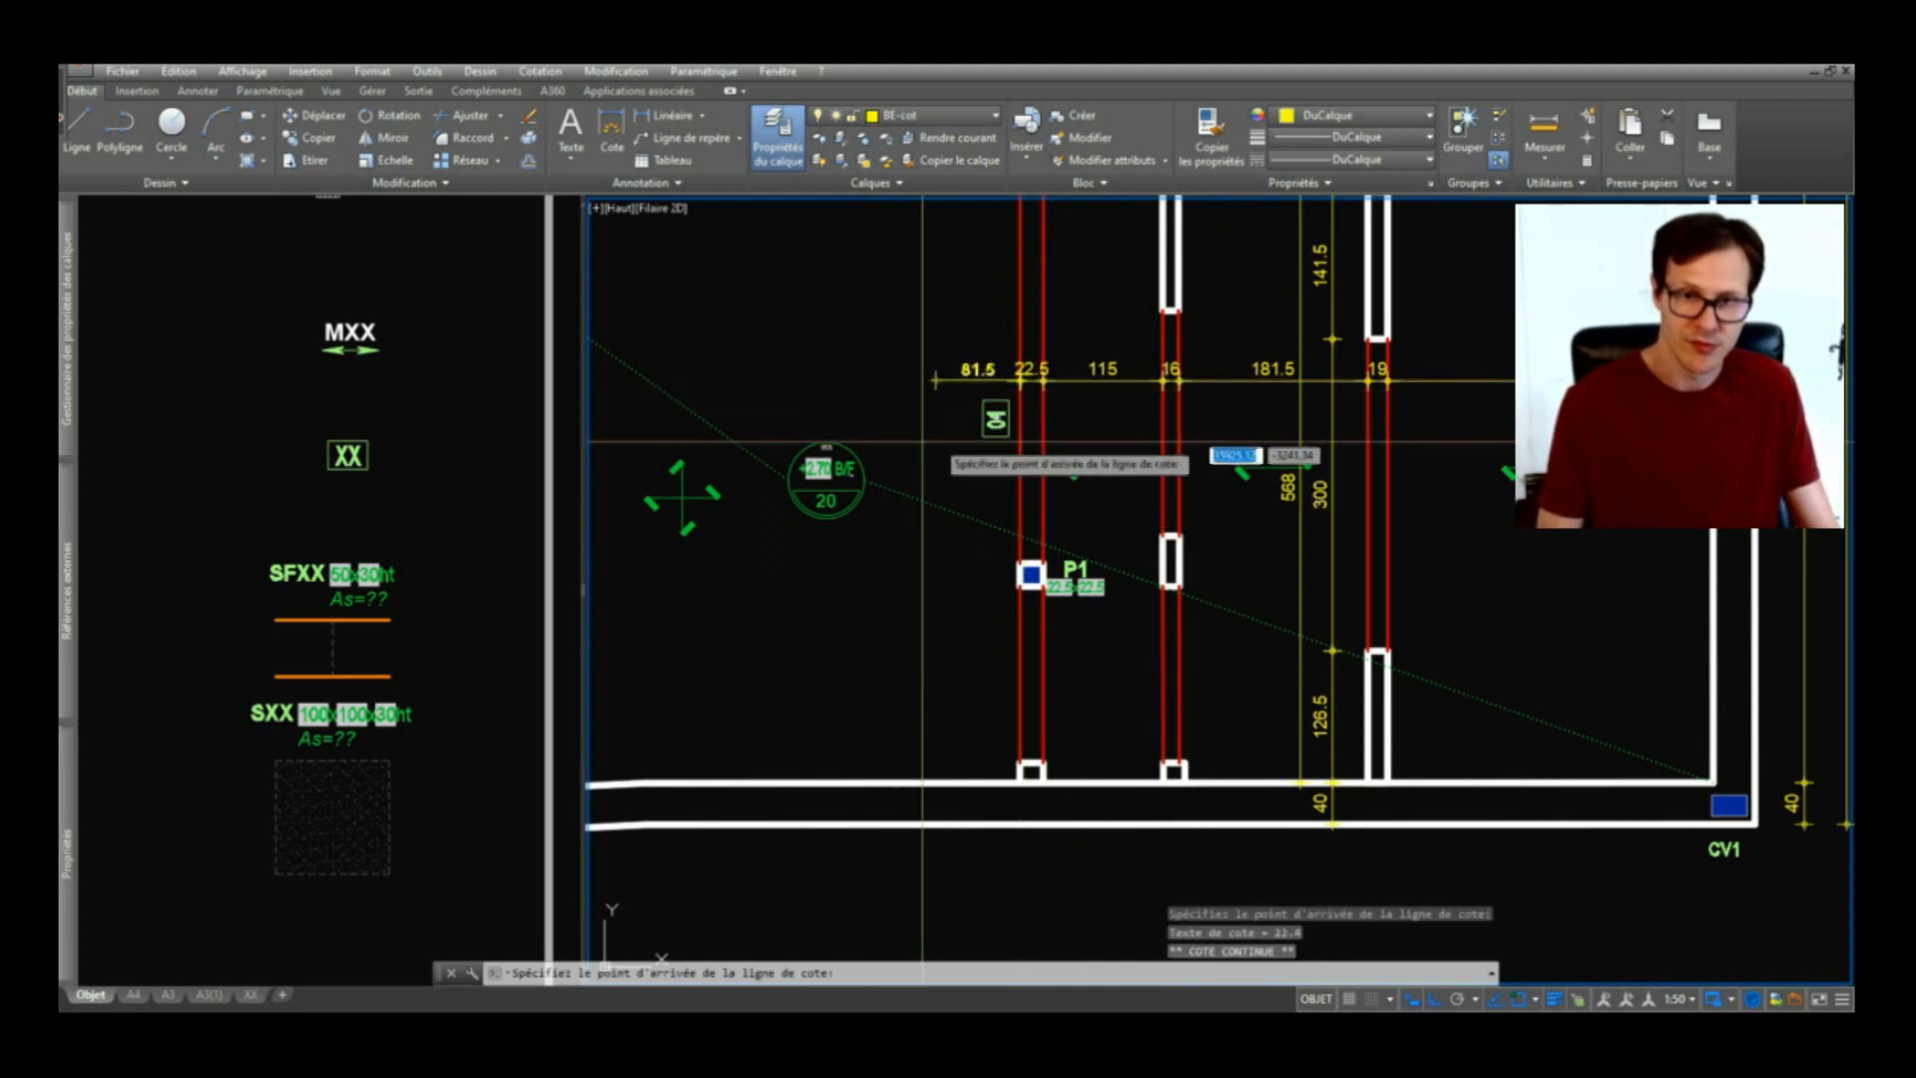
pyautogui.moveTo(644, 440); pyautogui.dragTo(1242, 505, button='middle')
pyautogui.press('Escape')
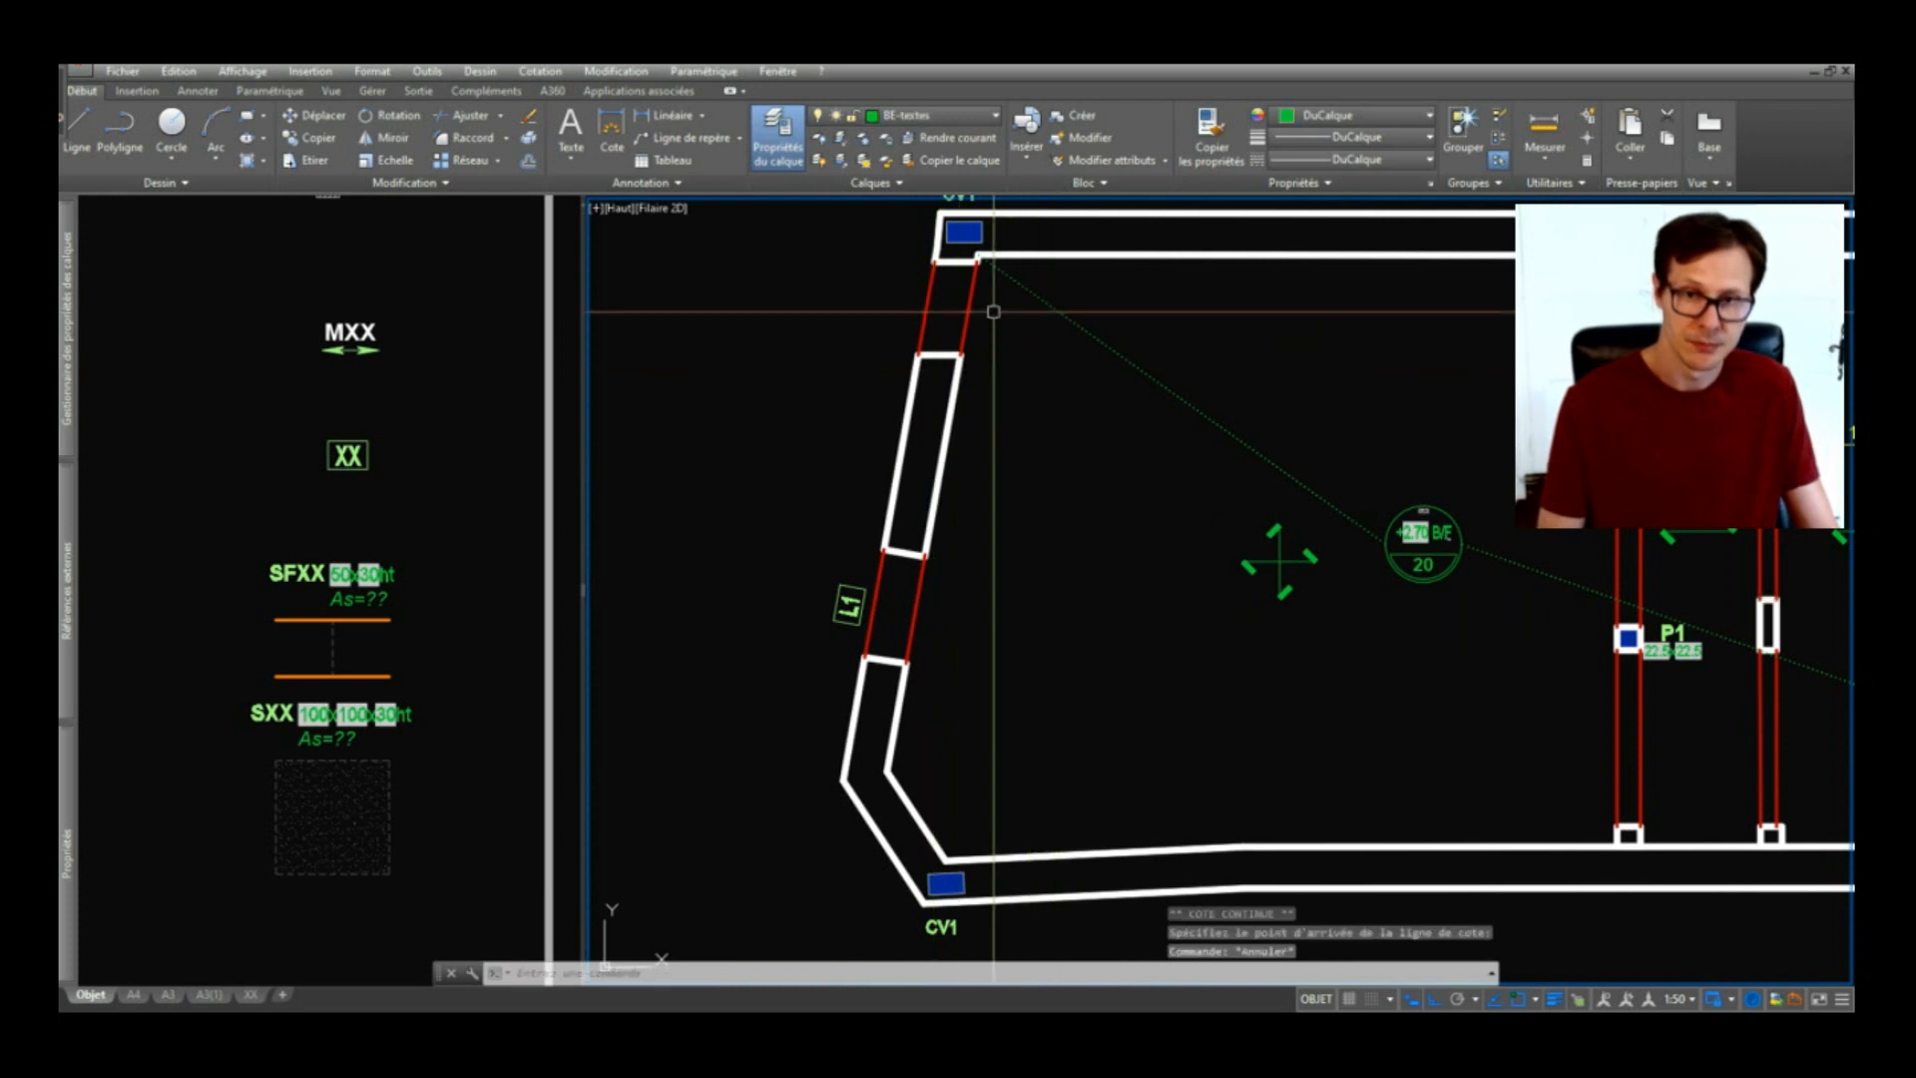
pyautogui.moveTo(978, 254); pyautogui.dragTo(938, 312, button='middle')
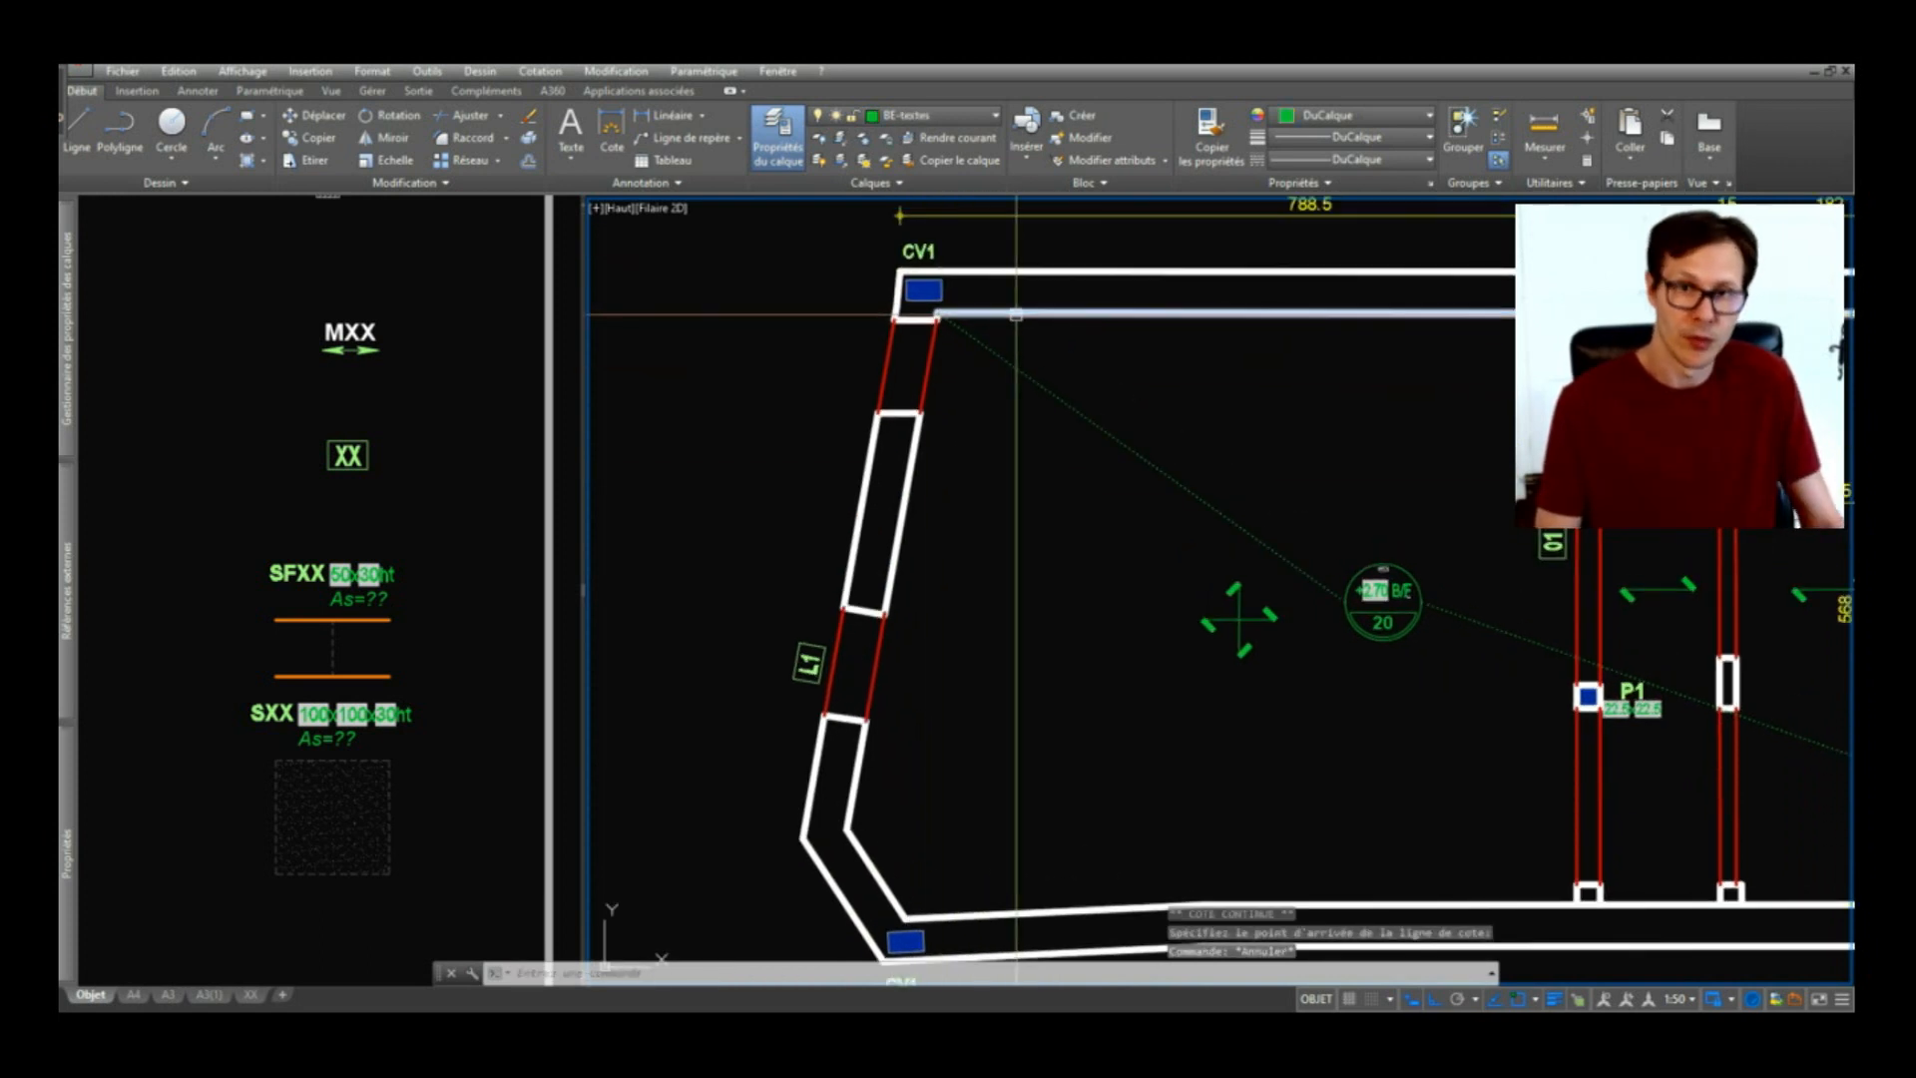
pyautogui.press('space')
pyautogui.click(1016, 314)
pyautogui.press('Escape')
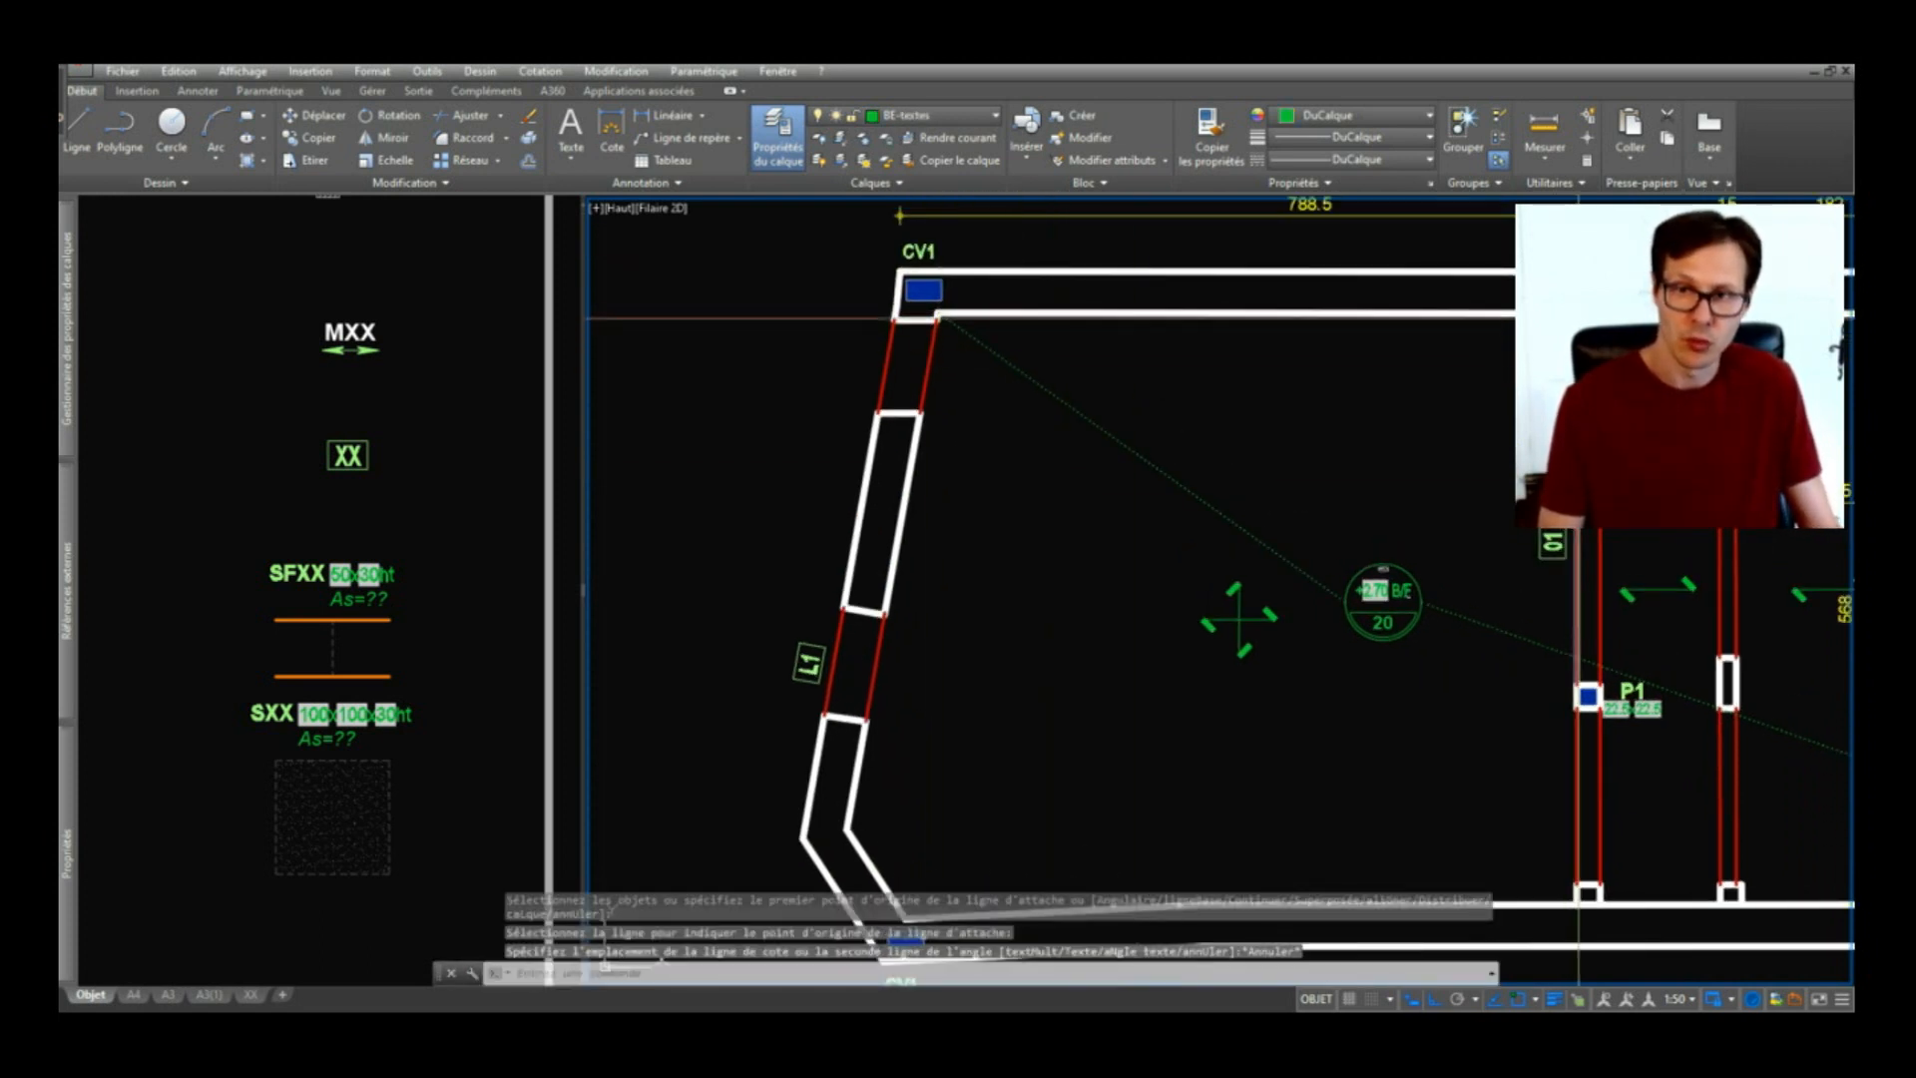
# Step: Dimension the large bay along the top wall's inner face, from the P1 beam line to the left corner, placing it just below the wall
pyautogui.press('space')
pyautogui.click(1578, 316)
pyautogui.click(938, 315)
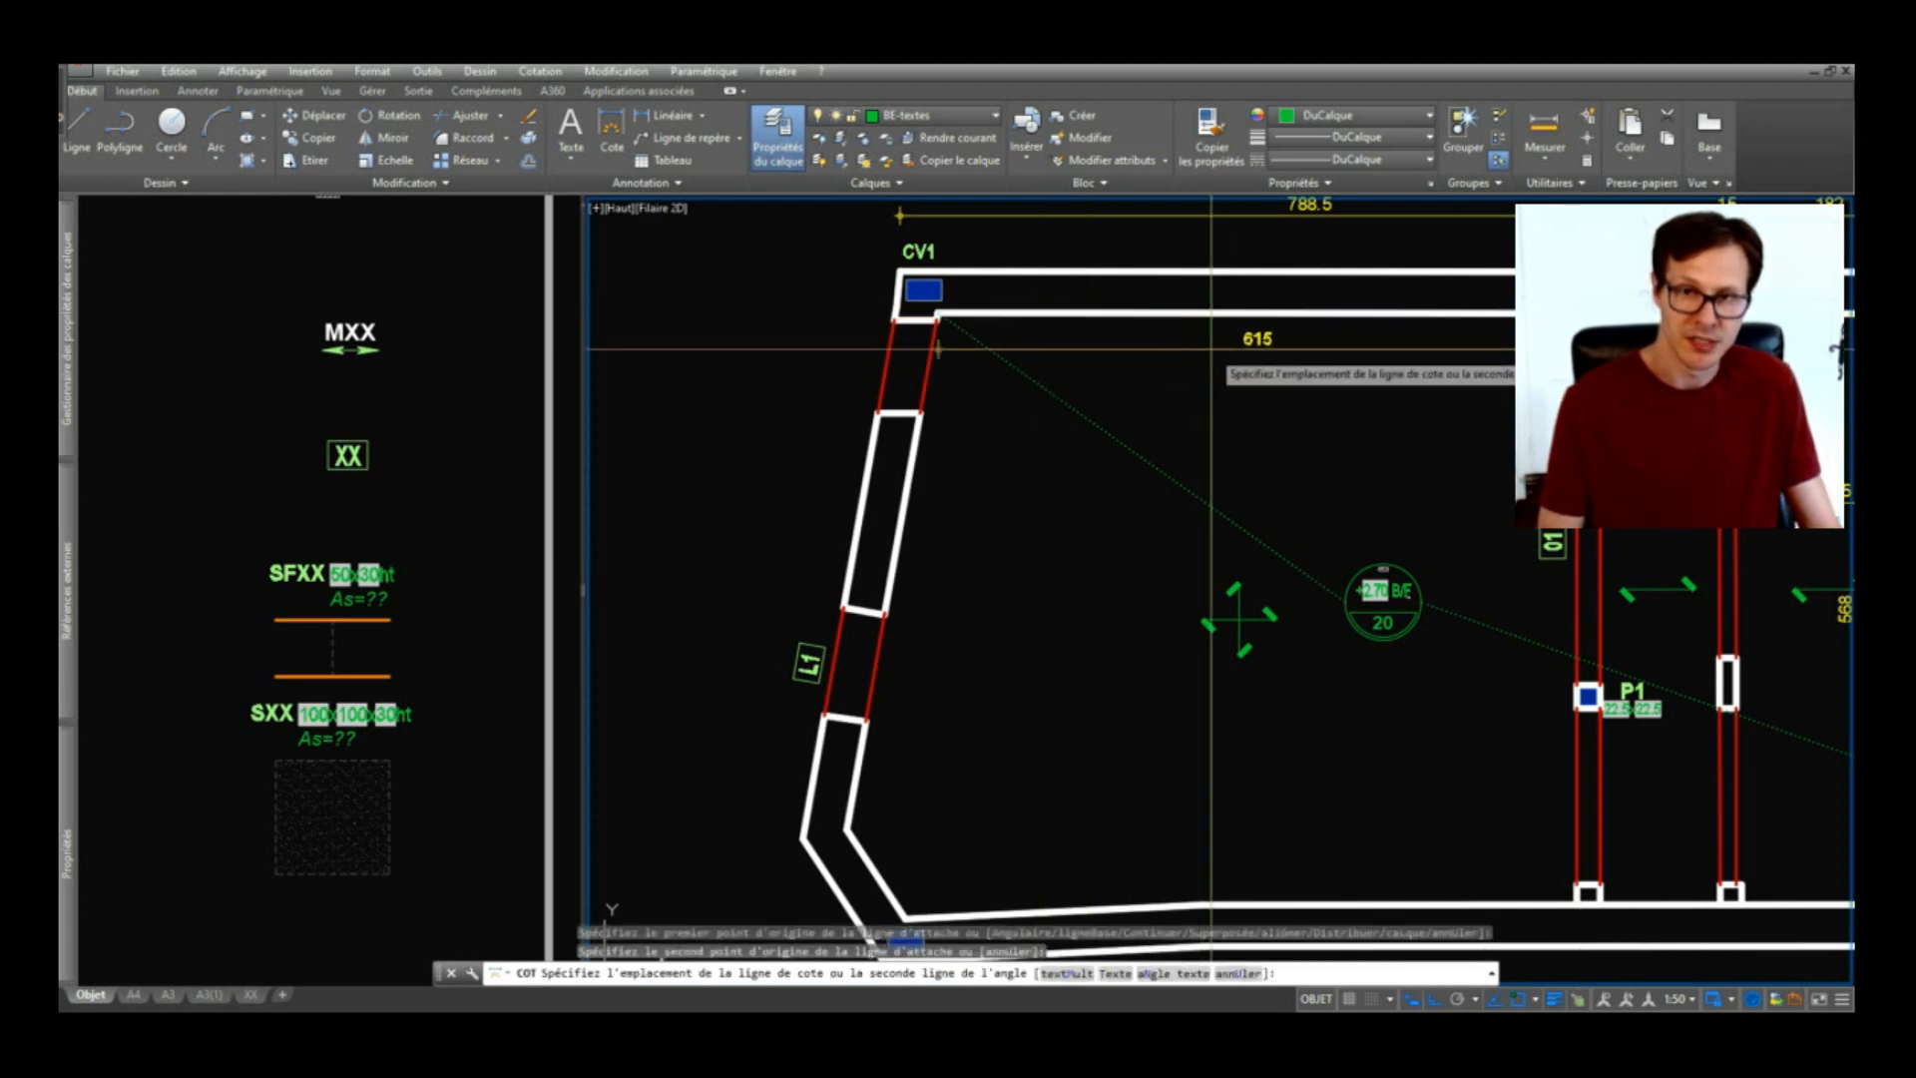
pyautogui.click(1212, 349)
pyautogui.scroll(-4, 1212, 349)
pyautogui.press('Escape')
# Step: Dimension the bottom wall's inner face horizontally from the lower-left CV1 corner to the wall's slight bend, placing it just above the wall
pyautogui.scroll(4, 1166, 552)
pyautogui.press('space')
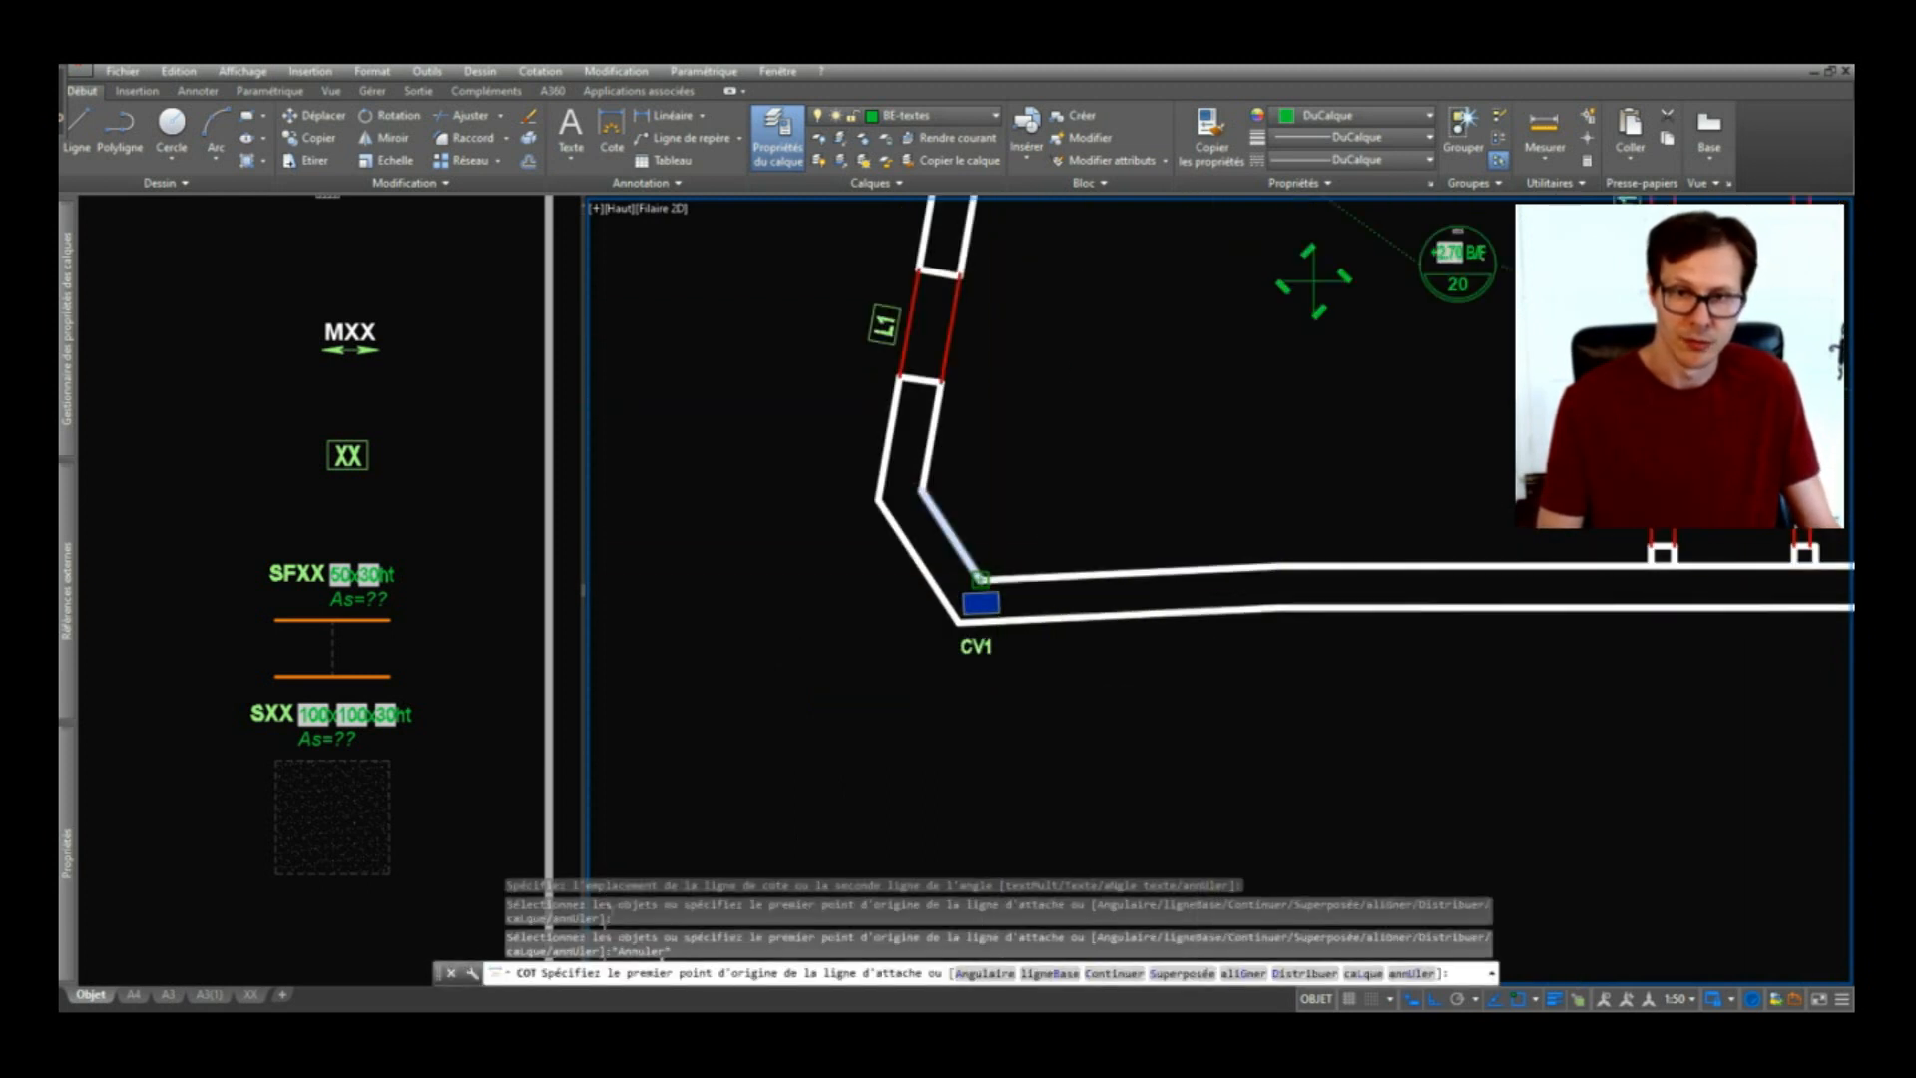
pyautogui.click(981, 577)
pyautogui.click(1276, 566)
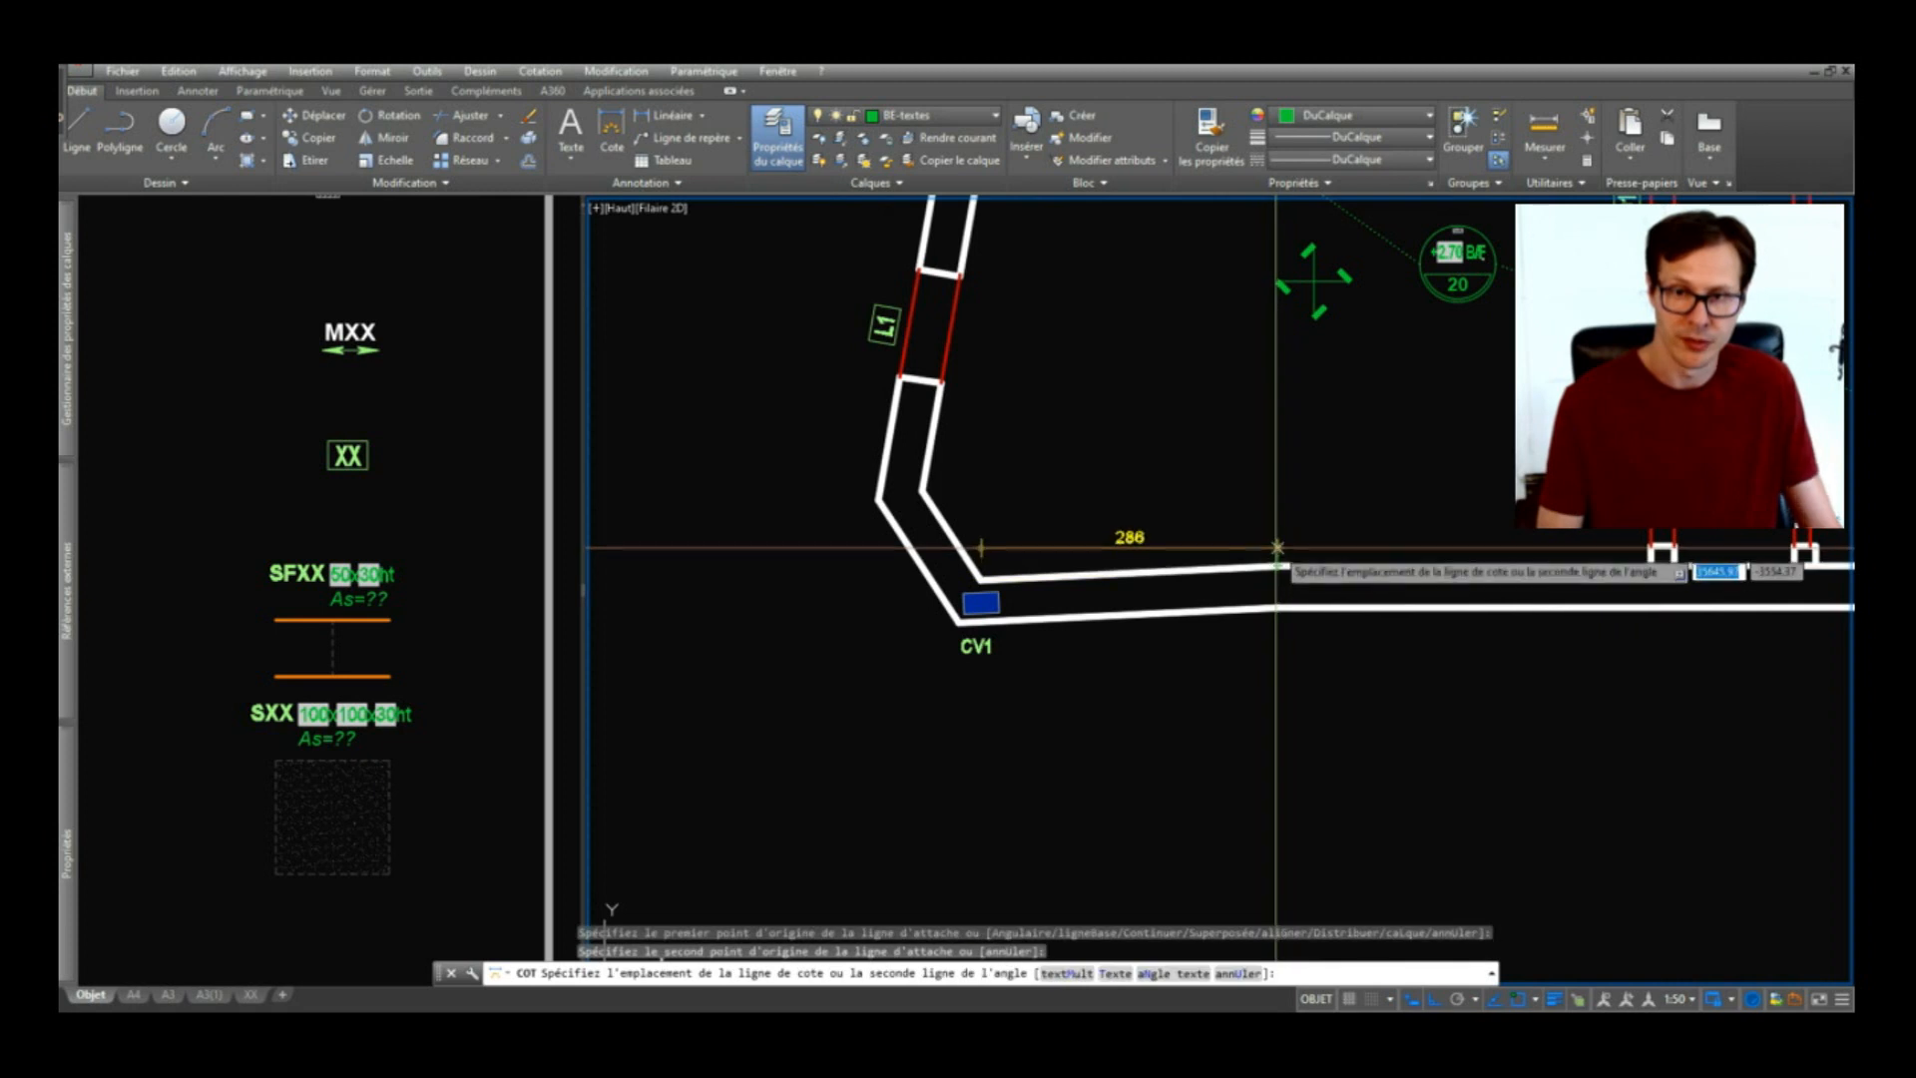
pyautogui.click(1277, 531)
pyautogui.press('Escape')
# Step: Continue the bottom wall's inner-face dimension from the slight bend rightward to the P1 beam line
pyautogui.click(1288, 515)
pyautogui.click(1245, 532)
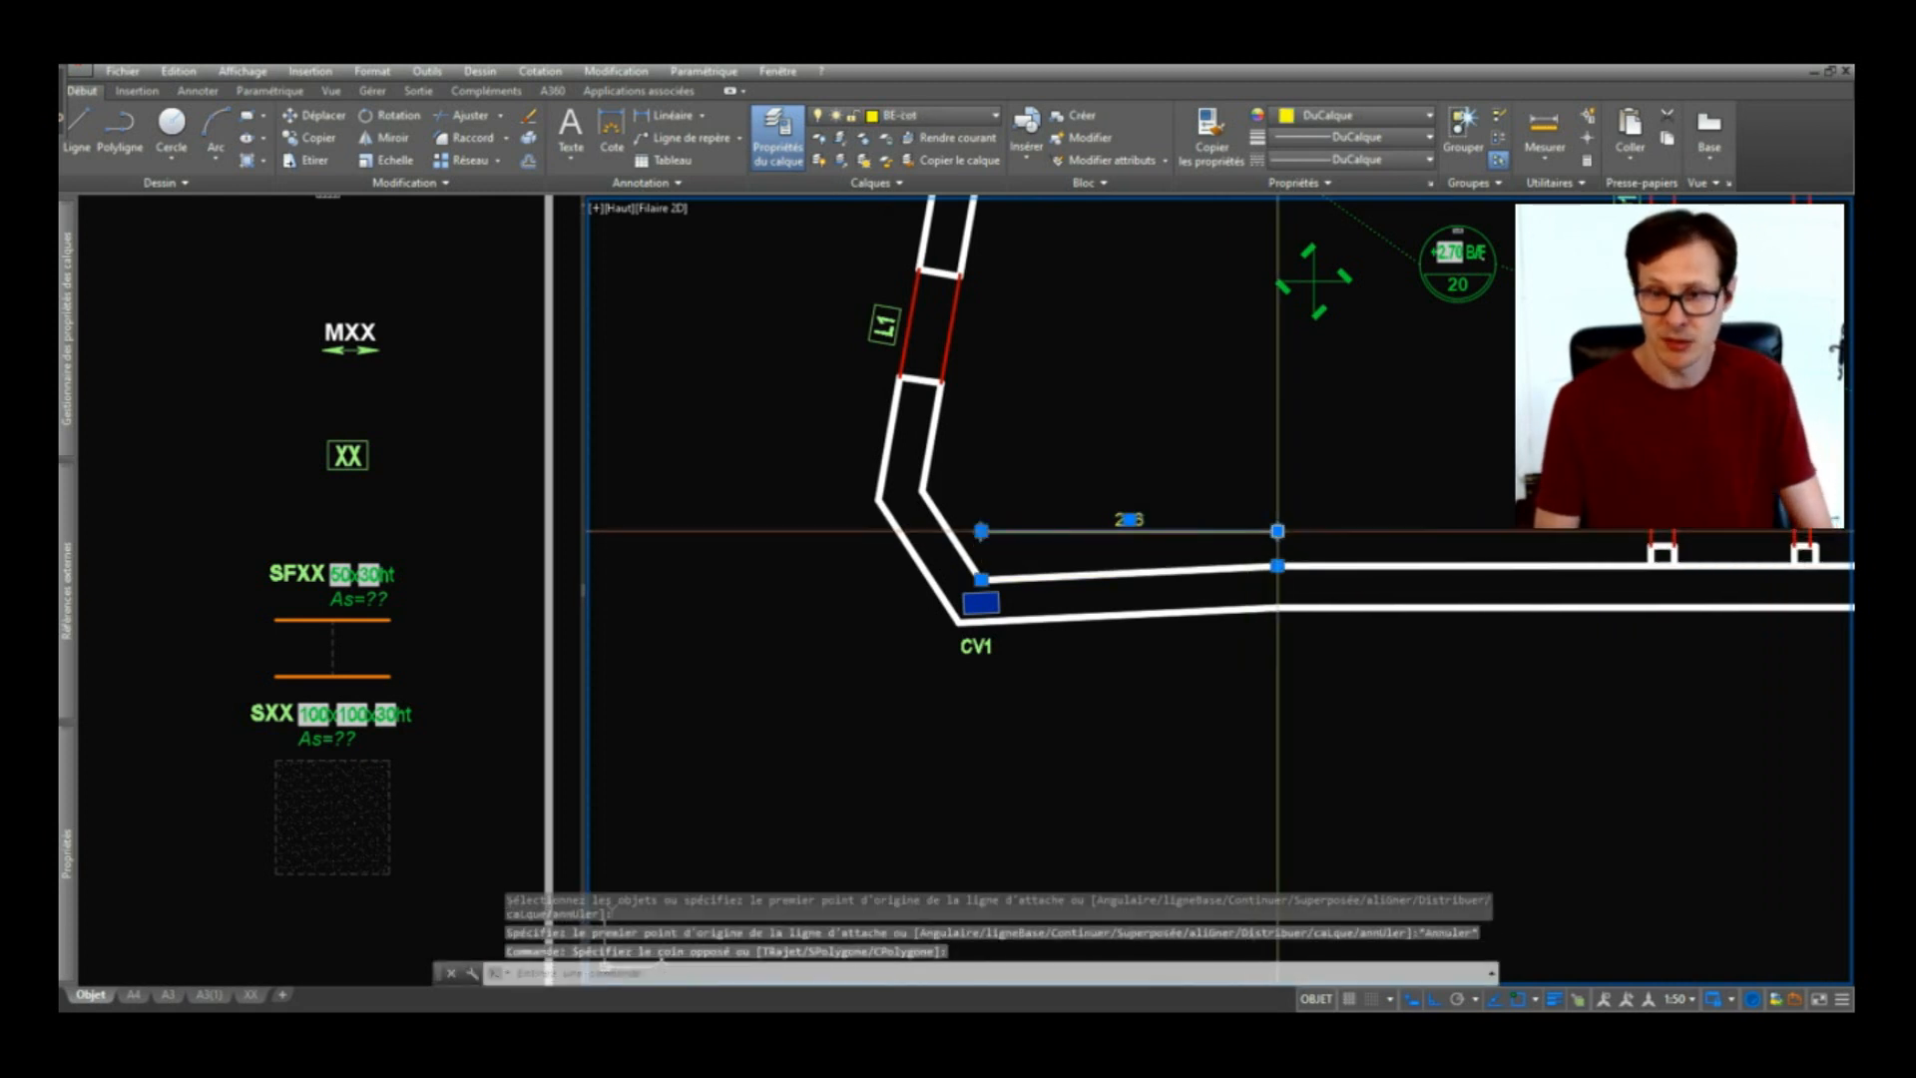
pyautogui.click(1359, 583)
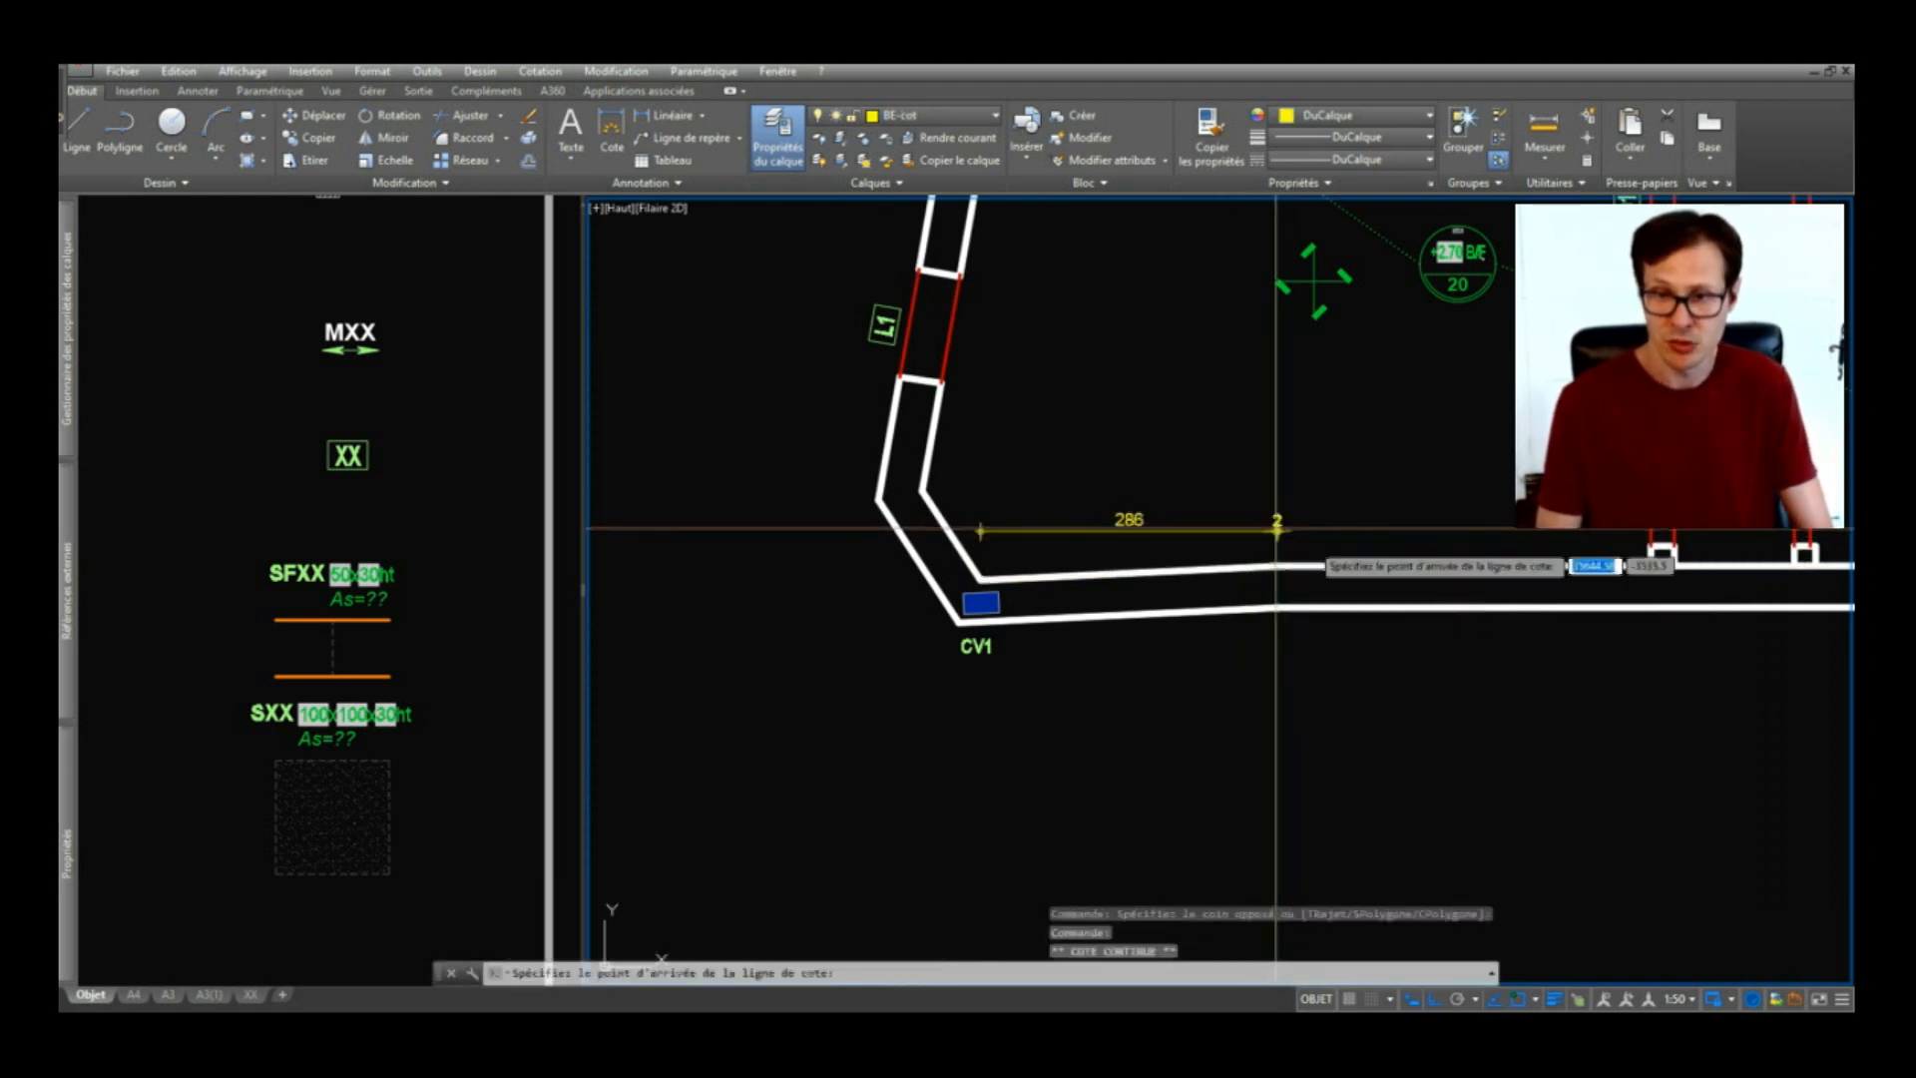
pyautogui.click(1652, 562)
pyautogui.press('Escape')
# Step: Add an angular dimension (COTANG) at the slight bend in the bottom wall's inner face, placing its arc above the wall
pyautogui.scroll(4, 1427, 509)
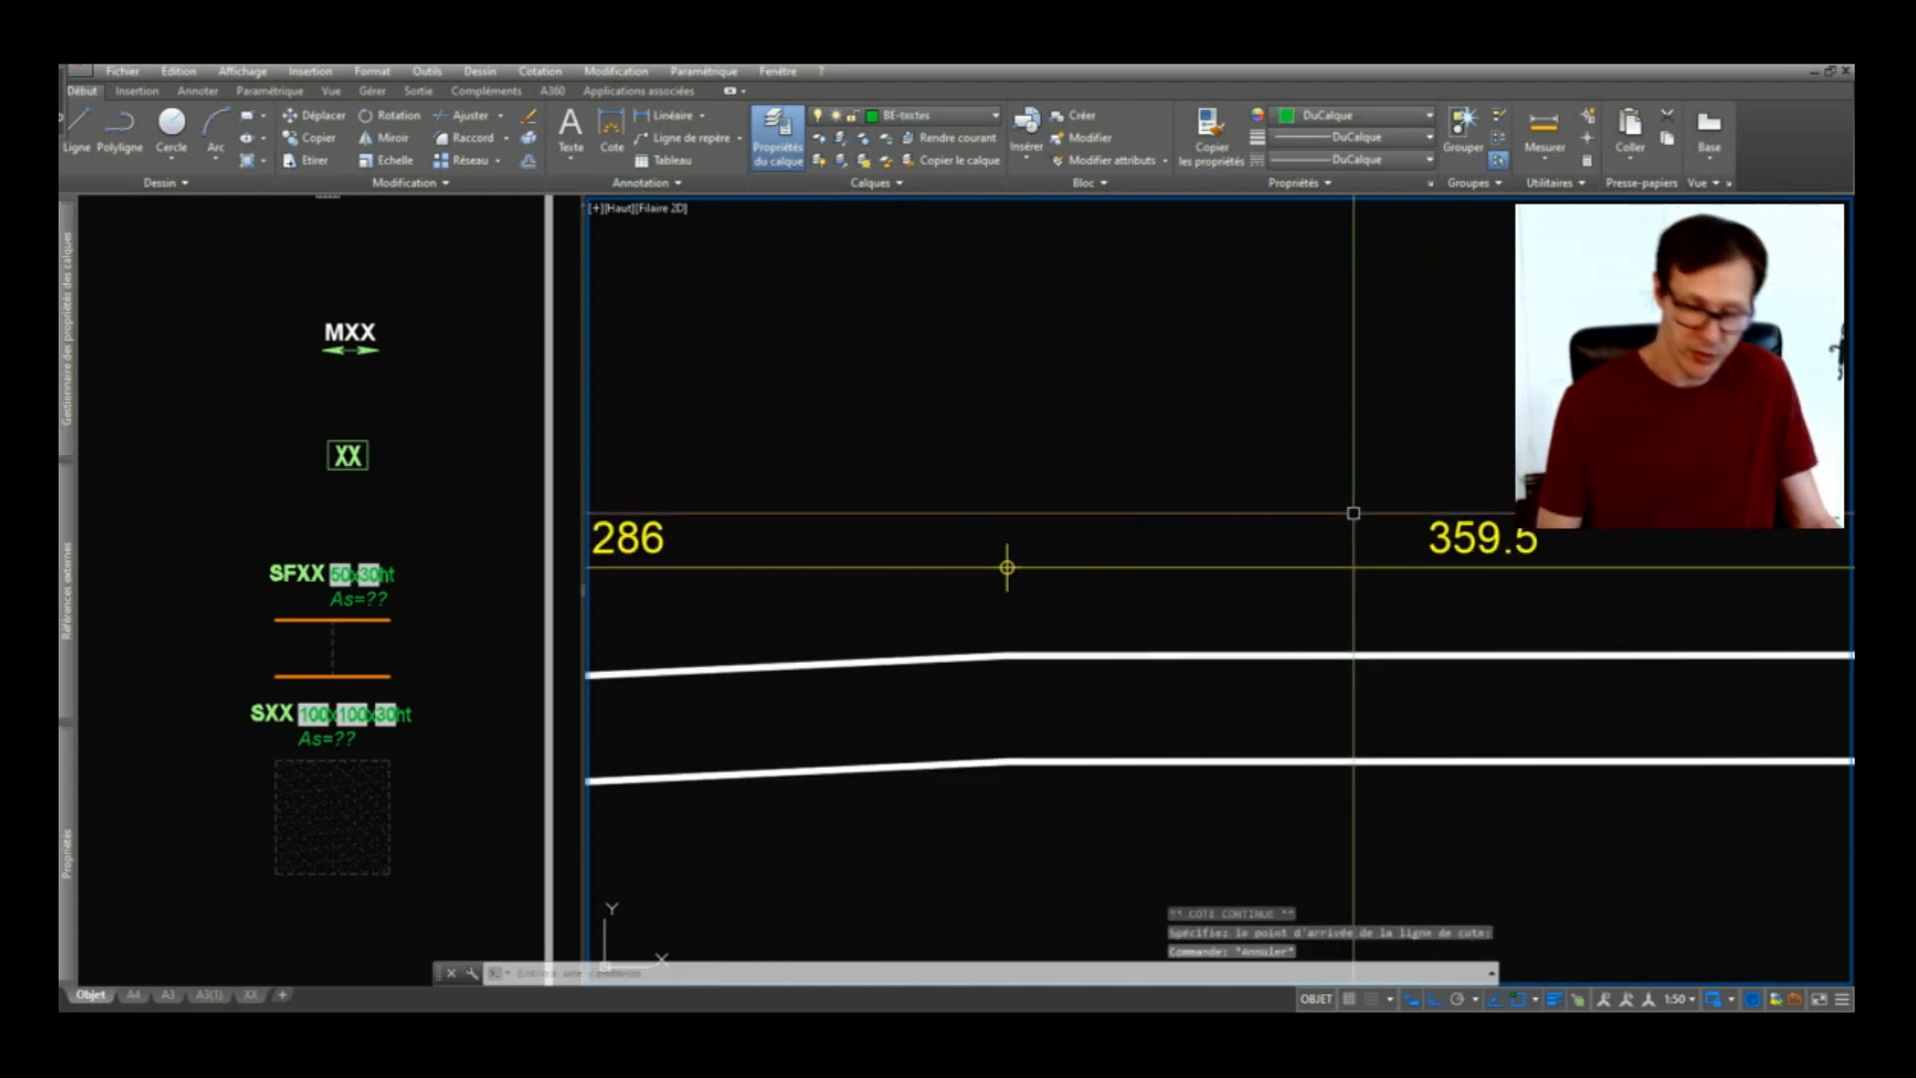
pyautogui.write('COTA')
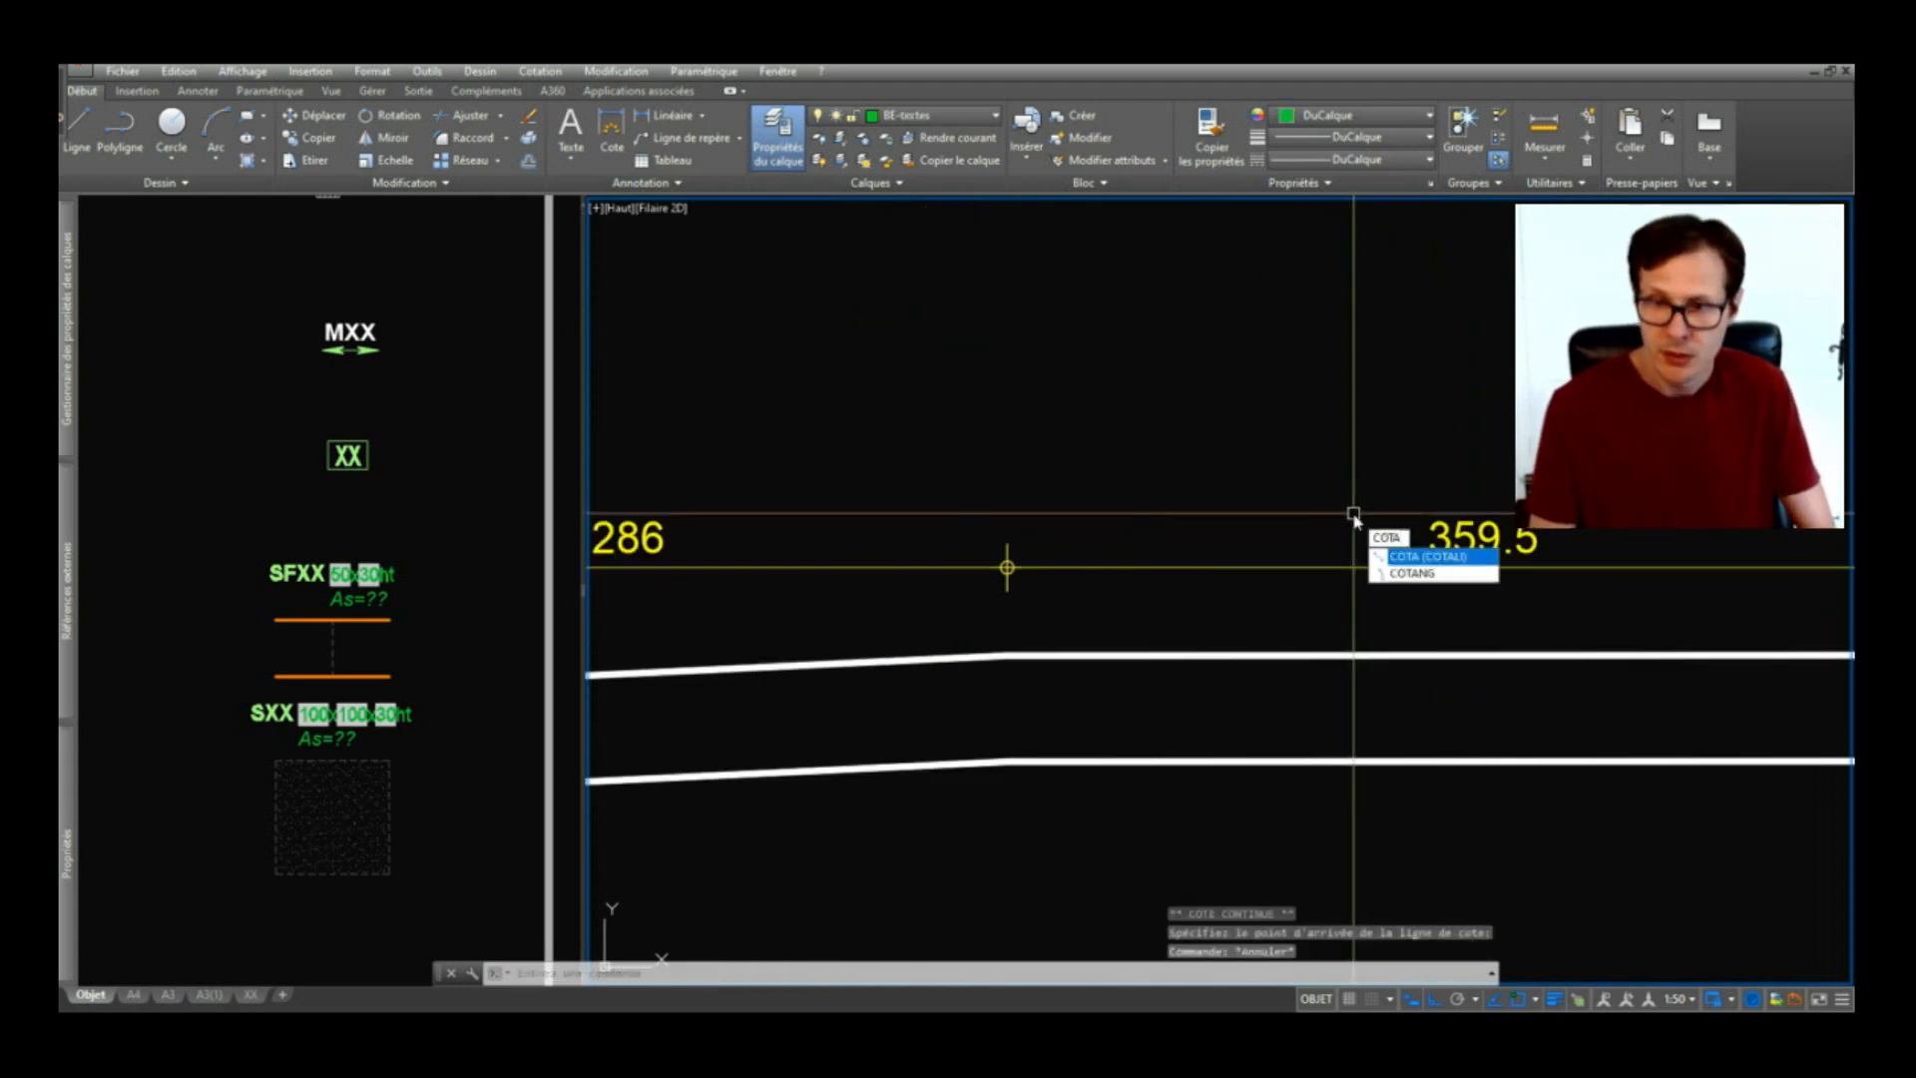
pyautogui.write('NG')
pyautogui.press('Return')
pyautogui.click(933, 657)
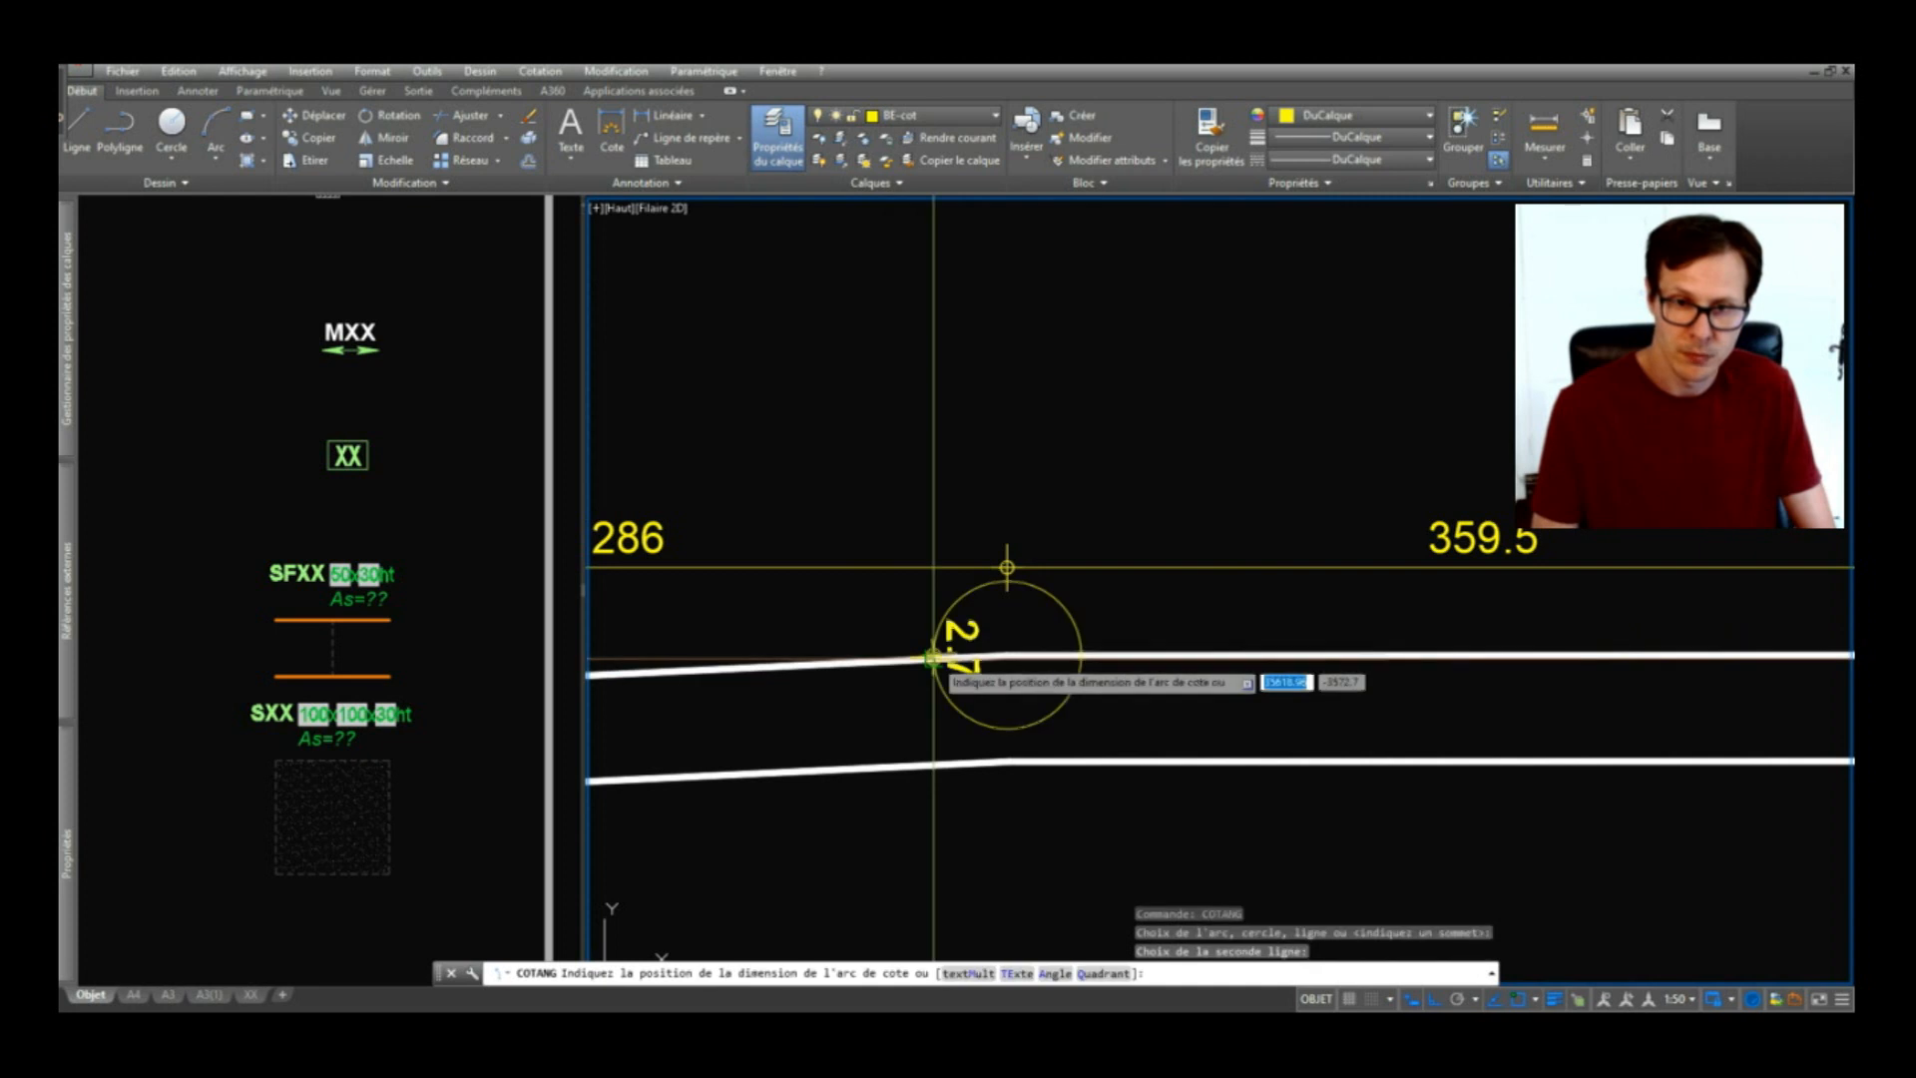
pyautogui.click(1030, 521)
pyautogui.scroll(-4, 1382, 557)
# Step: Add an angular dimension between the inner faces at the lower-left CV1 corner, placing its arc inside the room
pyautogui.press('Return')
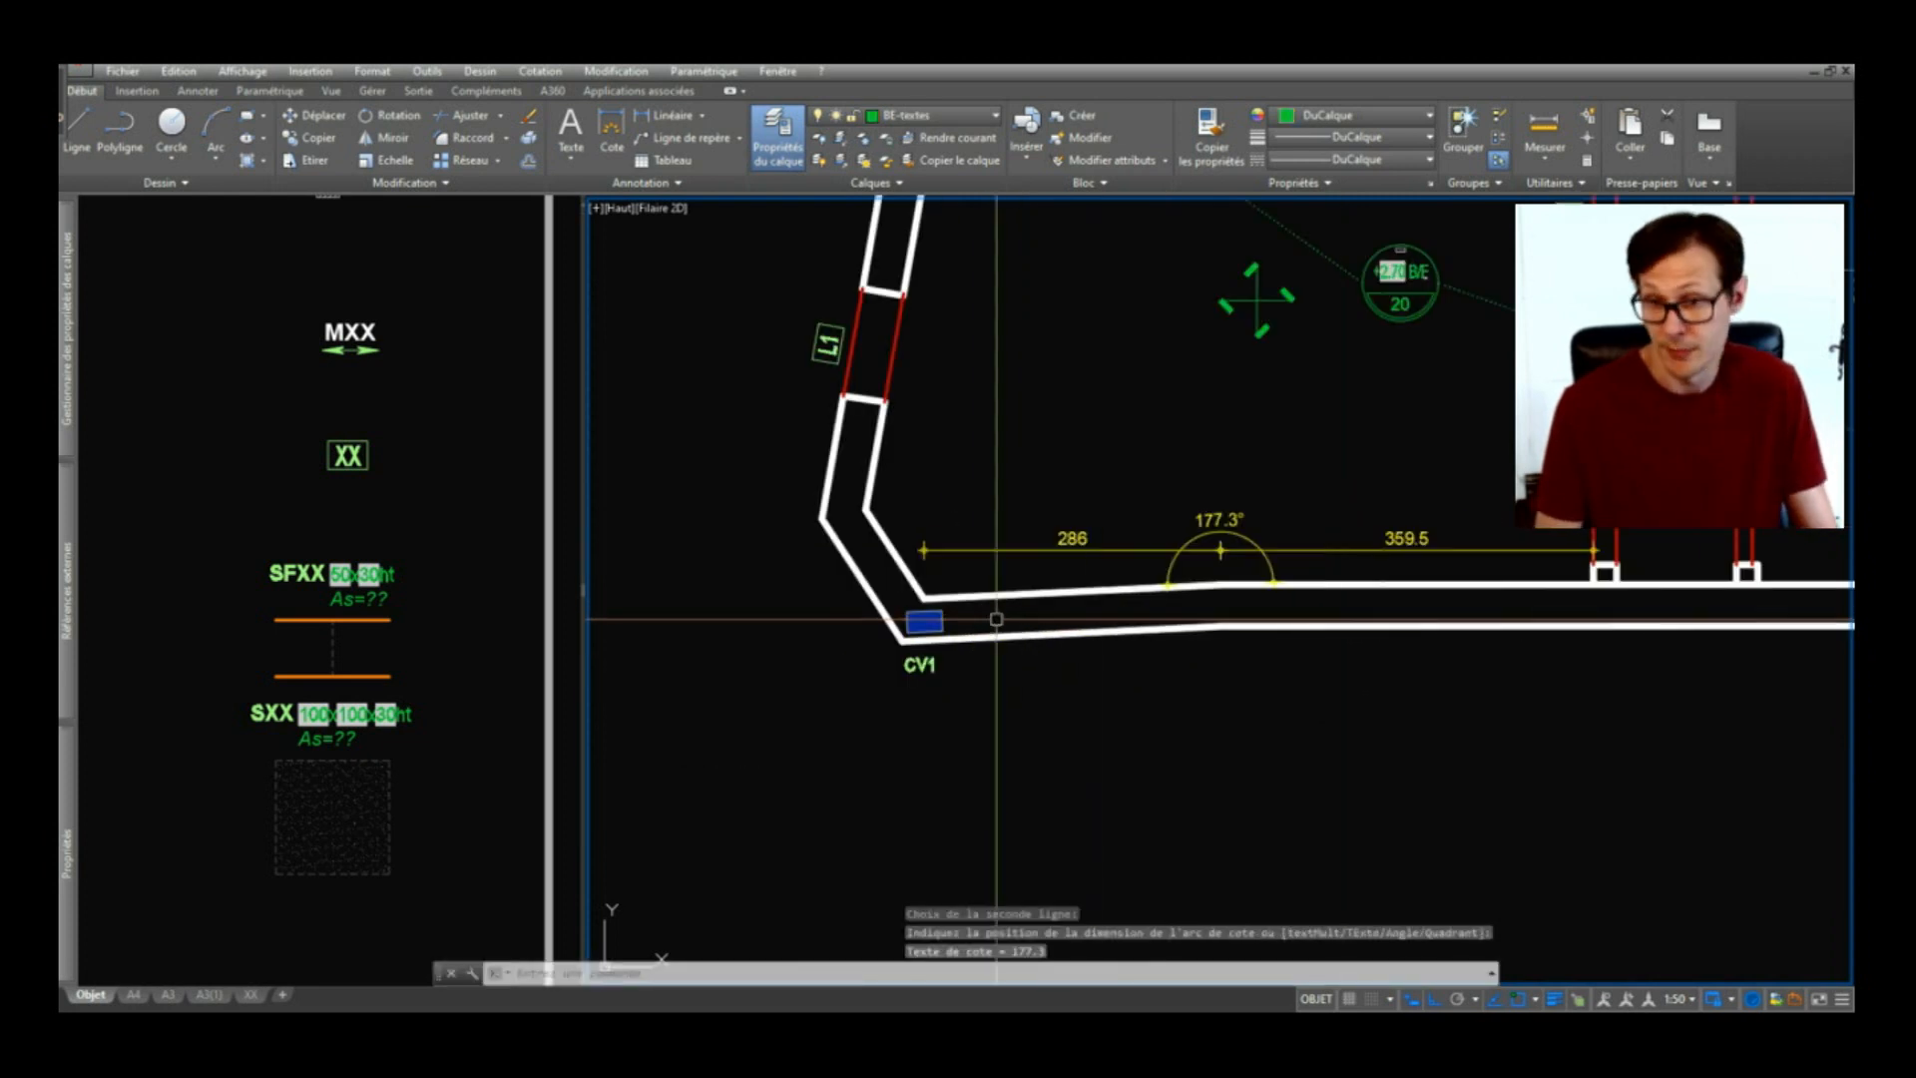
pyautogui.scroll(2, 918, 596)
pyautogui.click(950, 596)
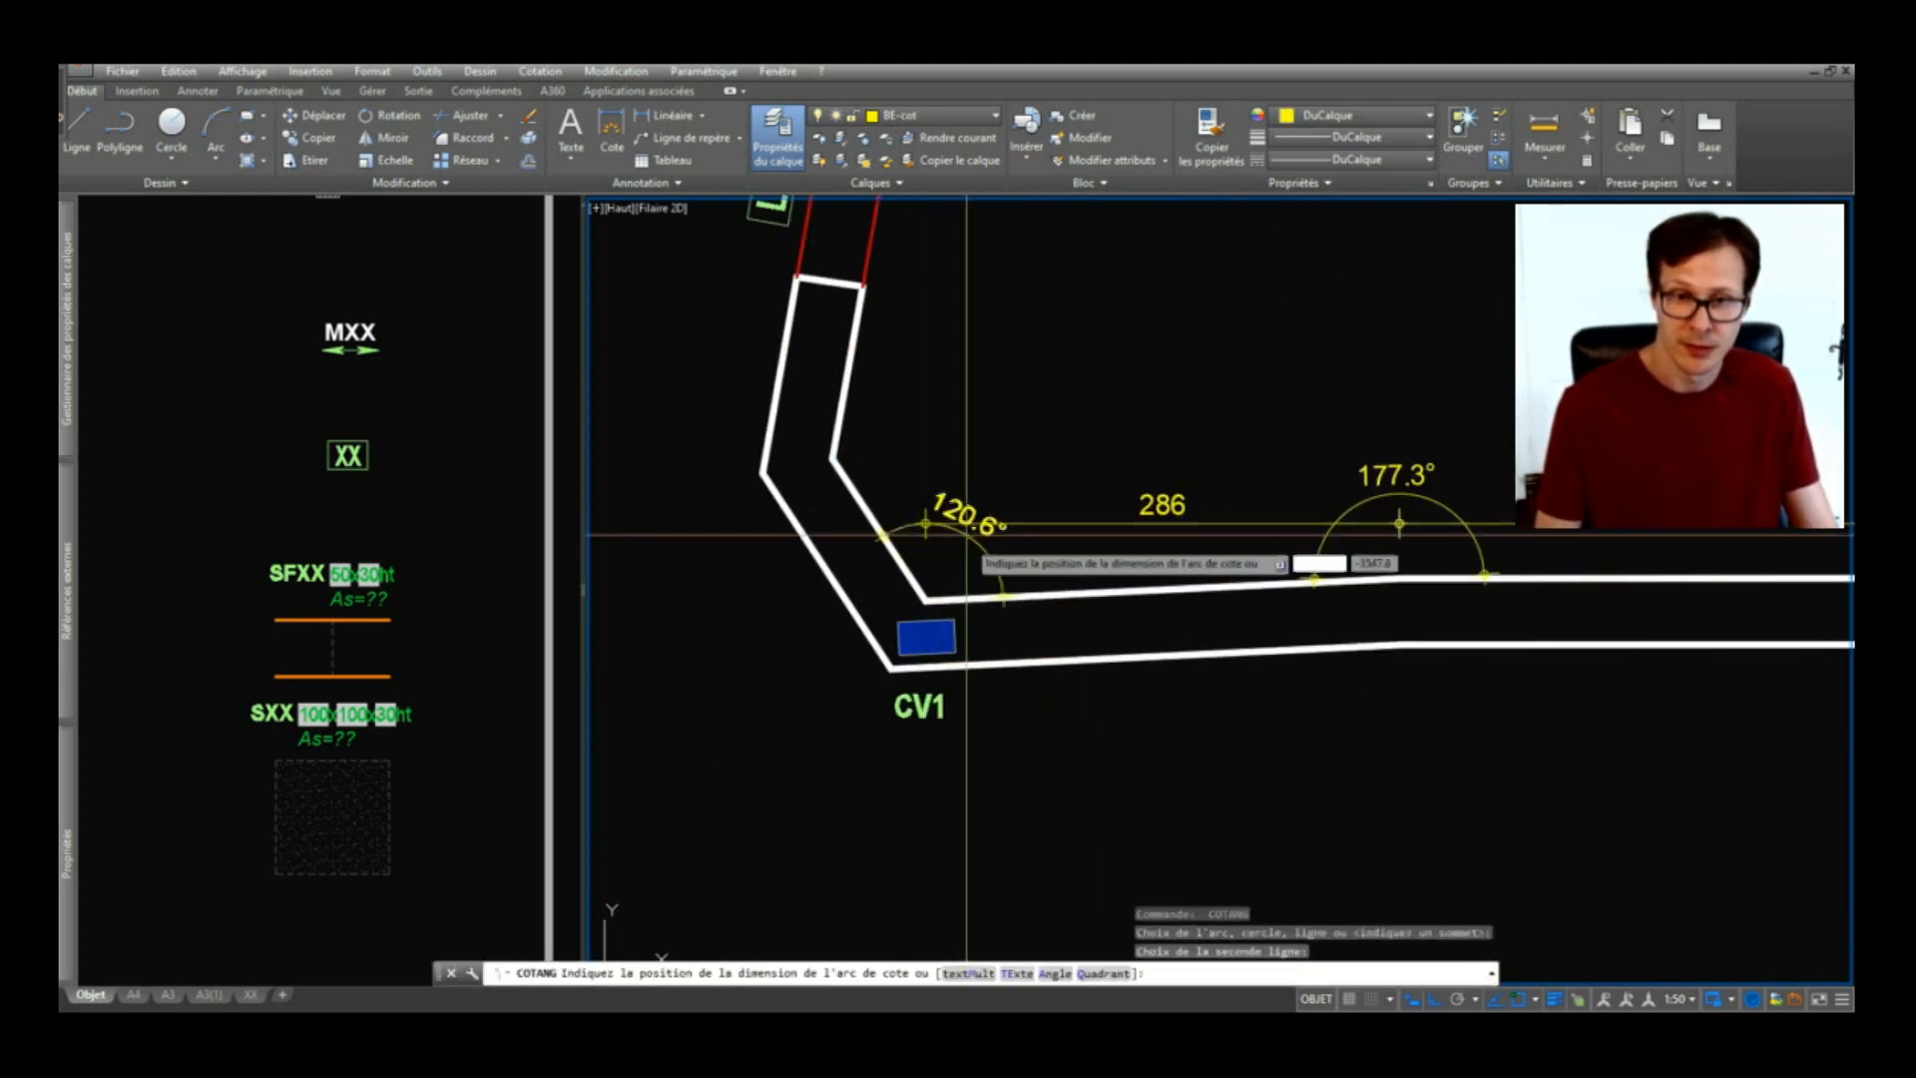
pyautogui.click(993, 524)
# Step: Add an angular dimension at the inner bend of the left wall, just above the lower-left CV1 corner
pyautogui.press('Return')
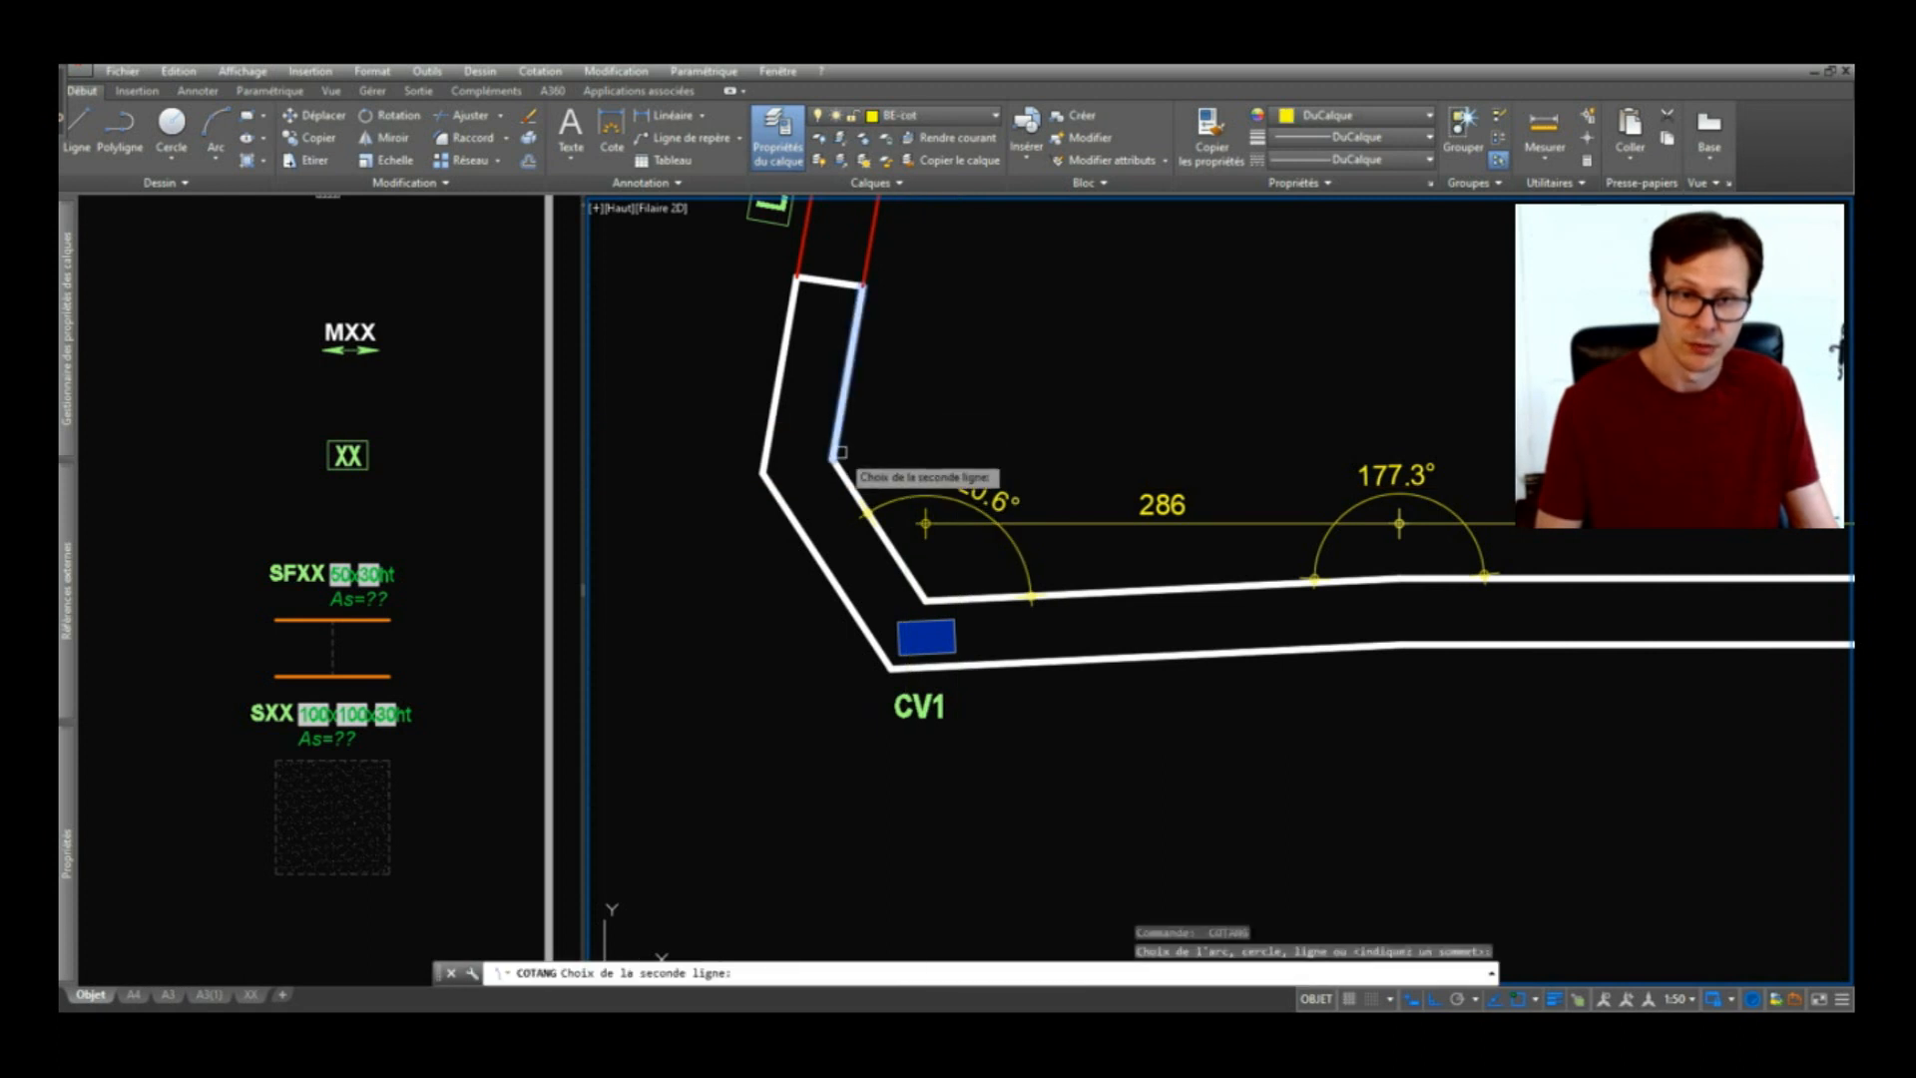
pyautogui.click(852, 487)
pyautogui.scroll(2, 863, 458)
pyautogui.click(879, 451)
pyautogui.scroll(-4, 912, 454)
pyautogui.moveTo(974, 458); pyautogui.dragTo(909, 941, button='middle')
# Step: Add an angular dimension between the sloping left wall's inner edge and the top wall's inner face at the upper-left corner
pyautogui.press('Return')
pyautogui.scroll(4, 909, 544)
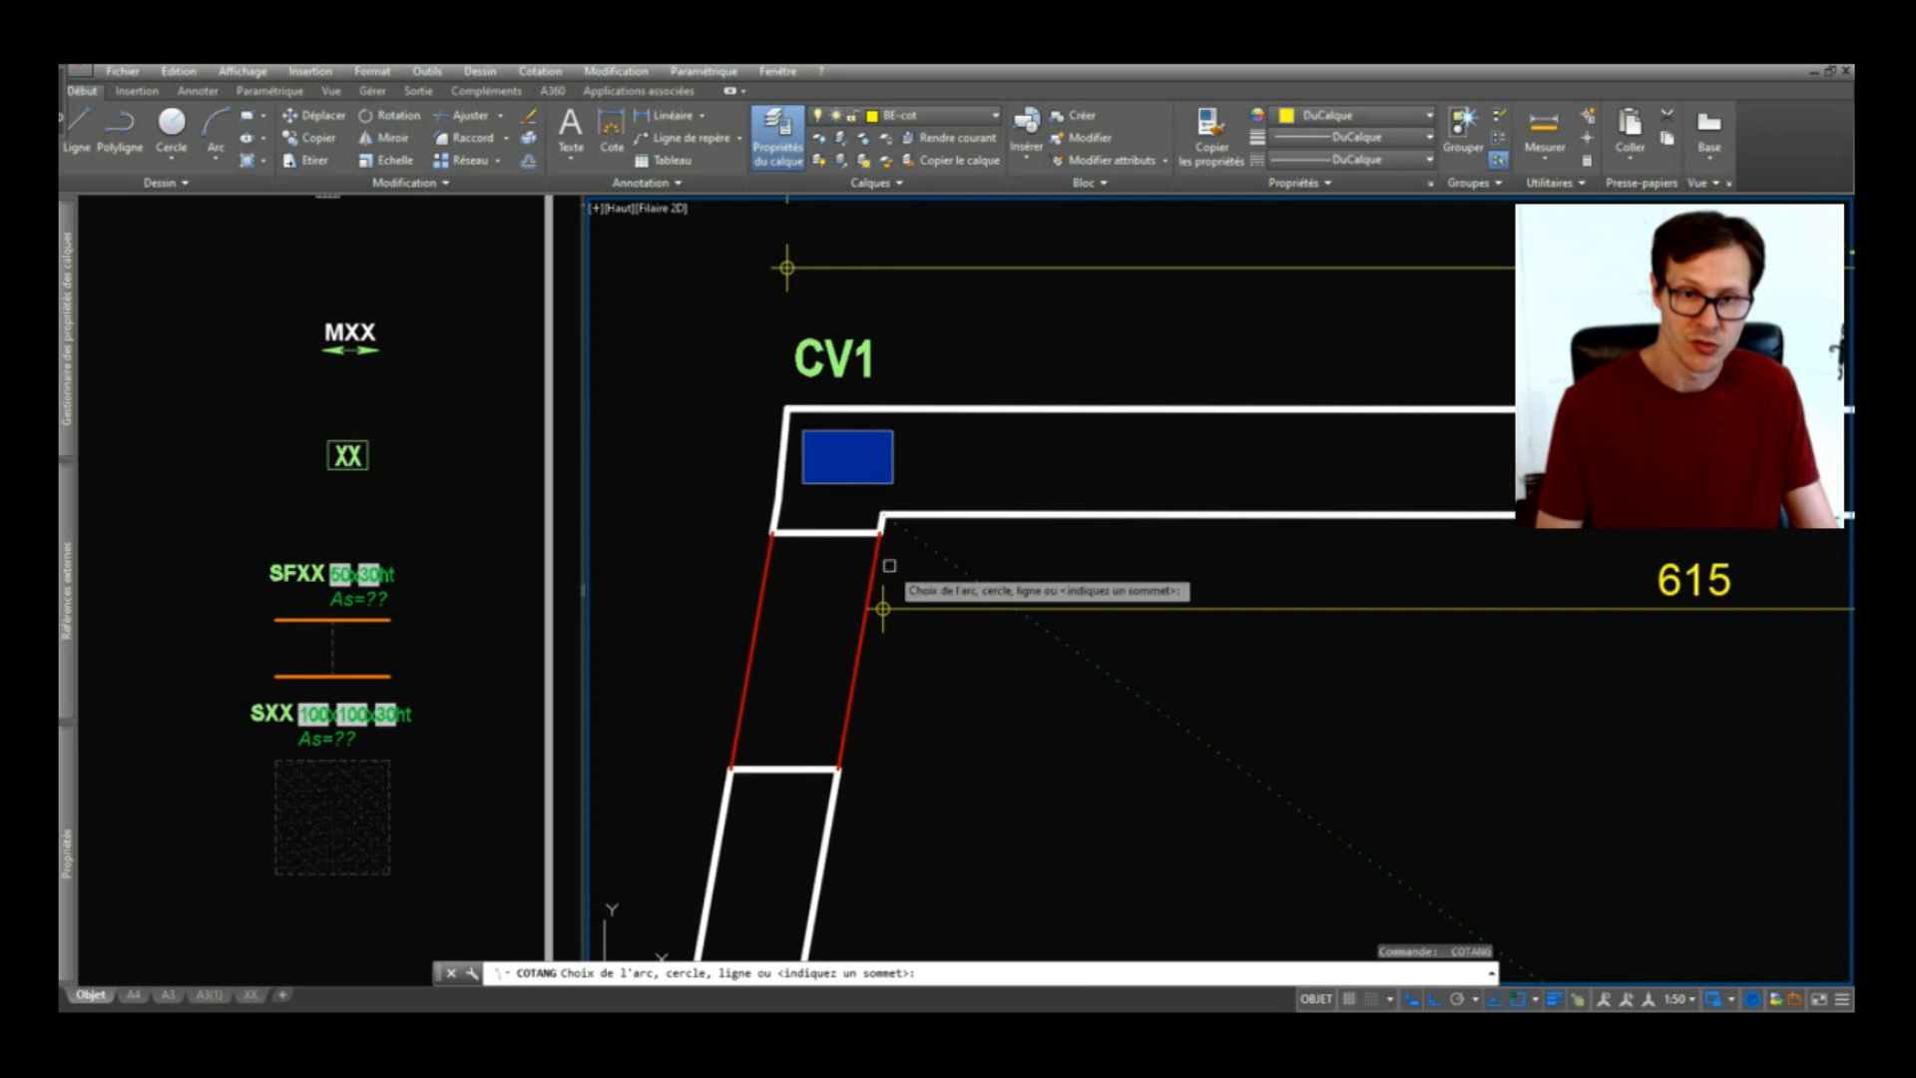
pyautogui.click(876, 564)
pyautogui.click(998, 519)
pyautogui.click(958, 639)
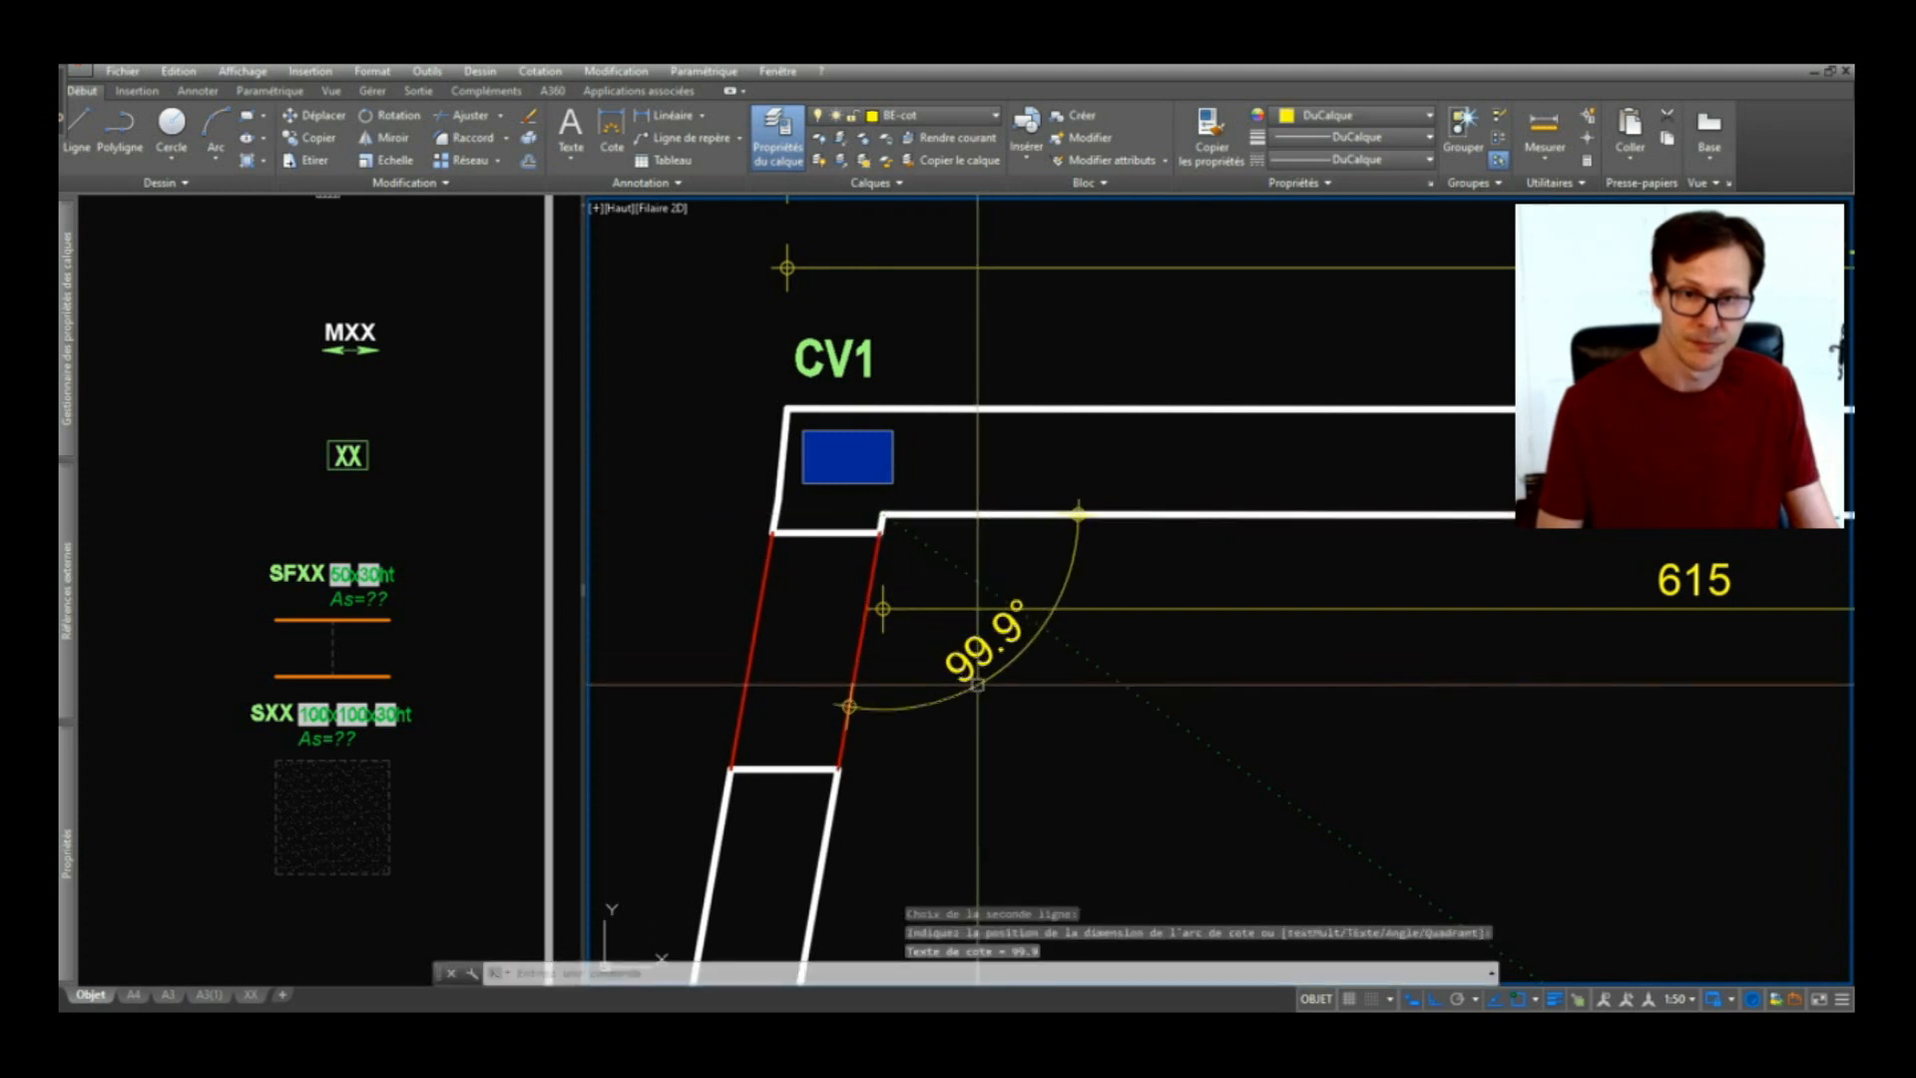
pyautogui.scroll(-5, 1268, 635)
pyautogui.scroll(6, 728, 569)
pyautogui.scroll(-8, 1088, 464)
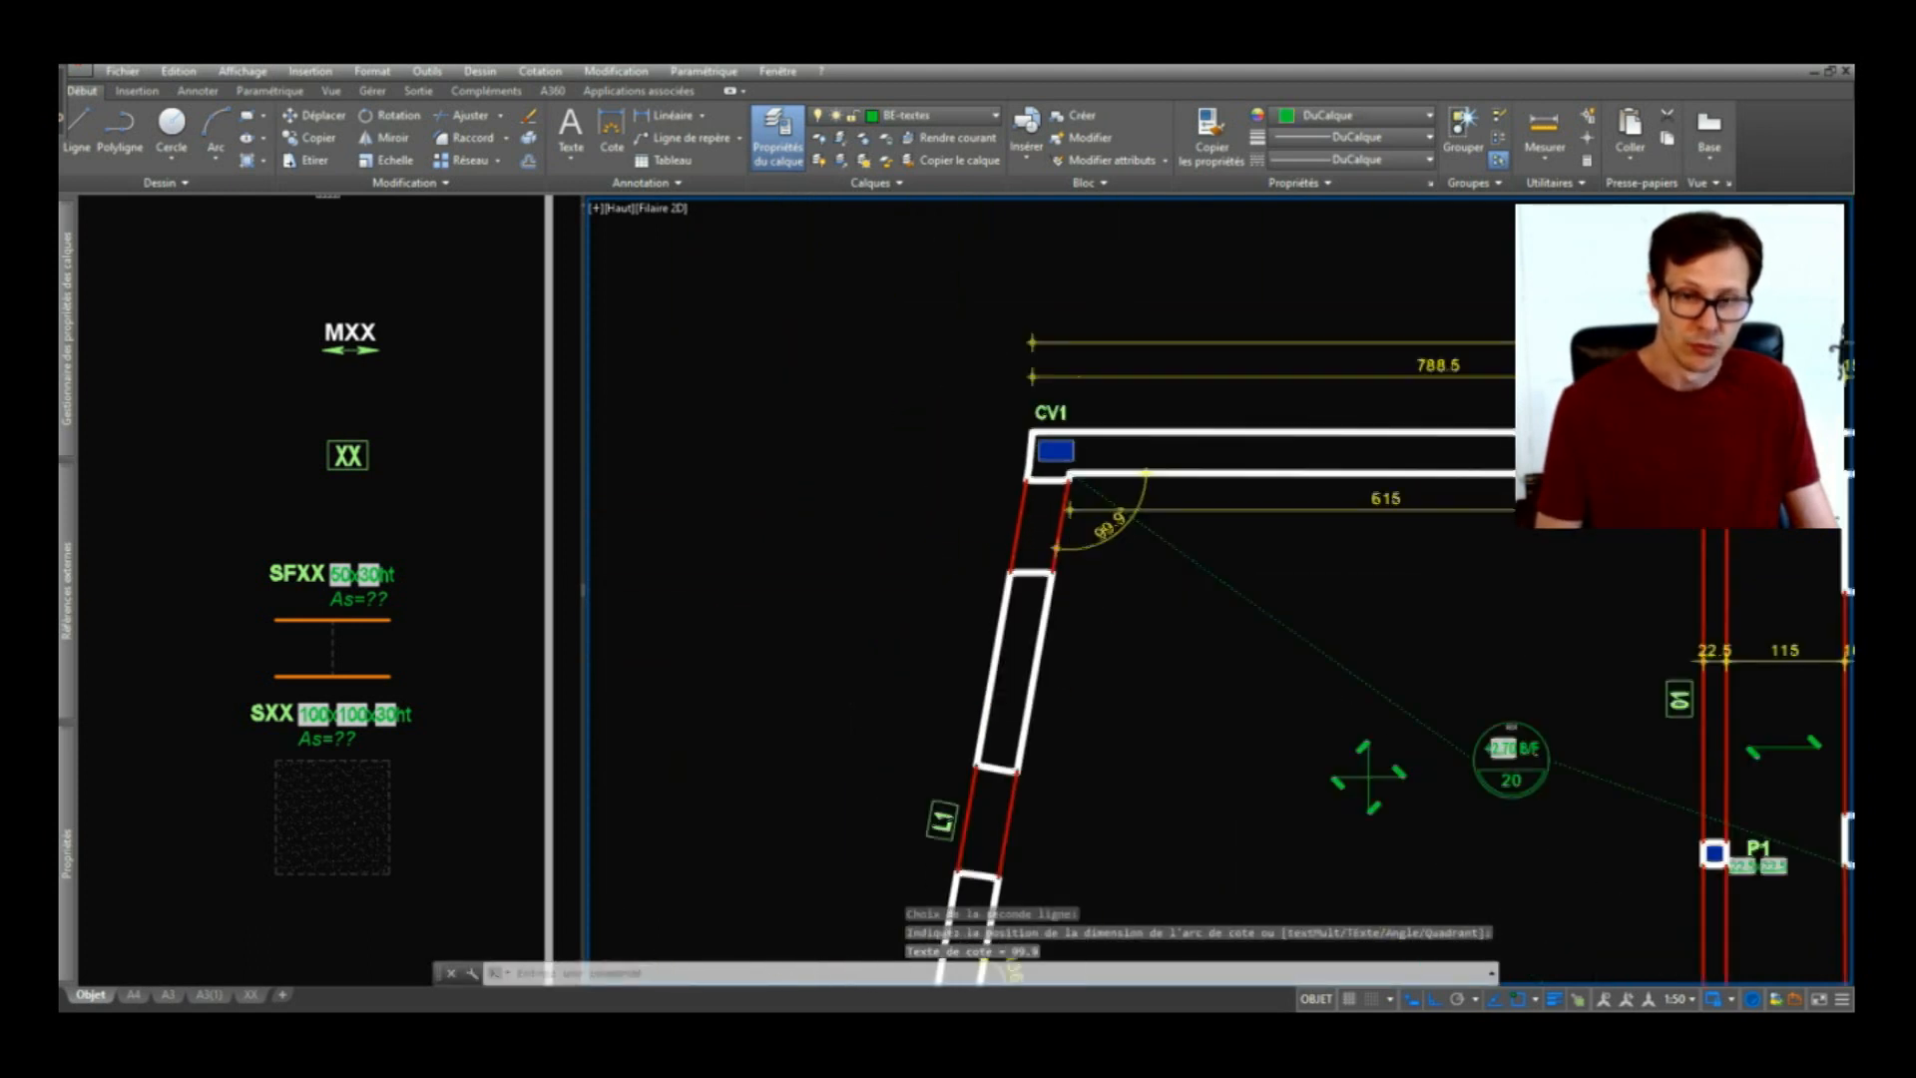
pyautogui.scroll(4, 1558, 632)
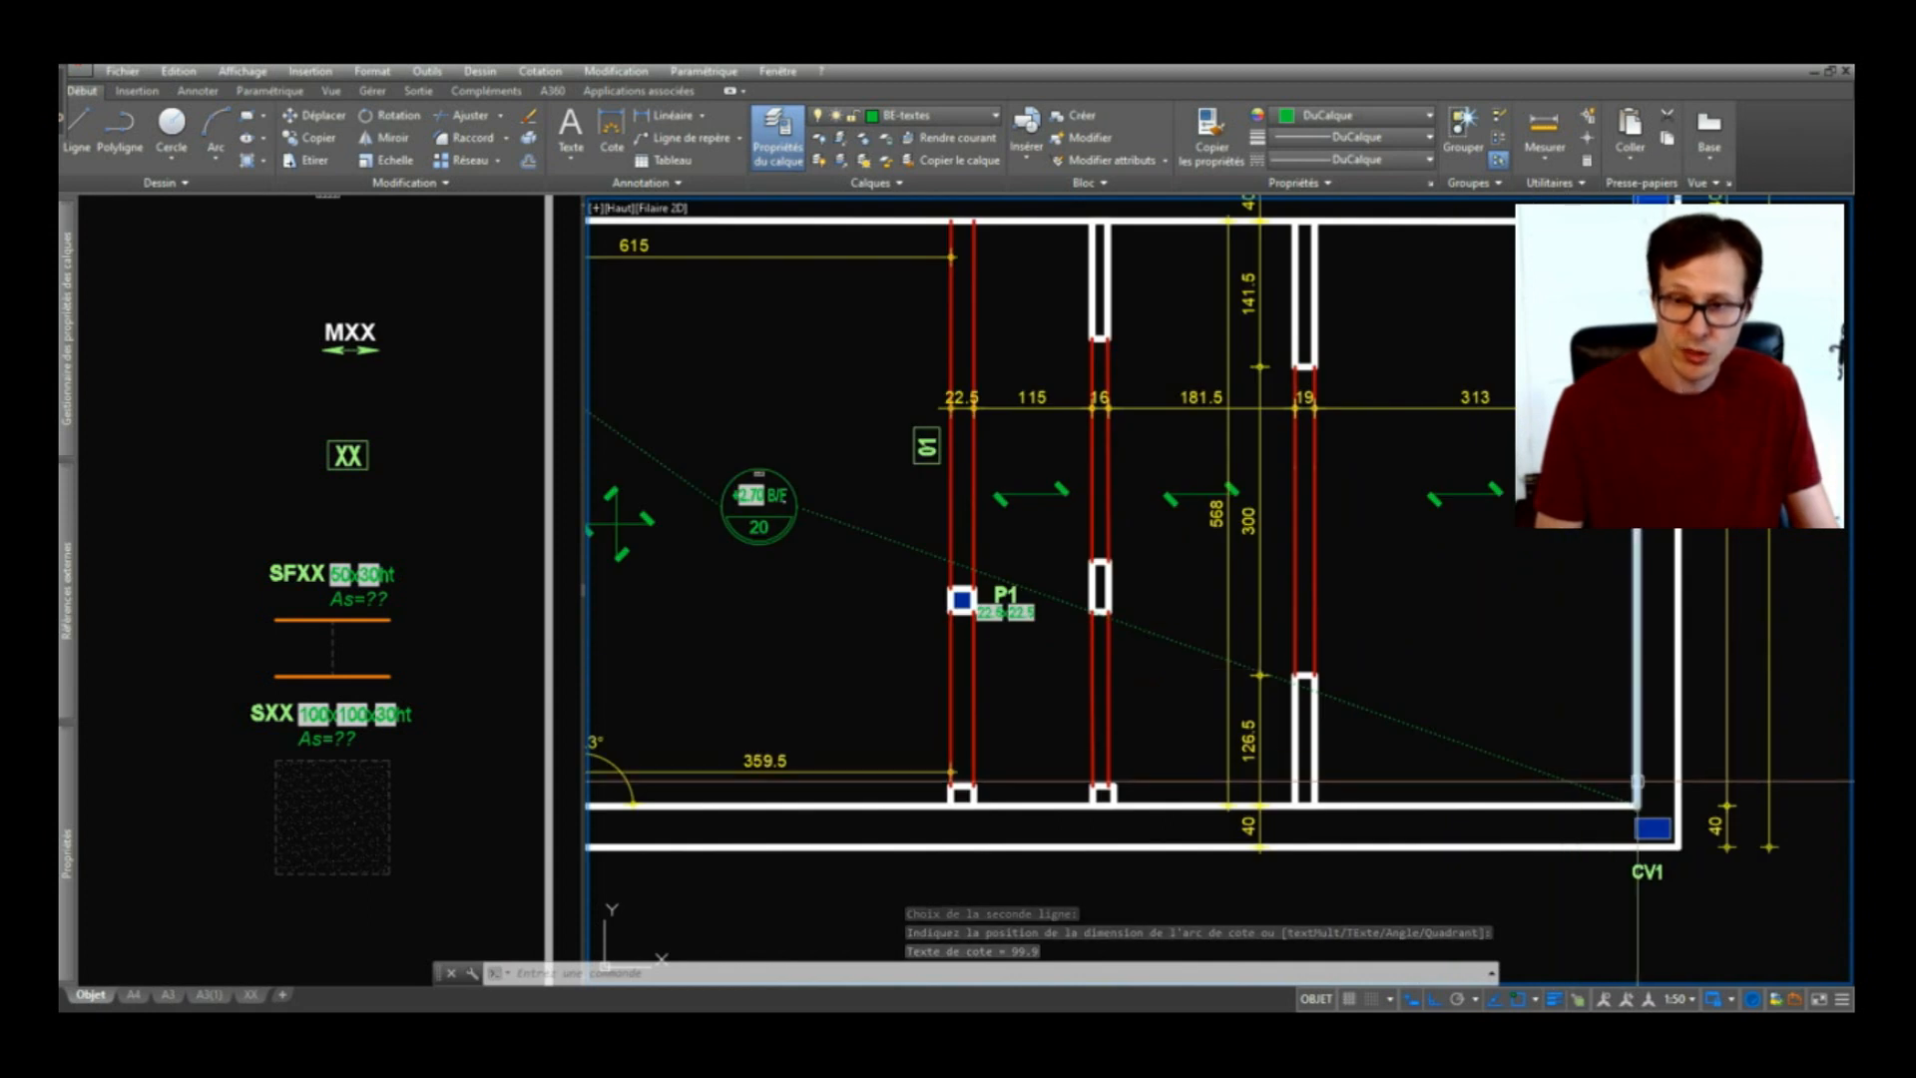
pyautogui.press('Return')
pyautogui.click(1633, 785)
pyautogui.click(1583, 809)
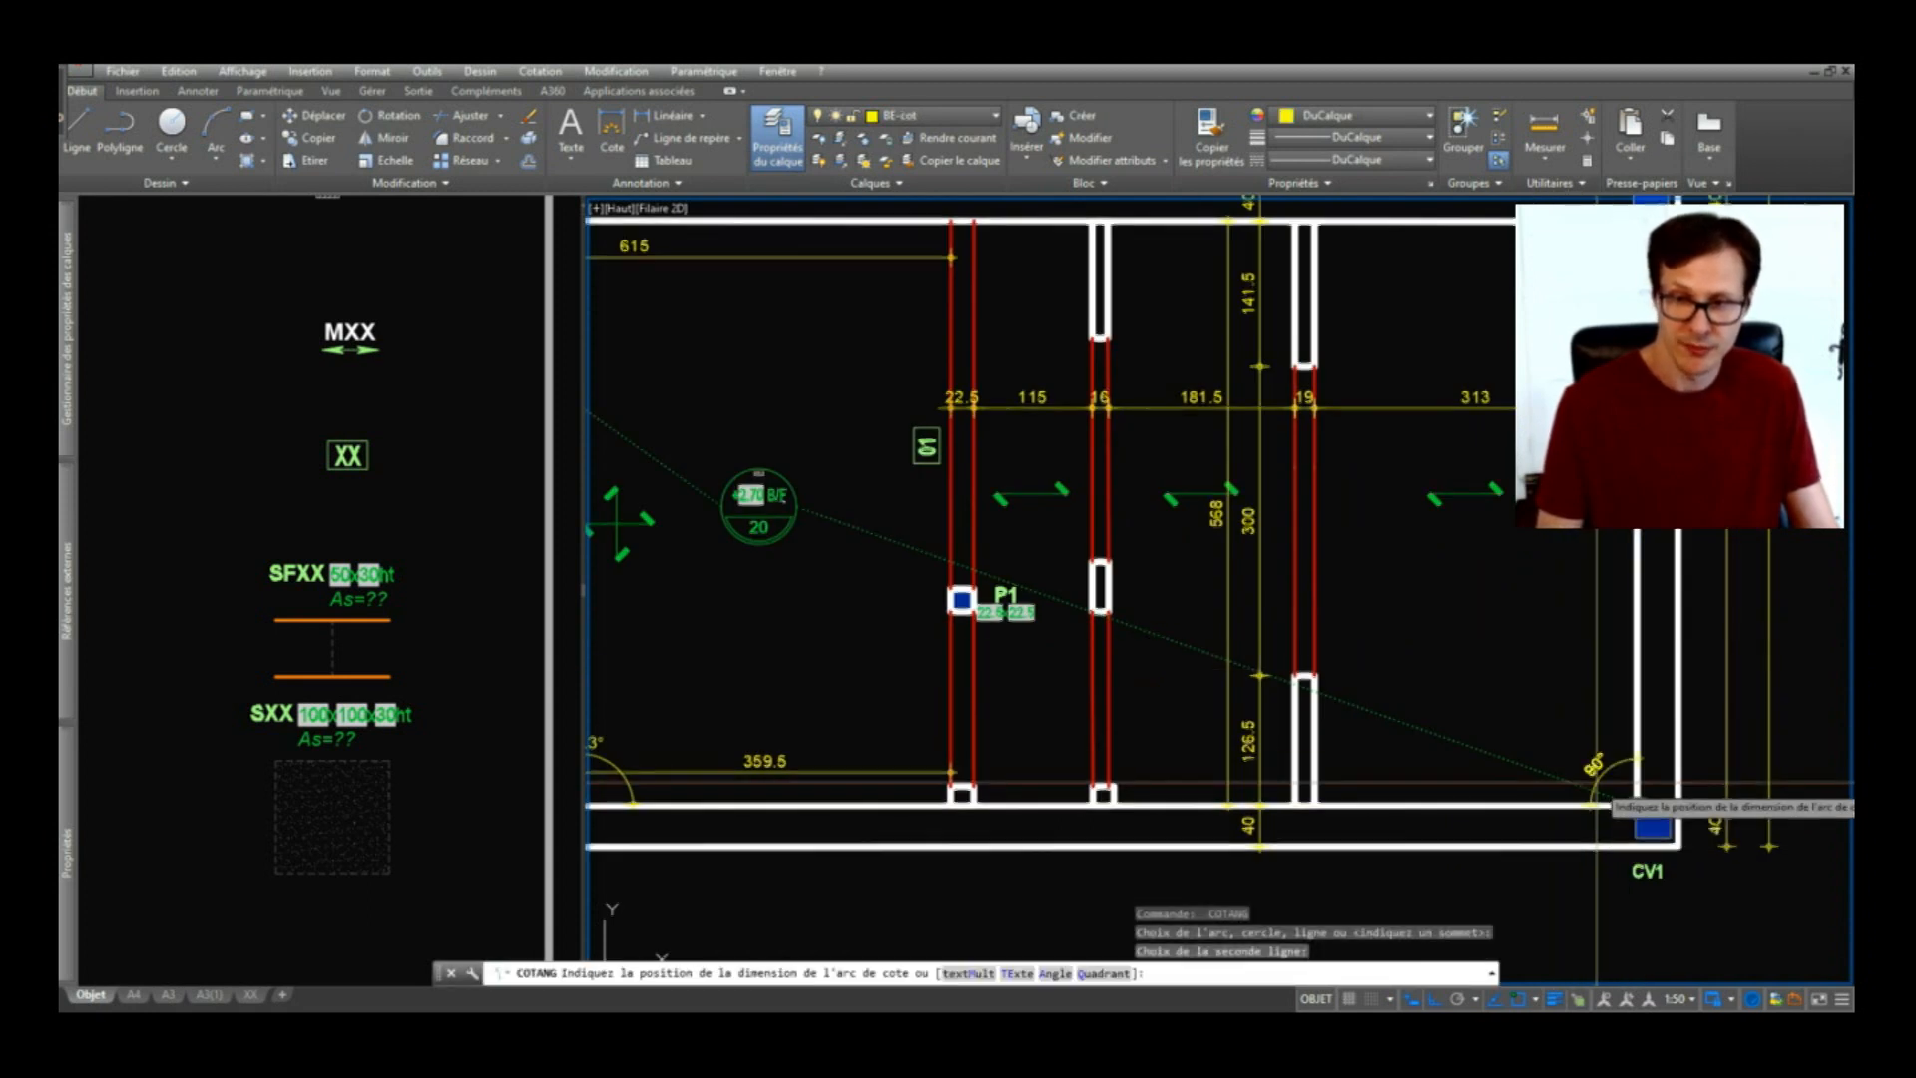
pyautogui.scroll(3, 1572, 784)
pyautogui.scroll(-2, 1562, 753)
pyautogui.press('Escape')
pyautogui.press('Escape')
pyautogui.press('Escape')
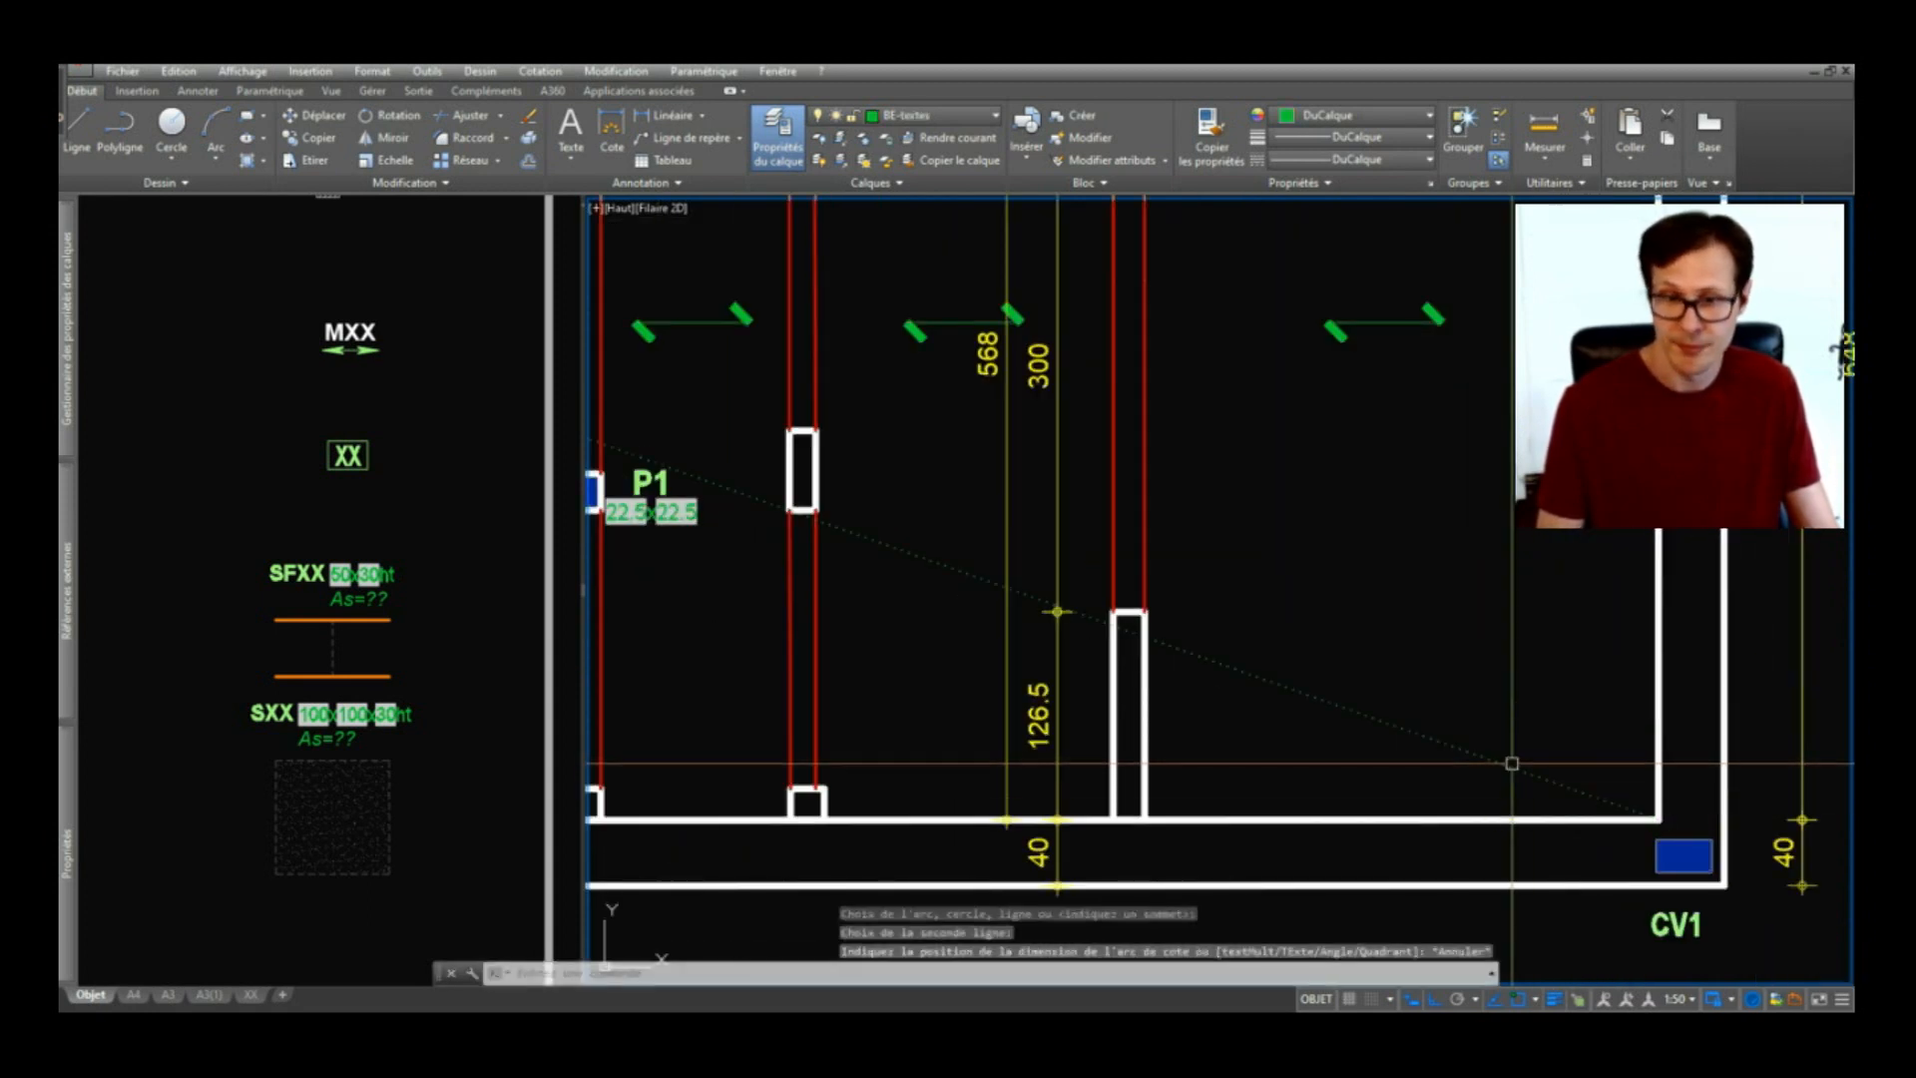
# Step: Add an aligned dimension across the L1 opening in the sloping left wall, placing it outside the building
pyautogui.scroll(-5, 1165, 841)
pyautogui.moveTo(1014, 741); pyautogui.dragTo(1057, 735, button='middle')
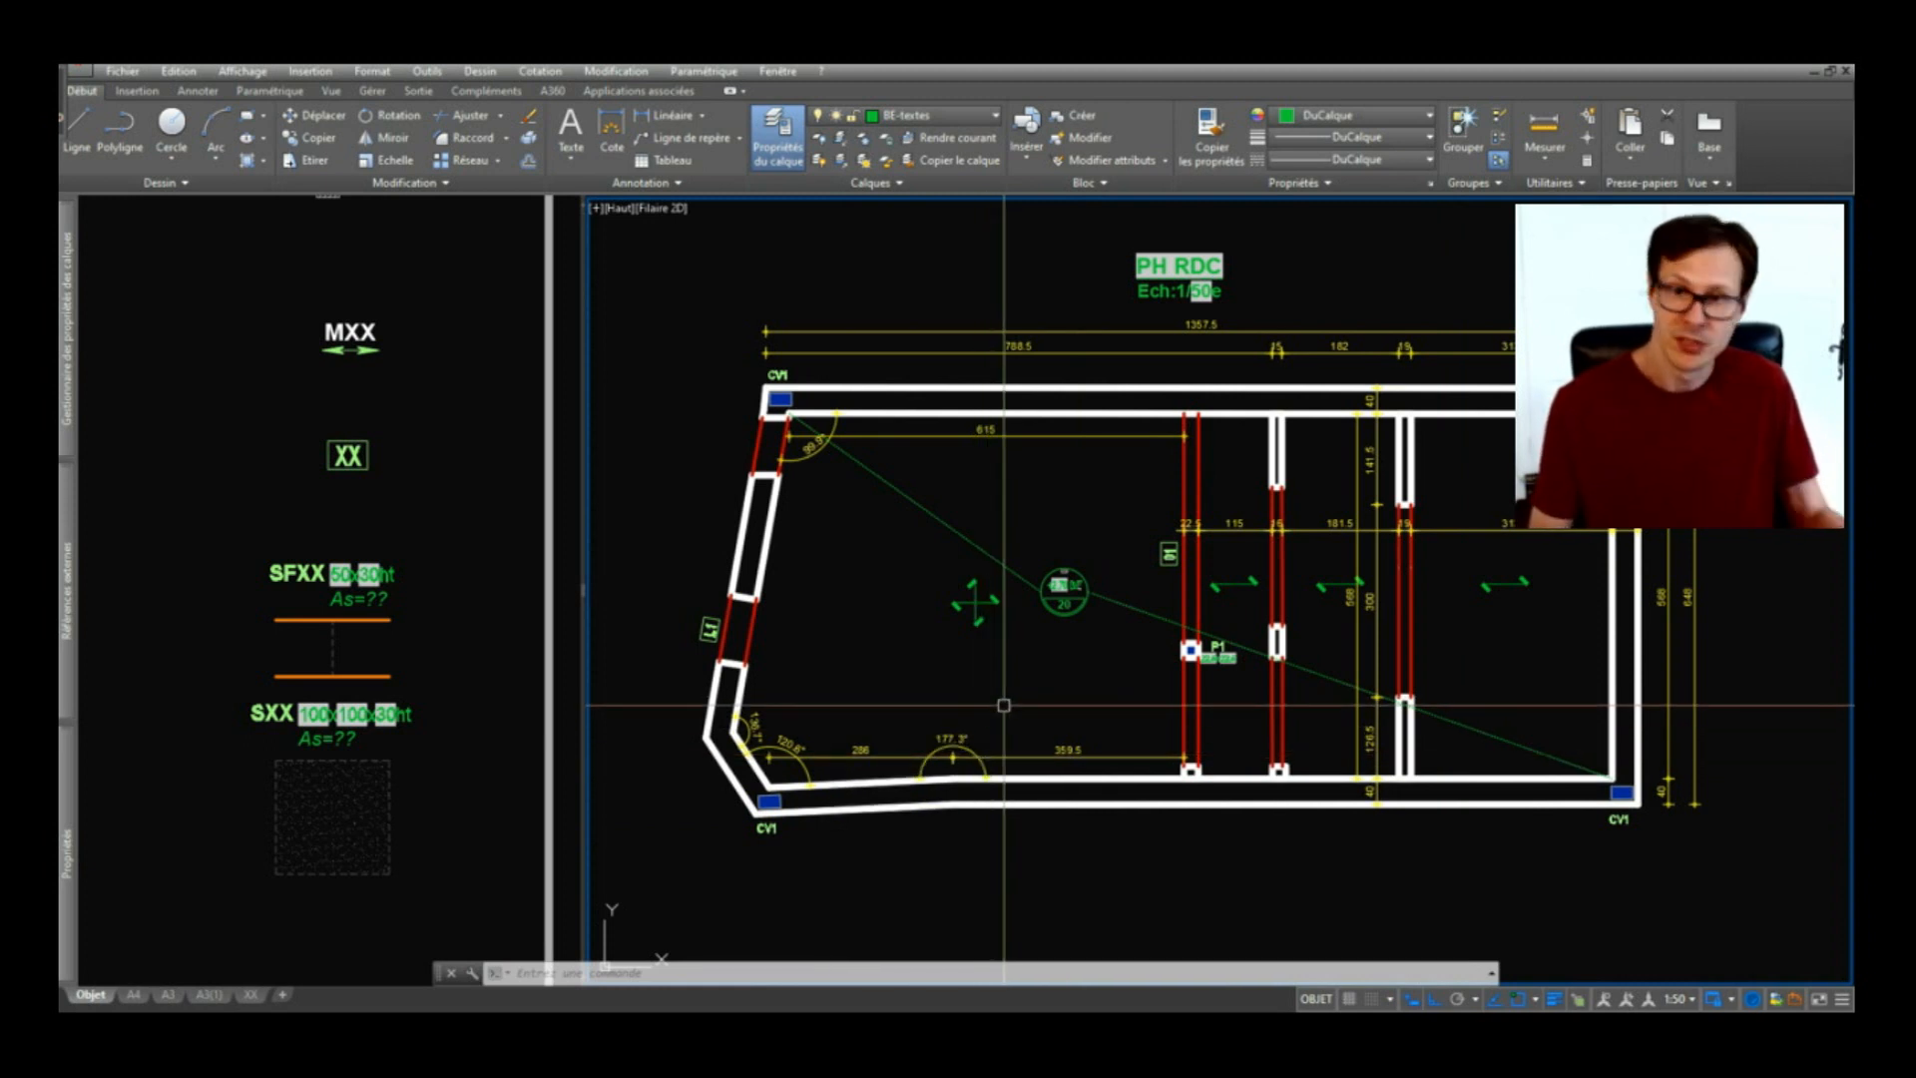
pyautogui.moveTo(1024, 696); pyautogui.dragTo(1017, 687, button='middle')
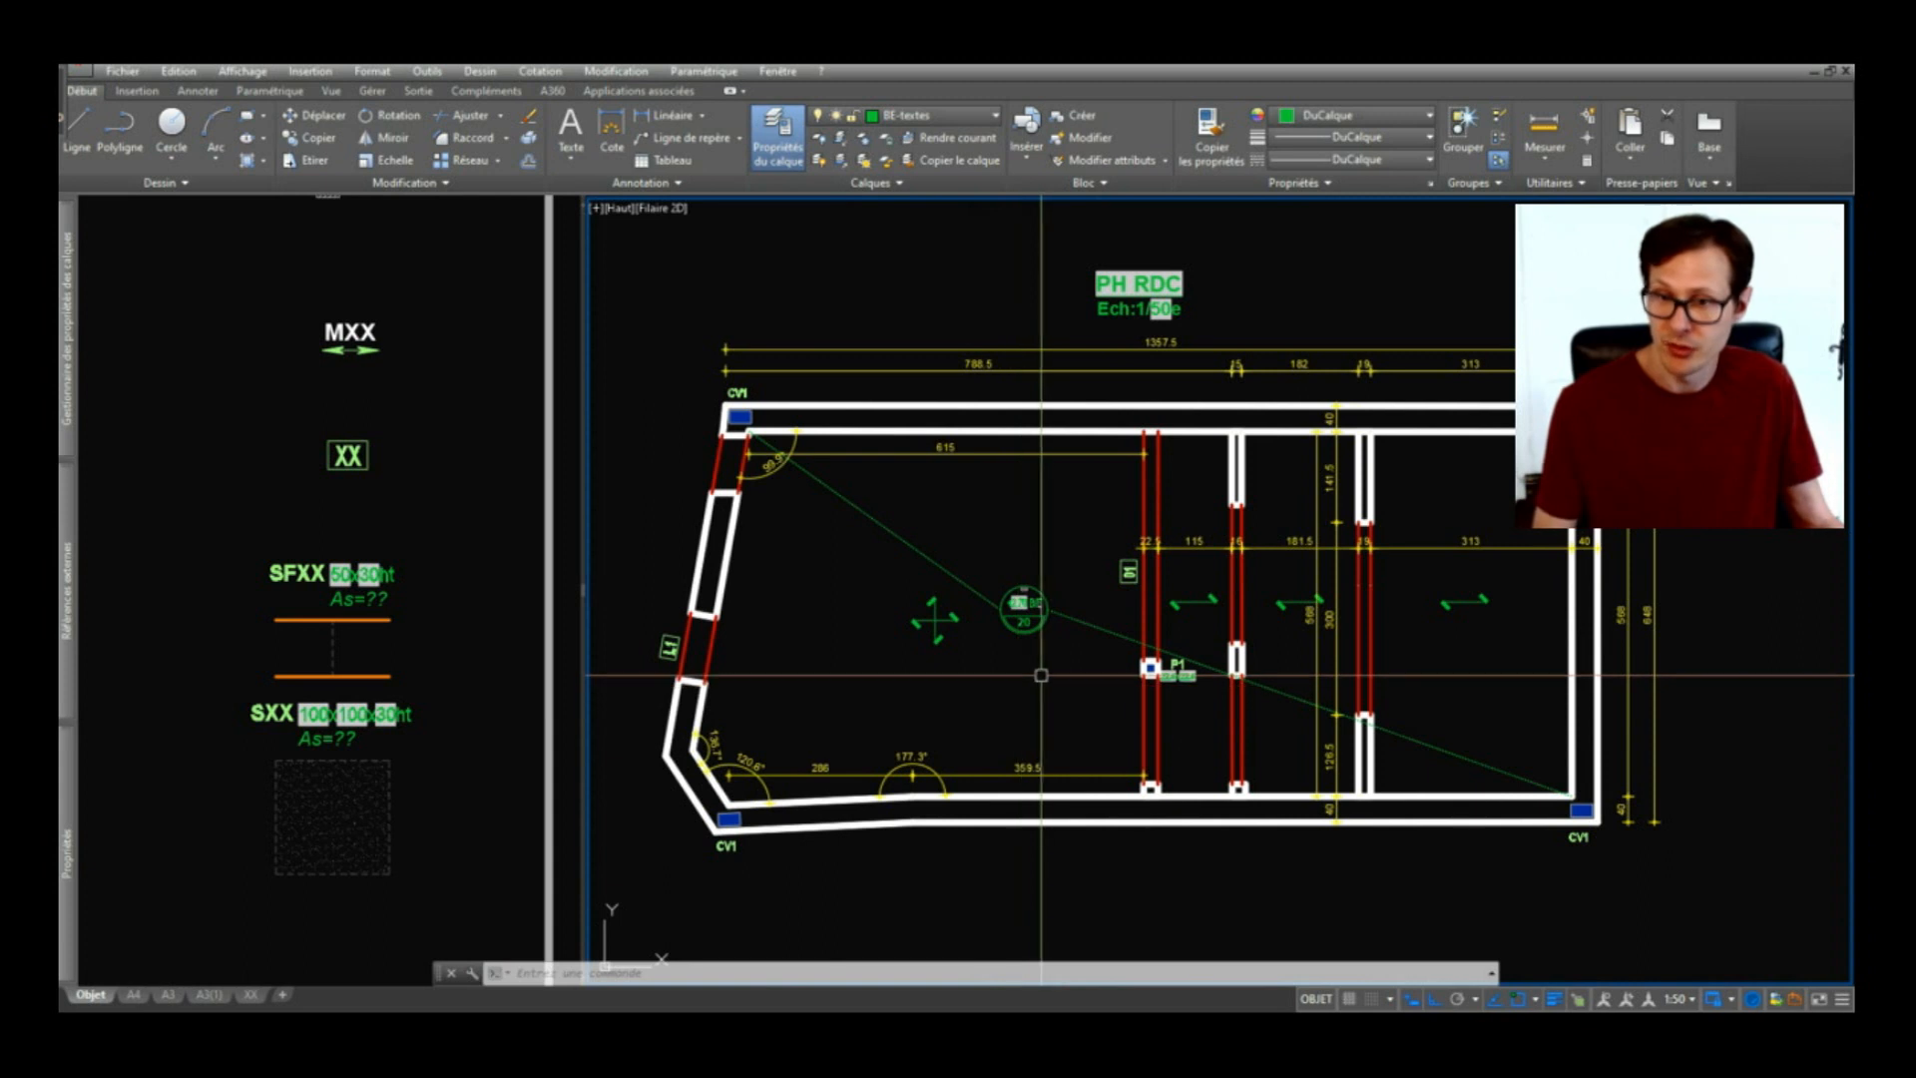
pyautogui.scroll(6, 898, 609)
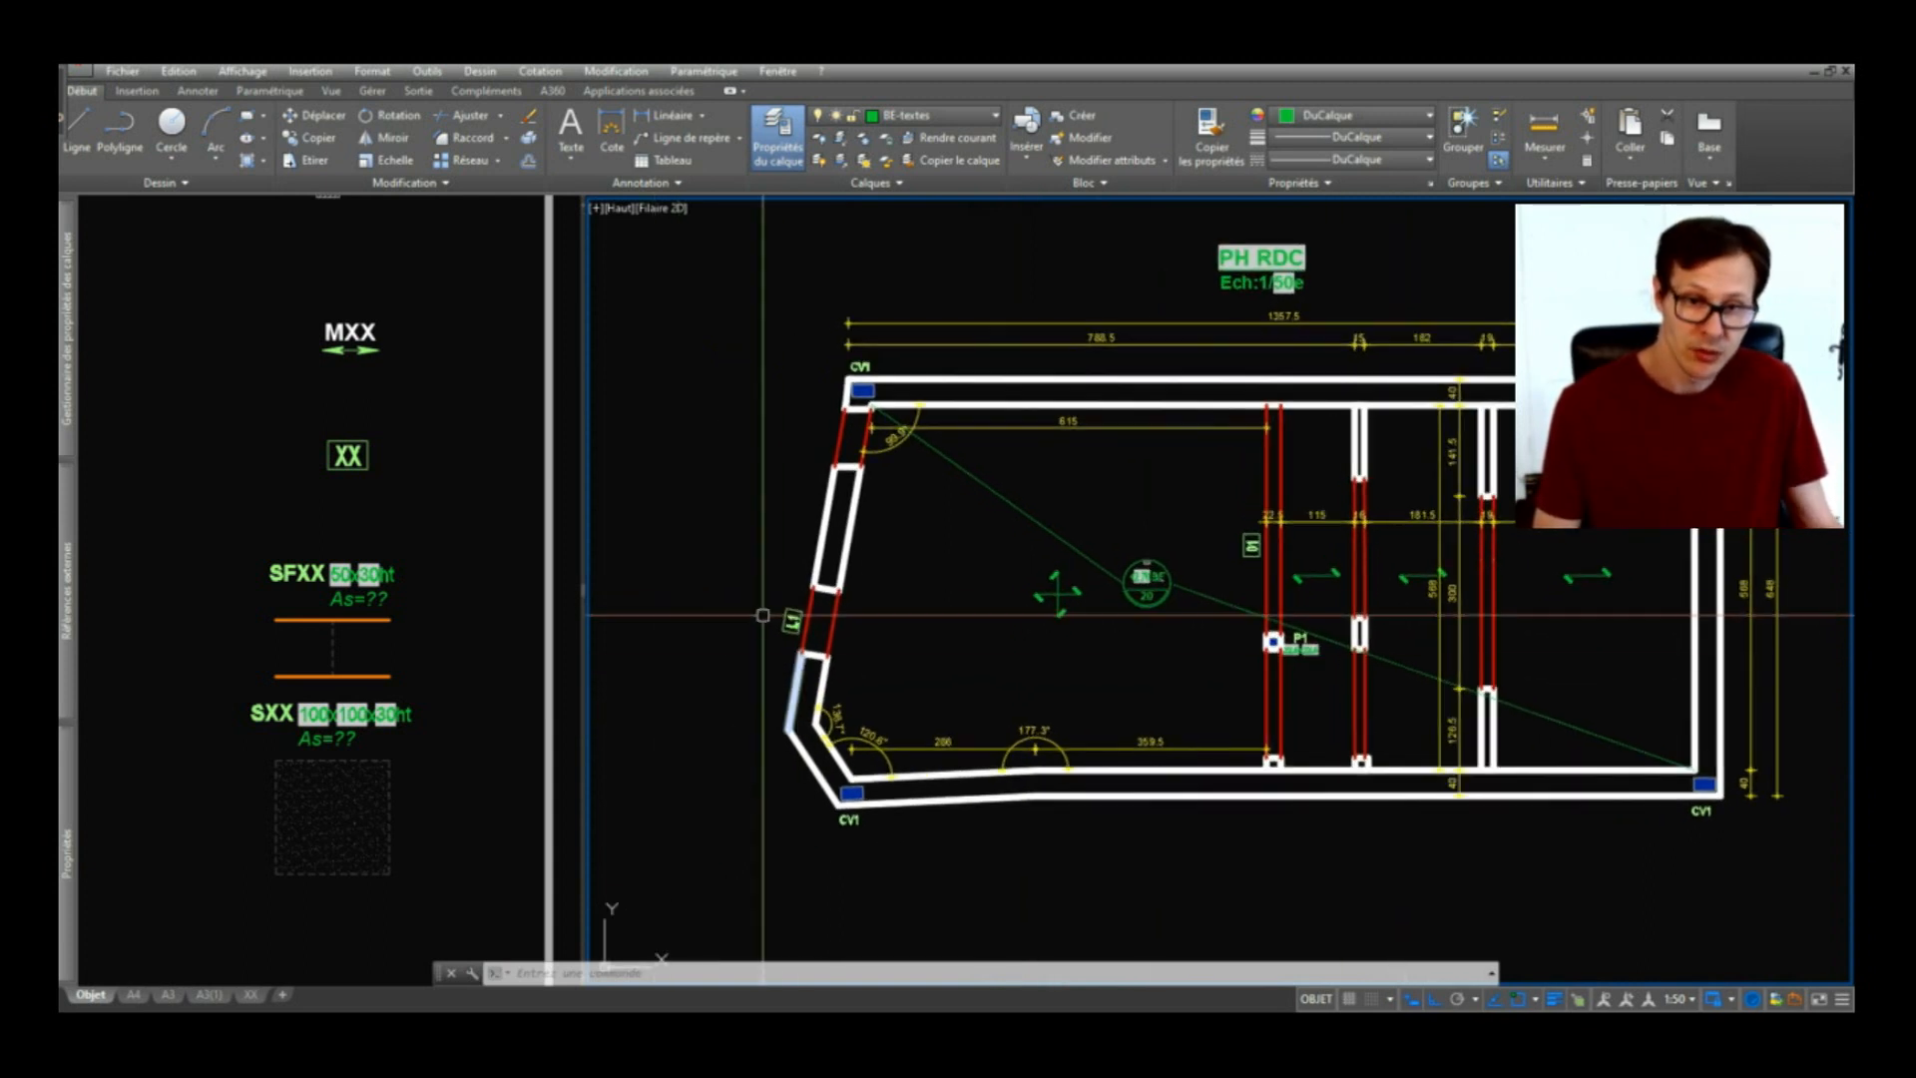
pyautogui.press('space')
pyautogui.click(834, 616)
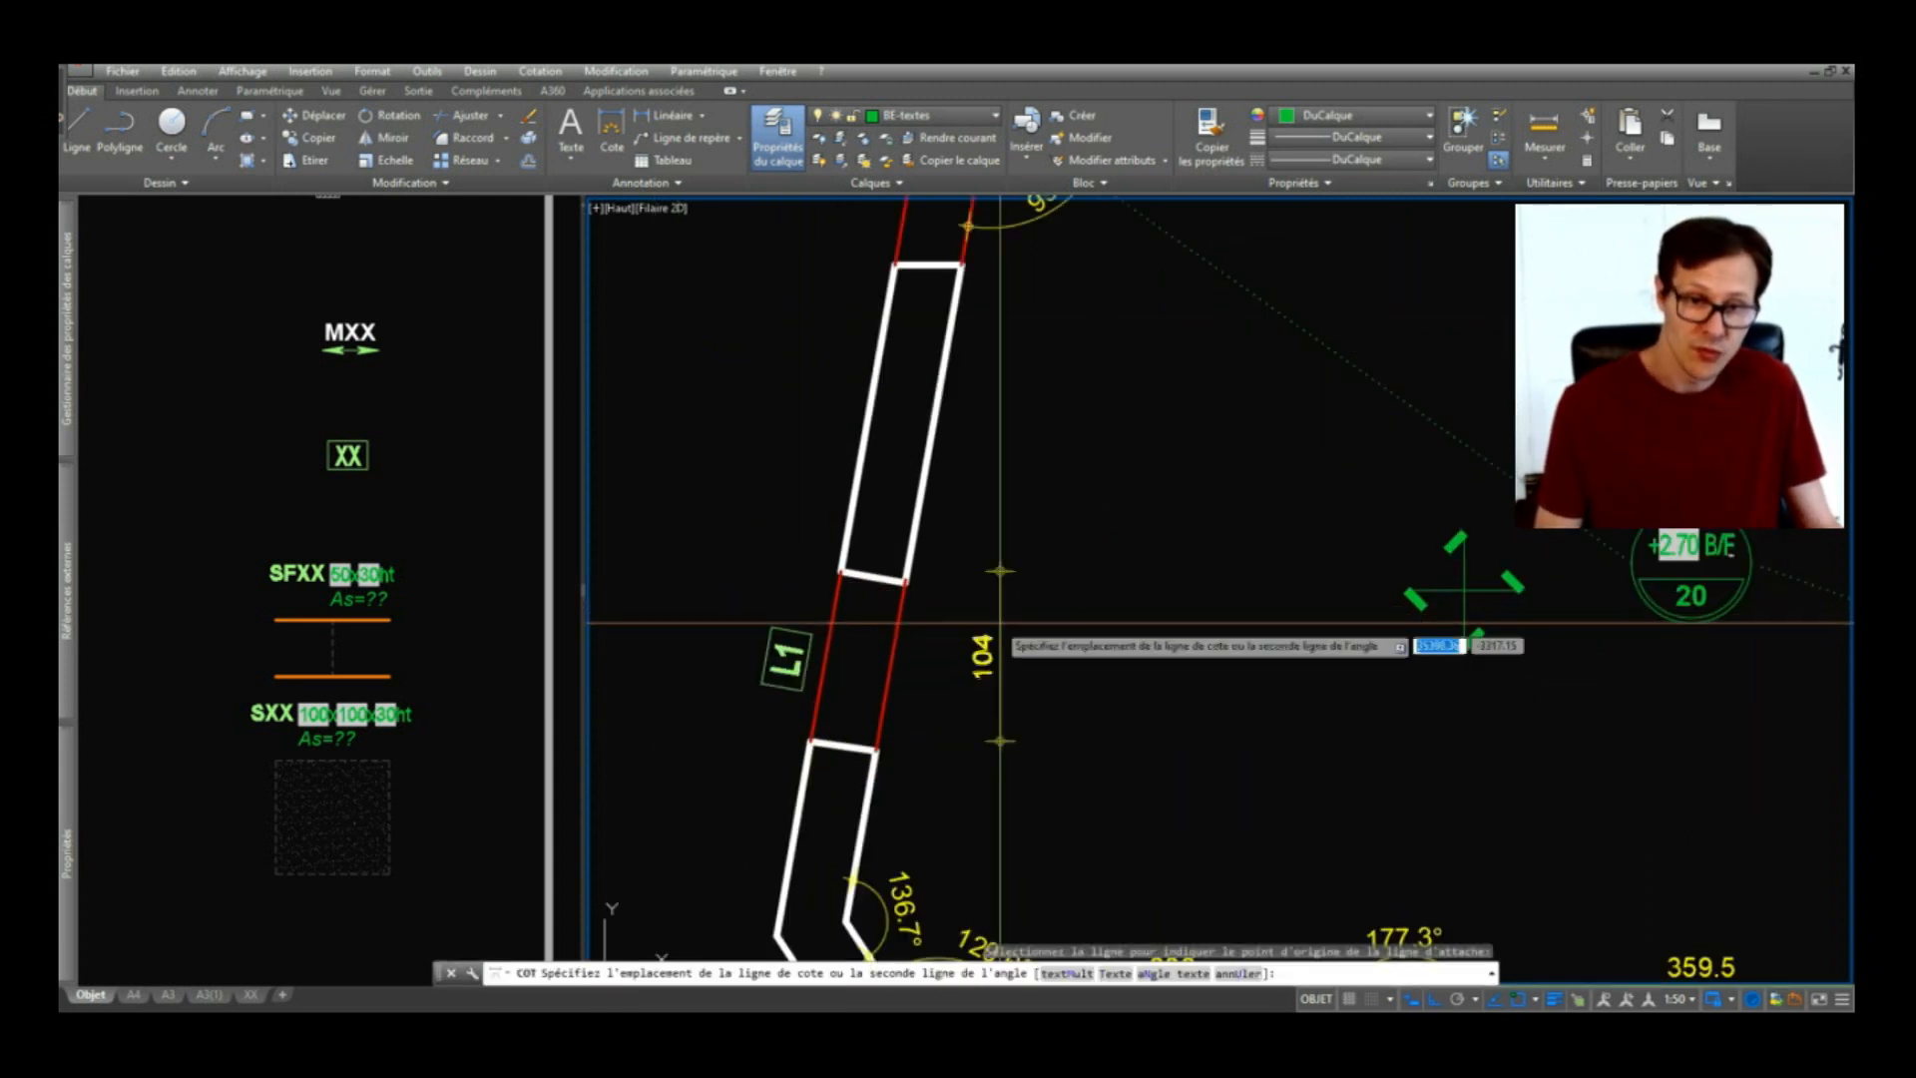
pyautogui.scroll(-4, 999, 626)
pyautogui.scroll(4, 848, 633)
pyautogui.click(898, 639)
pyautogui.press('Escape')
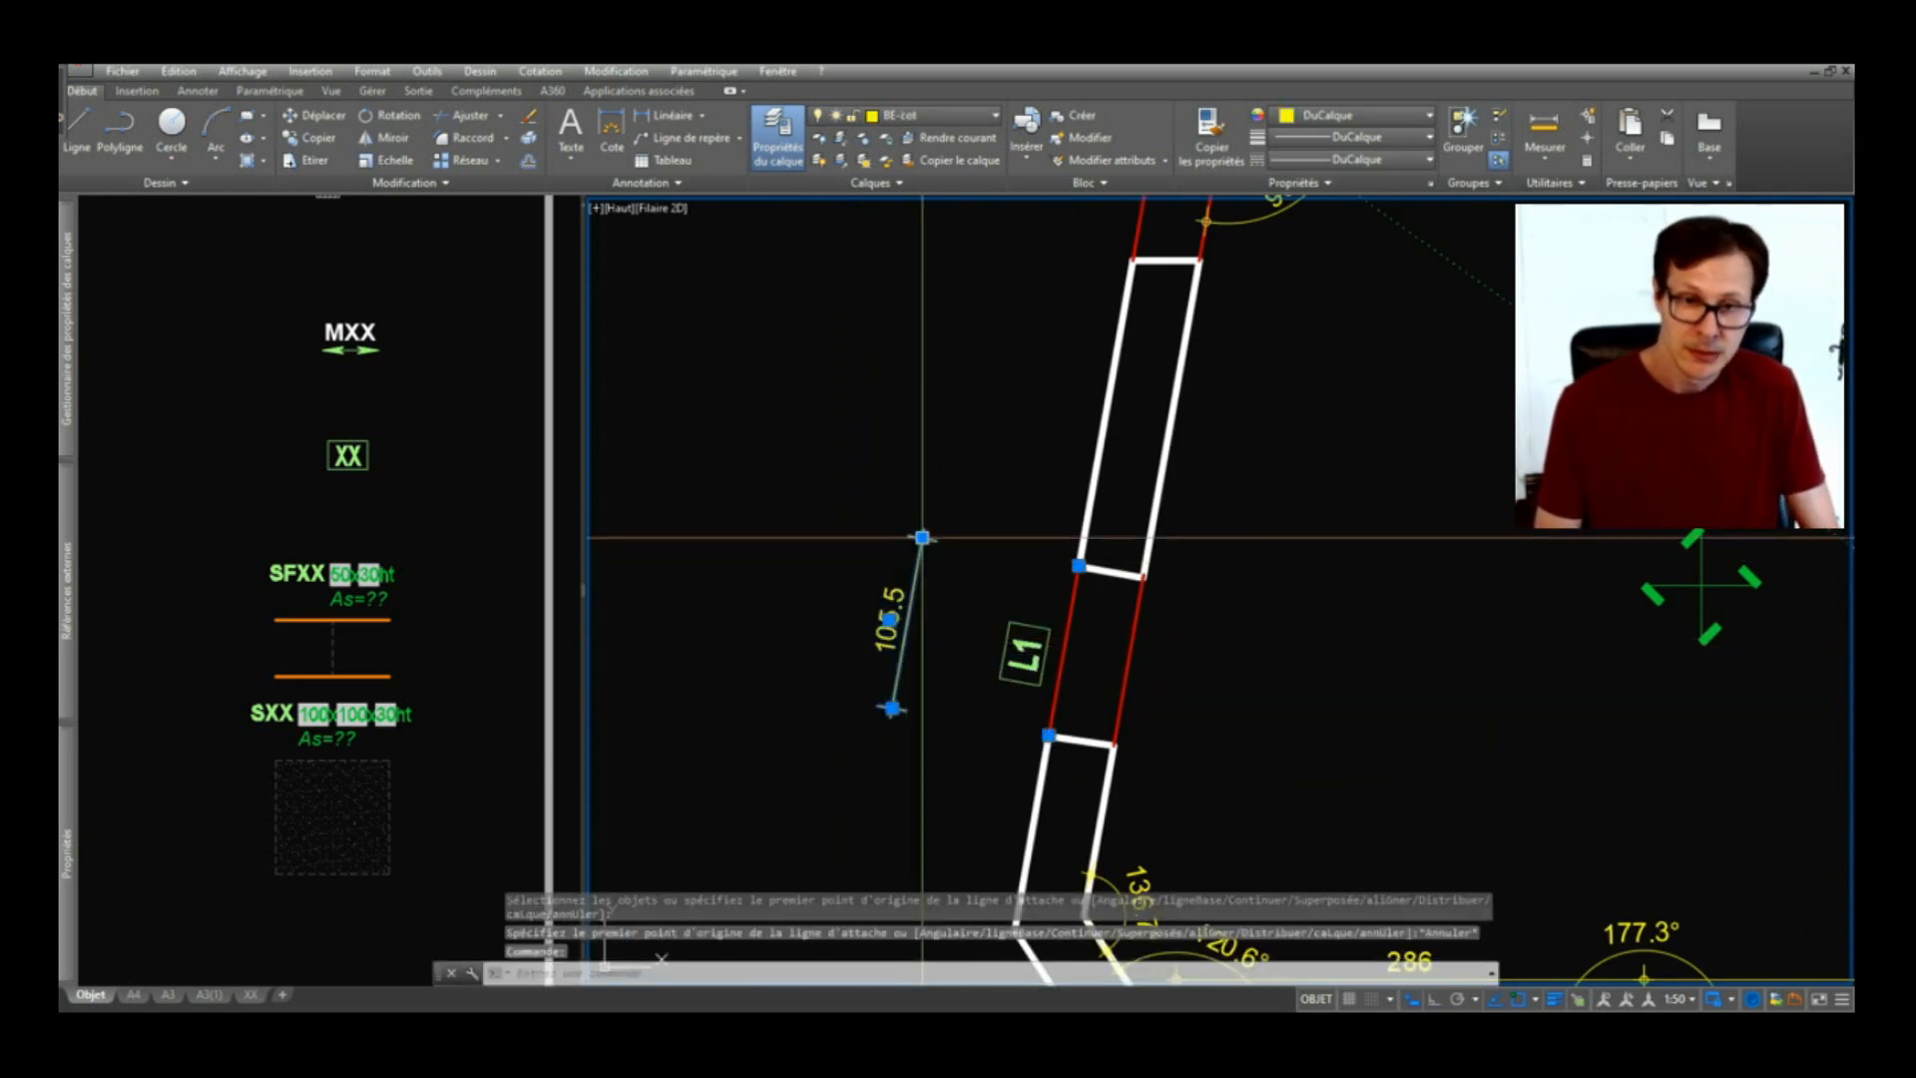
# Step: Continue the left wall's dimension chain upward past the pier and upper opening to the outer corner at the upper-left CV1
pyautogui.click(970, 596)
pyautogui.scroll(-4, 967, 609)
pyautogui.scroll(4, 1006, 469)
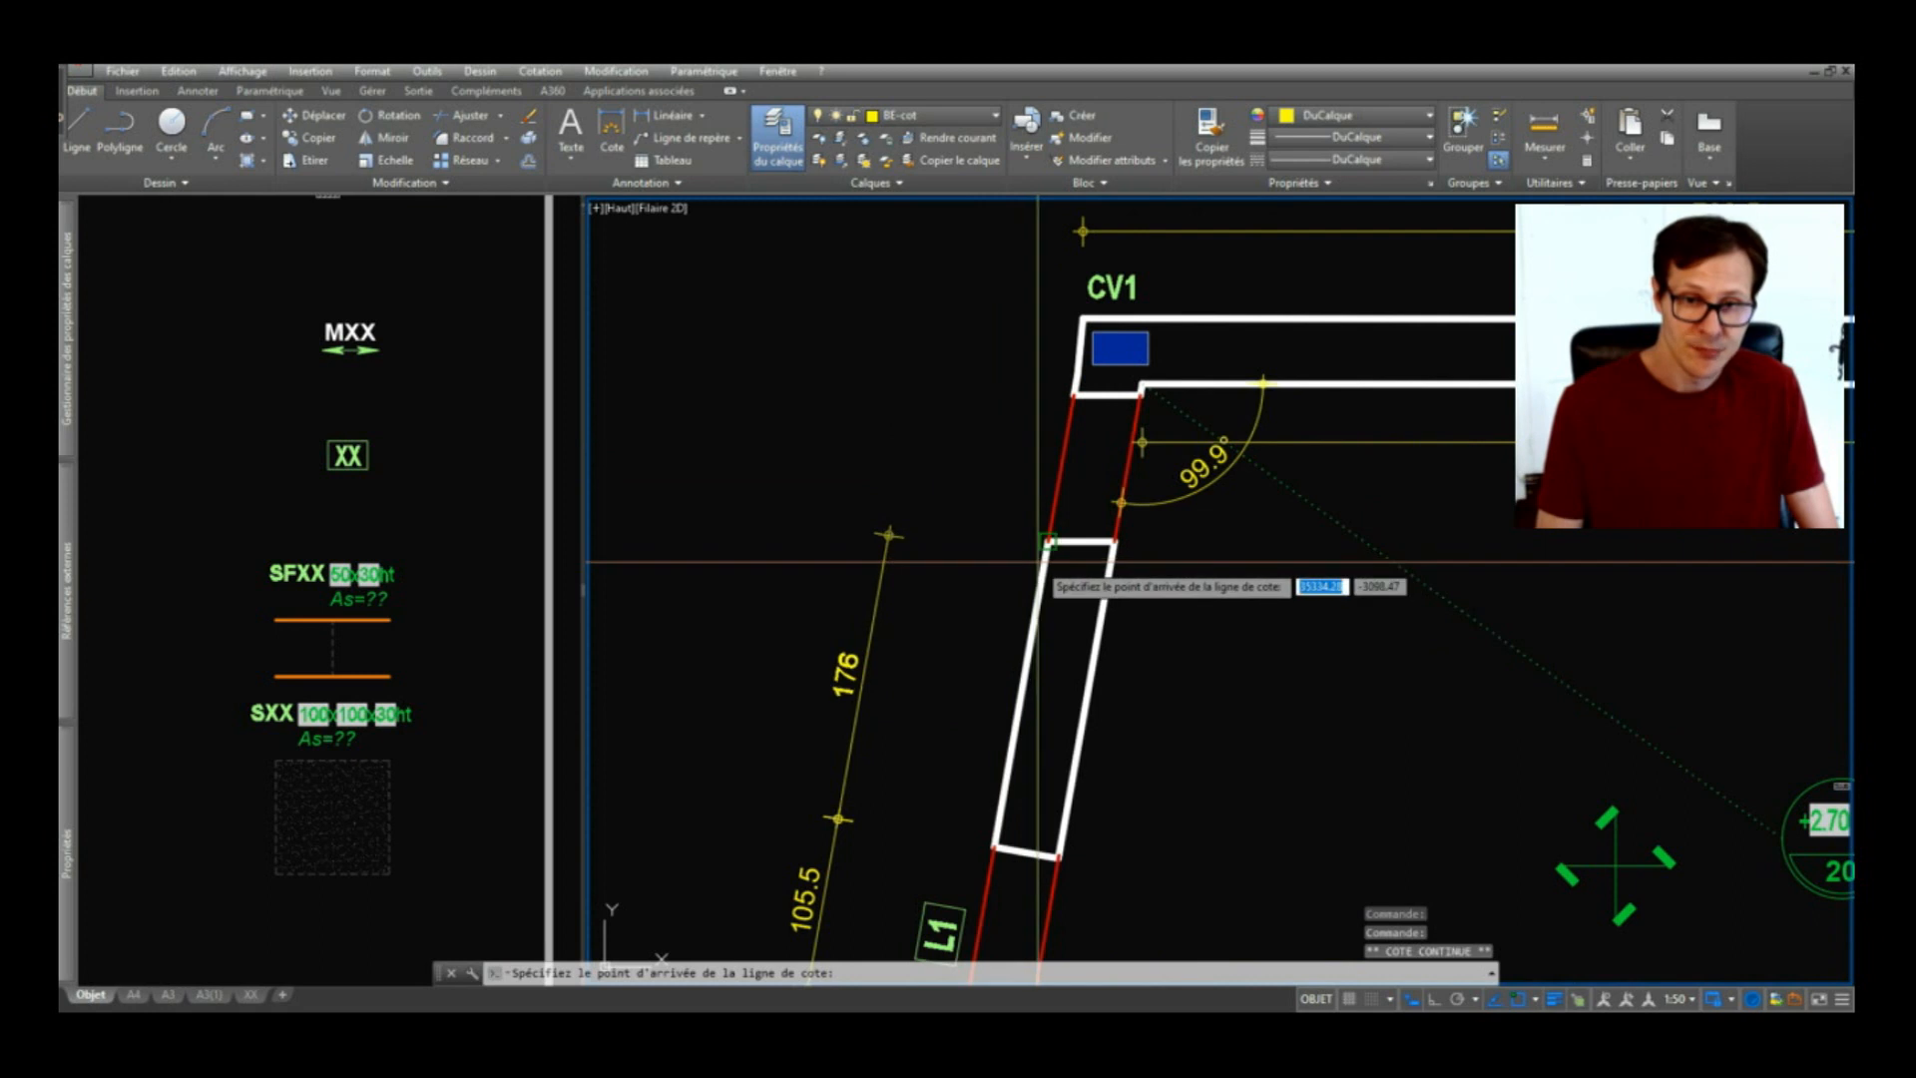
pyautogui.click(1046, 546)
pyautogui.click(1075, 394)
pyautogui.scroll(4, 1072, 355)
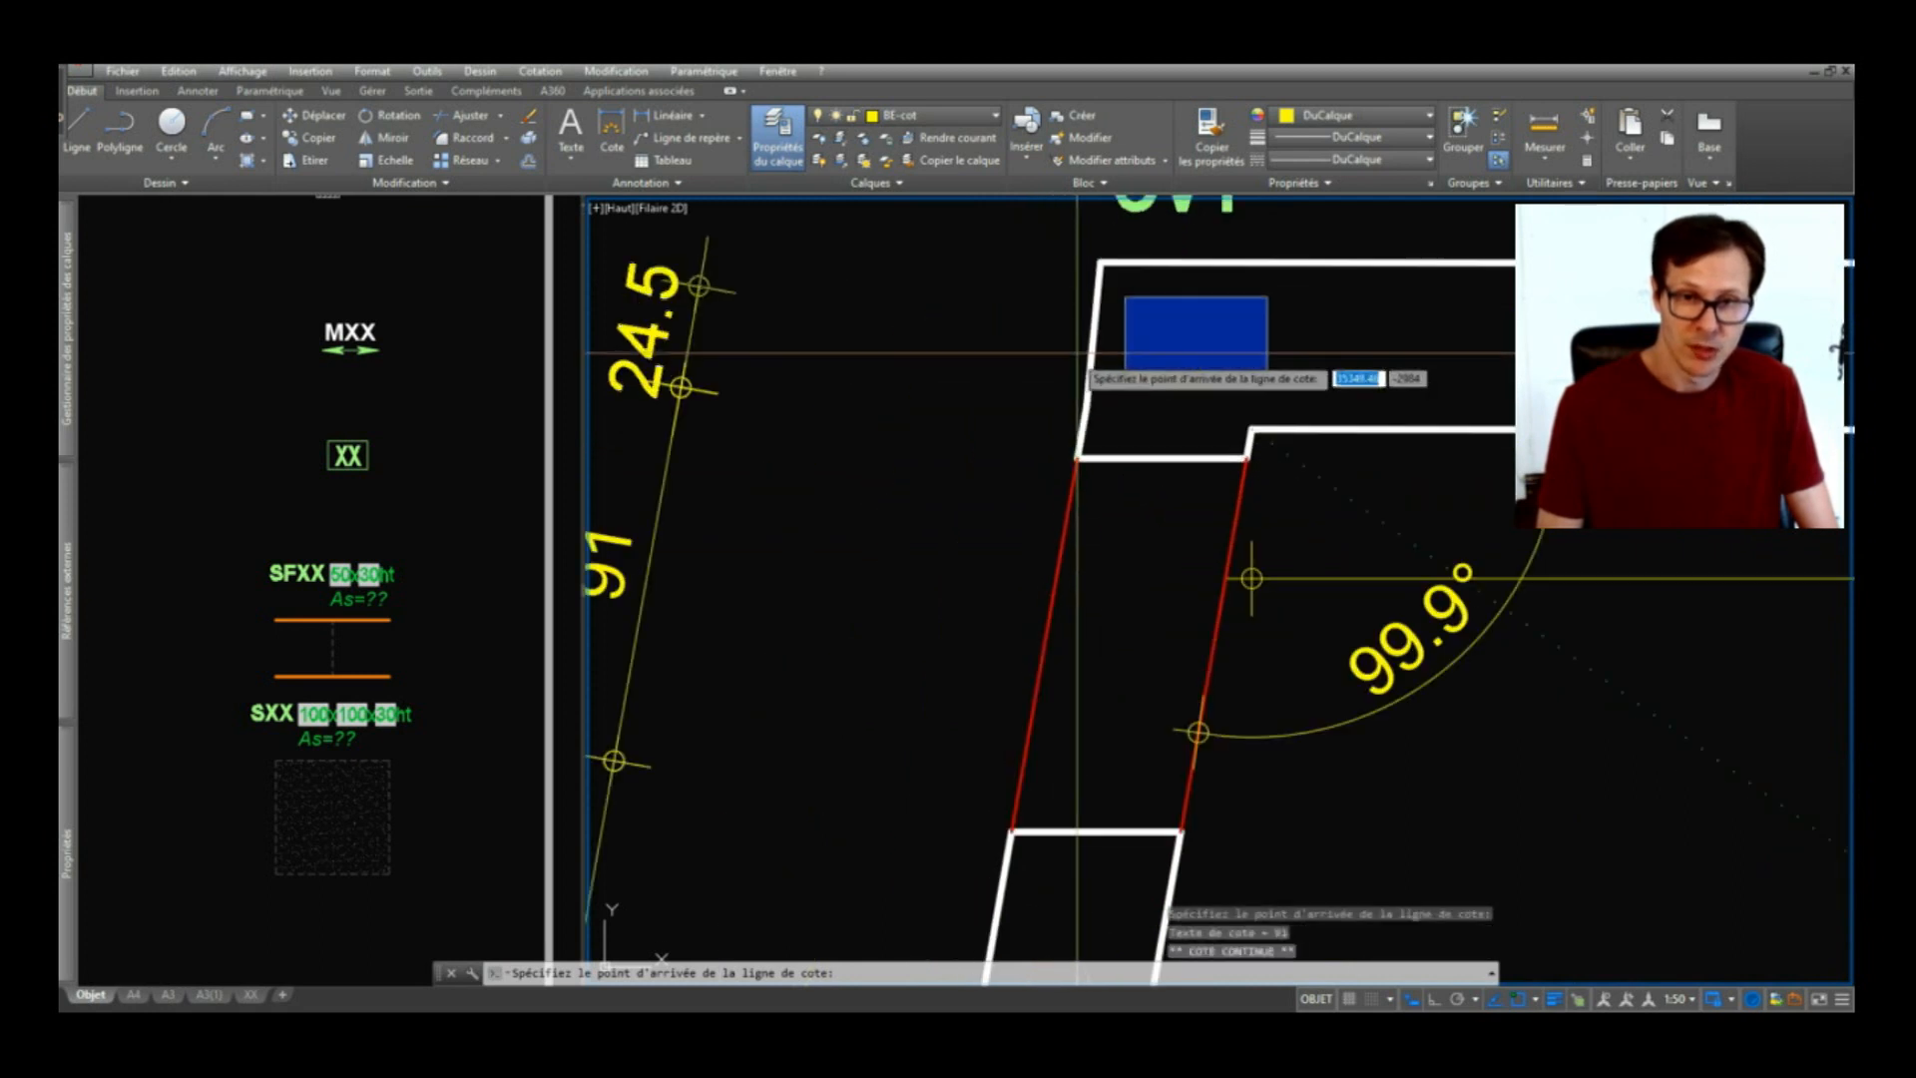
pyautogui.click(1086, 404)
pyautogui.scroll(-3, 1086, 404)
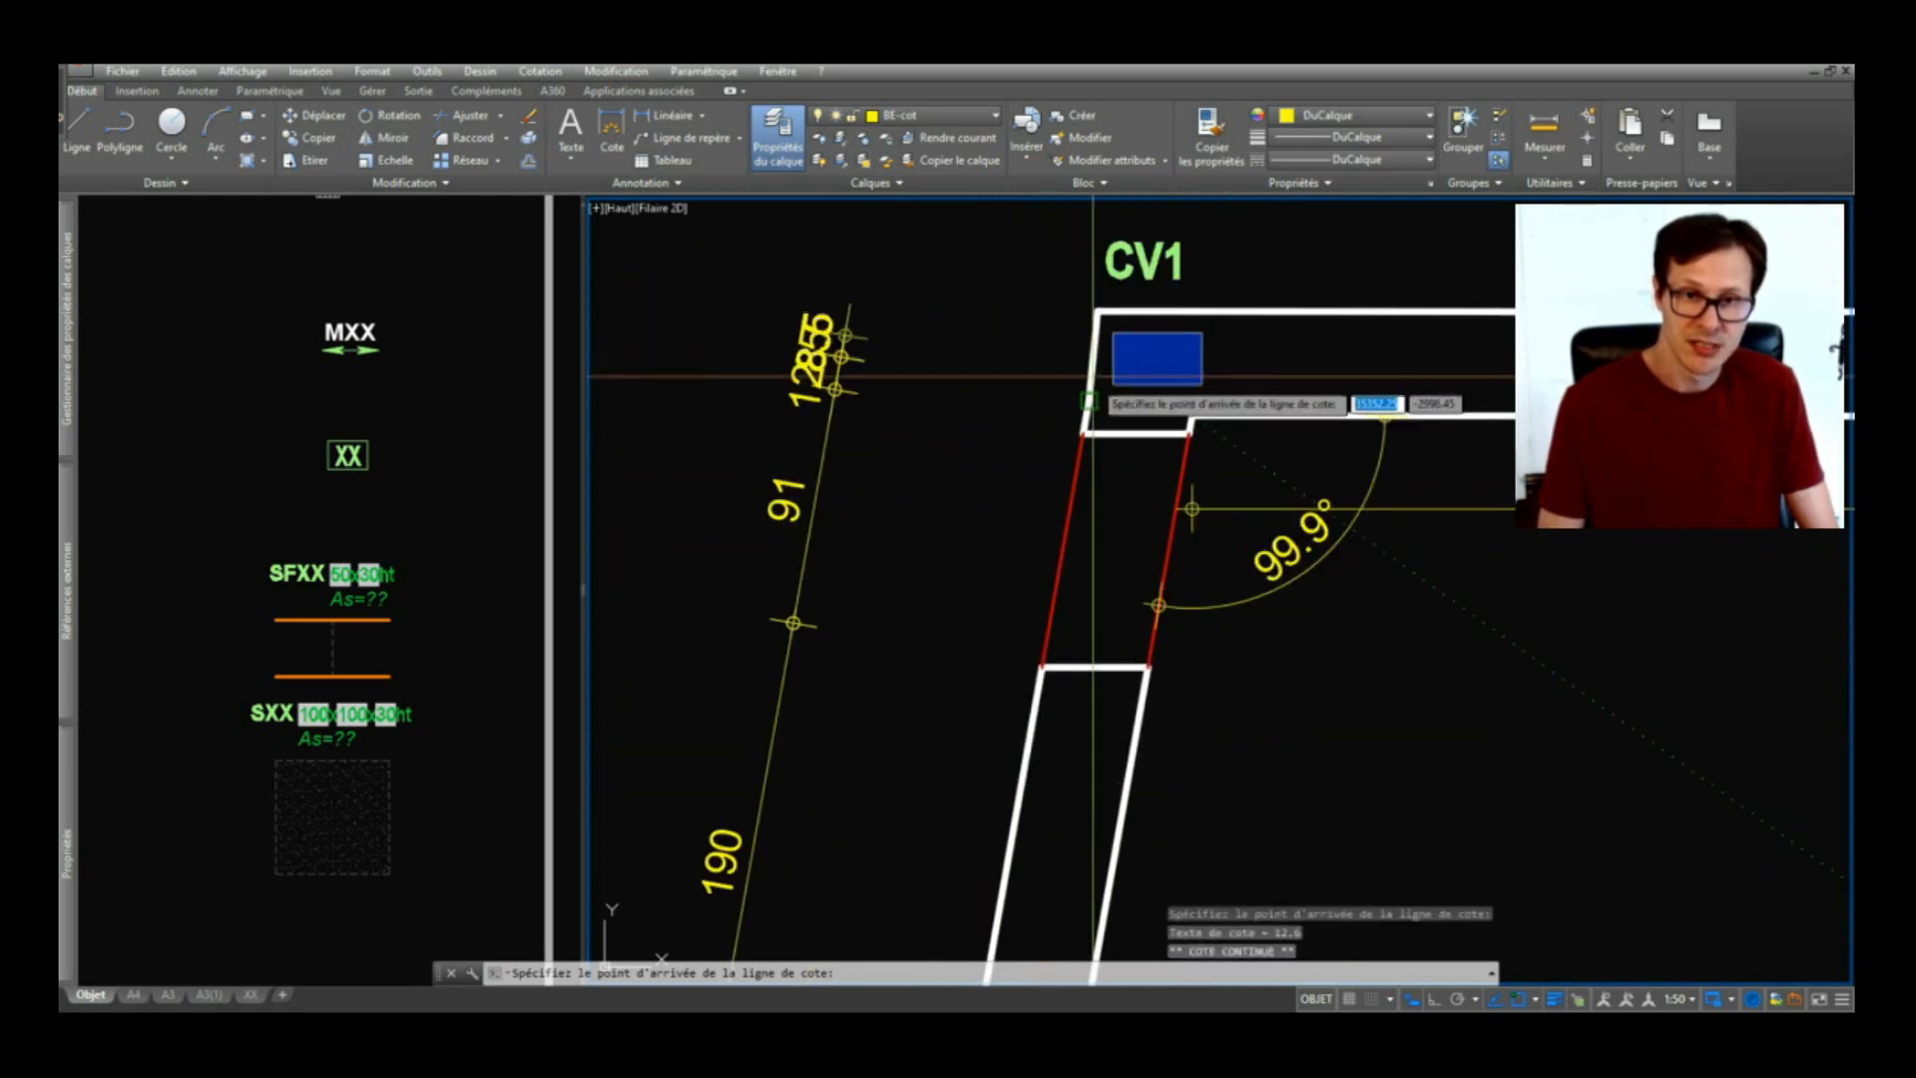
pyautogui.press('Escape')
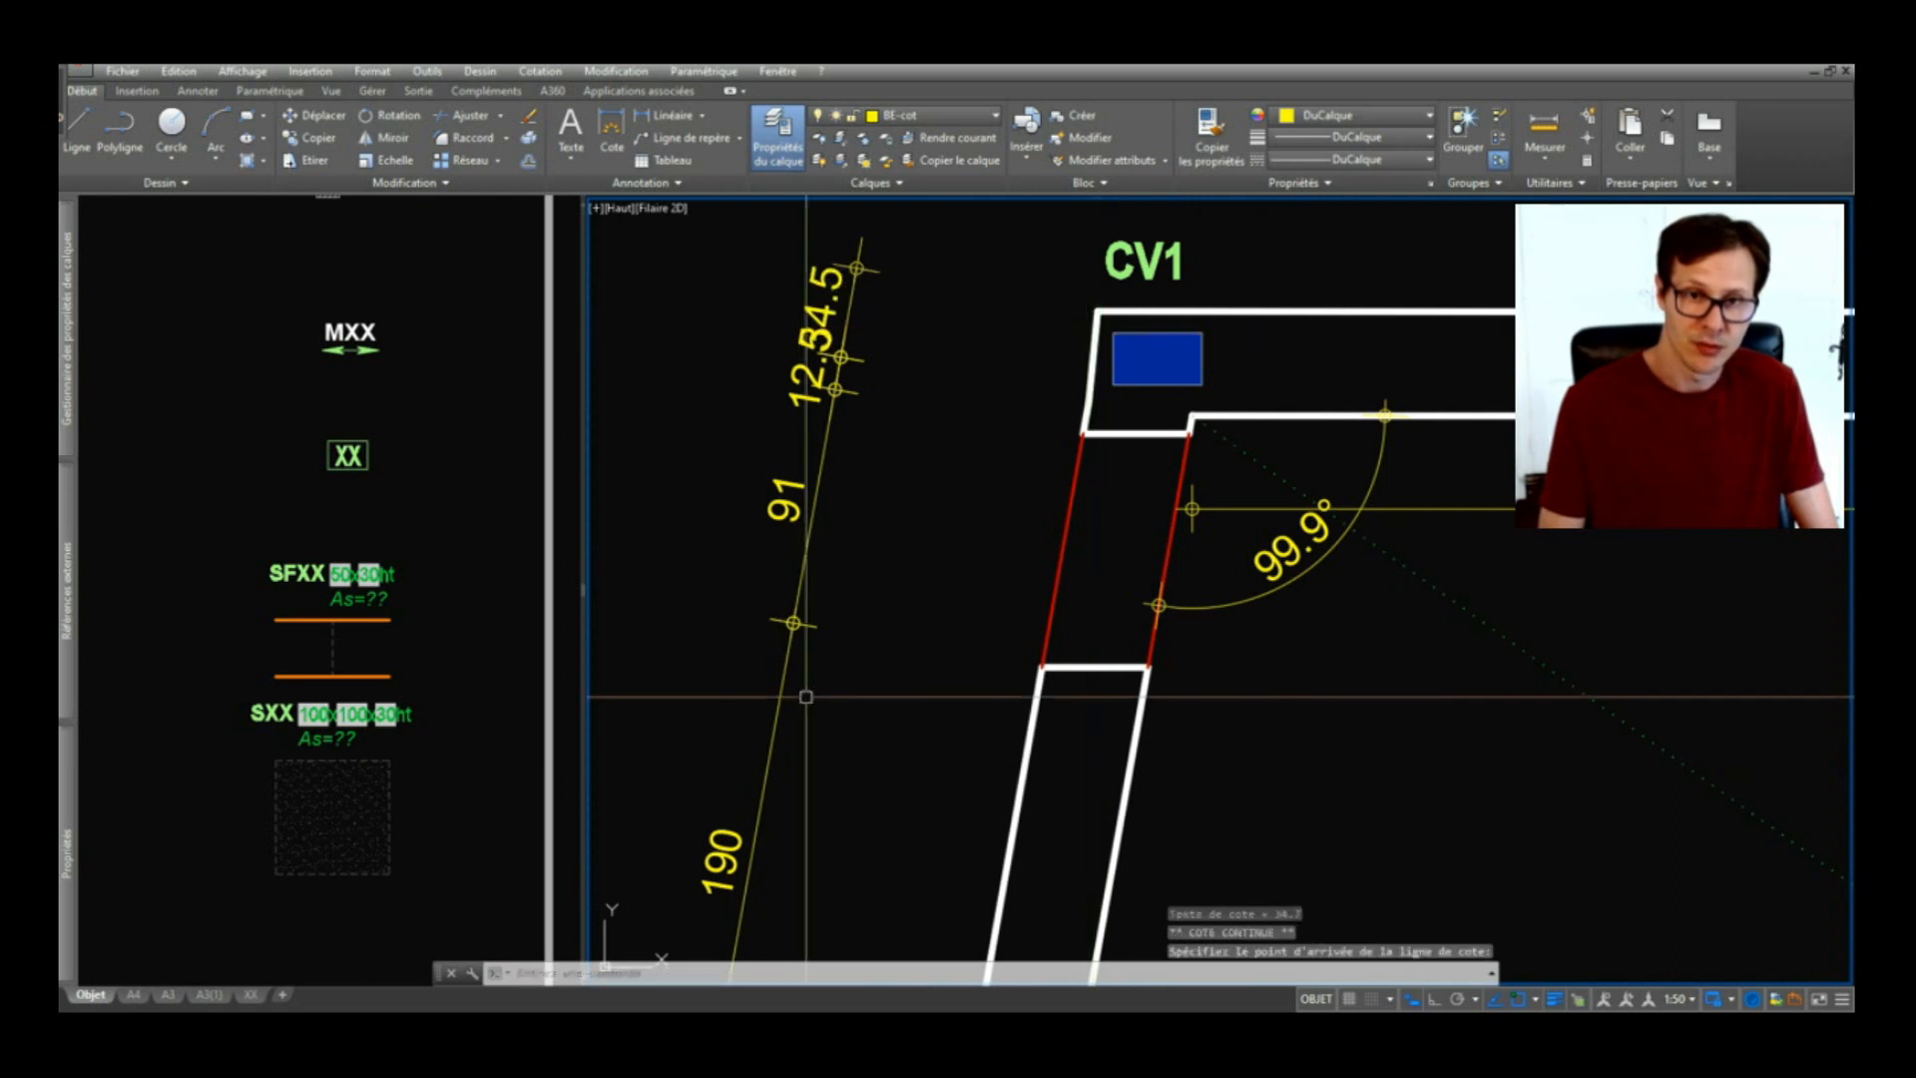
# Step: Move the overlapping 12.5 dimension text clear of the chain near the upper-left corner
pyautogui.press('space')
pyautogui.click(801, 372)
pyautogui.press('space')
pyautogui.click(767, 378)
# Step: Continue the left wall's dimension chain downward from the L1 opening to the outer corner of the wall's lower bend
pyautogui.scroll(-4, 918, 402)
pyautogui.click(828, 759)
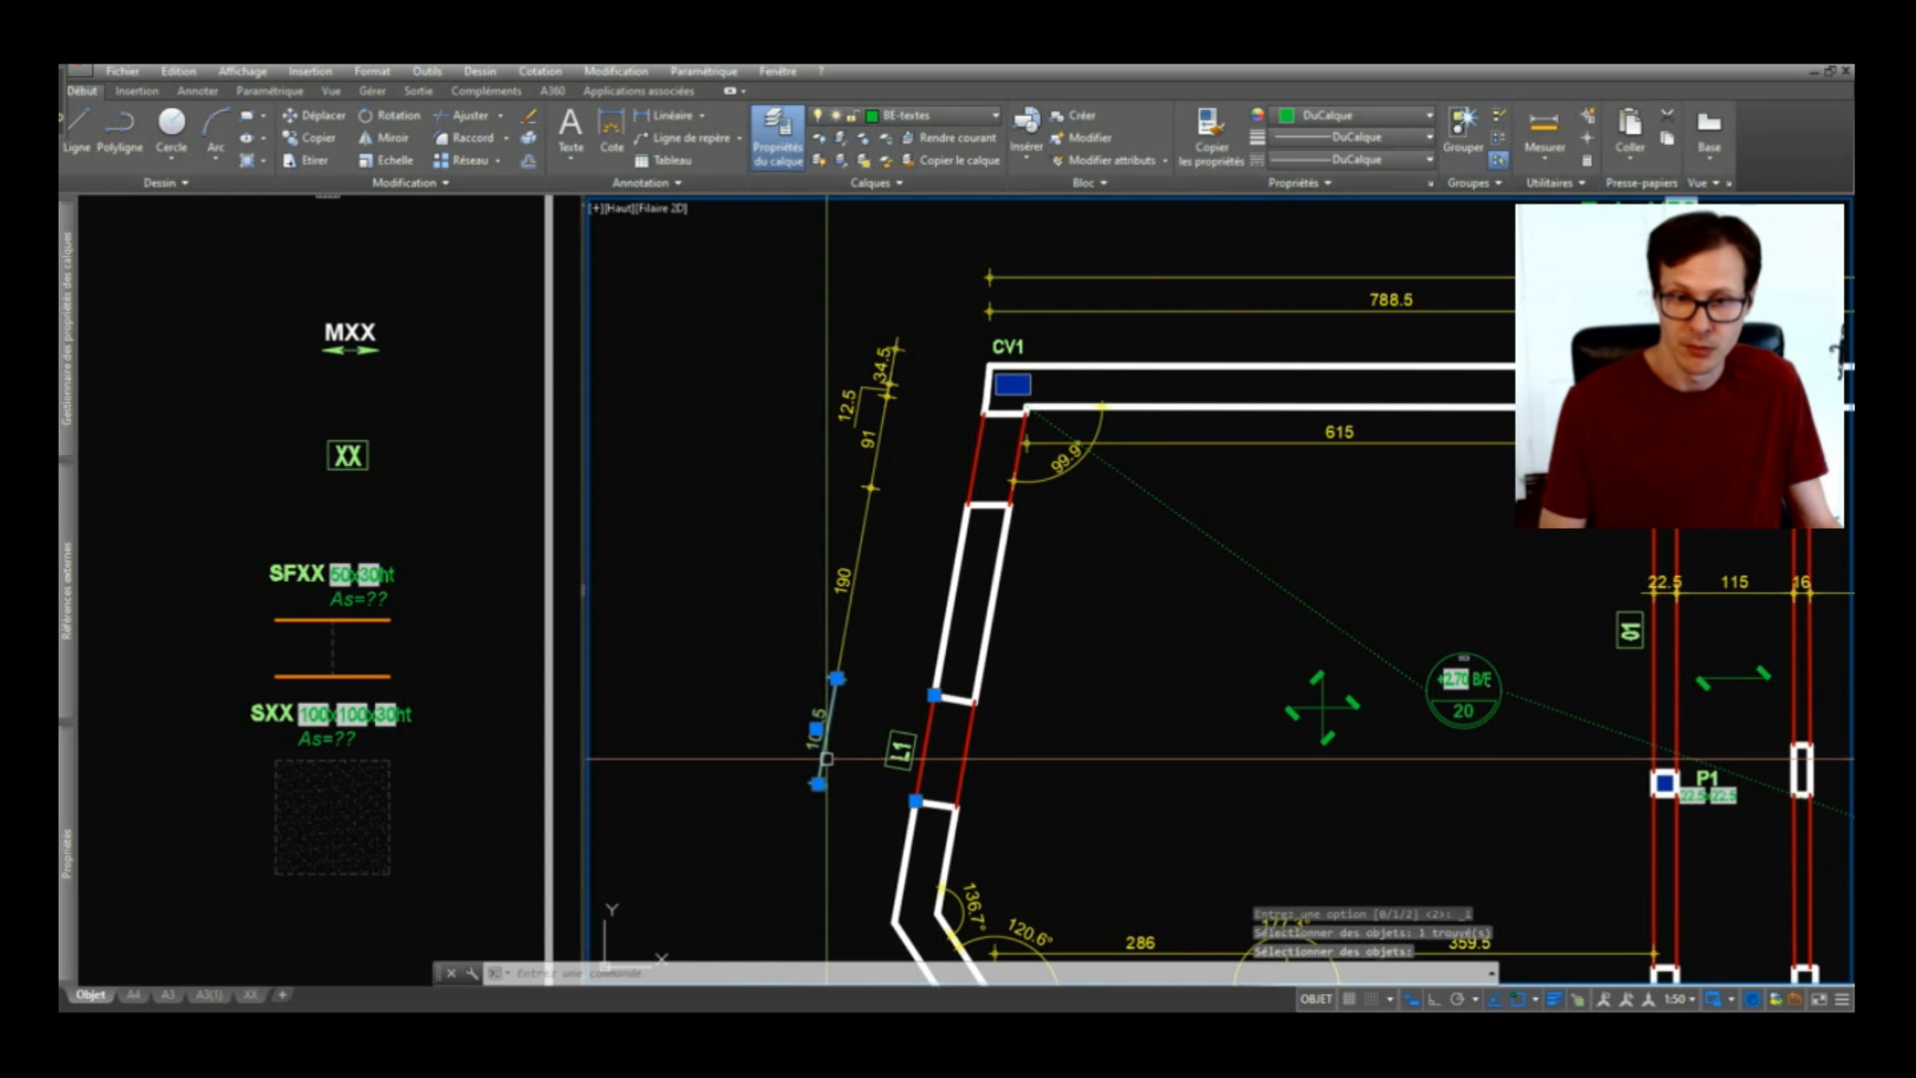
pyautogui.moveTo(821, 786)
pyautogui.moveTo(850, 891); pyautogui.dragTo(1022, 594, button='middle')
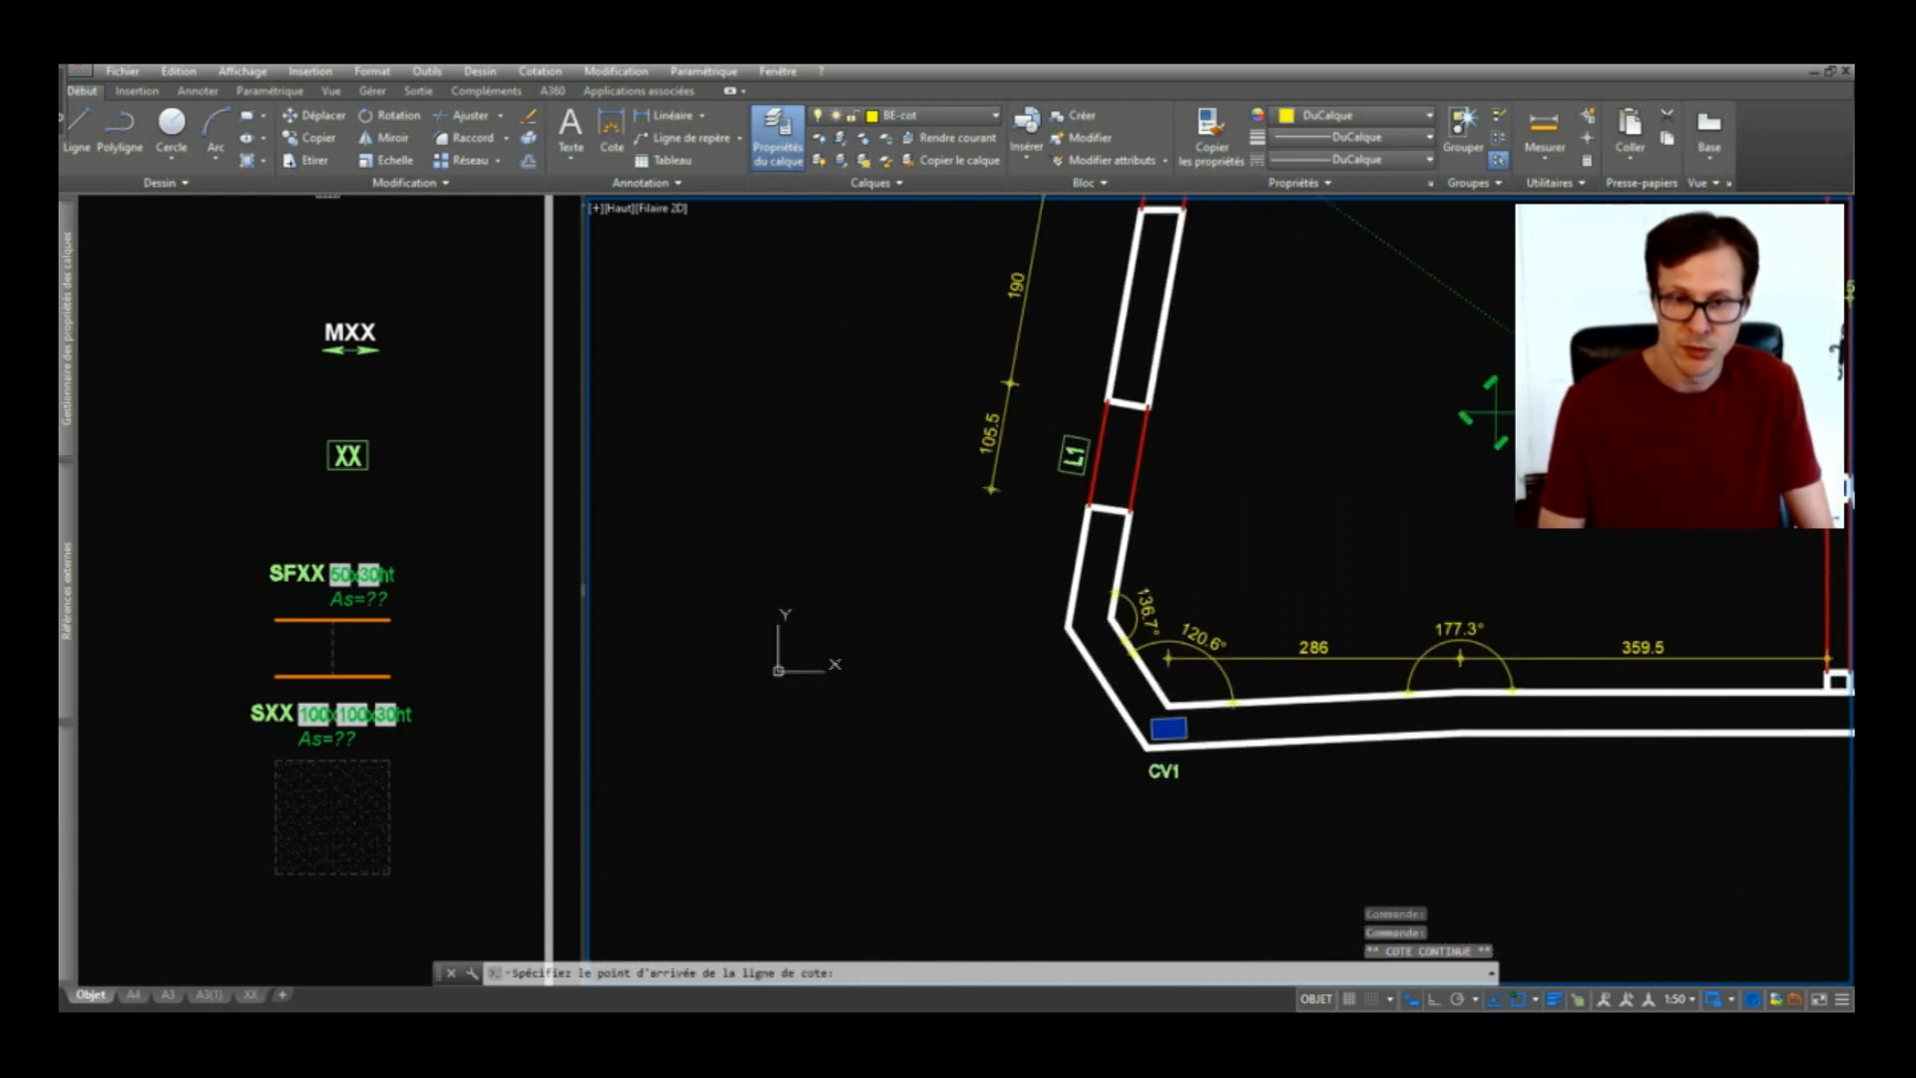
pyautogui.scroll(5, 1022, 595)
pyautogui.click(1132, 667)
pyautogui.scroll(-2, 1075, 716)
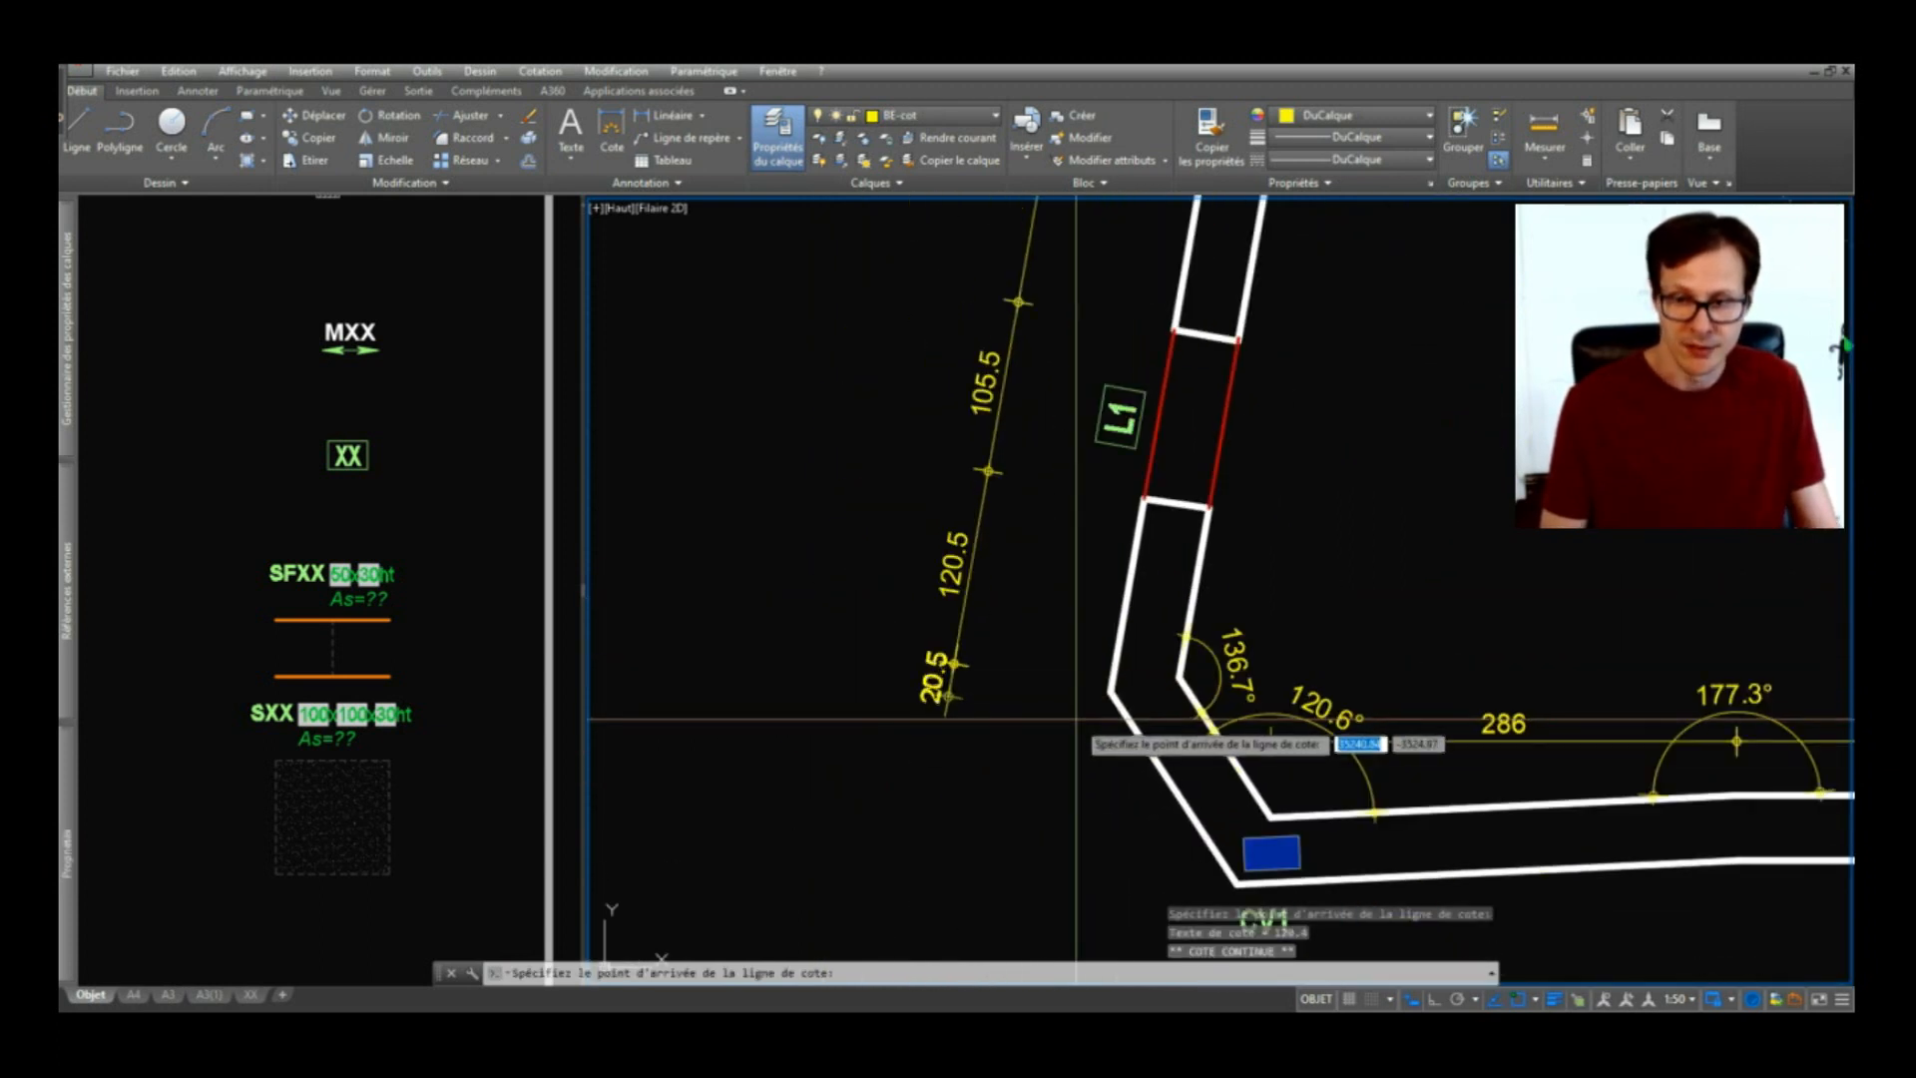
pyautogui.press('Escape')
pyautogui.press('Escape')
# Step: Add an aligned dimension along the slanted outer wall face between the bend and the lower-left CV1 corner, placed outside
pyautogui.moveTo(1205, 833); pyautogui.dragTo(1110, 709, button='middle')
pyautogui.press('space')
pyautogui.write('A')
pyautogui.click(1102, 709)
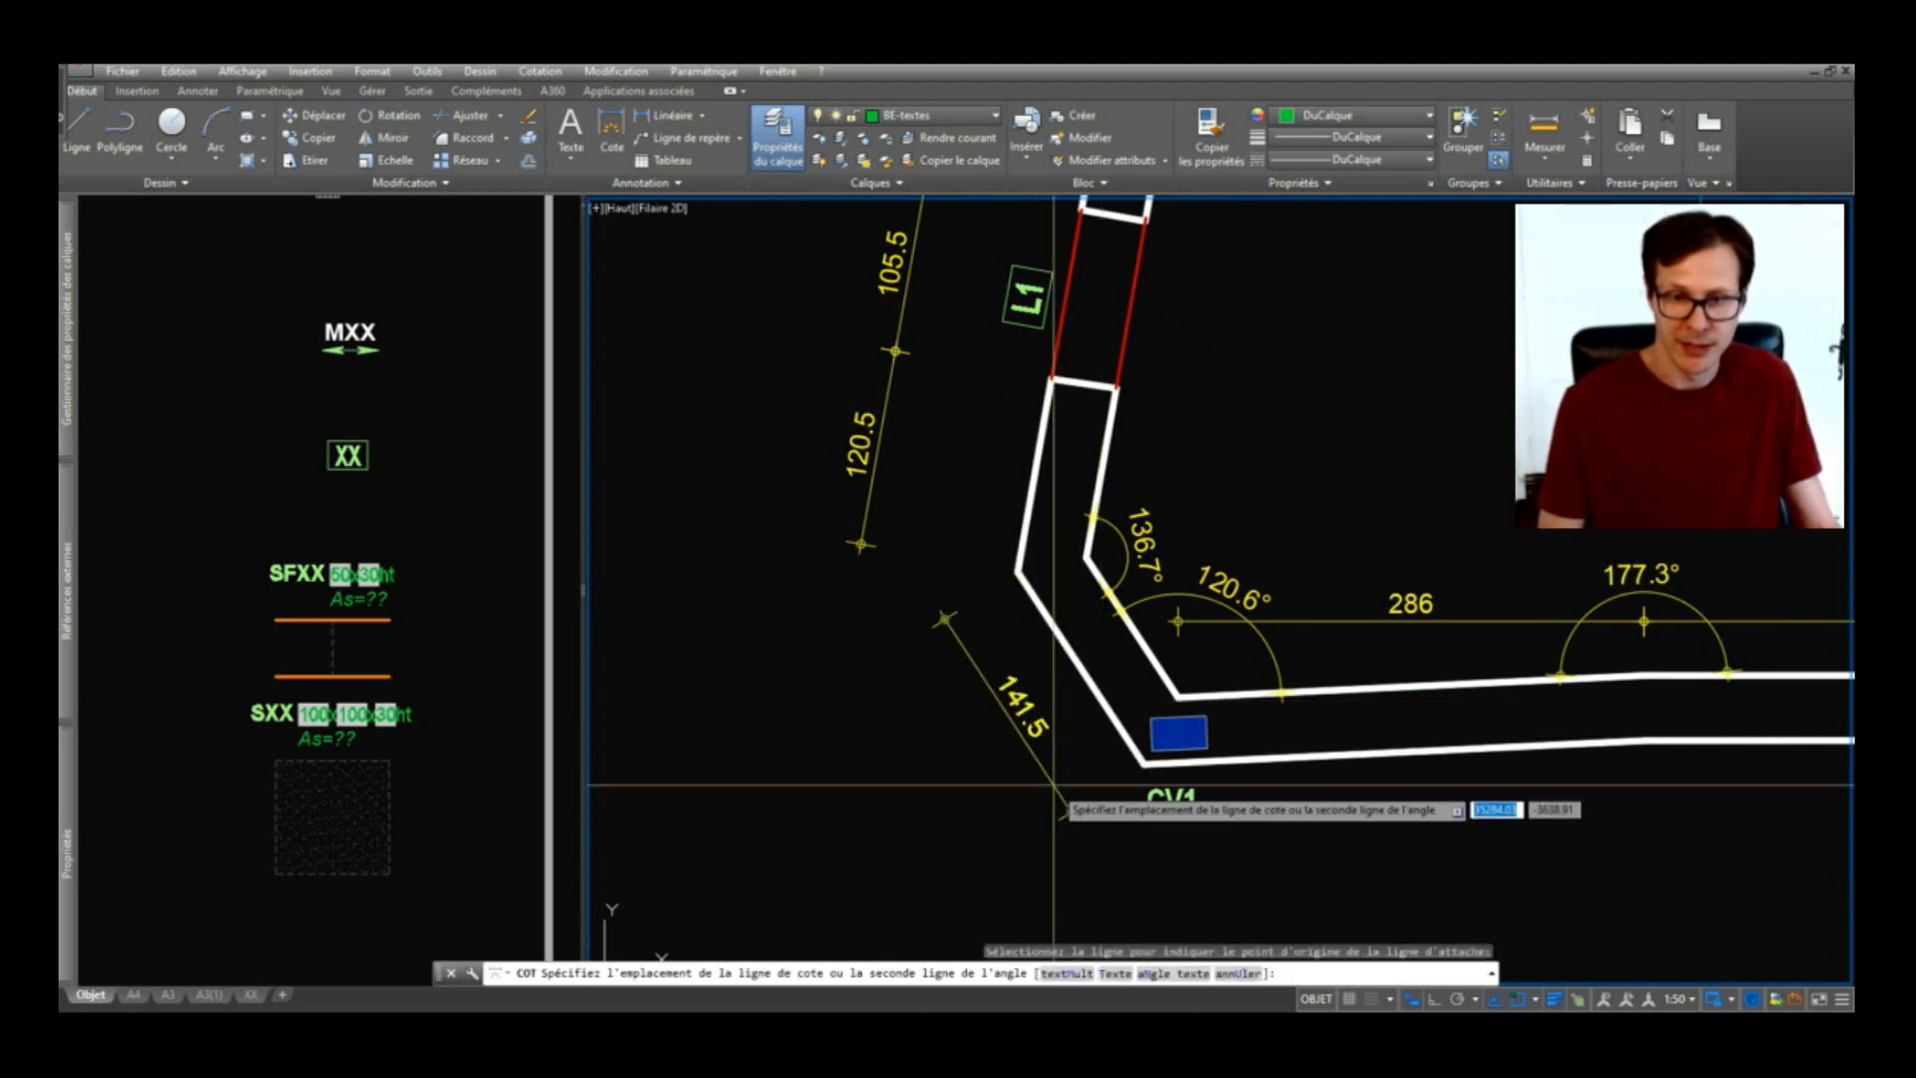
pyautogui.click(1048, 787)
pyautogui.scroll(-4, 980, 821)
pyautogui.press('Escape')
# Step: Append "x100ht" to the L1 opening's dimension text and add "allège:120" as a line beneath it
pyautogui.scroll(2, 931, 439)
pyautogui.scroll(2, 938, 699)
pyautogui.doubleClick(970, 734)
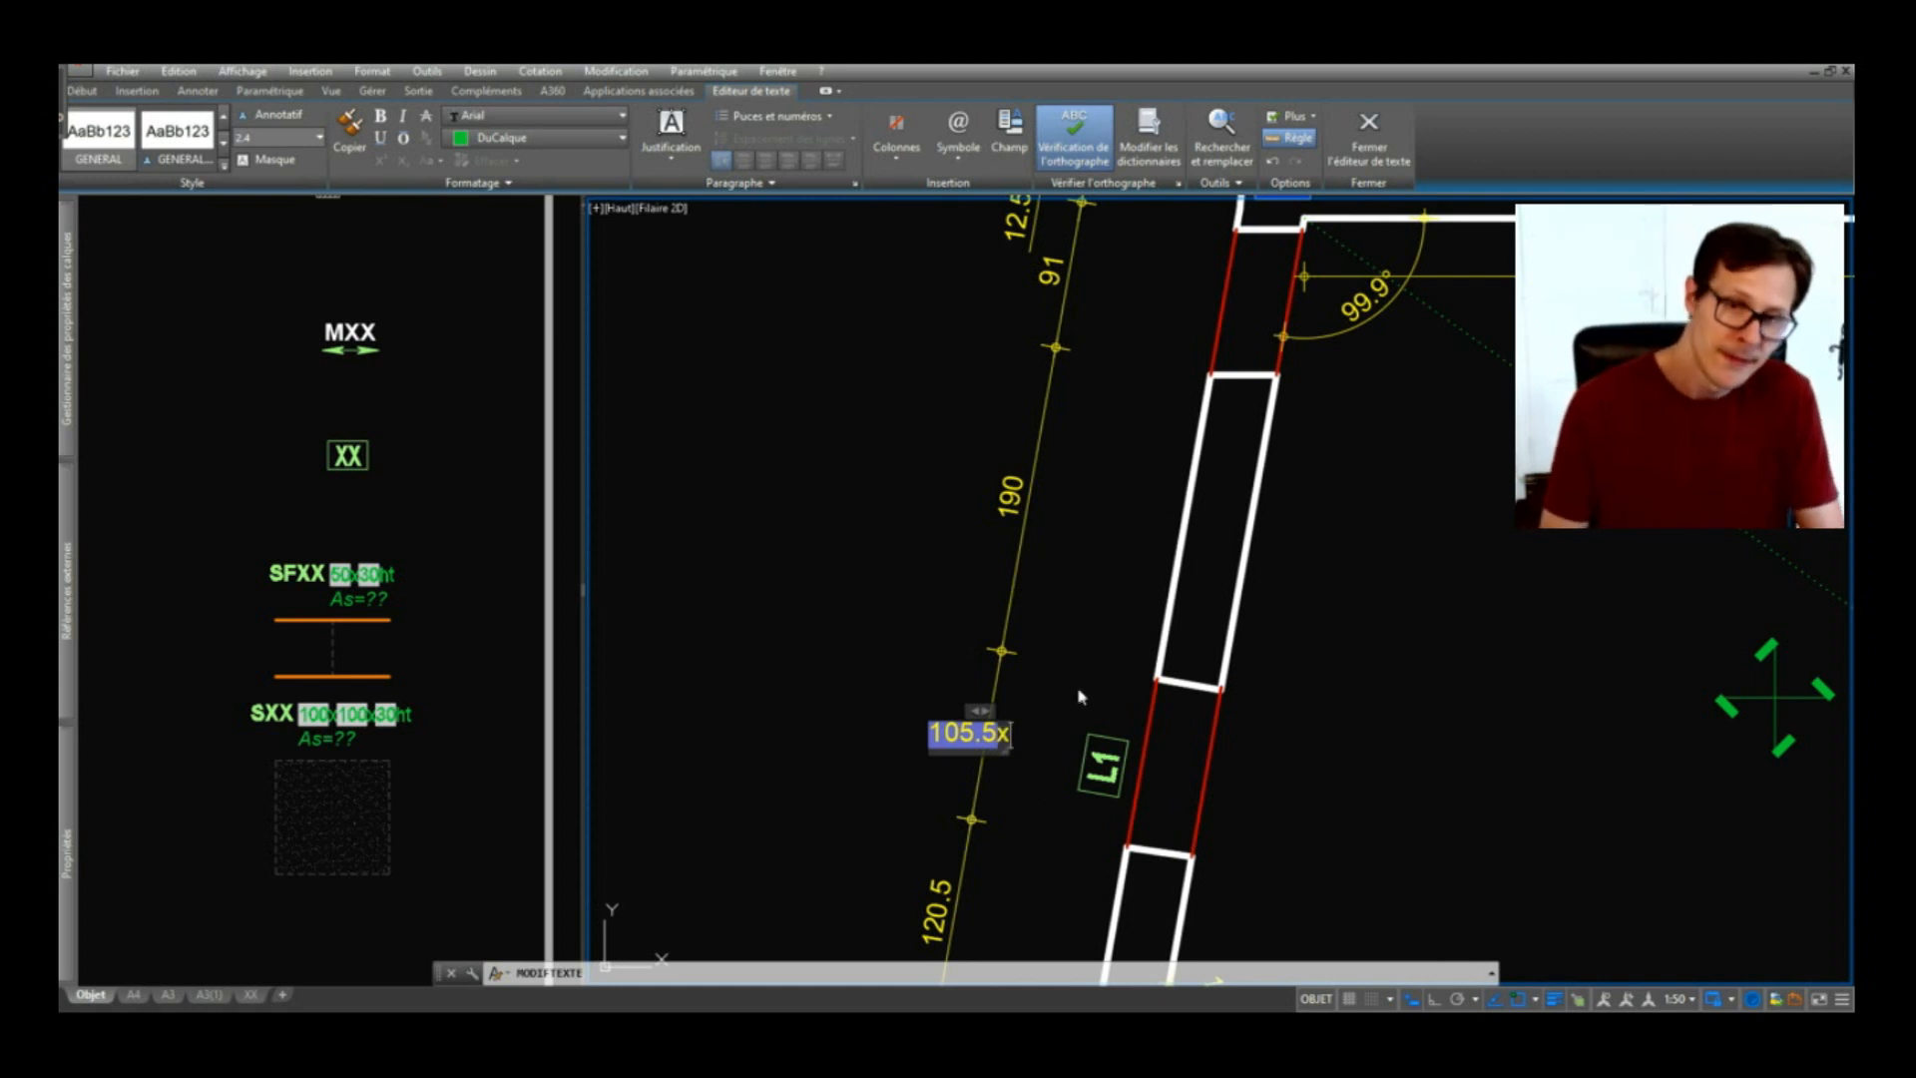
pyautogui.write('x100')
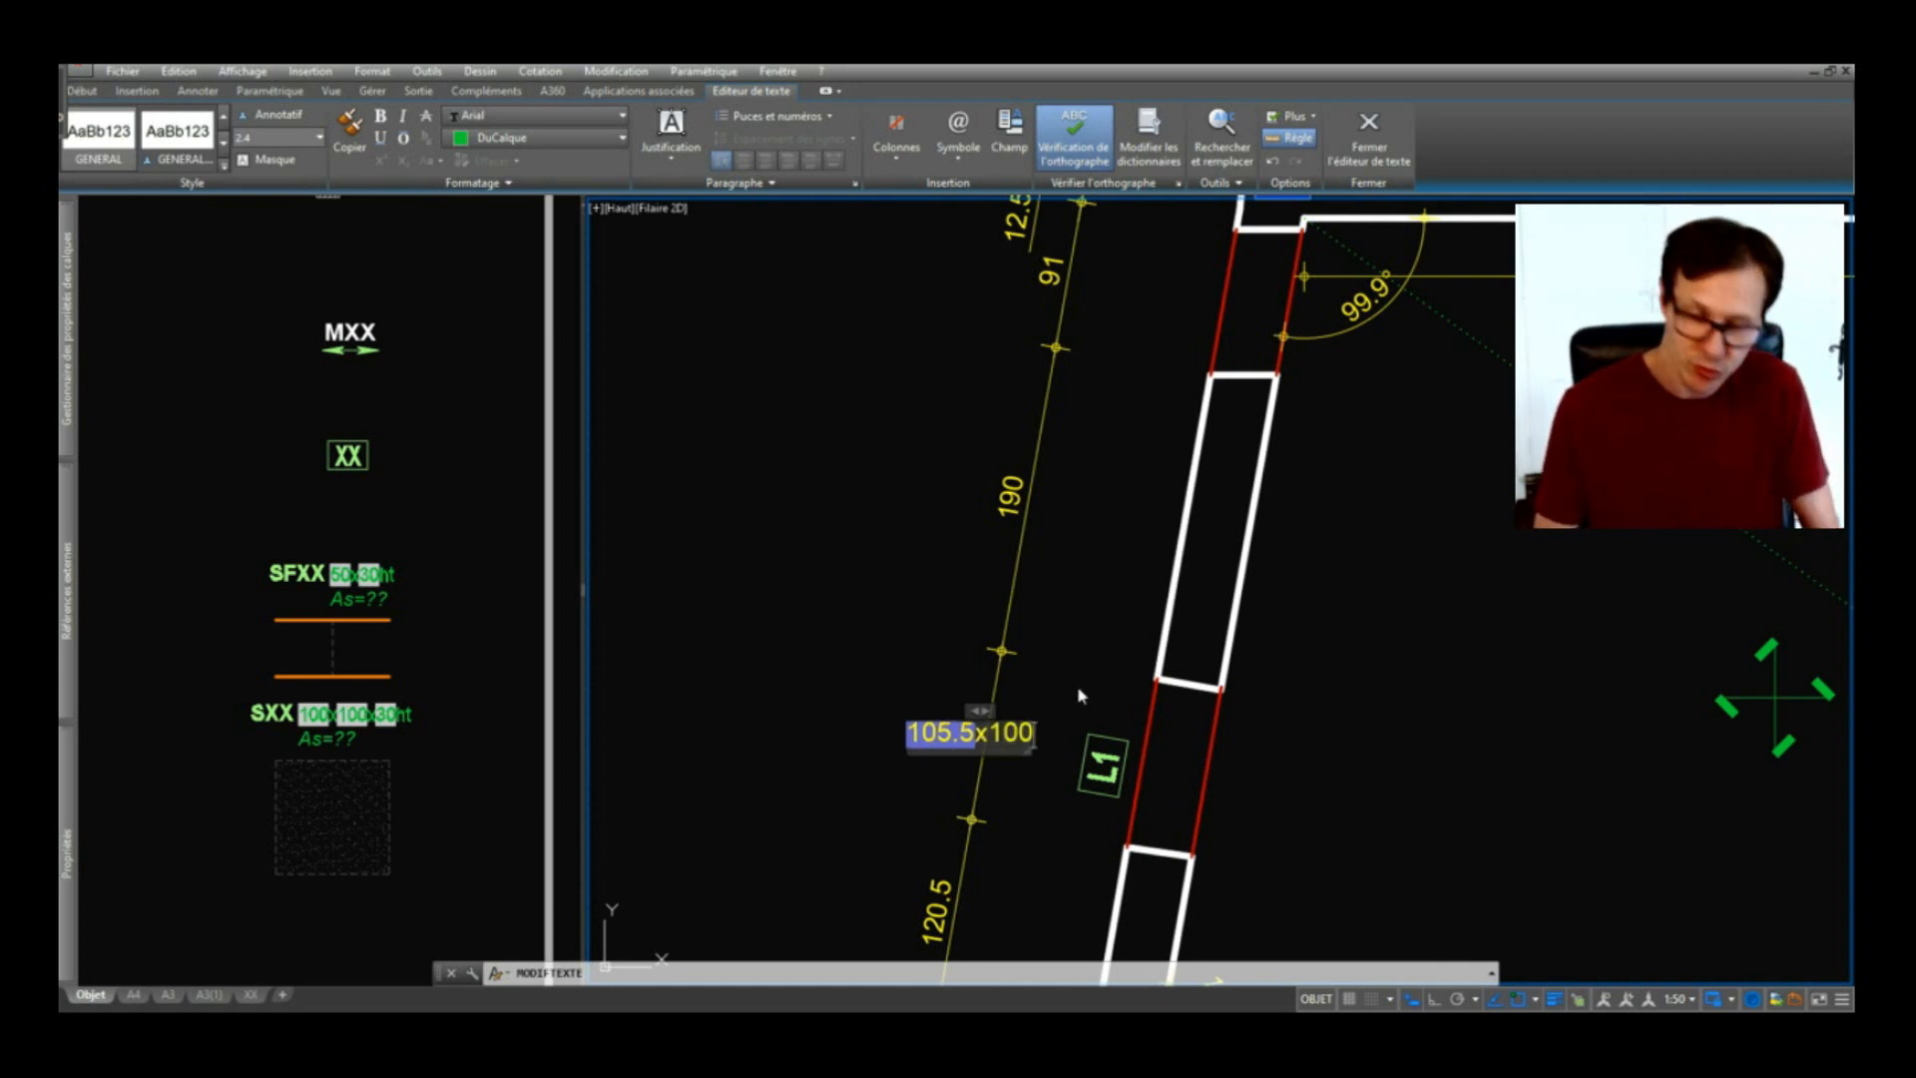
pyautogui.write('ht')
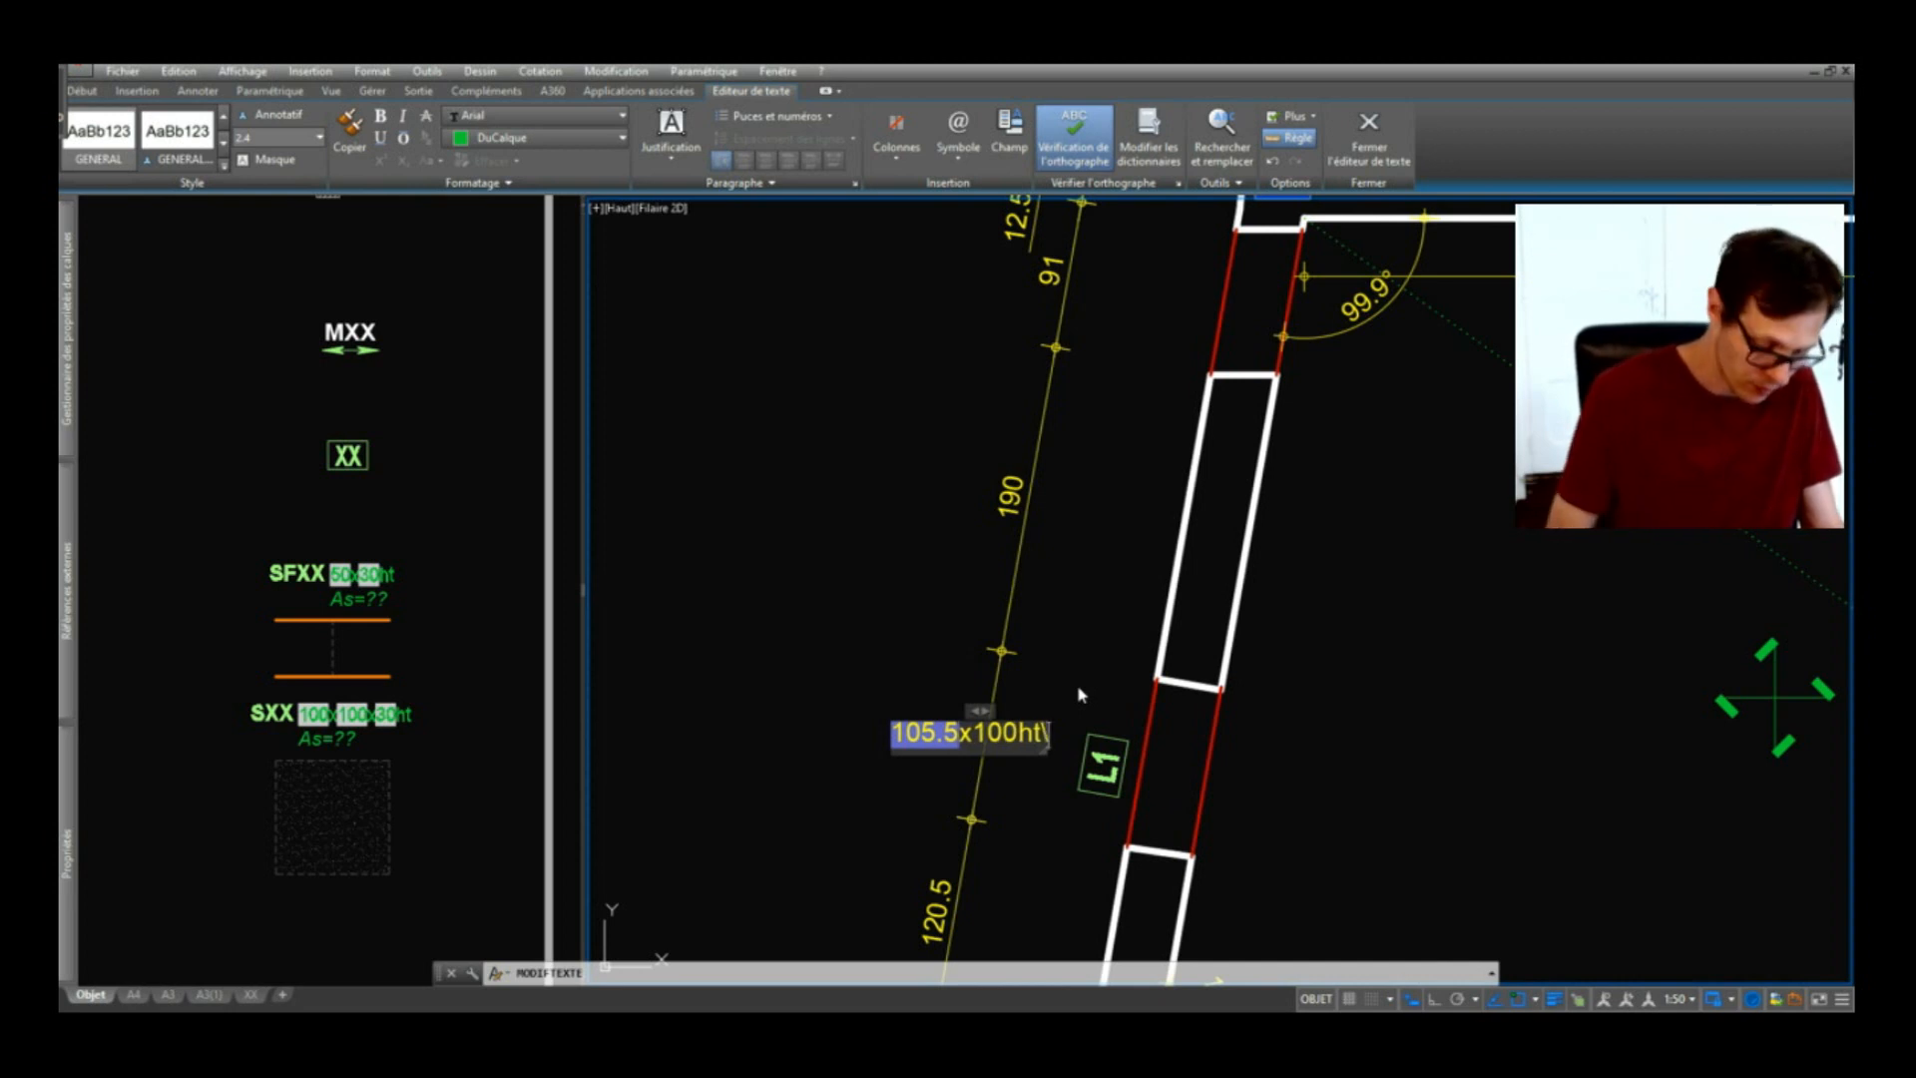
pyautogui.press('Return')
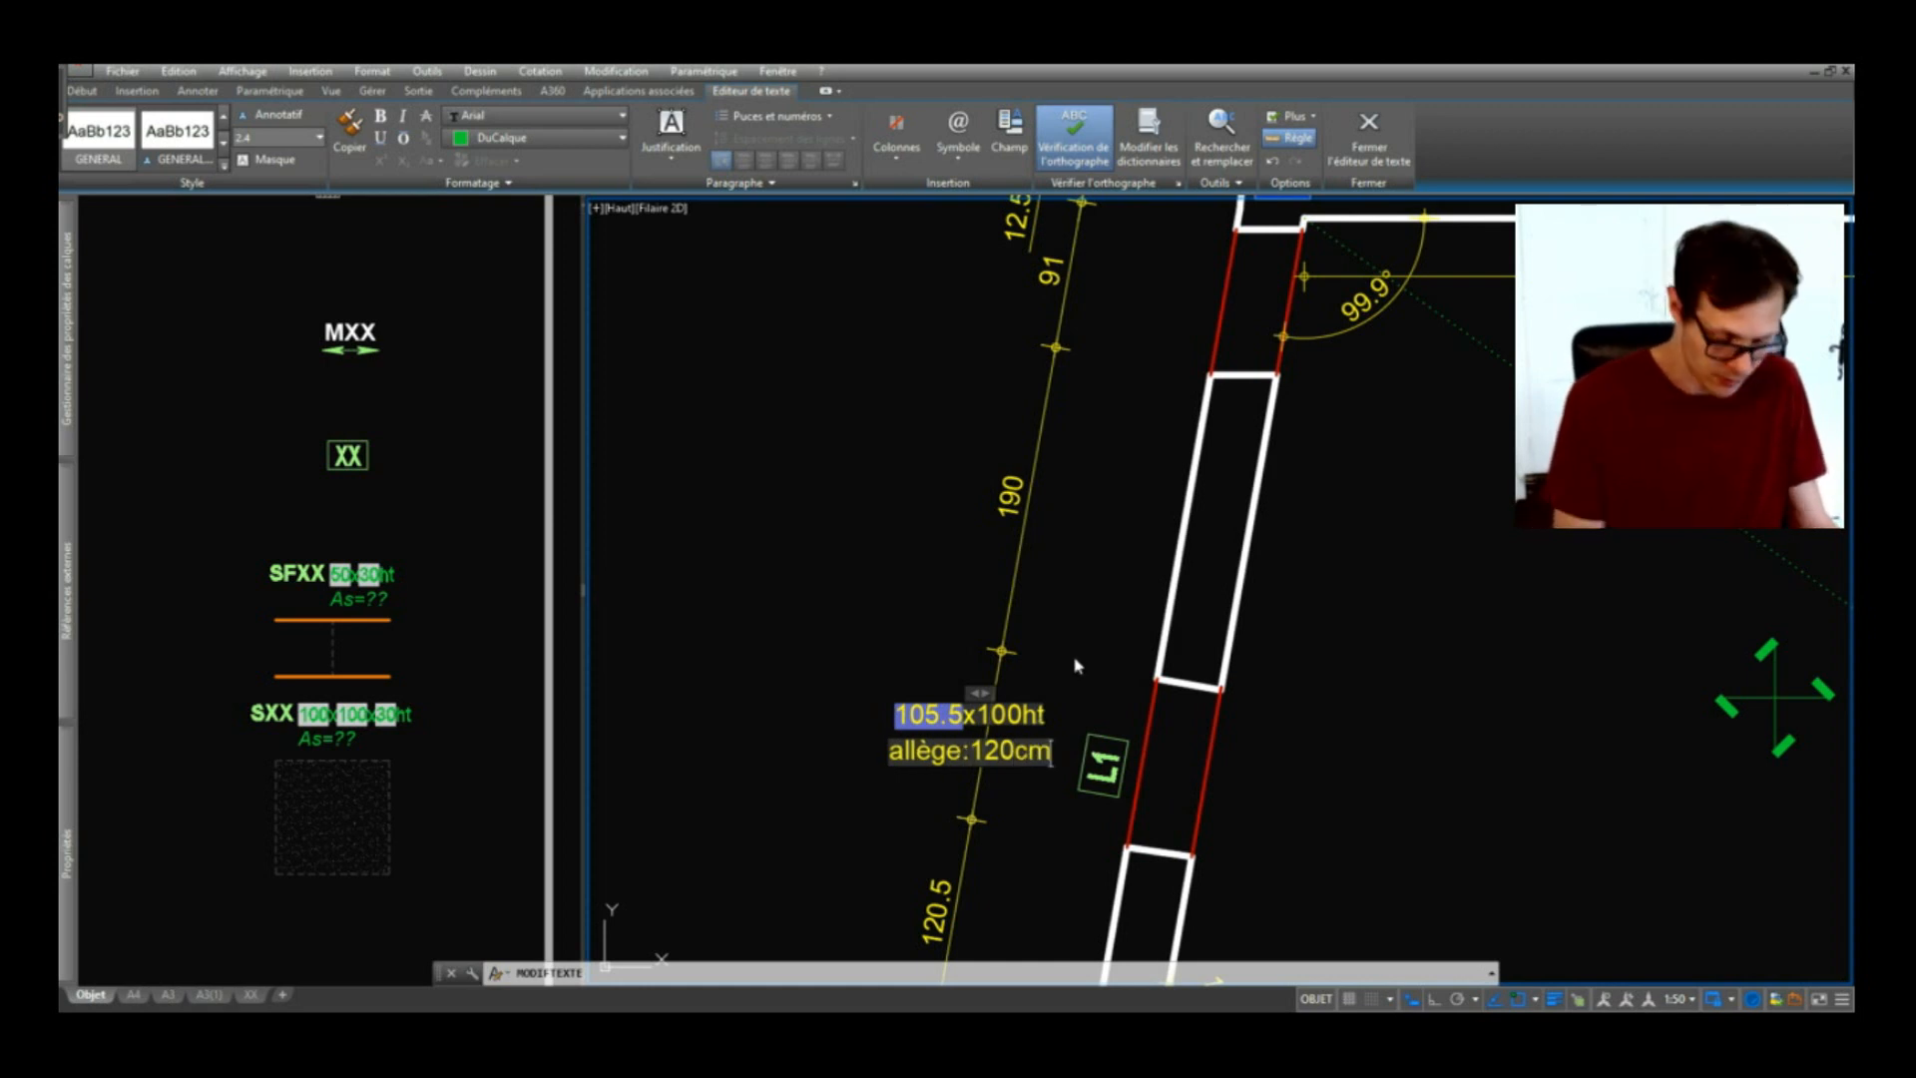
pyautogui.press('Escape')
pyautogui.press('Escape')
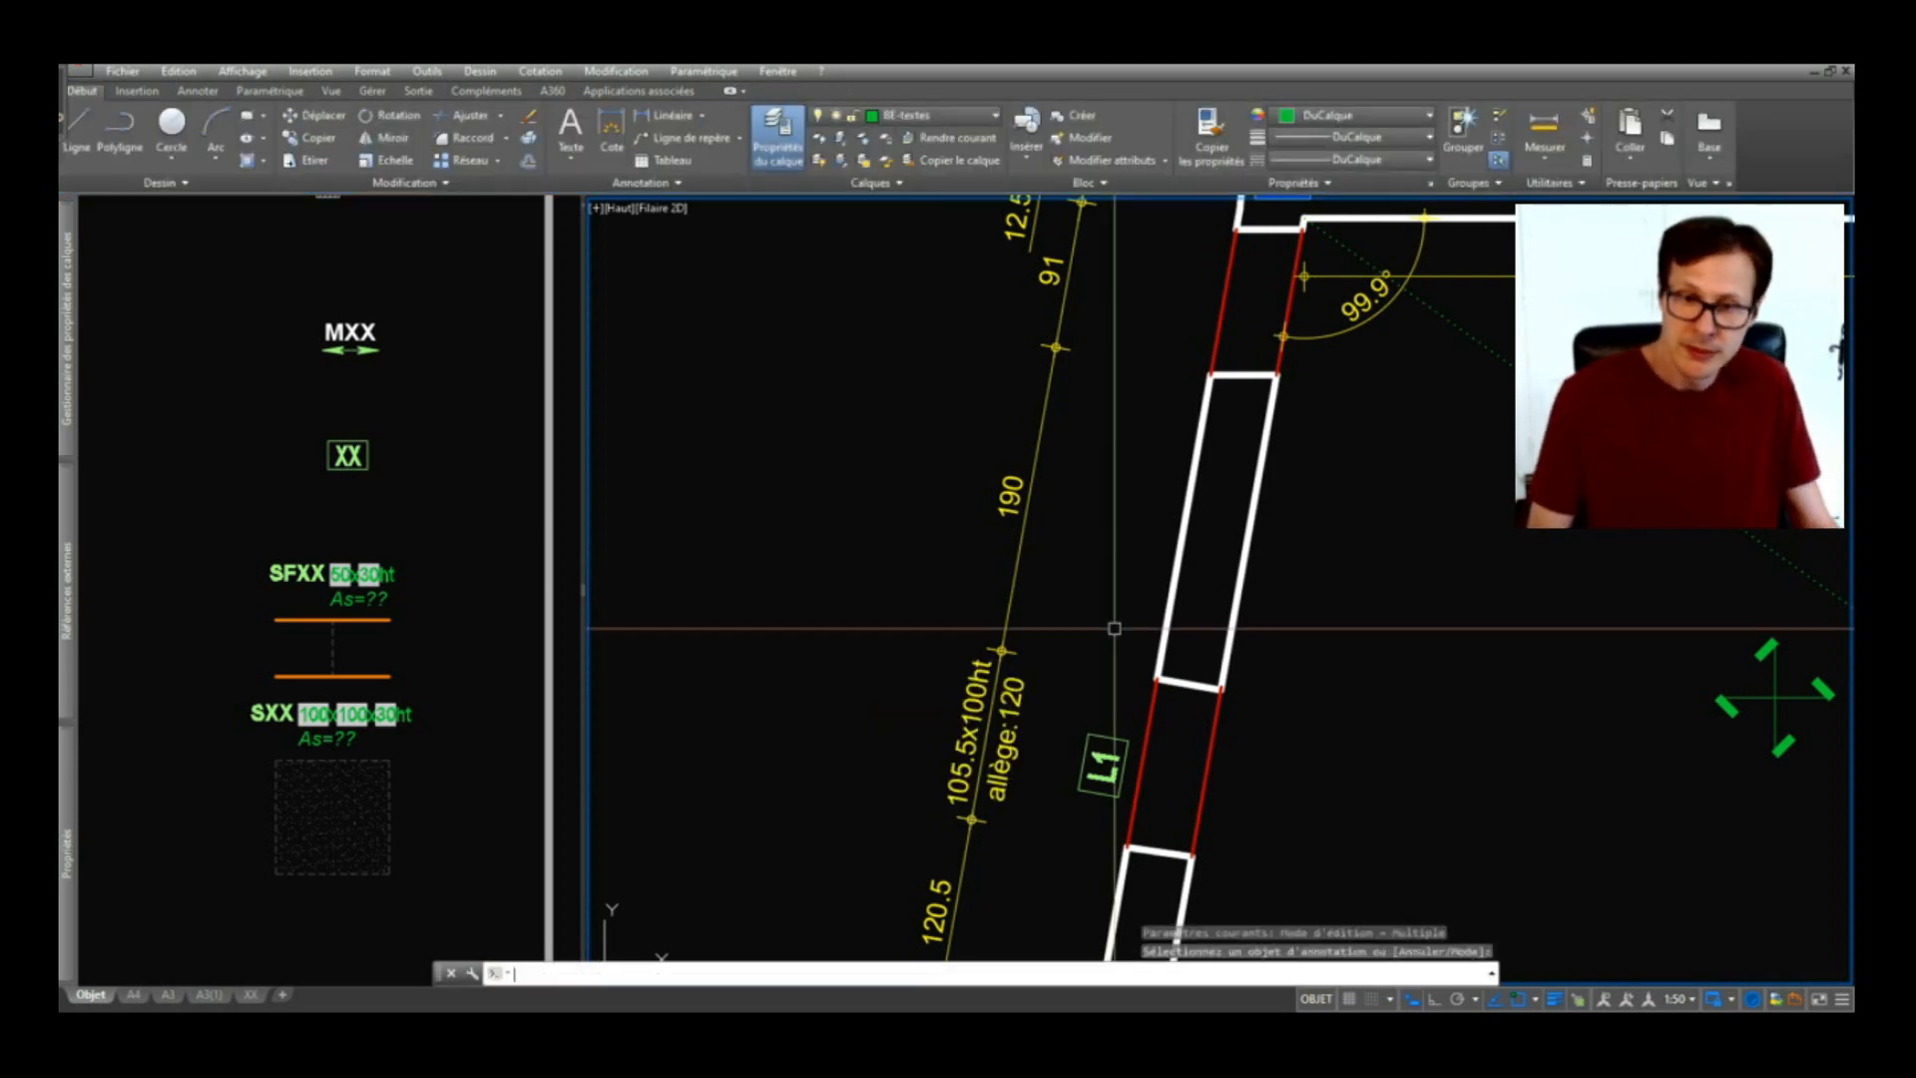
# Step: Copy the L1 opening's height and allège annotation to the upper opening's dimension with the ctx command
pyautogui.scroll(-4, 891, 710)
pyautogui.scroll(4, 891, 710)
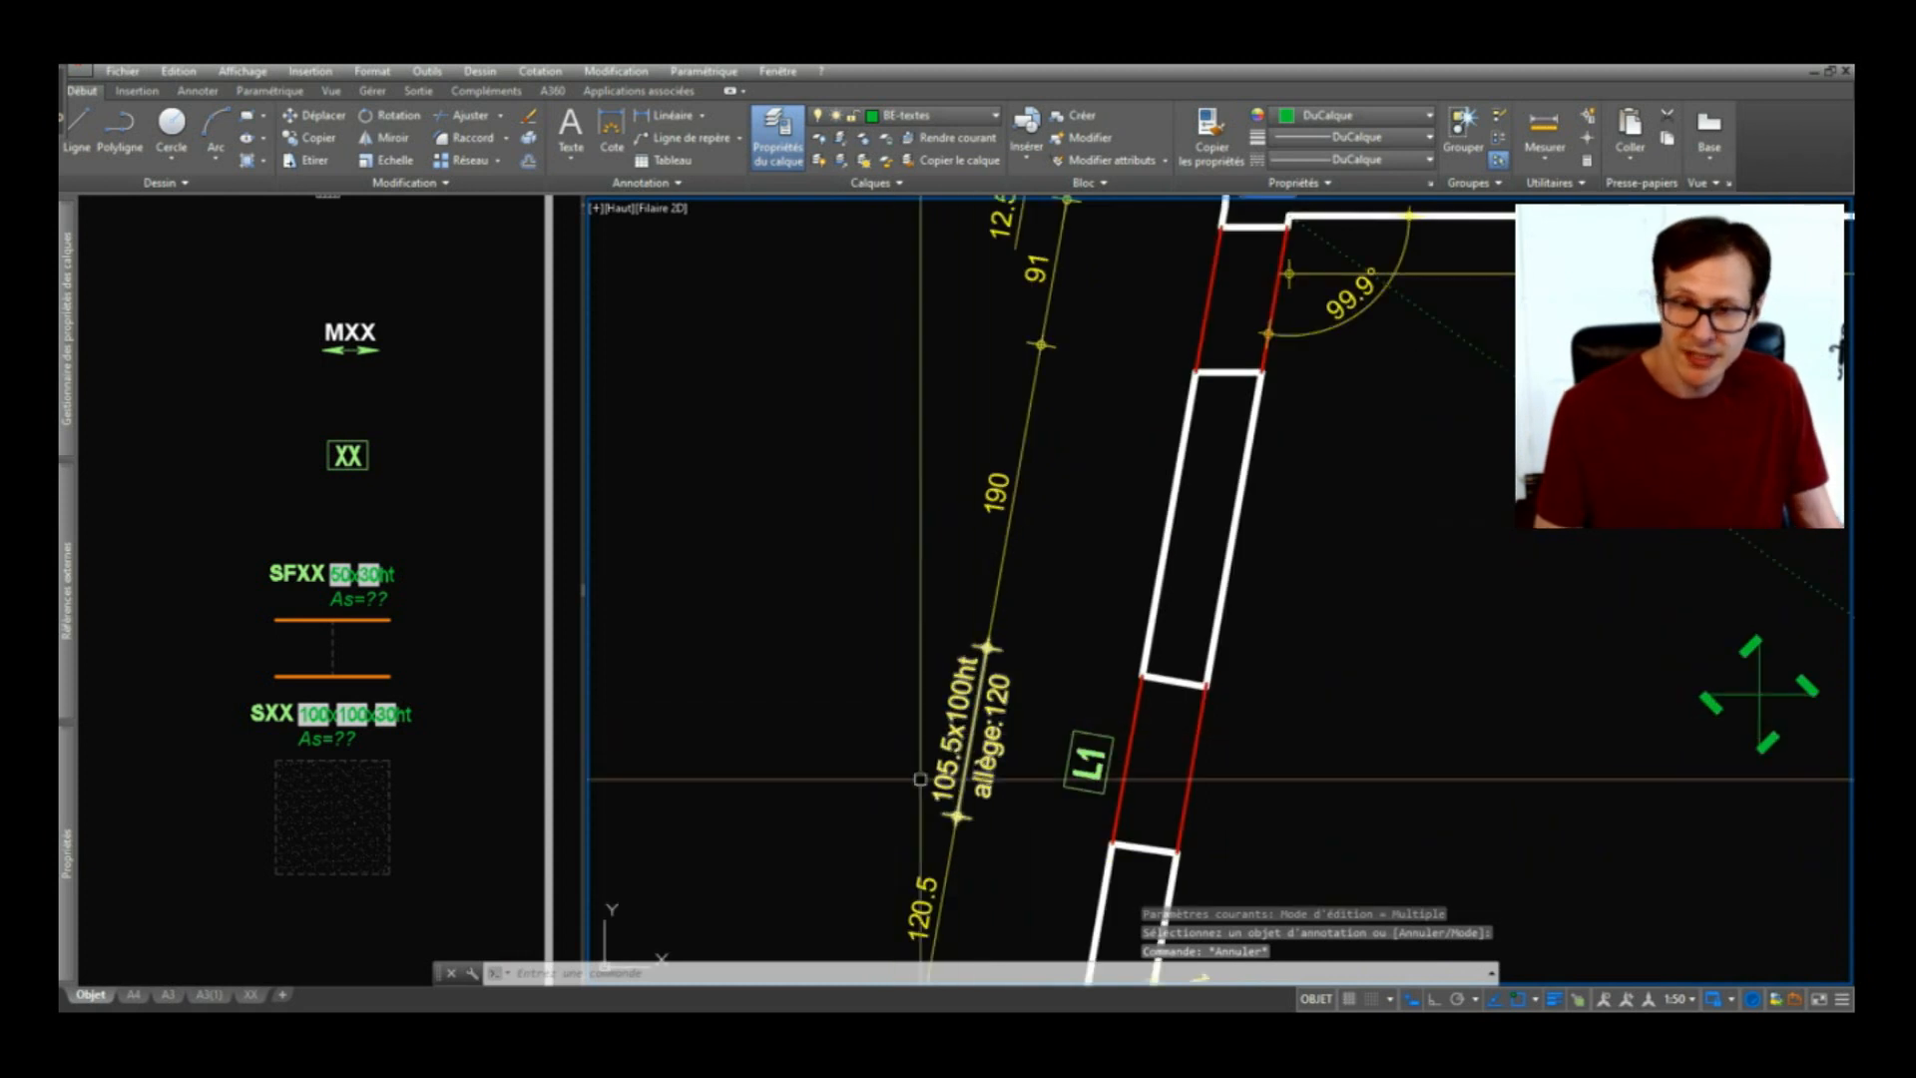
pyautogui.scroll(-2, 1053, 756)
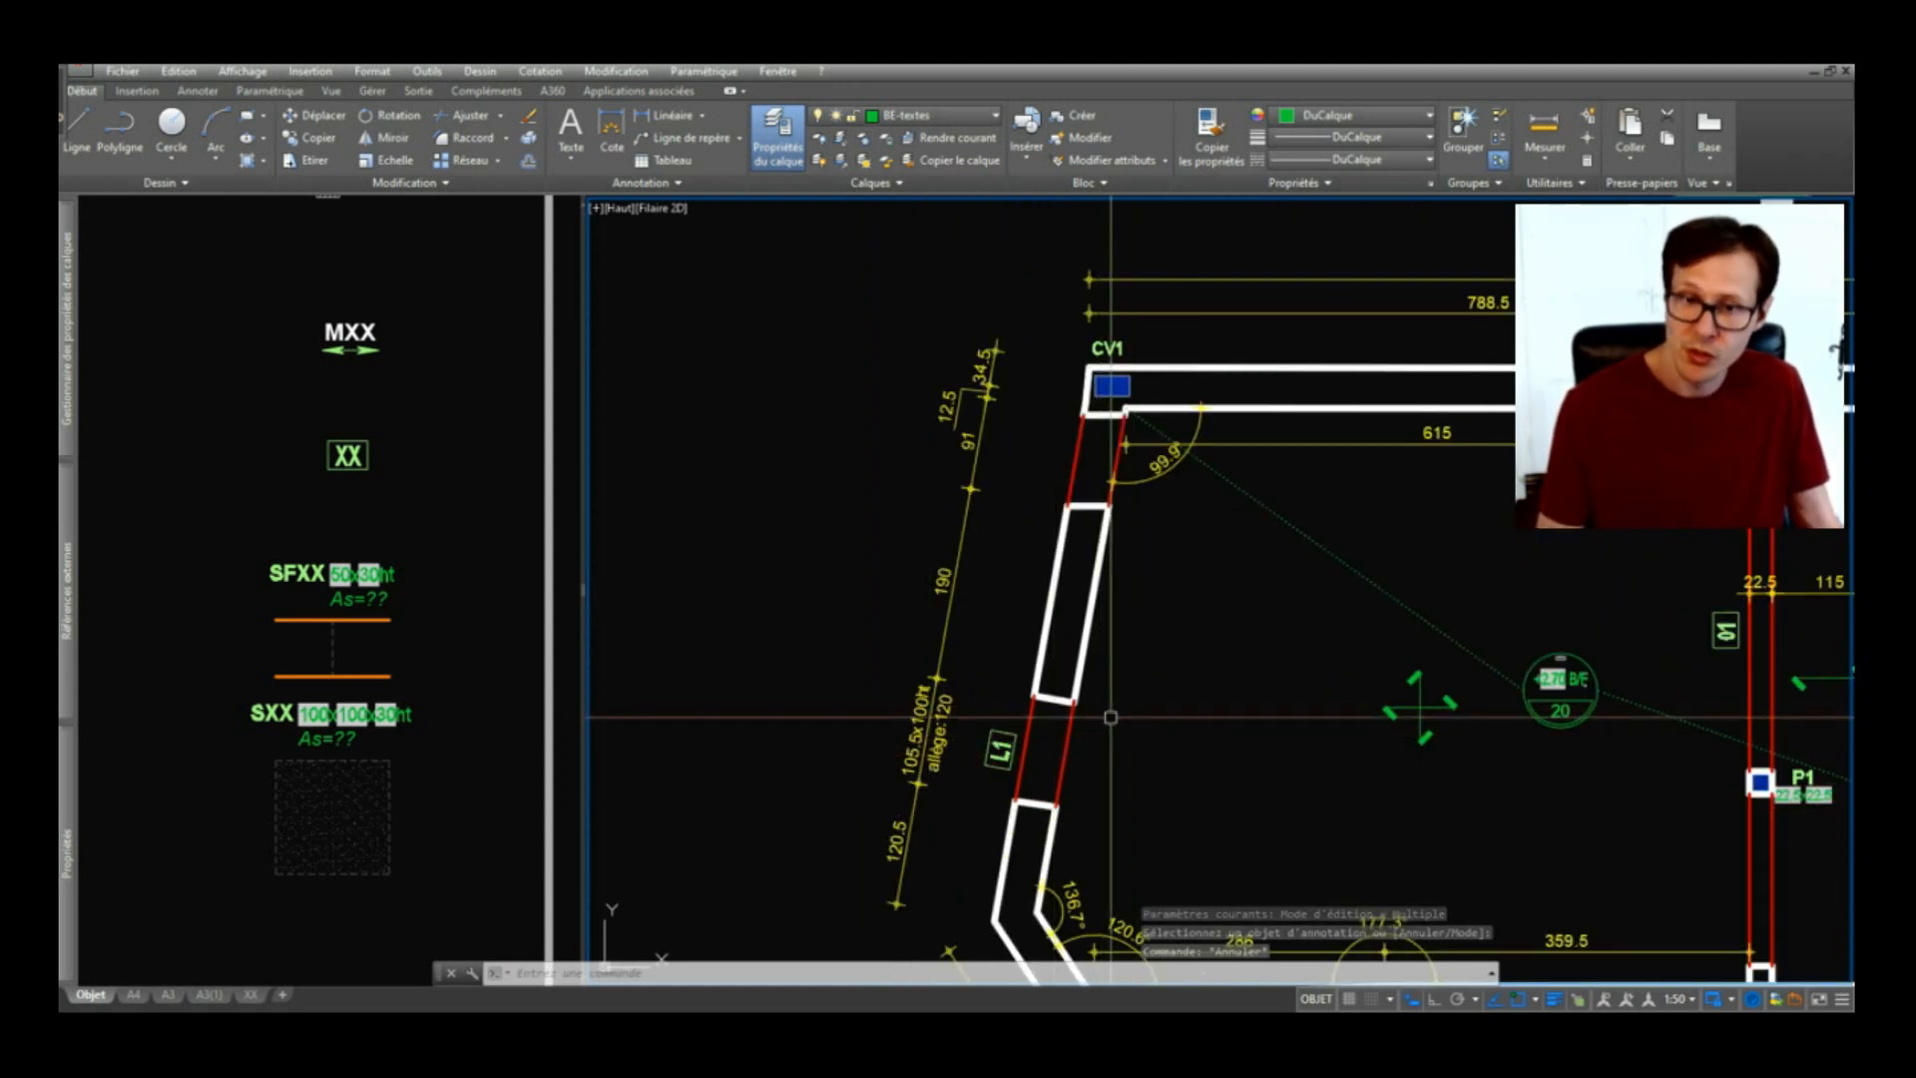
pyautogui.write('ctx')
pyautogui.press('space')
pyautogui.click(950, 702)
pyautogui.click(962, 446)
pyautogui.press('Return')
pyautogui.scroll(2, 1002, 227)
pyautogui.scroll(-2, 1118, 659)
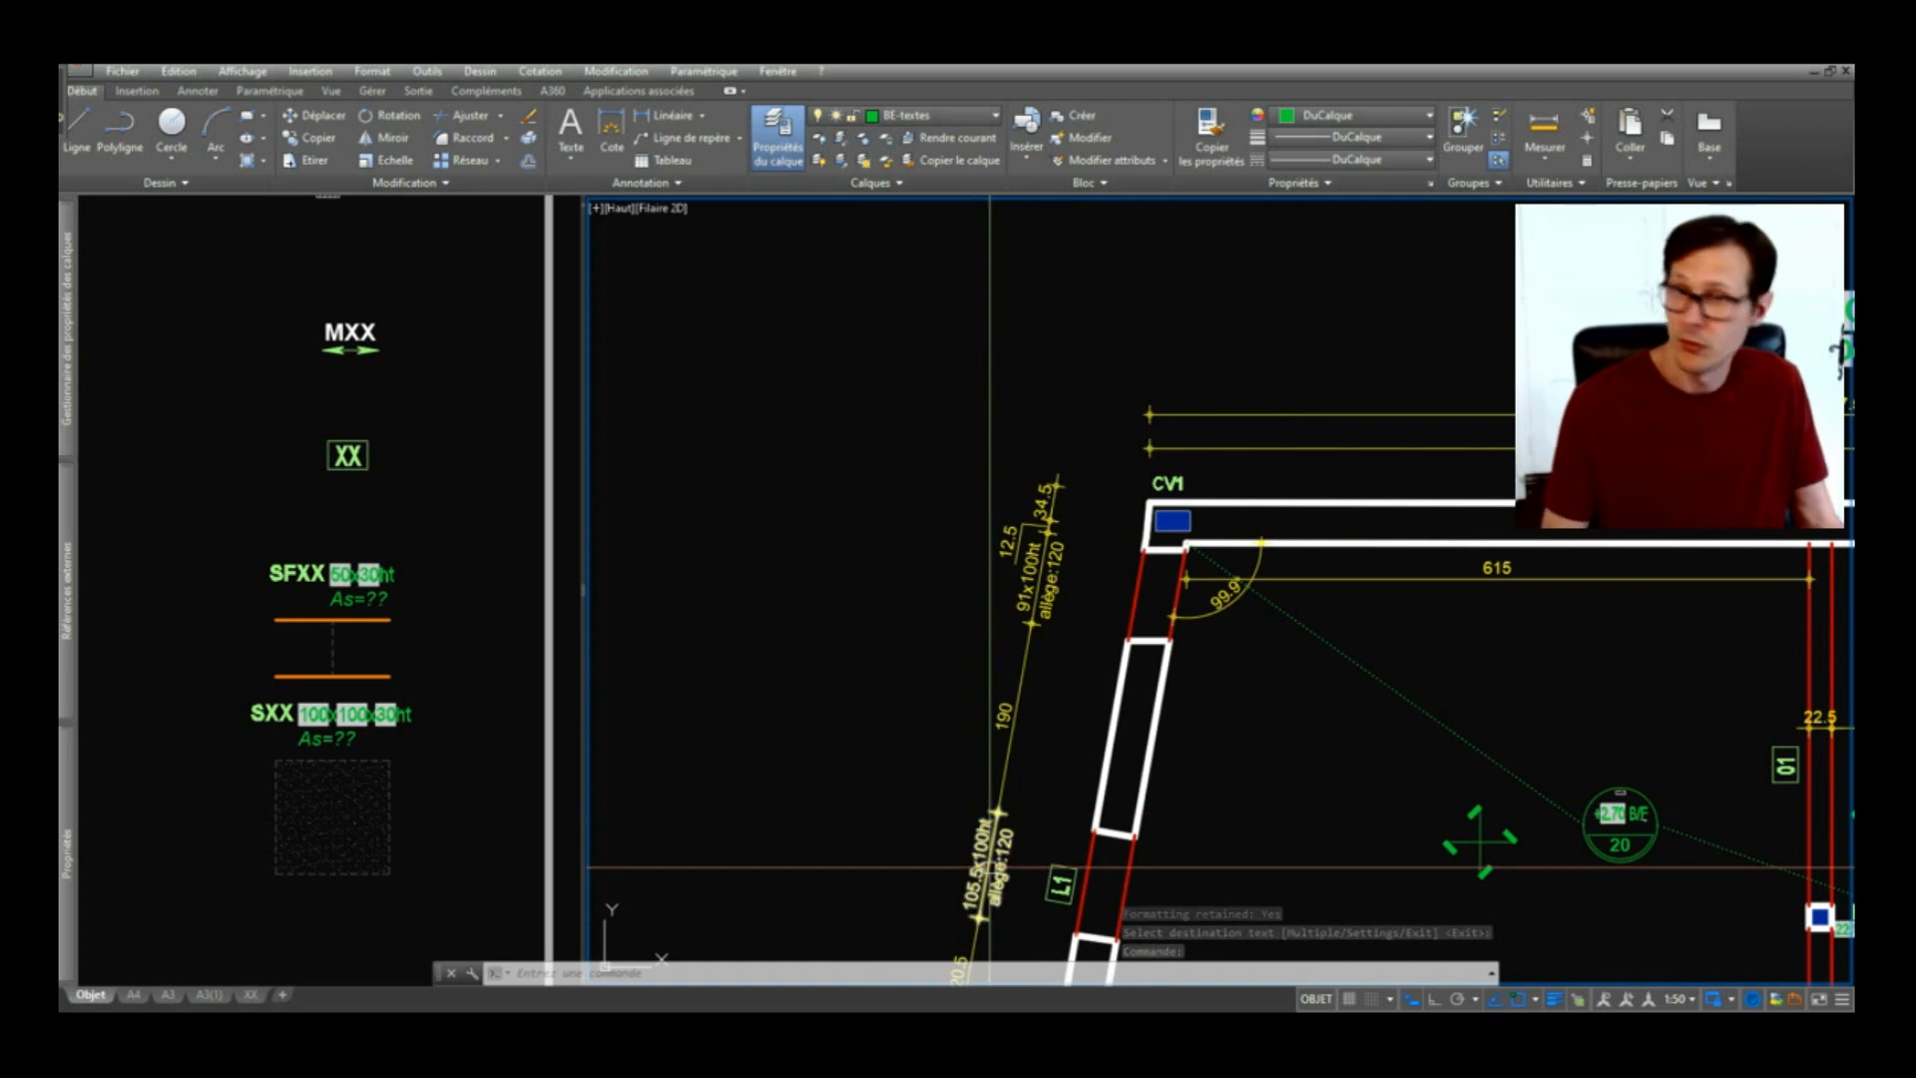
# Step: Switch to the A3(1) layout and create a rectangular viewport extending slightly beyond the sheet's edges
pyautogui.moveTo(989, 866); pyautogui.dragTo(885, 700, button='middle')
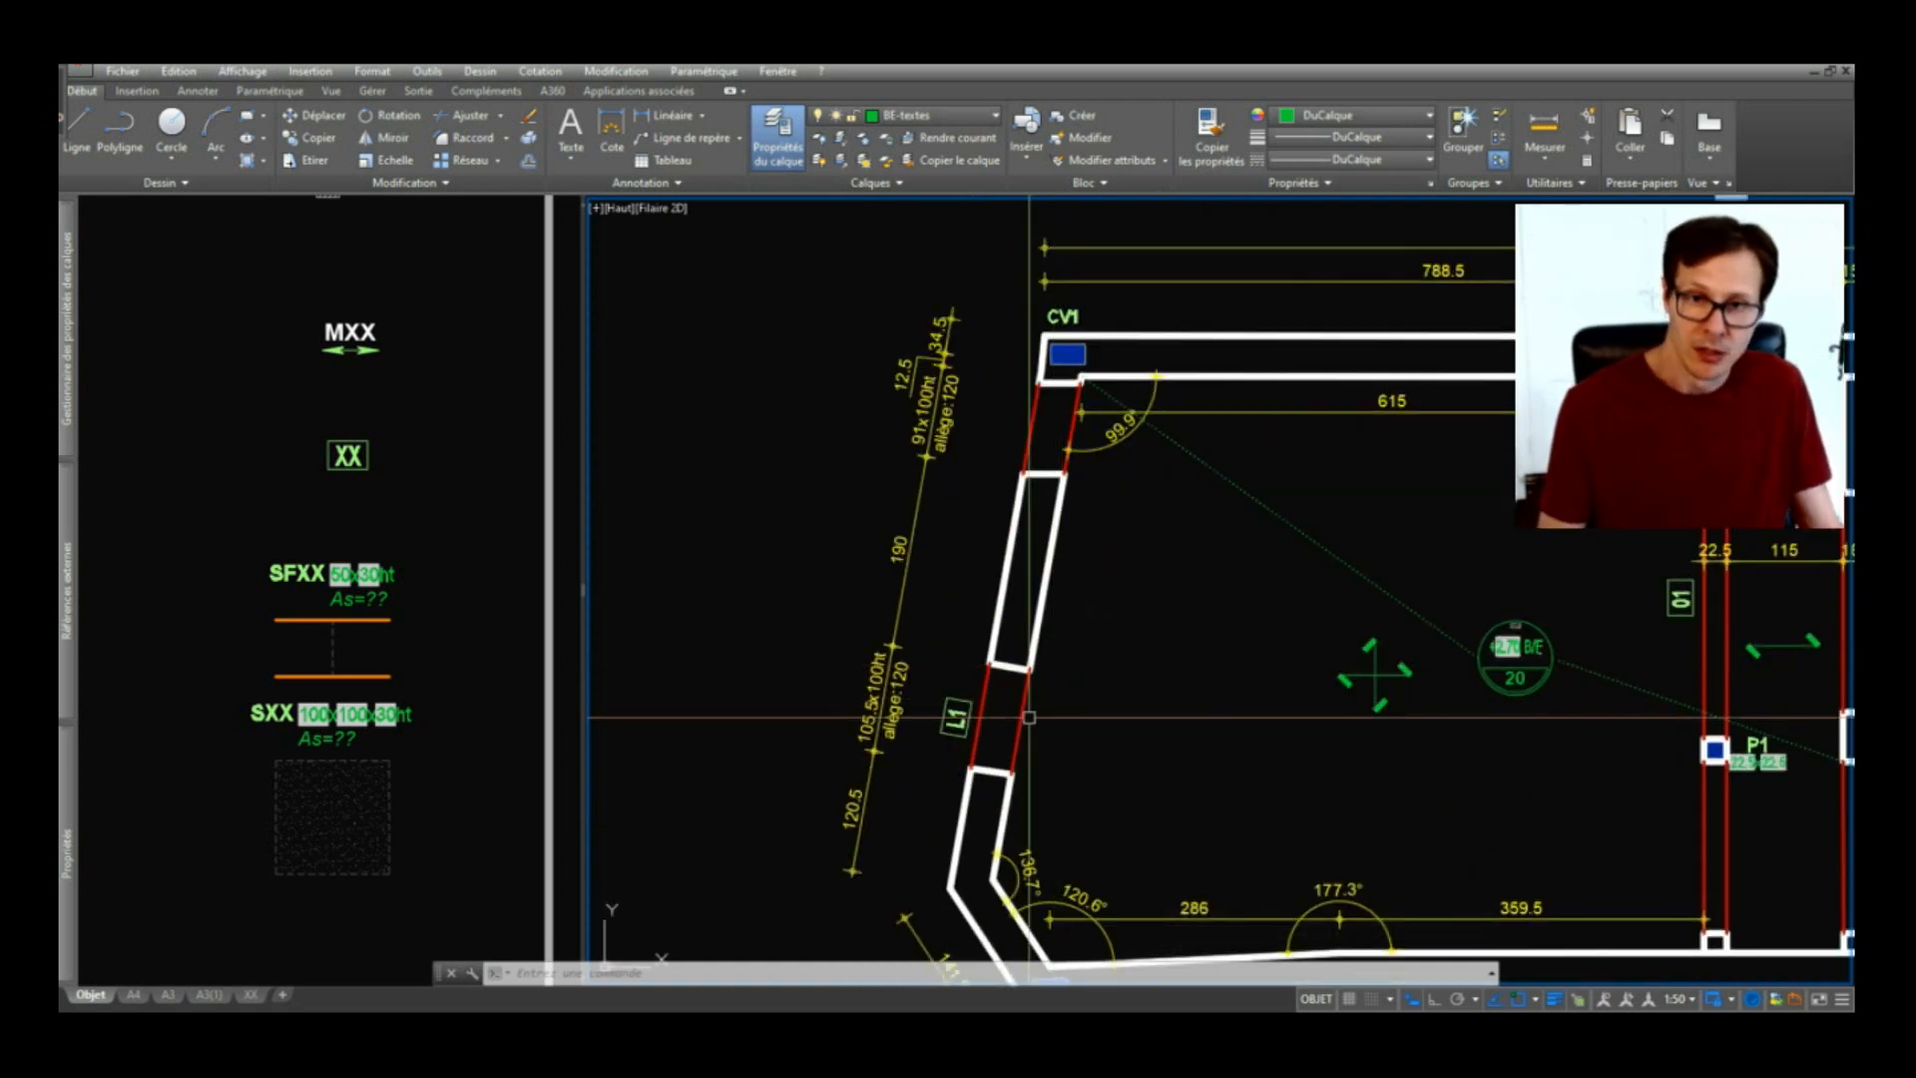
pyautogui.scroll(-2, 948, 479)
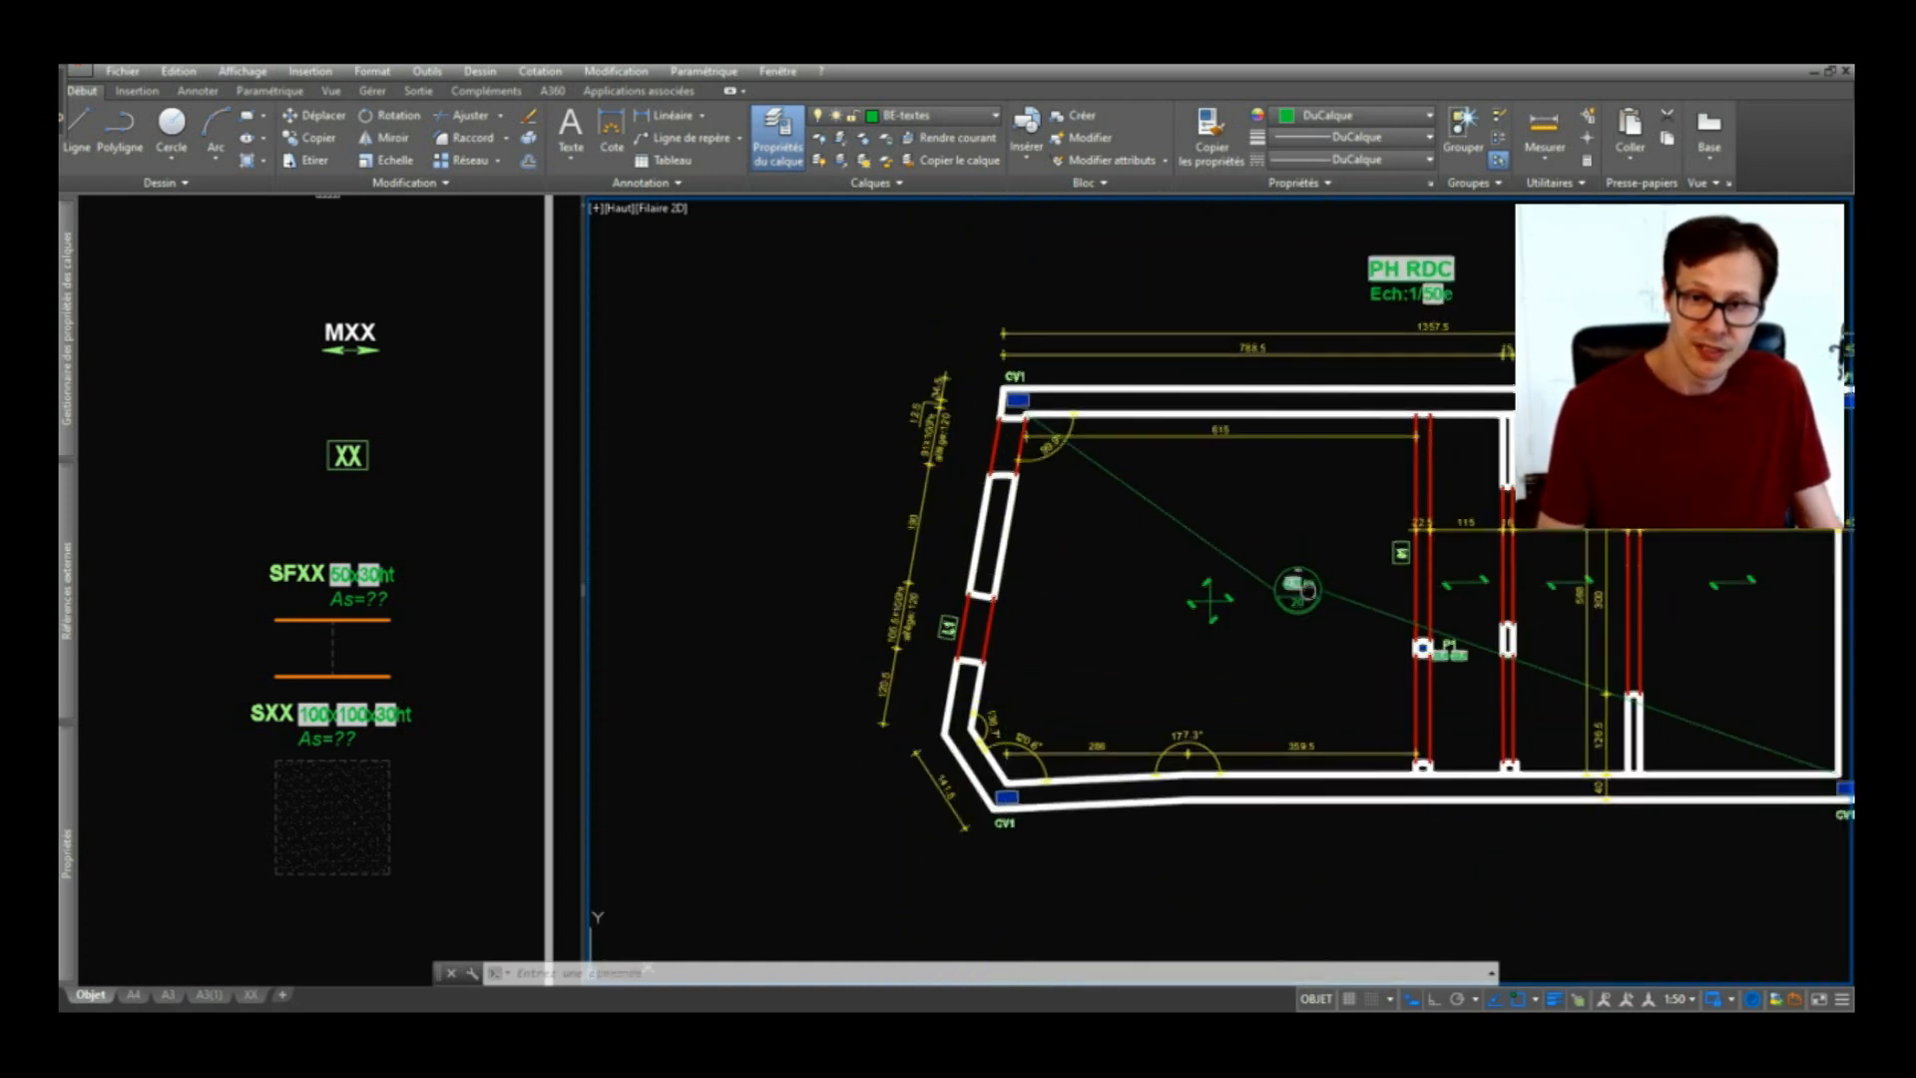
pyautogui.moveTo(1308, 589); pyautogui.dragTo(1178, 645, button='middle')
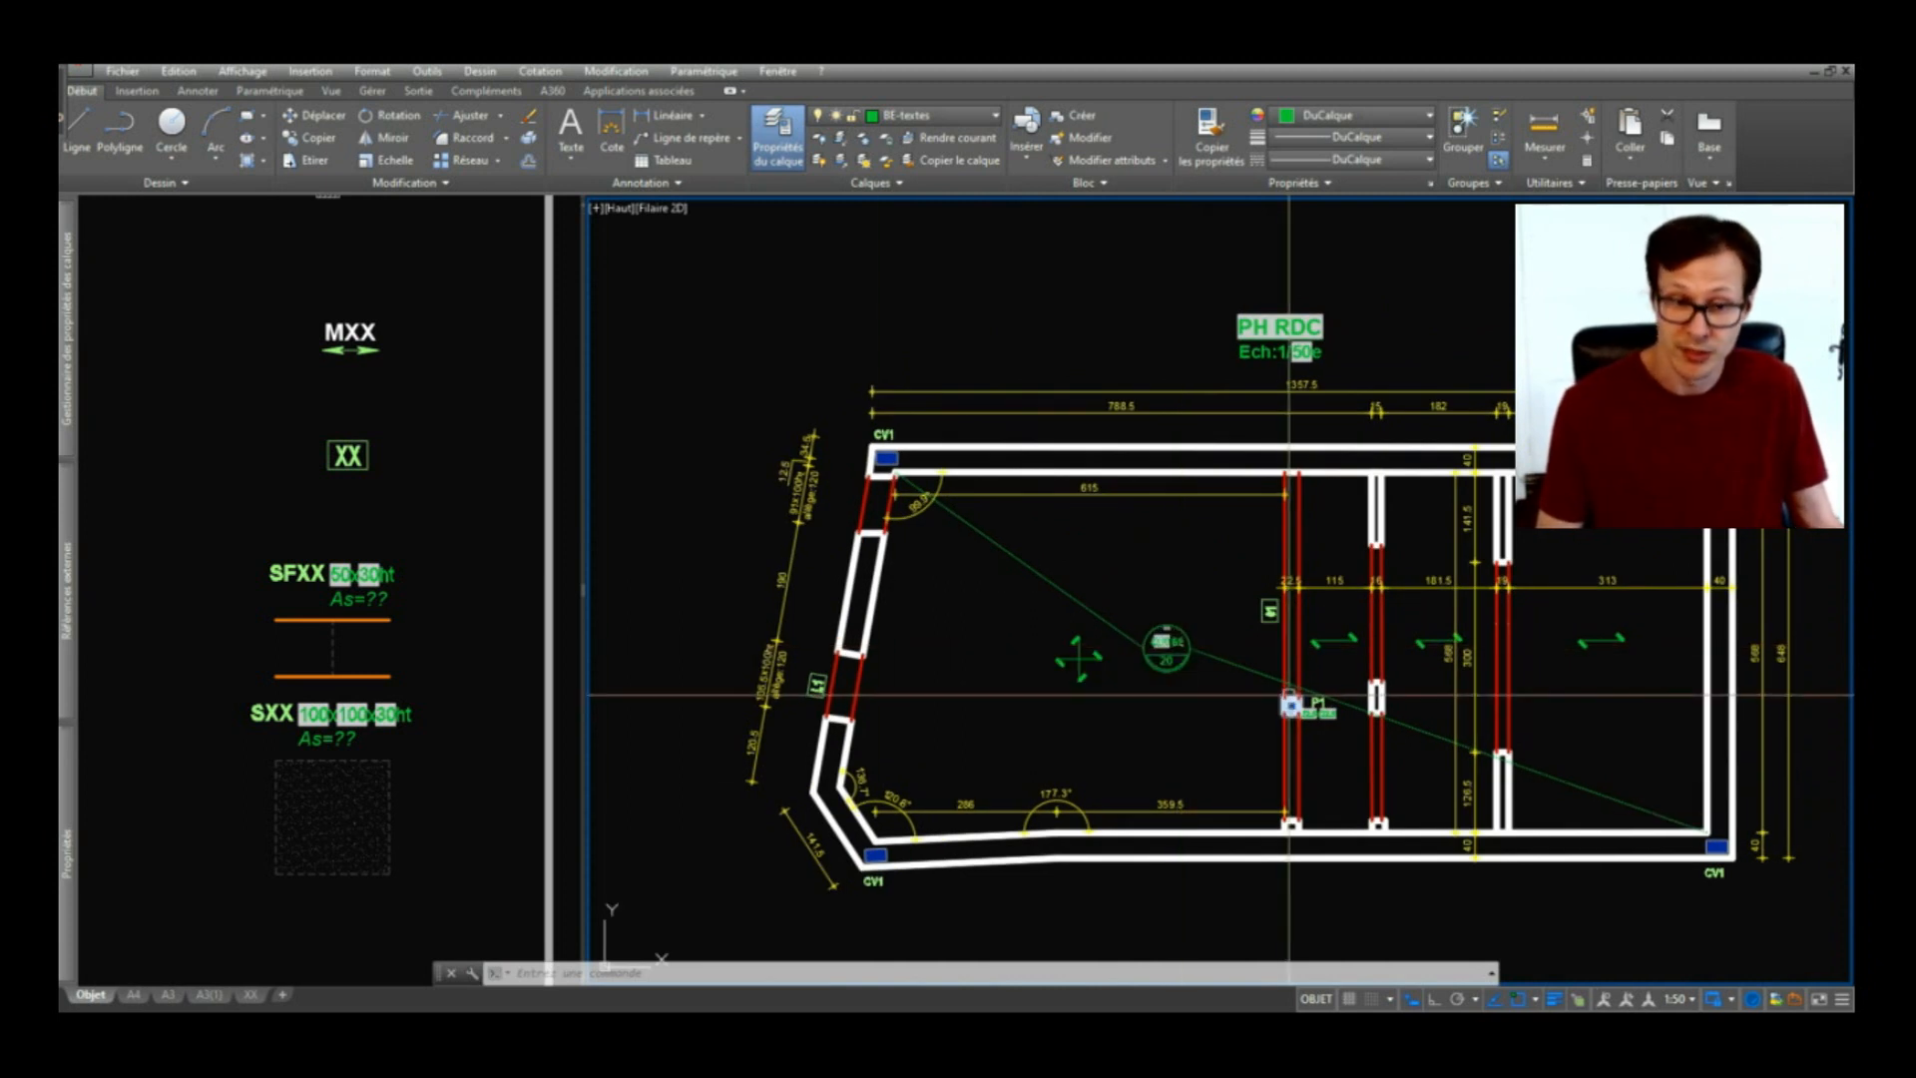
pyautogui.click(213, 993)
pyautogui.scroll(-3, 774, 752)
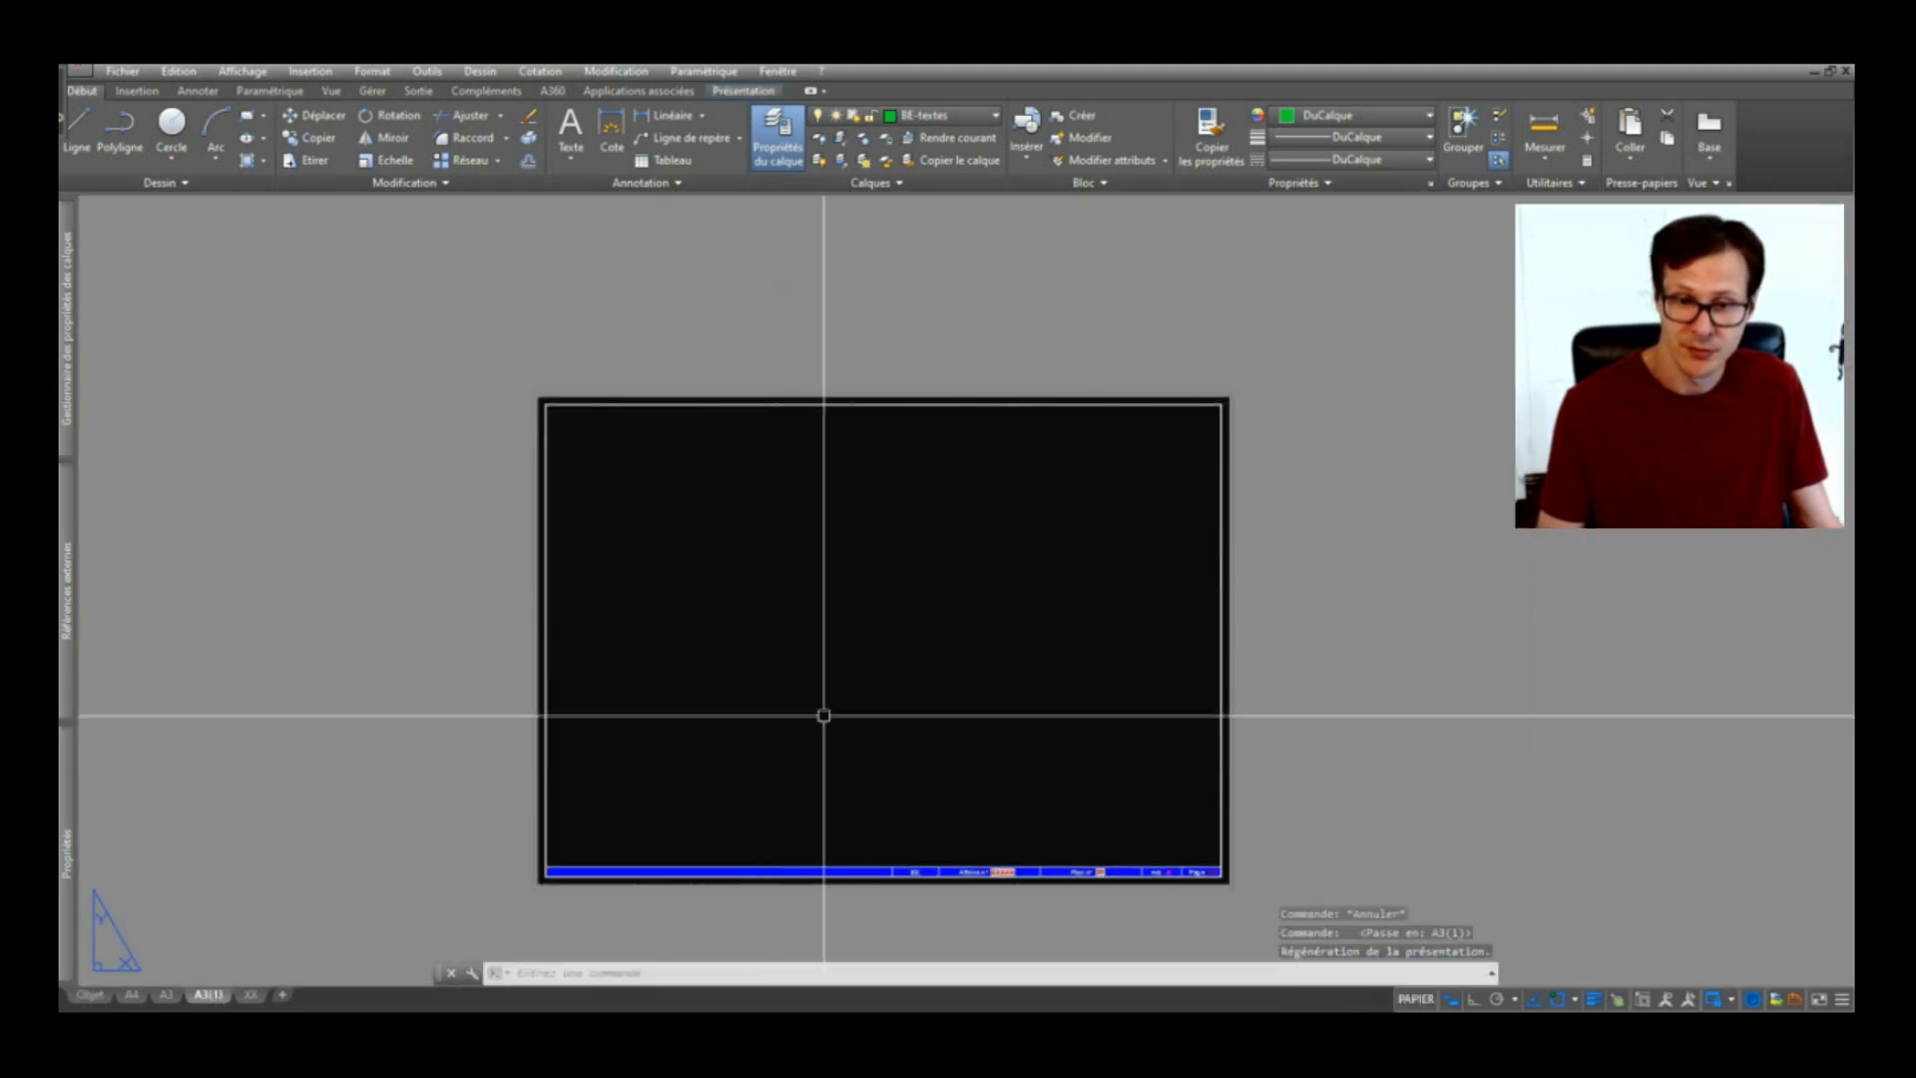
pyautogui.click(744, 90)
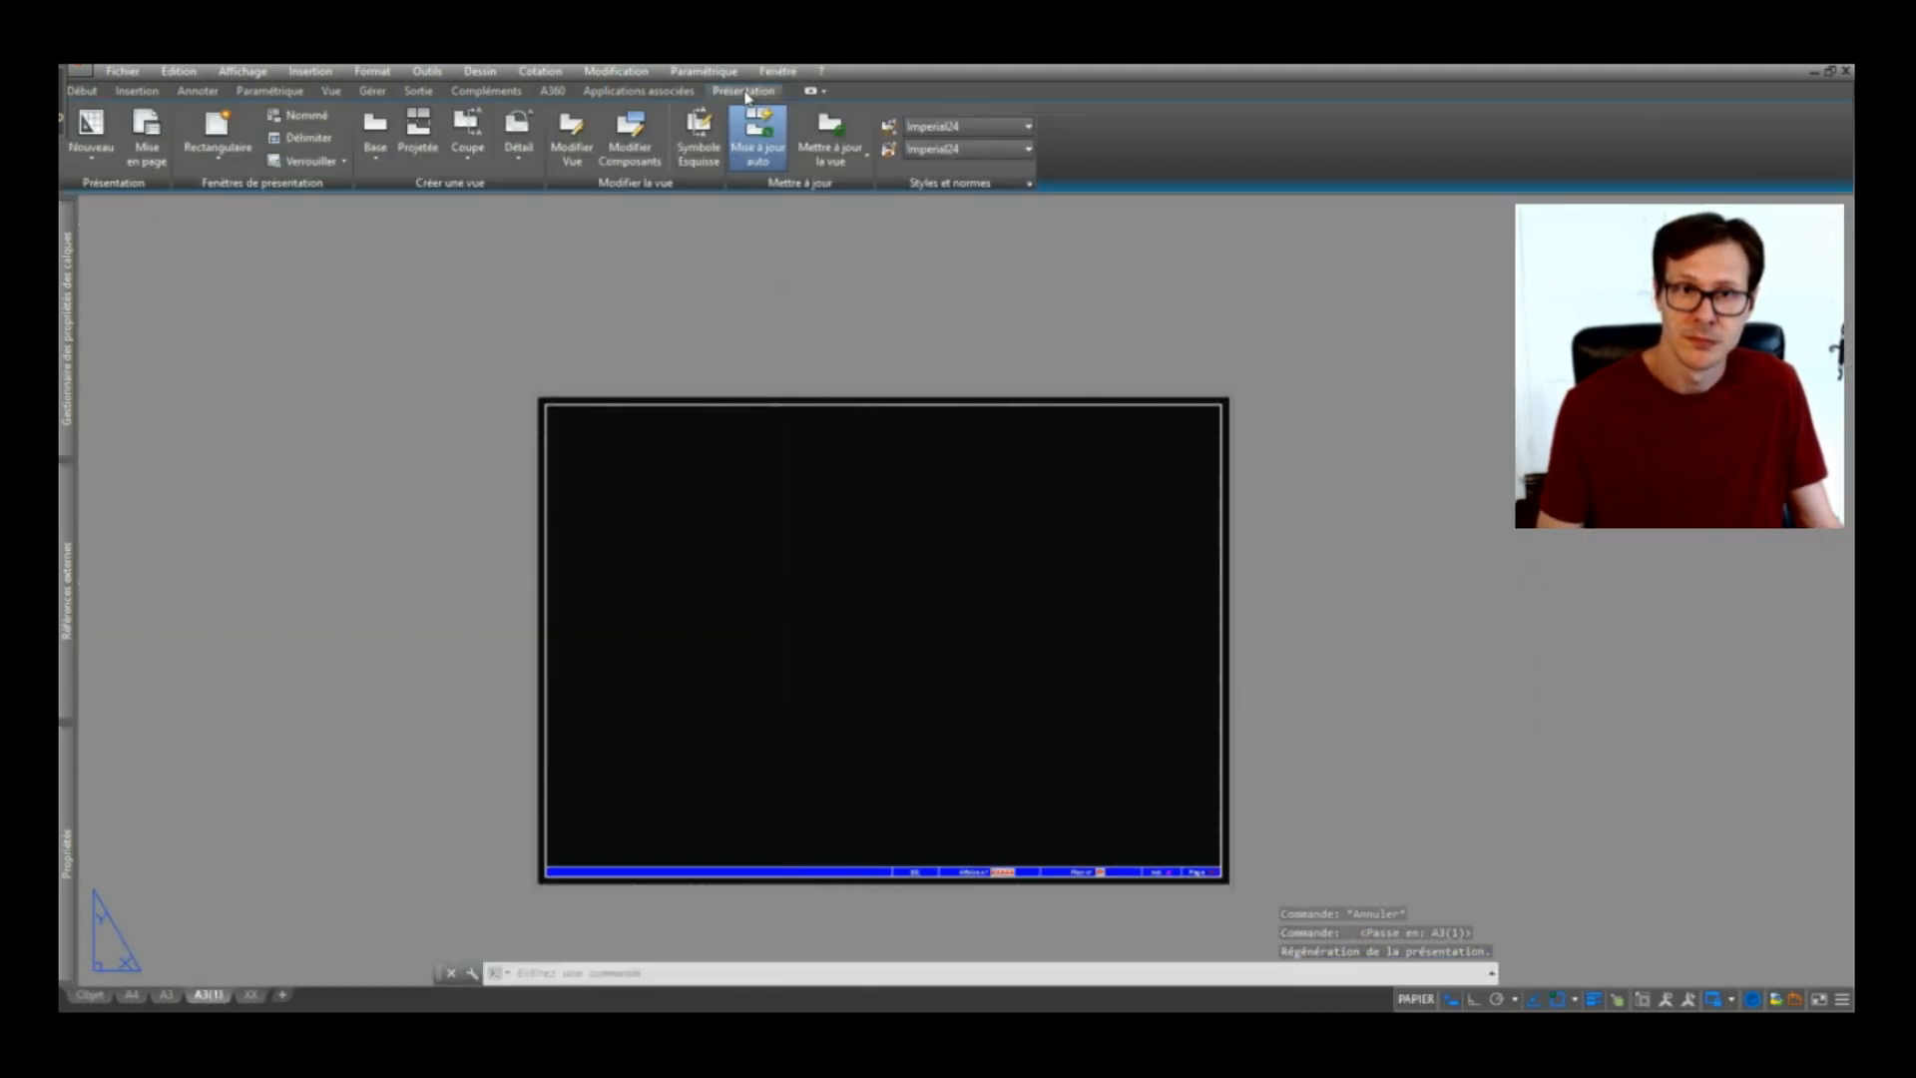
pyautogui.click(216, 140)
pyautogui.click(494, 394)
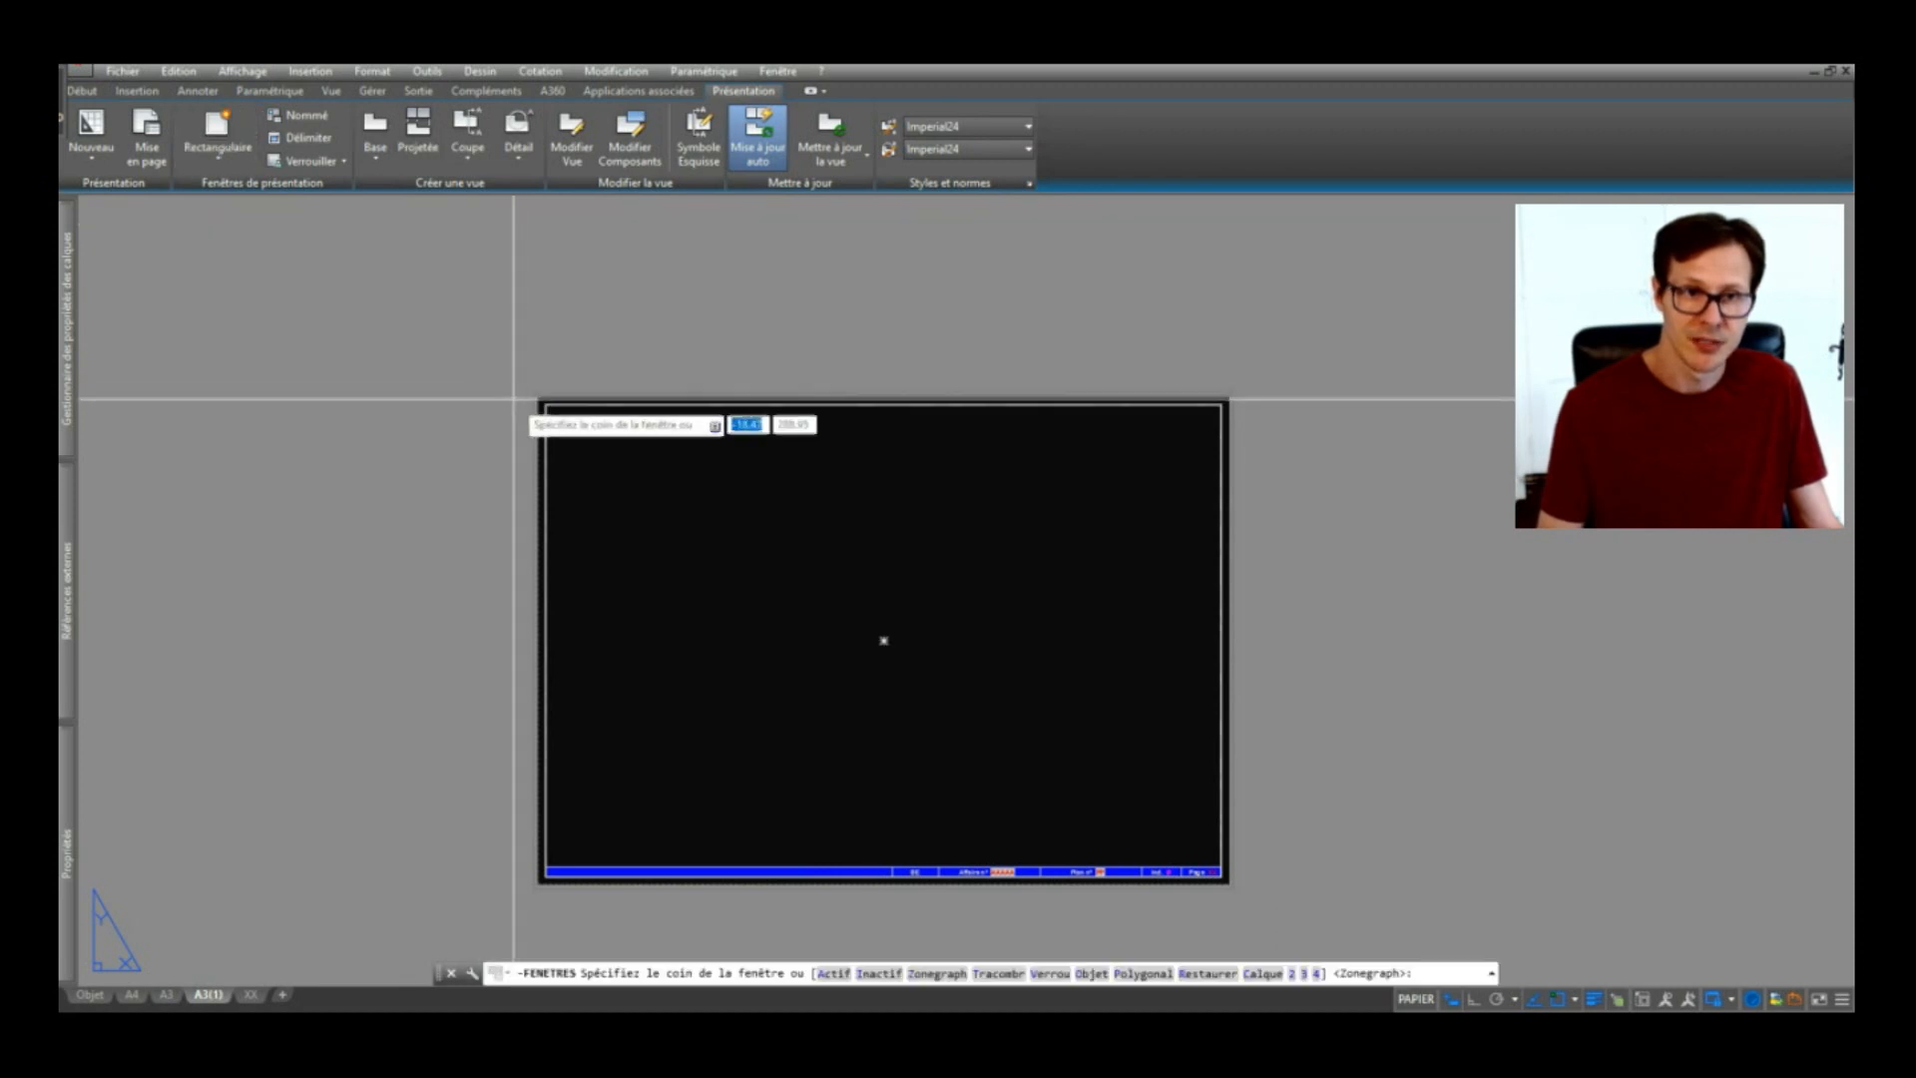
pyautogui.click(1177, 791)
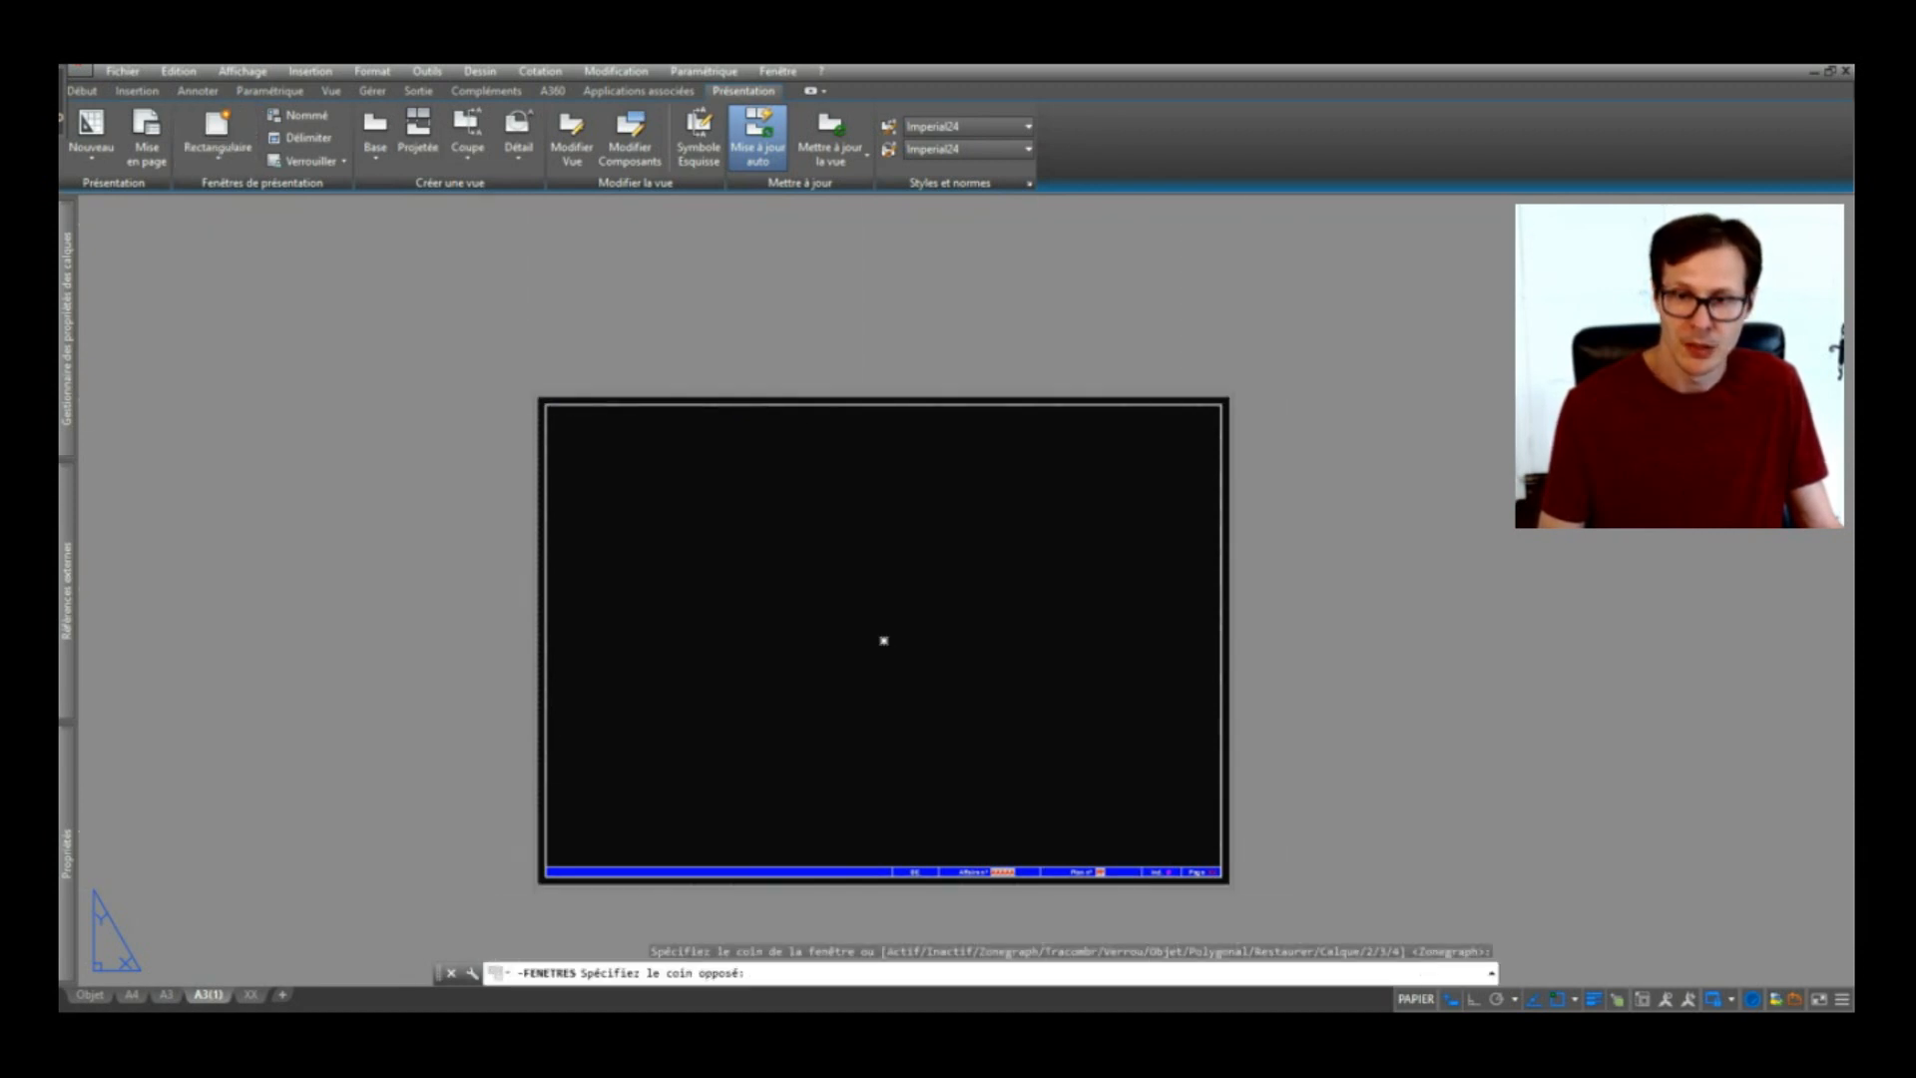
# Step: Activate the new viewport and bring the PH RDC plan into view inside it
pyautogui.doubleClick(928, 565)
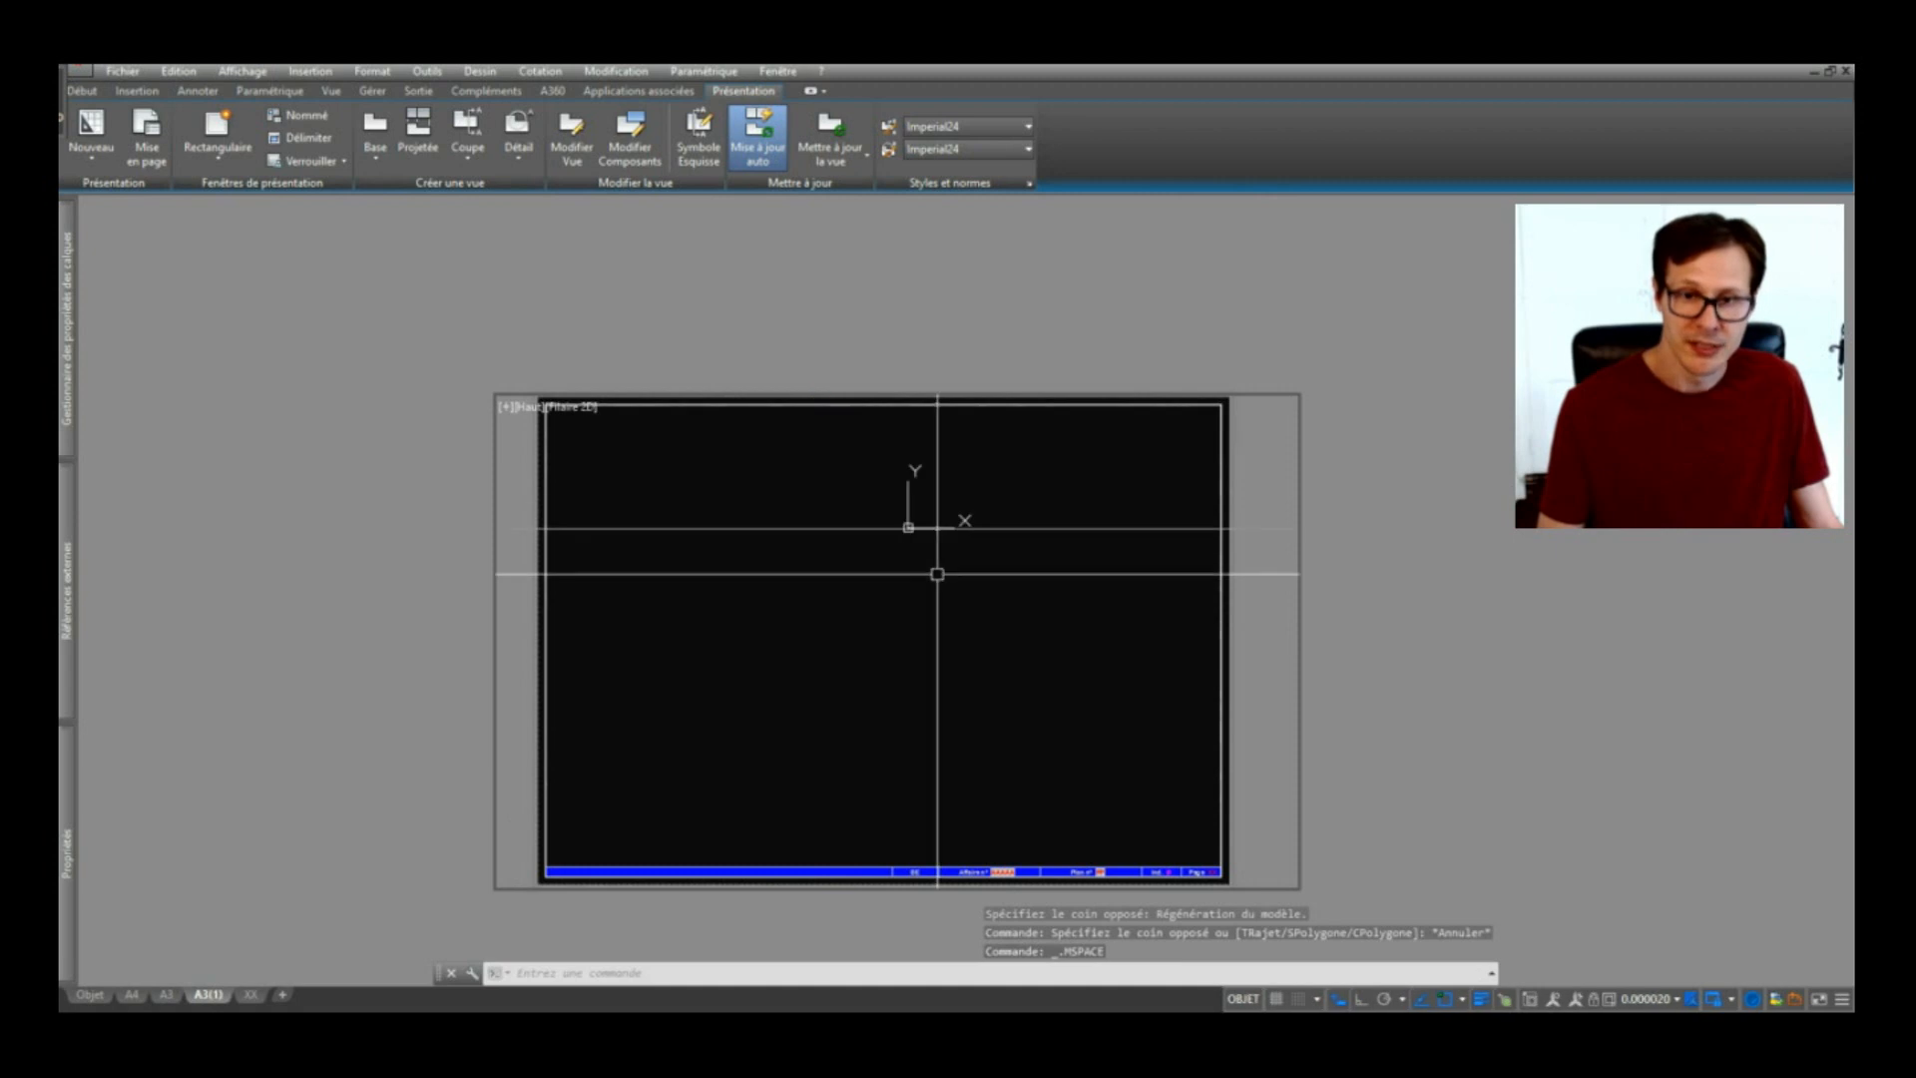
pyautogui.moveTo(935, 574); pyautogui.dragTo(951, 624, button='middle')
pyautogui.scroll(5, 743, 586)
pyautogui.moveTo(744, 586); pyautogui.dragTo(545, 783, button='middle')
pyautogui.scroll(6, 1057, 632)
pyautogui.scroll(2, 1244, 679)
pyautogui.scroll(4, 685, 620)
pyautogui.scroll(5, 868, 590)
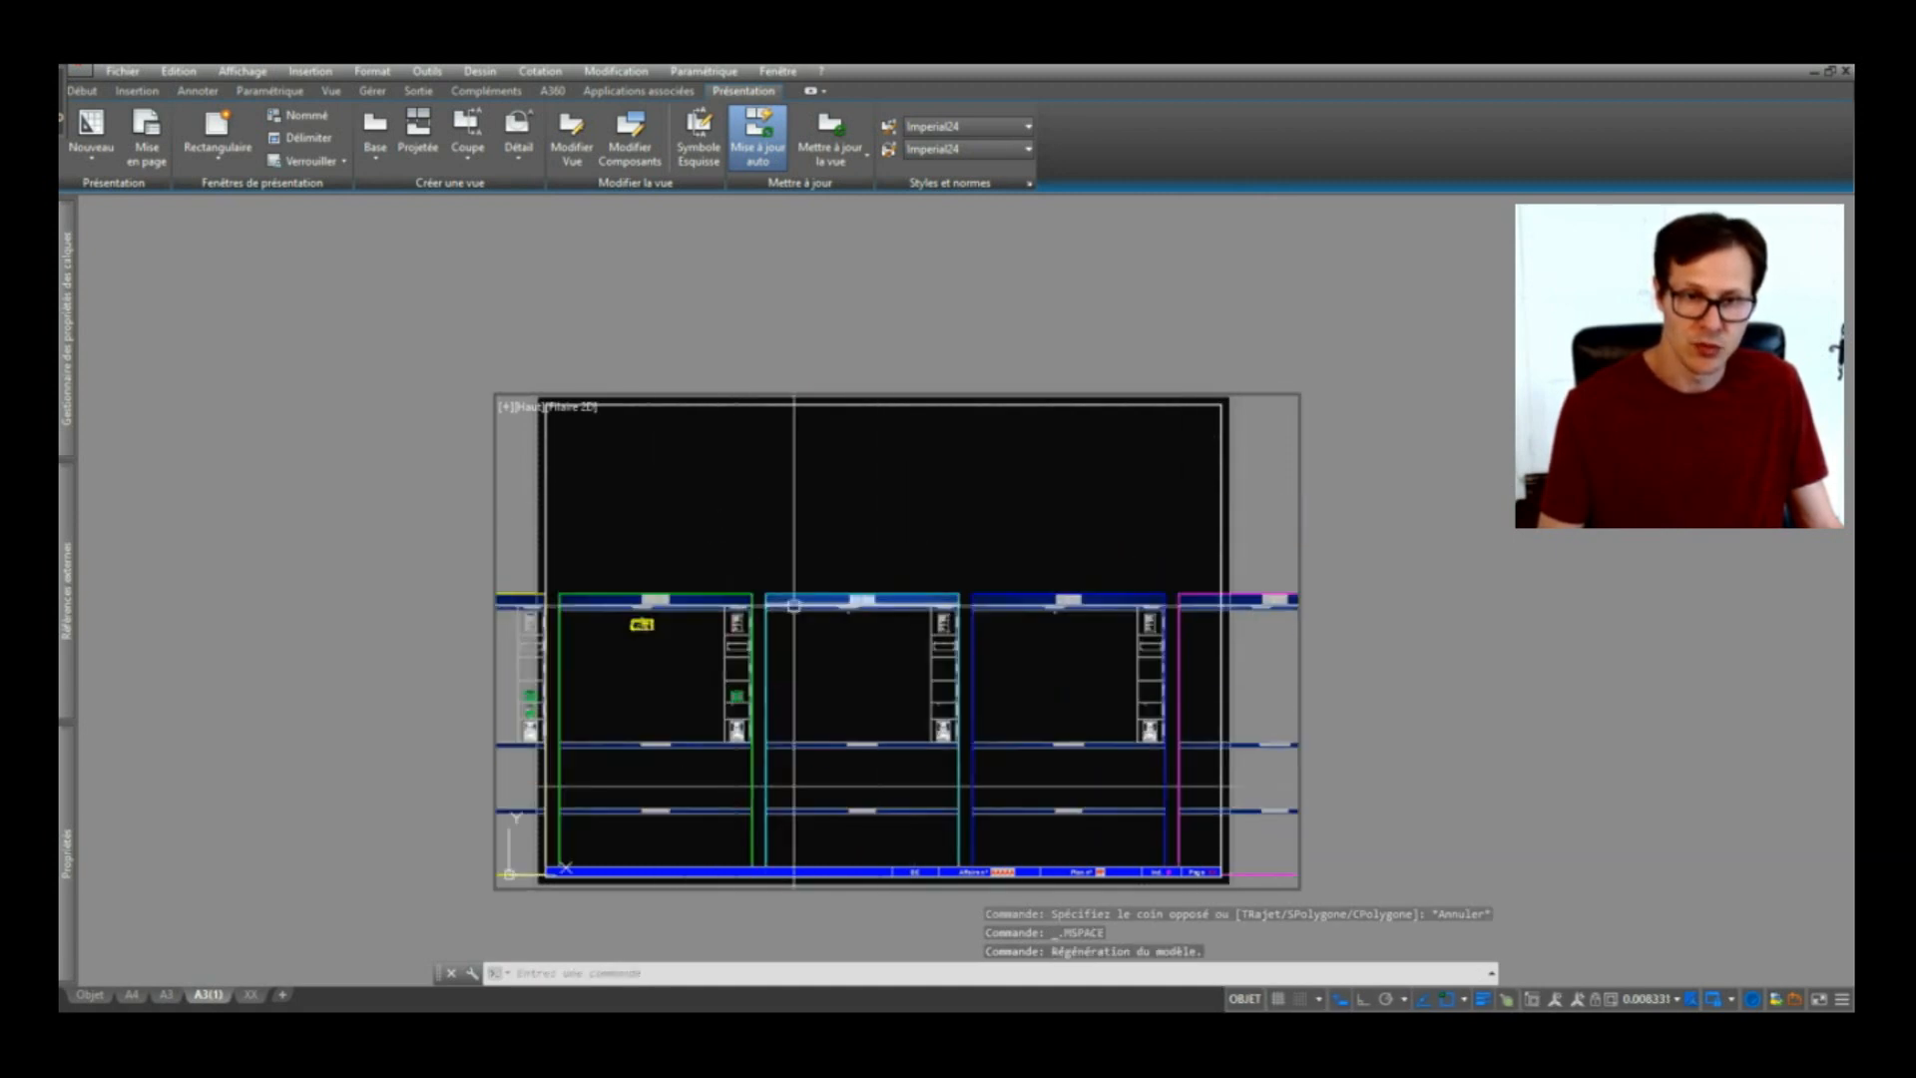
pyautogui.scroll(5, 668, 627)
pyautogui.scroll(6, 514, 612)
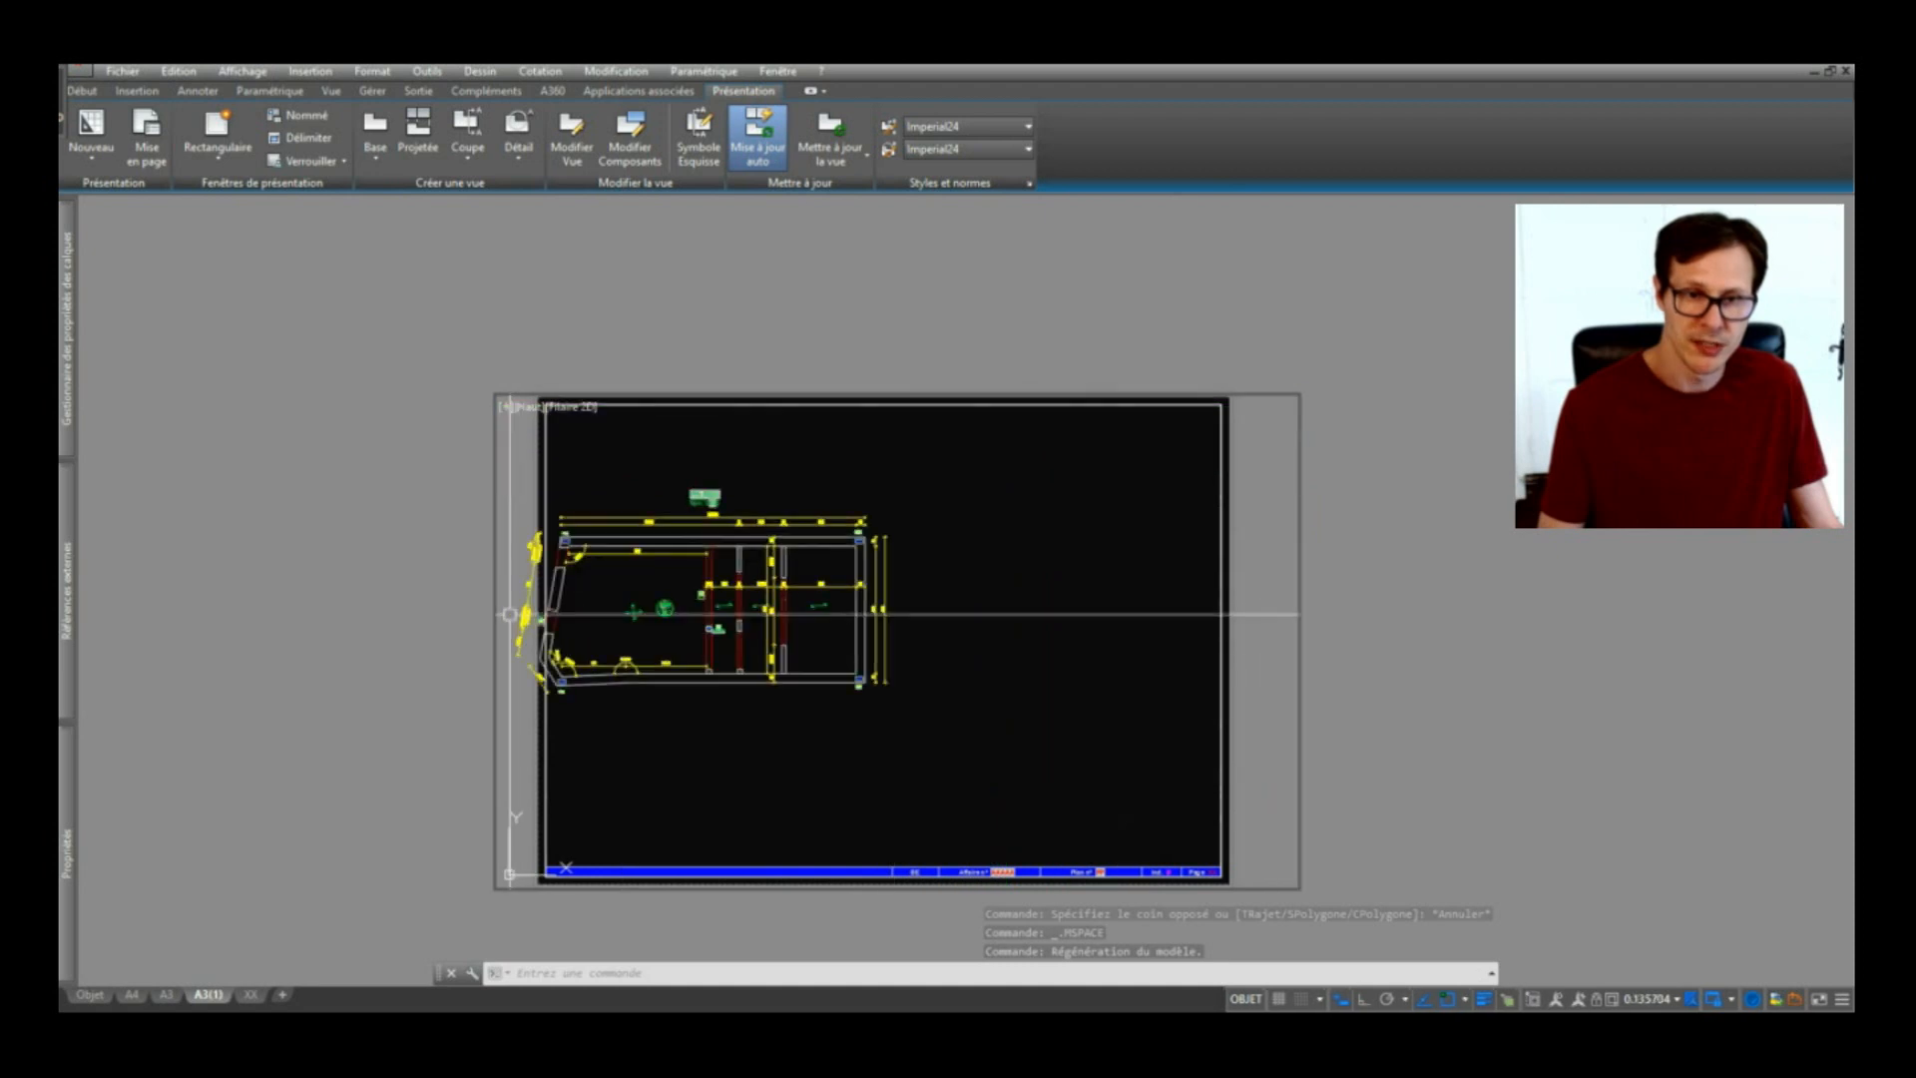
# Step: Set the viewport scale to 1:50, centre the plan on the sheet and return to paper space
pyautogui.click(1648, 1002)
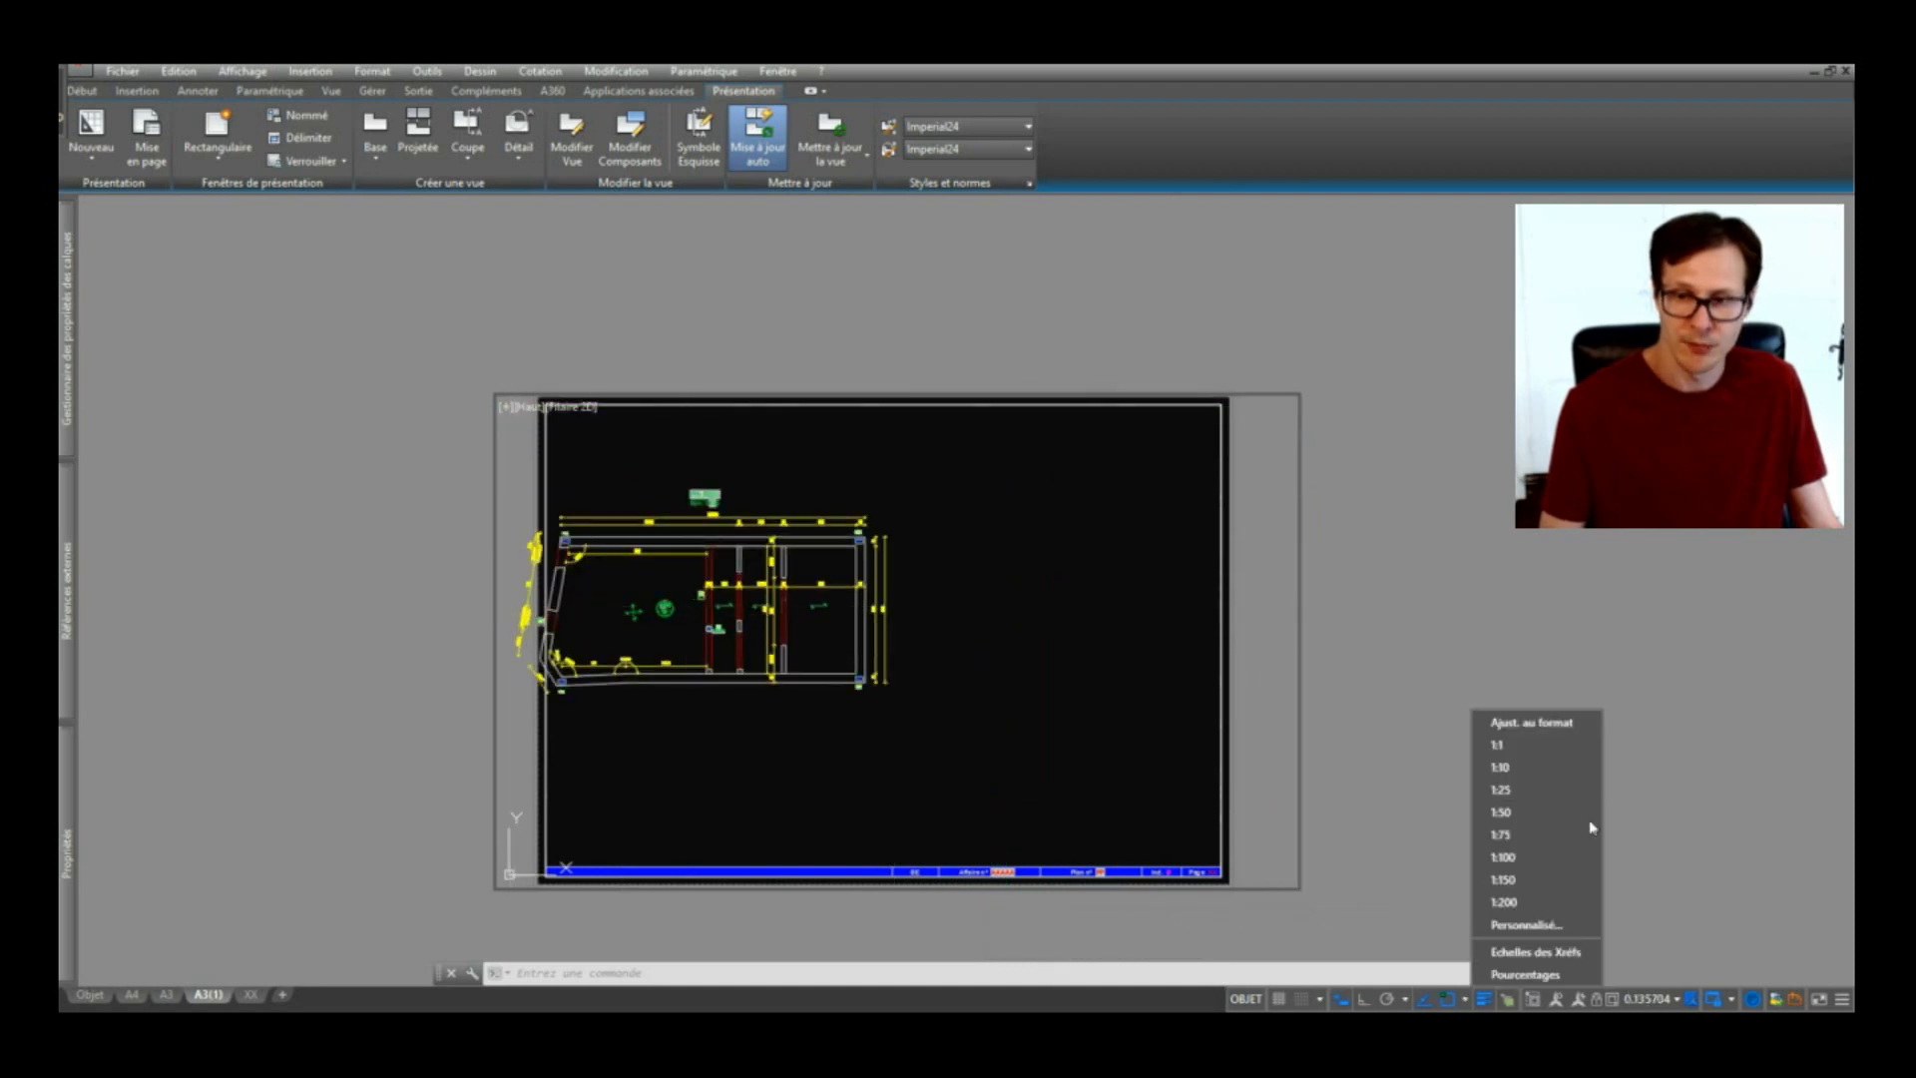
pyautogui.click(1533, 811)
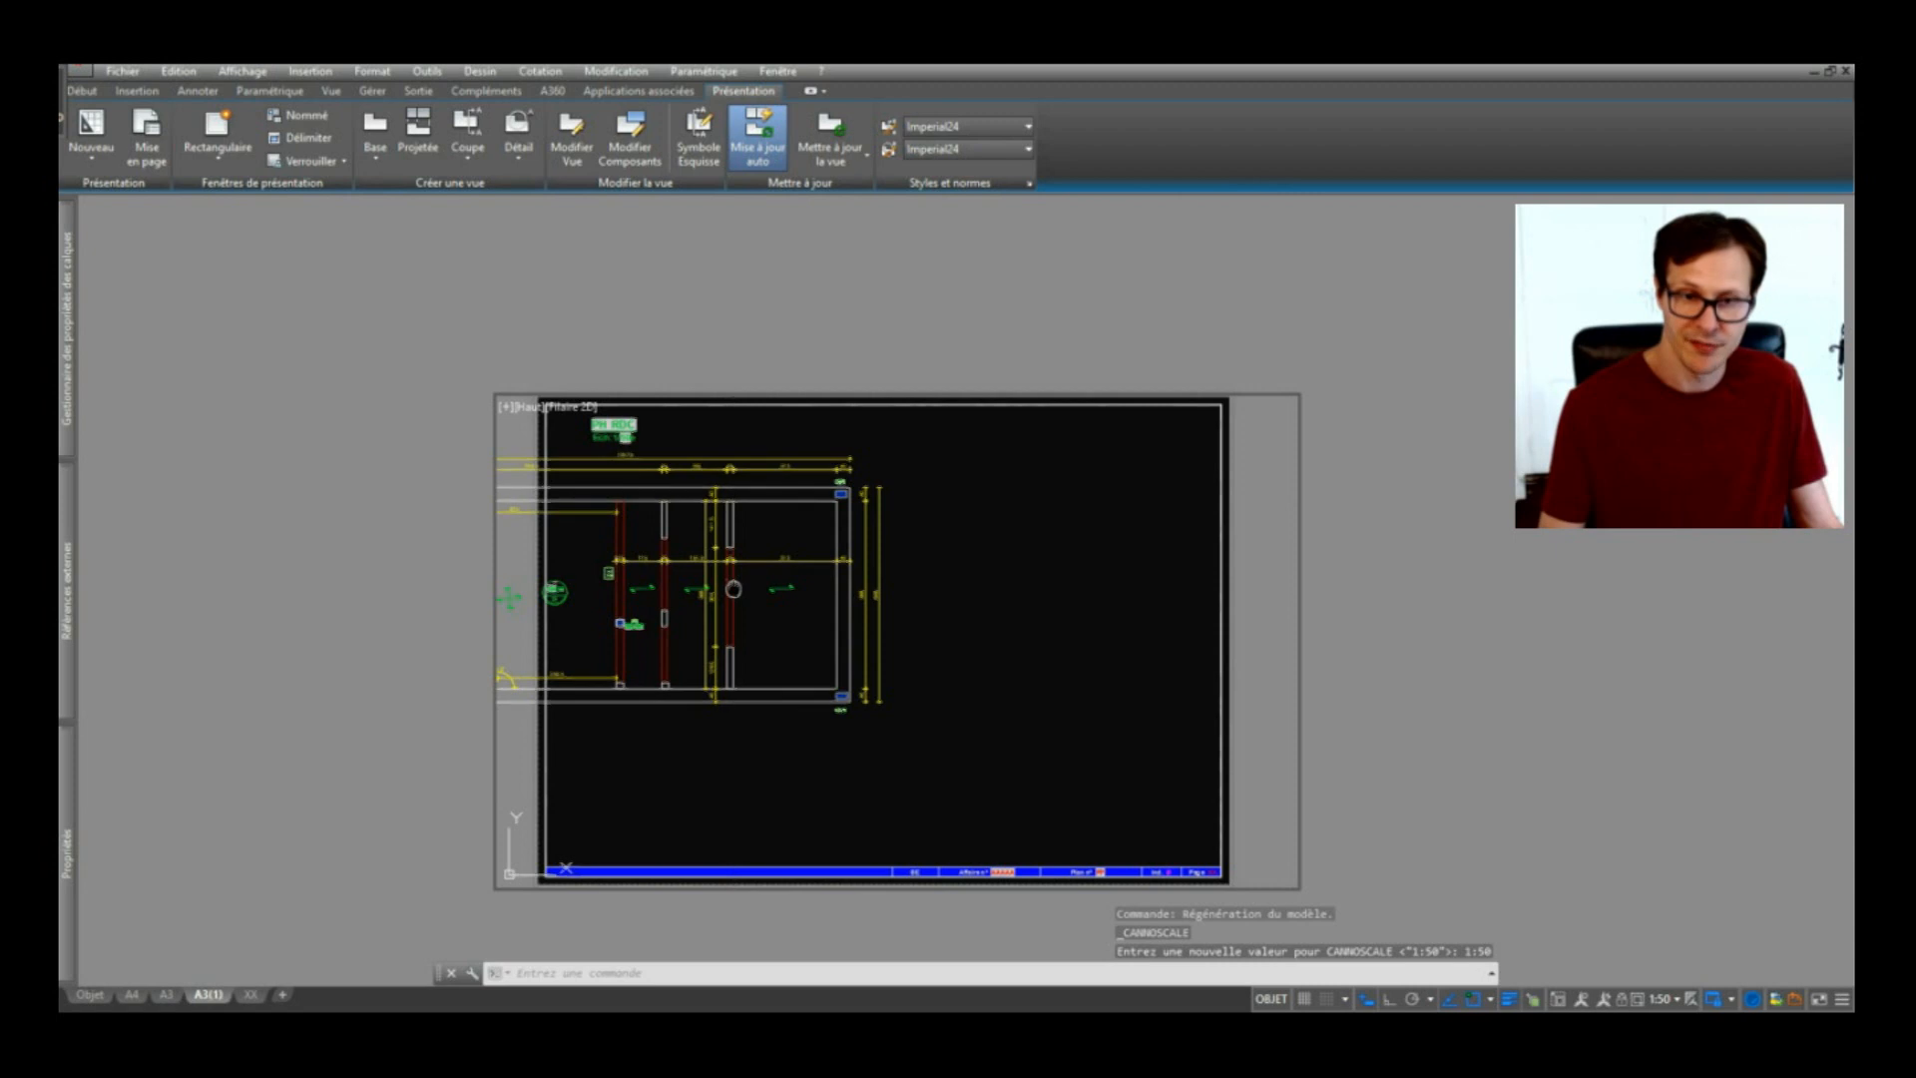
pyautogui.moveTo(734, 587); pyautogui.dragTo(973, 608, button='middle')
pyautogui.doubleClick(1459, 606)
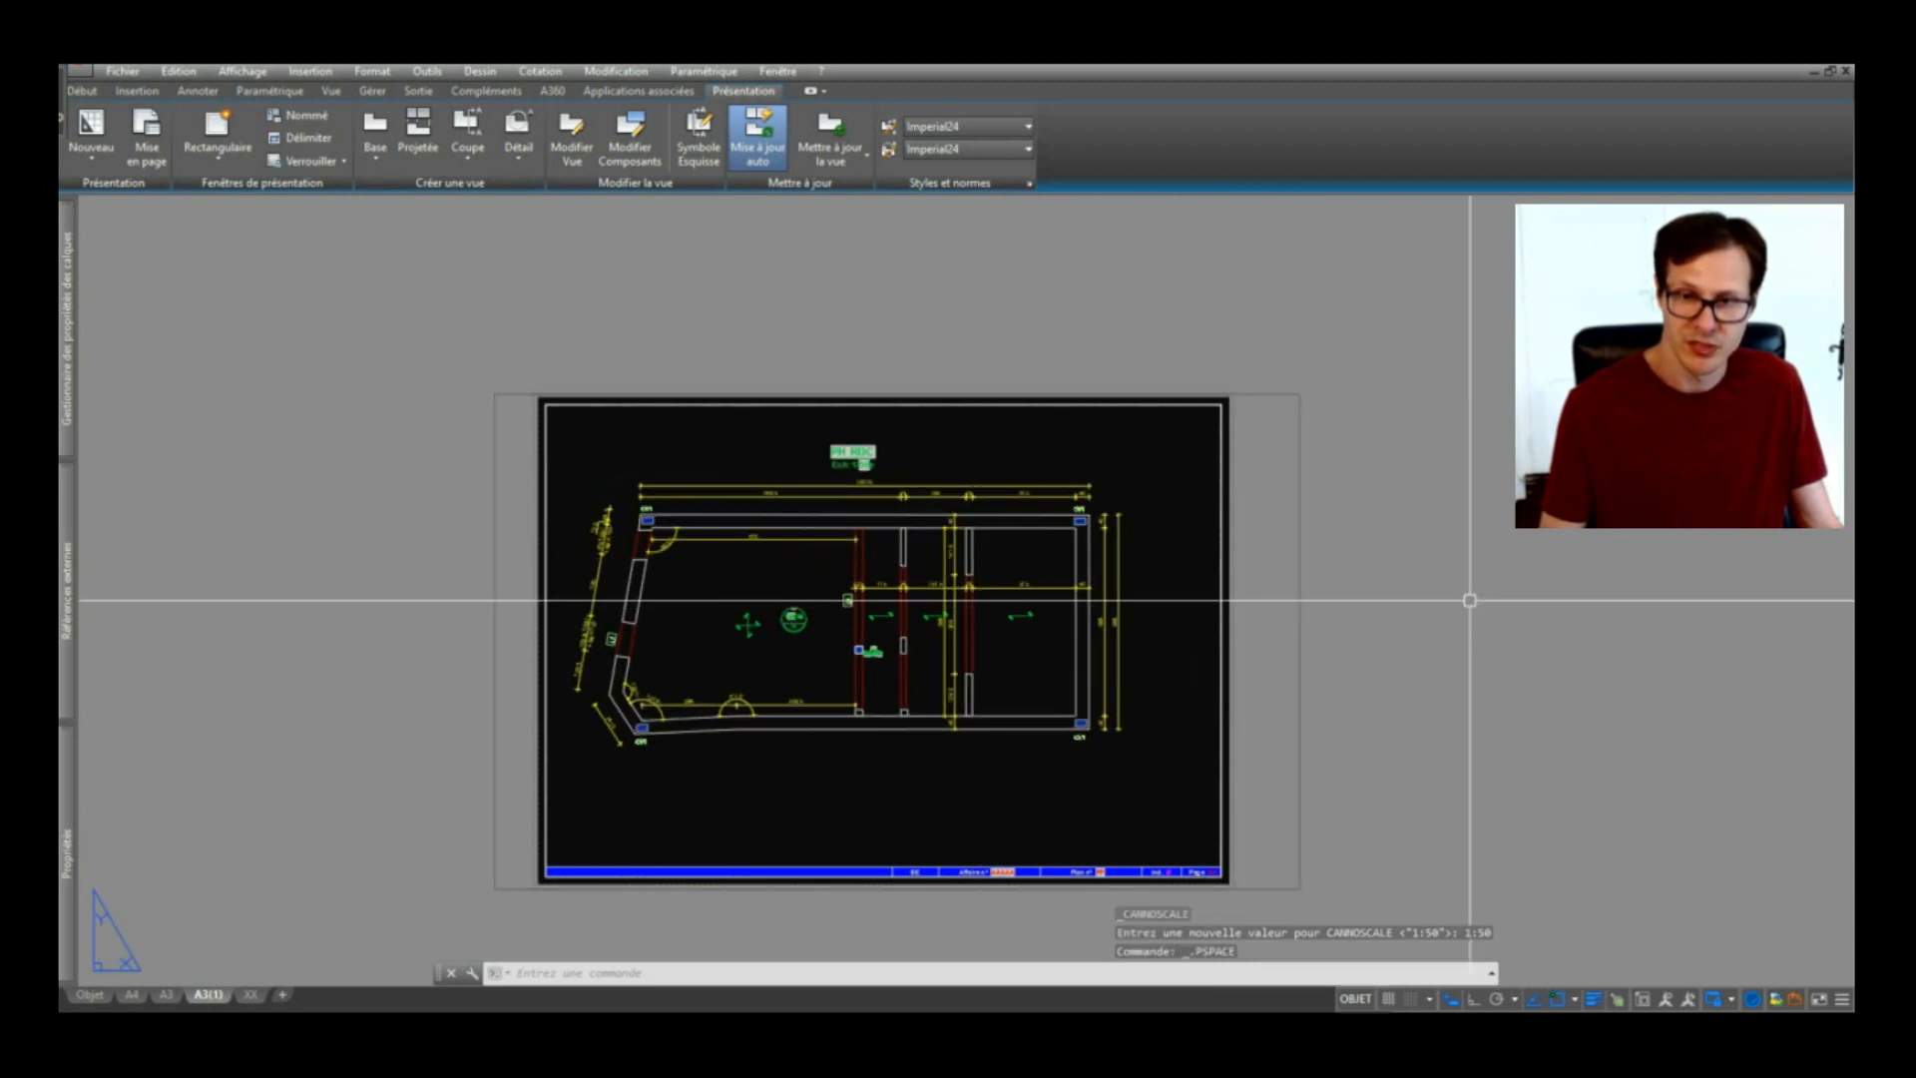
# Step: Set the A3(1) viewport's scale to 1:50 and shift the plan inside it to centre it on the sheet
pyautogui.click(1301, 534)
pyautogui.click(1649, 999)
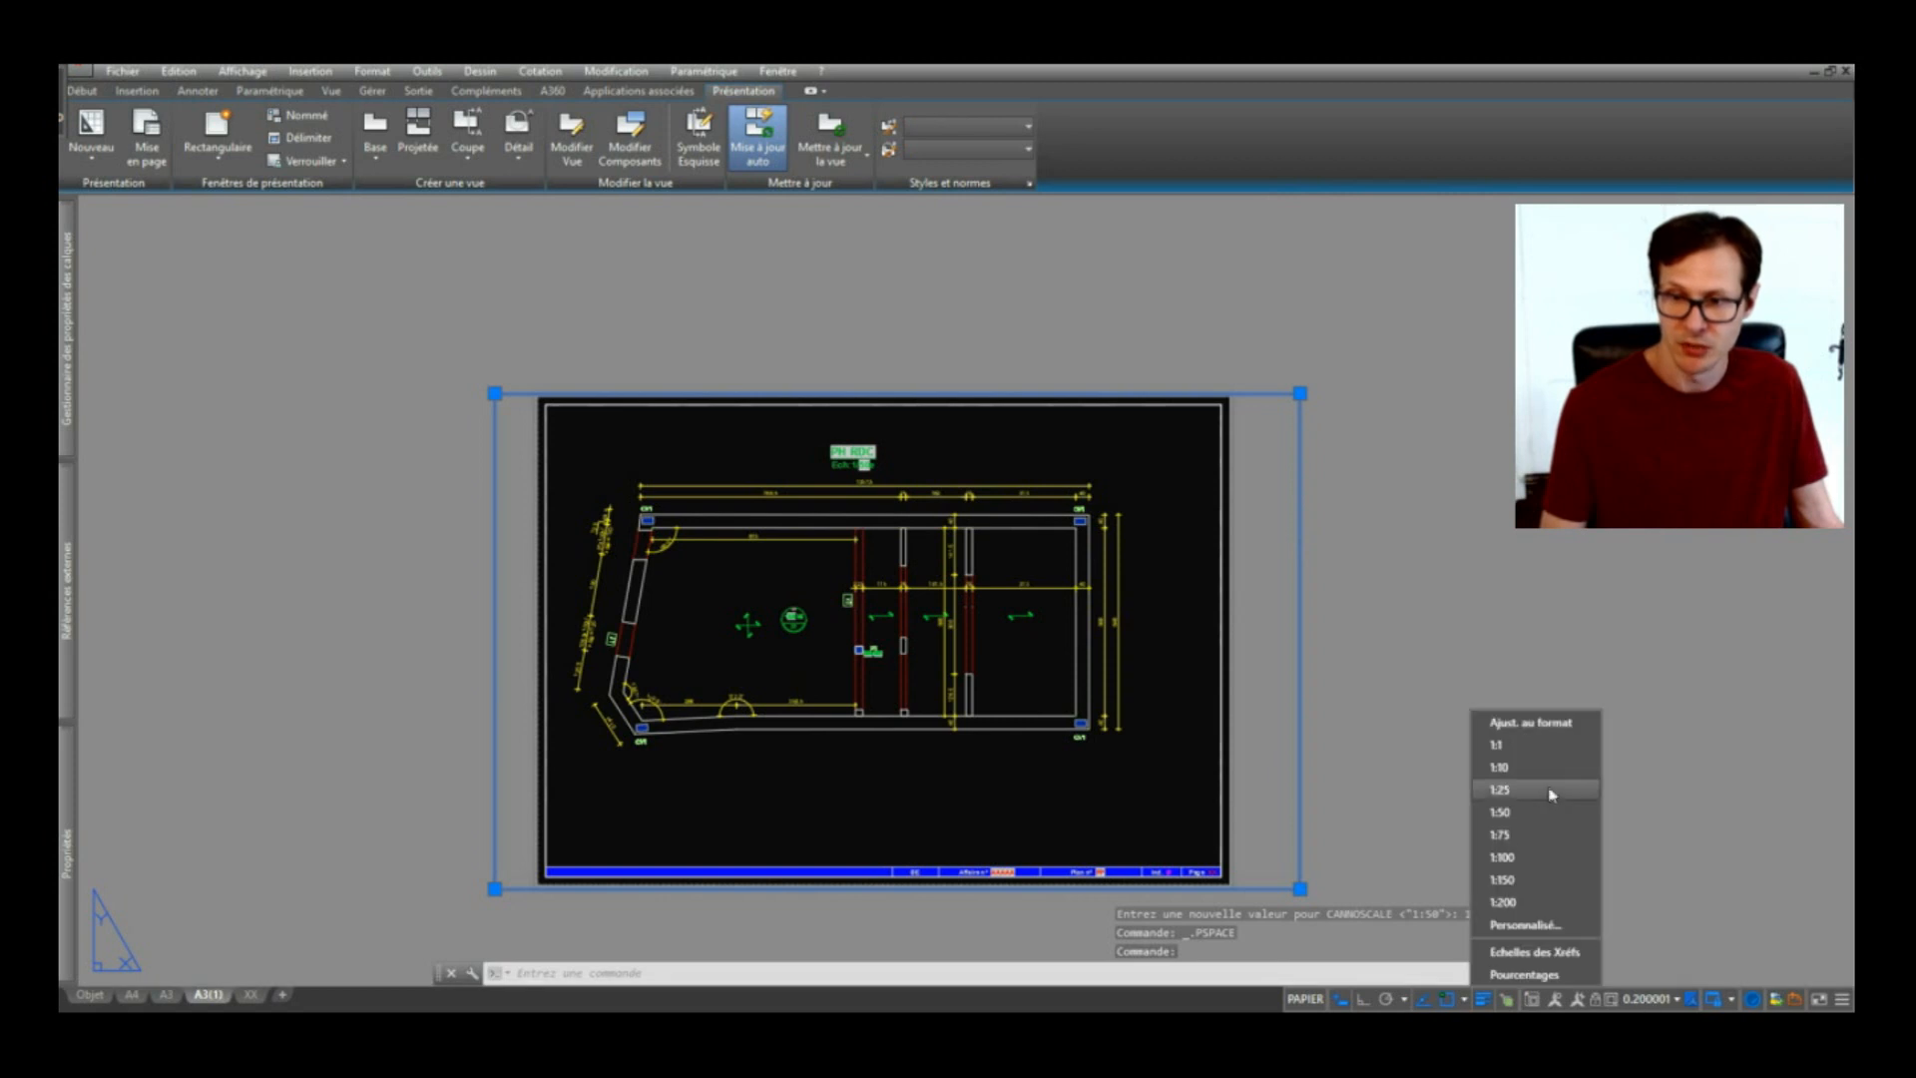
pyautogui.click(1546, 811)
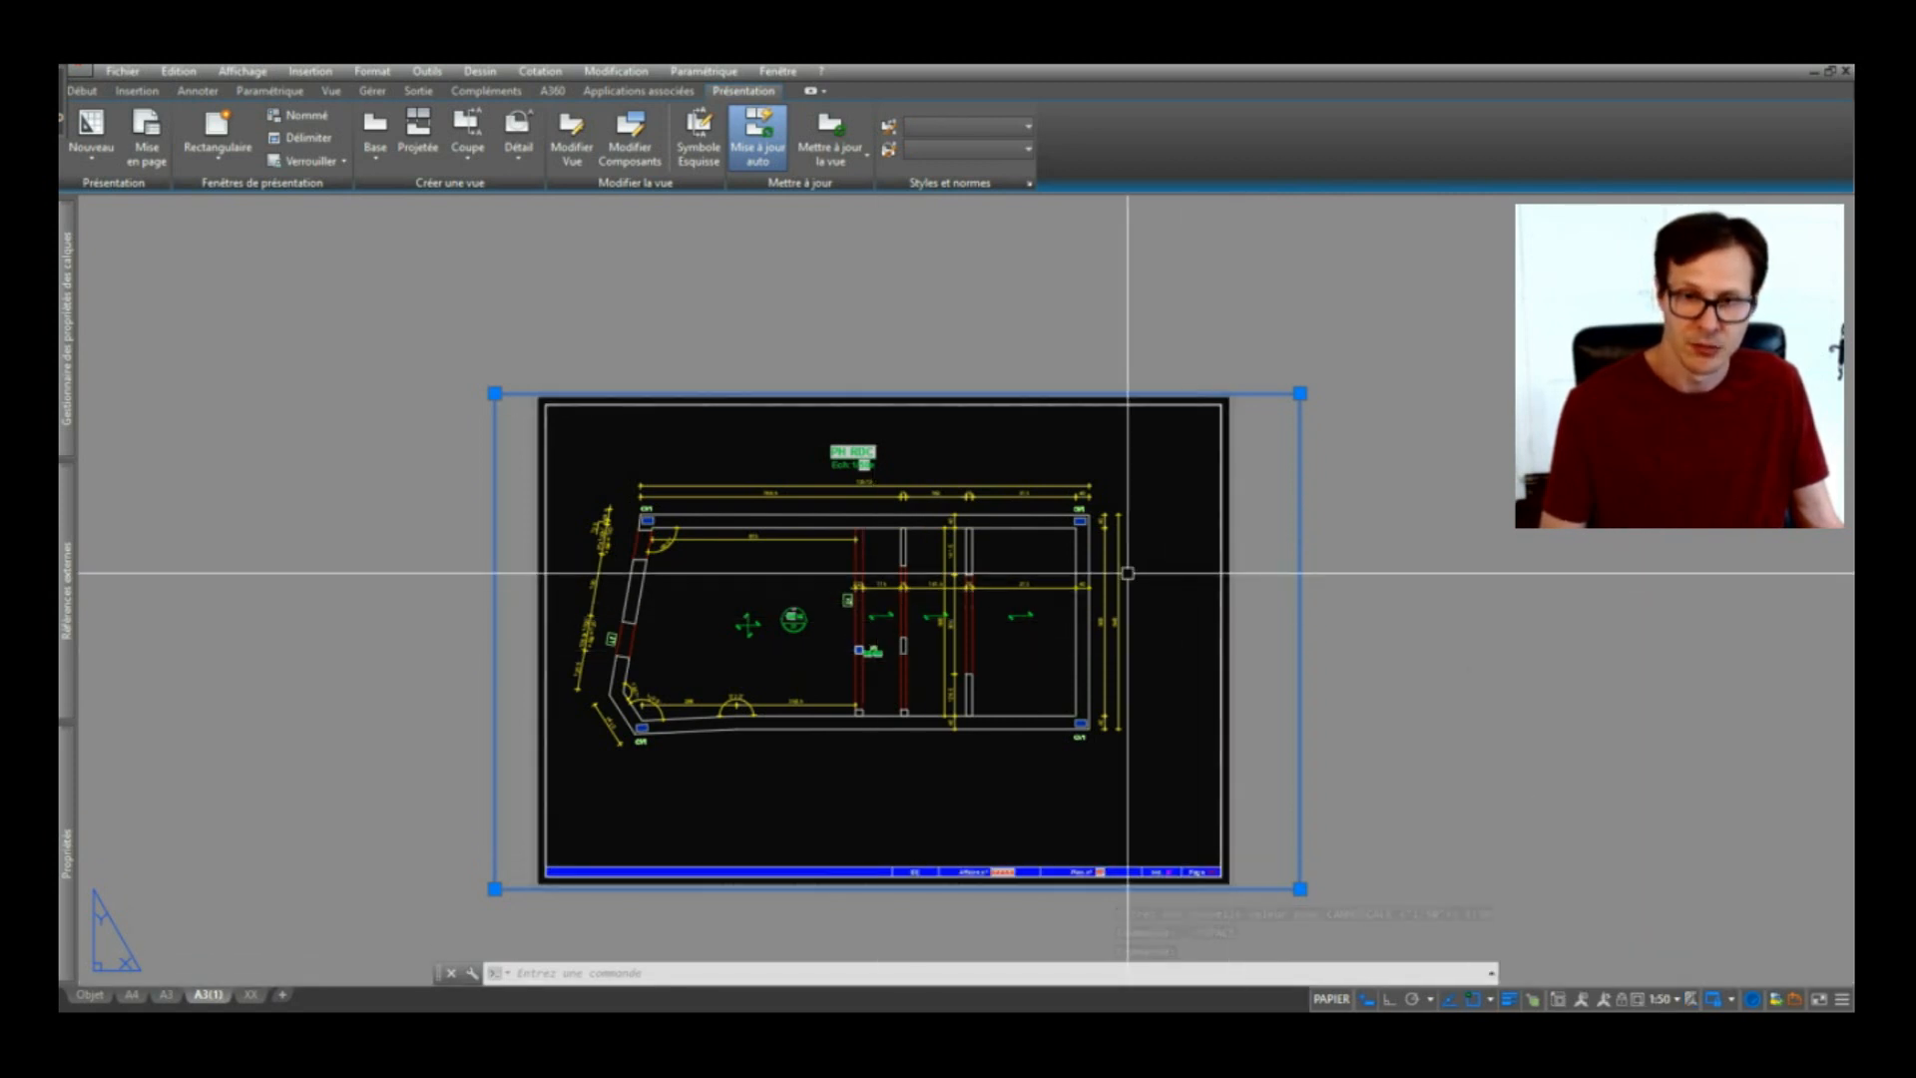
pyautogui.doubleClick(881, 599)
pyautogui.moveTo(881, 599); pyautogui.dragTo(903, 609, button='middle')
pyautogui.doubleClick(1589, 811)
# Step: Try the viewport at 1:75, restore its scale to 1:50 and check the plan's title and dimensions up close
pyautogui.click(1429, 516)
pyautogui.click(1282, 663)
pyautogui.click(1641, 1000)
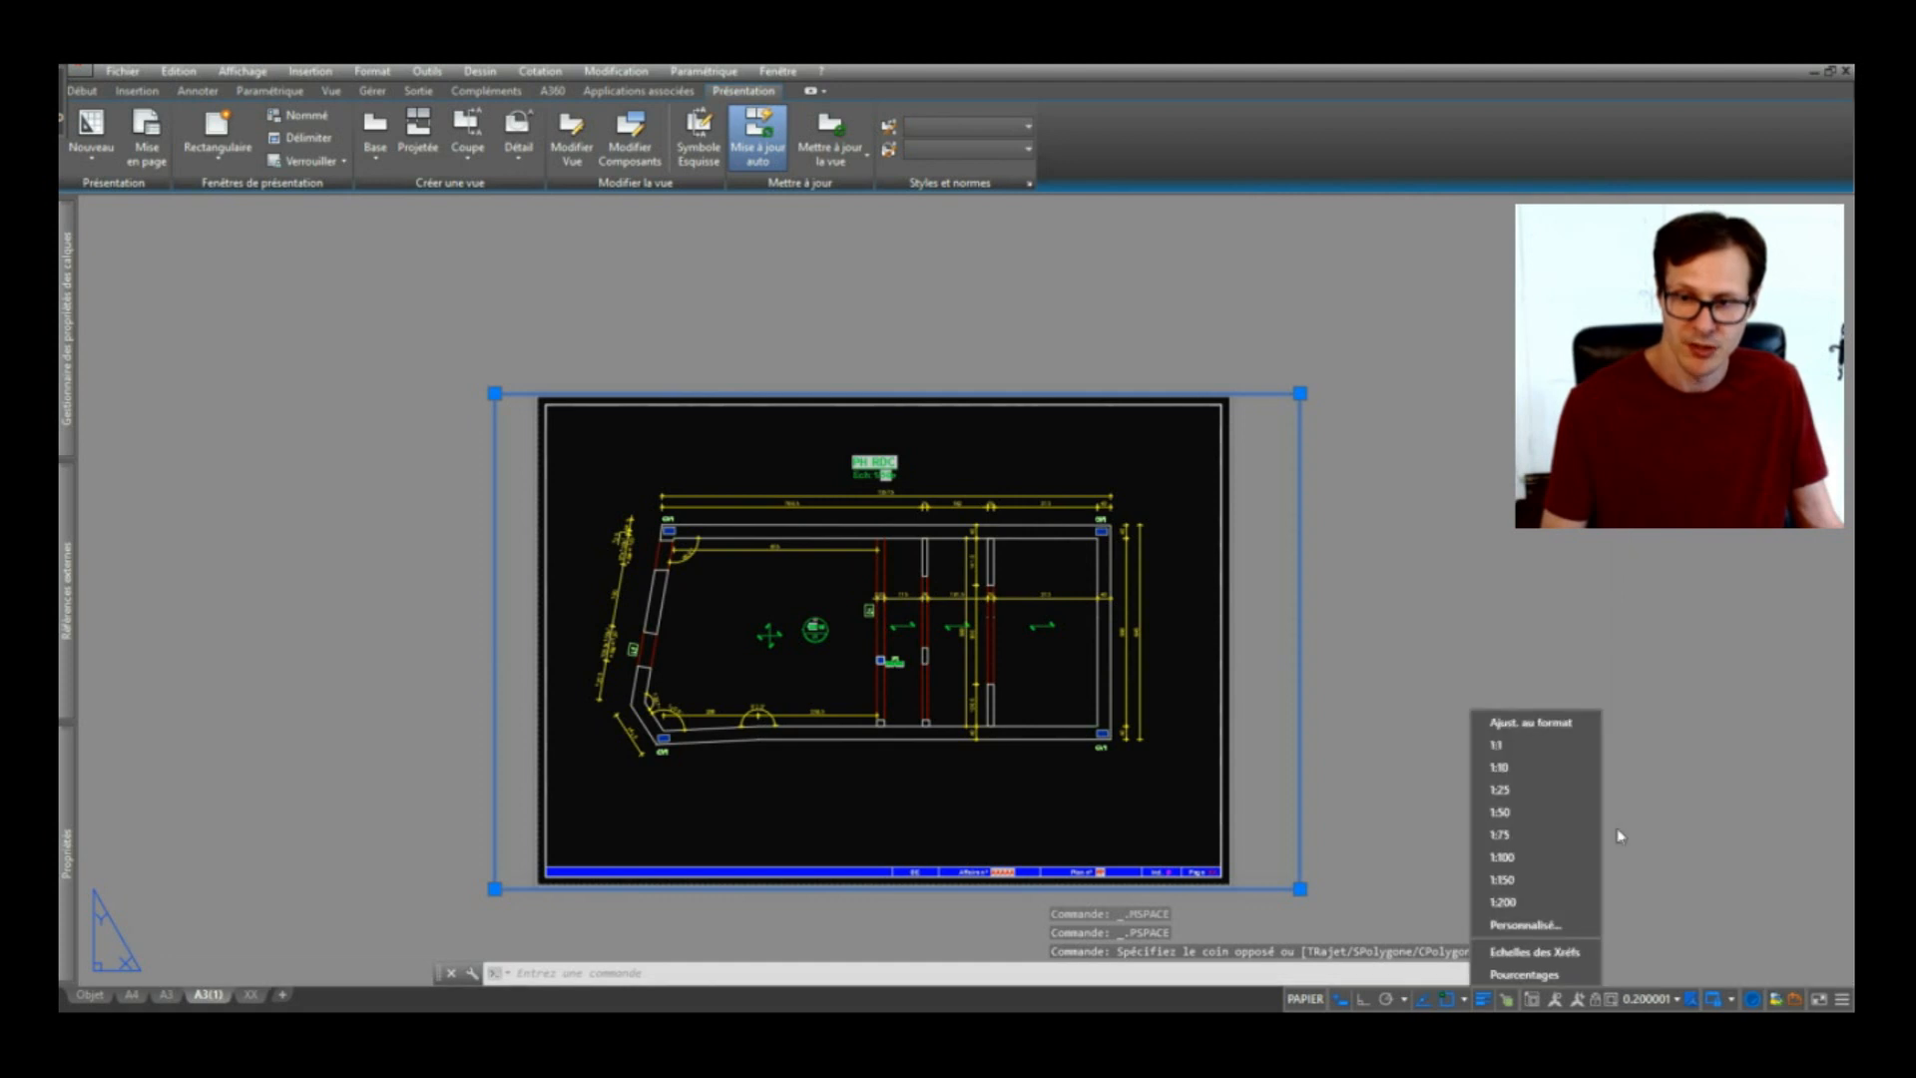
pyautogui.click(1533, 834)
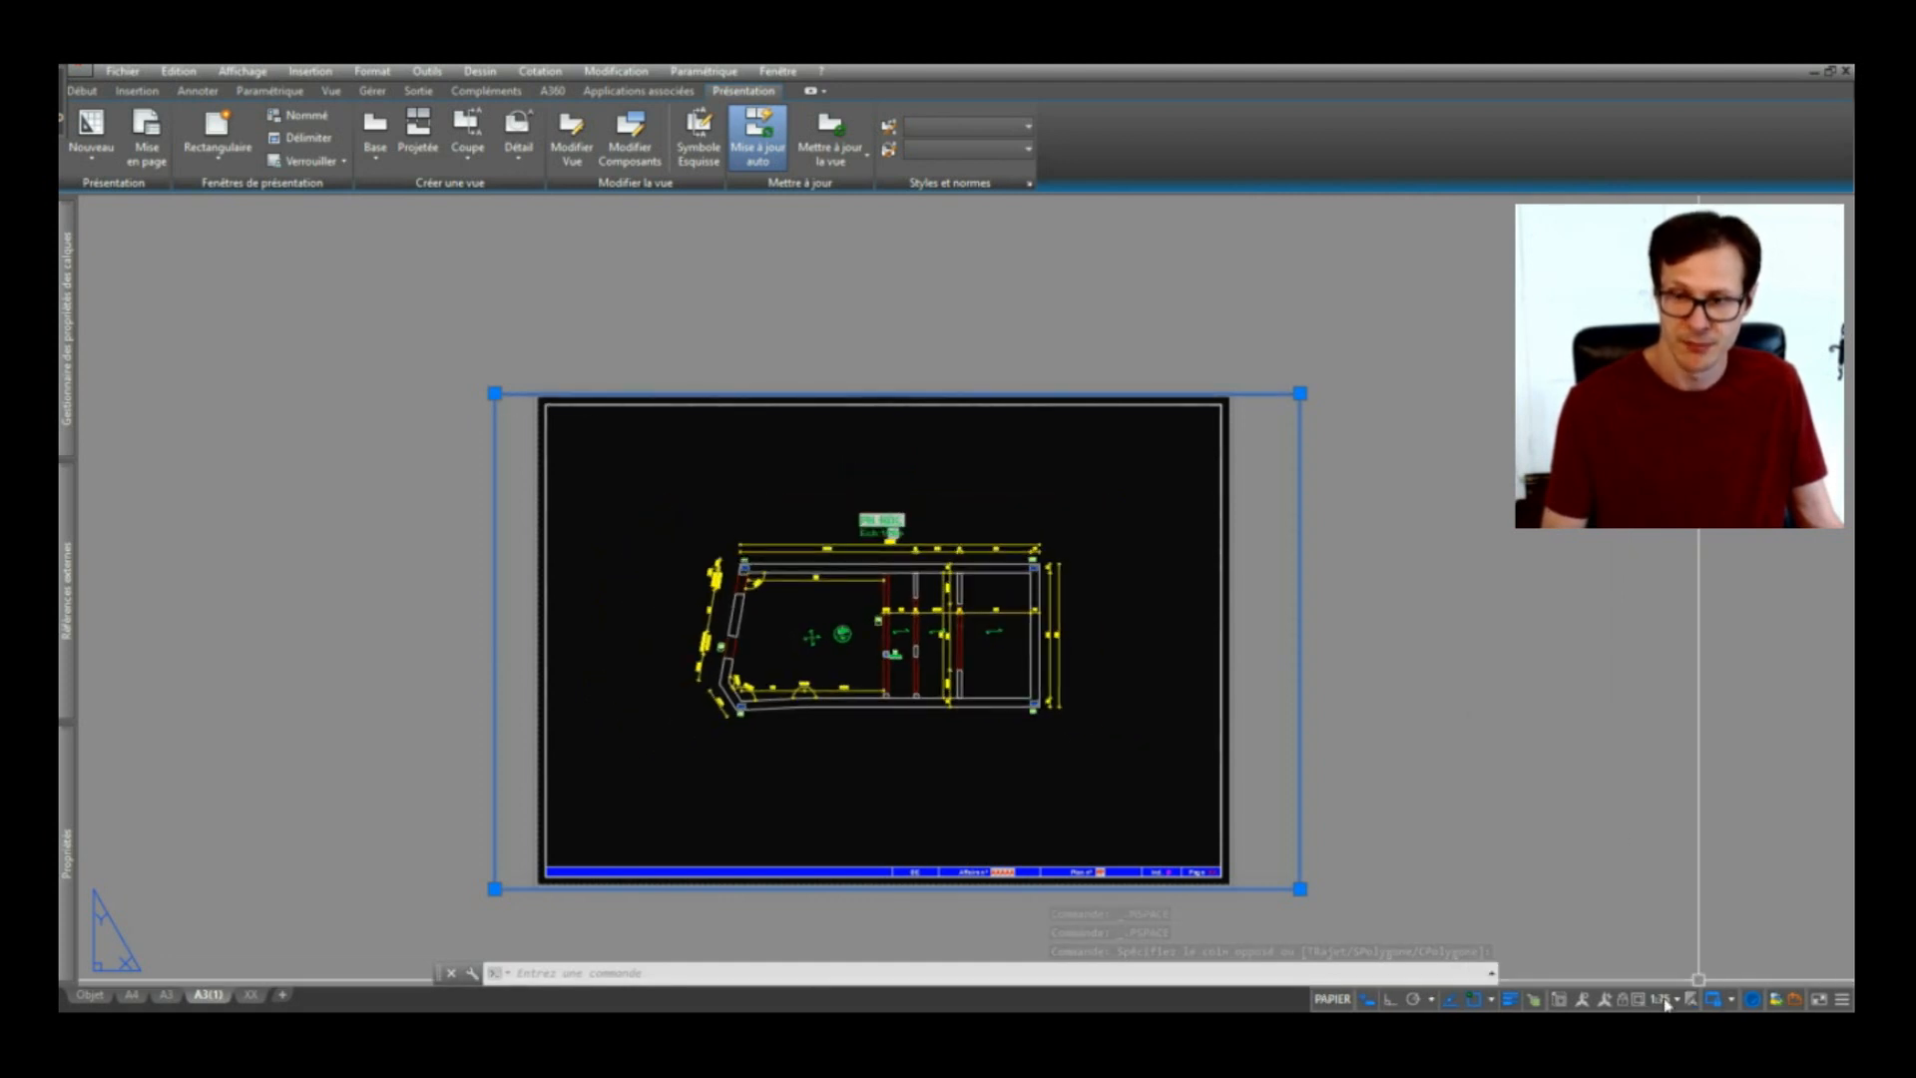
pyautogui.click(1663, 1000)
pyautogui.click(1556, 812)
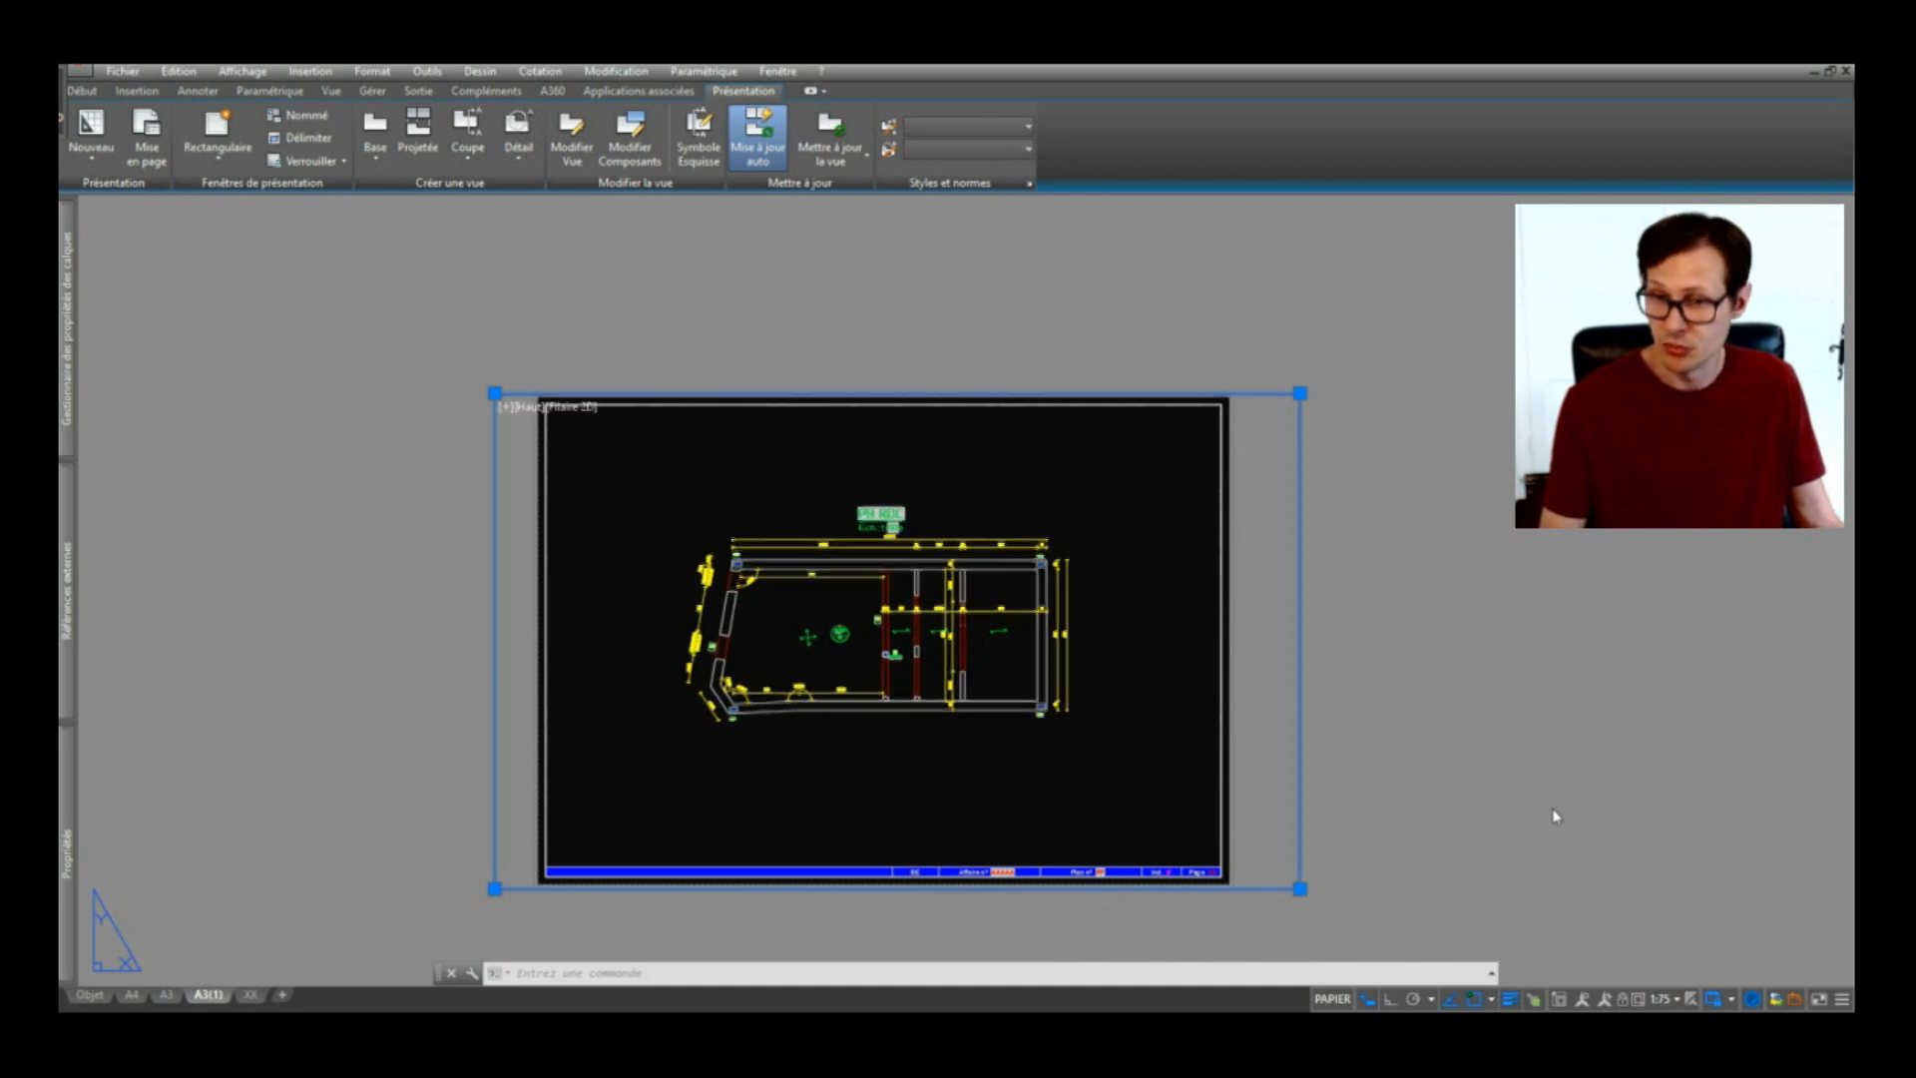
pyautogui.scroll(4, 839, 459)
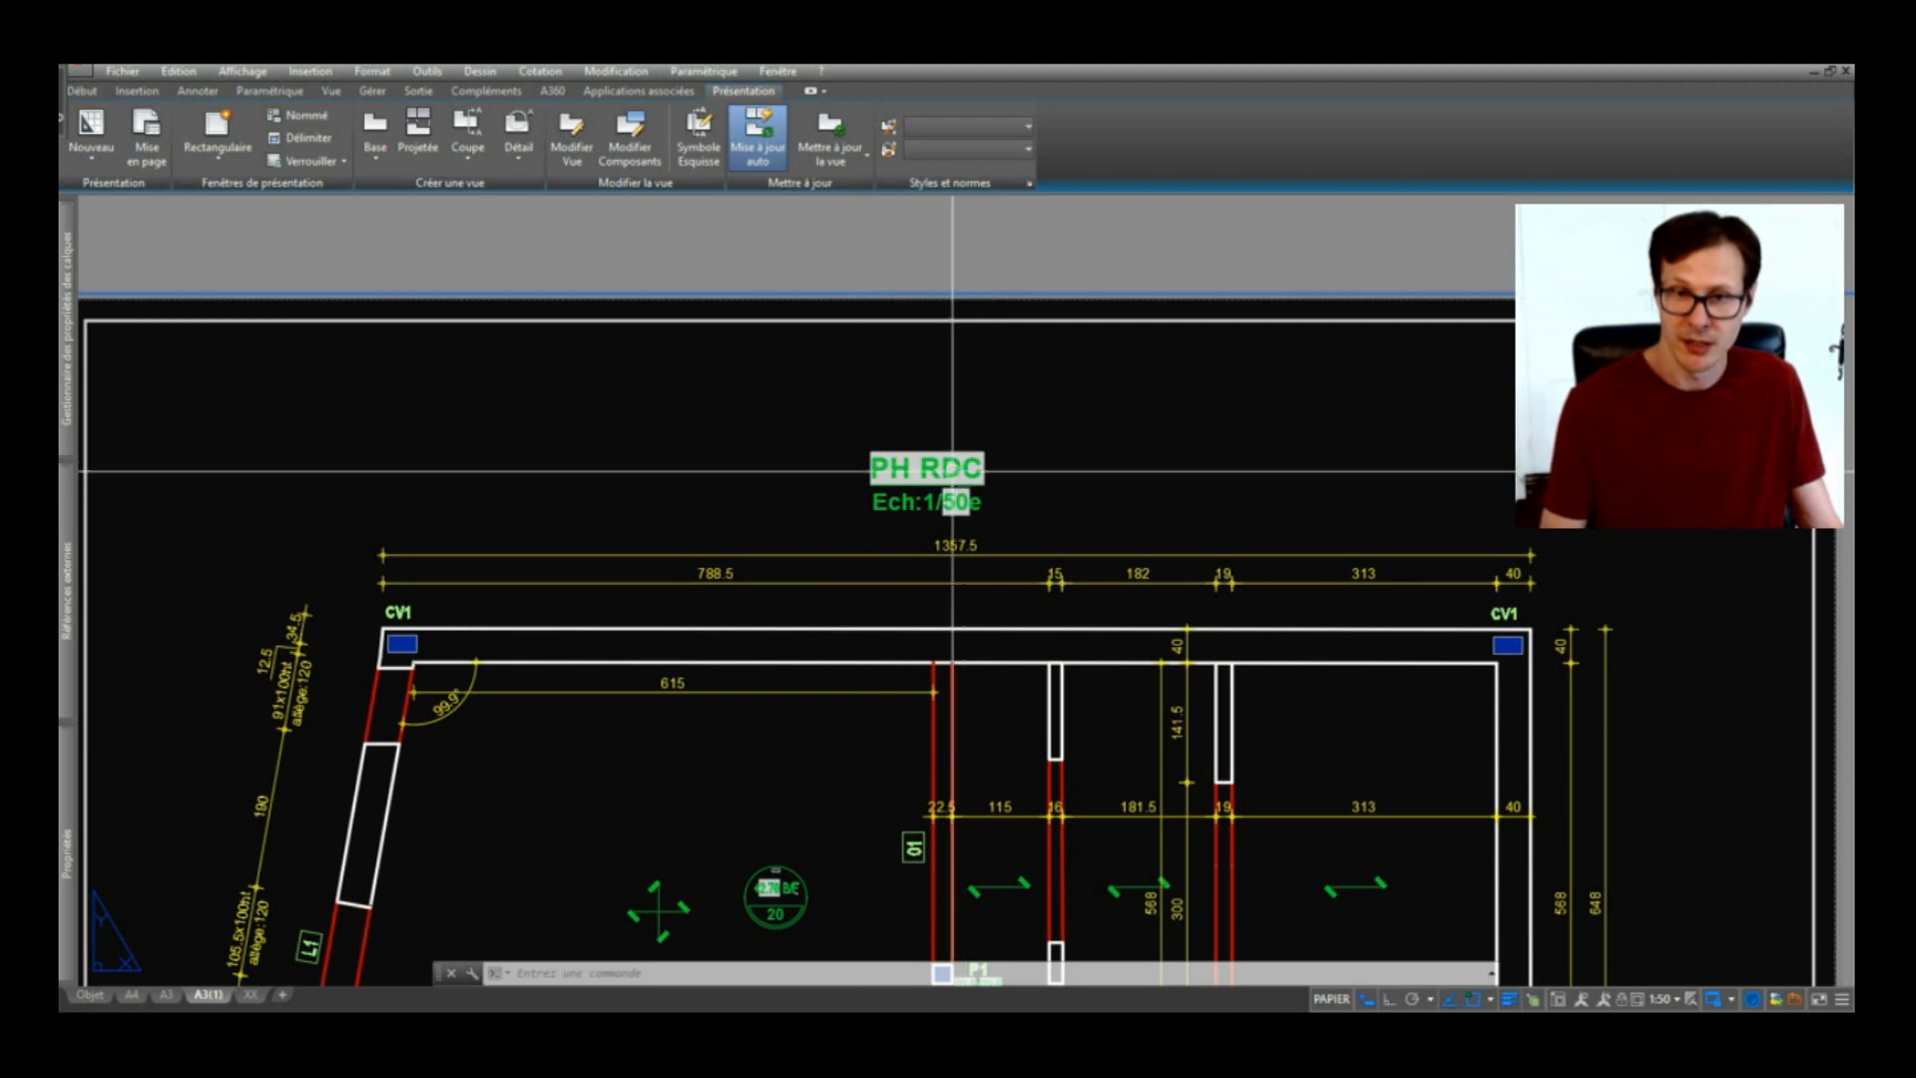
pyautogui.scroll(-4, 980, 496)
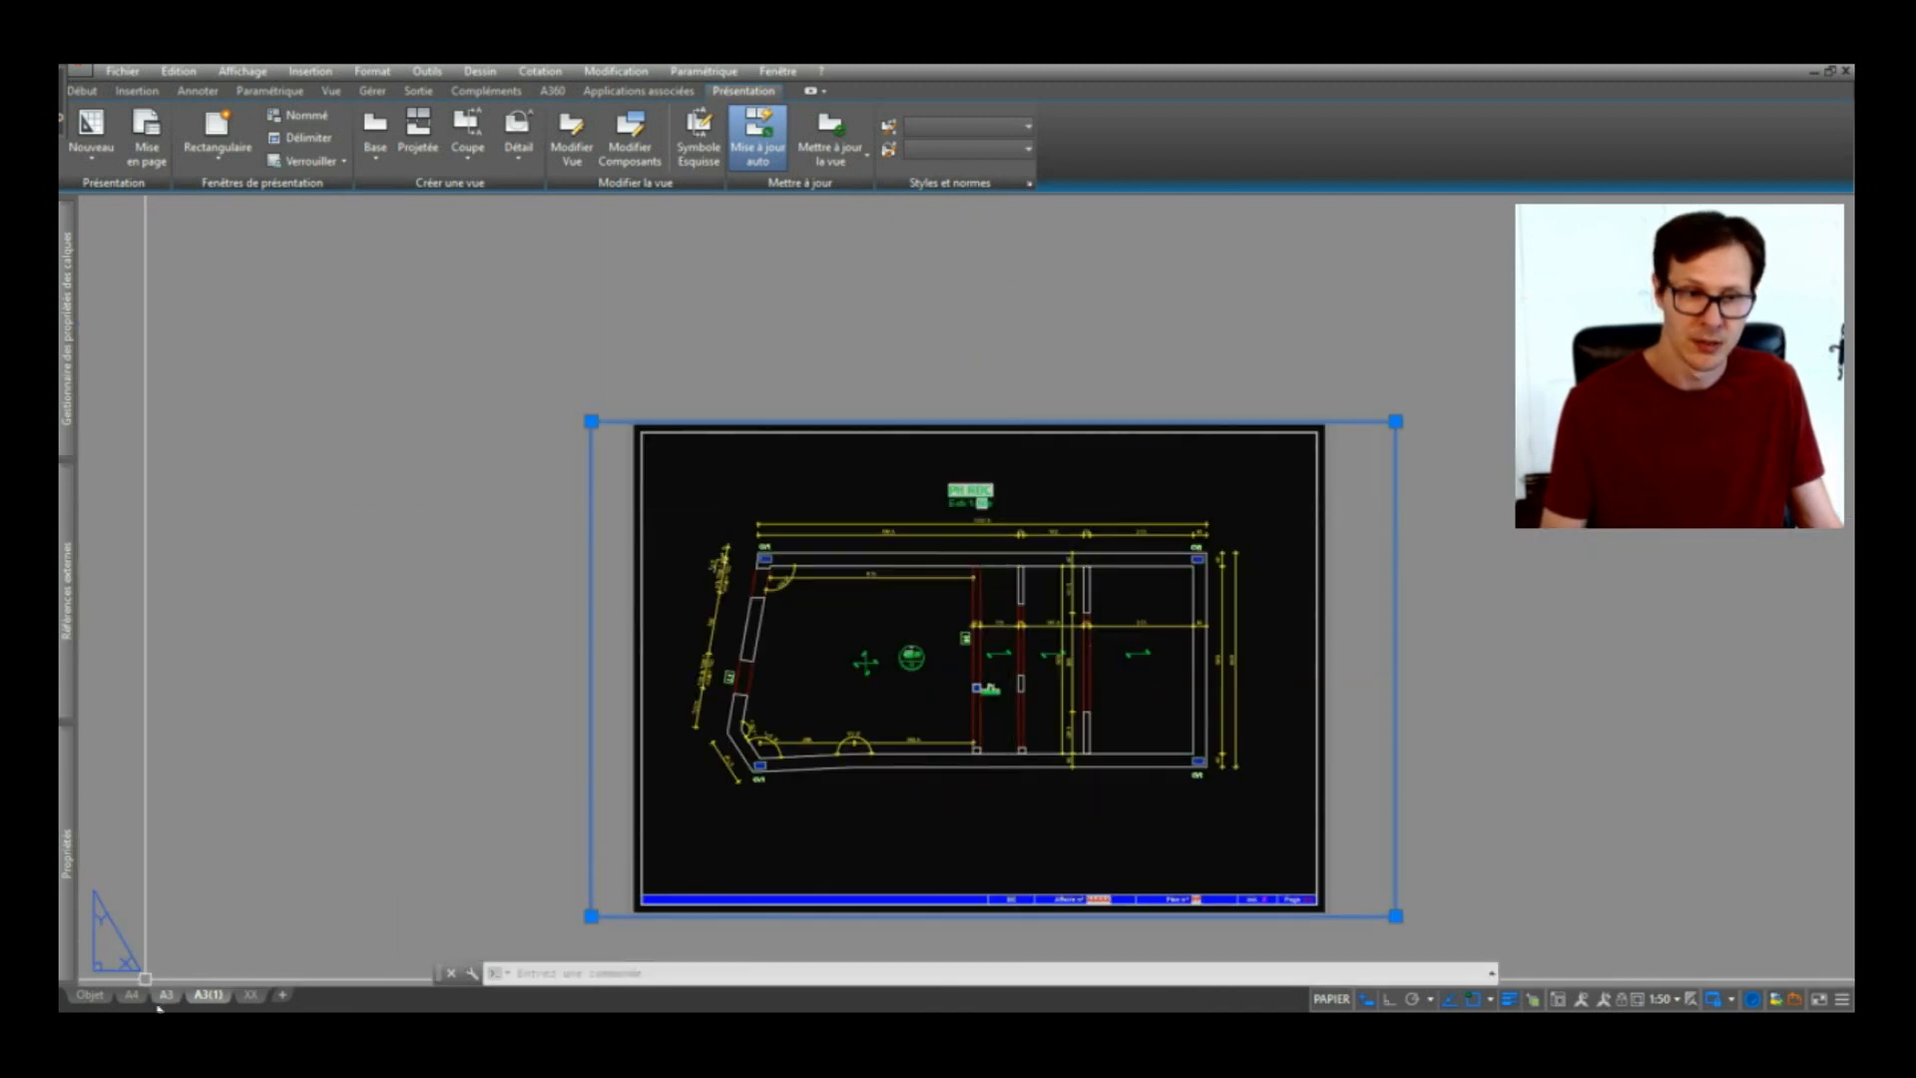
# Step: Return to model space, clear any active selection and bring the whole PH RDC plan into view
pyautogui.click(90, 995)
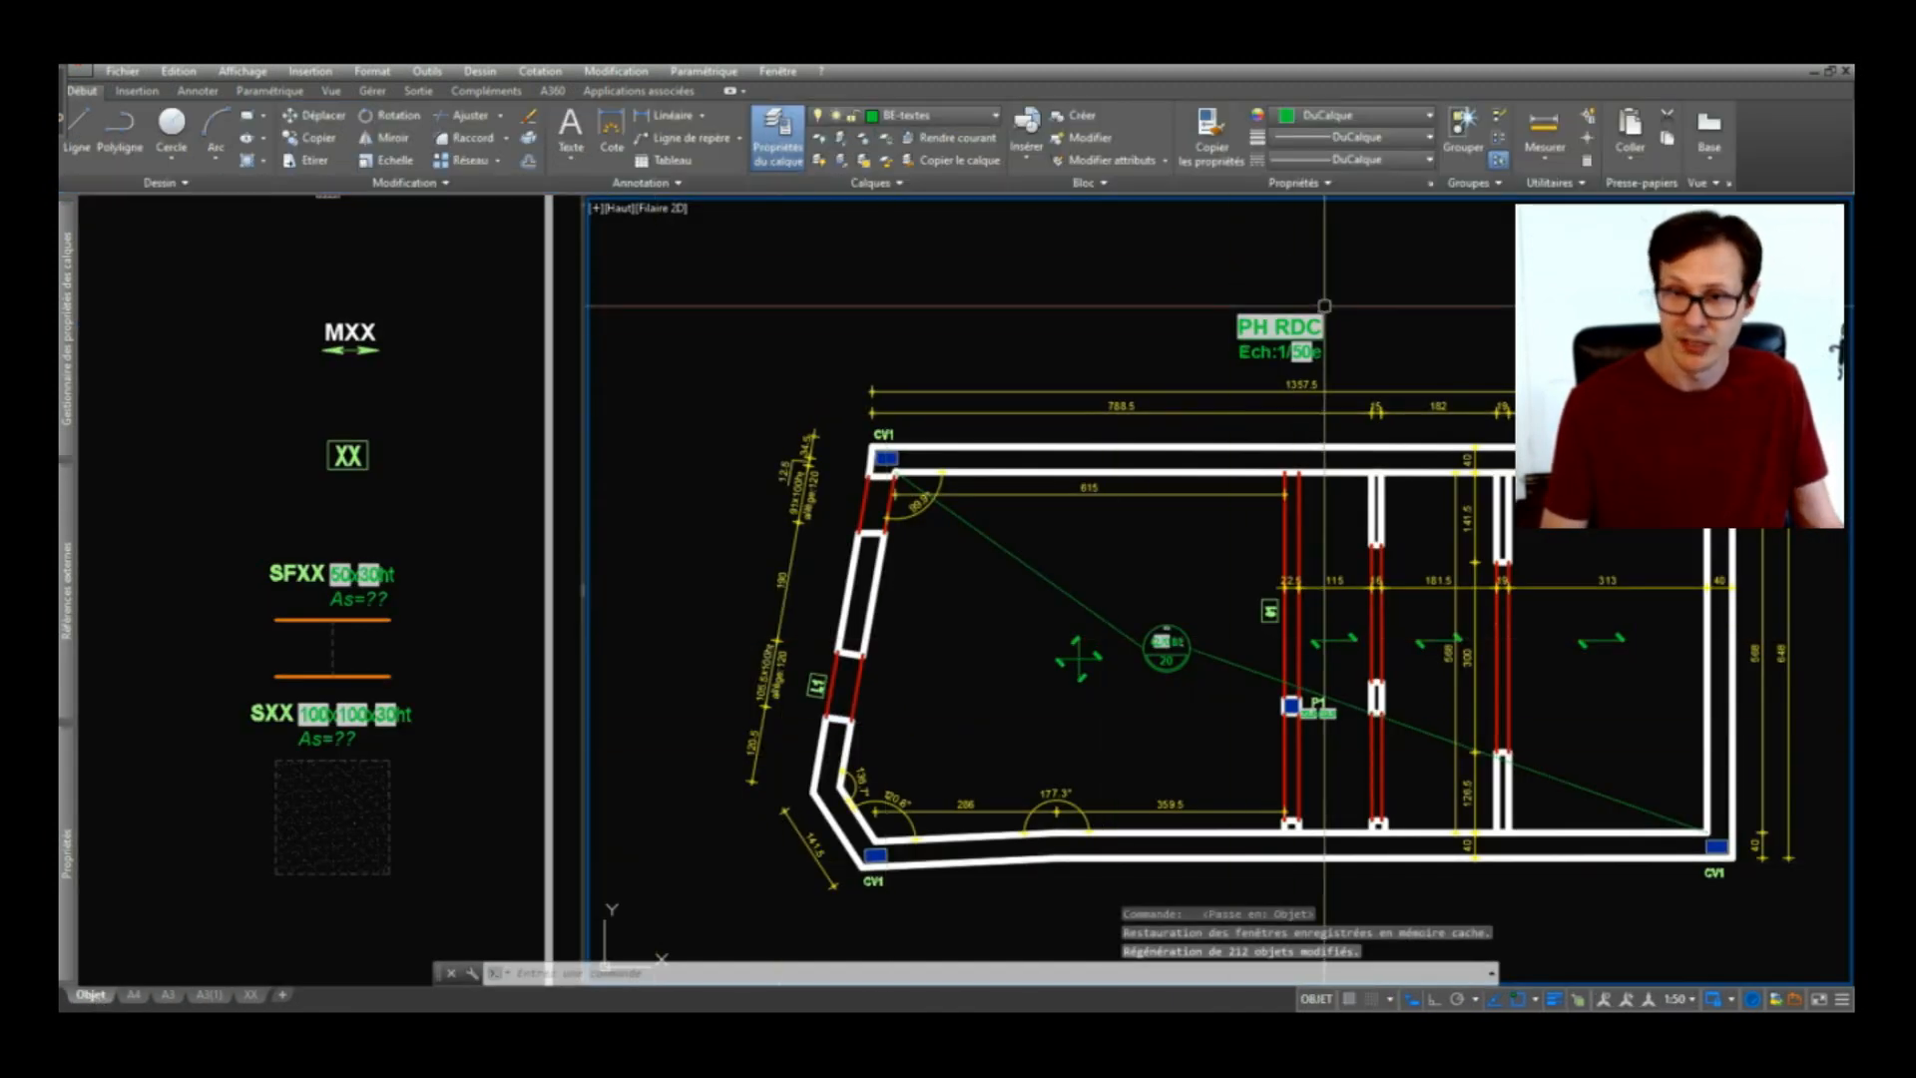
pyautogui.hotkey('ctrl', 'z')
pyautogui.hotkey('ctrl', 'z')
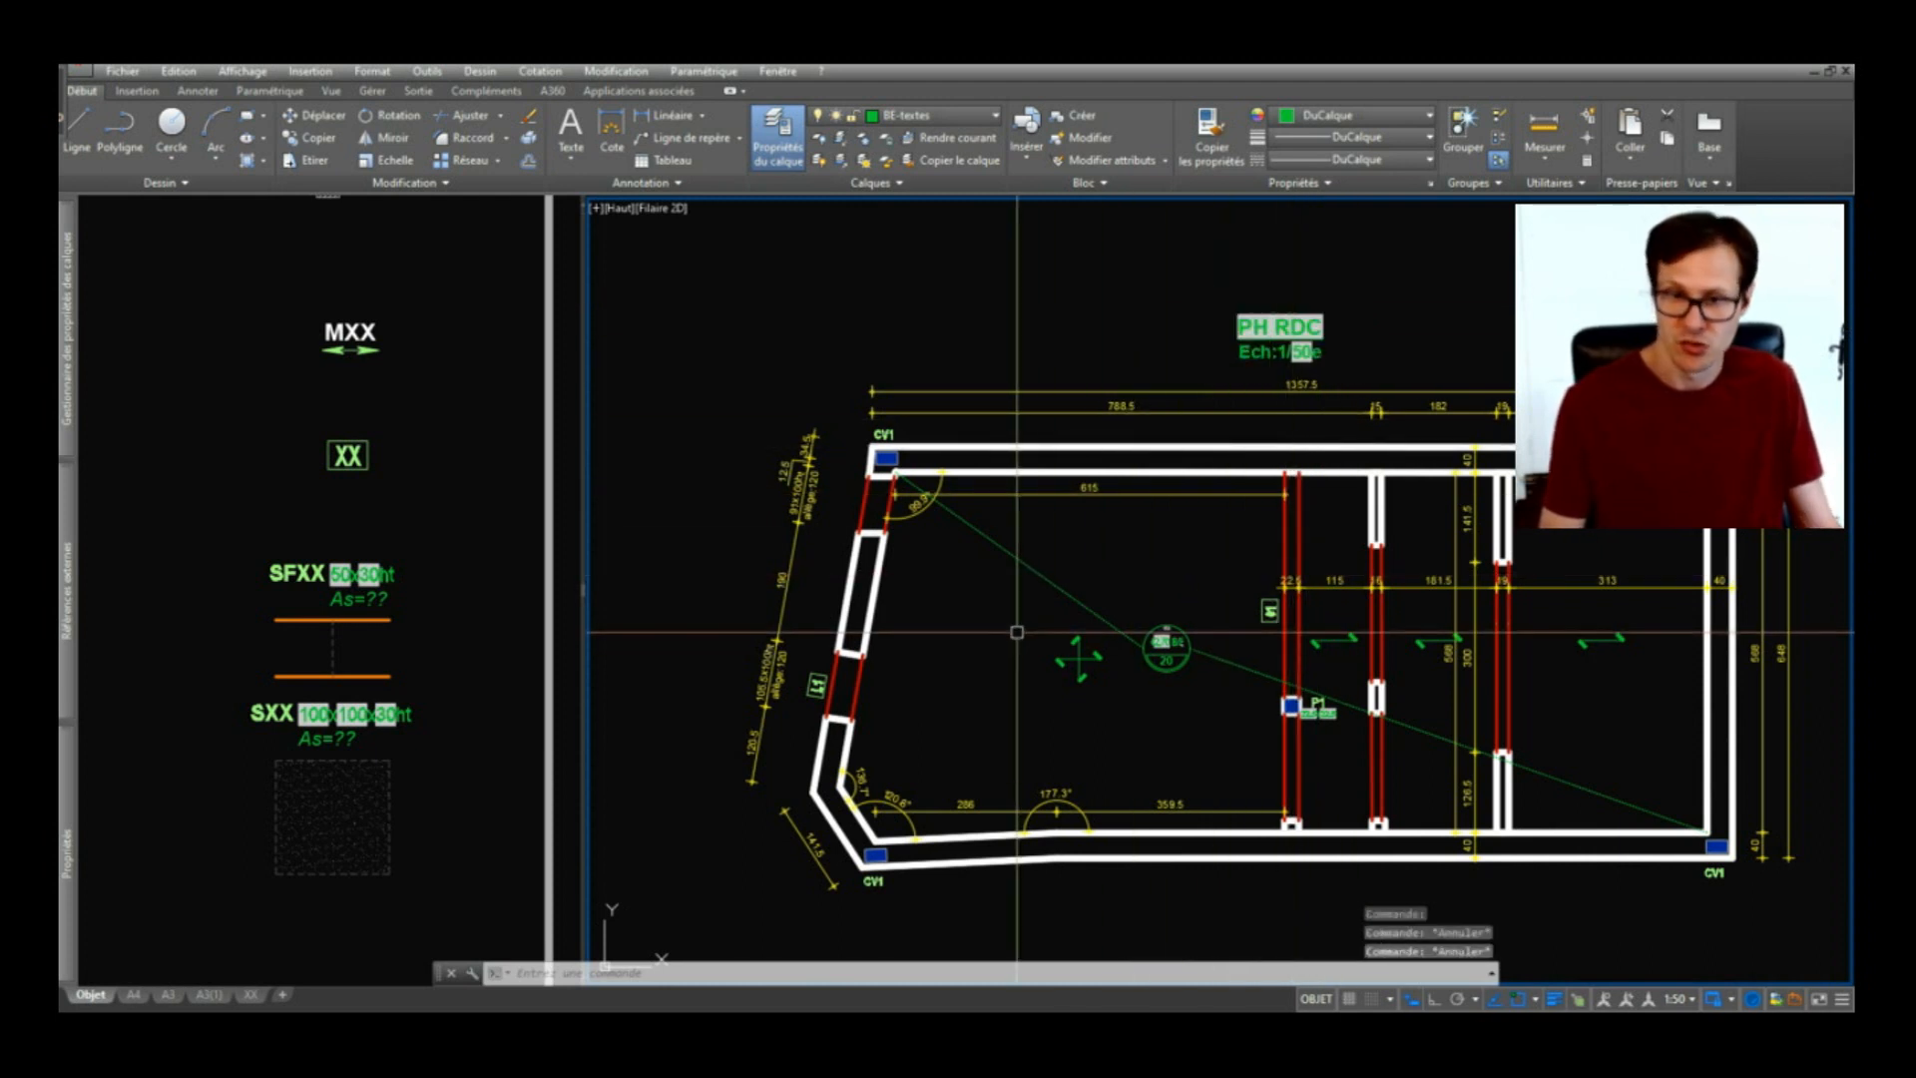
pyautogui.scroll(-2, 1268, 636)
pyautogui.rightClick(1268, 641)
pyautogui.press('Escape')
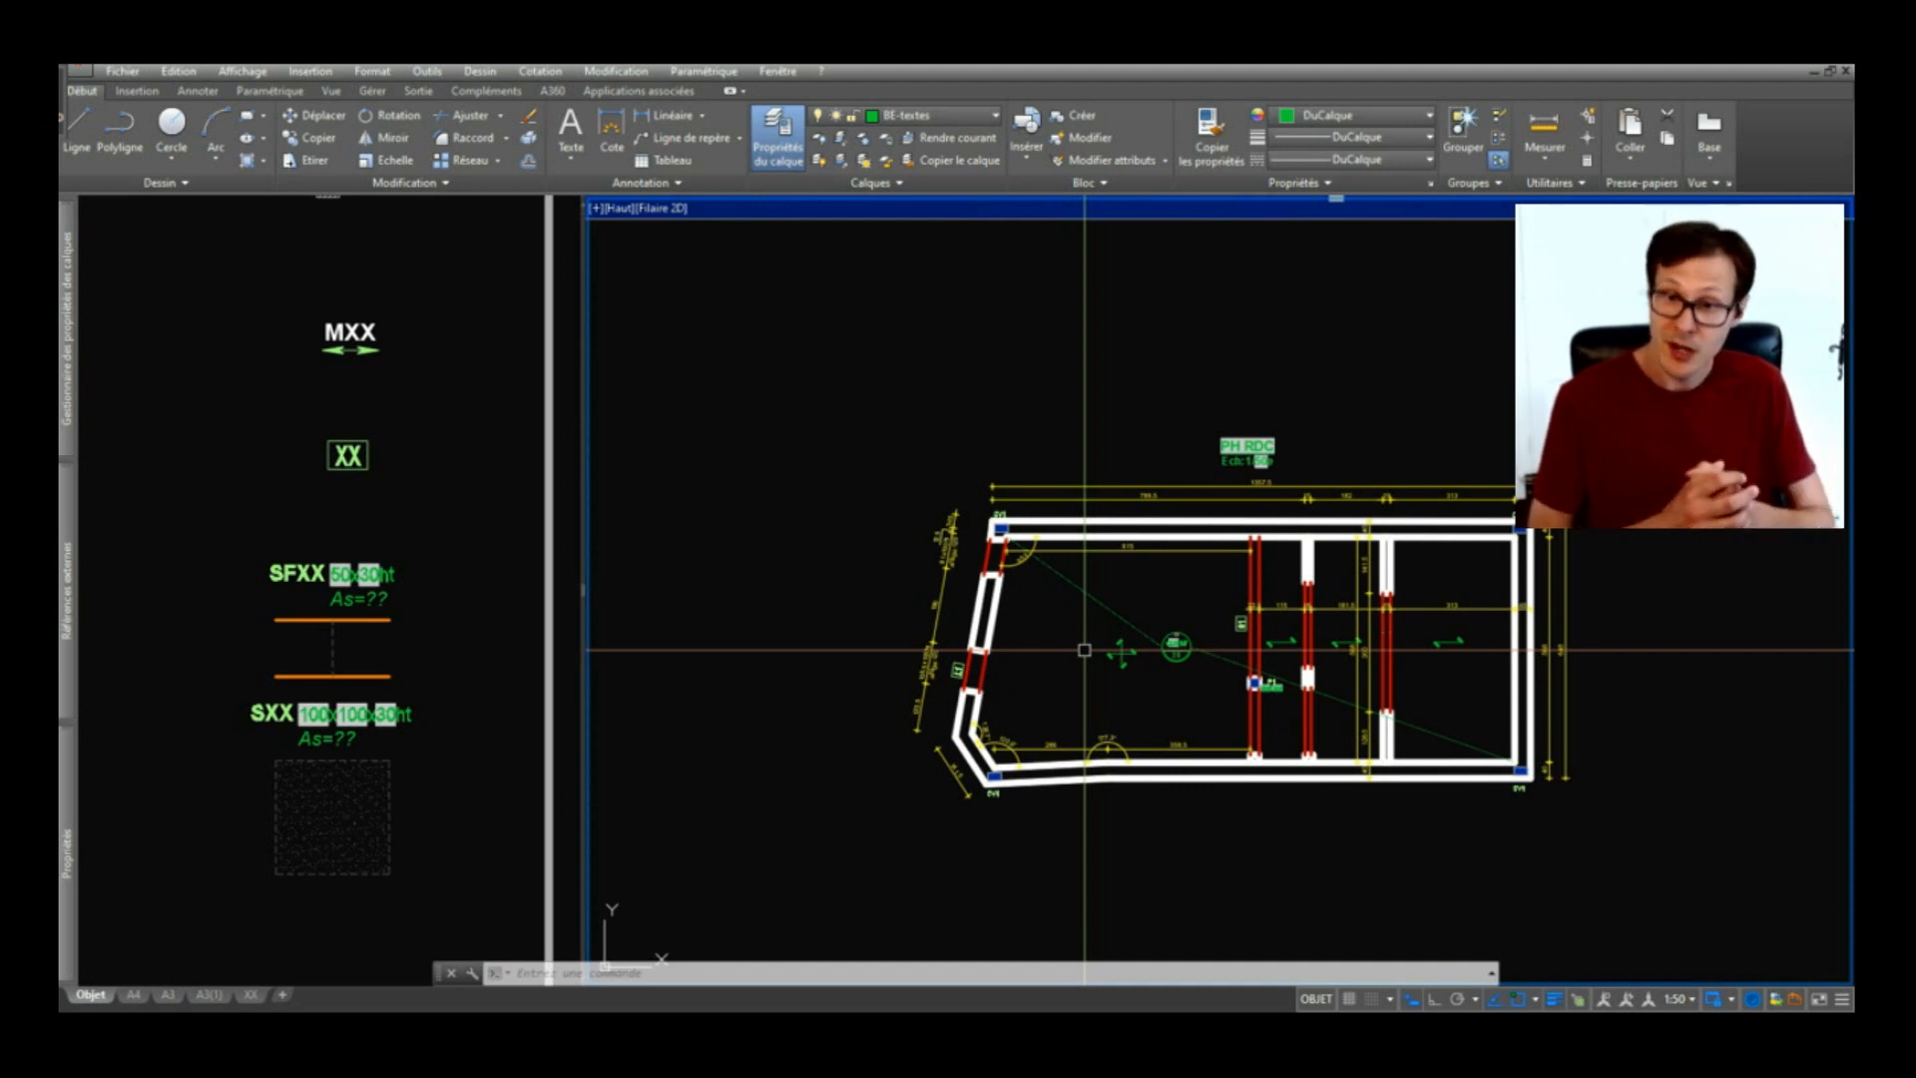
# Step: Examine the symbol library's 20x20 and Ø15 opening symbols and lifting-hook symbol, and reactivate the plan's viewport
pyautogui.click(377, 813)
pyautogui.scroll(-5, 378, 813)
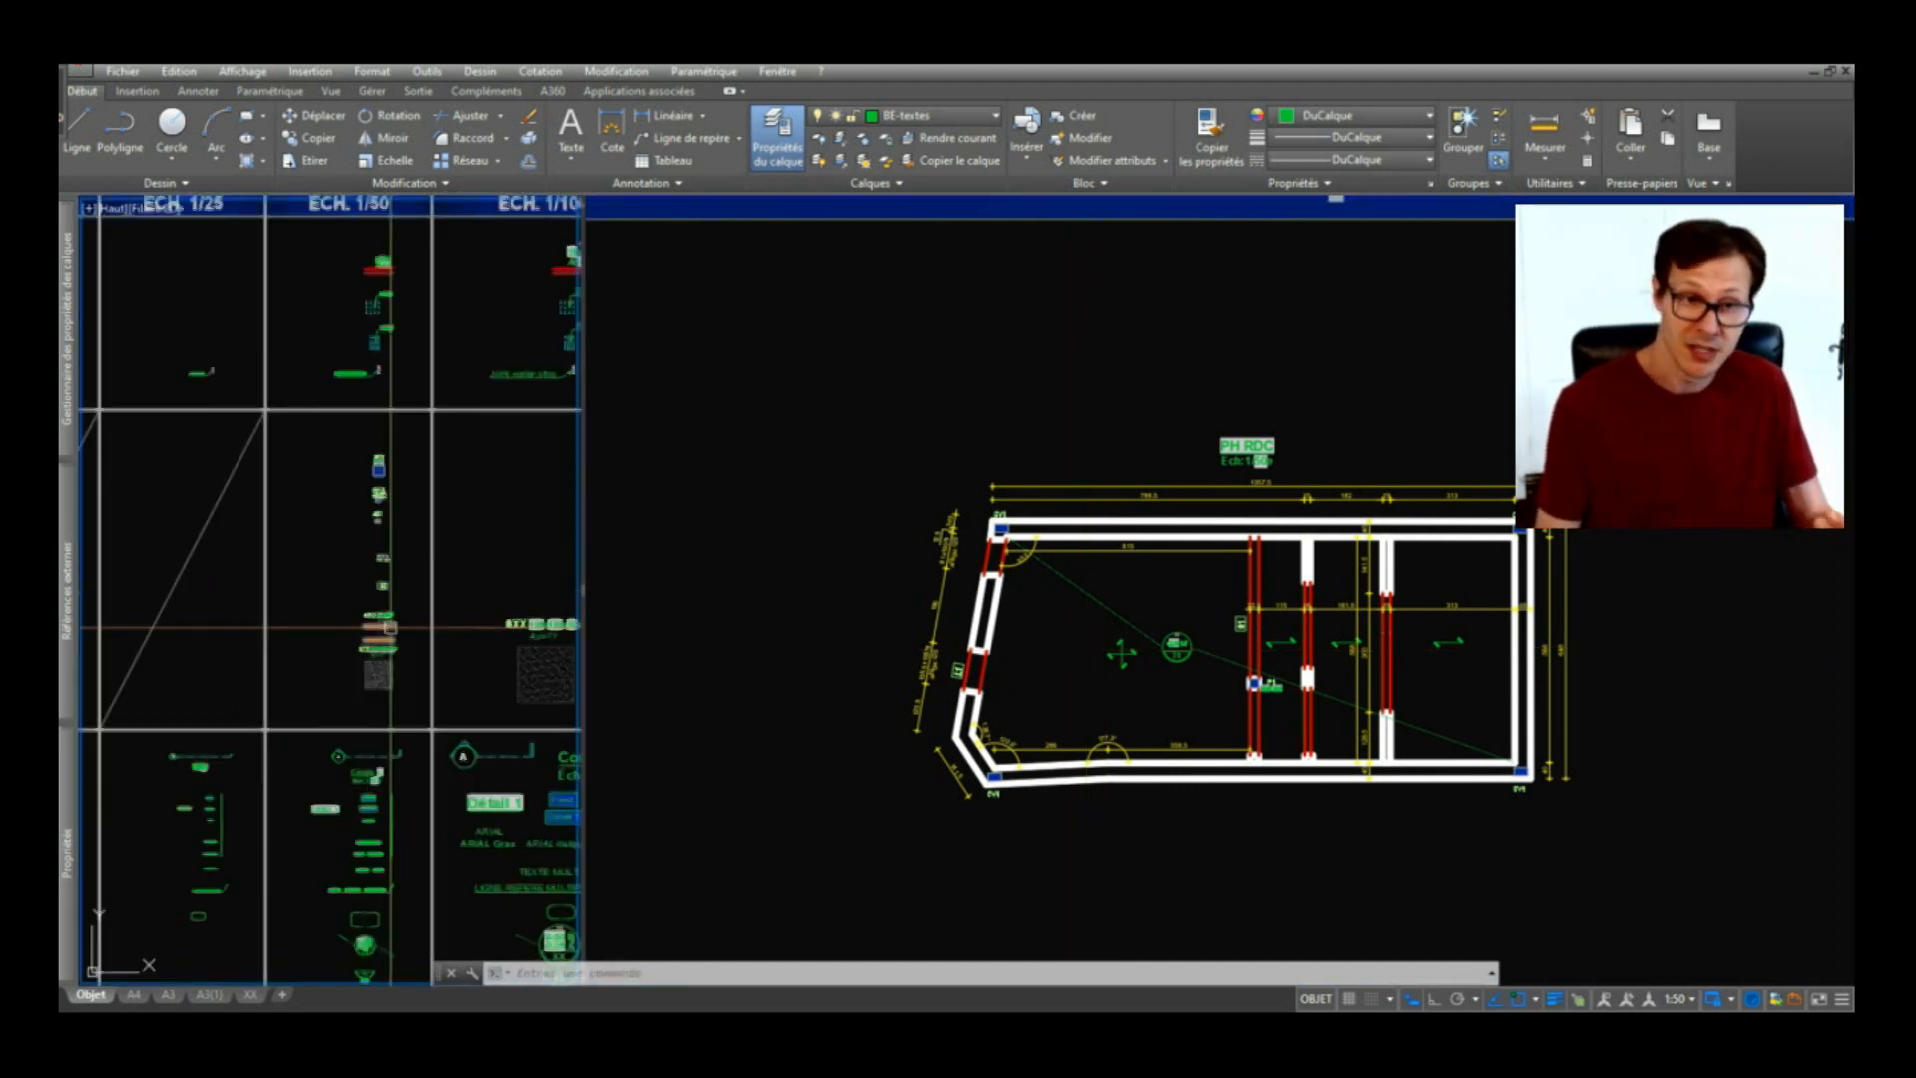
pyautogui.scroll(6, 337, 445)
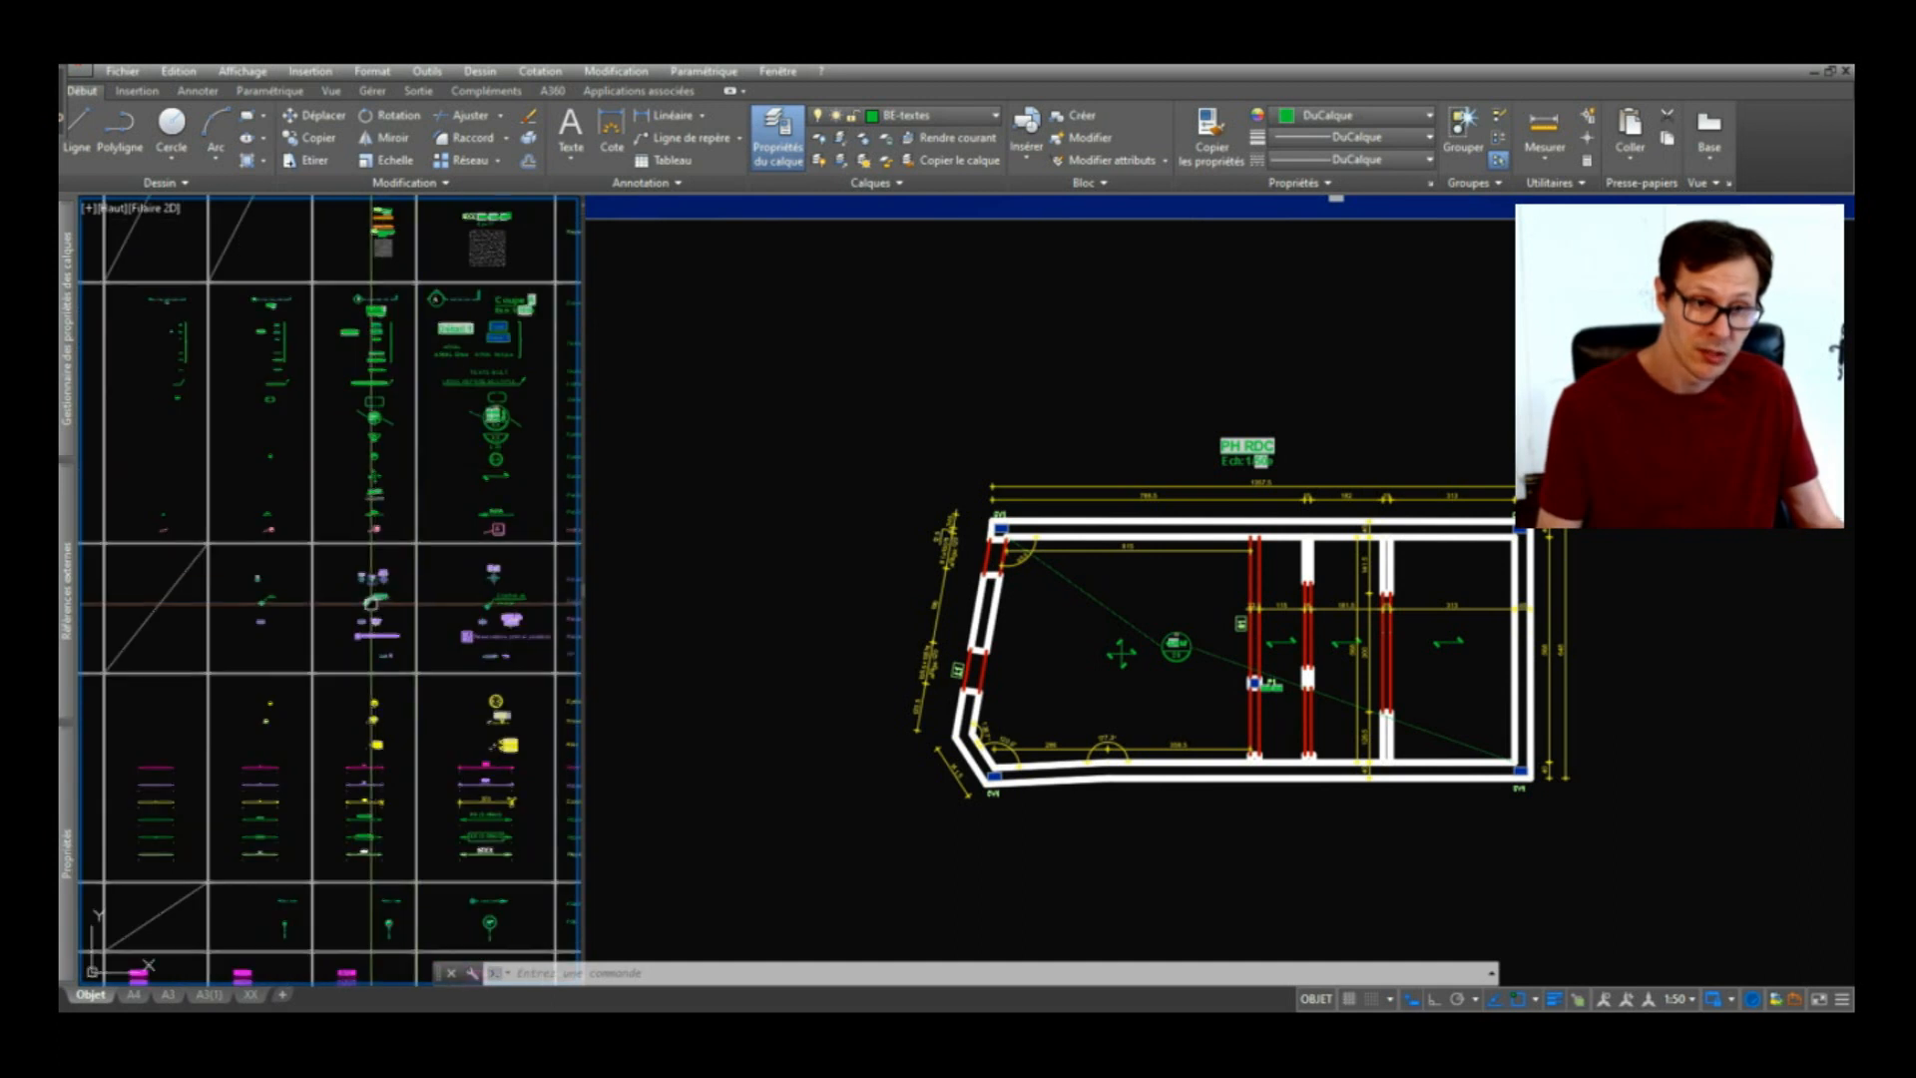
pyautogui.moveTo(337, 445); pyautogui.dragTo(342, 556, button='middle')
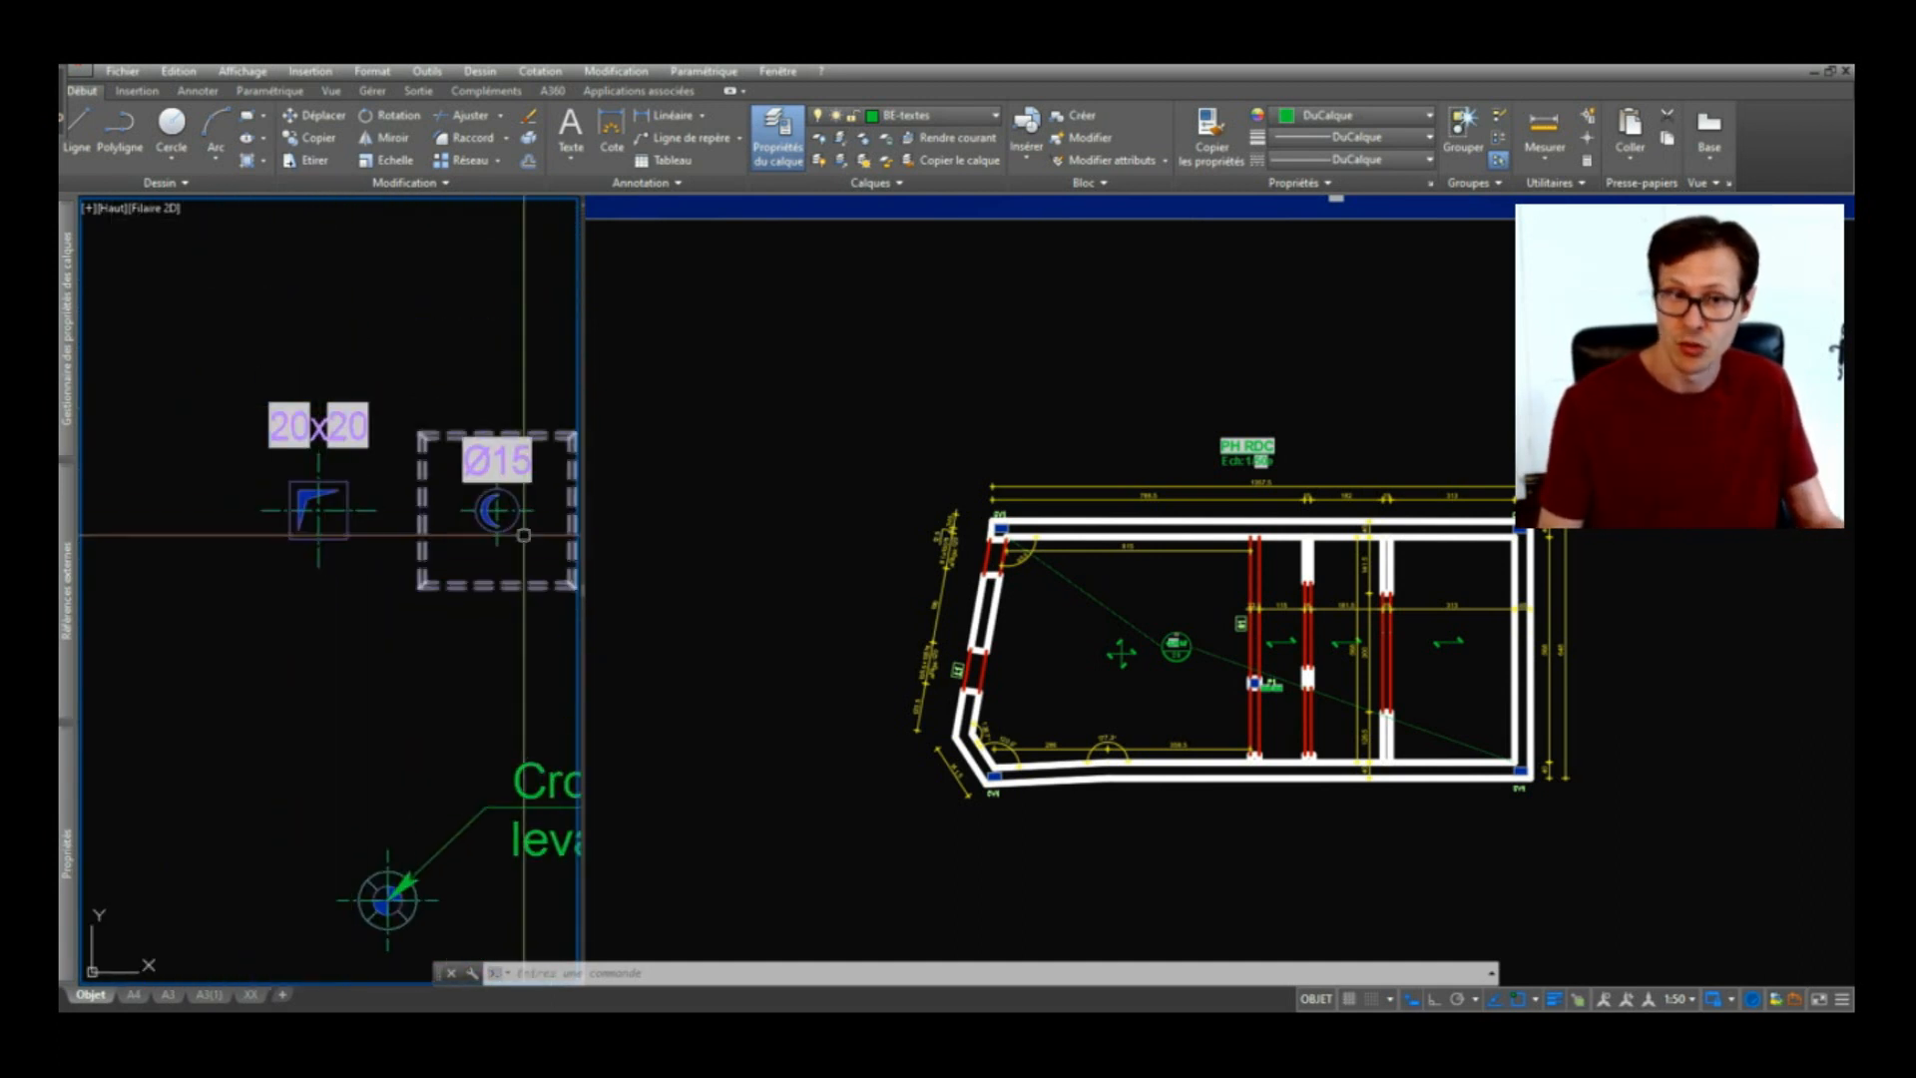
pyautogui.moveTo(522, 530); pyautogui.dragTo(457, 533, button='middle')
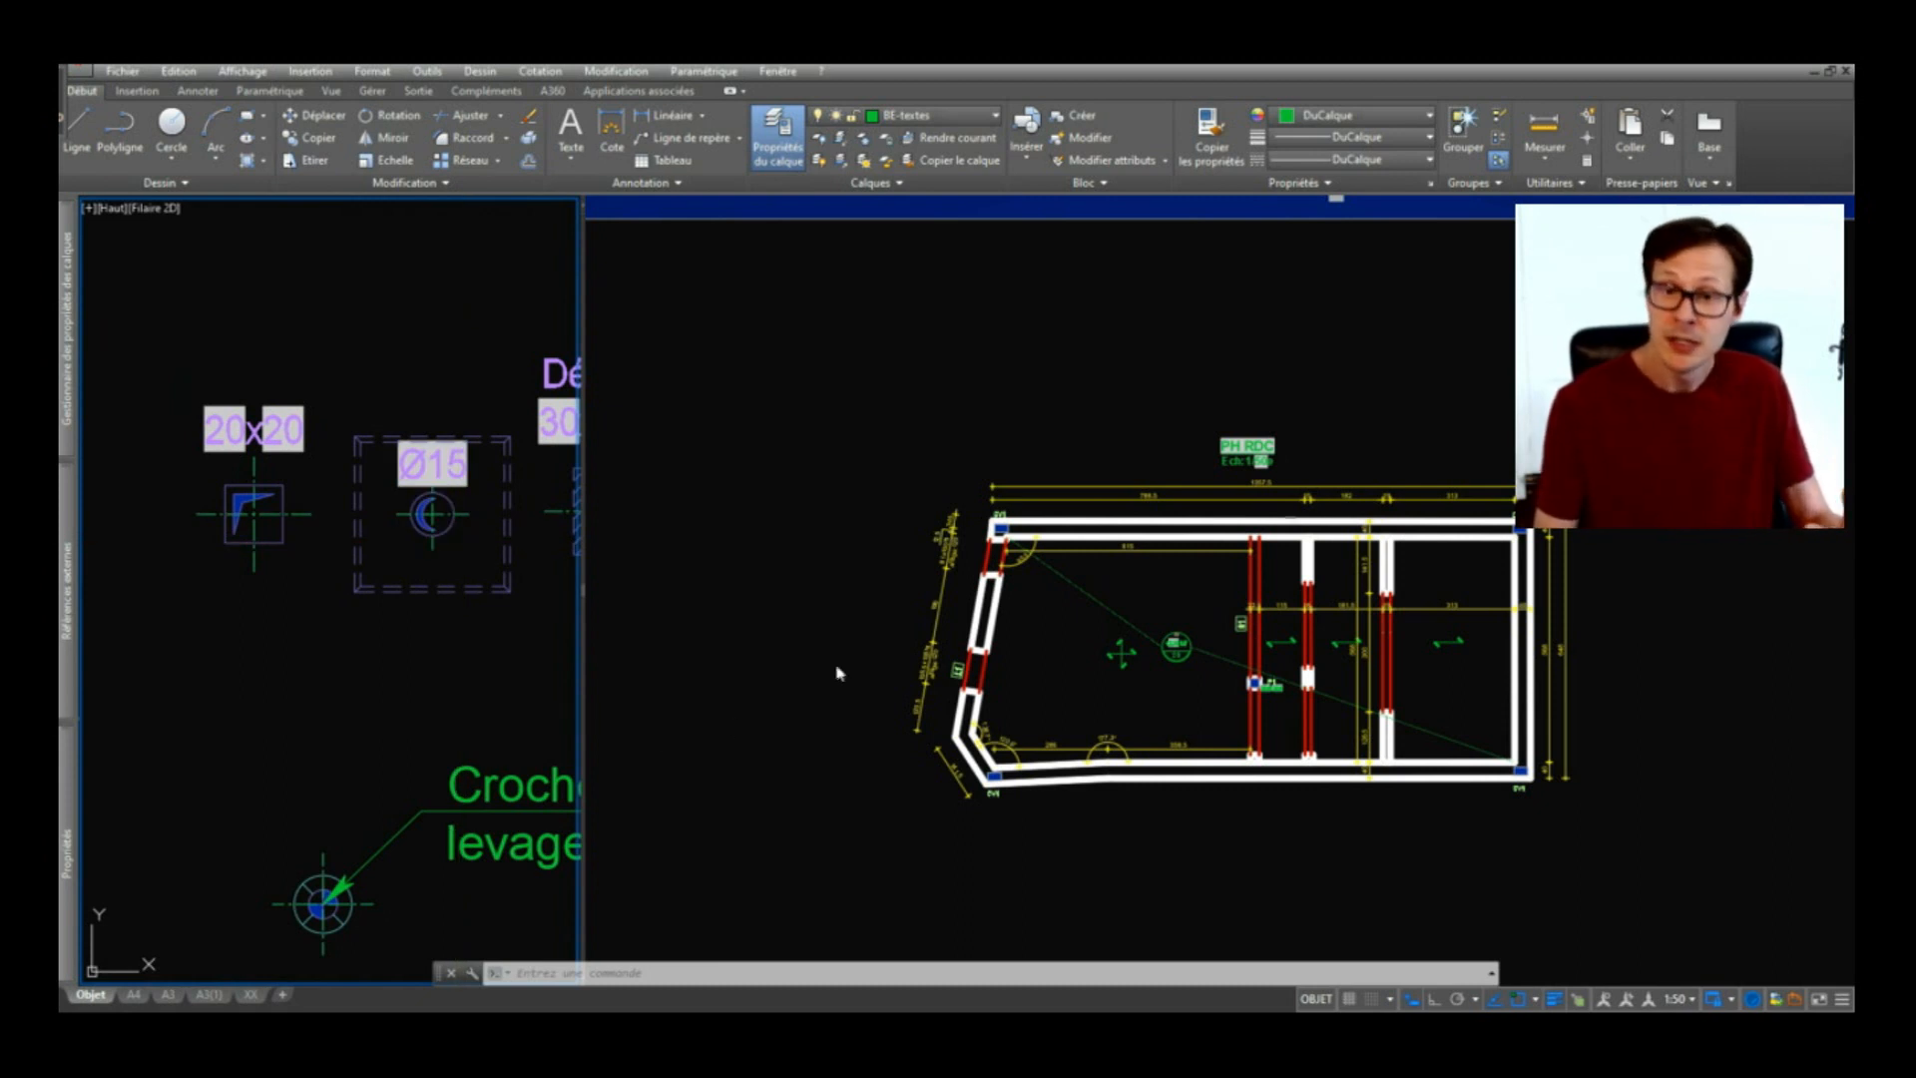
pyautogui.click(1121, 655)
pyautogui.moveTo(1163, 629)
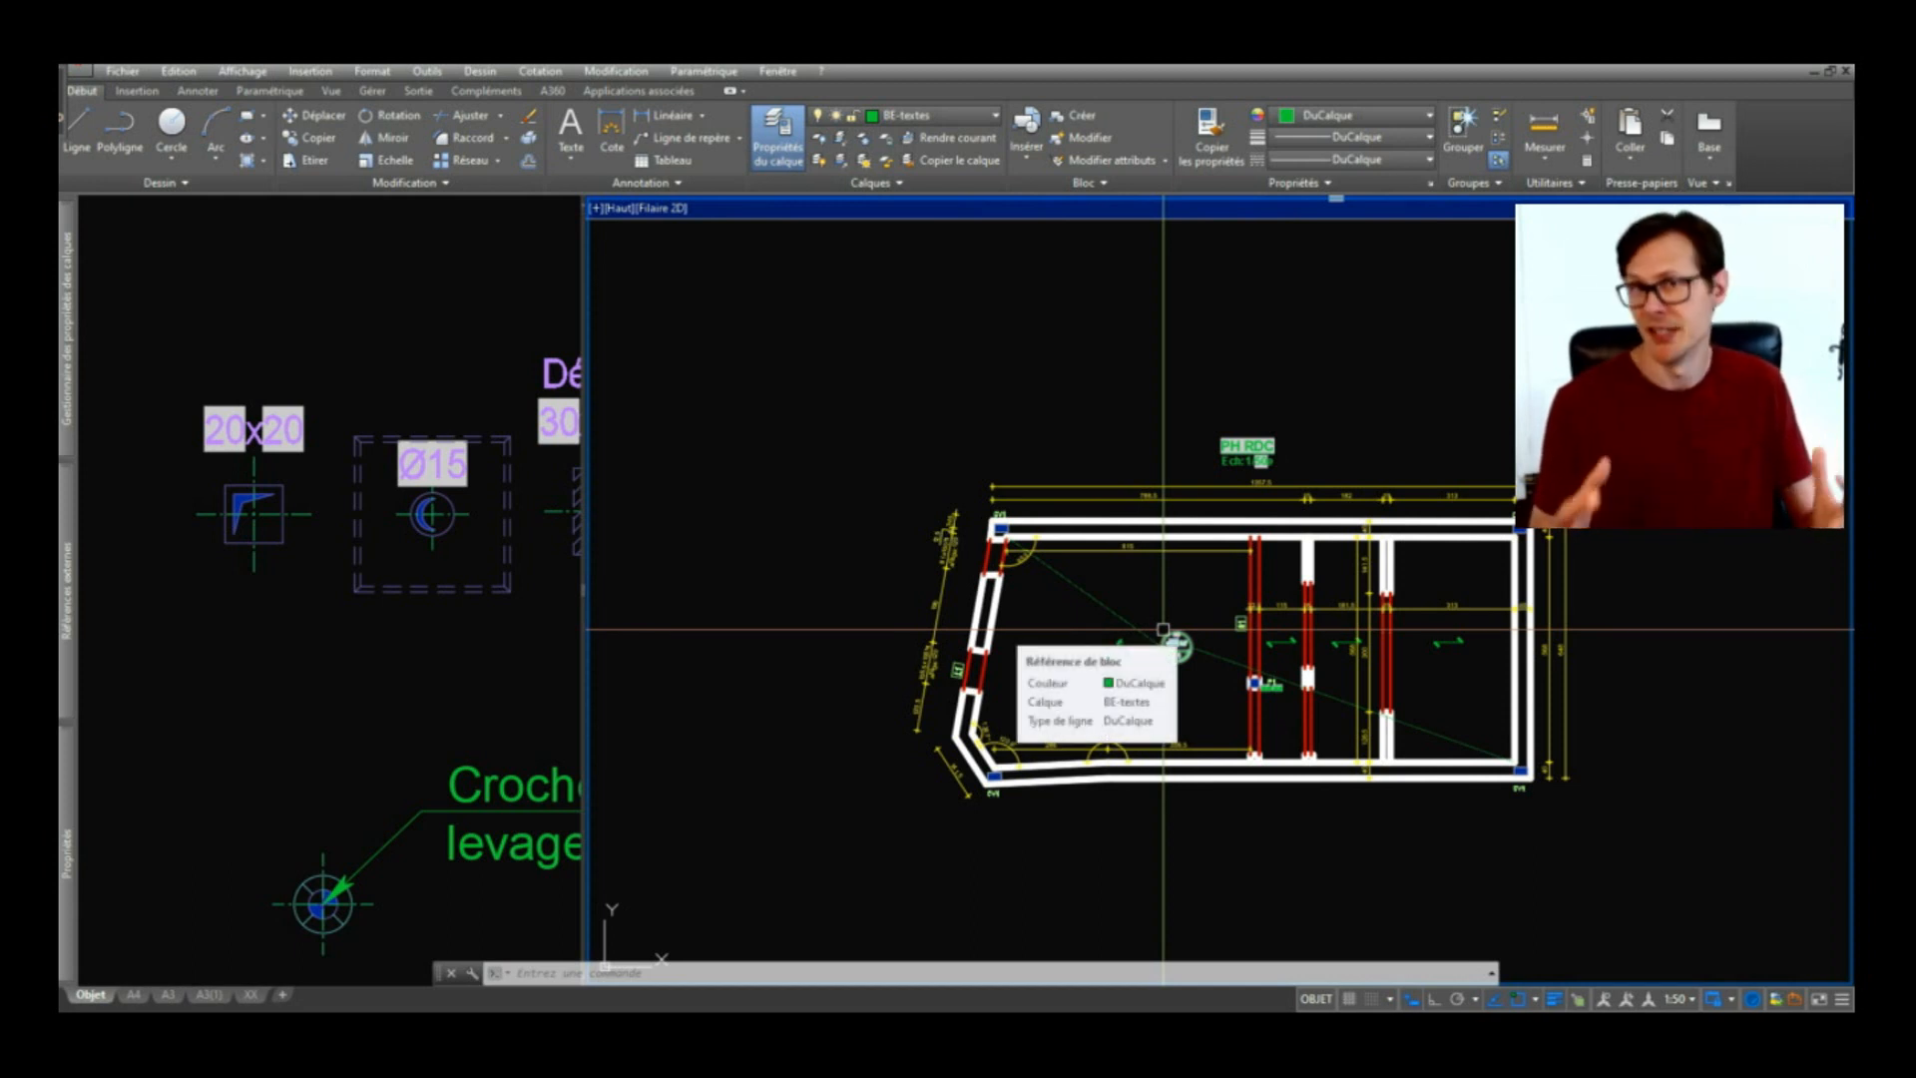